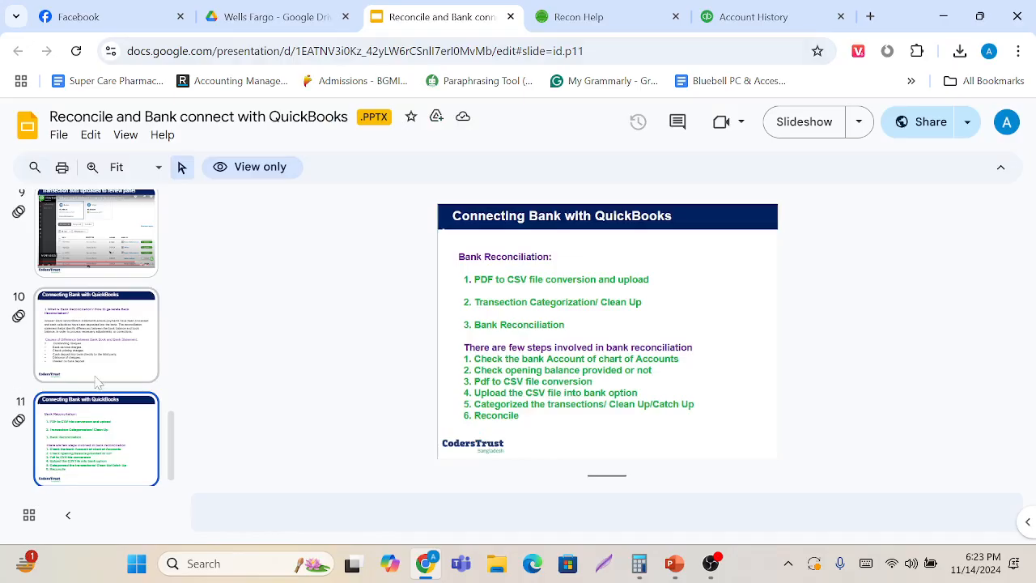
Go back to the first page of the Wells Fargo bank statement in Google Drive.
{"action": "scroll", "coordinate": [97, 384], "scroll_direction": "down", "scroll_amount": 1}
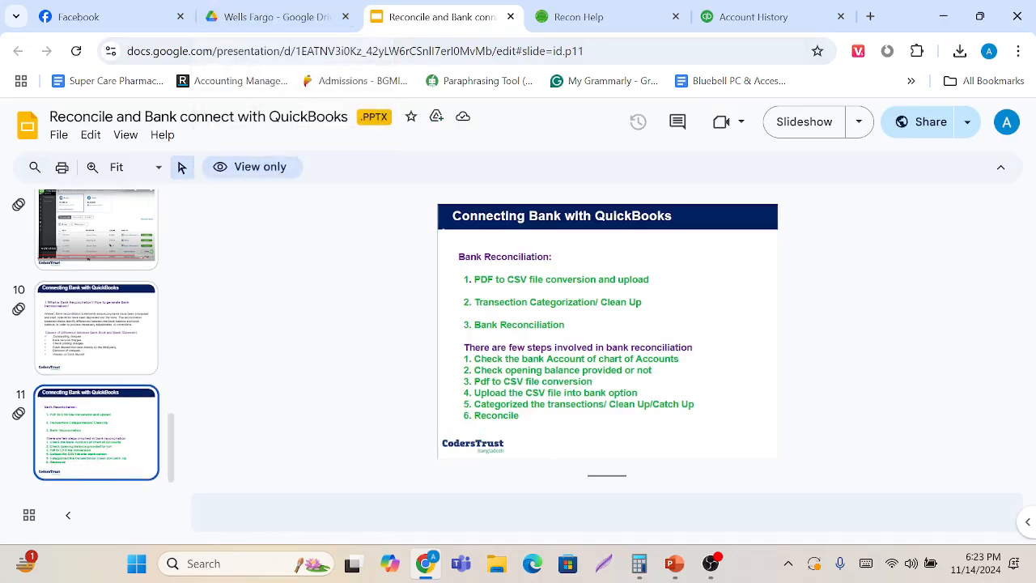
{"action": "left_click", "coordinate": [298, 8]}
{"action": "scroll", "coordinate": [518, 321], "scroll_direction": "up", "scroll_amount": 17}
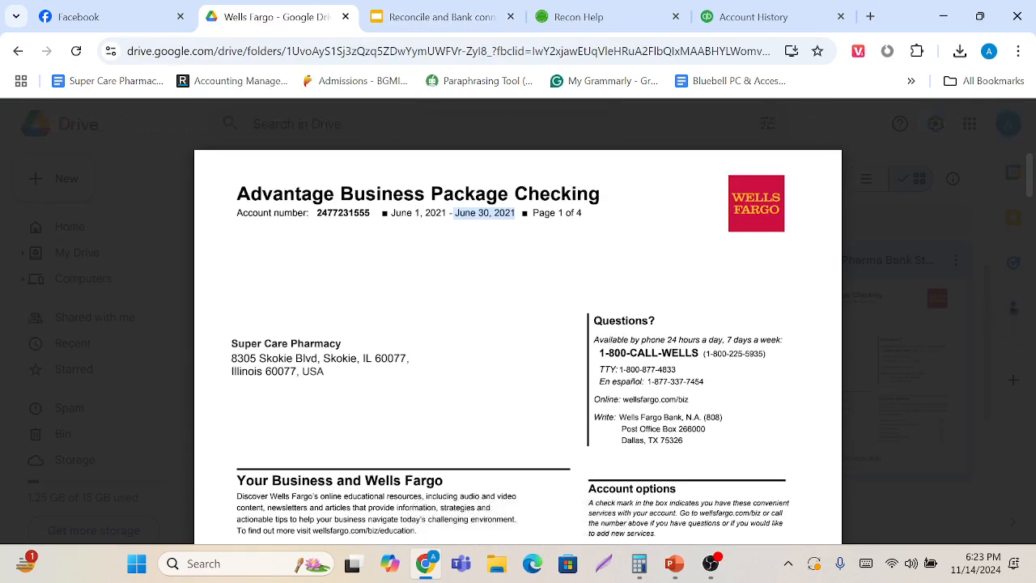
Switch to QuickBooks and view the Wells Fargo account history and the Bank transactions page.
{"action": "left_click", "coordinate": [783, 13]}
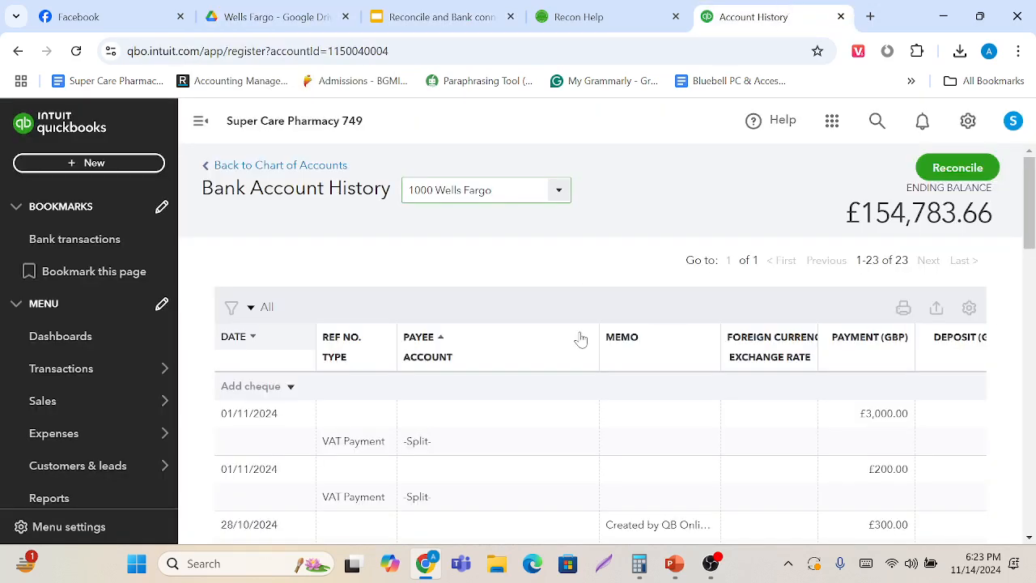
{"action": "scroll", "coordinate": [581, 339], "scroll_direction": "down", "scroll_amount": 1}
{"action": "scroll", "coordinate": [581, 339], "scroll_direction": "up", "scroll_amount": 1}
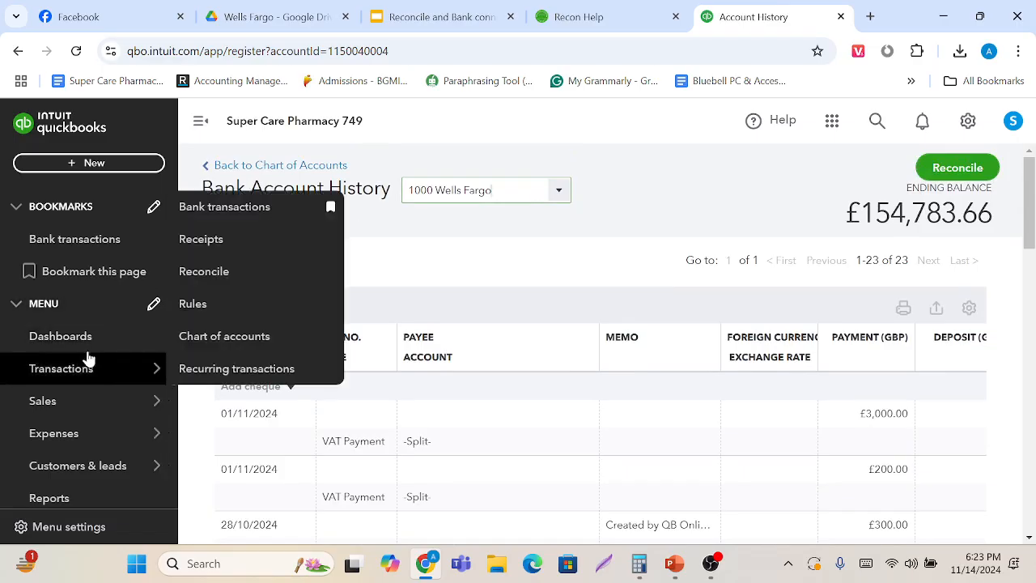
{"action": "left_click", "coordinate": [86, 253]}
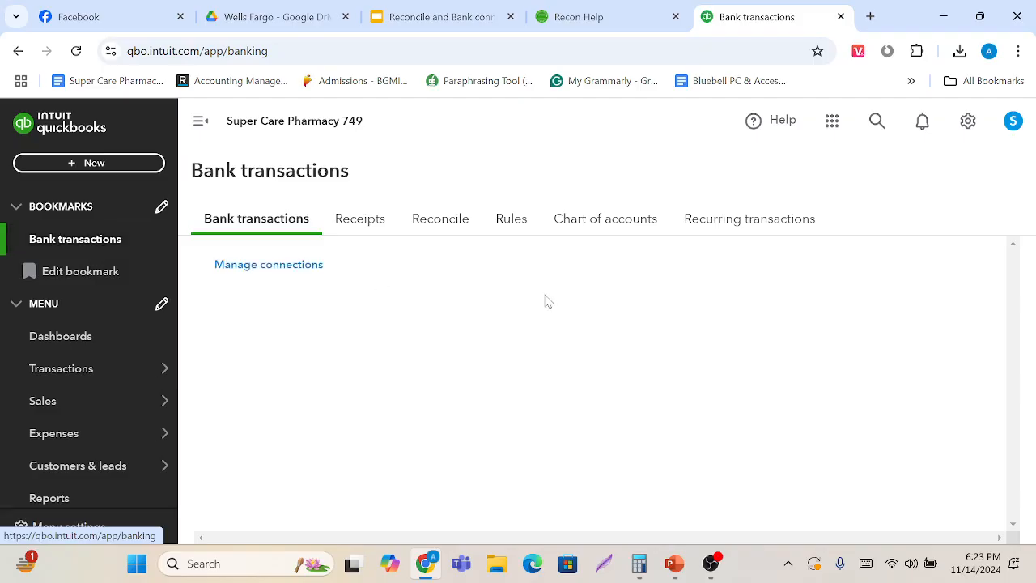
{"action": "scroll", "coordinate": [511, 282], "scroll_direction": "down", "scroll_amount": 3}
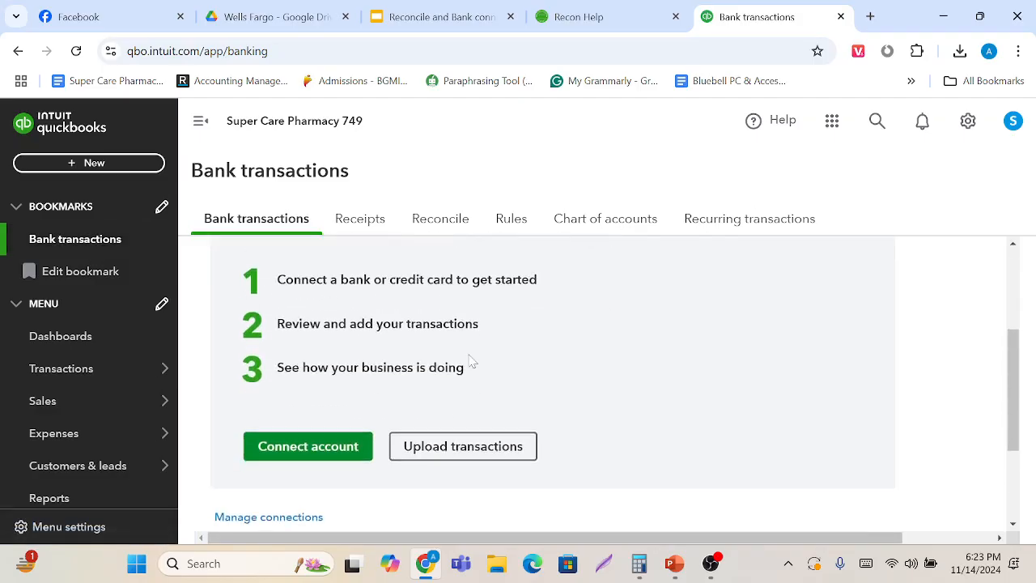
{"action": "scroll", "coordinate": [517, 315], "scroll_direction": "up", "scroll_amount": 1}
Open the chart of accounts and check which actions are available for the 1000 Wells Fargo account.
{"action": "left_click", "coordinate": [606, 219]}
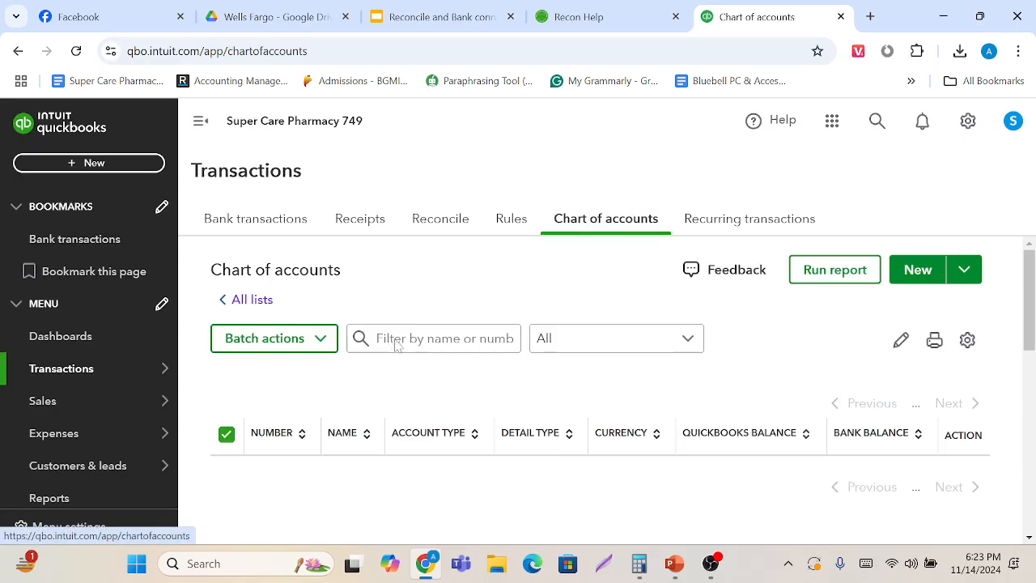
{"action": "scroll", "coordinate": [394, 345], "scroll_direction": "down", "scroll_amount": 2}
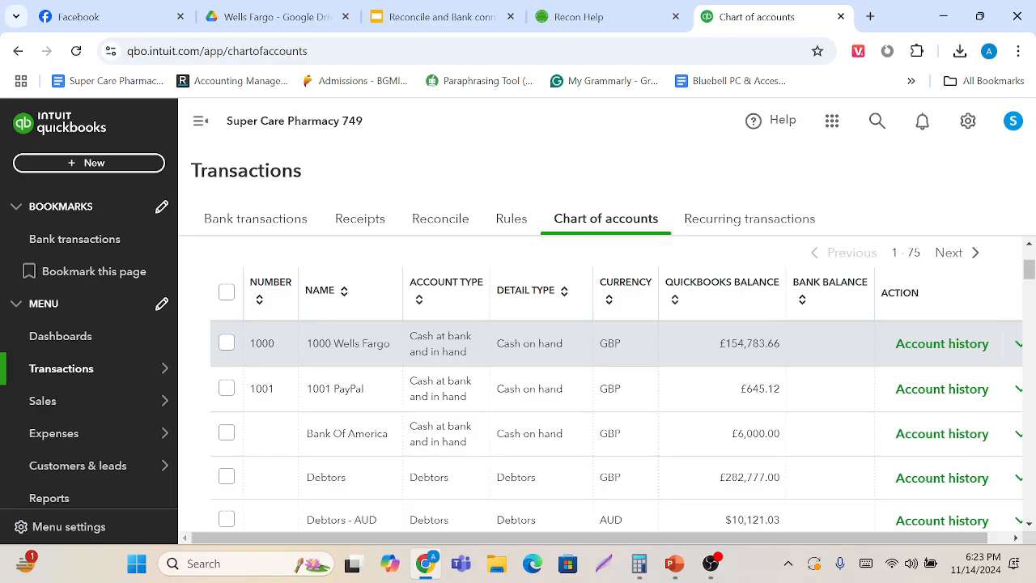
{"action": "scroll", "coordinate": [495, 353], "scroll_direction": "right", "scroll_amount": 1}
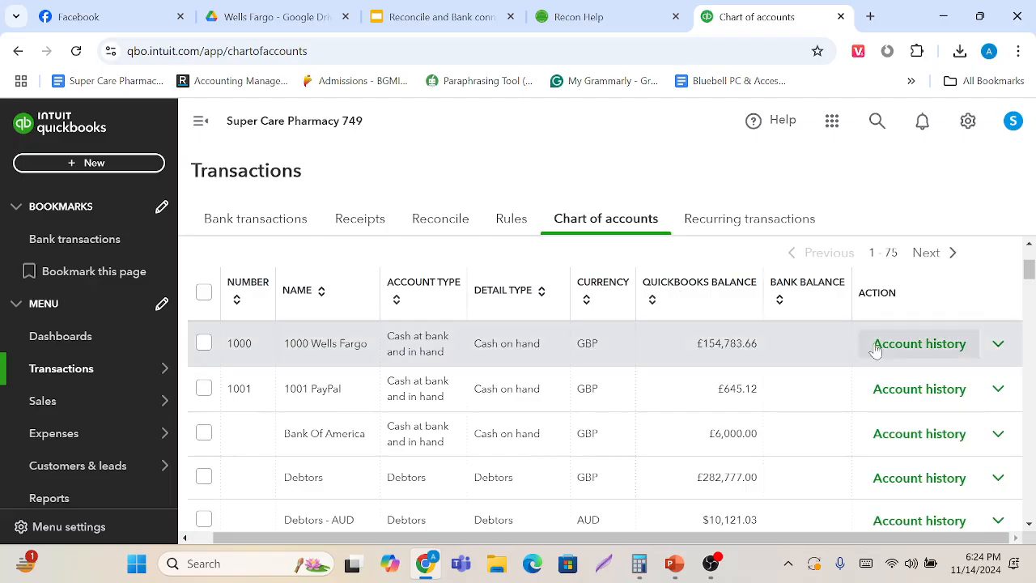
{"action": "left_click", "coordinate": [998, 345]}
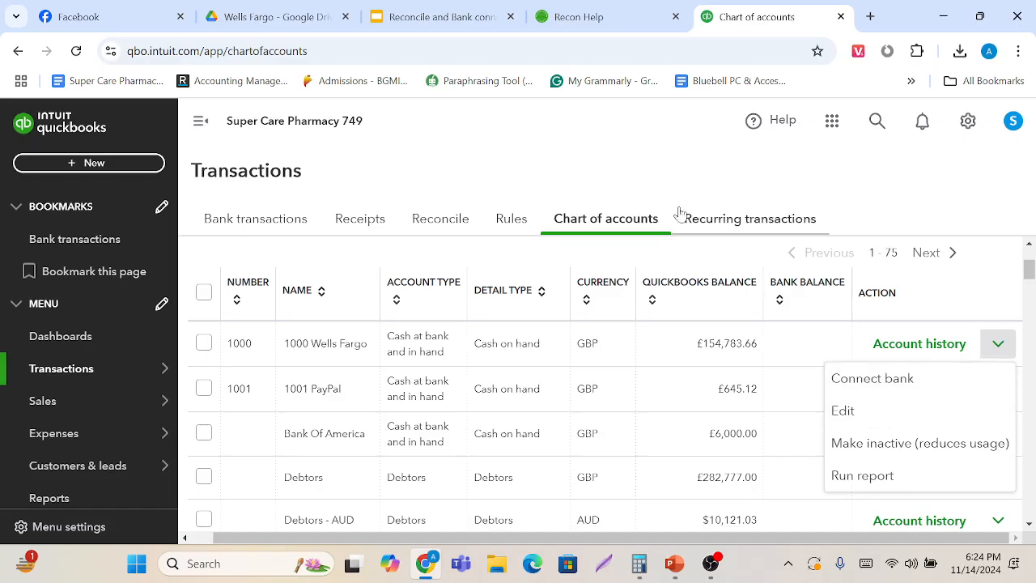
{"action": "left_click", "coordinate": [615, 168]}
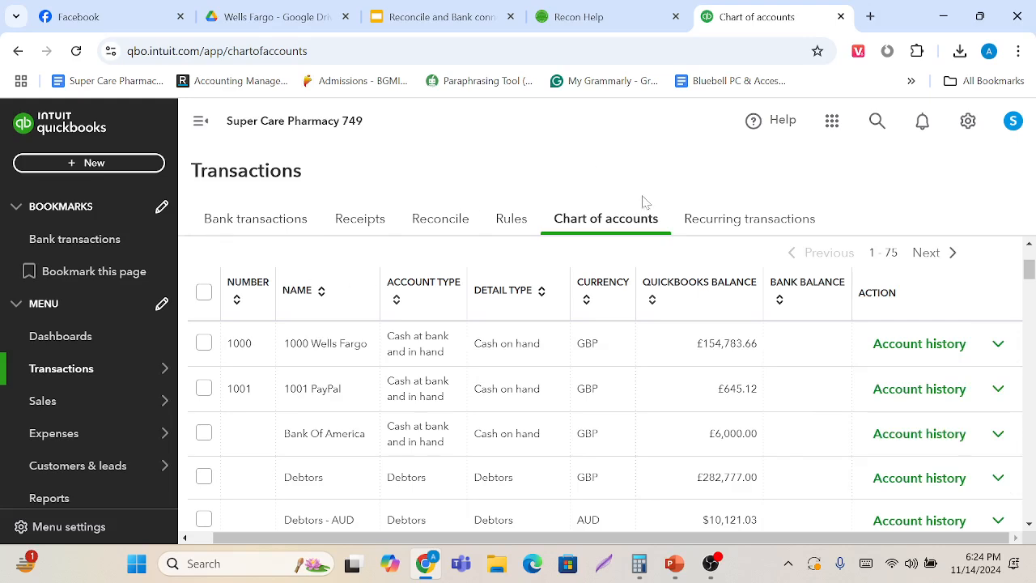
Start a new account in the chart of accounts and enter Wells Fargo as its name.
{"action": "scroll", "coordinate": [757, 359], "scroll_direction": "up", "scroll_amount": 2}
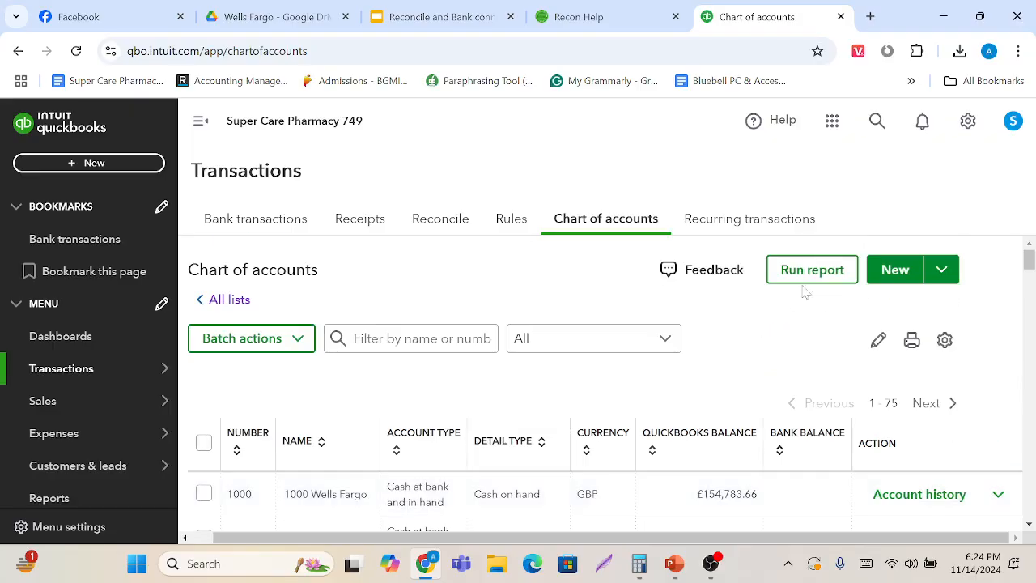
{"action": "left_click", "coordinate": [894, 271]}
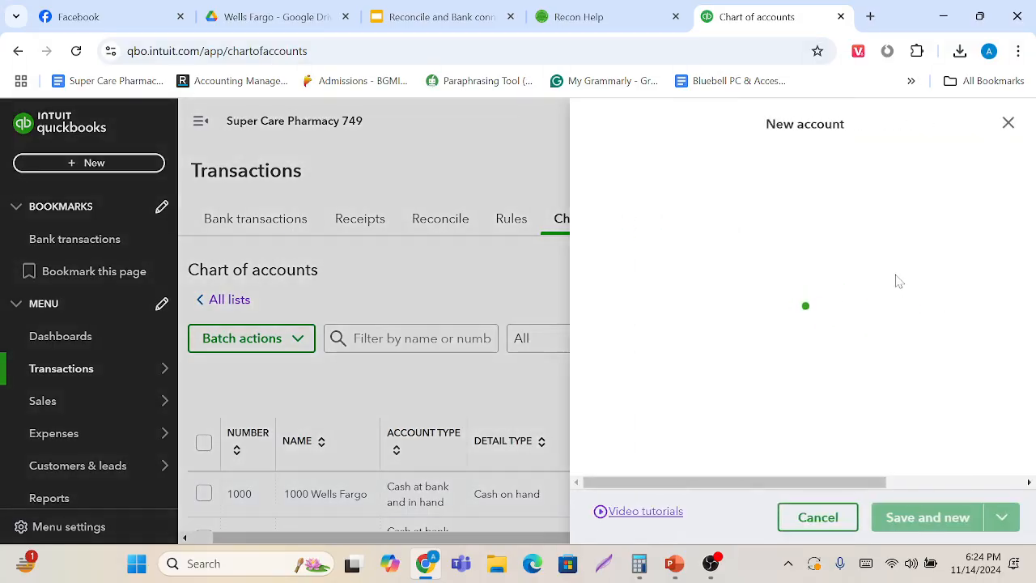
{"action": "left_click", "coordinate": [678, 194]}
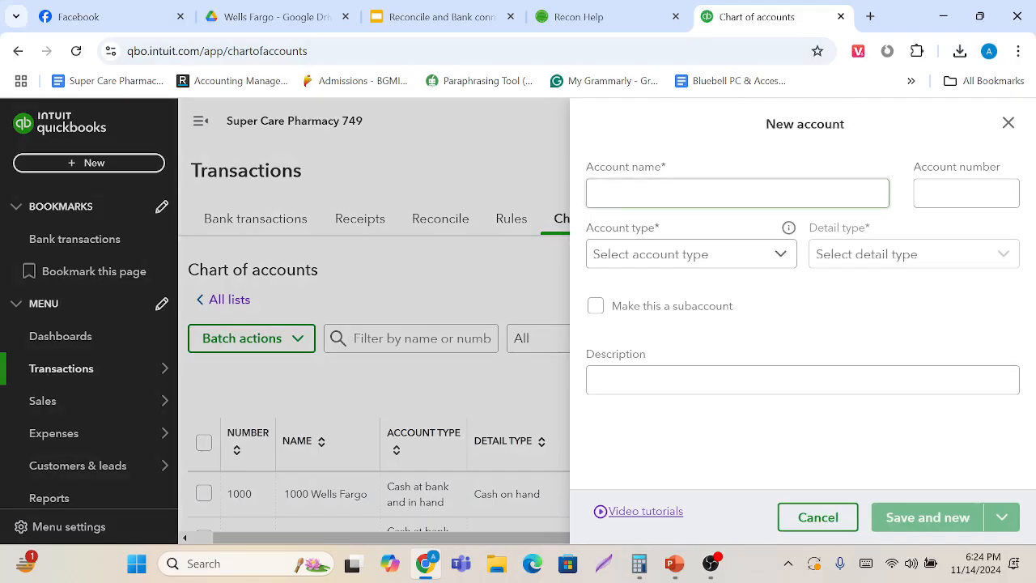
{"action": "type", "text": "W"}
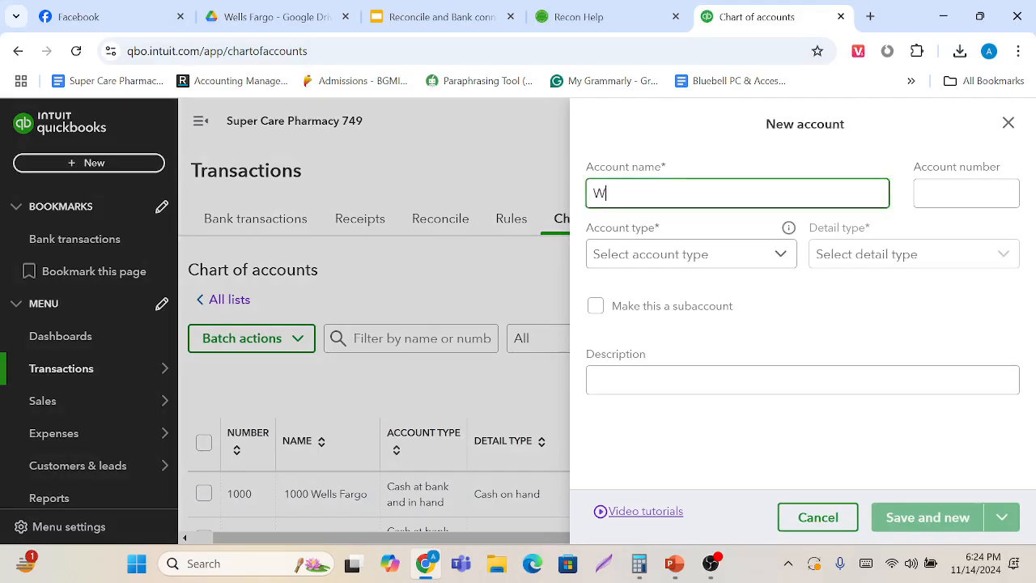
{"action": "type", "text": "ells Fargo"}
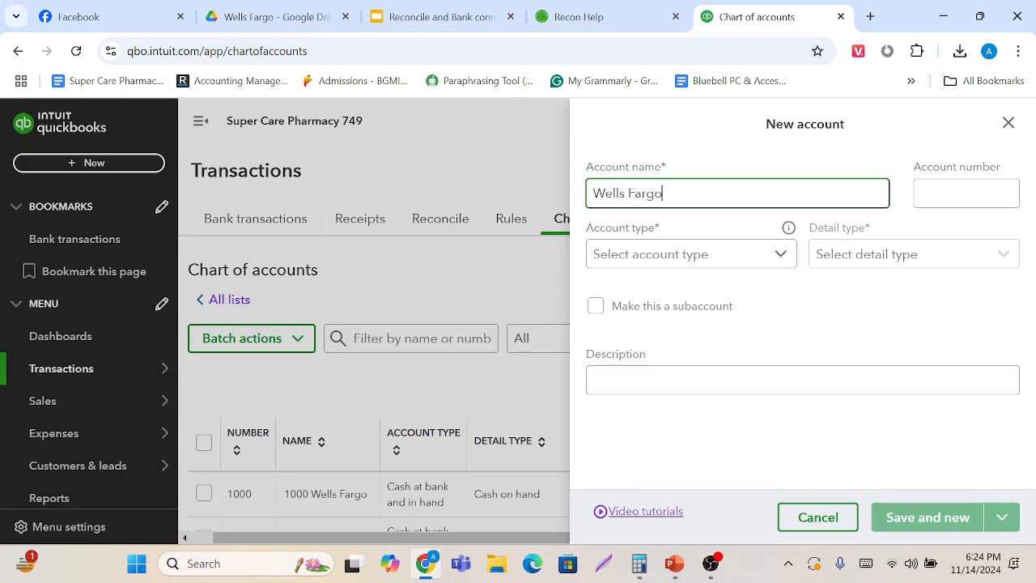
Copy the account number from the bank statement into the new account's name, keeping only its last four digits after Wells Fargo.
{"action": "left_click", "coordinate": [275, 9]}
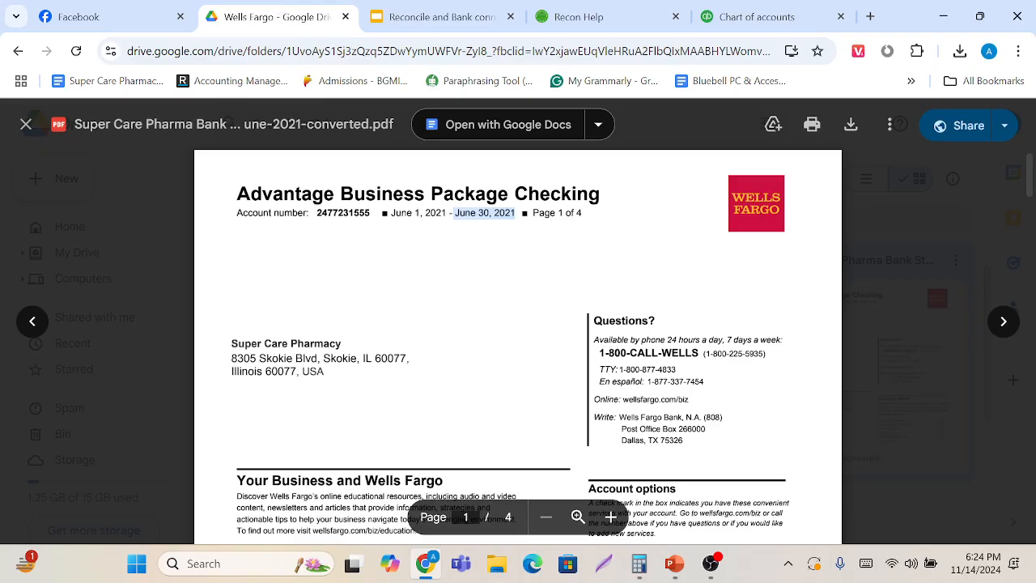
{"action": "double_click", "coordinate": [343, 212]}
{"action": "key", "text": "ctrl+c"}
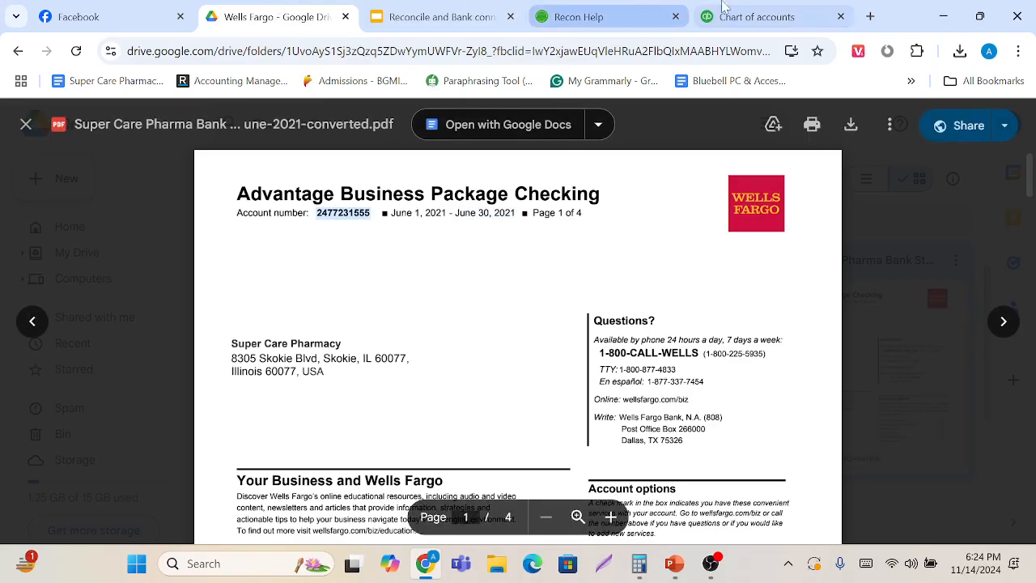
{"action": "left_click", "coordinate": [745, 16]}
{"action": "key", "text": "ctrl+v"}
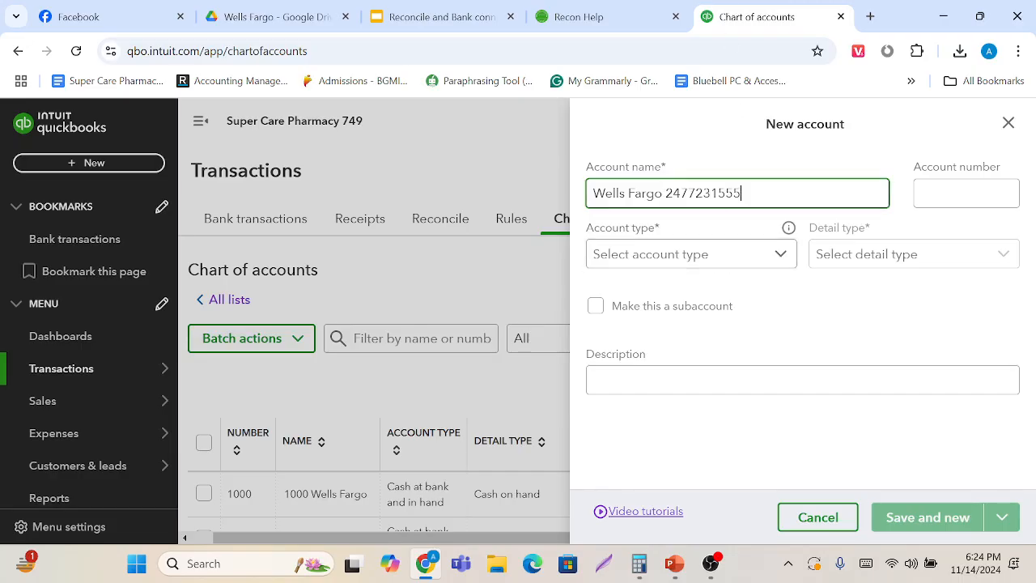
{"action": "left_click_drag", "start_coordinate": [710, 194], "coordinate": [665, 194]}
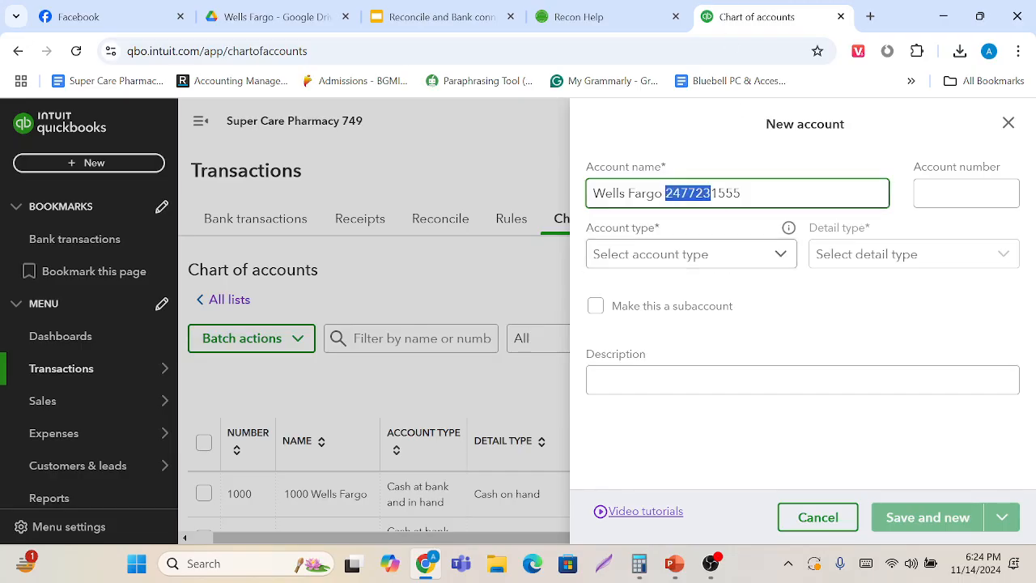
{"action": "key", "text": "BackSpace"}
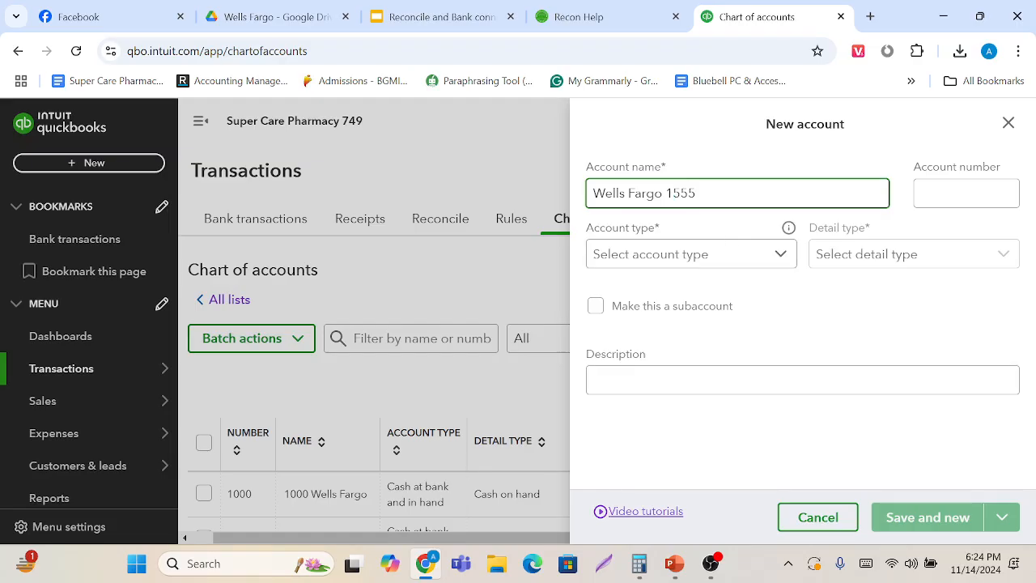
Set the new account's type to Cash at bank and in hand.
{"action": "left_click", "coordinate": [745, 254]}
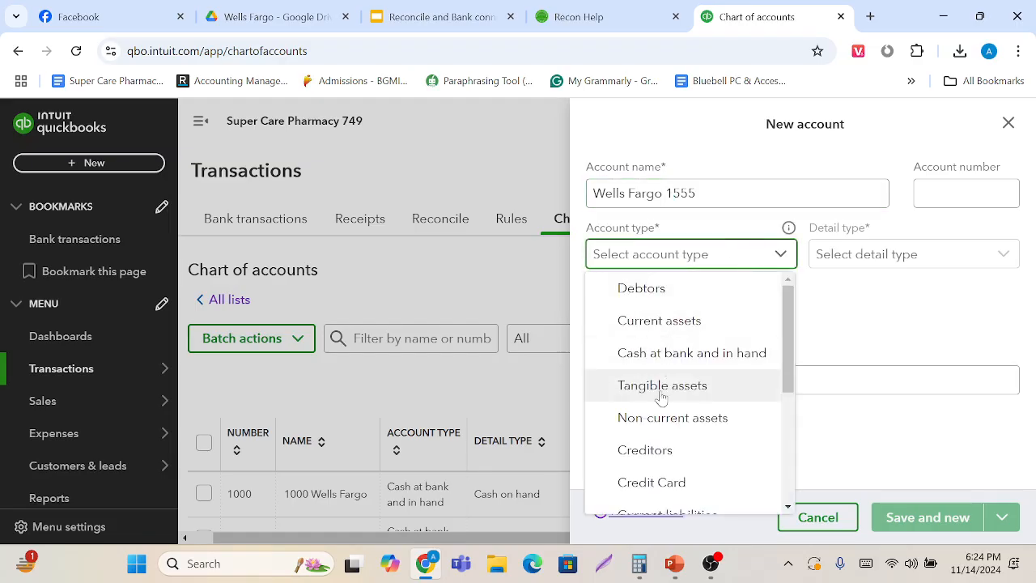
{"action": "scroll", "coordinate": [658, 398], "scroll_direction": "down", "scroll_amount": 2}
{"action": "scroll", "coordinate": [656, 432], "scroll_direction": "down", "scroll_amount": 3}
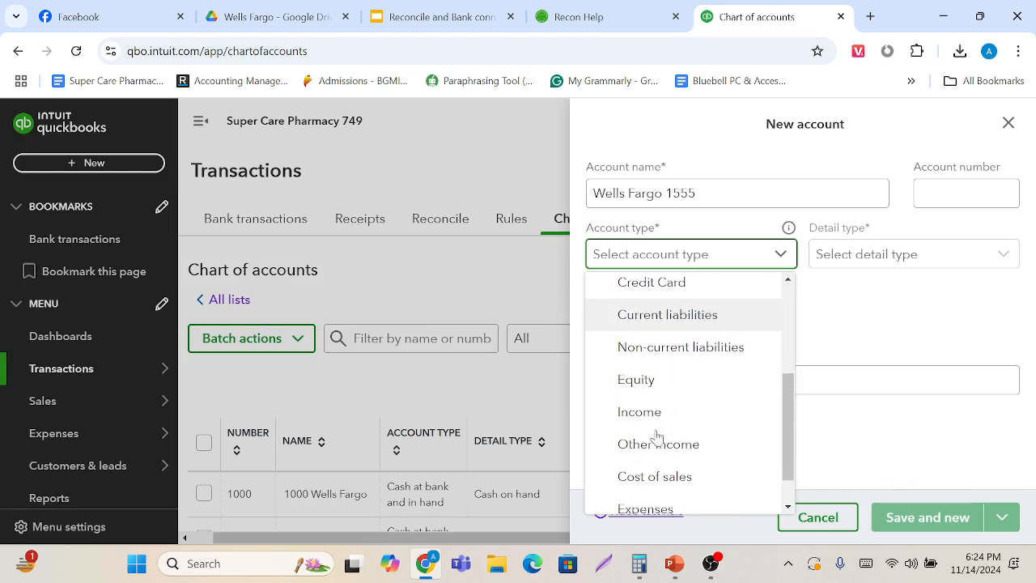
{"action": "scroll", "coordinate": [659, 433], "scroll_direction": "up", "scroll_amount": 5}
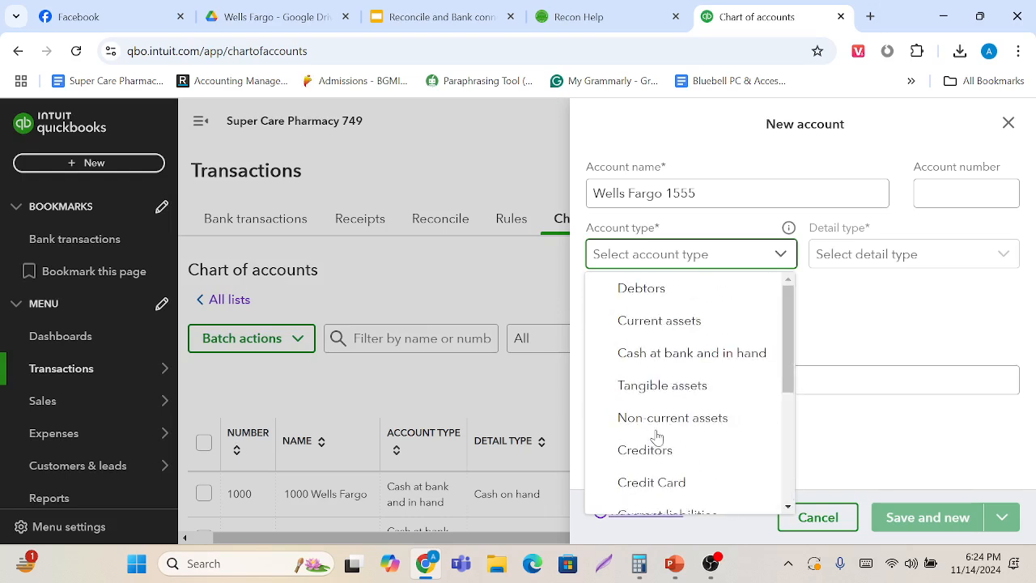
{"action": "left_click", "coordinate": [671, 369]}
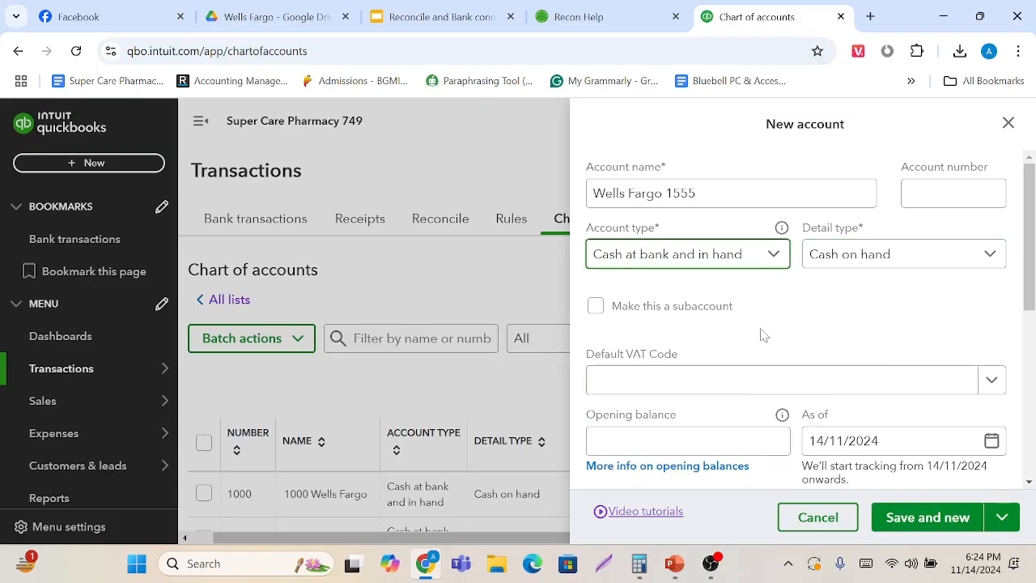
Review the new account's opening balance fields and look up the beginning balance in the bank statement's Activity summary on page 2.
{"action": "scroll", "coordinate": [760, 335], "scroll_direction": "down", "scroll_amount": 3}
{"action": "scroll", "coordinate": [759, 336], "scroll_direction": "up", "scroll_amount": 1}
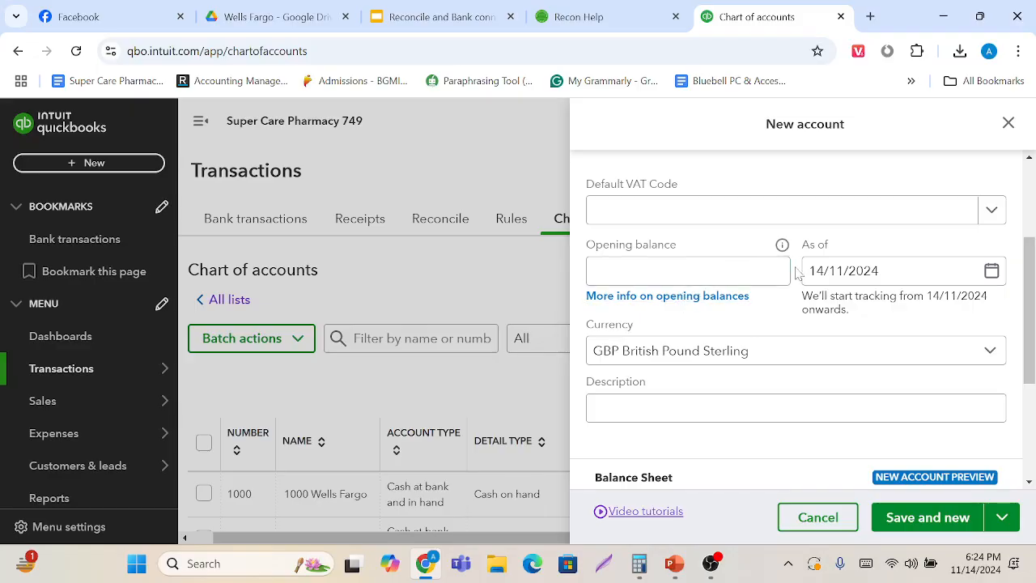
{"action": "left_click", "coordinate": [235, 8]}
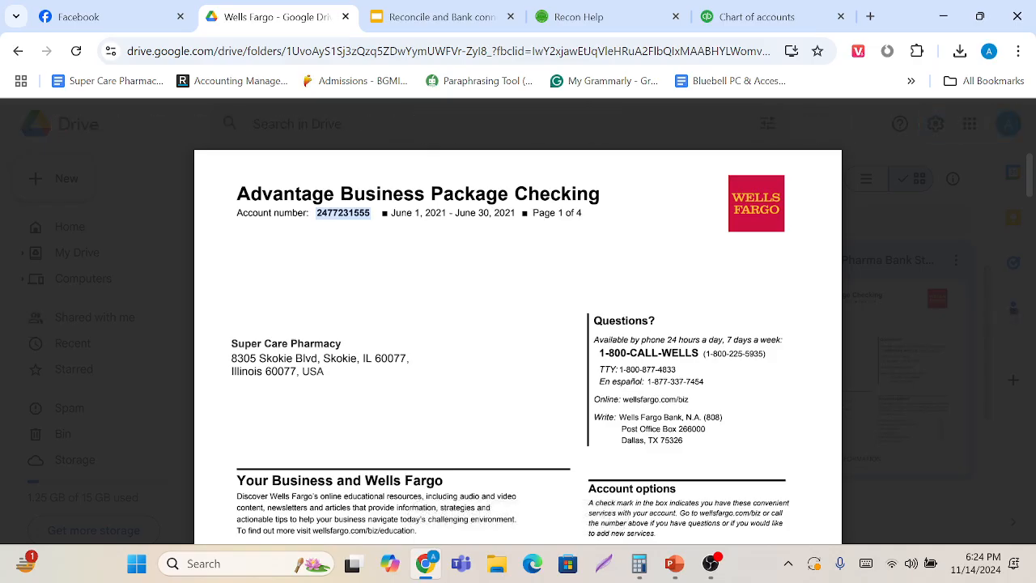
{"action": "scroll", "coordinate": [518, 340], "scroll_direction": "down", "scroll_amount": 10}
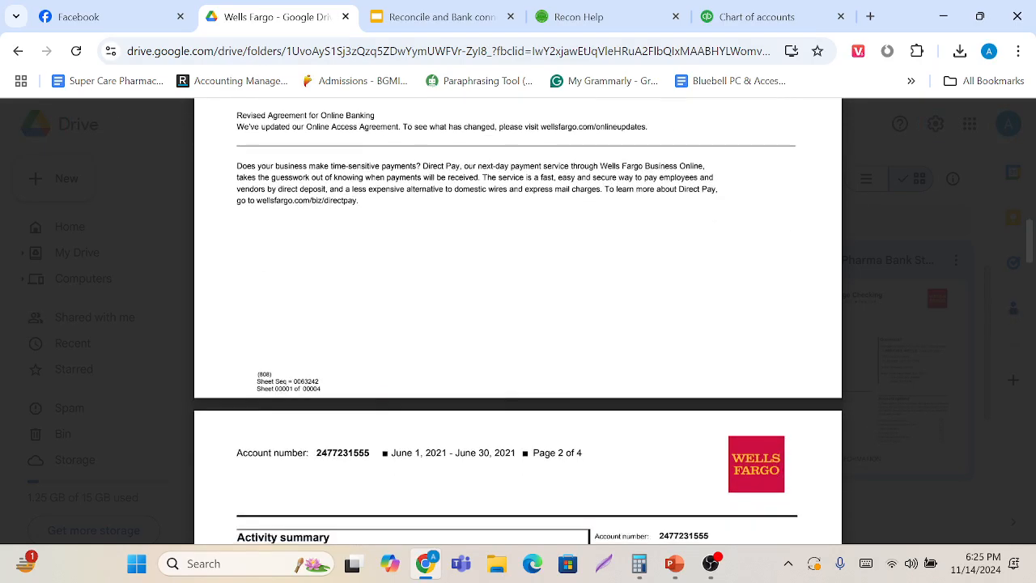
{"action": "scroll", "coordinate": [518, 340], "scroll_direction": "down", "scroll_amount": 1}
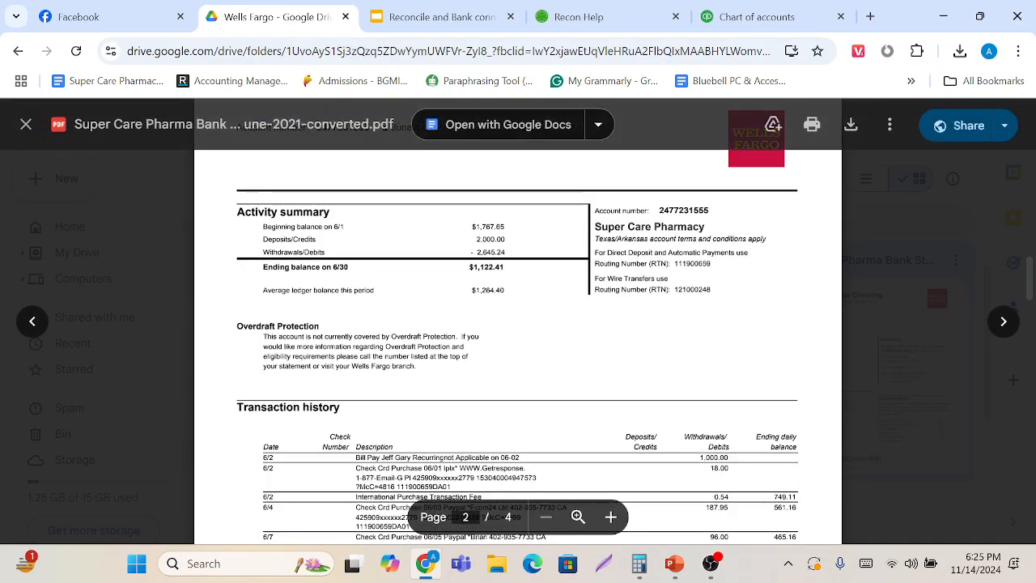
{"action": "scroll", "coordinate": [517, 340], "scroll_direction": "down", "scroll_amount": 1}
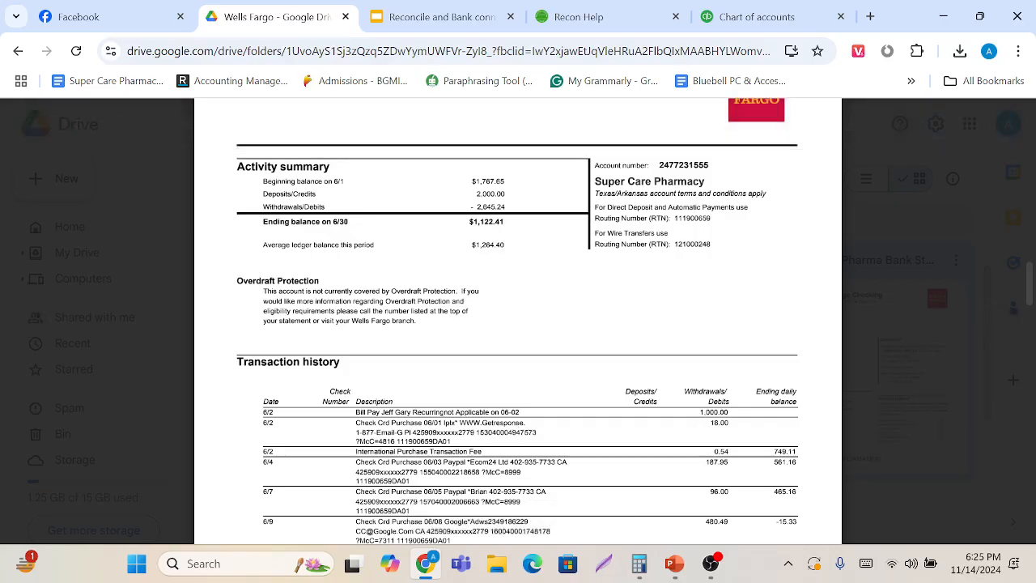
{"action": "scroll", "coordinate": [518, 340], "scroll_direction": "up", "scroll_amount": 1}
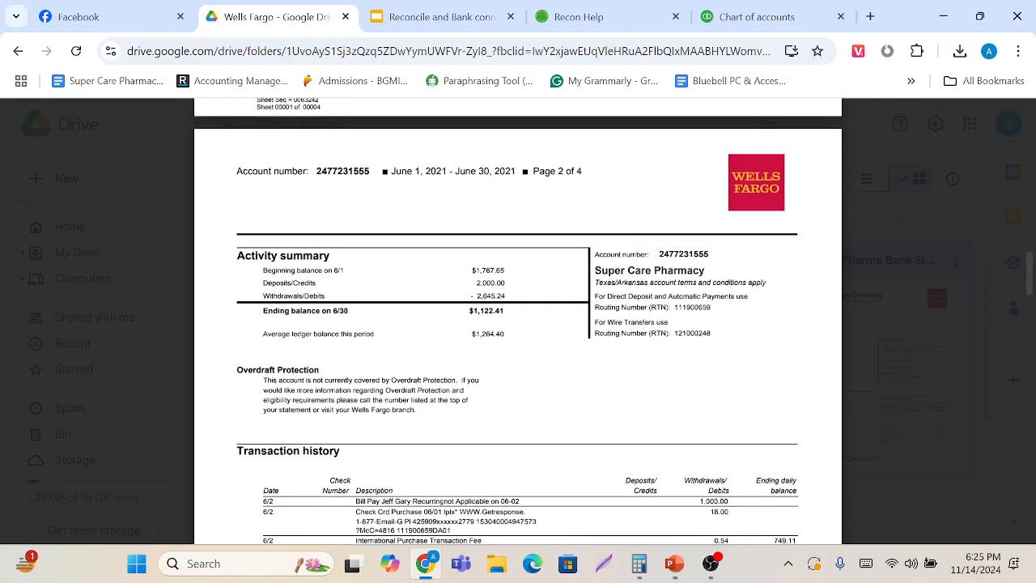
Capture the screen with the screenshot tool and frame "Beginning balance on 6/1" and the June 1, 2021 start date with red rectangles.
{"action": "left_click", "coordinate": [787, 565]}
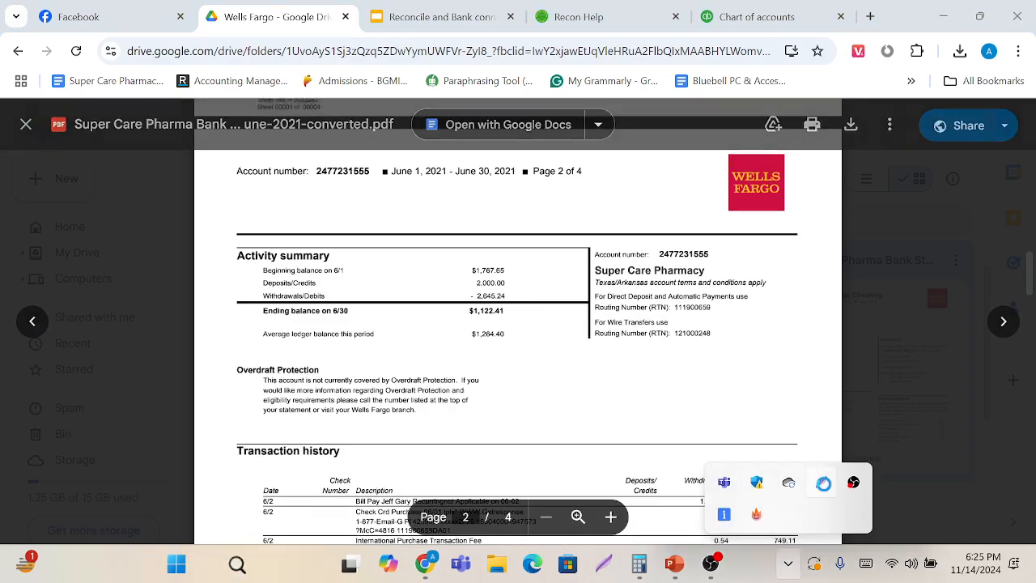
{"action": "left_click", "coordinate": [822, 486]}
{"action": "left_click", "coordinate": [797, 458]}
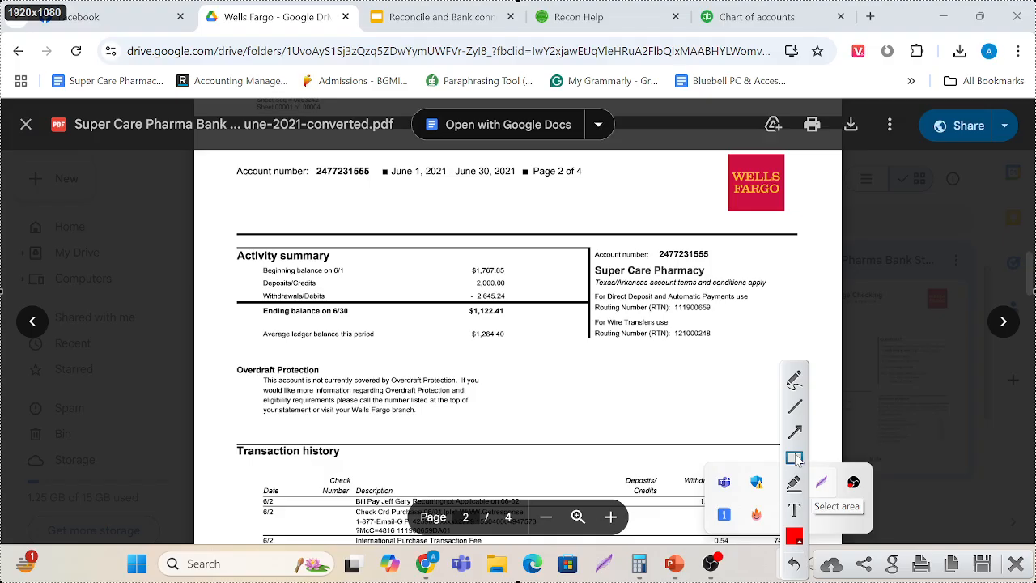
{"action": "left_click_drag", "start_coordinate": [252, 252], "coordinate": [350, 278]}
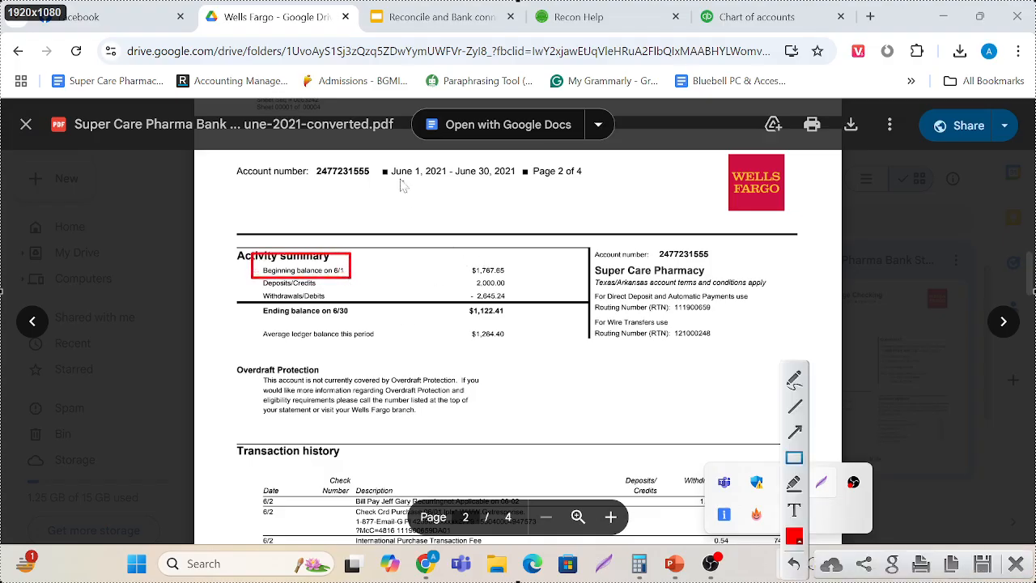
{"action": "left_click_drag", "start_coordinate": [381, 157], "coordinate": [454, 189]}
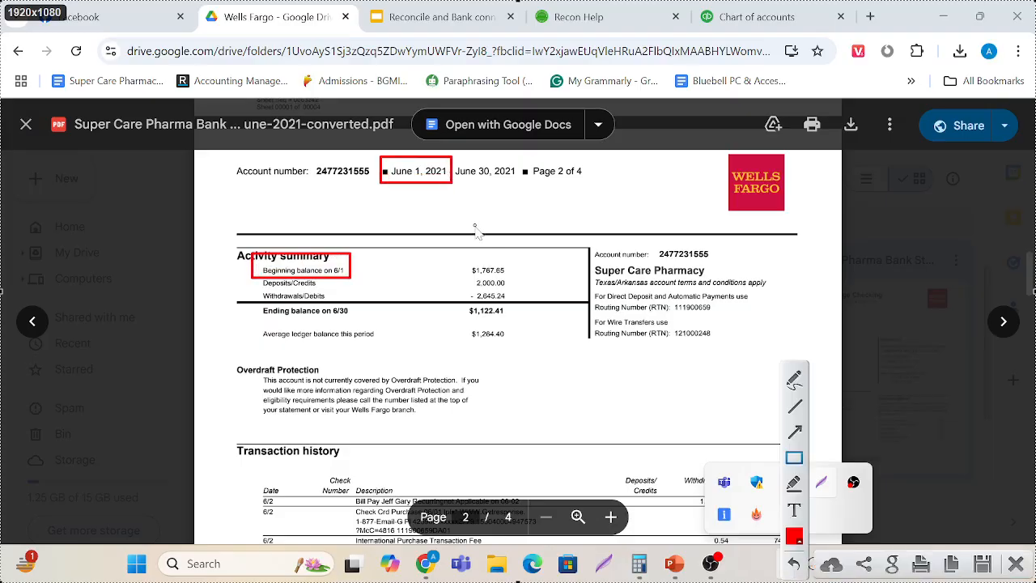
Frame the beginning balance $1,767.65, the "Ending balance on 6/30" label, the June 30, 2021 date and the $1,122.41 amount with red rectangles.
{"action": "left_click_drag", "start_coordinate": [459, 262], "coordinate": [511, 279]}
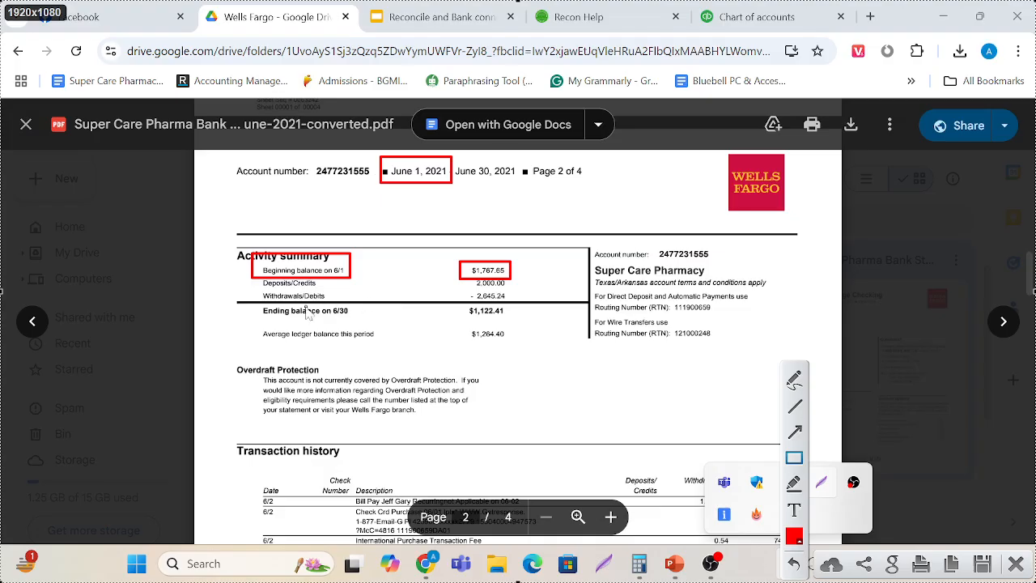
{"action": "left_click_drag", "start_coordinate": [258, 304], "coordinate": [367, 327]}
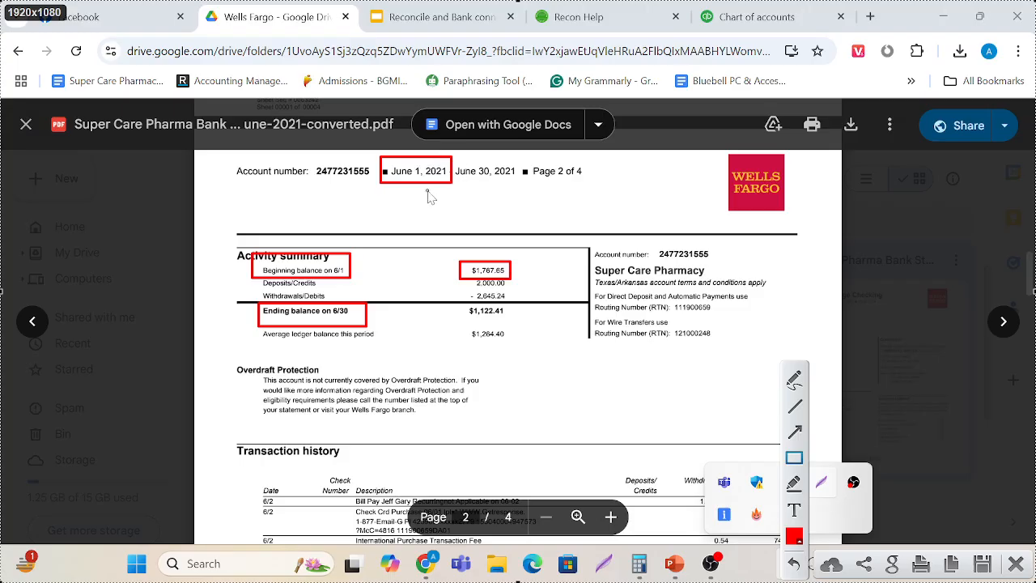
{"action": "left_click_drag", "start_coordinate": [457, 156], "coordinate": [529, 190]}
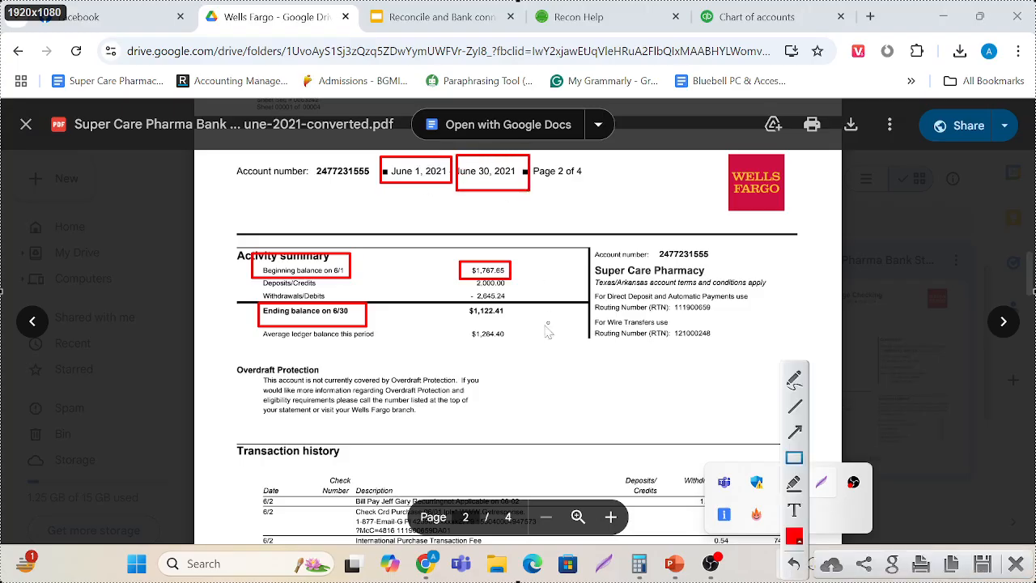
{"action": "left_click_drag", "start_coordinate": [454, 300], "coordinate": [525, 322]}
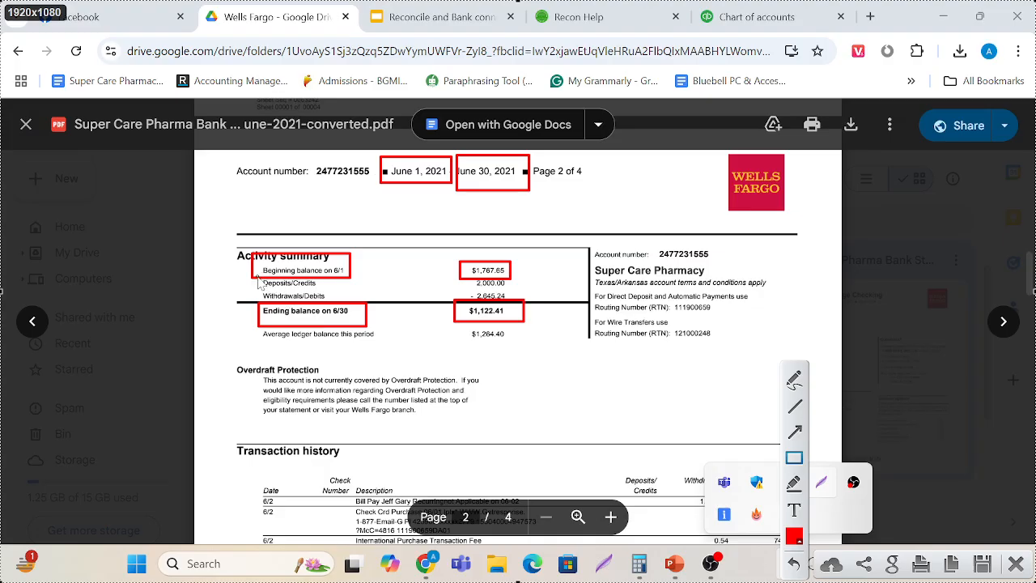
Frame the Deposits/Credits and Withdrawals/Debits labels and their amounts in the Activity summary with red rectangles, and discard the screen capture.
{"action": "left_click_drag", "start_coordinate": [259, 278], "coordinate": [325, 292]}
{"action": "left_click_drag", "start_coordinate": [467, 278], "coordinate": [511, 289]}
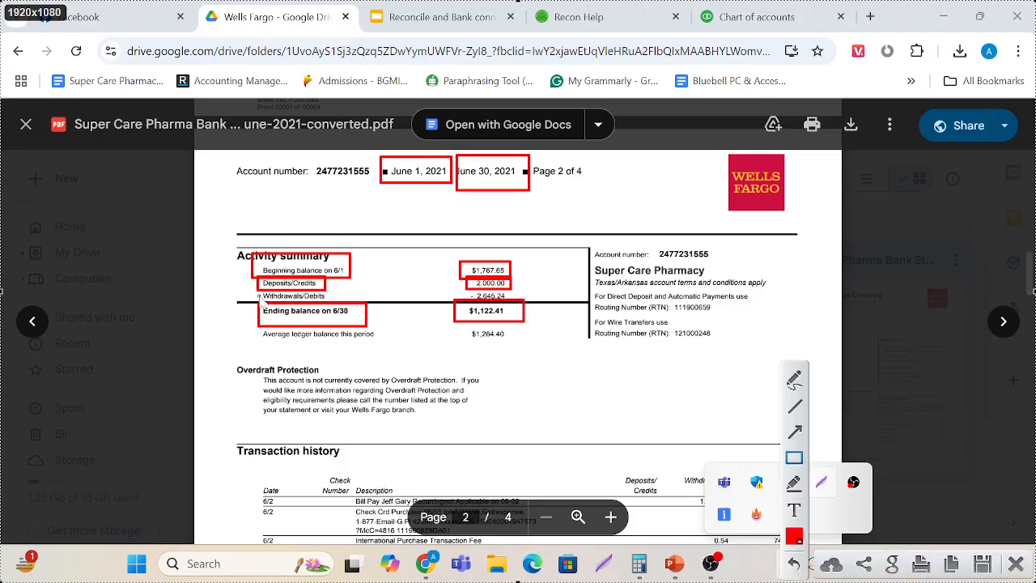
{"action": "left_click_drag", "start_coordinate": [257, 291], "coordinate": [345, 302]}
{"action": "left_click_drag", "start_coordinate": [457, 288], "coordinate": [519, 303]}
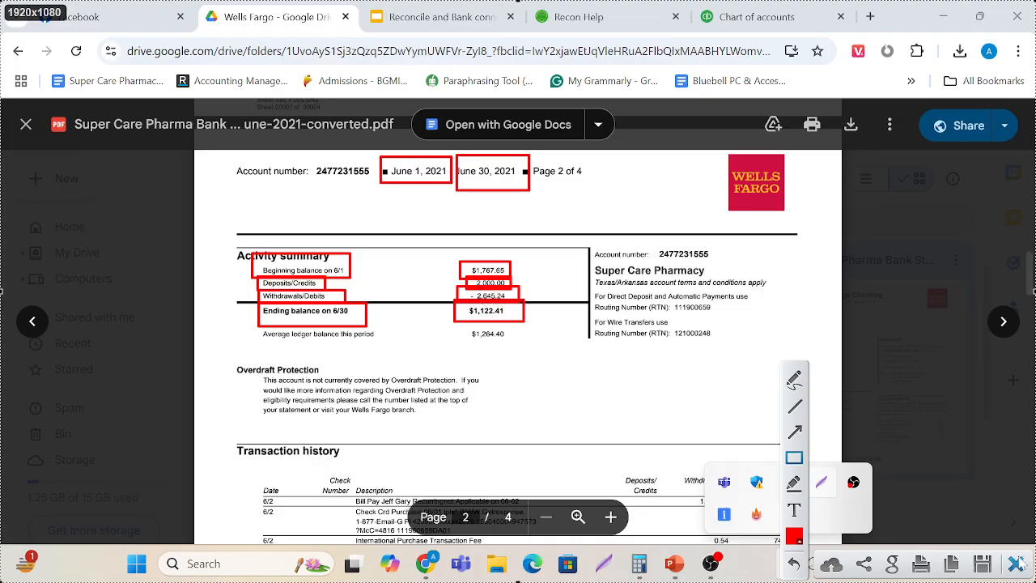
{"action": "left_click", "coordinate": [1016, 563]}
Capture the statement's Transaction history and frame the Date, Description, Check Number, Deposits/Credits, Withdrawals/Debits and Ending daily balance columns with red rectangles.
{"action": "scroll", "coordinate": [518, 340], "scroll_direction": "down", "scroll_amount": 2}
{"action": "scroll", "coordinate": [518, 340], "scroll_direction": "down", "scroll_amount": 3}
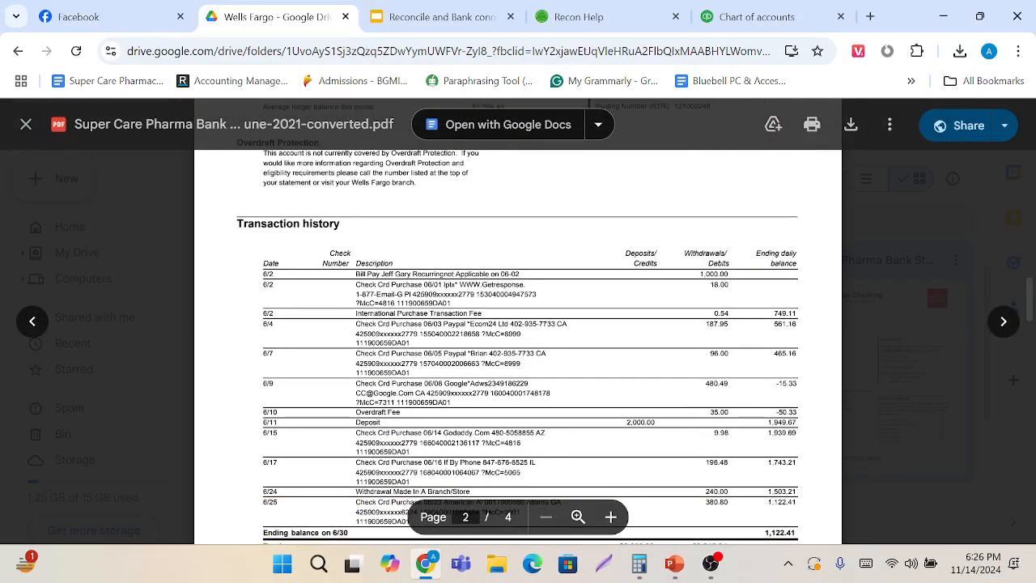
{"action": "left_click", "coordinate": [788, 562]}
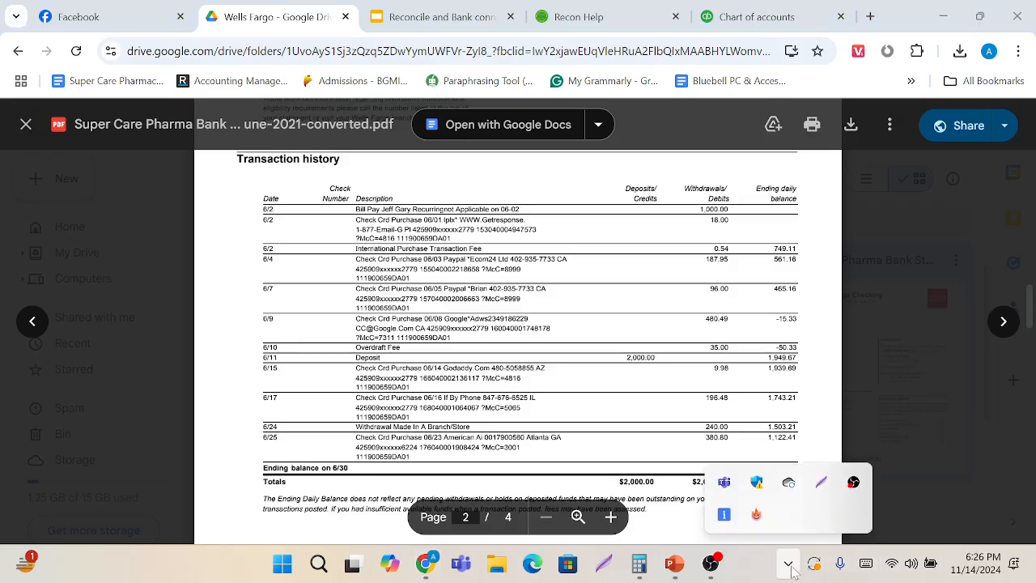
{"action": "left_click", "coordinate": [823, 483]}
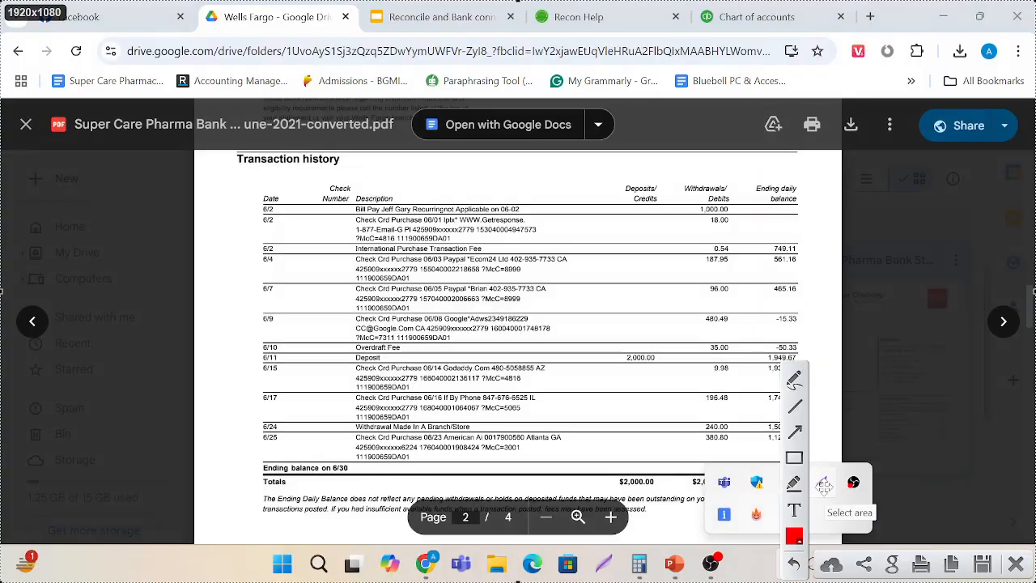
{"action": "left_click", "coordinate": [794, 458]}
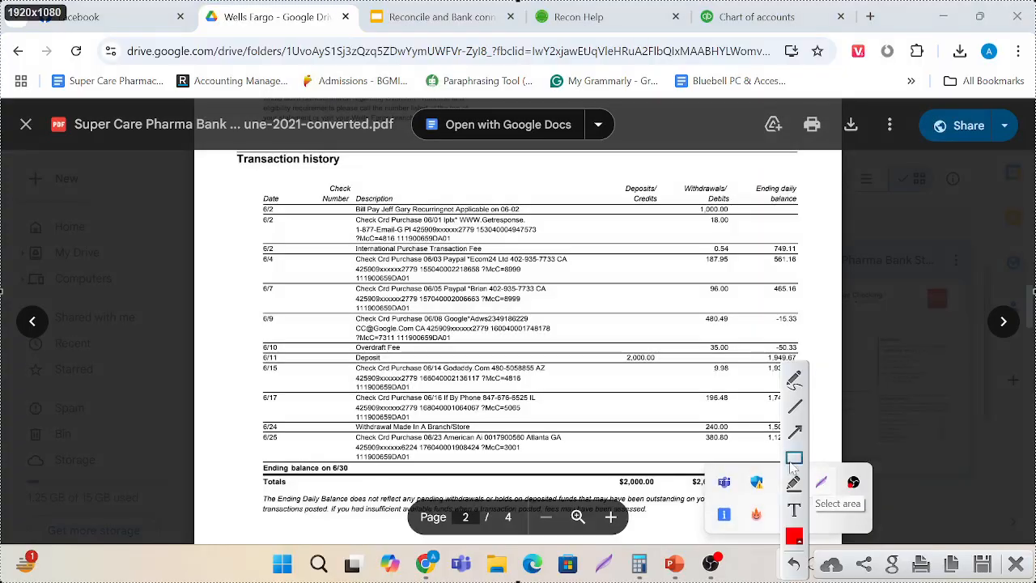
{"action": "mouse_move", "coordinate": [243, 180]}
{"action": "left_mouse_down"}
{"action": "mouse_move", "coordinate": [281, 271]}
{"action": "mouse_move", "coordinate": [293, 473]}
{"action": "left_mouse_up"}
{"action": "mouse_move", "coordinate": [359, 187]}
{"action": "left_mouse_down"}
{"action": "mouse_move", "coordinate": [494, 301]}
{"action": "mouse_move", "coordinate": [573, 411]}
{"action": "mouse_move", "coordinate": [573, 477]}
{"action": "mouse_move", "coordinate": [571, 469]}
{"action": "left_mouse_up"}
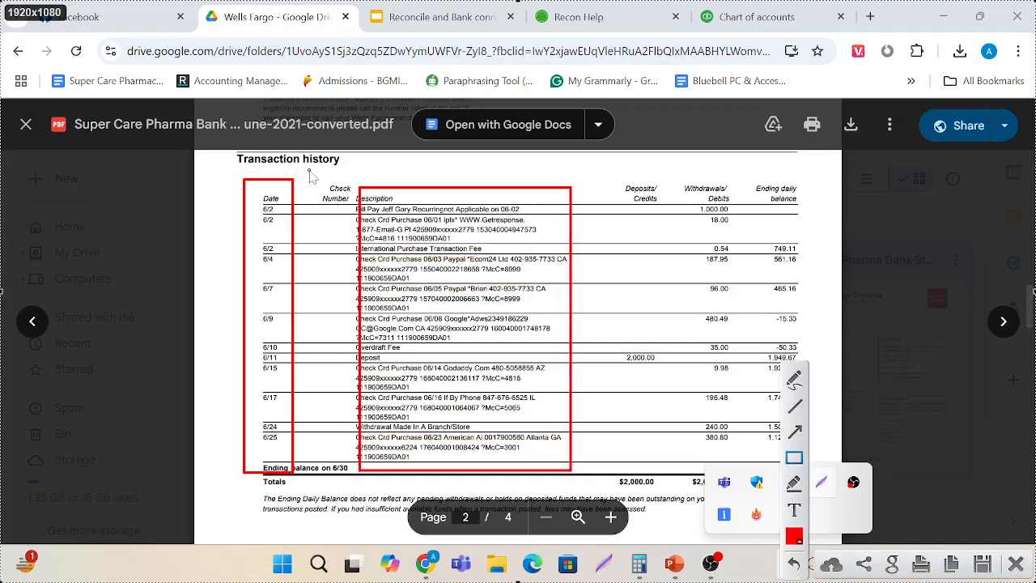
{"action": "left_click_drag", "start_coordinate": [308, 170], "coordinate": [354, 209]}
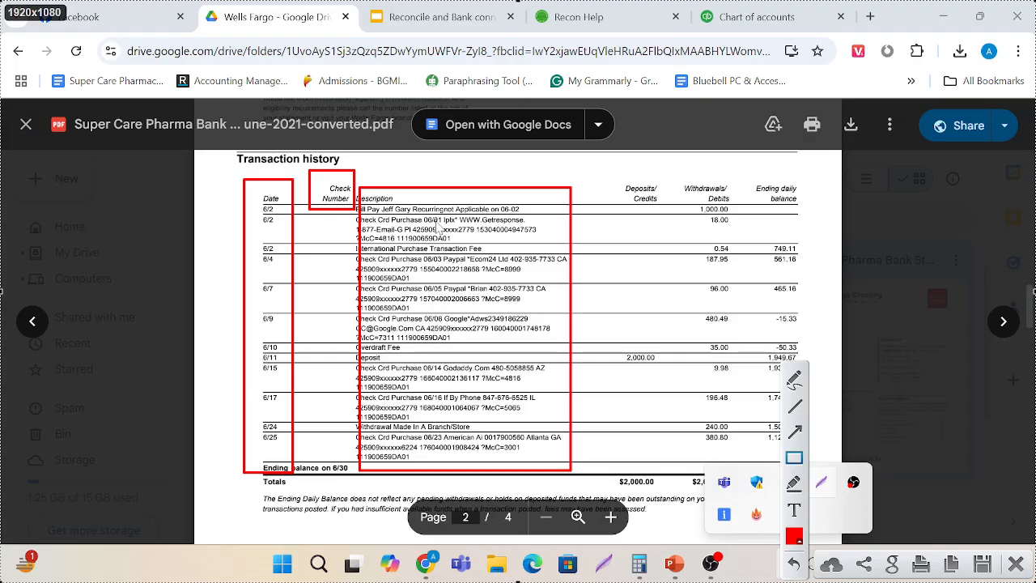
{"action": "mouse_move", "coordinate": [600, 175]}
{"action": "left_mouse_down"}
{"action": "mouse_move", "coordinate": [652, 199]}
{"action": "mouse_move", "coordinate": [693, 521]}
{"action": "mouse_move", "coordinate": [685, 508]}
{"action": "left_mouse_up"}
{"action": "mouse_move", "coordinate": [681, 169]}
{"action": "left_mouse_down"}
{"action": "mouse_move", "coordinate": [747, 226]}
{"action": "mouse_move", "coordinate": [751, 483]}
{"action": "left_mouse_up"}
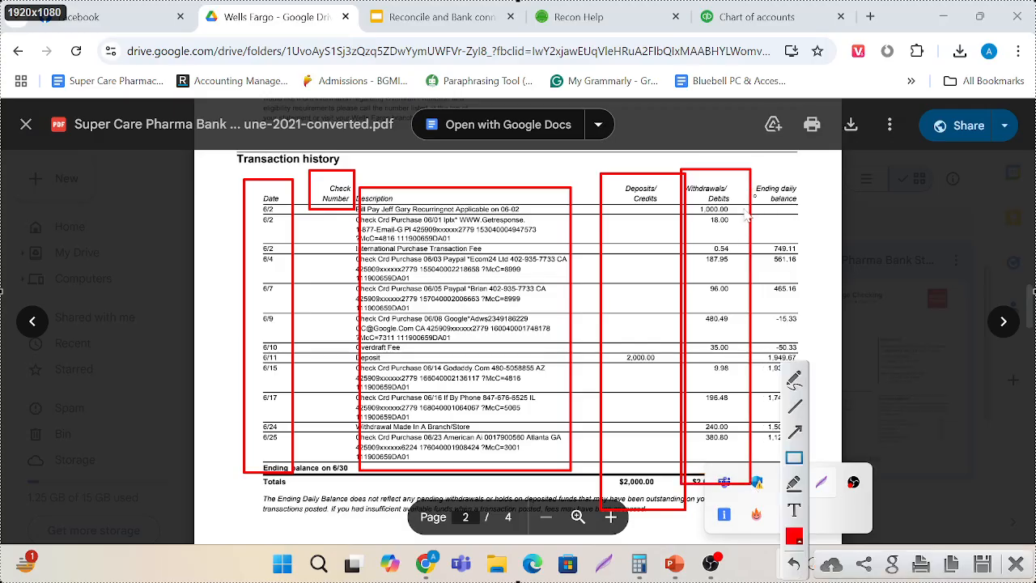
{"action": "mouse_move", "coordinate": [754, 164]}
{"action": "left_mouse_down"}
{"action": "mouse_move", "coordinate": [816, 352]}
{"action": "mouse_move", "coordinate": [817, 468]}
{"action": "left_mouse_up"}
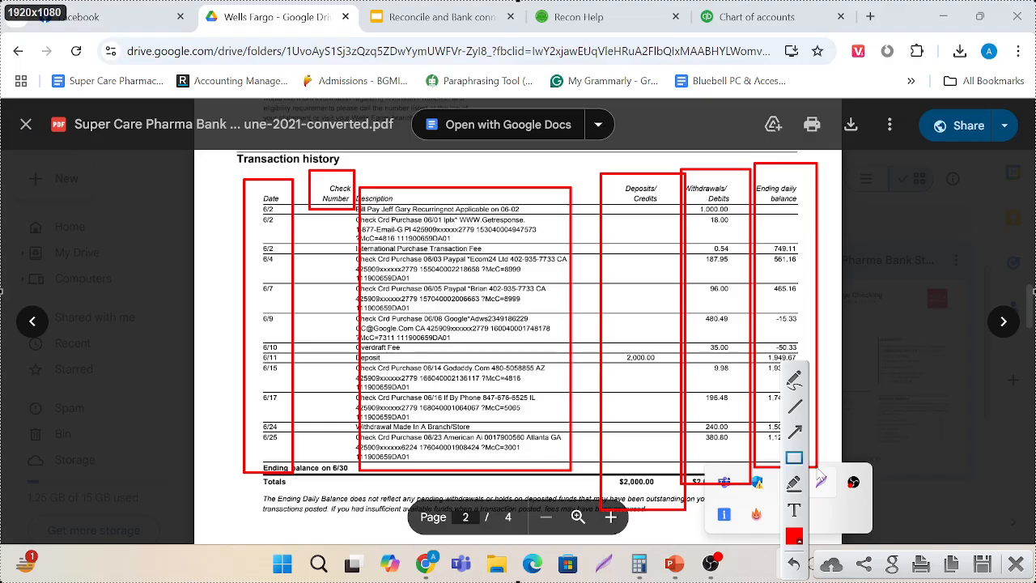
Draw freehand red check marks on the Date, Description, Deposits/Credits and Withdrawals/Debits columns, and discard the screen capture.
{"action": "left_click", "coordinate": [794, 380]}
{"action": "mouse_move", "coordinate": [240, 179]}
{"action": "left_mouse_down"}
{"action": "mouse_move", "coordinate": [298, 235]}
{"action": "mouse_move", "coordinate": [350, 117]}
{"action": "left_mouse_up"}
{"action": "mouse_move", "coordinate": [356, 178]}
{"action": "left_mouse_down"}
{"action": "mouse_move", "coordinate": [371, 204]}
{"action": "mouse_move", "coordinate": [472, 166]}
{"action": "left_mouse_up"}
{"action": "mouse_move", "coordinate": [599, 179]}
{"action": "left_mouse_down"}
{"action": "mouse_move", "coordinate": [639, 210]}
{"action": "mouse_move", "coordinate": [721, 123]}
{"action": "left_mouse_up"}
{"action": "mouse_move", "coordinate": [692, 179]}
{"action": "left_mouse_down"}
{"action": "mouse_move", "coordinate": [716, 198]}
{"action": "mouse_move", "coordinate": [767, 170]}
{"action": "left_mouse_up"}
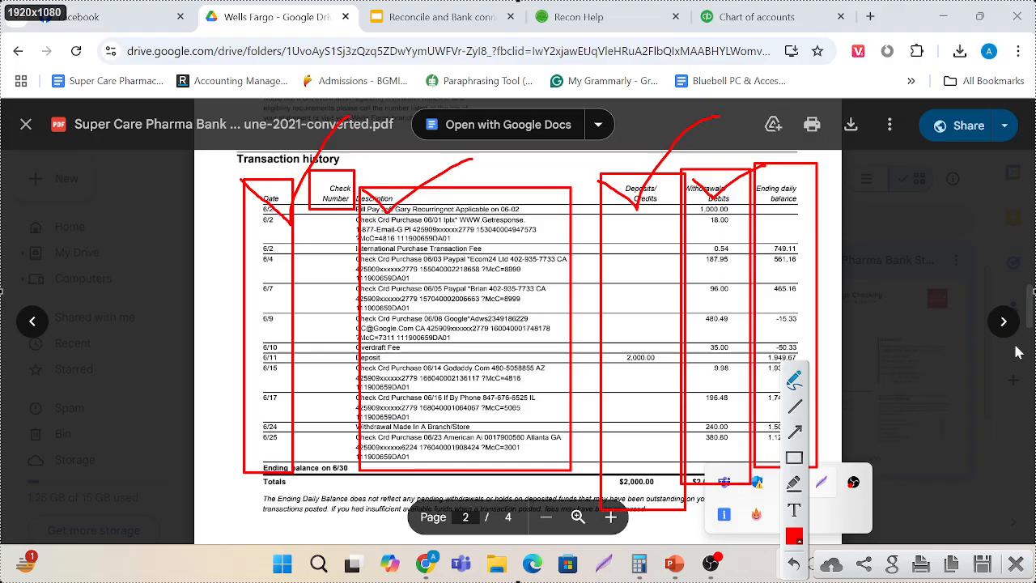
{"action": "left_click", "coordinate": [1016, 564]}
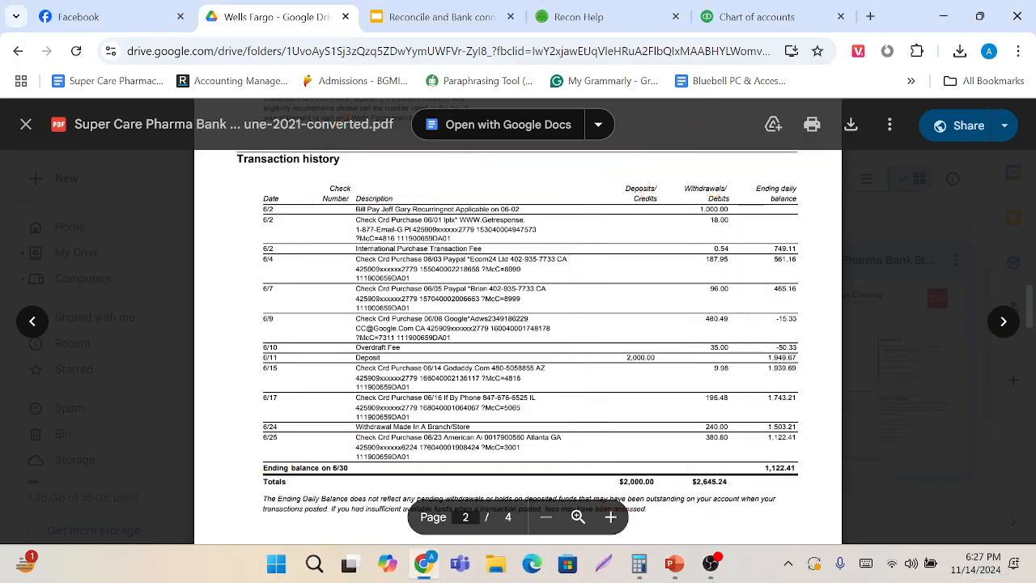
Look through all four pages of the June 2021 bank statement and return to its first page.
{"action": "scroll", "coordinate": [518, 324], "scroll_direction": "up", "scroll_amount": 7}
{"action": "scroll", "coordinate": [518, 324], "scroll_direction": "up", "scroll_amount": 8}
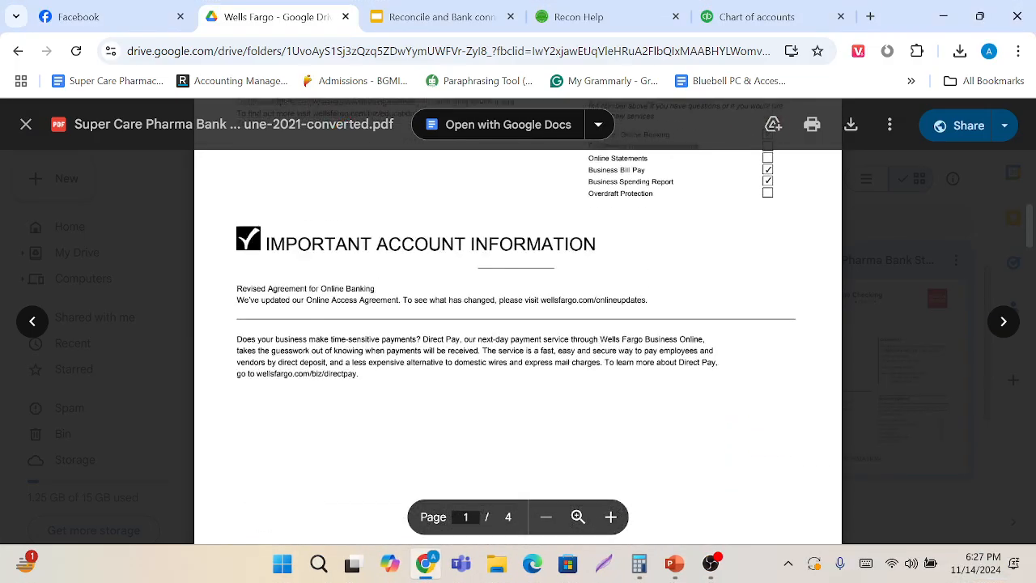
{"action": "scroll", "coordinate": [518, 340], "scroll_direction": "down", "scroll_amount": 1}
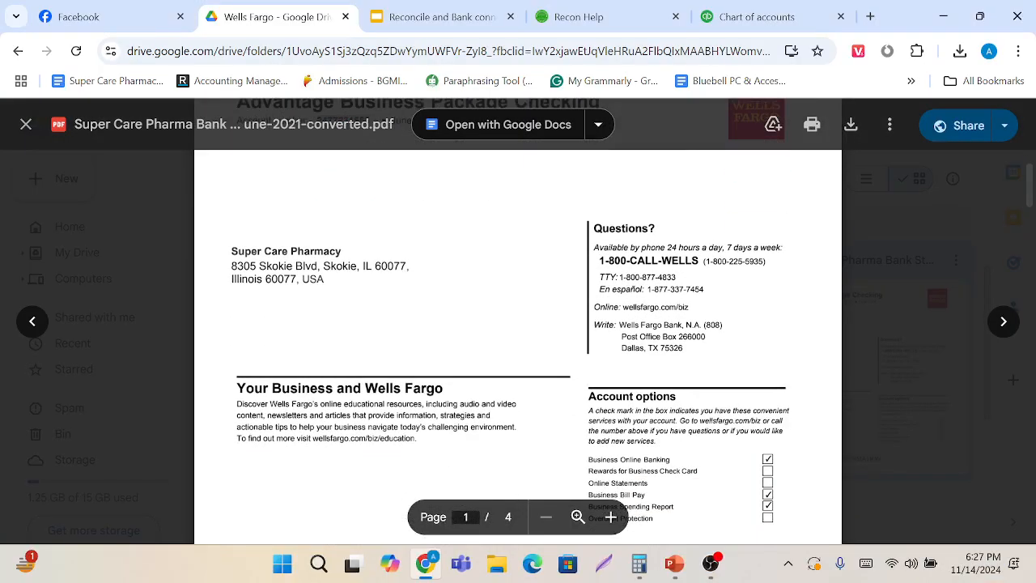
{"action": "scroll", "coordinate": [187, 214], "scroll_direction": "down", "scroll_amount": 9}
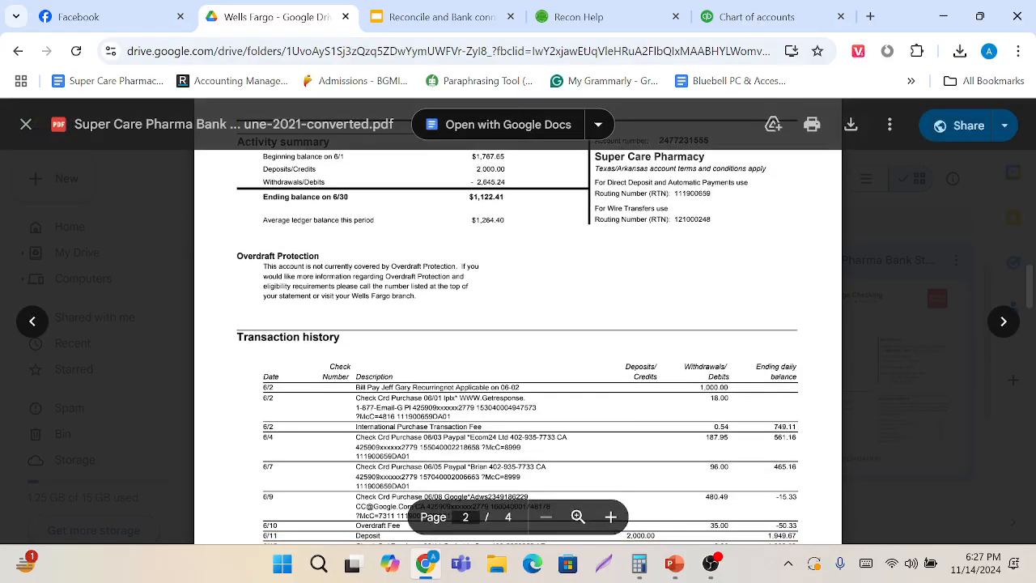
{"action": "scroll", "coordinate": [518, 340], "scroll_direction": "down", "scroll_amount": 1}
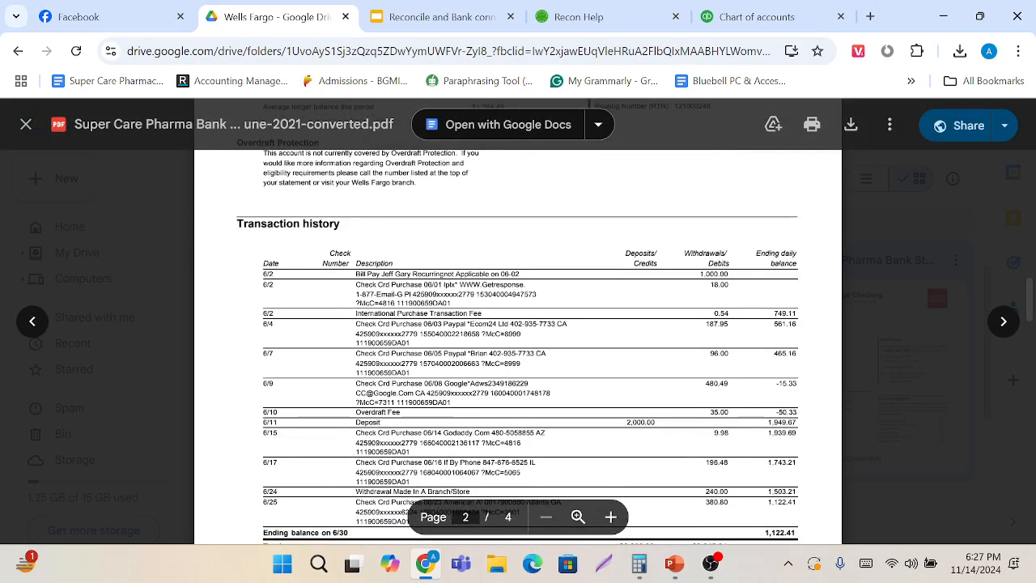
{"action": "scroll", "coordinate": [518, 324], "scroll_direction": "down", "scroll_amount": 12}
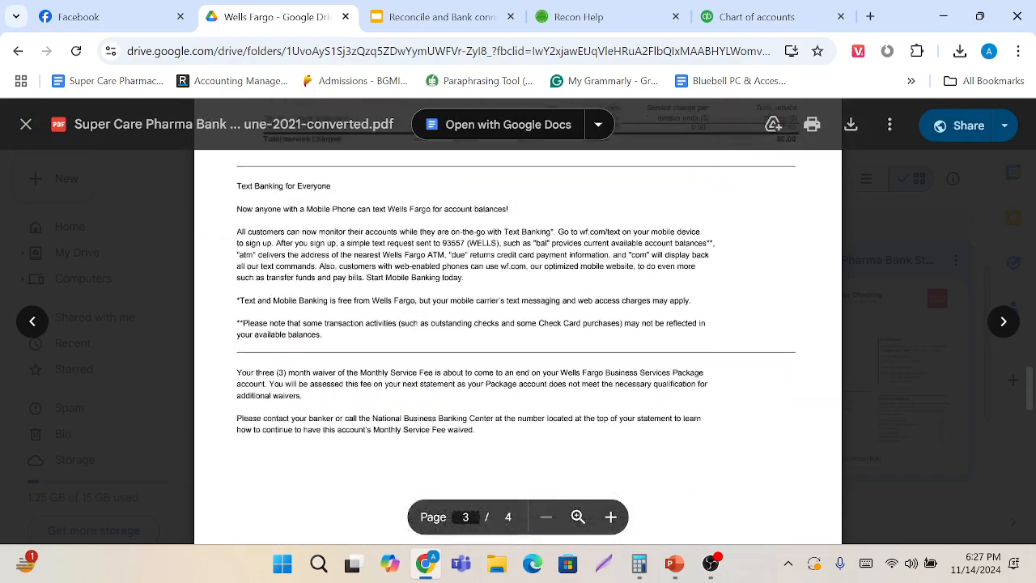
{"action": "scroll", "coordinate": [518, 323], "scroll_direction": "down", "scroll_amount": 12}
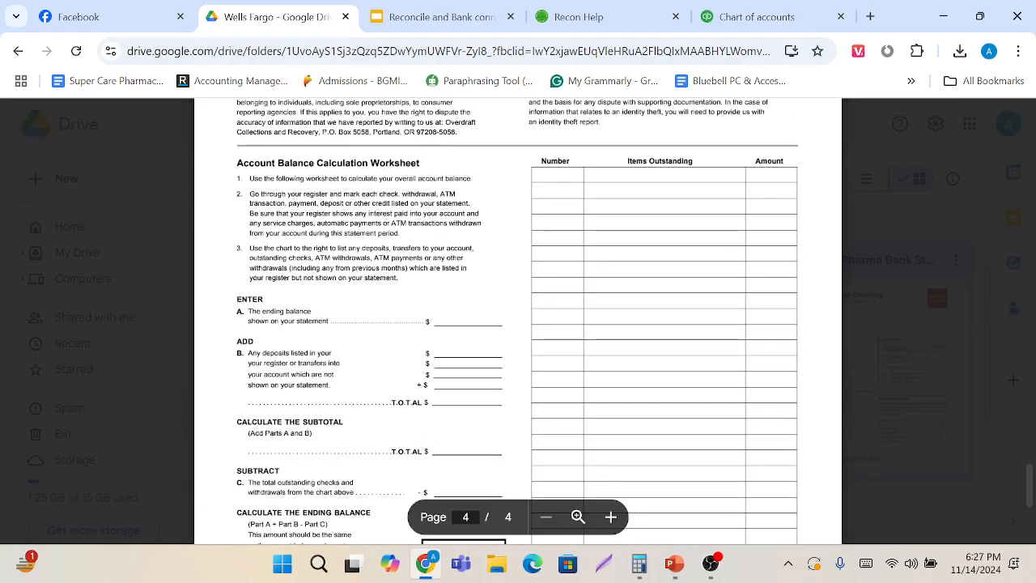
{"action": "scroll", "coordinate": [518, 324], "scroll_direction": "down", "scroll_amount": 2}
{"action": "scroll", "coordinate": [518, 324], "scroll_direction": "up", "scroll_amount": 20}
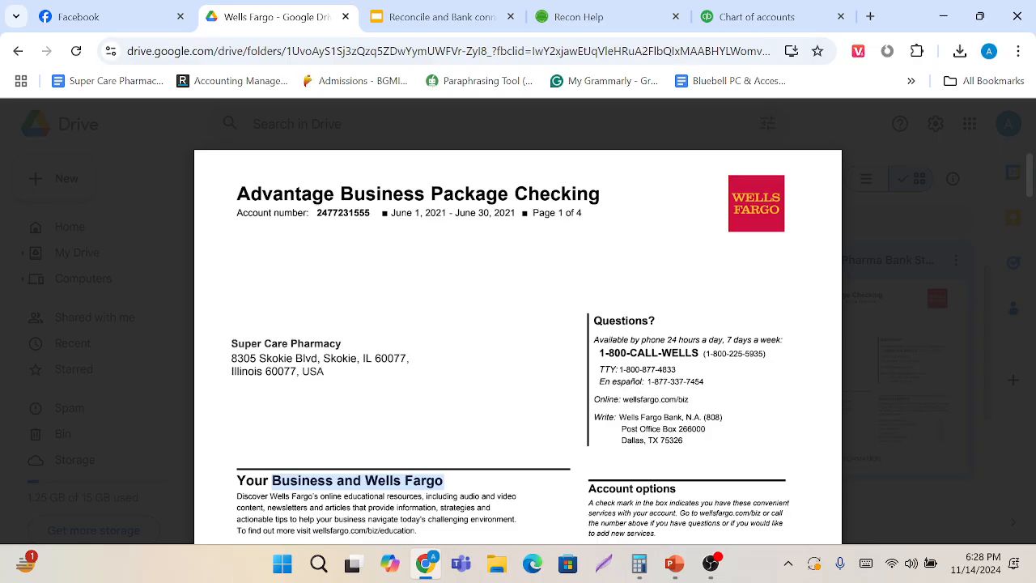
{"action": "left_click", "coordinate": [578, 16]}
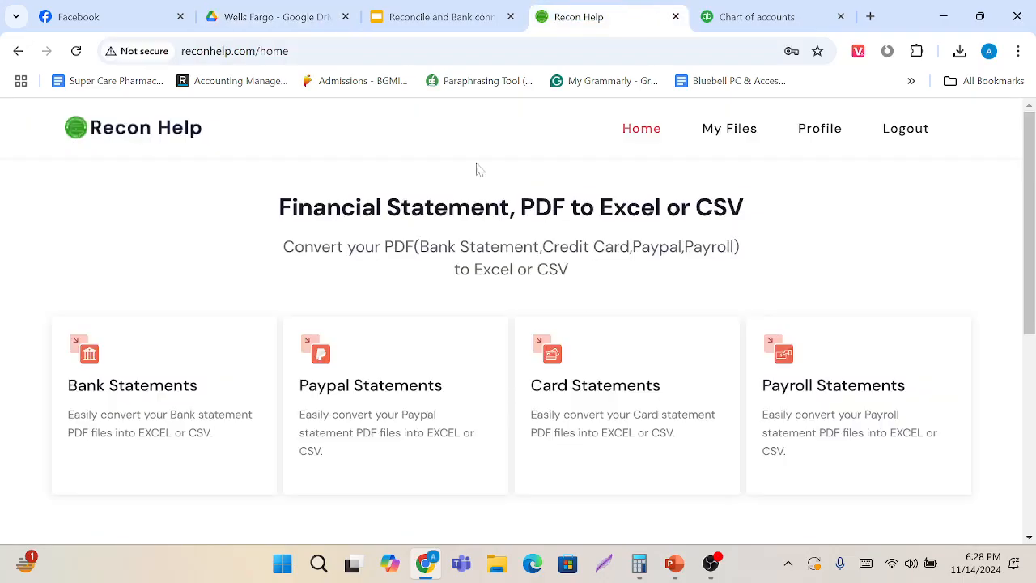
{"action": "left_click", "coordinate": [235, 51]}
{"action": "key", "text": "ctrl+c"}
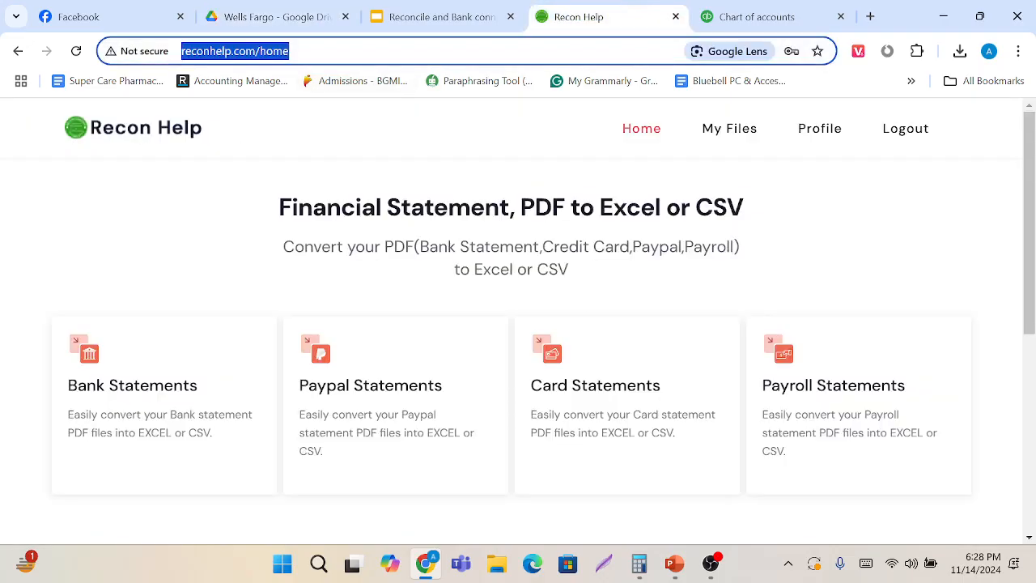
{"action": "left_click", "coordinate": [122, 10]}
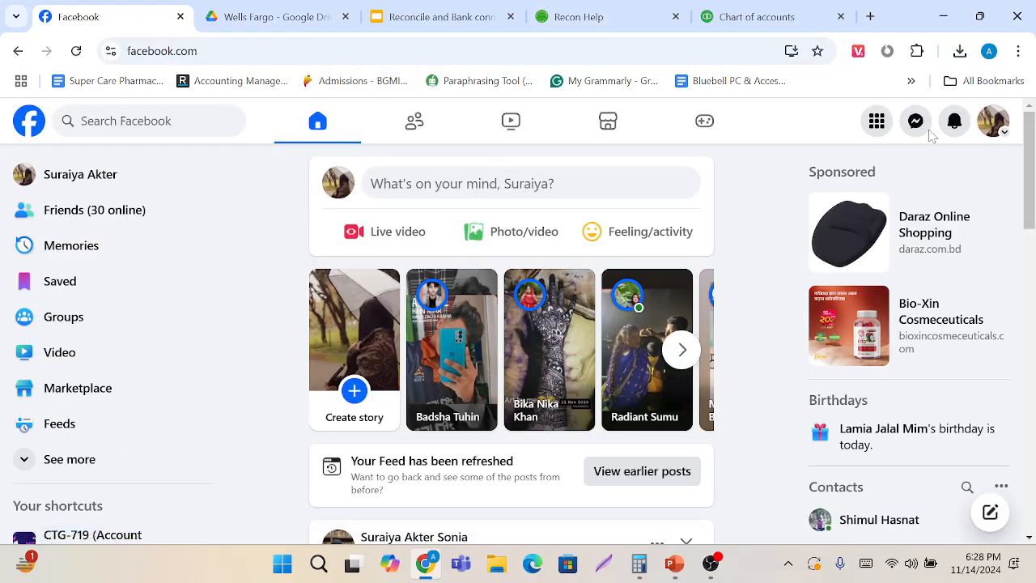
{"action": "left_click", "coordinate": [915, 121]}
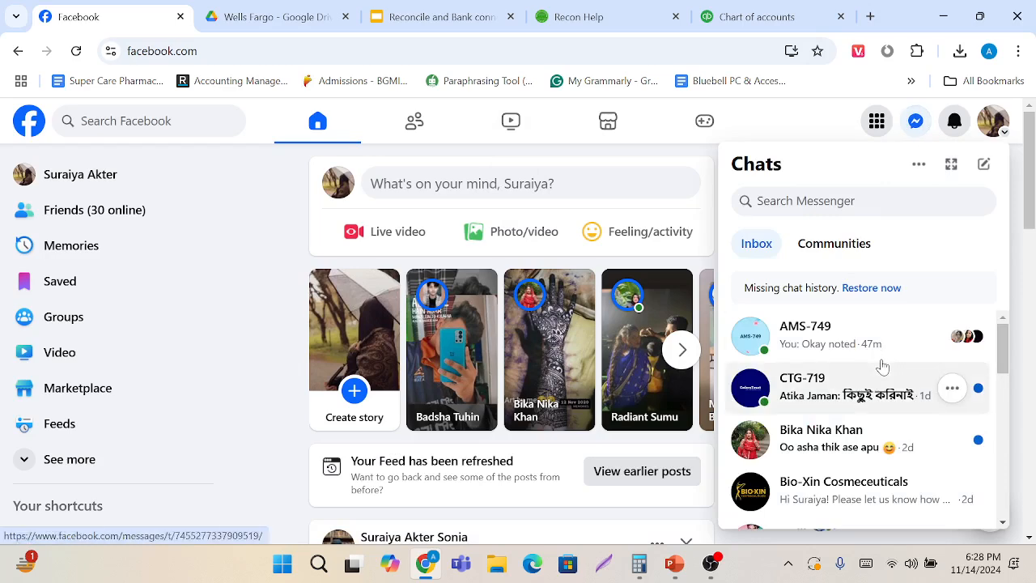
{"action": "left_click", "coordinate": [866, 342]}
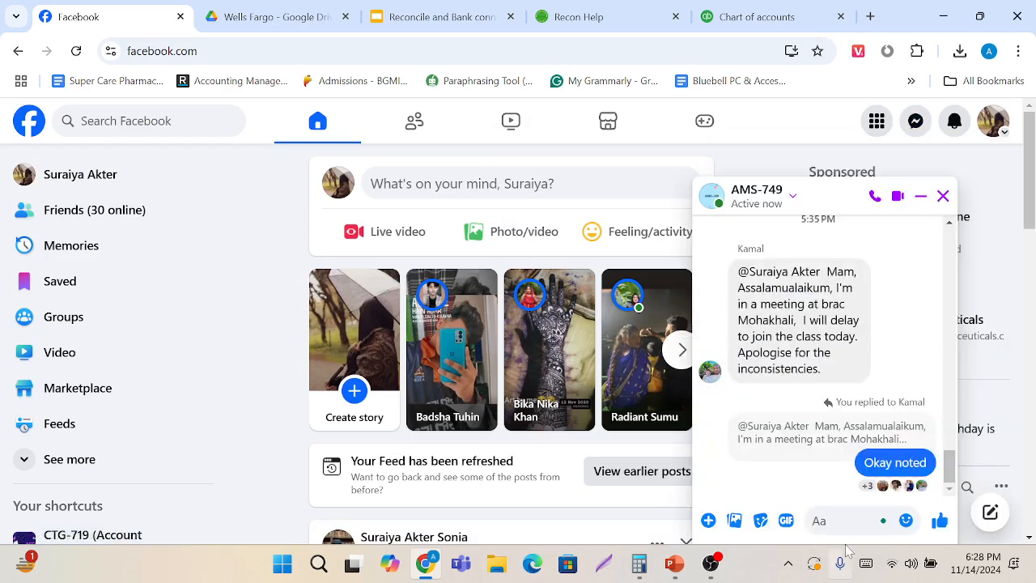
{"action": "key", "text": "ctrl+v"}
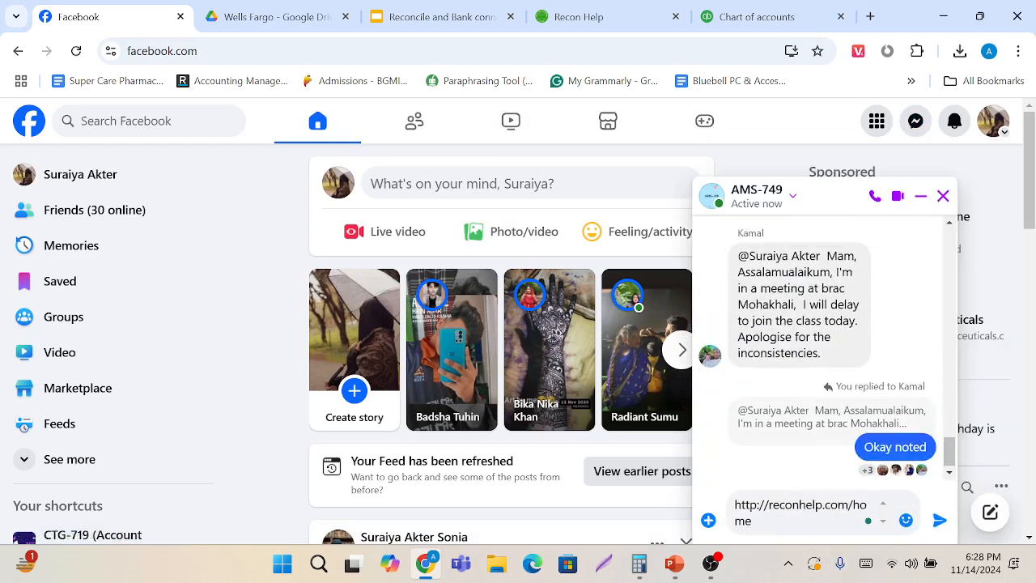
{"action": "key", "text": "Return"}
Open bankstatementconverter.com in a new browser tab.
{"action": "mouse_move", "coordinate": [710, 562]}
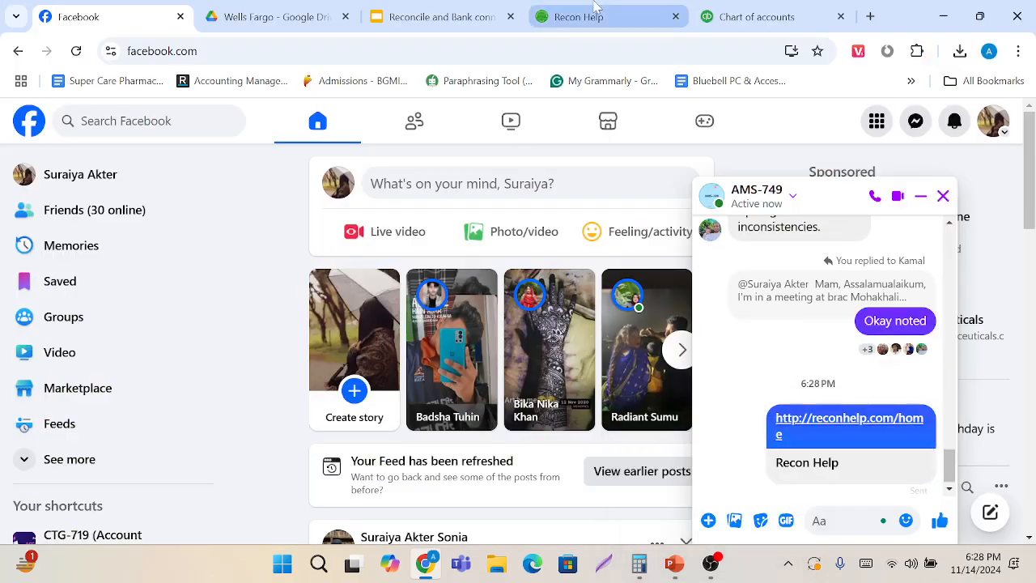
{"action": "left_click", "coordinate": [598, 10]}
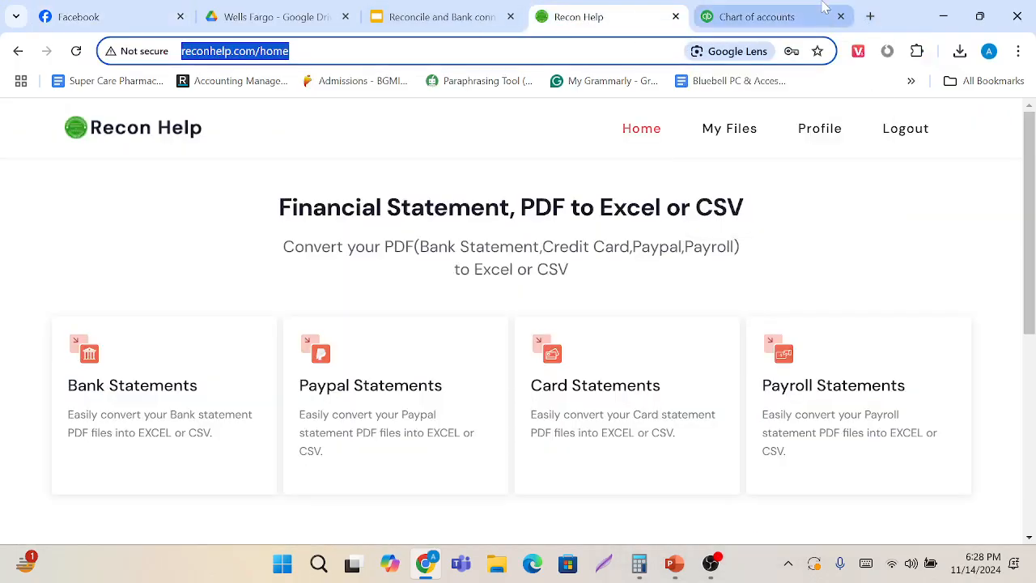
{"action": "left_click", "coordinate": [871, 16]}
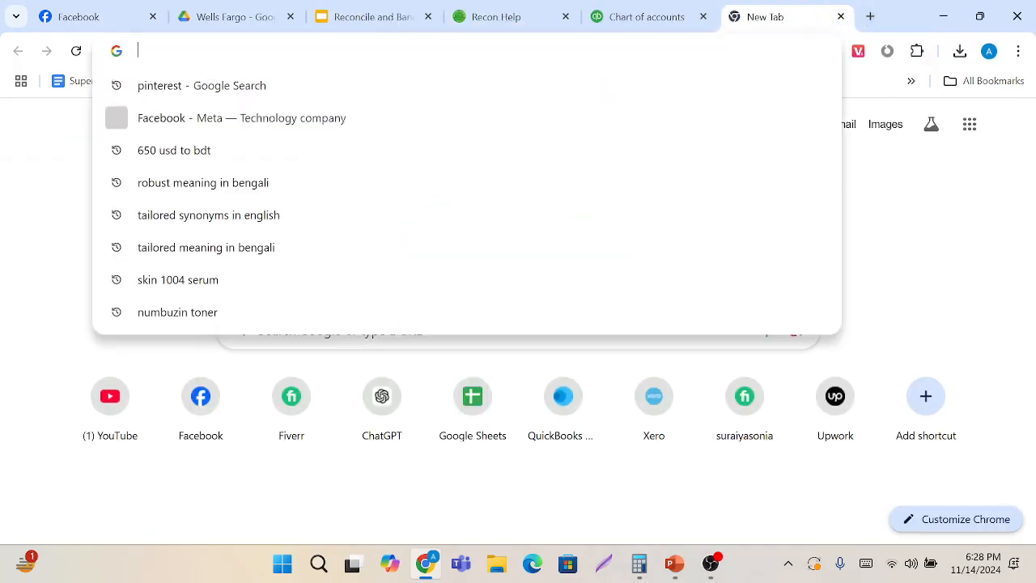
{"action": "type", "text": "bank"}
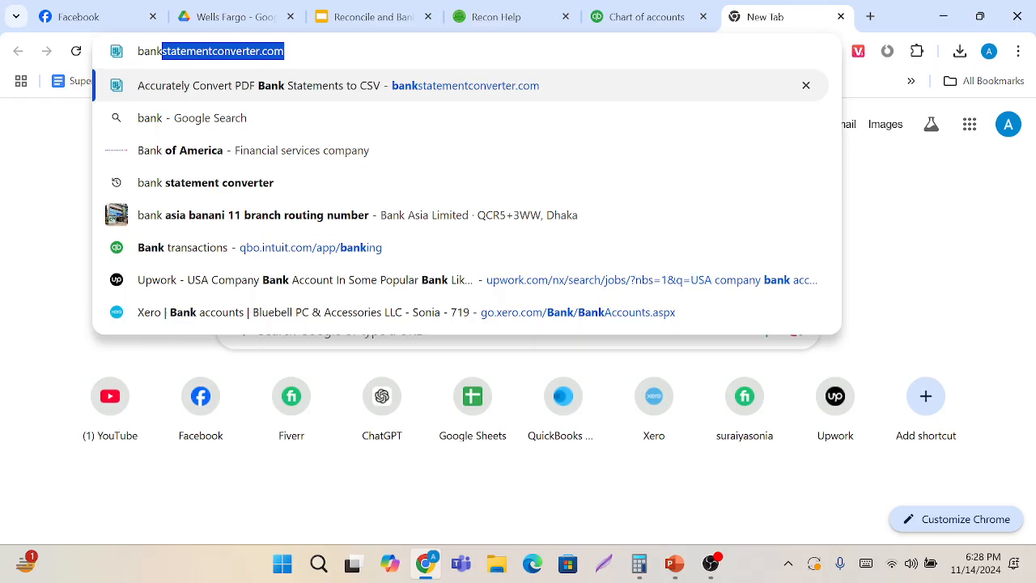
{"action": "left_click", "coordinate": [377, 85]}
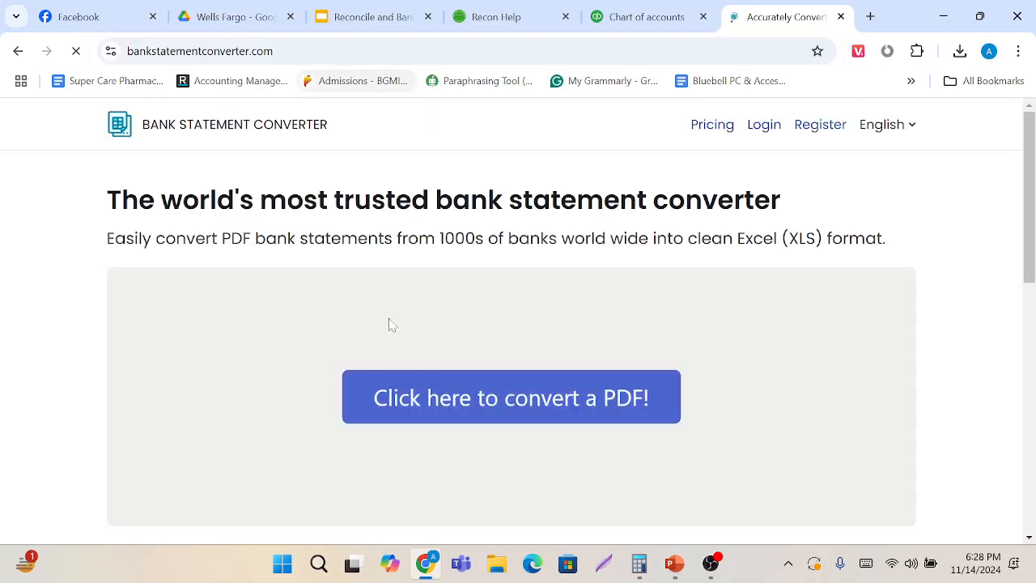
{"action": "scroll", "coordinate": [336, 341], "scroll_direction": "down", "scroll_amount": 1}
{"action": "scroll", "coordinate": [336, 341], "scroll_direction": "up", "scroll_amount": 1}
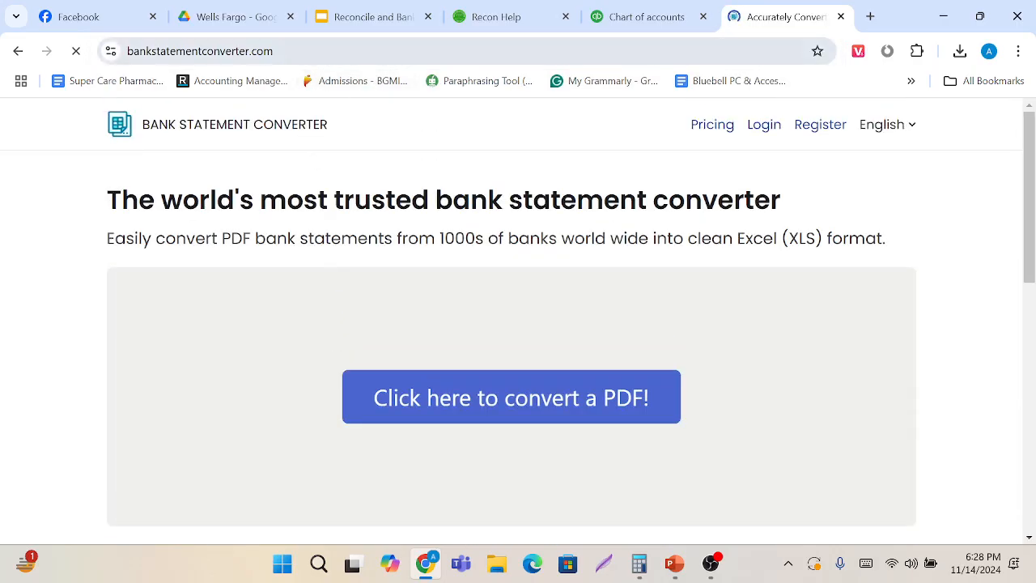
Copy the bankstatementconverter.com address and send it to the AMS-749 group chat on Facebook.
{"action": "left_click", "coordinate": [308, 52]}
{"action": "key", "text": "ctrl+c"}
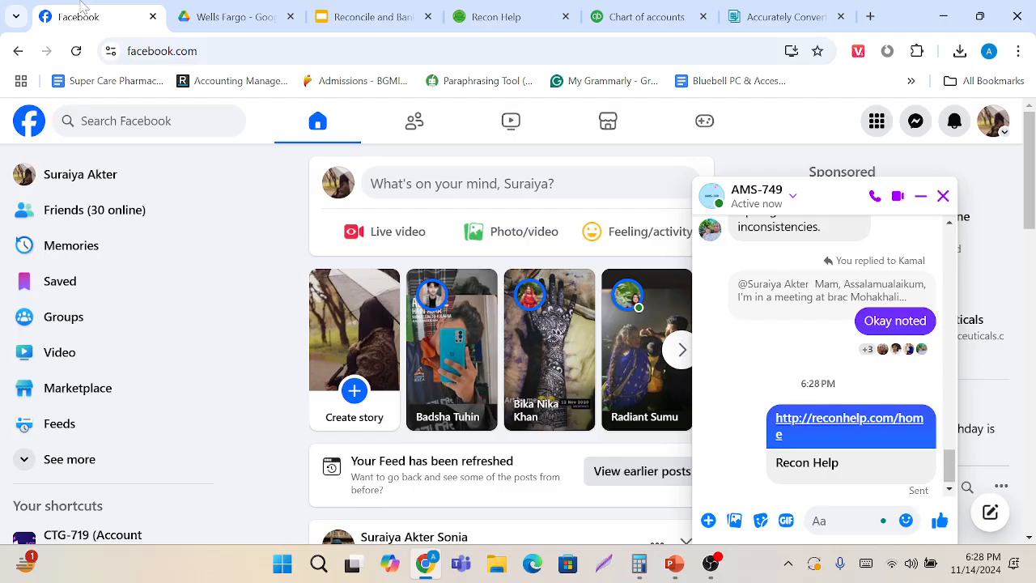
{"action": "left_click", "coordinate": [79, 16]}
{"action": "left_click", "coordinate": [818, 520]}
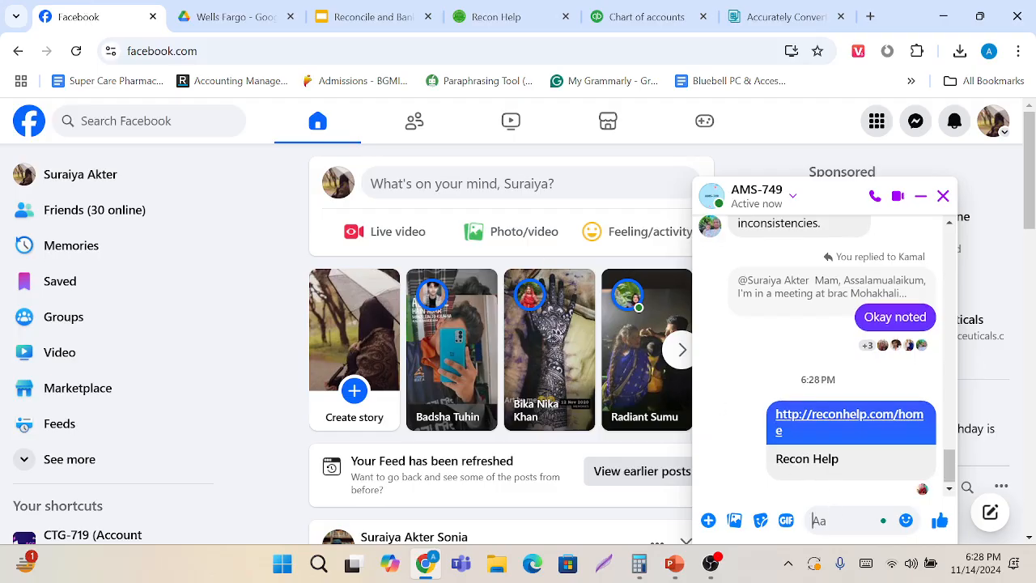
{"action": "key", "text": "ctrl+v"}
{"action": "key", "text": "Return"}
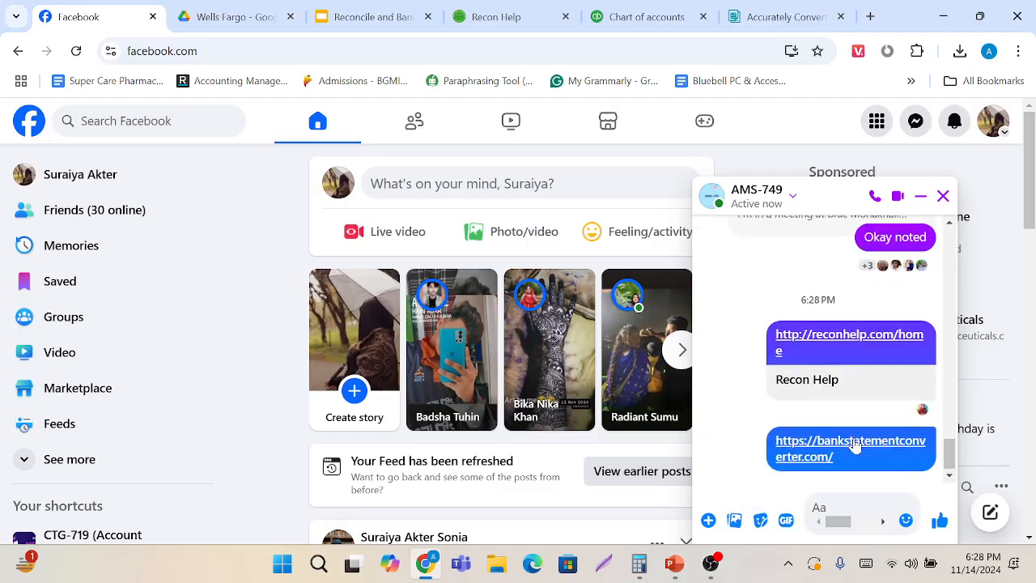
Download the Super Care Pharma June 2021 bank statement PDF from Google Drive.
{"action": "left_click", "coordinate": [751, 10]}
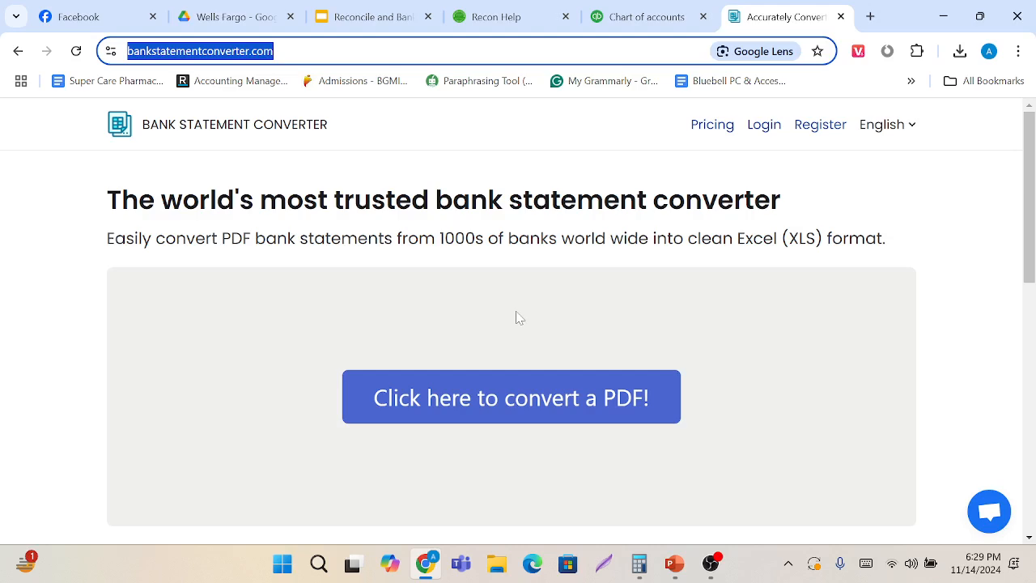
{"action": "left_click", "coordinate": [257, 8]}
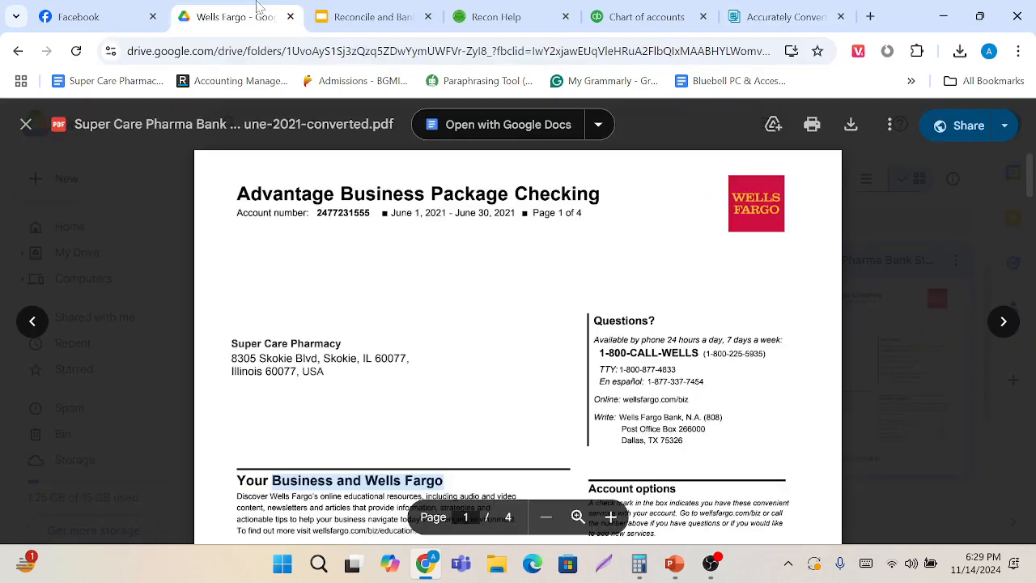
{"action": "left_click", "coordinate": [849, 134]}
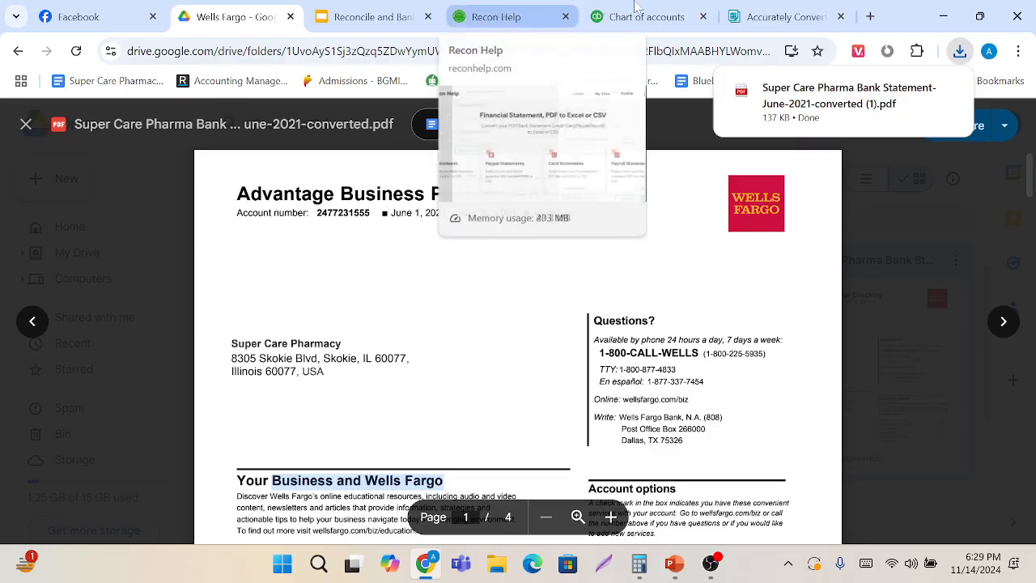
Upload "Super Care Pharma Bank Statement-June-2021-converted (1).pdf" from the Downloads folder to Bank Statement Converter.
{"action": "left_click", "coordinate": [764, 11]}
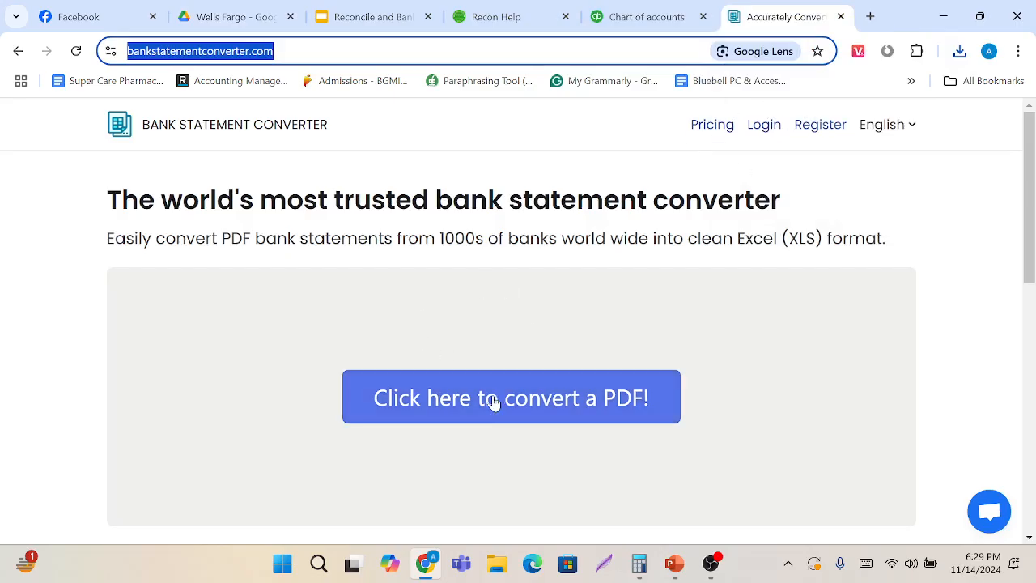
{"action": "scroll", "coordinate": [493, 398], "scroll_direction": "down", "scroll_amount": 1}
{"action": "left_click", "coordinate": [497, 320]}
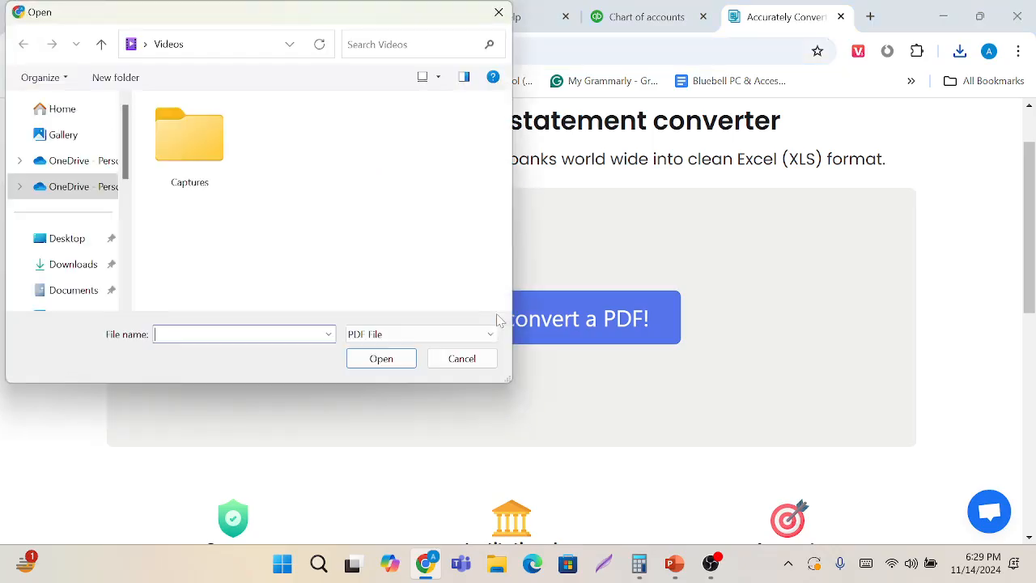
{"action": "left_click", "coordinate": [61, 268]}
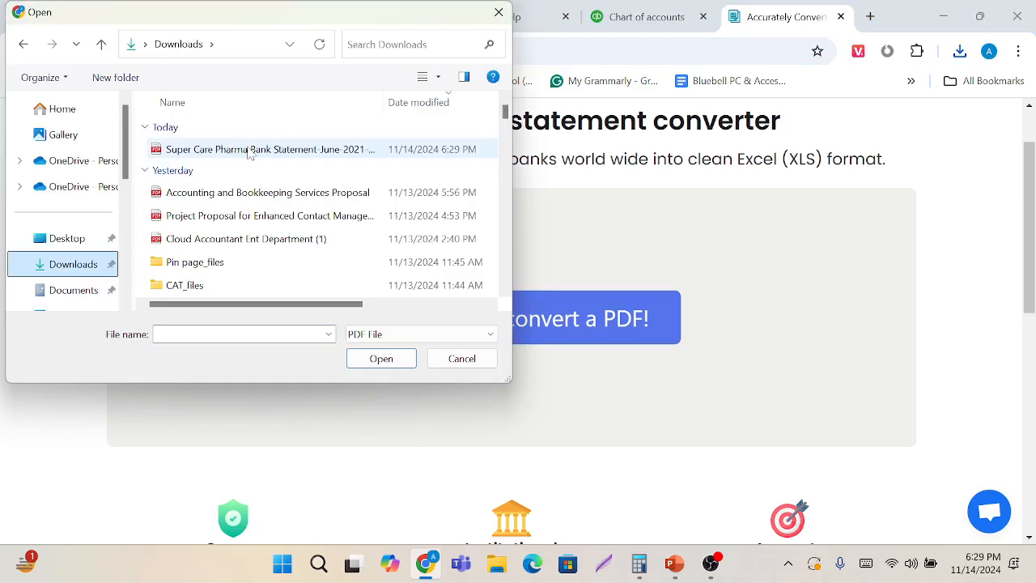
{"action": "left_click", "coordinate": [249, 152]}
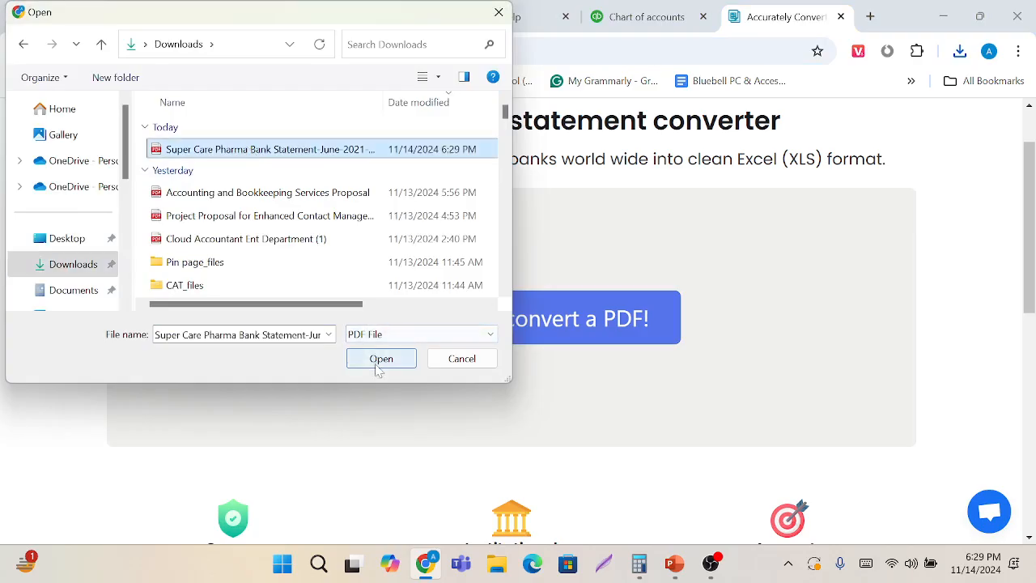
{"action": "left_click", "coordinate": [378, 359]}
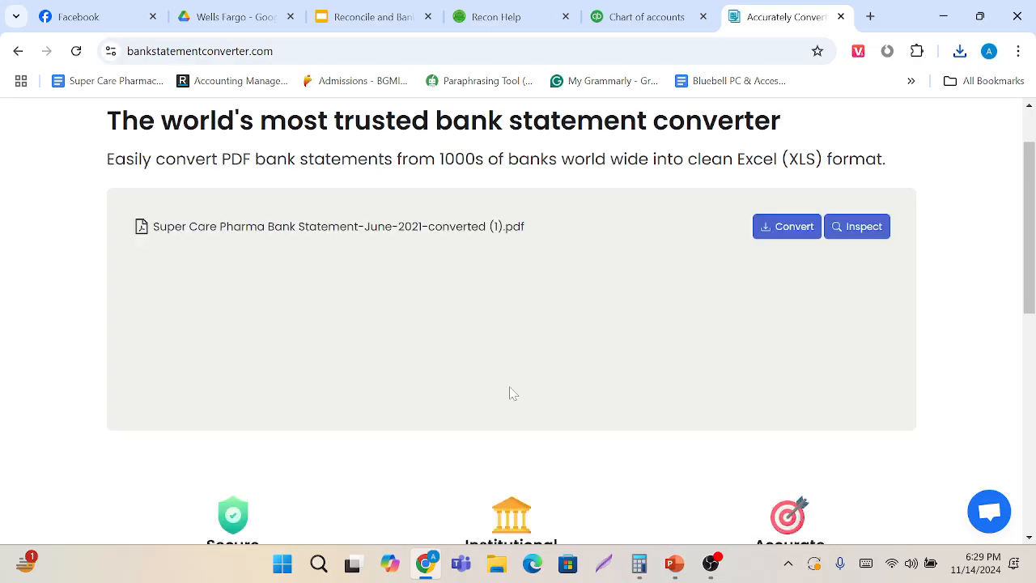
Convert the uploaded statement, look through the extracted transactions, and download the result.
{"action": "scroll", "coordinate": [513, 394], "scroll_direction": "down", "scroll_amount": 1}
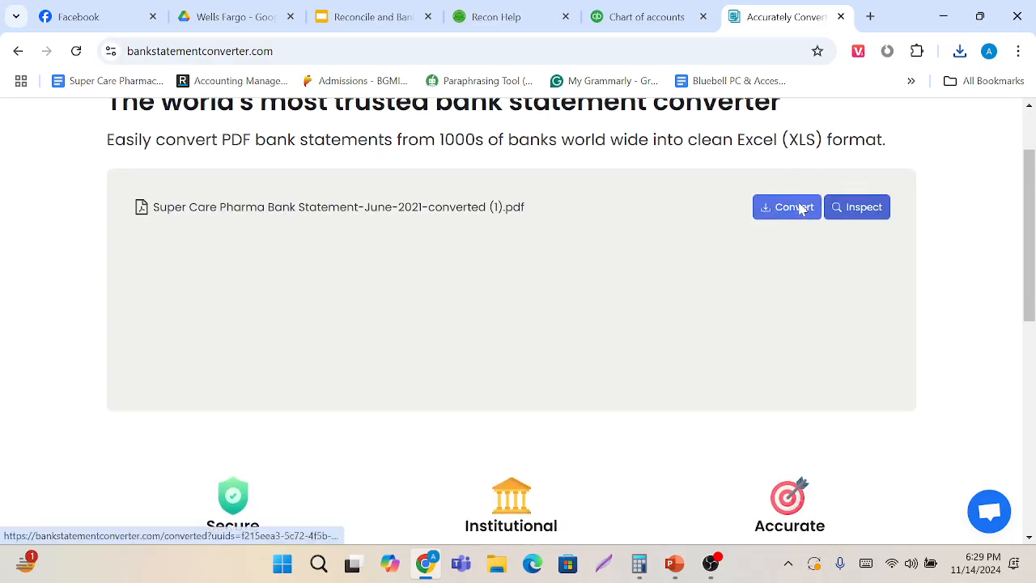
{"action": "left_click", "coordinate": [800, 209]}
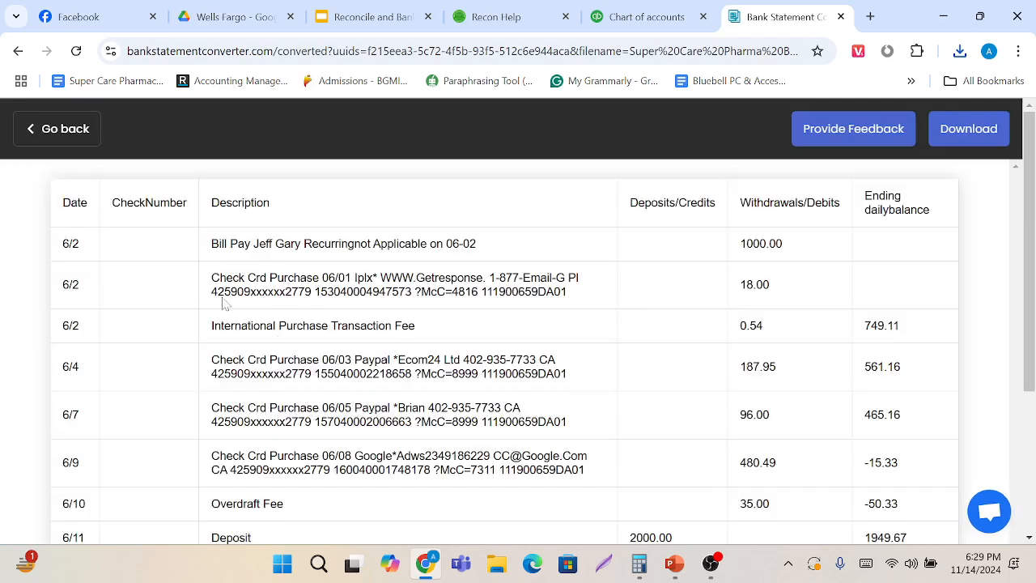
{"action": "scroll", "coordinate": [425, 409], "scroll_direction": "down", "scroll_amount": 3}
{"action": "scroll", "coordinate": [644, 302], "scroll_direction": "up", "scroll_amount": 3}
{"action": "left_click", "coordinate": [983, 134]}
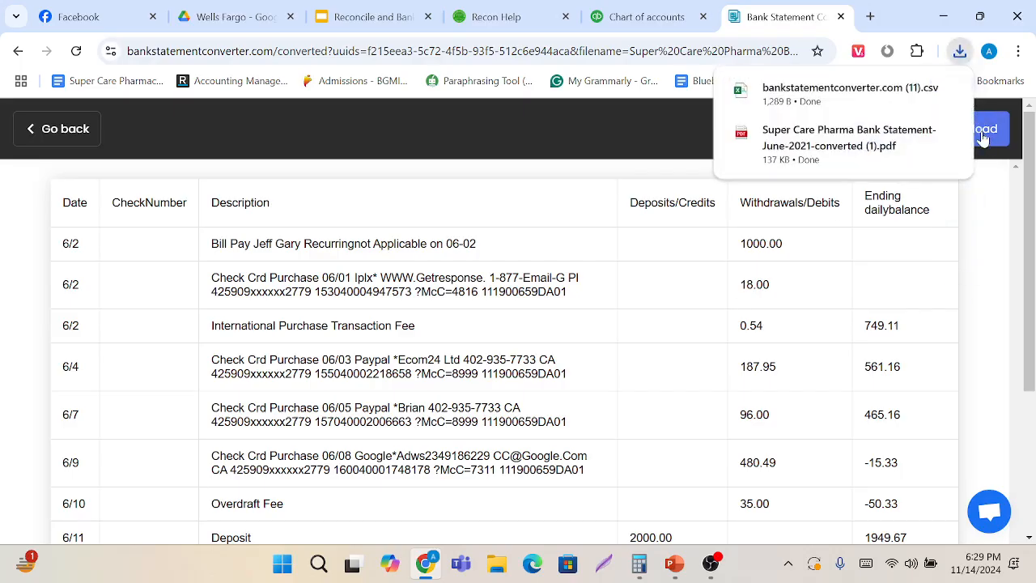
Open the downloaded bankstatementconverter.com (11).csv in a maximized Excel window and dismiss Document Recovery, removing the recovered files.
{"action": "left_click", "coordinate": [862, 100]}
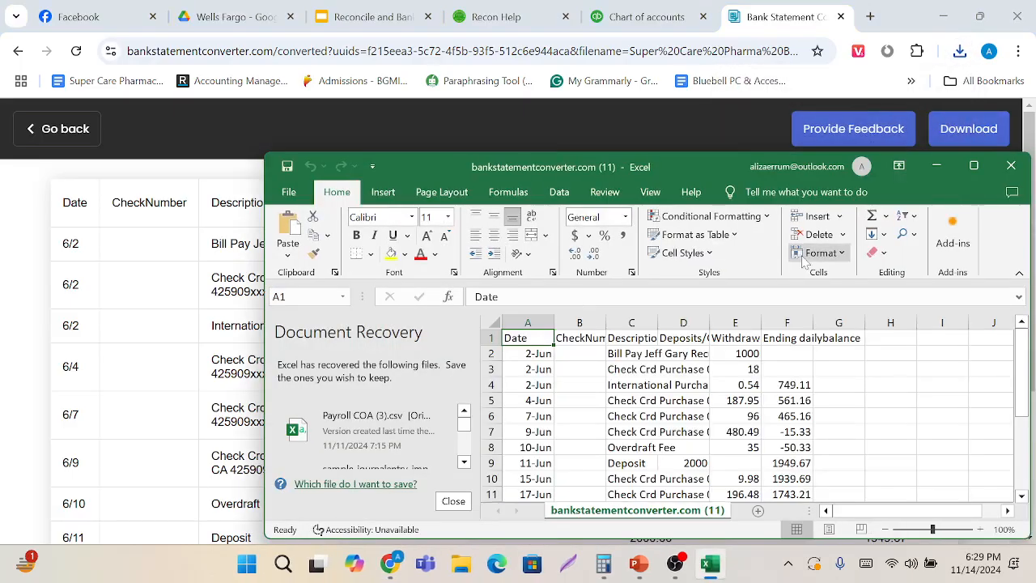
{"action": "left_click", "coordinate": [974, 165]}
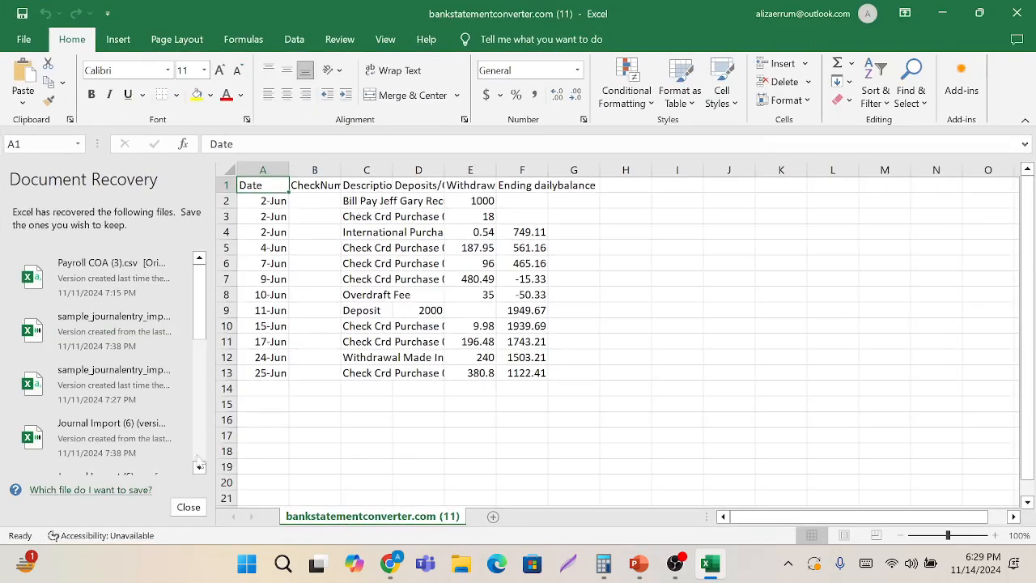
{"action": "left_click", "coordinate": [191, 509]}
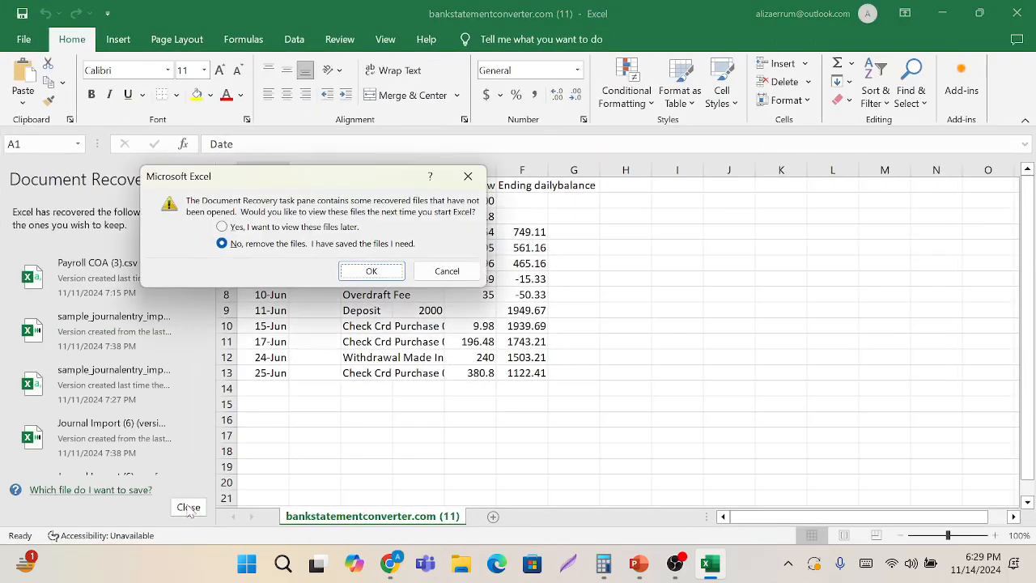
{"action": "left_click", "coordinate": [371, 271]}
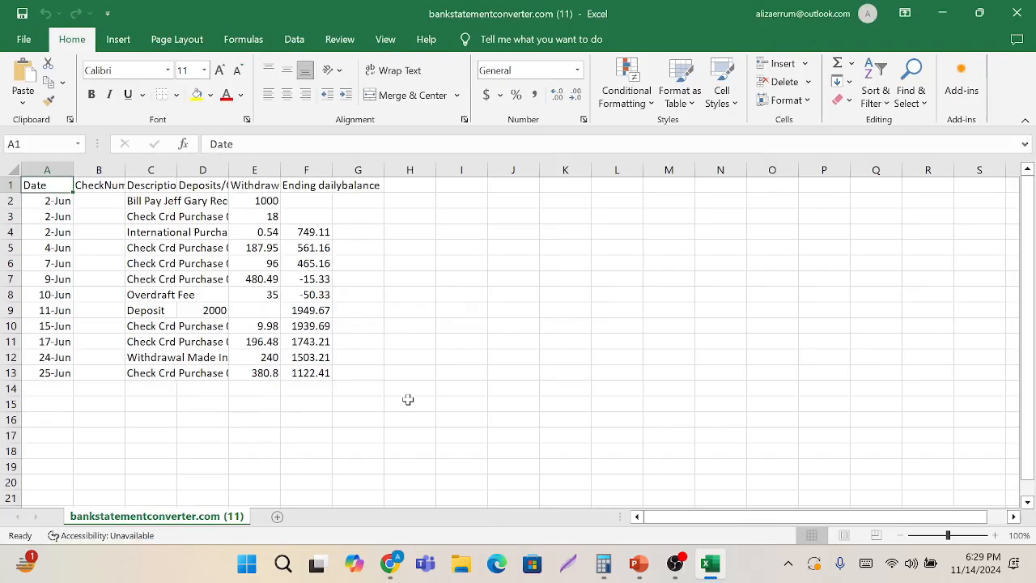
Widen columns A through F of the converted statement to make the headings readable, and check several Date cells.
{"action": "left_click_drag", "start_coordinate": [280, 171], "coordinate": [387, 170]}
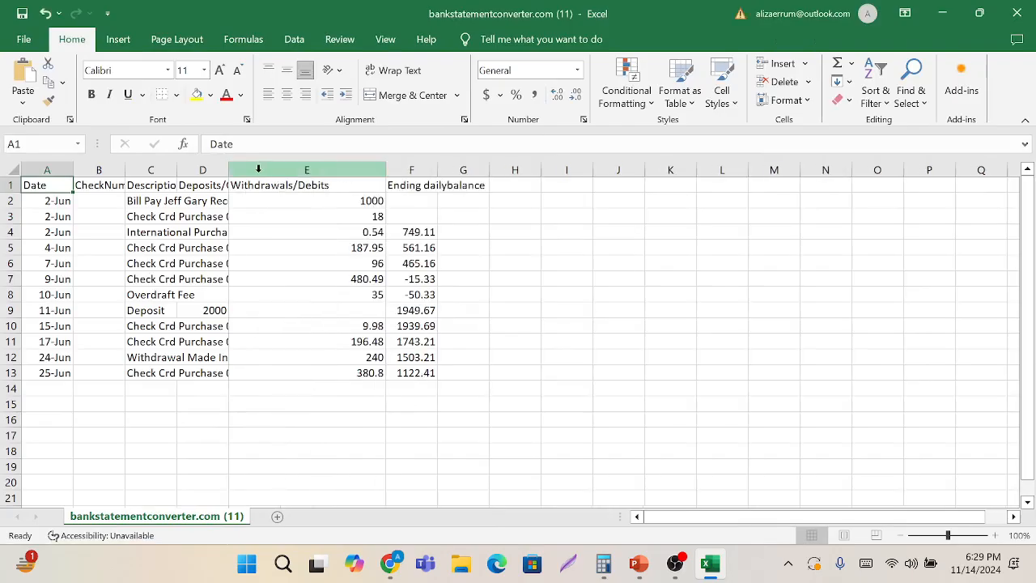
{"action": "left_click_drag", "start_coordinate": [229, 169], "coordinate": [357, 169]}
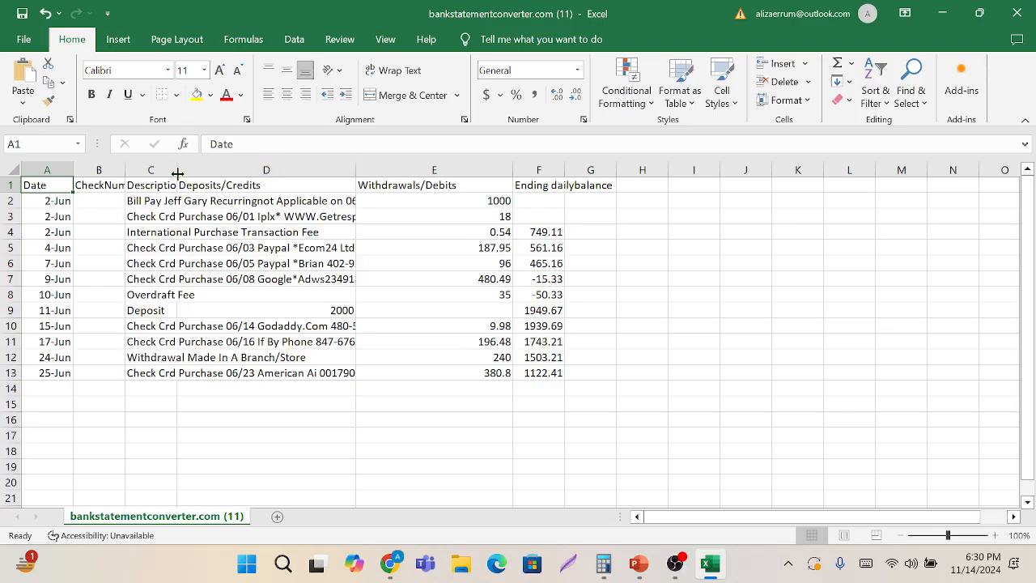
{"action": "left_click_drag", "start_coordinate": [177, 173], "coordinate": [292, 171]}
{"action": "left_click_drag", "start_coordinate": [129, 171], "coordinate": [184, 171]}
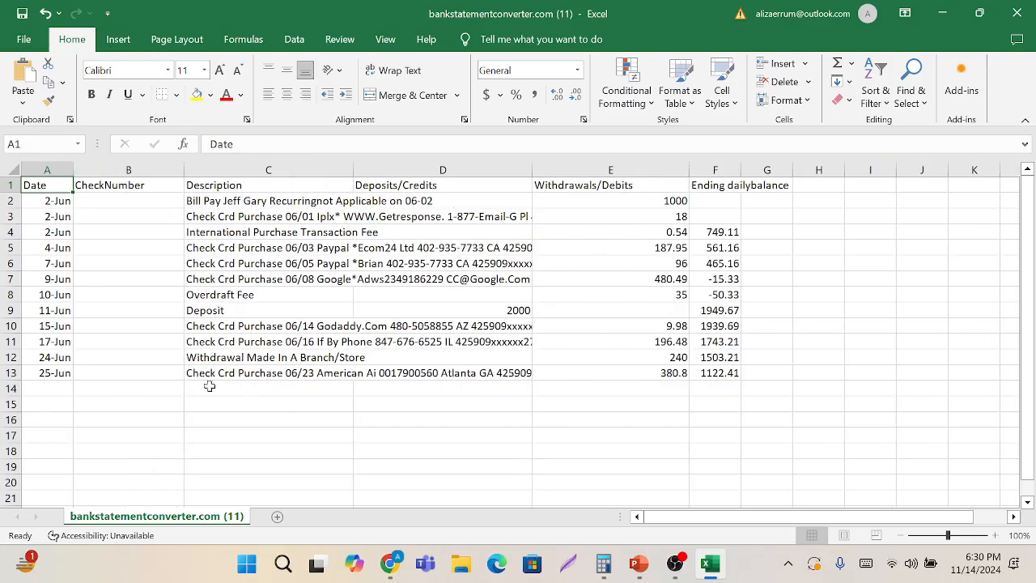
{"action": "left_click_drag", "start_coordinate": [70, 176], "coordinate": [114, 177]}
{"action": "left_click", "coordinate": [88, 203]}
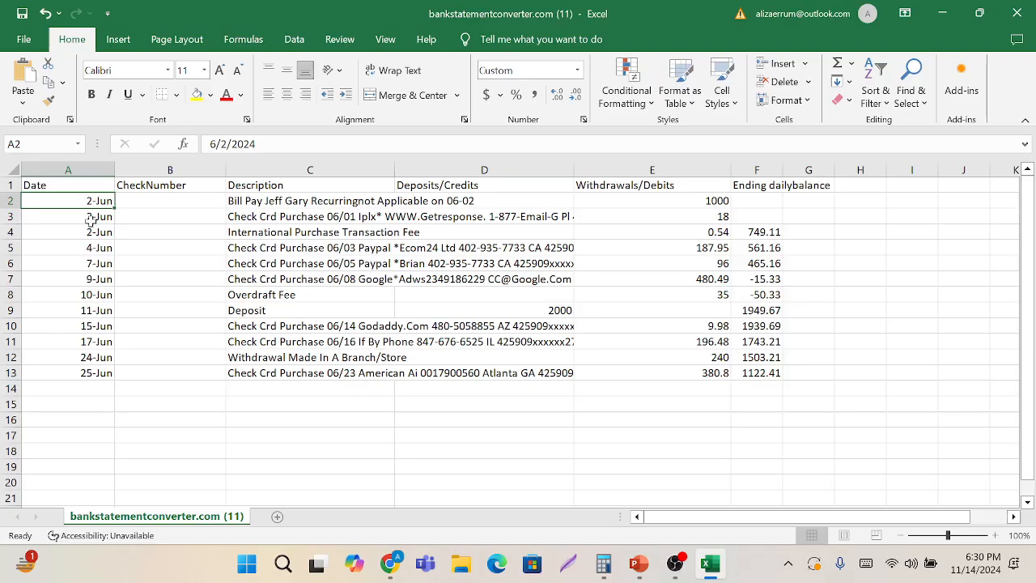
{"action": "left_click", "coordinate": [90, 217]}
{"action": "left_click", "coordinate": [103, 262]}
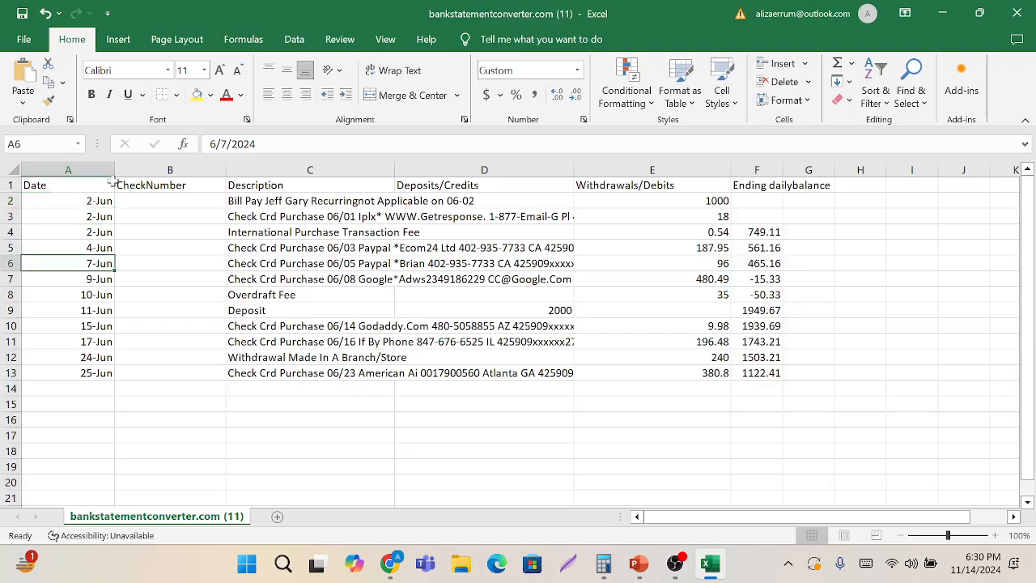
{"action": "scroll", "coordinate": [498, 293], "scroll_direction": "right", "scroll_amount": 2}
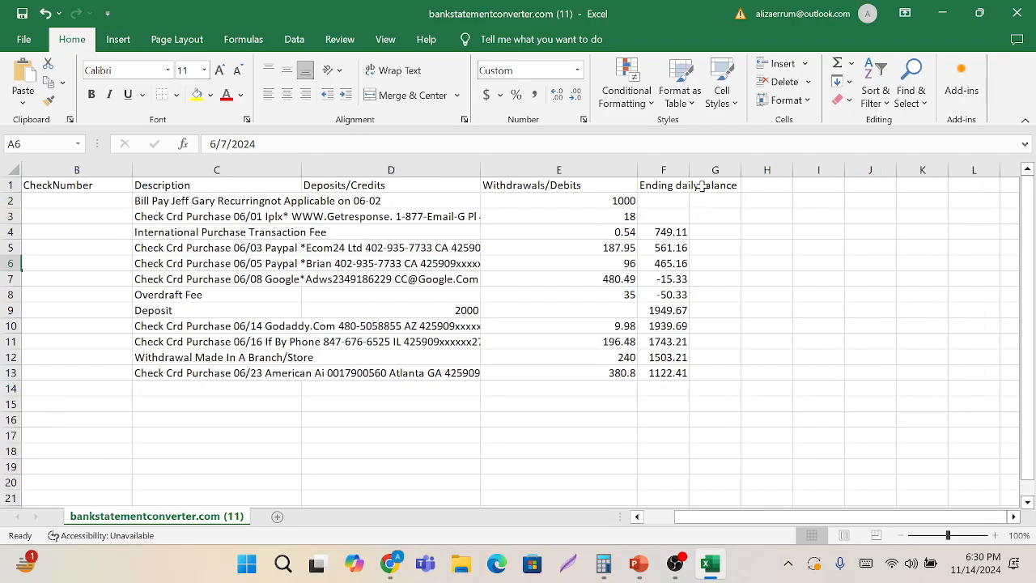
{"action": "left_click_drag", "start_coordinate": [689, 170], "coordinate": [728, 170]}
{"action": "scroll", "coordinate": [105, 261], "scroll_direction": "left", "scroll_amount": 3}
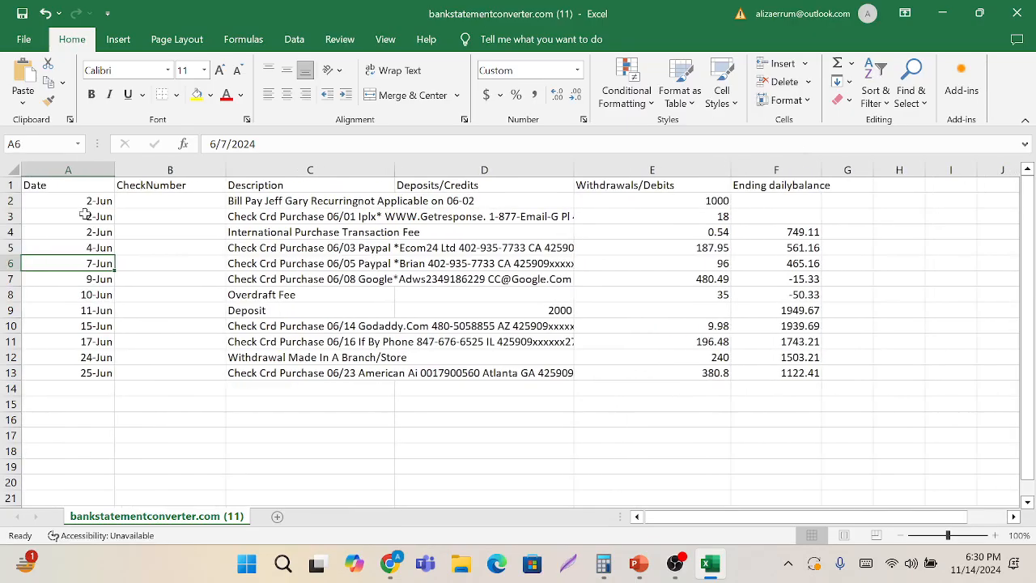
Copy the Date column, A1:A13, into cell A1 of a new worksheet.
{"action": "left_click", "coordinate": [75, 185]}
{"action": "left_click_drag", "start_coordinate": [76, 184], "coordinate": [83, 384]}
{"action": "key", "text": "ctrl+c"}
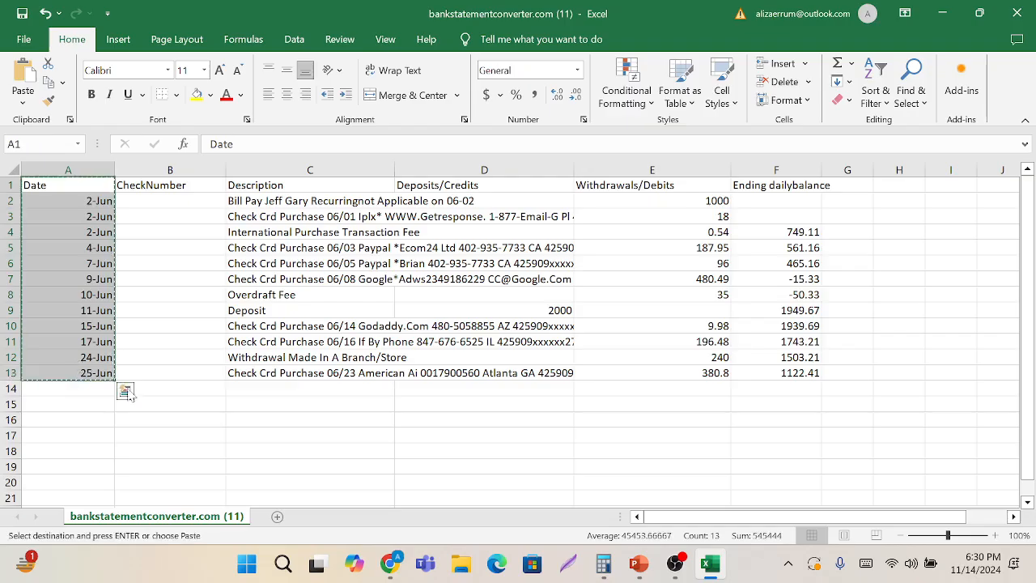
{"action": "left_click", "coordinate": [277, 516]}
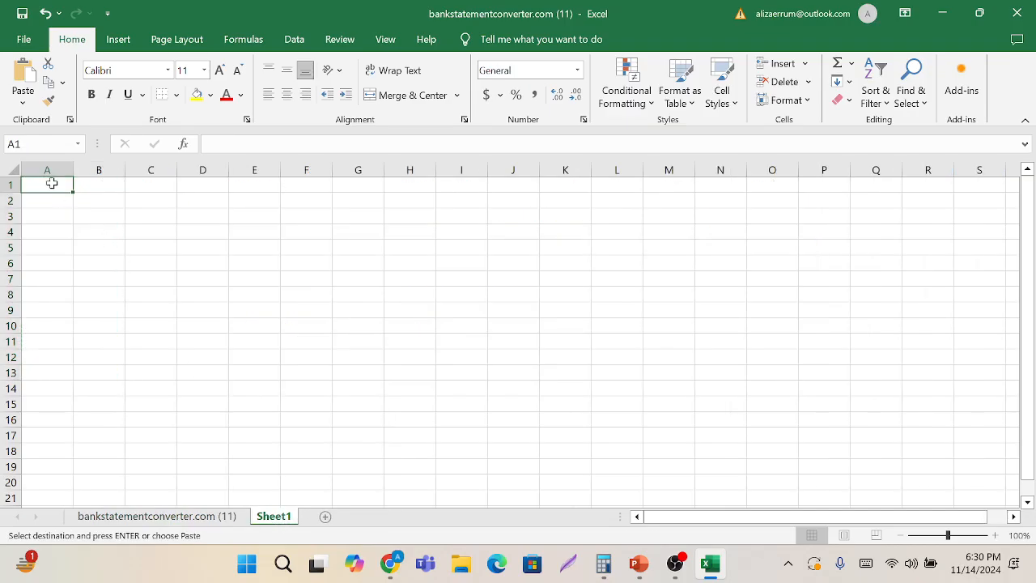
{"action": "key", "text": "ctrl+v"}
Copy the Description column, C1:C13, from the converted statement into cell B1 of Sheet1.
{"action": "left_click", "coordinate": [131, 518]}
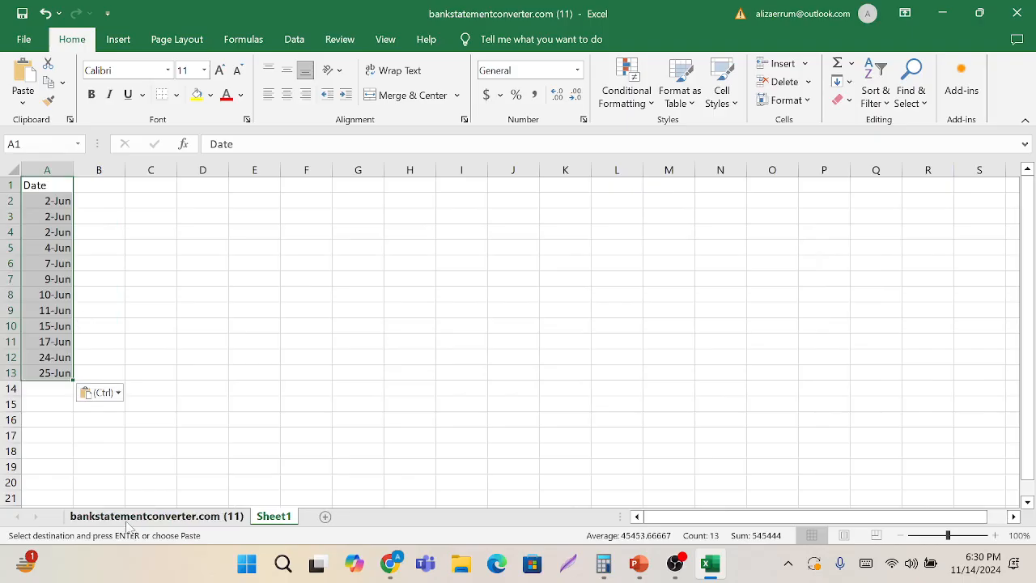
{"action": "left_click_drag", "start_coordinate": [275, 186], "coordinate": [290, 374]}
{"action": "key", "text": "ctrl+c"}
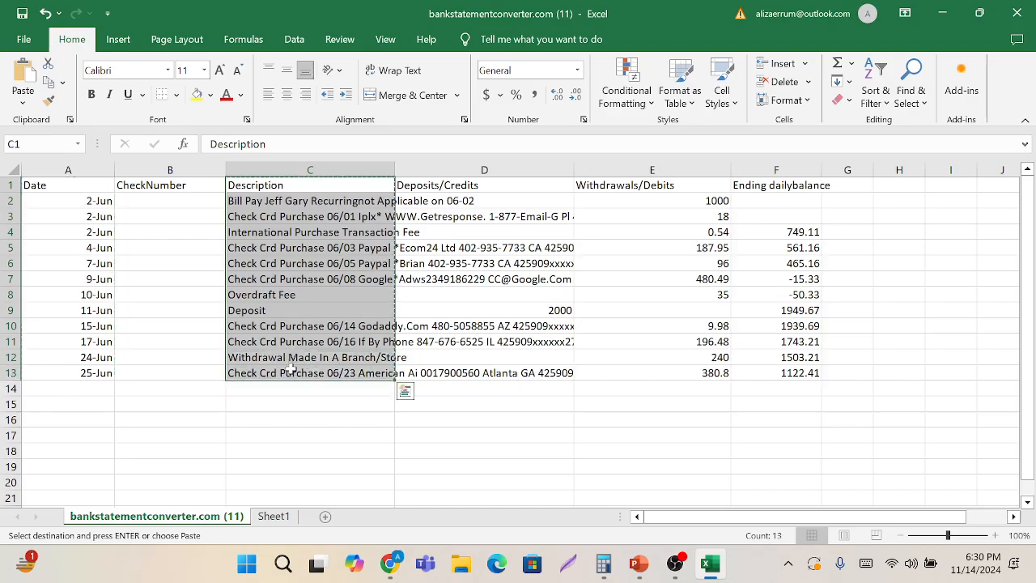
{"action": "left_click", "coordinate": [273, 516]}
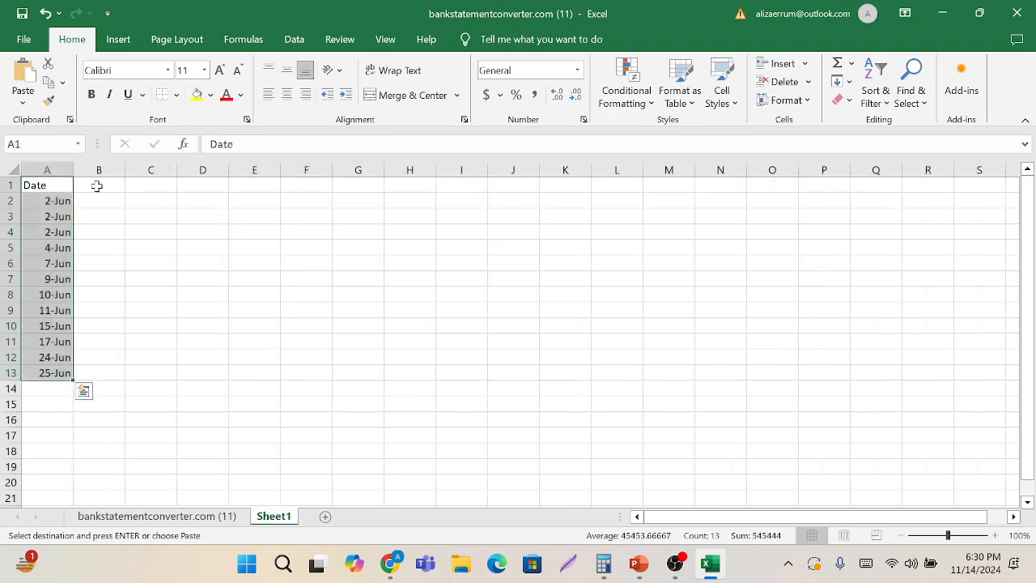
{"action": "left_click", "coordinate": [96, 186]}
{"action": "key", "text": "ctrl+v"}
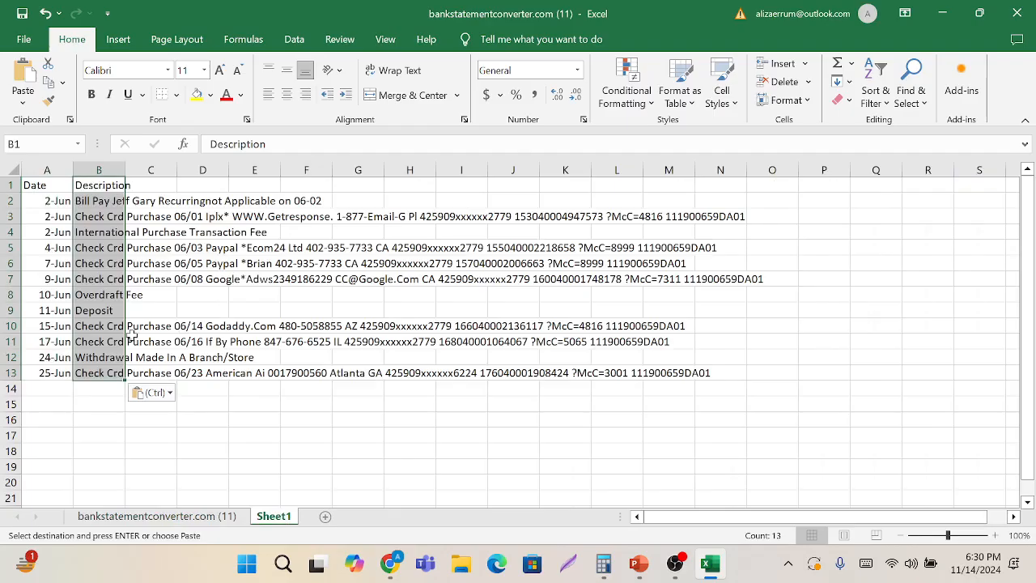
Copy the Deposits/Credits column, D1:D13, from the converted statement into cell C1 of Sheet1.
{"action": "left_click", "coordinate": [156, 516]}
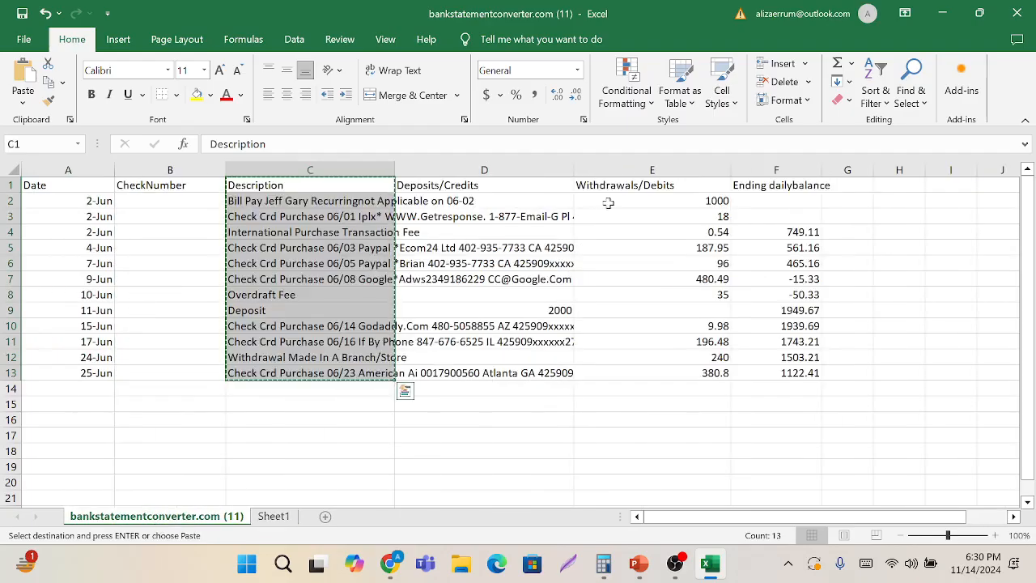
{"action": "left_click_drag", "start_coordinate": [484, 185], "coordinate": [493, 369]}
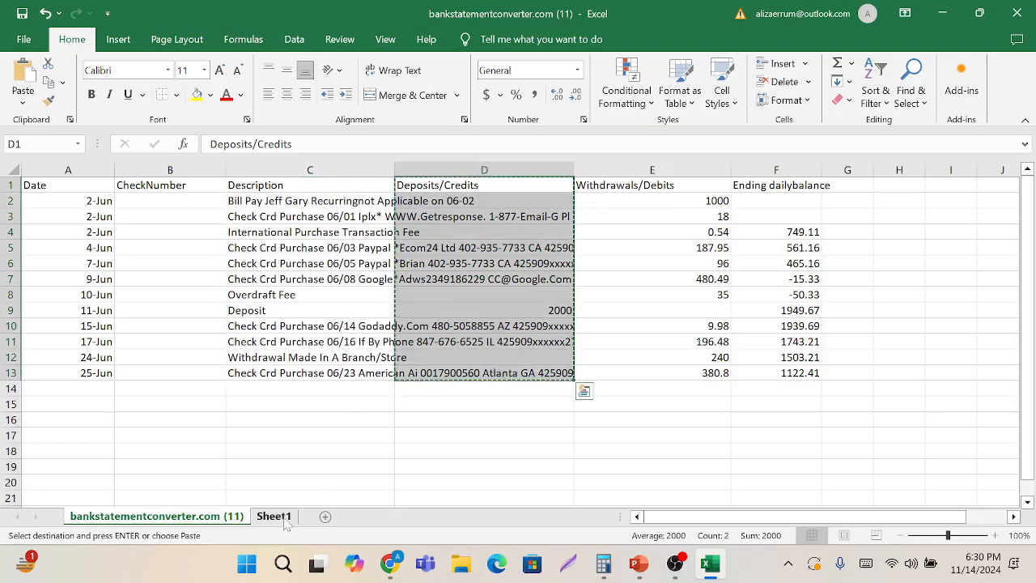
{"action": "left_click", "coordinate": [273, 517]}
{"action": "left_click", "coordinate": [160, 186]}
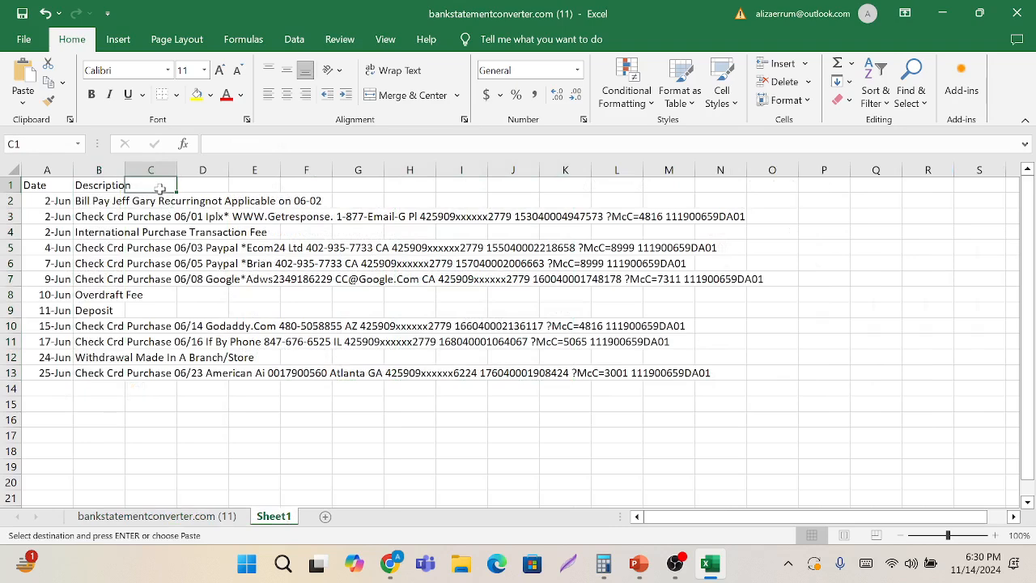
{"action": "key", "text": "ctrl+v"}
{"action": "left_click", "coordinate": [154, 427]}
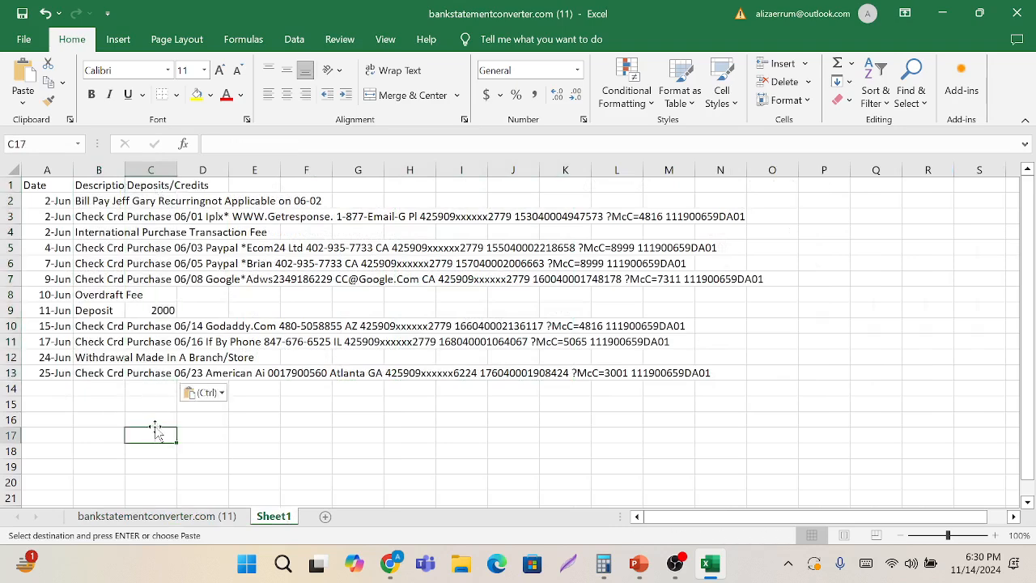
Delete the Description column from Sheet1 and clear the Deposits/Credits data from column B.
{"action": "left_click_drag", "start_coordinate": [126, 171], "coordinate": [364, 180]}
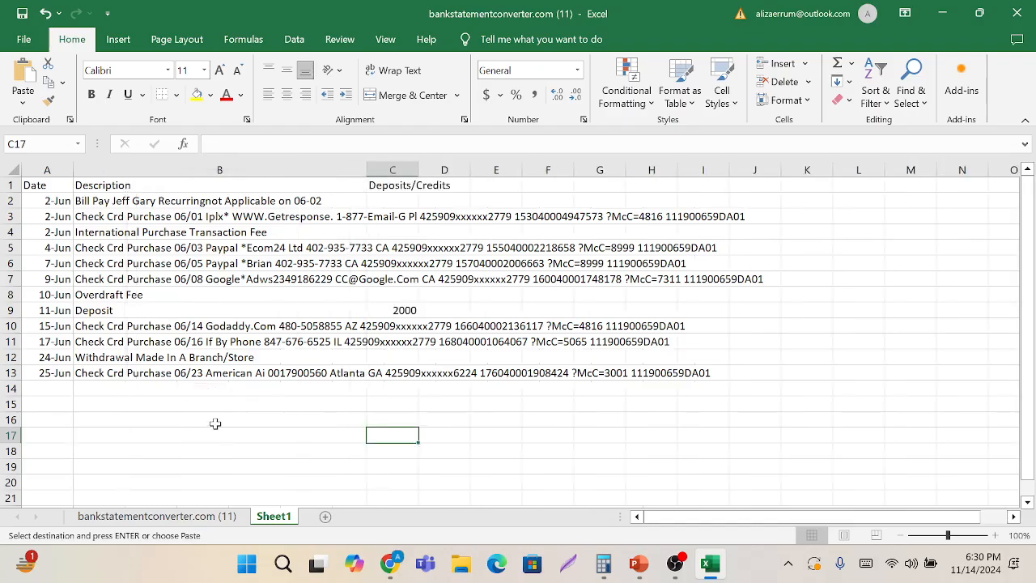
{"action": "left_click", "coordinate": [185, 171]}
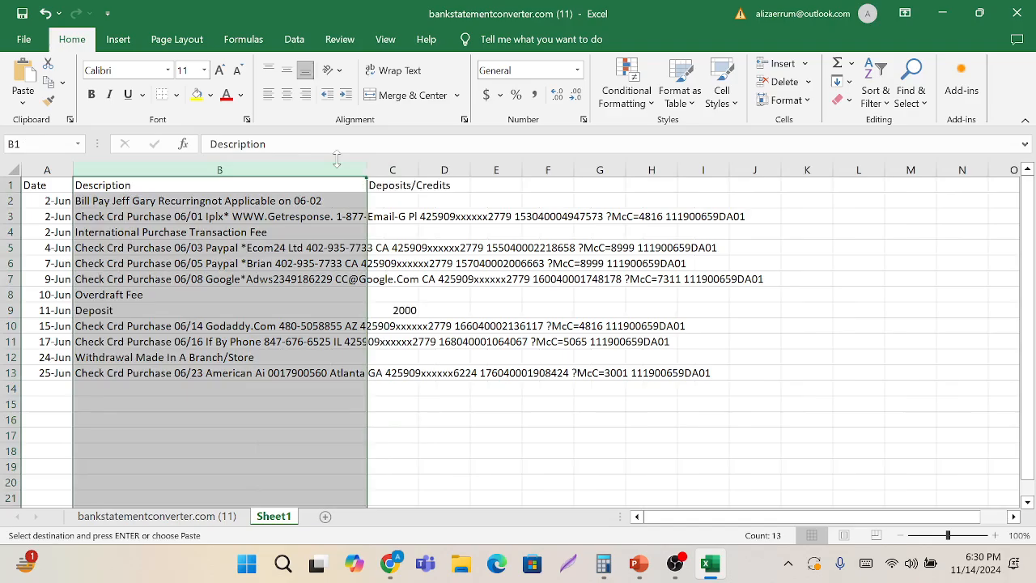
{"action": "left_click", "coordinate": [778, 81]}
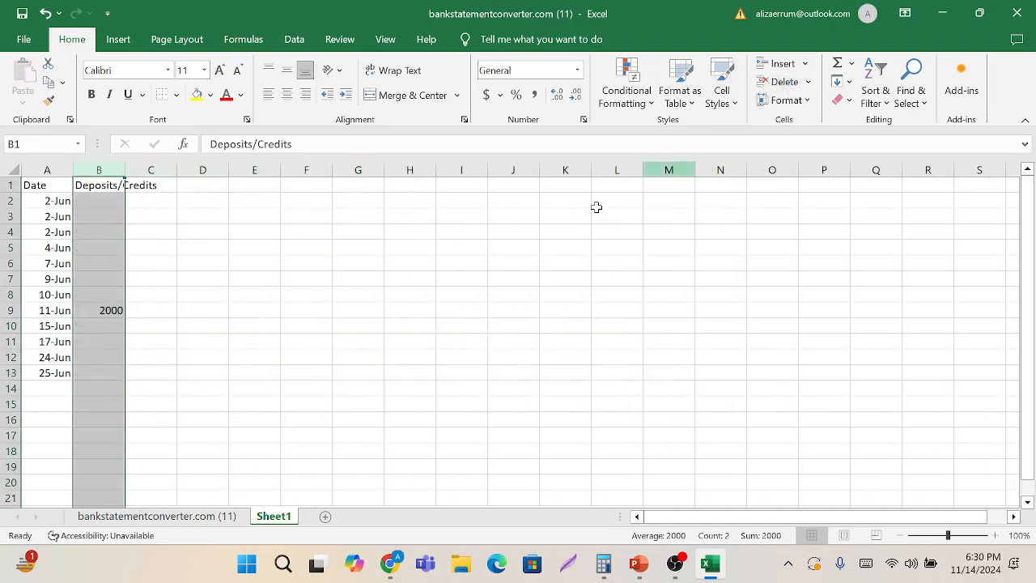
{"action": "left_click", "coordinate": [347, 294]}
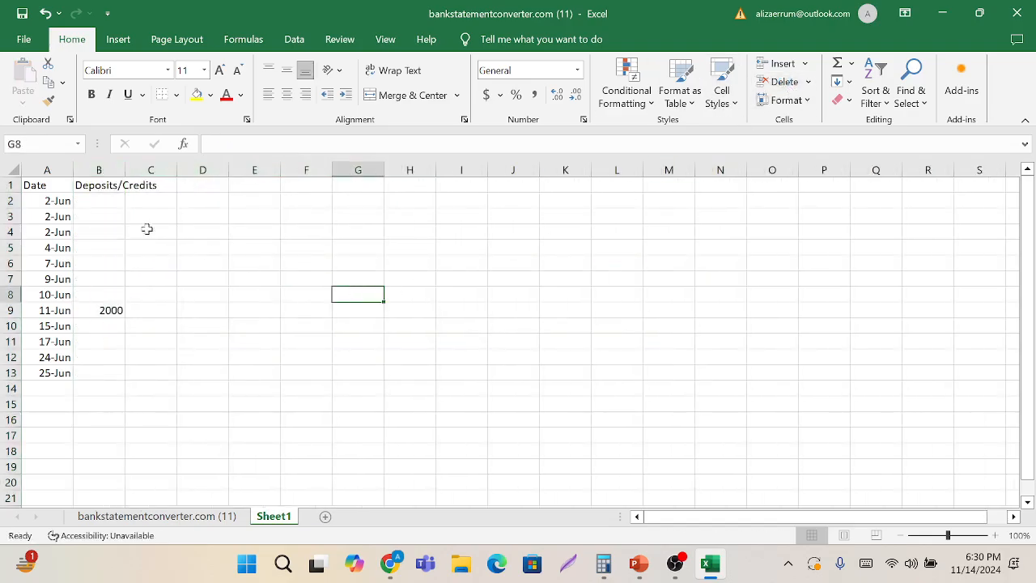
{"action": "left_click", "coordinate": [98, 170]}
{"action": "key", "text": "Delete"}
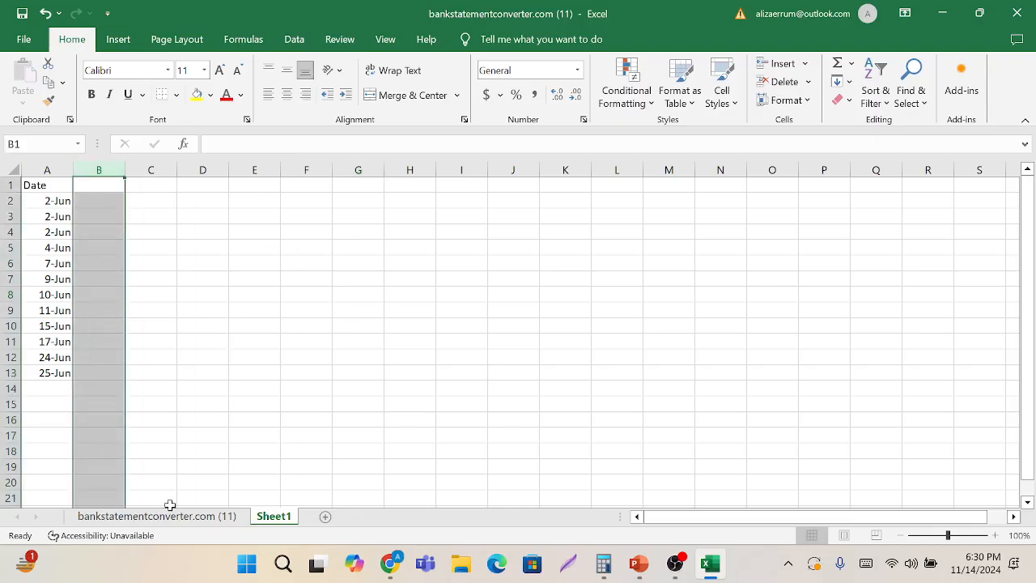
Copy the Deposits/Credits range, D1:D13, from the converted statement again and paste it at cell C1 of Sheet1.
{"action": "left_click", "coordinate": [170, 516]}
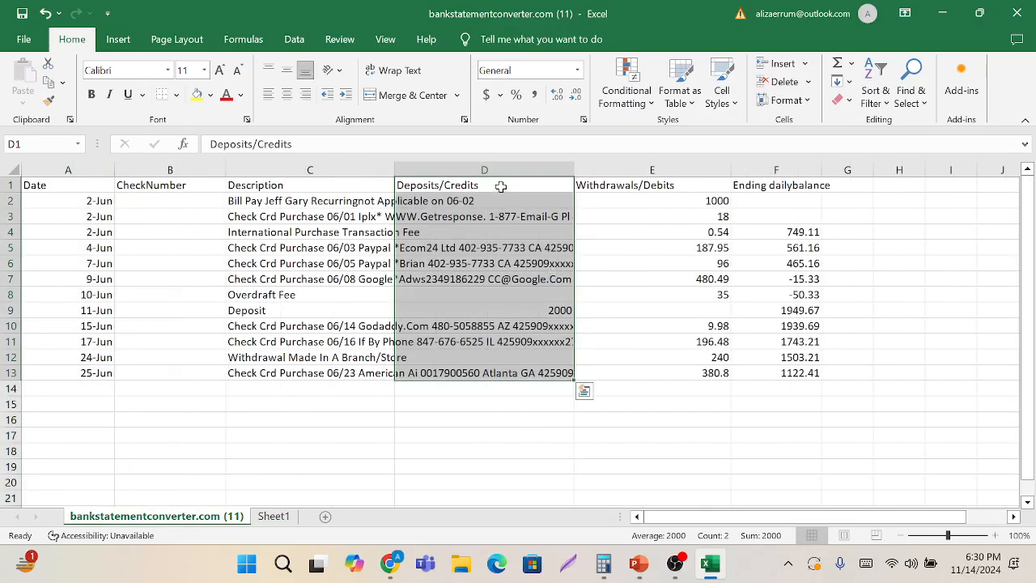
{"action": "left_click_drag", "start_coordinate": [501, 186], "coordinate": [501, 373]}
{"action": "key", "text": "ctrl+c"}
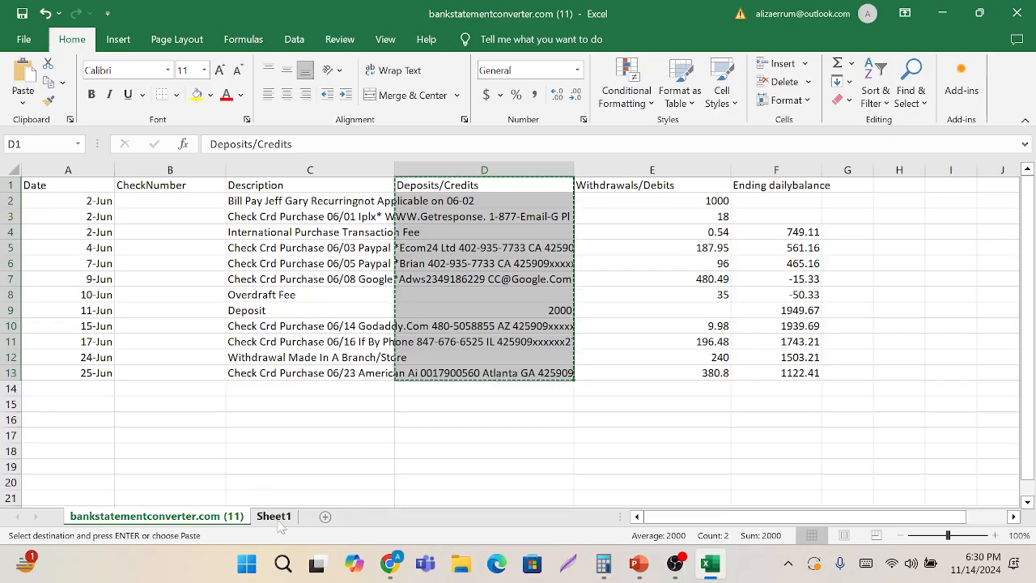
{"action": "left_click", "coordinate": [274, 515]}
{"action": "left_click", "coordinate": [162, 190]}
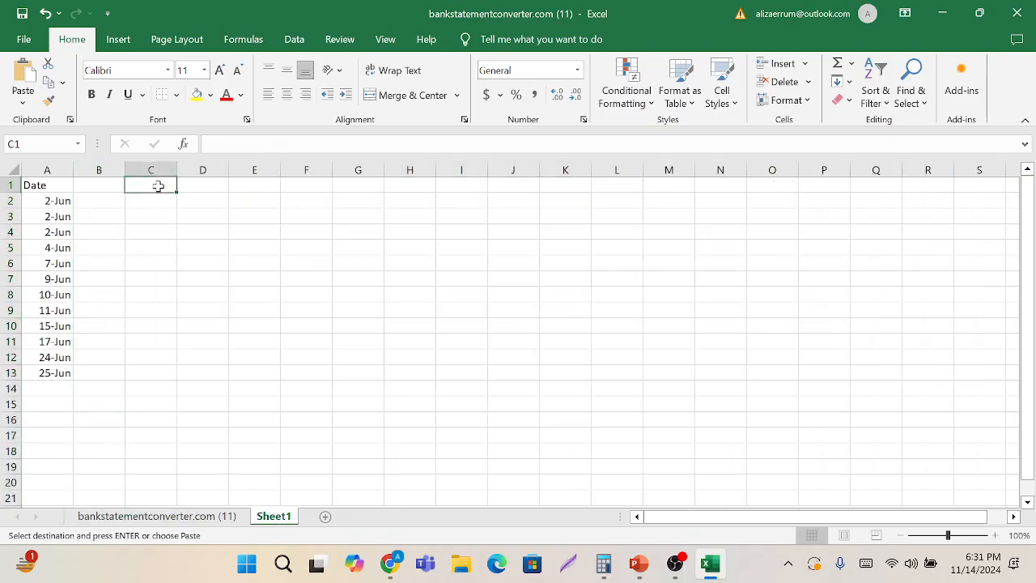
{"action": "key", "text": "ctrl+v"}
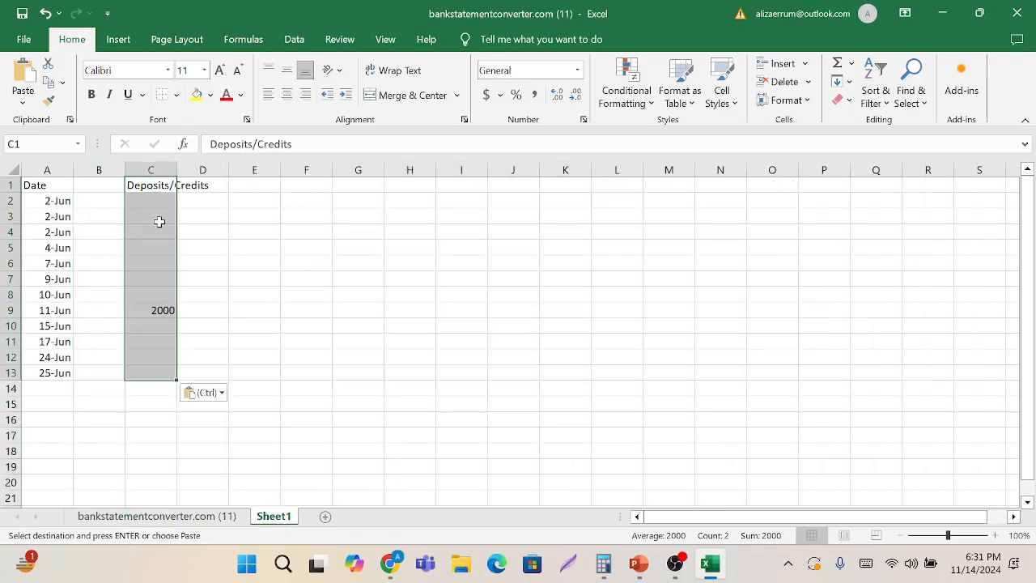
Copy the Withdrawals/Debits column, E1:E13, from the converted statement into cell D1 of Sheet1.
{"action": "left_click", "coordinate": [154, 518]}
{"action": "left_click_drag", "start_coordinate": [618, 185], "coordinate": [653, 370]}
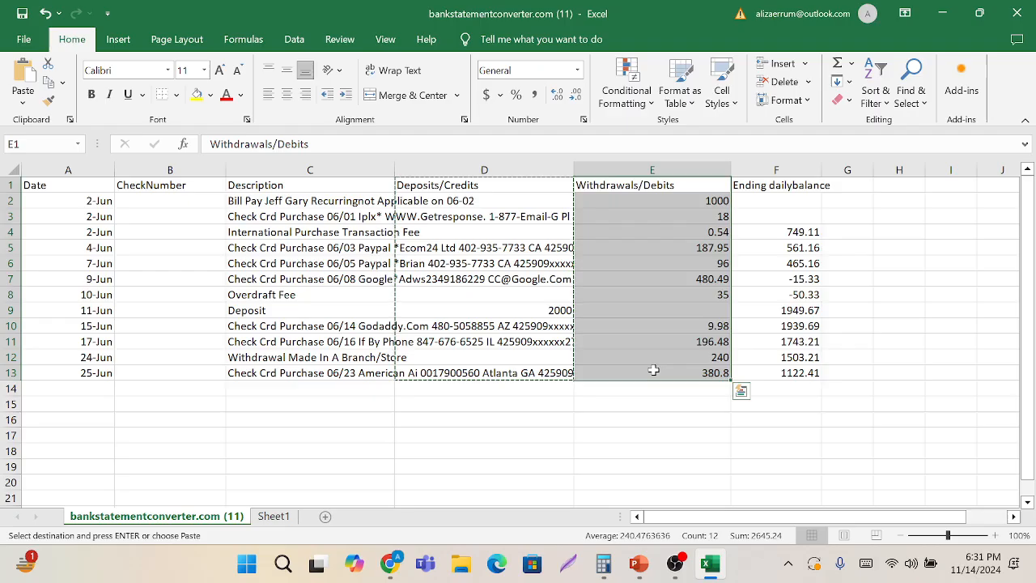
{"action": "key", "text": "ctrl+c"}
{"action": "left_click", "coordinate": [272, 518]}
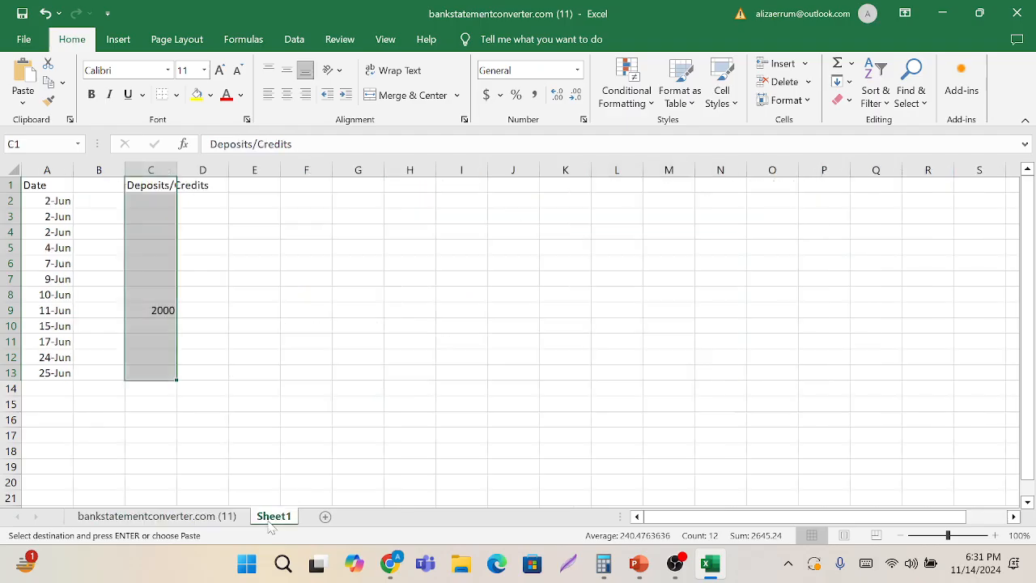
{"action": "left_click", "coordinate": [203, 184]}
{"action": "key", "text": "ctrl+v"}
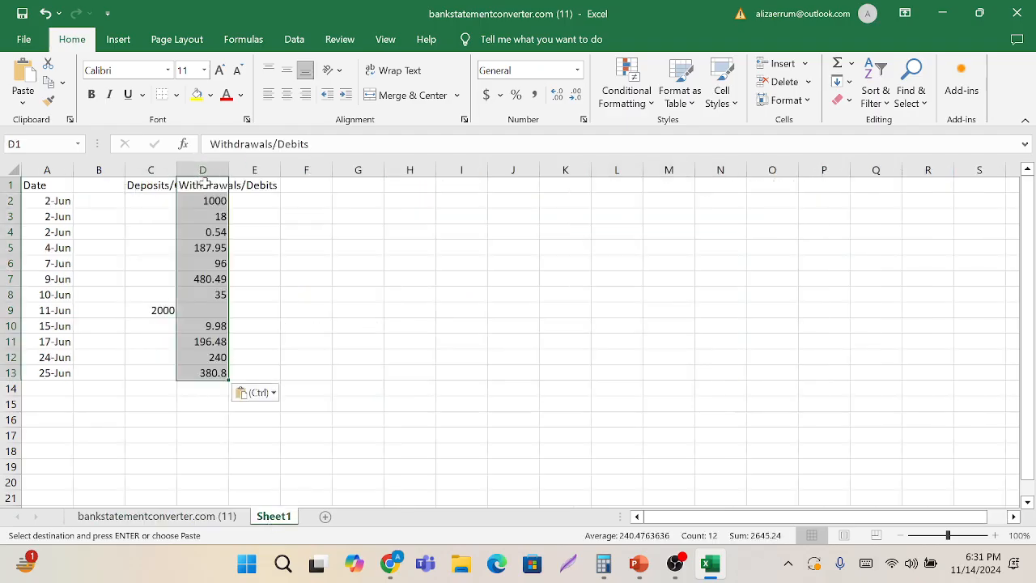
Widen columns C and D of Sheet1 for the Deposits/Credits and Withdrawals/Debits headings, and check several amounts.
{"action": "left_click", "coordinate": [184, 518]}
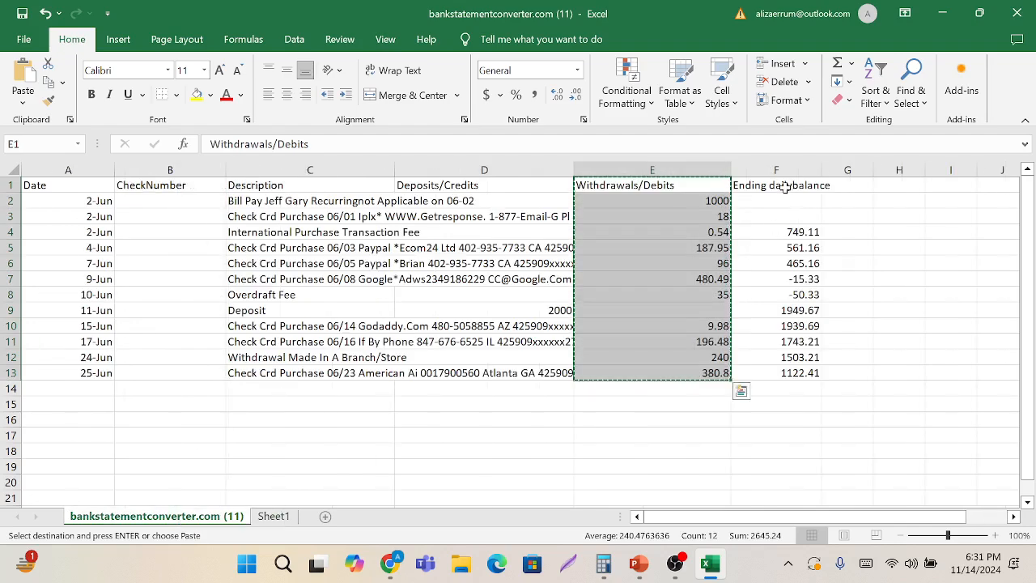
{"action": "left_click_drag", "start_coordinate": [785, 187], "coordinate": [831, 380]}
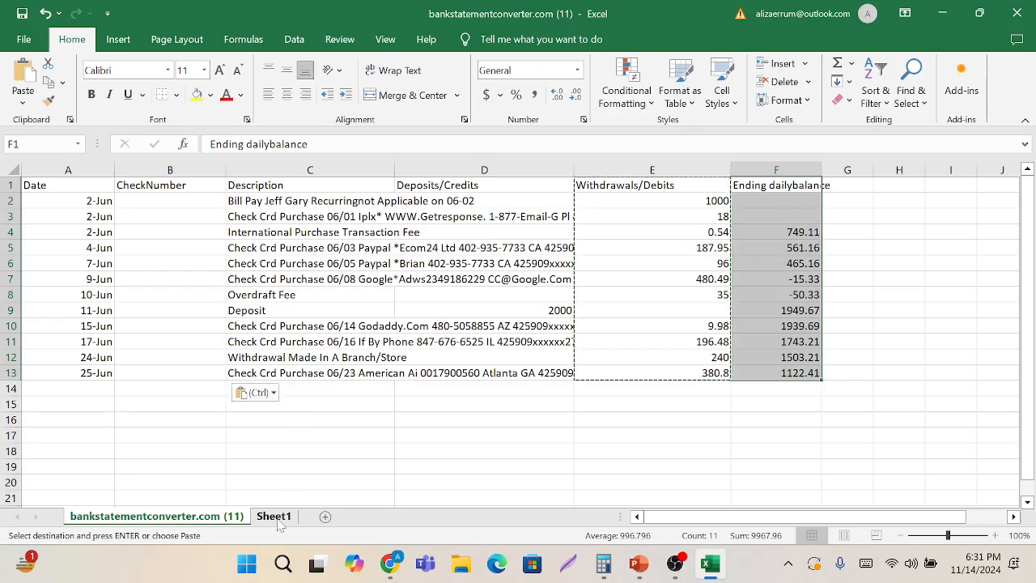
{"action": "left_click", "coordinate": [278, 522]}
{"action": "left_click_drag", "start_coordinate": [176, 170], "coordinate": [346, 169]}
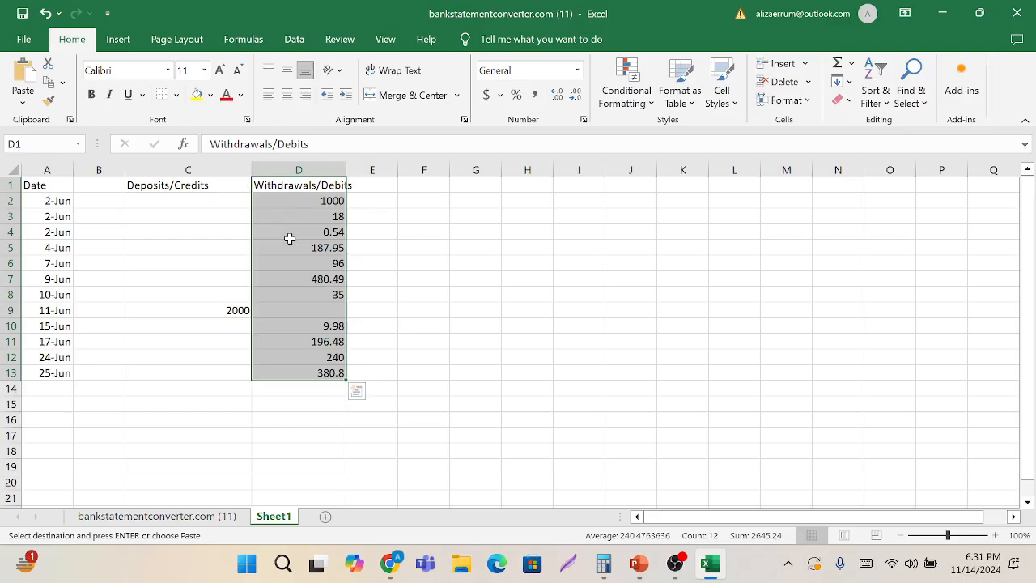
{"action": "left_click", "coordinate": [287, 371]}
{"action": "left_click", "coordinate": [297, 212]}
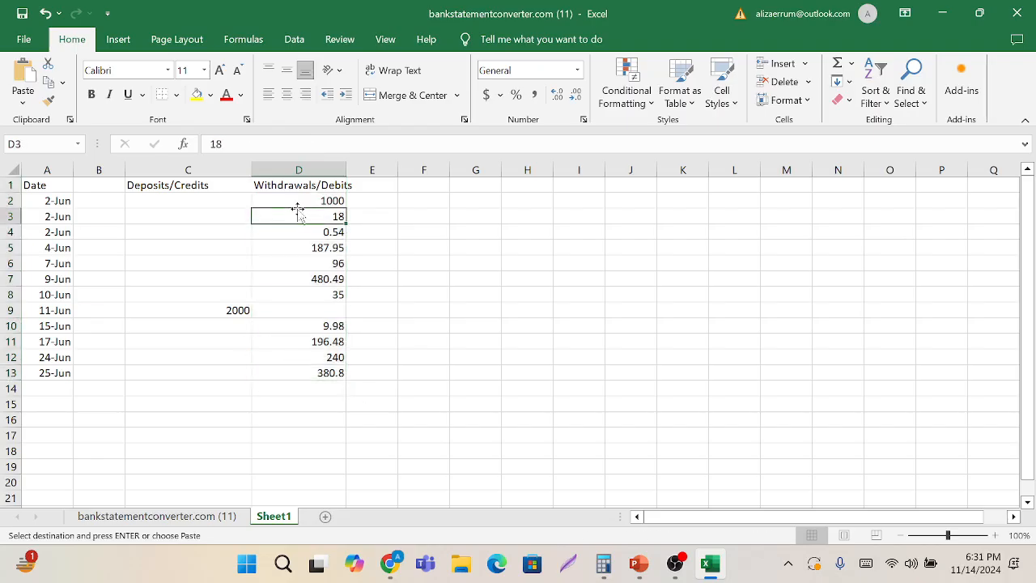
{"action": "left_click", "coordinate": [186, 312]}
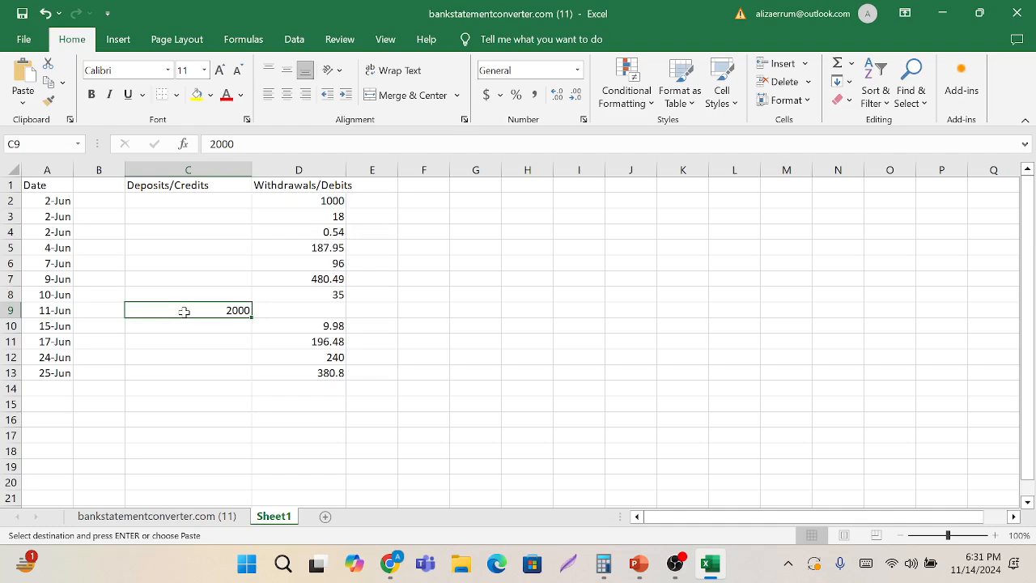
Enter the formula =-1 in the empty cell F2 of Sheet1.
{"action": "left_click", "coordinate": [423, 207]}
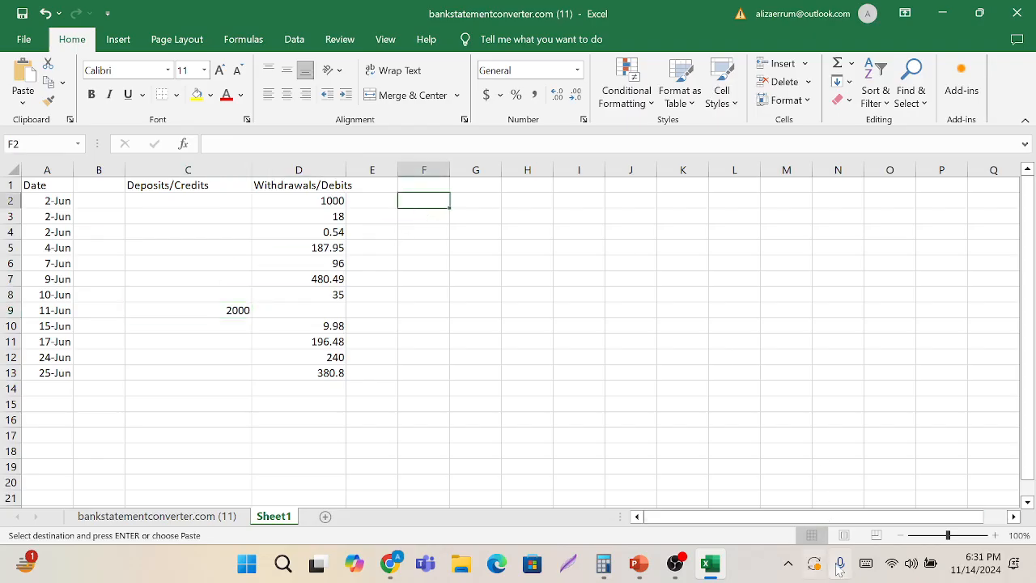
{"action": "left_click", "coordinate": [860, 568]}
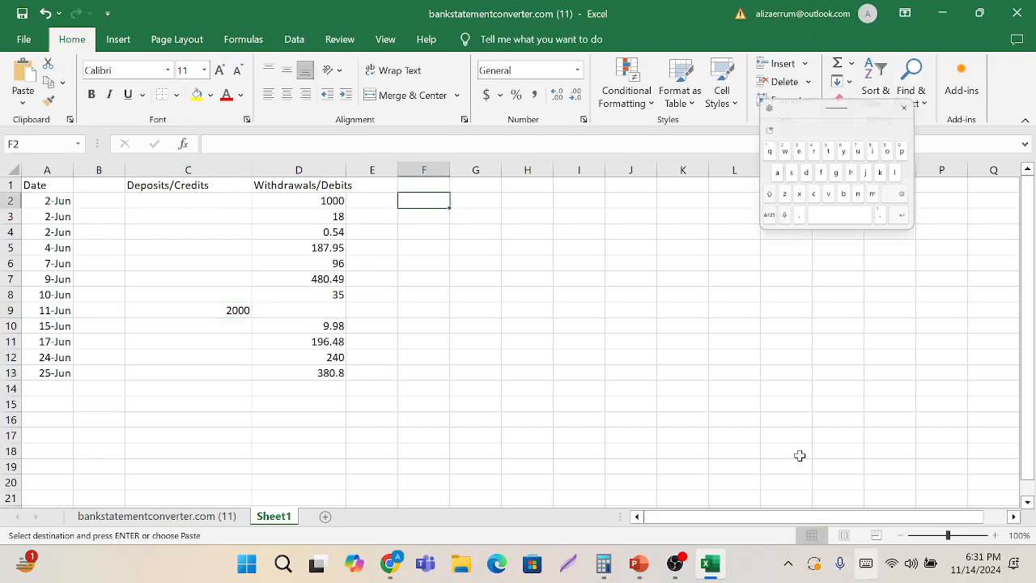
{"action": "left_click", "coordinate": [772, 214]}
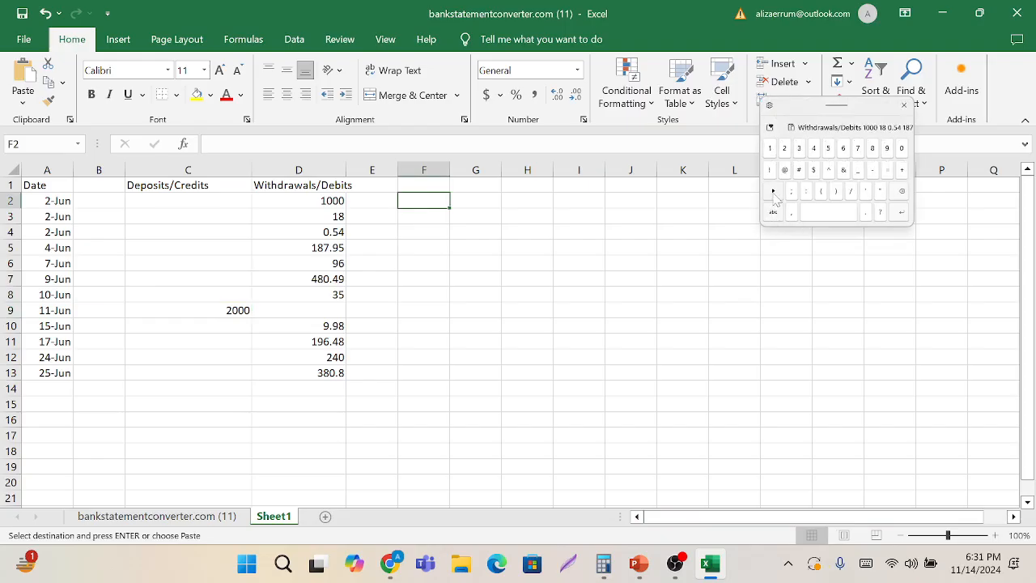
{"action": "left_click", "coordinate": [773, 212]}
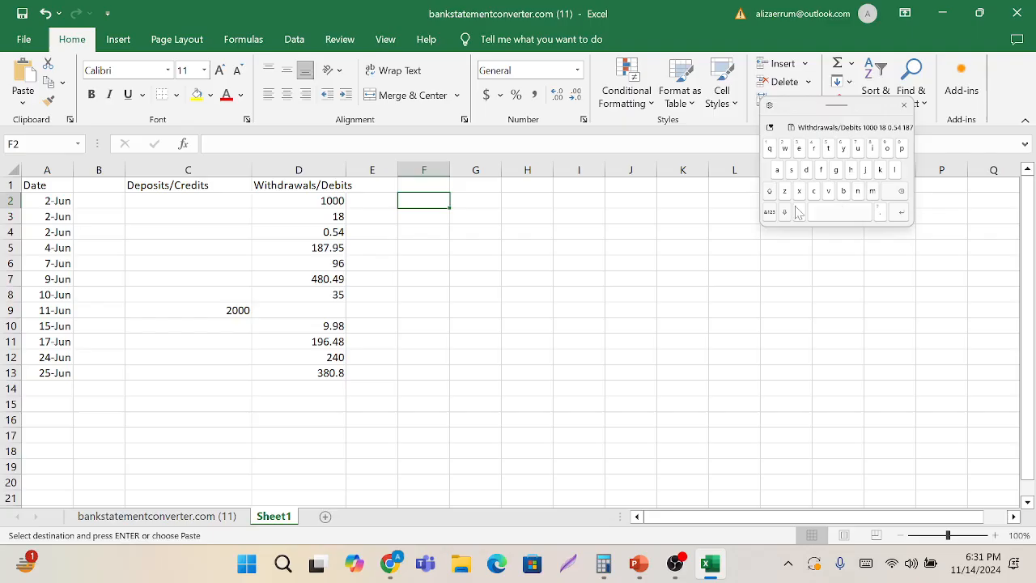
{"action": "left_click", "coordinate": [771, 213]}
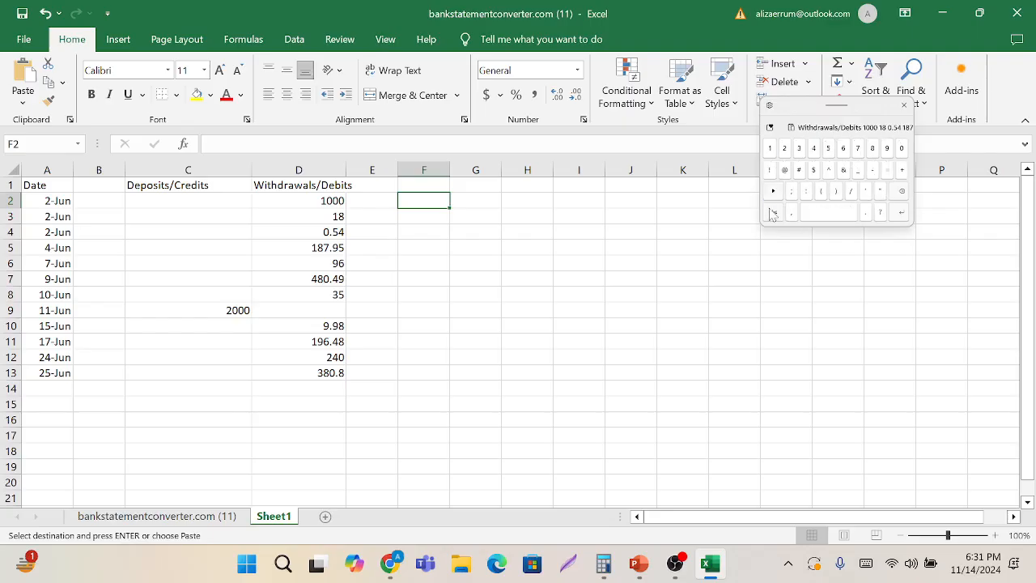
{"action": "left_click", "coordinate": [888, 171]}
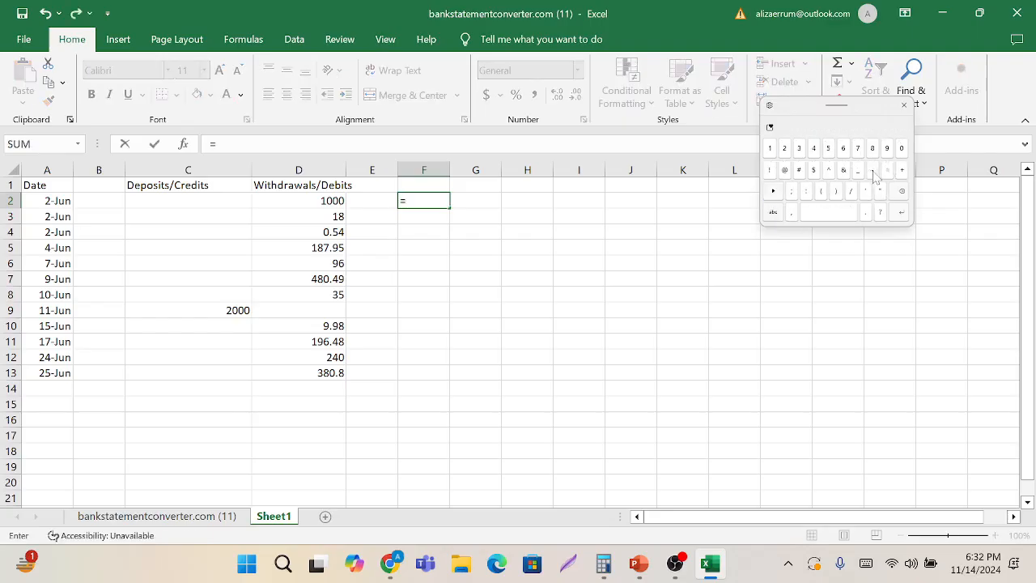
{"action": "left_click", "coordinate": [872, 171]}
{"action": "type", "text": "1"}
{"action": "left_click", "coordinate": [483, 214]}
Multiply the Withdrawals/Debits amounts in D2:D13 by the copied value of F2, using Paste Special with the Multiply operation.
{"action": "left_click", "coordinate": [437, 200]}
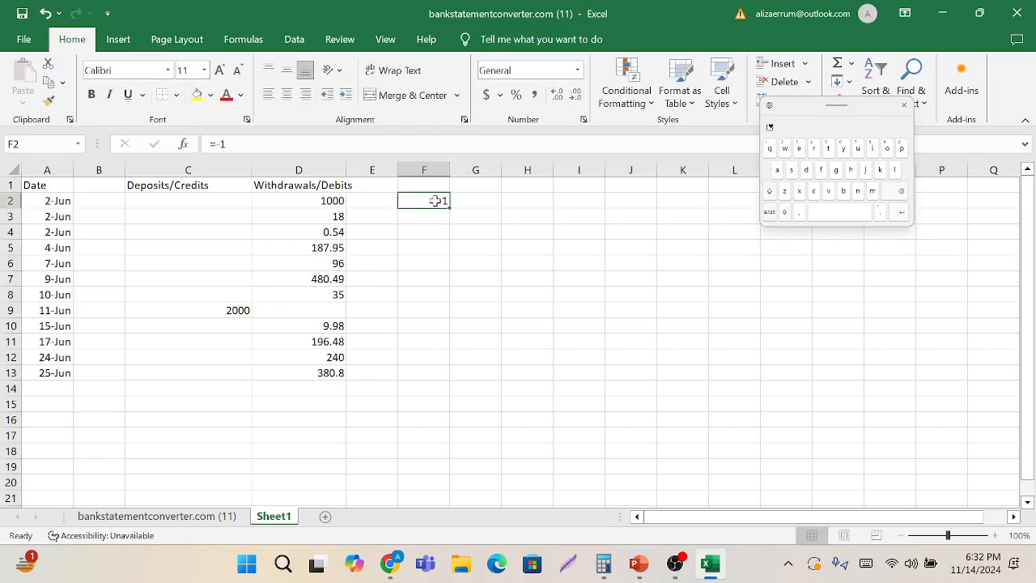
{"action": "key", "text": "ctrl+c"}
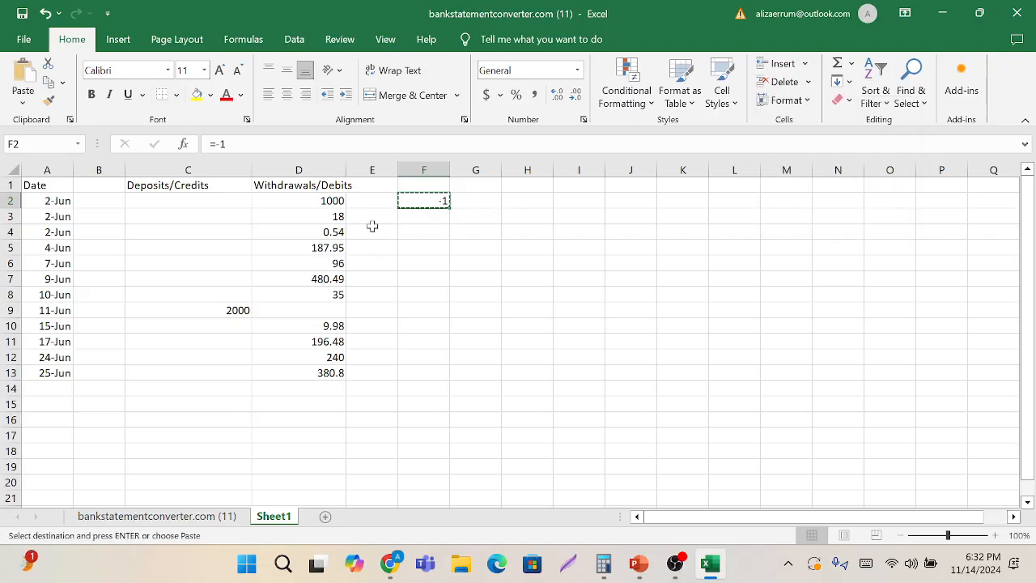
{"action": "left_click_drag", "start_coordinate": [302, 203], "coordinate": [302, 370]}
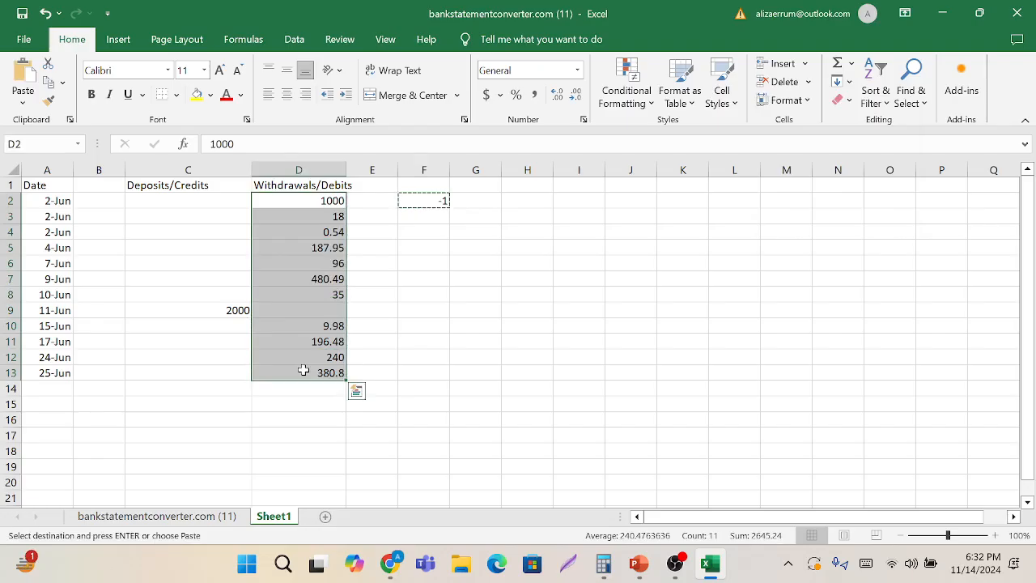
{"action": "right_click", "coordinate": [303, 370]}
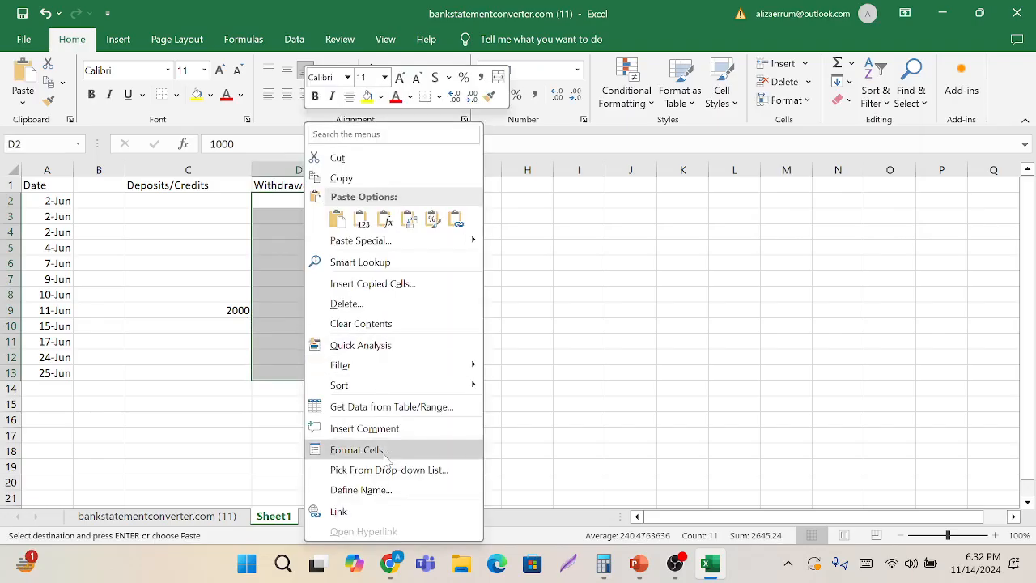
{"action": "left_click", "coordinate": [361, 240]}
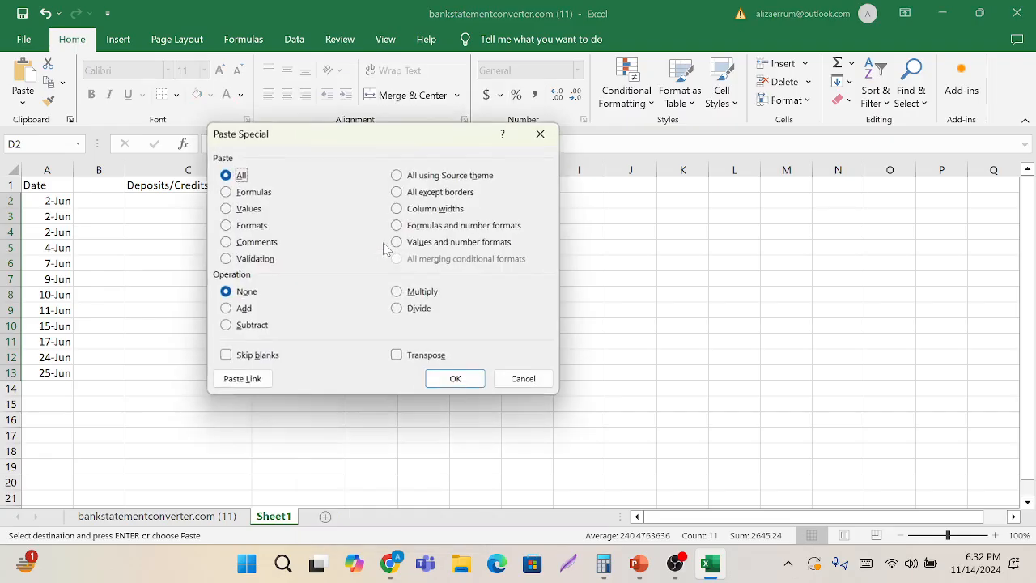
{"action": "left_click", "coordinate": [399, 294]}
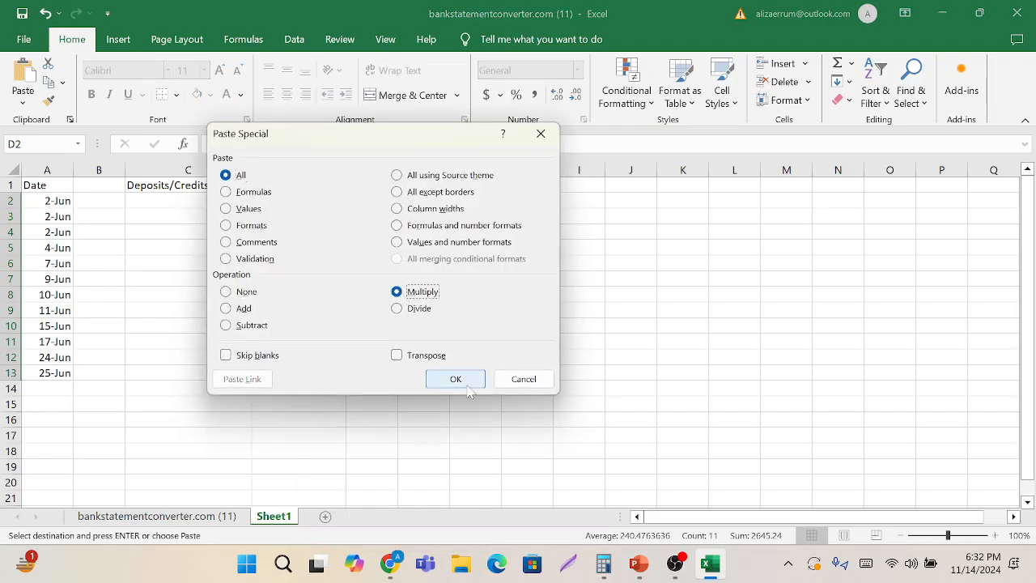
{"action": "left_click", "coordinate": [456, 379]}
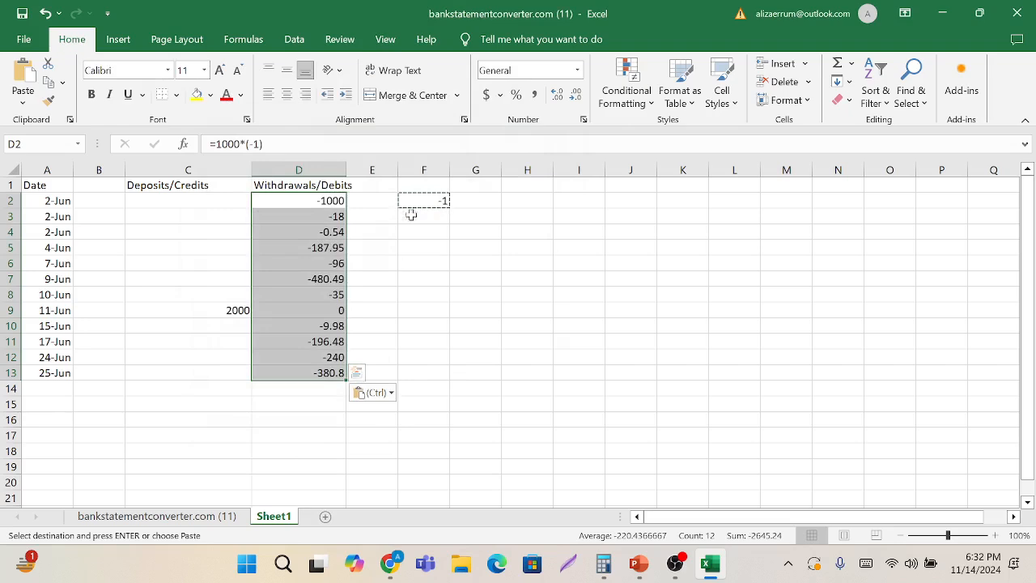
Clear the -1 multiplier from cell F2.
{"action": "left_click", "coordinate": [438, 200]}
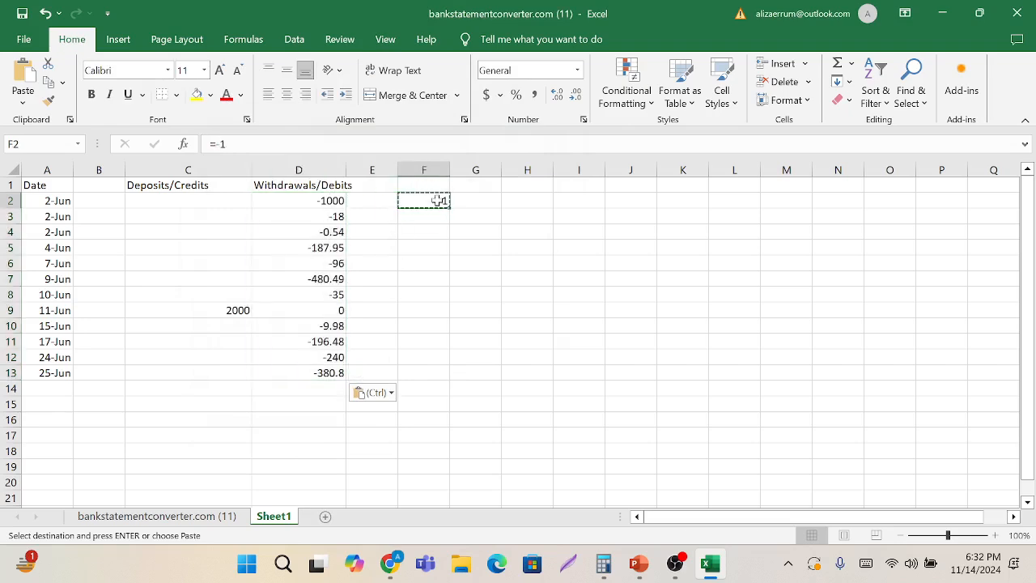
{"action": "key", "text": "Escape"}
{"action": "key", "text": "Delete"}
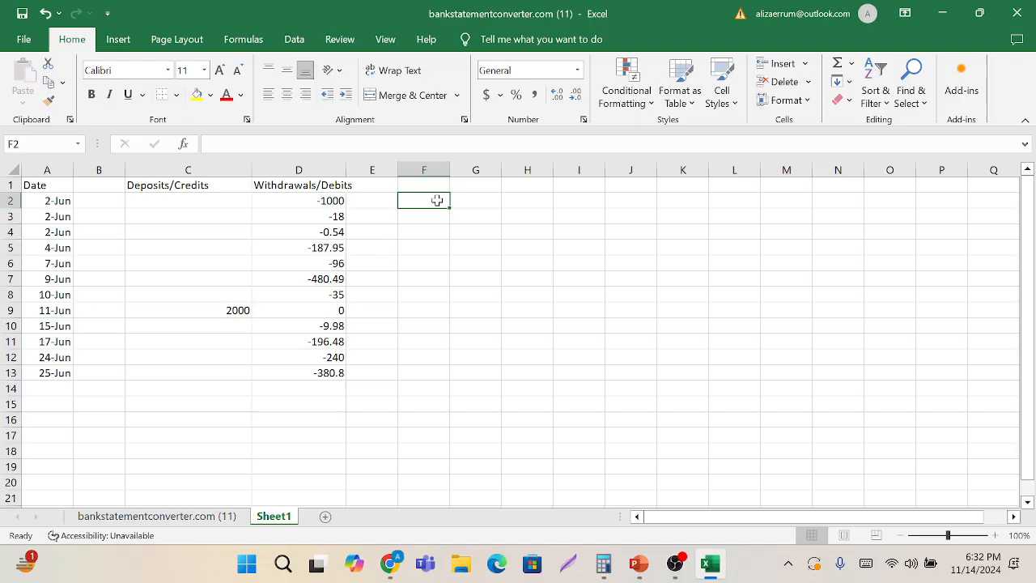
Copy the 2000 deposit from C9 into cell D9 of the Withdrawals/Debits column.
{"action": "left_click", "coordinate": [230, 311]}
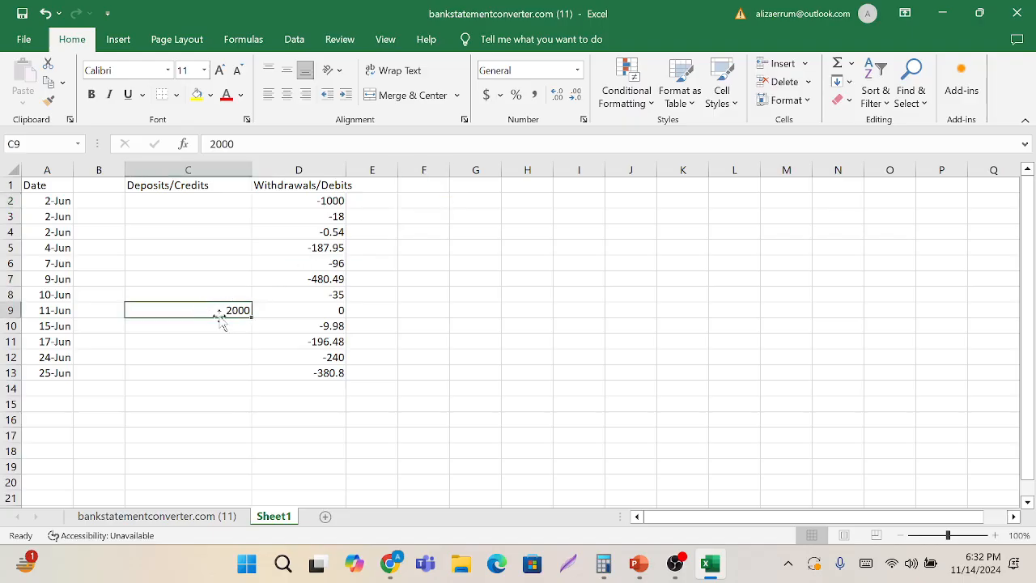
{"action": "key", "text": "ctrl+c"}
{"action": "left_click", "coordinate": [271, 312]}
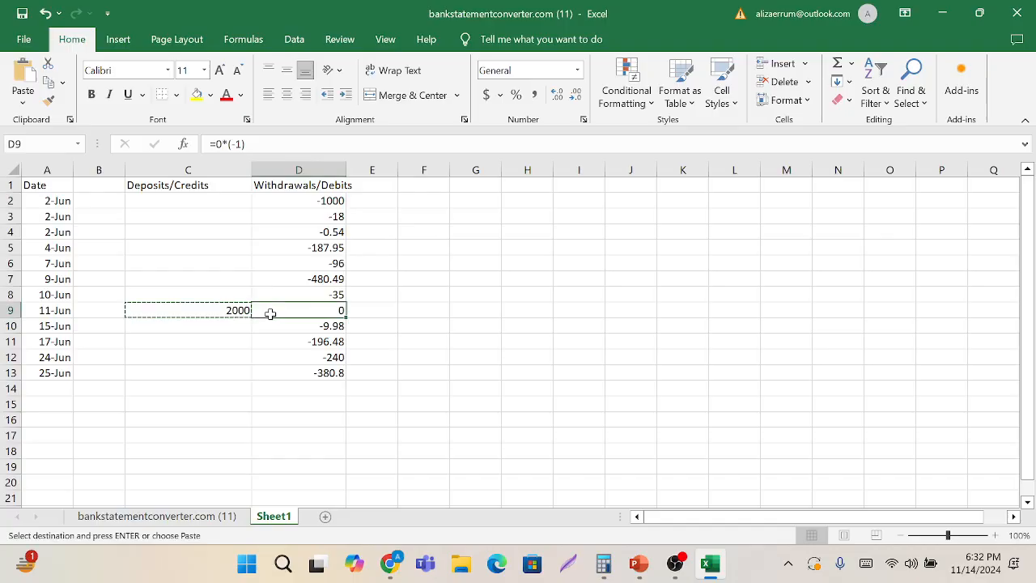
{"action": "key", "text": "ctrl+v"}
{"action": "left_click", "coordinate": [212, 311]}
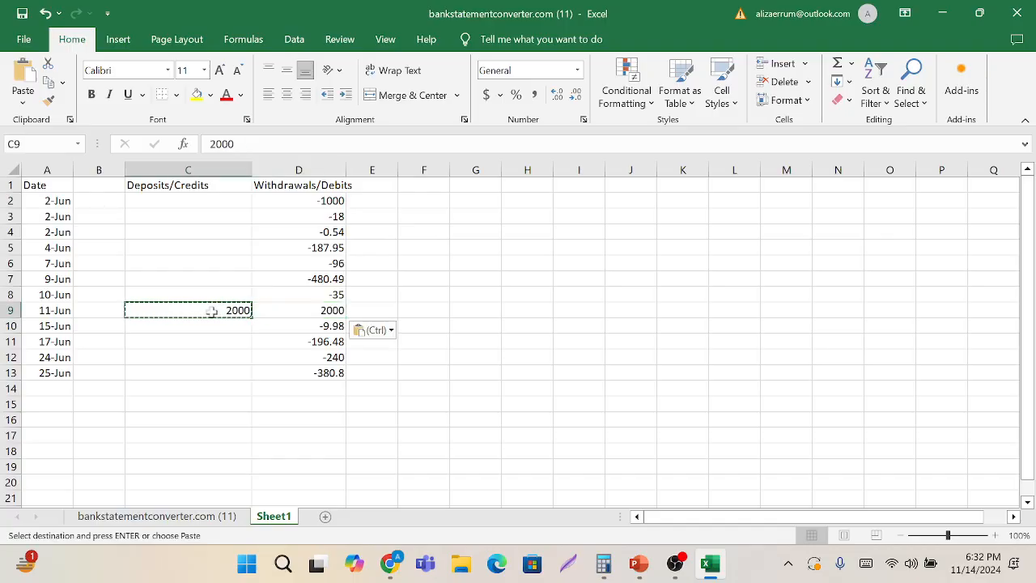
Clear the 2000 deposit from C9 and replace the Withdrawals/Debits header in D1 with Amount.
{"action": "key", "text": "Delete"}
{"action": "left_click", "coordinate": [318, 185]}
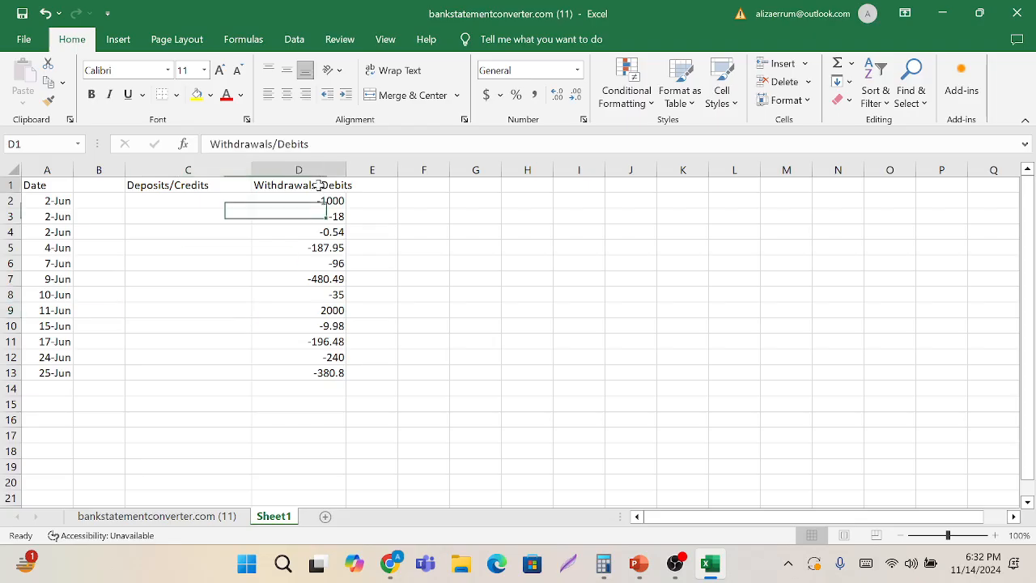
{"action": "key", "text": "Delete"}
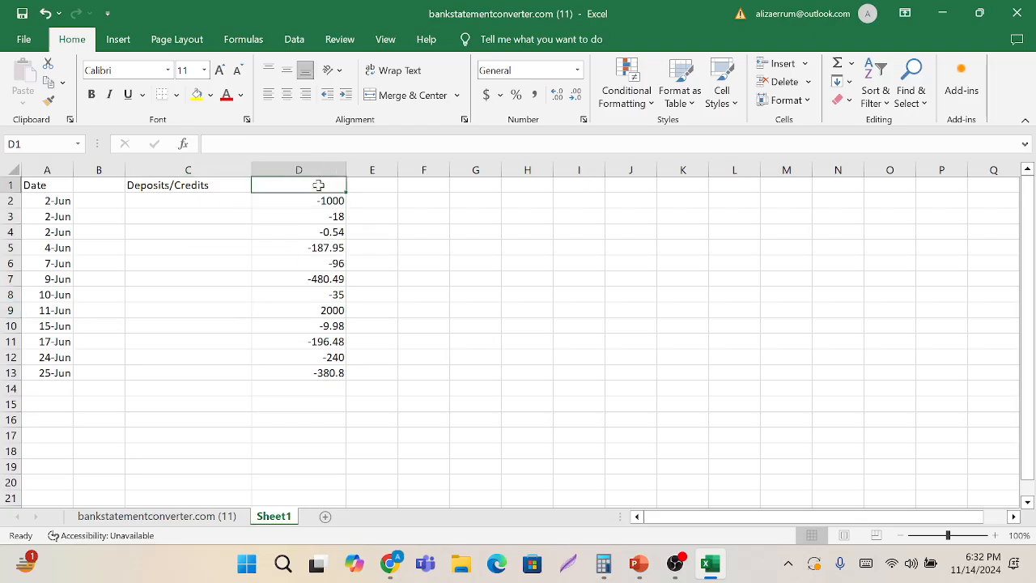
{"action": "double_click", "coordinate": [301, 192]}
{"action": "left_click", "coordinate": [298, 186]}
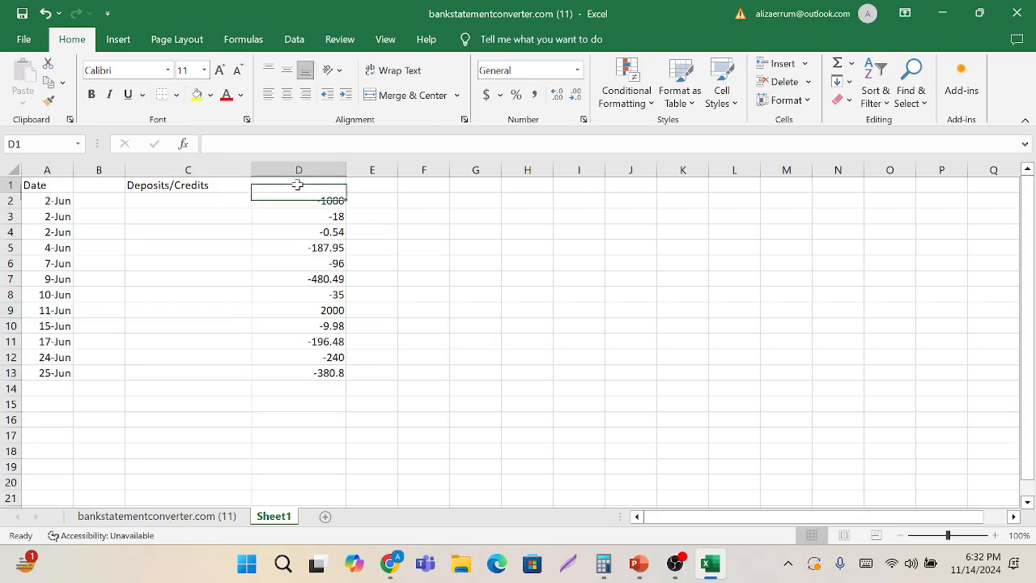
{"action": "type", "text": "Amount"}
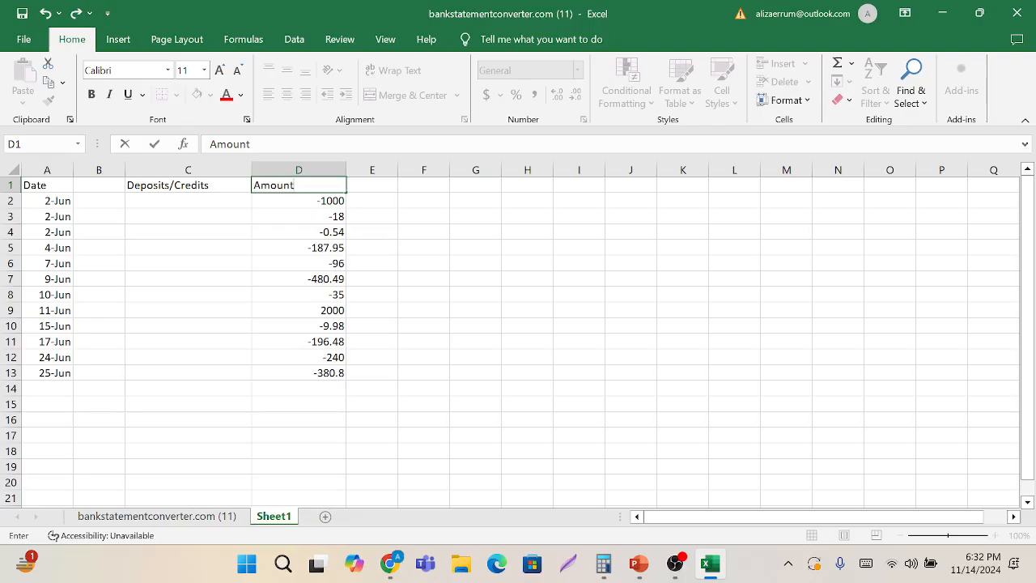
{"action": "left_click", "coordinate": [193, 233]}
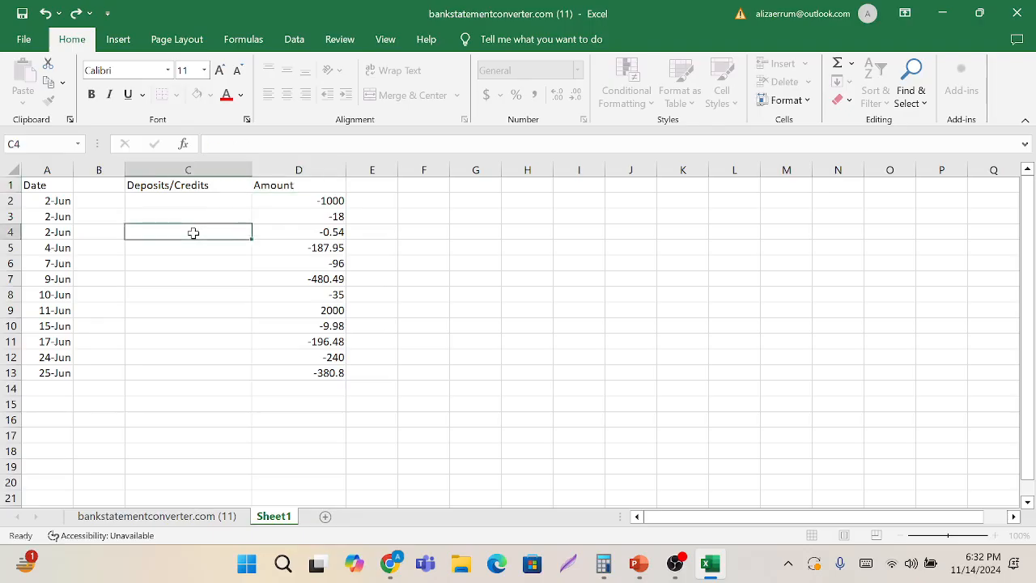
Delete the empty column B between the Date and Deposits/Credits columns.
{"action": "left_click", "coordinate": [99, 170]}
{"action": "left_click", "coordinate": [778, 81]}
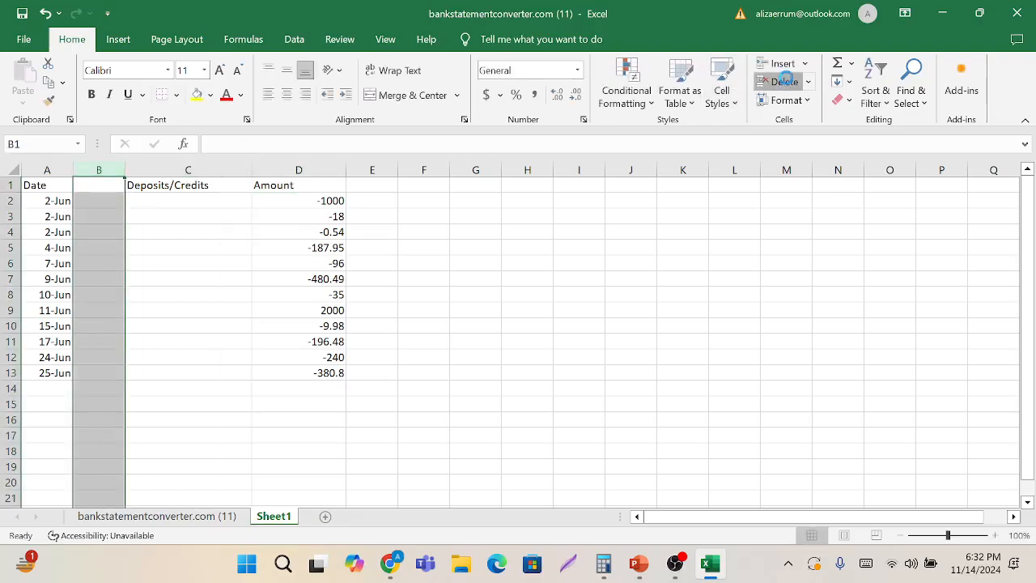
Copy Description cells C1:C13 from the bankstatementconverter.com (11) sheet into Sheet1 starting at B1, replacing the Deposits/Credits header.
{"action": "left_click", "coordinate": [150, 185]}
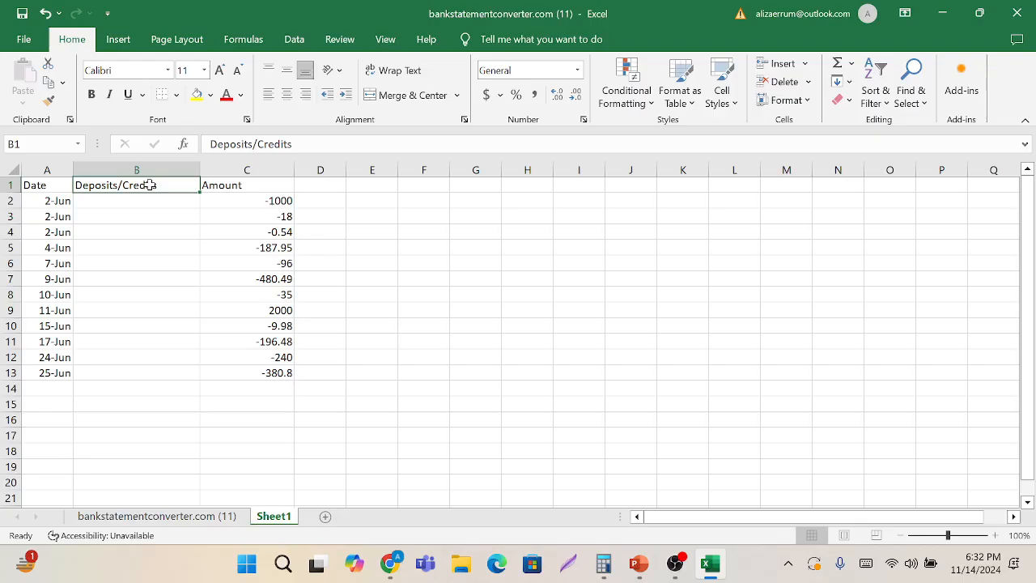
{"action": "left_click", "coordinate": [189, 518]}
{"action": "left_click_drag", "start_coordinate": [283, 192], "coordinate": [285, 370]}
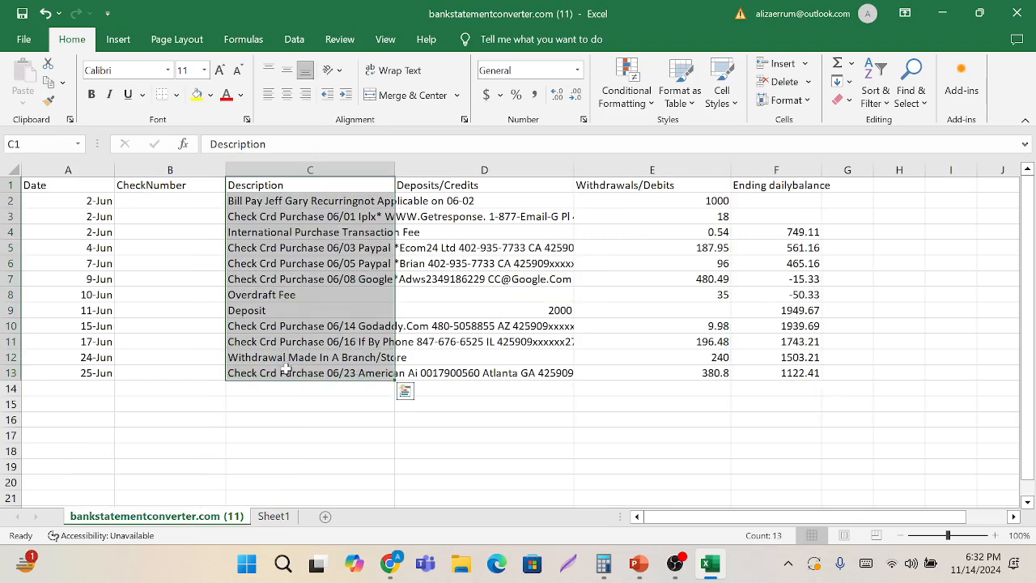
{"action": "key", "text": "ctrl+c"}
{"action": "left_click", "coordinate": [267, 519]}
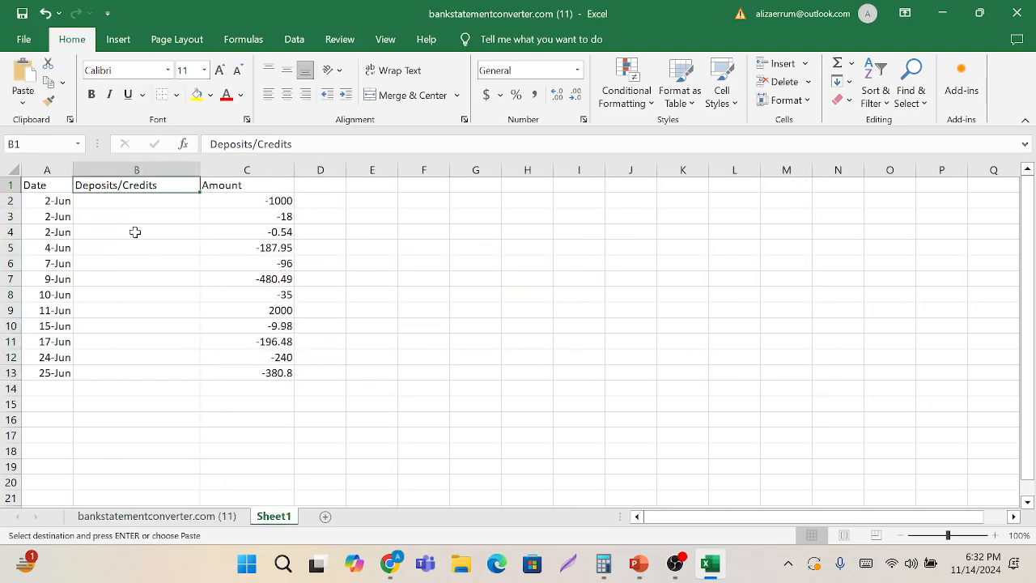
{"action": "key", "text": "ctrl+v"}
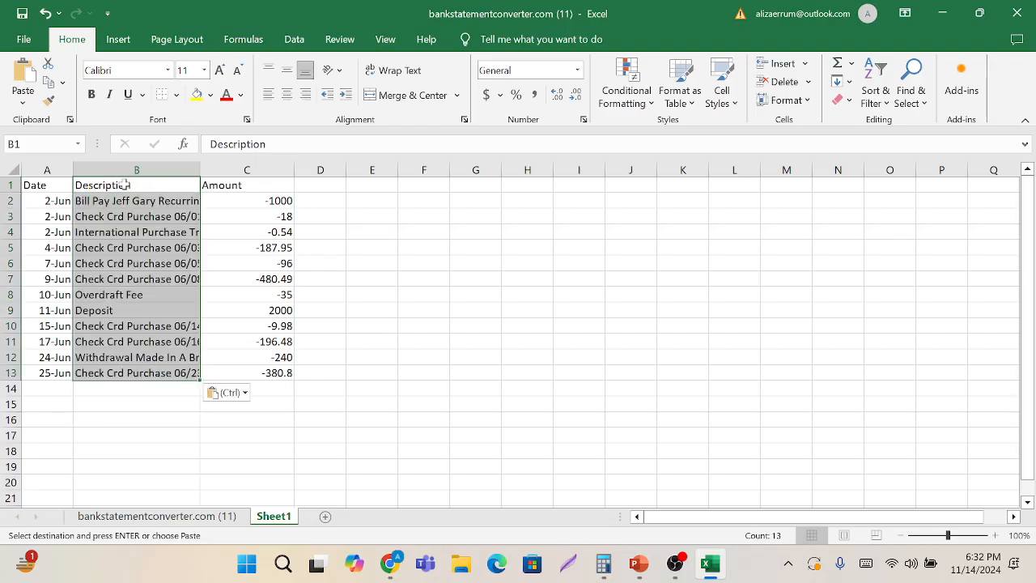
{"action": "left_click", "coordinate": [148, 433]}
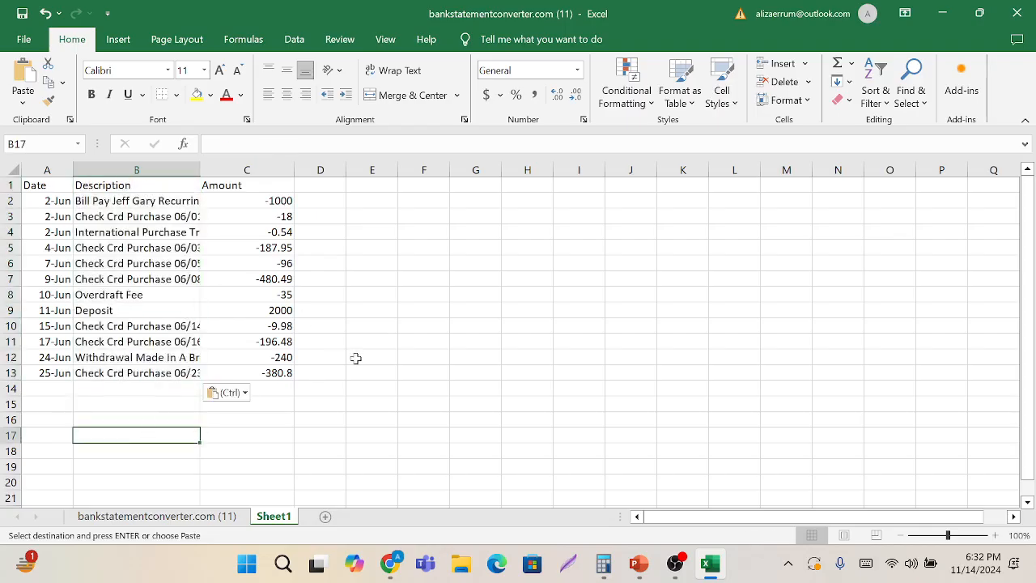
{"action": "left_click", "coordinate": [305, 439]}
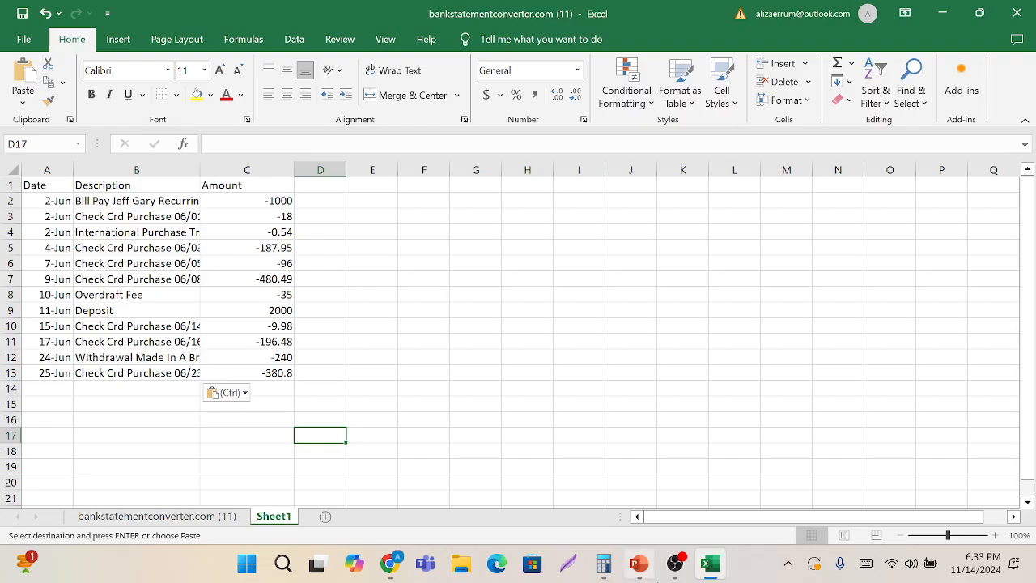
Switch to Chrome and look up the beginning balance on 6/1 in the Wells Fargo statement's Activity summary.
{"action": "mouse_move", "coordinate": [639, 563]}
{"action": "left_click", "coordinate": [613, 502]}
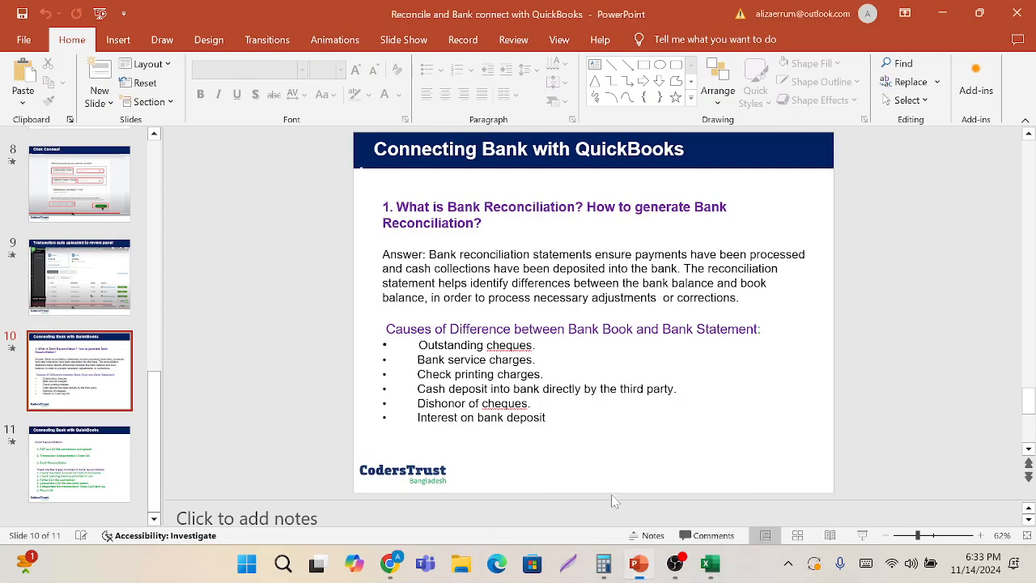
{"action": "mouse_move", "coordinate": [390, 563]}
{"action": "left_click", "coordinate": [369, 501]}
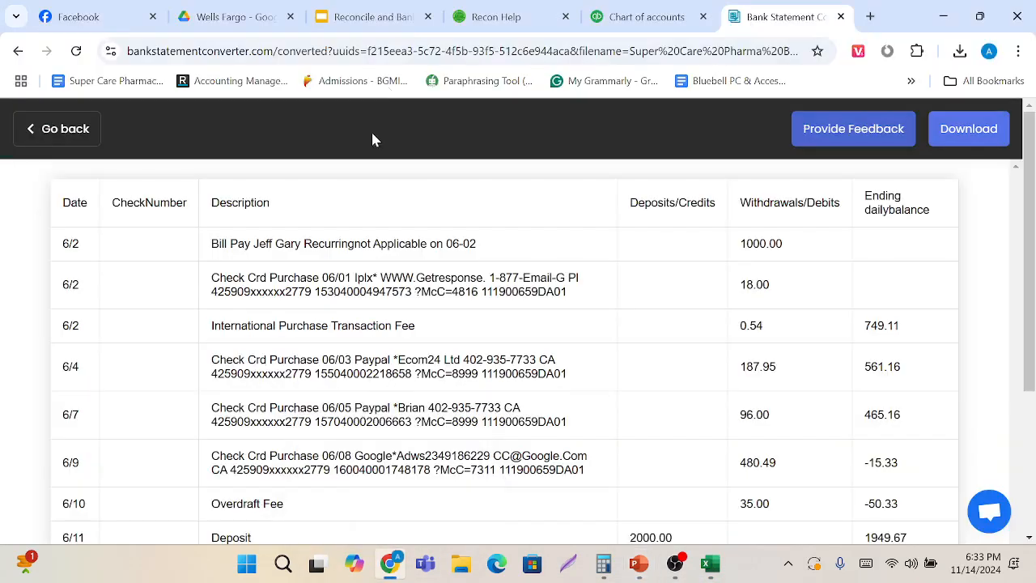
{"action": "left_click", "coordinate": [210, 10]}
{"action": "scroll", "coordinate": [518, 348], "scroll_direction": "down", "scroll_amount": 10}
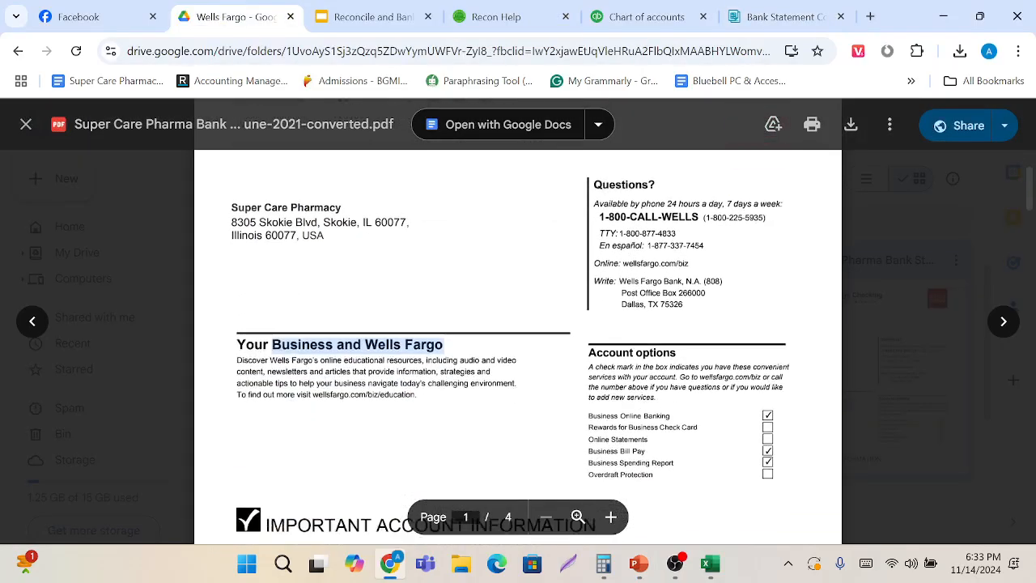
{"action": "scroll", "coordinate": [518, 324], "scroll_direction": "down", "scroll_amount": 1}
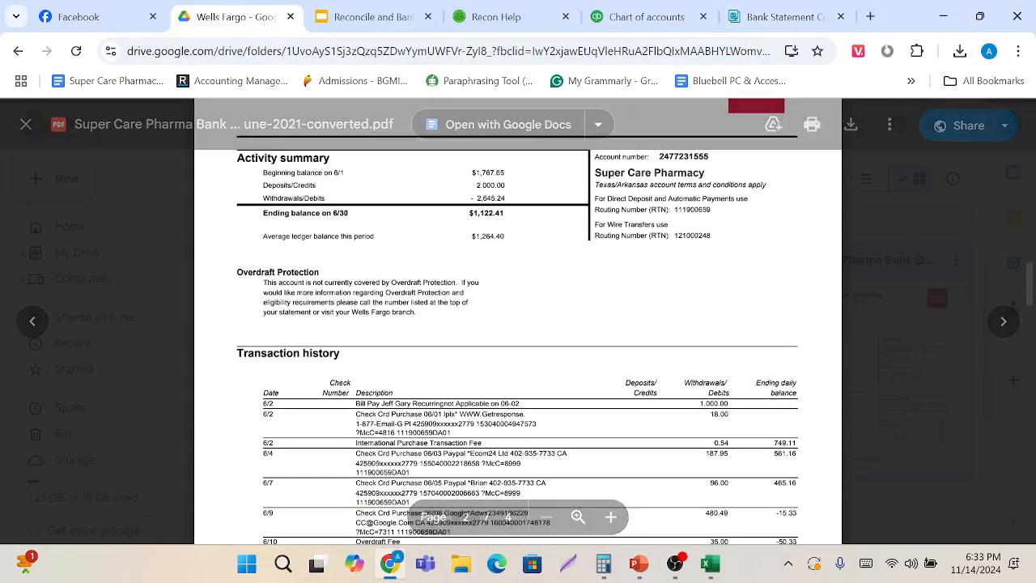
{"action": "left_click_drag", "start_coordinate": [471, 172], "coordinate": [505, 173]}
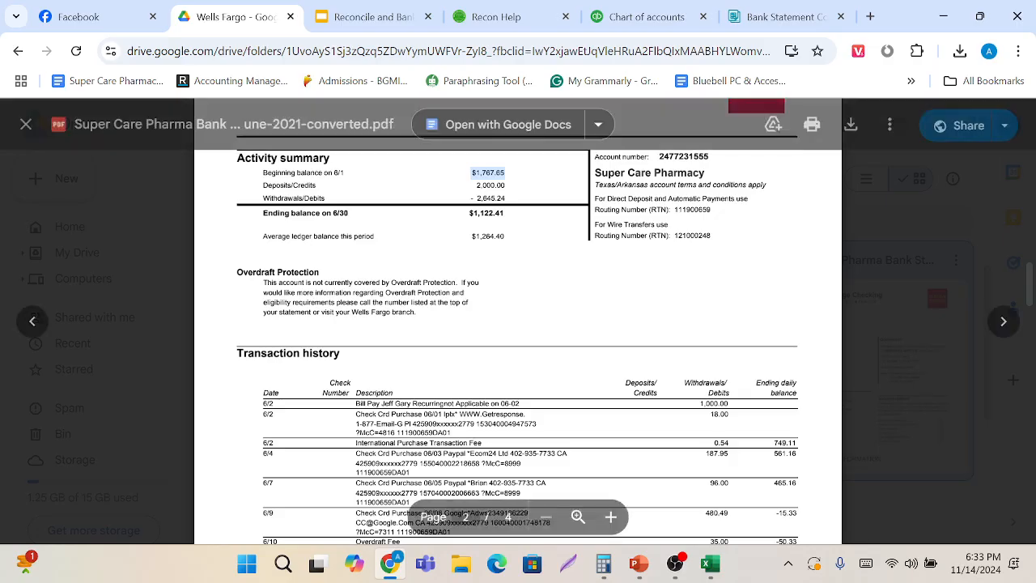
{"action": "mouse_move", "coordinate": [710, 563]}
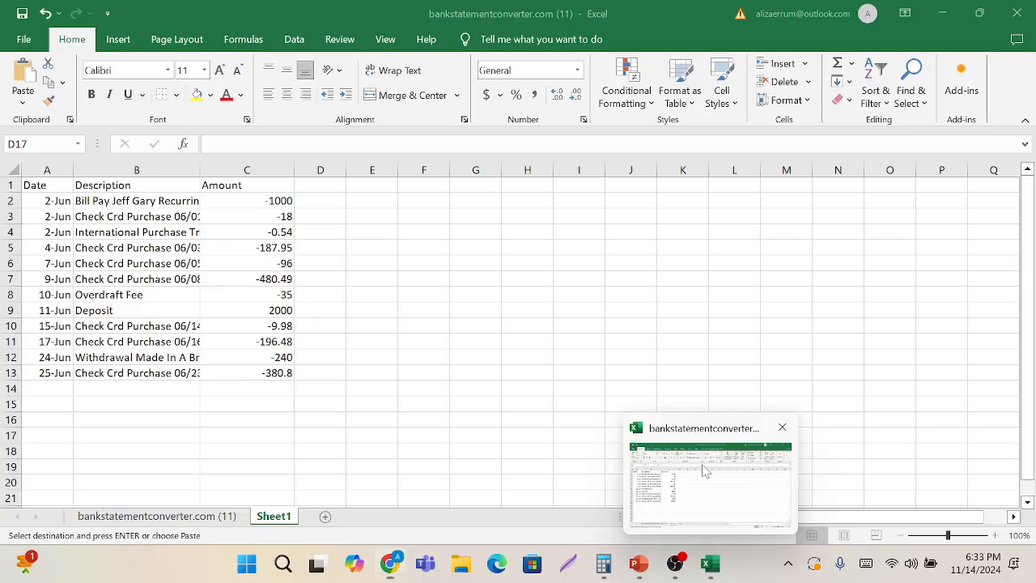
{"action": "left_click", "coordinate": [700, 466]}
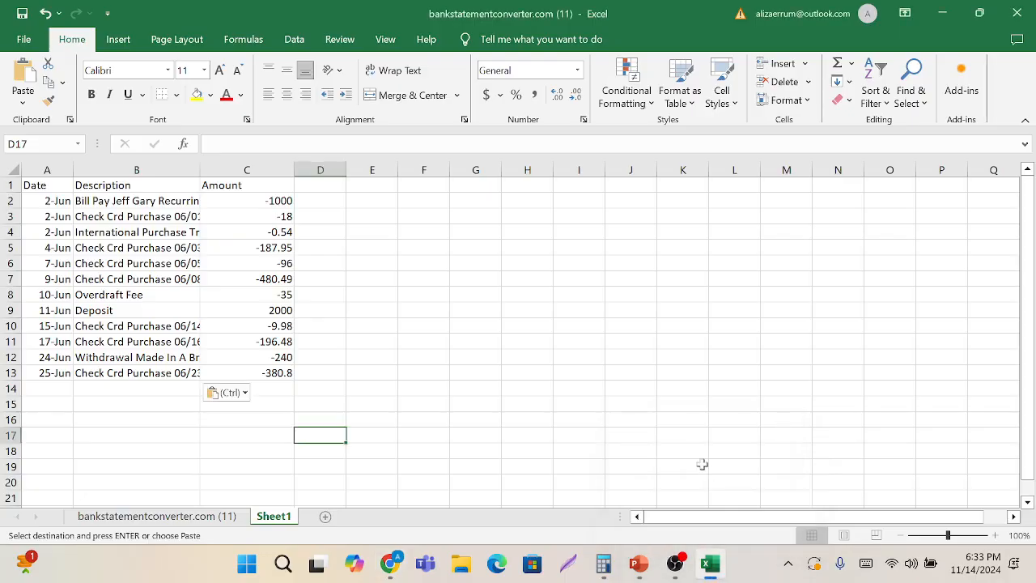
{"action": "left_click", "coordinate": [276, 392]}
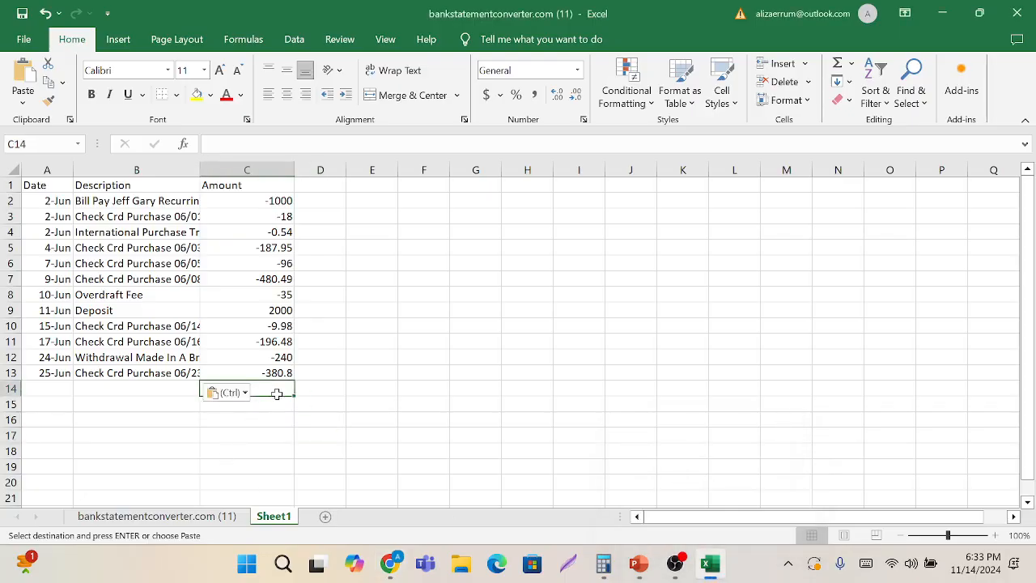
{"action": "key", "text": "ctrl+v"}
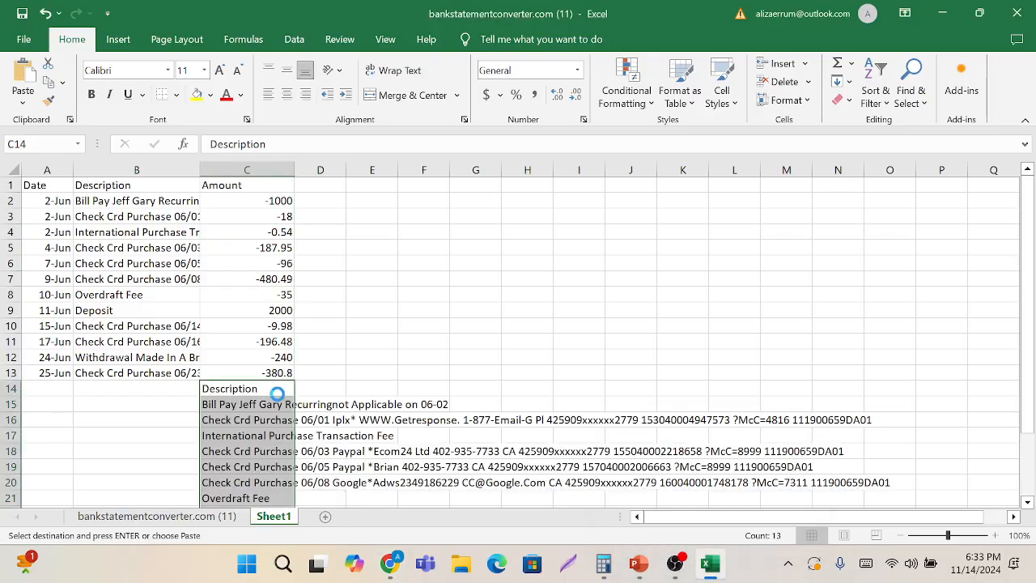
{"action": "key", "text": "ctrl+z"}
{"action": "key", "text": "alt+Tab"}
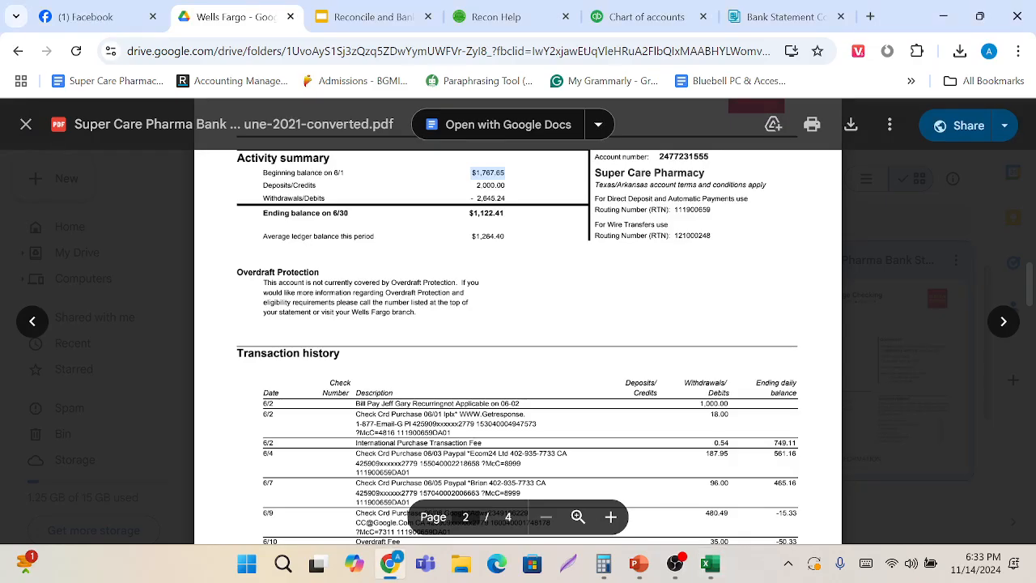
Return to Excel and enter the beginning balance 1767.65 in C15, below the Amount column.
{"action": "key", "text": "alt+Tab"}
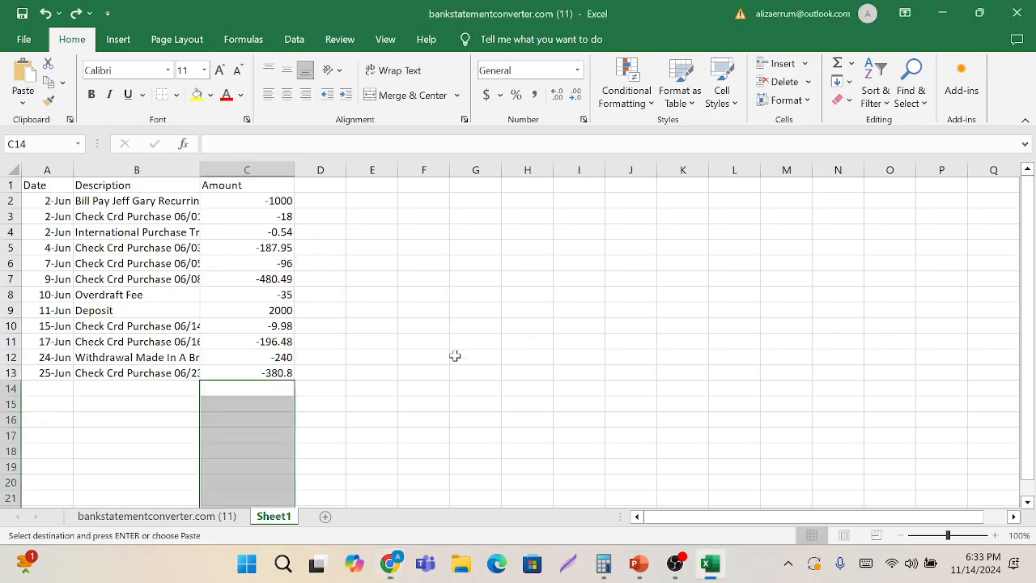
{"action": "left_click", "coordinate": [276, 391]}
{"action": "left_click", "coordinate": [273, 401]}
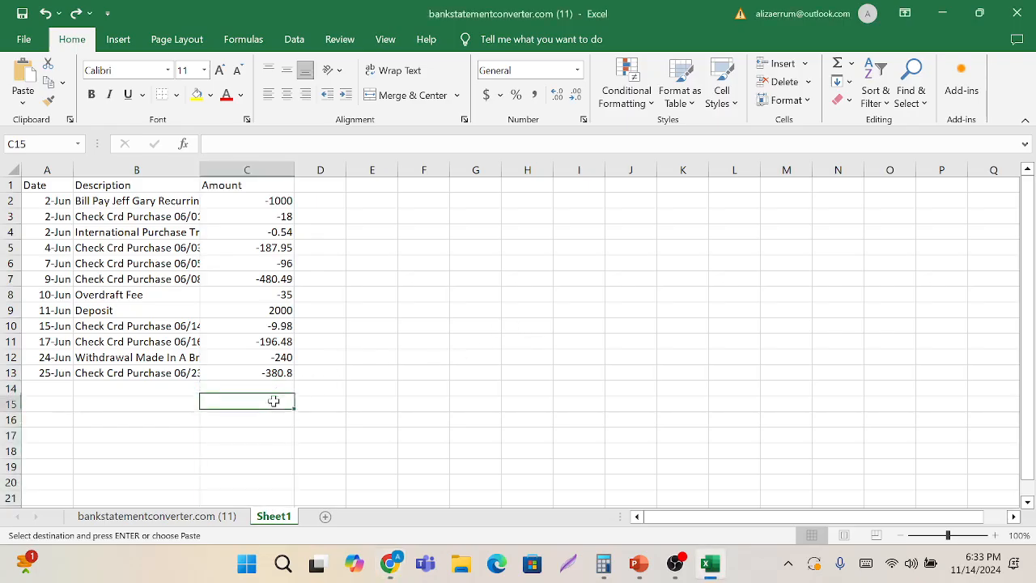
{"action": "type", "text": "1767"}
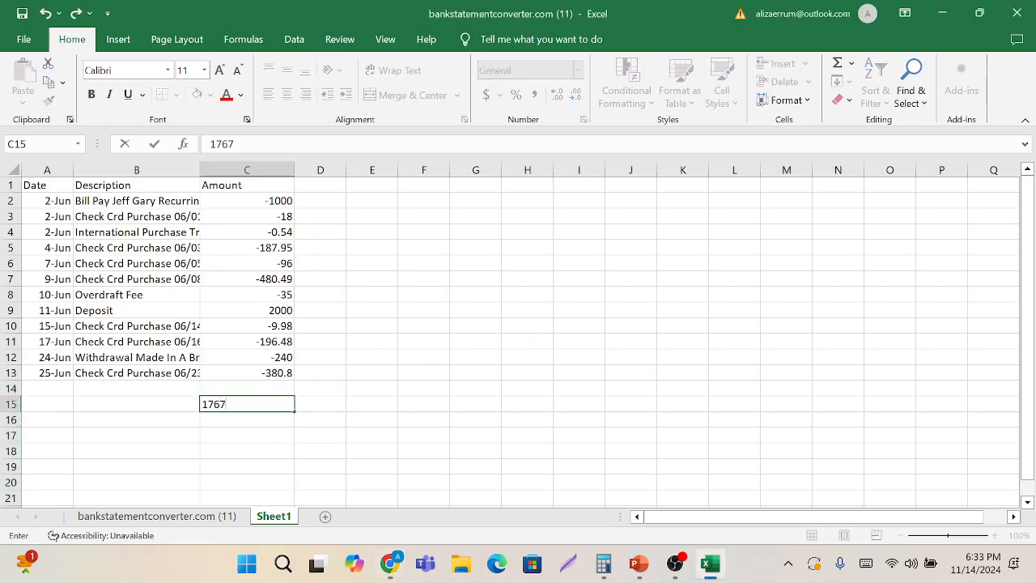
{"action": "type", "text": ".65"}
{"action": "left_click", "coordinate": [377, 436]}
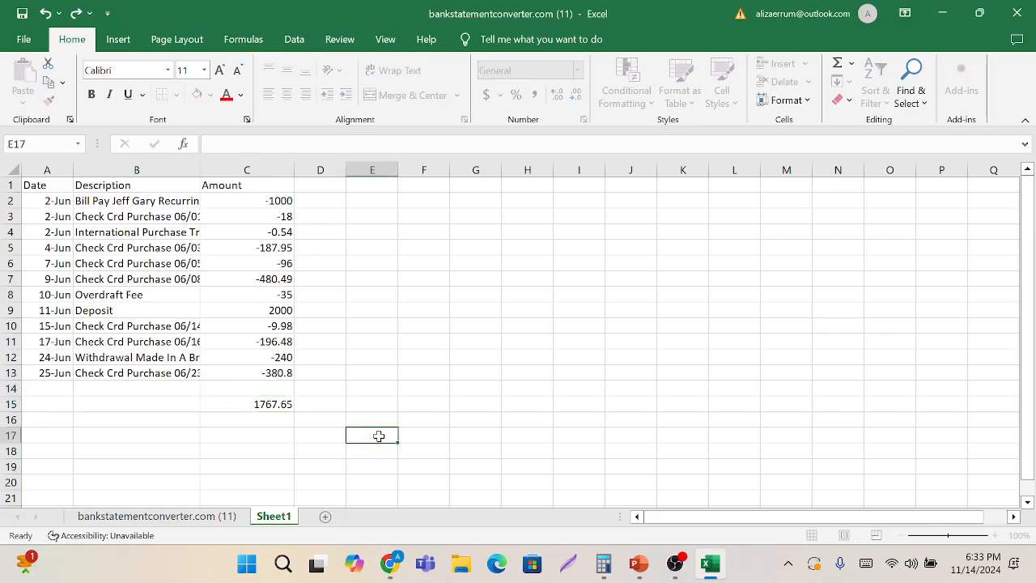
Total the amounts and beginning balance in C2:C15 with AutoSum, placing the sum in C16.
{"action": "left_click_drag", "start_coordinate": [251, 201], "coordinate": [270, 403]}
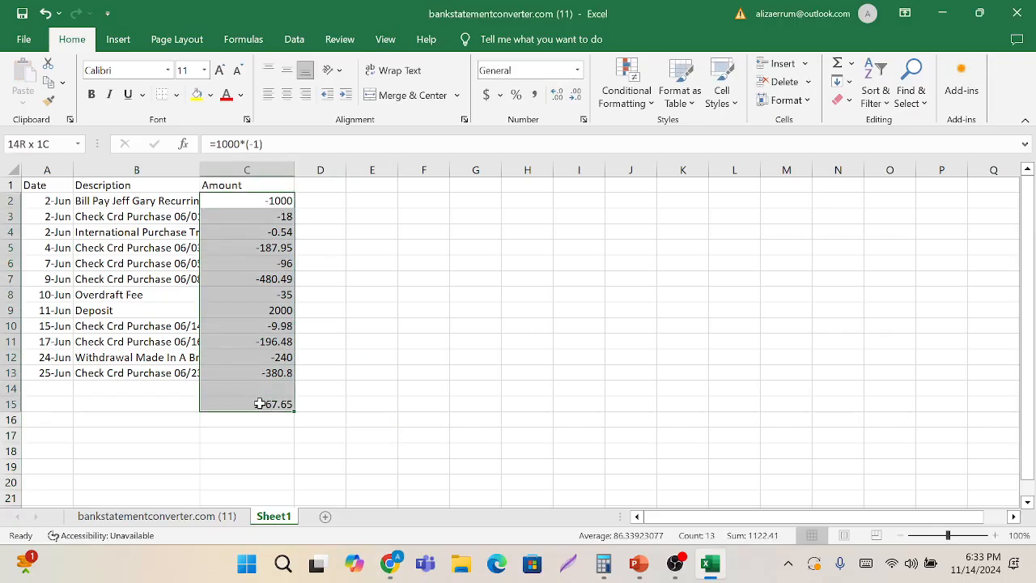
{"action": "left_click", "coordinate": [838, 63]}
{"action": "left_click", "coordinate": [458, 343]}
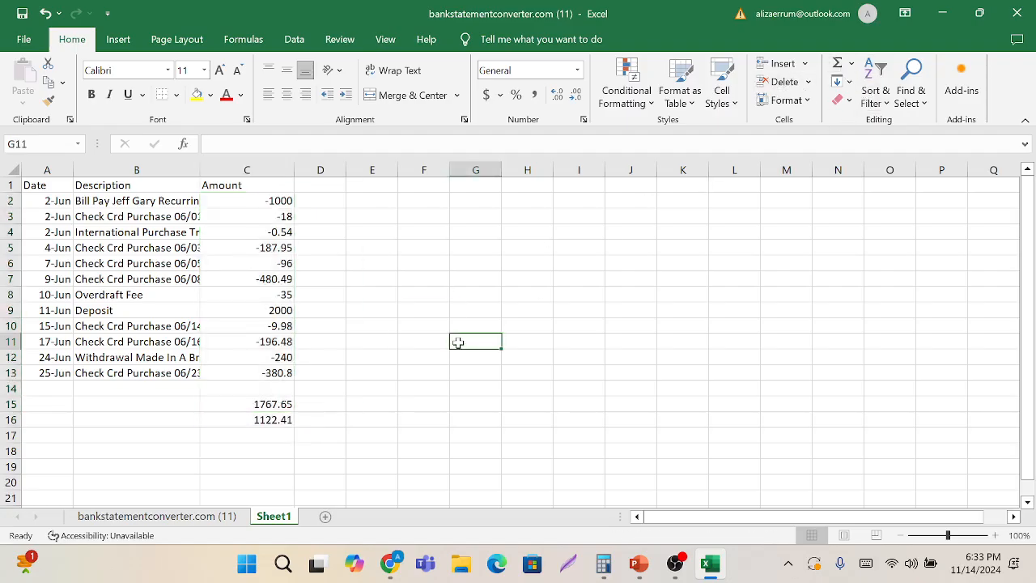
Compare the total in C16 with the ending balance on 6/30 in the PDF statement's Activity summary.
{"action": "key", "text": "alt+Tab"}
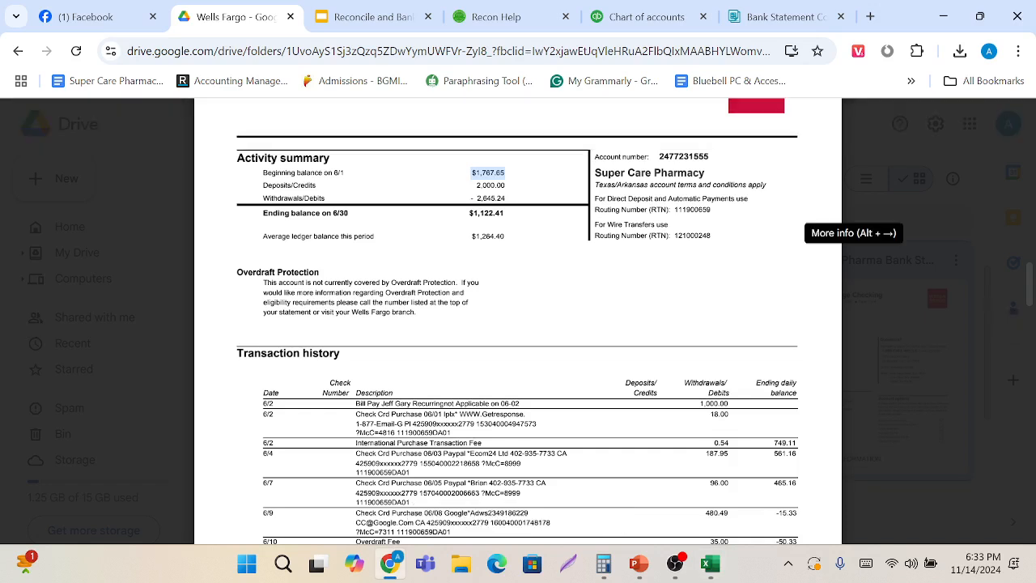
{"action": "left_click", "coordinate": [486, 214]}
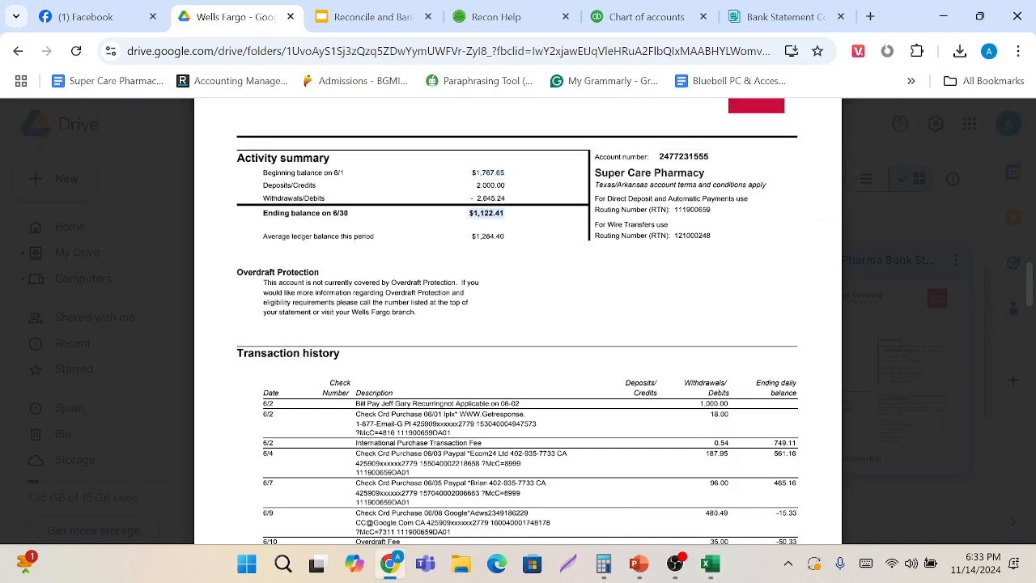
{"action": "key", "text": "alt+Tab"}
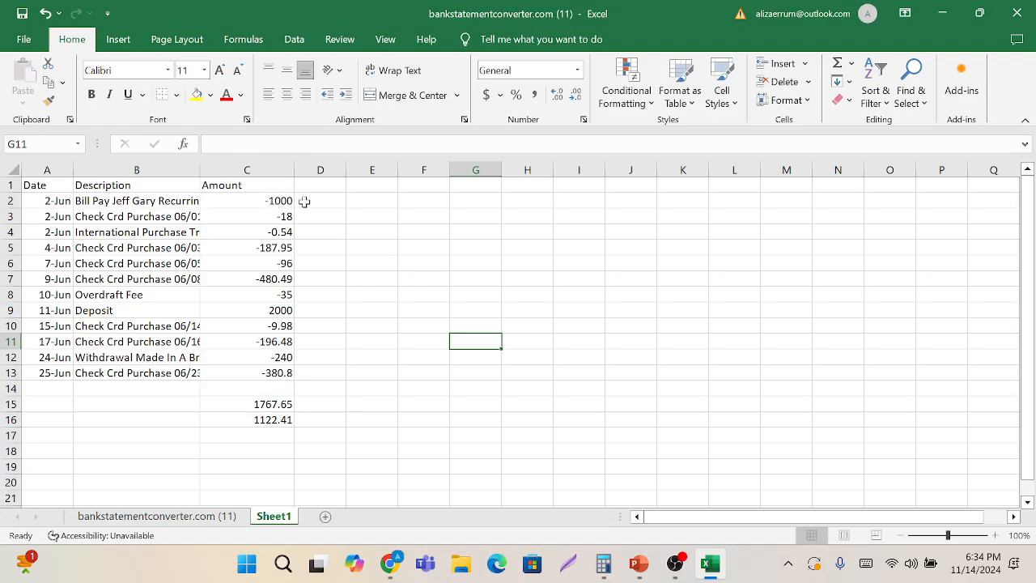
{"action": "left_click", "coordinate": [281, 406]}
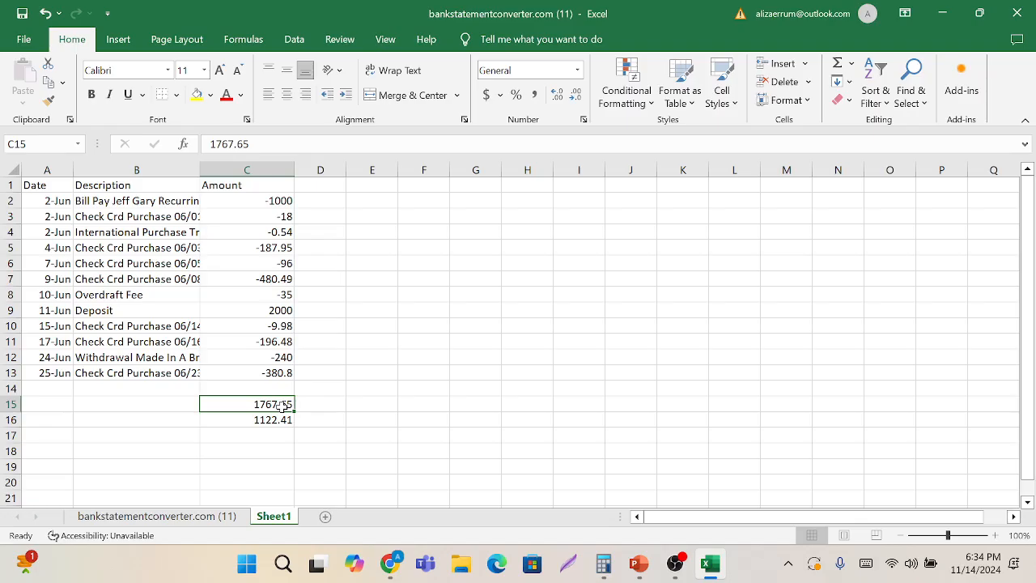
{"action": "key", "text": "alt+Tab"}
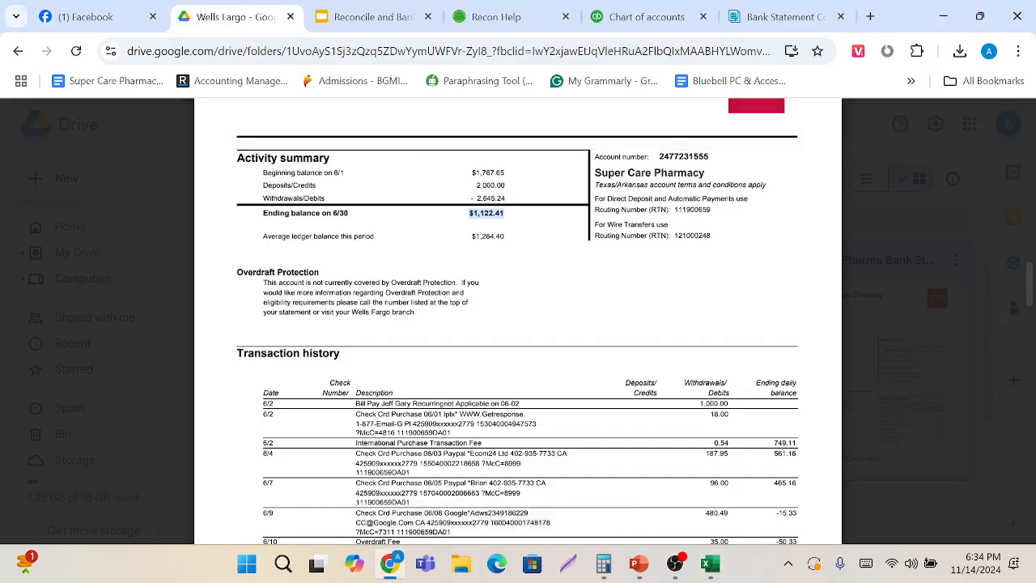
Go back to Excel and clear the beginning balance and total from C15:C16.
{"action": "key", "text": "alt+Tab"}
{"action": "left_click_drag", "start_coordinate": [263, 402], "coordinate": [260, 420]}
{"action": "key", "text": "Delete"}
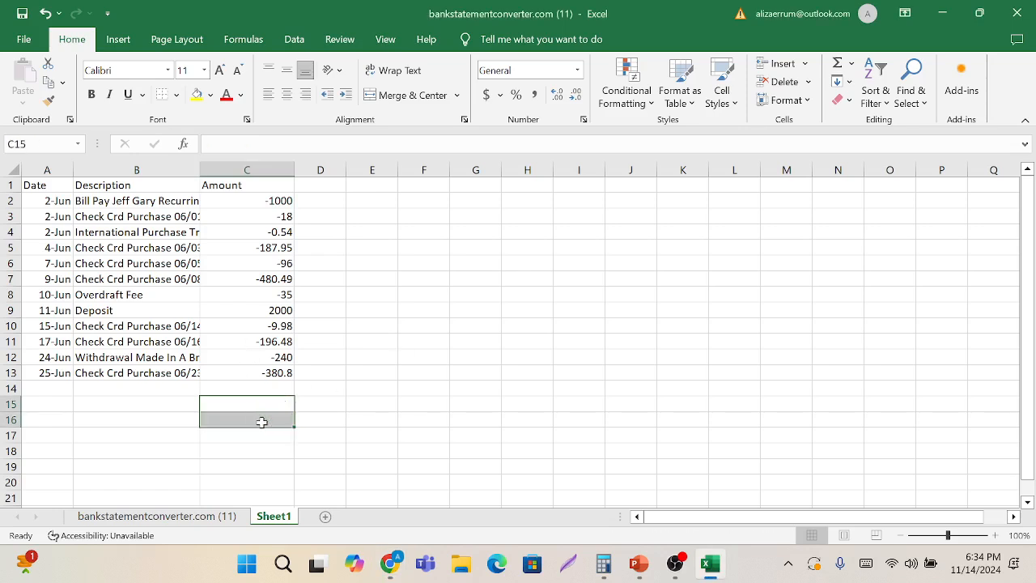
Review the original converted sheet with its Deposits/Credits and Withdrawals/Debits columns, and return to Sheet1.
{"action": "mouse_move", "coordinate": [390, 565]}
{"action": "left_click", "coordinate": [33, 46]}
{"action": "left_click", "coordinate": [23, 49]}
{"action": "left_click", "coordinate": [173, 520]}
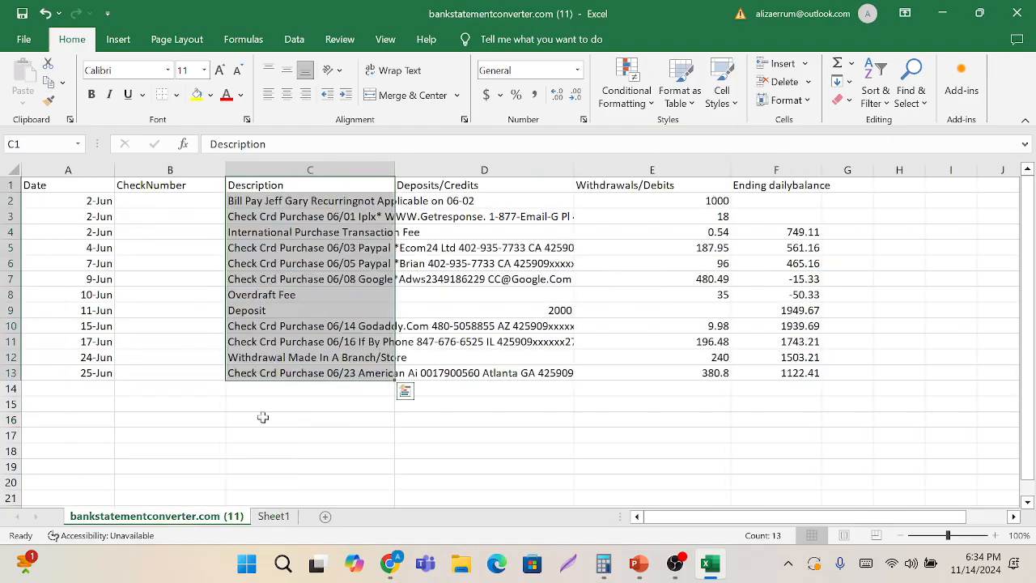
{"action": "left_click", "coordinate": [288, 521]}
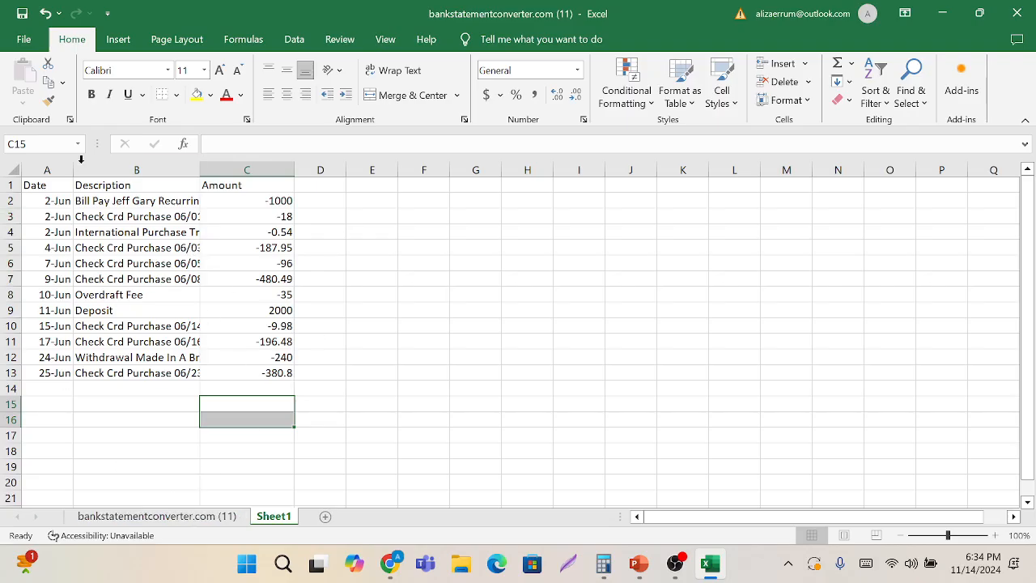
Widen column A and format it as a date of type 14/03/12 with the English (United Kingdom) locale.
{"action": "left_click_drag", "start_coordinate": [73, 170], "coordinate": [129, 171]}
{"action": "left_click", "coordinate": [90, 204]}
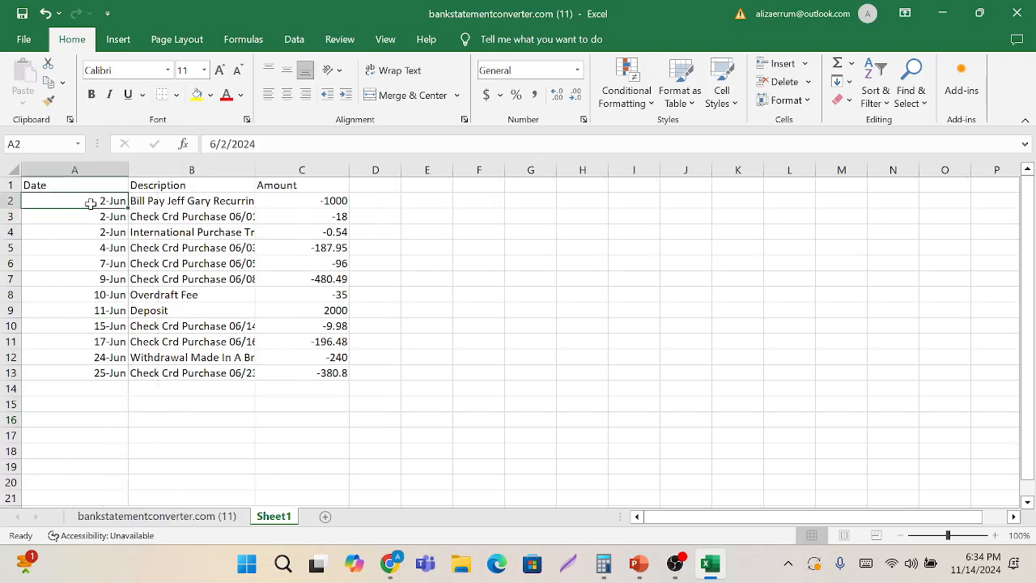
{"action": "left_click", "coordinate": [86, 167]}
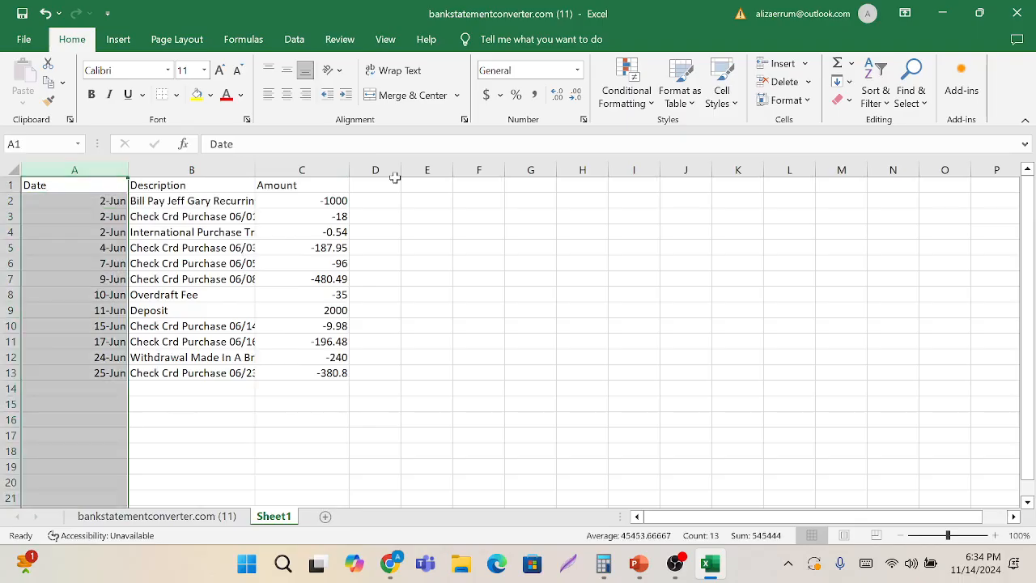
{"action": "left_click", "coordinate": [577, 71]}
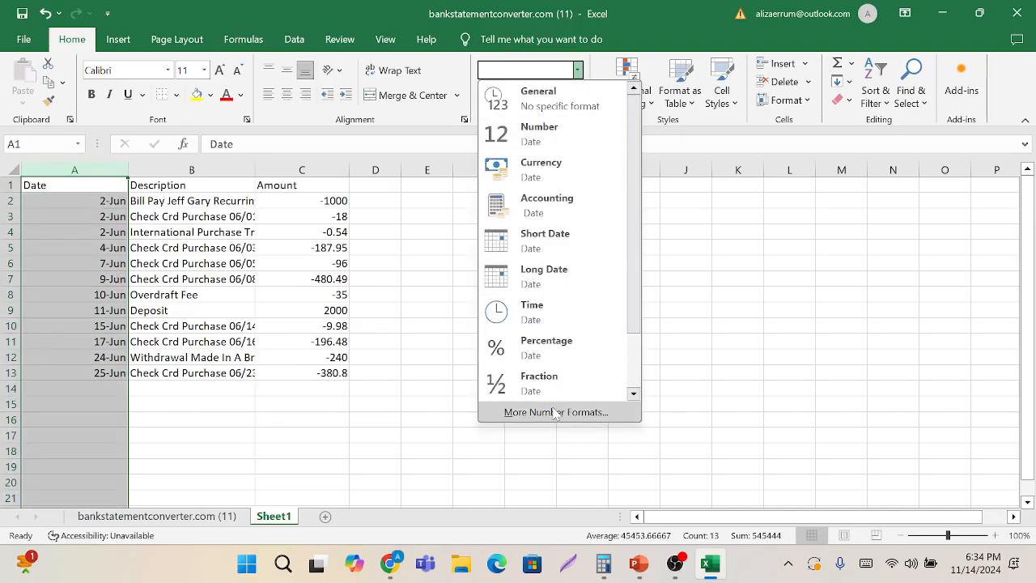
{"action": "left_click", "coordinate": [555, 412]}
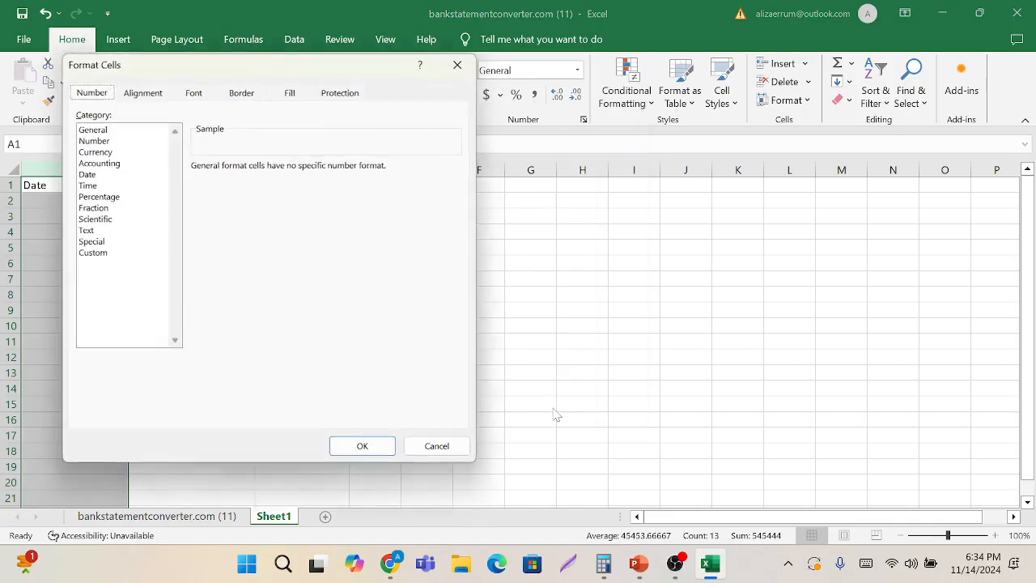
{"action": "left_click", "coordinate": [97, 175]}
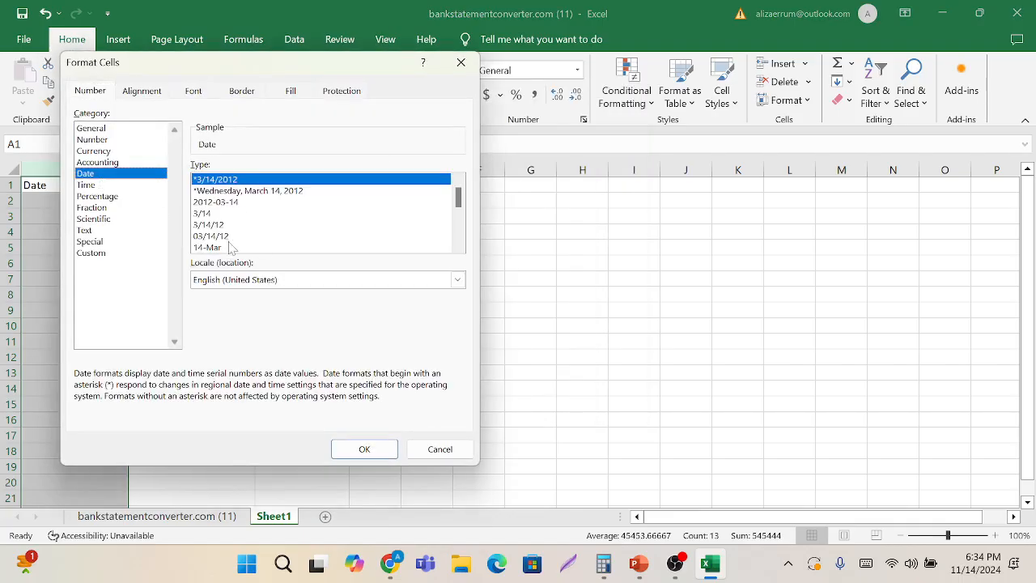
{"action": "left_click", "coordinate": [268, 281]}
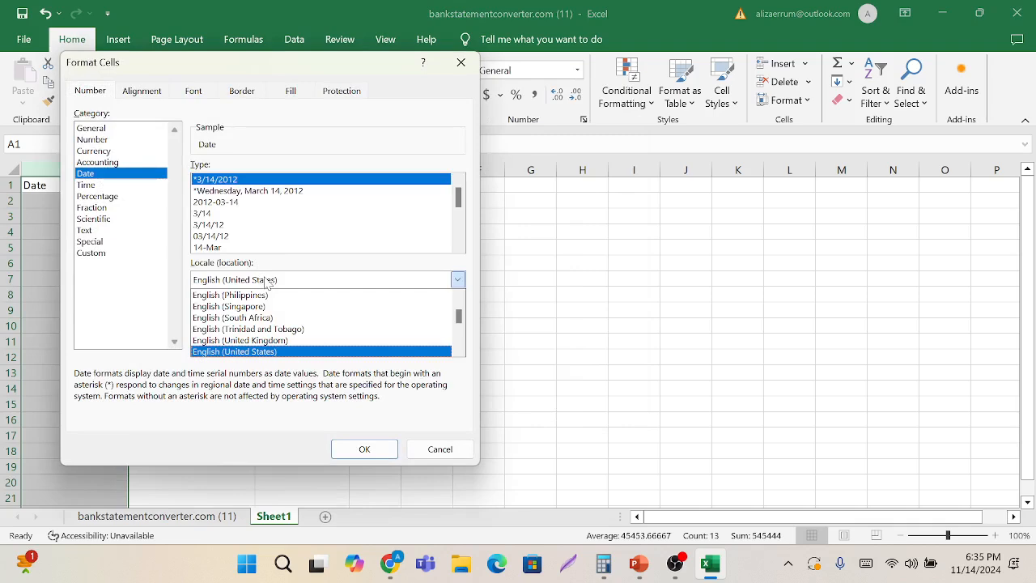
{"action": "left_click", "coordinate": [266, 340]}
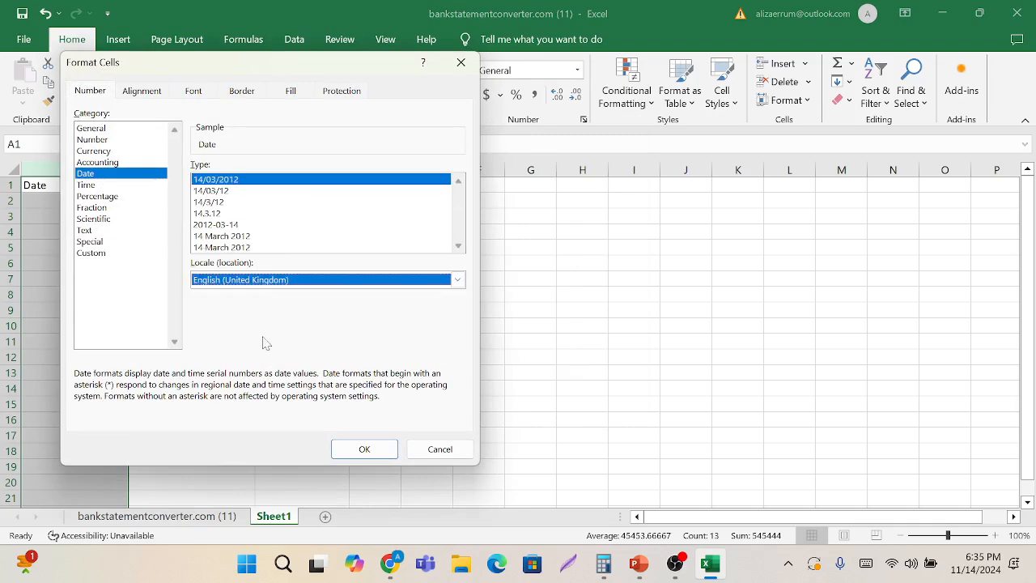
{"action": "left_click", "coordinate": [263, 191]}
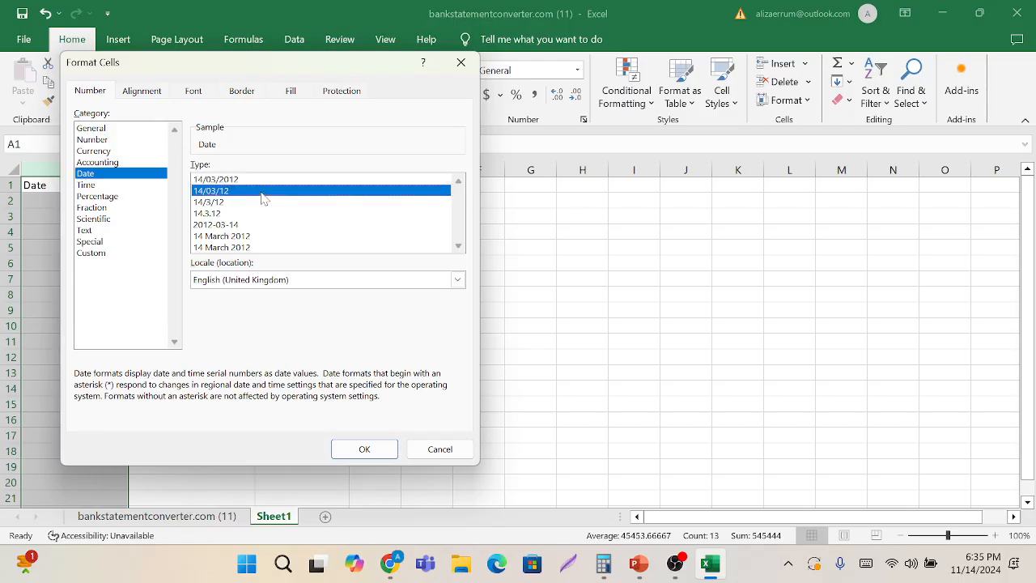
{"action": "left_click", "coordinate": [365, 450]}
{"action": "left_click", "coordinate": [220, 437]}
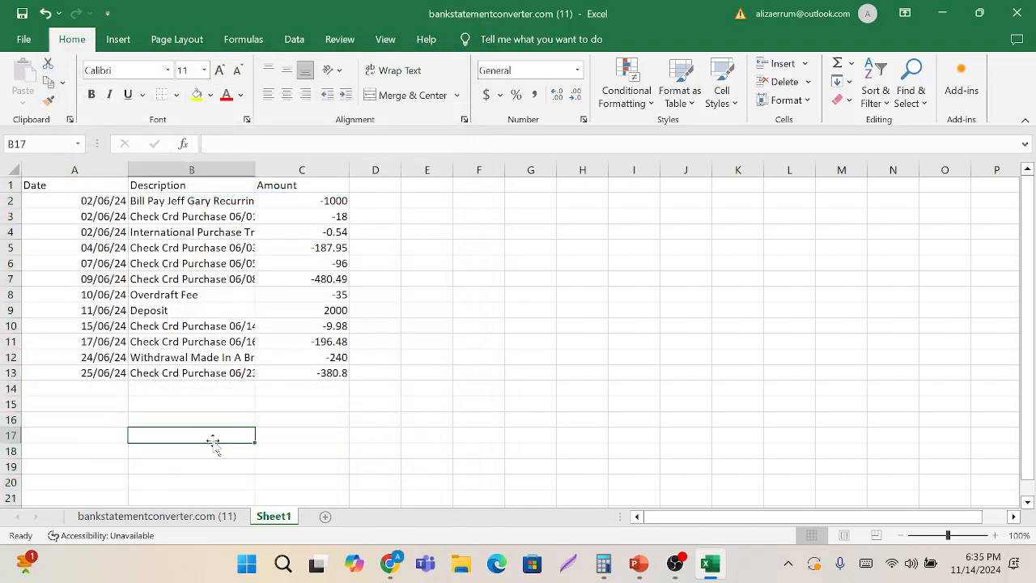
{"action": "left_click", "coordinate": [87, 200]}
{"action": "left_click", "coordinate": [94, 246]}
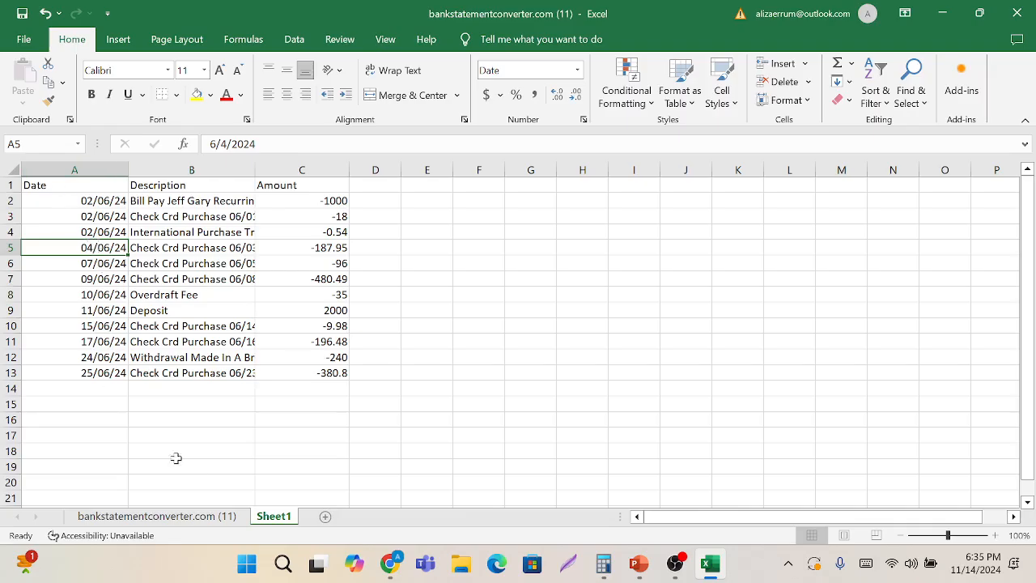
{"action": "left_click", "coordinate": [200, 469]}
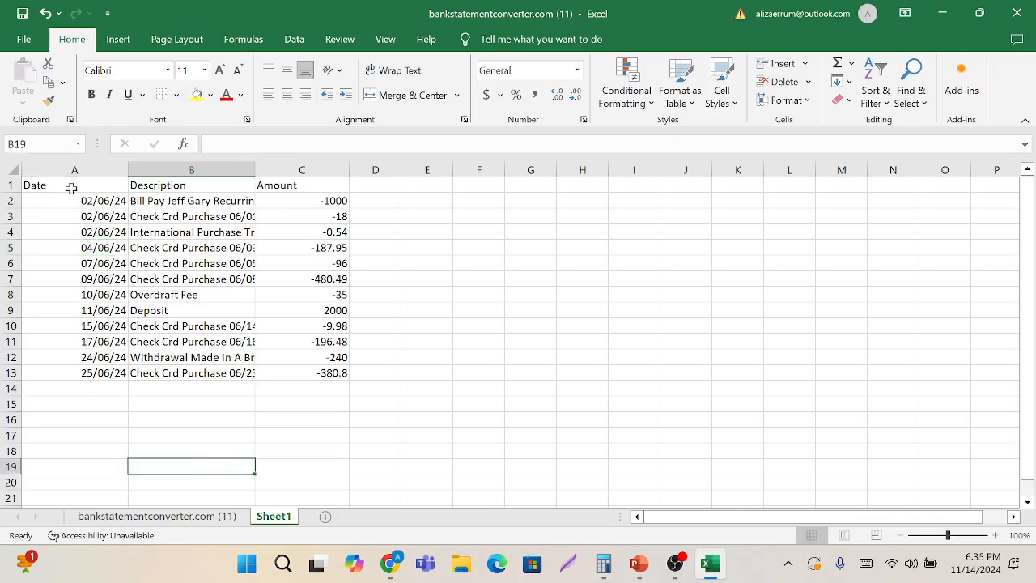
Start saving a copy of the file in the recent customer folder under QuickBooks Online's Customer invoice.
{"action": "left_click", "coordinate": [26, 40]}
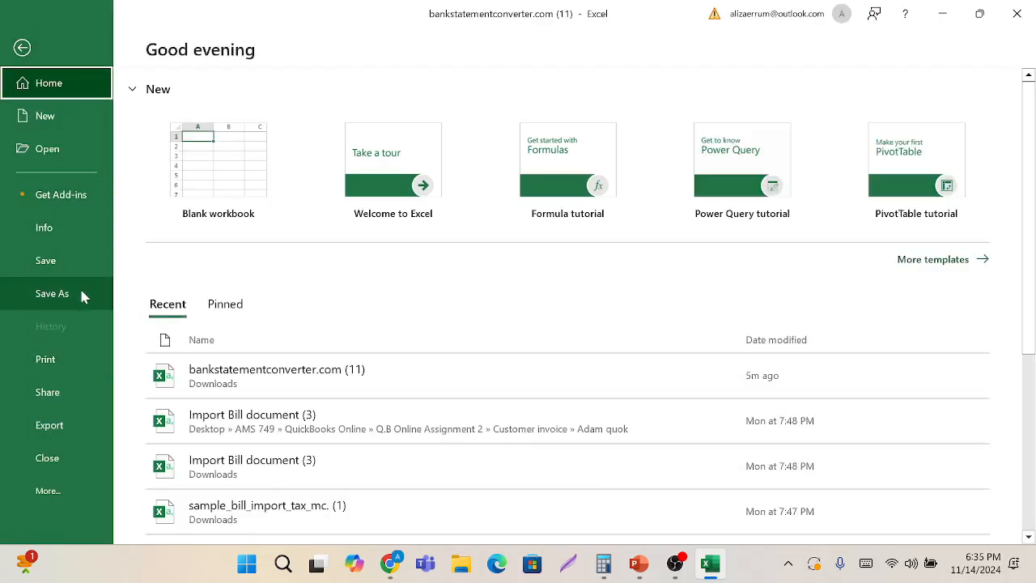
{"action": "left_click", "coordinate": [80, 296]}
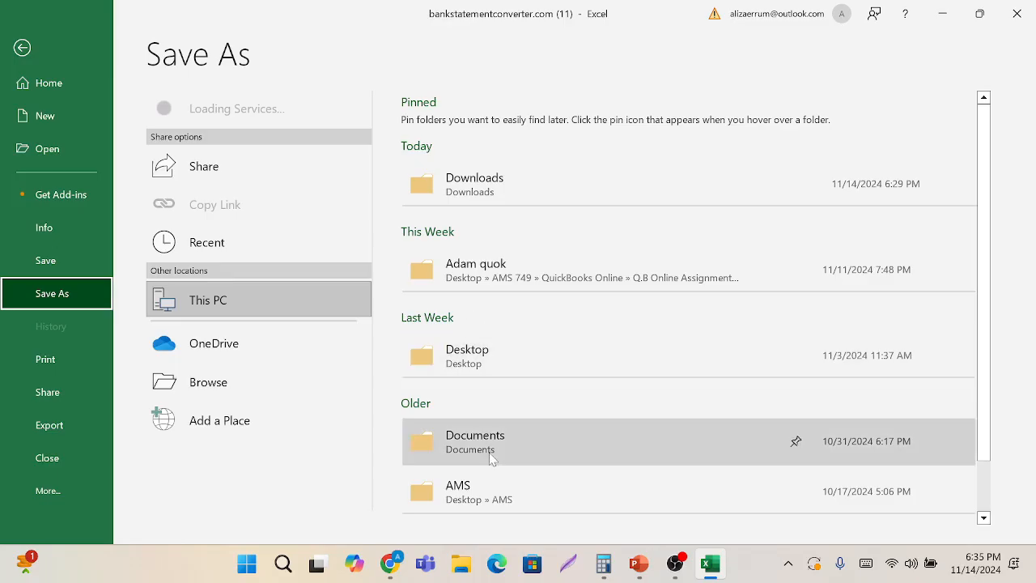
{"action": "scroll", "coordinate": [489, 459], "scroll_direction": "down", "scroll_amount": 1}
{"action": "scroll", "coordinate": [490, 458], "scroll_direction": "up", "scroll_amount": 1}
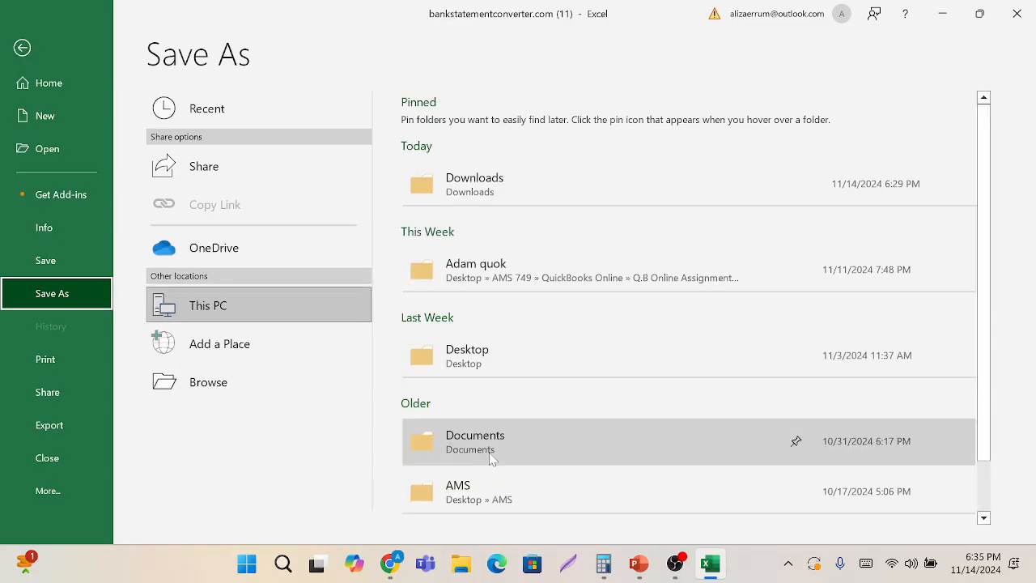
{"action": "left_click", "coordinate": [510, 274]}
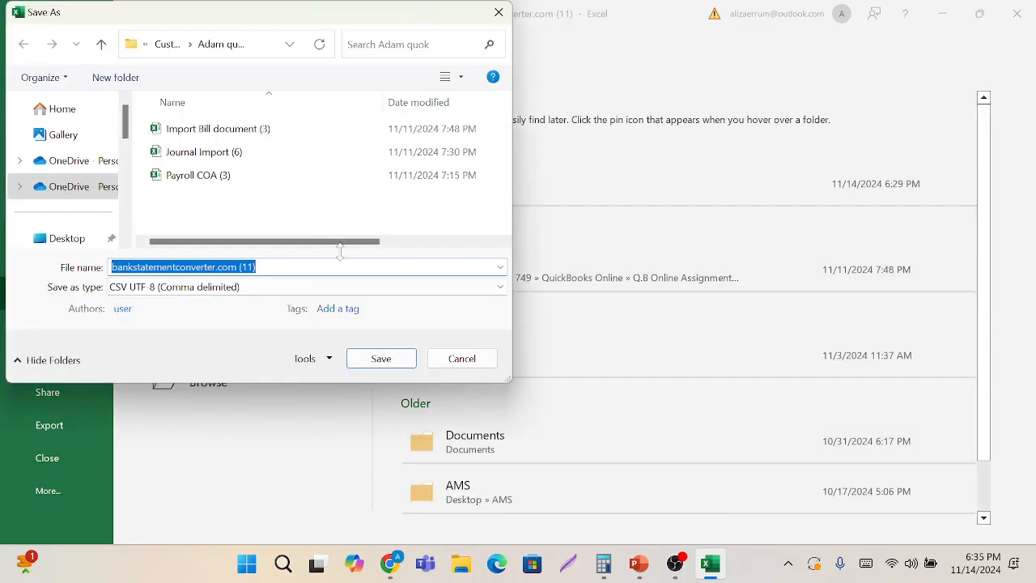
Replace the proposed file name with "Wells Fargo csv file for the month of".
{"action": "left_click", "coordinate": [258, 267]}
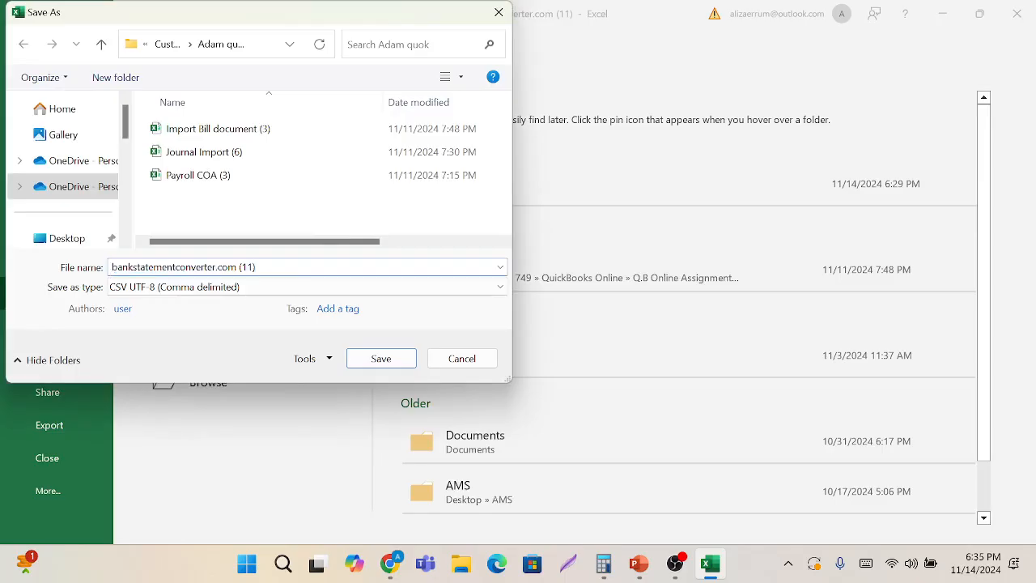
{"action": "key", "text": "BackSpace"}
{"action": "key", "text": "BackSpace"}
{"action": "key", "text": "BackSpace"}
{"action": "key", "text": "BackSpace"}
{"action": "key", "text": "BackSpace"}
{"action": "key", "text": "BackSpace"}
{"action": "key", "text": "BackSpace"}
{"action": "key", "text": "BackSpace"}
{"action": "key", "text": "BackSpace"}
{"action": "key", "text": "BackSpace"}
{"action": "key", "text": "BackSpace"}
{"action": "key", "text": "BackSpace"}
{"action": "key", "text": "BackSpace"}
{"action": "key", "text": "BackSpace"}
{"action": "key", "text": "BackSpace"}
{"action": "key", "text": "BackSpace"}
{"action": "key", "text": "BackSpace"}
{"action": "key", "text": "BackSpace"}
{"action": "key", "text": "BackSpace"}
{"action": "key", "text": "BackSpace"}
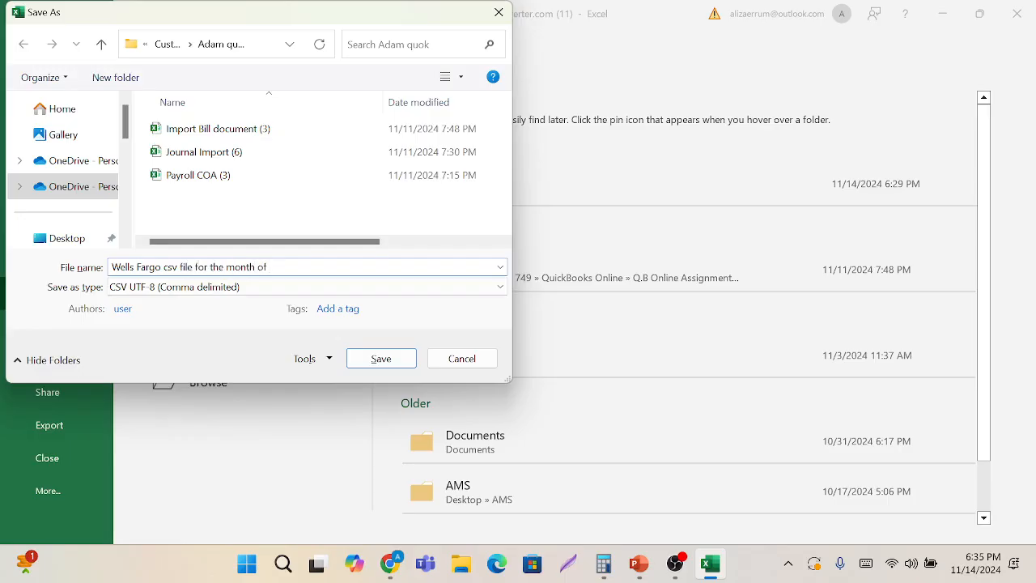
Check the statement period in the PDF, add "june" to the file name, and save only the active sheet as CSV UTF-8.
{"action": "key", "text": "alt+Tab"}
{"action": "scroll", "coordinate": [518, 323], "scroll_direction": "up", "scroll_amount": 4}
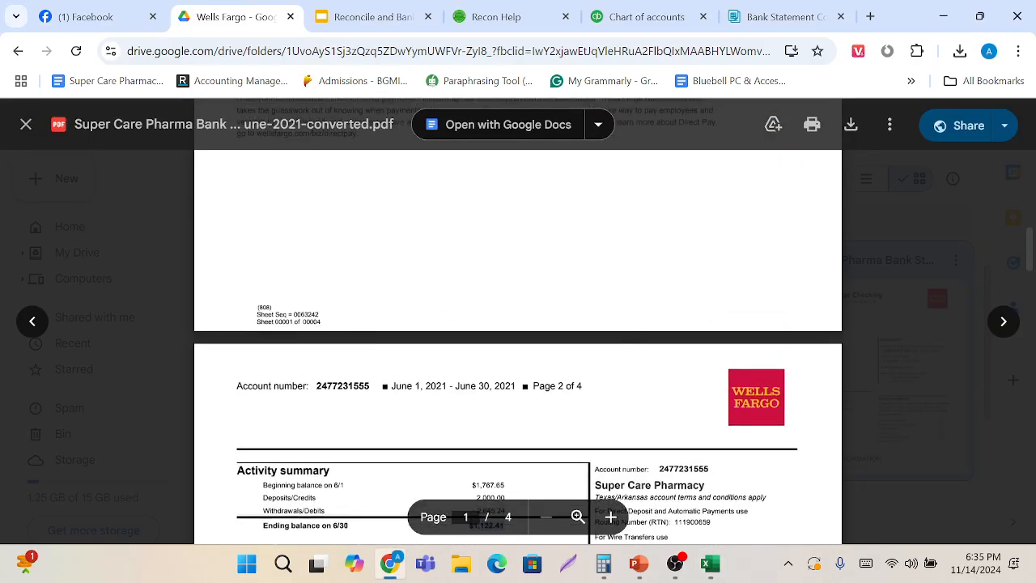
{"action": "key", "text": "alt+Tab"}
{"action": "key", "text": "End"}
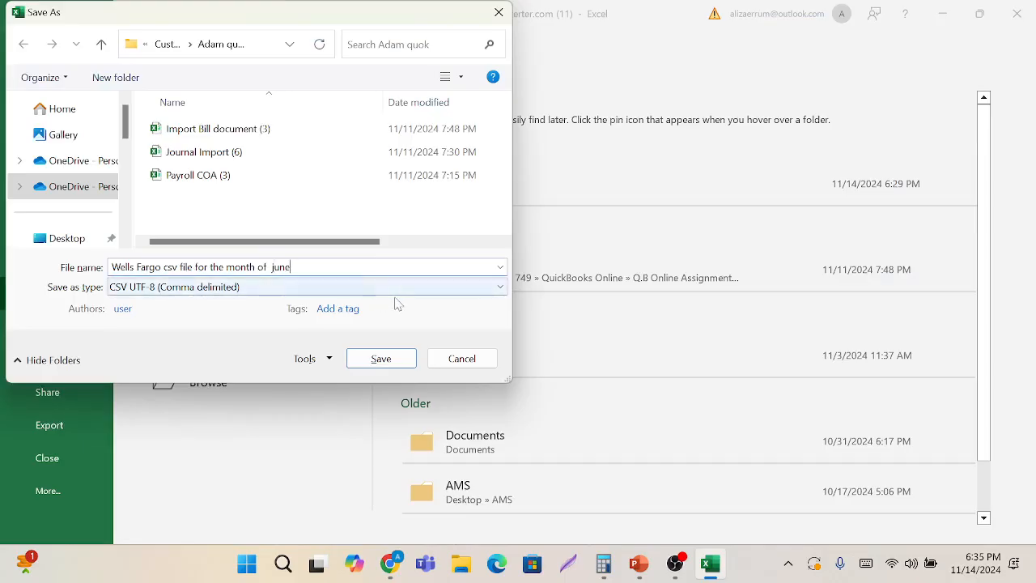
{"action": "left_click", "coordinate": [382, 359]}
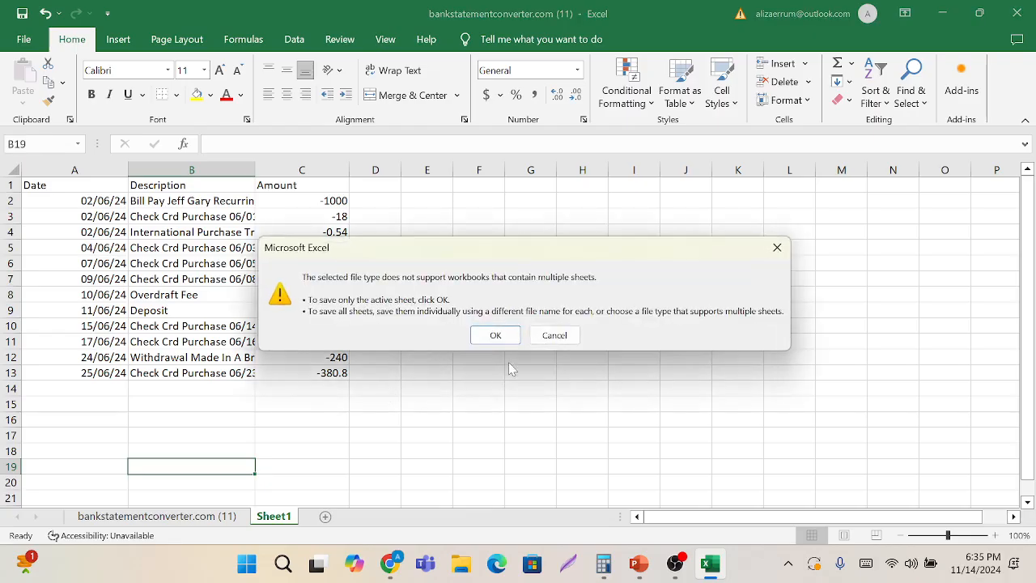
{"action": "left_click", "coordinate": [493, 337]}
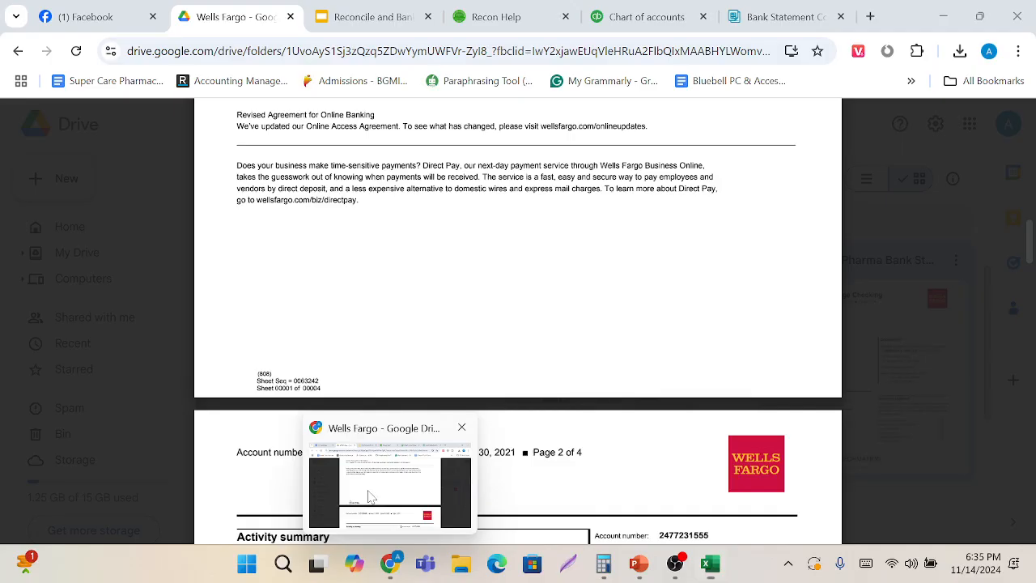
Switch to Chrome and search Google for "statement converter" in a new tab.
{"action": "left_click", "coordinate": [389, 486]}
{"action": "key", "text": "ctrl+t"}
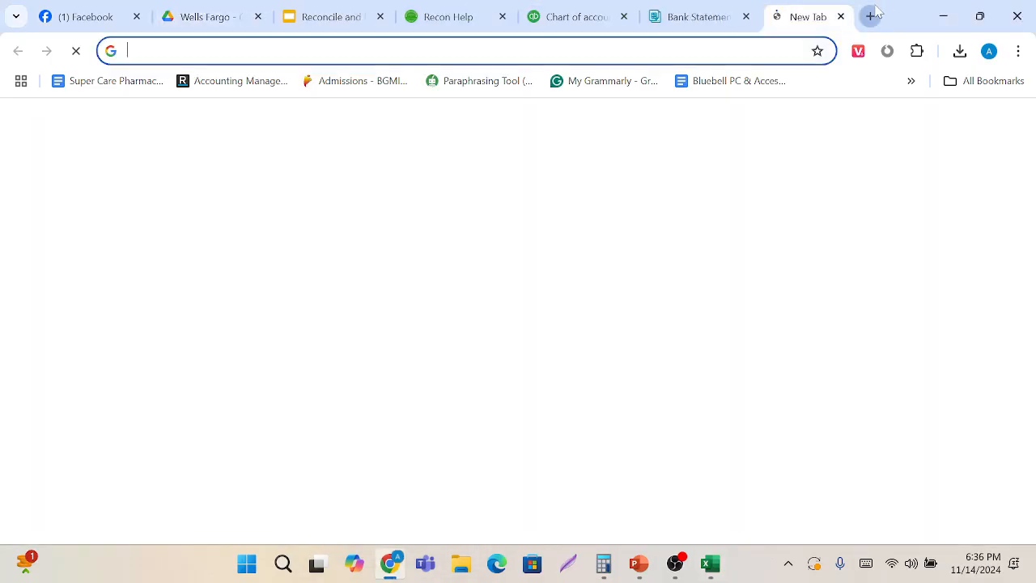
{"action": "left_click", "coordinate": [465, 51]}
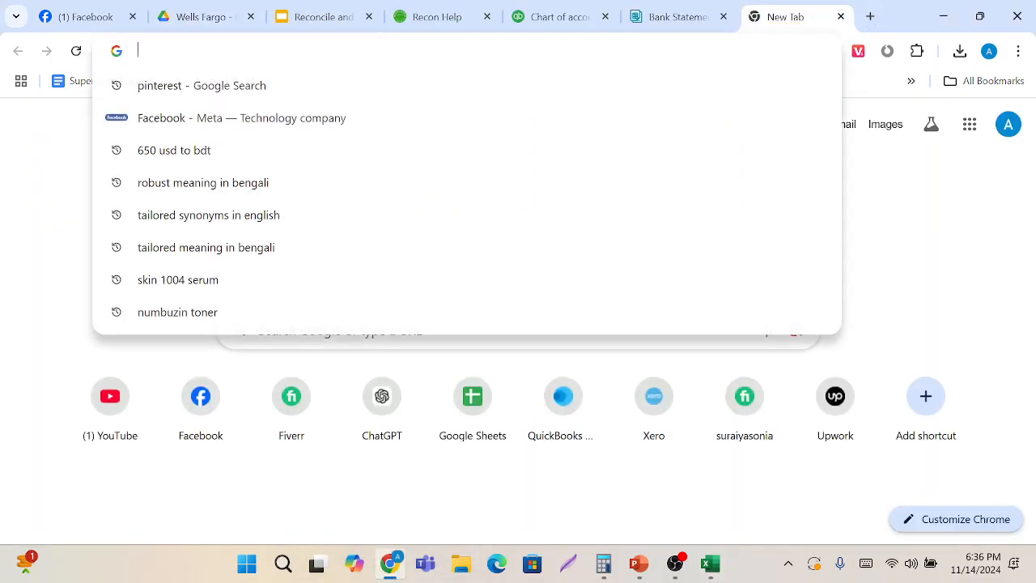
{"action": "type", "text": "b"}
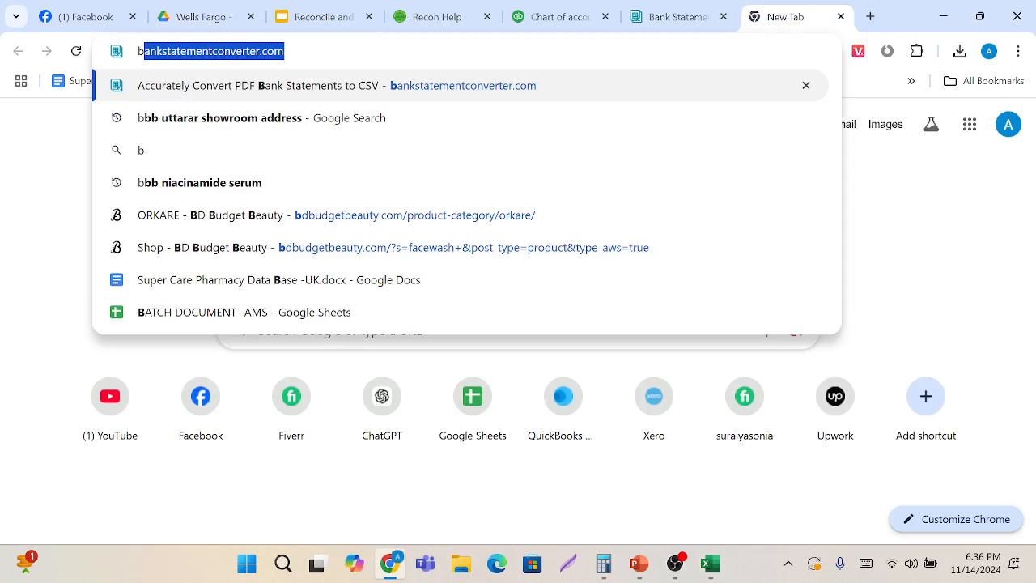
{"action": "key", "text": "BackSpace"}
{"action": "key", "text": "BackSpace"}
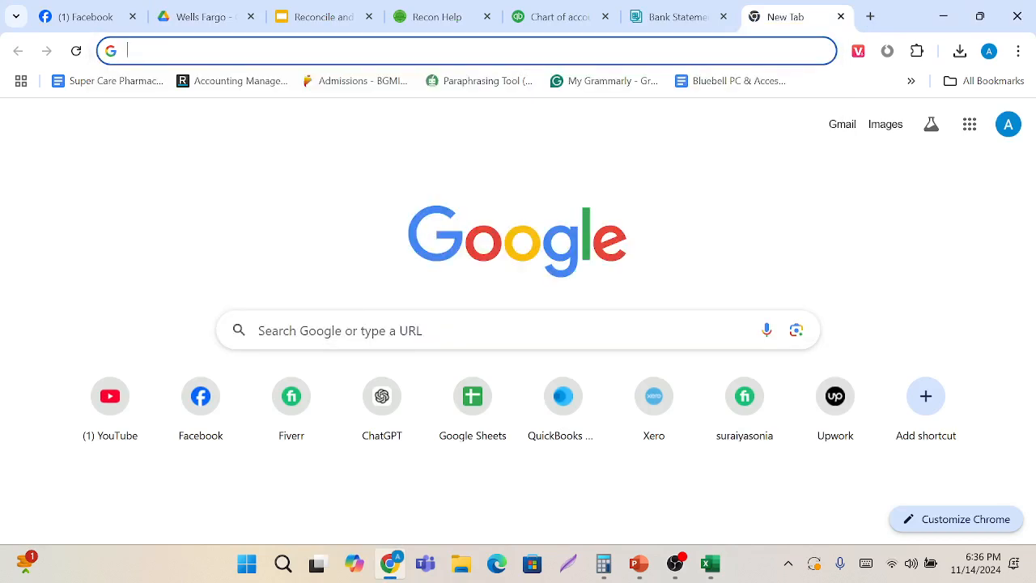
{"action": "type", "text": "Sta"}
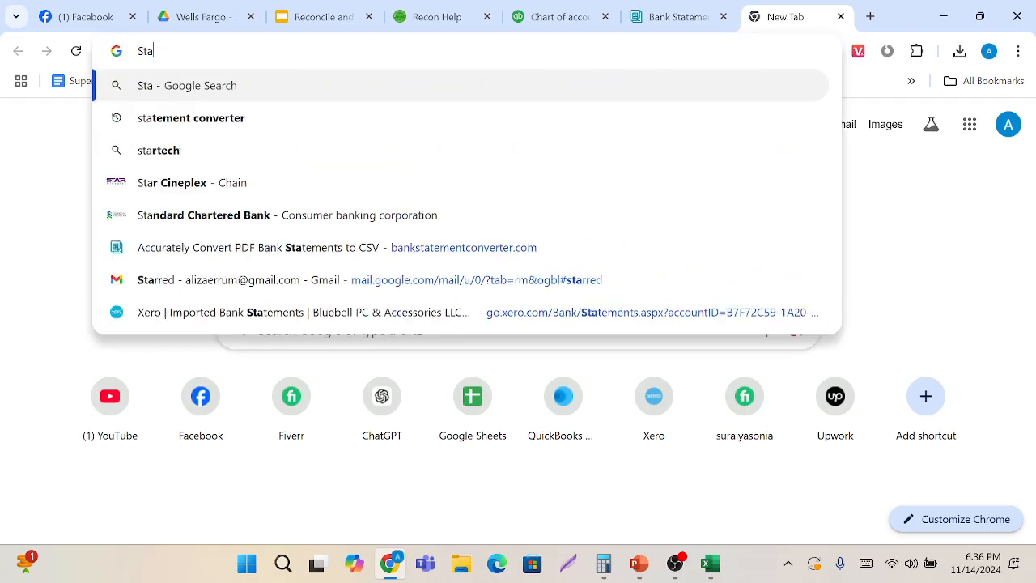
{"action": "left_click", "coordinate": [372, 122]}
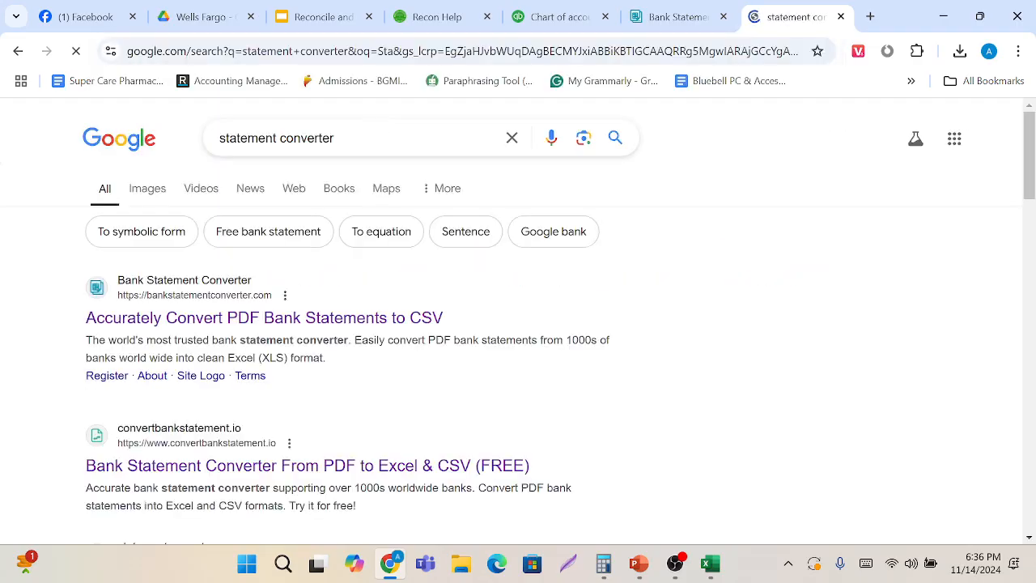
Open the Nanonets bank statement converter from the results and upload the Super Care Pharma Bank Statement June 2021 PDF from Downloads.
{"action": "scroll", "coordinate": [295, 390], "scroll_direction": "down", "scroll_amount": 3}
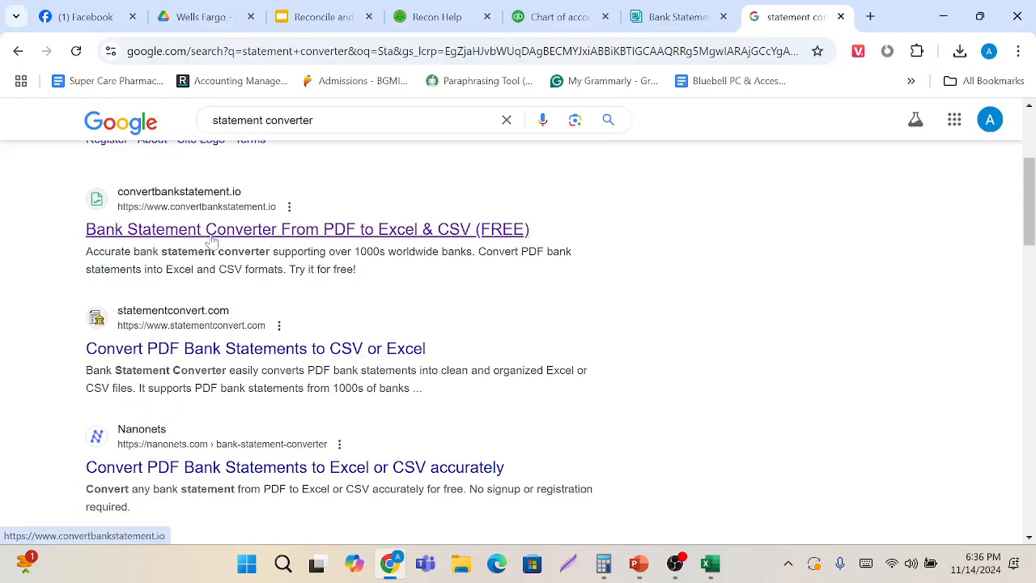
{"action": "scroll", "coordinate": [240, 359], "scroll_direction": "down", "scroll_amount": 2}
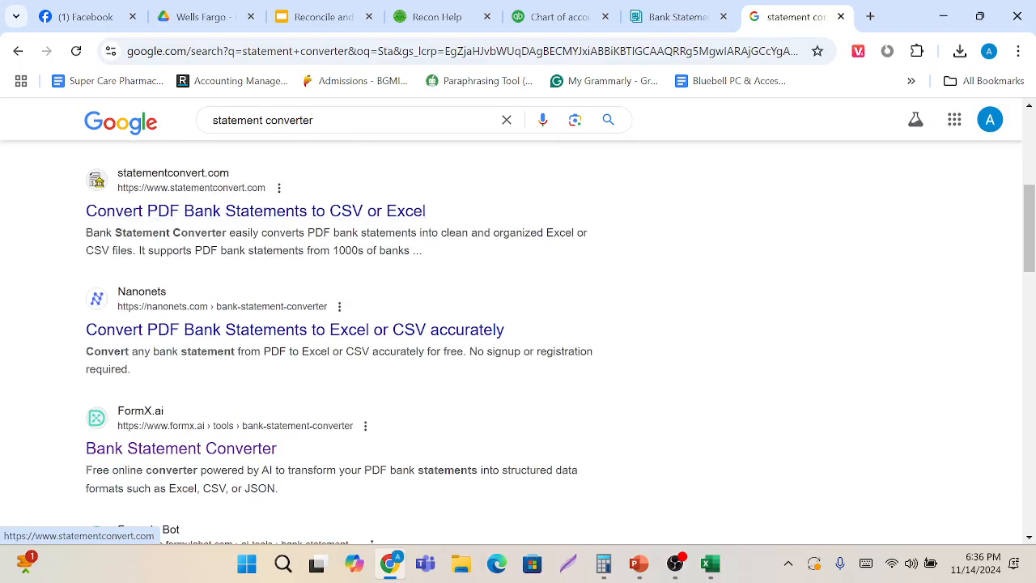
{"action": "left_click", "coordinate": [187, 330]}
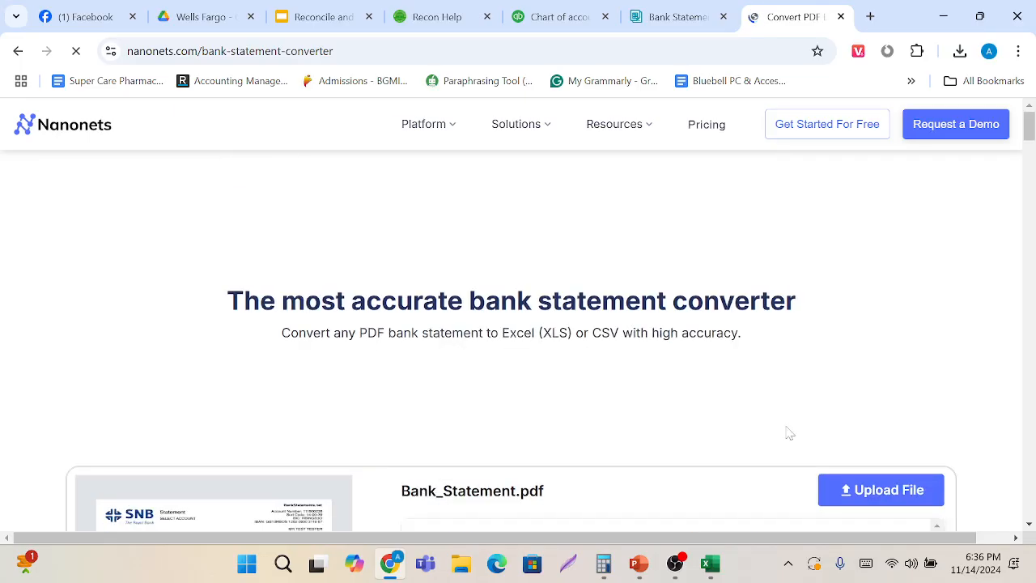
{"action": "left_click", "coordinate": [882, 495]}
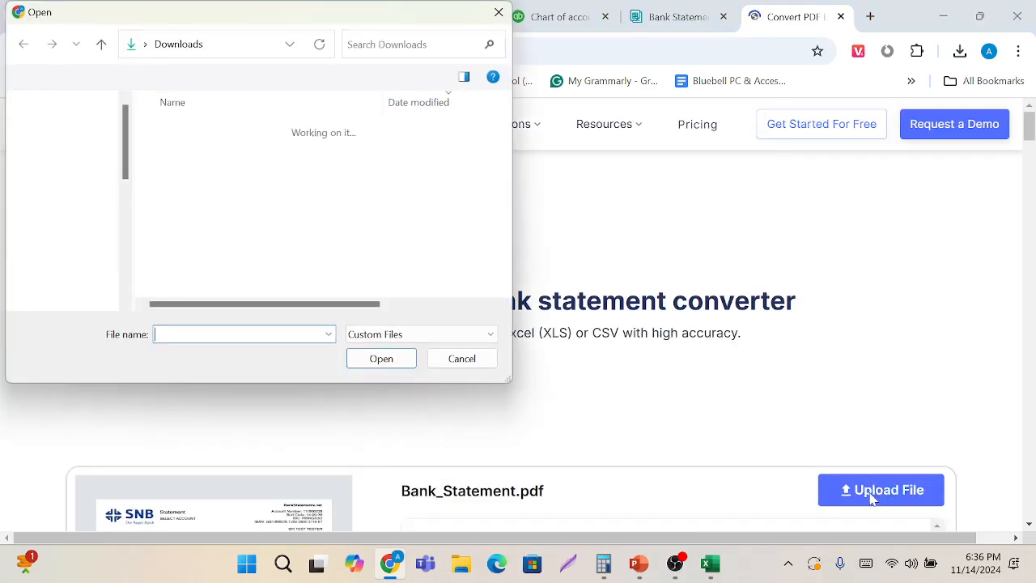
{"action": "left_click", "coordinate": [270, 152]}
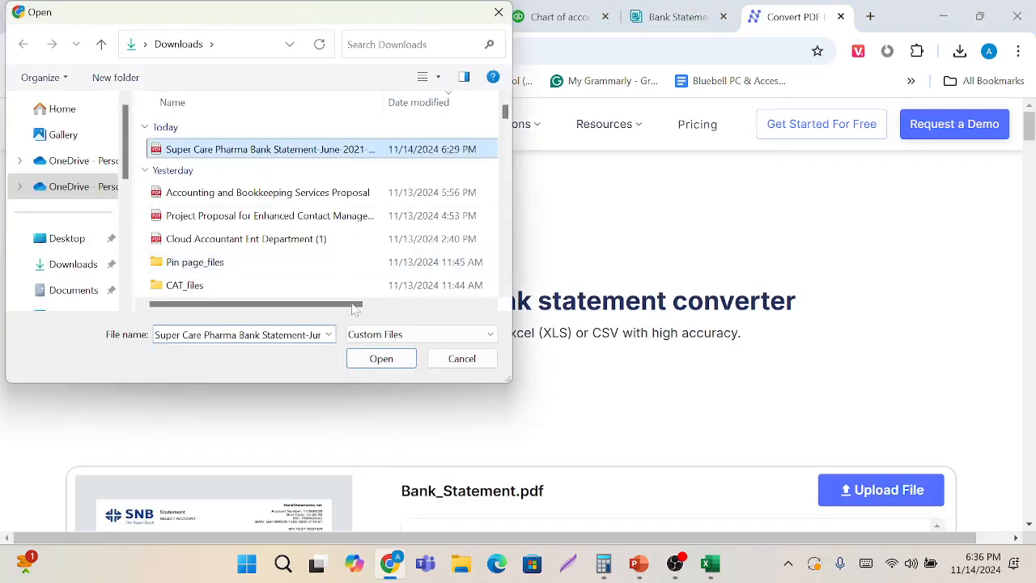
{"action": "left_click", "coordinate": [360, 365]}
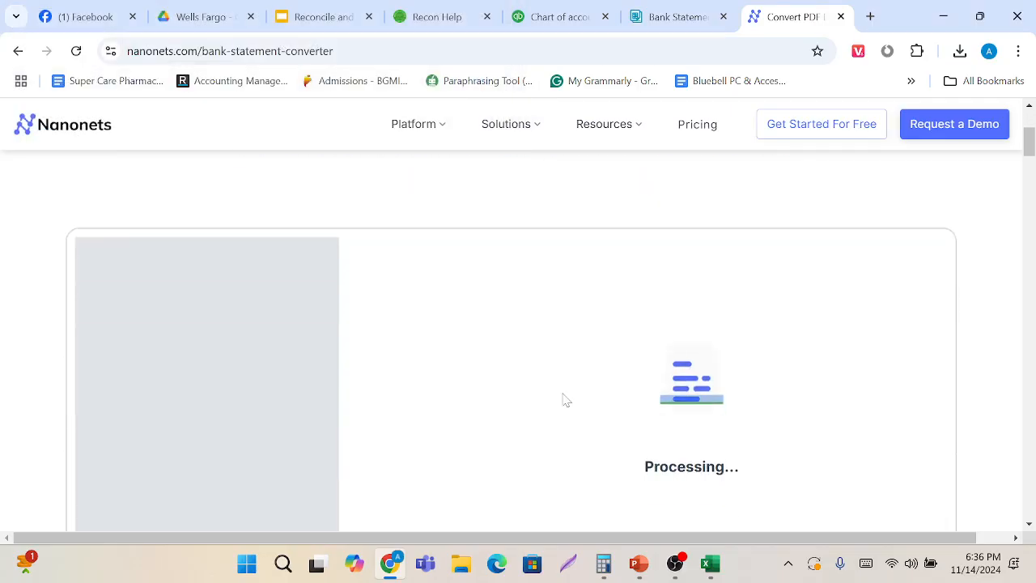
{"action": "scroll", "coordinate": [565, 400], "scroll_direction": "down", "scroll_amount": 1}
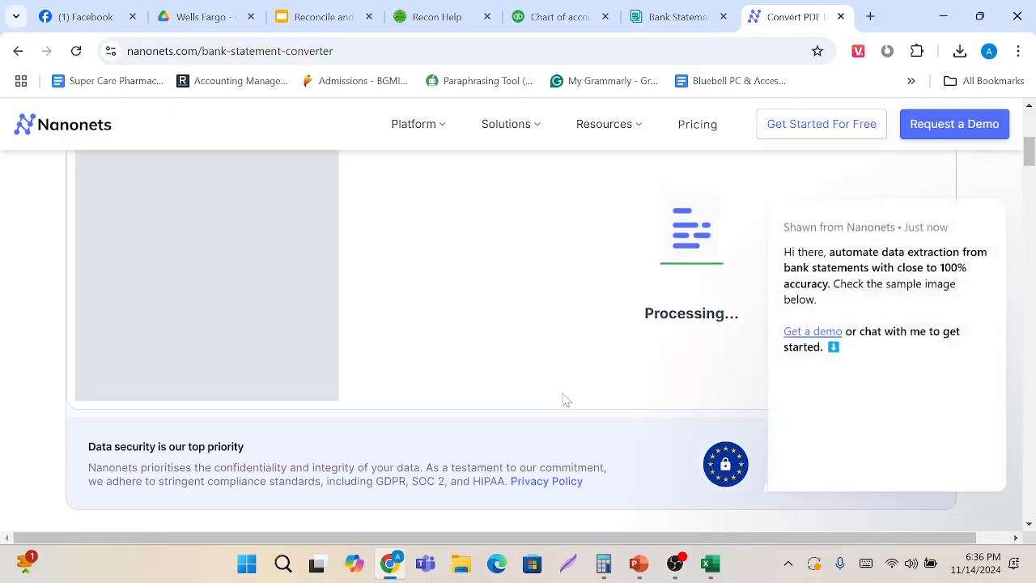
{"action": "scroll", "coordinate": [565, 400], "scroll_direction": "up", "scroll_amount": 3}
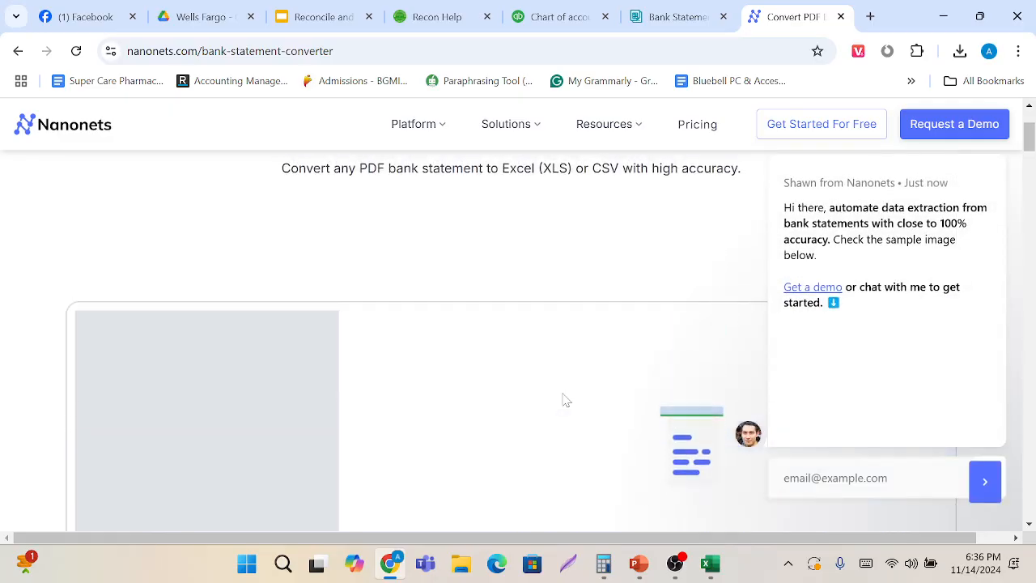
{"action": "scroll", "coordinate": [566, 399], "scroll_direction": "up", "scroll_amount": 1}
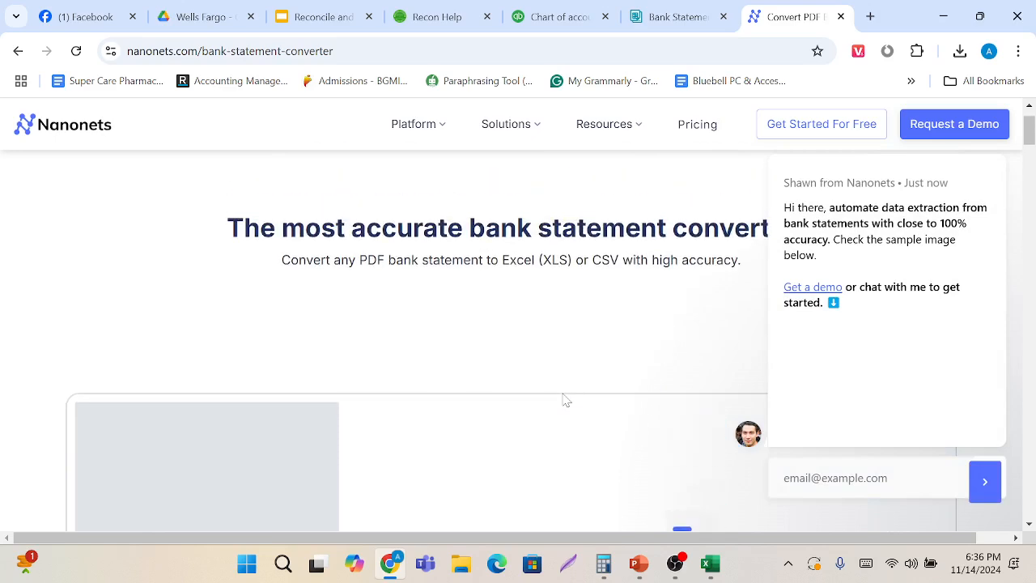
{"action": "scroll", "coordinate": [566, 400], "scroll_direction": "down", "scroll_amount": 6}
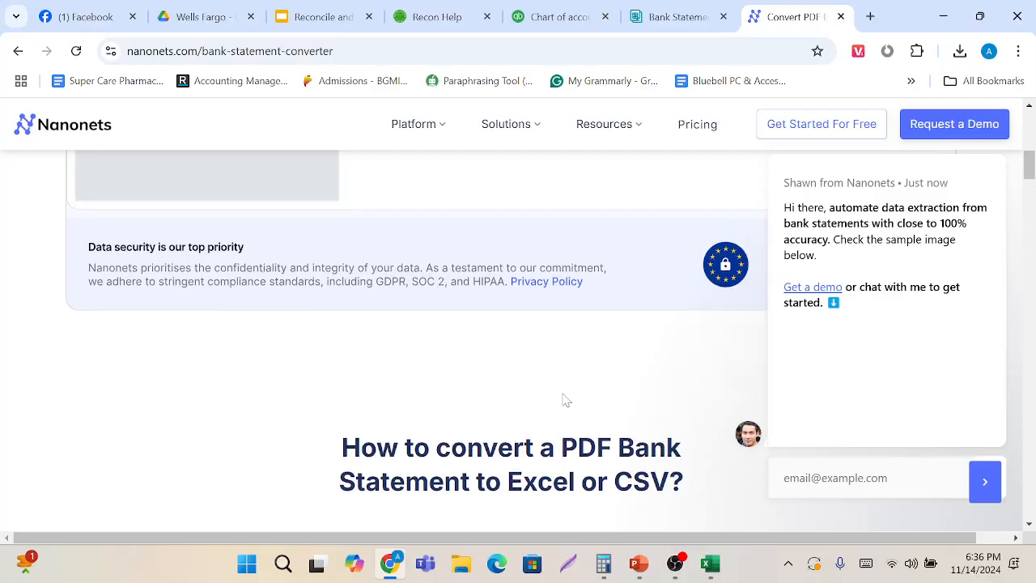
{"action": "scroll", "coordinate": [566, 400], "scroll_direction": "up", "scroll_amount": 7}
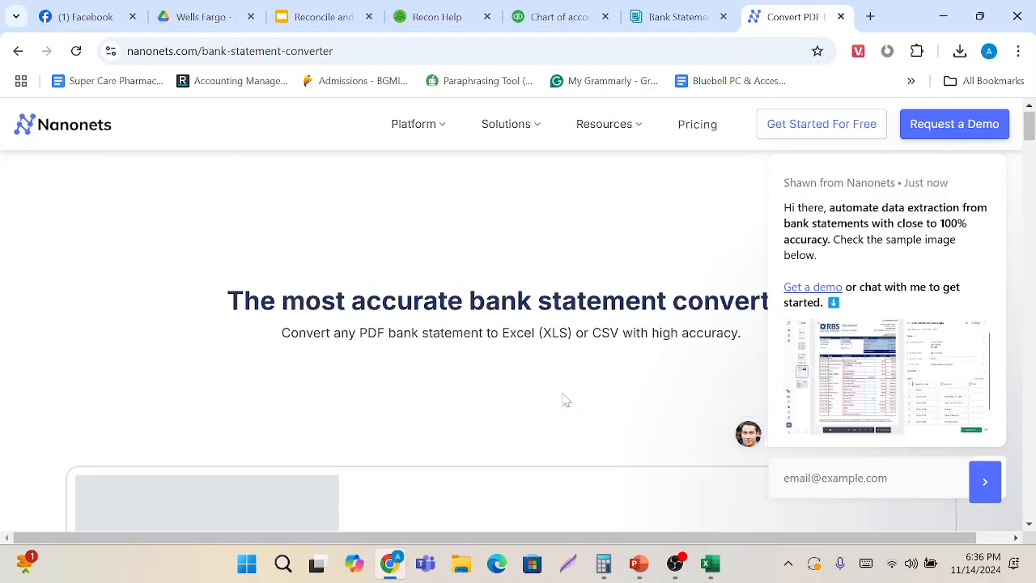
{"action": "scroll", "coordinate": [583, 323], "scroll_direction": "down", "scroll_amount": 2}
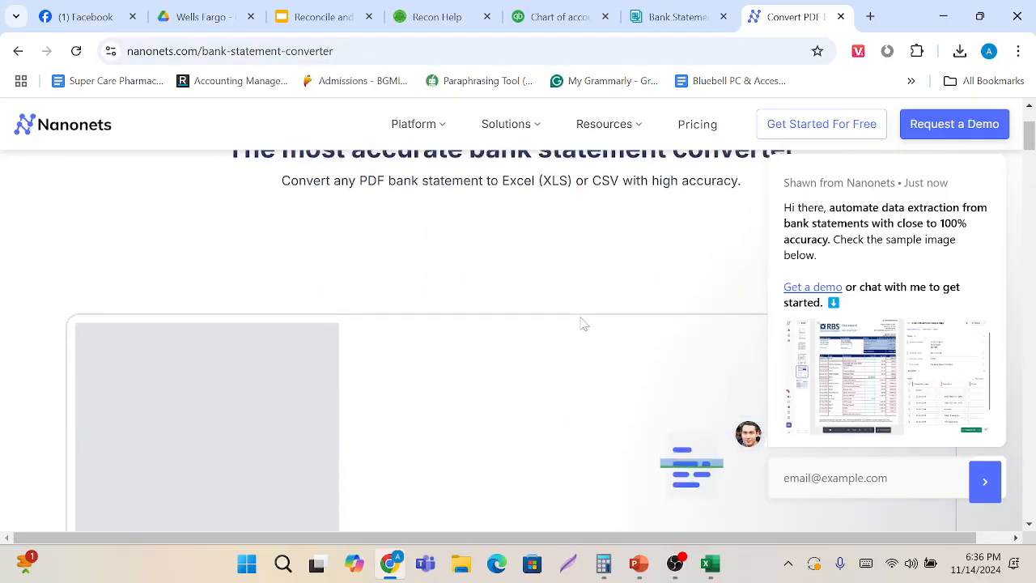
{"action": "scroll", "coordinate": [582, 323], "scroll_direction": "up", "scroll_amount": 2}
Dismiss the Nanonets chat pop-up and open the downloaded data (4).csv in Excel.
{"action": "mouse_move", "coordinate": [959, 185]}
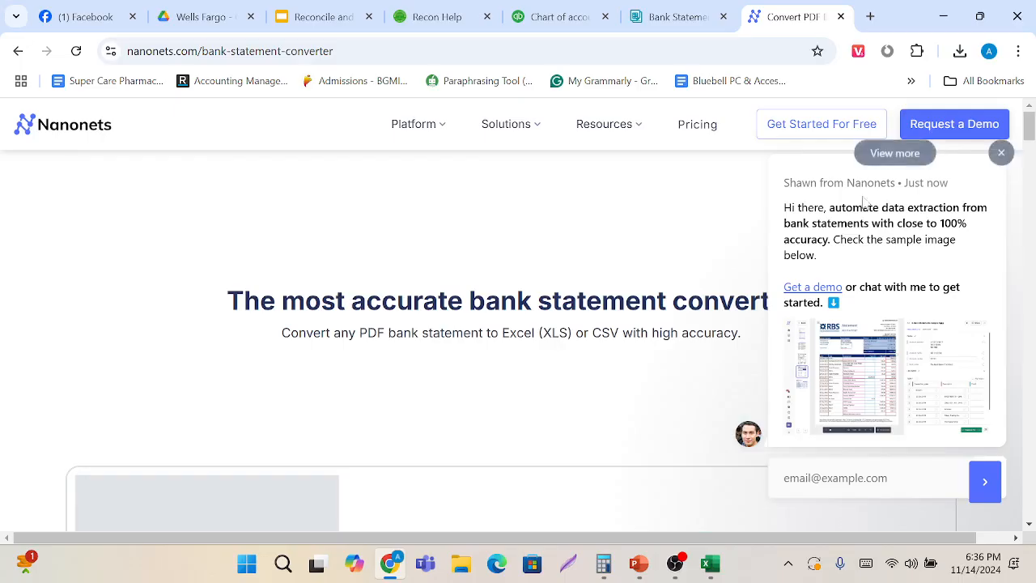
{"action": "left_click", "coordinate": [1002, 156]}
{"action": "scroll", "coordinate": [651, 368], "scroll_direction": "down", "scroll_amount": 4}
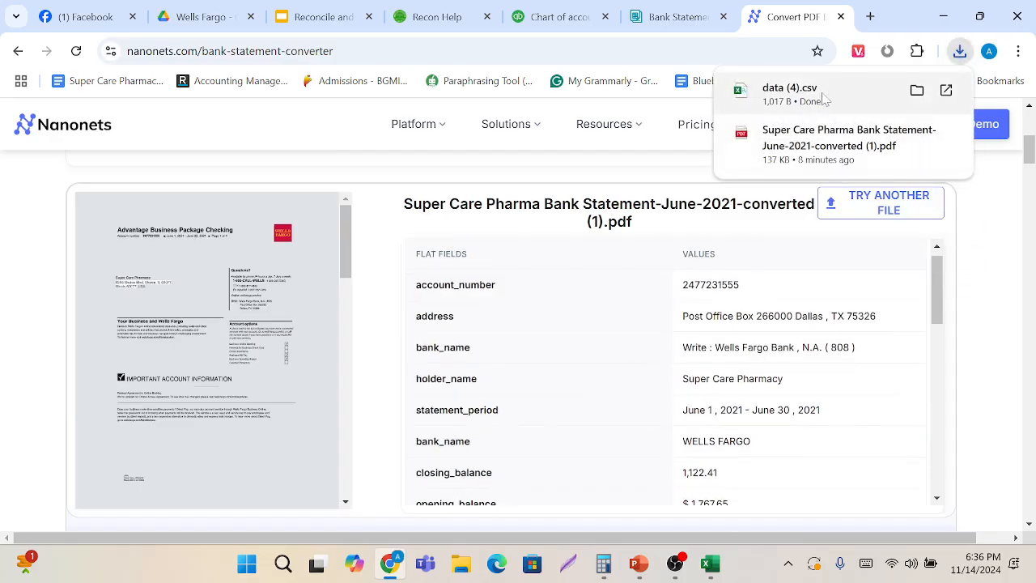
{"action": "left_click", "coordinate": [823, 95]}
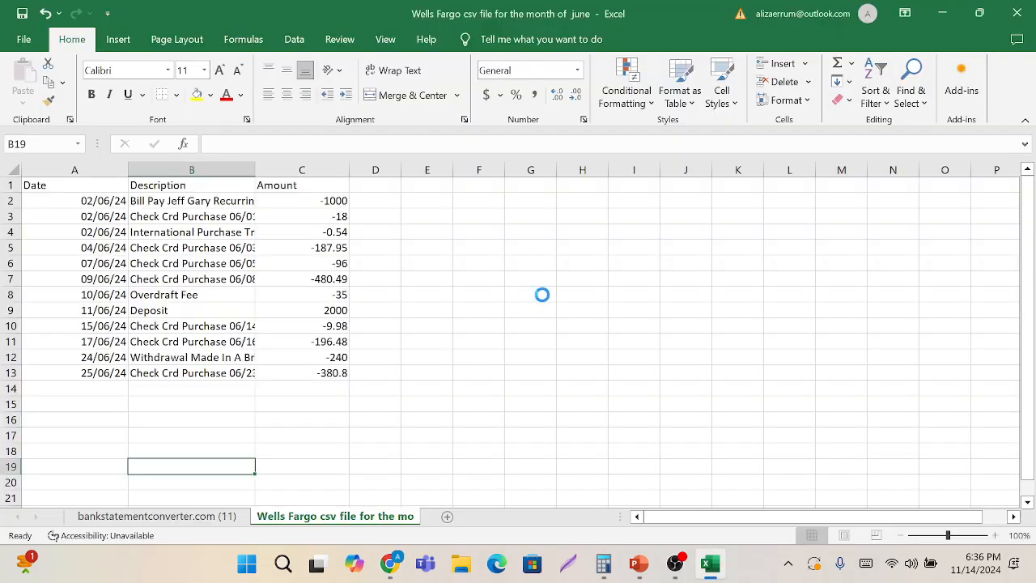
Fit columns A and B of data (4).csv to their contents to read the extracted fields and values.
{"action": "scroll", "coordinate": [340, 386], "scroll_direction": "down", "scroll_amount": 4}
{"action": "scroll", "coordinate": [340, 386], "scroll_direction": "down", "scroll_amount": 4}
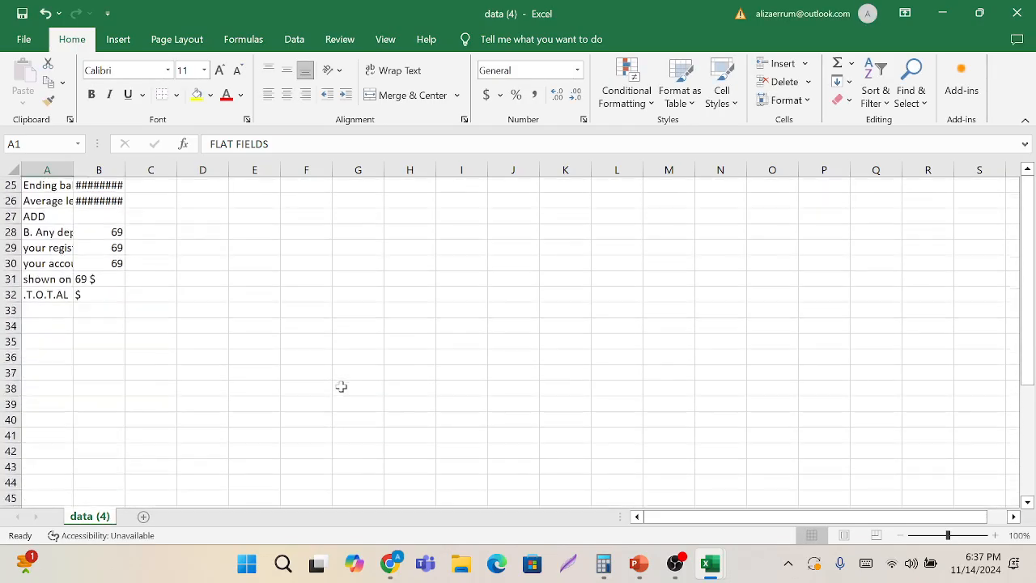
{"action": "scroll", "coordinate": [340, 386], "scroll_direction": "up", "scroll_amount": 8}
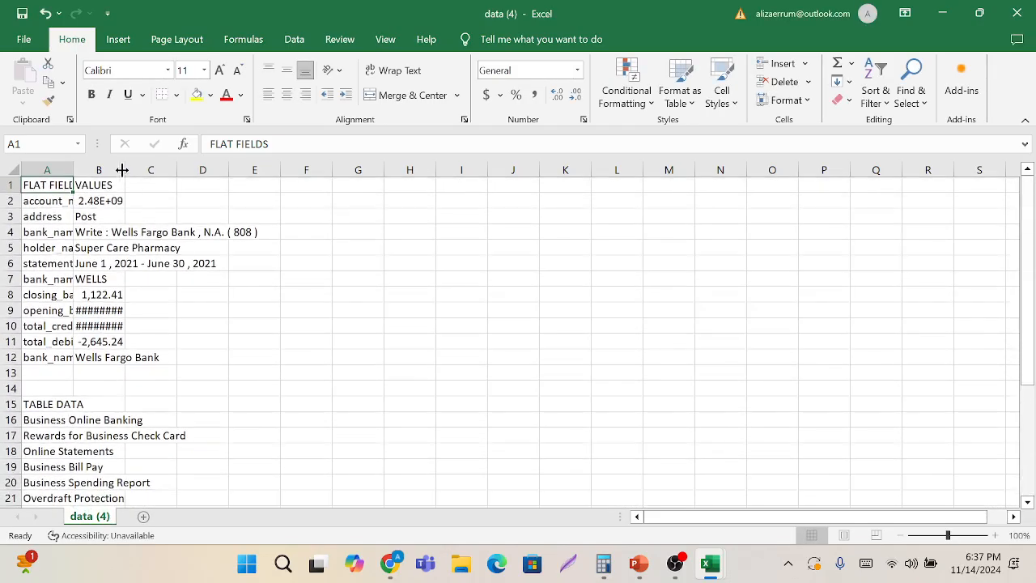
{"action": "double_click", "coordinate": [125, 169]}
{"action": "left_click", "coordinate": [69, 168]}
{"action": "double_click", "coordinate": [69, 167]}
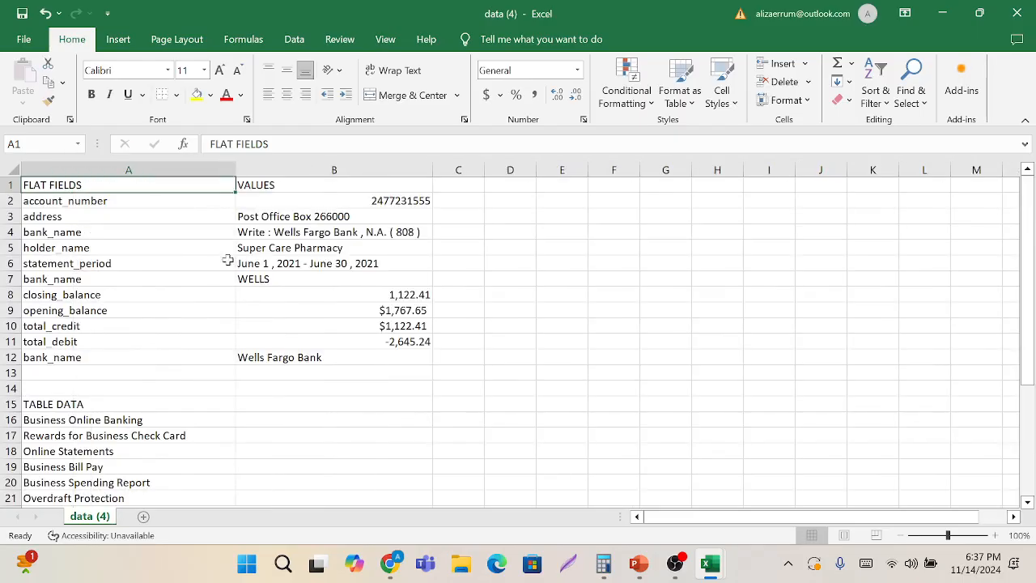
Check the rest of data (4).csv for the statement's transaction rows, and close the file.
{"action": "scroll", "coordinate": [117, 385], "scroll_direction": "down", "scroll_amount": 8}
{"action": "scroll", "coordinate": [117, 384], "scroll_direction": "down", "scroll_amount": 19}
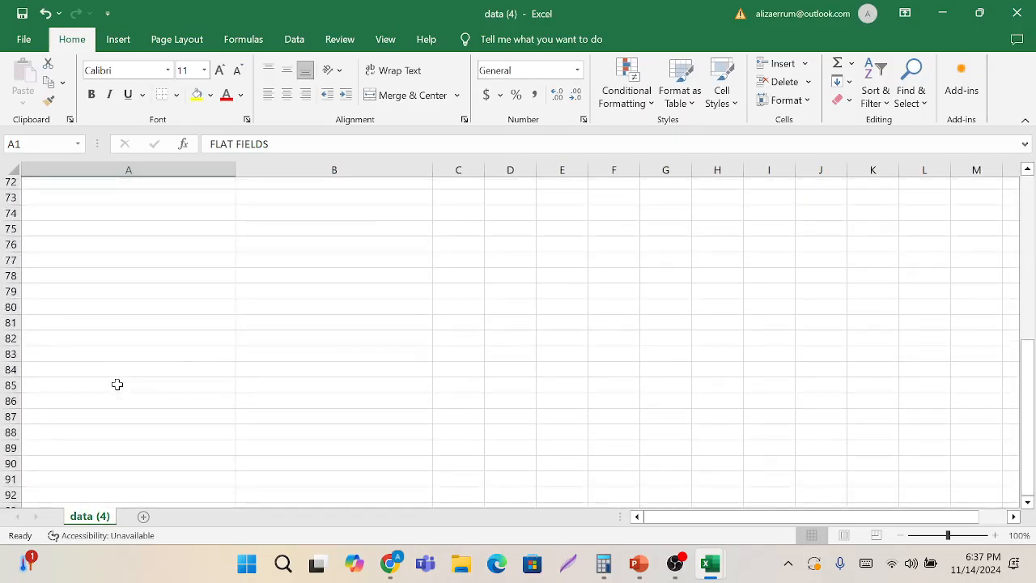
{"action": "scroll", "coordinate": [117, 384], "scroll_direction": "up", "scroll_amount": 20}
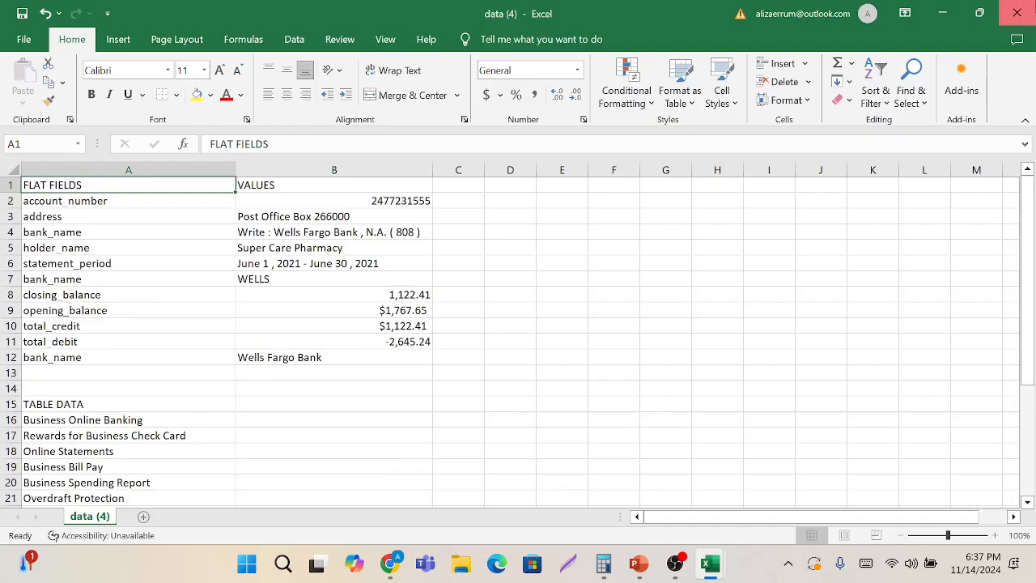
{"action": "left_click", "coordinate": [1016, 13]}
{"action": "left_click", "coordinate": [542, 301]}
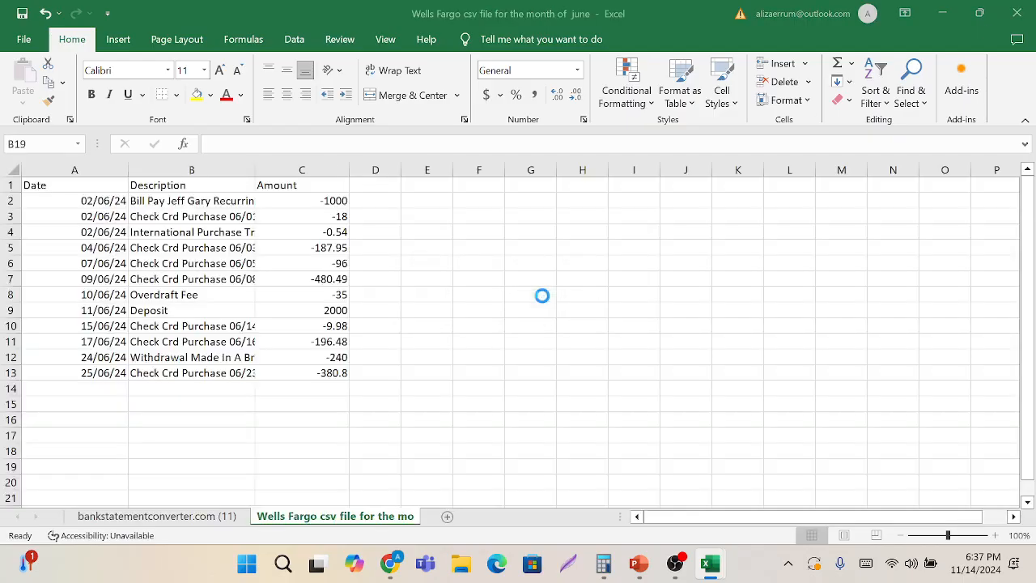
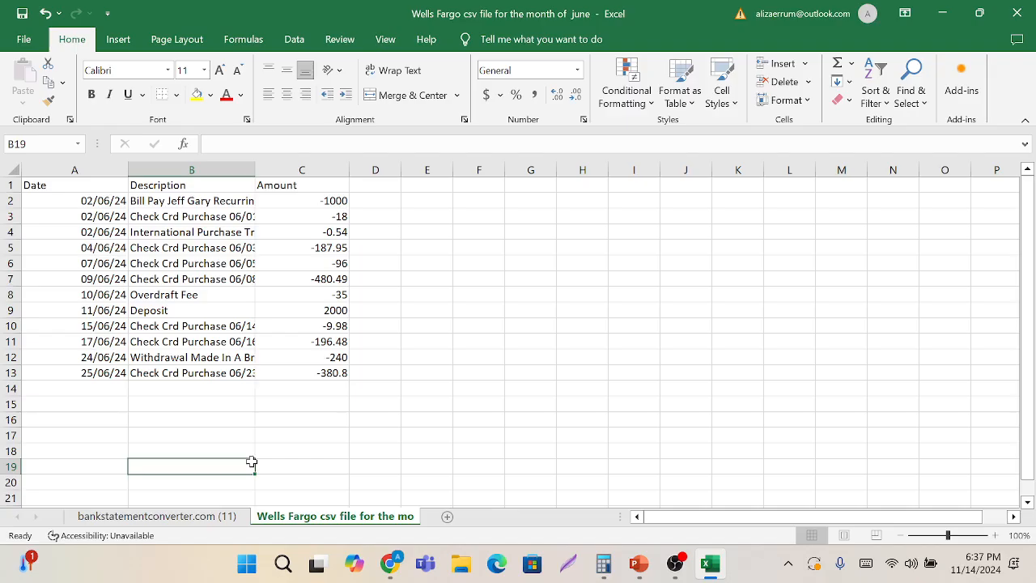
Switch to Chrome and open the Bank Statements converter on the Recon Help site.
{"action": "key", "text": "alt+Tab"}
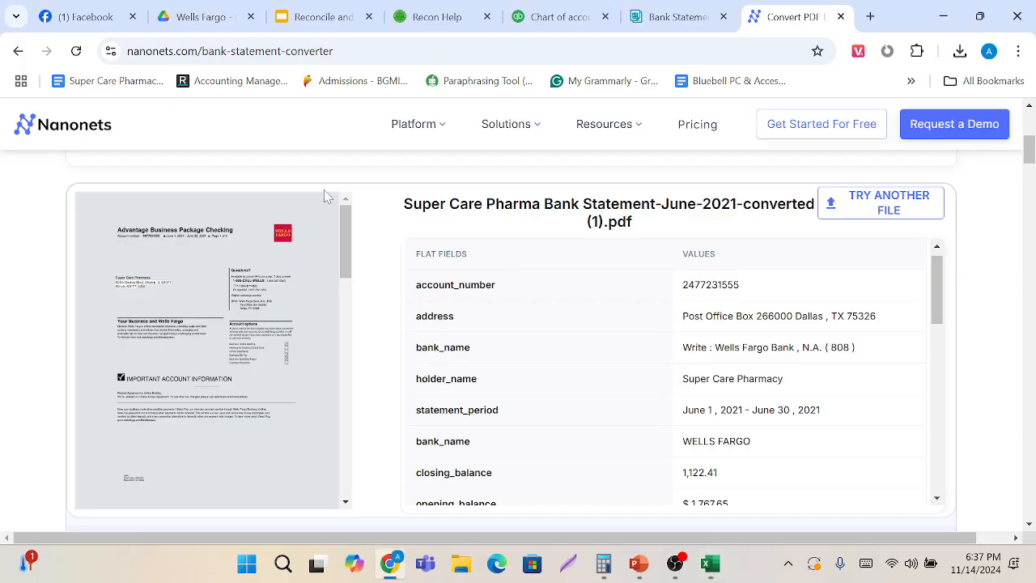
{"action": "left_click", "coordinate": [445, 15]}
{"action": "scroll", "coordinate": [381, 363], "scroll_direction": "down", "scroll_amount": 3}
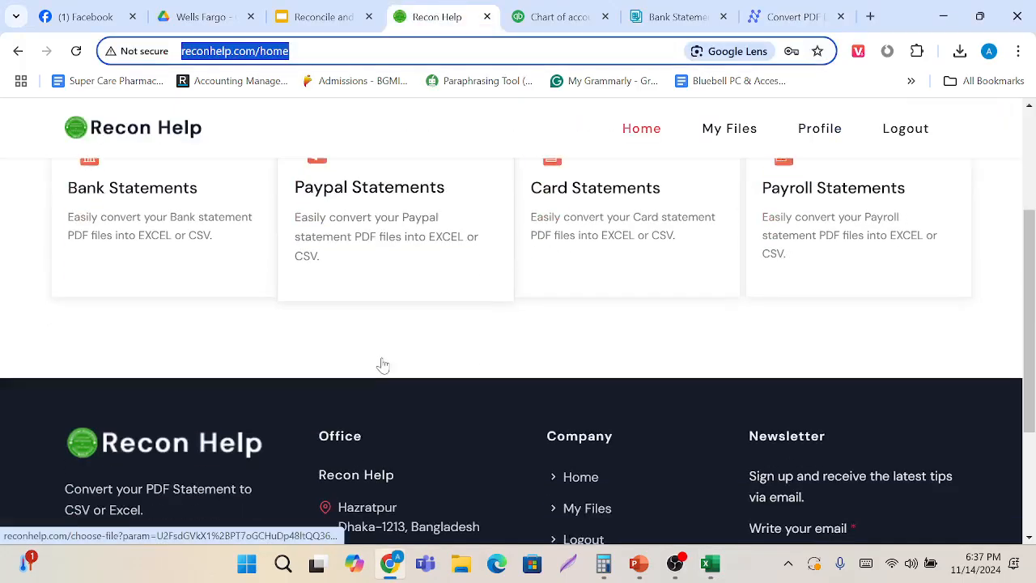
{"action": "scroll", "coordinate": [381, 363], "scroll_direction": "up", "scroll_amount": 3}
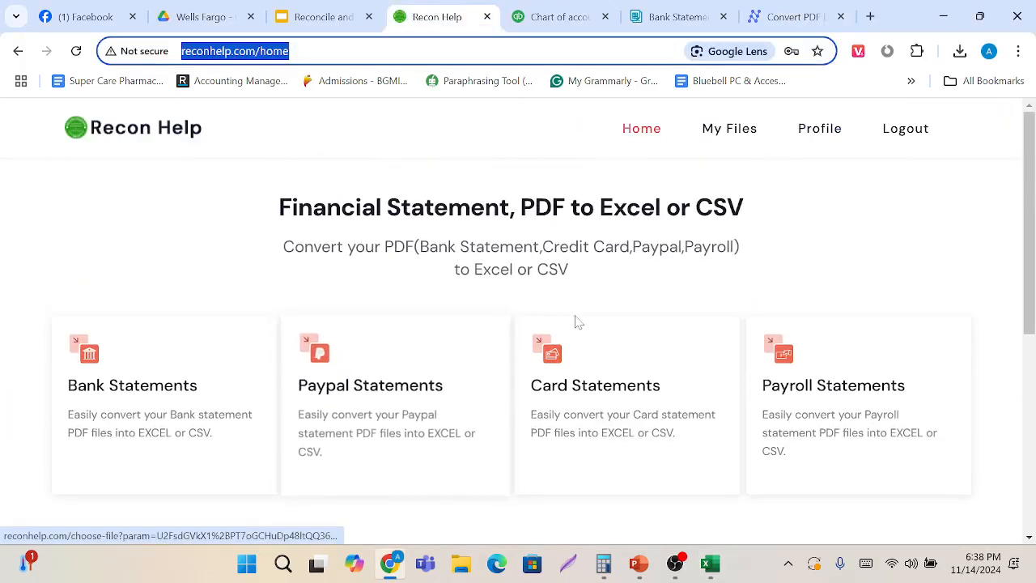
{"action": "left_click", "coordinate": [145, 403]}
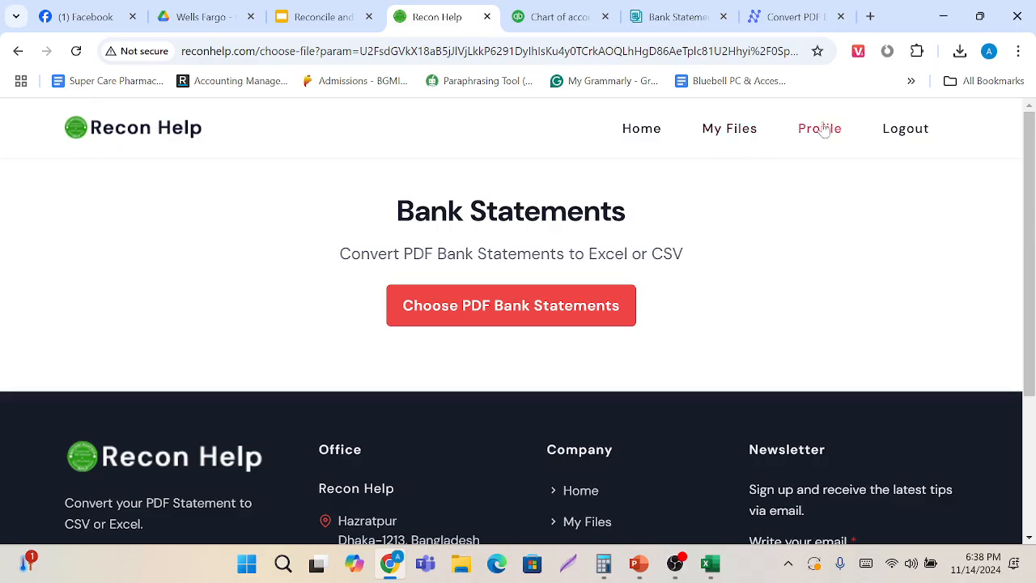
Compare the bankstatementconverter.com transaction table with Recon Help's upload page, opening its PDF file picker and cancelling it.
{"action": "left_click", "coordinate": [662, 8]}
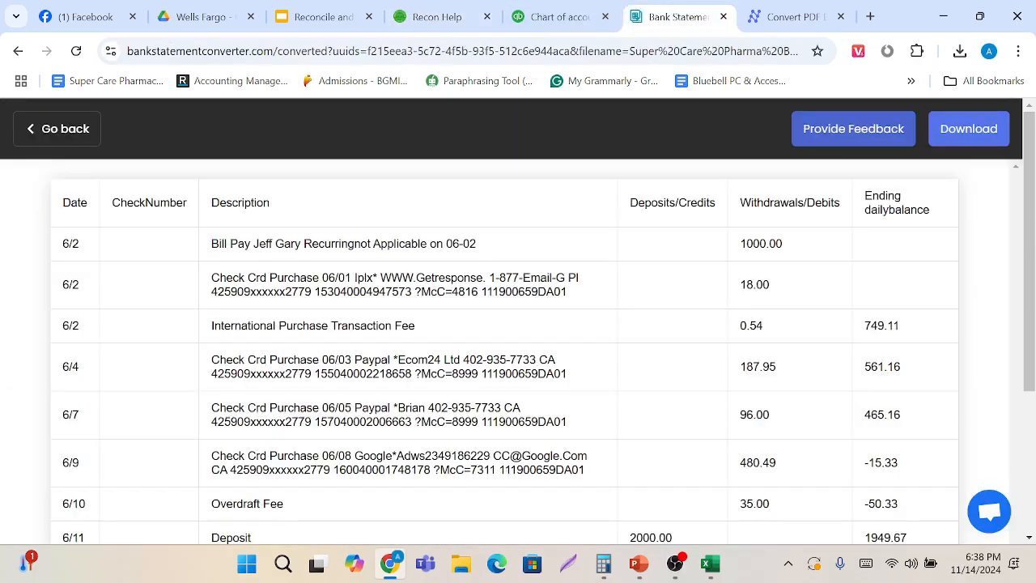
{"action": "left_click", "coordinate": [448, 10]}
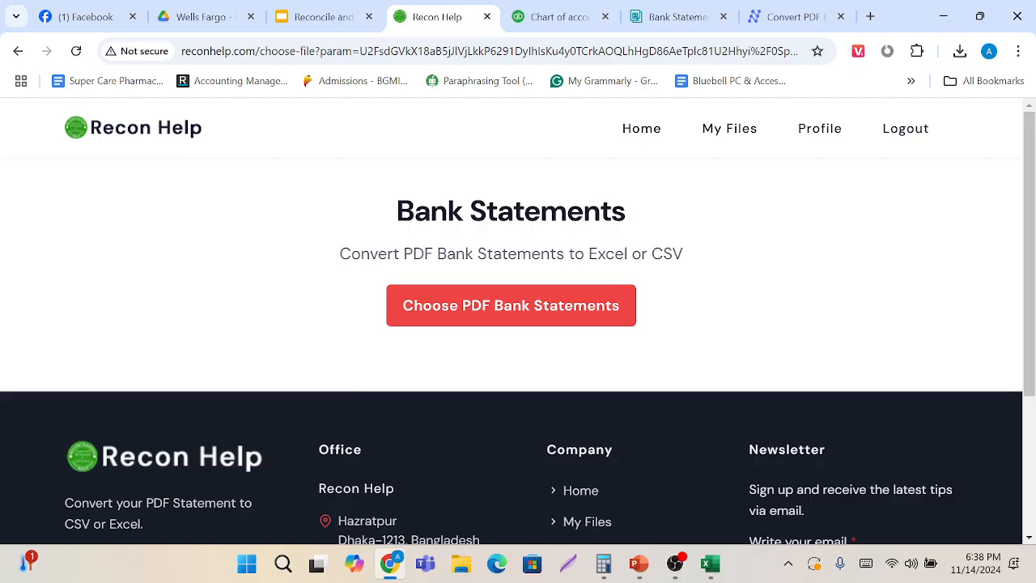
{"action": "scroll", "coordinate": [434, 256], "scroll_direction": "down", "scroll_amount": 1}
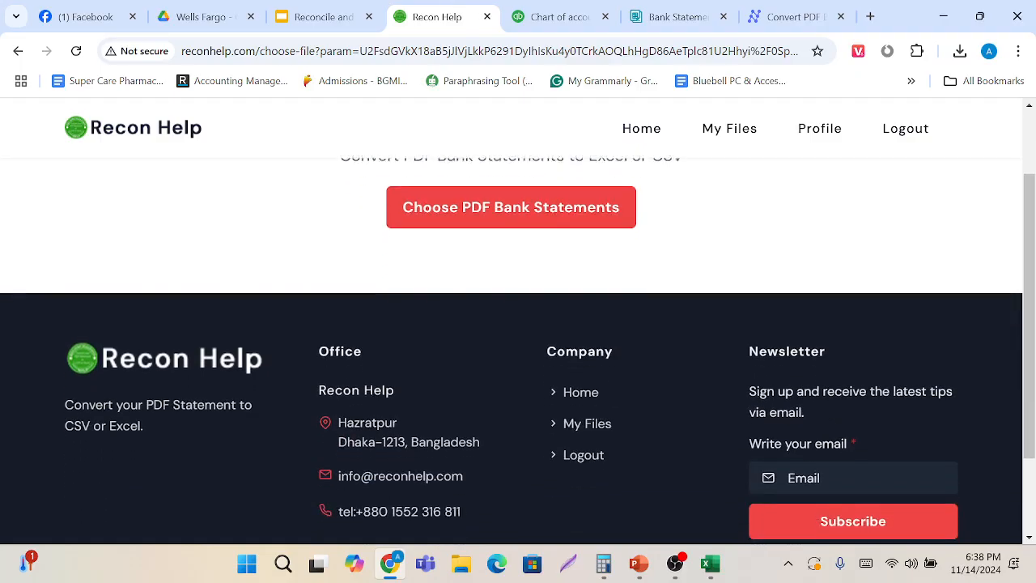
{"action": "scroll", "coordinate": [433, 256], "scroll_direction": "up", "scroll_amount": 1}
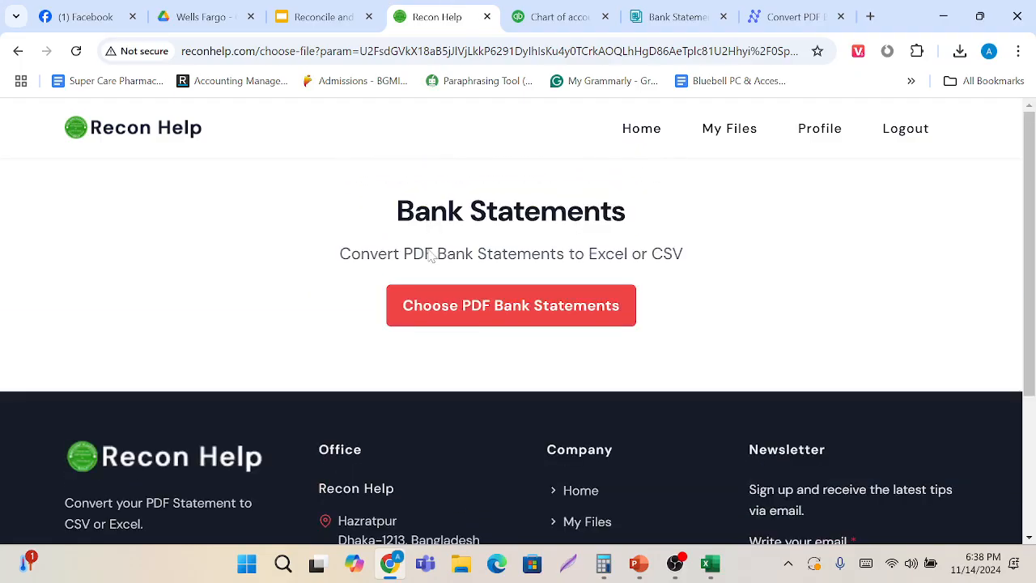
{"action": "left_click", "coordinate": [518, 310]}
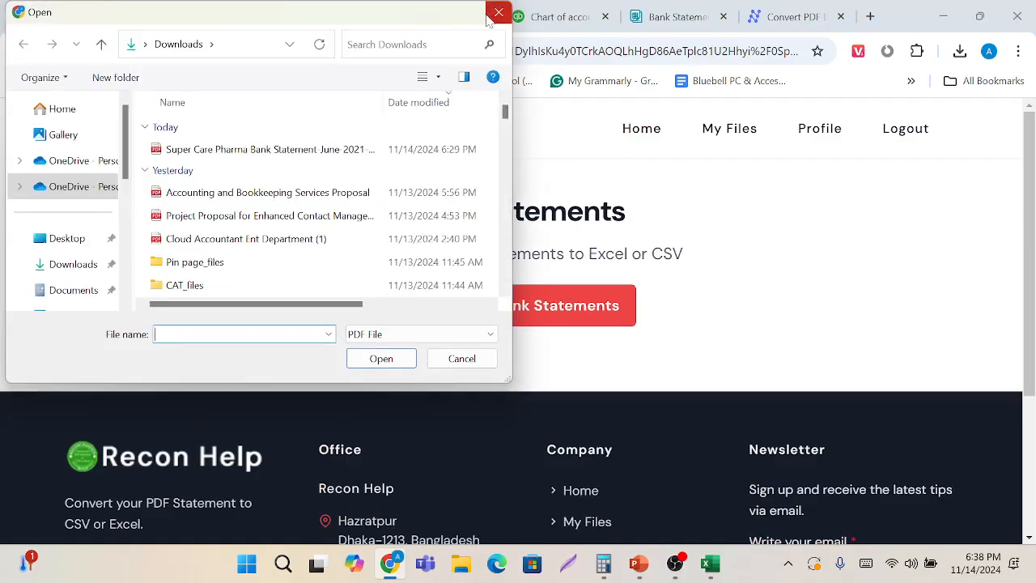
{"action": "left_click", "coordinate": [498, 12]}
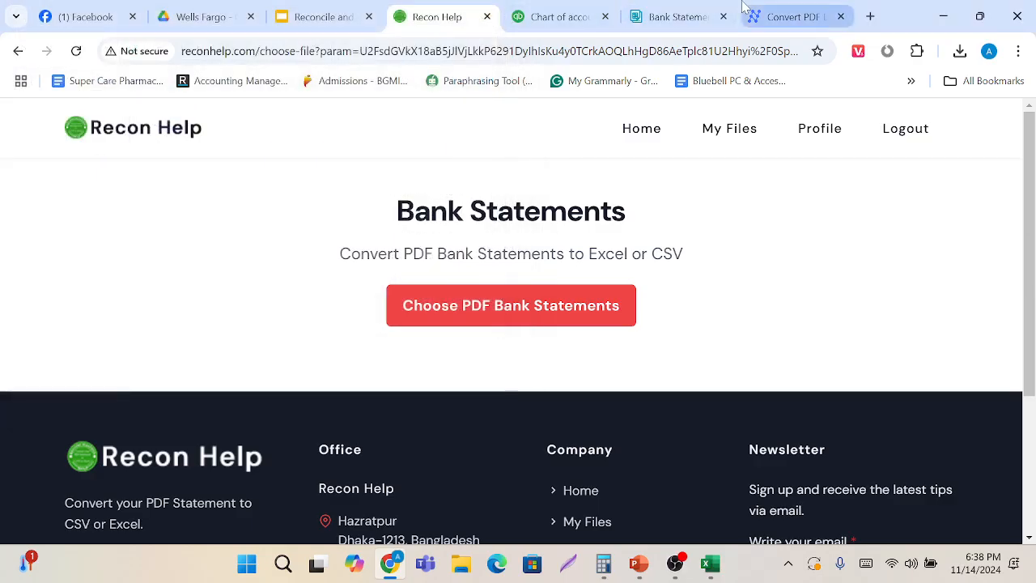
{"action": "left_click", "coordinate": [794, 16]}
{"action": "left_click", "coordinate": [688, 12]}
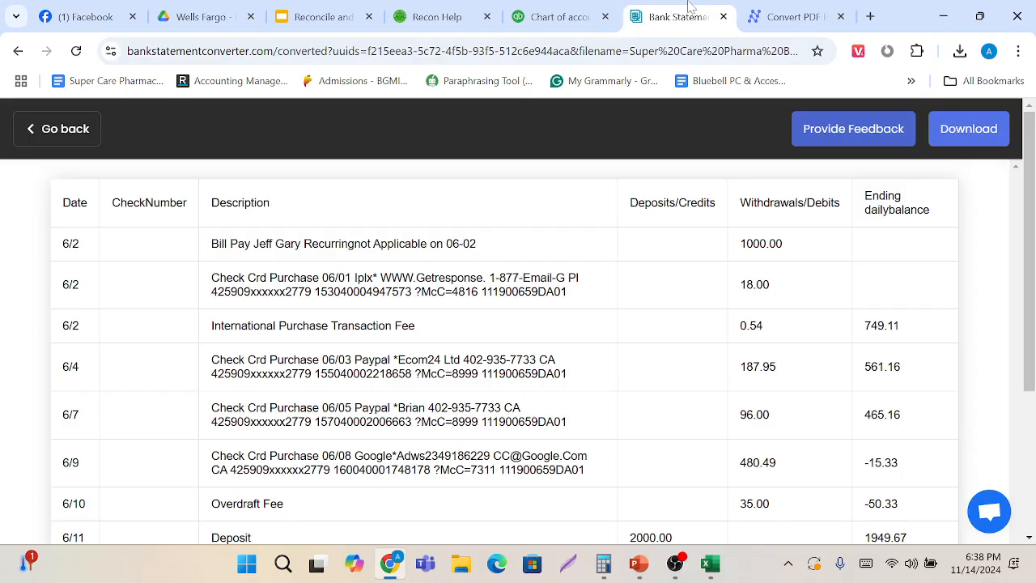
Return to the New account form for Wells Fargo 1555 in QuickBooks and open the opening balance for editing.
{"action": "left_click", "coordinate": [543, 12]}
{"action": "scroll", "coordinate": [665, 238], "scroll_direction": "up", "scroll_amount": 2}
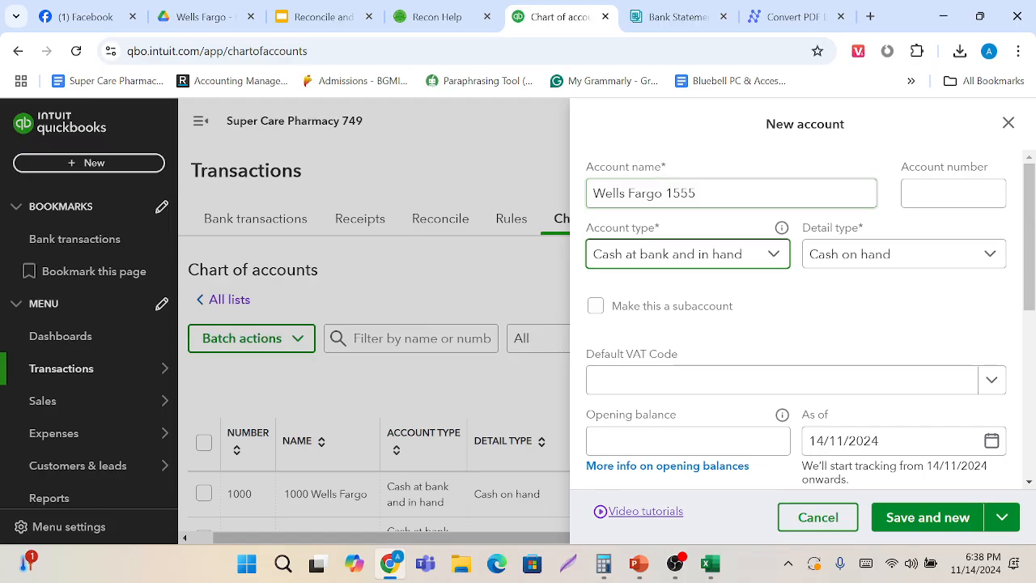
{"action": "scroll", "coordinate": [801, 335], "scroll_direction": "down", "scroll_amount": 1}
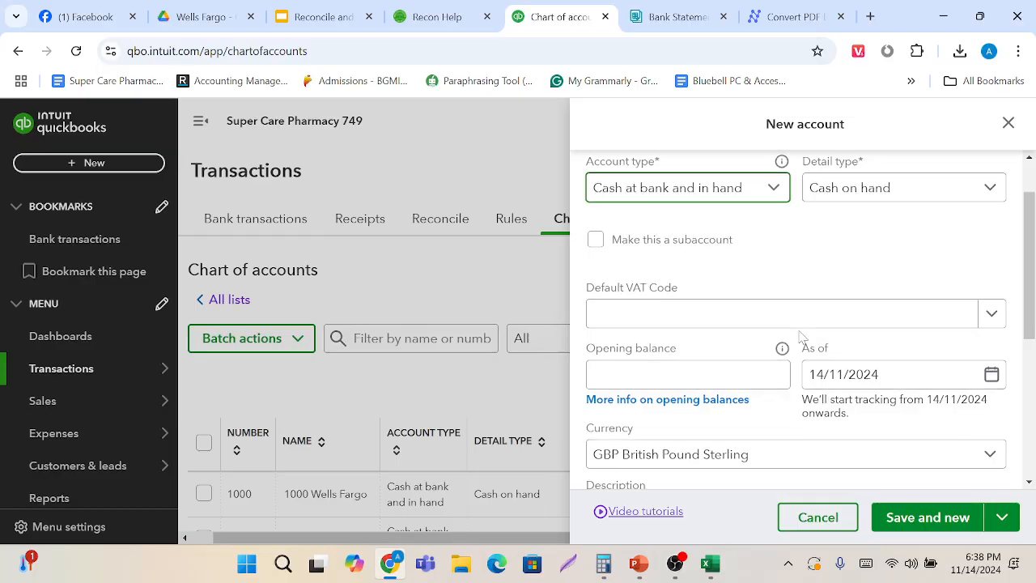
{"action": "left_click", "coordinate": [714, 382]}
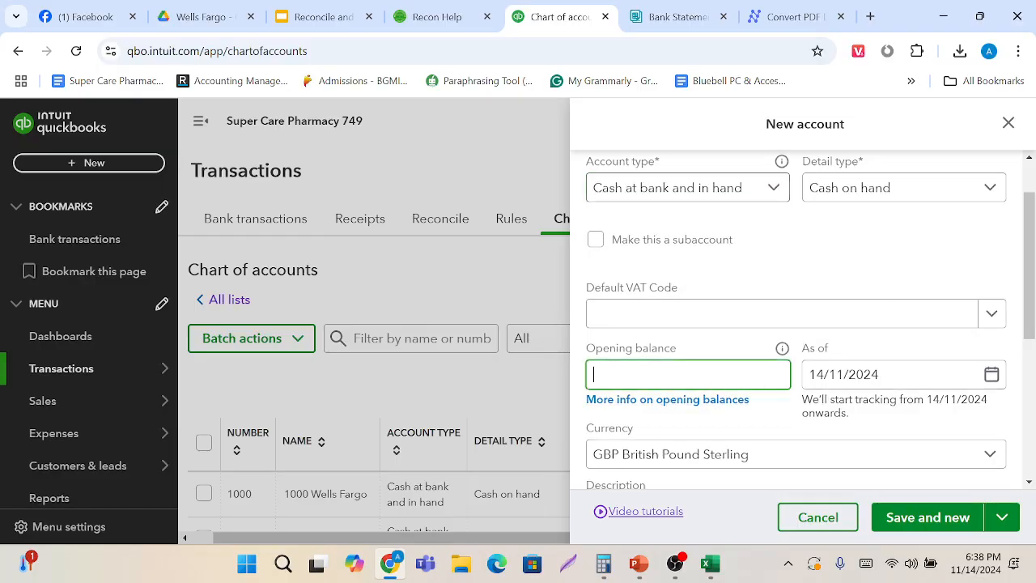
Look up the June 1 beginning balance on page 2 of the statement PDF in Drive, and return to QuickBooks' New account form.
{"action": "left_click", "coordinate": [226, 22]}
{"action": "scroll", "coordinate": [518, 323], "scroll_direction": "up", "scroll_amount": 5}
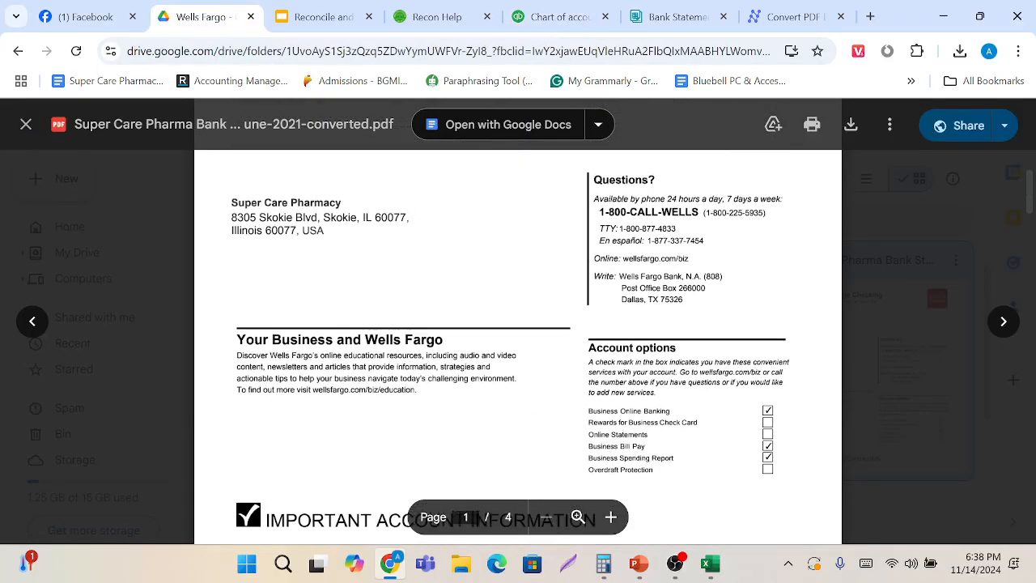
{"action": "scroll", "coordinate": [518, 324], "scroll_direction": "up", "scroll_amount": 2}
{"action": "scroll", "coordinate": [518, 340], "scroll_direction": "down", "scroll_amount": 10}
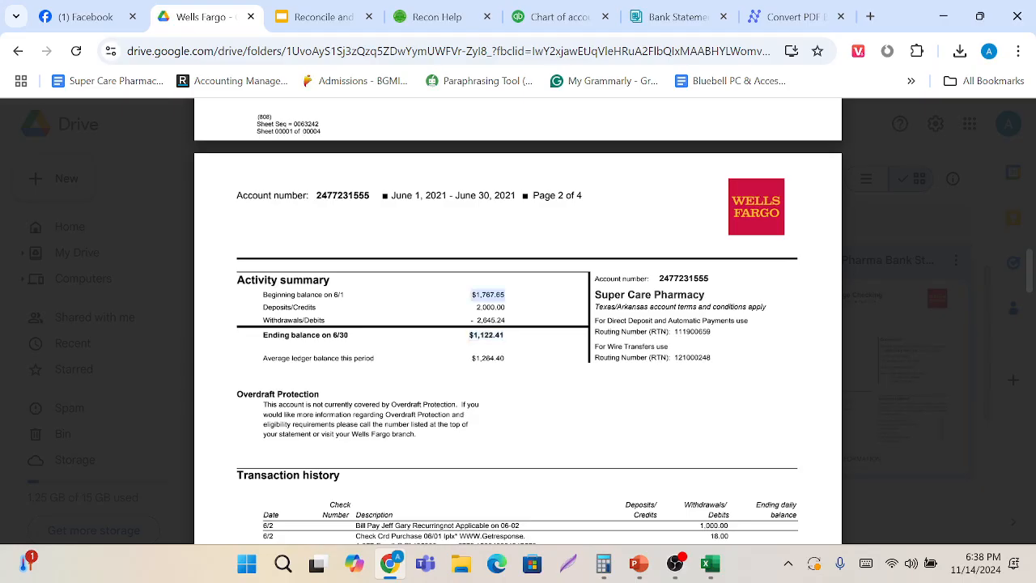
{"action": "key", "text": "alt+Tab"}
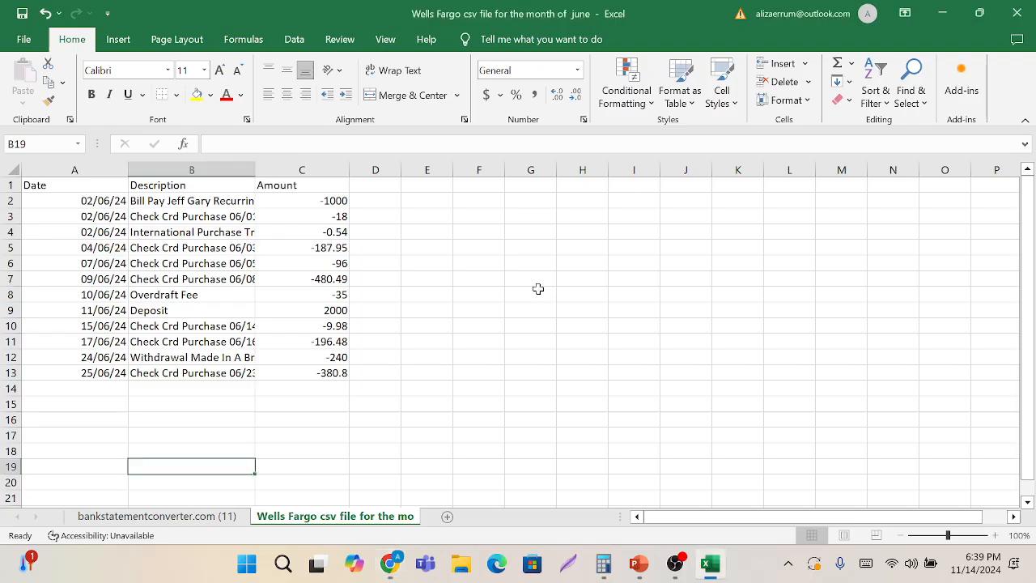
{"action": "key", "text": "alt+Tab"}
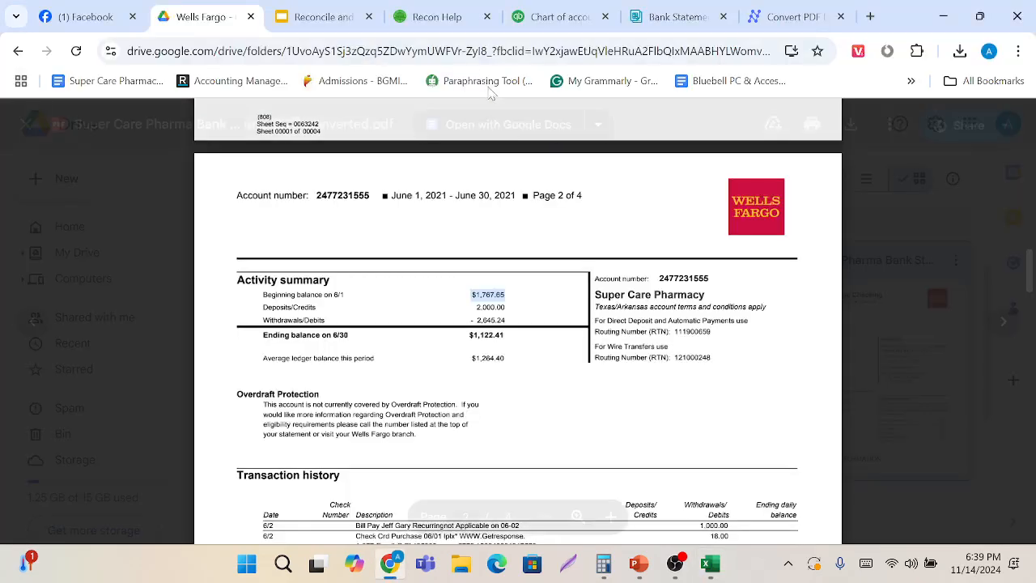
{"action": "left_click", "coordinate": [554, 16]}
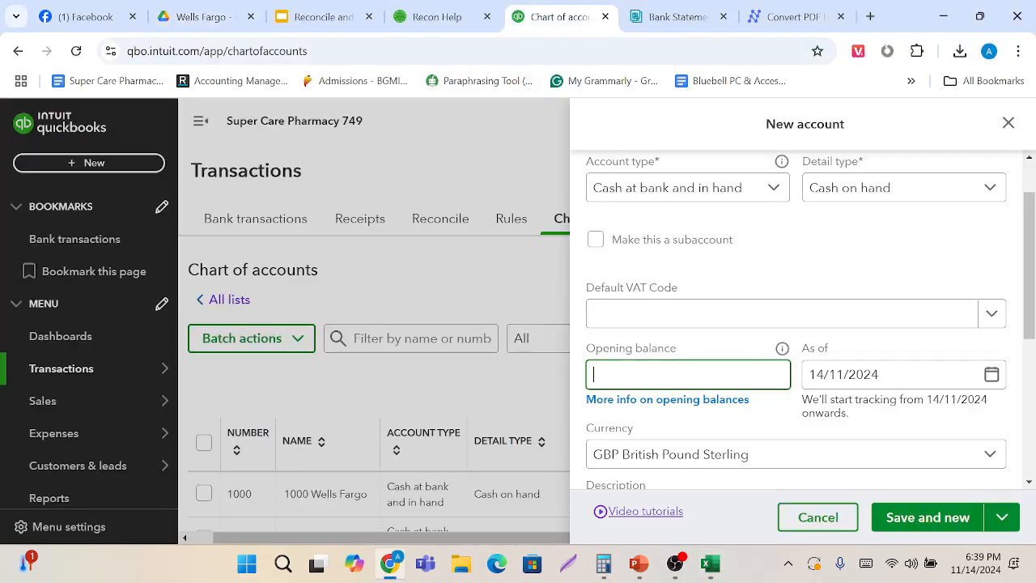
Set the opening balance to 1767.65, look up the statement period's start date in the Drive PDF, and return to QuickBooks' New account form.
{"action": "type", "text": "1767.65"}
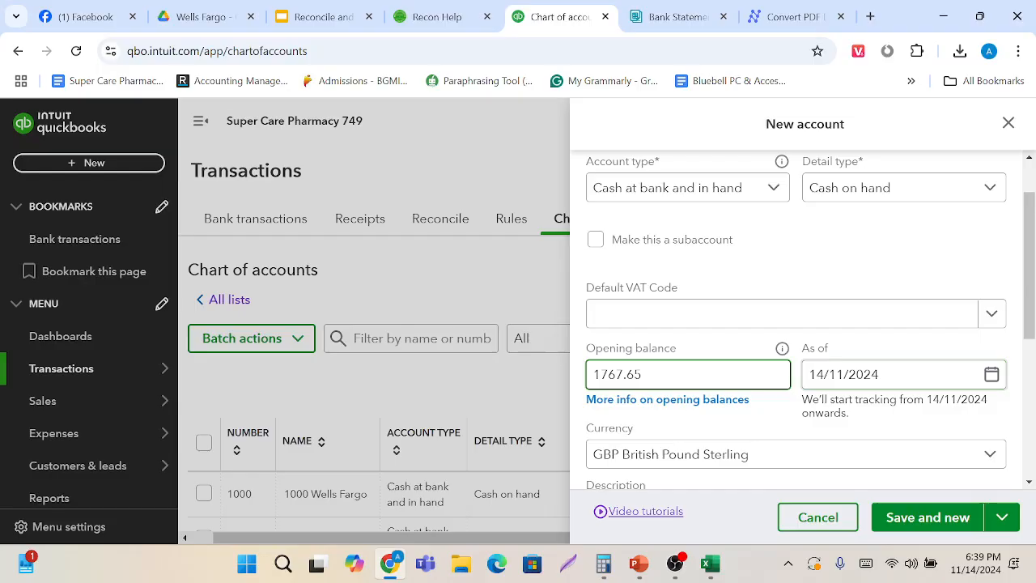
{"action": "key", "text": "Tab"}
{"action": "left_click", "coordinate": [200, 7]}
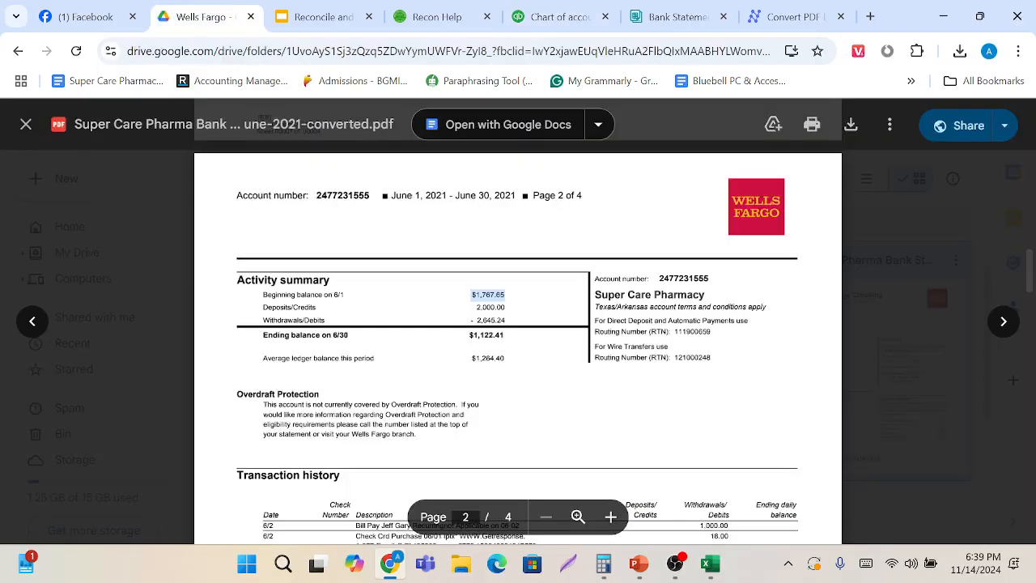
{"action": "left_click_drag", "start_coordinate": [392, 196], "coordinate": [447, 196]}
{"action": "key", "text": "alt+Tab"}
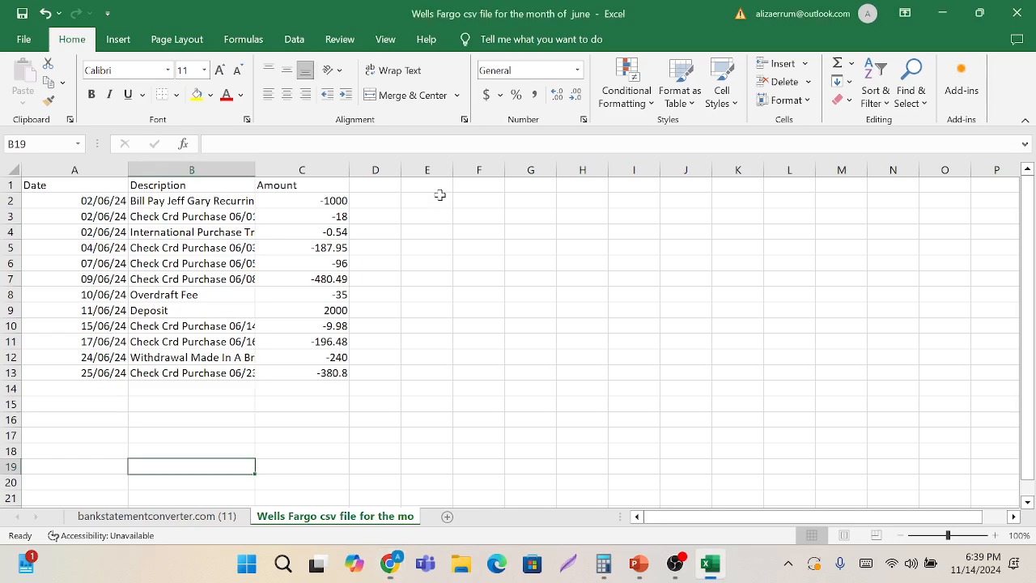
{"action": "key", "text": "alt+Tab"}
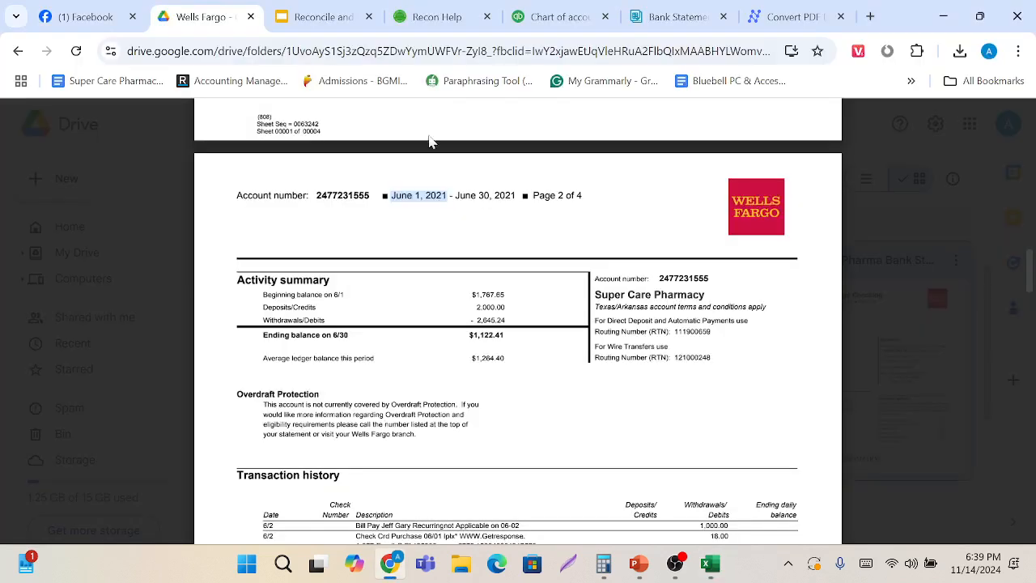
{"action": "left_click", "coordinate": [552, 16]}
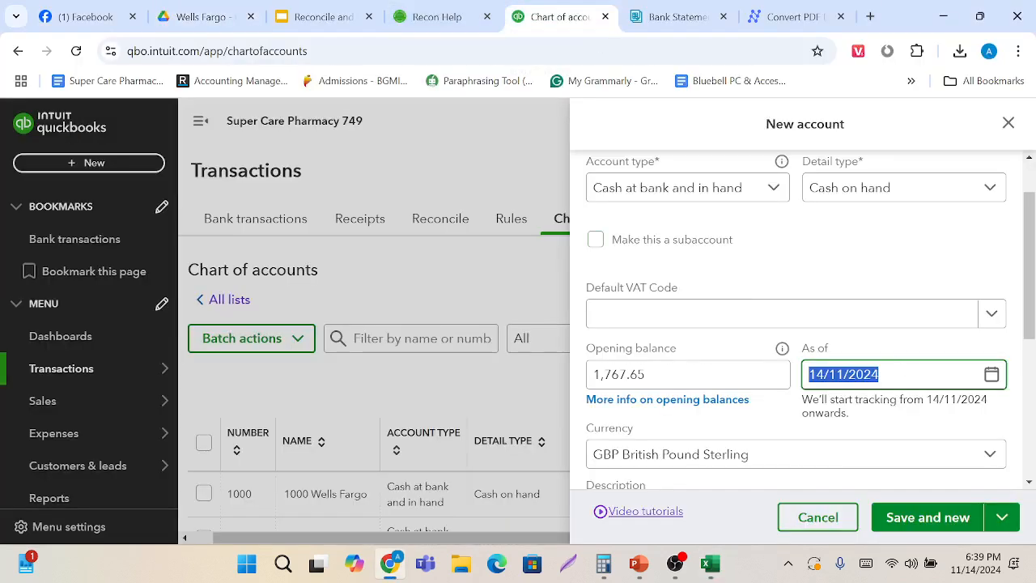
Set the opening balance's as-of date to 01/06/2021 and save the account, continuing to a new one.
{"action": "key", "text": "Right"}
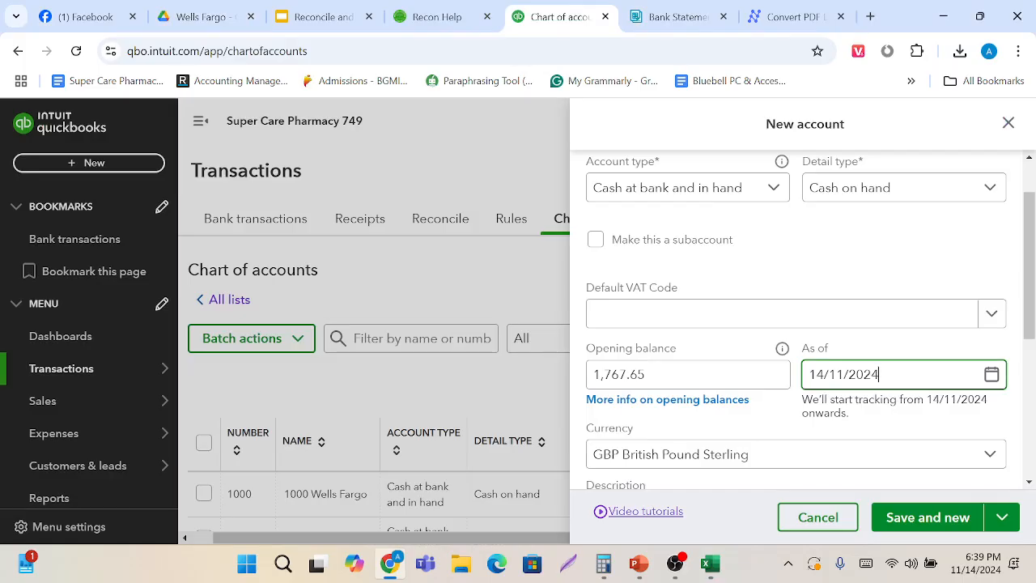
{"action": "left_click", "coordinate": [992, 374]}
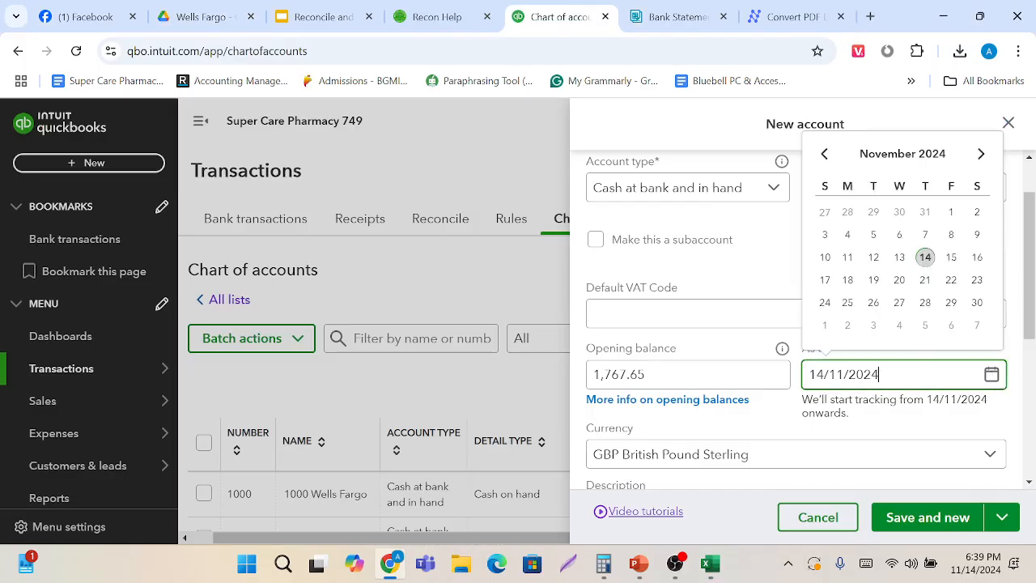
{"action": "double_click", "coordinate": [826, 154]}
{"action": "triple_click", "coordinate": [825, 154]}
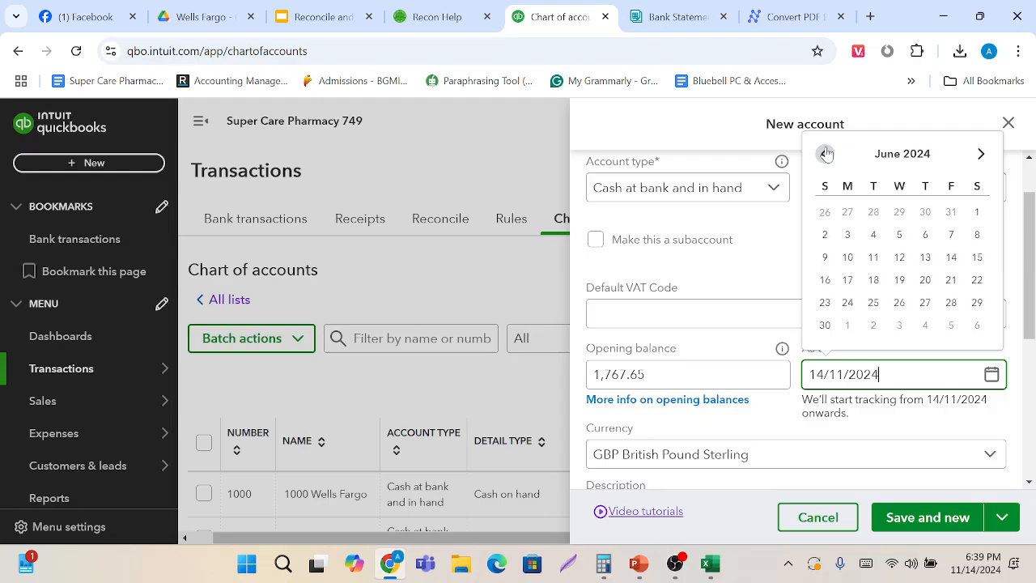
{"action": "triple_click", "coordinate": [825, 154]}
{"action": "triple_click", "coordinate": [826, 154]}
{"action": "triple_click", "coordinate": [825, 154]}
{"action": "double_click", "coordinate": [826, 153]}
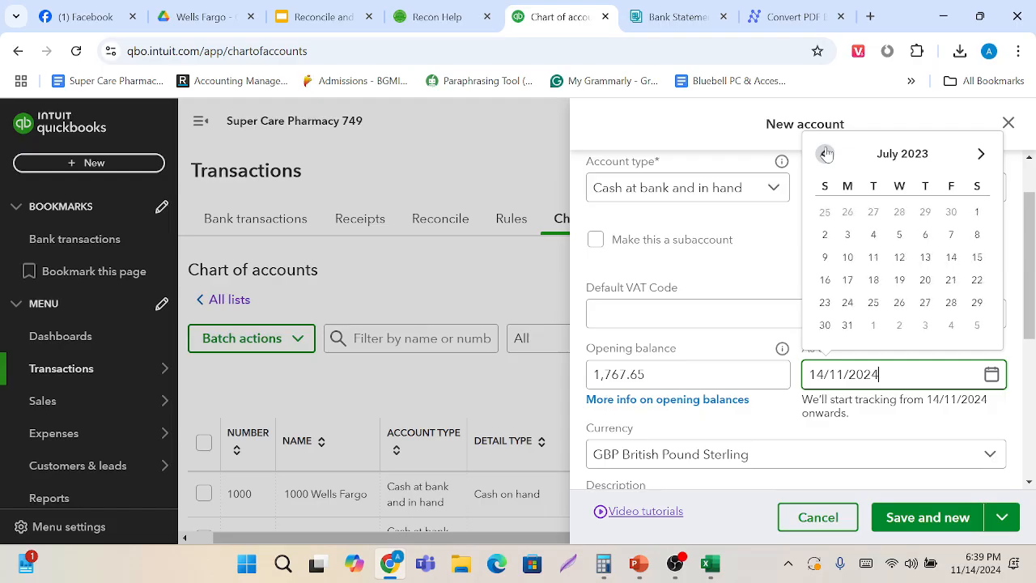
{"action": "triple_click", "coordinate": [826, 153]}
{"action": "triple_click", "coordinate": [825, 154]}
{"action": "triple_click", "coordinate": [825, 154]}
{"action": "double_click", "coordinate": [825, 154]}
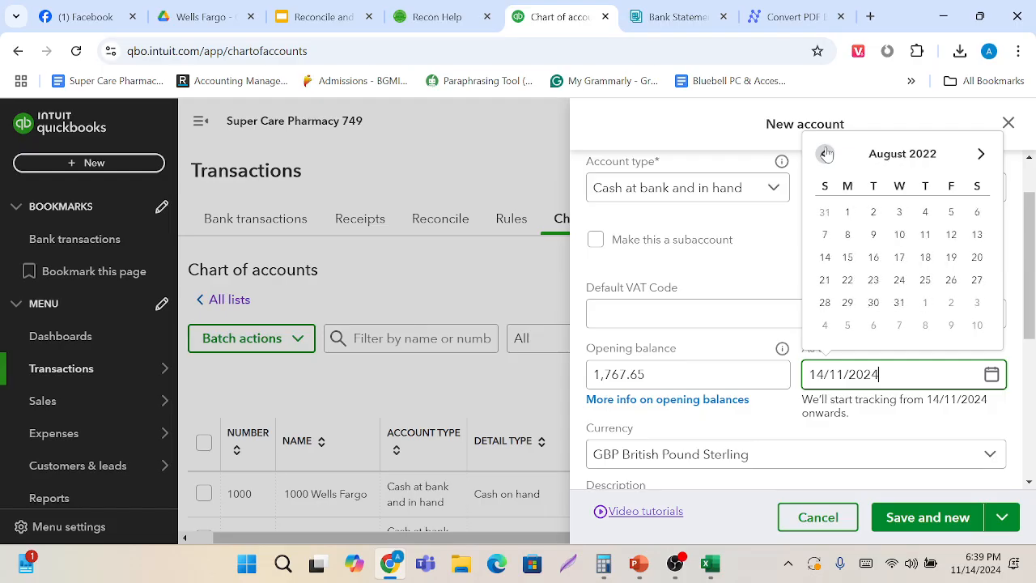
{"action": "triple_click", "coordinate": [826, 154]}
{"action": "double_click", "coordinate": [826, 153]}
{"action": "triple_click", "coordinate": [826, 154]}
{"action": "left_click", "coordinate": [826, 154]}
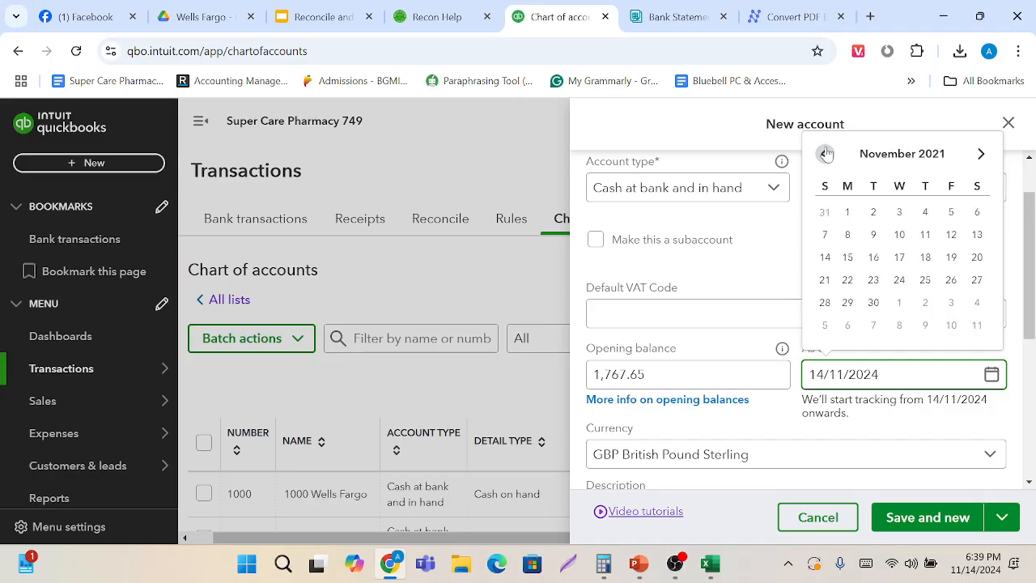
{"action": "double_click", "coordinate": [825, 153]}
{"action": "left_click", "coordinate": [825, 153]}
{"action": "left_click", "coordinate": [826, 154]}
{"action": "left_click", "coordinate": [825, 154]}
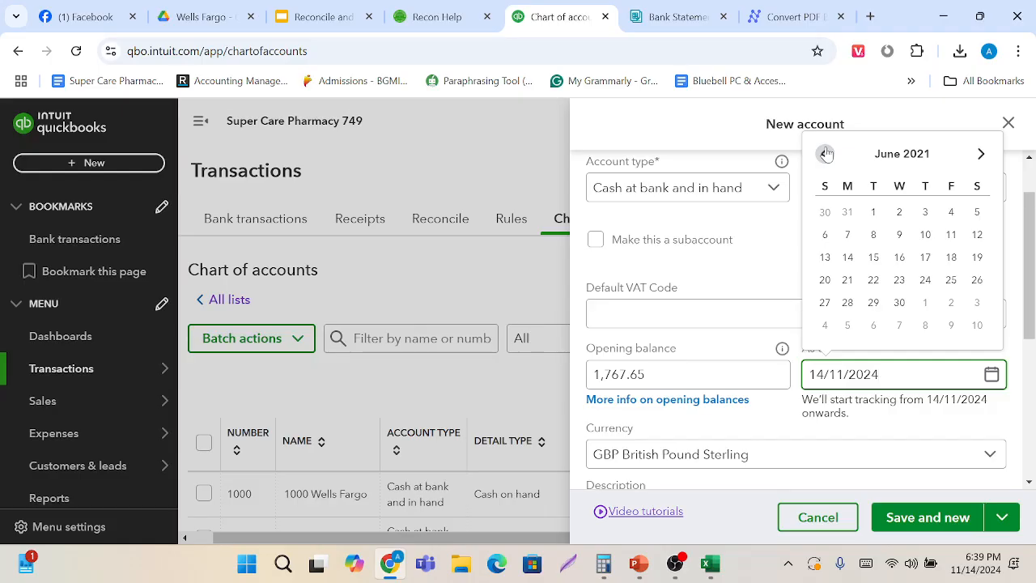
{"action": "left_click", "coordinate": [874, 212]}
{"action": "scroll", "coordinate": [832, 275], "scroll_direction": "up", "scroll_amount": 2}
{"action": "scroll", "coordinate": [832, 276], "scroll_direction": "down", "scroll_amount": 2}
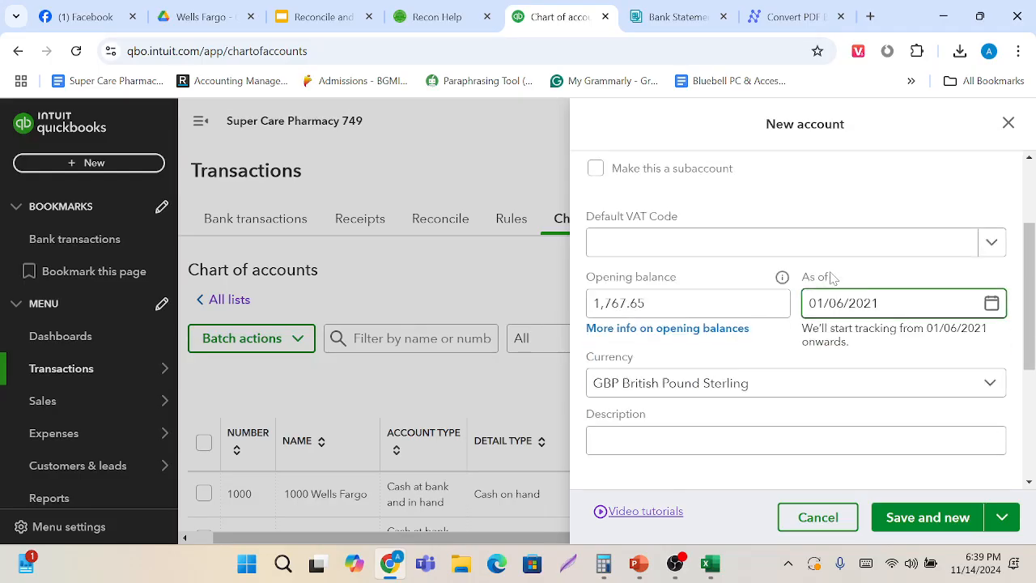
{"action": "scroll", "coordinate": [832, 275], "scroll_direction": "down", "scroll_amount": 1}
{"action": "left_click", "coordinate": [935, 518]}
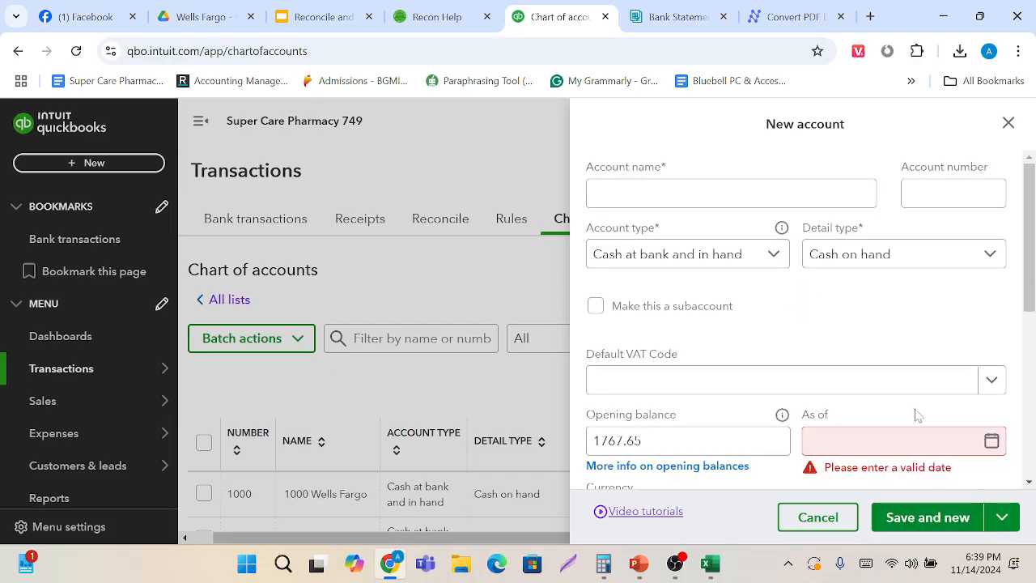
Fill the empty as-of date beside the 1767.65 opening balance in the fresh account form with 01/06/2021.
{"action": "scroll", "coordinate": [917, 414], "scroll_direction": "down", "scroll_amount": 2}
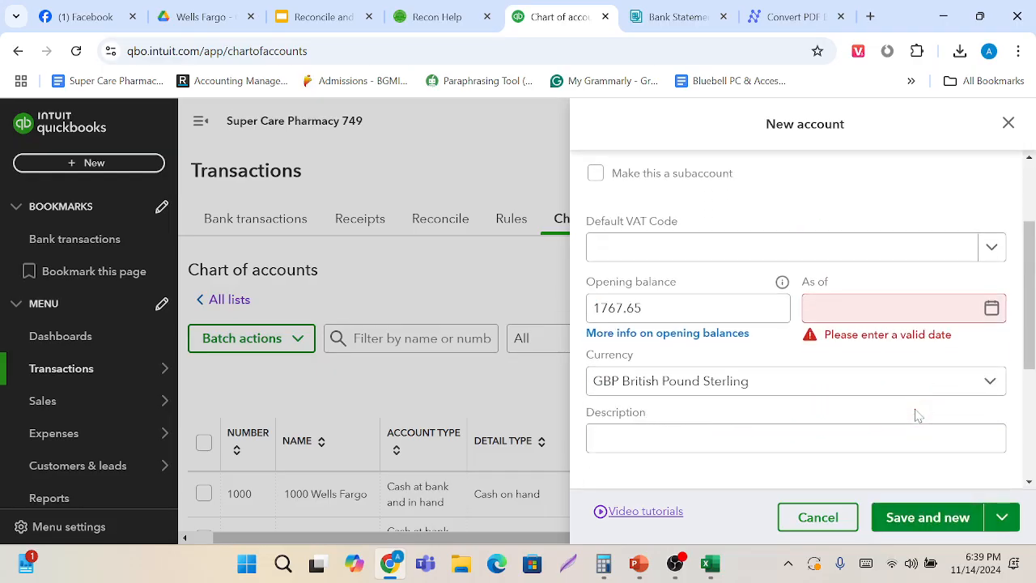
{"action": "left_click", "coordinate": [889, 292]}
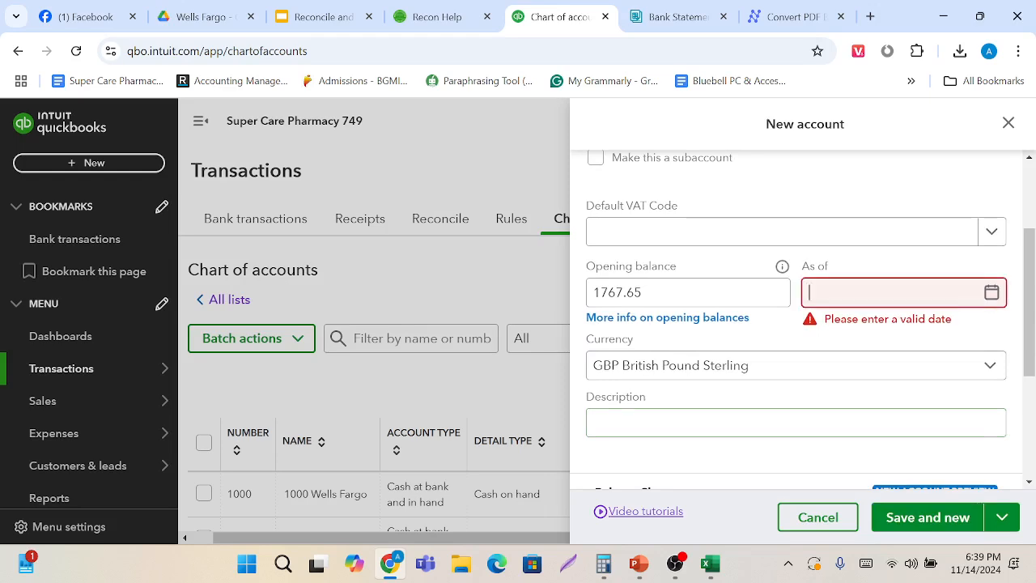
{"action": "left_click", "coordinate": [991, 292]}
{"action": "left_click", "coordinate": [824, 340]}
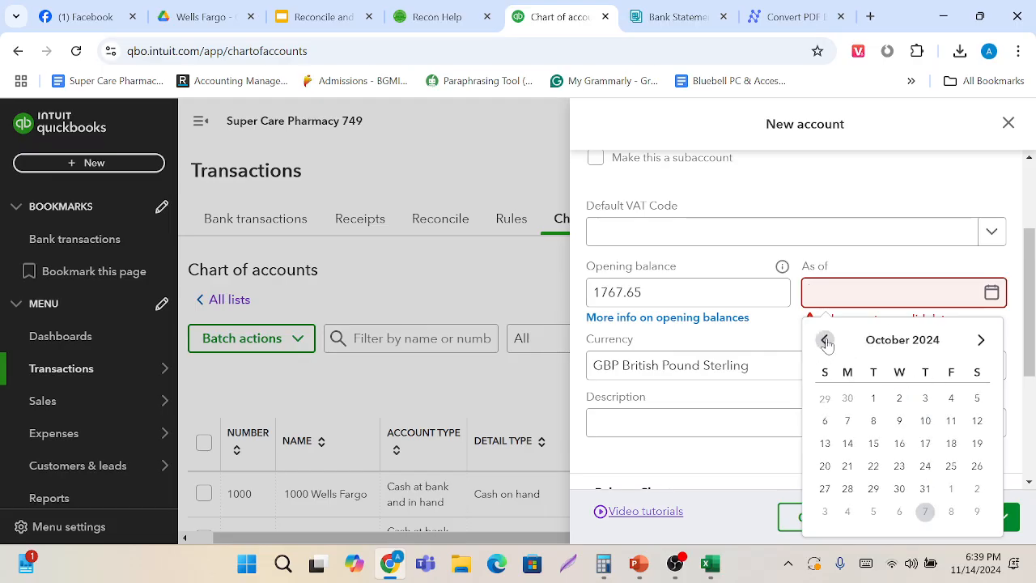
{"action": "left_click", "coordinate": [824, 341]}
{"action": "left_click", "coordinate": [823, 341]}
{"action": "left_click", "coordinate": [825, 341]}
{"action": "left_click", "coordinate": [825, 341]}
{"action": "triple_click", "coordinate": [826, 341]}
{"action": "double_click", "coordinate": [826, 341]}
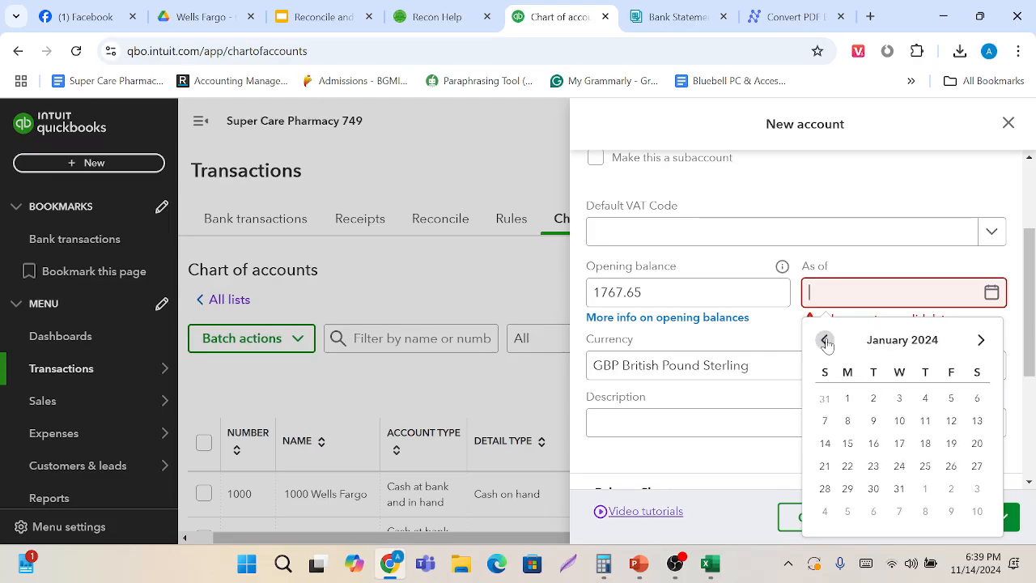
{"action": "triple_click", "coordinate": [826, 341]}
{"action": "double_click", "coordinate": [825, 340]}
{"action": "triple_click", "coordinate": [826, 341]}
{"action": "double_click", "coordinate": [825, 341]}
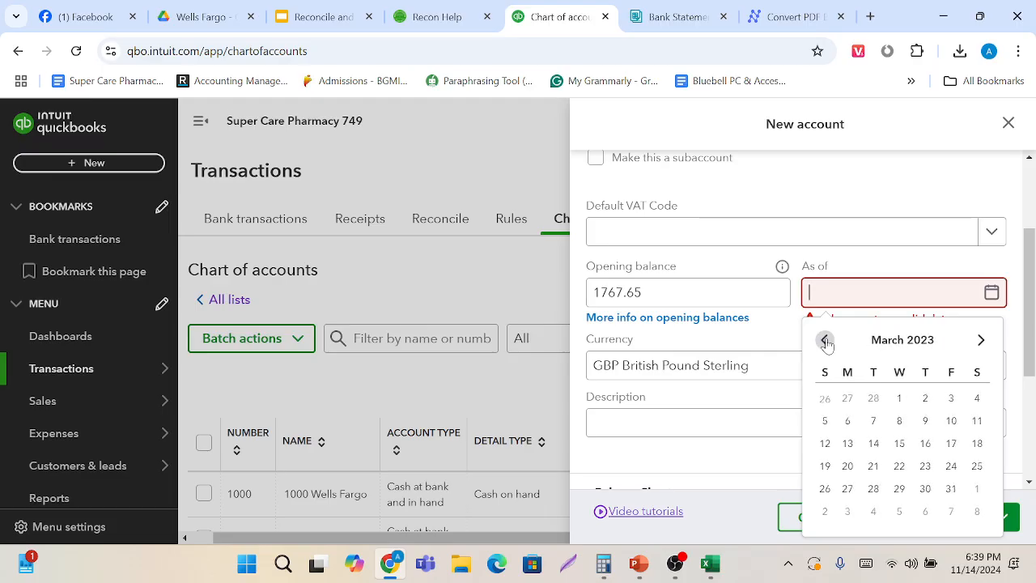
{"action": "triple_click", "coordinate": [826, 340]}
{"action": "double_click", "coordinate": [825, 341]}
{"action": "left_click", "coordinate": [825, 340]}
{"action": "left_click", "coordinate": [825, 340]}
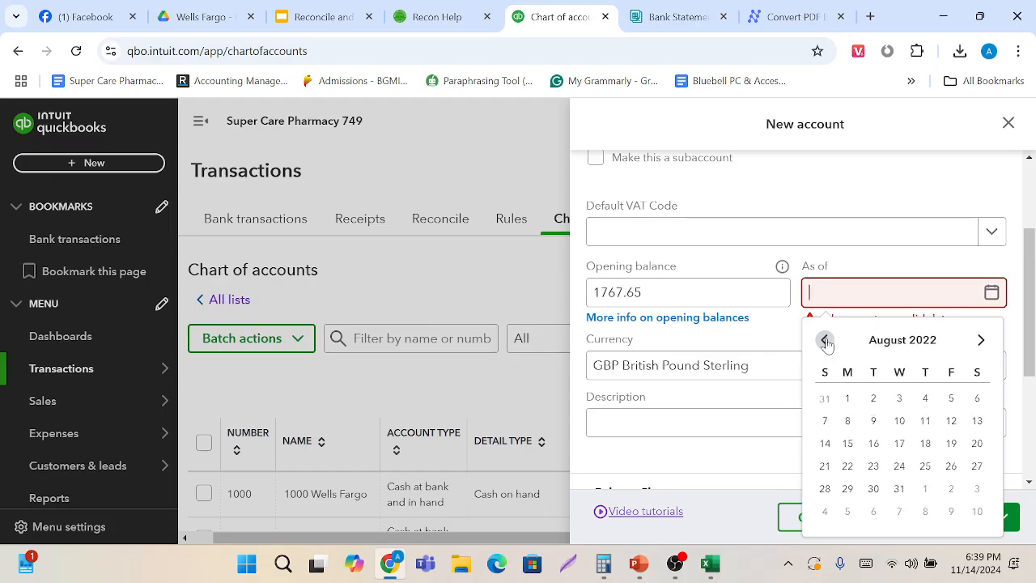
{"action": "left_click", "coordinate": [825, 341]}
{"action": "left_click", "coordinate": [826, 341]}
{"action": "left_click", "coordinate": [825, 341]}
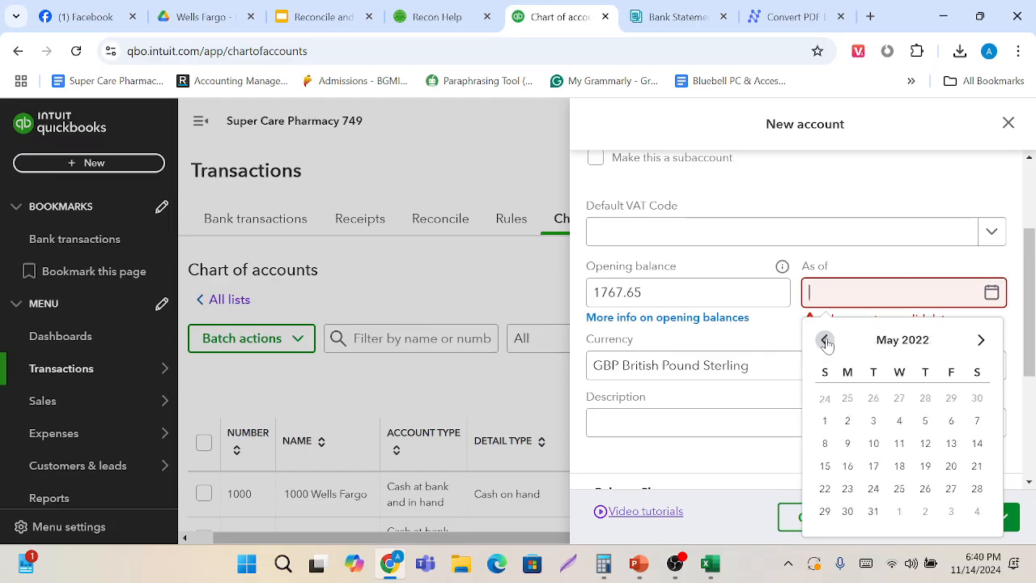
{"action": "left_click", "coordinate": [825, 340]}
{"action": "left_click", "coordinate": [825, 340]}
{"action": "left_click", "coordinate": [825, 341]}
{"action": "left_click", "coordinate": [825, 341]}
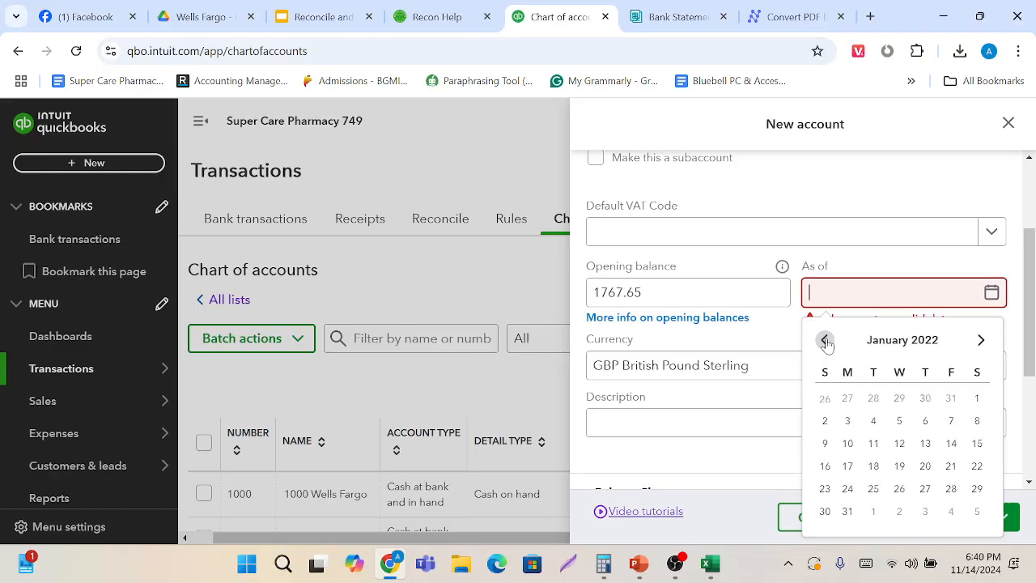
{"action": "left_click", "coordinate": [826, 341]}
{"action": "left_click", "coordinate": [826, 341]}
{"action": "left_click", "coordinate": [824, 339]}
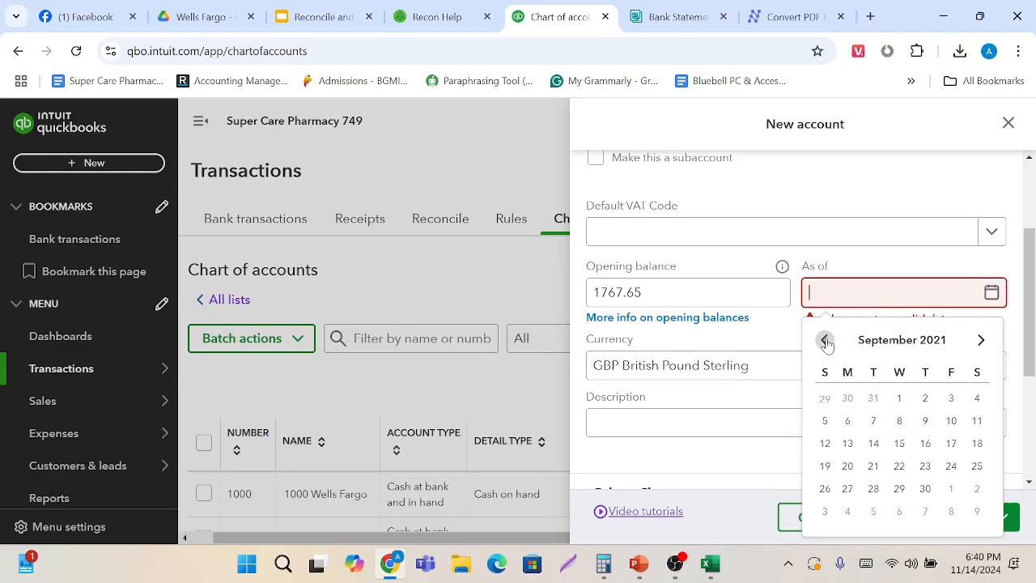
{"action": "left_click", "coordinate": [825, 340]}
{"action": "left_click", "coordinate": [825, 341]}
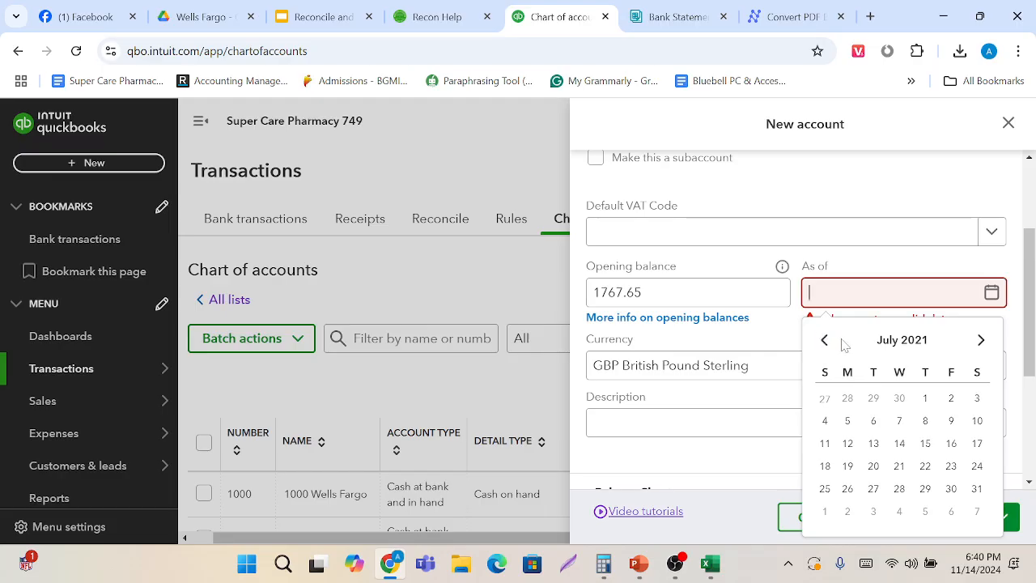
{"action": "left_click", "coordinate": [824, 340]}
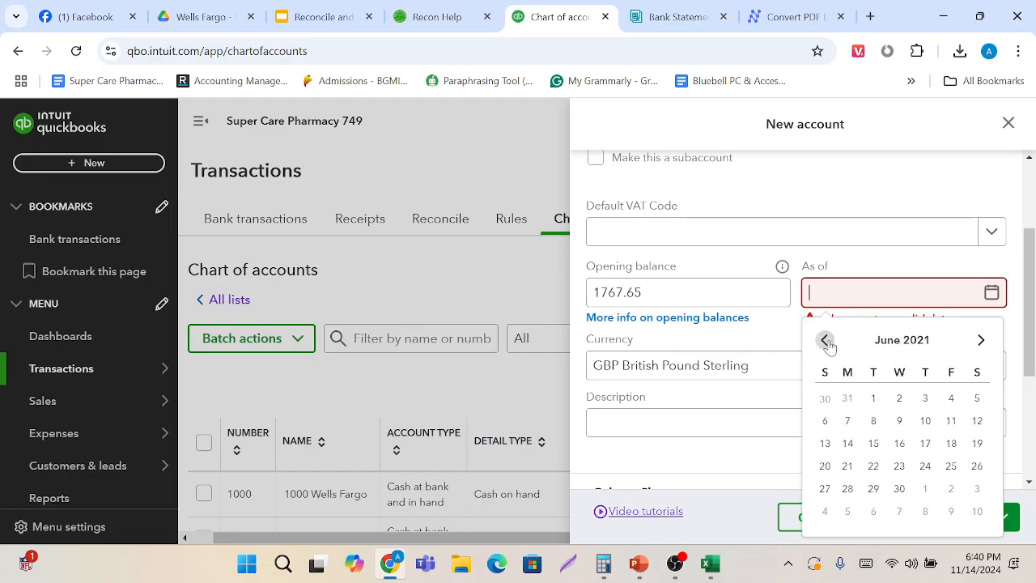
{"action": "left_click", "coordinate": [874, 398]}
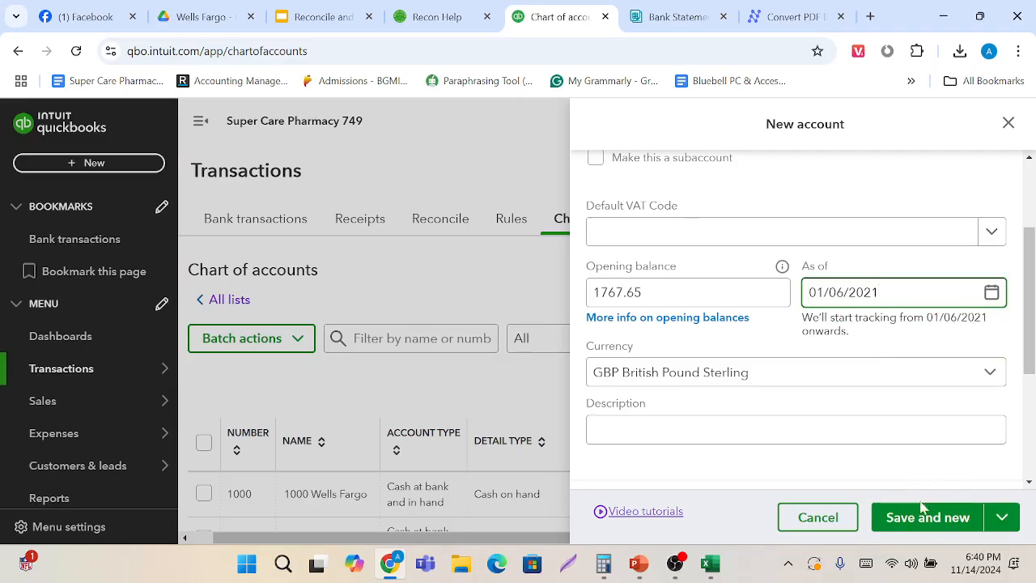
Enter Wells Fargo 1555 as the required account name and try to save this account again.
{"action": "left_click", "coordinate": [997, 520]}
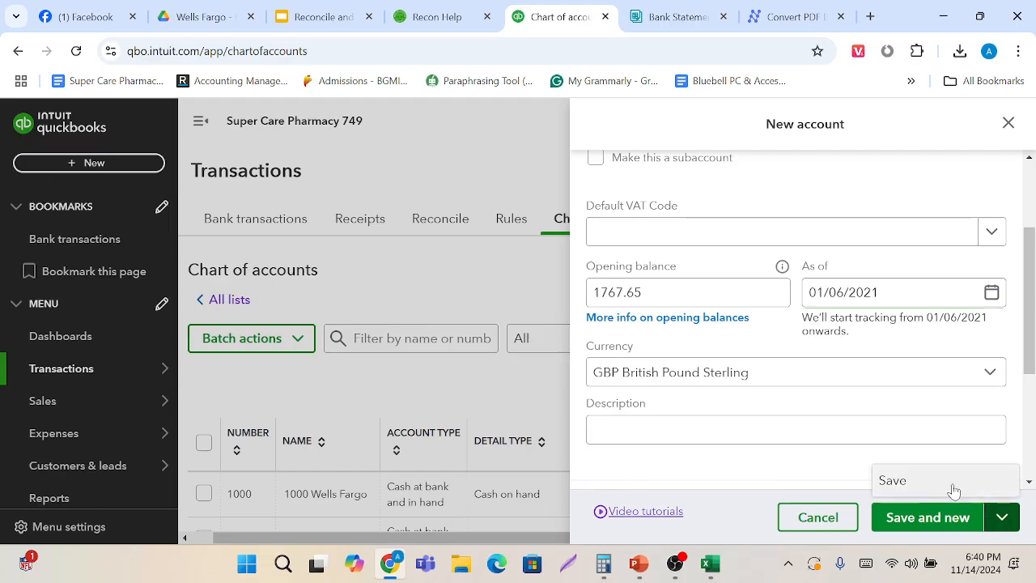
{"action": "left_click", "coordinate": [921, 525]}
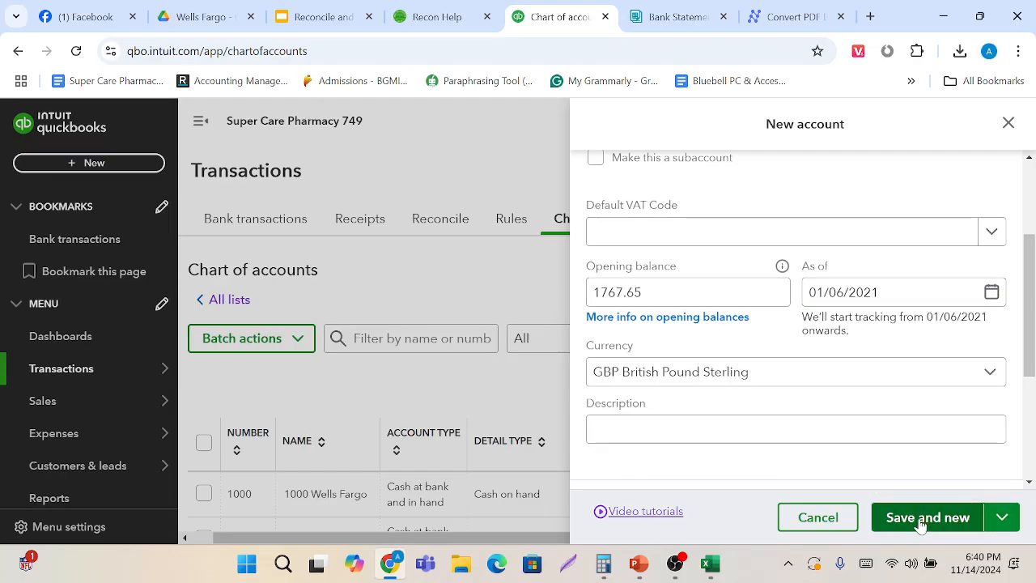
{"action": "left_click", "coordinate": [920, 525]}
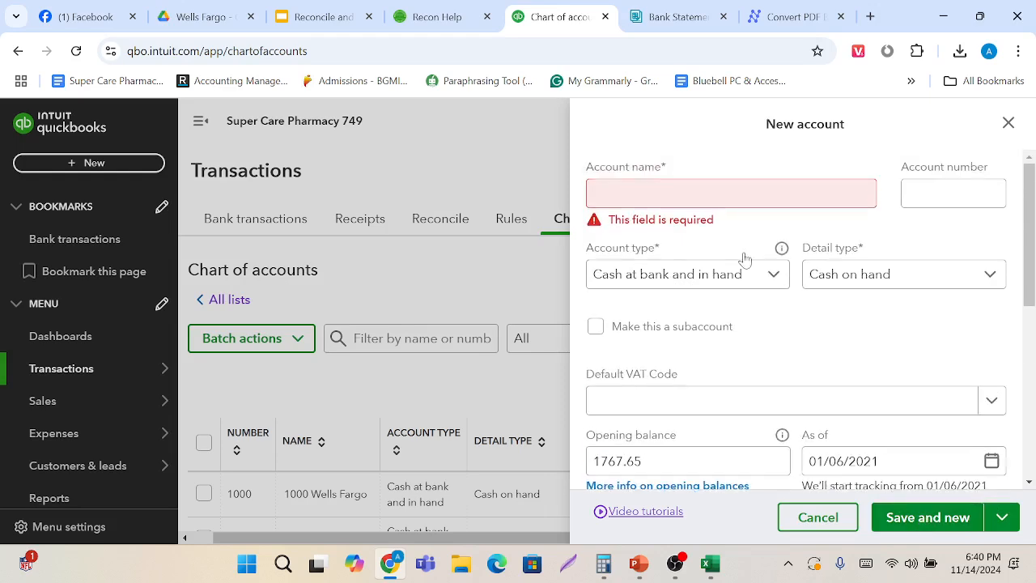
{"action": "left_click", "coordinate": [735, 195]}
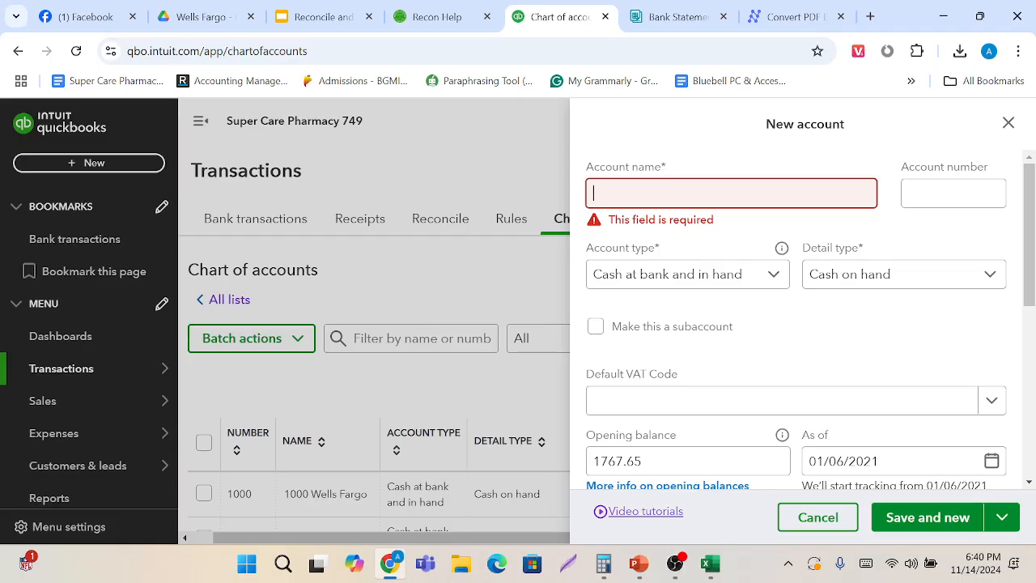
{"action": "type", "text": "Wells Fargo 1555"}
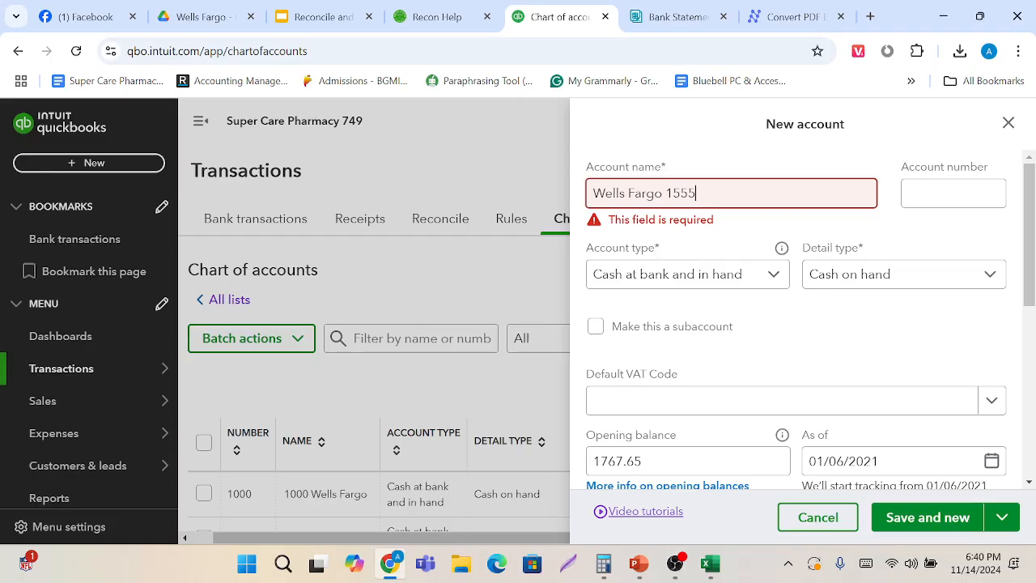
{"action": "left_click", "coordinate": [955, 517]}
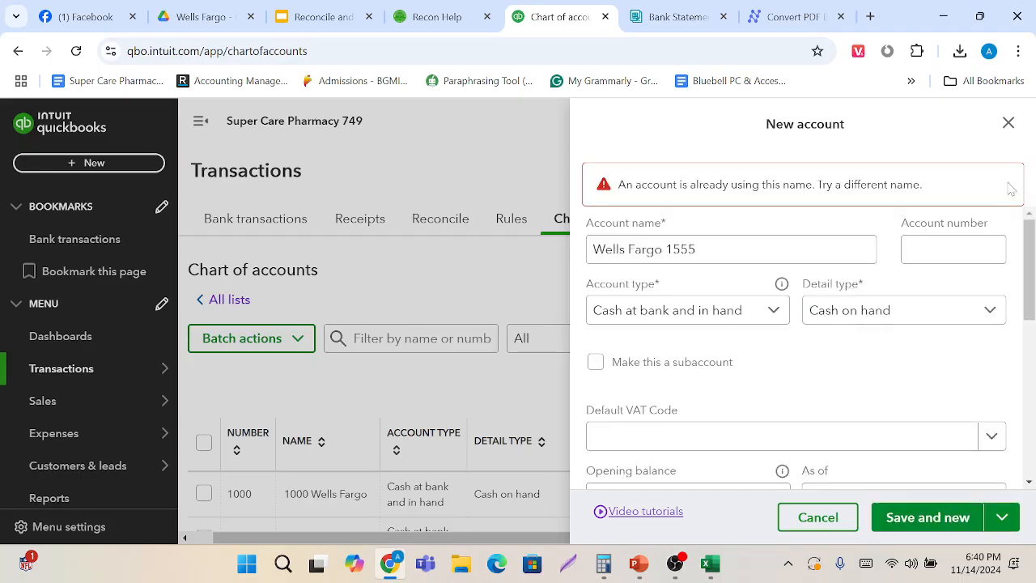
Close the New account form and check the Wells Fargo 1555 entry in the chart of accounts.
{"action": "left_click", "coordinate": [1008, 124]}
{"action": "scroll", "coordinate": [737, 348], "scroll_direction": "down", "scroll_amount": 2}
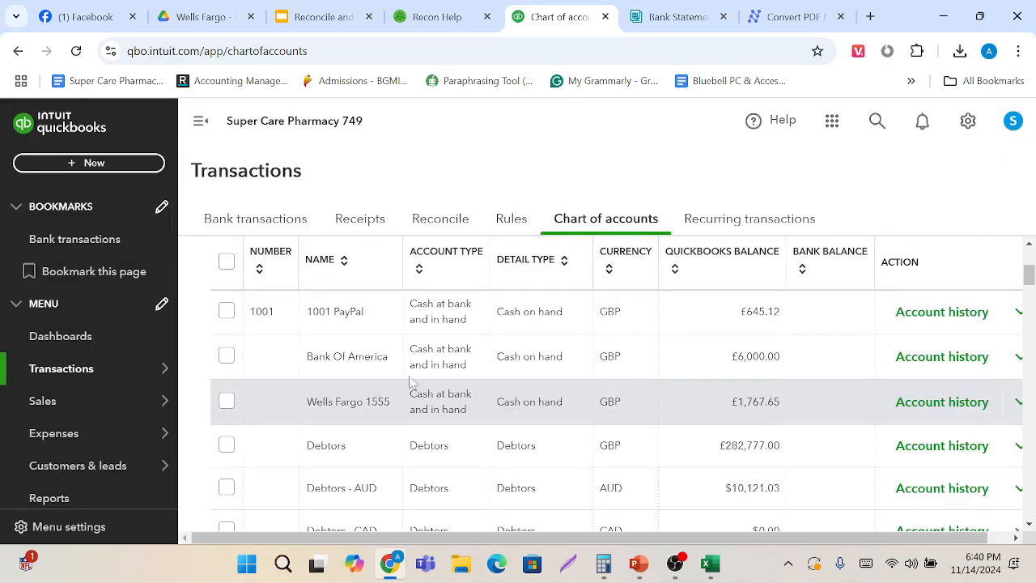
{"action": "scroll", "coordinate": [409, 381], "scroll_direction": "down", "scroll_amount": 2}
{"action": "scroll", "coordinate": [405, 380], "scroll_direction": "up", "scroll_amount": 1}
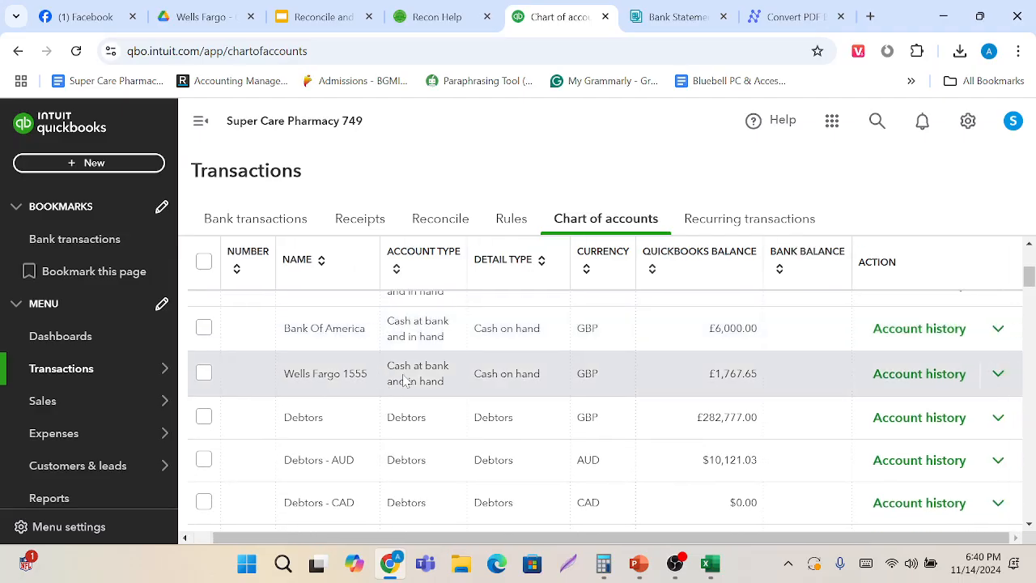
{"action": "scroll", "coordinate": [345, 394], "scroll_direction": "up", "scroll_amount": 5}
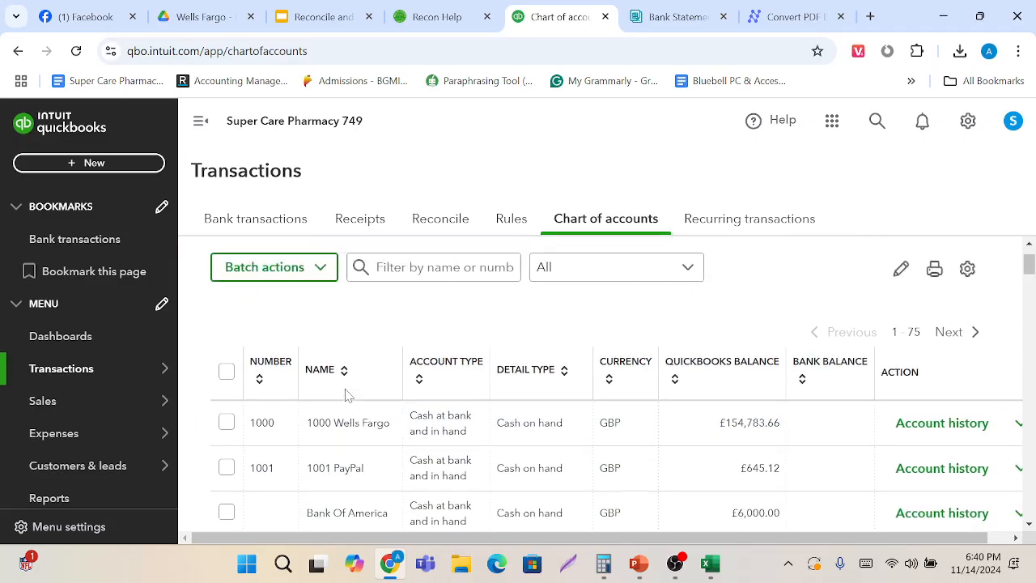
Leave the chart of accounts for the bank transactions page and find the options for connecting an account or uploading transactions.
{"action": "scroll", "coordinate": [346, 394], "scroll_direction": "up", "scroll_amount": 1}
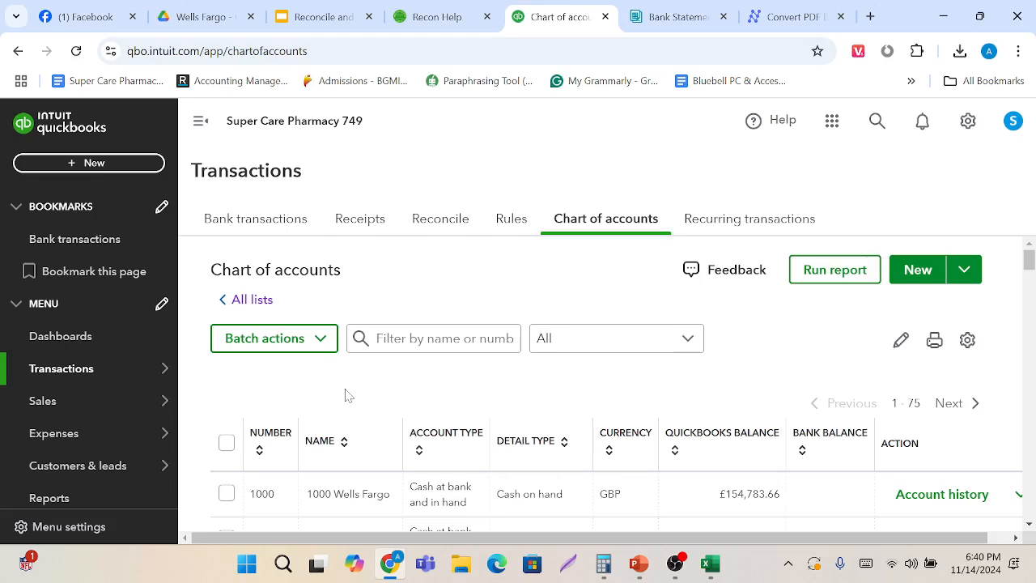
{"action": "mouse_move", "coordinate": [101, 370]}
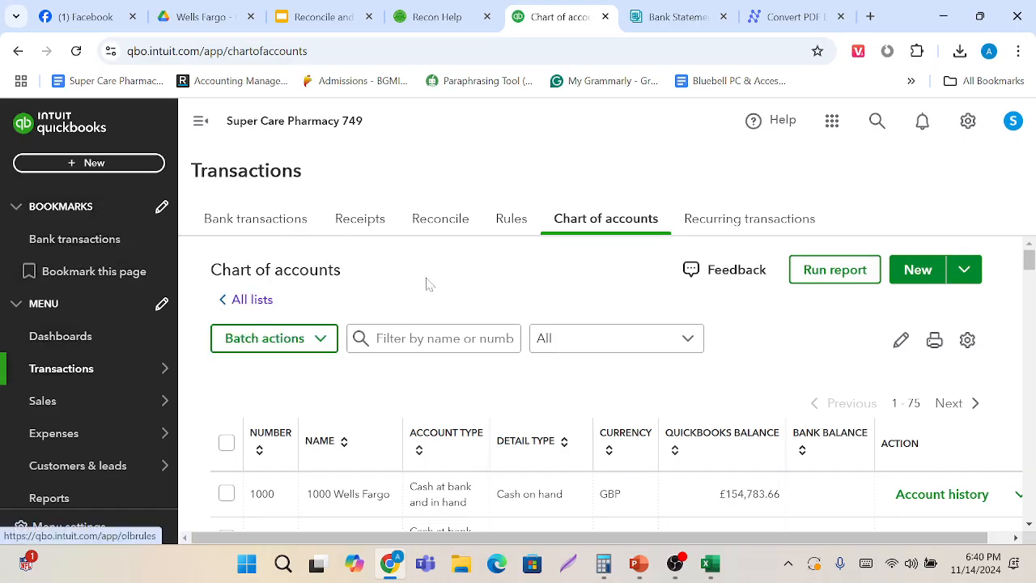
{"action": "left_click", "coordinate": [283, 225]}
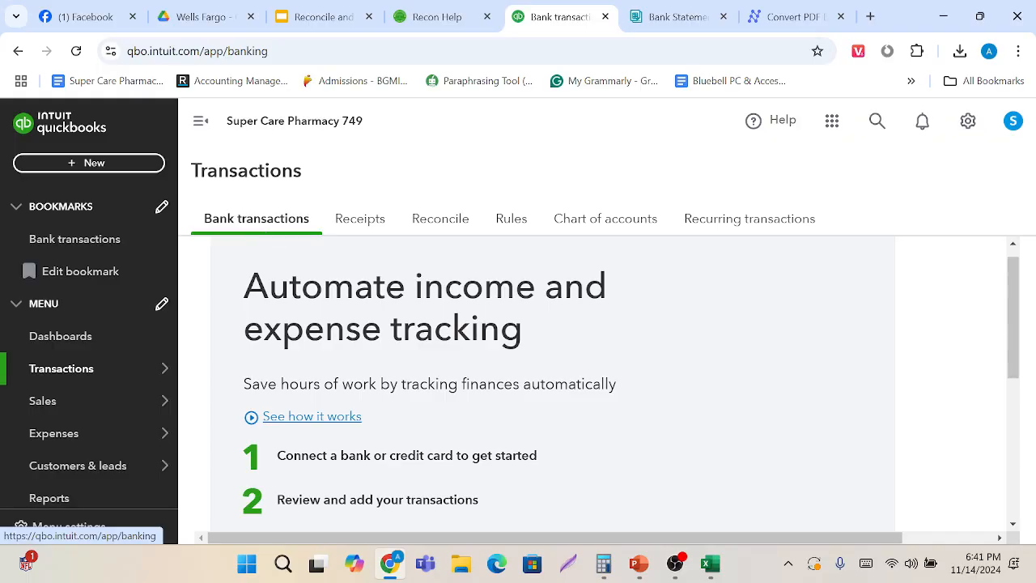
{"action": "scroll", "coordinate": [380, 352], "scroll_direction": "down", "scroll_amount": 2}
{"action": "scroll", "coordinate": [380, 353], "scroll_direction": "up", "scroll_amount": 2}
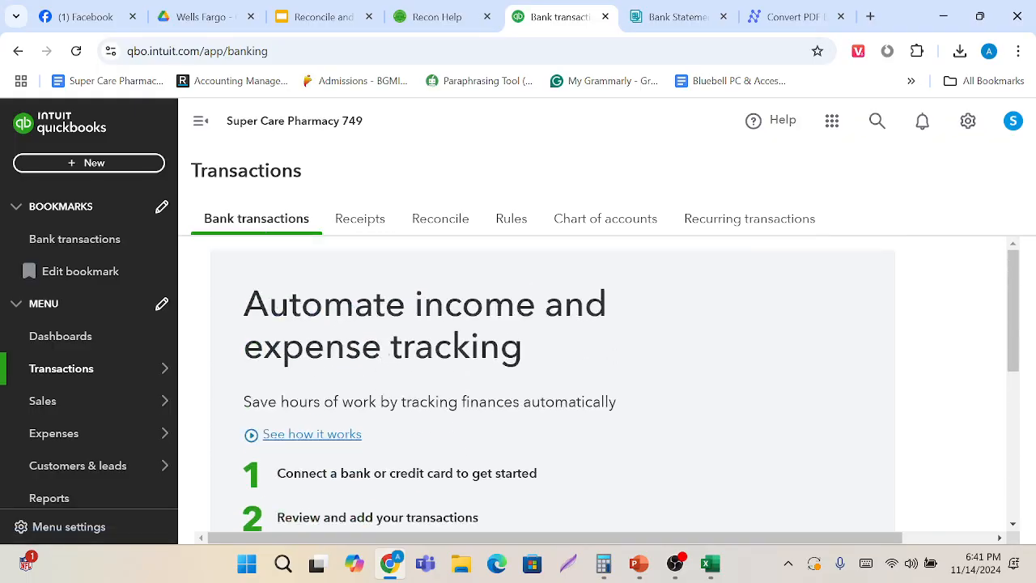
{"action": "scroll", "coordinate": [353, 433], "scroll_direction": "down", "scroll_amount": 3}
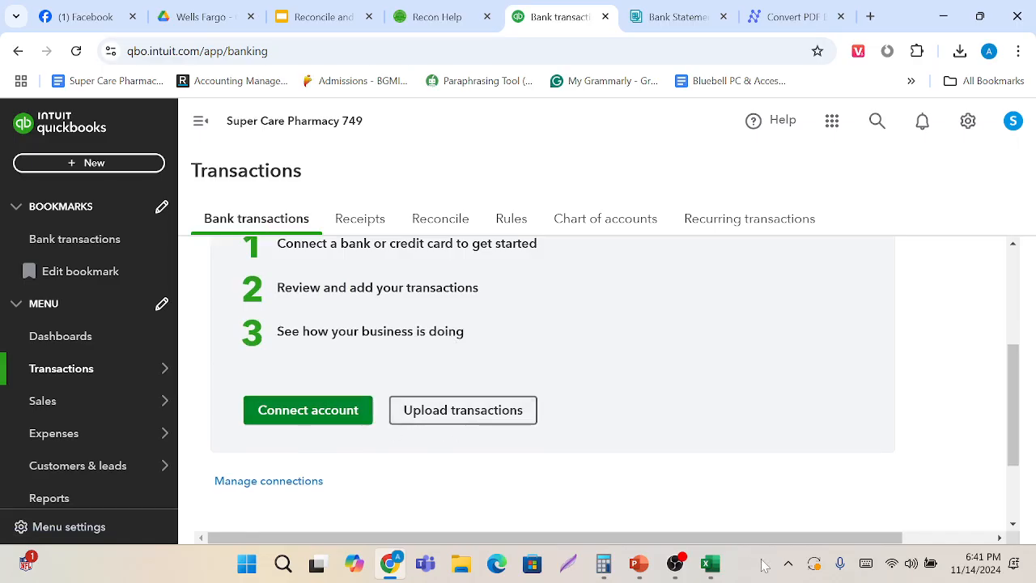
{"action": "left_click", "coordinate": [787, 563]}
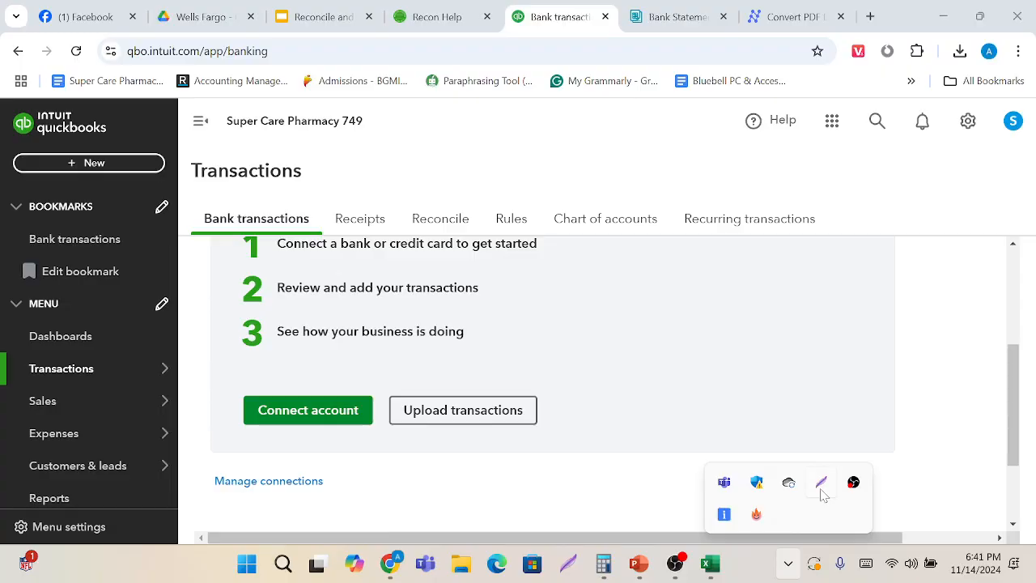
{"action": "left_click", "coordinate": [821, 485]}
{"action": "left_click", "coordinate": [746, 392]}
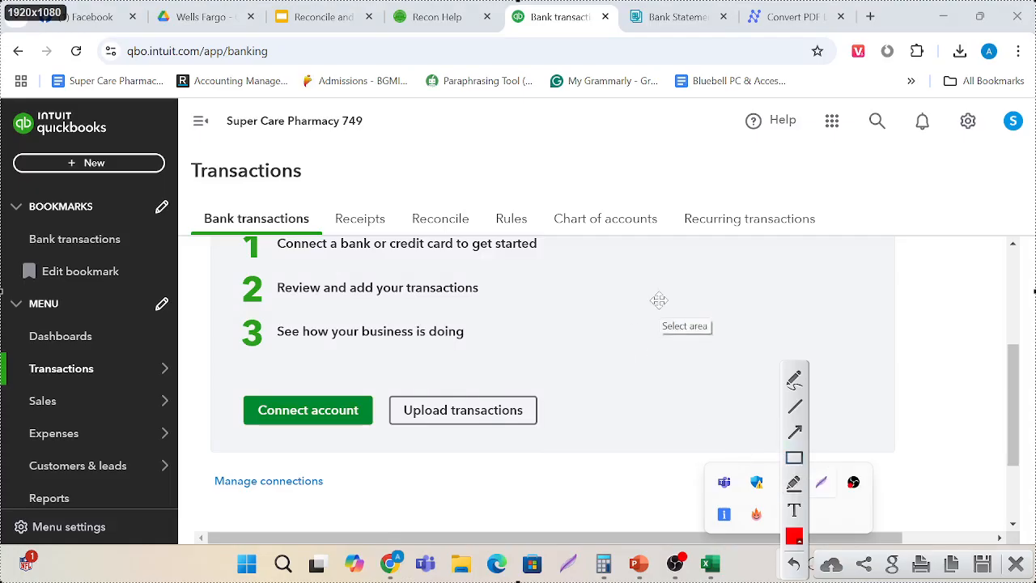
{"action": "left_click", "coordinate": [1021, 568]}
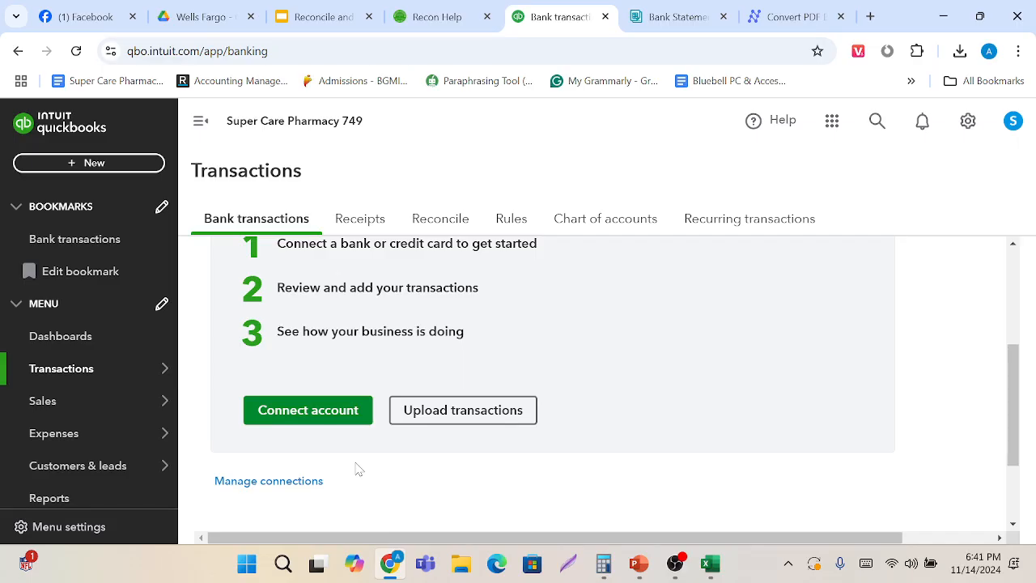
Start a bank transaction upload and review the manual upload instructions and the option to bring in transactions automatically.
{"action": "left_click", "coordinate": [490, 410]}
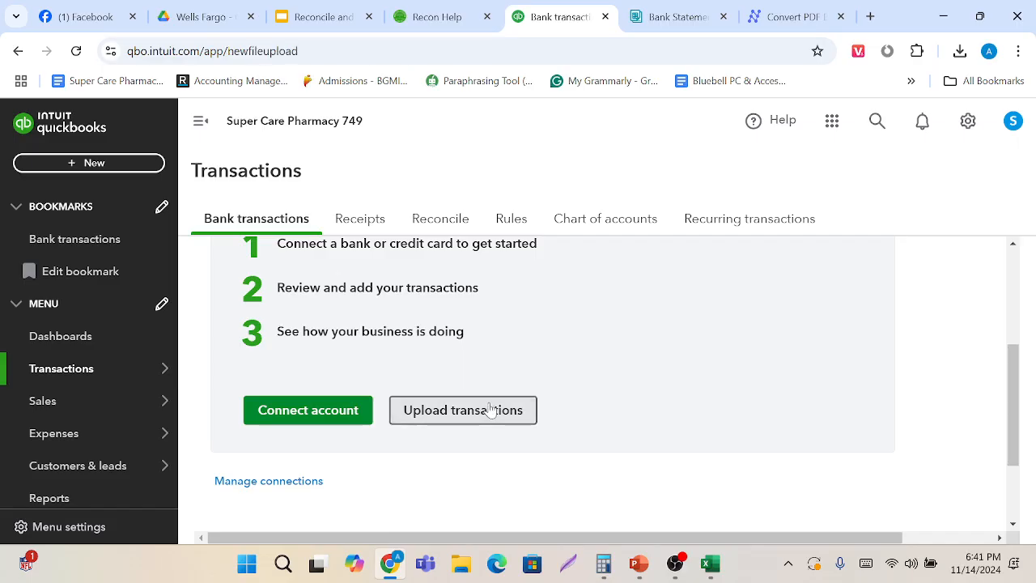
{"action": "scroll", "coordinate": [489, 409], "scroll_direction": "down", "scroll_amount": 1}
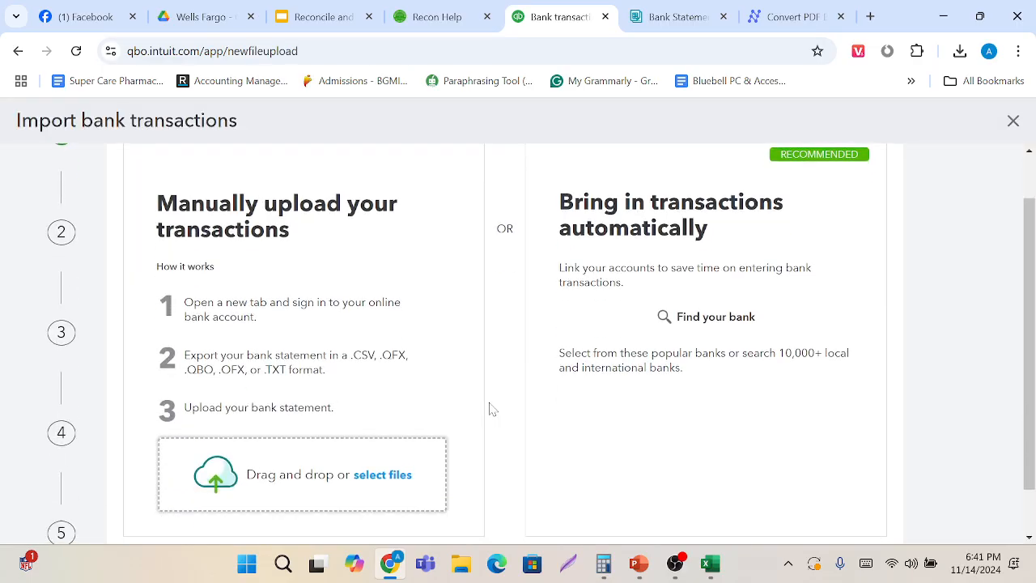
{"action": "scroll", "coordinate": [490, 409], "scroll_direction": "up", "scroll_amount": 1}
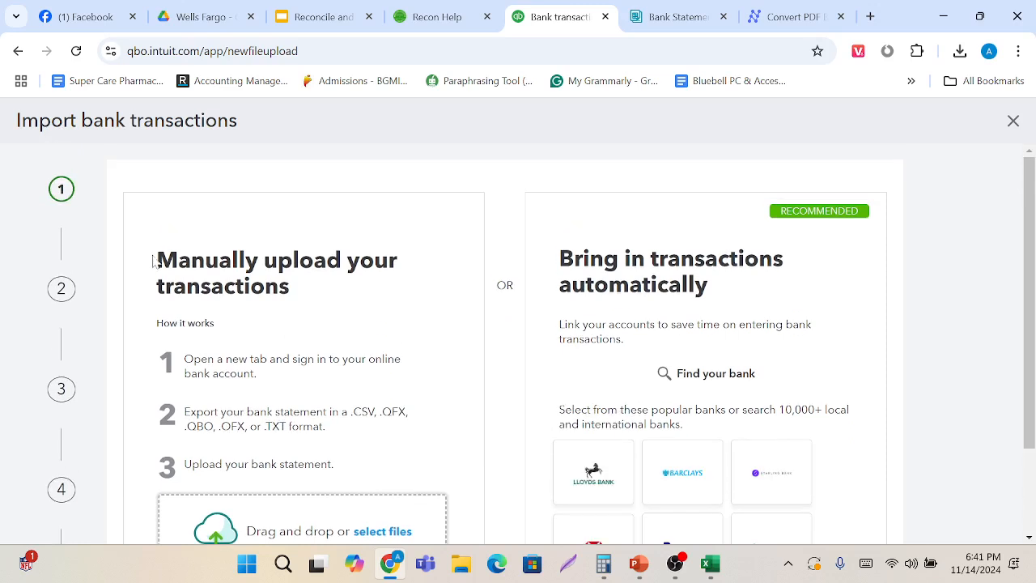
{"action": "left_click_drag", "start_coordinate": [154, 259], "coordinate": [310, 296]}
{"action": "scroll", "coordinate": [310, 296], "scroll_direction": "down", "scroll_amount": 1}
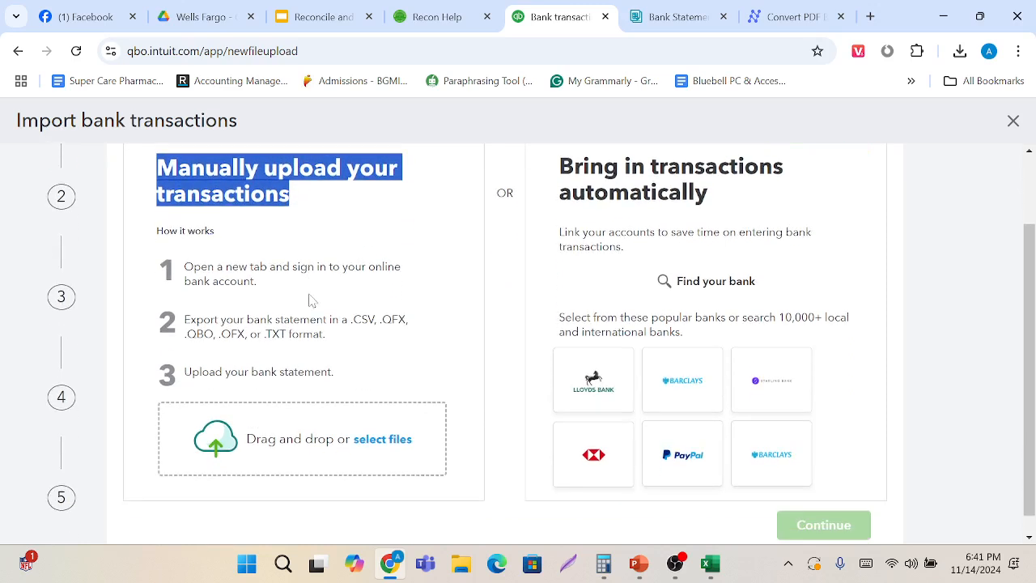
{"action": "scroll", "coordinate": [280, 293], "scroll_direction": "down", "scroll_amount": 1}
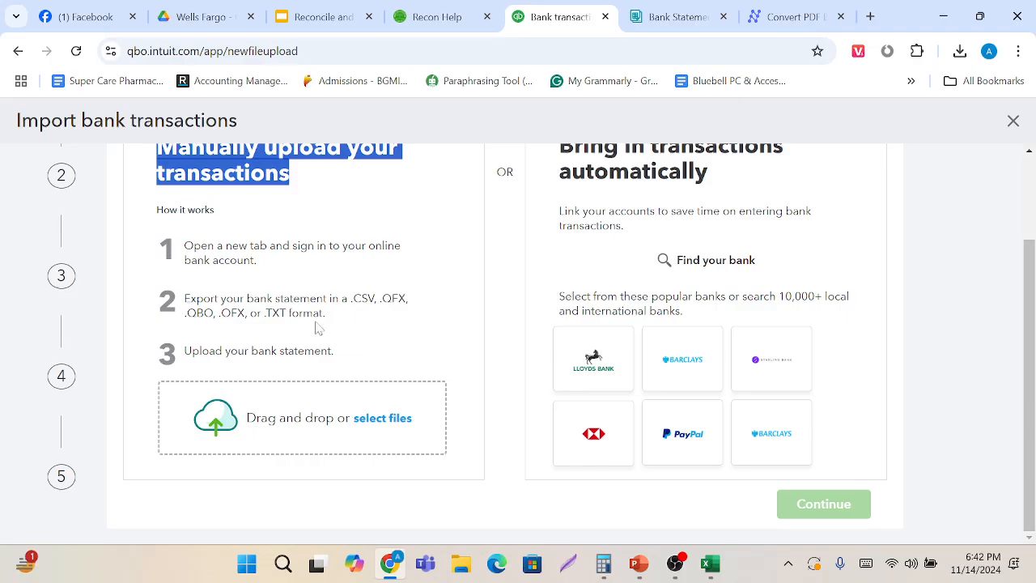
{"action": "scroll", "coordinate": [317, 327], "scroll_direction": "up", "scroll_amount": 1}
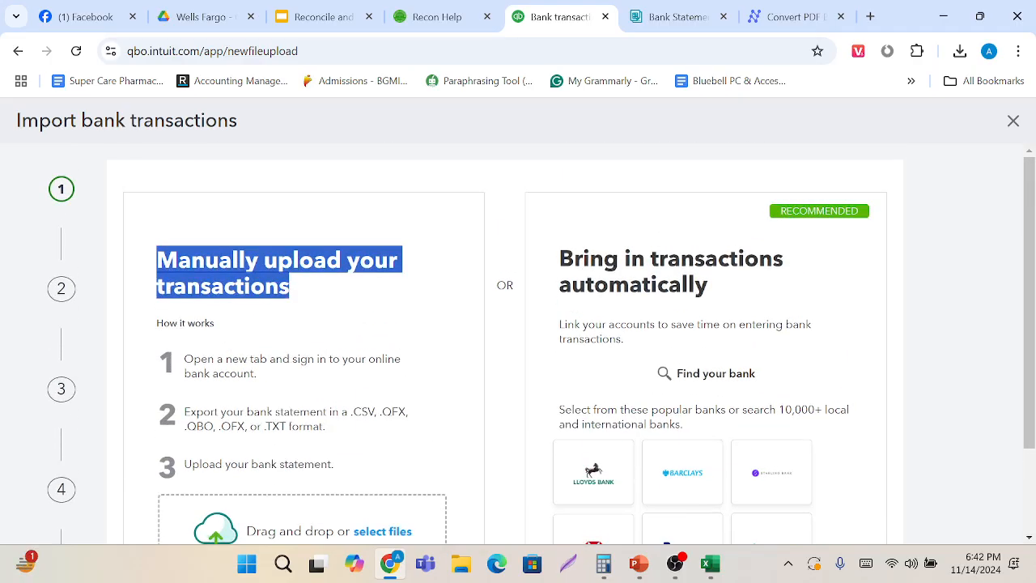
{"action": "scroll", "coordinate": [316, 327], "scroll_direction": "down", "scroll_amount": 1}
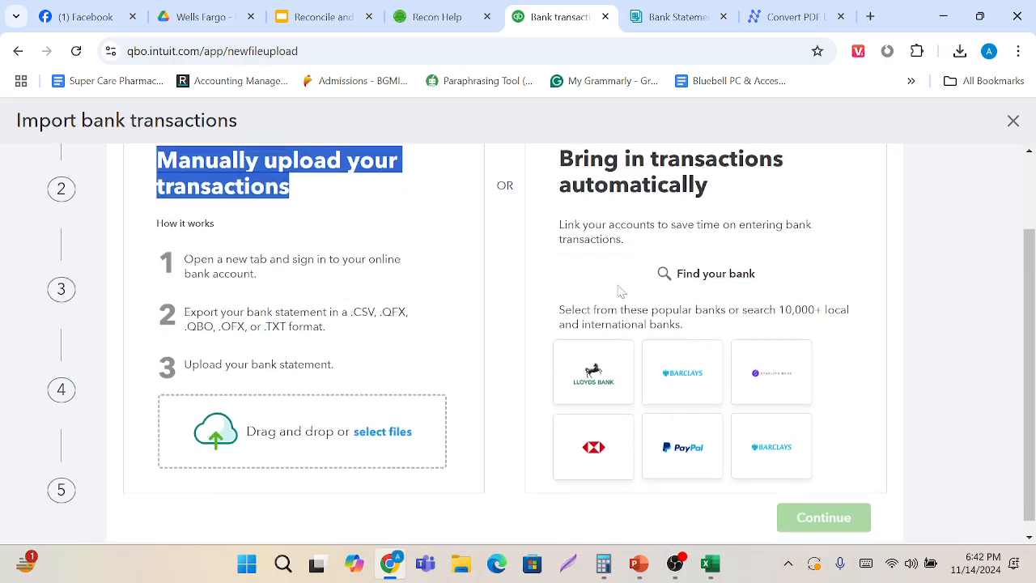
{"action": "left_click_drag", "start_coordinate": [779, 310], "coordinate": [828, 310]}
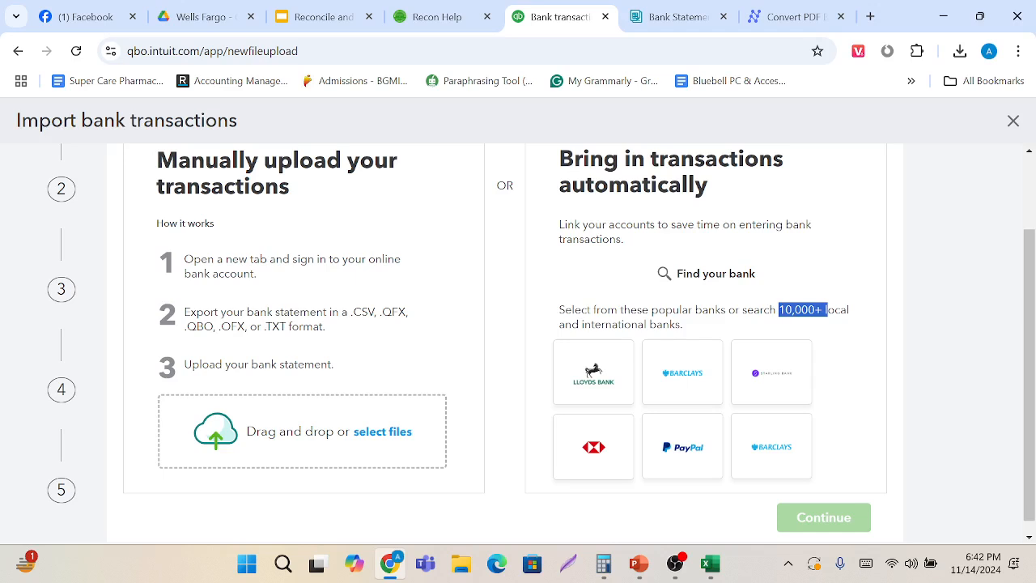
Select the file Wells Fargo csv file for the month of june.csv from the client's folder for manual upload and continue.
{"action": "left_click", "coordinate": [391, 432]}
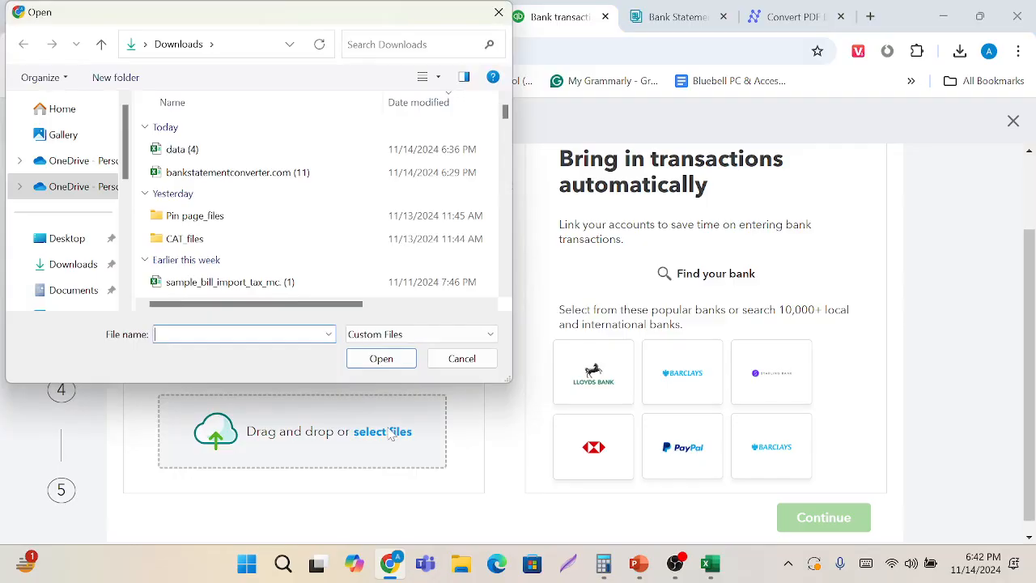
{"action": "scroll", "coordinate": [55, 267], "scroll_direction": "down", "scroll_amount": 2}
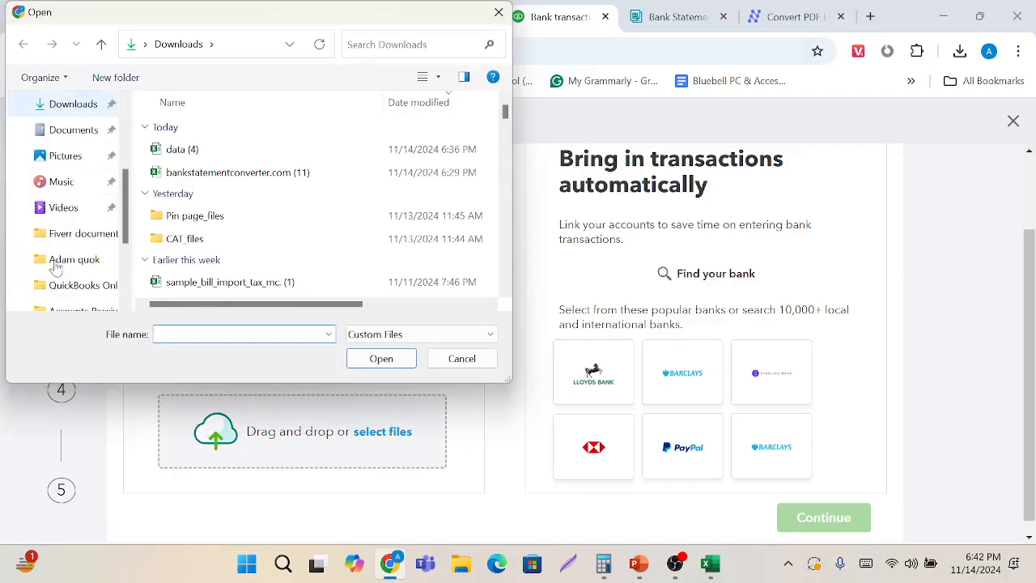
{"action": "left_click", "coordinate": [54, 265]}
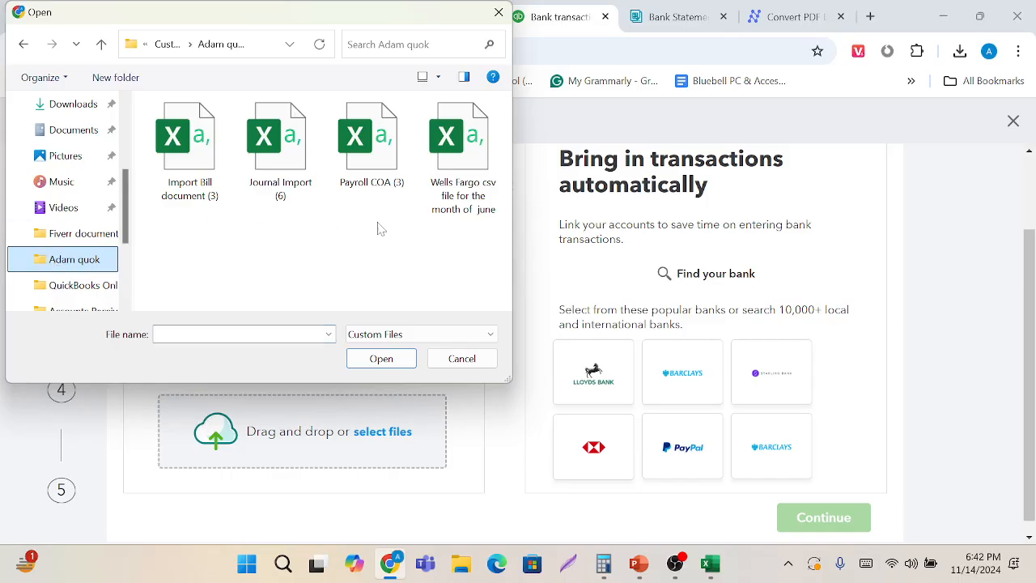
{"action": "left_click", "coordinate": [480, 153]}
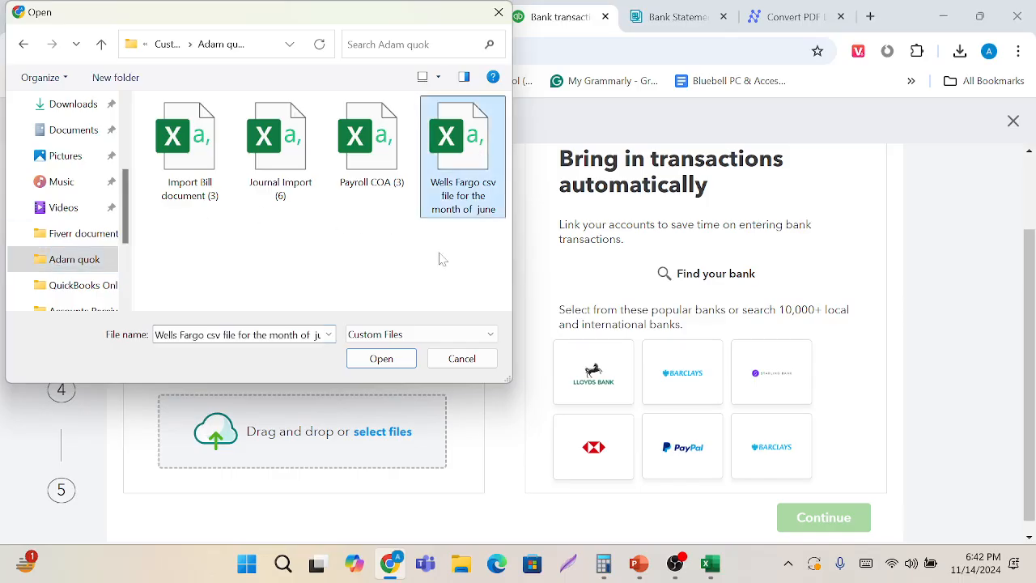
{"action": "left_click", "coordinate": [389, 365]}
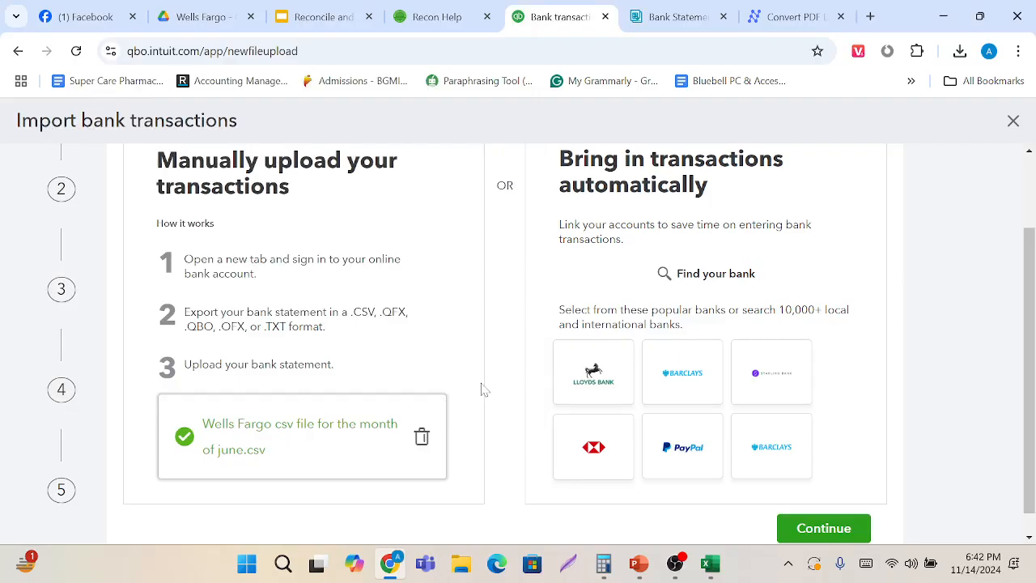
{"action": "scroll", "coordinate": [481, 389], "scroll_direction": "down", "scroll_amount": 1}
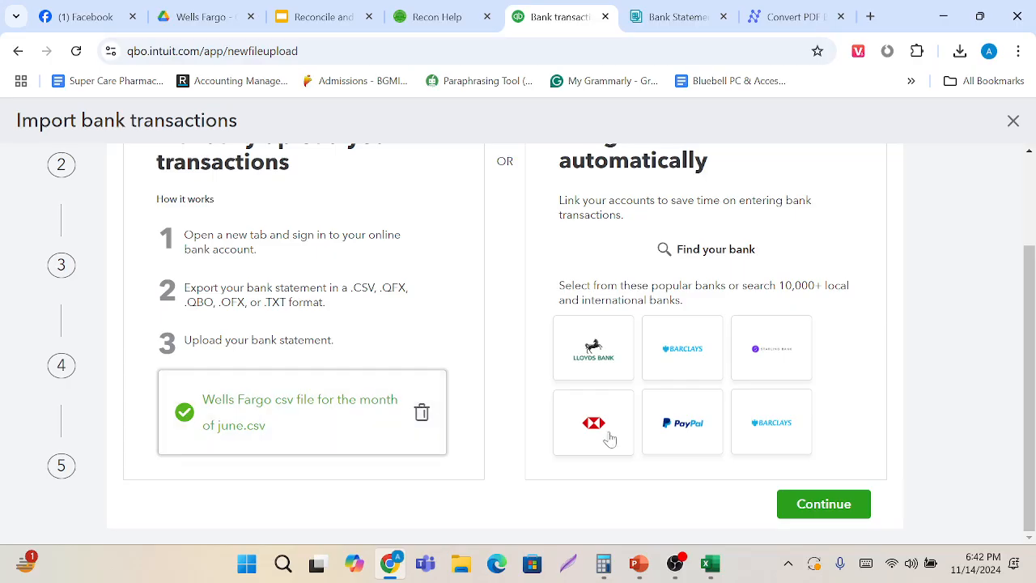
{"action": "left_click", "coordinate": [816, 505]}
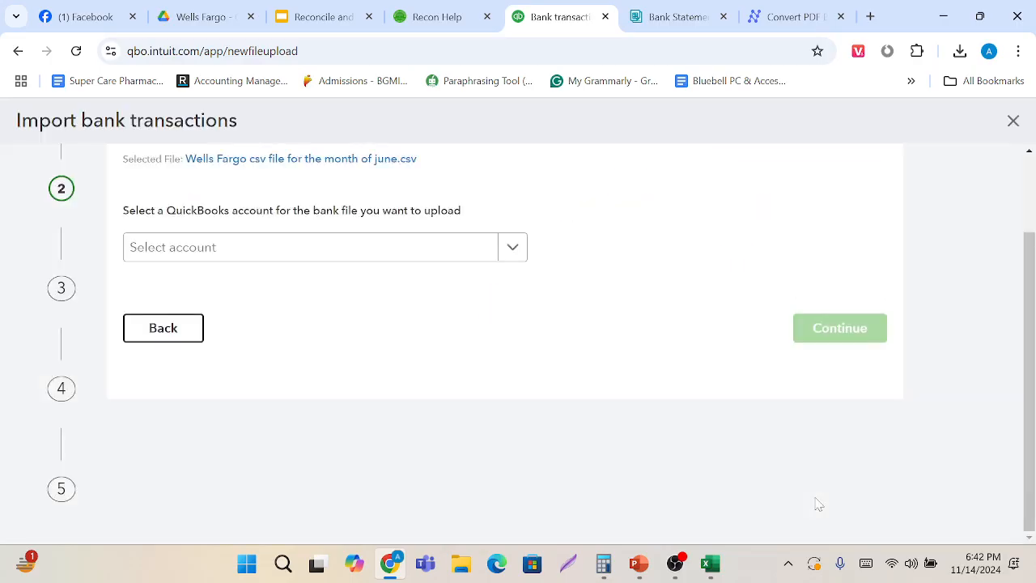
Choose Wells Fargo 1555 as the QuickBooks account for the uploaded bank file and continue to the data format settings.
{"action": "left_click", "coordinate": [523, 260]}
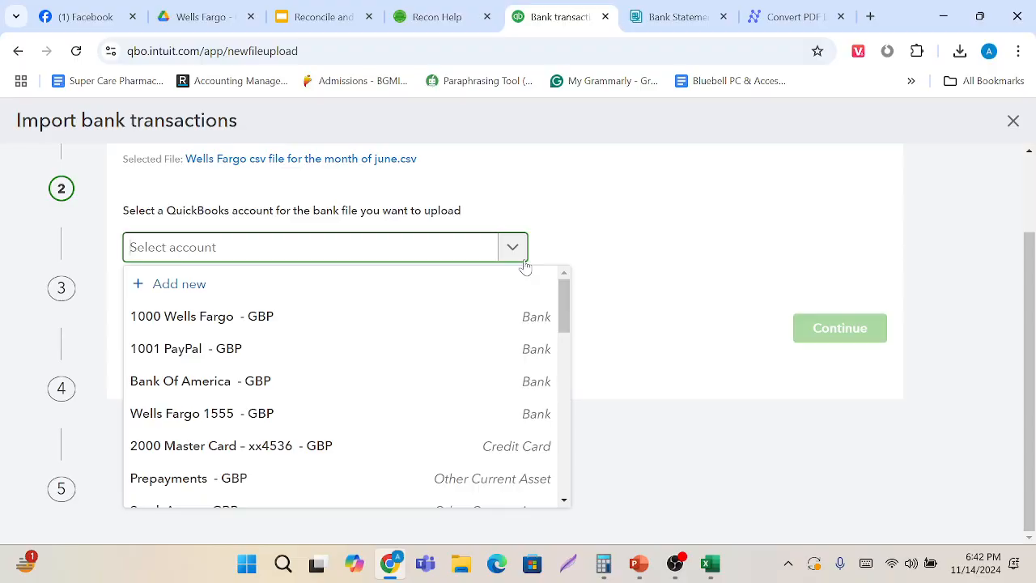
{"action": "left_click", "coordinate": [214, 419]}
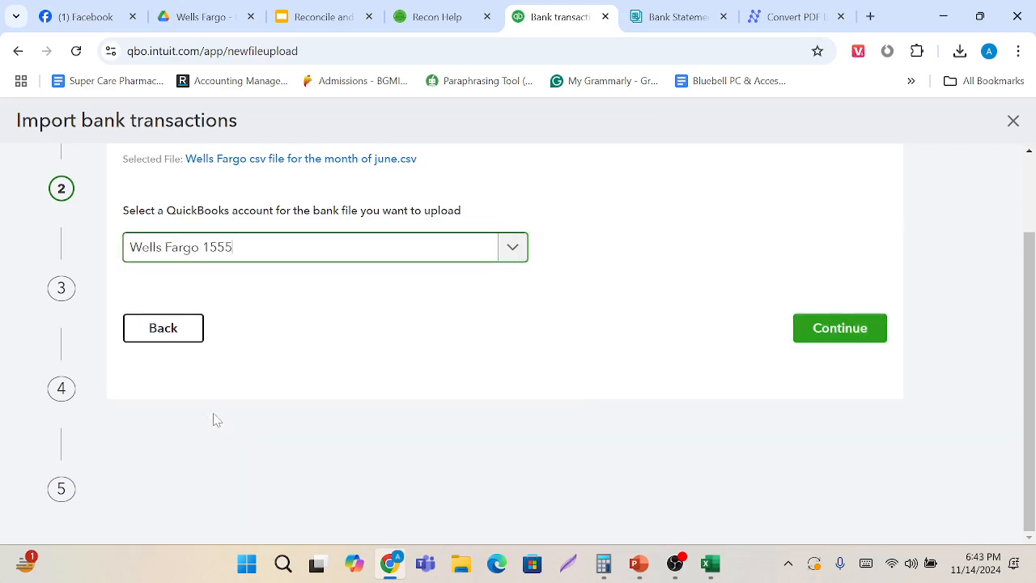
{"action": "left_click", "coordinate": [850, 343]}
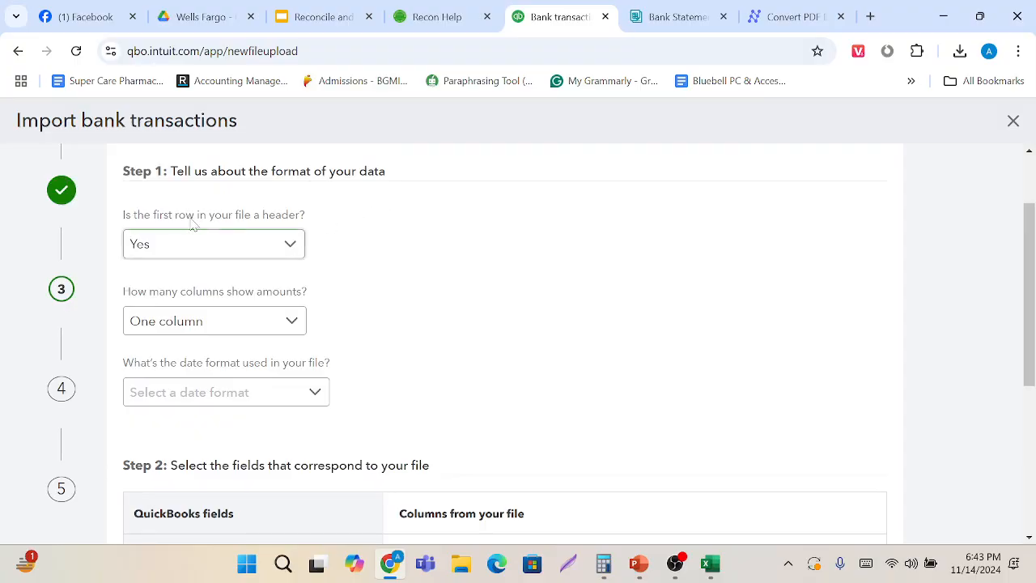
Keep the first row as a header and choose One column for how many columns show amounts.
{"action": "scroll", "coordinate": [299, 311], "scroll_direction": "down", "scroll_amount": 1}
{"action": "left_click", "coordinate": [289, 293]}
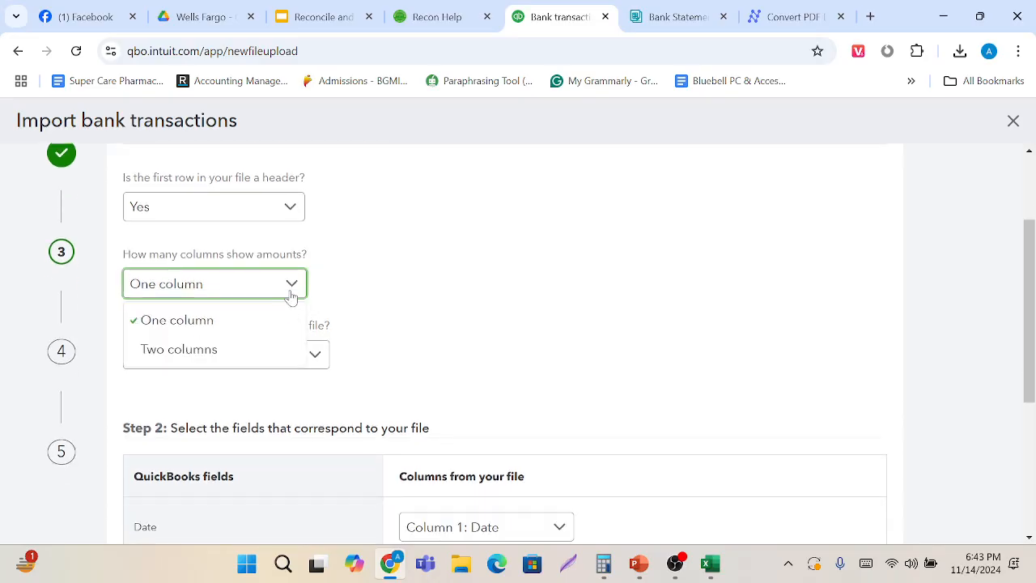
{"action": "left_click", "coordinate": [248, 321]}
{"action": "scroll", "coordinate": [397, 270], "scroll_direction": "down", "scroll_amount": 1}
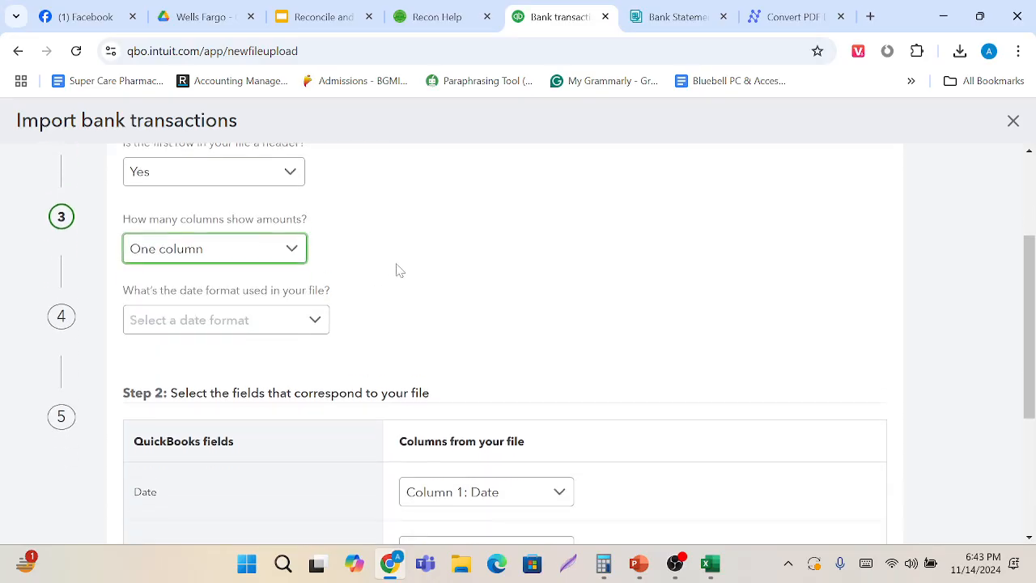
Check how dates are written in the Wells Fargo CSV in Excel, then return to QuickBooks and set the date format to dd/MM/yyyy.
{"action": "left_click", "coordinate": [319, 310]}
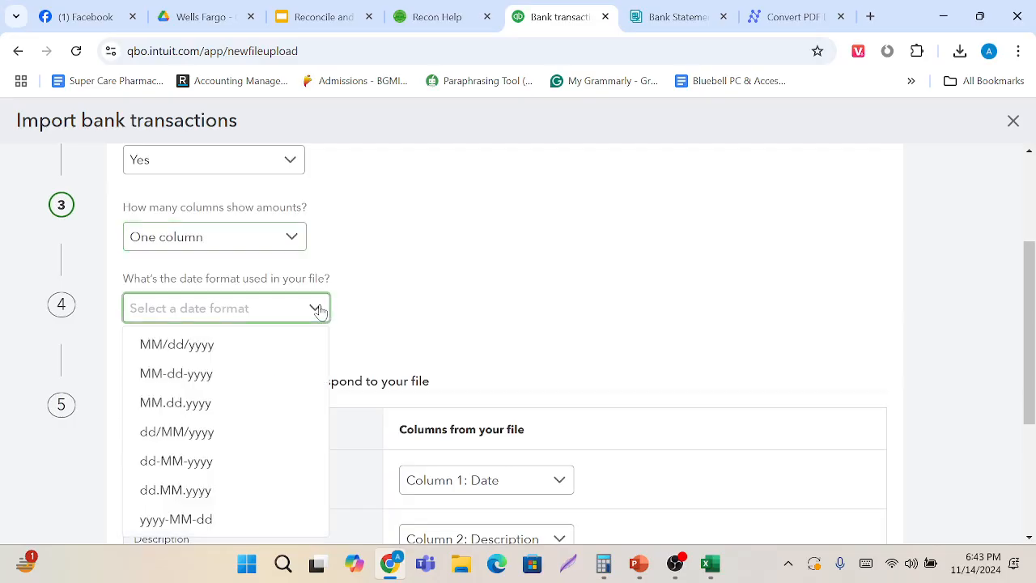
{"action": "mouse_move", "coordinate": [712, 566]}
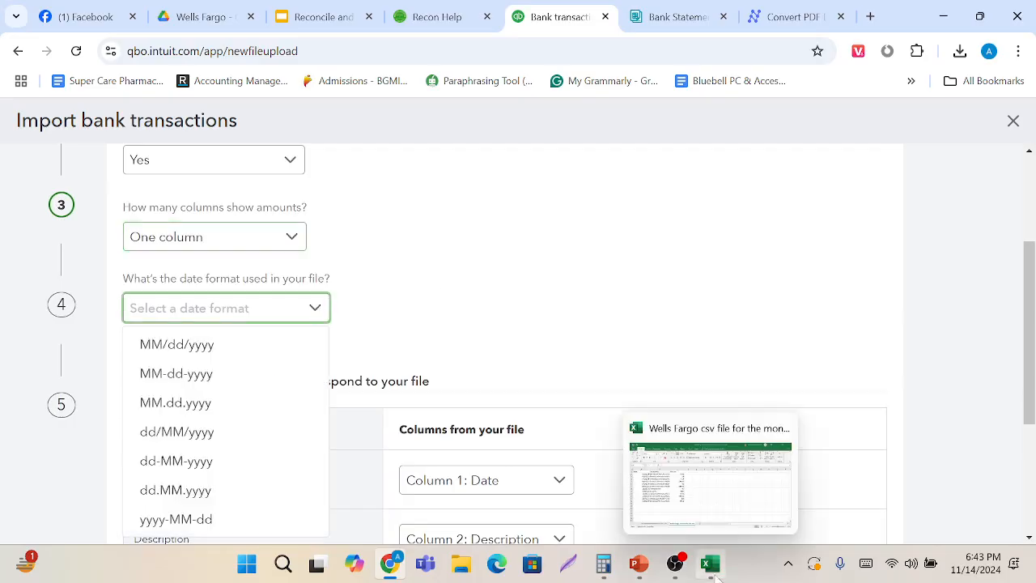
{"action": "left_click", "coordinate": [699, 515]}
{"action": "left_click", "coordinate": [87, 201]}
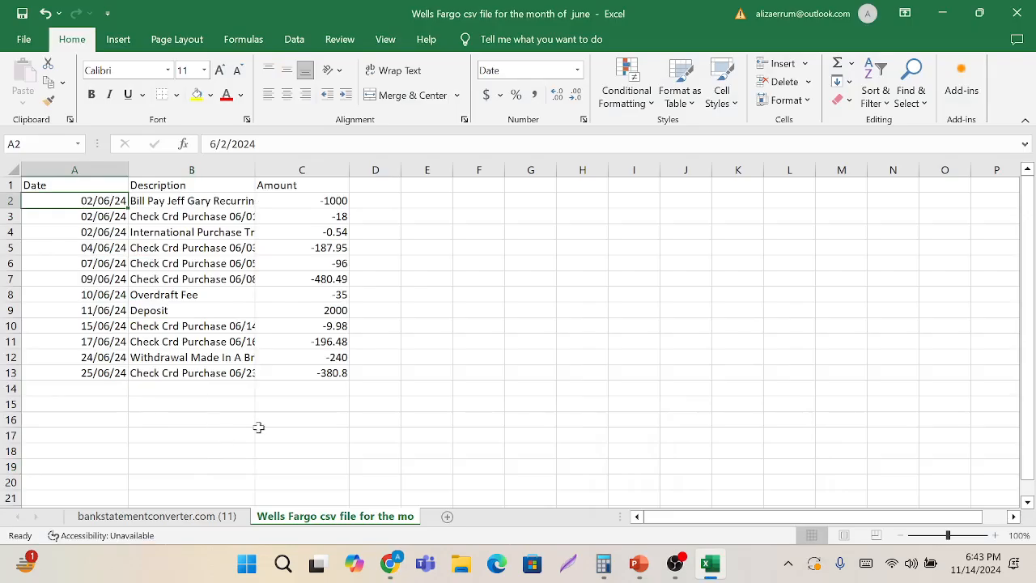
{"action": "key", "text": "alt+Tab"}
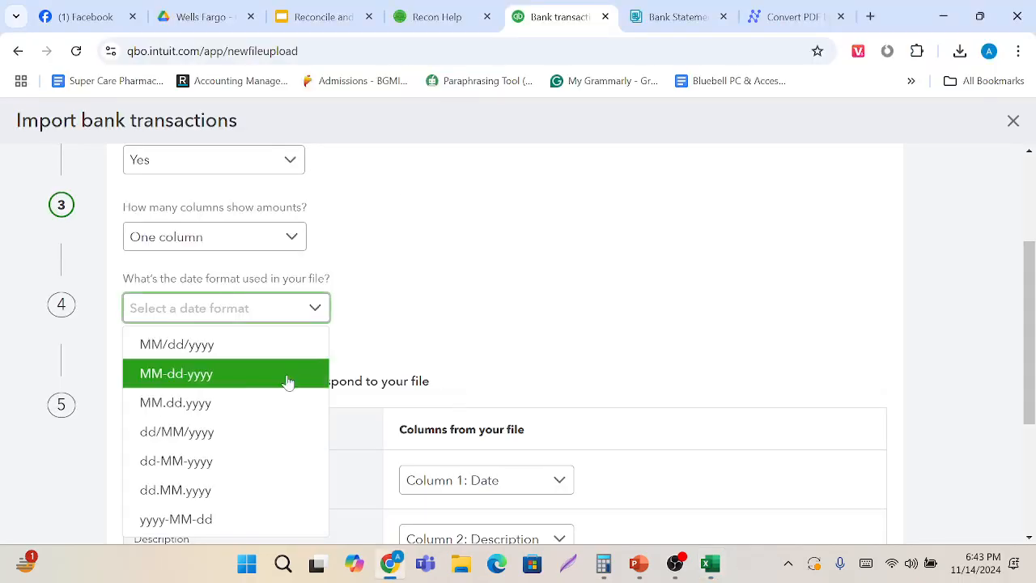
{"action": "left_click", "coordinate": [215, 435]}
Review the mapping of Date, Description and Amount to columns 1 to 3, leave the cheque number unmapped, and continue to transaction verification.
{"action": "scroll", "coordinate": [335, 419], "scroll_direction": "down", "scroll_amount": 3}
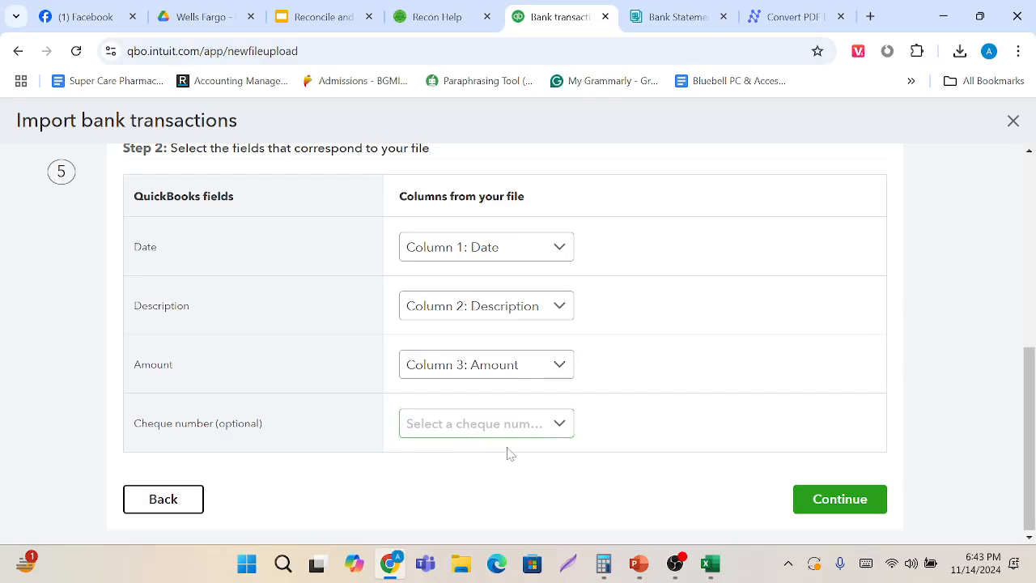
{"action": "scroll", "coordinate": [508, 453], "scroll_direction": "up", "scroll_amount": 2}
{"action": "scroll", "coordinate": [508, 454], "scroll_direction": "up", "scroll_amount": 2}
{"action": "scroll", "coordinate": [474, 452], "scroll_direction": "down", "scroll_amount": 4}
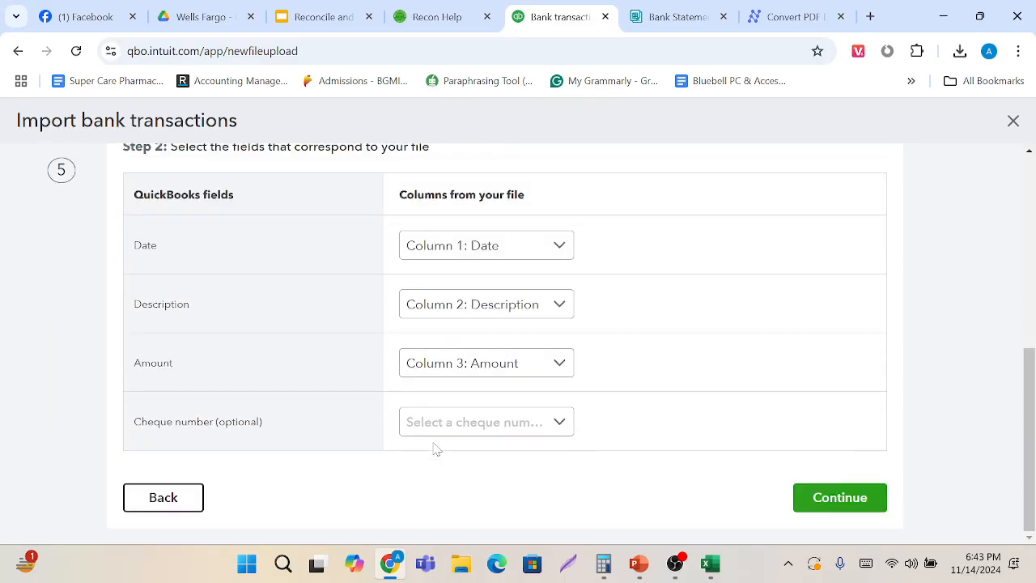
{"action": "left_click", "coordinate": [839, 497]}
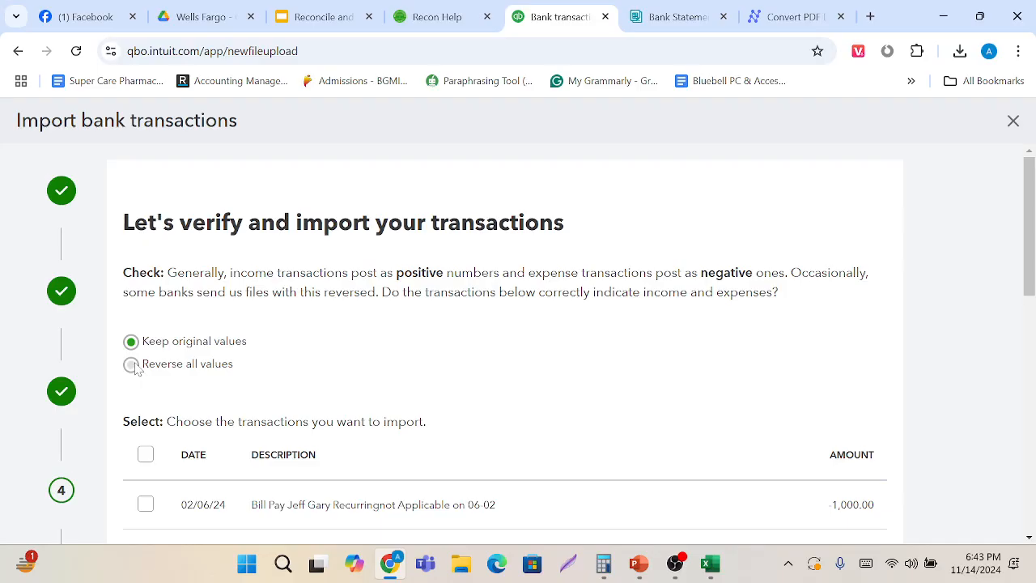
Review how income and expense amounts are signed, keep the original values, and select all listed transactions for import.
{"action": "scroll", "coordinate": [136, 368], "scroll_direction": "down", "scroll_amount": 1}
{"action": "scroll", "coordinate": [235, 347], "scroll_direction": "down", "scroll_amount": 1}
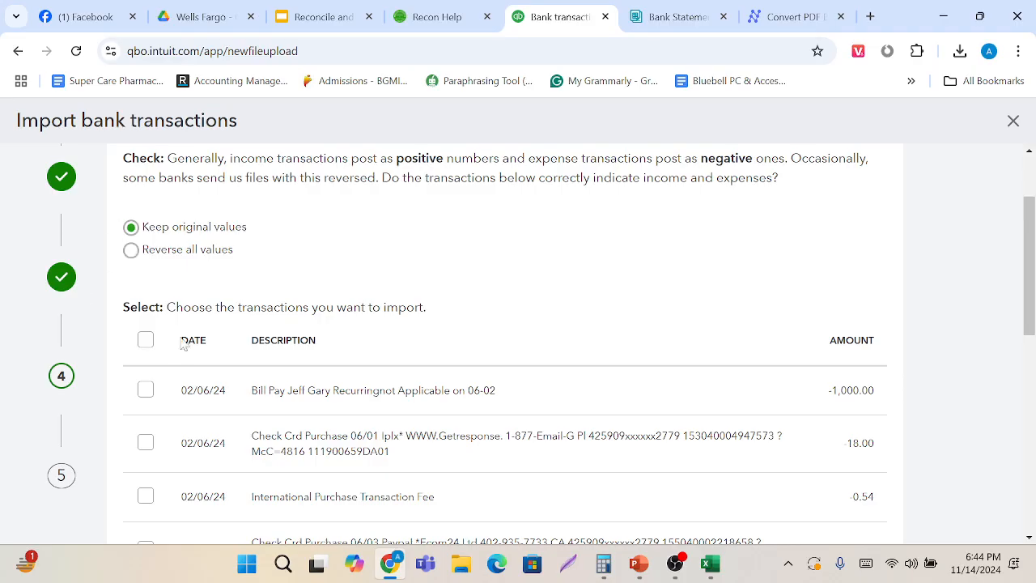
{"action": "scroll", "coordinate": [184, 339], "scroll_direction": "down", "scroll_amount": 1}
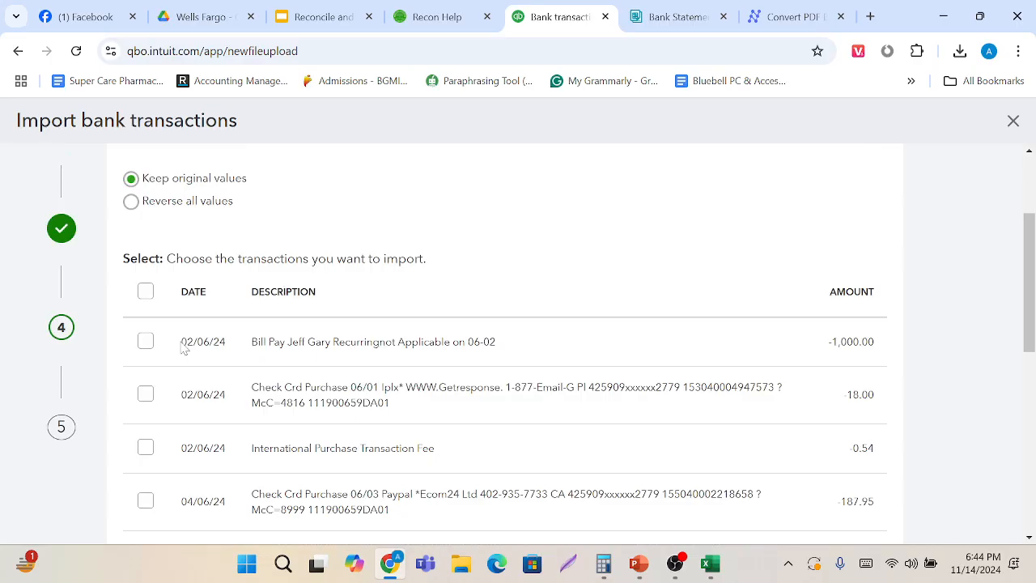
{"action": "scroll", "coordinate": [184, 347], "scroll_direction": "down", "scroll_amount": 3}
{"action": "scroll", "coordinate": [184, 348], "scroll_direction": "up", "scroll_amount": 5}
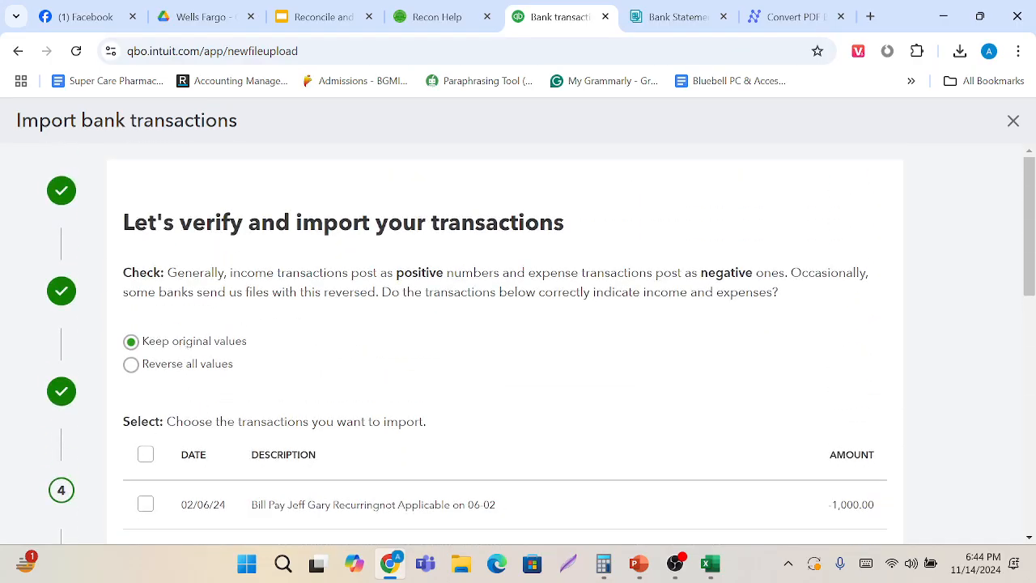
{"action": "scroll", "coordinate": [227, 441], "scroll_direction": "down", "scroll_amount": 2}
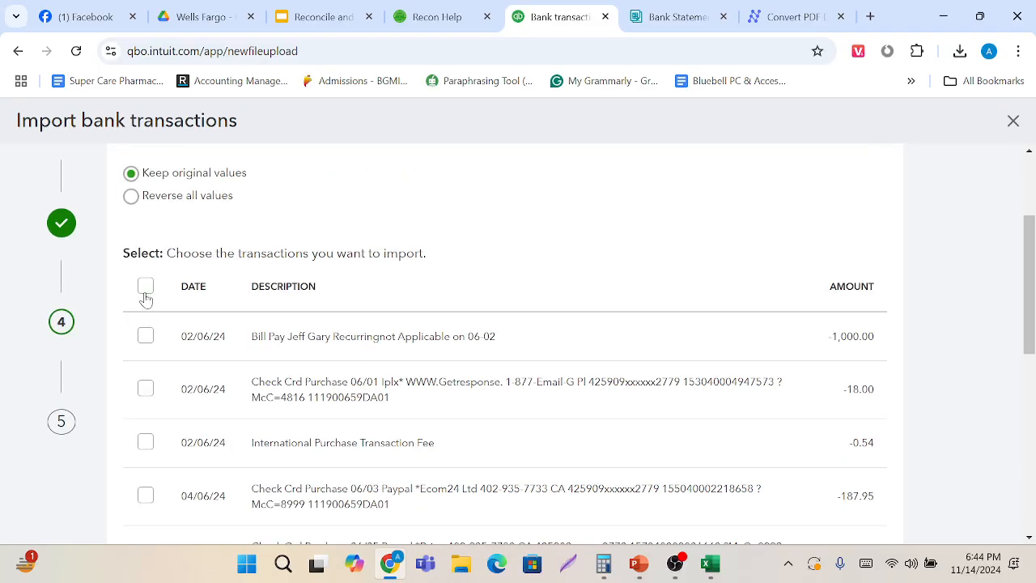
{"action": "left_click", "coordinate": [145, 297]}
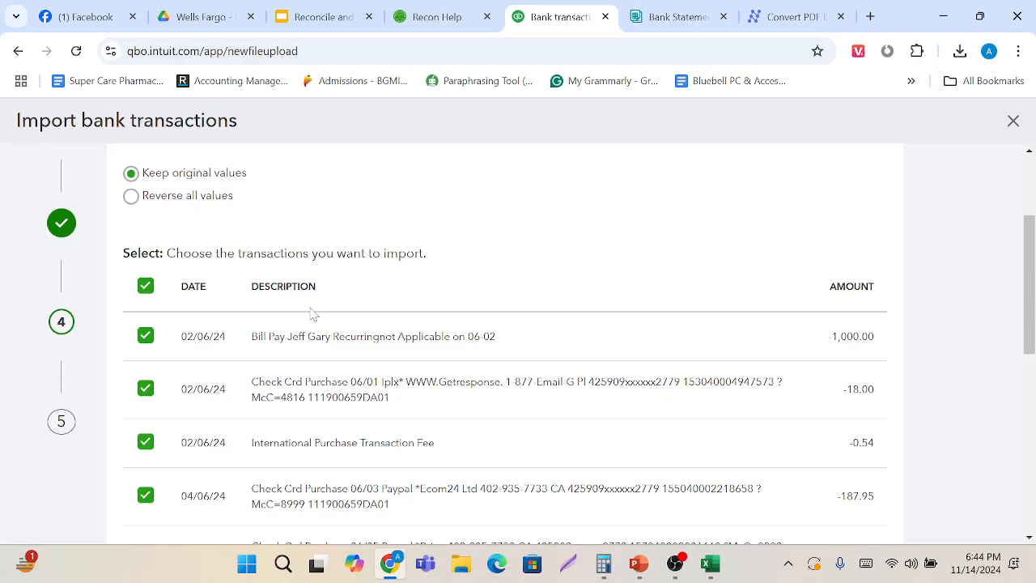
Check through the whole list that every transaction is selected and continue to the import confirmation.
{"action": "scroll", "coordinate": [314, 314], "scroll_direction": "down", "scroll_amount": 8}
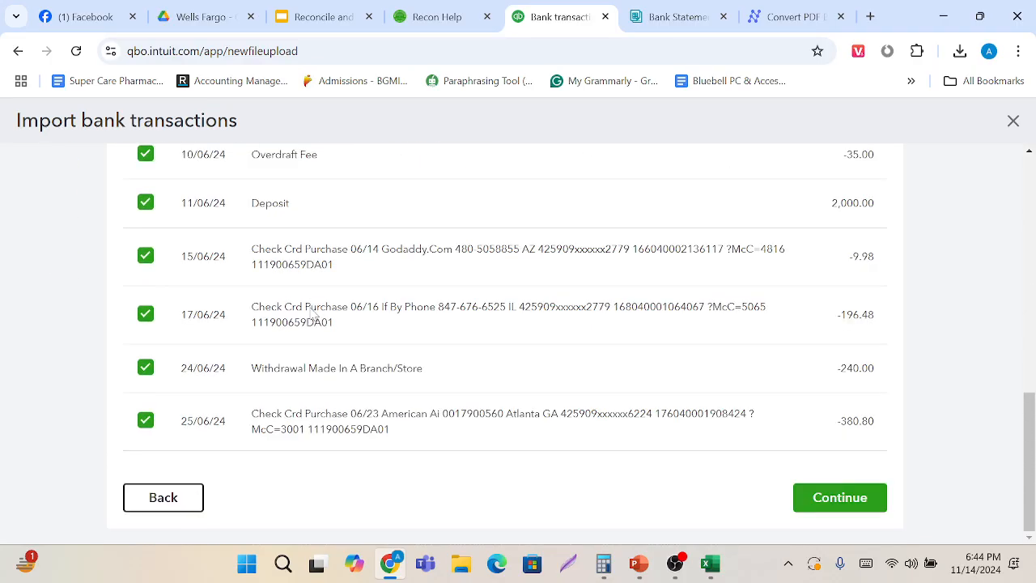
{"action": "scroll", "coordinate": [298, 313], "scroll_direction": "up", "scroll_amount": 10}
{"action": "scroll", "coordinate": [267, 469], "scroll_direction": "down", "scroll_amount": 10}
{"action": "scroll", "coordinate": [592, 468], "scroll_direction": "up", "scroll_amount": 10}
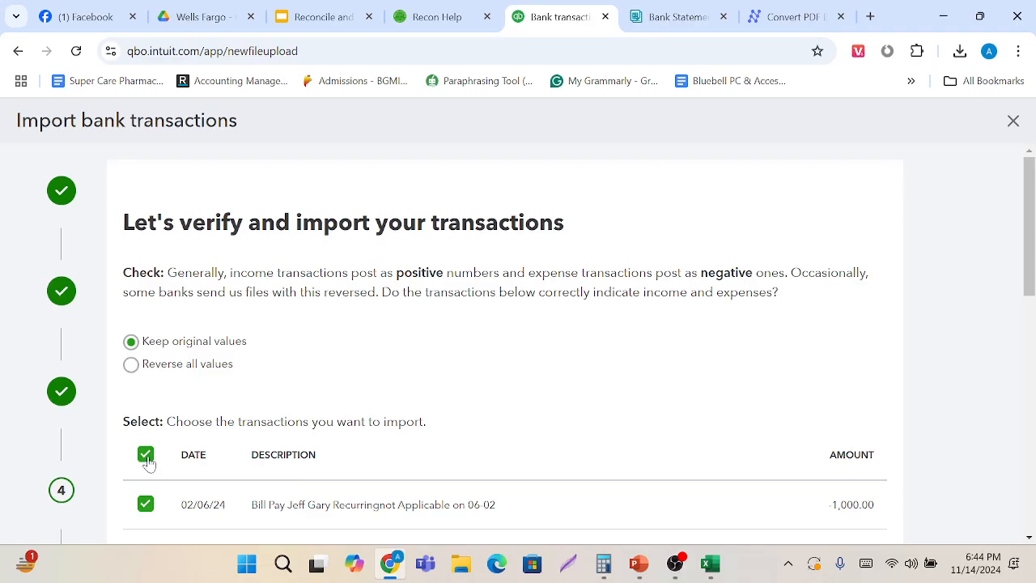
{"action": "left_click", "coordinate": [147, 458]}
{"action": "left_click", "coordinate": [147, 458]}
{"action": "scroll", "coordinate": [276, 485], "scroll_direction": "down", "scroll_amount": 4}
{"action": "scroll", "coordinate": [278, 484], "scroll_direction": "down", "scroll_amount": 5}
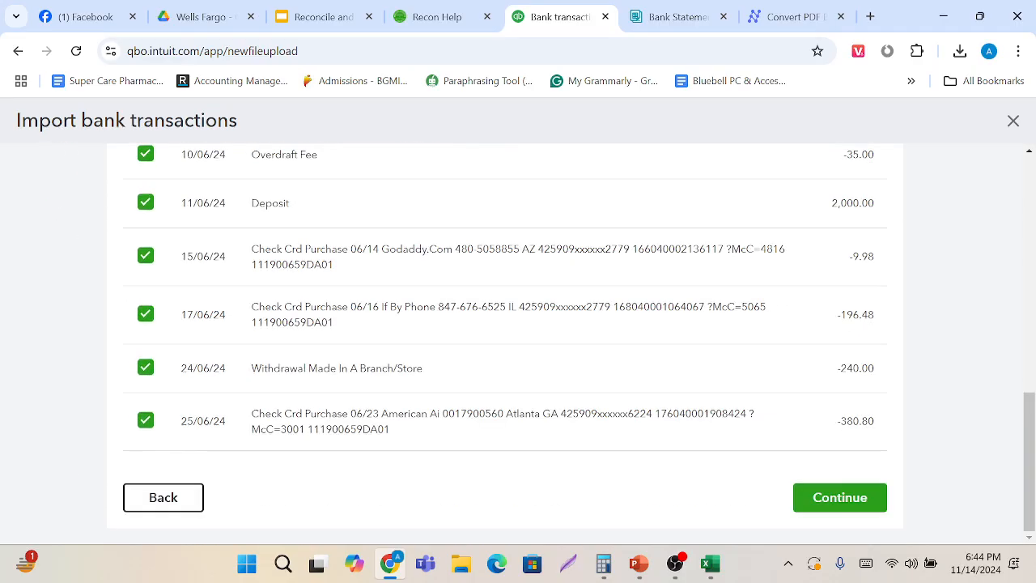
{"action": "left_click", "coordinate": [145, 425]}
{"action": "left_click", "coordinate": [146, 422]}
{"action": "left_click", "coordinate": [816, 502]}
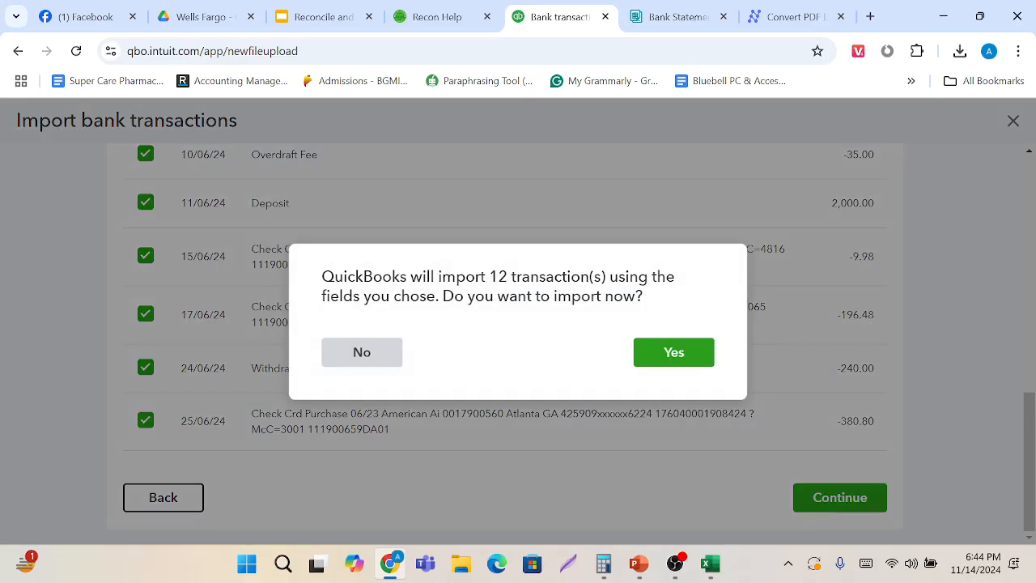
Compare the number of transactions with the date rows A2:A13 of the CSV in Excel, then return to QuickBooks and confirm the import.
{"action": "mouse_move", "coordinate": [711, 563]}
{"action": "left_click", "coordinate": [655, 498]}
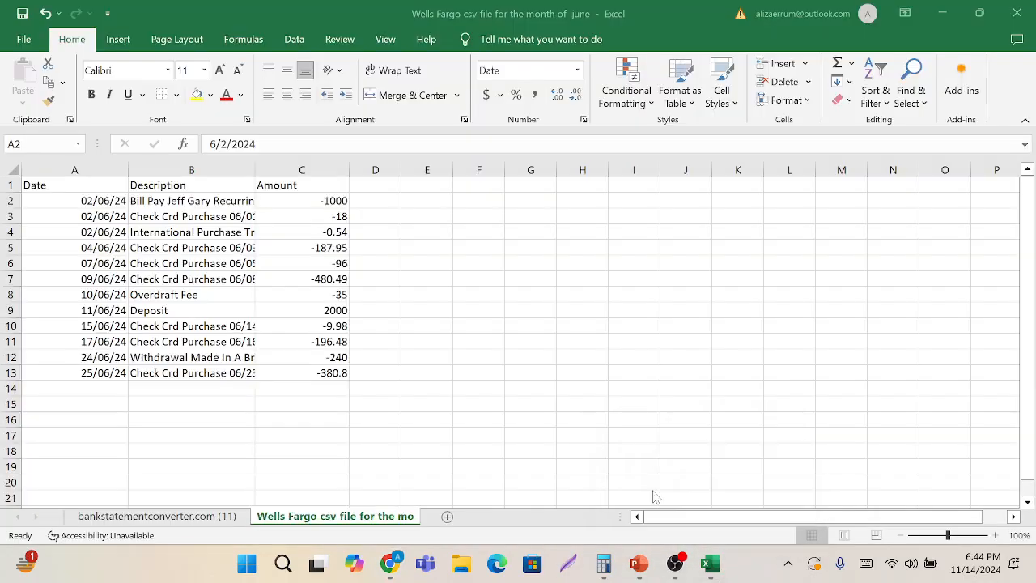
{"action": "left_click_drag", "start_coordinate": [87, 203], "coordinate": [94, 374]}
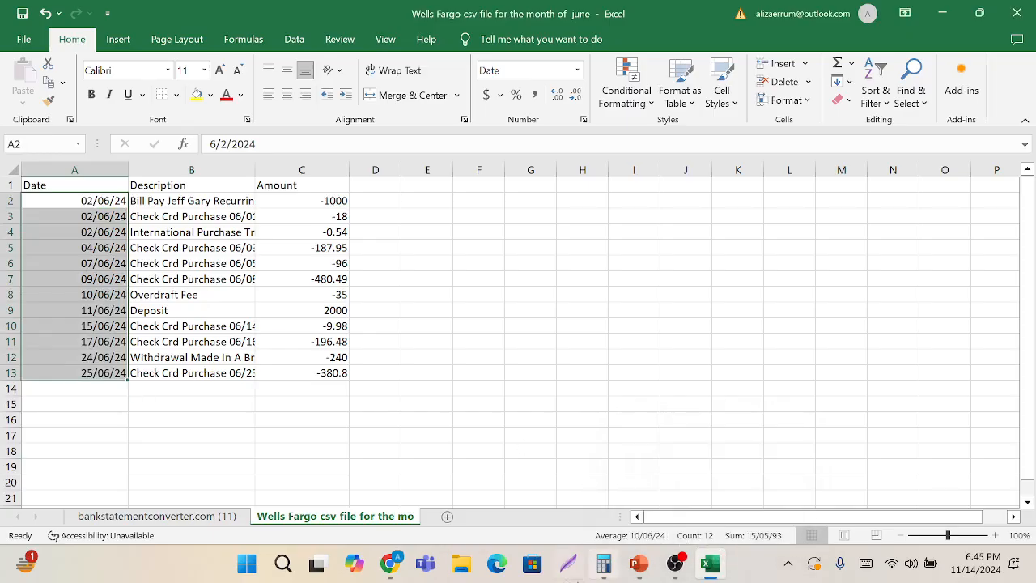
{"action": "mouse_move", "coordinate": [390, 572]}
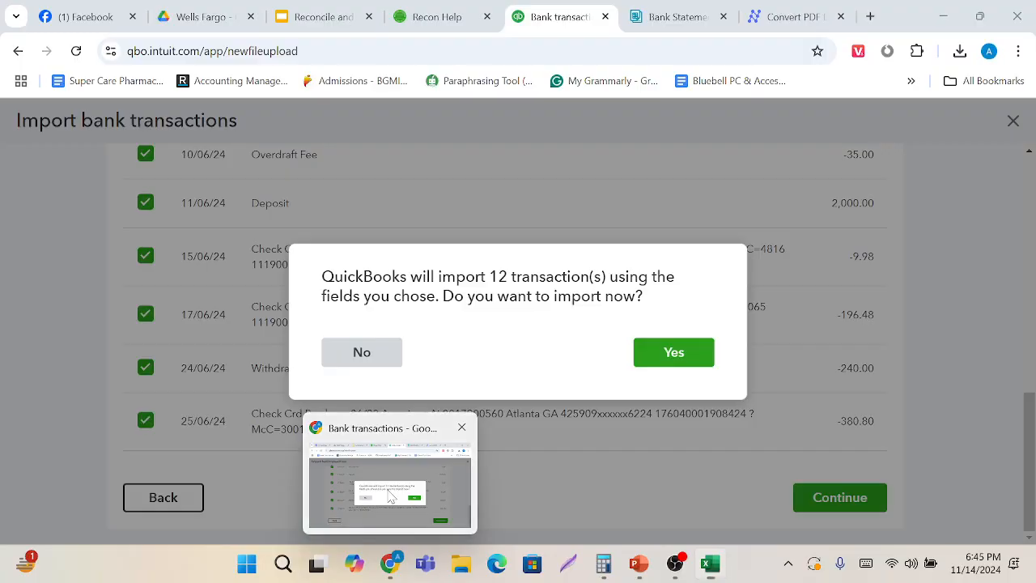
{"action": "left_click", "coordinate": [390, 496]}
{"action": "left_click", "coordinate": [687, 364]}
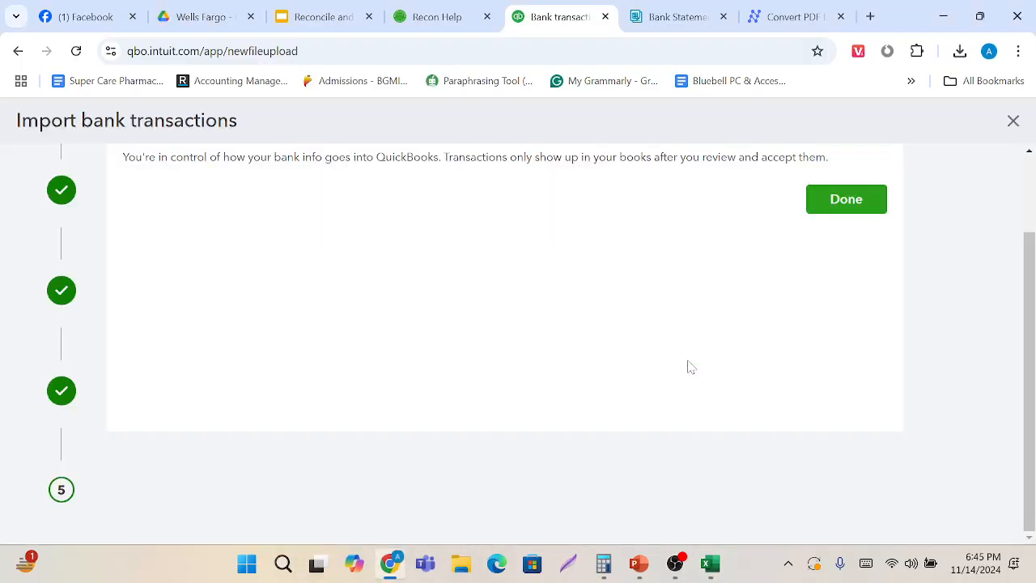
Finish the import, skip the category review, and dismiss the bank connection introduction.
{"action": "left_click", "coordinate": [856, 208]}
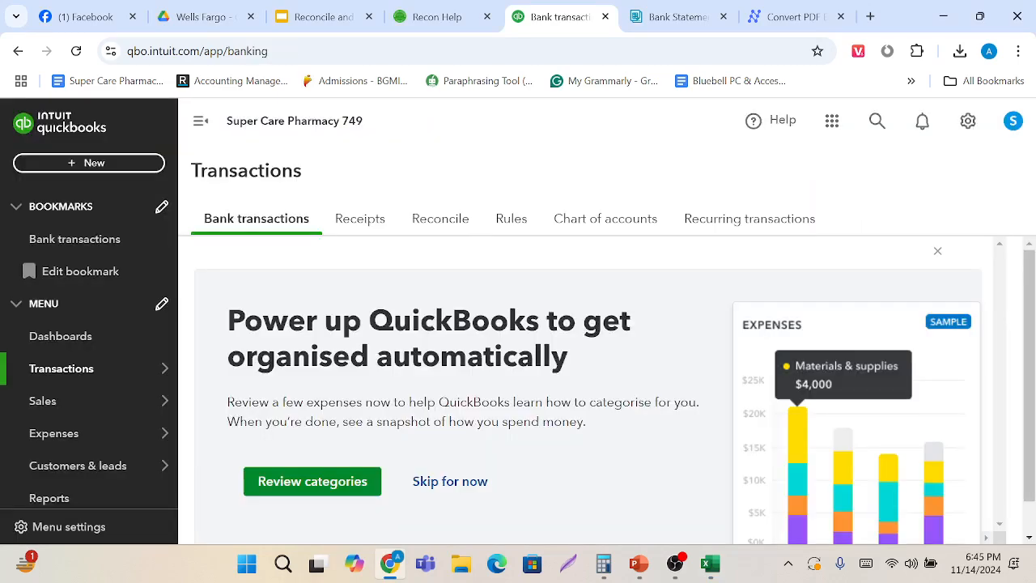
{"action": "left_click", "coordinate": [472, 482]}
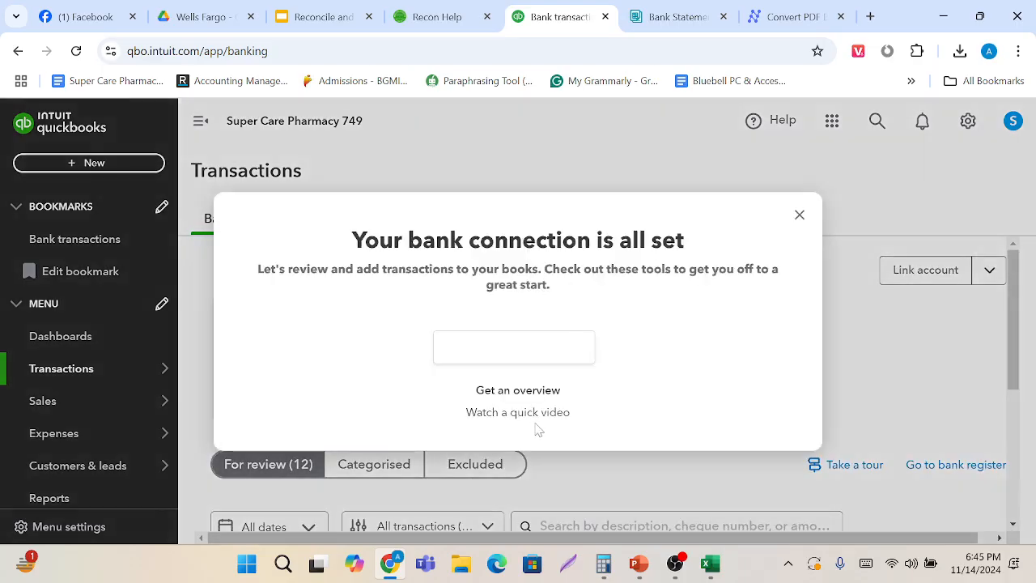
{"action": "left_click", "coordinate": [799, 215]}
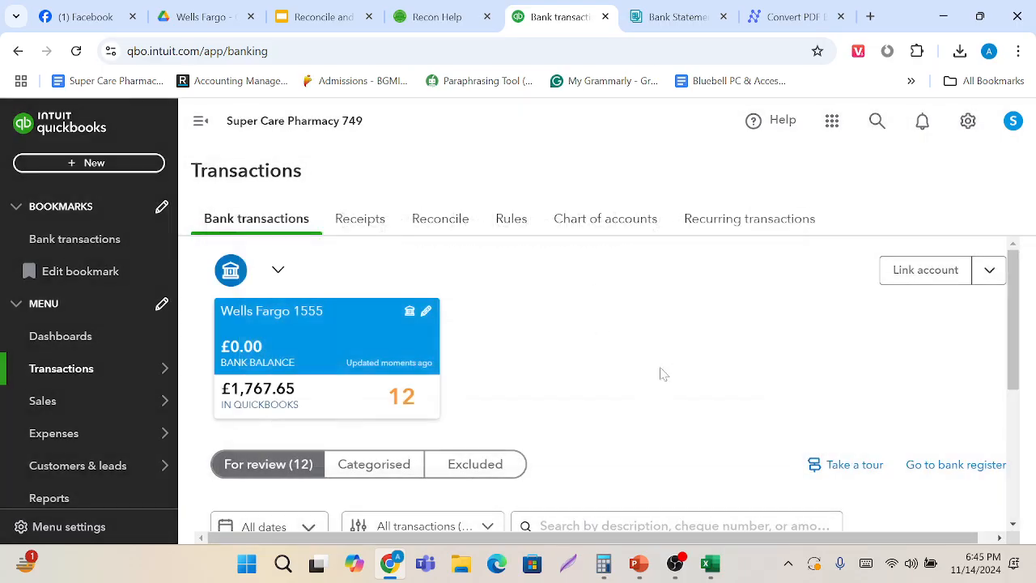
Examine the imported Wells Fargo 1555 transactions in the For review list and the available options for linking an account or uploading a file.
{"action": "scroll", "coordinate": [662, 374], "scroll_direction": "down", "scroll_amount": 4}
{"action": "scroll", "coordinate": [481, 381], "scroll_direction": "up", "scroll_amount": 2}
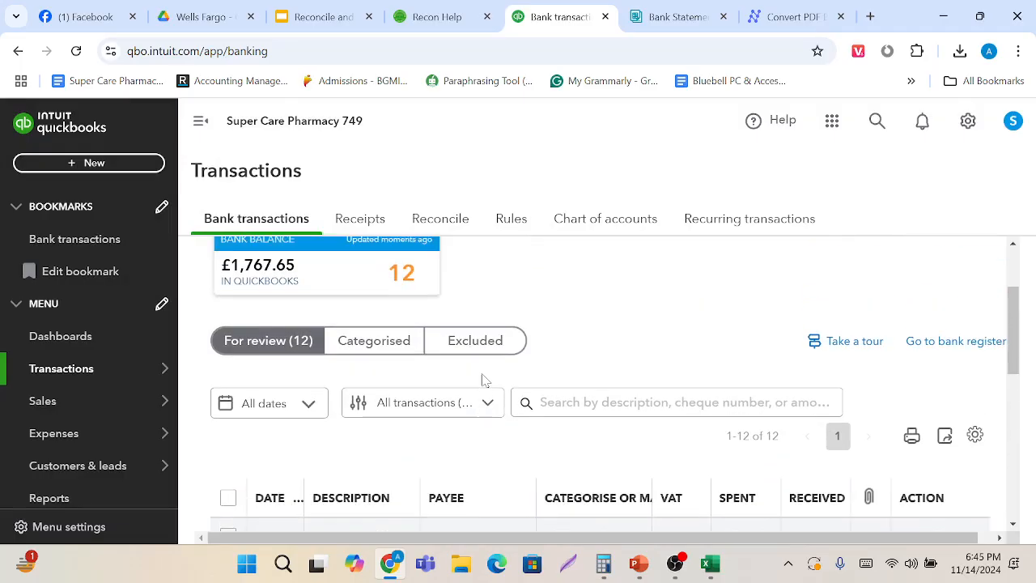
{"action": "scroll", "coordinate": [485, 380], "scroll_direction": "down", "scroll_amount": 1}
{"action": "scroll", "coordinate": [282, 345], "scroll_direction": "down", "scroll_amount": 1}
{"action": "scroll", "coordinate": [283, 345], "scroll_direction": "up", "scroll_amount": 1}
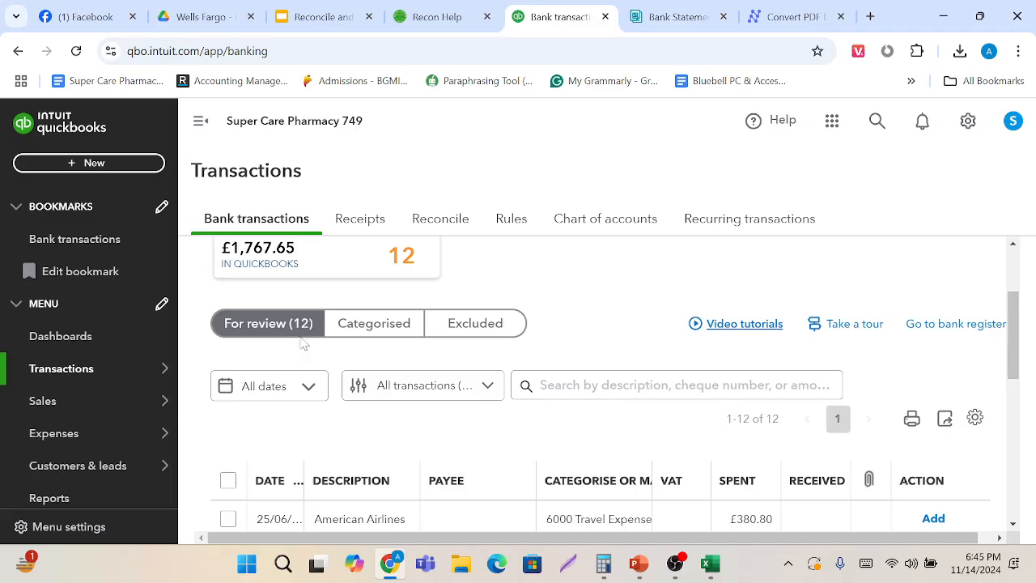
{"action": "scroll", "coordinate": [348, 385], "scroll_direction": "down", "scroll_amount": 4}
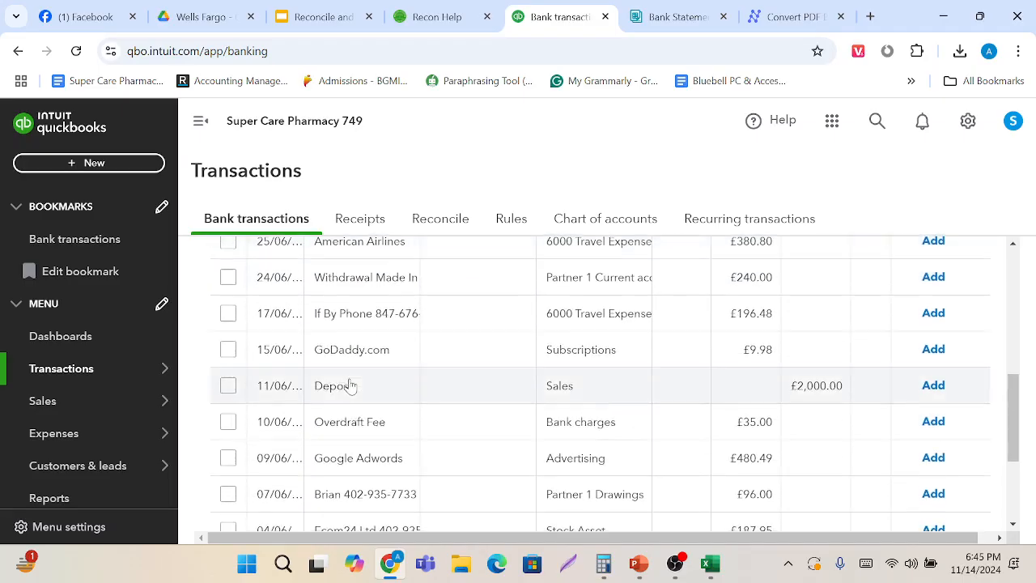
{"action": "scroll", "coordinate": [349, 385], "scroll_direction": "down", "scroll_amount": 3}
{"action": "scroll", "coordinate": [350, 385], "scroll_direction": "up", "scroll_amount": 3}
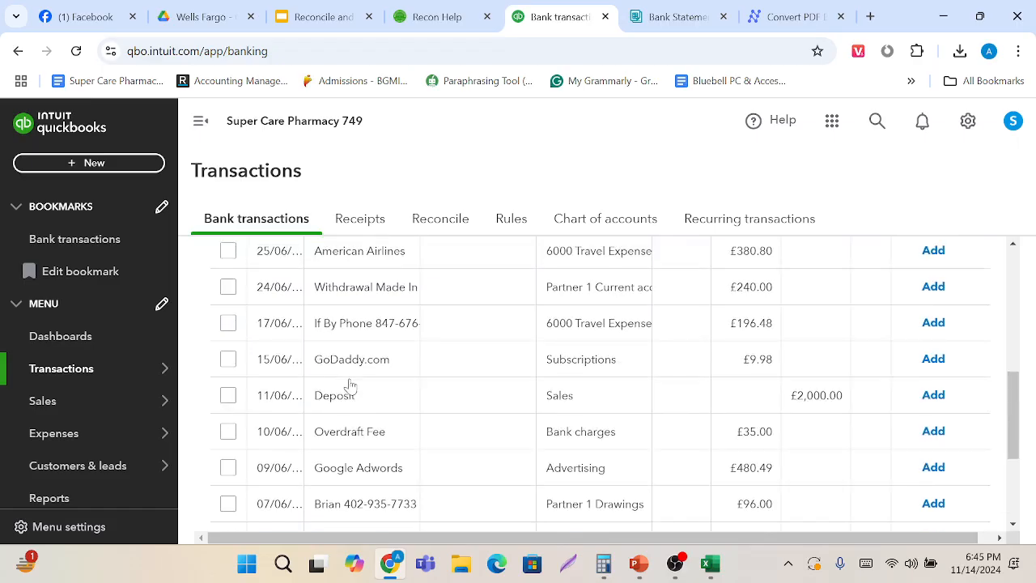
{"action": "scroll", "coordinate": [350, 385], "scroll_direction": "up", "scroll_amount": 2}
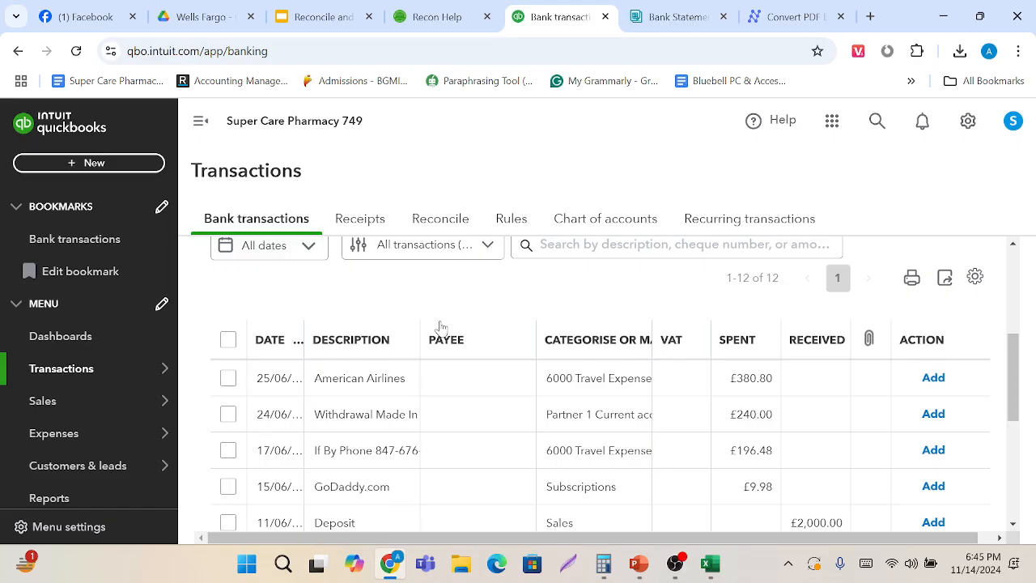
{"action": "scroll", "coordinate": [441, 326], "scroll_direction": "up", "scroll_amount": 4}
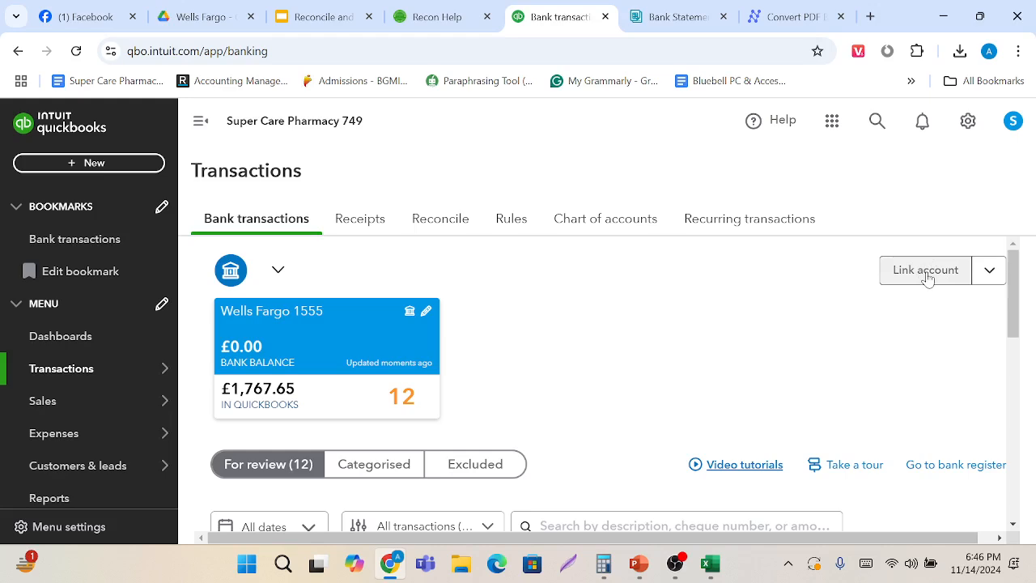
{"action": "left_click", "coordinate": [992, 272]}
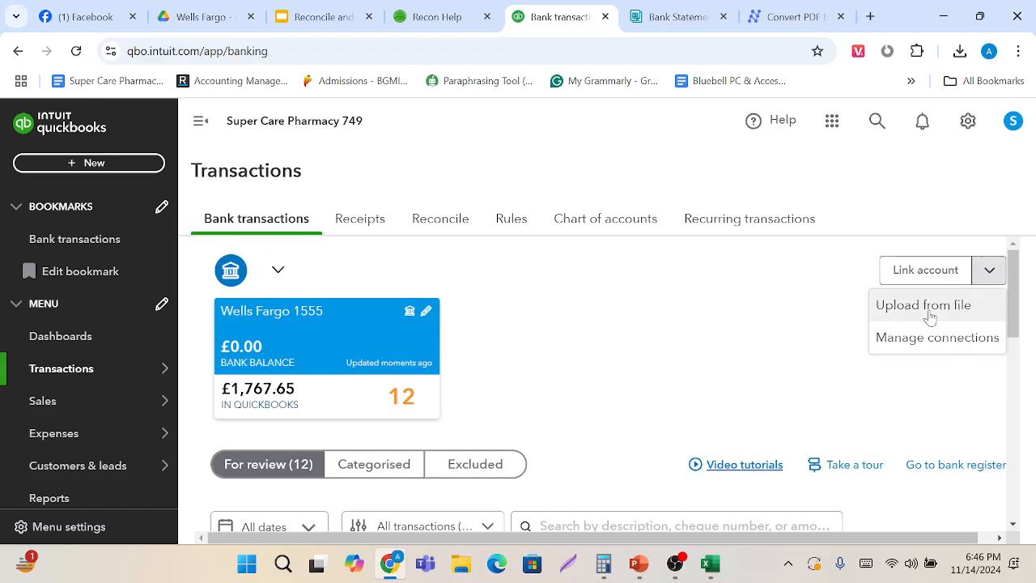
{"action": "left_click", "coordinate": [755, 360]}
Widen the Categorise or Match column of the review list and check the category suggested for each transaction.
{"action": "scroll", "coordinate": [620, 386], "scroll_direction": "down", "scroll_amount": 4}
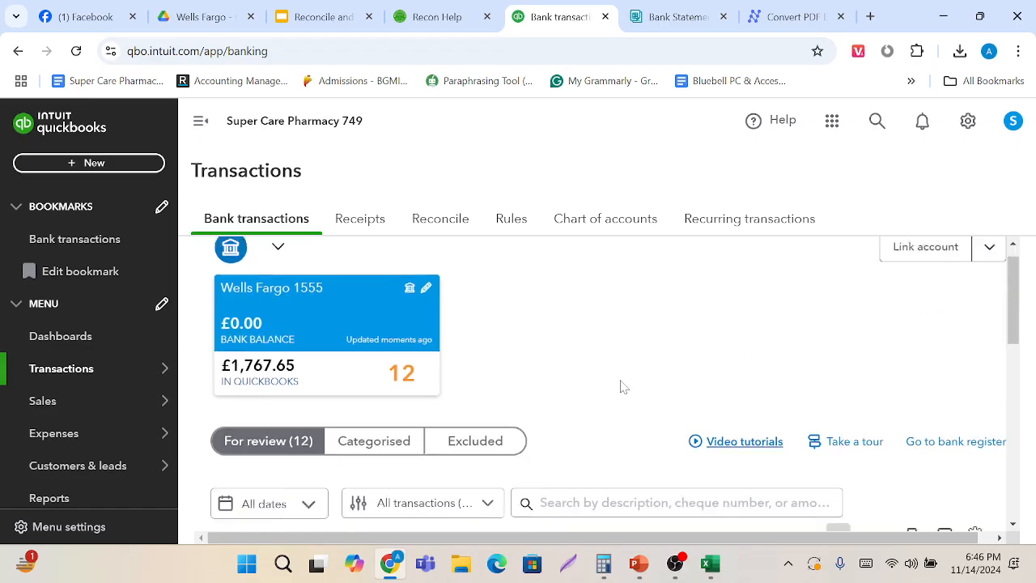
{"action": "scroll", "coordinate": [441, 411], "scroll_direction": "down", "scroll_amount": 1}
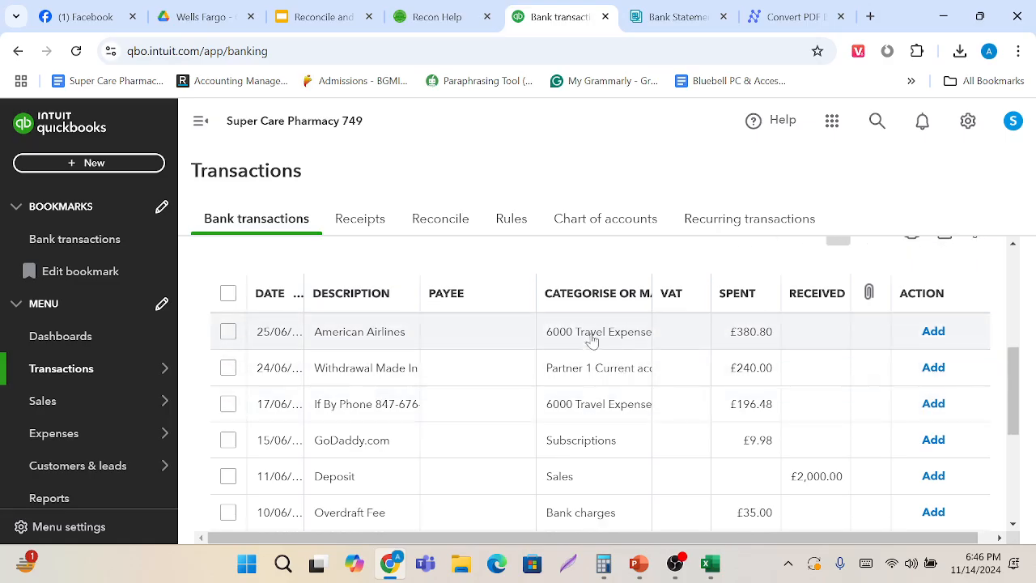
{"action": "left_click_drag", "start_coordinate": [650, 288], "coordinate": [715, 287]}
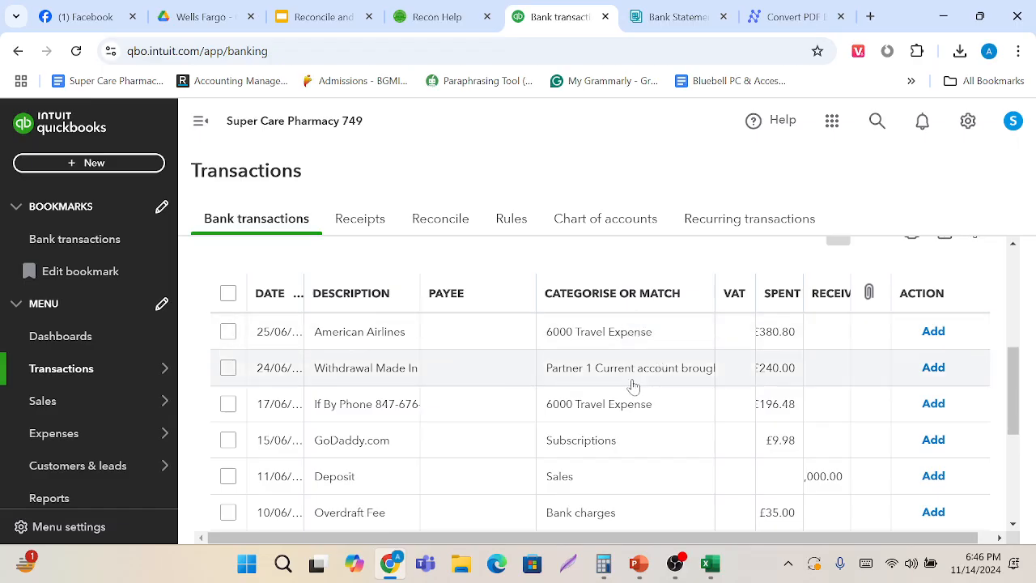
{"action": "scroll", "coordinate": [640, 429], "scroll_direction": "down", "scroll_amount": 2}
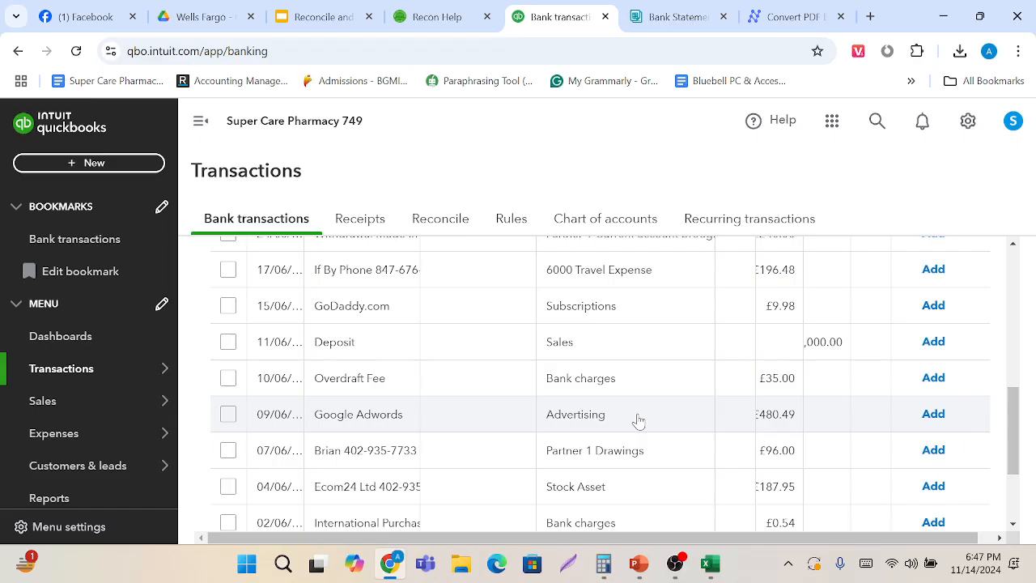
{"action": "scroll", "coordinate": [638, 420], "scroll_direction": "up", "scroll_amount": 2}
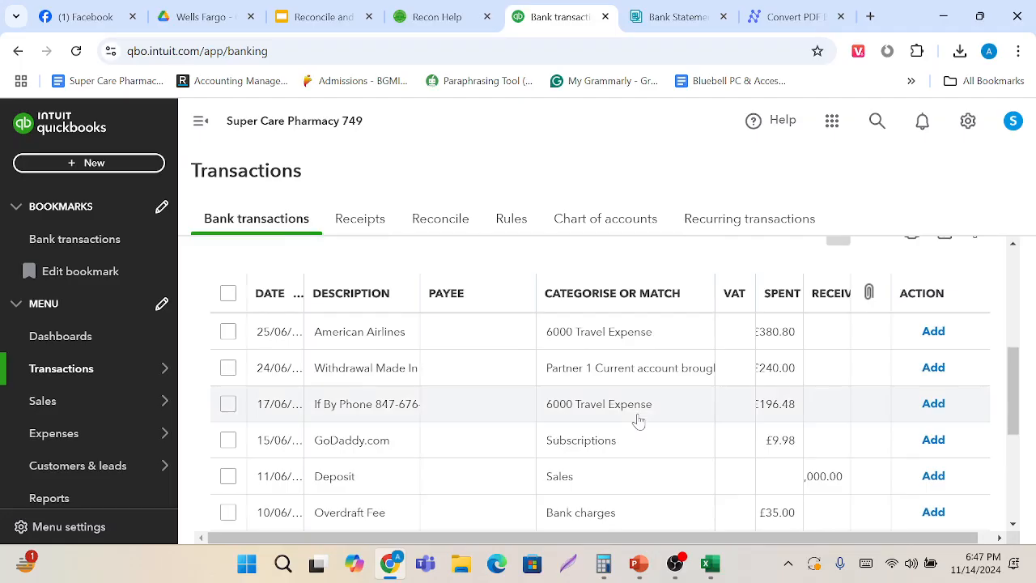
{"action": "scroll", "coordinate": [638, 420], "scroll_direction": "down", "scroll_amount": 1}
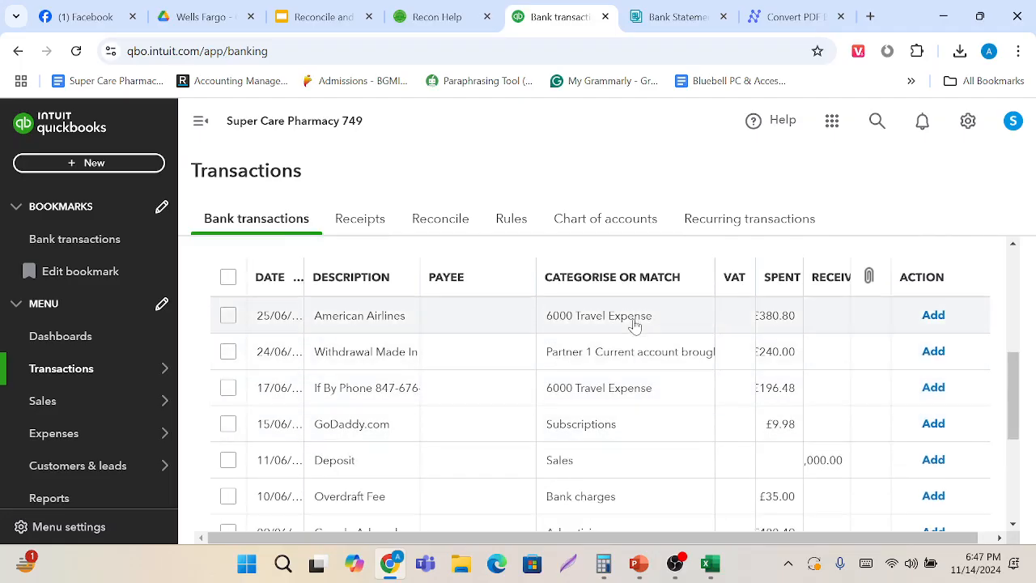
{"action": "scroll", "coordinate": [637, 405], "scroll_direction": "down", "scroll_amount": 1}
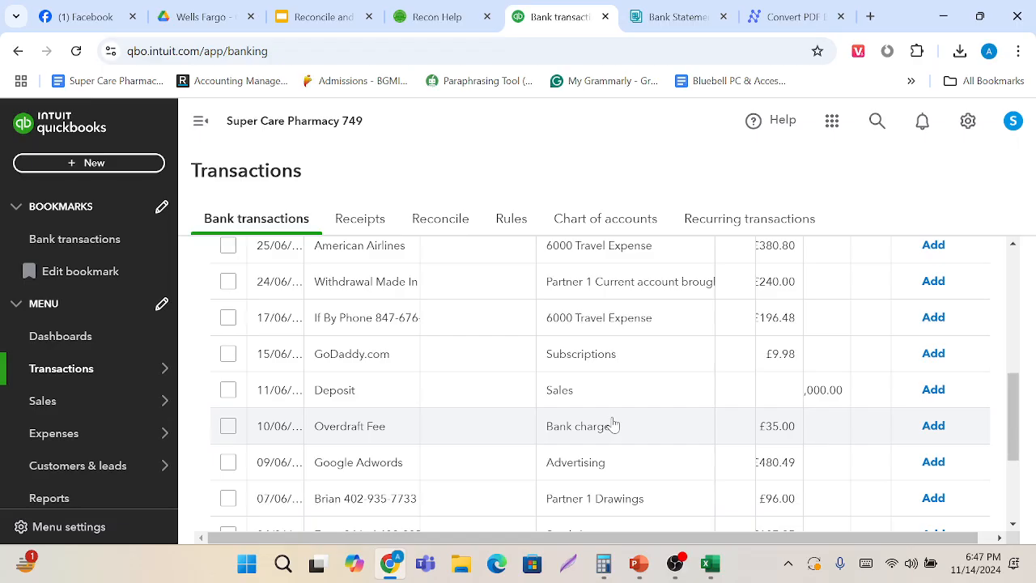
Look through the transaction descriptions and widen the Description column so more of the text is readable.
{"action": "scroll", "coordinate": [613, 424], "scroll_direction": "up", "scroll_amount": 2}
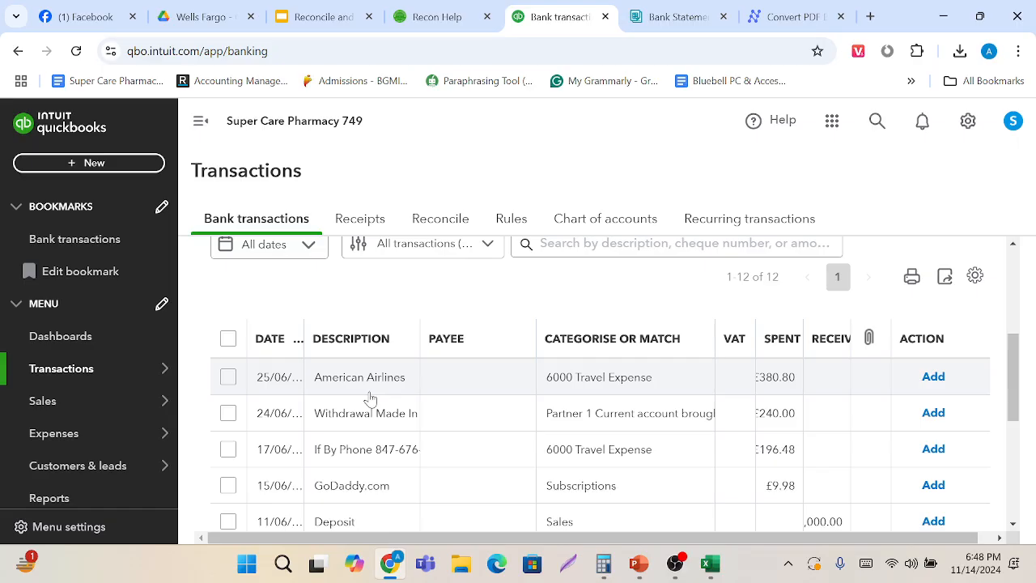
{"action": "scroll", "coordinate": [370, 398], "scroll_direction": "down", "scroll_amount": 1}
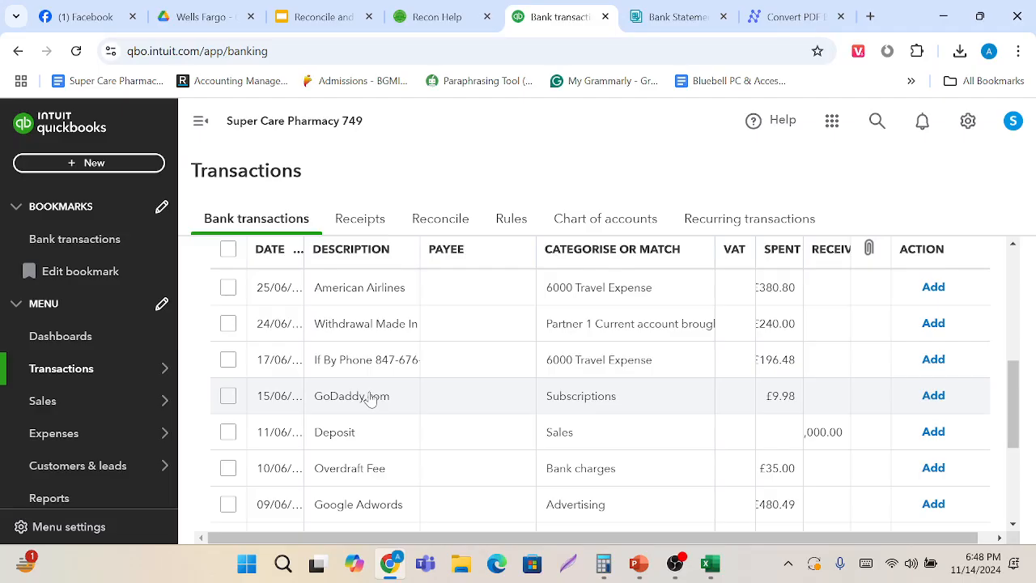
{"action": "scroll", "coordinate": [370, 398], "scroll_direction": "up", "scroll_amount": 2}
{"action": "scroll", "coordinate": [370, 398], "scroll_direction": "down", "scroll_amount": 3}
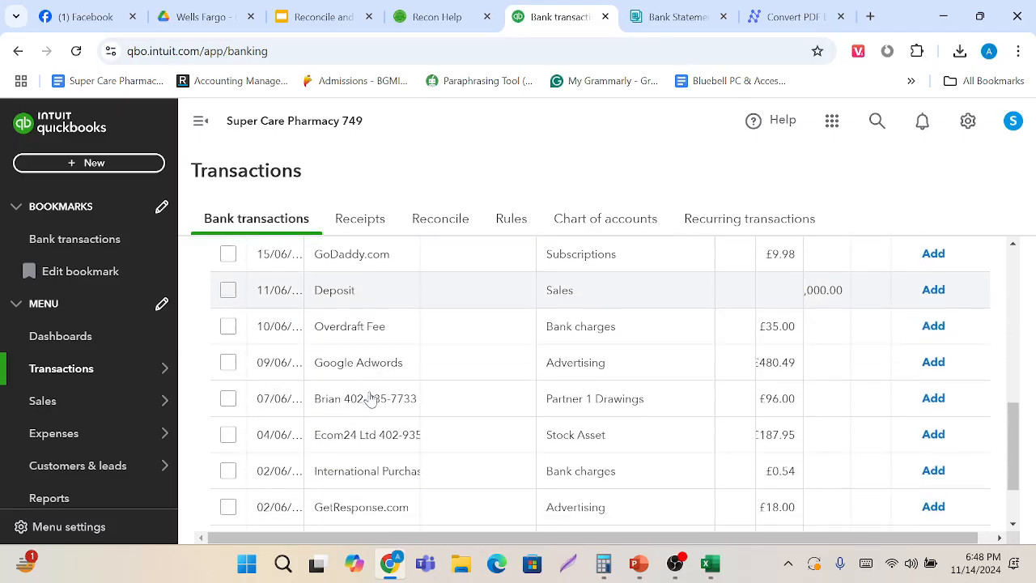
{"action": "scroll", "coordinate": [370, 398], "scroll_direction": "down", "scroll_amount": 1}
{"action": "scroll", "coordinate": [370, 398], "scroll_direction": "up", "scroll_amount": 3}
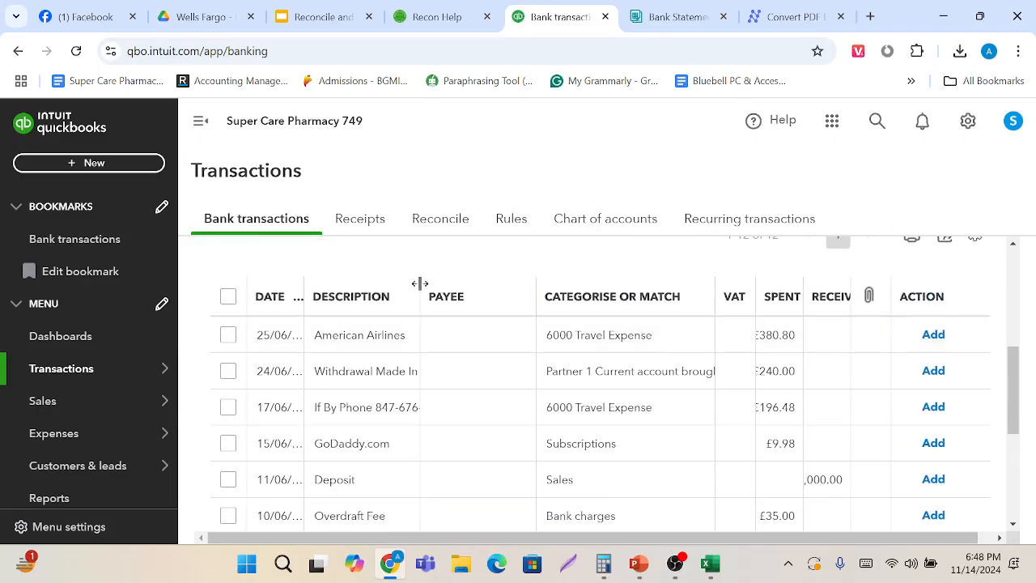
{"action": "left_click_drag", "start_coordinate": [419, 283], "coordinate": [485, 284]}
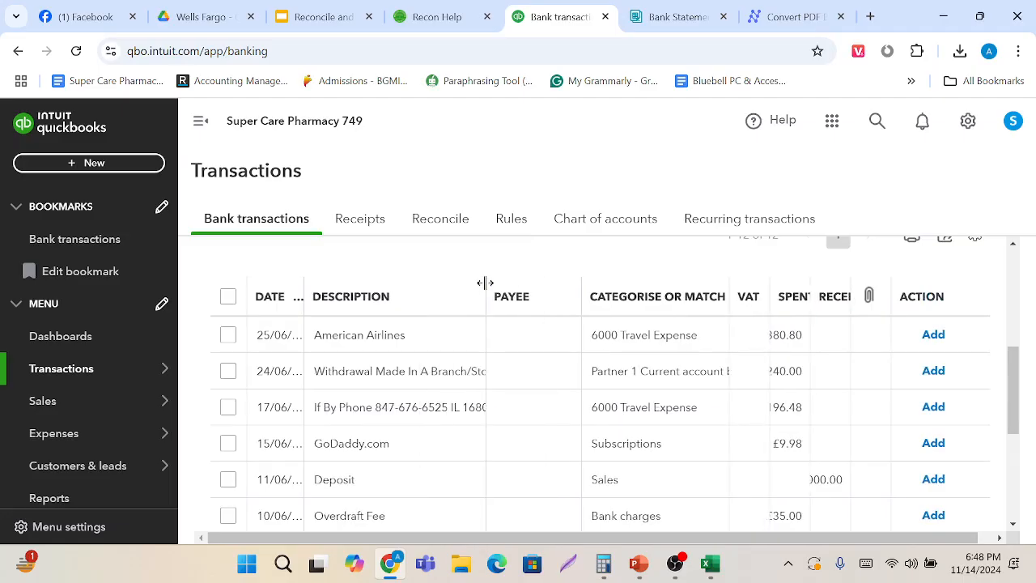
Expand the American Airlines transaction and look over its payee, account, VAT, tags and memo fields.
{"action": "left_click", "coordinate": [434, 342]}
{"action": "scroll", "coordinate": [416, 423], "scroll_direction": "down", "scroll_amount": 2}
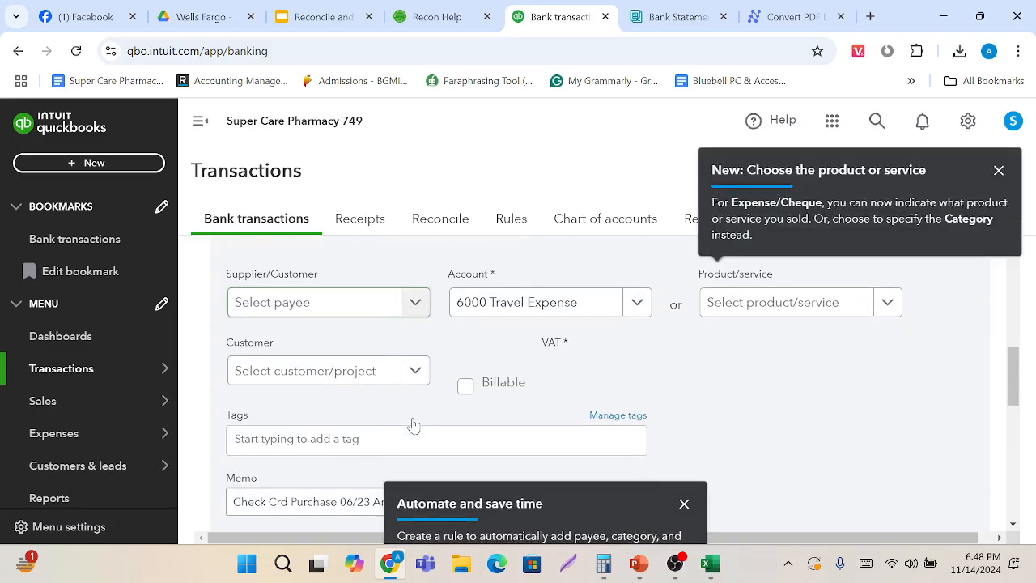
{"action": "scroll", "coordinate": [413, 425], "scroll_direction": "down", "scroll_amount": 1}
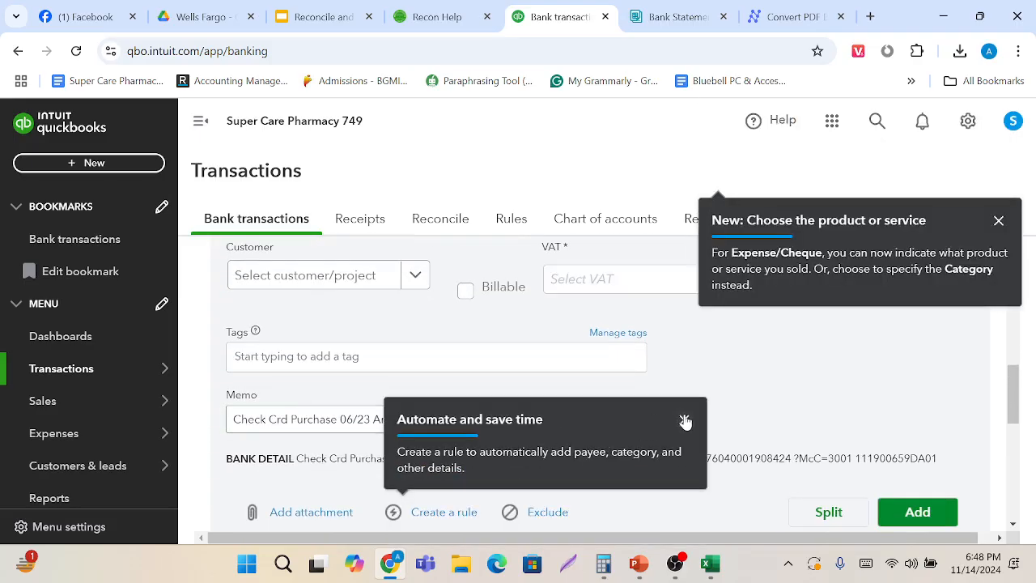
Dismiss the feature tips, copy "American Ai" from the transaction's memo, and search the web for it in a new browser tab.
{"action": "left_click", "coordinate": [685, 421]}
{"action": "left_click", "coordinate": [646, 419]}
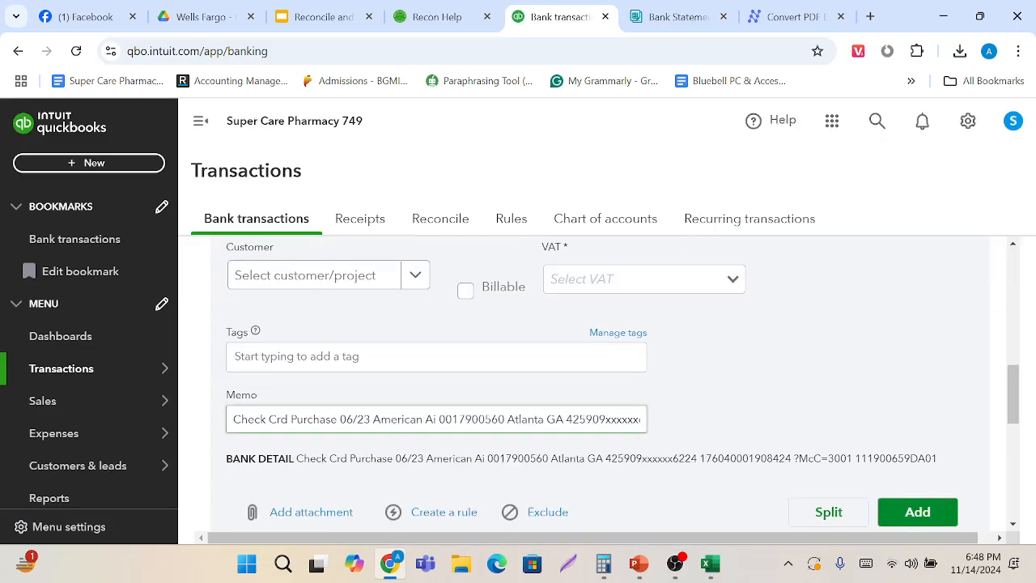
{"action": "left_click_drag", "start_coordinate": [371, 419], "coordinate": [438, 420]}
{"action": "key", "text": "ctrl+c"}
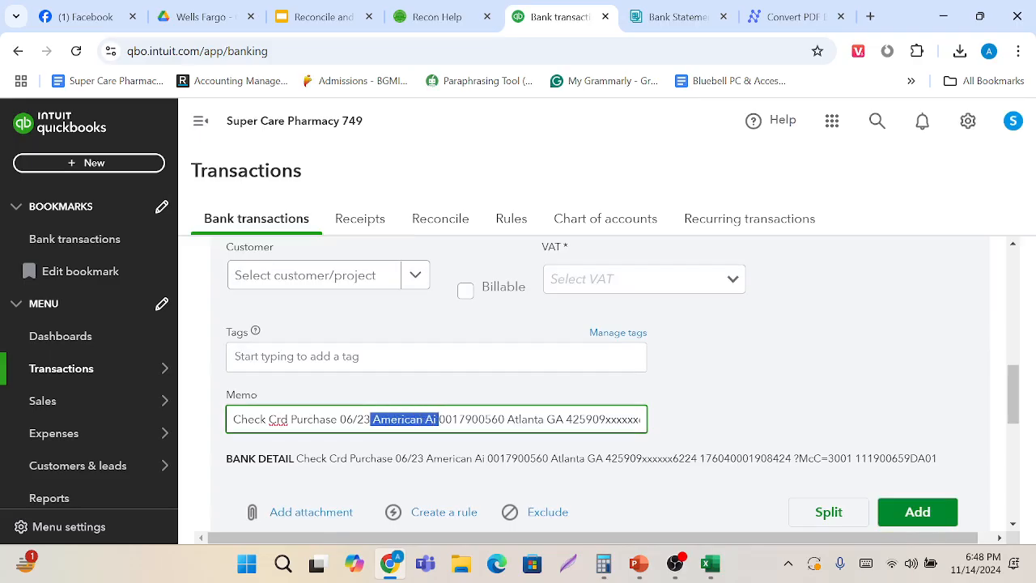
{"action": "left_click", "coordinate": [870, 16]}
{"action": "key", "text": "ctrl+v"}
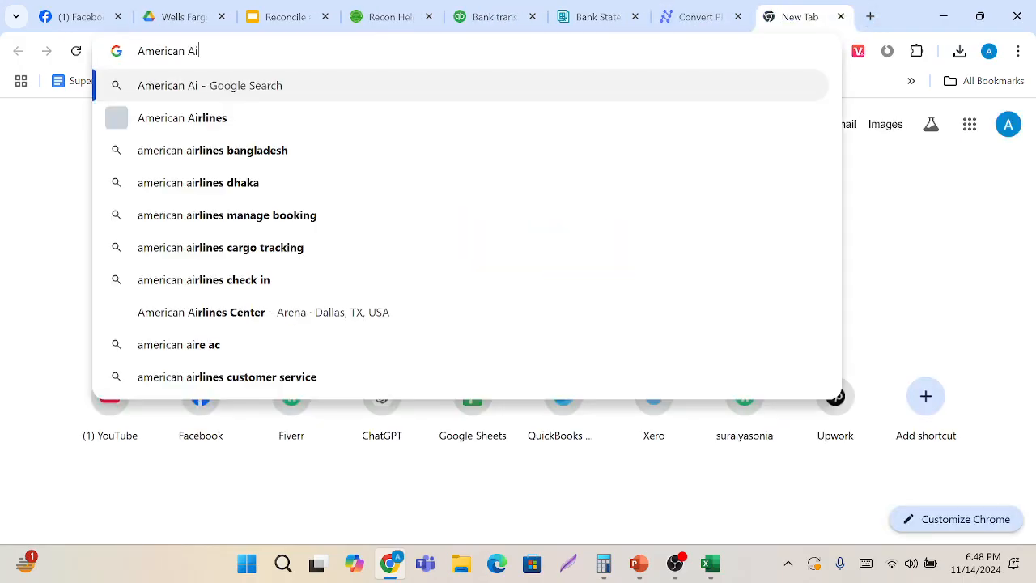
{"action": "key", "text": "Return"}
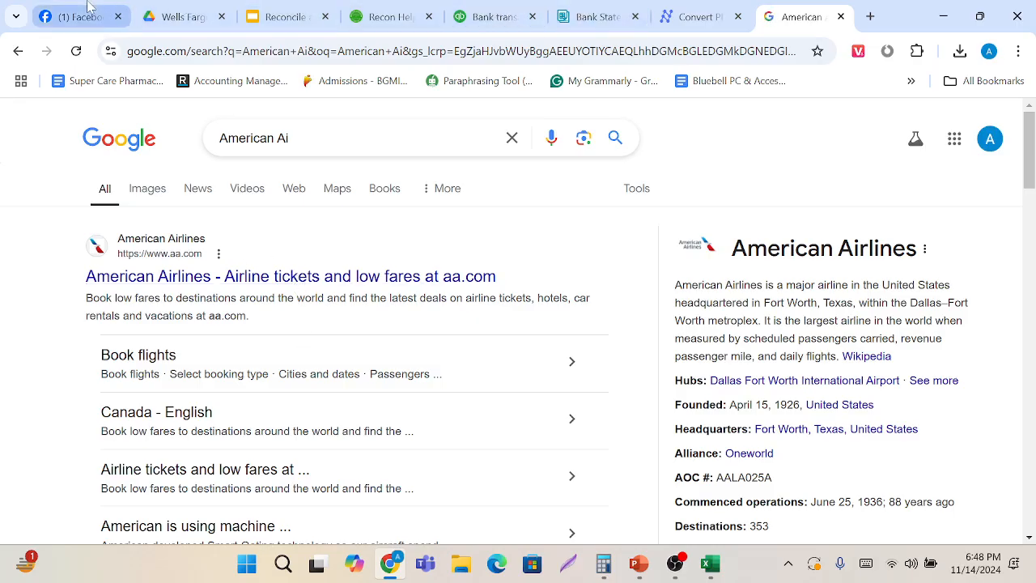
{"action": "left_click", "coordinate": [194, 8]}
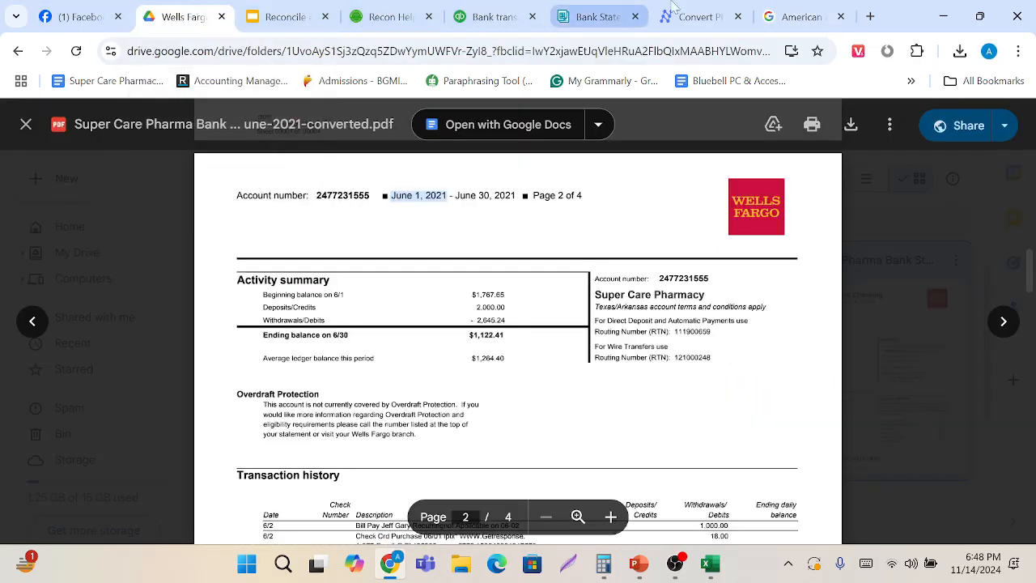
{"action": "left_click", "coordinate": [780, 8]}
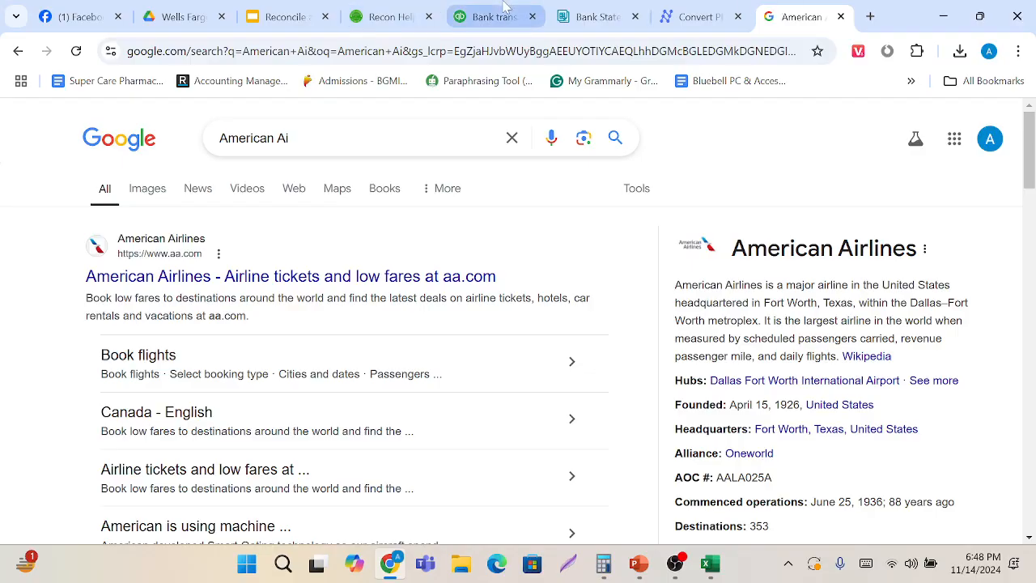
Back in QuickBooks, expand the GoDaddy.com bank transaction and copy the merchant name "Godaddy.Com" from its memo.
{"action": "left_click", "coordinate": [494, 10]}
{"action": "scroll", "coordinate": [506, 356], "scroll_direction": "down", "scroll_amount": 3}
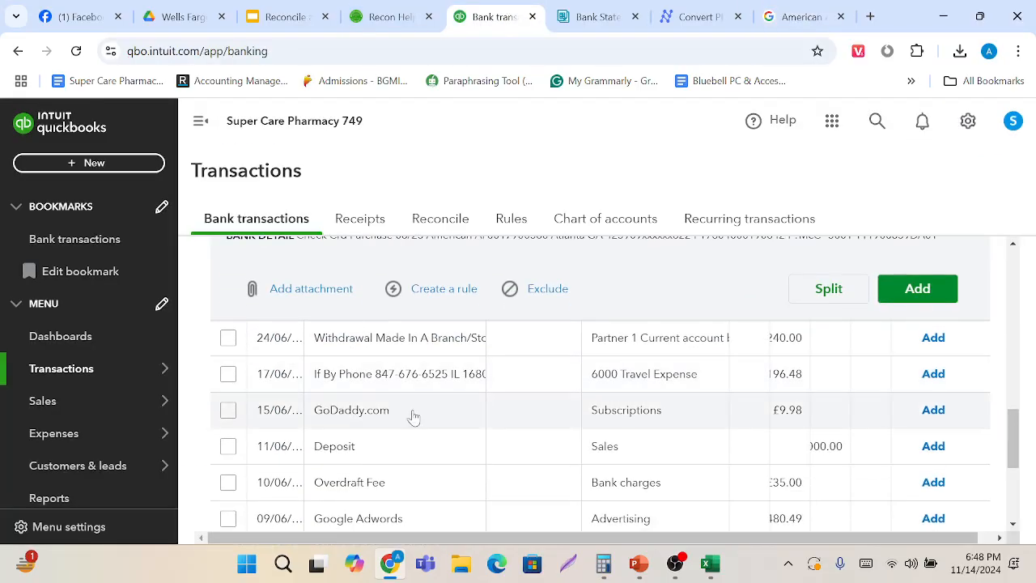
{"action": "scroll", "coordinate": [410, 403], "scroll_direction": "down", "scroll_amount": 1}
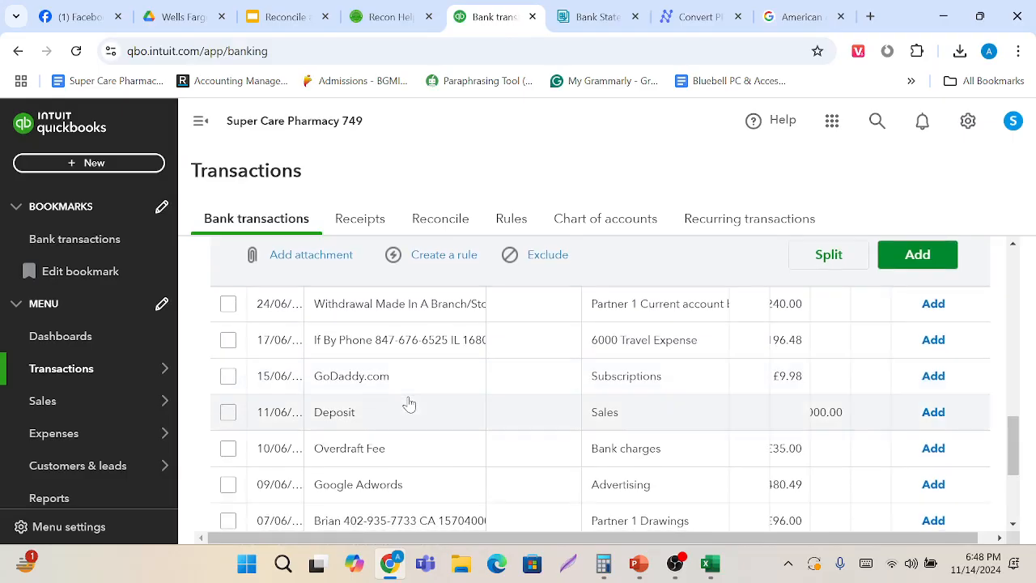
{"action": "left_click", "coordinate": [400, 392]}
{"action": "scroll", "coordinate": [398, 437], "scroll_direction": "down", "scroll_amount": 3}
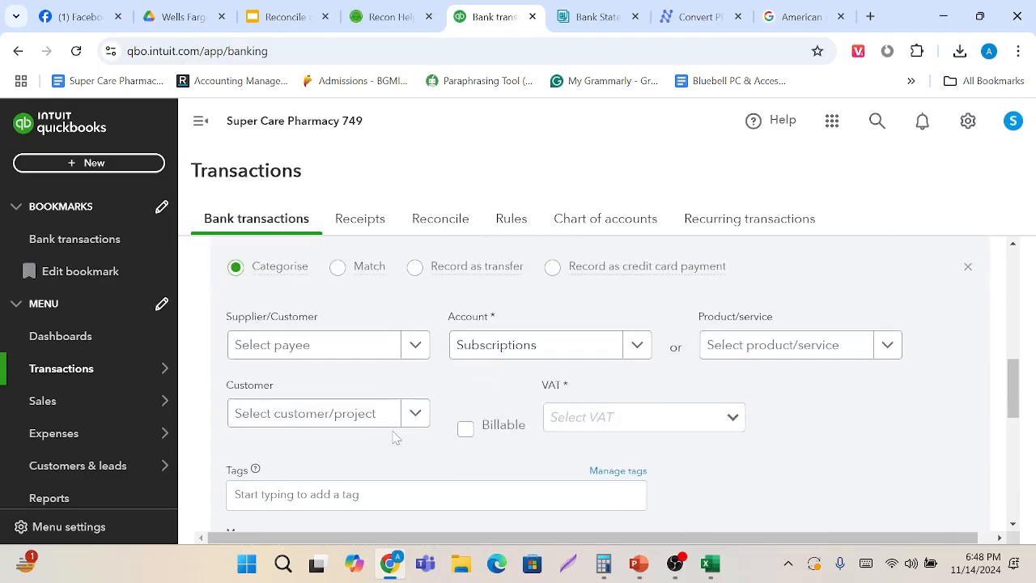
{"action": "left_click_drag", "start_coordinate": [373, 385], "coordinate": [450, 385]}
{"action": "key", "text": "ctrl+c"}
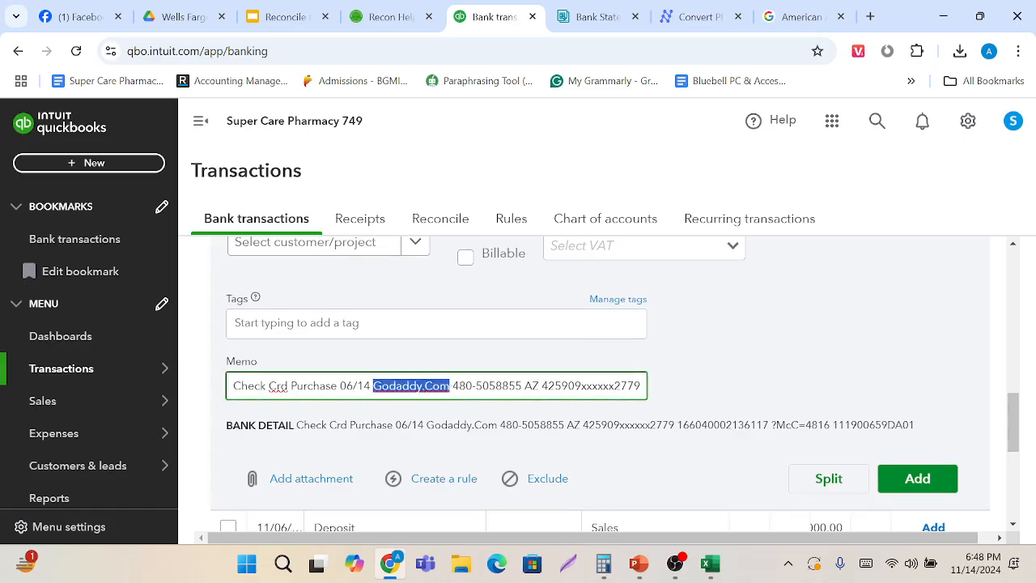
Open the copied Godaddy.Com address in a new browser tab and look over the home page to identify the merchant's business.
{"action": "left_click", "coordinate": [870, 17]}
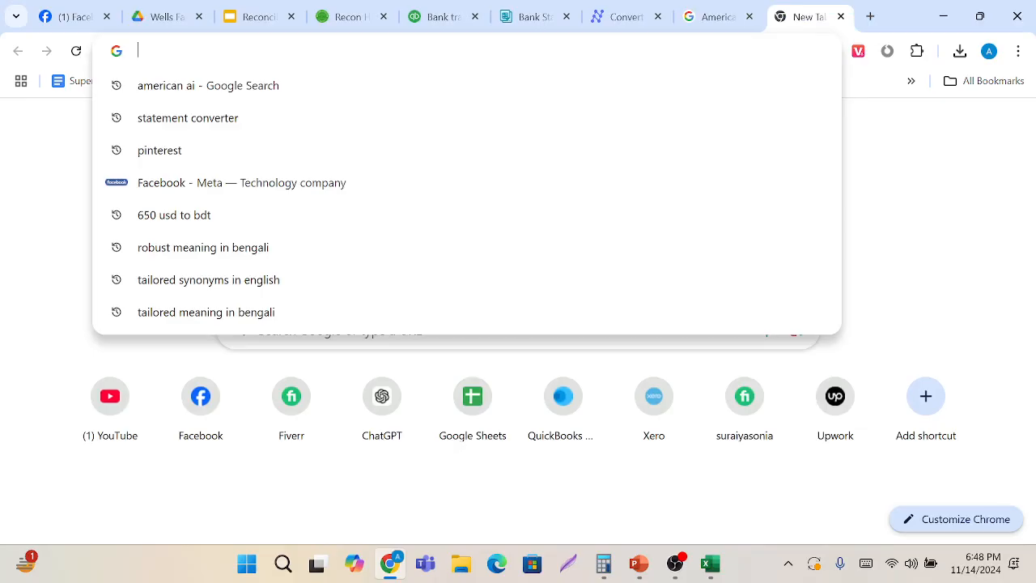
{"action": "key", "text": "ctrl+v"}
{"action": "key", "text": "Return"}
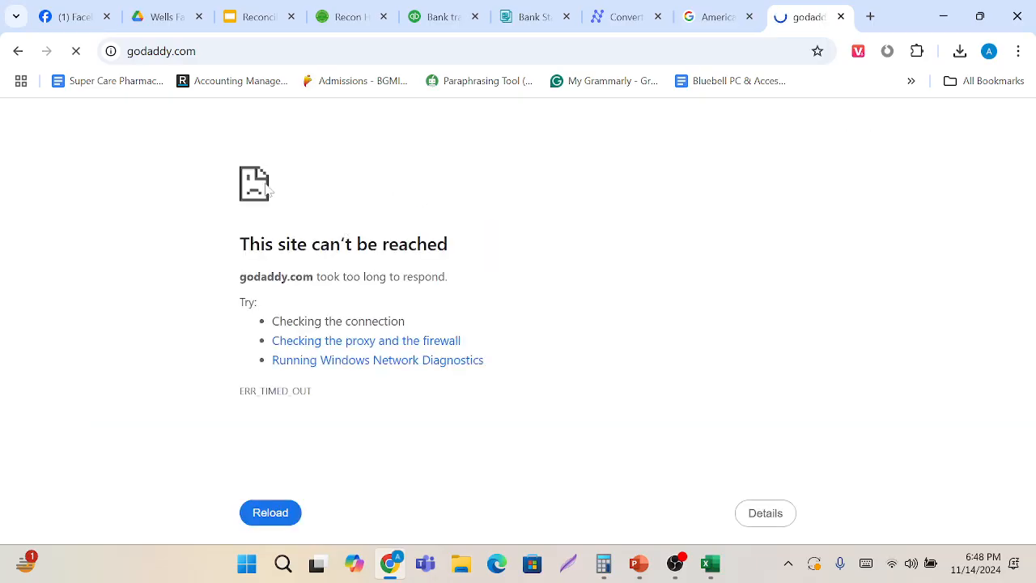
{"action": "left_click", "coordinate": [283, 519]}
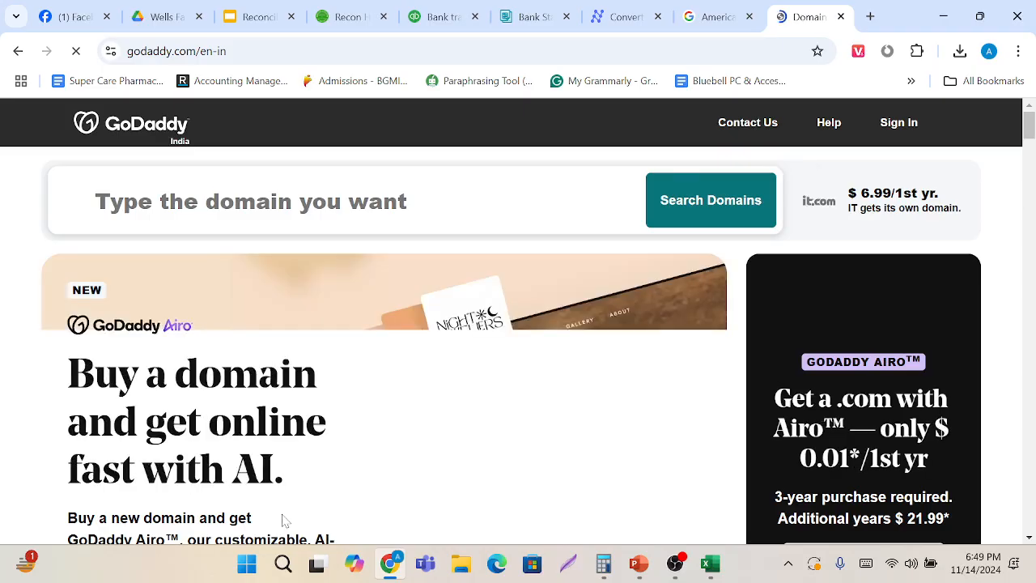
{"action": "scroll", "coordinate": [441, 439], "scroll_direction": "down", "scroll_amount": 5}
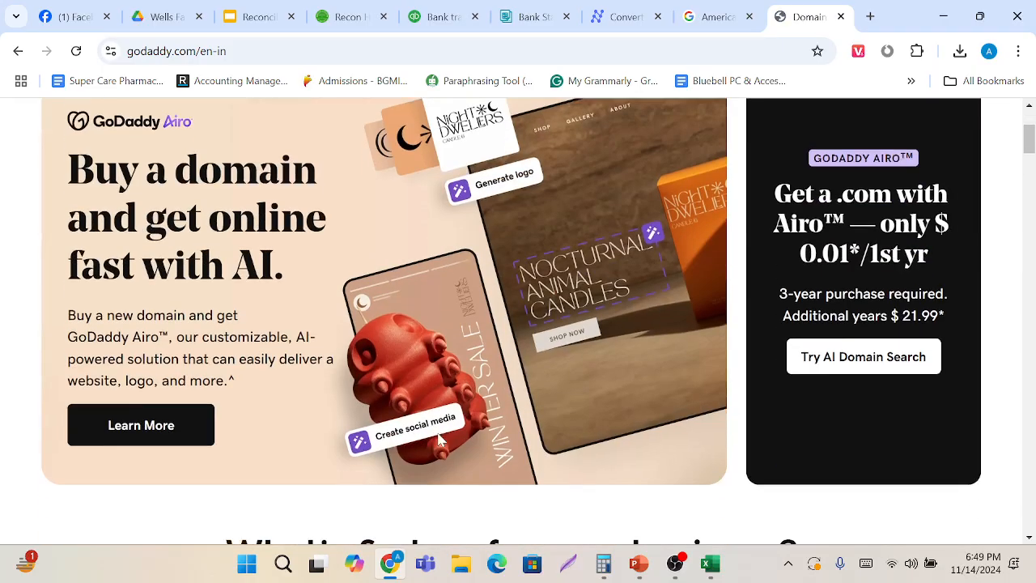
{"action": "scroll", "coordinate": [441, 439], "scroll_direction": "down", "scroll_amount": 3}
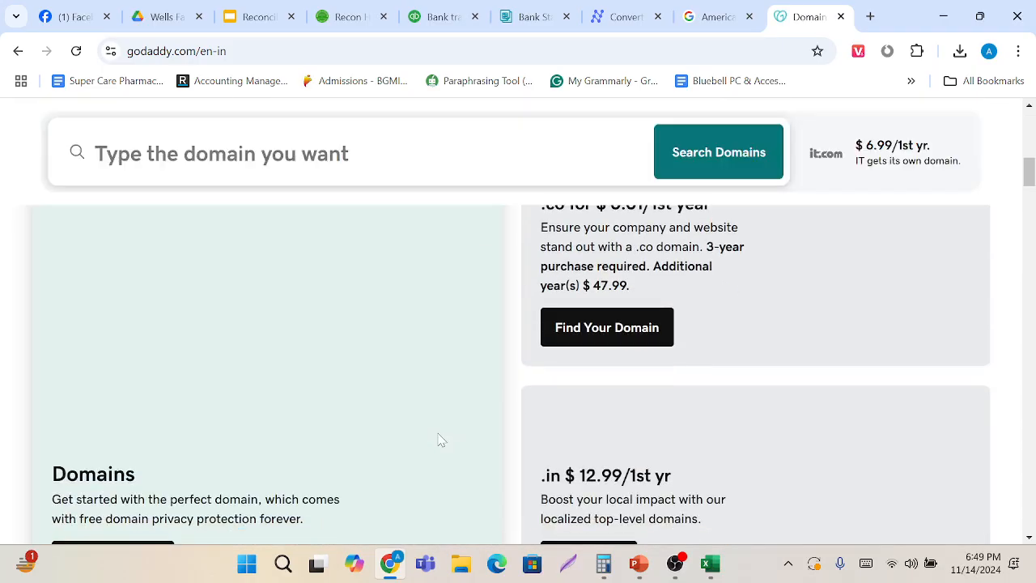
{"action": "scroll", "coordinate": [441, 439], "scroll_direction": "up", "scroll_amount": 4}
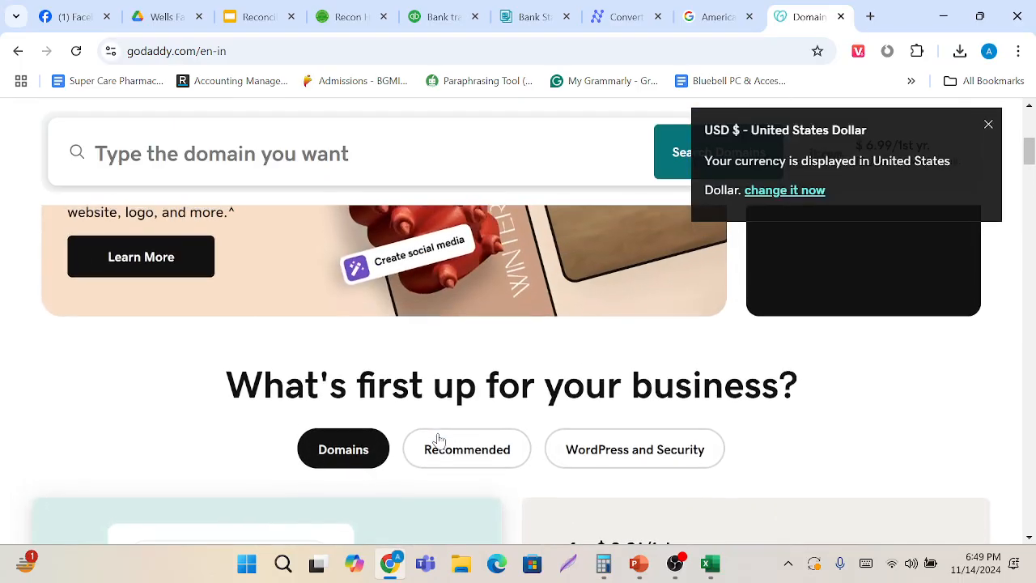
{"action": "scroll", "coordinate": [438, 439], "scroll_direction": "up", "scroll_amount": 5}
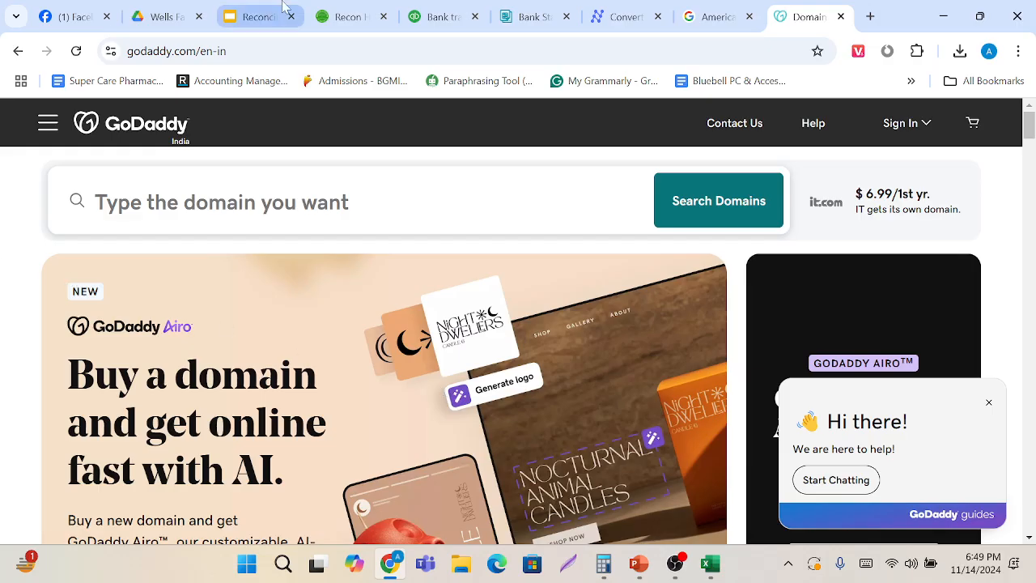
Switch to the Wells Fargo statement PDF in Google Drive and highlight the 6/9 Google purchase in its transaction history.
{"action": "left_click", "coordinate": [162, 16]}
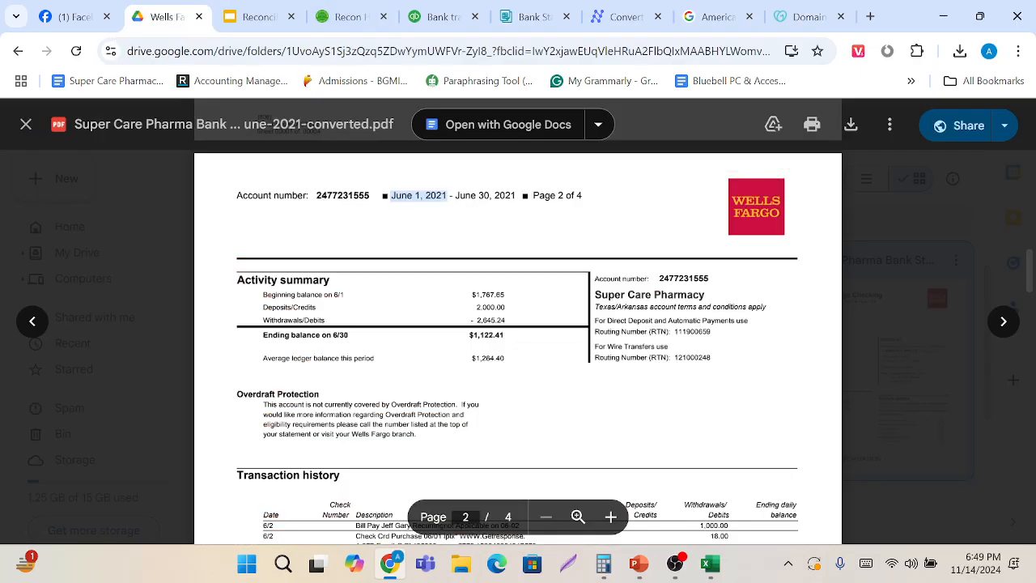
{"action": "scroll", "coordinate": [518, 323], "scroll_direction": "down", "scroll_amount": 3}
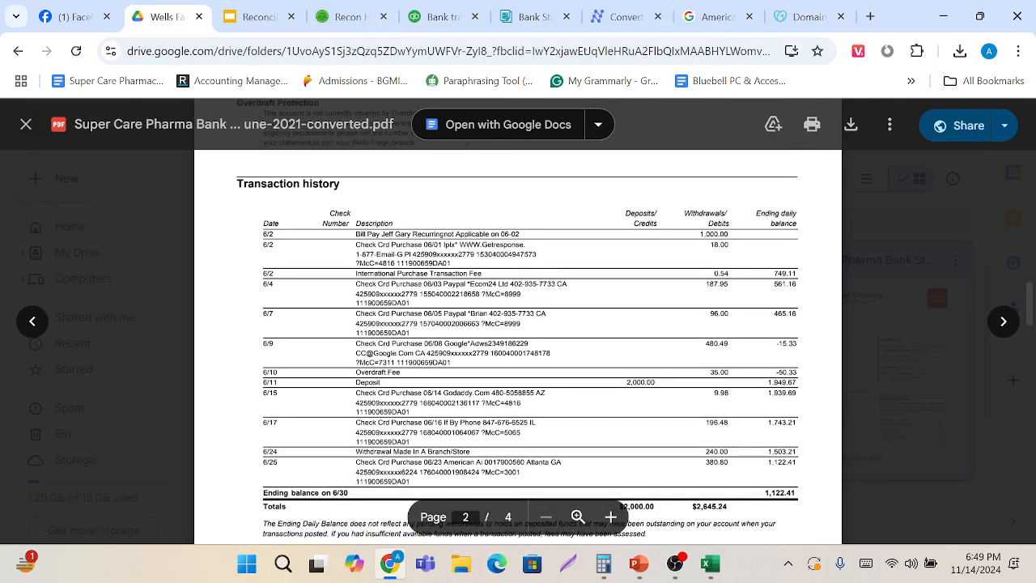
{"action": "triple_click", "coordinate": [437, 353]}
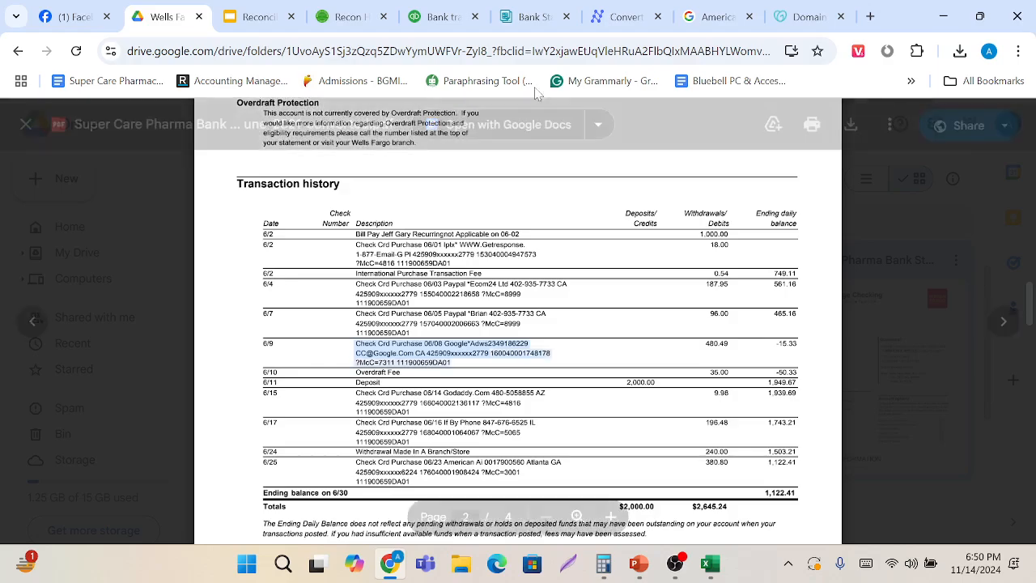
{"action": "left_click", "coordinate": [362, 10]}
Return to QuickBooks, examine the existing transactions offered as matches for the GoDaddy.com expense, and close the match window.
{"action": "left_click", "coordinate": [450, 10]}
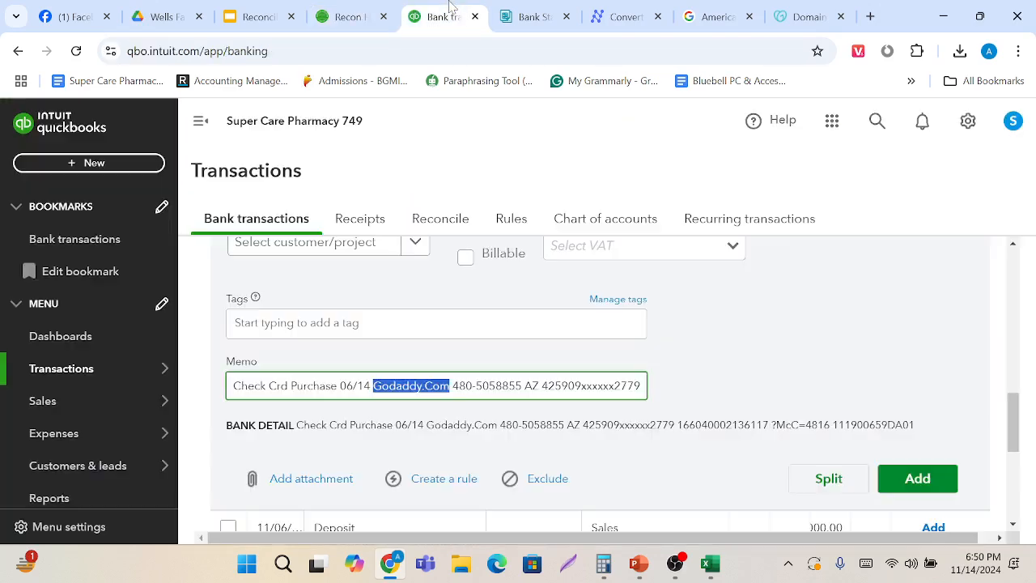
{"action": "scroll", "coordinate": [515, 280], "scroll_direction": "up", "scroll_amount": 5}
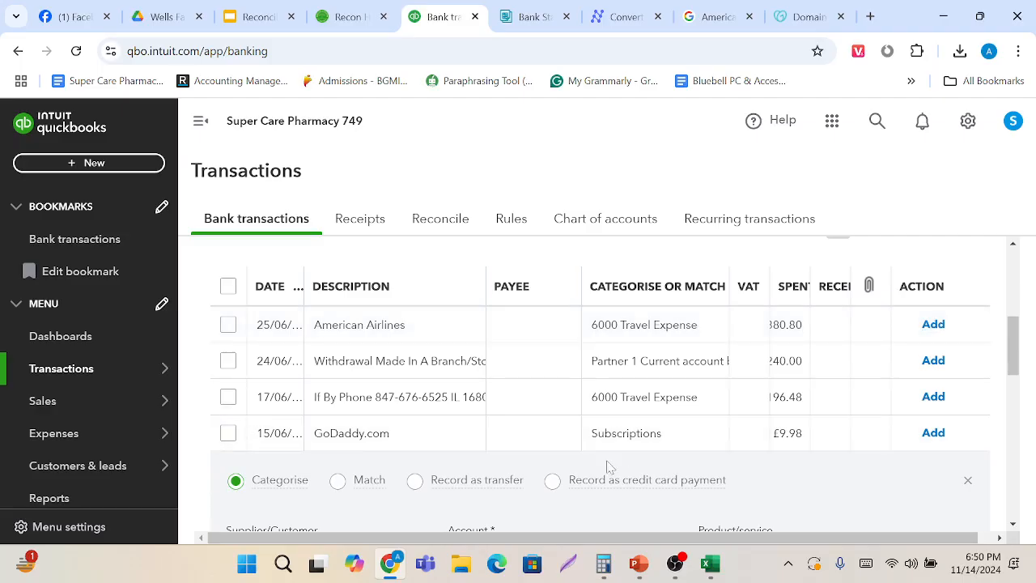
{"action": "scroll", "coordinate": [566, 453], "scroll_direction": "down", "scroll_amount": 2}
{"action": "left_click", "coordinate": [338, 301]}
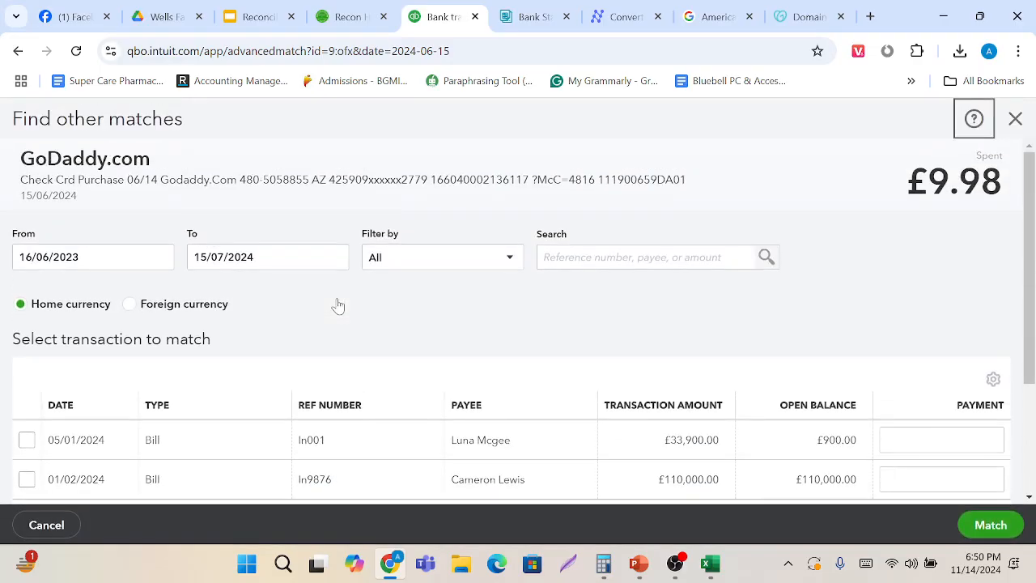
{"action": "scroll", "coordinate": [337, 305], "scroll_direction": "down", "scroll_amount": 1}
{"action": "scroll", "coordinate": [509, 375], "scroll_direction": "up", "scroll_amount": 1}
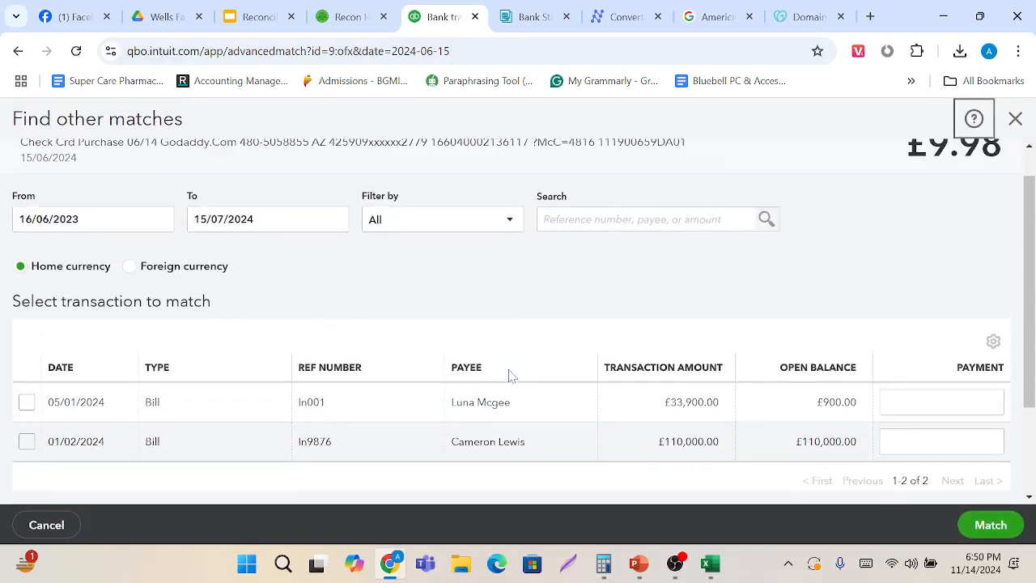
{"action": "scroll", "coordinate": [405, 328], "scroll_direction": "down", "scroll_amount": 1}
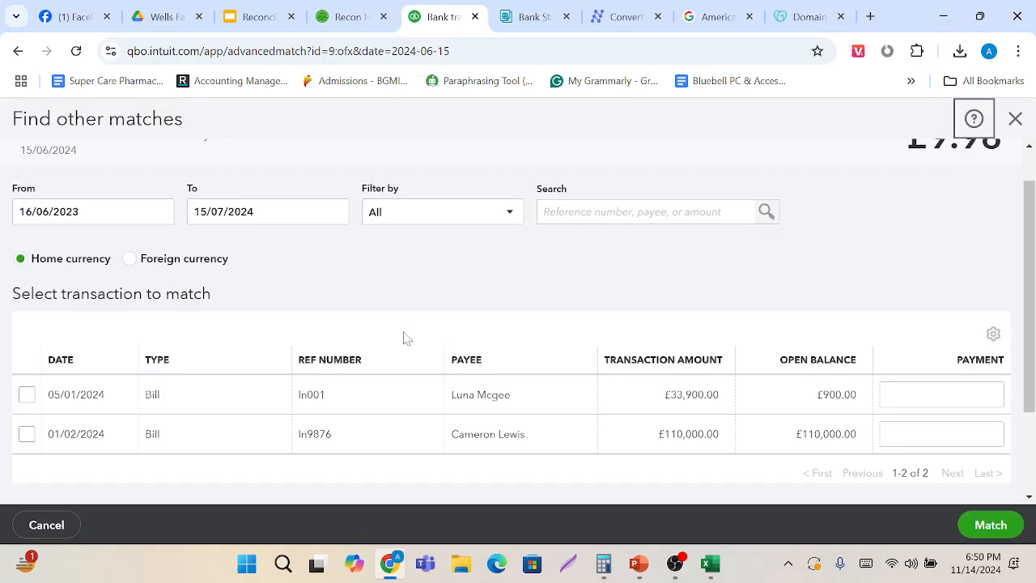
{"action": "scroll", "coordinate": [275, 364], "scroll_direction": "down", "scroll_amount": 1}
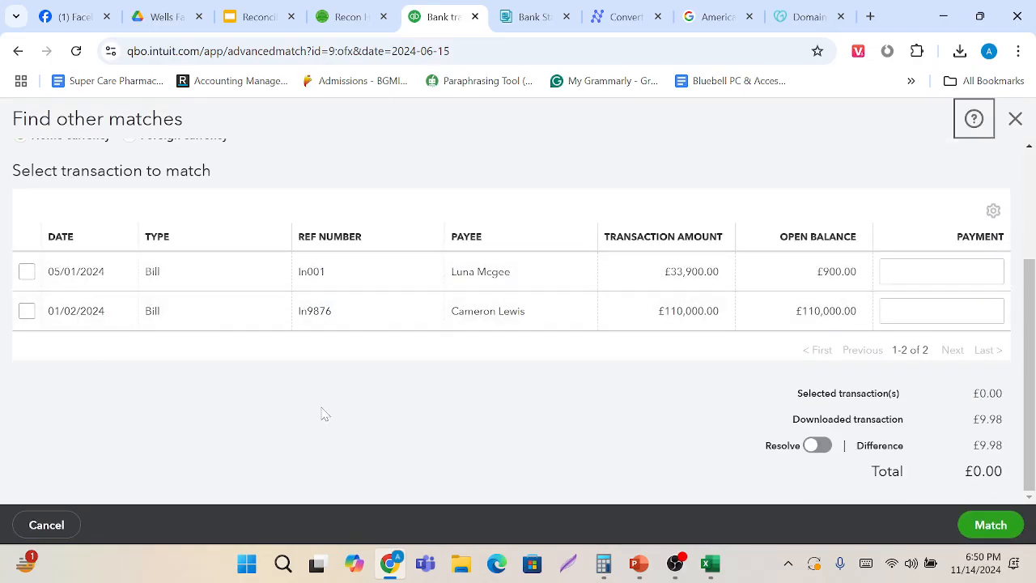
{"action": "scroll", "coordinate": [323, 416], "scroll_direction": "up", "scroll_amount": 2}
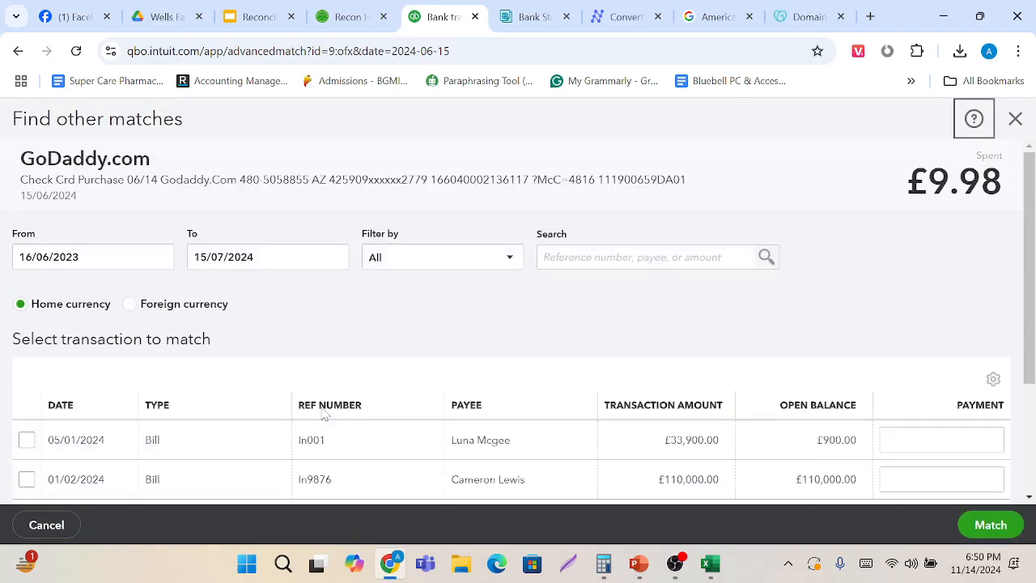
{"action": "left_click", "coordinate": [1014, 117]}
Expand the American Airlines transaction and review its categorisation details.
{"action": "scroll", "coordinate": [689, 302], "scroll_direction": "up", "scroll_amount": 2}
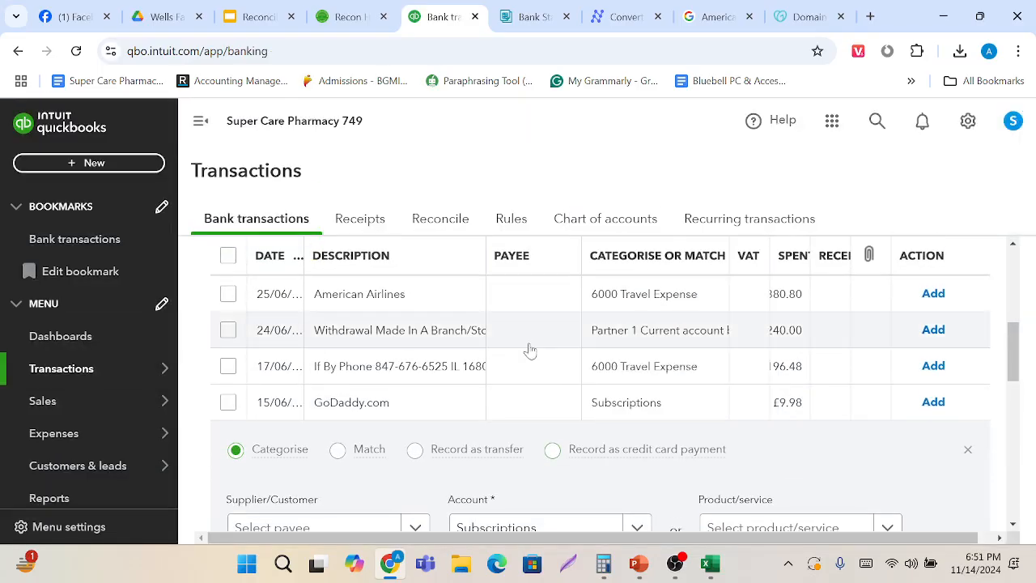
{"action": "left_click", "coordinate": [386, 302]}
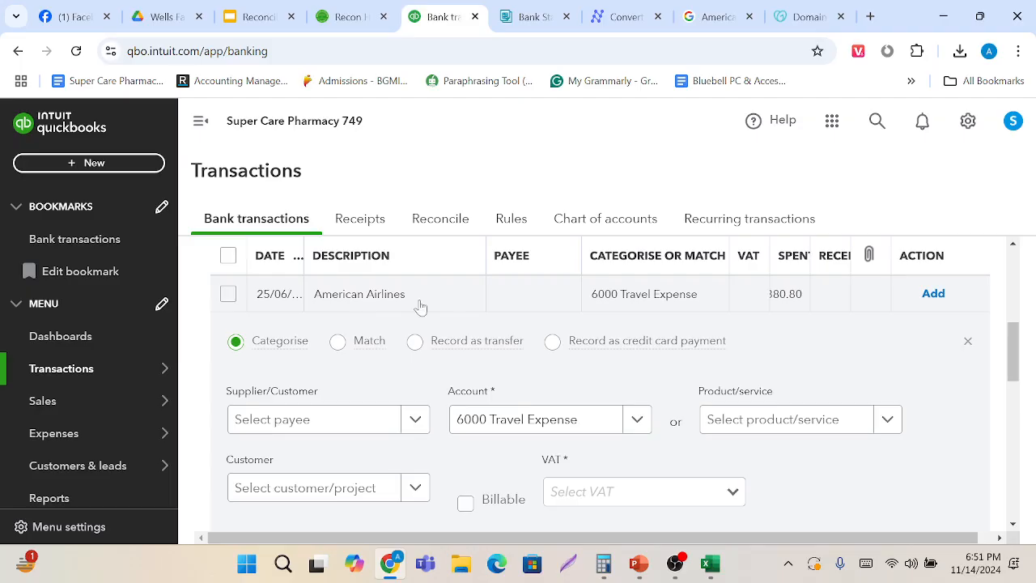
{"action": "scroll", "coordinate": [511, 400], "scroll_direction": "down", "scroll_amount": 1}
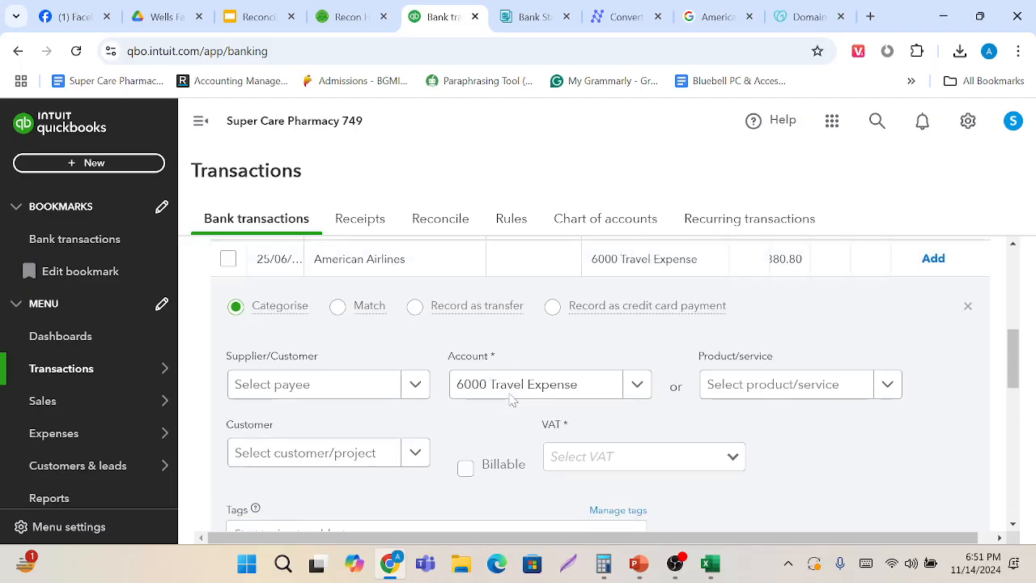
{"action": "scroll", "coordinate": [512, 400], "scroll_direction": "up", "scroll_amount": 1}
{"action": "scroll", "coordinate": [488, 401], "scroll_direction": "down", "scroll_amount": 1}
{"action": "scroll", "coordinate": [387, 398], "scroll_direction": "up", "scroll_amount": 1}
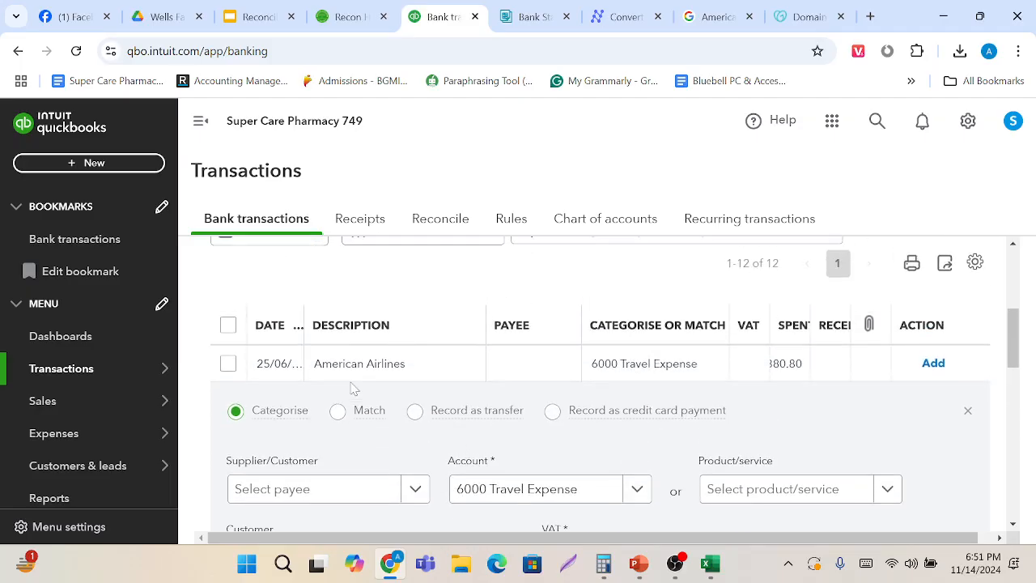
Select the American Airlines transaction for a batch action, look through the remaining list, and open the form for editing selected transactions.
{"action": "left_click", "coordinate": [227, 363]}
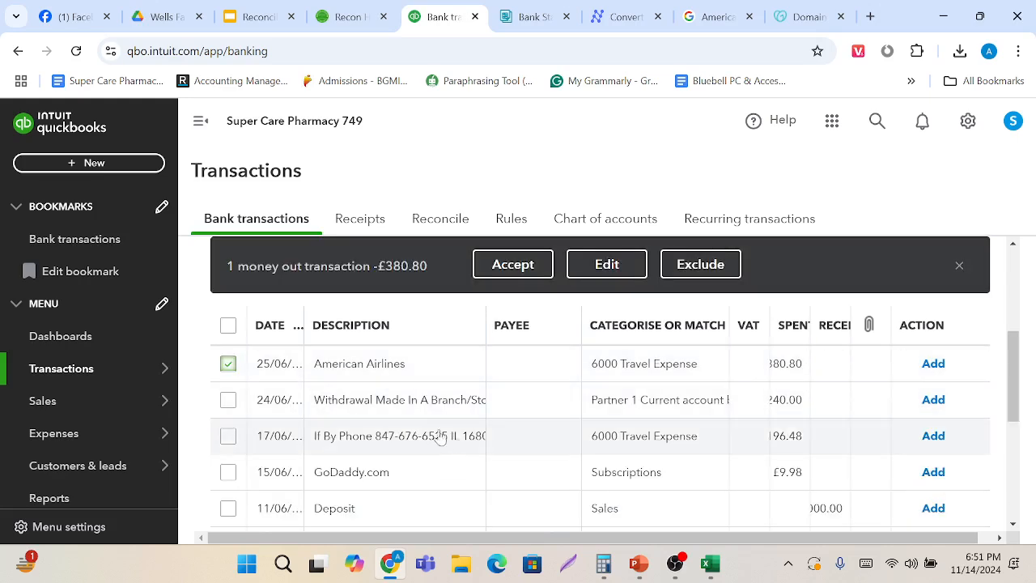
{"action": "scroll", "coordinate": [451, 458], "scroll_direction": "down", "scroll_amount": 5}
{"action": "scroll", "coordinate": [452, 458], "scroll_direction": "down", "scroll_amount": 5}
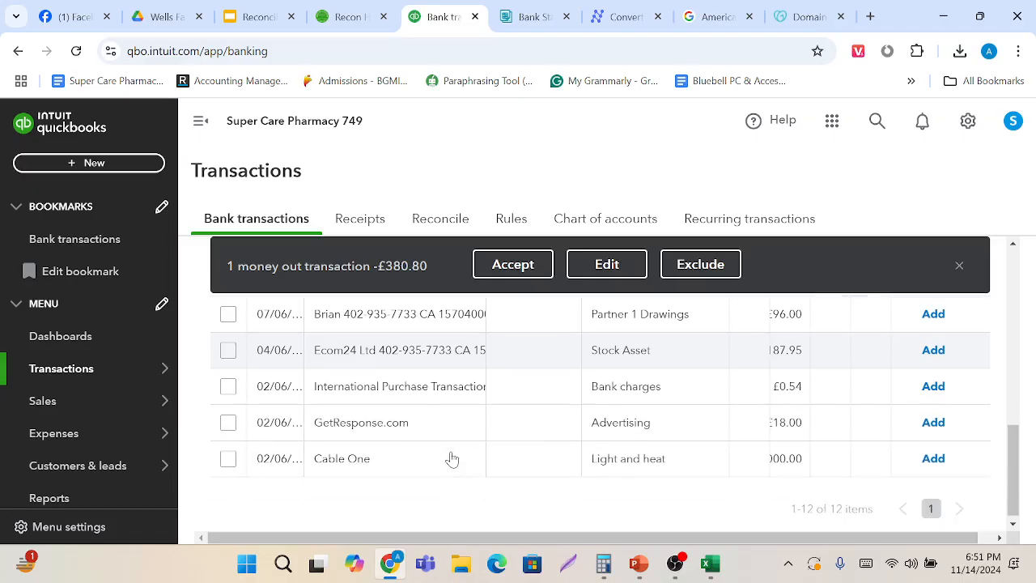
{"action": "scroll", "coordinate": [452, 458], "scroll_direction": "up", "scroll_amount": 10}
{"action": "scroll", "coordinate": [451, 458], "scroll_direction": "up", "scroll_amount": 1}
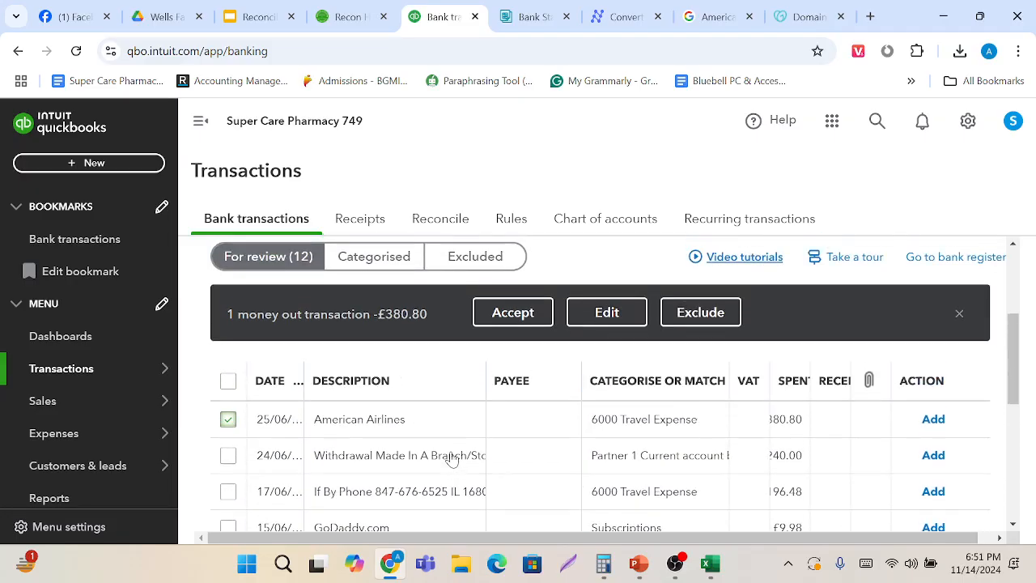
{"action": "left_click", "coordinate": [612, 320]}
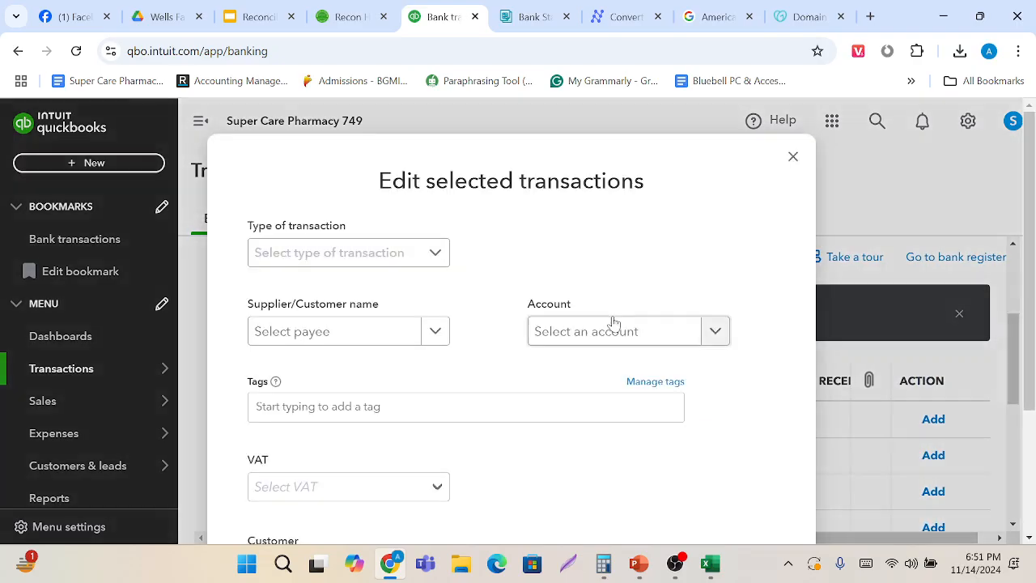
Set the selected American Airlines transaction to type Expense, account 6000 Travel Expense and VAT Exempt (0%).
{"action": "left_click", "coordinate": [436, 255]}
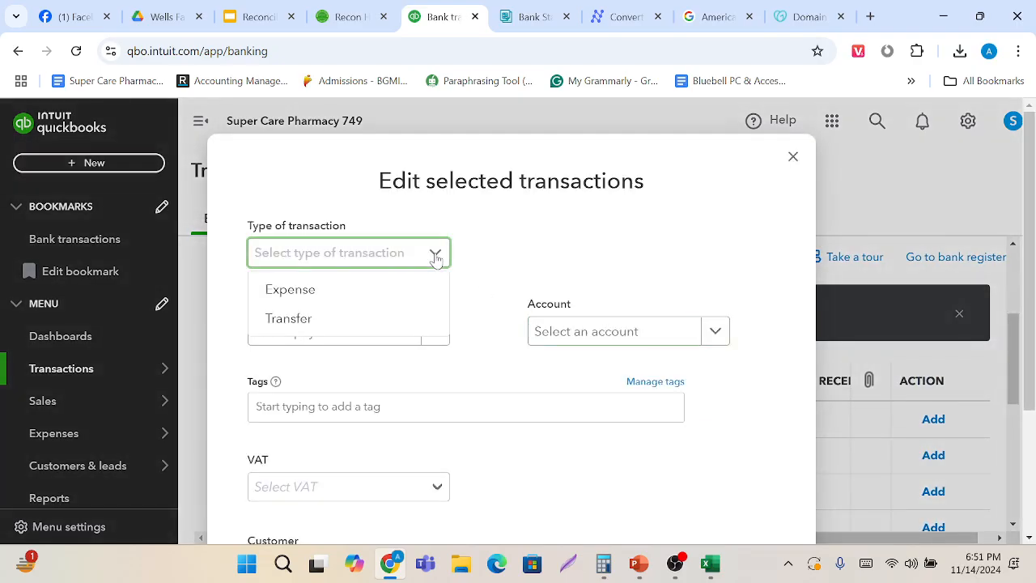
{"action": "left_click", "coordinate": [386, 296]}
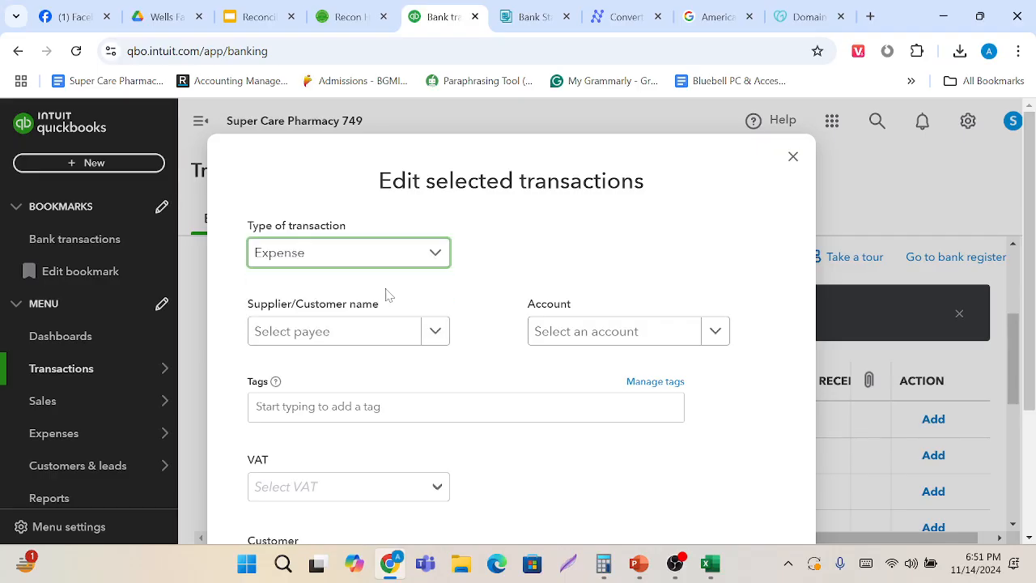
{"action": "left_click", "coordinate": [715, 334]}
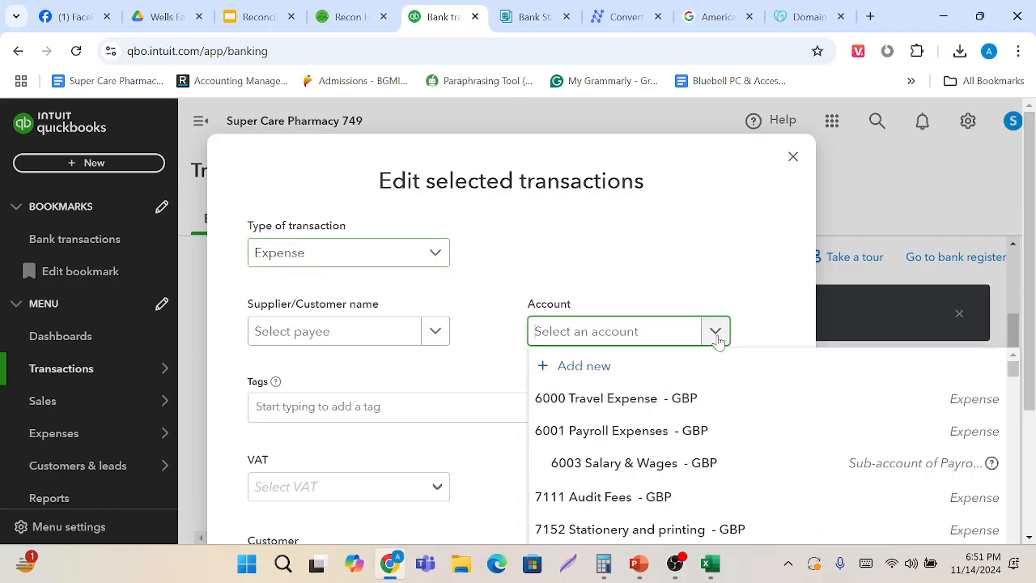
{"action": "left_click", "coordinate": [631, 405]}
{"action": "scroll", "coordinate": [486, 433], "scroll_direction": "down", "scroll_amount": 1}
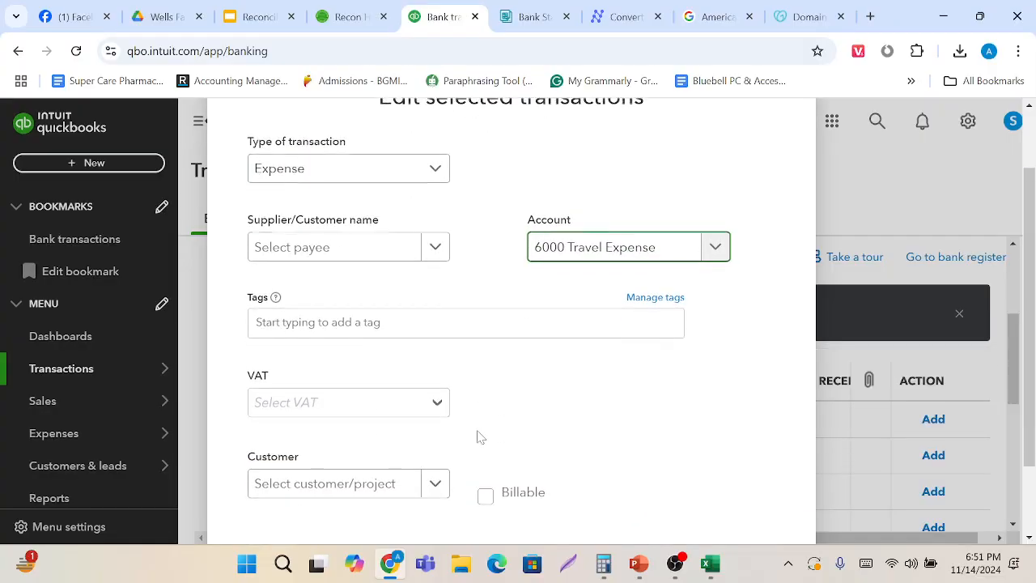
{"action": "left_click", "coordinate": [431, 405]}
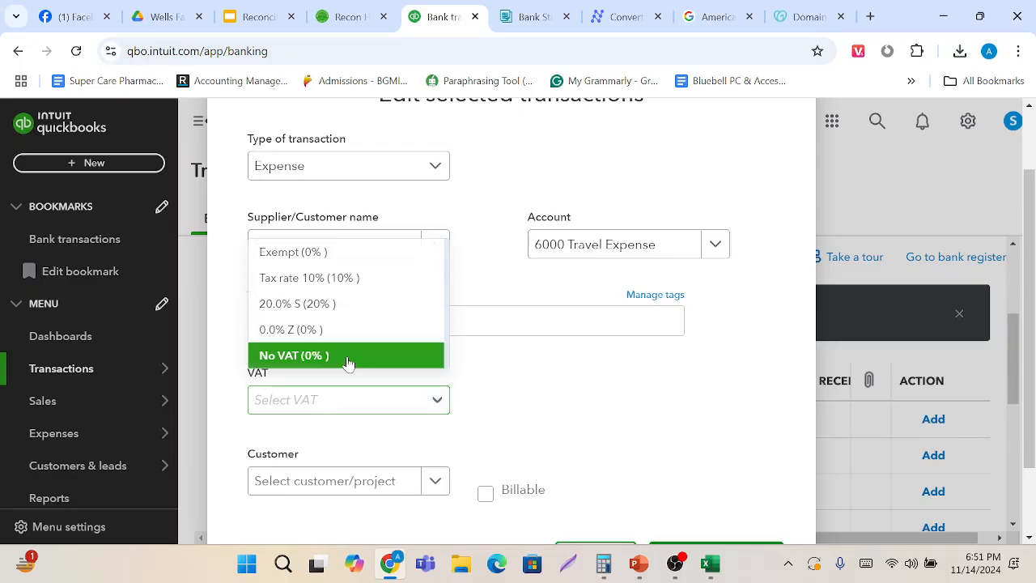
{"action": "left_click", "coordinate": [342, 251]}
{"action": "scroll", "coordinate": [422, 420], "scroll_direction": "down", "scroll_amount": 1}
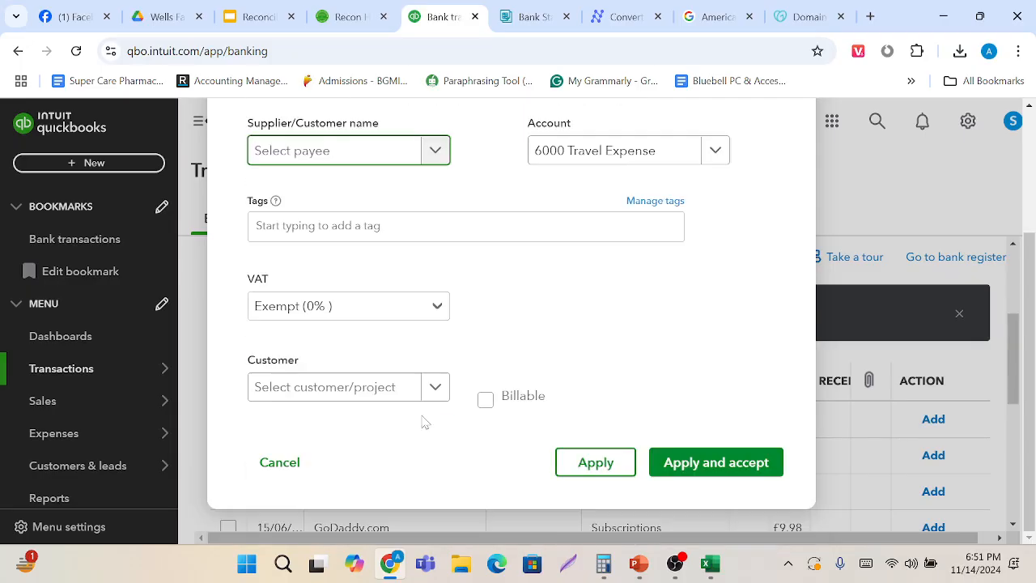
Review the completed edit form, then try to apply and accept the American Airlines changes without a payee.
{"action": "scroll", "coordinate": [422, 421], "scroll_direction": "up", "scroll_amount": 2}
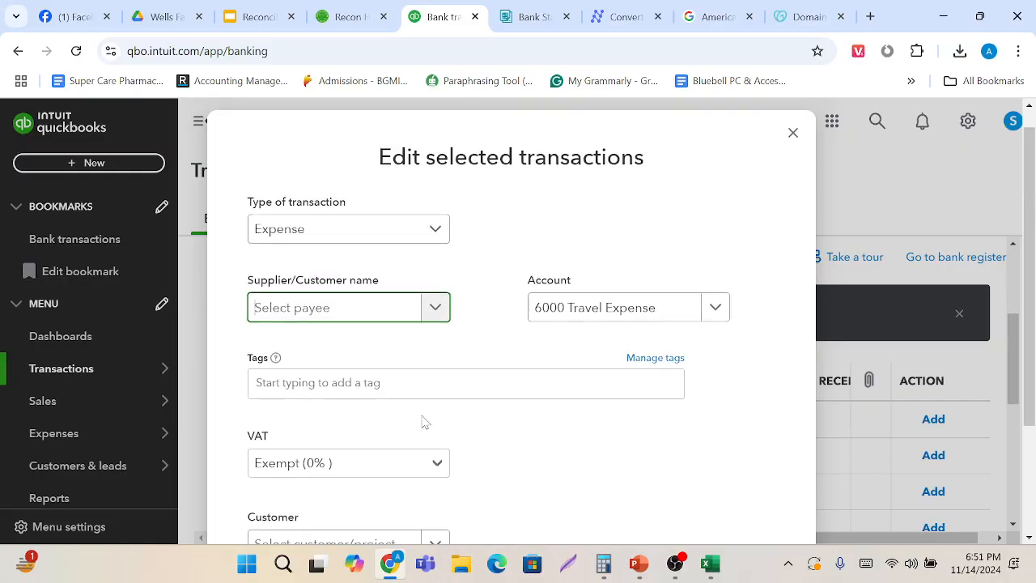
{"action": "scroll", "coordinate": [422, 421], "scroll_direction": "down", "scroll_amount": 1}
{"action": "scroll", "coordinate": [422, 421], "scroll_direction": "down", "scroll_amount": 1}
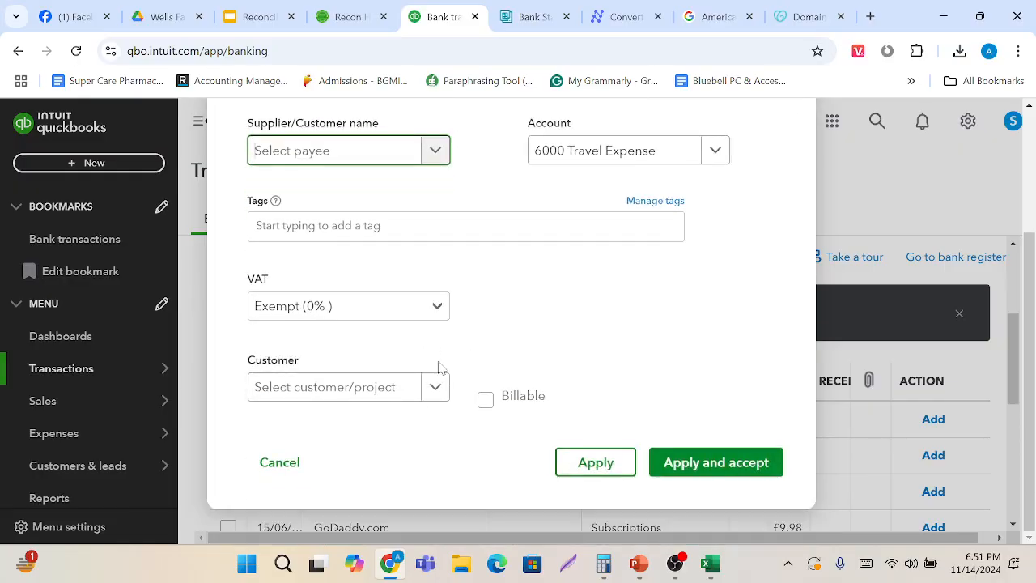
{"action": "scroll", "coordinate": [498, 360], "scroll_direction": "up", "scroll_amount": 2}
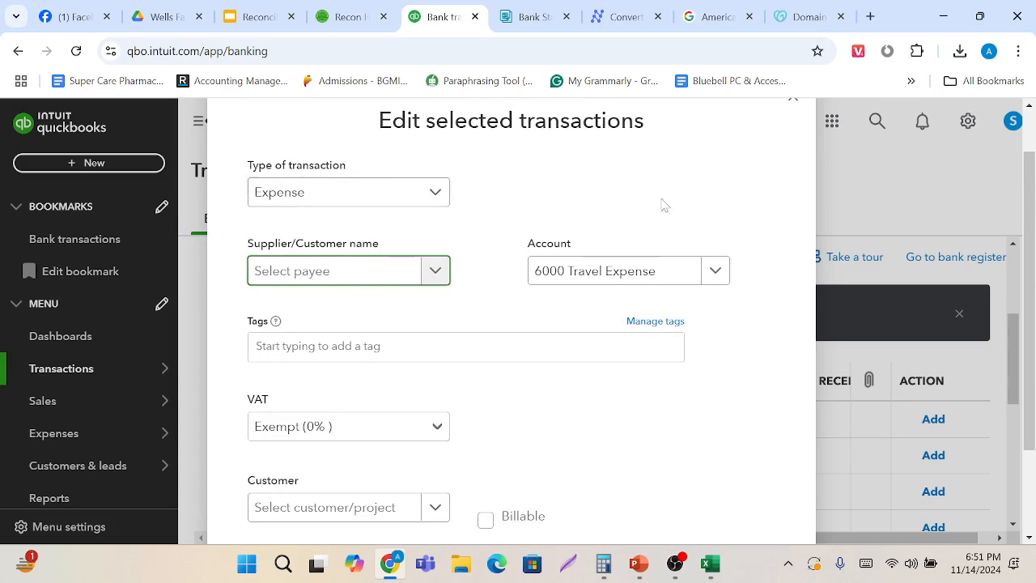
{"action": "scroll", "coordinate": [391, 415], "scroll_direction": "down", "scroll_amount": 2}
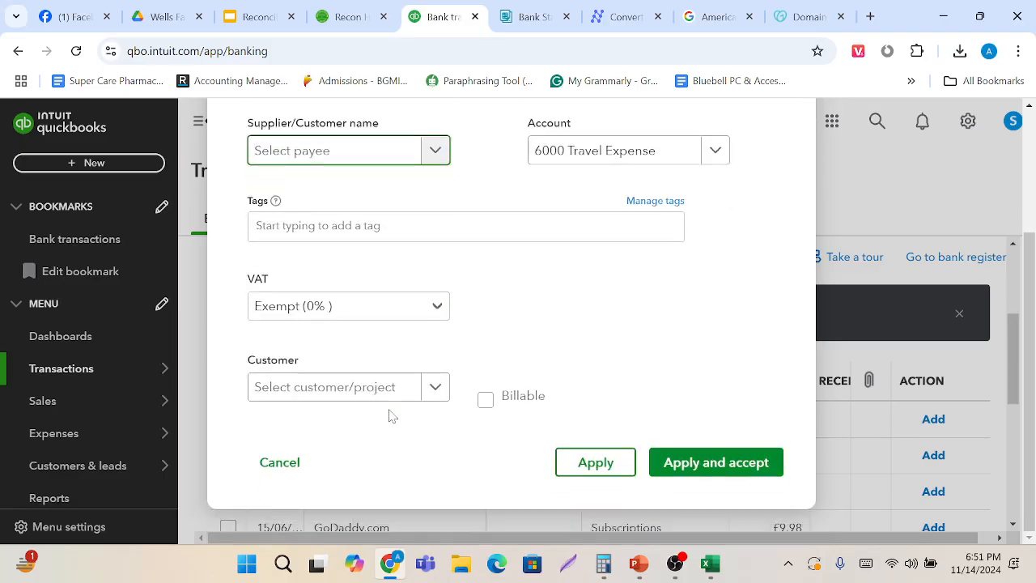
{"action": "left_click", "coordinate": [731, 475]}
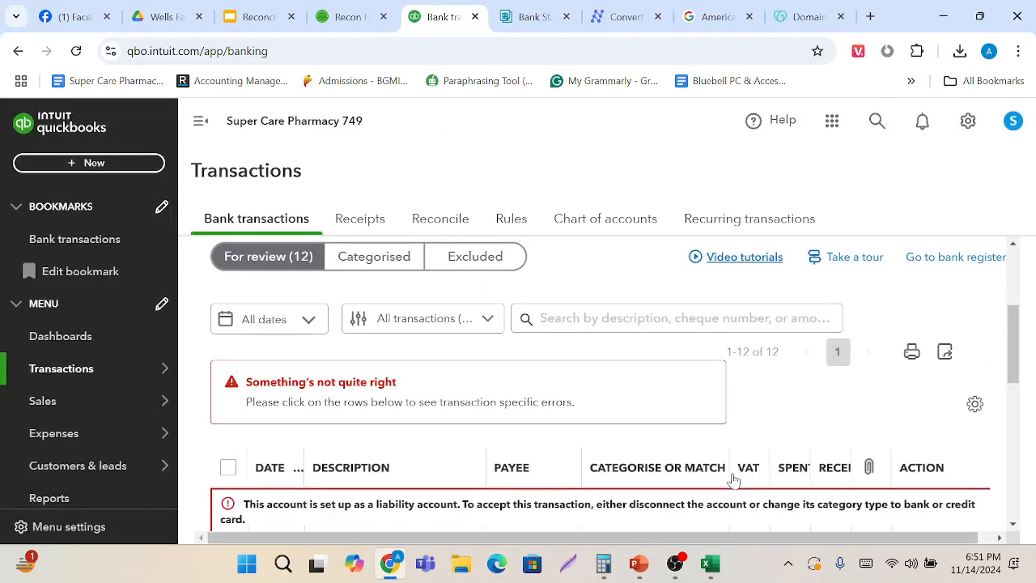
Reselect the American Airlines transaction for bulk editing and set its type to Expense and its account to 6000 Travel Expense.
{"action": "scroll", "coordinate": [635, 468], "scroll_direction": "down", "scroll_amount": 1}
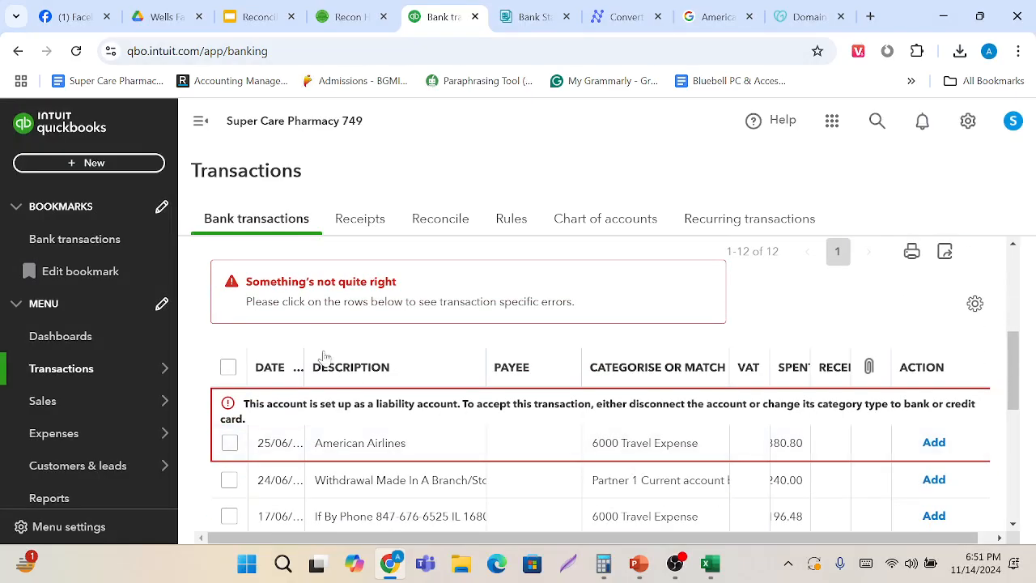
{"action": "scroll", "coordinate": [452, 382], "scroll_direction": "down", "scroll_amount": 1}
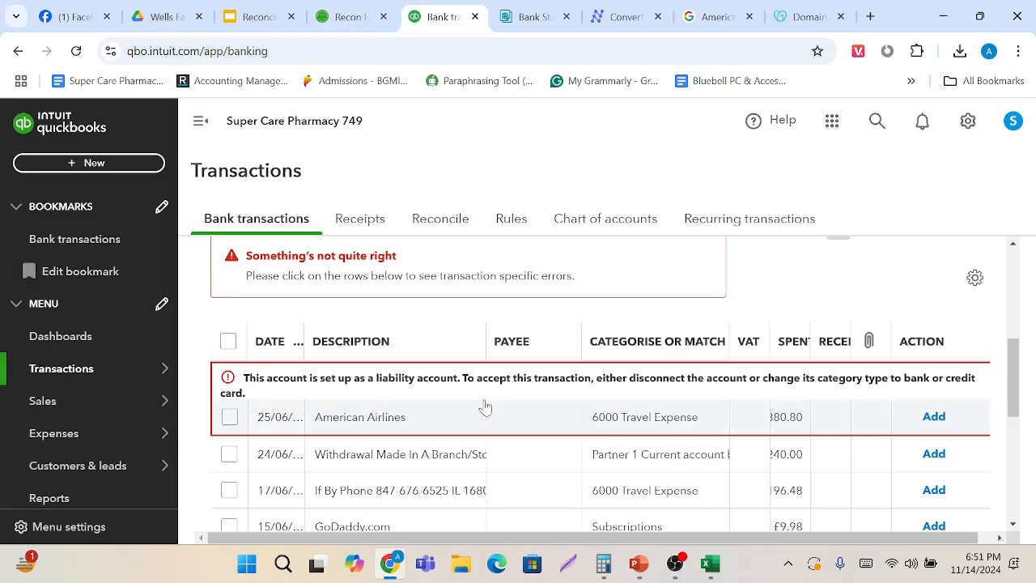
{"action": "scroll", "coordinate": [428, 423], "scroll_direction": "down", "scroll_amount": 1}
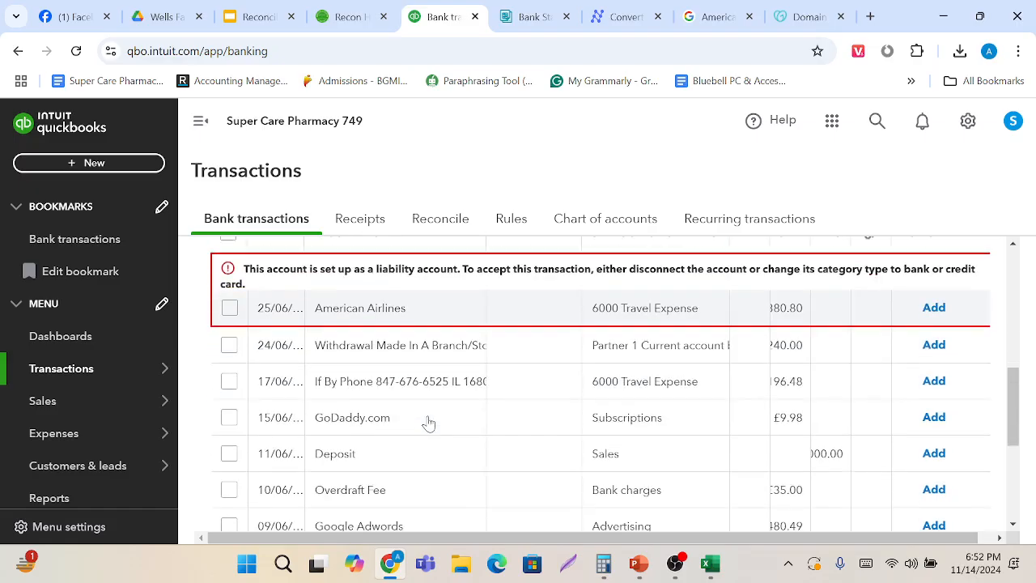
{"action": "left_click", "coordinate": [227, 308]}
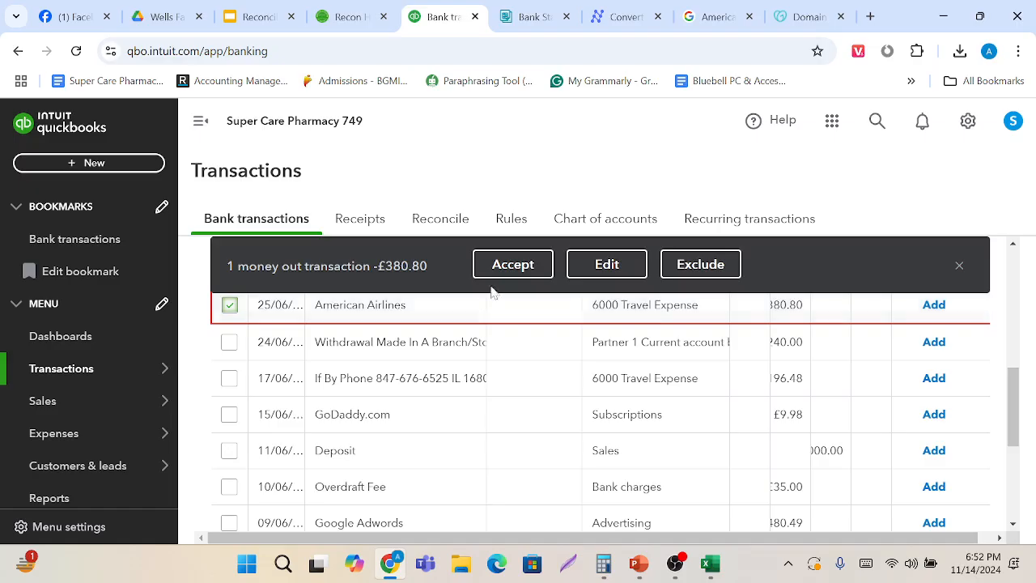
{"action": "left_click", "coordinate": [591, 279]}
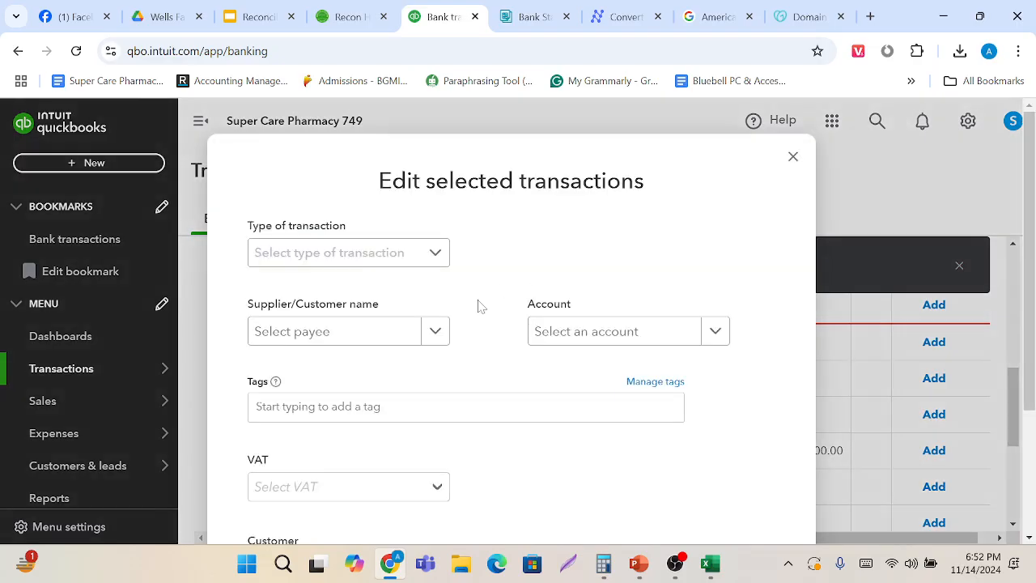
{"action": "left_click", "coordinate": [441, 225]}
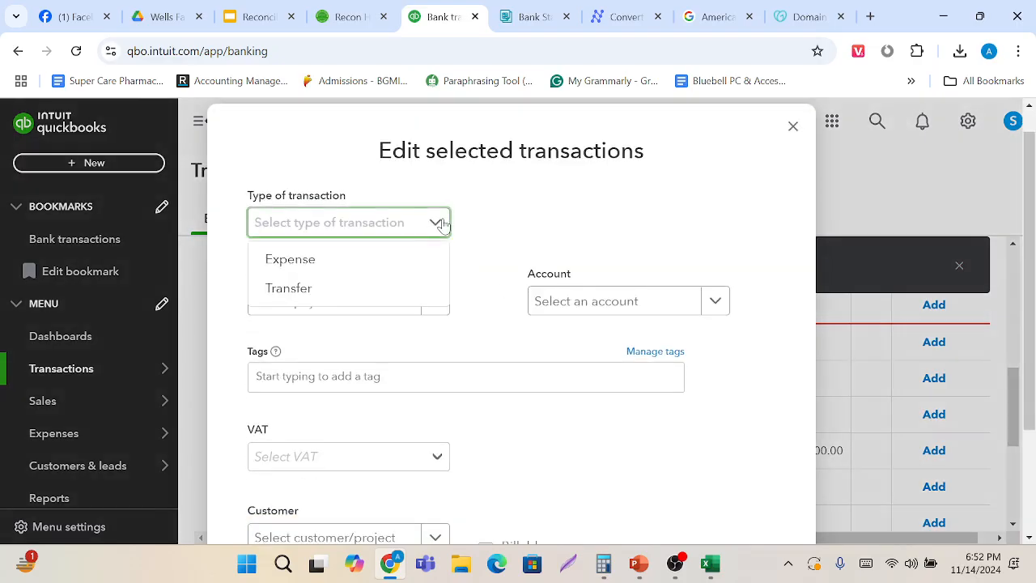
{"action": "left_click", "coordinate": [363, 269]}
{"action": "left_click", "coordinate": [710, 302]}
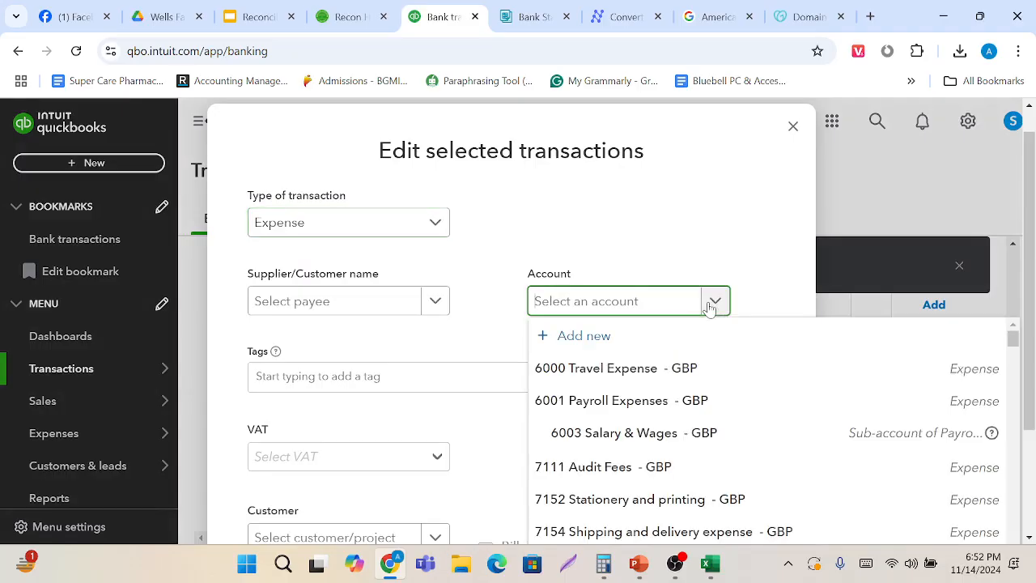
{"action": "left_click", "coordinate": [657, 368]}
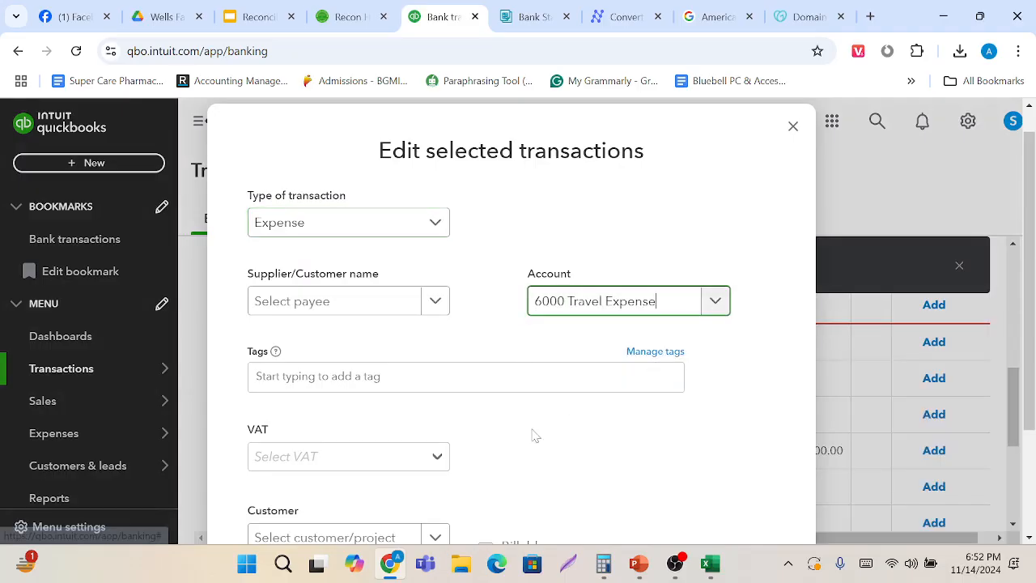
Set the VAT to Exempt (0%) and try again to apply and accept the edited American Airlines transaction.
{"action": "scroll", "coordinate": [531, 434], "scroll_direction": "down", "scroll_amount": 1}
{"action": "left_click", "coordinate": [444, 386]}
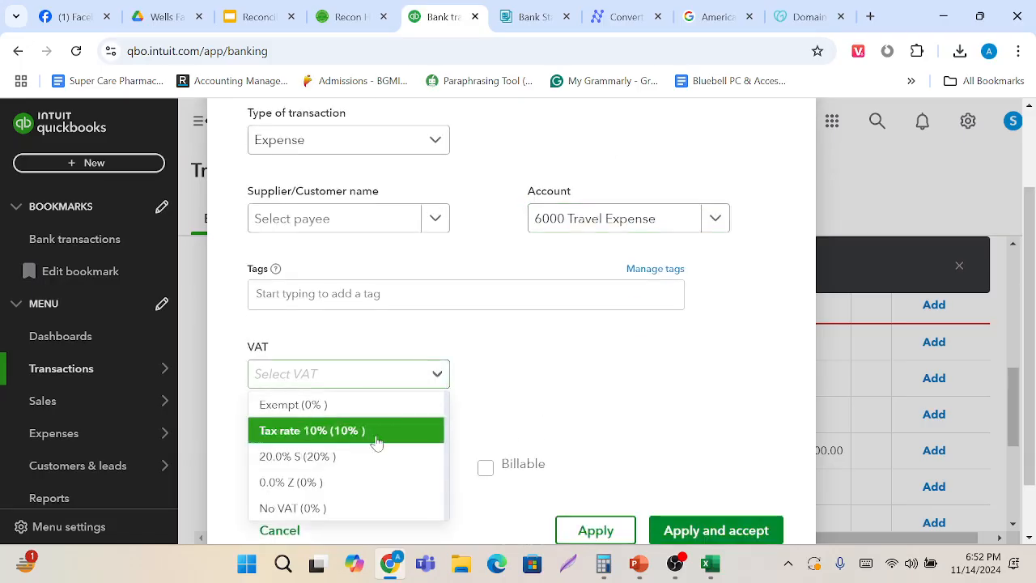
{"action": "left_click", "coordinate": [354, 407]}
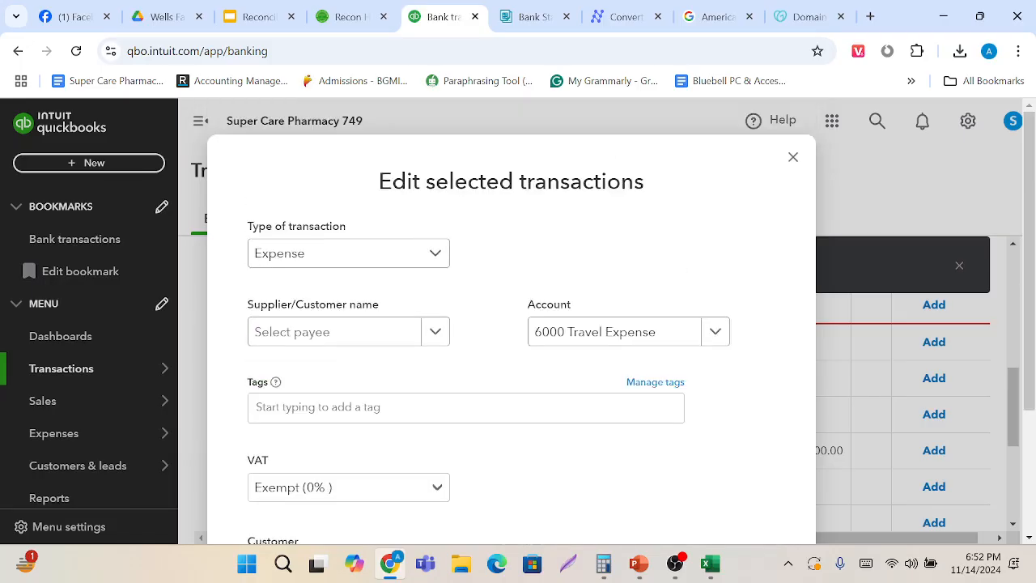
{"action": "scroll", "coordinate": [562, 444], "scroll_direction": "down", "scroll_amount": 2}
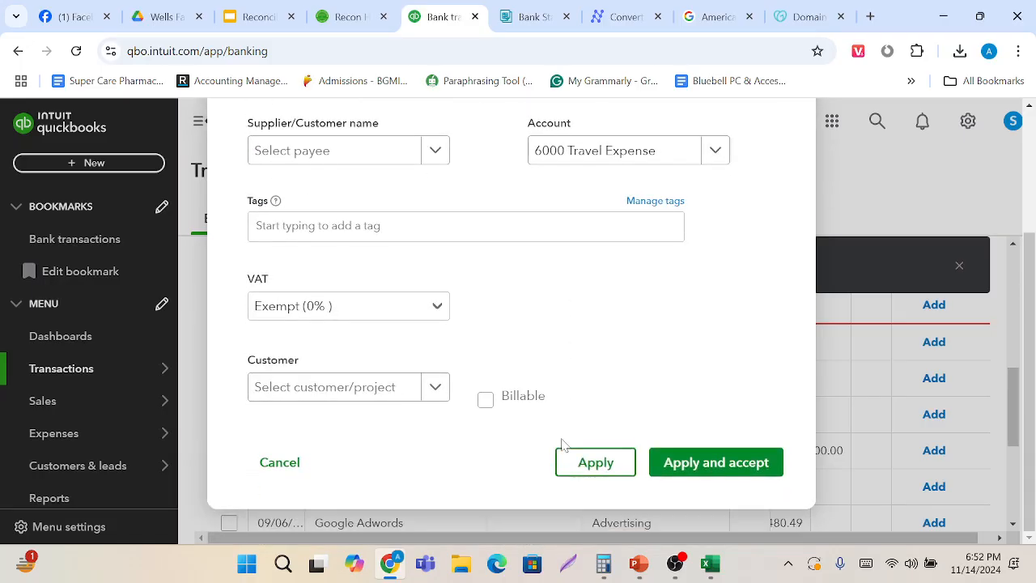
{"action": "left_click", "coordinate": [704, 472]}
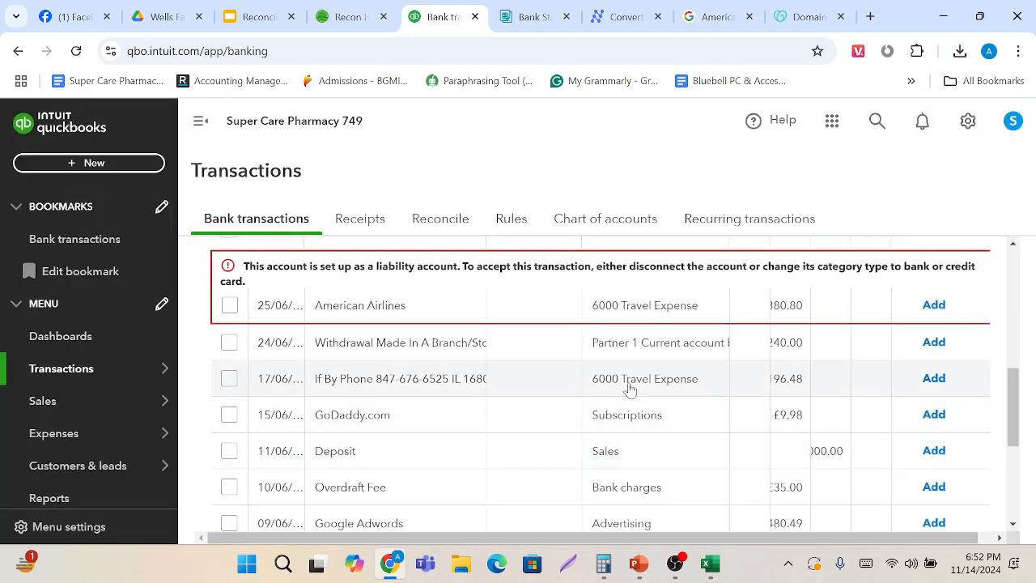
Expand the American Airlines transaction in the review list and choose 6000 Travel Expense as its account, leaving the payee empty.
{"action": "scroll", "coordinate": [528, 330], "scroll_direction": "up", "scroll_amount": 1}
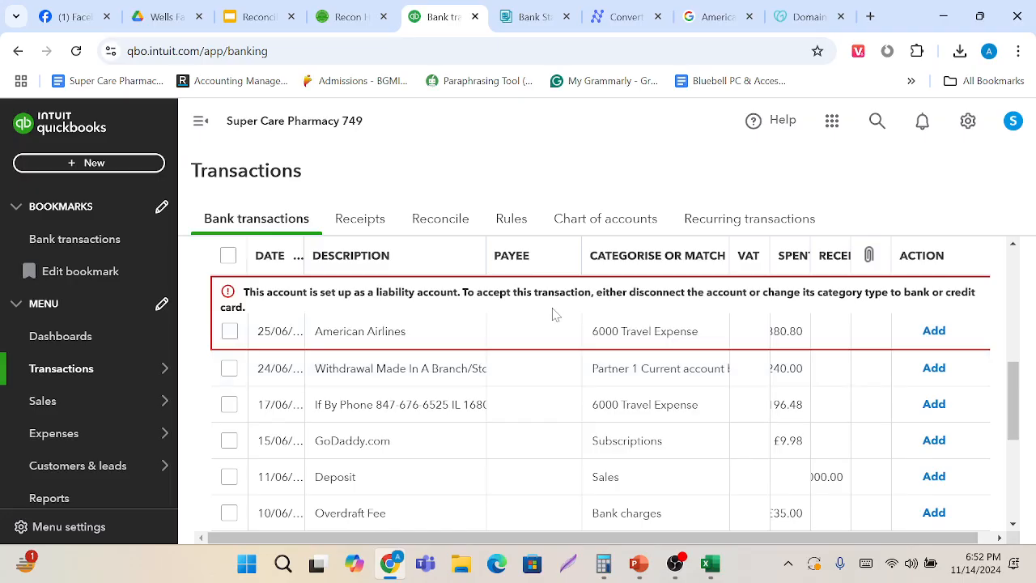
{"action": "scroll", "coordinate": [553, 314], "scroll_direction": "up", "scroll_amount": 1}
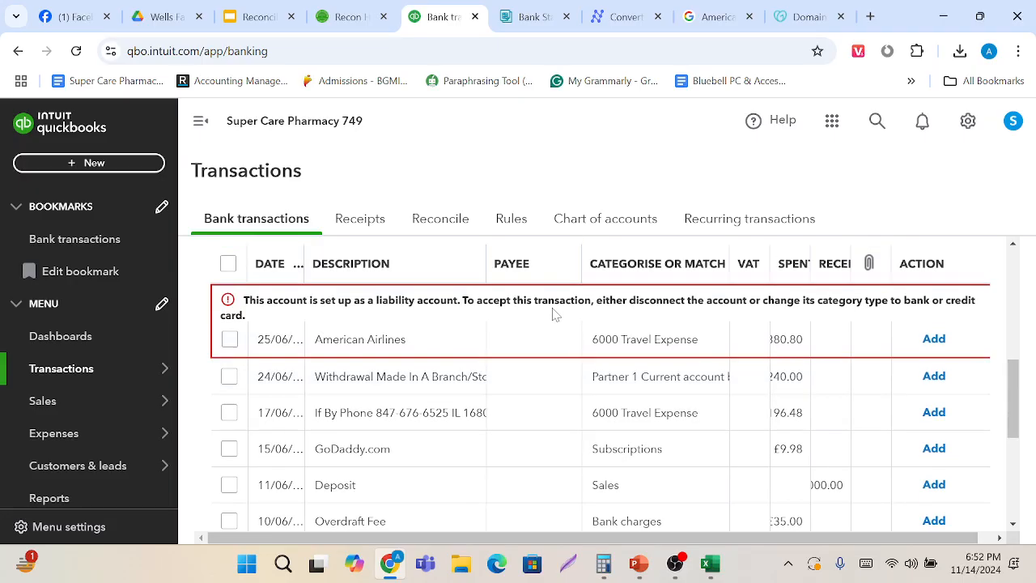
{"action": "left_click", "coordinate": [347, 347]}
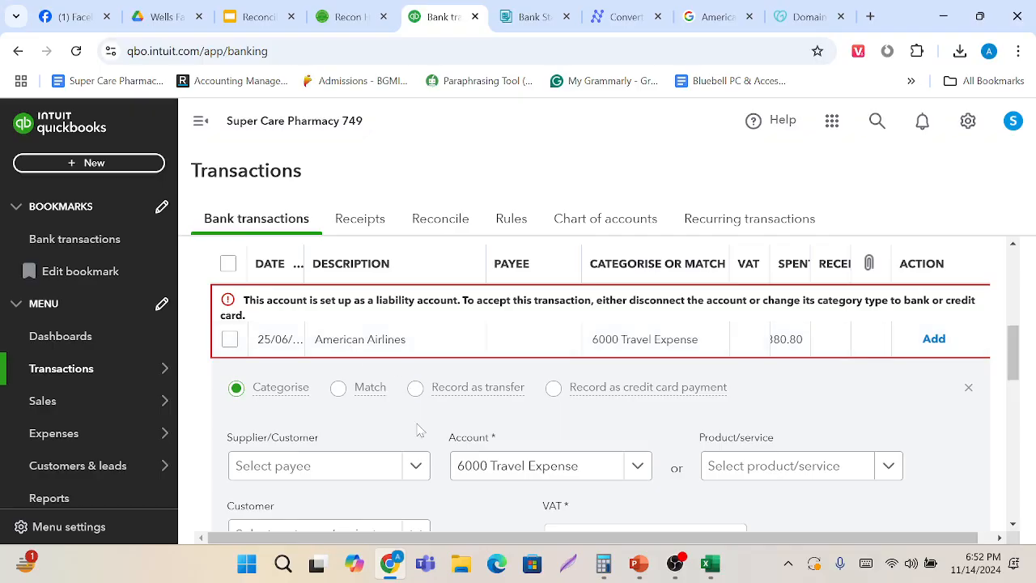
{"action": "scroll", "coordinate": [417, 429], "scroll_direction": "down", "scroll_amount": 1}
{"action": "scroll", "coordinate": [416, 410], "scroll_direction": "down", "scroll_amount": 1}
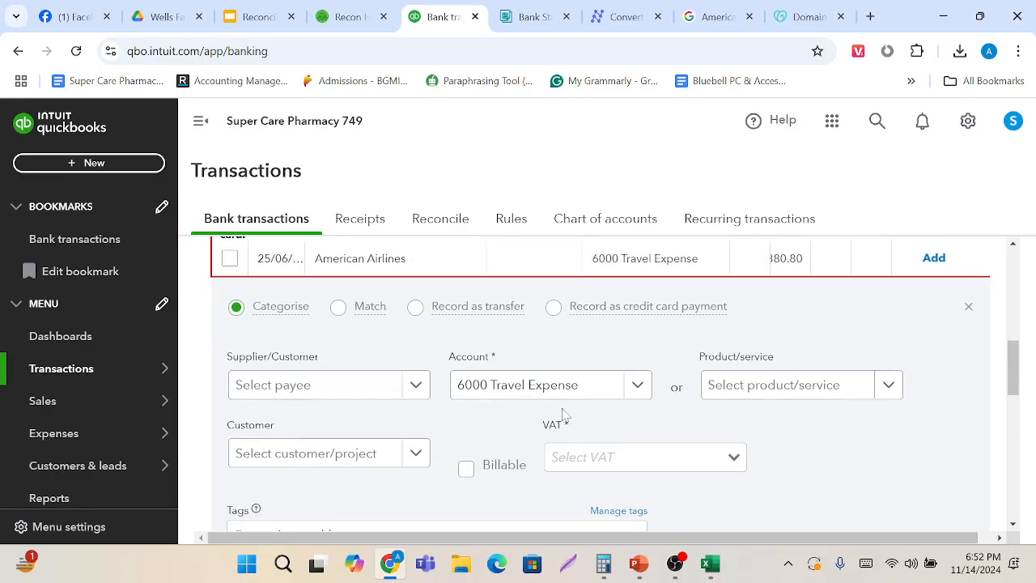
{"action": "left_click", "coordinate": [646, 392]}
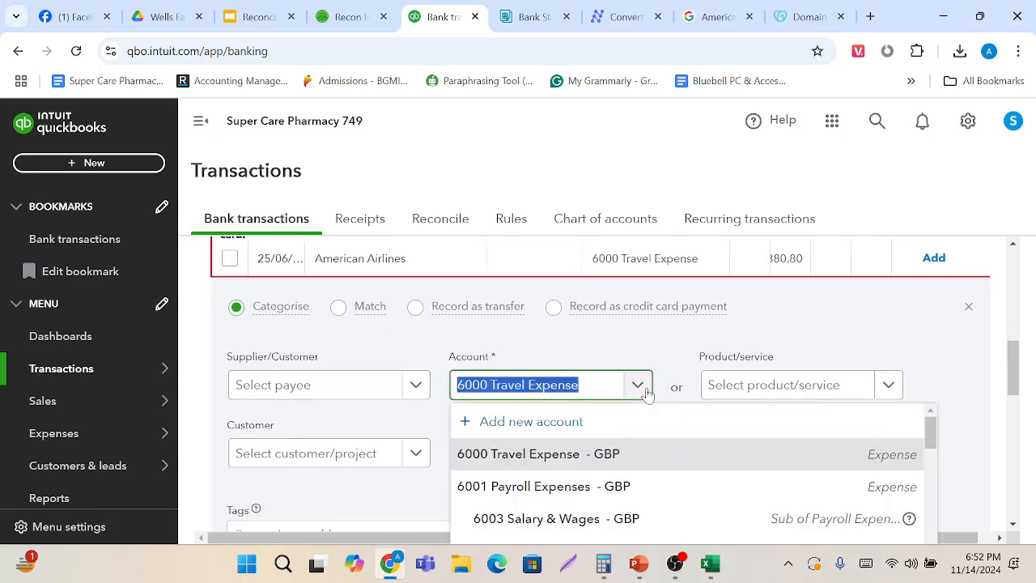
{"action": "left_click", "coordinate": [549, 458]}
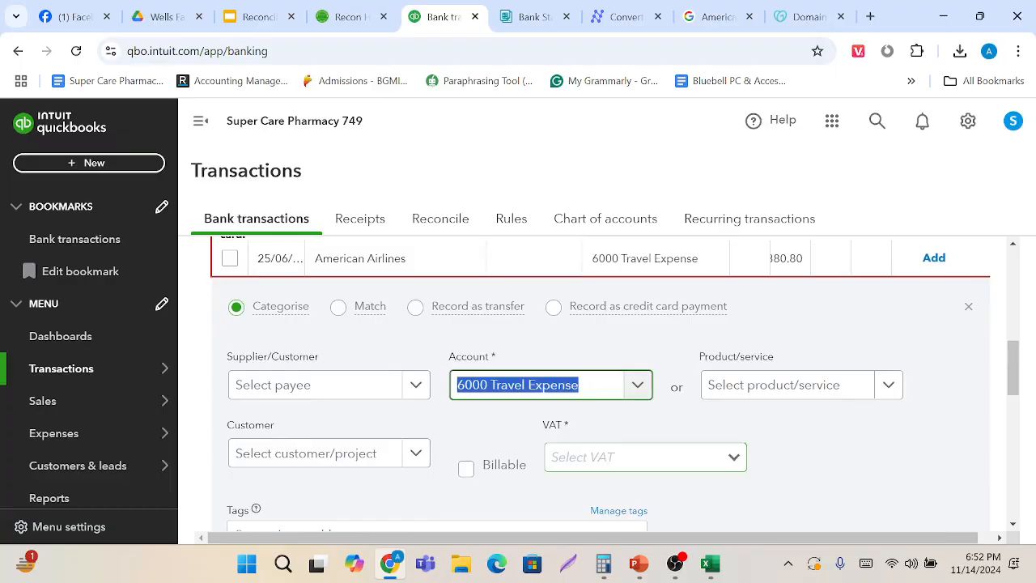
{"action": "left_click", "coordinate": [418, 388]}
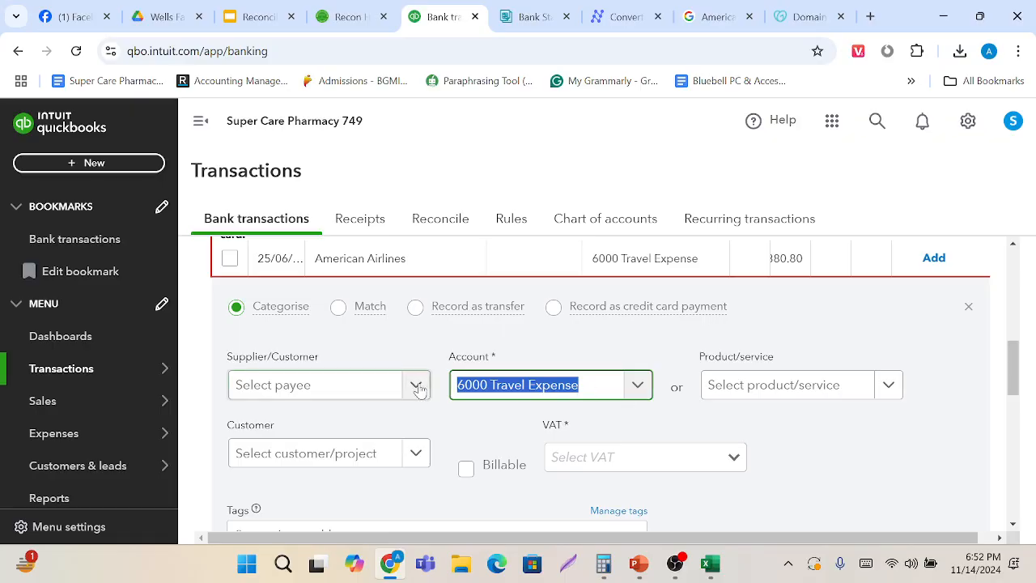
{"action": "left_click", "coordinate": [381, 427]}
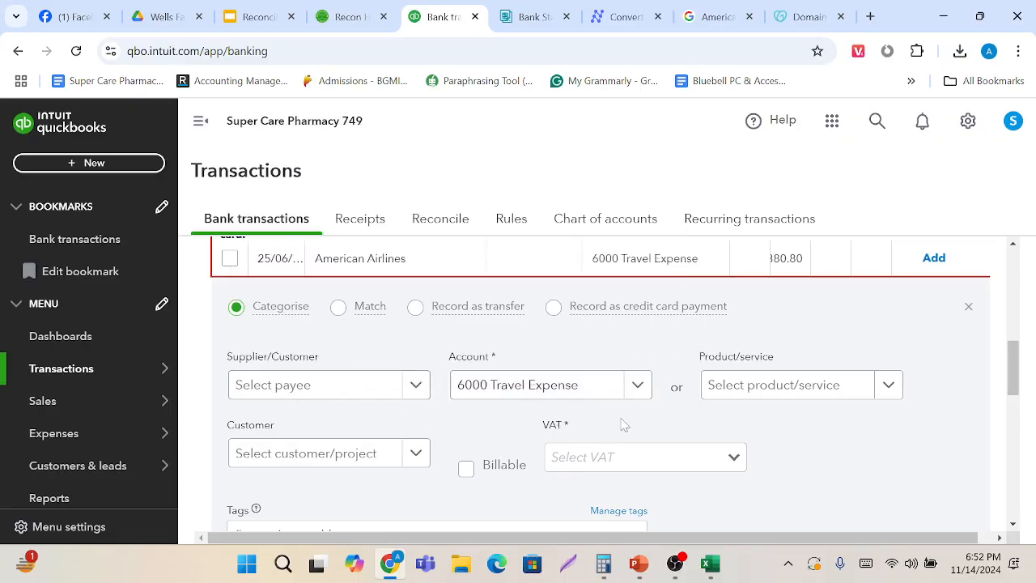
Set the VAT of the expanded American Airlines transaction to Exempt (0%).
{"action": "scroll", "coordinate": [619, 421], "scroll_direction": "down", "scroll_amount": 1}
{"action": "scroll", "coordinate": [438, 419], "scroll_direction": "up", "scroll_amount": 1}
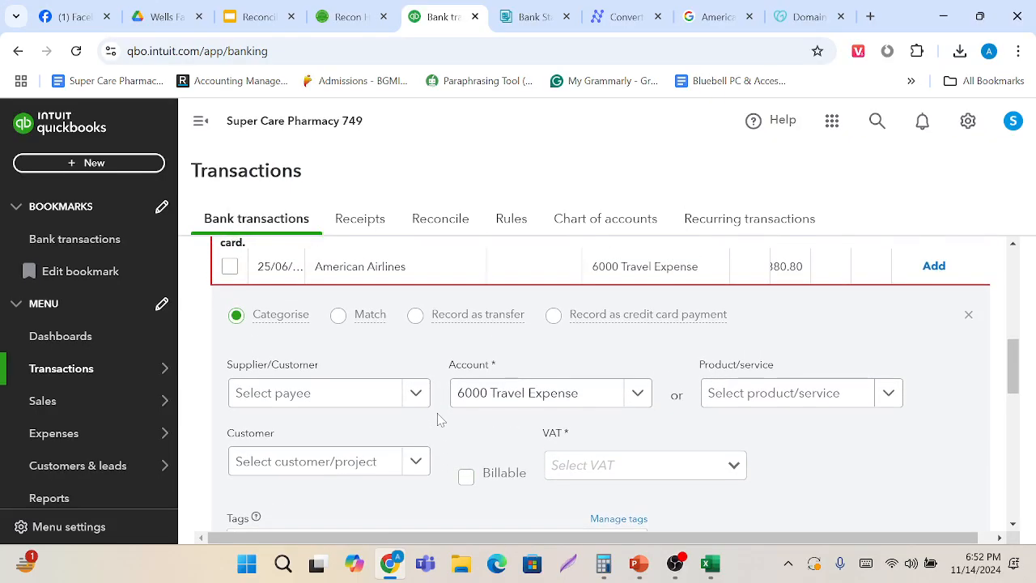
{"action": "scroll", "coordinate": [437, 419], "scroll_direction": "down", "scroll_amount": 2}
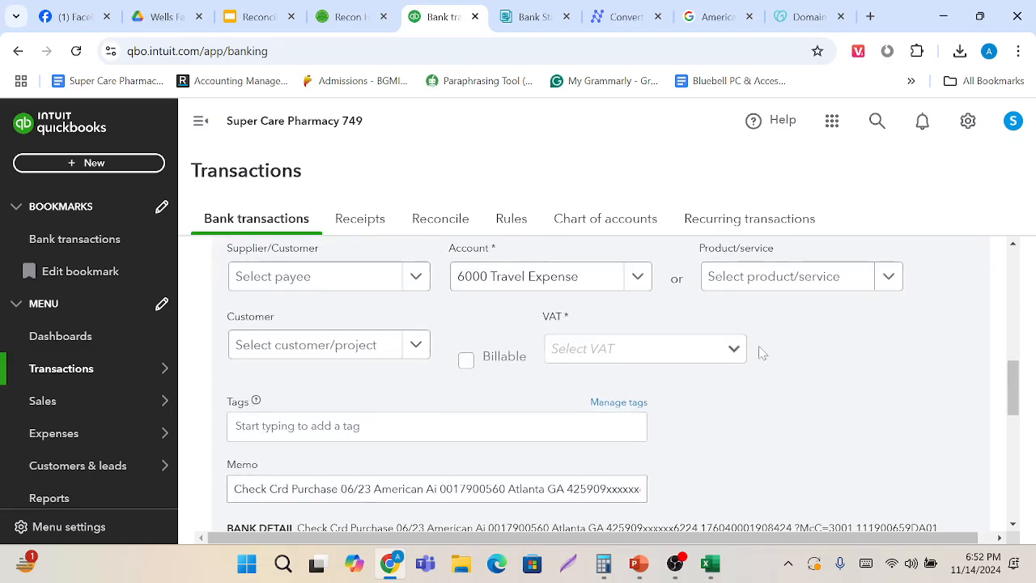
{"action": "left_click", "coordinate": [734, 349]}
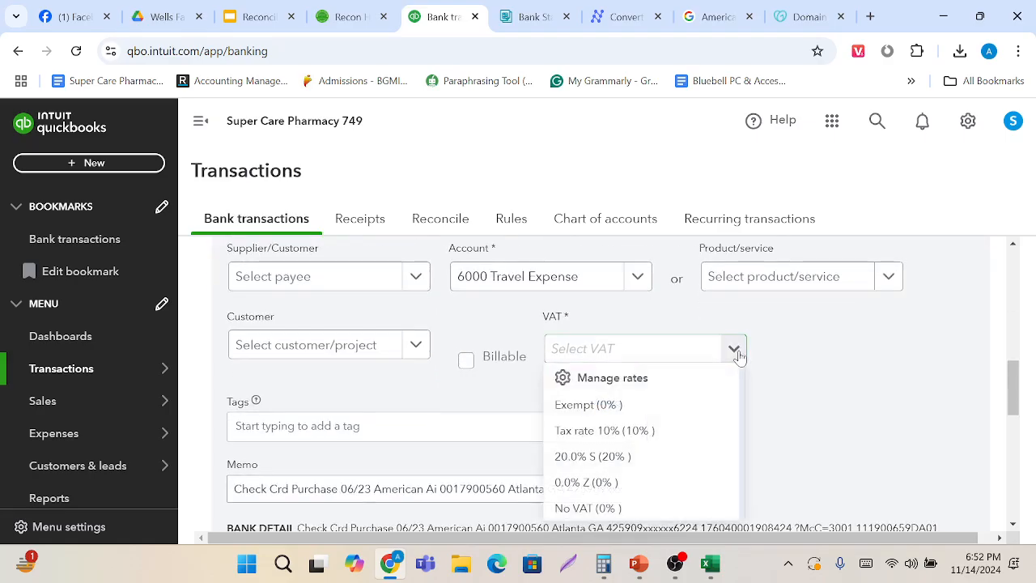
{"action": "left_click", "coordinate": [643, 405]}
{"action": "scroll", "coordinate": [643, 398], "scroll_direction": "down", "scroll_amount": 4}
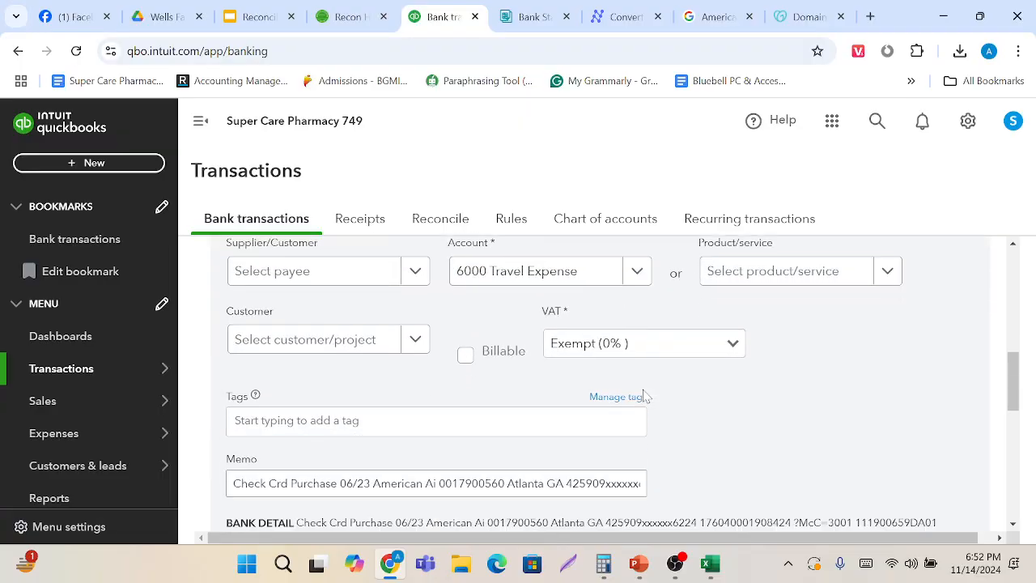
Accept the expanded American Airlines transaction into the books and return to the list of transactions awaiting review.
{"action": "scroll", "coordinate": [645, 396], "scroll_direction": "down", "scroll_amount": 3}
{"action": "left_click", "coordinate": [930, 442]}
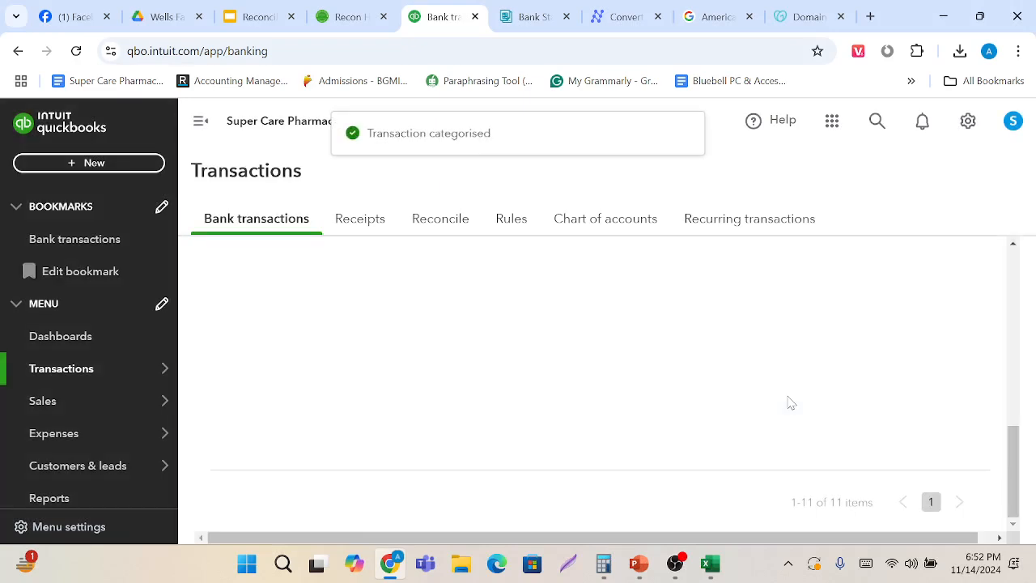
{"action": "scroll", "coordinate": [789, 402], "scroll_direction": "up", "scroll_amount": 5}
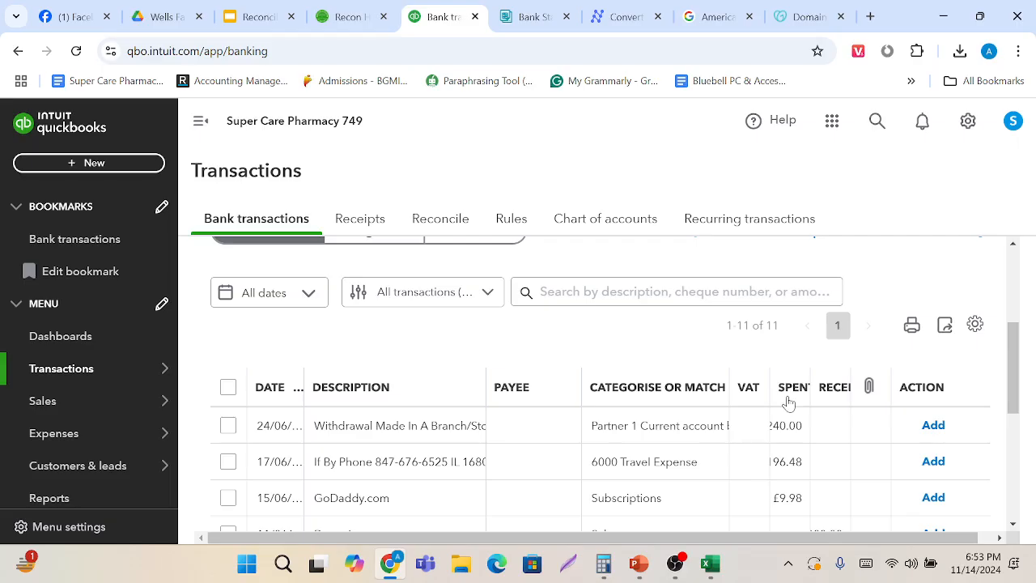
Expand the 24/06 branch withdrawal transaction and look over its categorisation details.
{"action": "left_click", "coordinate": [391, 428]}
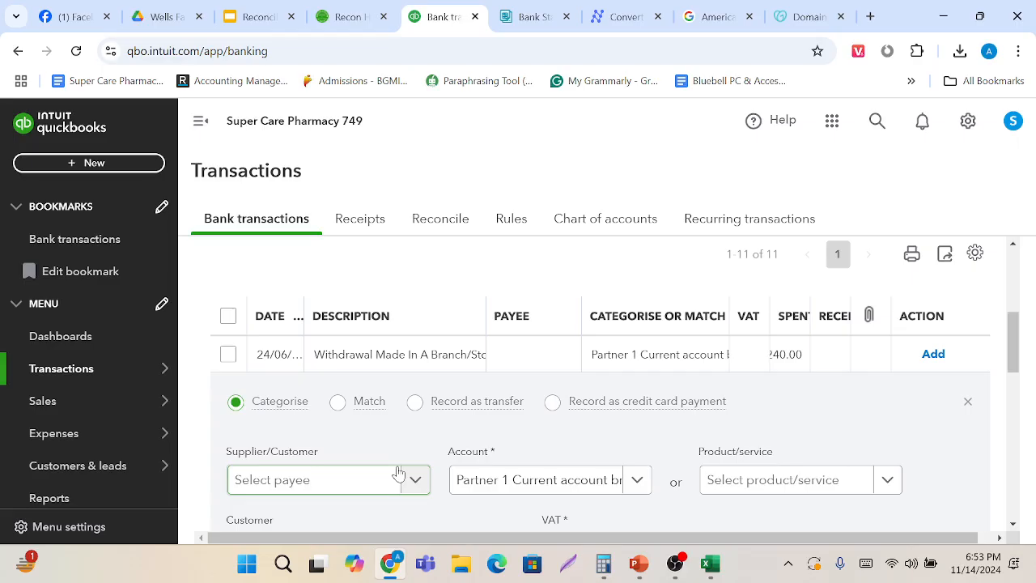
{"action": "scroll", "coordinate": [398, 474], "scroll_direction": "down", "scroll_amount": 2}
{"action": "scroll", "coordinate": [317, 427], "scroll_direction": "up", "scroll_amount": 1}
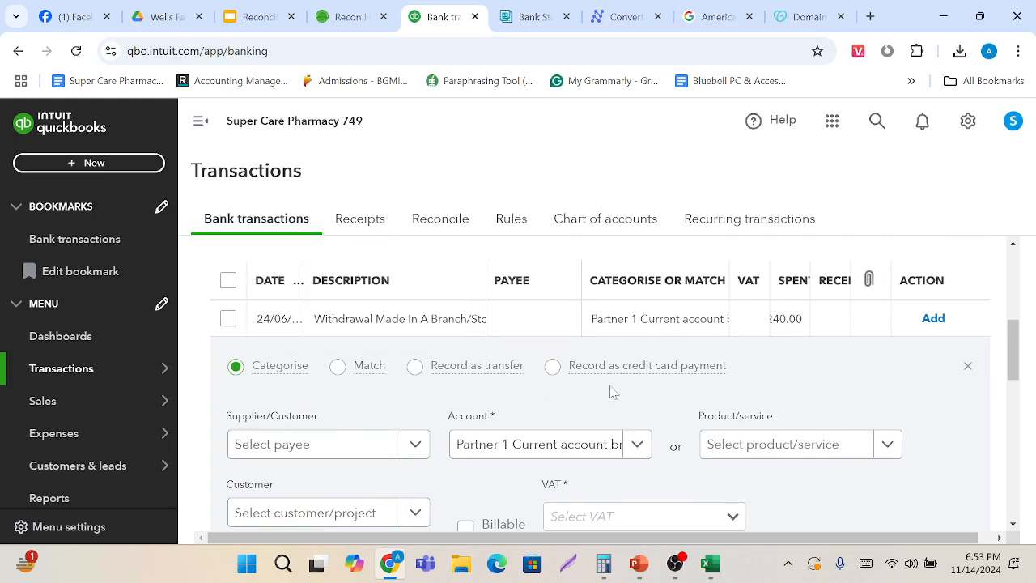
{"action": "scroll", "coordinate": [599, 392], "scroll_direction": "down", "scroll_amount": 6}
{"action": "scroll", "coordinate": [611, 392], "scroll_direction": "down", "scroll_amount": 1}
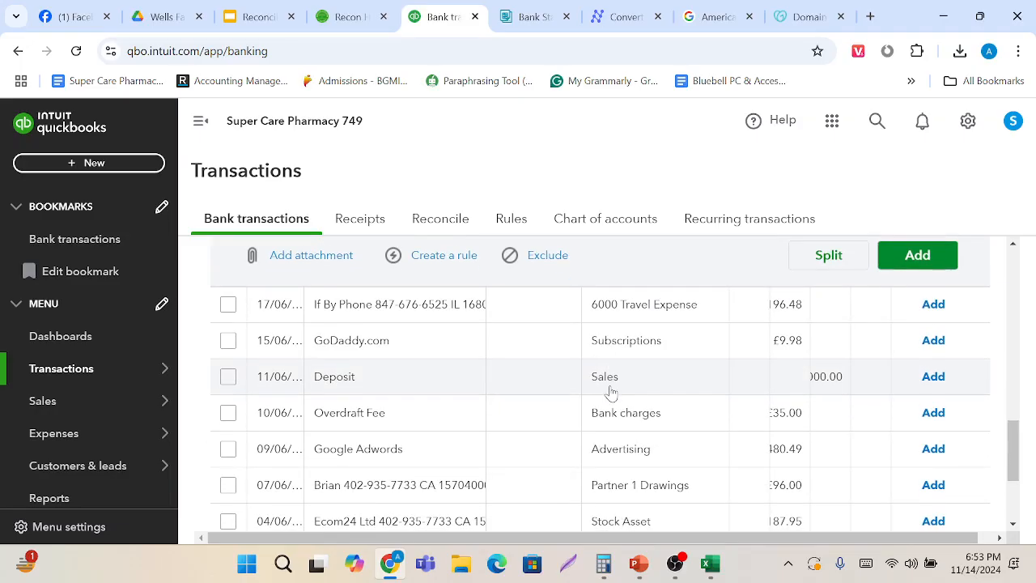
Expand the 17/06 If By Phone transaction and examine its payee, account, VAT, memo and bank detail.
{"action": "left_click", "coordinate": [451, 314]}
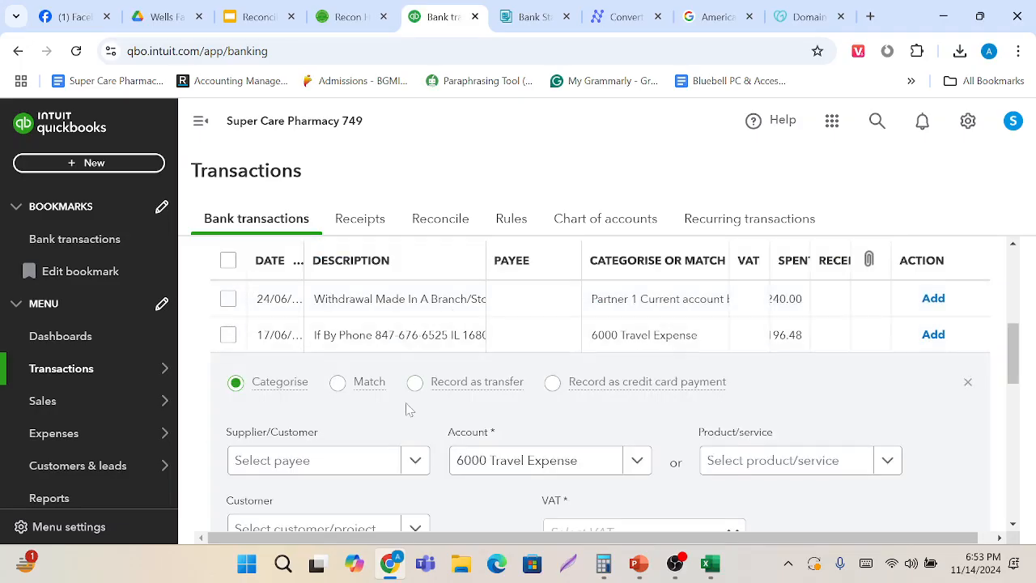
{"action": "scroll", "coordinate": [411, 405], "scroll_direction": "down", "scroll_amount": 2}
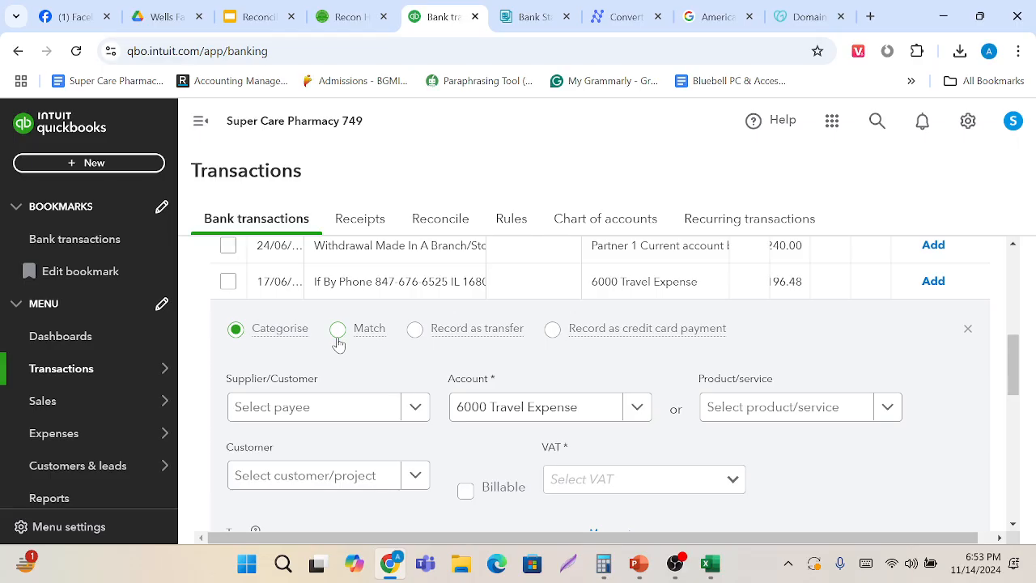
{"action": "scroll", "coordinate": [338, 344], "scroll_direction": "down", "scroll_amount": 3}
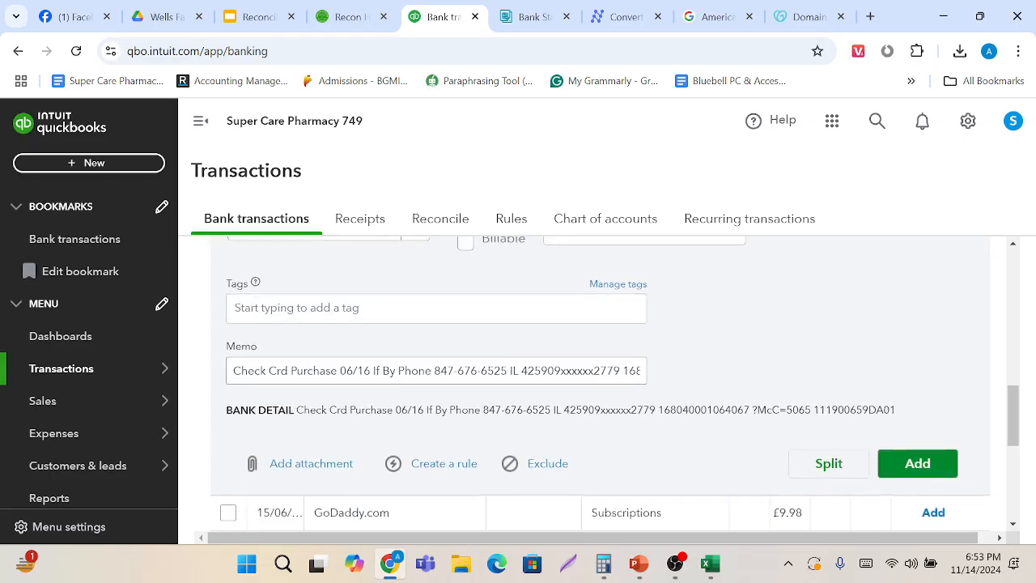
{"action": "left_click", "coordinate": [254, 373]}
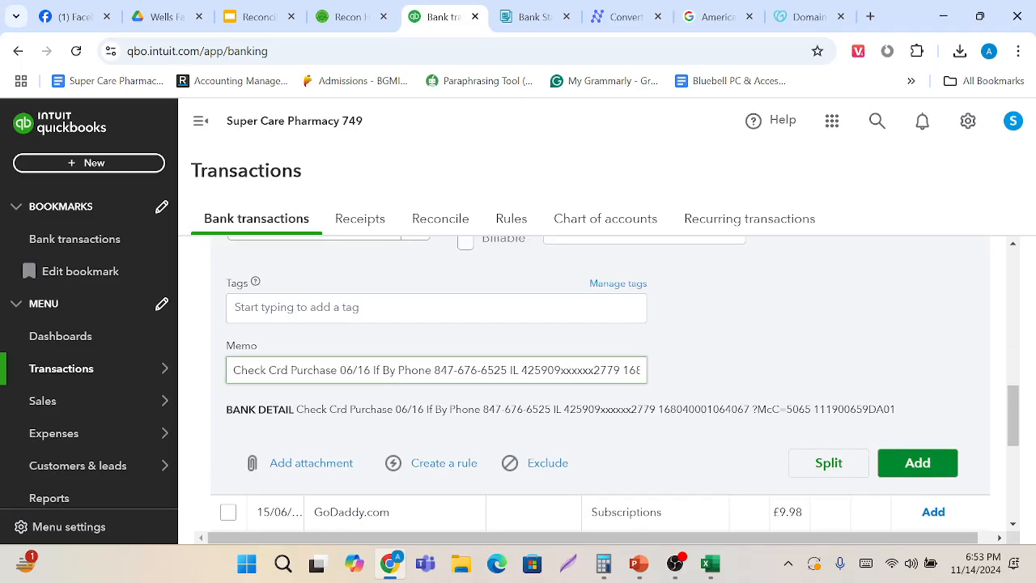
{"action": "scroll", "coordinate": [411, 370], "scroll_direction": "up", "scroll_amount": 2}
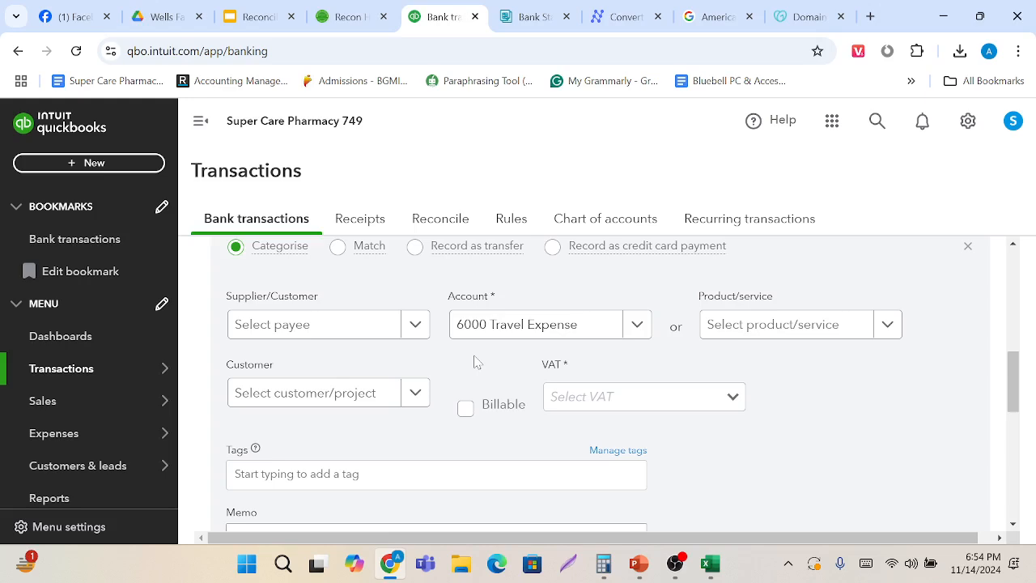
{"action": "scroll", "coordinate": [475, 356], "scroll_direction": "down", "scroll_amount": 1}
{"action": "scroll", "coordinate": [475, 357], "scroll_direction": "up", "scroll_amount": 1}
{"action": "scroll", "coordinate": [474, 356], "scroll_direction": "down", "scroll_amount": 1}
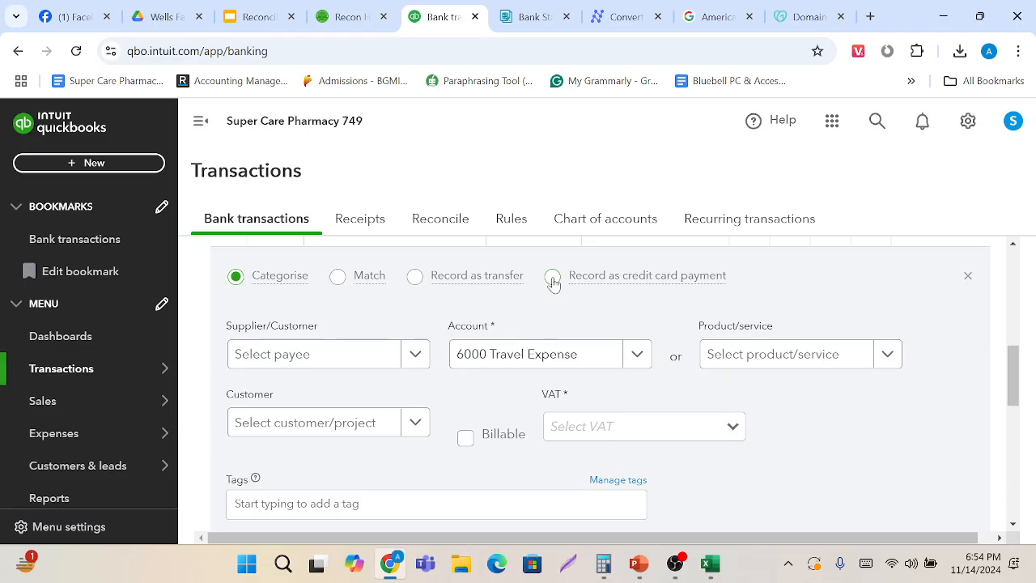
{"action": "scroll", "coordinate": [507, 363], "scroll_direction": "up", "scroll_amount": 2}
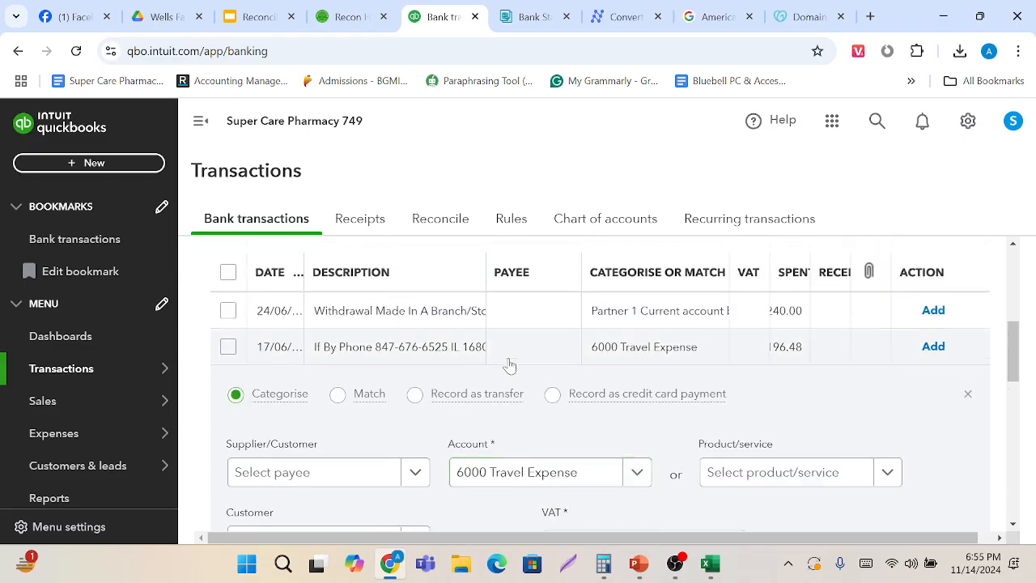
{"action": "left_click", "coordinate": [413, 368]}
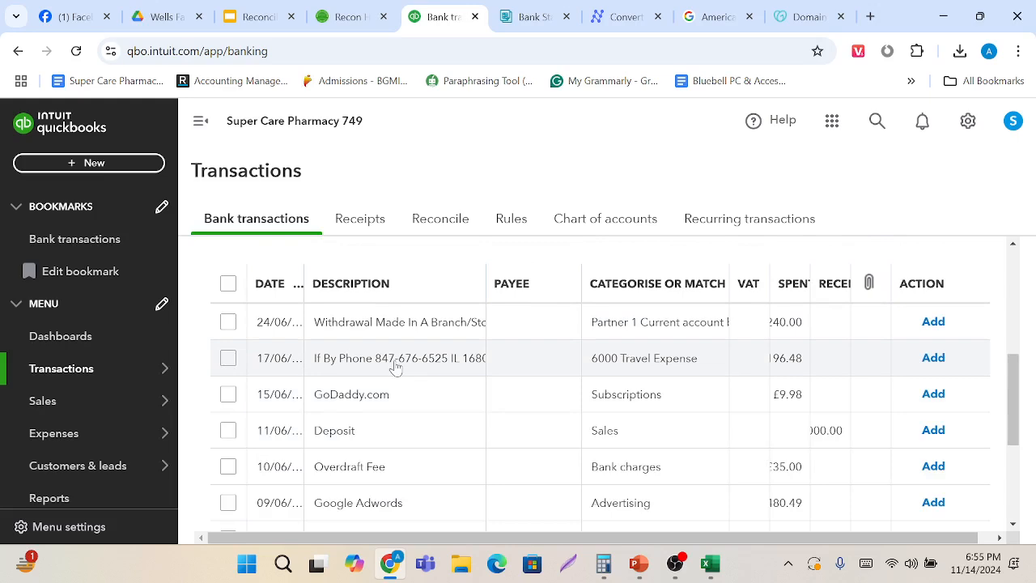
{"action": "left_click", "coordinate": [395, 365]}
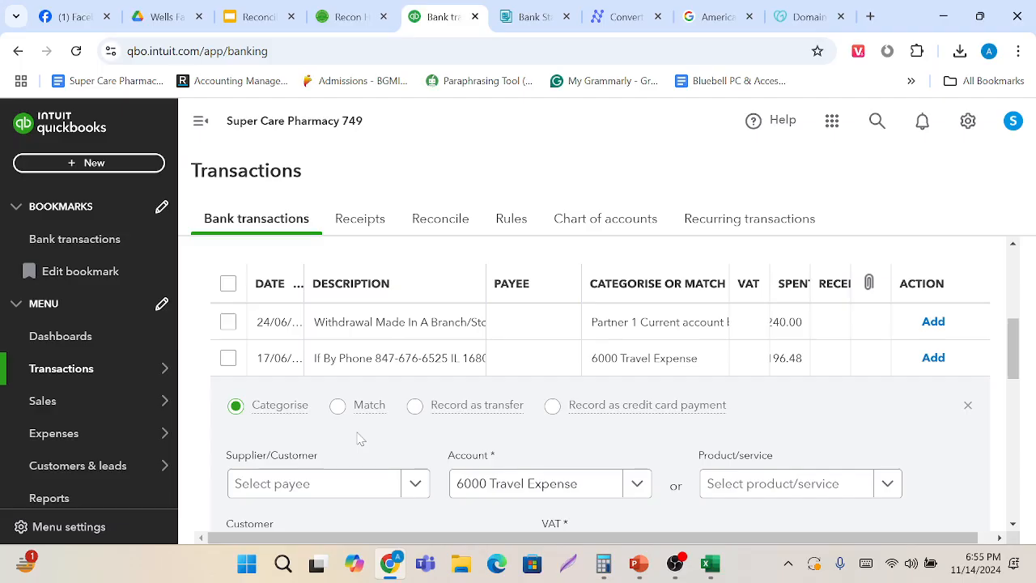
Duplicate the bank transactions page in a second browser tab and skip its category review introduction.
{"action": "right_click", "coordinate": [429, 21]}
{"action": "left_click", "coordinate": [492, 167]}
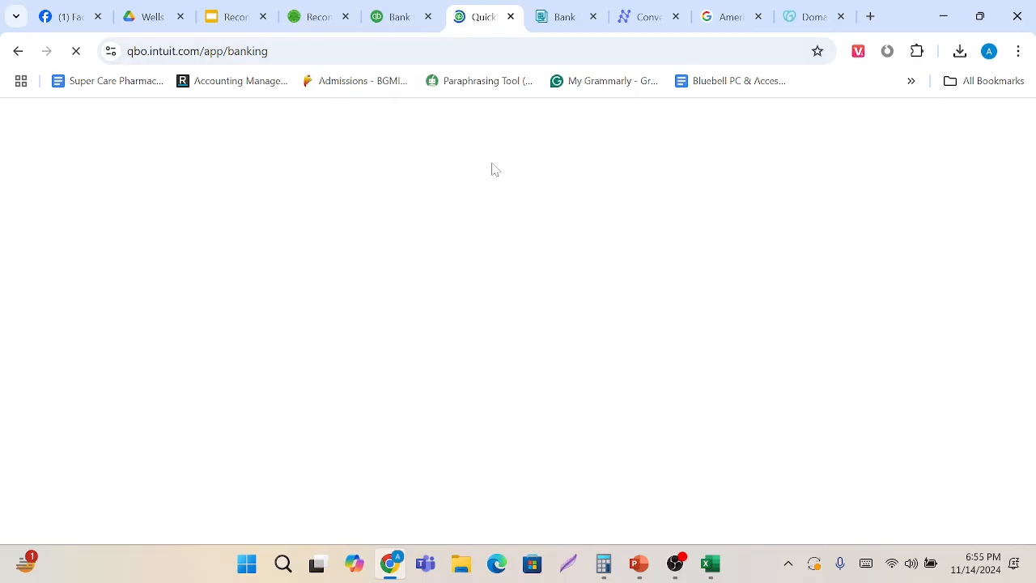
{"action": "left_click", "coordinate": [395, 15]}
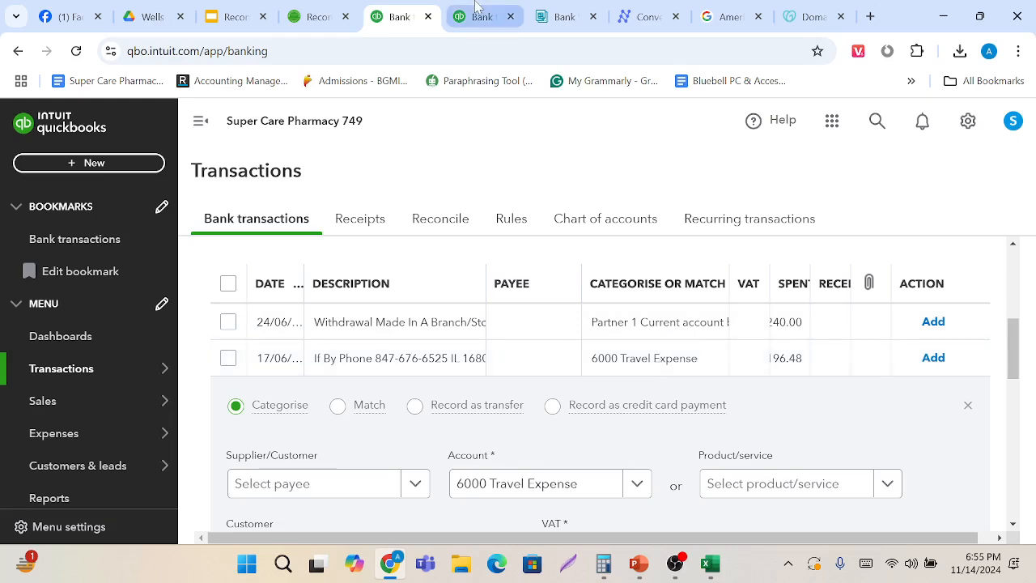
{"action": "scroll", "coordinate": [337, 446], "scroll_direction": "down", "scroll_amount": 2}
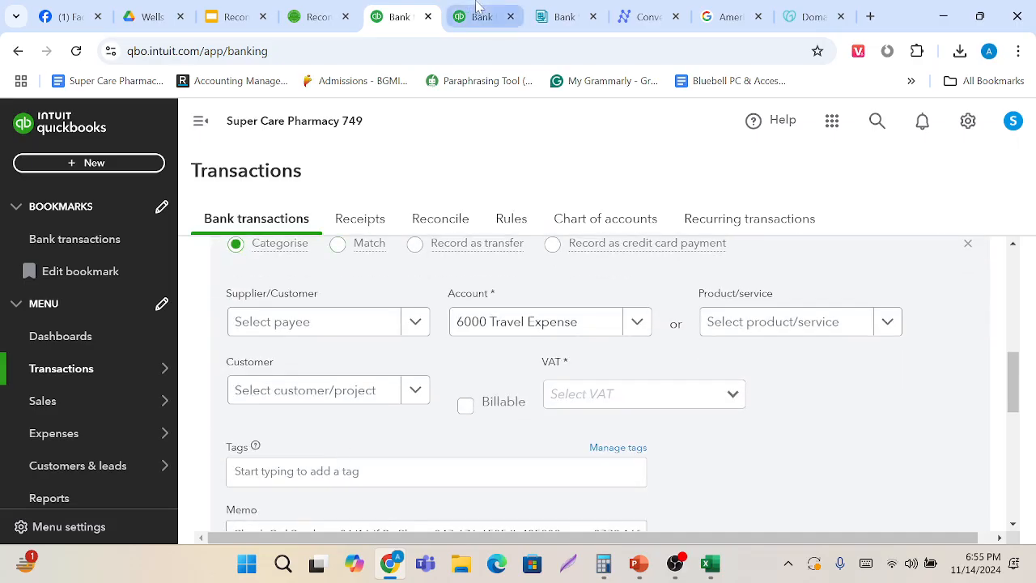
{"action": "left_click", "coordinate": [479, 14]}
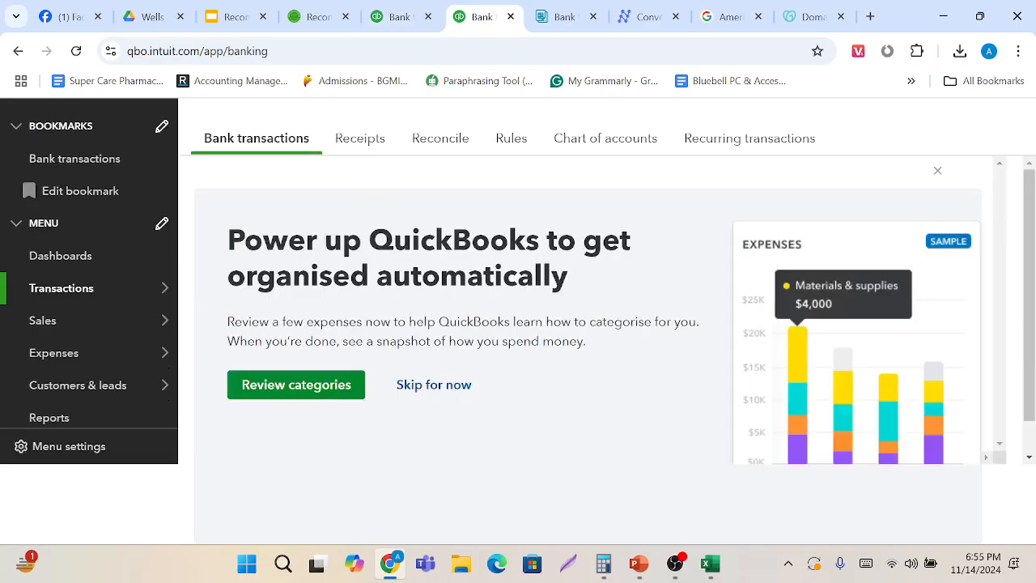
{"action": "left_click", "coordinate": [433, 385]}
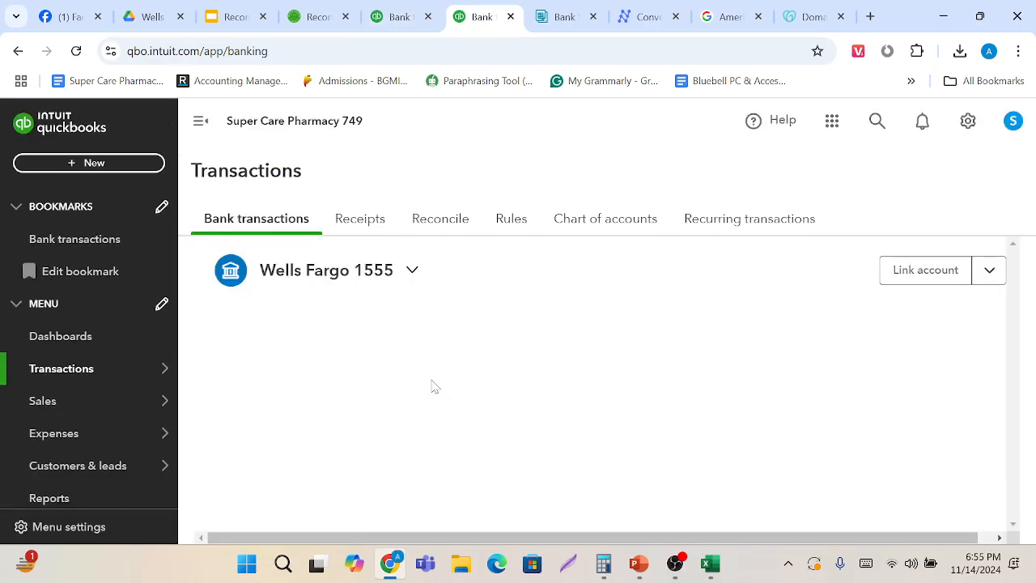
Start a new expense in the duplicated tab and open the new supplier form for its payee.
{"action": "left_click", "coordinate": [91, 168]}
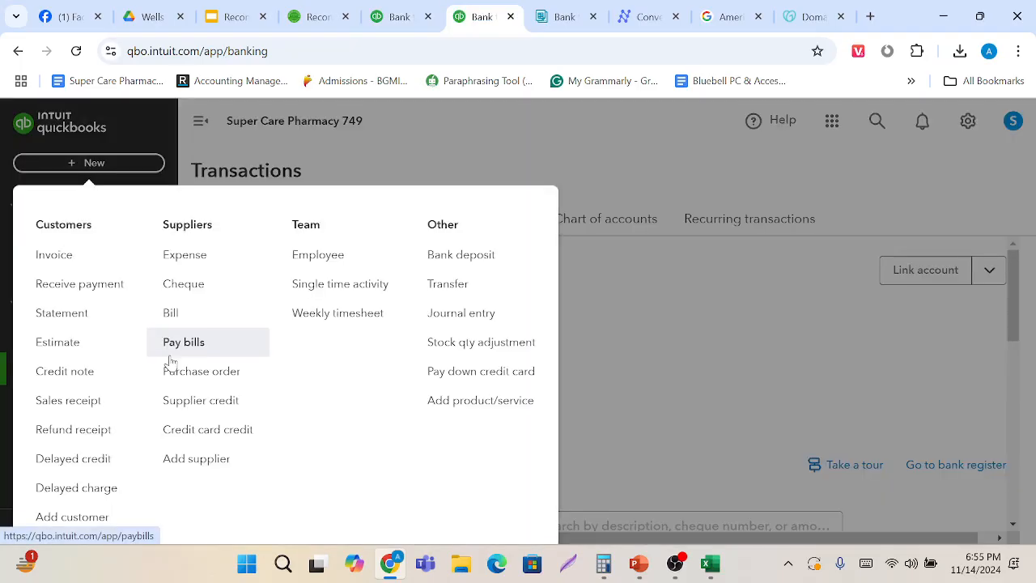
{"action": "left_click", "coordinate": [208, 266]}
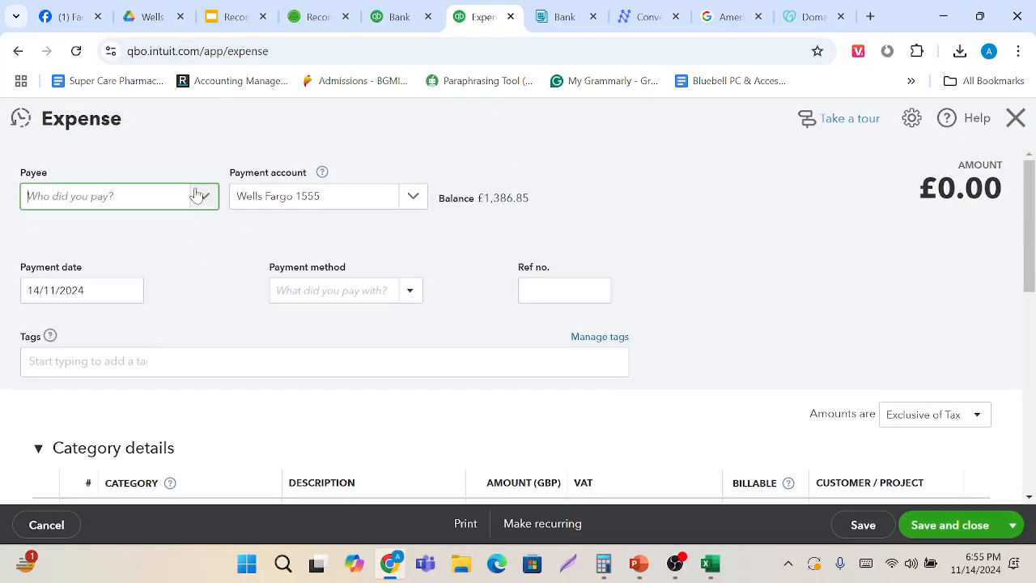
{"action": "left_click", "coordinate": [202, 195]}
{"action": "left_click", "coordinate": [111, 227]}
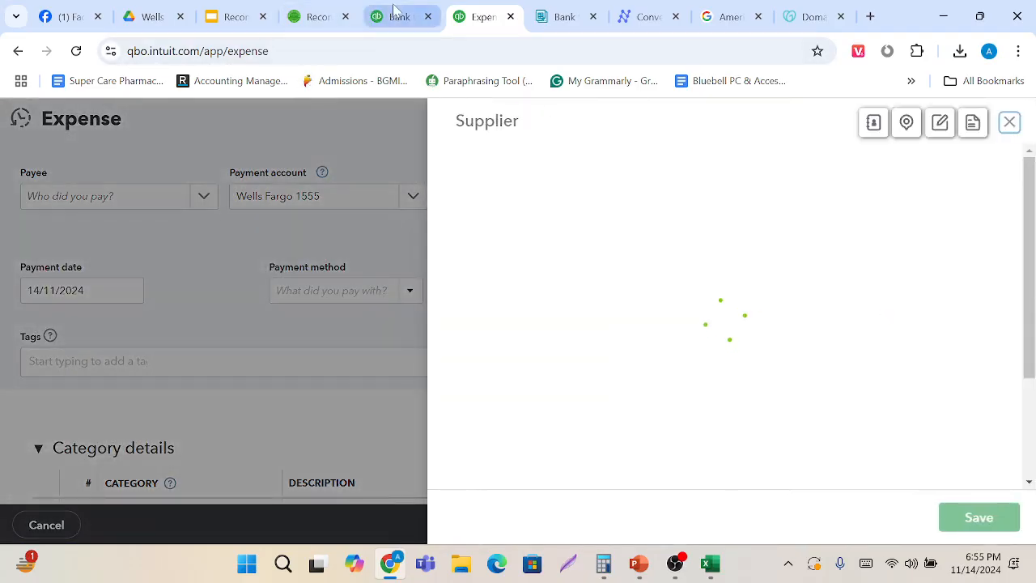
Copy the supplier name "If By Phone" from the memo of the 17/06 transaction in the original bank transactions tab.
{"action": "left_click", "coordinate": [399, 16]}
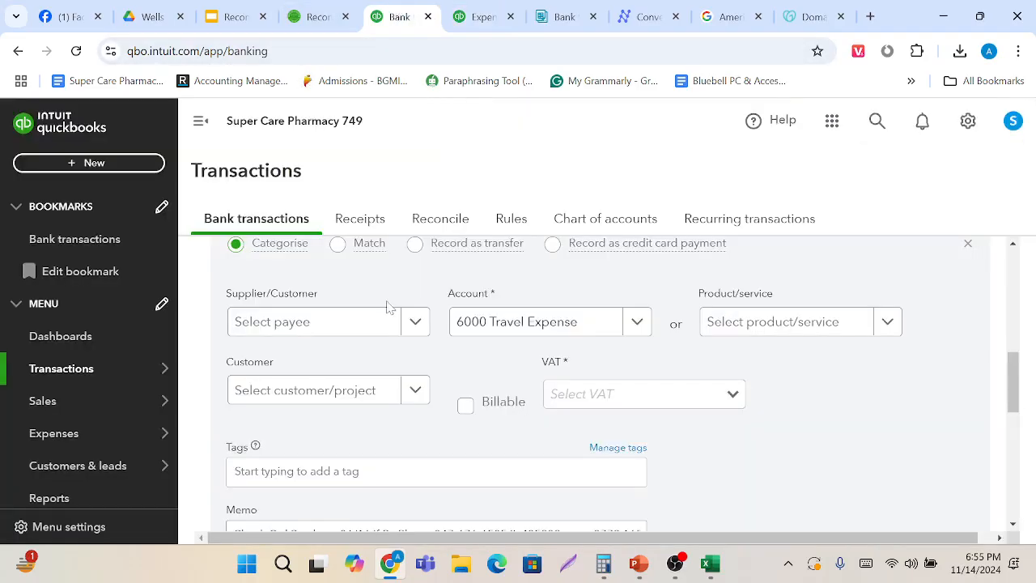
{"action": "scroll", "coordinate": [388, 306], "scroll_direction": "up", "scroll_amount": 2}
{"action": "scroll", "coordinate": [375, 376], "scroll_direction": "down", "scroll_amount": 4}
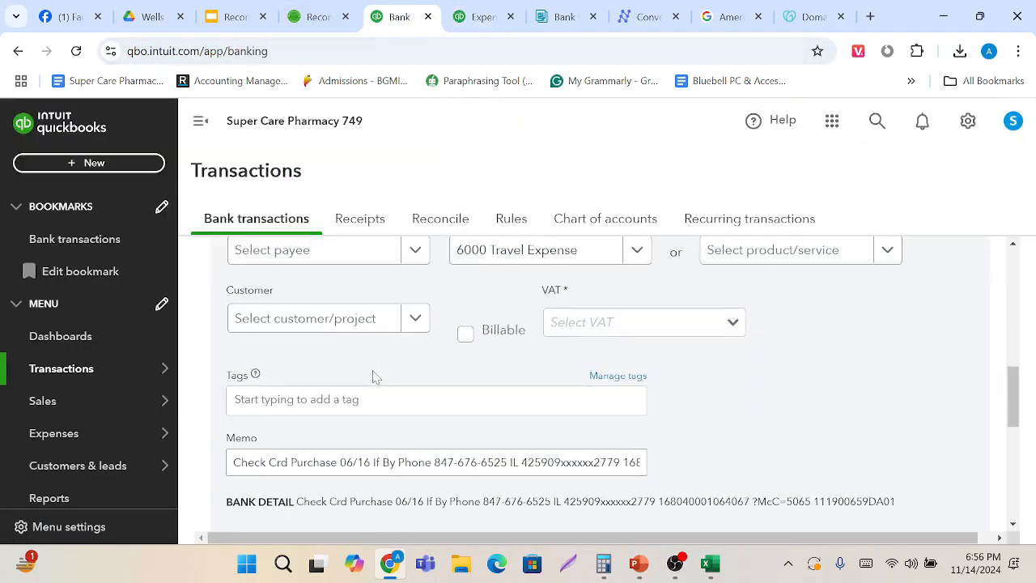
{"action": "scroll", "coordinate": [375, 376], "scroll_direction": "down", "scroll_amount": 3}
{"action": "left_click_drag", "start_coordinate": [372, 341], "coordinate": [434, 341]}
{"action": "key", "text": "ctrl+c"}
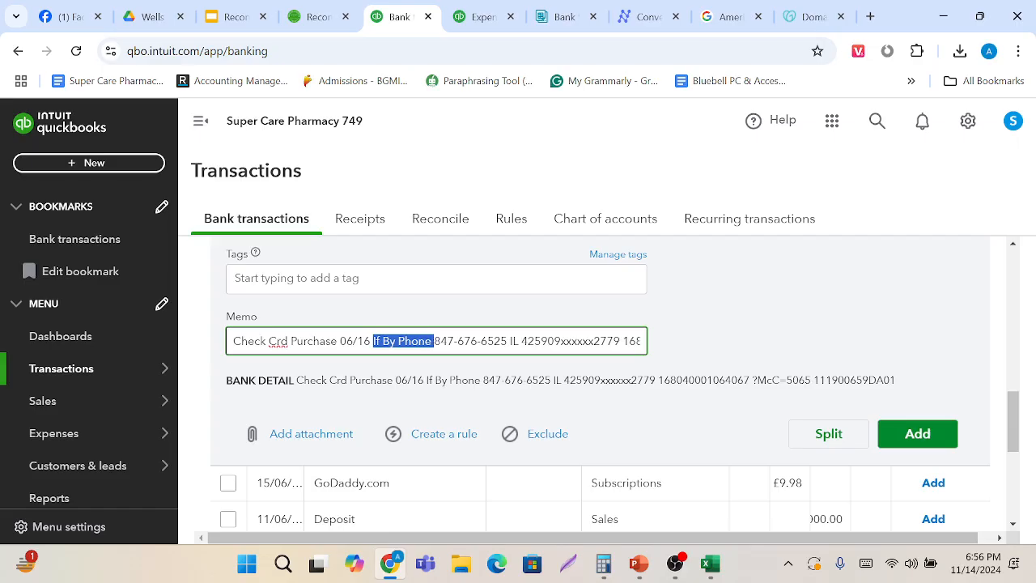
Enter "If By Phone" as the supplier display name in the expense tab and save the new supplier as payee.
{"action": "left_click", "coordinate": [483, 16]}
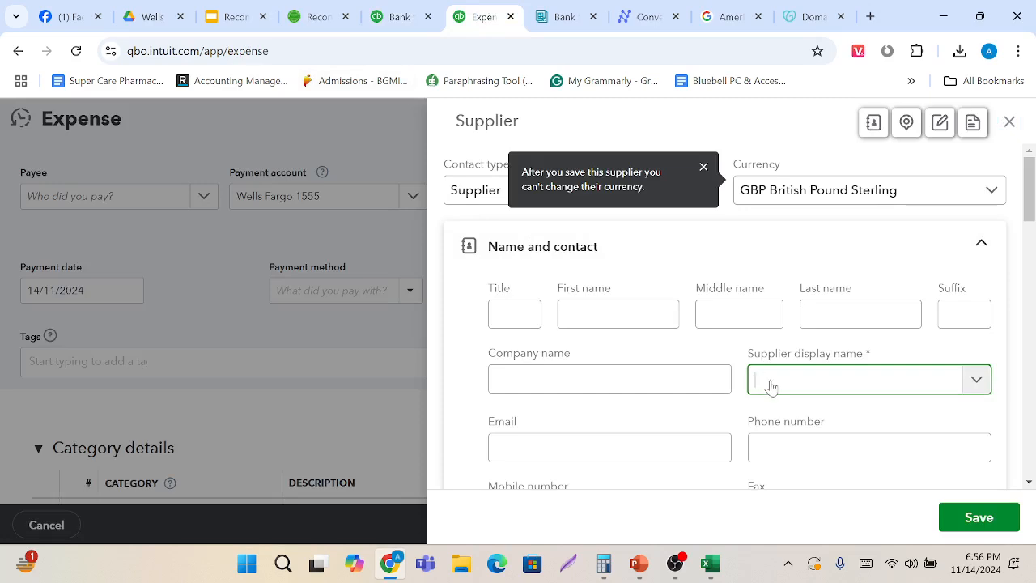
{"action": "key", "text": "ctrl+v"}
{"action": "left_click", "coordinate": [971, 522]}
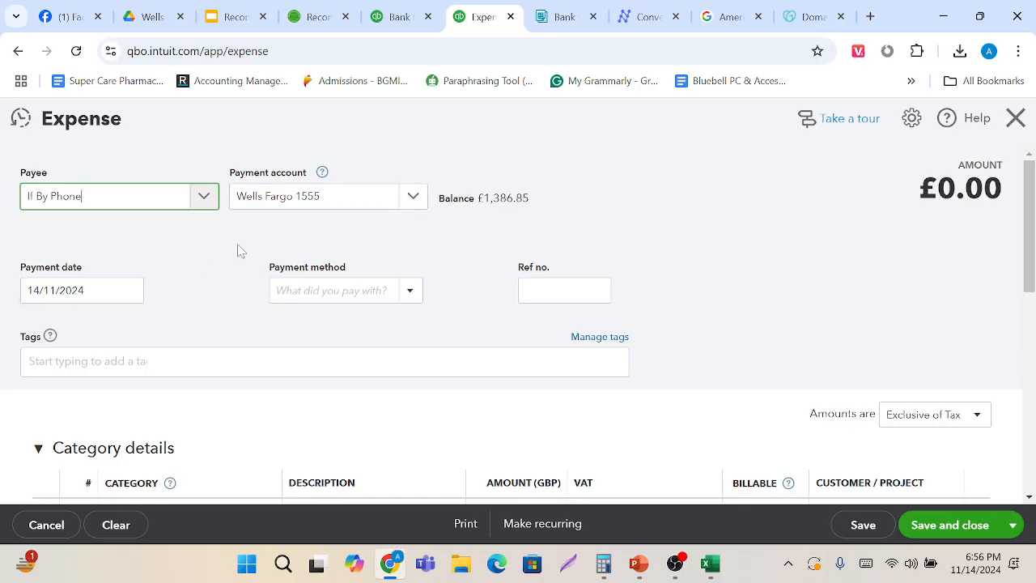
Widen the date column of the bank transactions list to read the If By Phone transaction's full date, and return to the expense form.
{"action": "left_click", "coordinate": [389, 8]}
{"action": "scroll", "coordinate": [317, 342], "scroll_direction": "down", "scroll_amount": 1}
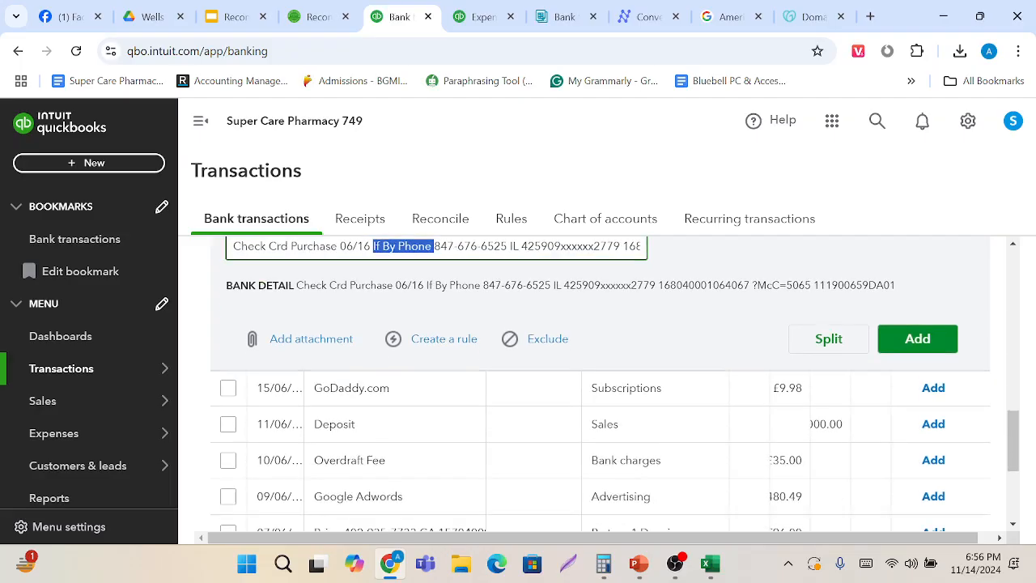
{"action": "scroll", "coordinate": [318, 342], "scroll_direction": "up", "scroll_amount": 3}
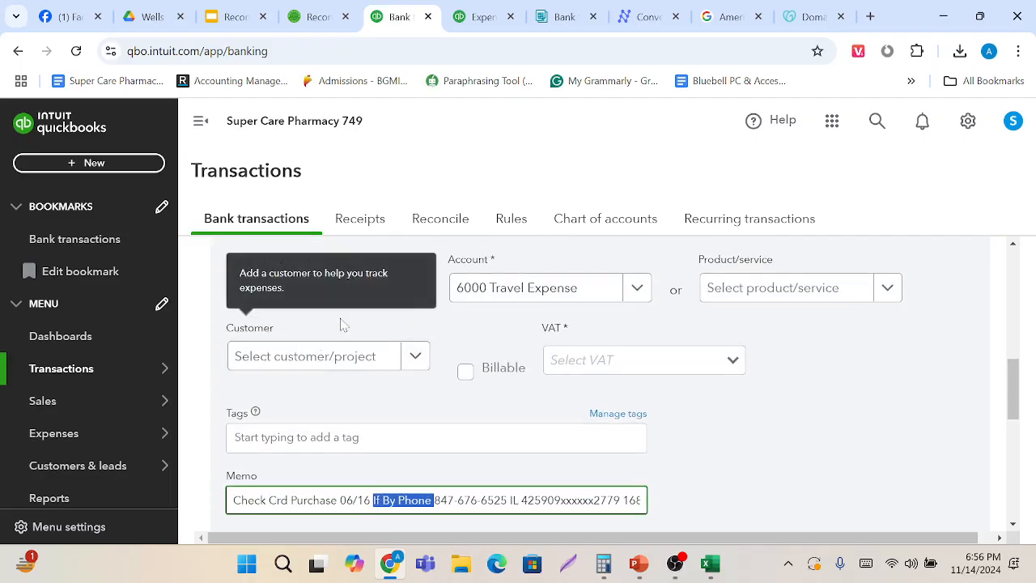
{"action": "scroll", "coordinate": [477, 360], "scroll_direction": "up", "scroll_amount": 1}
{"action": "scroll", "coordinate": [477, 363], "scroll_direction": "up", "scroll_amount": 1}
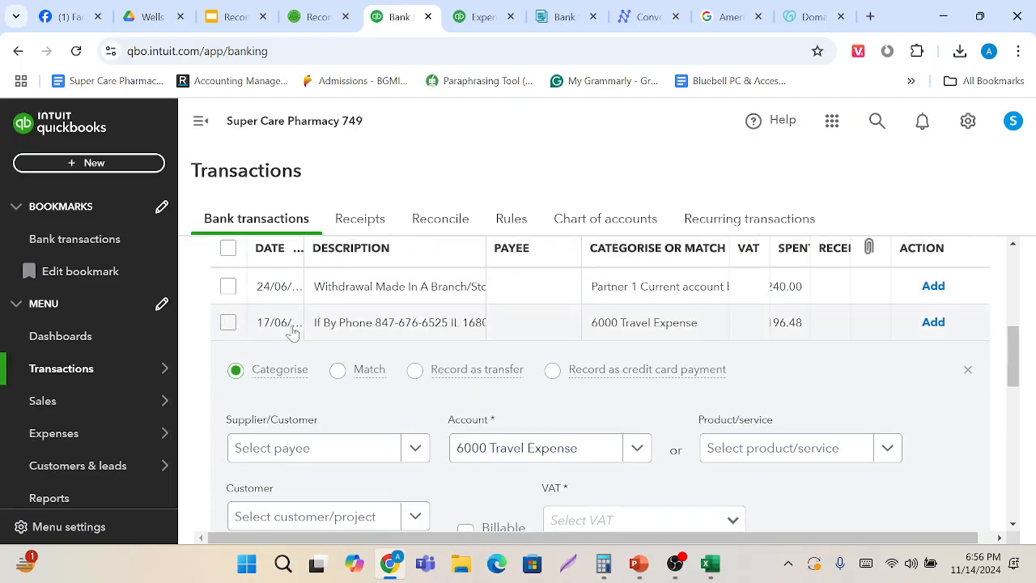
{"action": "left_click_drag", "start_coordinate": [303, 239], "coordinate": [351, 241]}
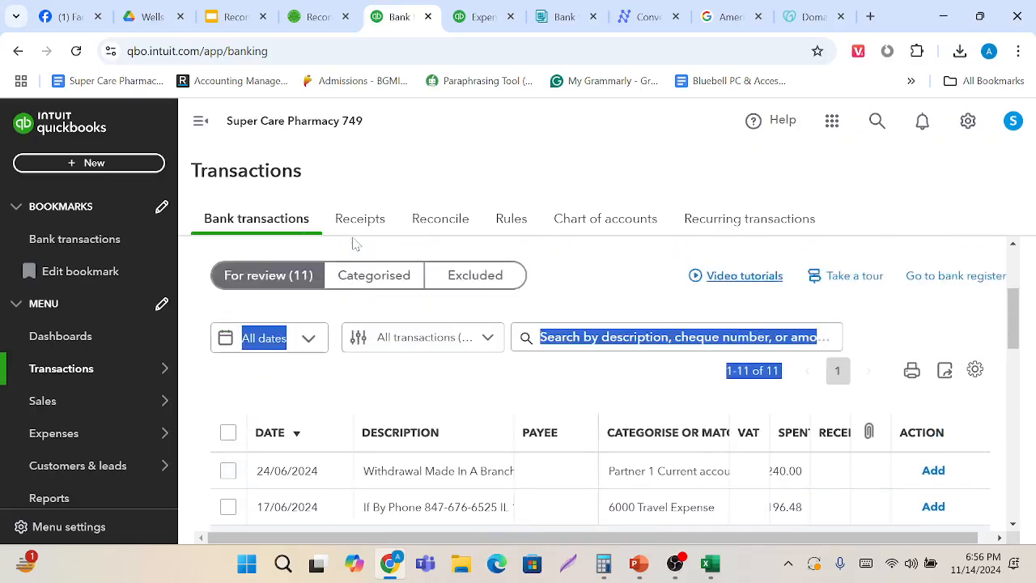
{"action": "scroll", "coordinate": [337, 416], "scroll_direction": "down", "scroll_amount": 2}
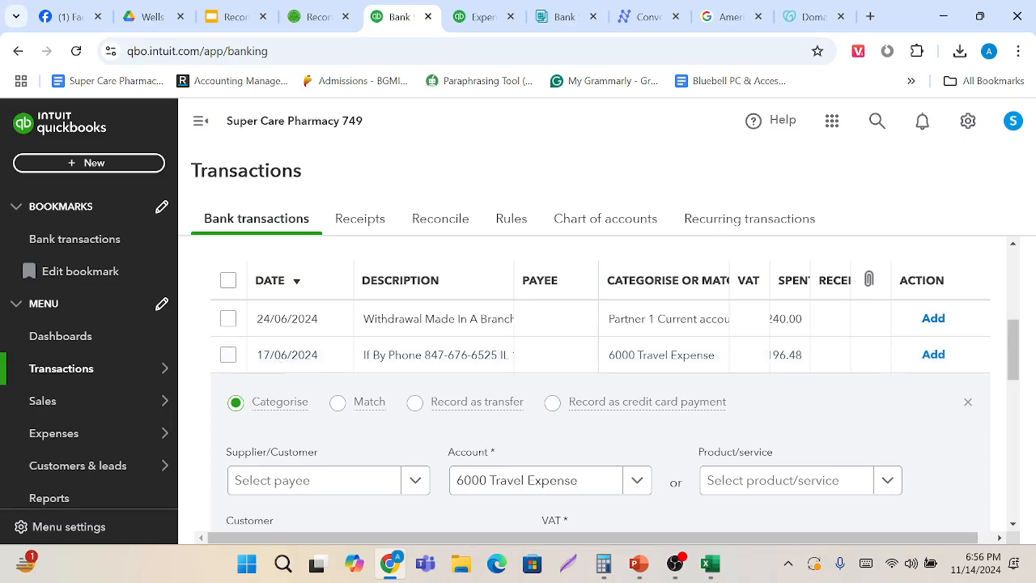
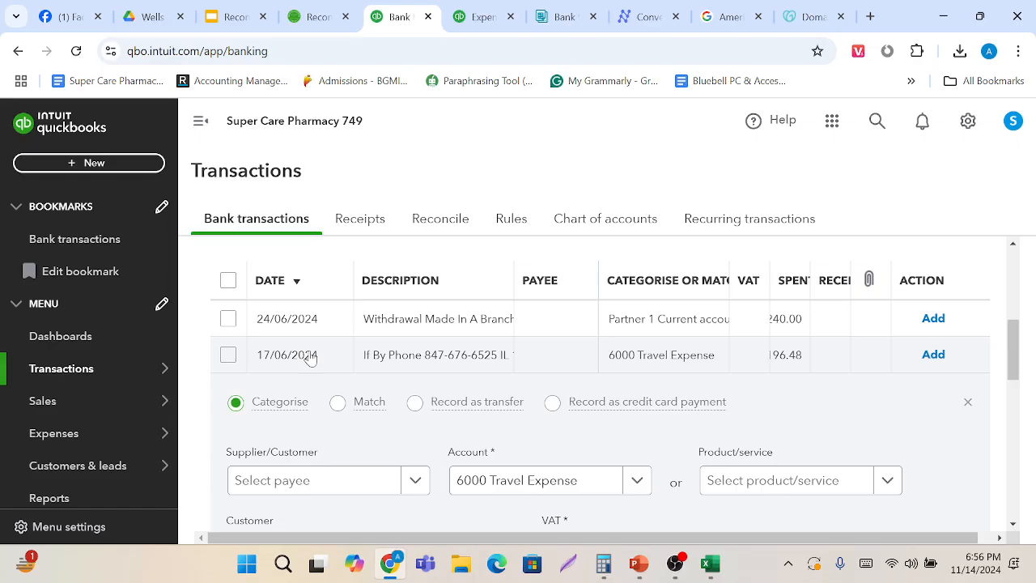
{"action": "scroll", "coordinate": [310, 358], "scroll_direction": "up", "scroll_amount": 1}
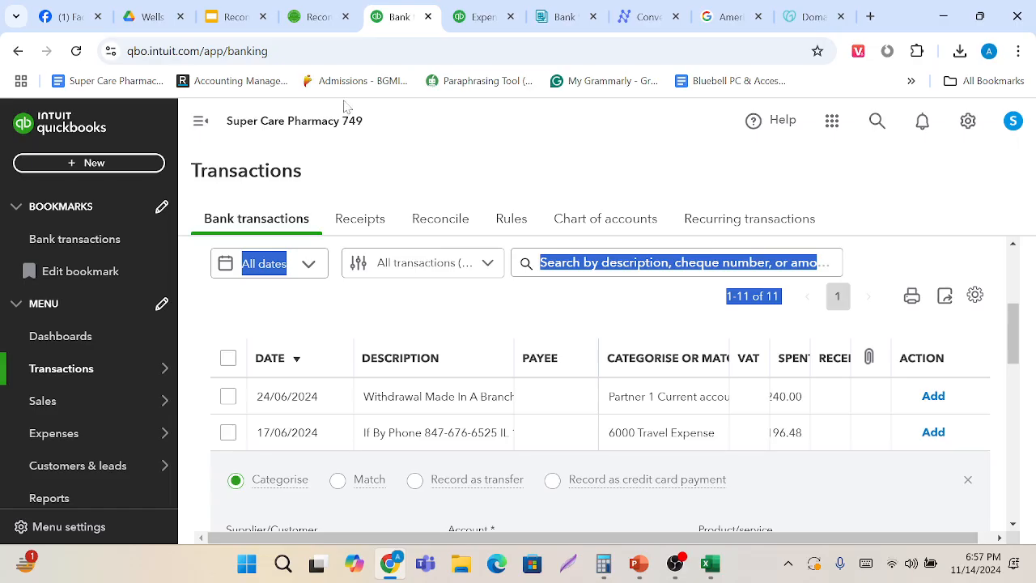
{"action": "left_click", "coordinate": [483, 17]}
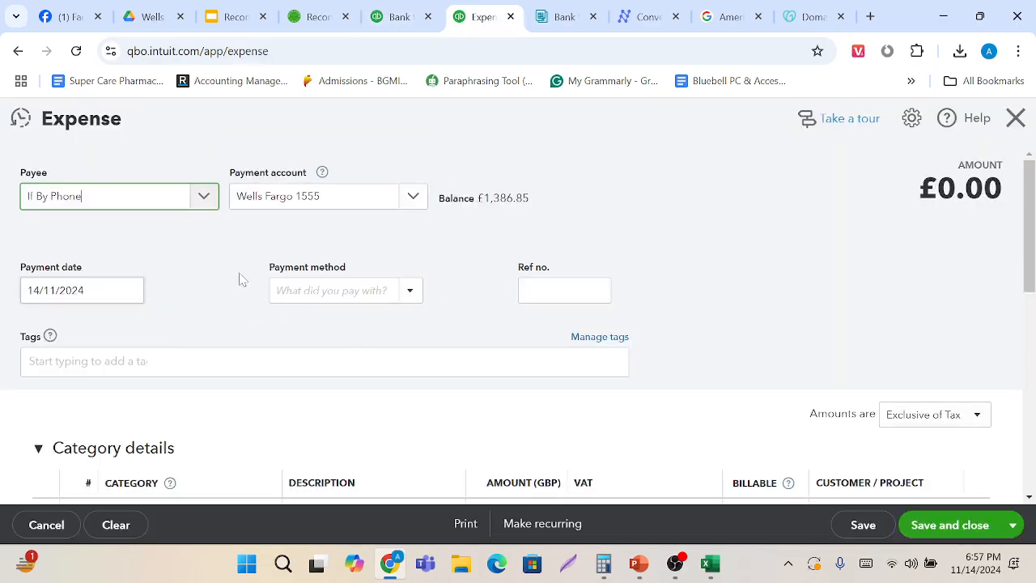
Set the expense's payment date to 15/06/2021 using the date picker.
{"action": "left_click", "coordinate": [131, 291]}
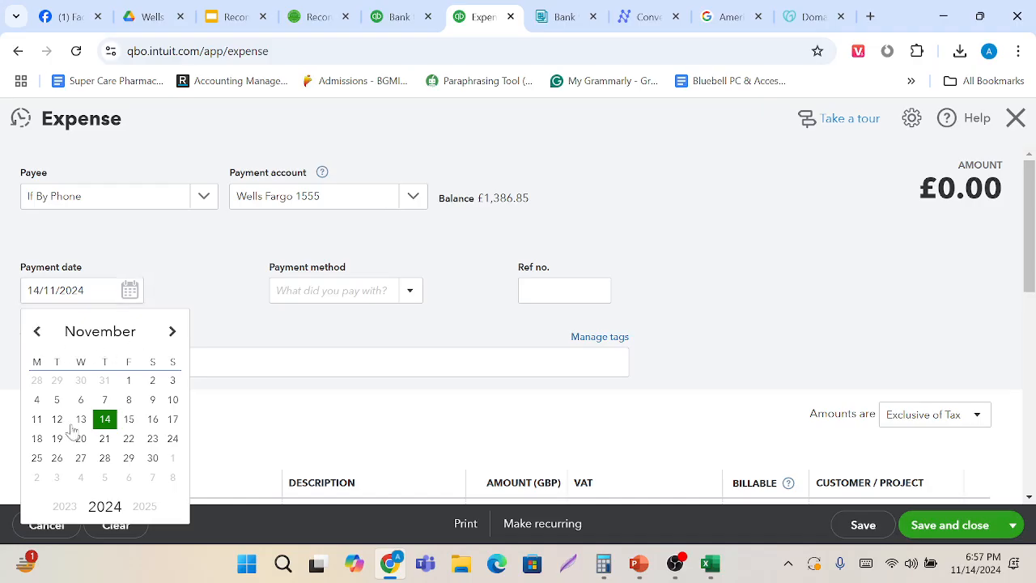
{"action": "left_click", "coordinate": [73, 512]}
{"action": "left_click", "coordinate": [73, 512]}
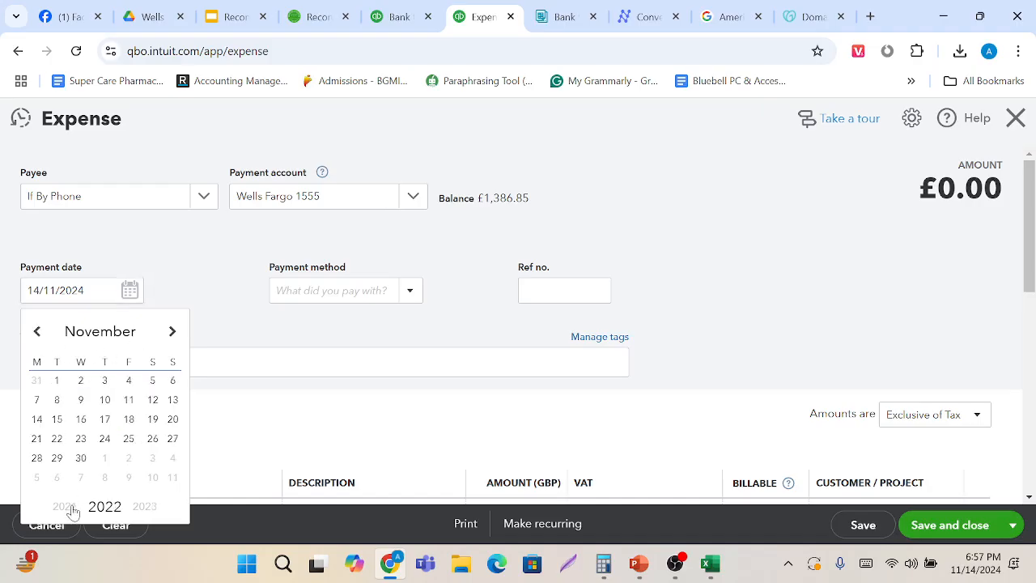
{"action": "left_click", "coordinate": [71, 510]}
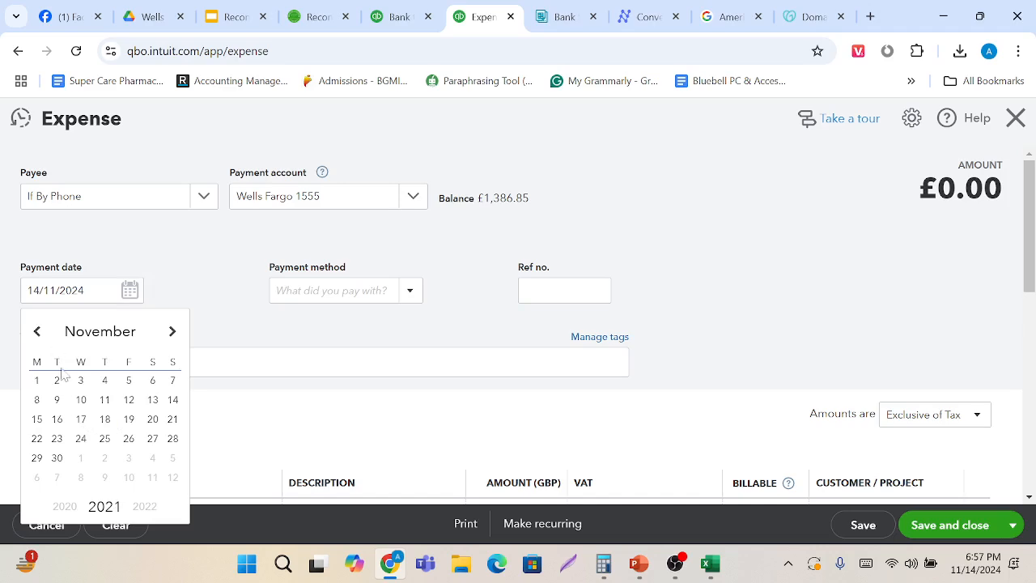
{"action": "left_click", "coordinate": [38, 333]}
{"action": "left_click", "coordinate": [38, 333]}
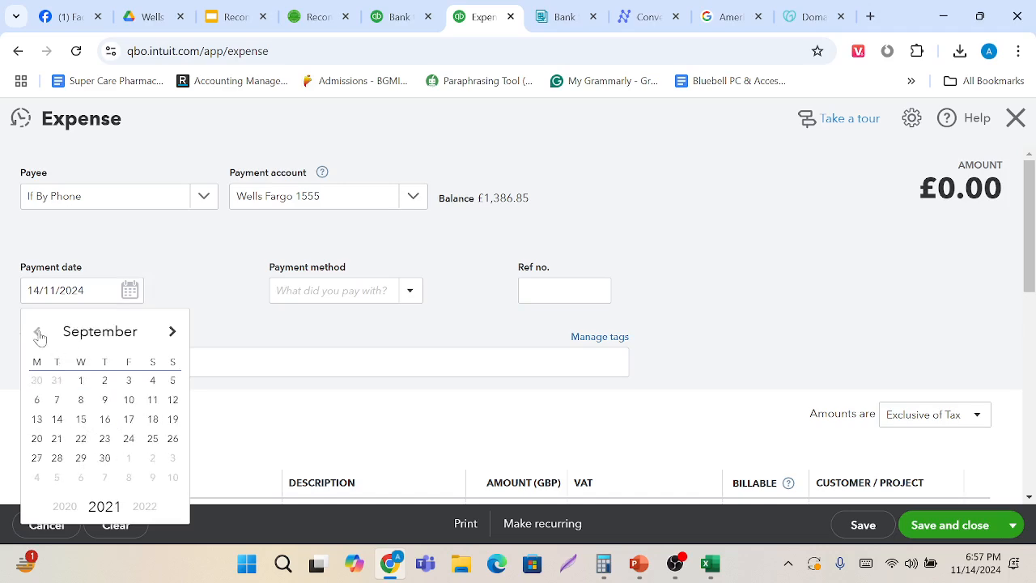
{"action": "left_click", "coordinate": [38, 333]}
{"action": "left_click", "coordinate": [38, 333]}
{"action": "left_click", "coordinate": [38, 333]}
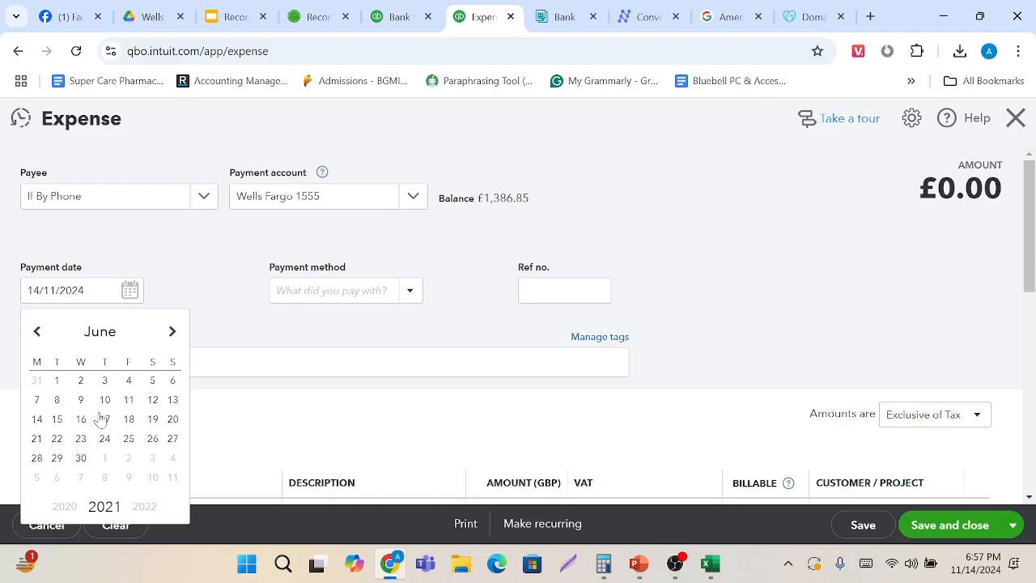
{"action": "left_click", "coordinate": [56, 420]}
Assign the Telephone category to the expense's first line and set its VAT to Exempt (0%).
{"action": "scroll", "coordinate": [264, 414], "scroll_direction": "down", "scroll_amount": 2}
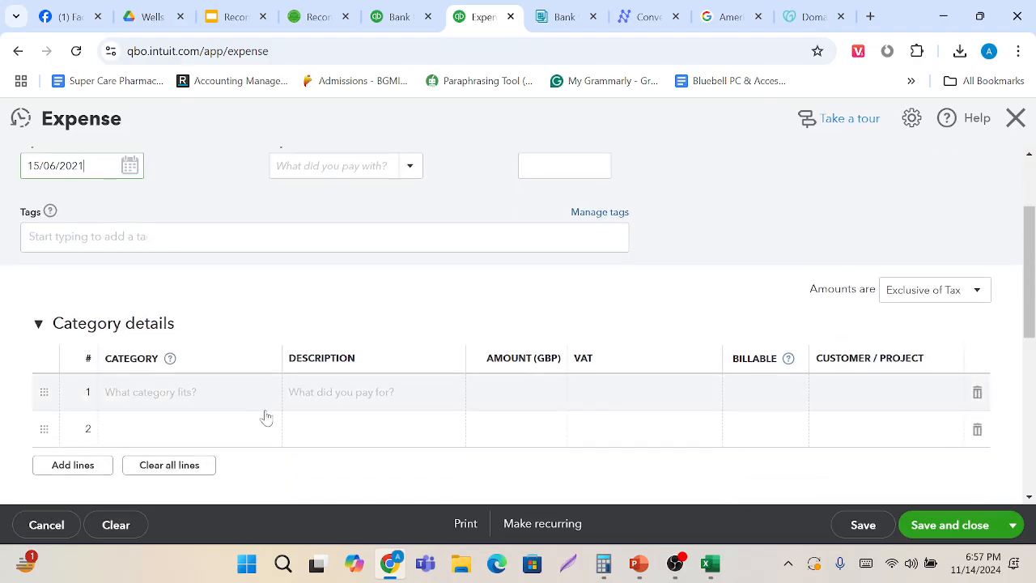
{"action": "left_click", "coordinate": [223, 411]}
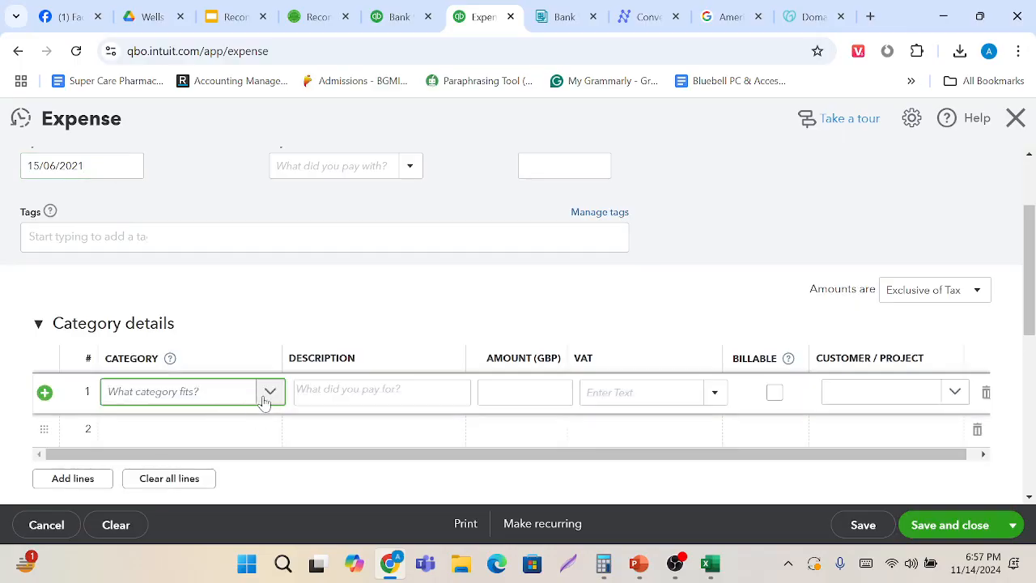
{"action": "left_click", "coordinate": [270, 392]}
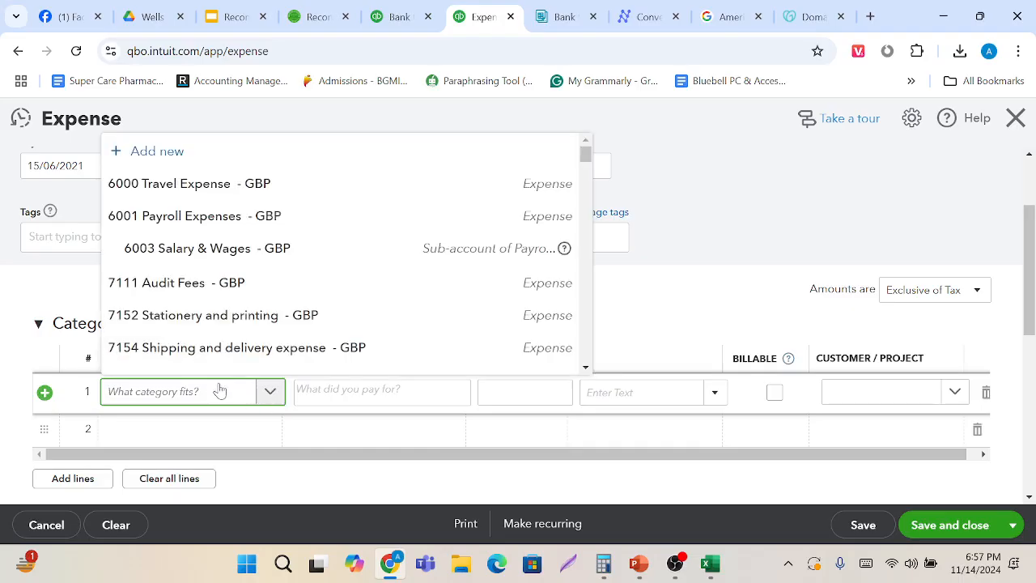
{"action": "type", "text": "T"}
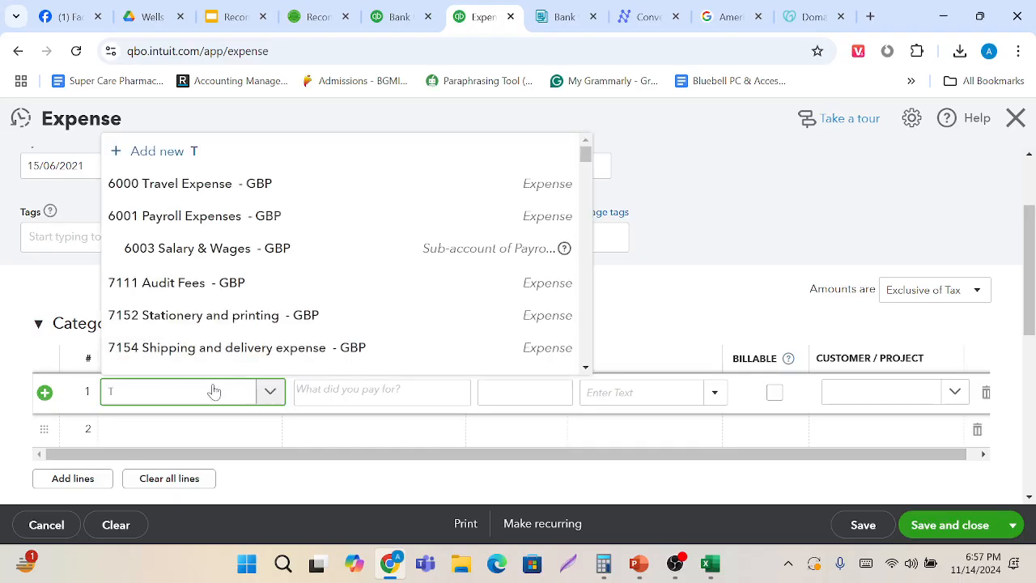
{"action": "type", "text": "ele"}
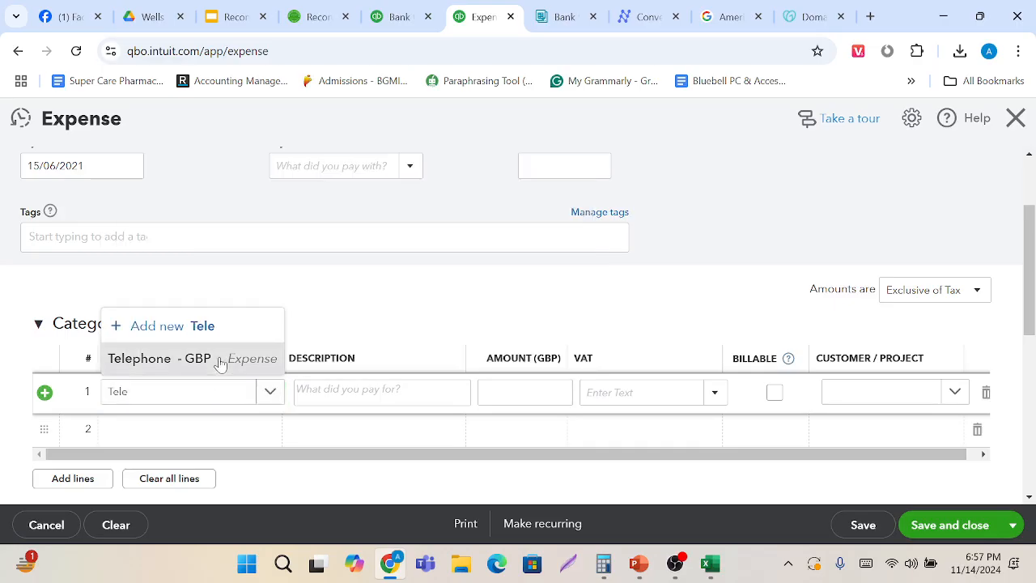
{"action": "left_click", "coordinate": [219, 360]}
{"action": "left_click", "coordinate": [714, 393]}
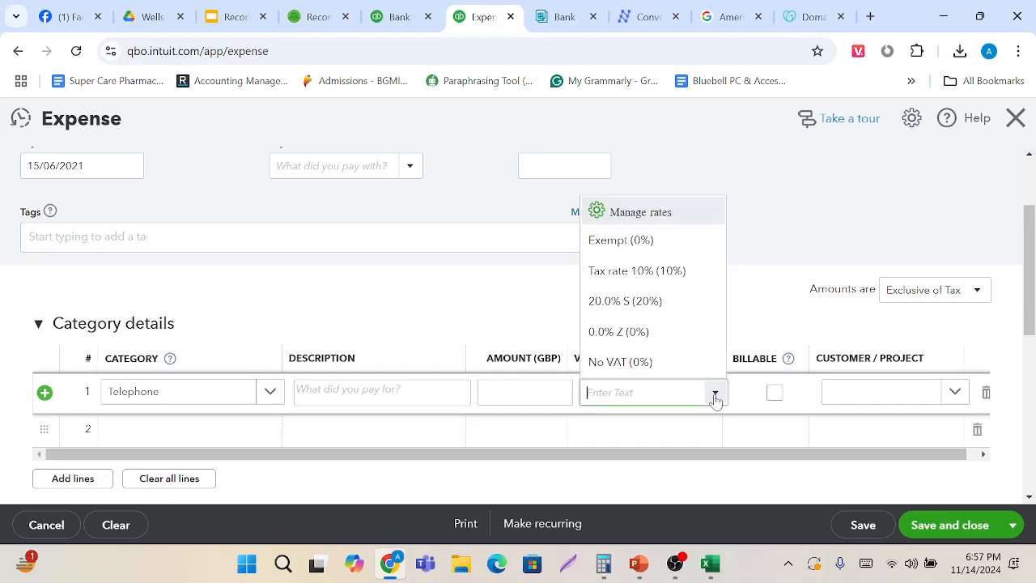
{"action": "left_click", "coordinate": [654, 251]}
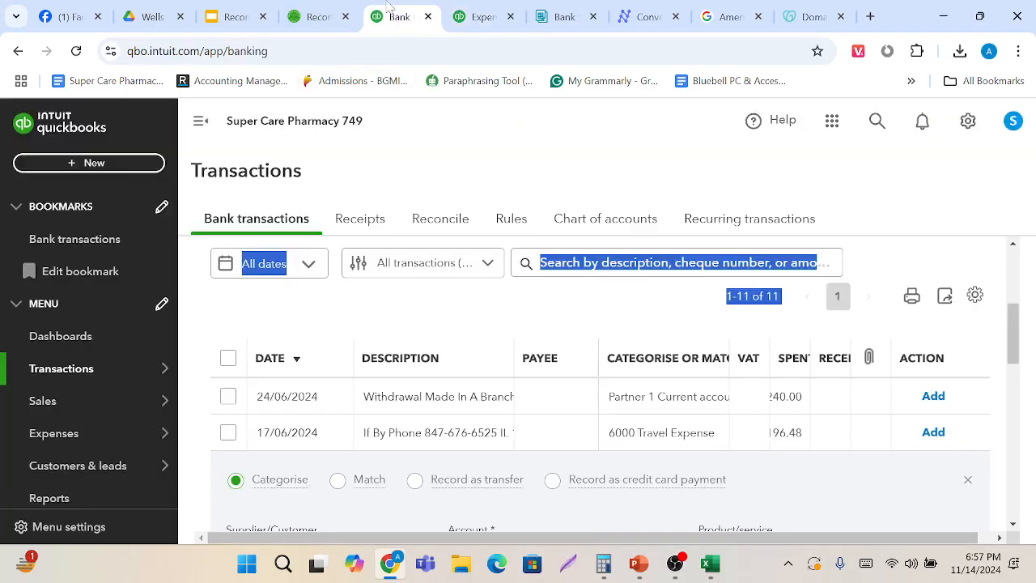
Copy the full memo of the 17/06/2024 If By Phone bank transaction into the description of the expense's Telephone line.
{"action": "left_click", "coordinate": [396, 16]}
{"action": "scroll", "coordinate": [467, 414], "scroll_direction": "down", "scroll_amount": 5}
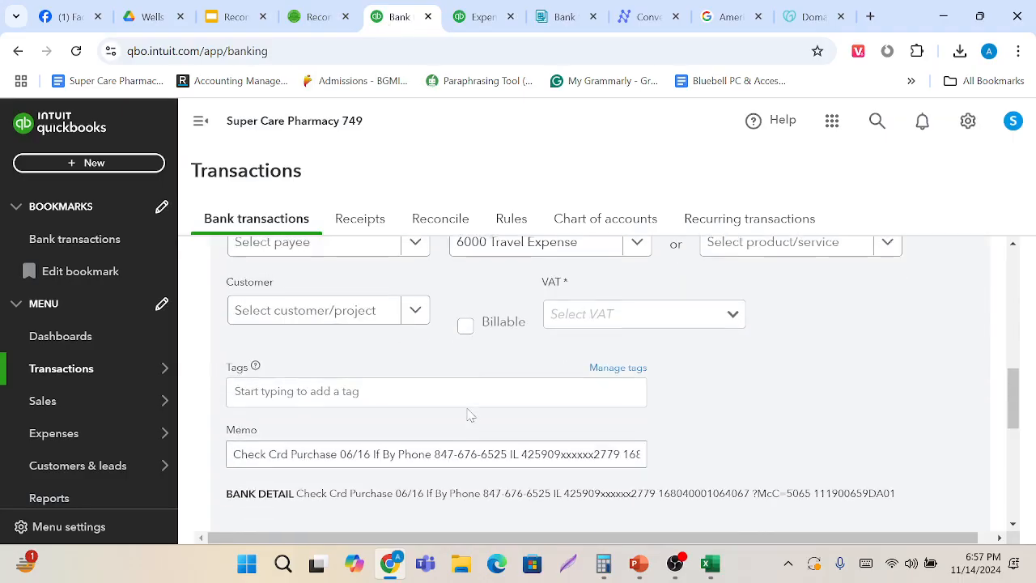
{"action": "left_click_drag", "start_coordinate": [233, 345], "coordinate": [669, 356]}
{"action": "key", "text": "ctrl+c"}
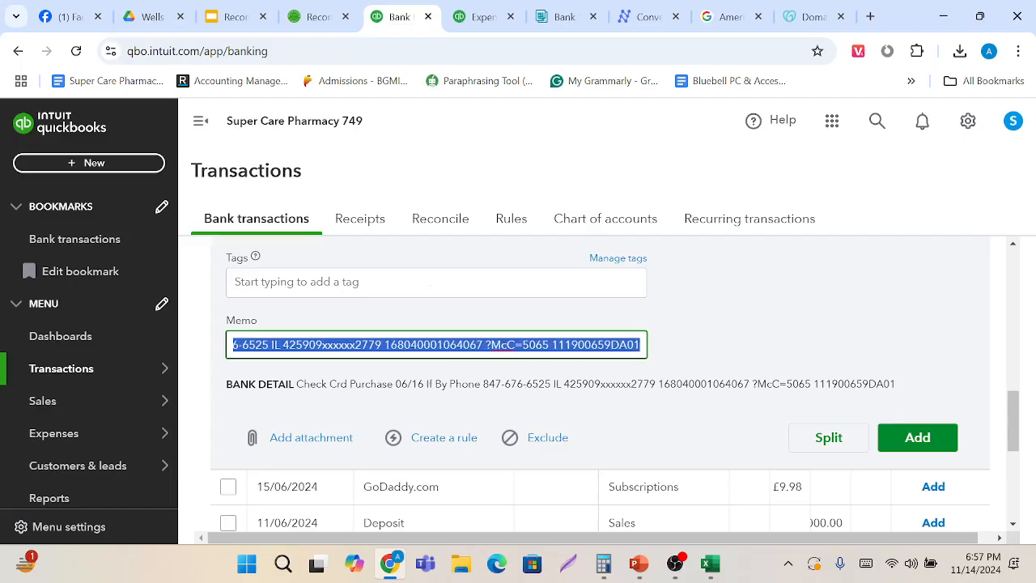
{"action": "left_click", "coordinate": [483, 16]}
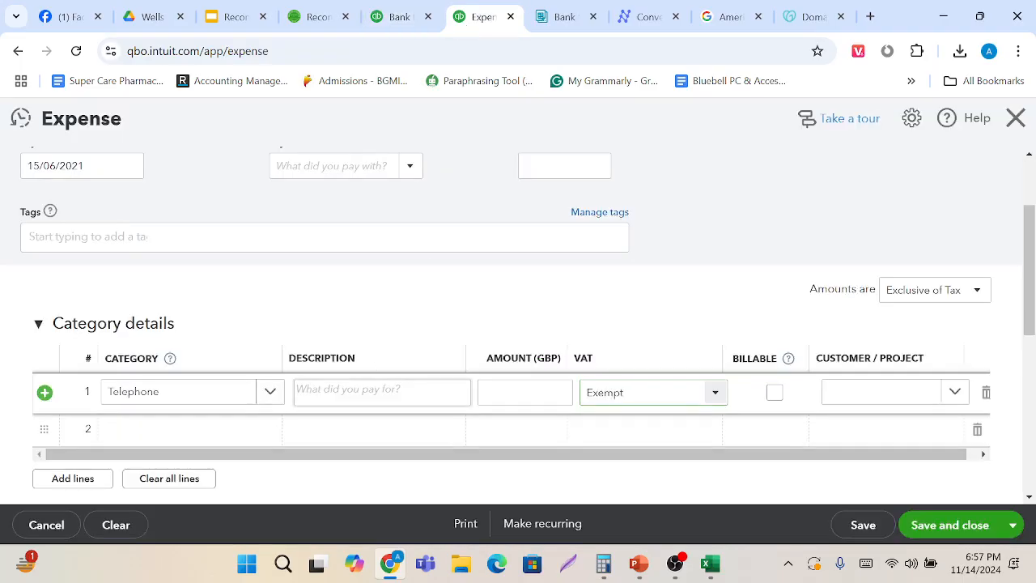
{"action": "left_click", "coordinate": [382, 392]}
{"action": "key", "text": "ctrl+v"}
{"action": "scroll", "coordinate": [412, 359], "scroll_direction": "down", "scroll_amount": 2}
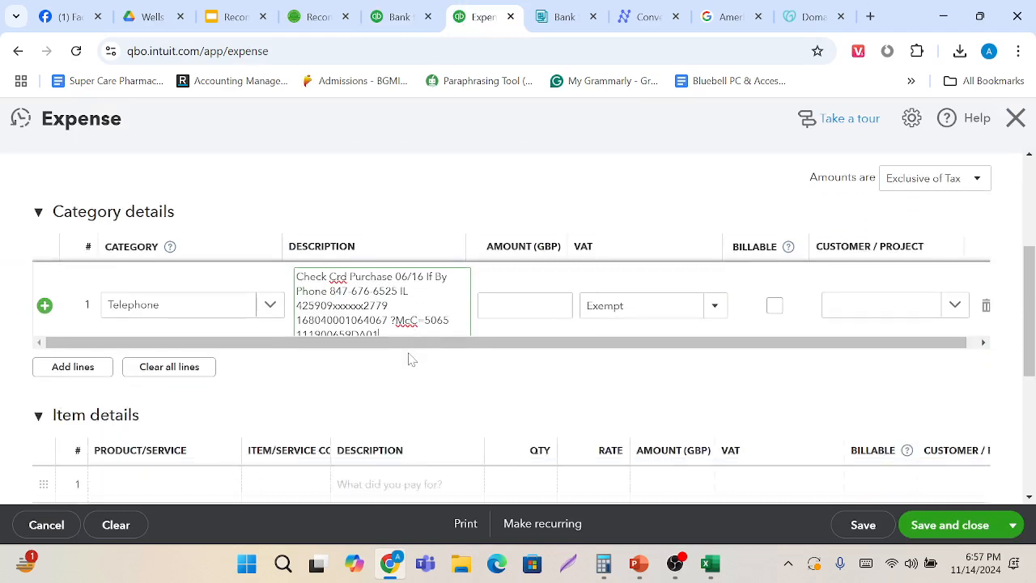
Look up the spent amount of the If By Phone bank transaction and enter 196.48 as the Telephone line's amount.
{"action": "scroll", "coordinate": [411, 359], "scroll_direction": "up", "scroll_amount": 2}
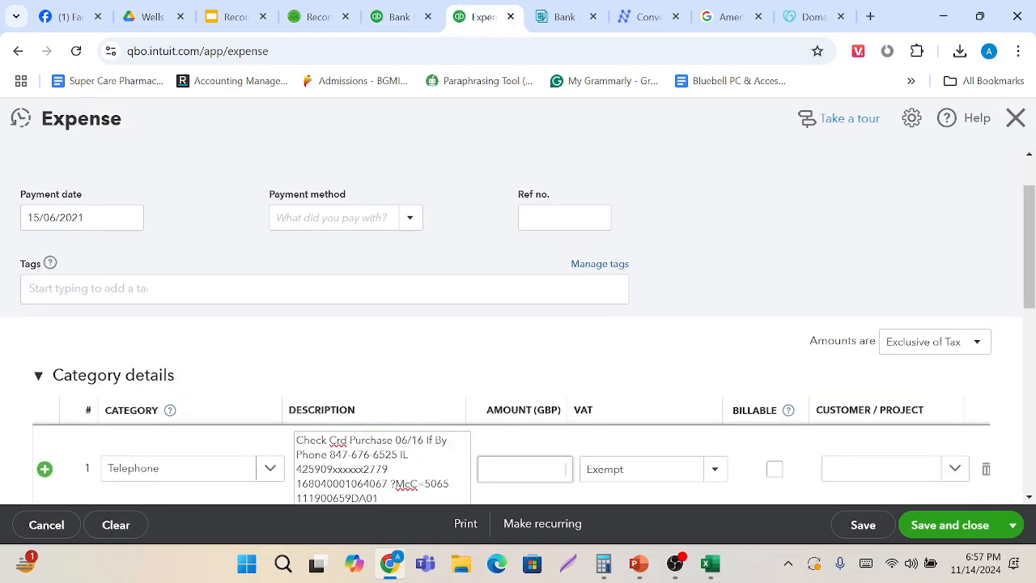
{"action": "left_click", "coordinate": [391, 17]}
{"action": "scroll", "coordinate": [483, 344], "scroll_direction": "up", "scroll_amount": 5}
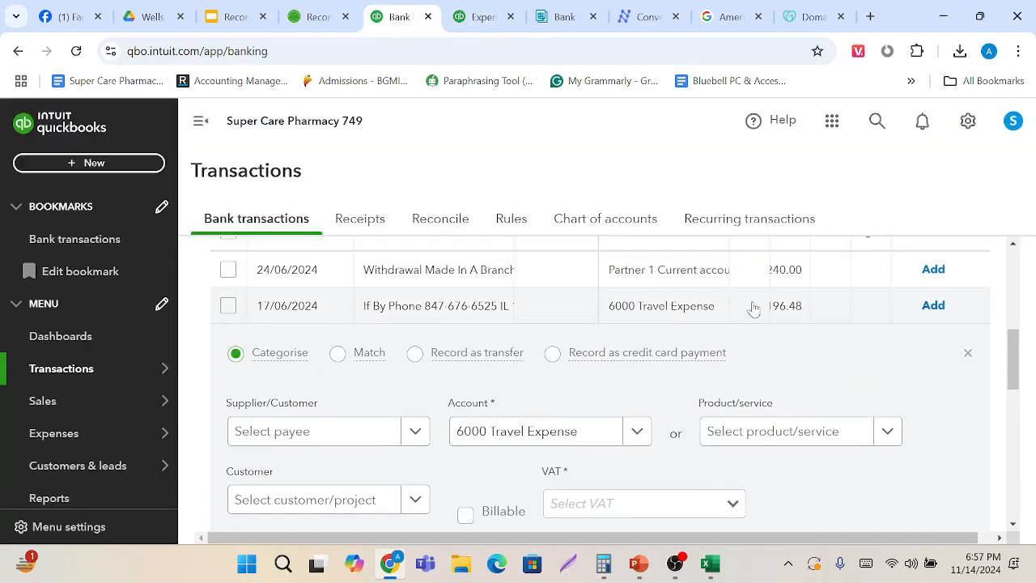
{"action": "scroll", "coordinate": [753, 305], "scroll_direction": "up", "scroll_amount": 2}
{"action": "left_click_drag", "start_coordinate": [809, 392], "coordinate": [844, 393]}
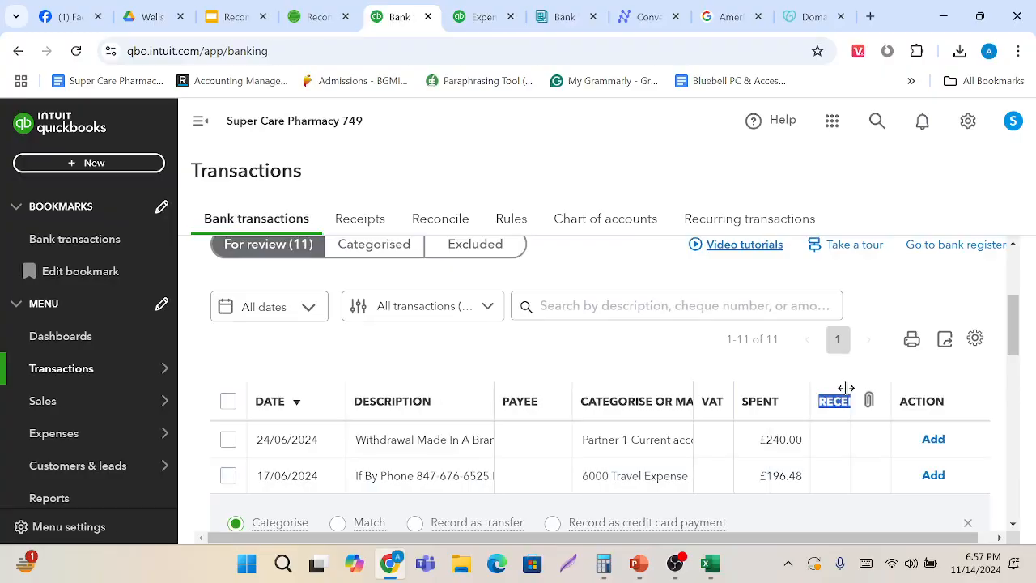
{"action": "left_click", "coordinate": [452, 8]}
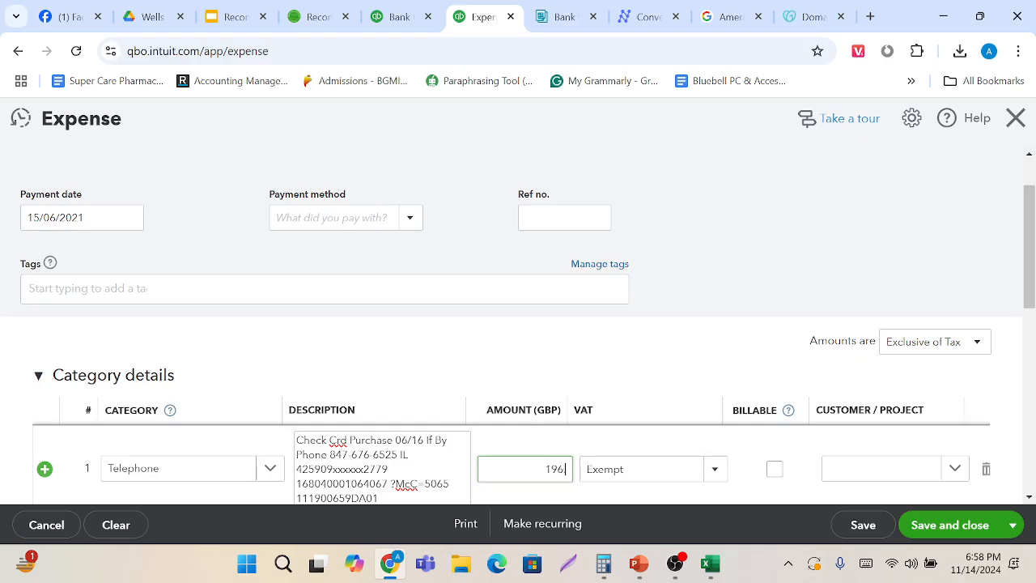
{"action": "type", "text": "8"}
{"action": "scroll", "coordinate": [738, 458], "scroll_direction": "down", "scroll_amount": 3}
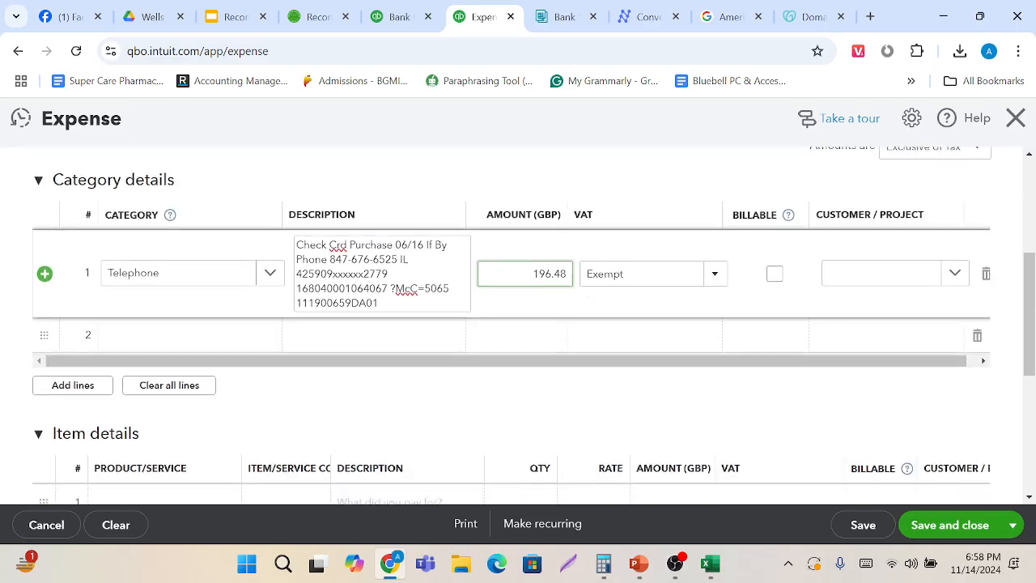
Set the expense's payment method to Direct Debit, then save and close it, accepting the VAT return confirmation.
{"action": "scroll", "coordinate": [738, 458], "scroll_direction": "up", "scroll_amount": 2}
{"action": "scroll", "coordinate": [738, 458], "scroll_direction": "up", "scroll_amount": 3}
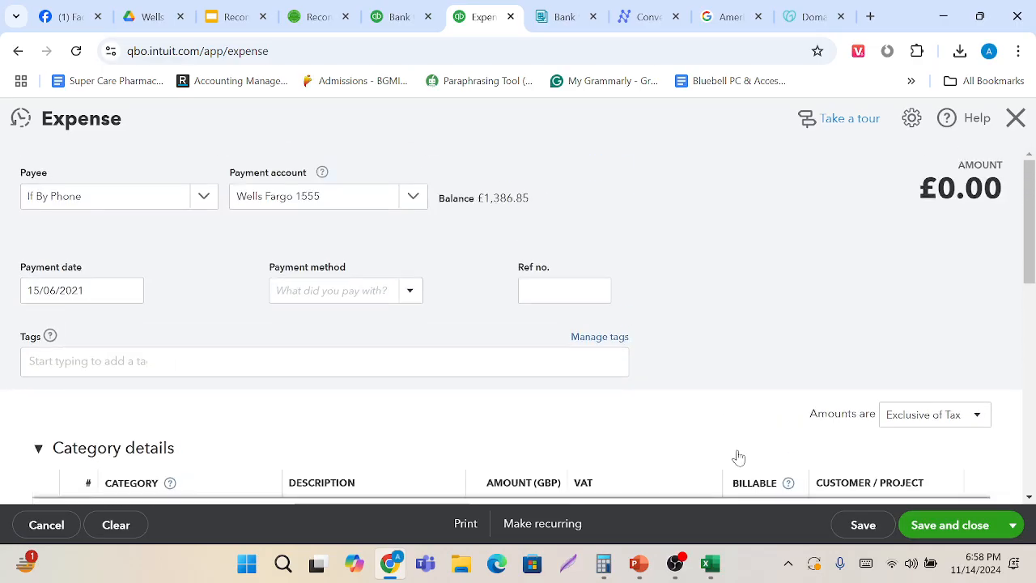
{"action": "left_click", "coordinate": [411, 295]}
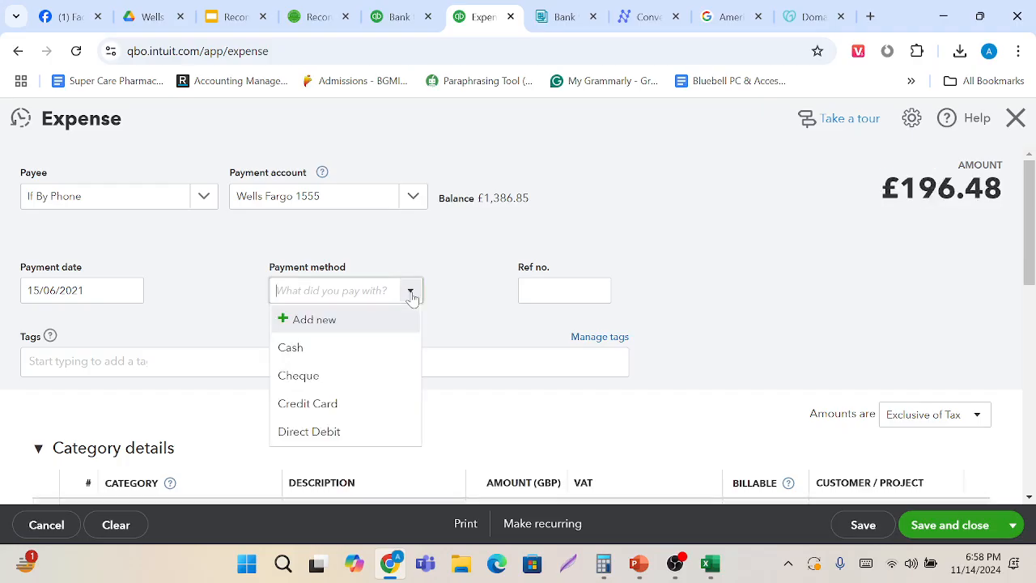
{"action": "left_click", "coordinate": [328, 433]}
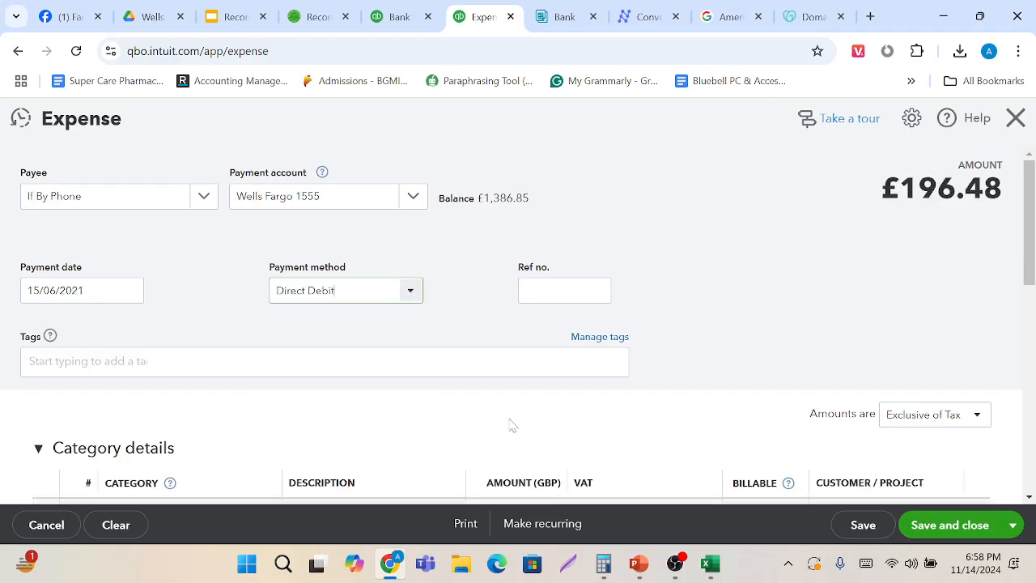
{"action": "left_click", "coordinate": [958, 530]}
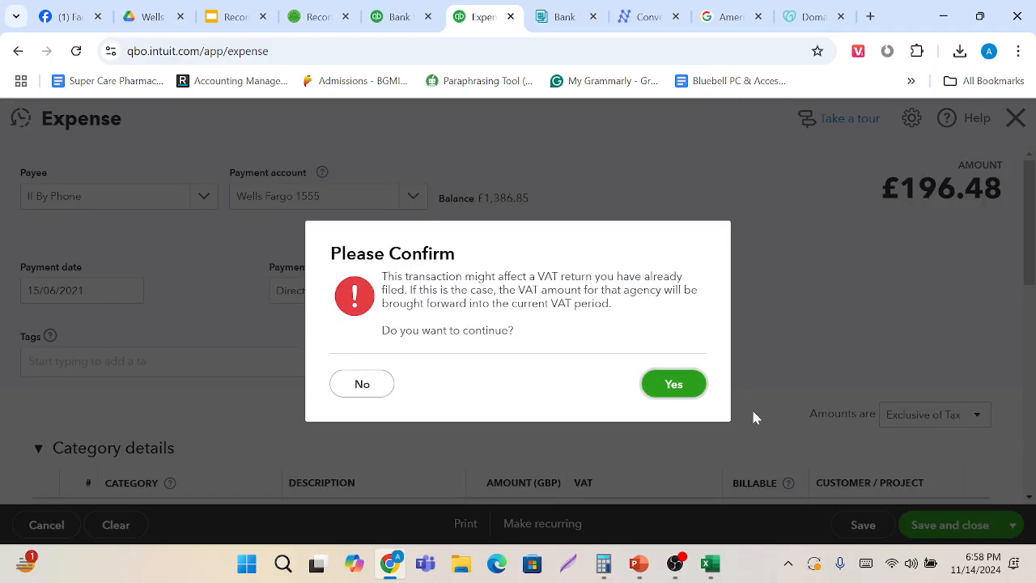
{"action": "left_click", "coordinate": [676, 390]}
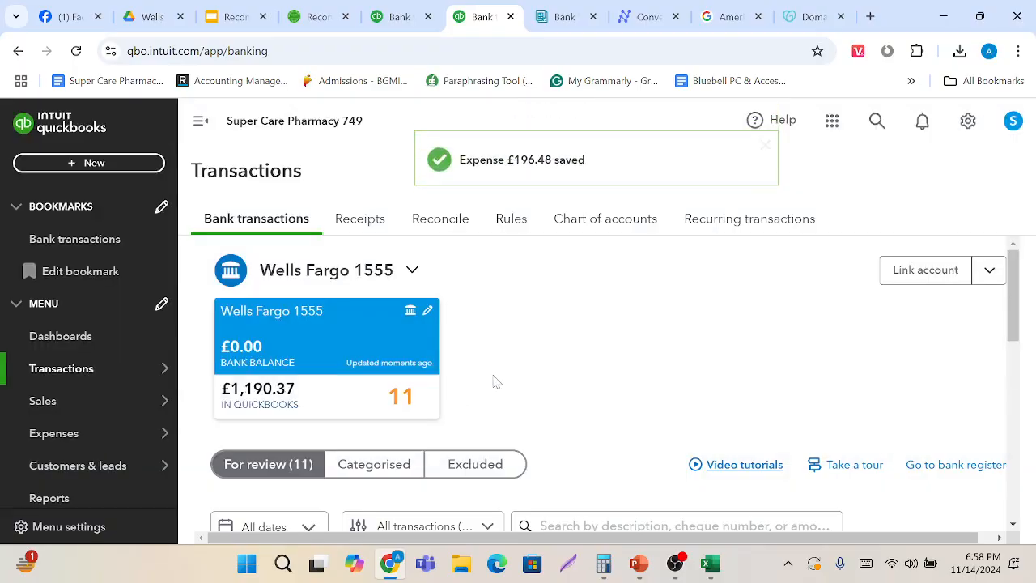
Widen the date column of the transactions for review, then select all the listed transactions and exclude them.
{"action": "scroll", "coordinate": [496, 381], "scroll_direction": "down", "scroll_amount": 3}
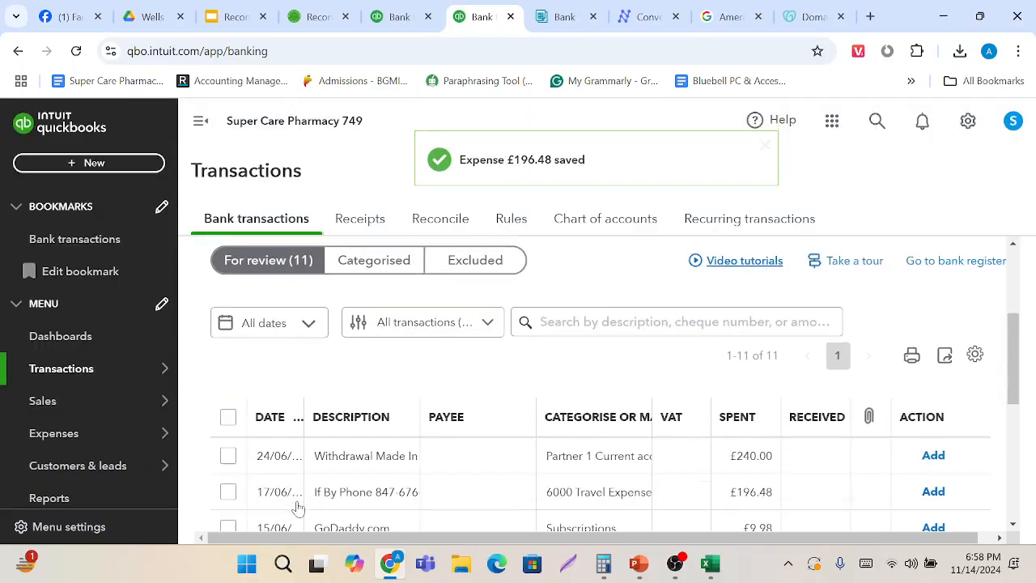
{"action": "left_click_drag", "start_coordinate": [300, 365], "coordinate": [381, 373]}
{"action": "scroll", "coordinate": [347, 418], "scroll_direction": "down", "scroll_amount": 2}
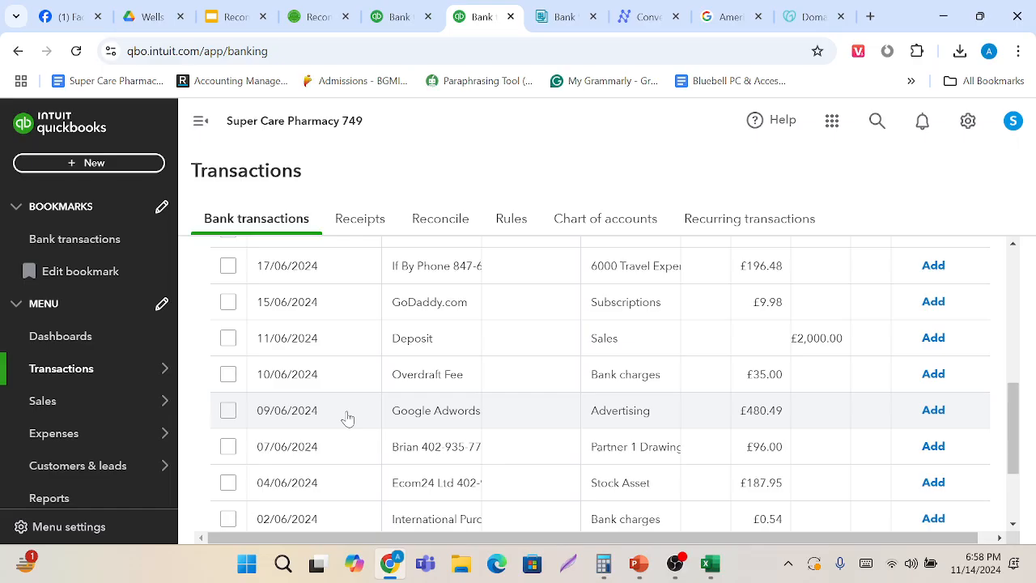
{"action": "scroll", "coordinate": [348, 418], "scroll_direction": "up", "scroll_amount": 5}
{"action": "scroll", "coordinate": [347, 419], "scroll_direction": "down", "scroll_amount": 3}
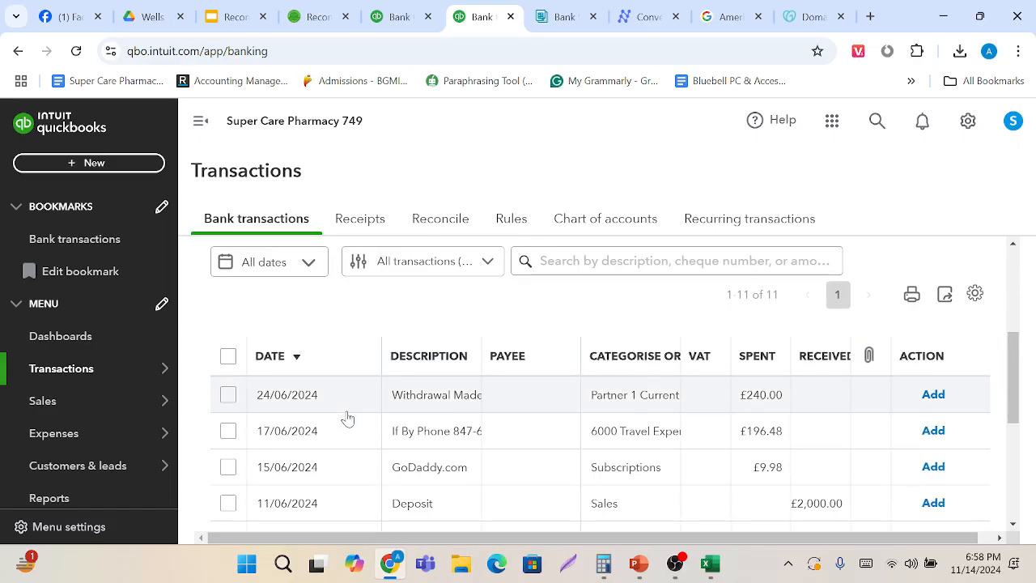
{"action": "left_click", "coordinate": [228, 357]}
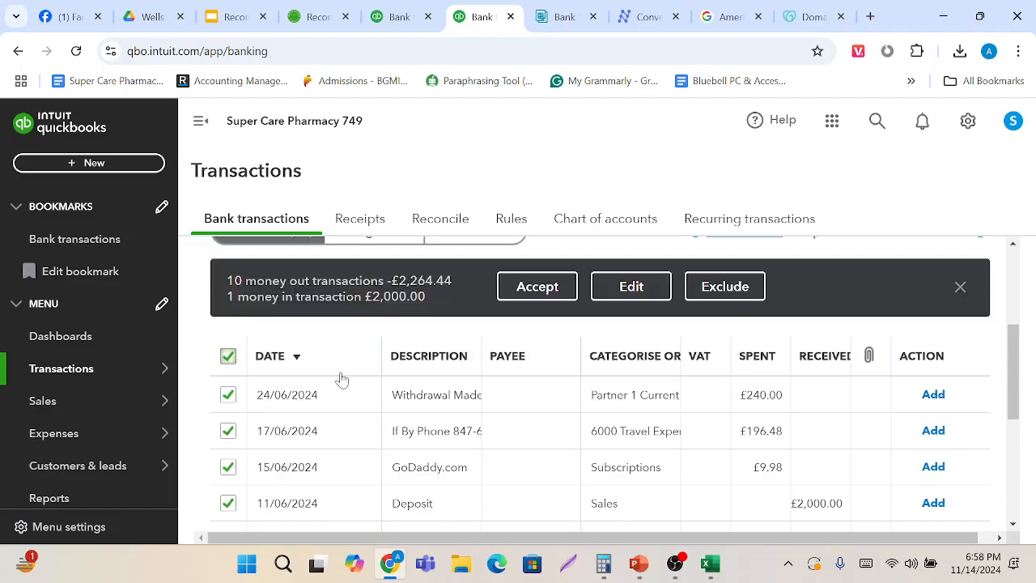
{"action": "scroll", "coordinate": [341, 379], "scroll_direction": "up", "scroll_amount": 1}
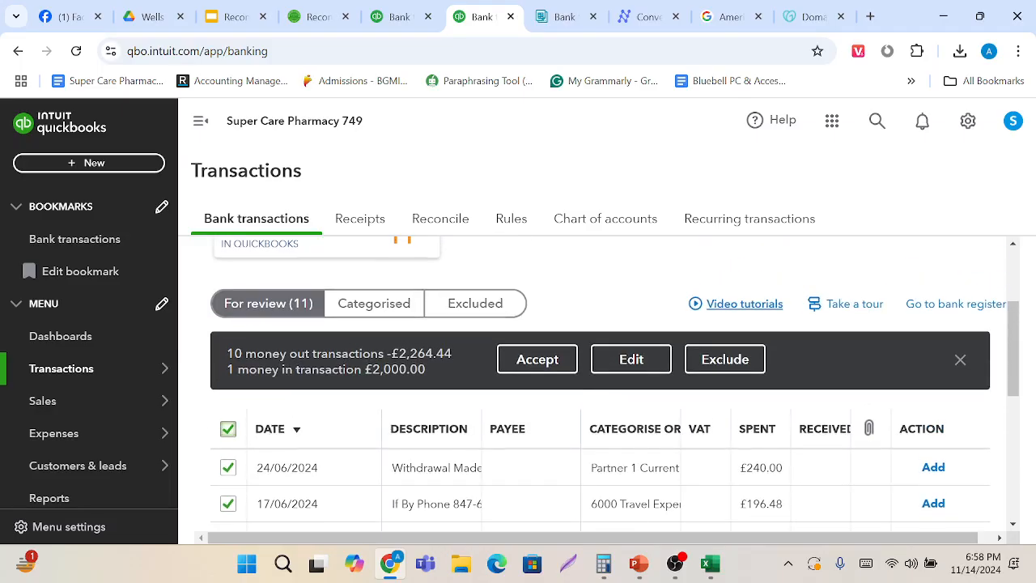
{"action": "left_click", "coordinate": [716, 369]}
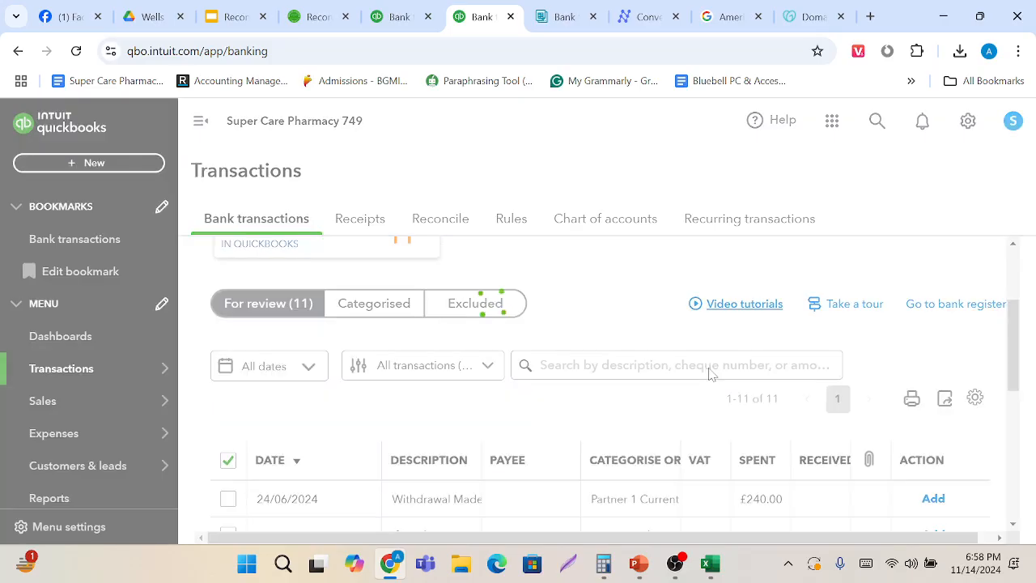
Check the Excluded and For review lists of the Wells Fargo 1555 account for remaining transactions.
{"action": "left_click", "coordinate": [463, 316]}
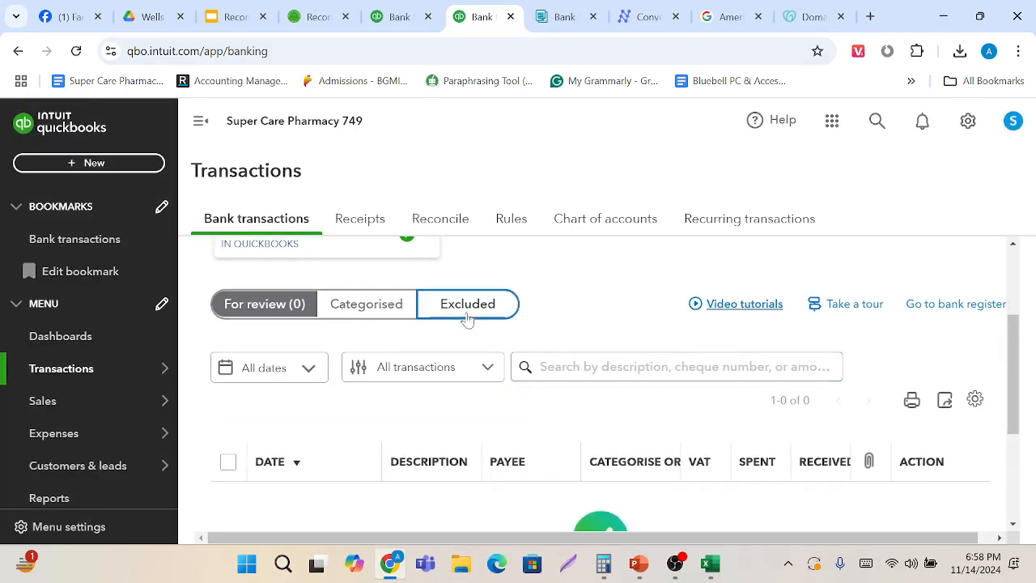
{"action": "left_click", "coordinate": [267, 331]}
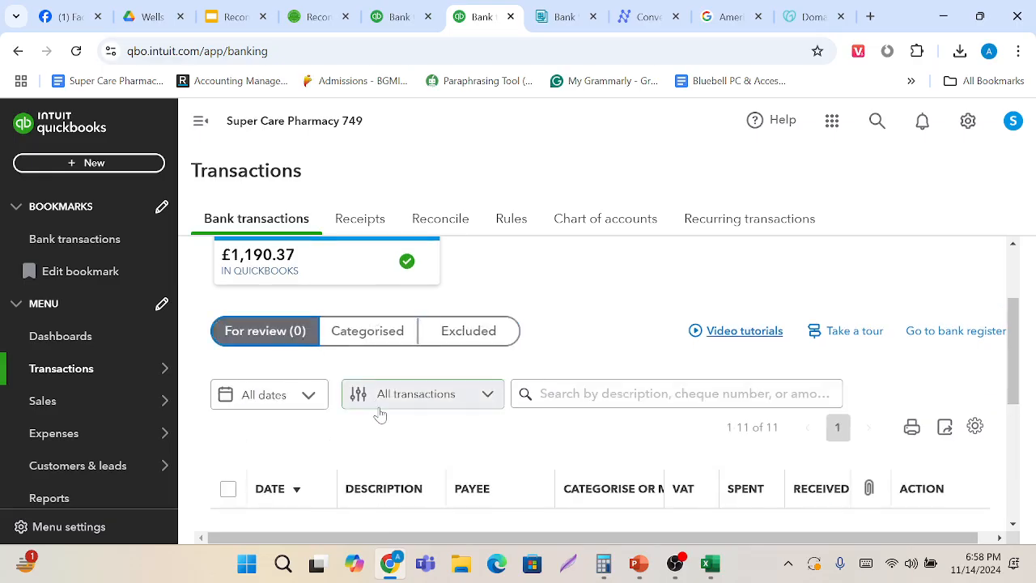
{"action": "scroll", "coordinate": [381, 411], "scroll_direction": "down", "scroll_amount": 3}
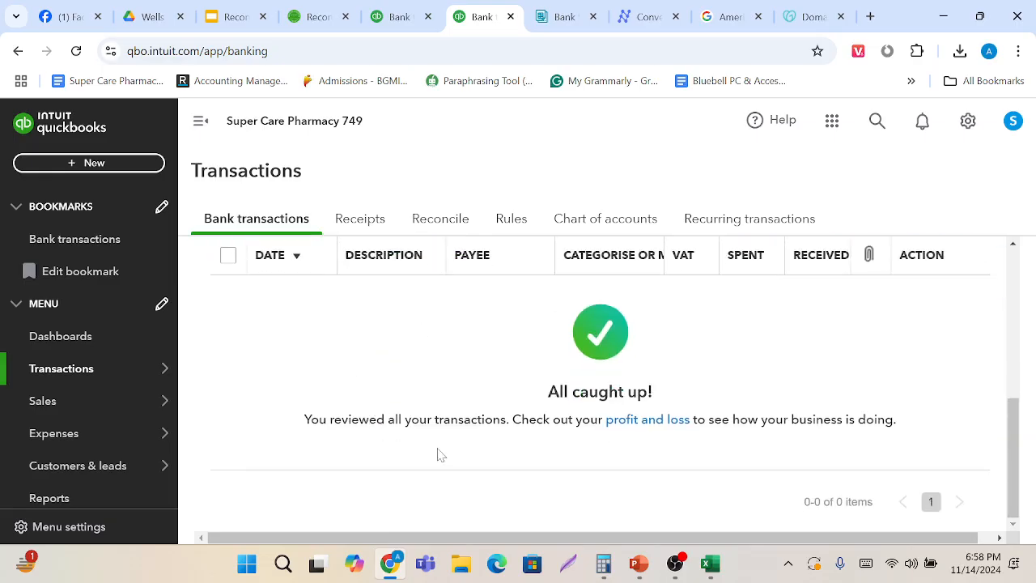
Select all the transactions in the Excluded list of the Wells Fargo 1555 account and undo their exclusion, confirming the action.
{"action": "scroll", "coordinate": [437, 453], "scroll_direction": "up", "scroll_amount": 2}
{"action": "left_click", "coordinate": [464, 282]}
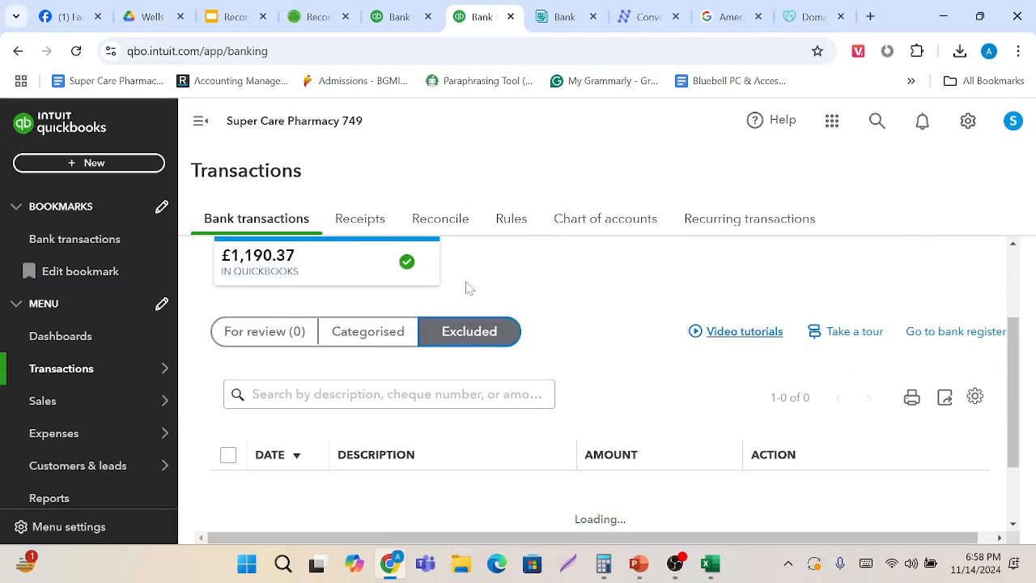
{"action": "scroll", "coordinate": [514, 456], "scroll_direction": "down", "scroll_amount": 5}
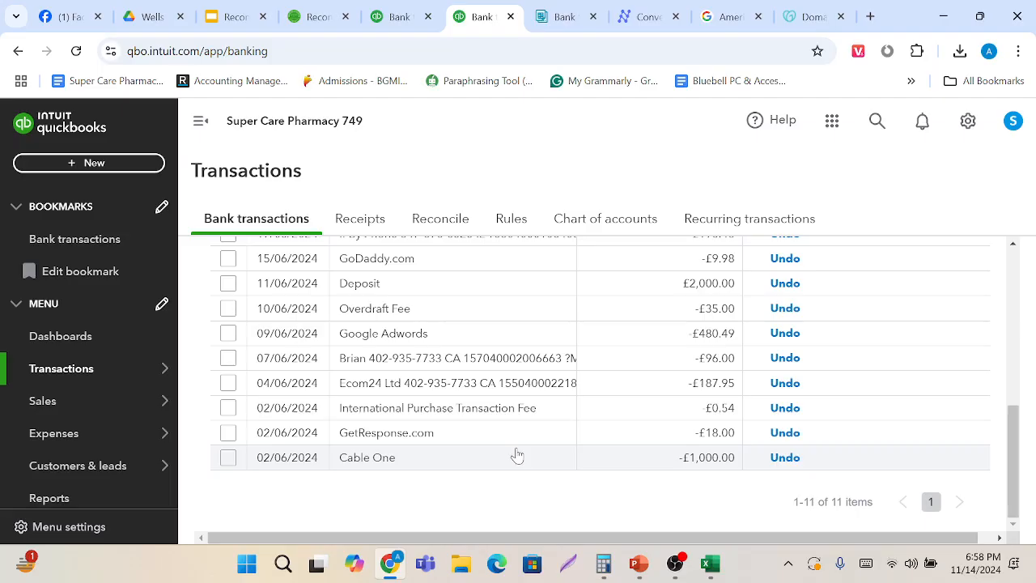
{"action": "scroll", "coordinate": [518, 456], "scroll_direction": "up", "scroll_amount": 3}
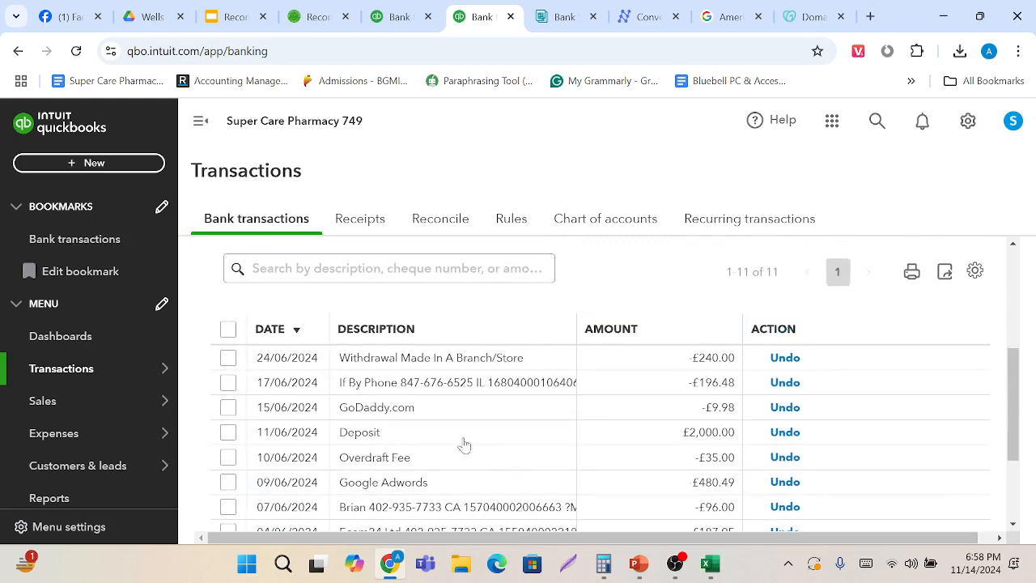
{"action": "left_click", "coordinate": [228, 328]}
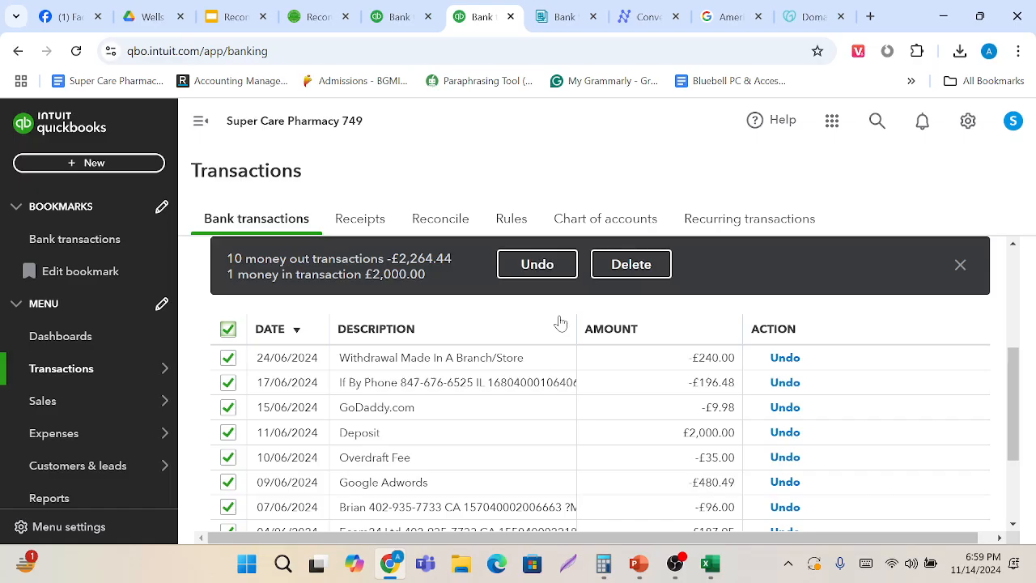
{"action": "left_click", "coordinate": [534, 263]}
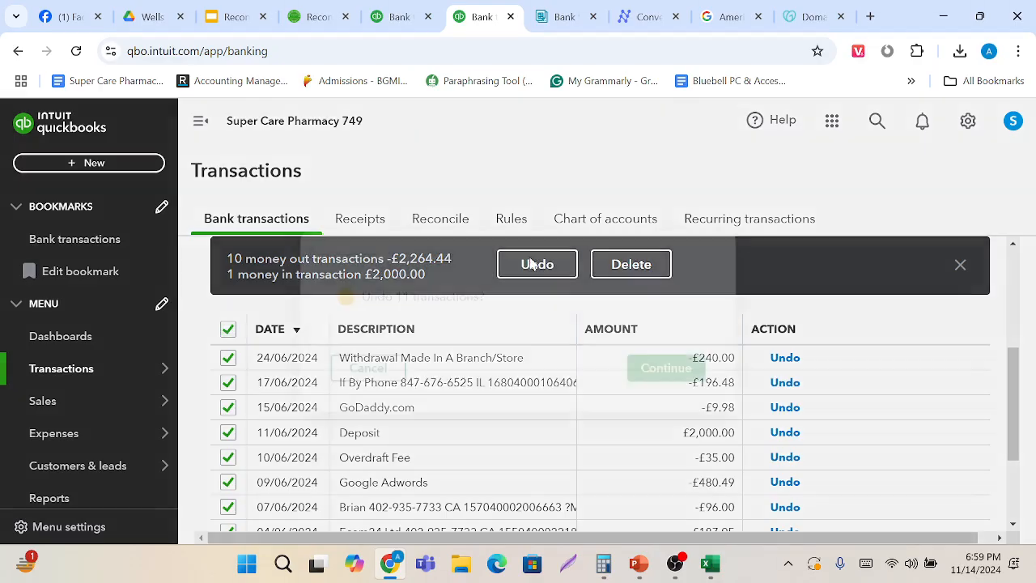
{"action": "left_click", "coordinate": [671, 374]}
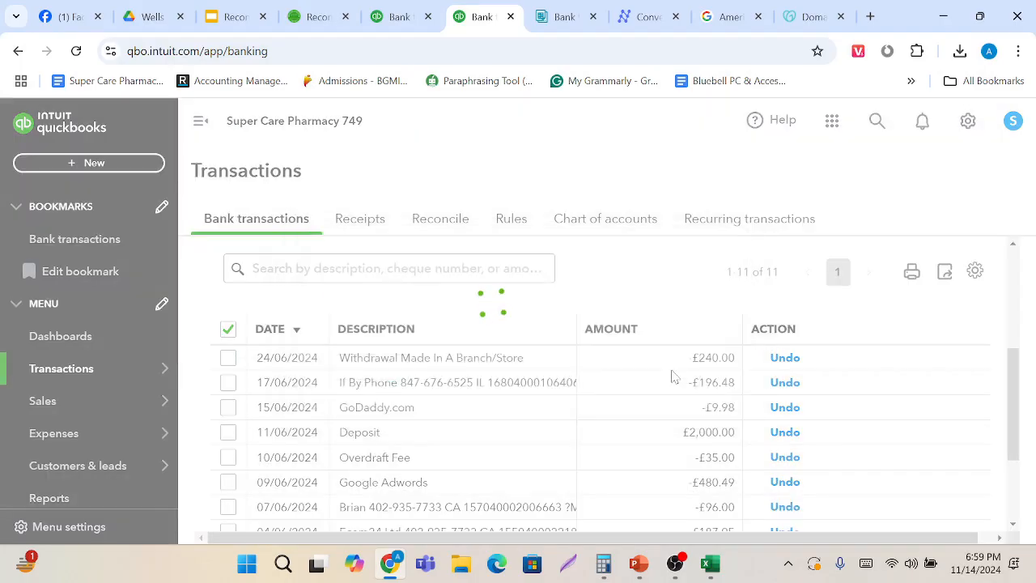
{"action": "scroll", "coordinate": [396, 351], "scroll_direction": "up", "scroll_amount": 3}
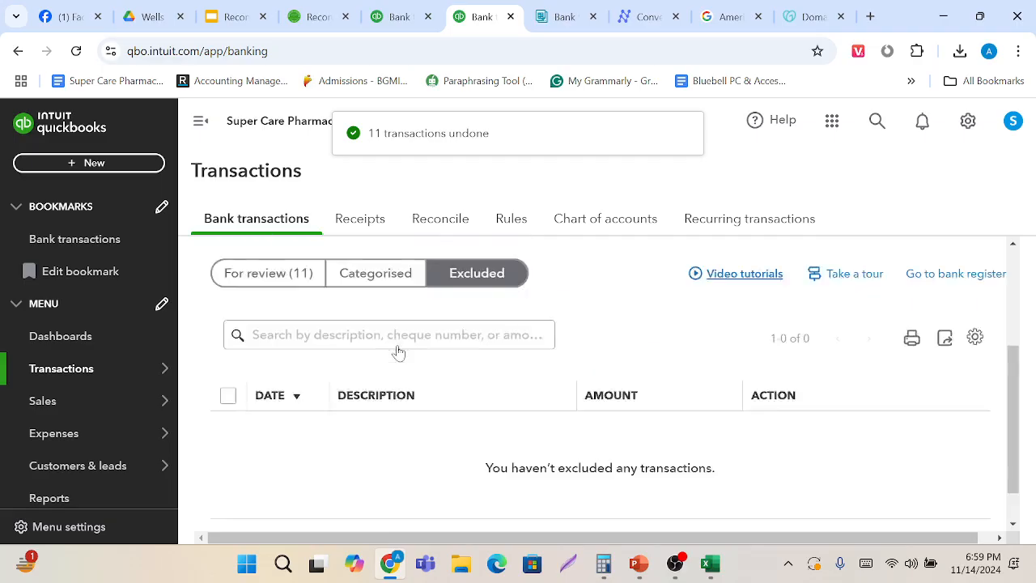
Open the 17/06/2024 If By Phone transaction in the For review list and look for existing records to match it with.
{"action": "left_click", "coordinate": [282, 468]}
{"action": "scroll", "coordinate": [474, 417], "scroll_direction": "down", "scroll_amount": 4}
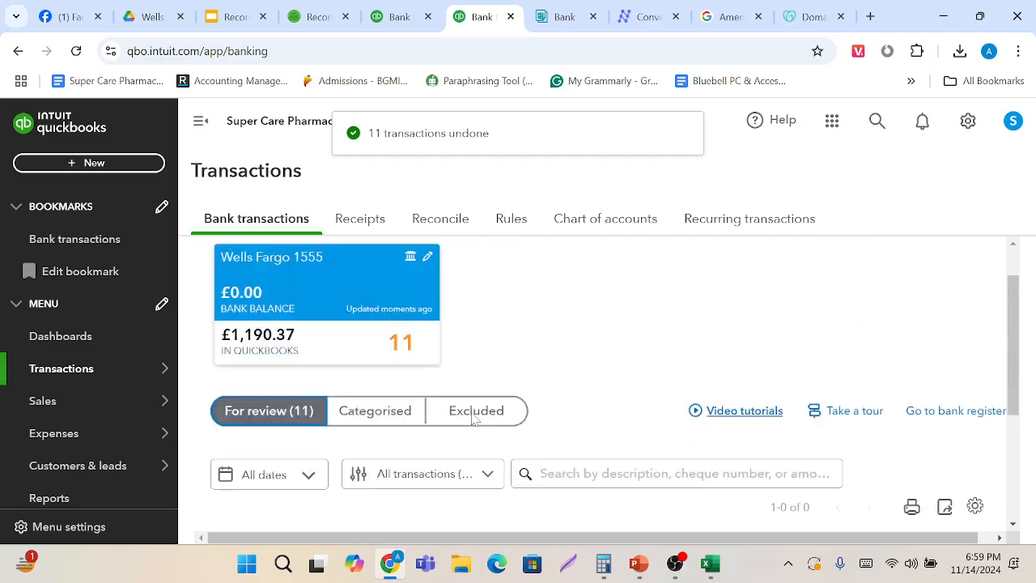
{"action": "scroll", "coordinate": [475, 418], "scroll_direction": "down", "scroll_amount": 1}
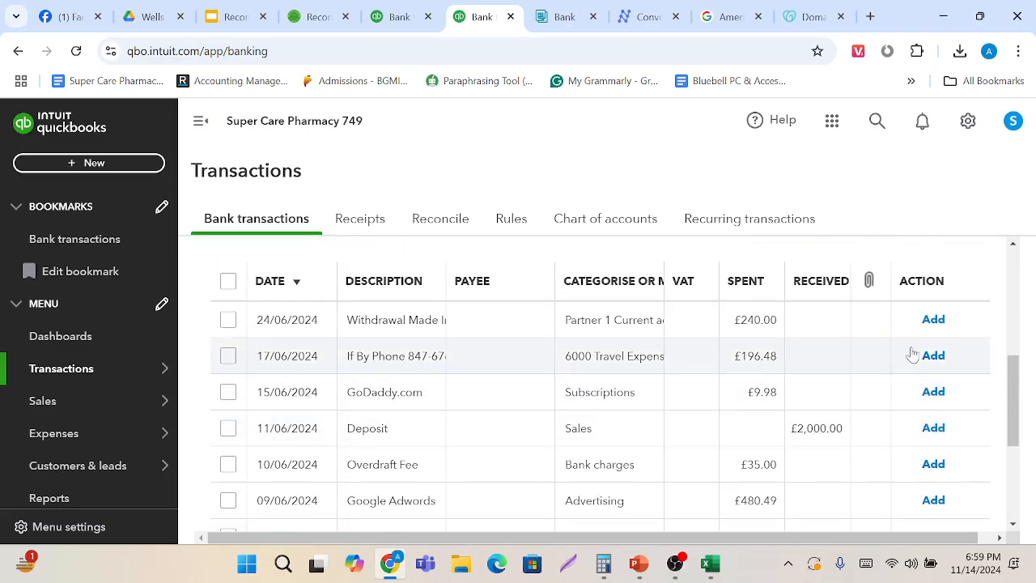
{"action": "left_click", "coordinate": [376, 359]}
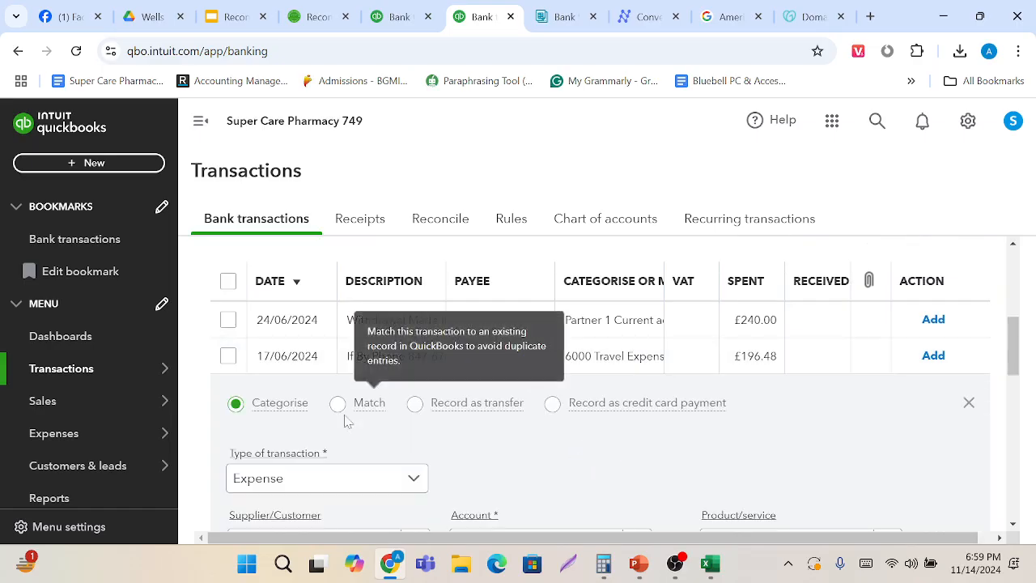
{"action": "left_click", "coordinate": [337, 404]}
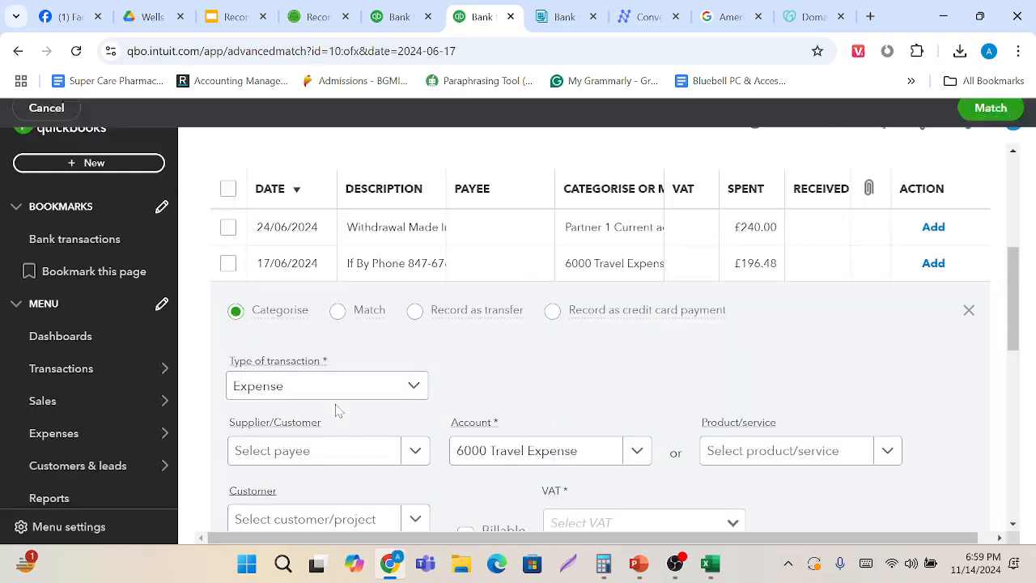
{"action": "scroll", "coordinate": [337, 409], "scroll_direction": "down", "scroll_amount": 2}
{"action": "scroll", "coordinate": [336, 411], "scroll_direction": "up", "scroll_amount": 1}
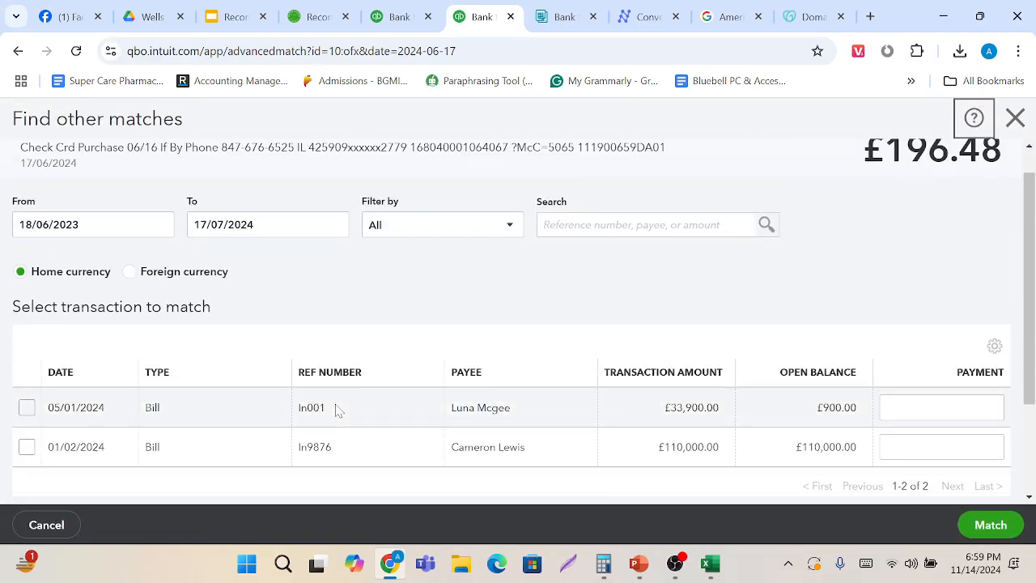
Set the start date of the match search to 01/03/2021.
{"action": "left_click", "coordinate": [160, 224]}
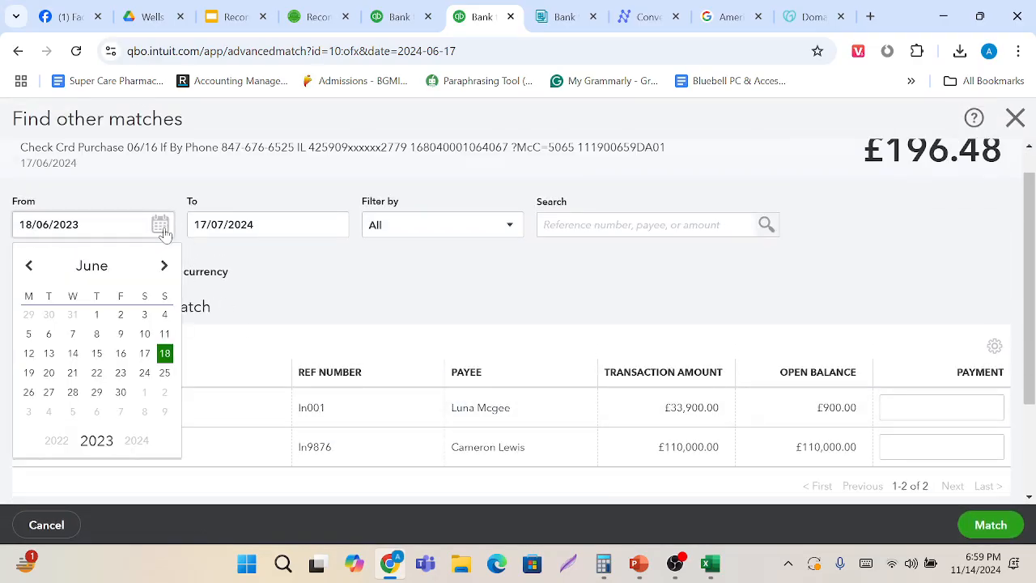
{"action": "left_click", "coordinate": [57, 444]}
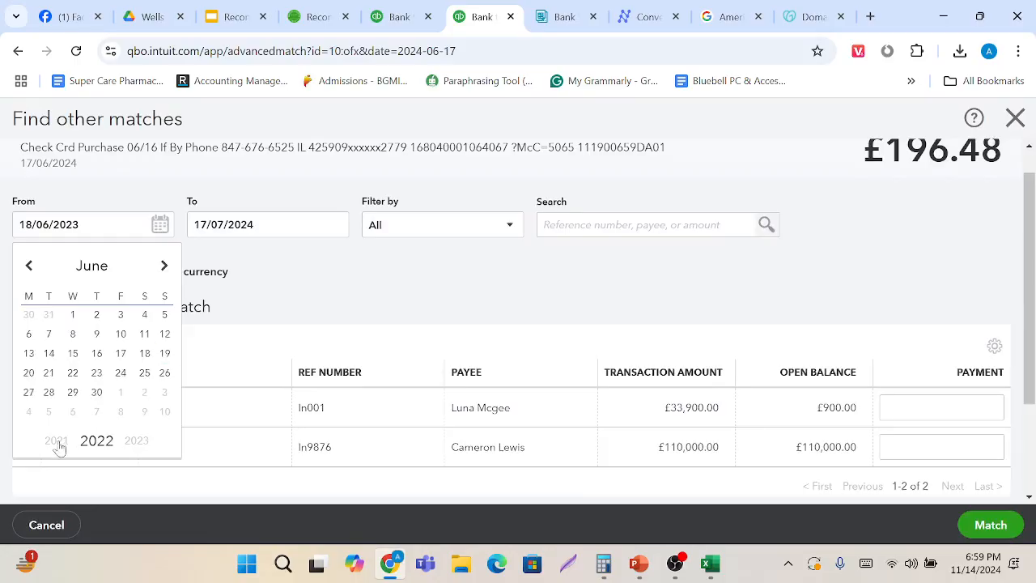
{"action": "left_click", "coordinate": [57, 445]}
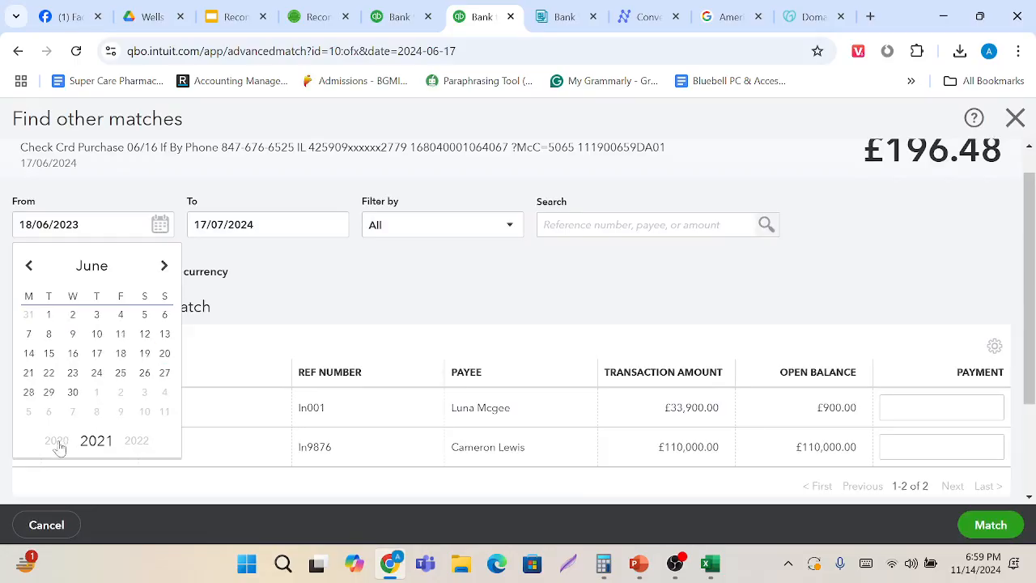
{"action": "left_click", "coordinate": [29, 267]}
{"action": "left_click", "coordinate": [30, 267]}
{"action": "left_click", "coordinate": [29, 267]}
{"action": "left_click", "coordinate": [28, 315]}
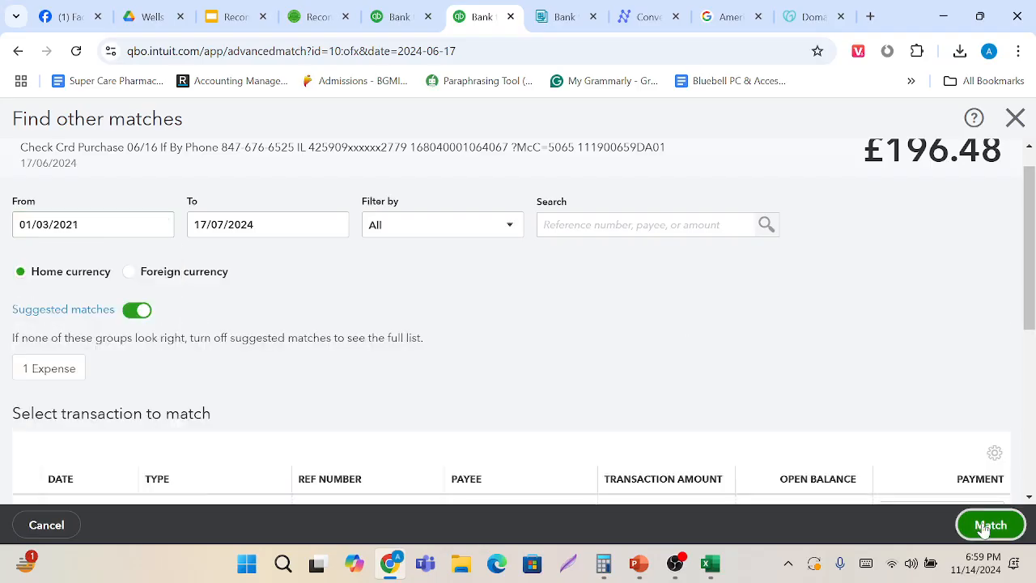
Examine the candidate records for the date and amount of the If By Phone expense, then close the match search.
{"action": "left_click", "coordinate": [990, 525]}
{"action": "scroll", "coordinate": [577, 397], "scroll_direction": "down", "scroll_amount": 5}
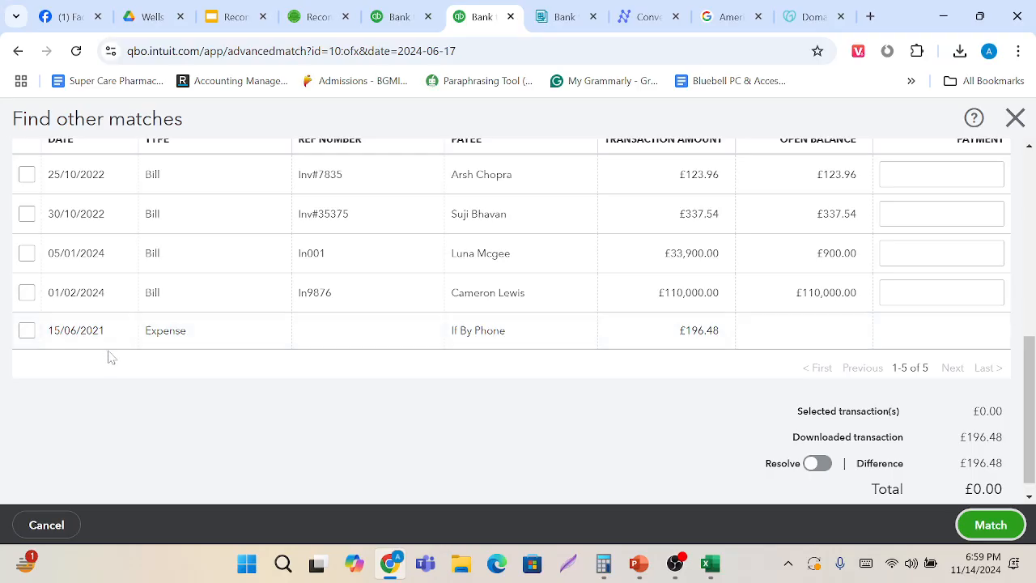
{"action": "scroll", "coordinate": [105, 352], "scroll_direction": "up", "scroll_amount": 2}
{"action": "scroll", "coordinate": [110, 359], "scroll_direction": "down", "scroll_amount": 2}
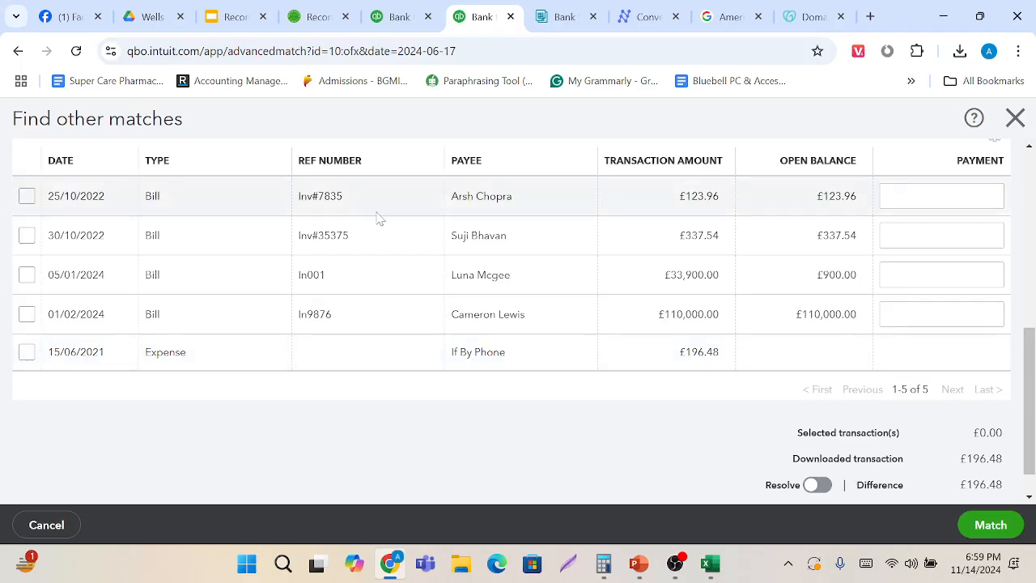
{"action": "scroll", "coordinate": [380, 219], "scroll_direction": "up", "scroll_amount": 5}
{"action": "left_click", "coordinate": [1013, 121]}
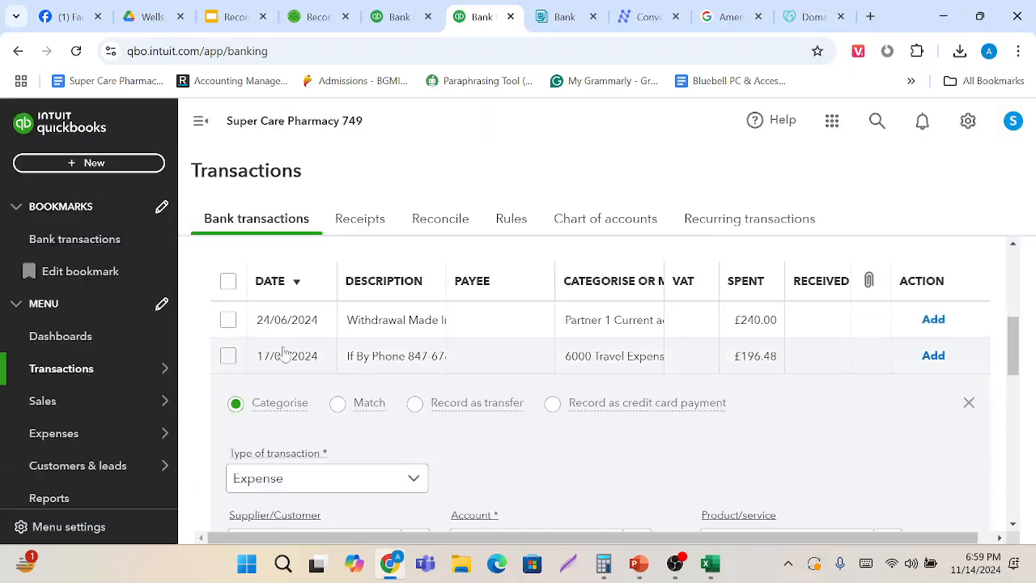
Go to the Expenses page, search for "if" and open the If By Phone supplier record.
{"action": "left_click", "coordinate": [417, 10]}
{"action": "left_click", "coordinate": [479, 15]}
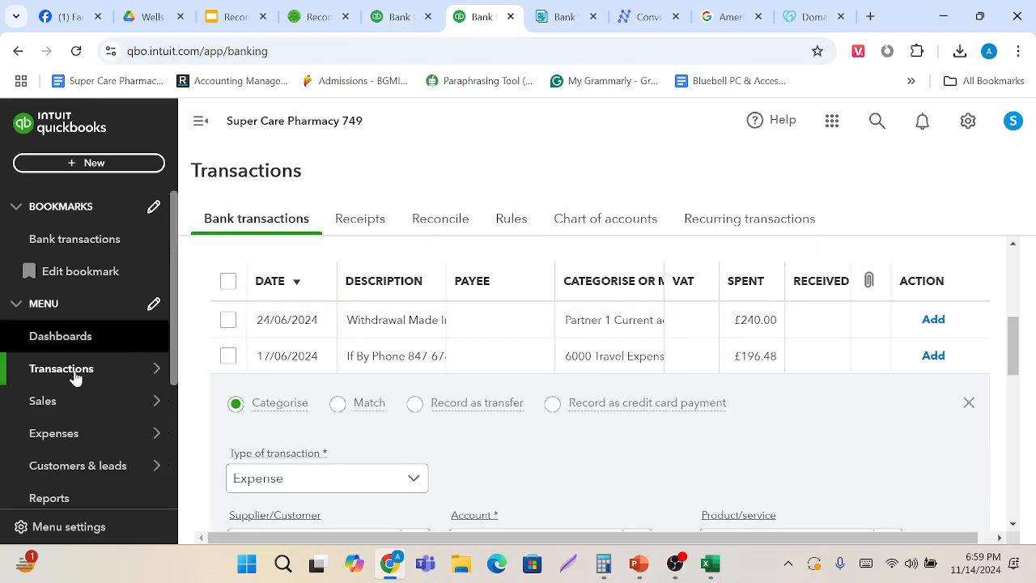
{"action": "scroll", "coordinate": [73, 373], "scroll_direction": "down", "scroll_amount": 1}
{"action": "mouse_move", "coordinate": [67, 388]}
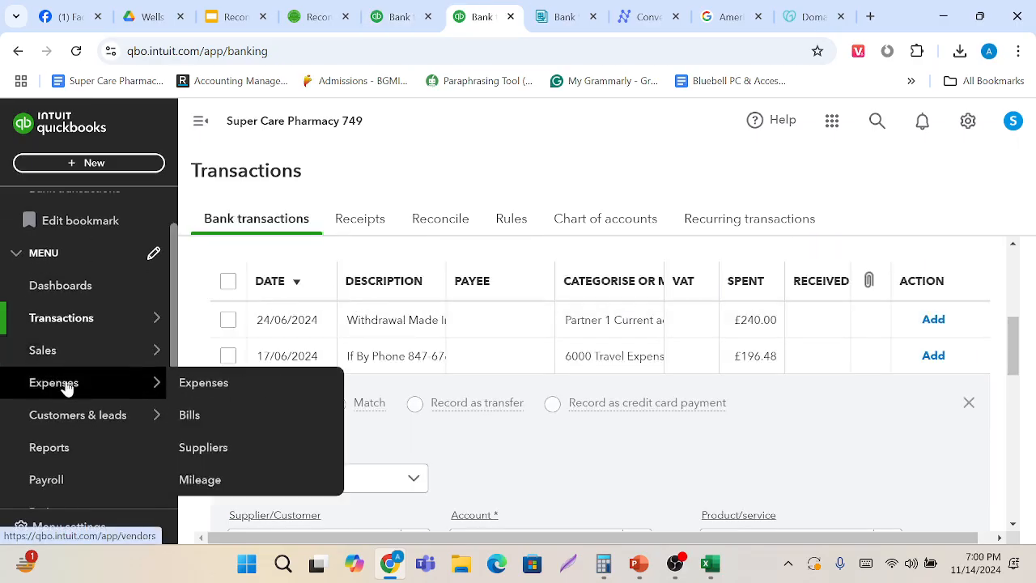
{"action": "left_click", "coordinate": [206, 385]}
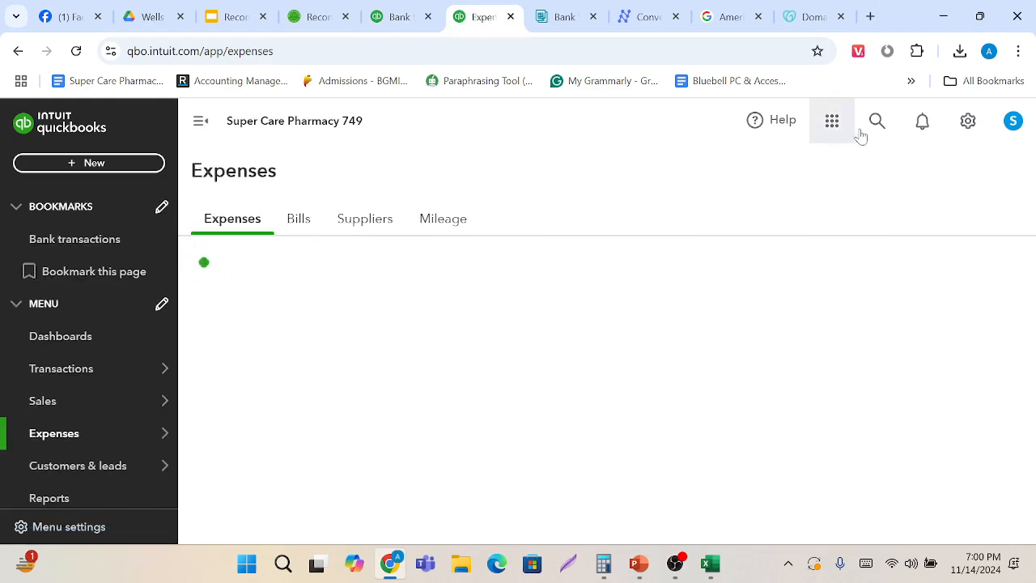
{"action": "left_click", "coordinate": [876, 121]}
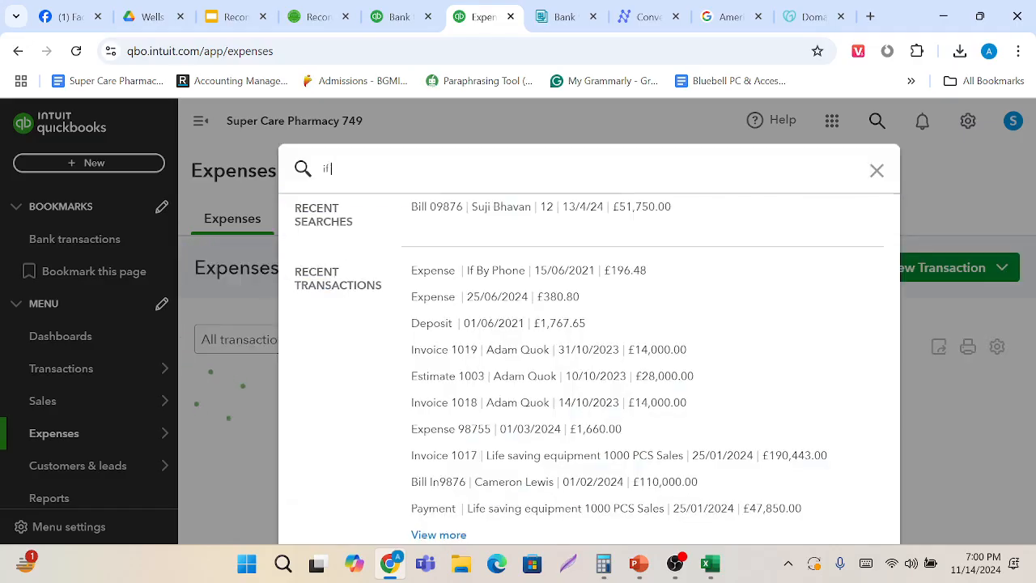
{"action": "type", "text": "f"}
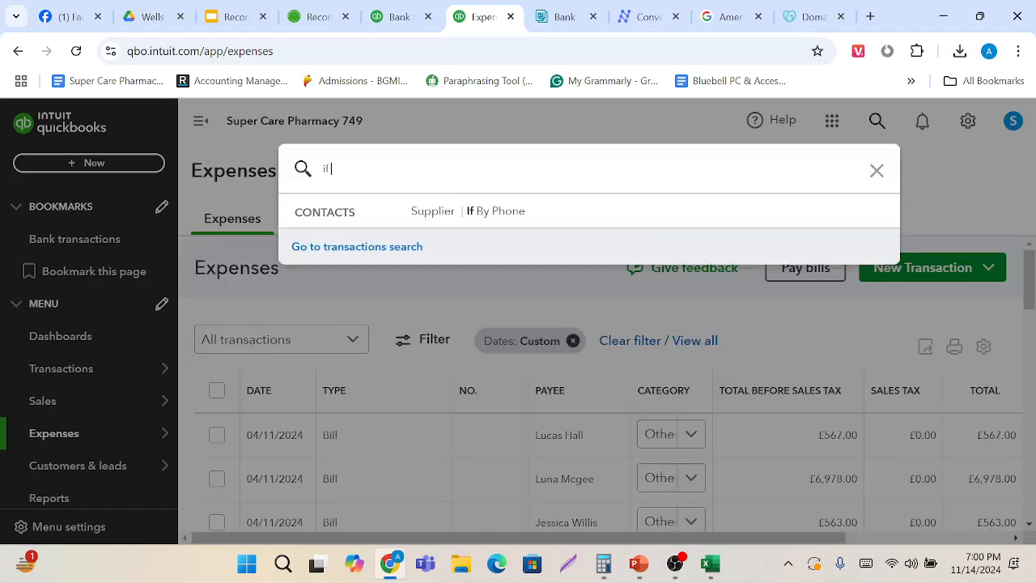
{"action": "left_click", "coordinate": [504, 217]}
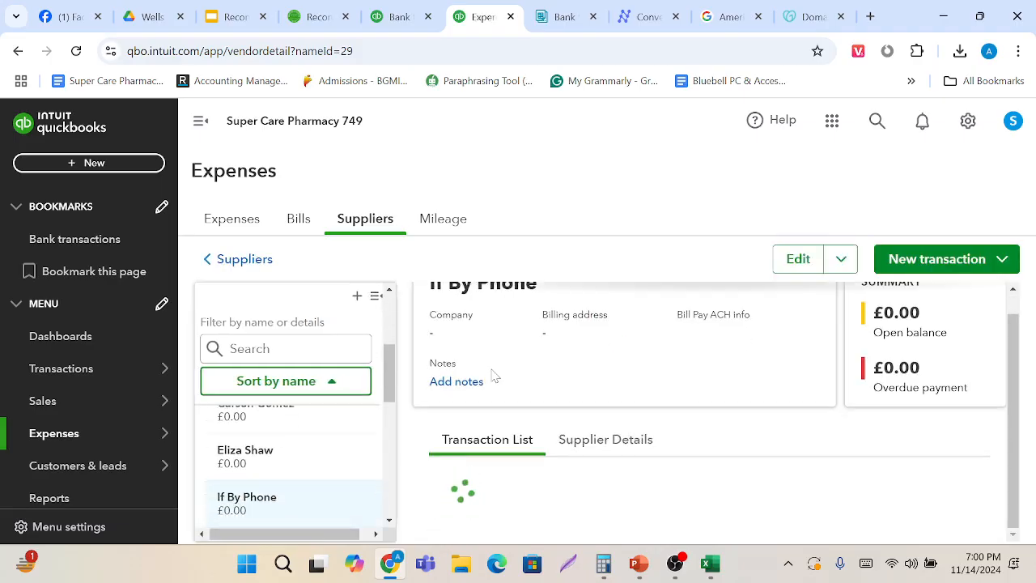
Open the If By Phone expense from the supplier's transaction list and check its category line and payment details.
{"action": "scroll", "coordinate": [511, 446], "scroll_direction": "down", "scroll_amount": 2}
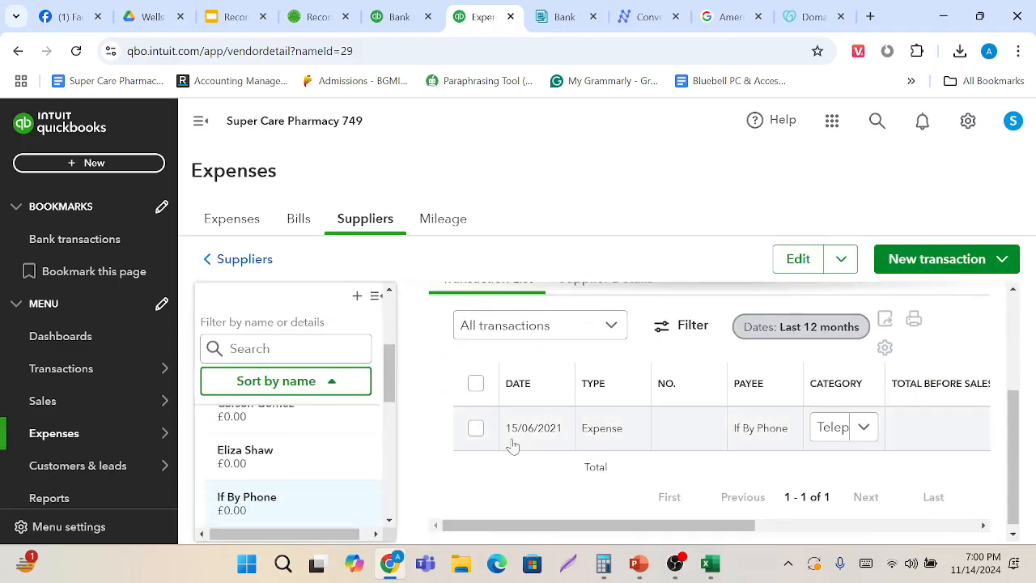
{"action": "left_click", "coordinate": [535, 435]}
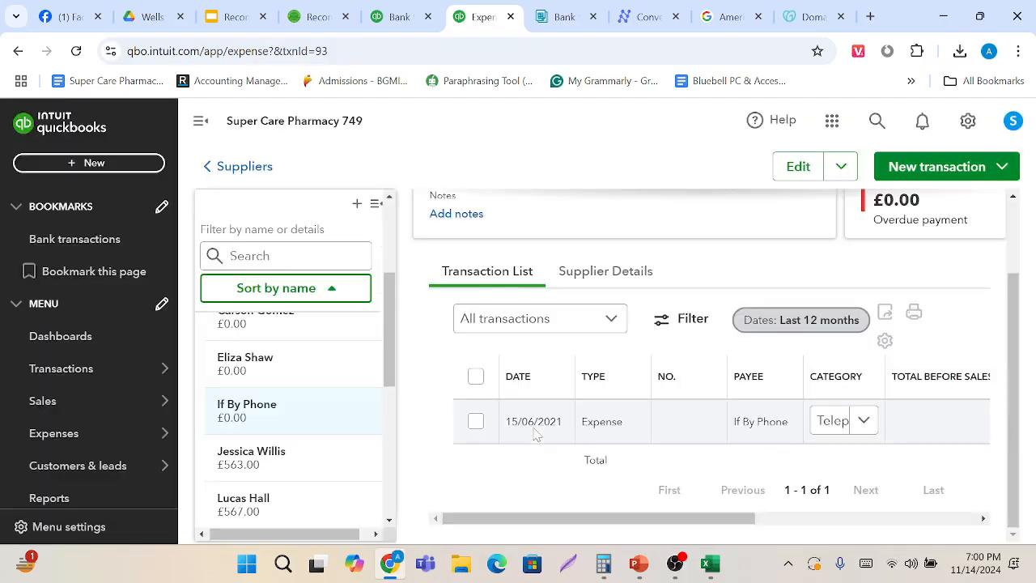
{"action": "scroll", "coordinate": [558, 399], "scroll_direction": "down", "scroll_amount": 3}
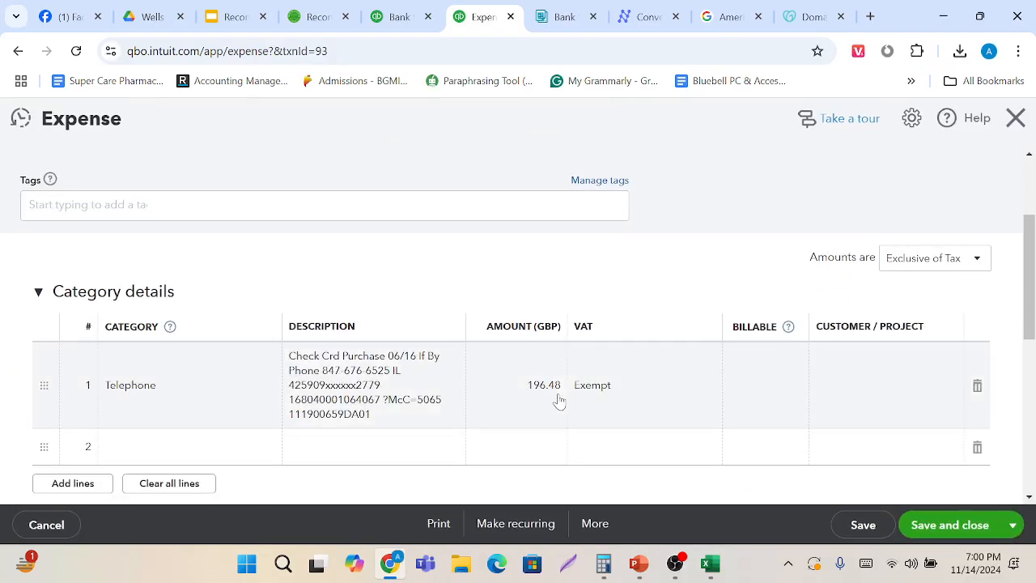
{"action": "scroll", "coordinate": [558, 399], "scroll_direction": "up", "scroll_amount": 1}
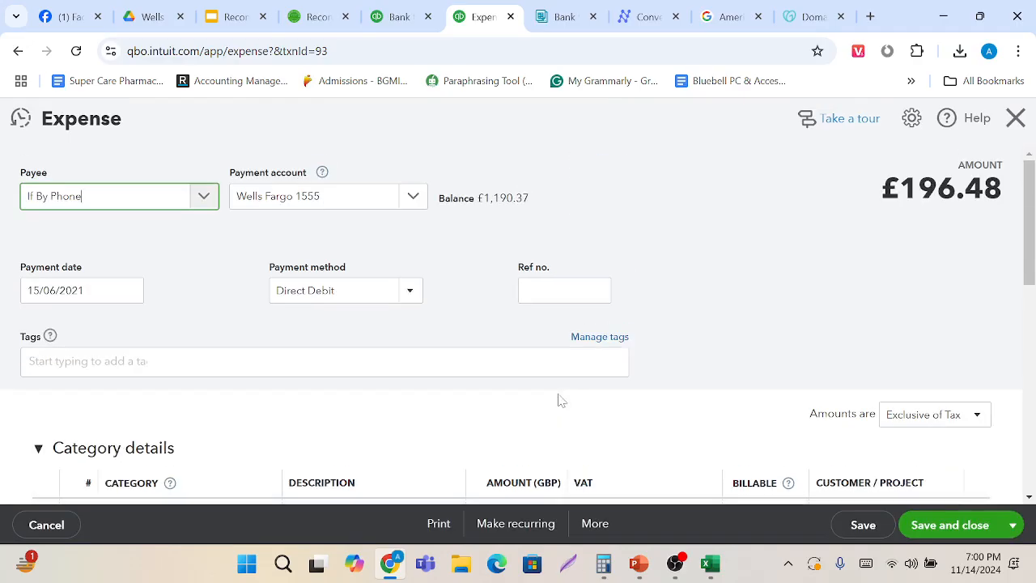
Set the expense's payment date to 15/06/2024, then save and close it.
{"action": "left_click", "coordinate": [128, 293]}
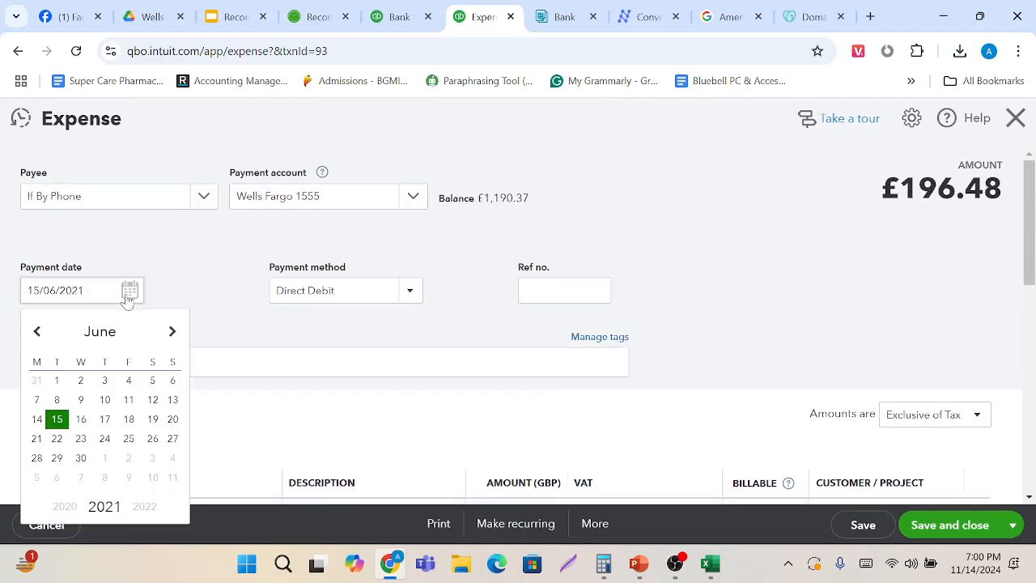
{"action": "left_click", "coordinate": [137, 510]}
{"action": "left_click", "coordinate": [138, 510]}
{"action": "left_click", "coordinate": [137, 510]}
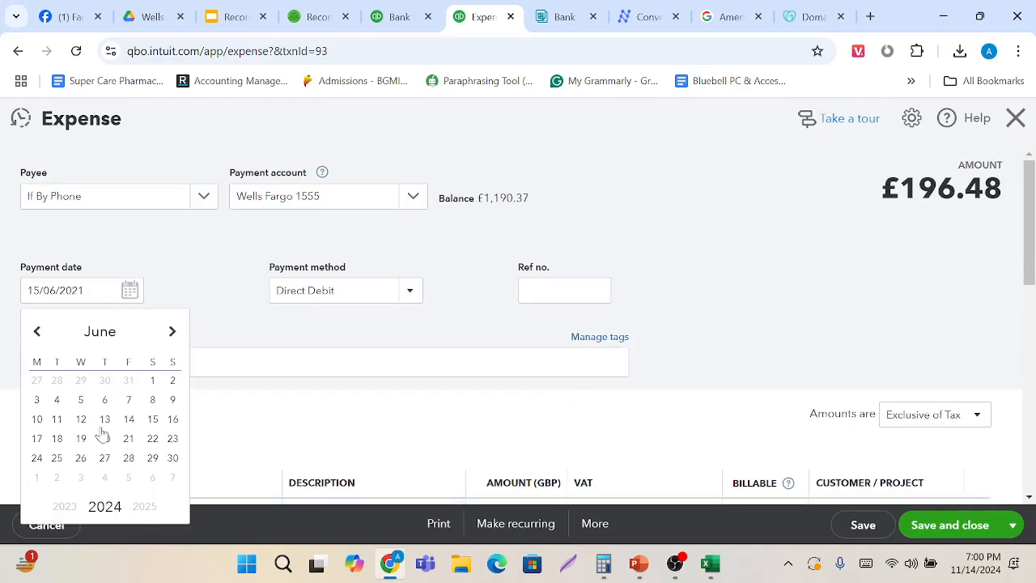
{"action": "left_click", "coordinate": [153, 420]}
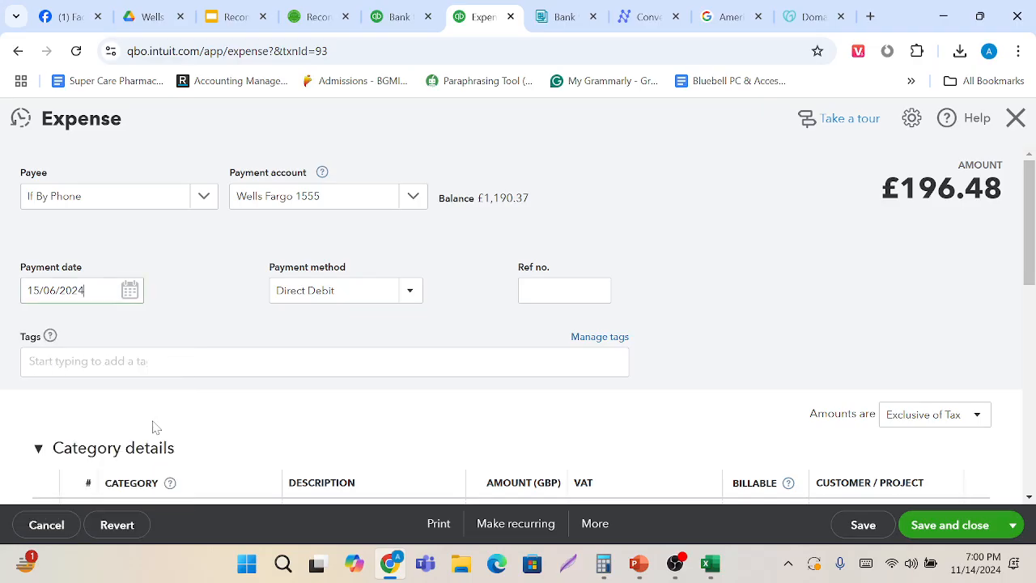
{"action": "left_click", "coordinate": [936, 526]}
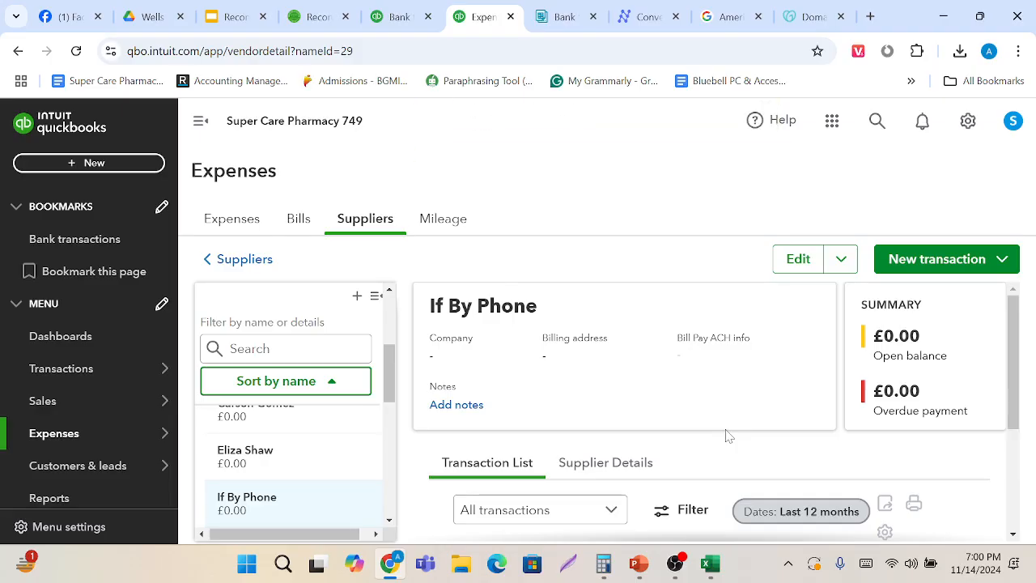
Return to the bank transactions, reload the page and match the 17/06/2024 If By Phone transaction to its expense.
{"action": "left_click", "coordinate": [394, 13]}
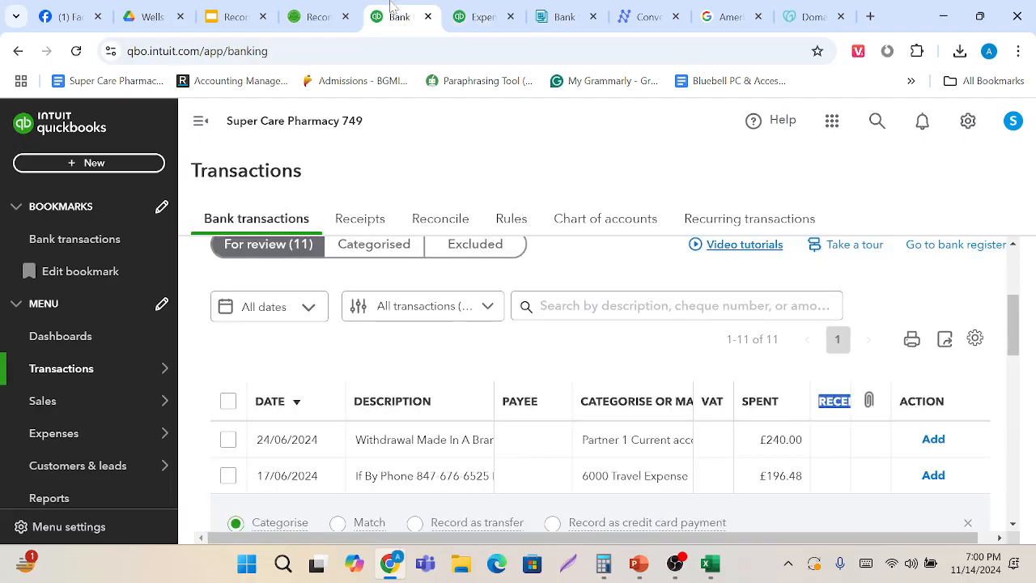
{"action": "scroll", "coordinate": [434, 342], "scroll_direction": "down", "scroll_amount": 2}
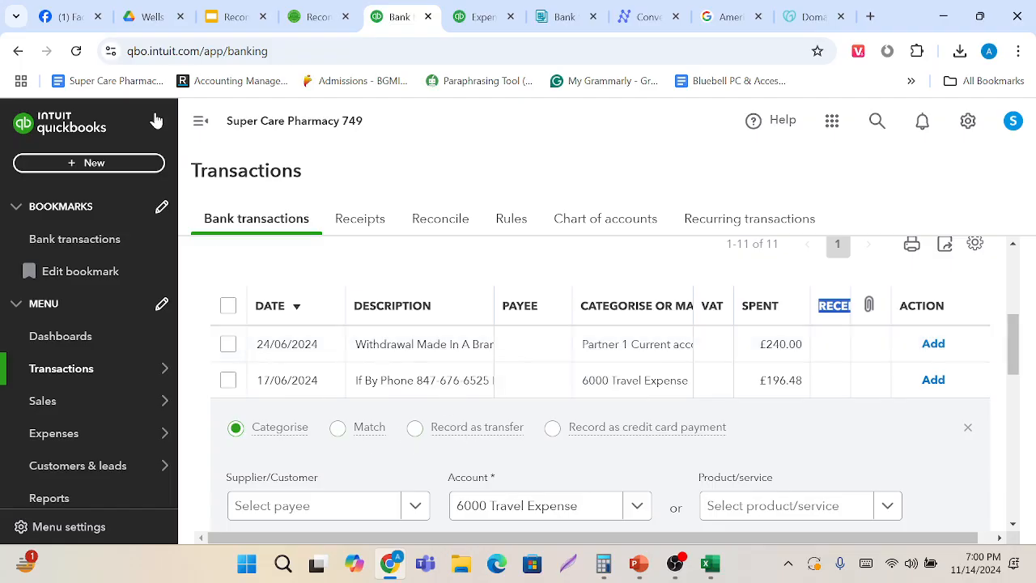
{"action": "left_click", "coordinate": [76, 54]}
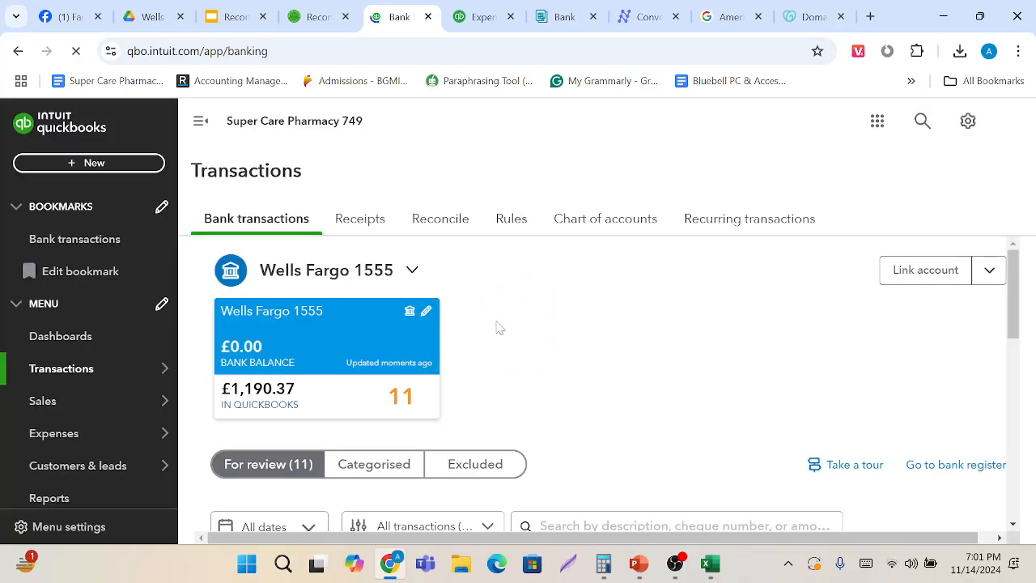
{"action": "scroll", "coordinate": [499, 327], "scroll_direction": "down", "scroll_amount": 2}
{"action": "scroll", "coordinate": [499, 327], "scroll_direction": "down", "scroll_amount": 3}
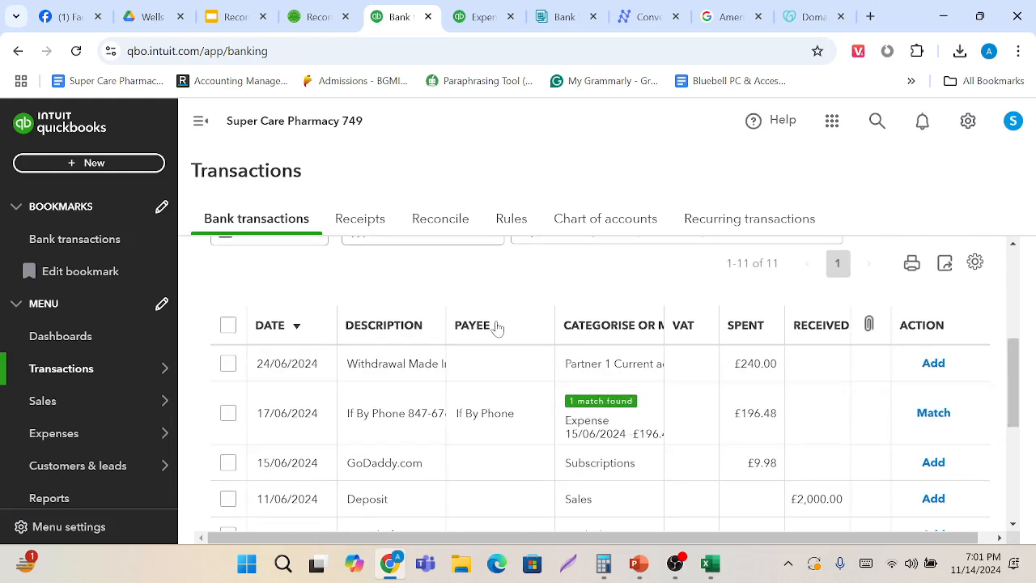
{"action": "scroll", "coordinate": [497, 327], "scroll_direction": "down", "scroll_amount": 1}
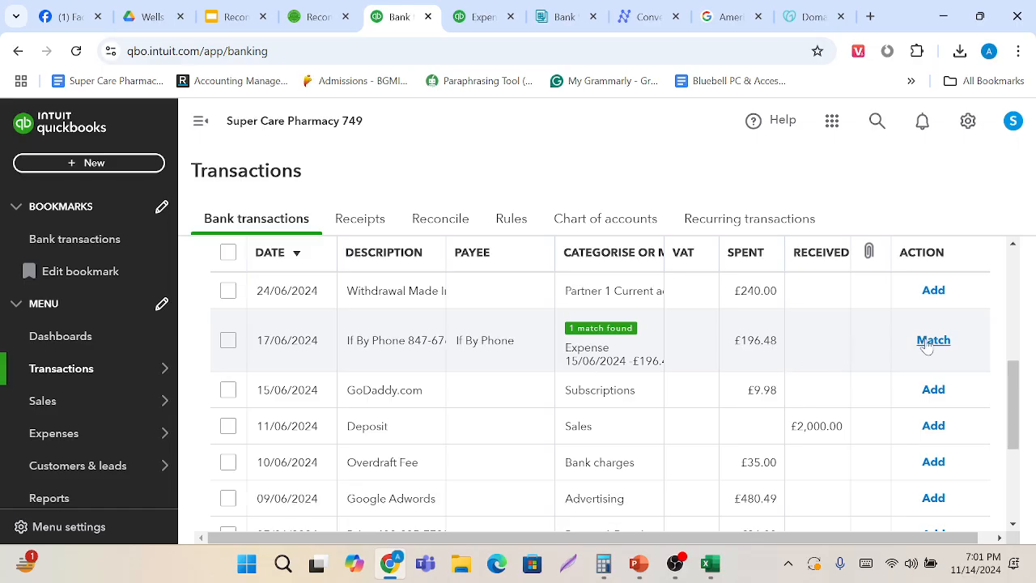
{"action": "left_click", "coordinate": [931, 341]}
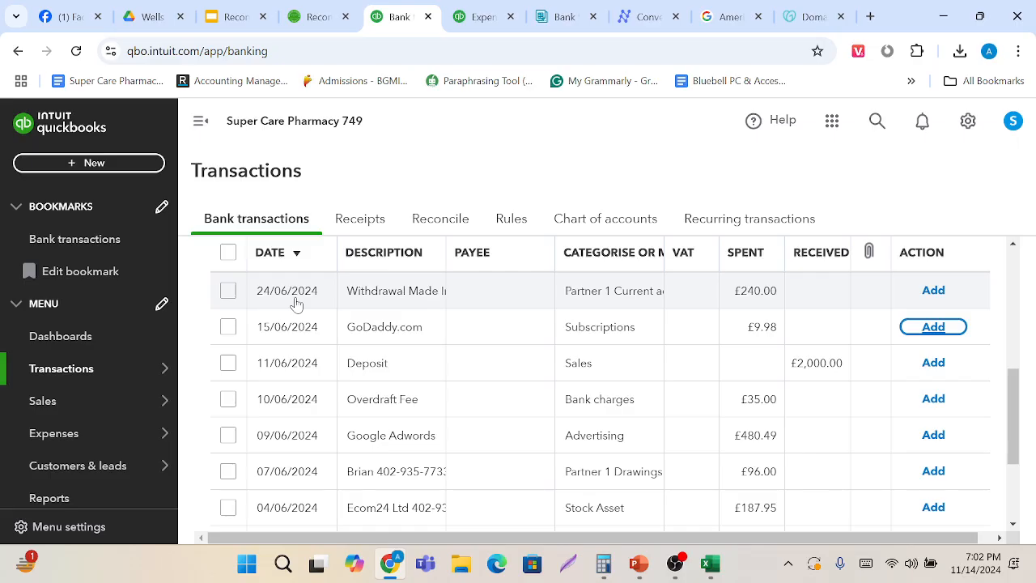
Expand the 11/06/2024 deposit in the review list, dismiss the transaction type tip and open the deposit for splitting.
{"action": "scroll", "coordinate": [296, 304], "scroll_direction": "up", "scroll_amount": 3}
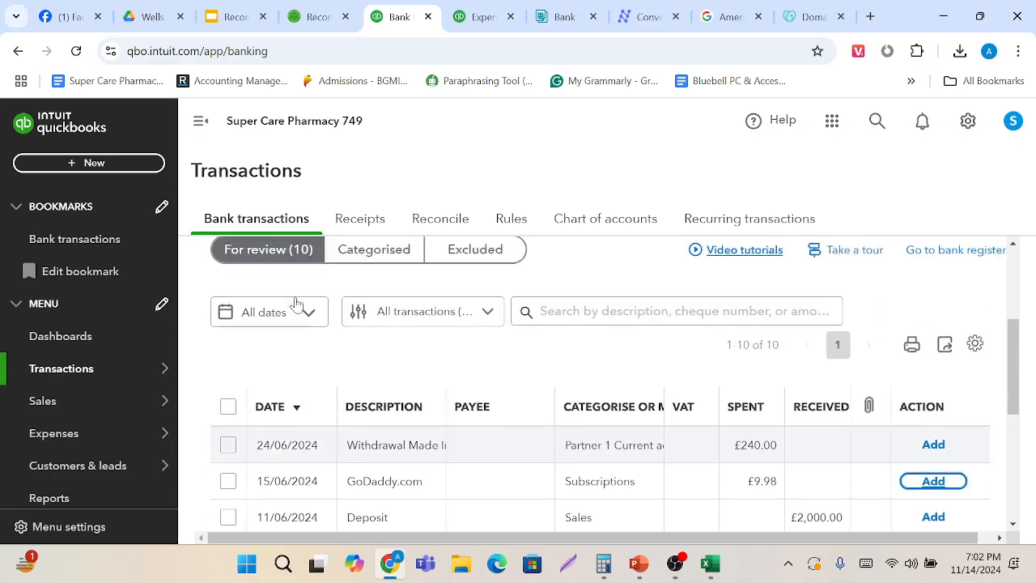
{"action": "scroll", "coordinate": [488, 418], "scroll_direction": "down", "scroll_amount": 1}
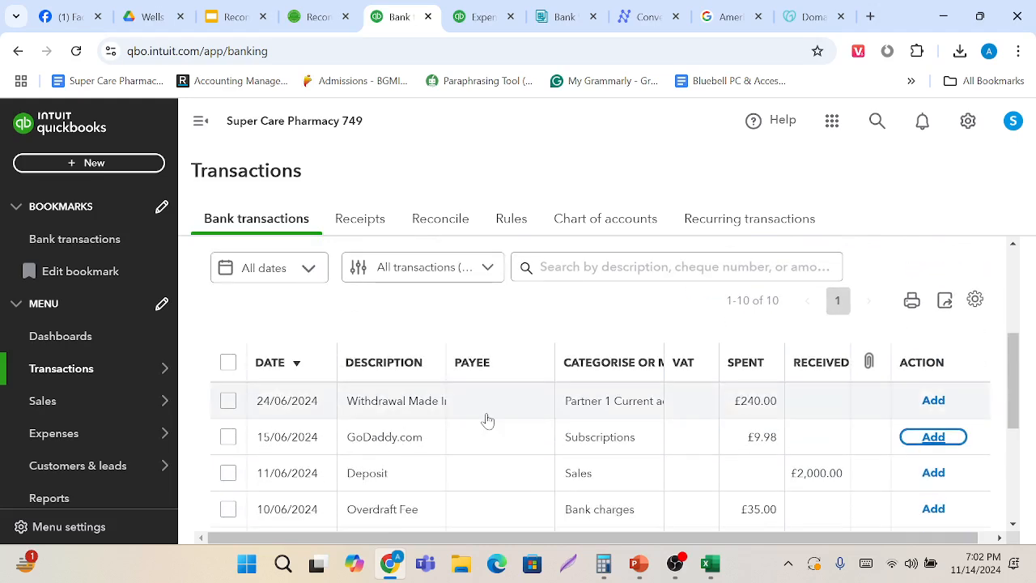
{"action": "scroll", "coordinate": [488, 418], "scroll_direction": "down", "scroll_amount": 2}
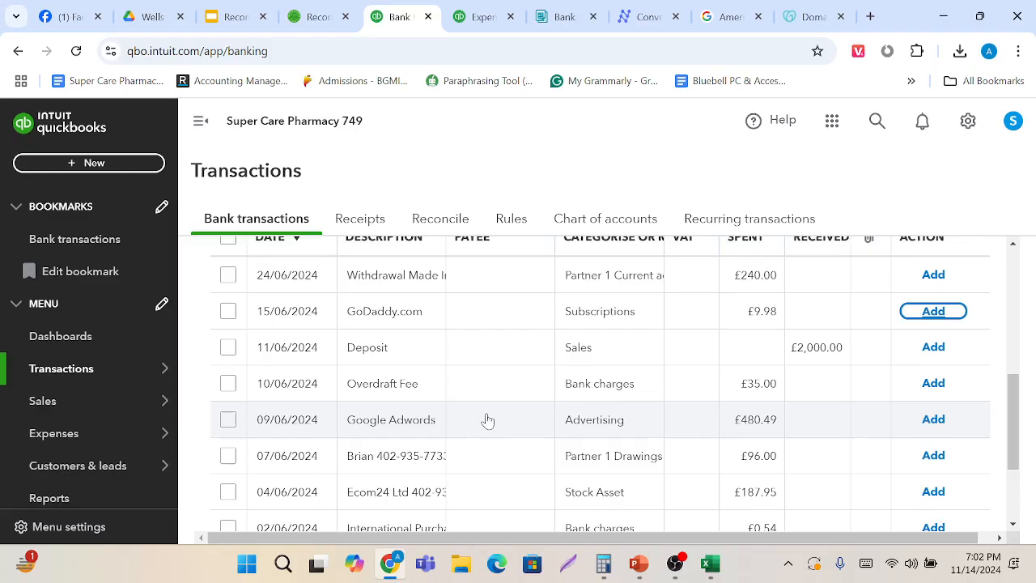
{"action": "scroll", "coordinate": [487, 420], "scroll_direction": "up", "scroll_amount": 1}
{"action": "scroll", "coordinate": [487, 420], "scroll_direction": "down", "scroll_amount": 1}
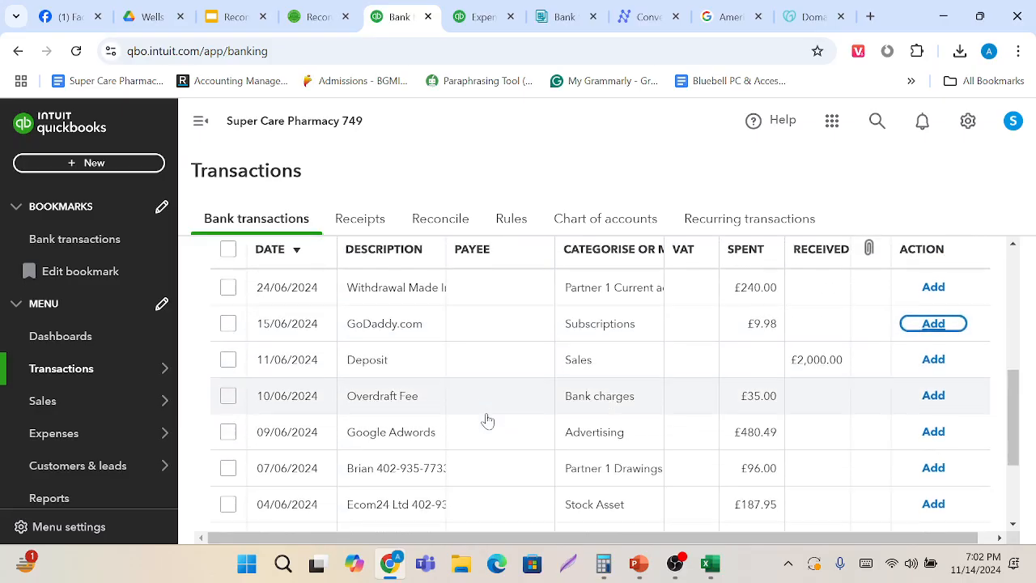
{"action": "scroll", "coordinate": [485, 402], "scroll_direction": "up", "scroll_amount": 1}
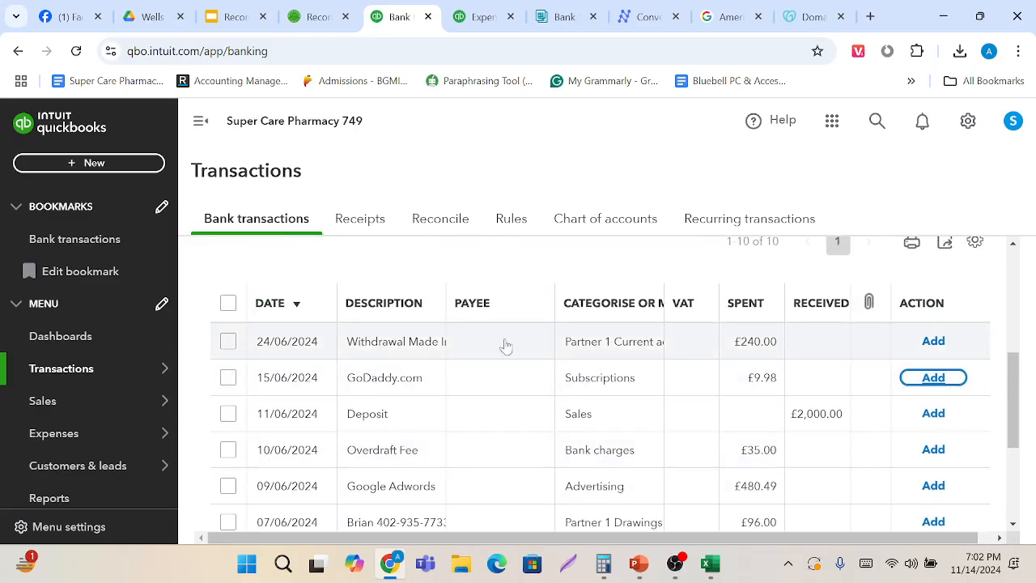
{"action": "scroll", "coordinate": [532, 356], "scroll_direction": "down", "scroll_amount": 1}
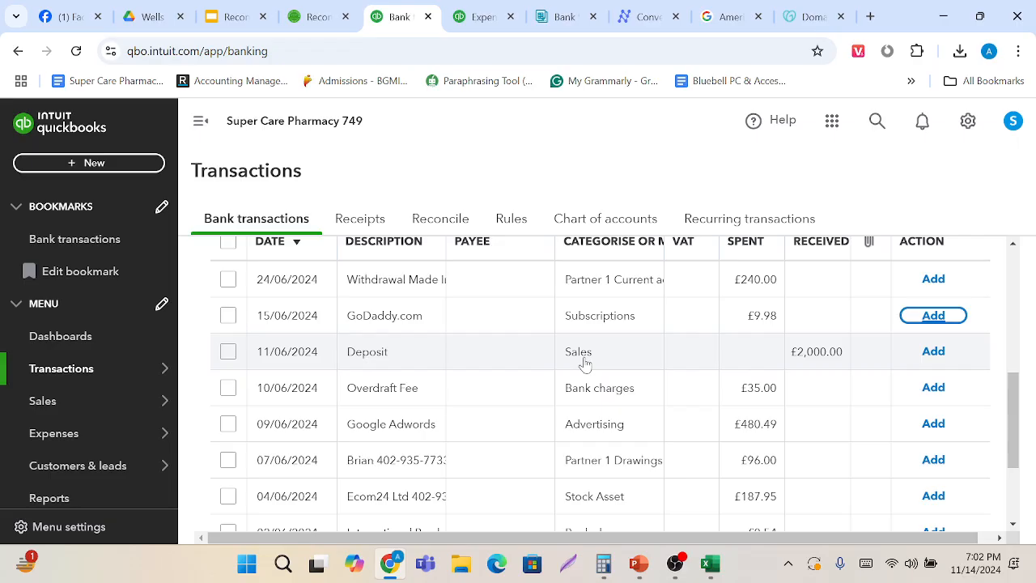
{"action": "left_click", "coordinate": [371, 366]}
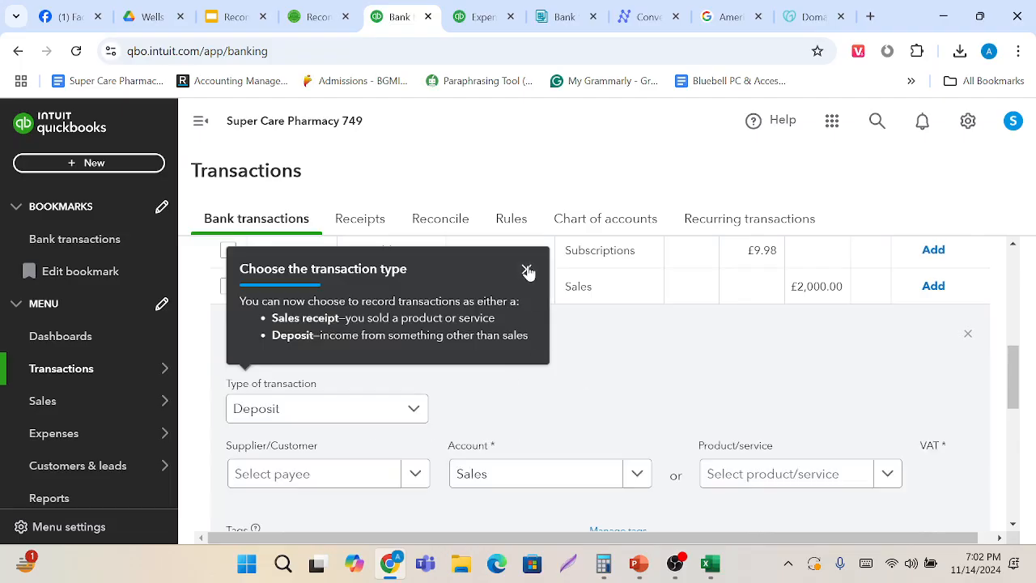
{"action": "left_click", "coordinate": [527, 269]}
{"action": "scroll", "coordinate": [645, 414], "scroll_direction": "down", "scroll_amount": 5}
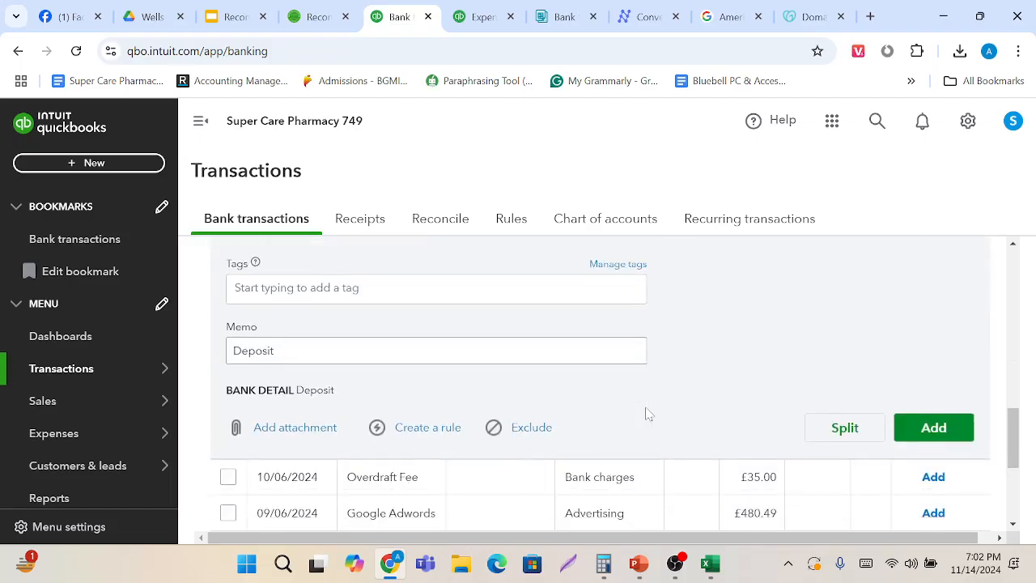
{"action": "left_click", "coordinate": [817, 421]}
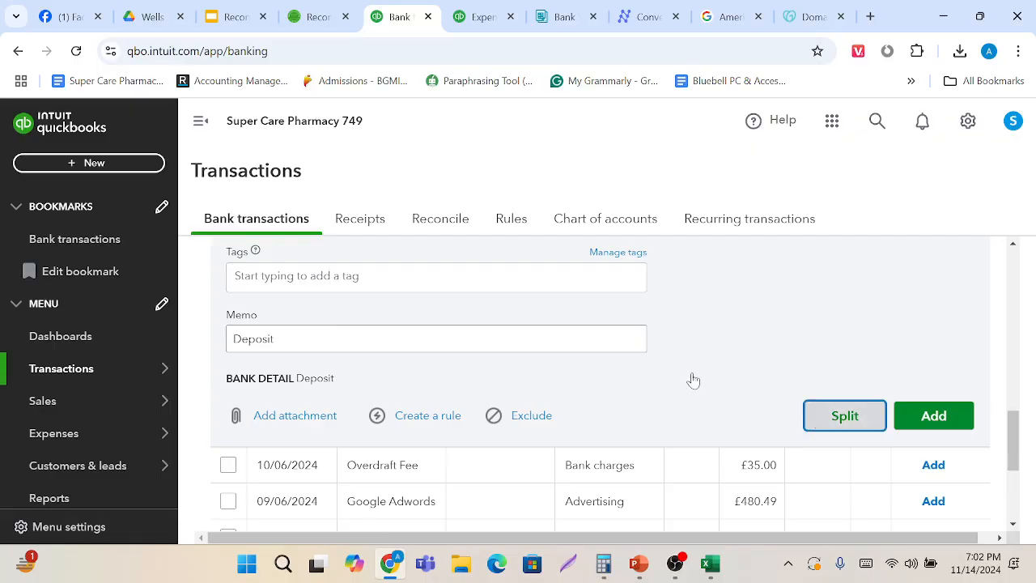
{"action": "scroll", "coordinate": [682, 375], "scroll_direction": "down", "scroll_amount": 2}
{"action": "scroll", "coordinate": [511, 469], "scroll_direction": "down", "scroll_amount": 1}
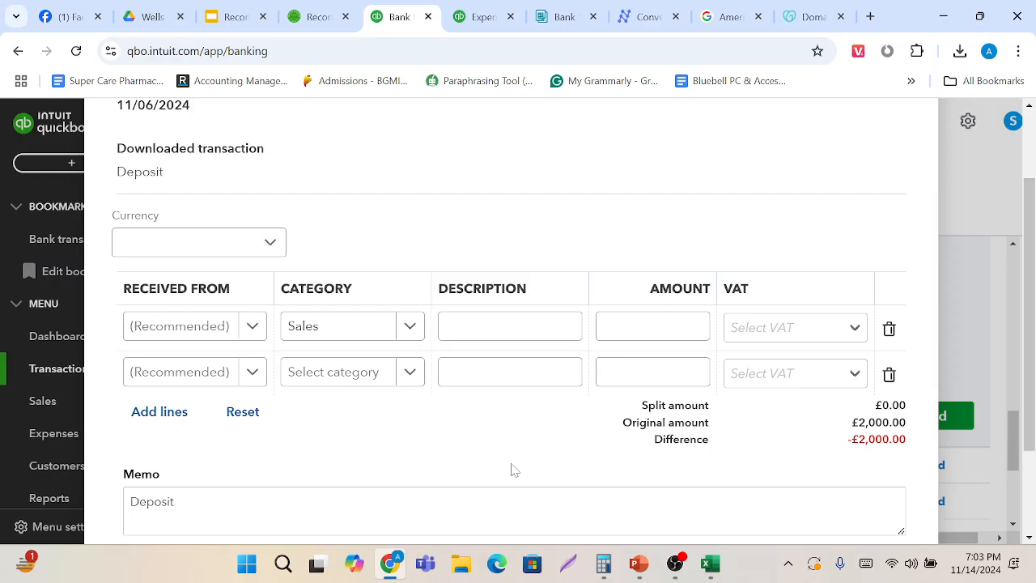
Assign a different GBP customer as payer on each of the two split lines and categorise the second line as Sales.
{"action": "left_click", "coordinate": [253, 325]}
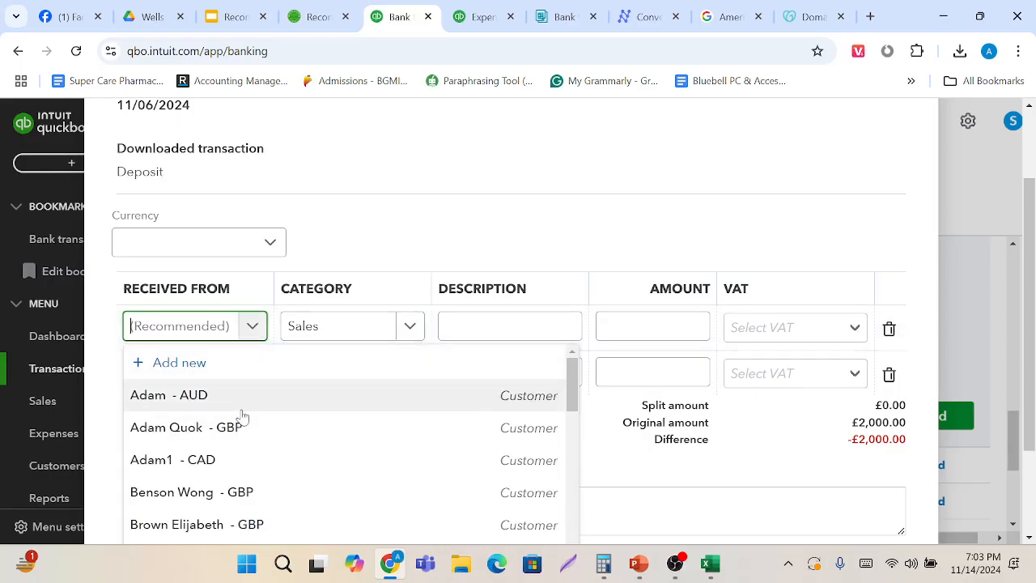
{"action": "left_click", "coordinate": [243, 427]}
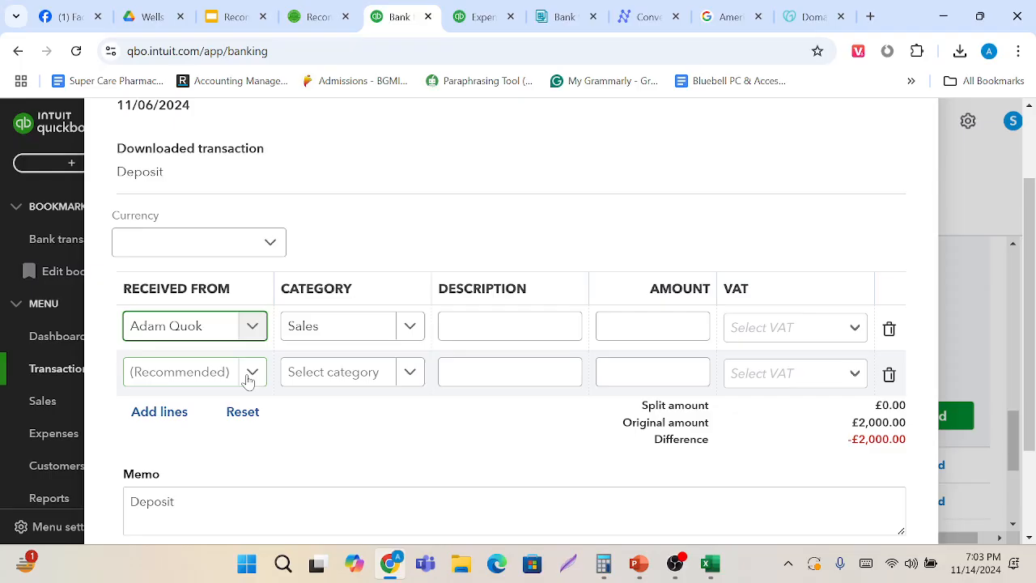
{"action": "left_click", "coordinate": [248, 381]}
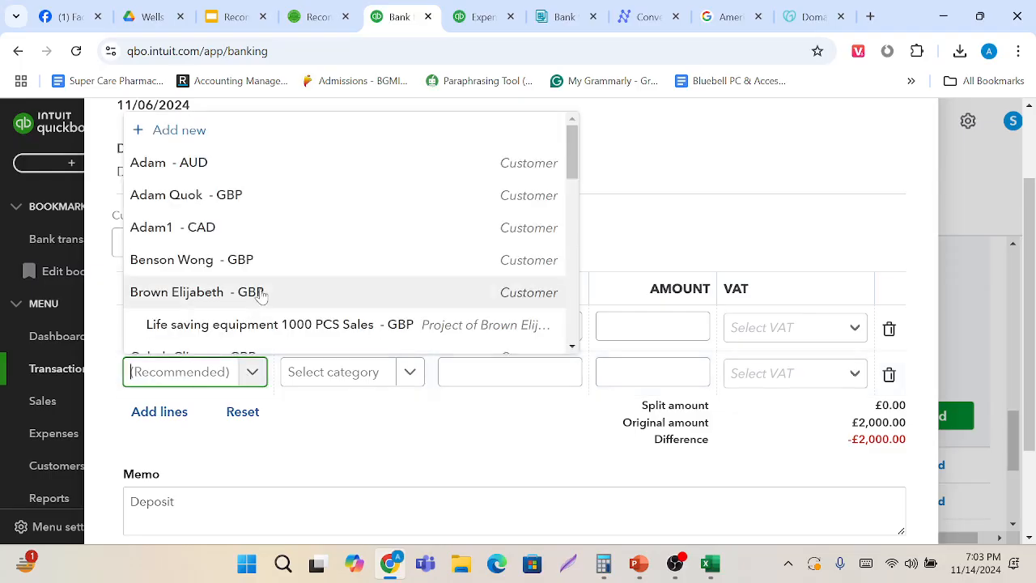
{"action": "left_click", "coordinate": [239, 267]}
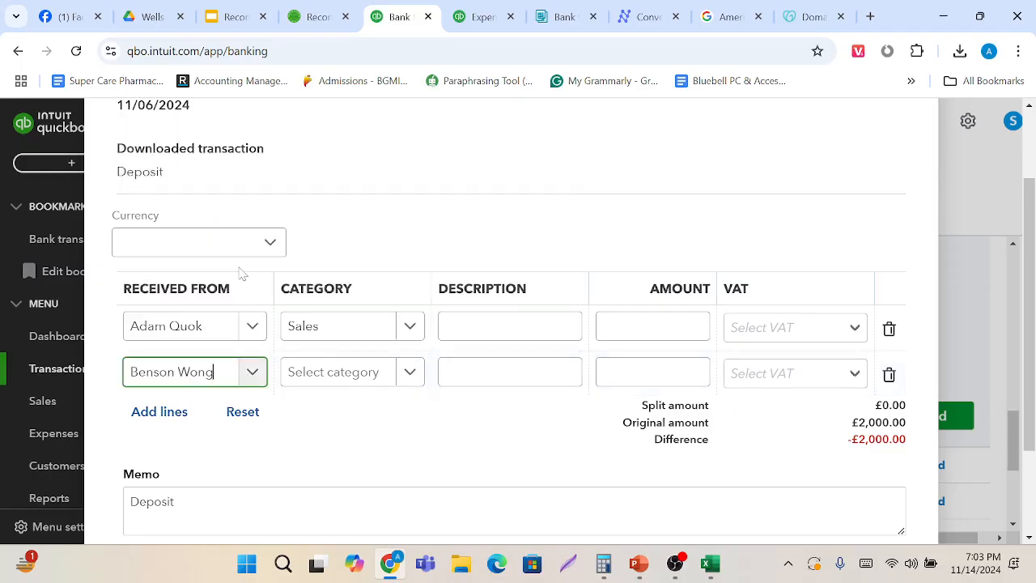
{"action": "left_click", "coordinate": [411, 372]}
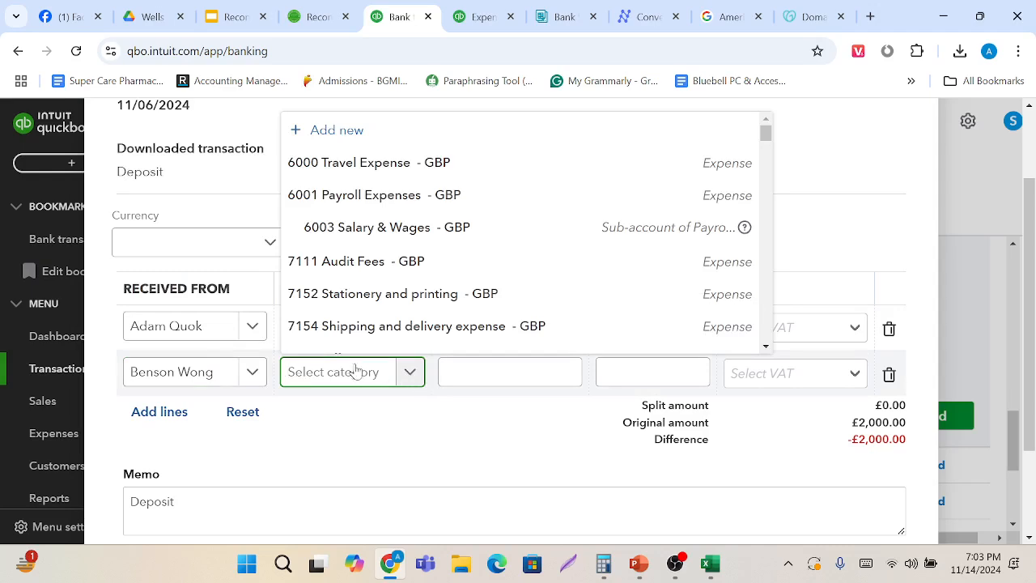
{"action": "type", "text": "sa"}
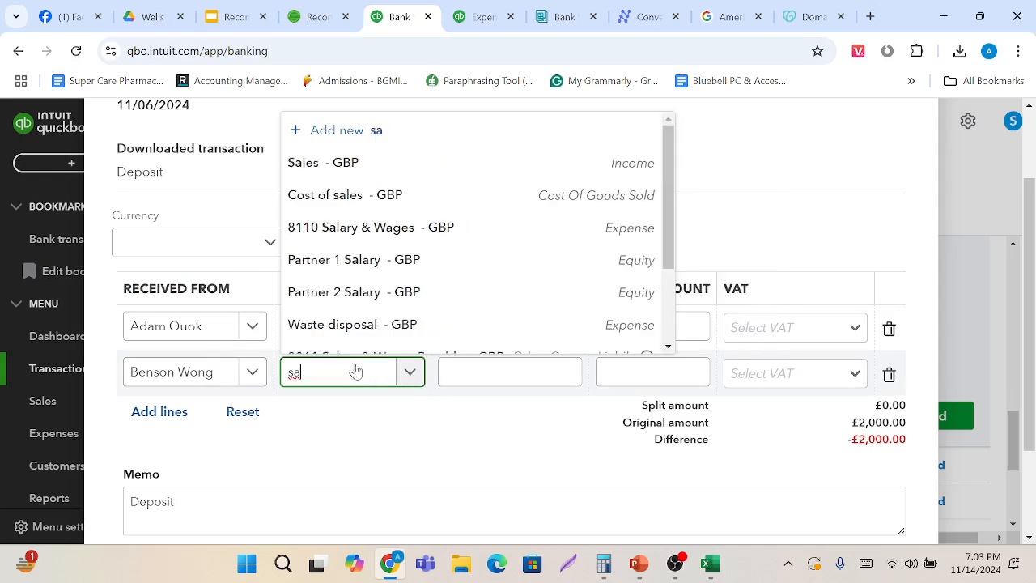
{"action": "left_click", "coordinate": [369, 170]}
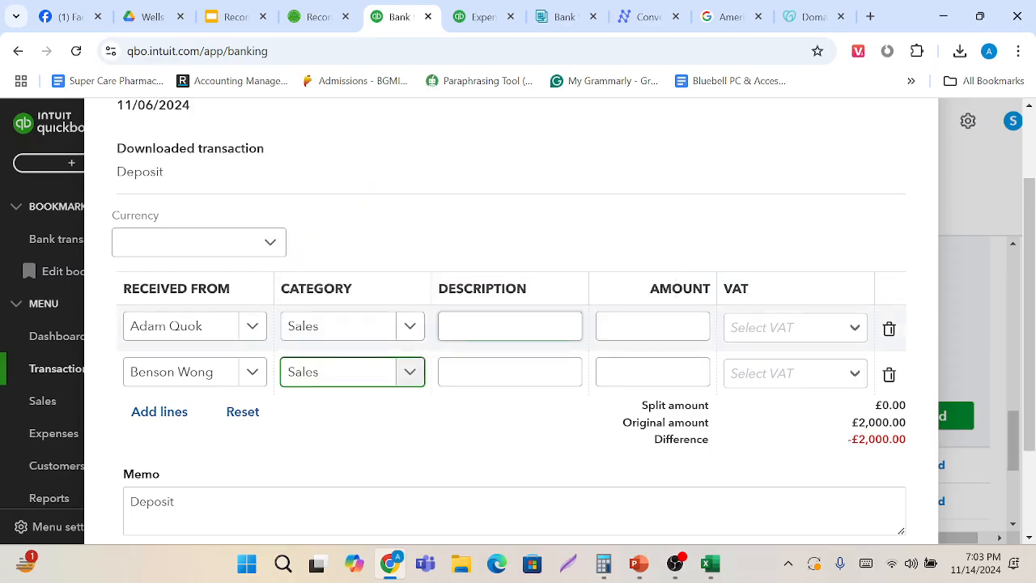
Set the VAT of both split lines to Exempt (0% Sales).
{"action": "left_click", "coordinate": [856, 330]}
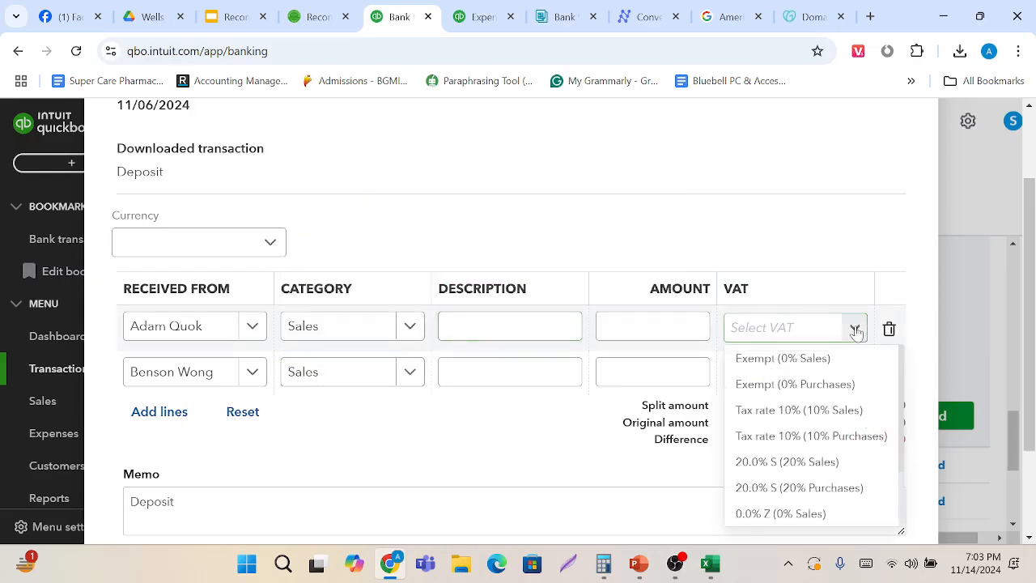
{"action": "scroll", "coordinate": [814, 439], "scroll_direction": "down", "scroll_amount": 1}
{"action": "scroll", "coordinate": [814, 439], "scroll_direction": "down", "scroll_amount": 2}
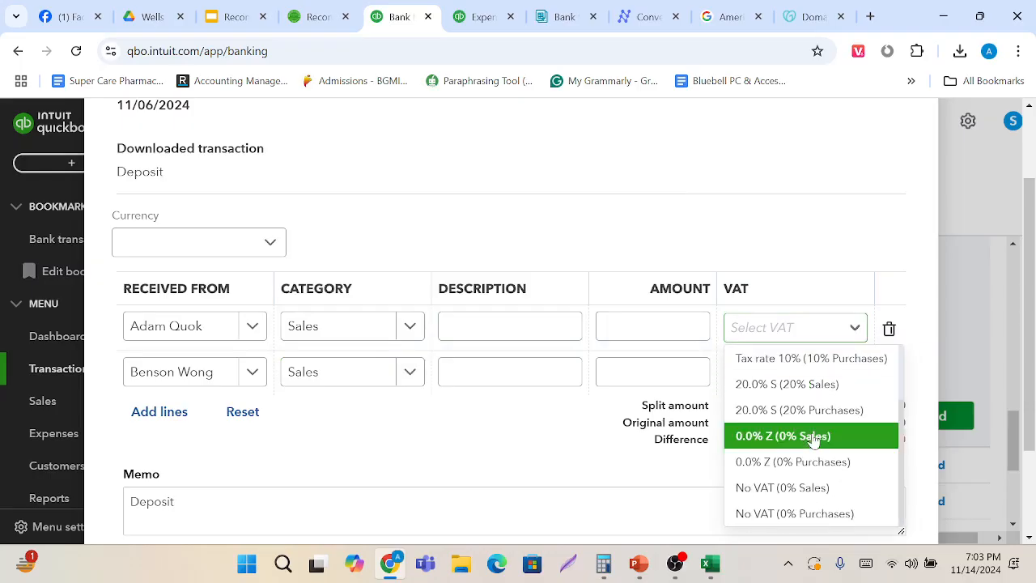
{"action": "scroll", "coordinate": [814, 440], "scroll_direction": "up", "scroll_amount": 3}
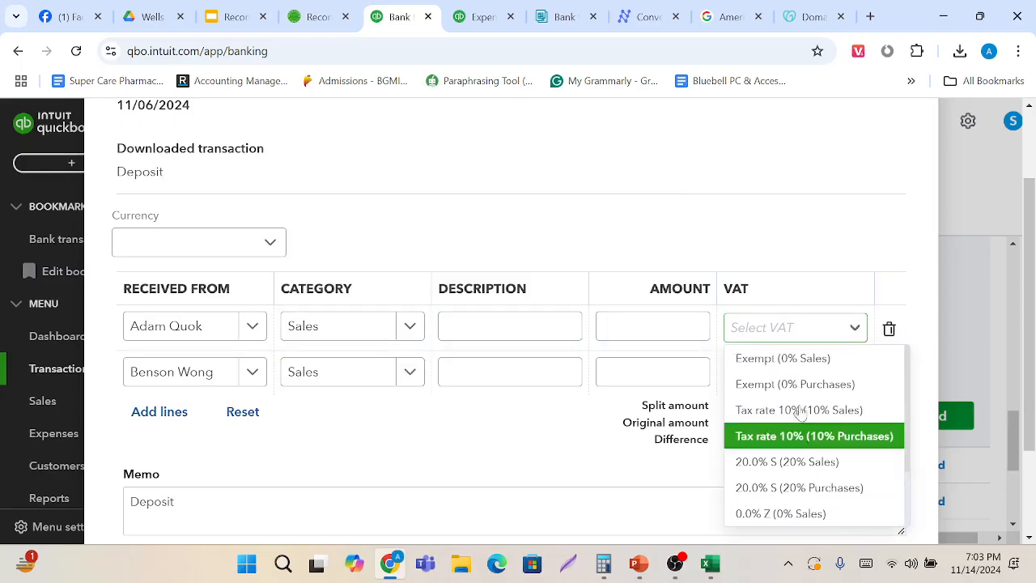
{"action": "left_click", "coordinate": [791, 359]}
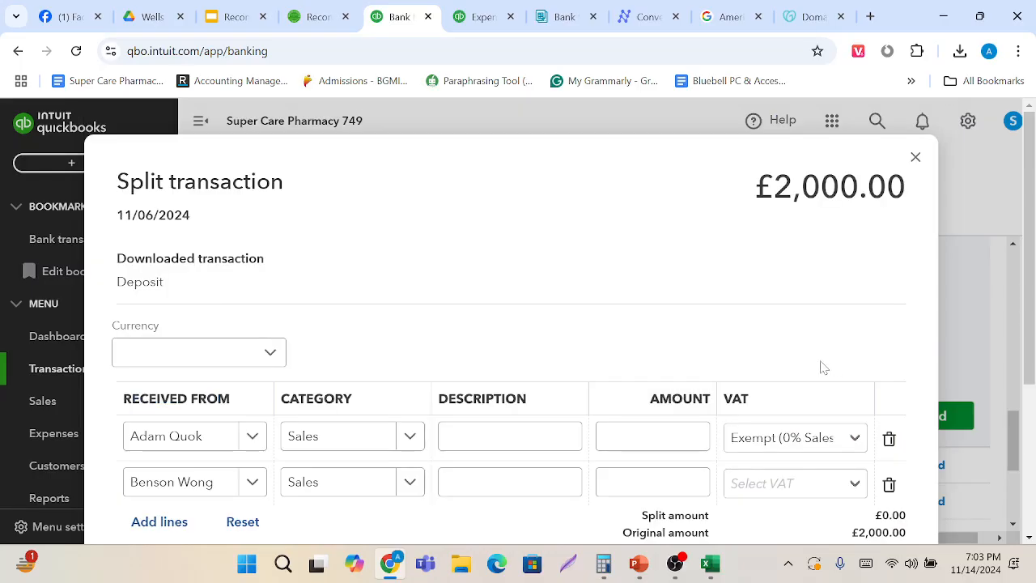
{"action": "left_click", "coordinate": [852, 483]}
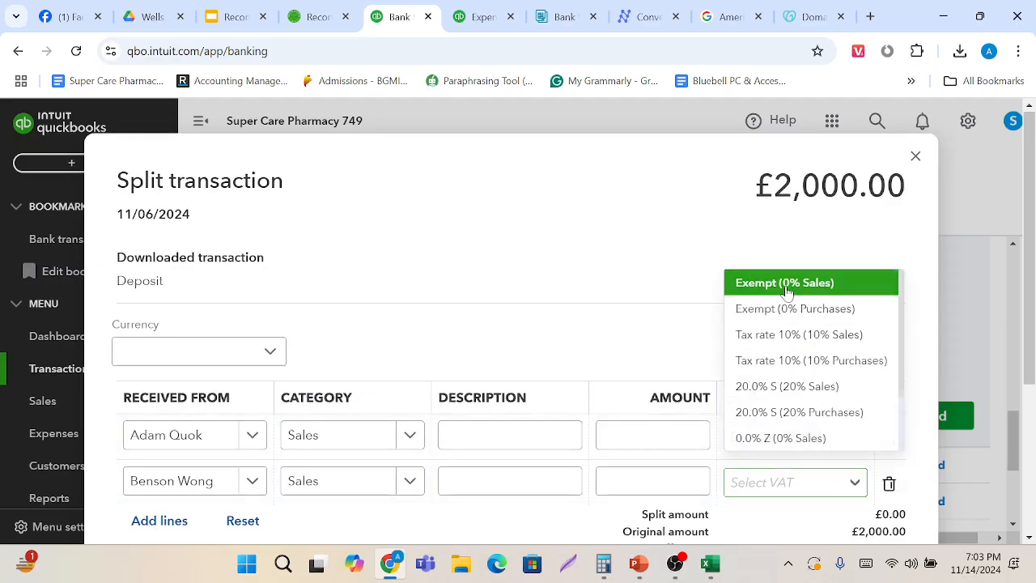
{"action": "left_click", "coordinate": [786, 290]}
{"action": "scroll", "coordinate": [728, 354], "scroll_direction": "down", "scroll_amount": 1}
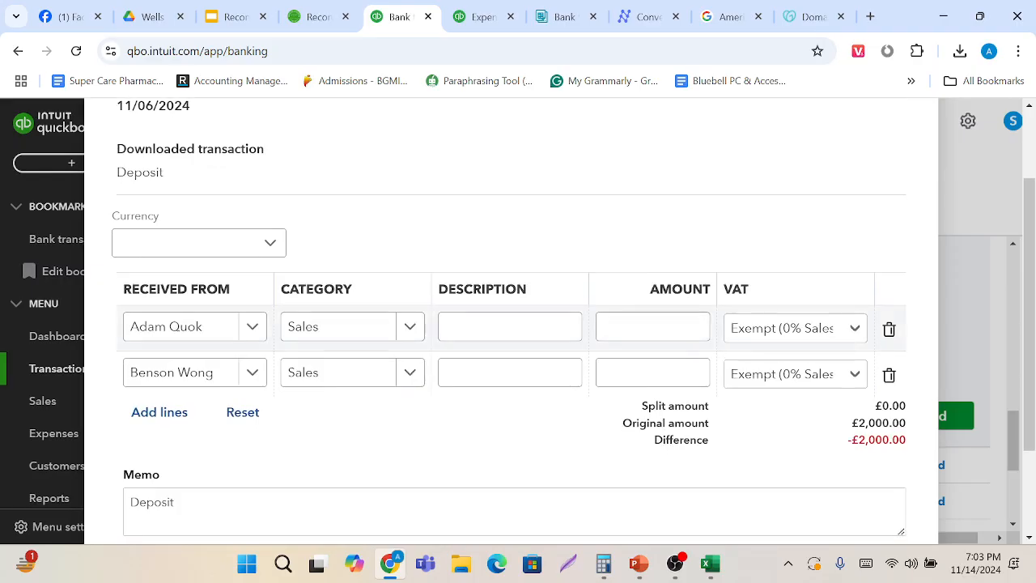
Enter 800 for the first split line and 1,200 for the second, then apply and accept the split.
{"action": "left_click", "coordinate": [652, 326]}
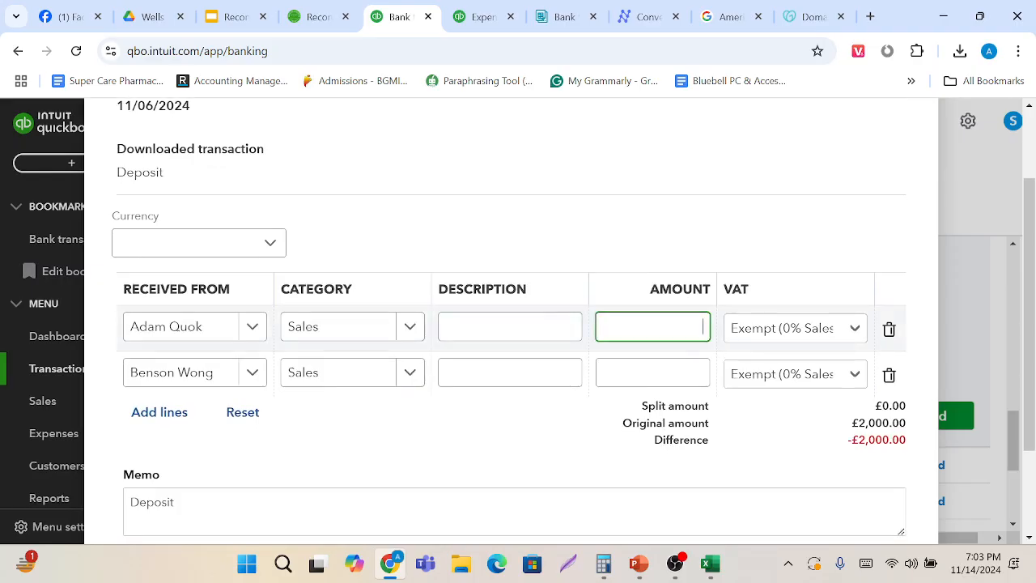
{"action": "type", "text": "800"}
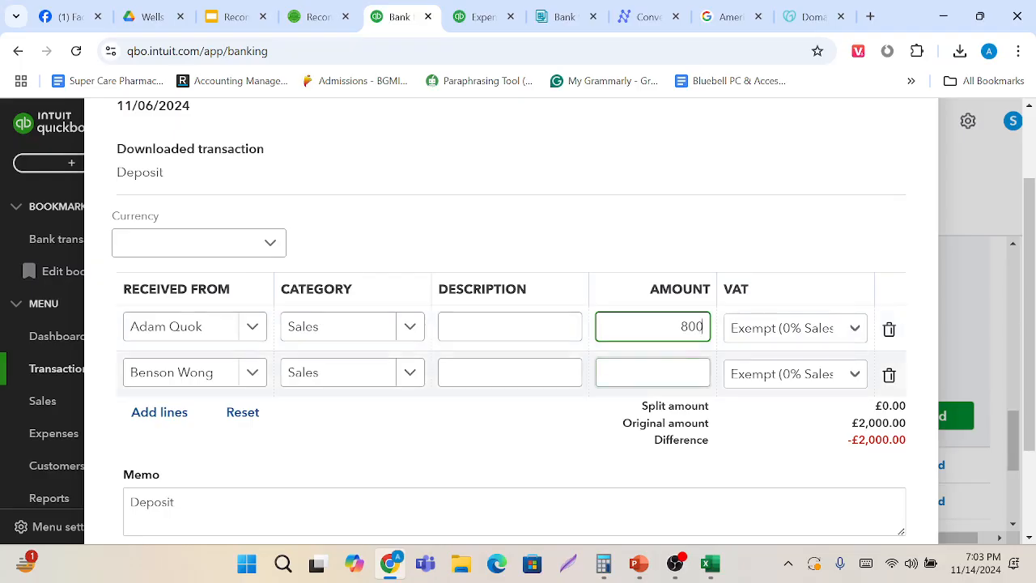
{"action": "left_click", "coordinate": [653, 372]}
{"action": "type", "text": "1,2"}
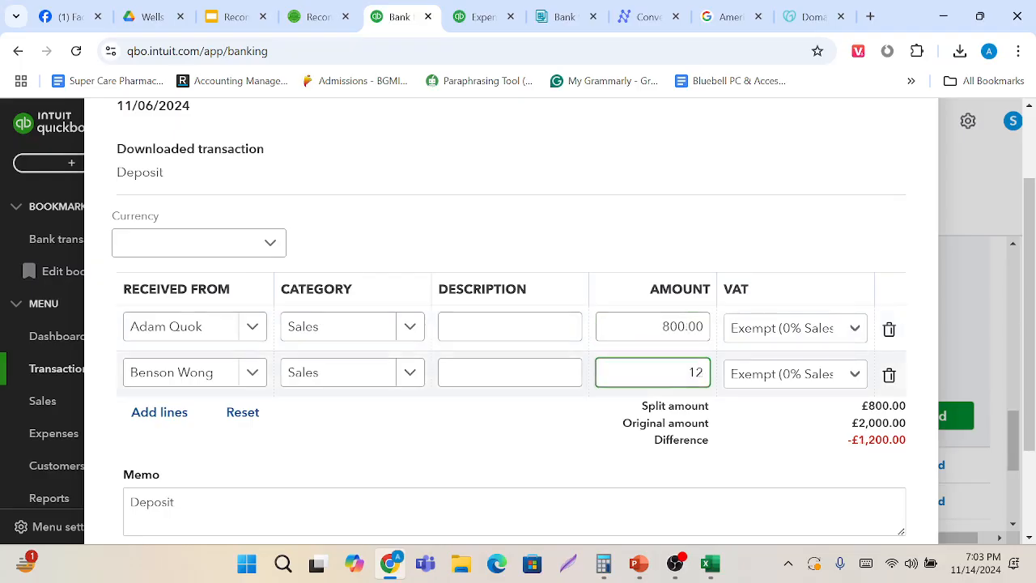
{"action": "type", "text": "00"}
{"action": "left_click", "coordinate": [660, 250]}
{"action": "scroll", "coordinate": [662, 249], "scroll_direction": "up", "scroll_amount": 2}
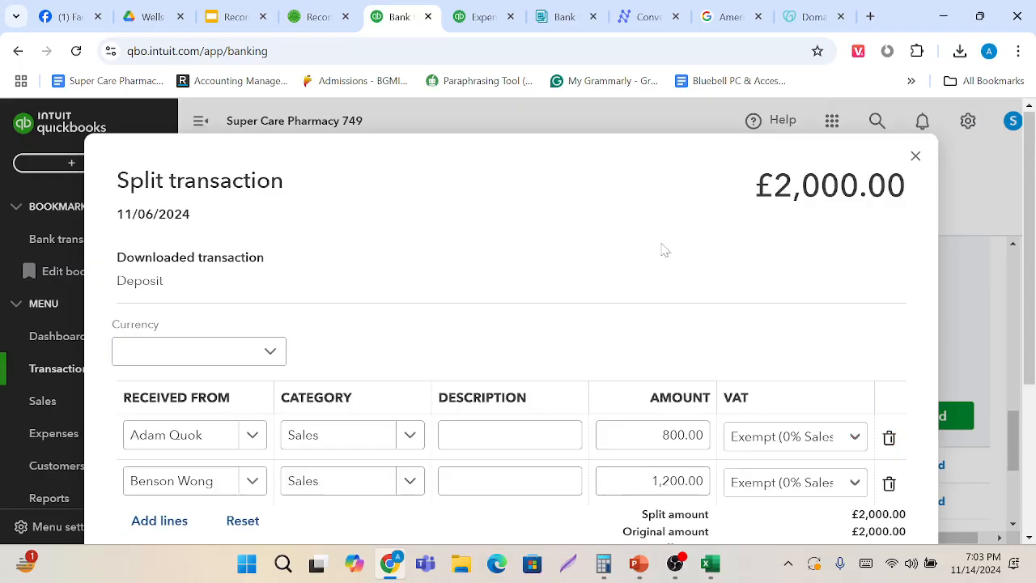
{"action": "scroll", "coordinate": [663, 250], "scroll_direction": "down", "scroll_amount": 3}
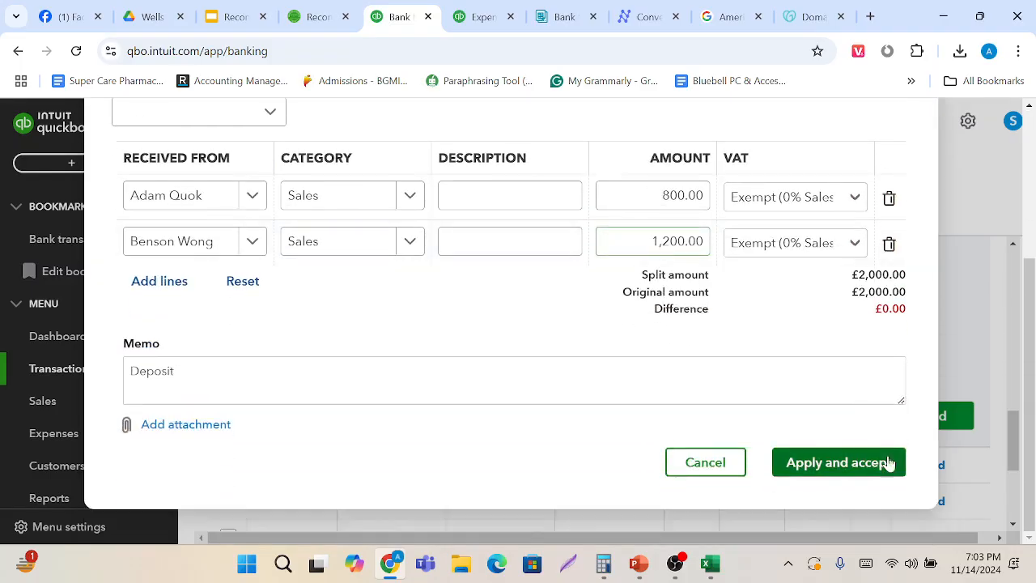
{"action": "left_click", "coordinate": [848, 473]}
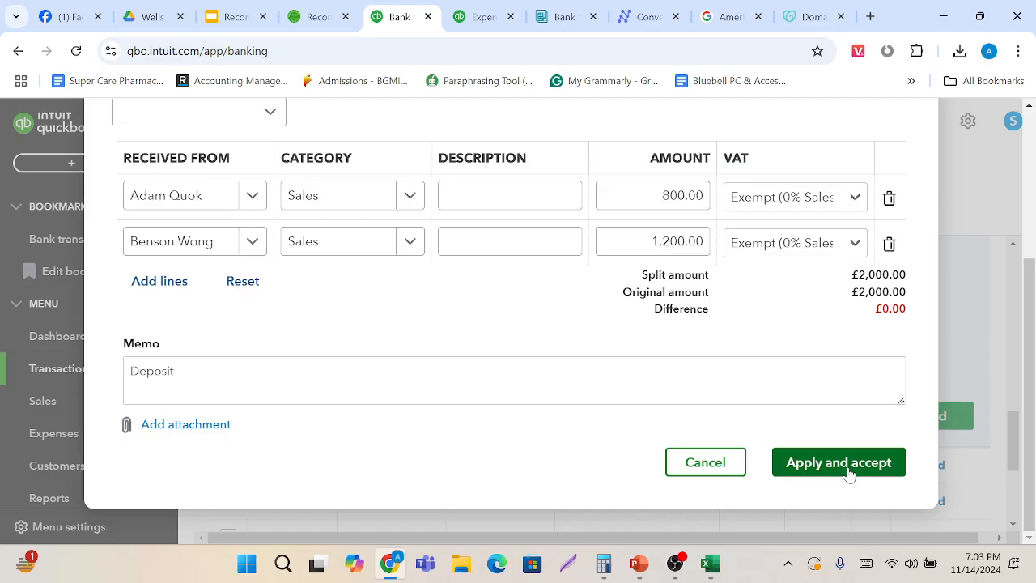
Look through the remaining bank transactions for review and widen the Description column to show more of the text.
{"action": "scroll", "coordinate": [642, 421], "scroll_direction": "up", "scroll_amount": 1}
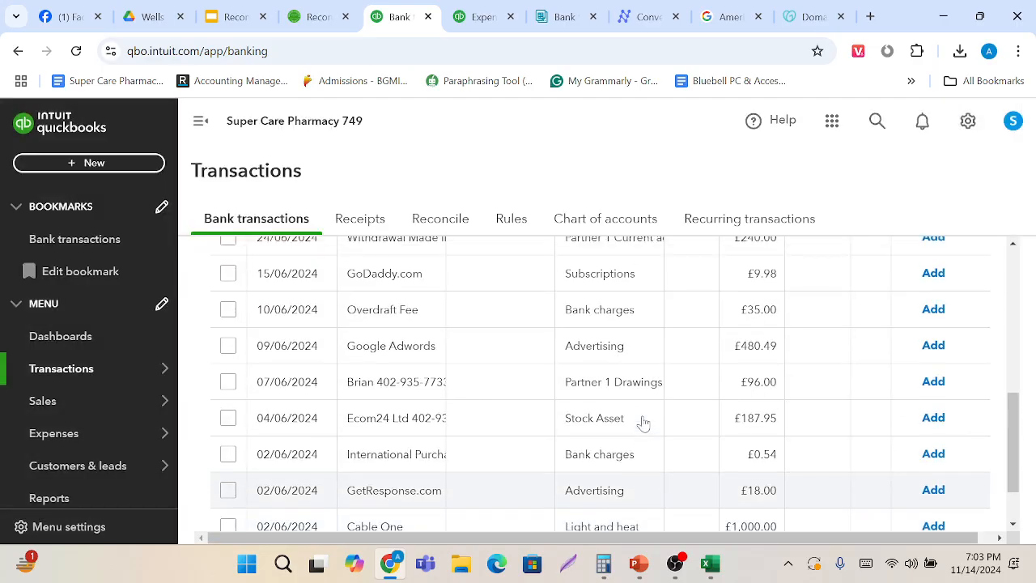
{"action": "scroll", "coordinate": [643, 421], "scroll_direction": "up", "scroll_amount": 1}
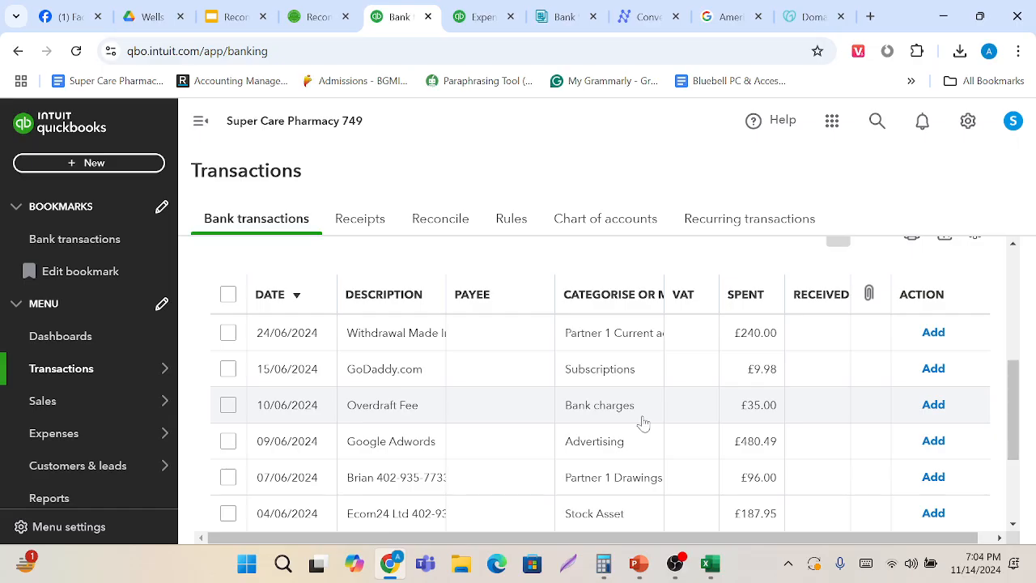
{"action": "scroll", "coordinate": [643, 421], "scroll_direction": "down", "scroll_amount": 5}
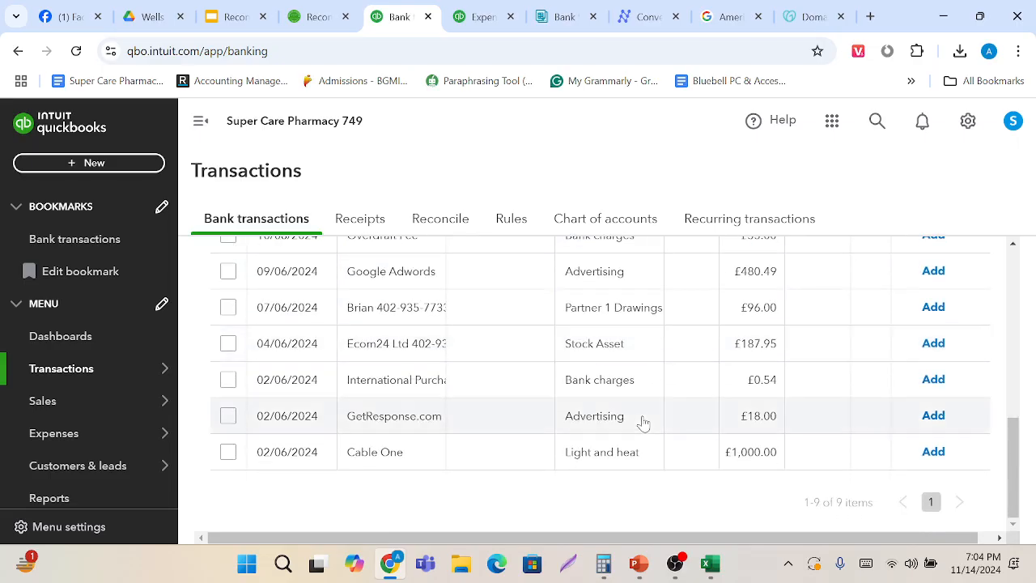
{"action": "scroll", "coordinate": [643, 424], "scroll_direction": "up", "scroll_amount": 1}
{"action": "scroll", "coordinate": [643, 423], "scroll_direction": "down", "scroll_amount": 1}
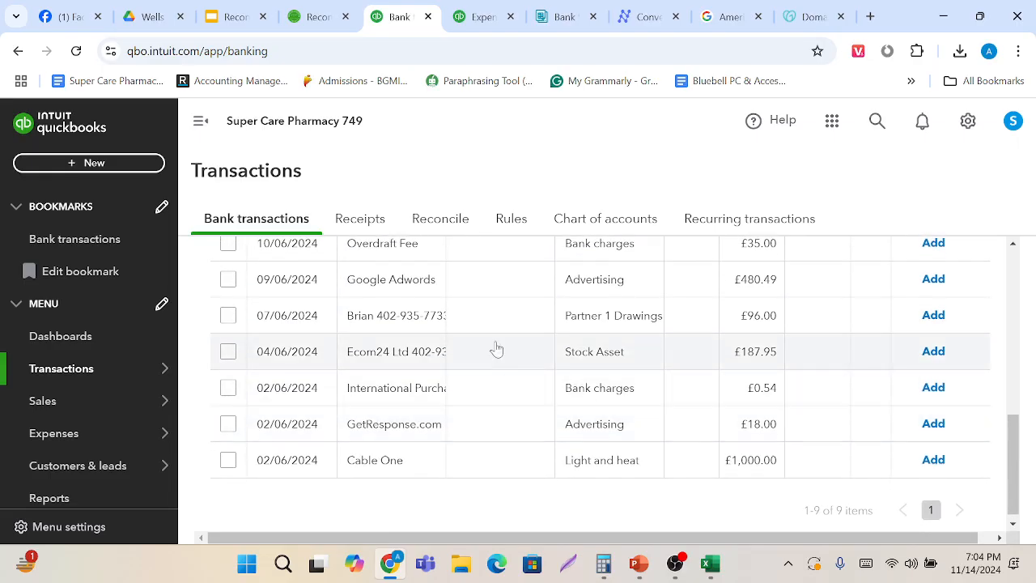
{"action": "scroll", "coordinate": [462, 323], "scroll_direction": "up", "scroll_amount": 1}
{"action": "scroll", "coordinate": [462, 324], "scroll_direction": "down", "scroll_amount": 1}
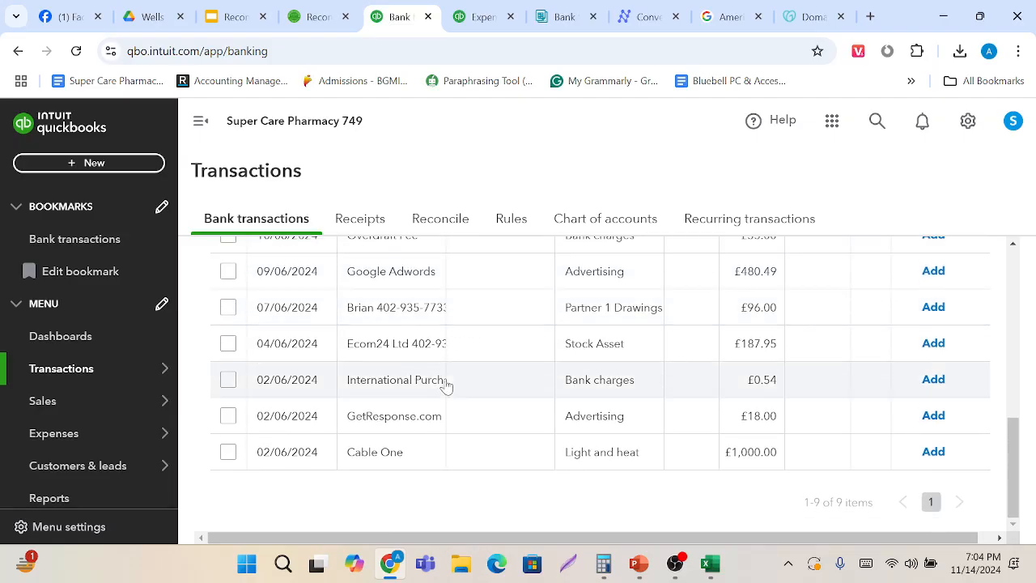
{"action": "scroll", "coordinate": [446, 386], "scroll_direction": "up", "scroll_amount": 3}
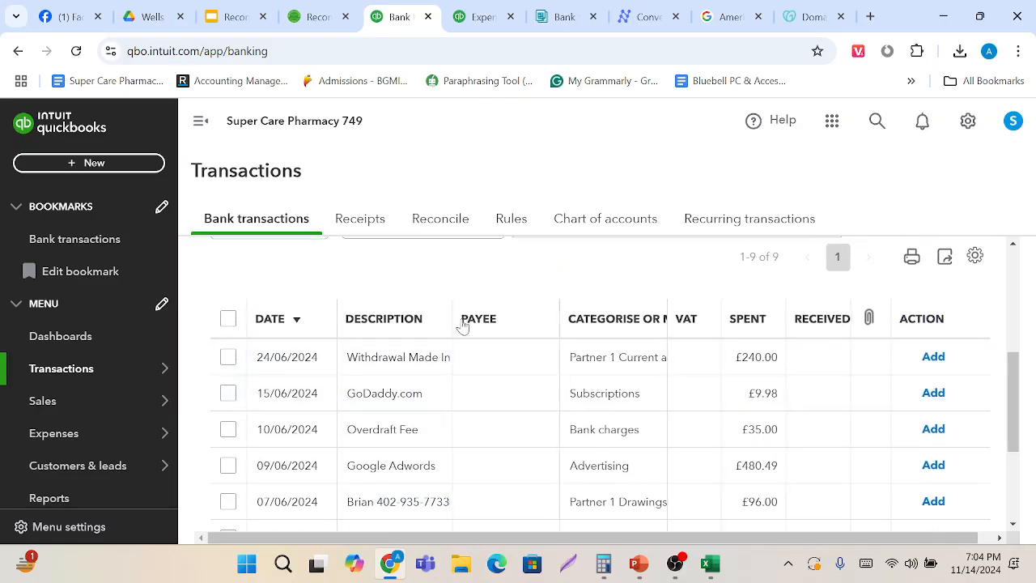
{"action": "left_click_drag", "start_coordinate": [454, 319], "coordinate": [488, 317]}
Select the 02/06/2024 International Purchase Transaction and 10/06/2024 Overdraft Fee entries and open them for bulk editing.
{"action": "scroll", "coordinate": [432, 430], "scroll_direction": "down", "scroll_amount": 1}
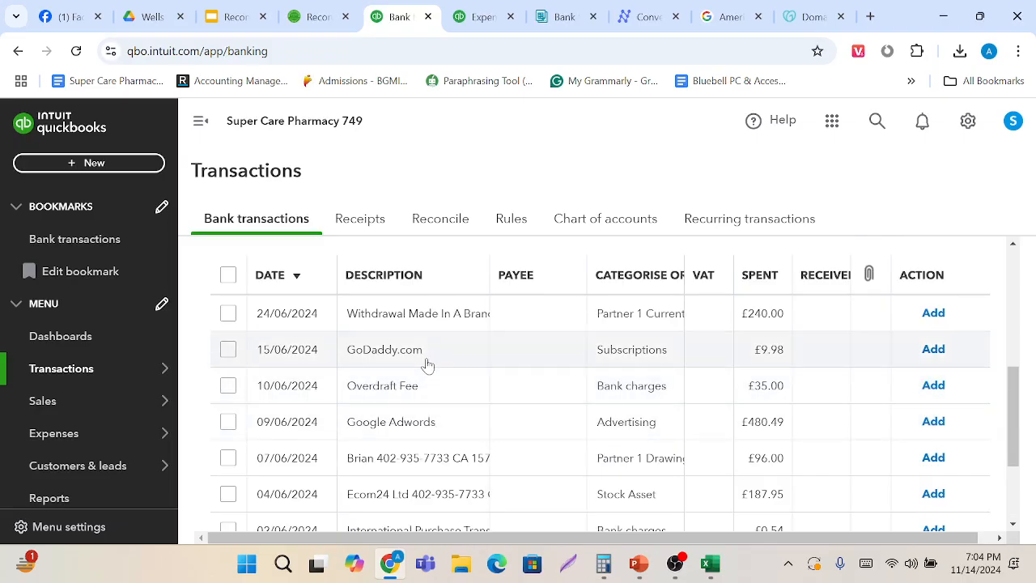
{"action": "scroll", "coordinate": [434, 353], "scroll_direction": "down", "scroll_amount": 1}
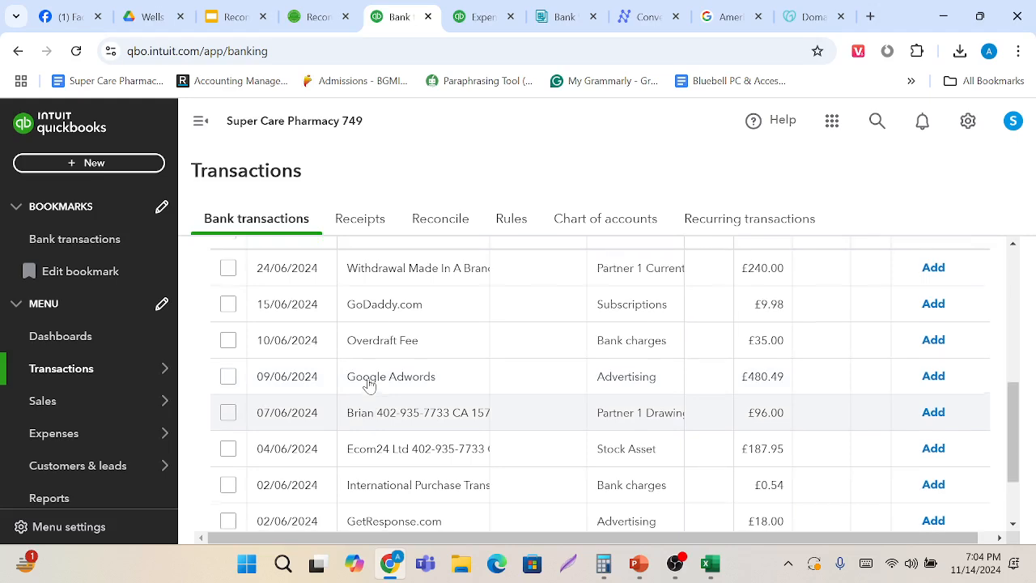
{"action": "scroll", "coordinate": [369, 385], "scroll_direction": "down", "scroll_amount": 2}
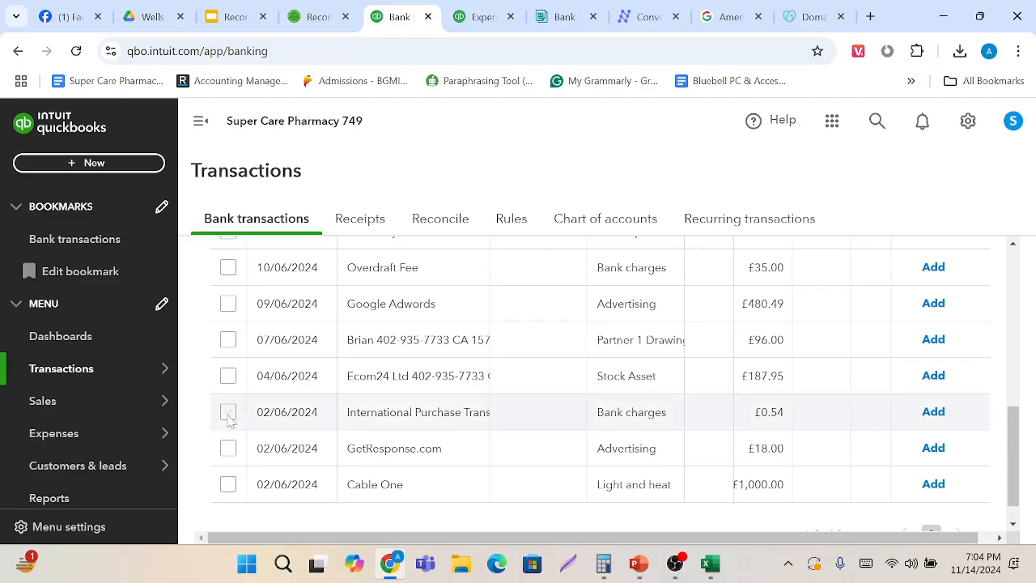
{"action": "left_click", "coordinate": [229, 412]}
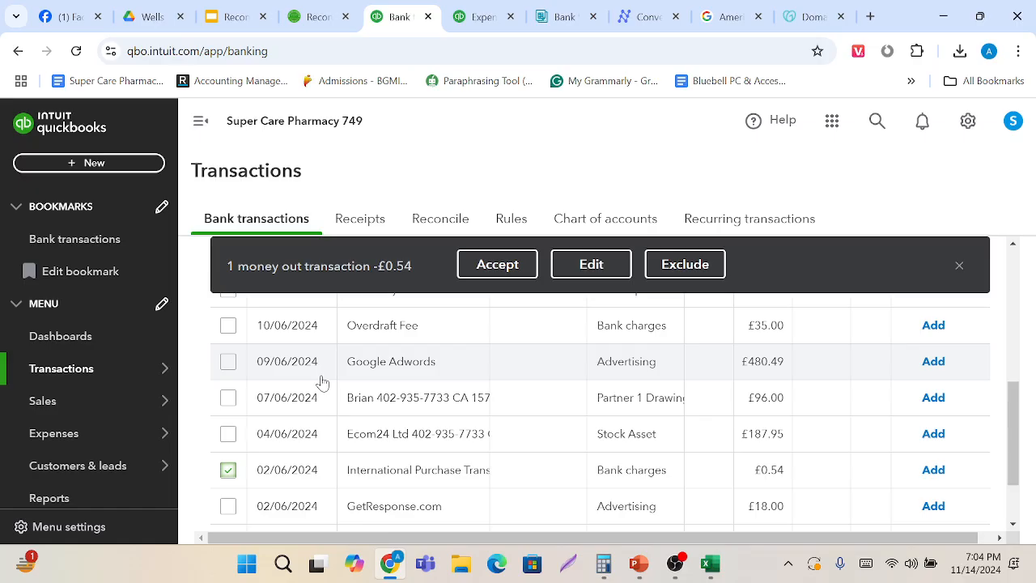
{"action": "scroll", "coordinate": [323, 382], "scroll_direction": "up", "scroll_amount": 1}
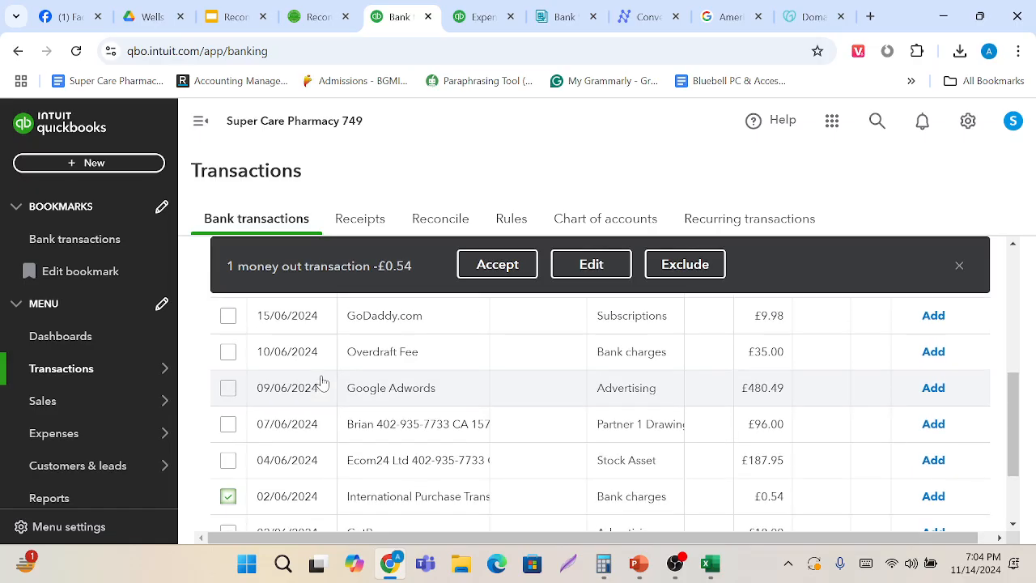
{"action": "left_click", "coordinate": [228, 352]}
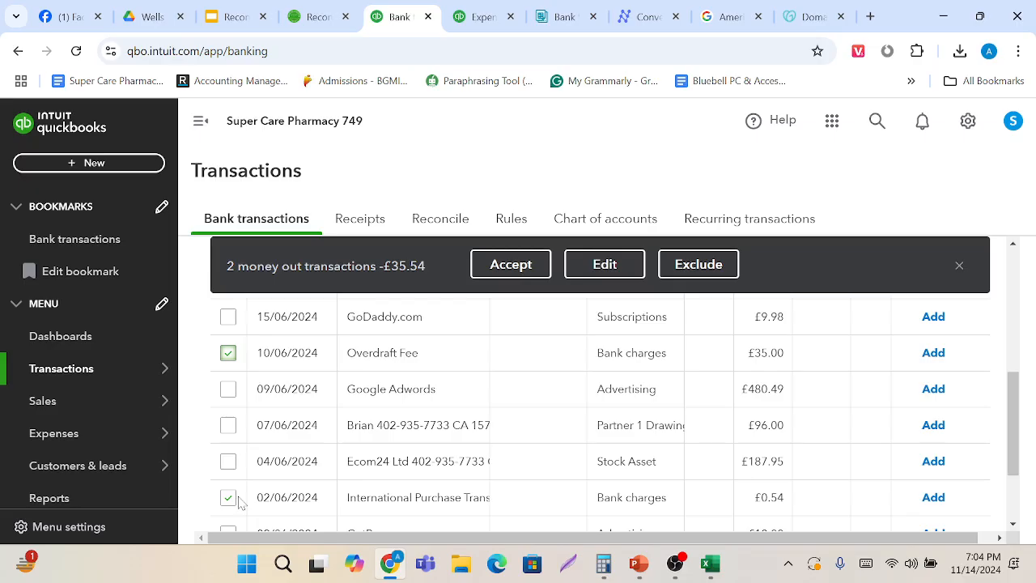
{"action": "left_click", "coordinate": [610, 274]}
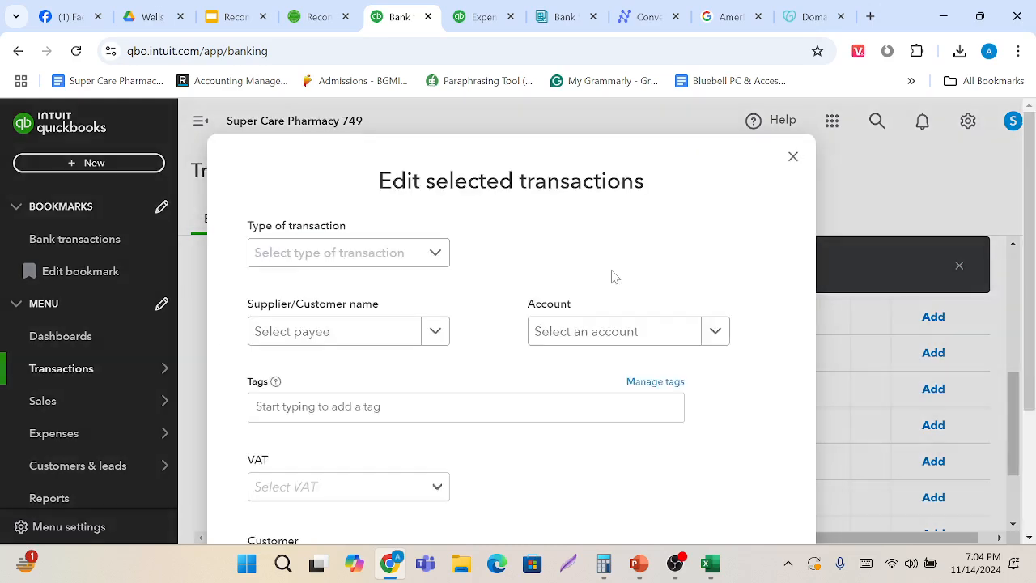
Set the transaction type to Expense and the account to Bank charges for the two selected transactions.
{"action": "left_click", "coordinate": [435, 251]}
{"action": "left_click", "coordinate": [378, 292]}
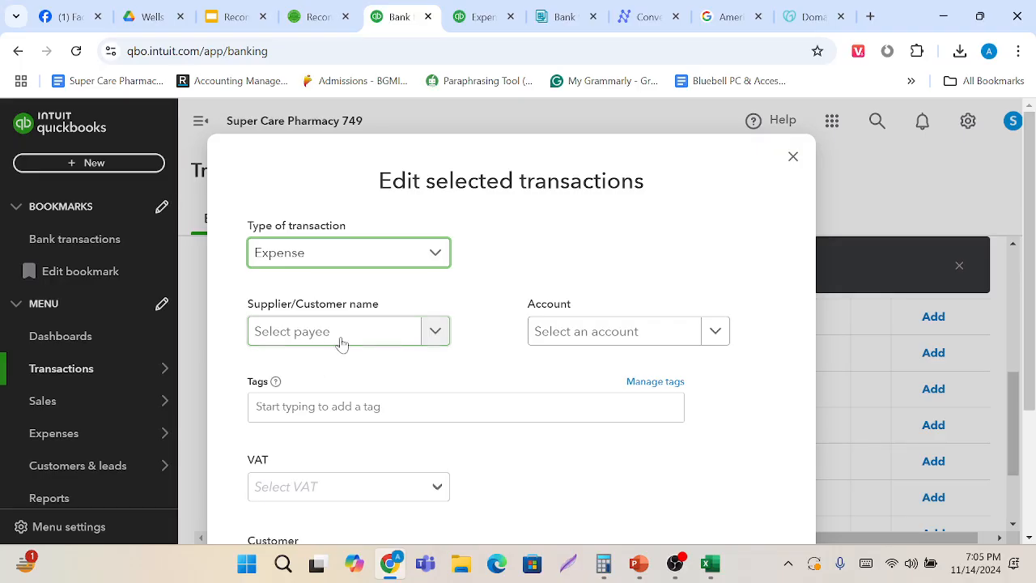
{"action": "left_click", "coordinate": [715, 337]}
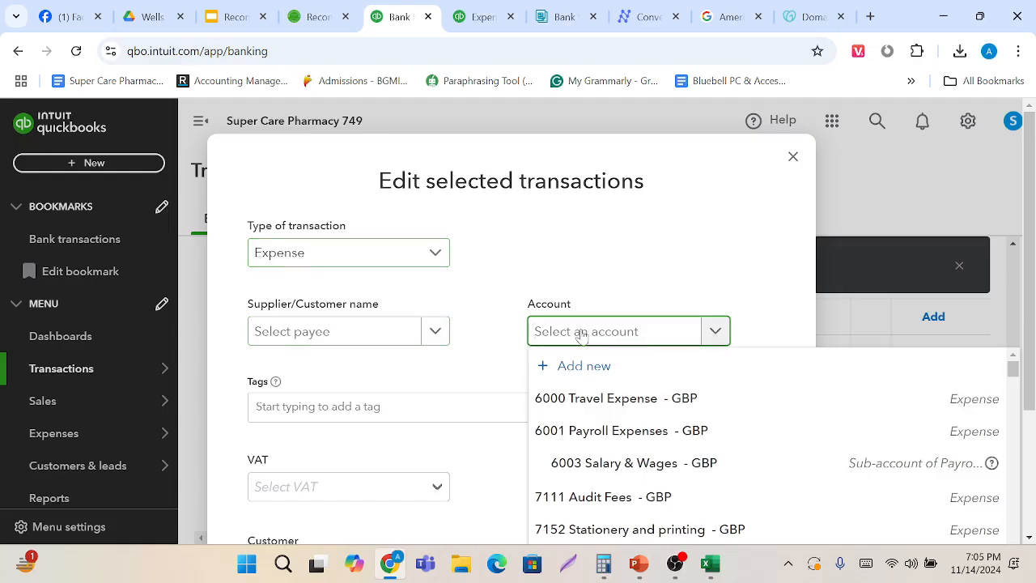
{"action": "type", "text": "Bank"}
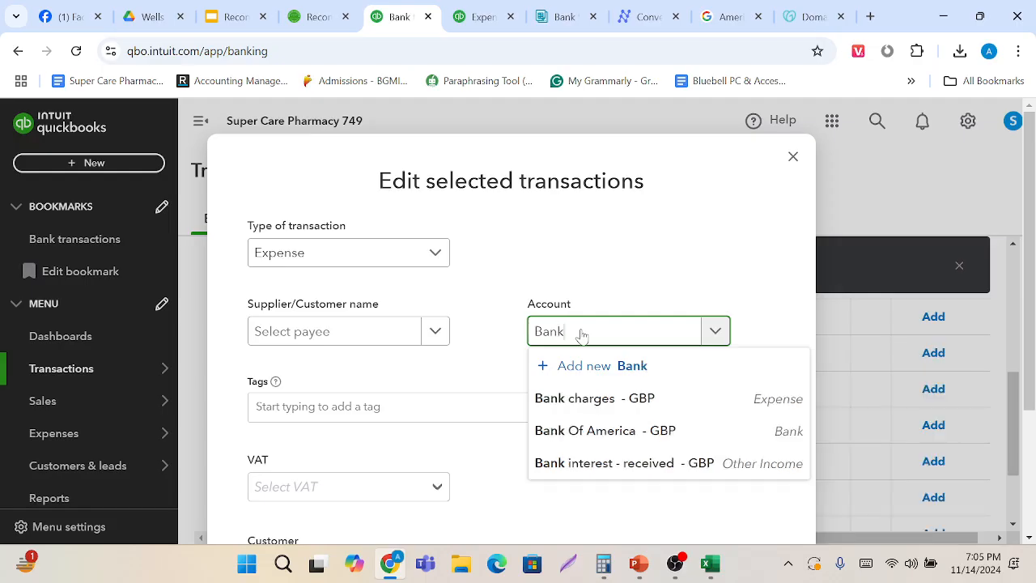
{"action": "left_click", "coordinate": [596, 397]}
Set the VAT of the selected transactions to Exempt (0%), then apply and accept the bulk edit.
{"action": "scroll", "coordinate": [481, 444], "scroll_direction": "down", "scroll_amount": 1}
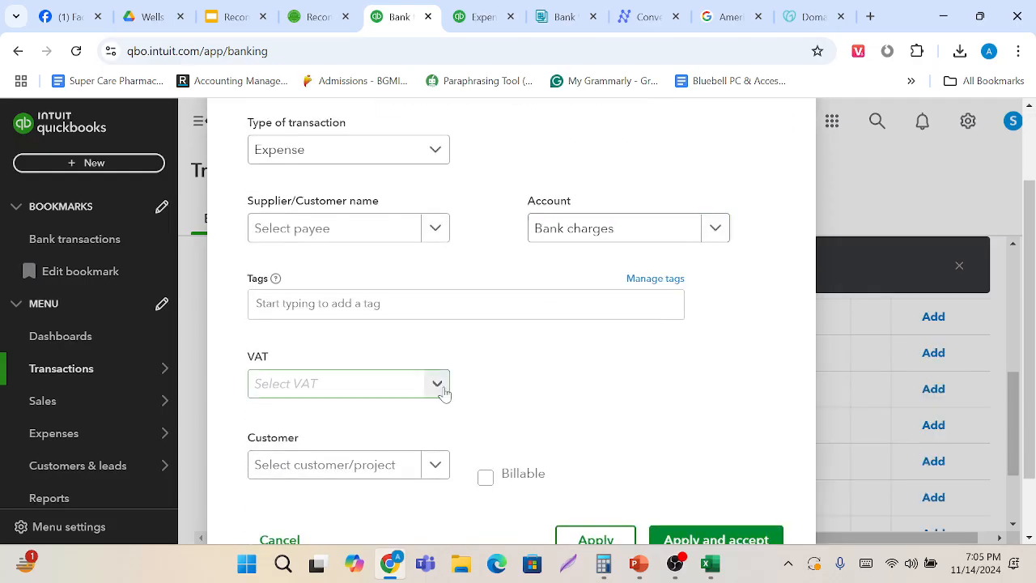
{"action": "left_click", "coordinate": [443, 390]}
{"action": "left_click", "coordinate": [388, 414]}
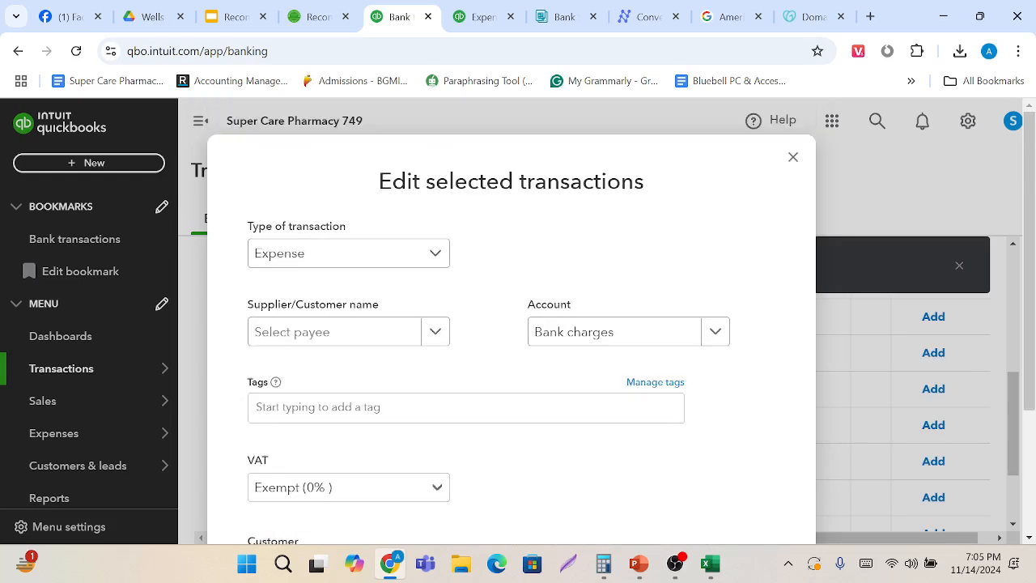
{"action": "scroll", "coordinate": [546, 405], "scroll_direction": "down", "scroll_amount": 2}
{"action": "left_click", "coordinate": [708, 460]}
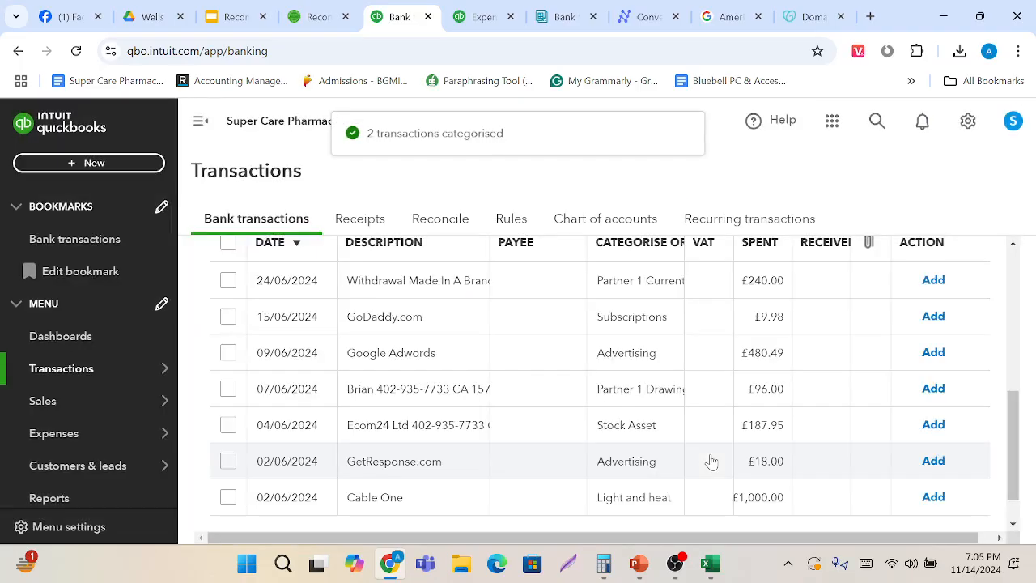
Expand the 02/06/2024 GetResponse.com transaction and copy the supplier name Getresponse from its bank detail.
{"action": "scroll", "coordinate": [578, 446], "scroll_direction": "down", "scroll_amount": 1}
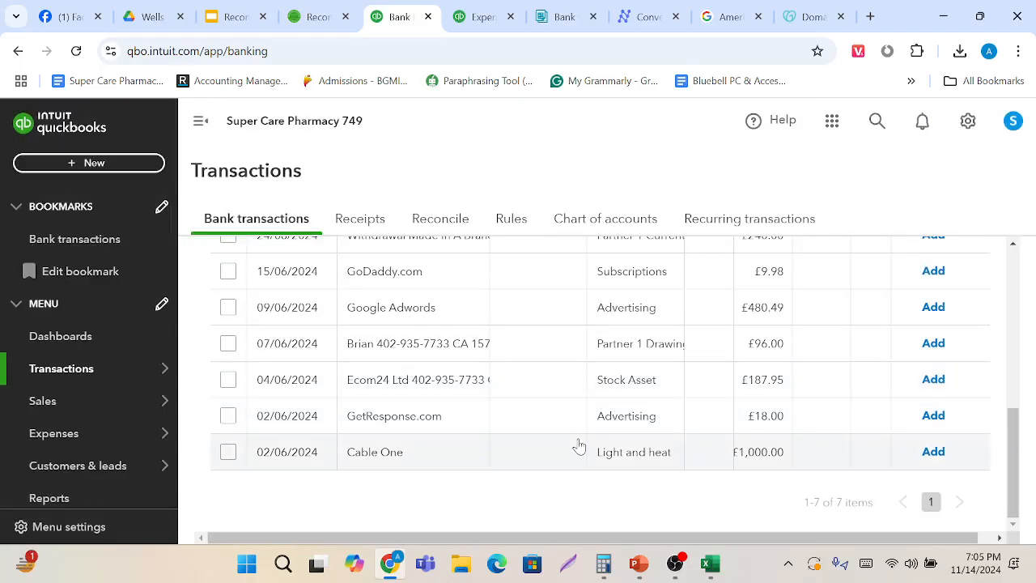
{"action": "scroll", "coordinate": [578, 446], "scroll_direction": "up", "scroll_amount": 1}
{"action": "scroll", "coordinate": [579, 446], "scroll_direction": "down", "scroll_amount": 1}
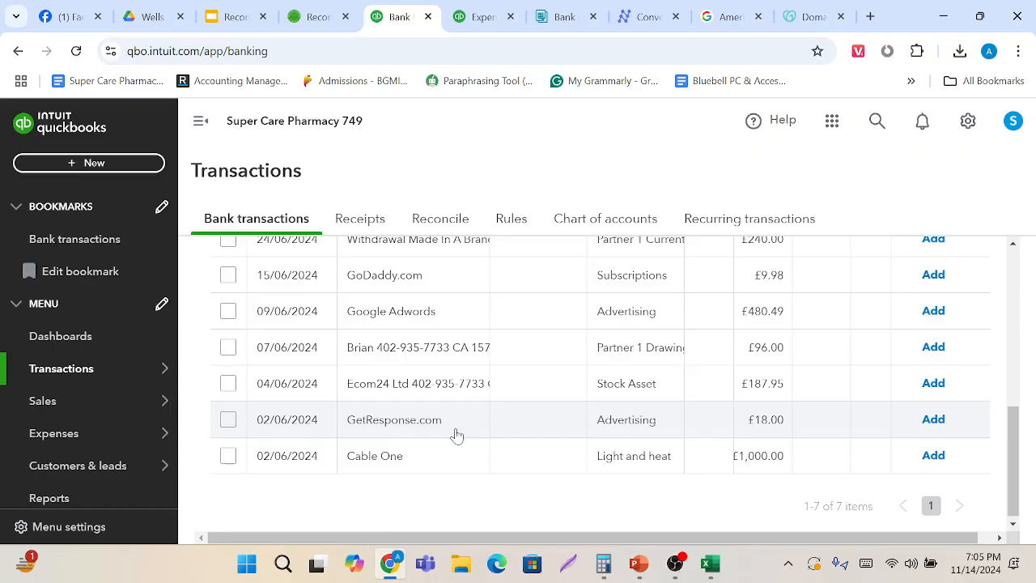
{"action": "scroll", "coordinate": [455, 433], "scroll_direction": "up", "scroll_amount": 1}
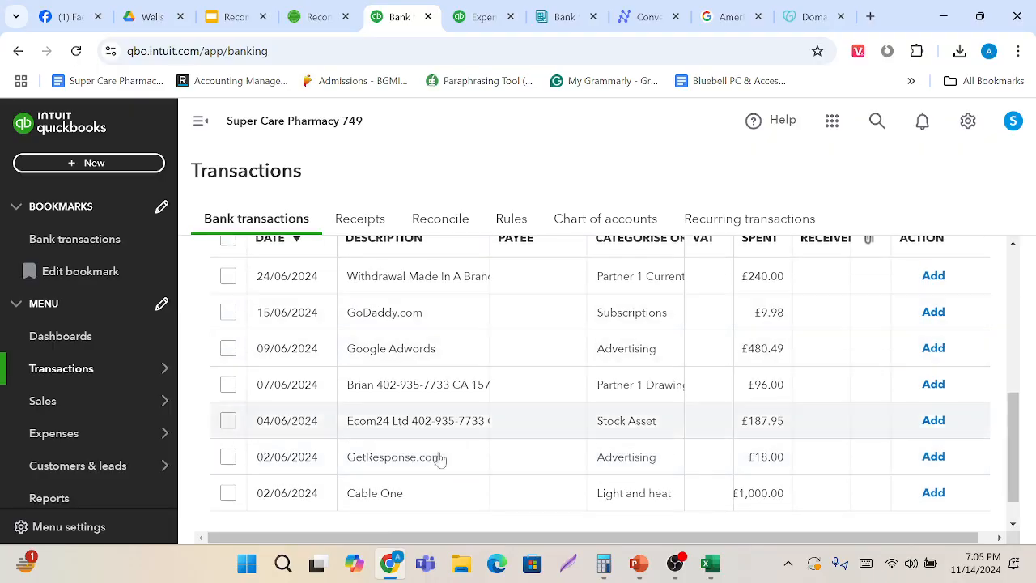
{"action": "left_click", "coordinate": [428, 465]}
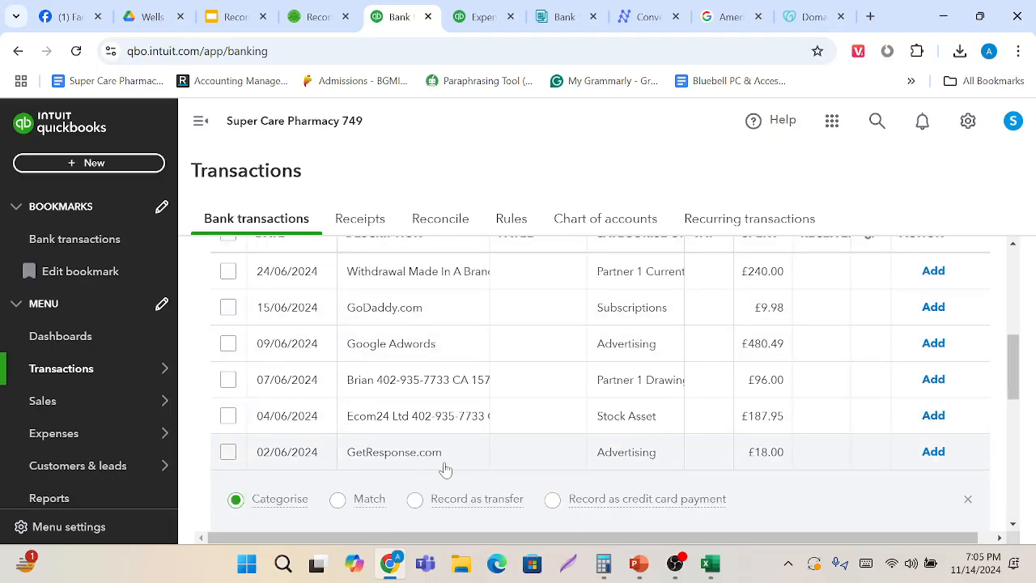
{"action": "scroll", "coordinate": [401, 470], "scroll_direction": "down", "scroll_amount": 3}
{"action": "scroll", "coordinate": [397, 469], "scroll_direction": "down", "scroll_amount": 3}
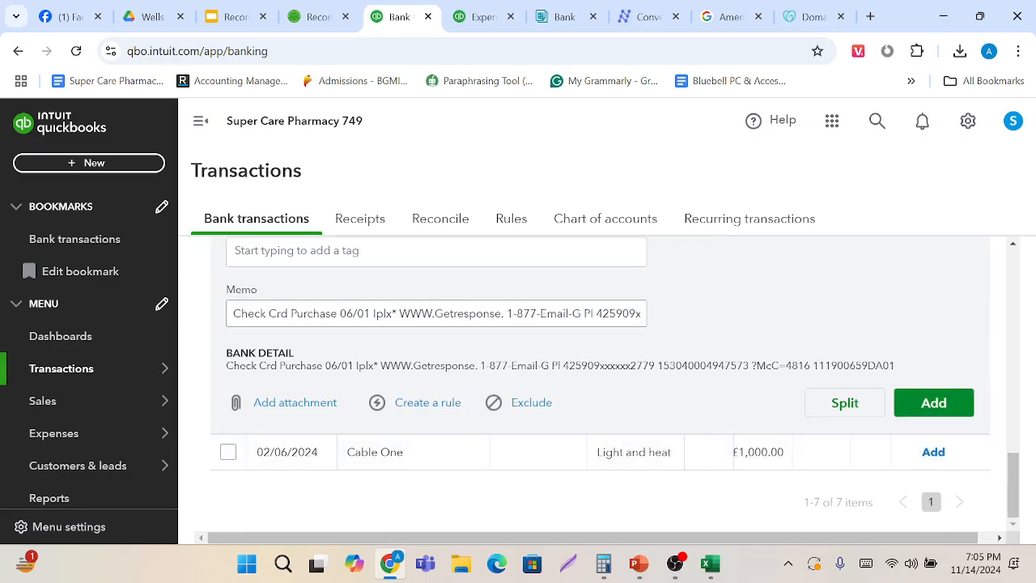
{"action": "left_click_drag", "start_coordinate": [413, 366], "coordinate": [476, 366]}
{"action": "key", "text": "ctrl+c"}
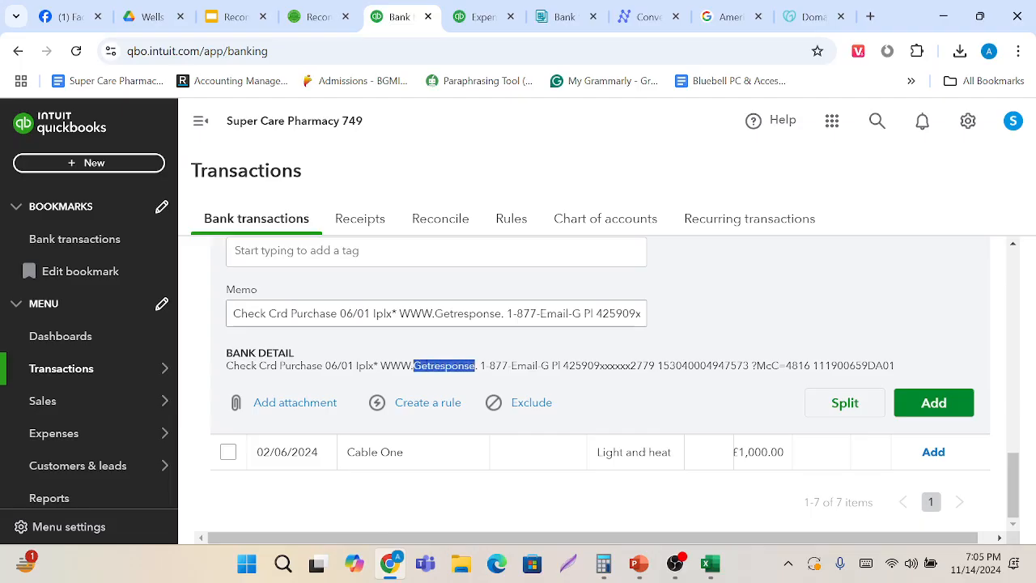
Search Google for Getresponse in a new browser tab and examine the results for the company's line of business.
{"action": "left_click", "coordinate": [870, 16]}
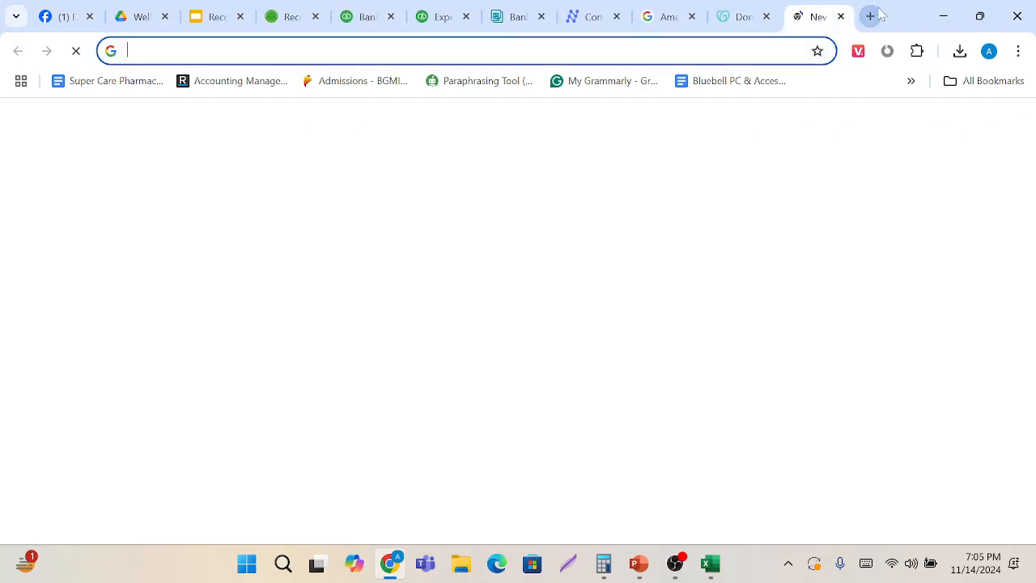
{"action": "key", "text": "ctrl+v"}
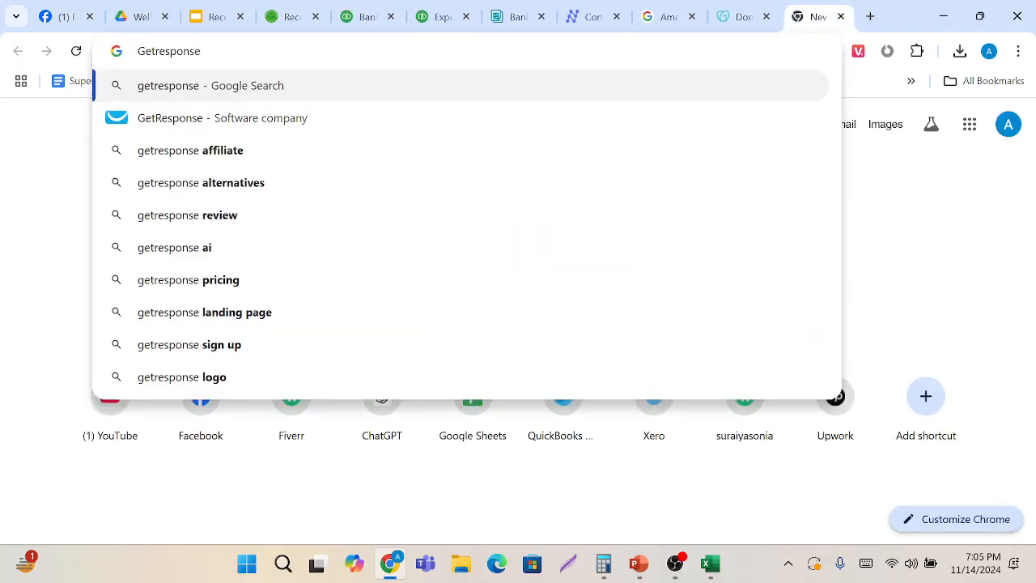
{"action": "key", "text": "Return"}
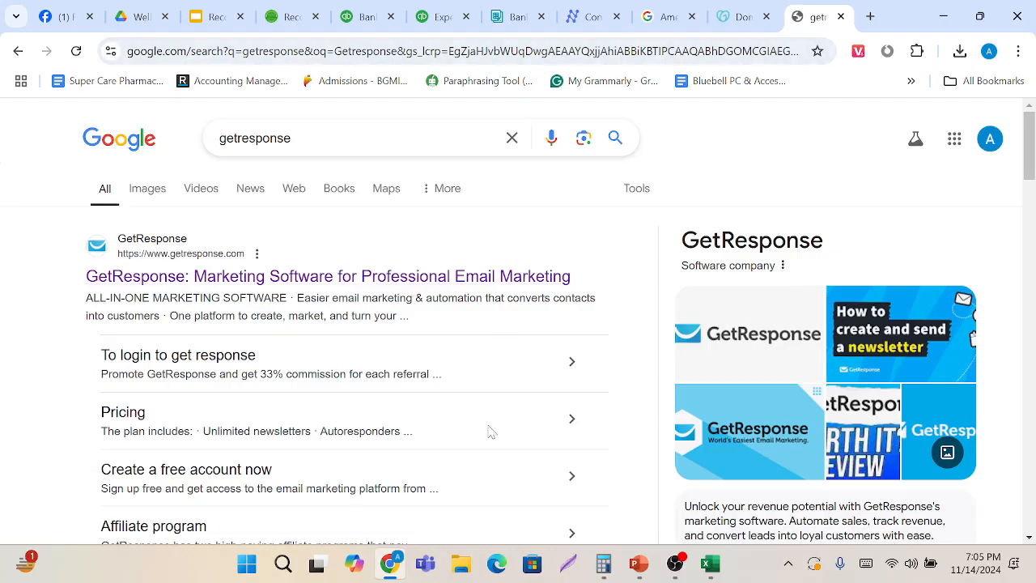
{"action": "scroll", "coordinate": [488, 430], "scroll_direction": "down", "scroll_amount": 2}
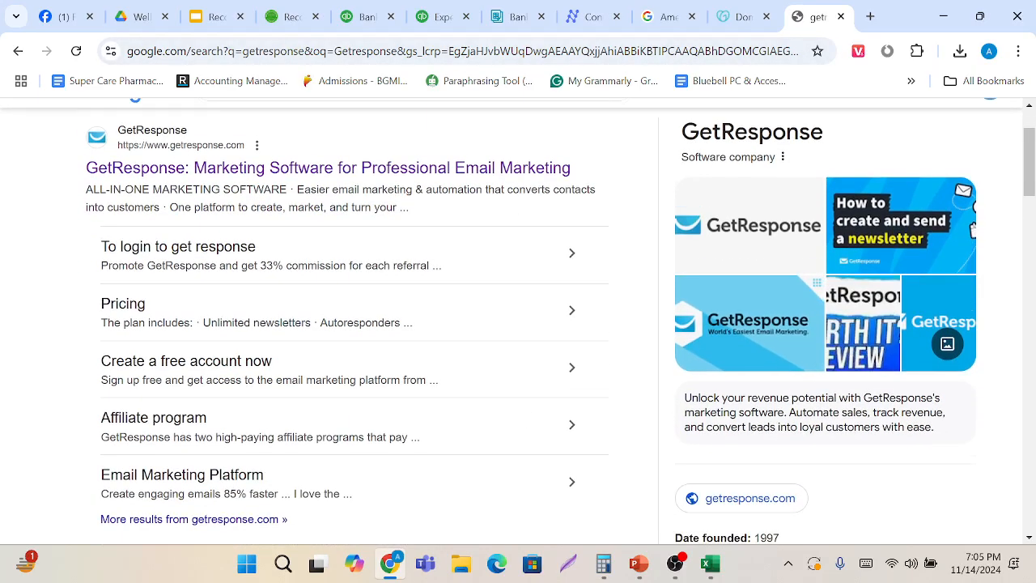
{"action": "scroll", "coordinate": [759, 429], "scroll_direction": "down", "scroll_amount": 3}
{"action": "scroll", "coordinate": [759, 430], "scroll_direction": "down", "scroll_amount": 3}
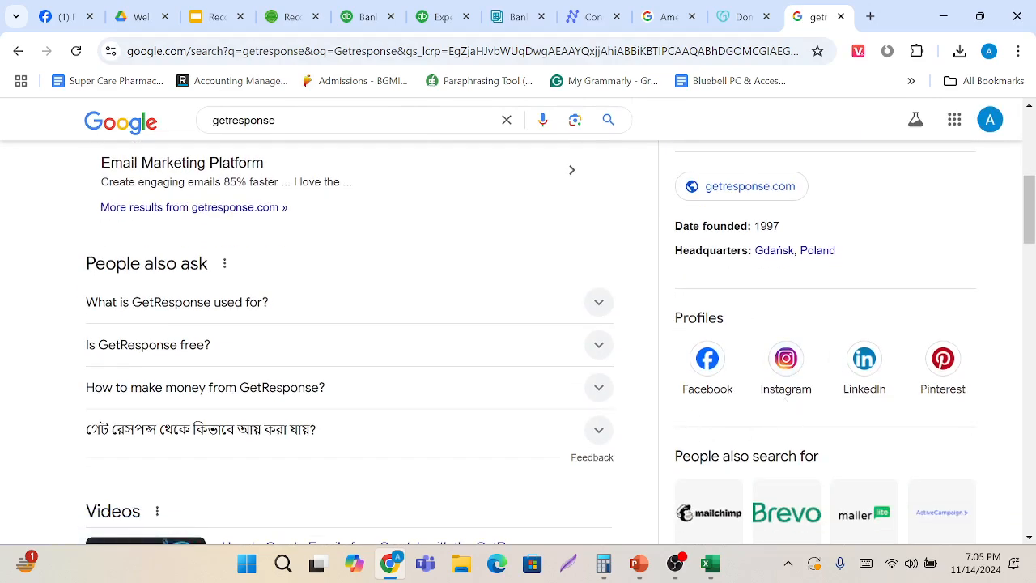
{"action": "scroll", "coordinate": [716, 259], "scroll_direction": "down", "scroll_amount": 1}
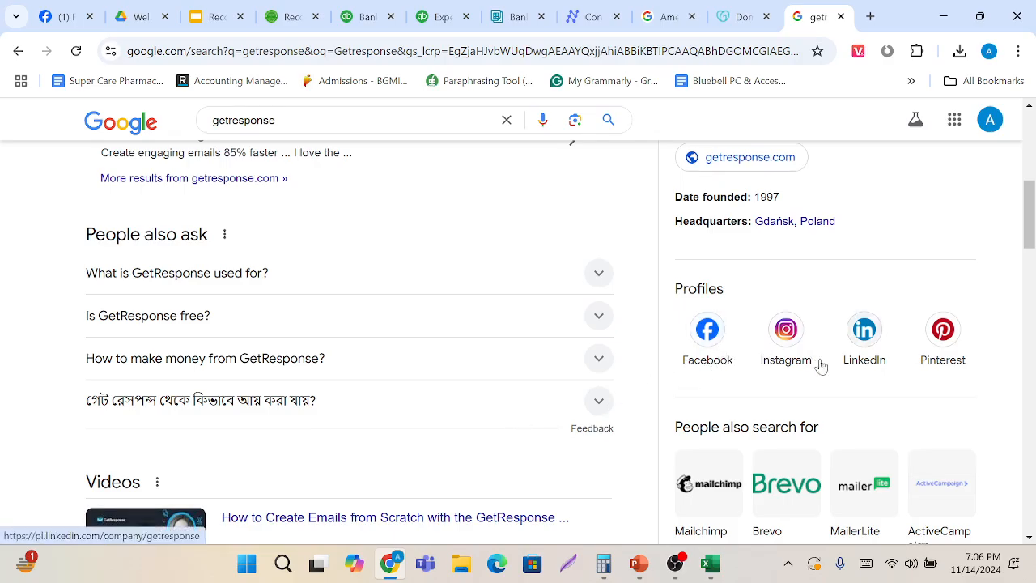
Expand the Bengali related question about earning from GetResponse and read its answer.
{"action": "left_click", "coordinate": [599, 409]}
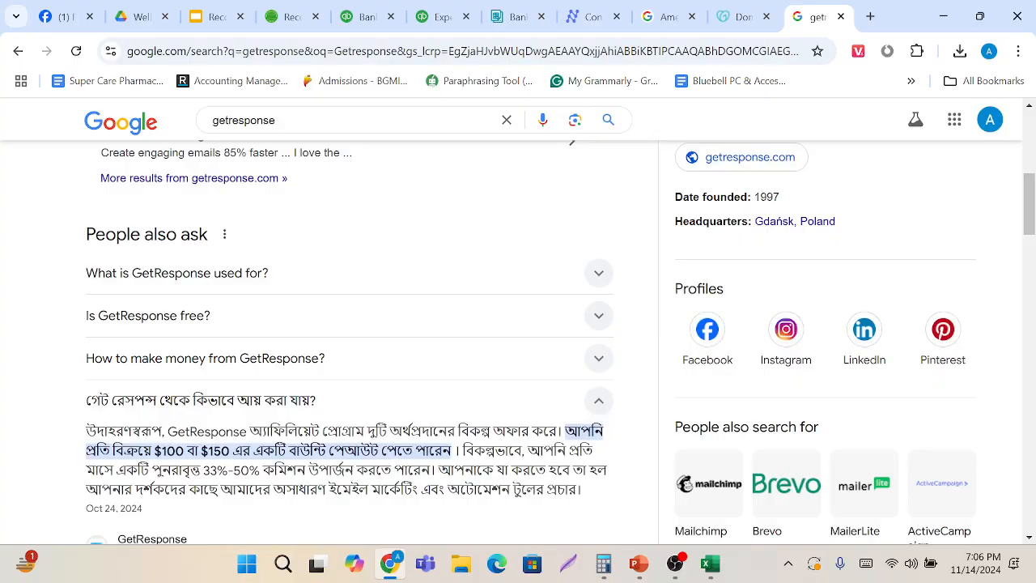
{"action": "scroll", "coordinate": [518, 340], "scroll_direction": "down", "scroll_amount": 1}
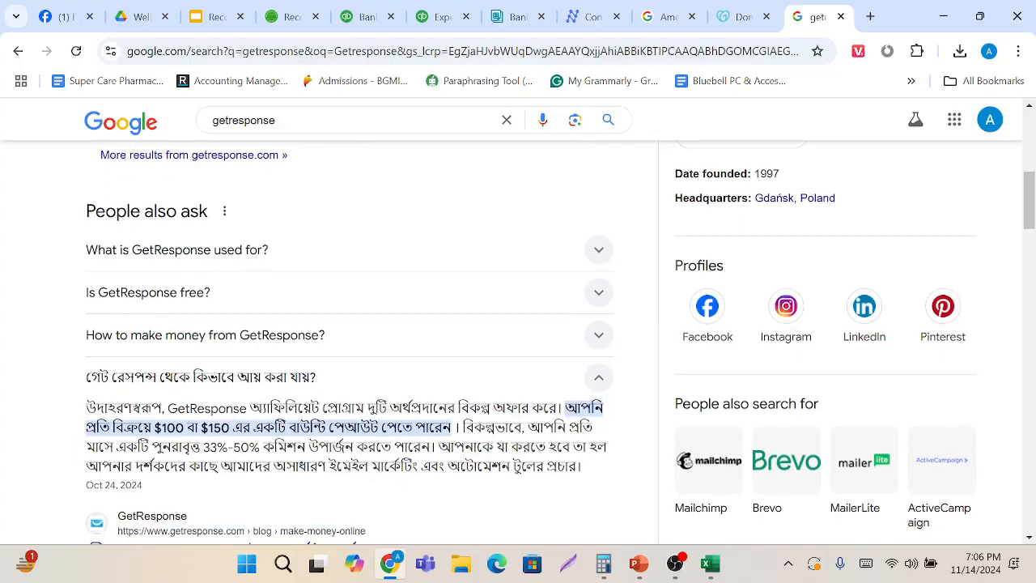
{"action": "scroll", "coordinate": [518, 340], "scroll_direction": "down", "scroll_amount": 1}
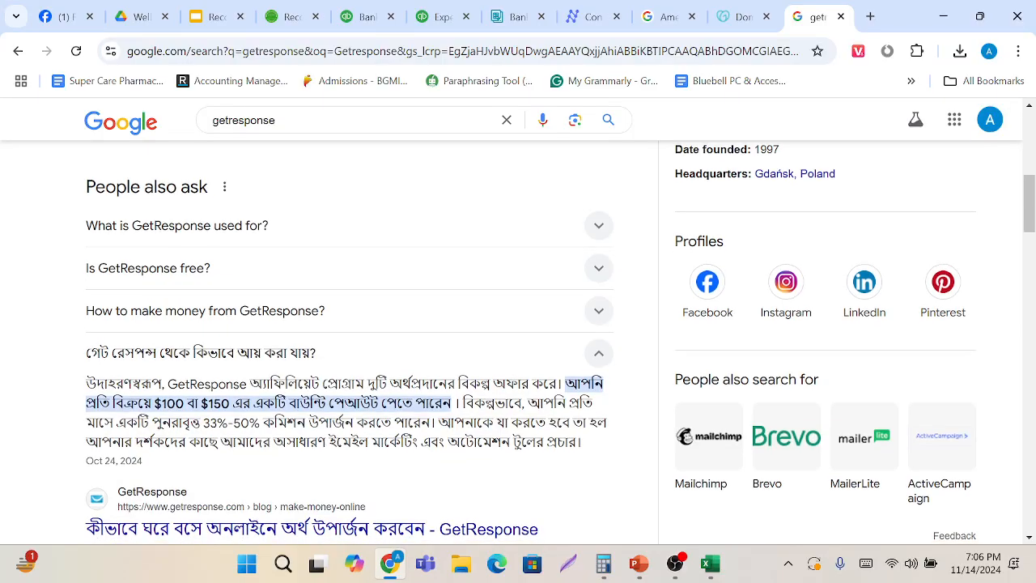
{"action": "scroll", "coordinate": [624, 272], "scroll_direction": "up", "scroll_amount": 2}
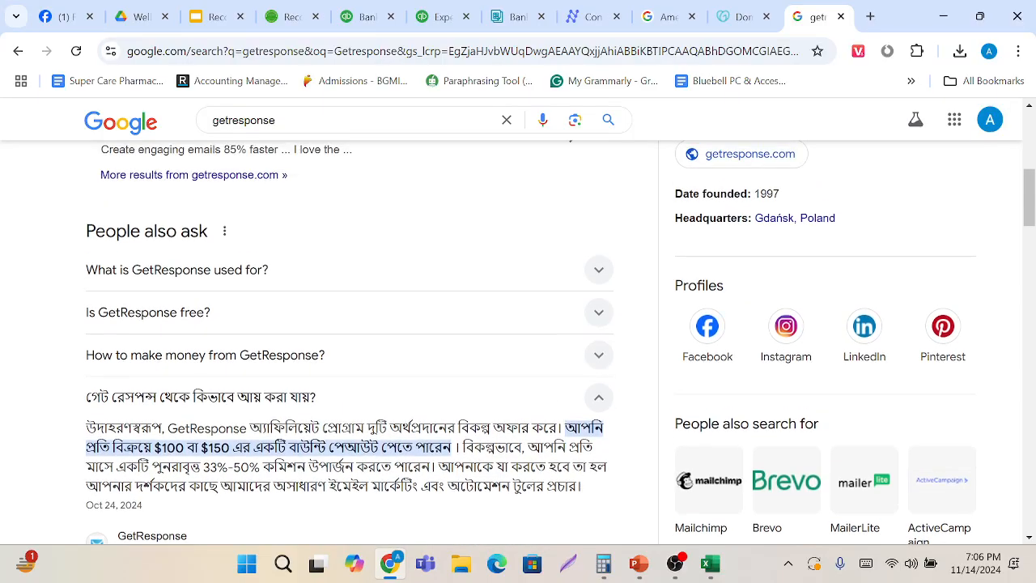
Expand the question about what GetResponse is used for and read its answer.
{"action": "left_click", "coordinate": [583, 276]}
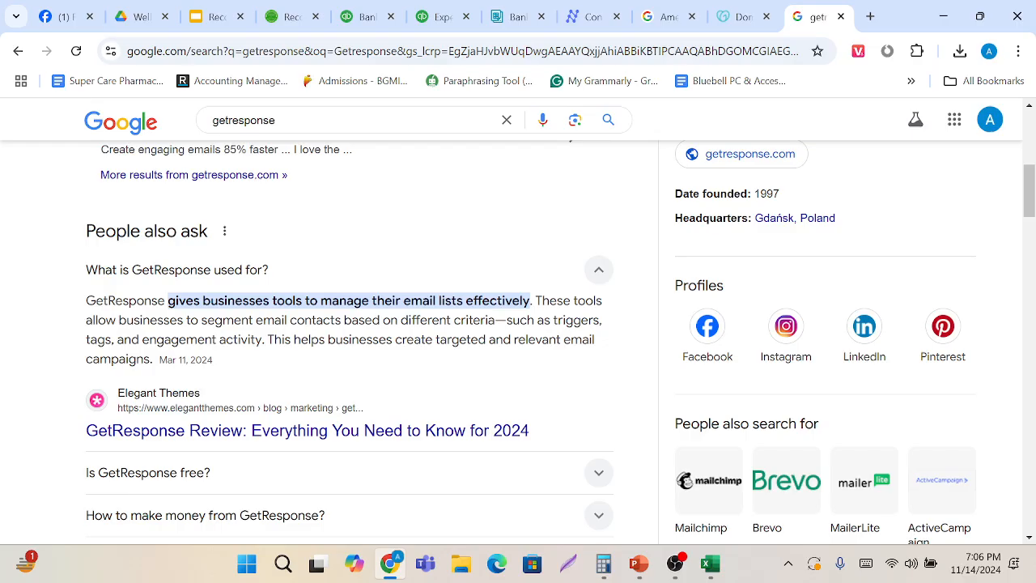
{"action": "scroll", "coordinate": [289, 326], "scroll_direction": "up", "scroll_amount": 2}
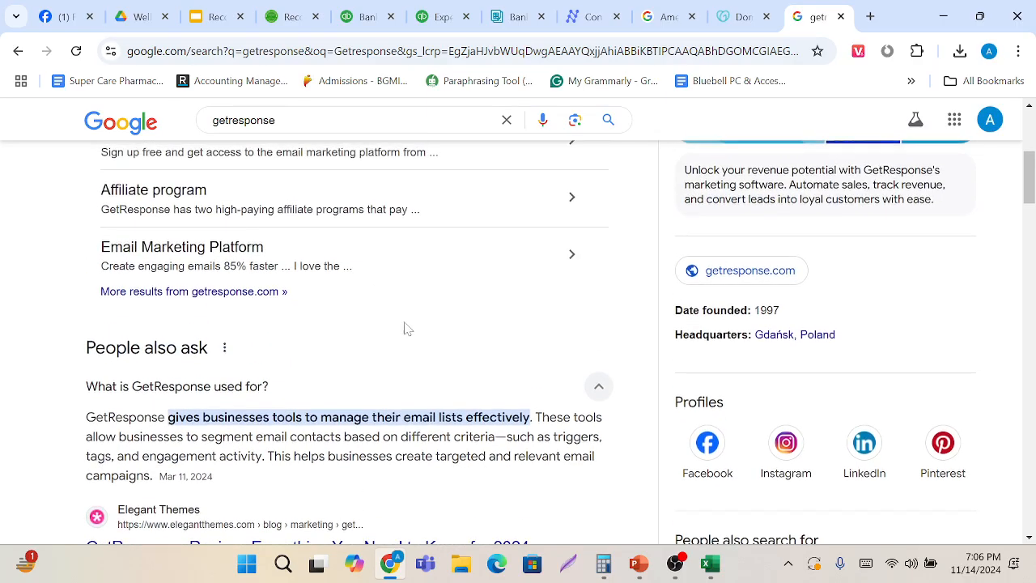
{"action": "scroll", "coordinate": [407, 326], "scroll_direction": "up", "scroll_amount": 2}
{"action": "scroll", "coordinate": [374, 323], "scroll_direction": "up", "scroll_amount": 2}
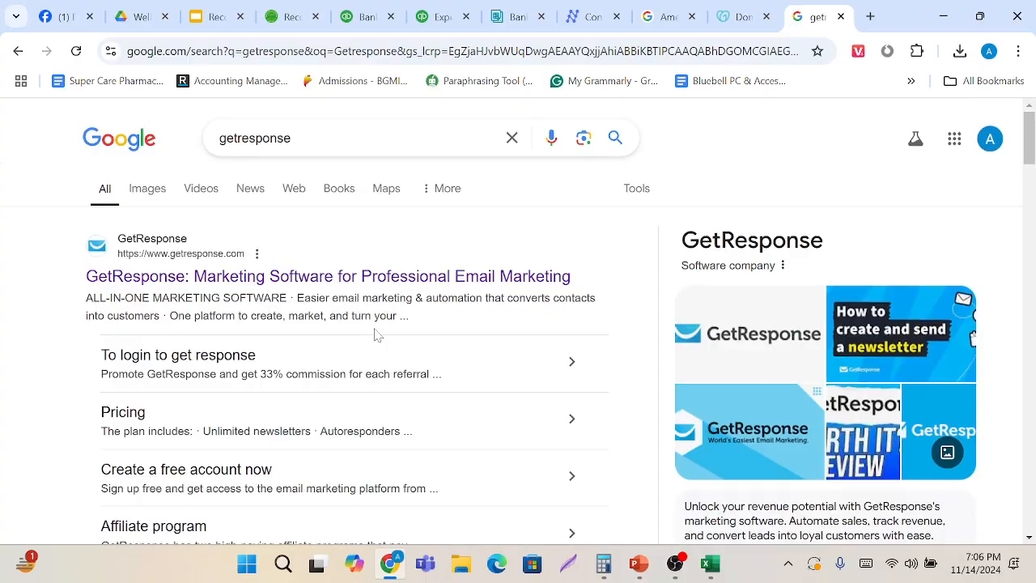
Switch back to QuickBooks, select the 02/06/2024 GetResponse.com transaction and open it for bulk editing.
{"action": "left_click", "coordinate": [271, 8]}
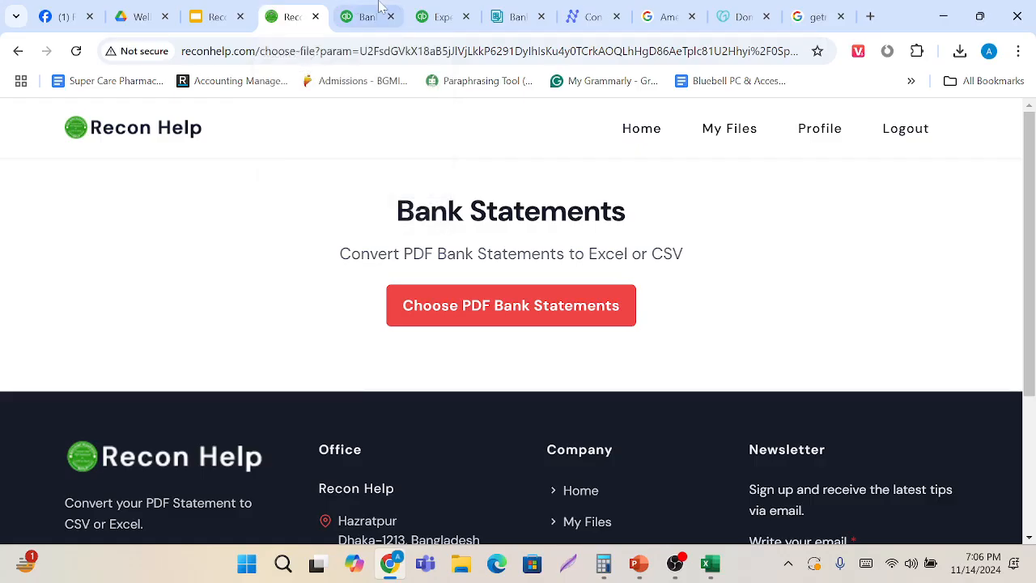
{"action": "left_click", "coordinate": [368, 17]}
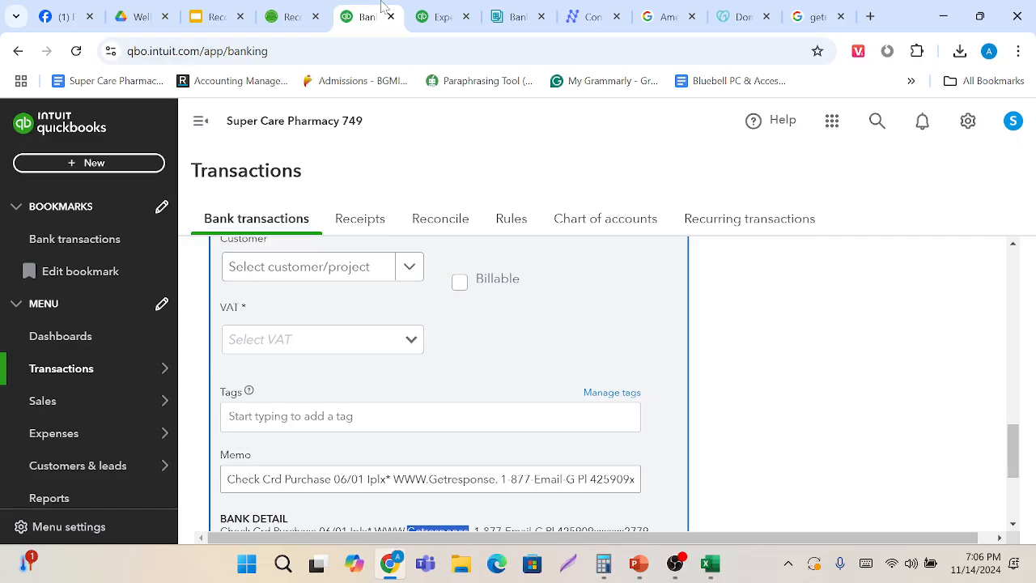
{"action": "scroll", "coordinate": [542, 290], "scroll_direction": "up", "scroll_amount": 5}
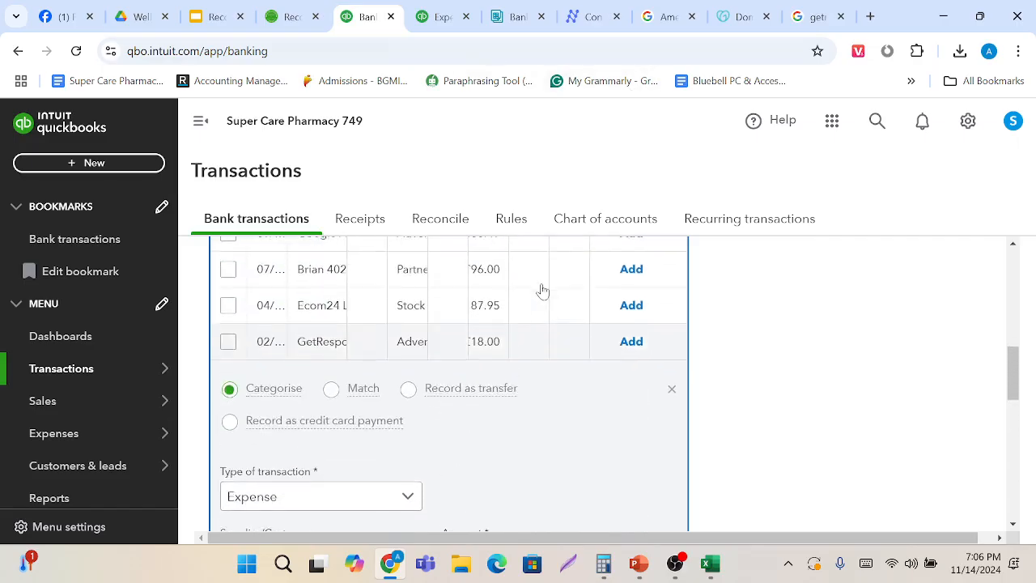
{"action": "scroll", "coordinate": [757, 378], "scroll_direction": "down", "scroll_amount": 1}
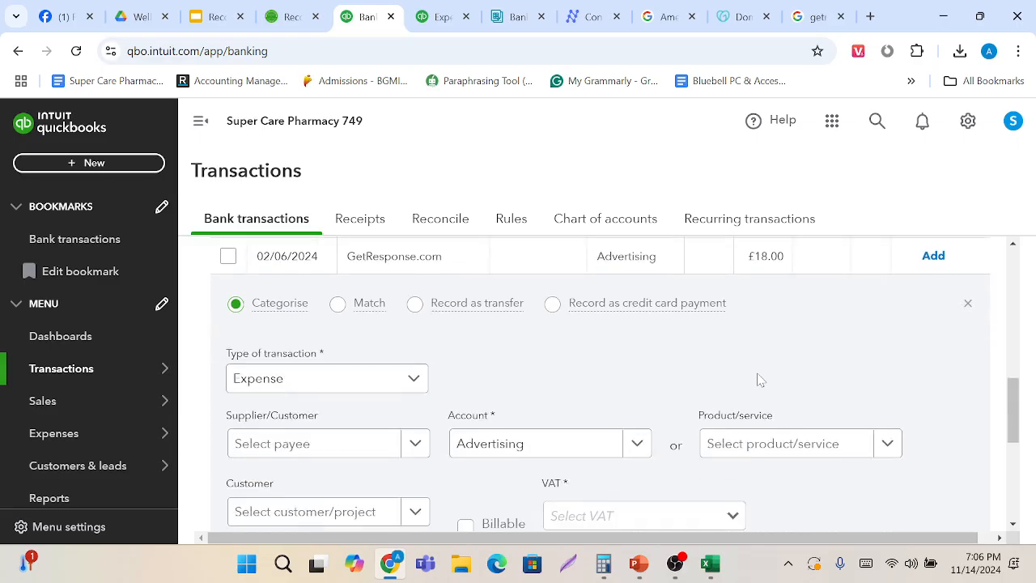
{"action": "scroll", "coordinate": [758, 378], "scroll_direction": "down", "scroll_amount": 1}
{"action": "scroll", "coordinate": [624, 383], "scroll_direction": "up", "scroll_amount": 2}
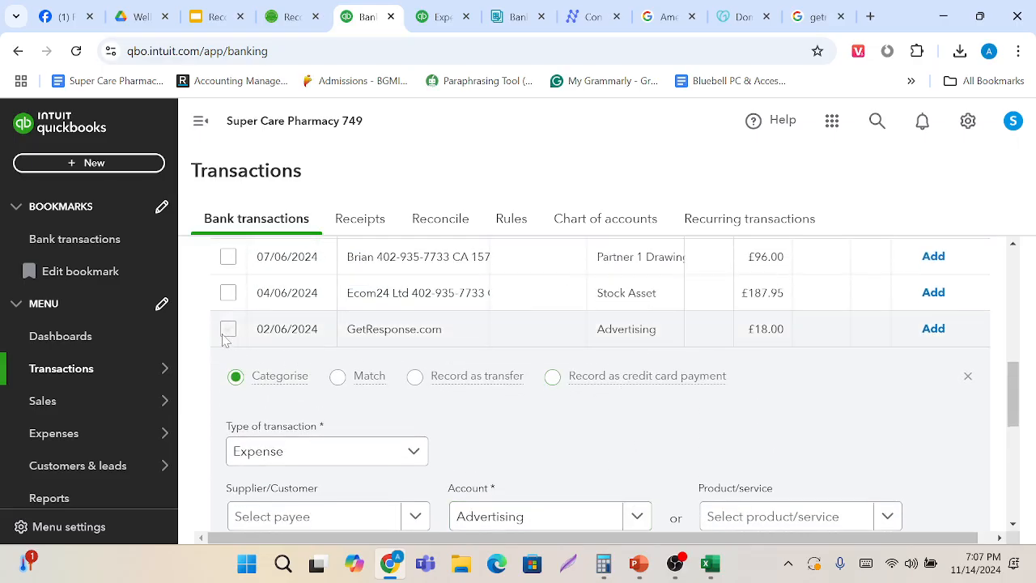
{"action": "left_click", "coordinate": [227, 328]}
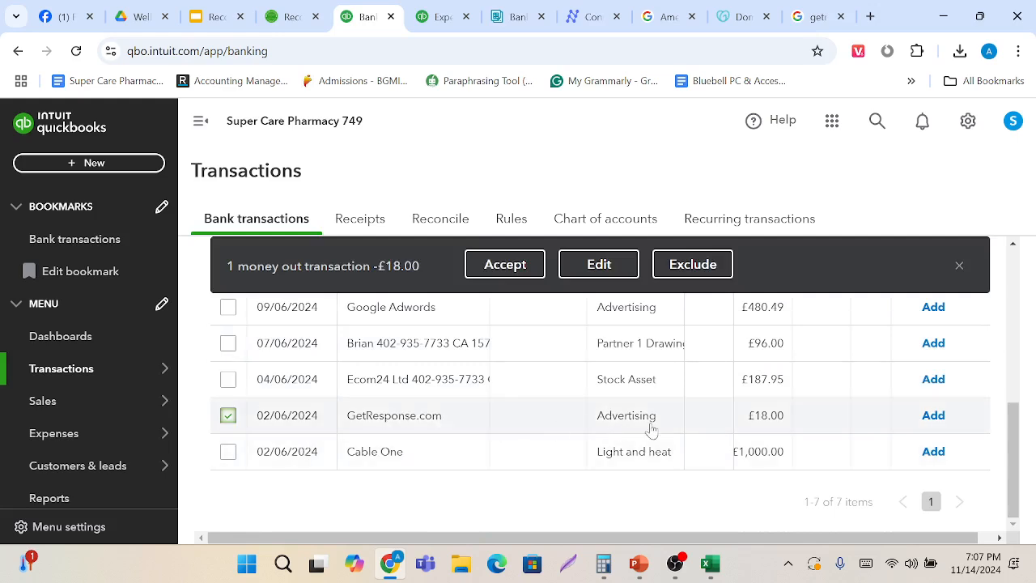
{"action": "left_click", "coordinate": [587, 275]}
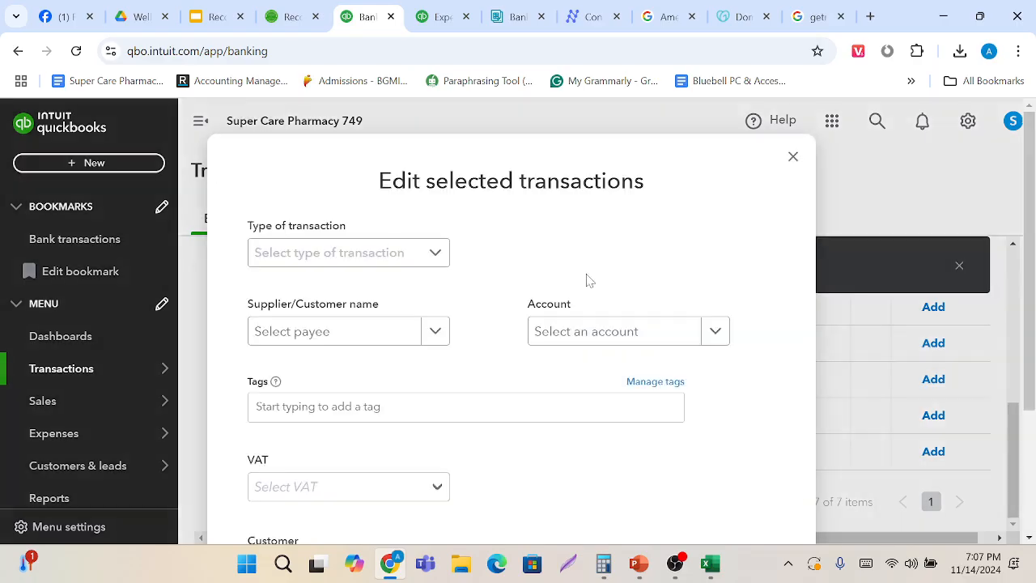
Set the transaction type to Expense and start adding a new account for the GetResponse.com transaction.
{"action": "left_click", "coordinate": [434, 252]}
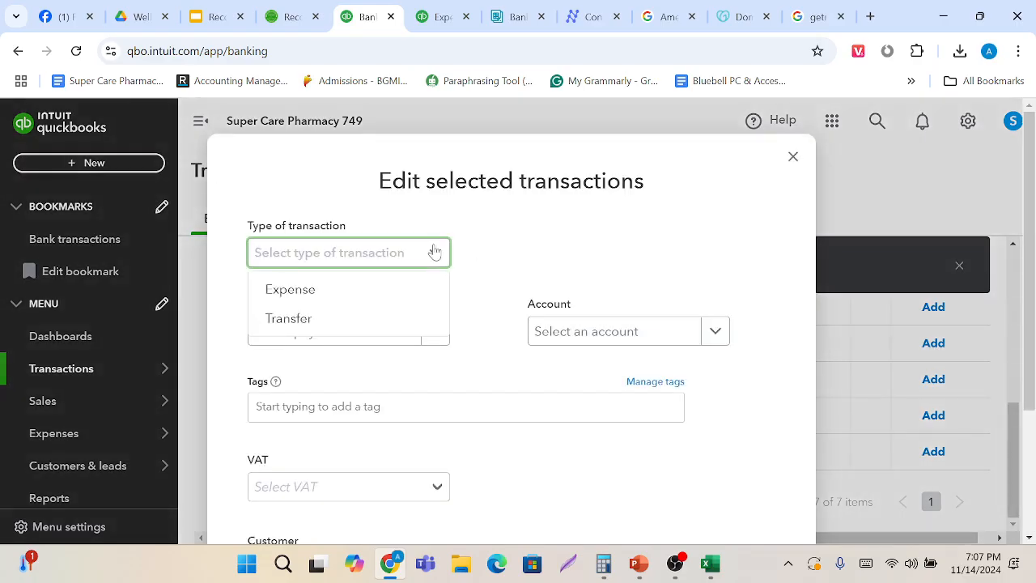
{"action": "left_click", "coordinate": [384, 290]}
{"action": "left_click", "coordinate": [716, 332]}
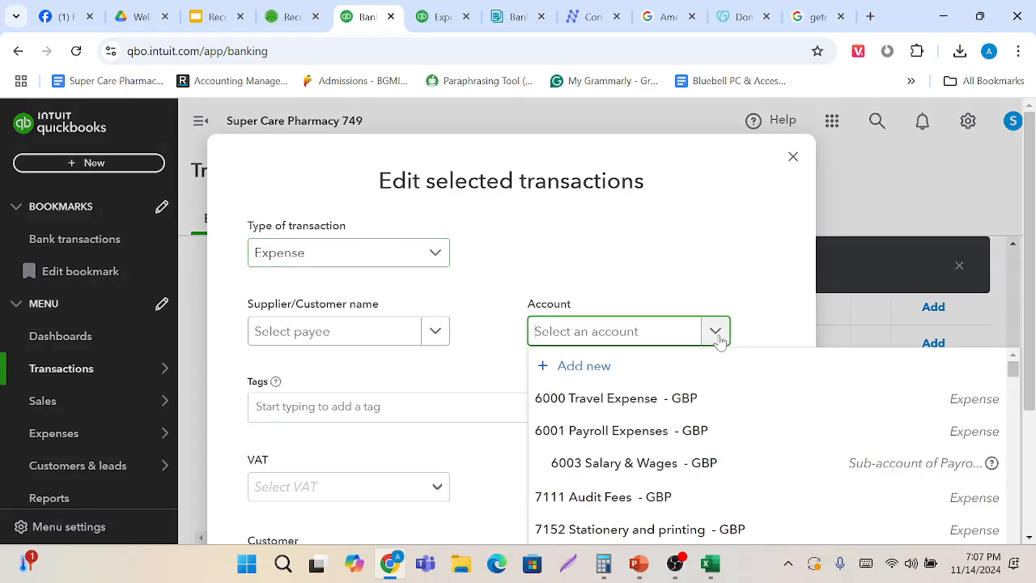
{"action": "left_click", "coordinate": [660, 366]}
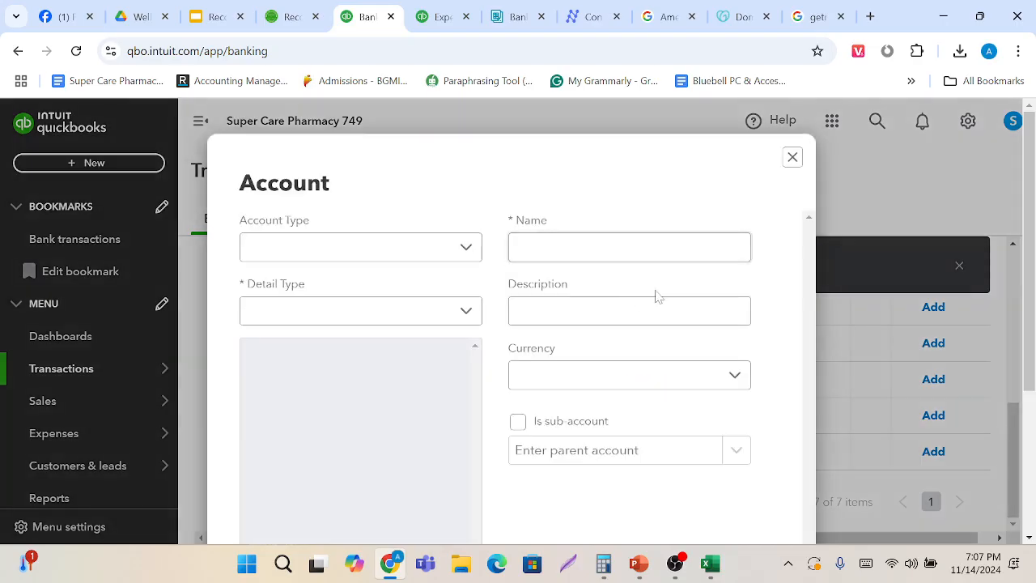
Set the new account's type to Expenses and look through its available detail types.
{"action": "left_click", "coordinate": [458, 253]}
{"action": "scroll", "coordinate": [368, 423], "scroll_direction": "down", "scroll_amount": 5}
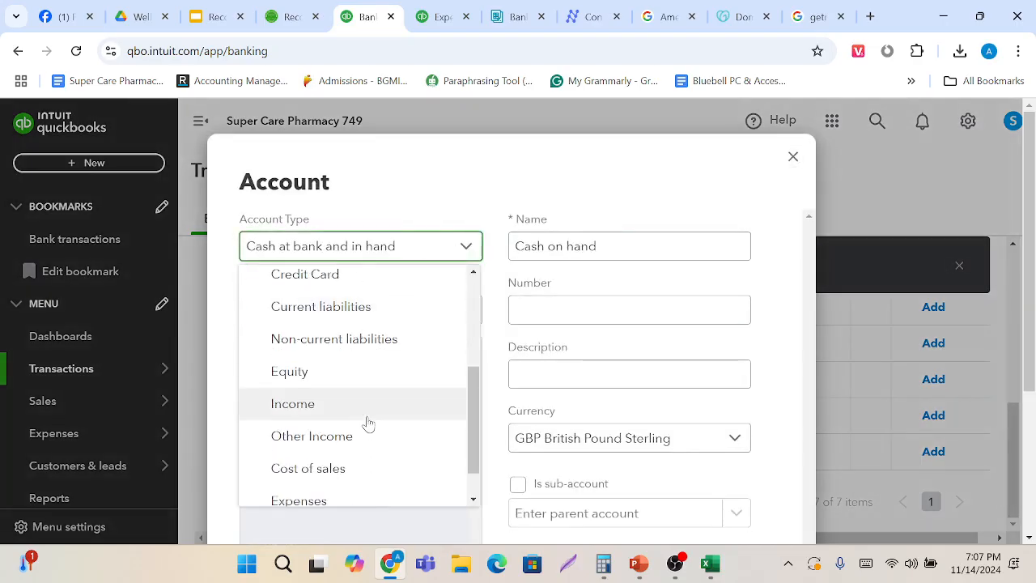
{"action": "left_click", "coordinate": [342, 458]}
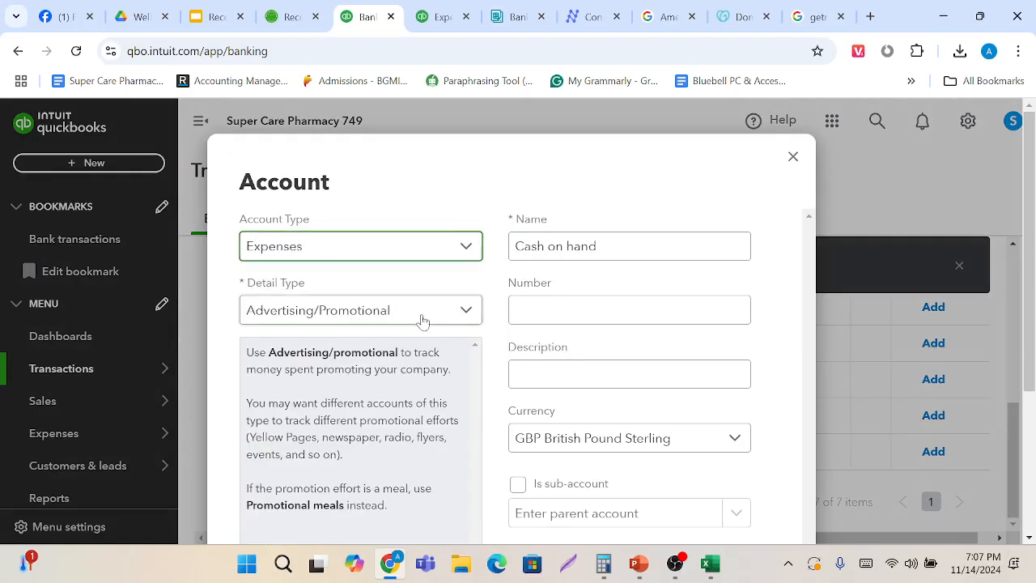
{"action": "left_click", "coordinate": [424, 315]}
{"action": "scroll", "coordinate": [375, 462], "scroll_direction": "down", "scroll_amount": 5}
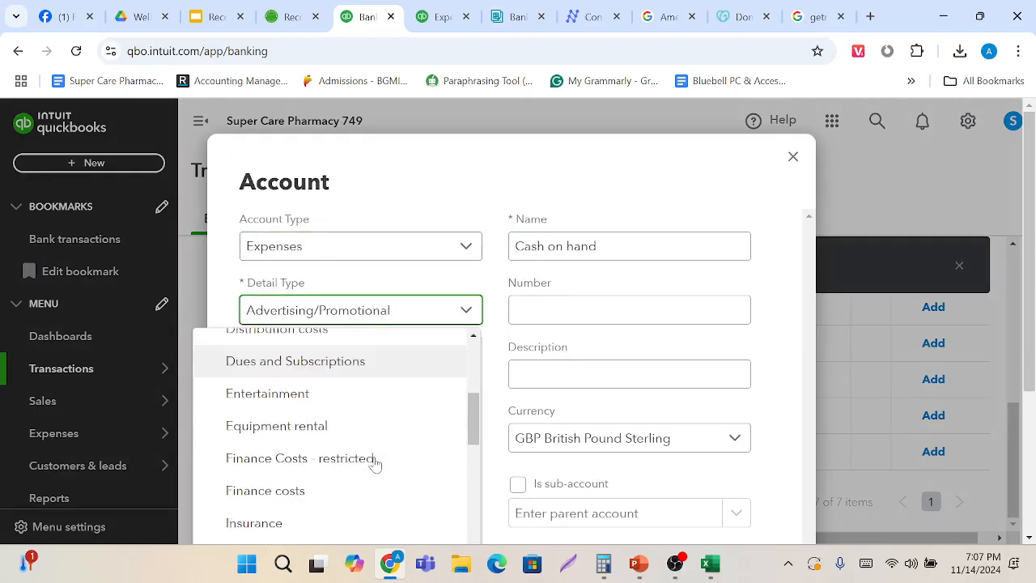
{"action": "scroll", "coordinate": [375, 463], "scroll_direction": "down", "scroll_amount": 5}
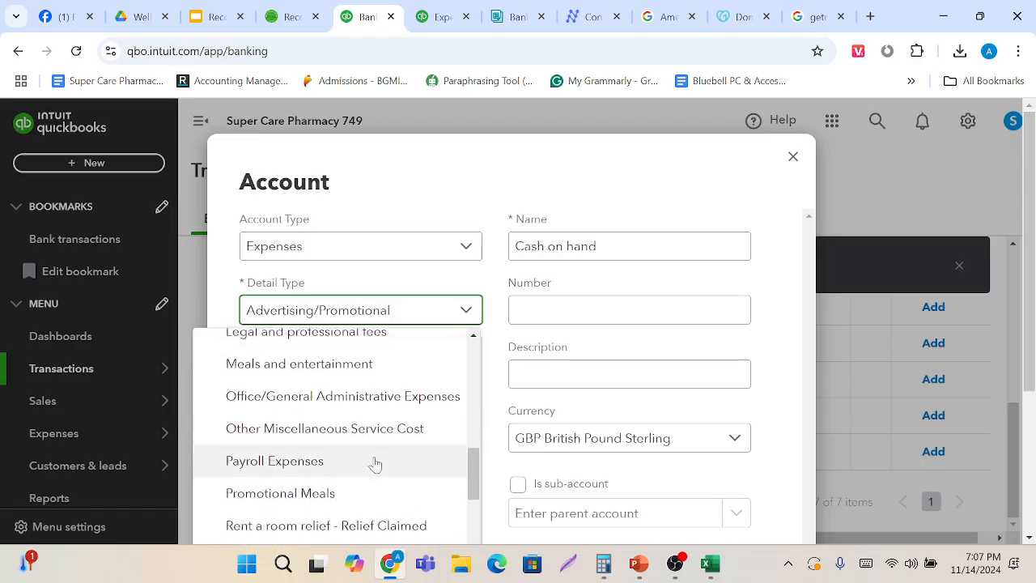
{"action": "scroll", "coordinate": [375, 463], "scroll_direction": "down", "scroll_amount": 3}
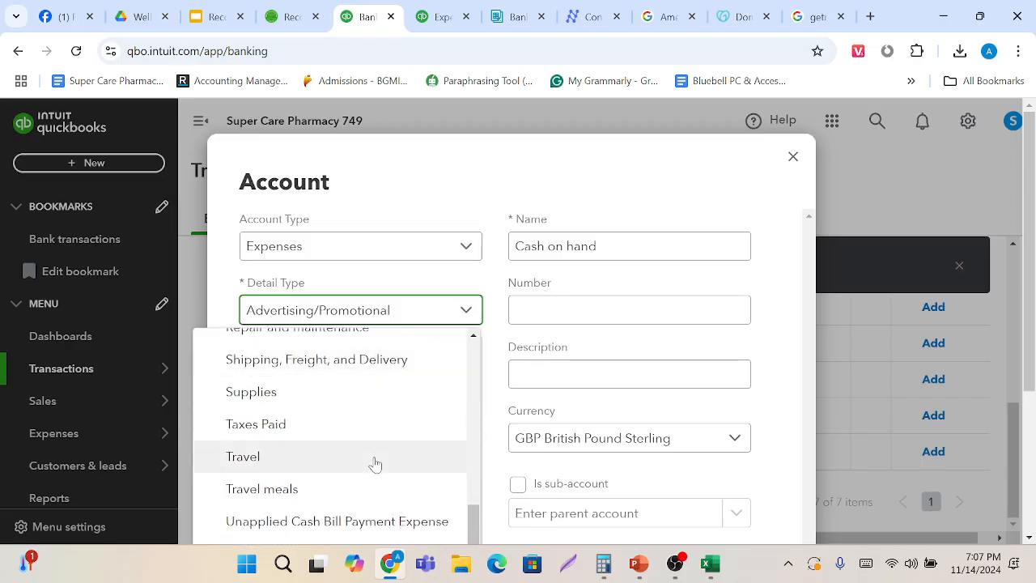
{"action": "left_click", "coordinate": [453, 311]}
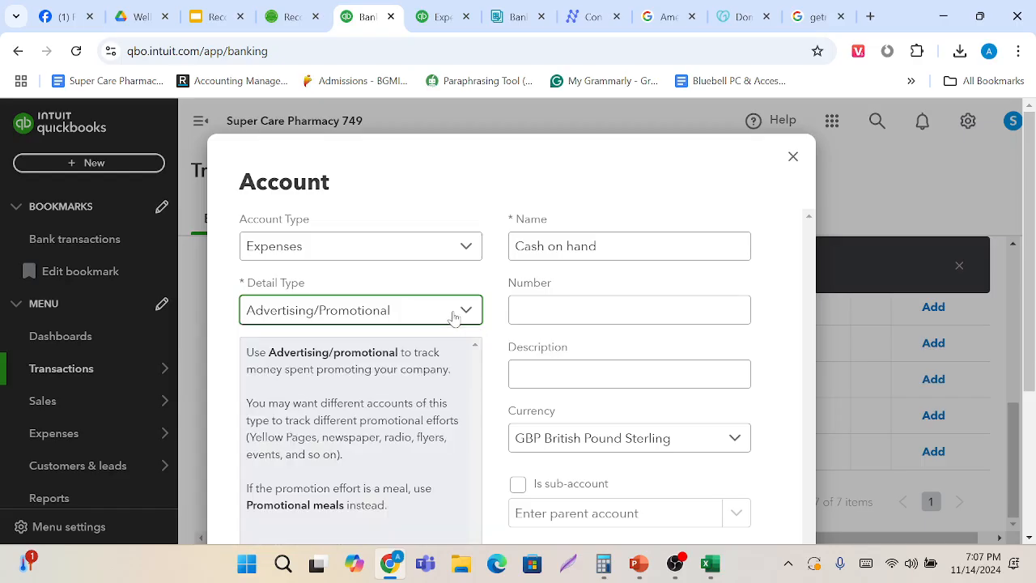
Set both the account type and the detail type of the new account to Other Expense.
{"action": "left_click", "coordinate": [458, 258]}
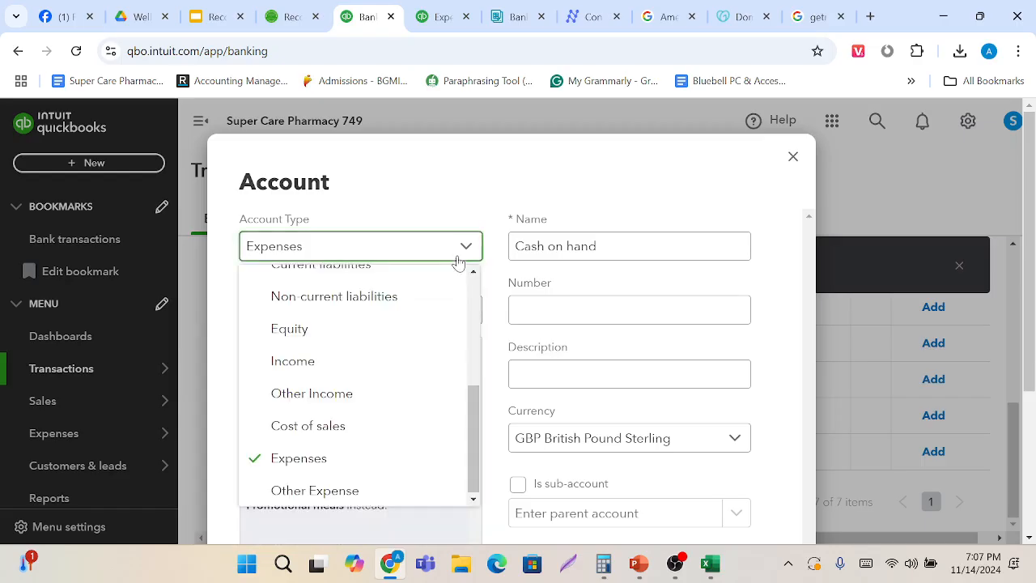
{"action": "left_click", "coordinate": [377, 491]}
{"action": "left_click", "coordinate": [466, 313]}
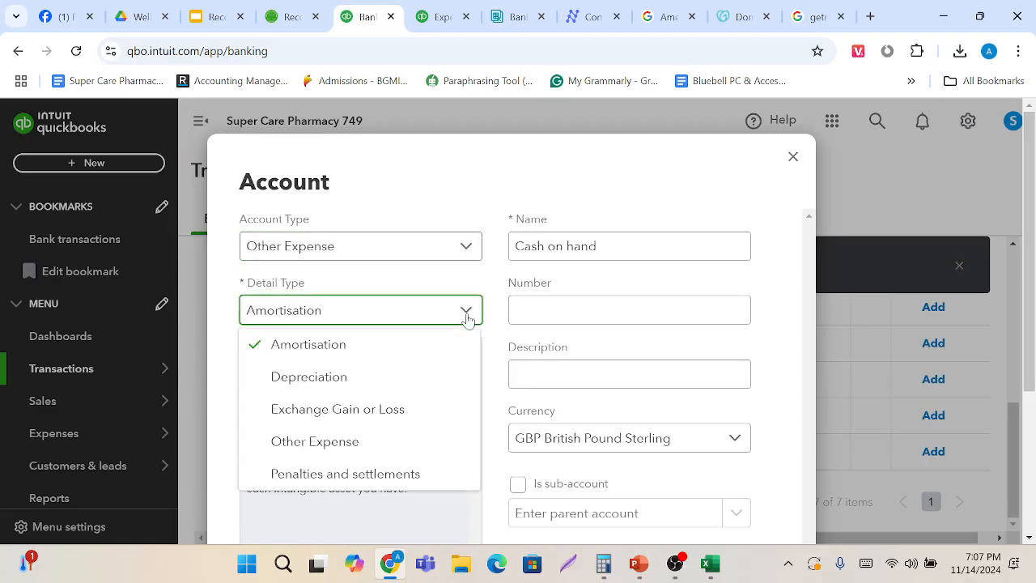
{"action": "left_click", "coordinate": [397, 444]}
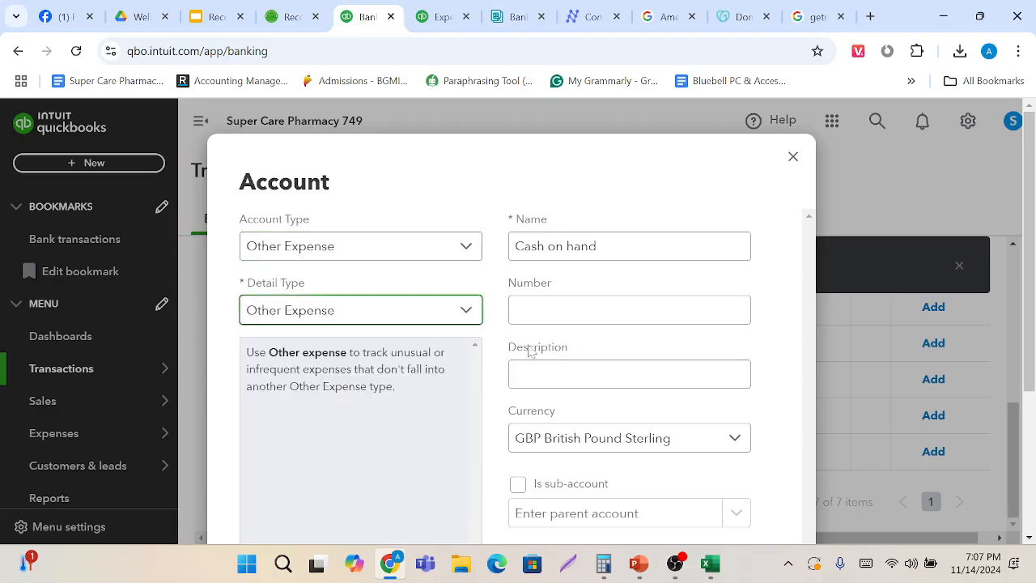
Replace the new account's name with "Domain & hosting" and save the account.
{"action": "left_click", "coordinate": [623, 246]}
{"action": "key", "text": "BackSpace"}
{"action": "key", "text": "BackSpace"}
{"action": "key", "text": "BackSpace"}
{"action": "key", "text": "BackSpace"}
{"action": "key", "text": "BackSpace"}
{"action": "key", "text": "BackSpace"}
{"action": "key", "text": "BackSpace"}
{"action": "key", "text": "BackSpace"}
{"action": "key", "text": "BackSpace"}
{"action": "key", "text": "BackSpace"}
{"action": "key", "text": "BackSpace"}
{"action": "key", "text": "BackSpace"}
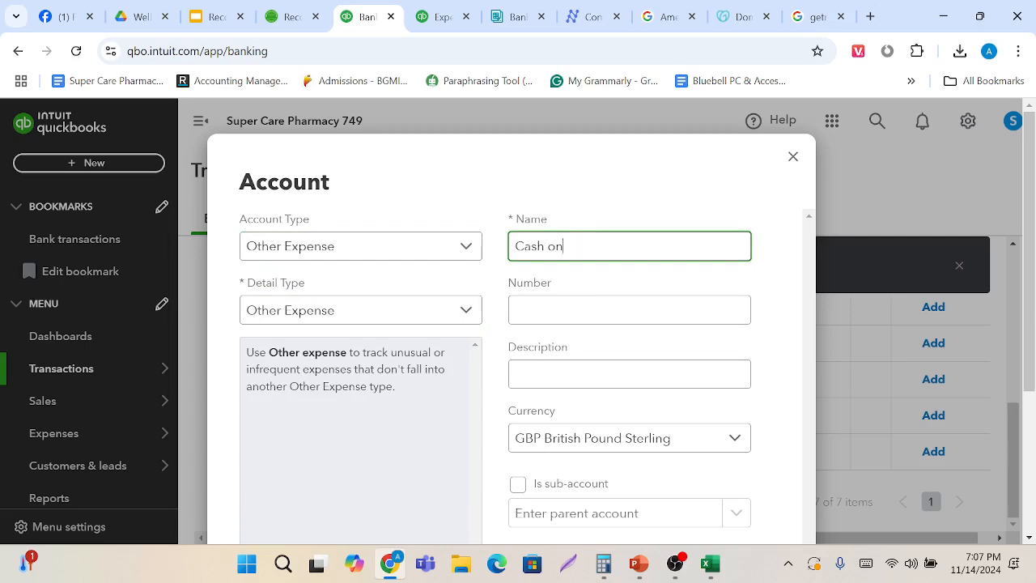
{"action": "type", "text": "Domain"}
{"action": "left_click", "coordinate": [866, 564]}
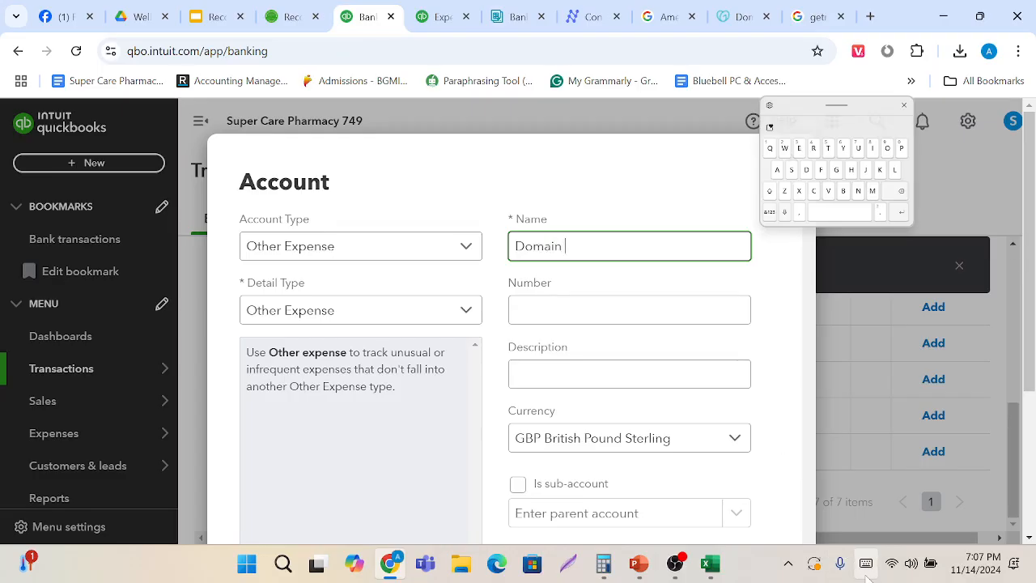
{"action": "left_click", "coordinate": [770, 213]}
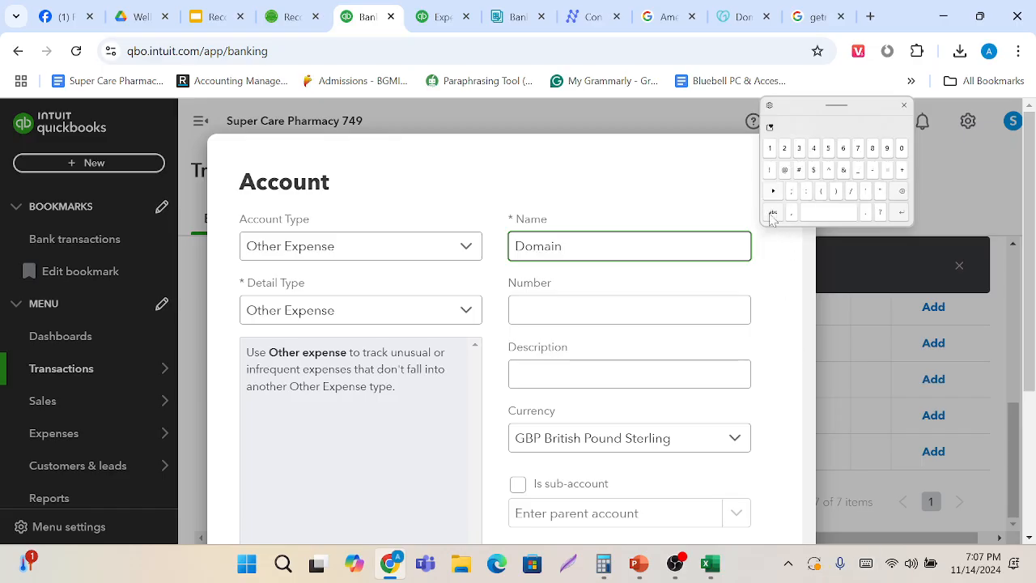
{"action": "left_click", "coordinate": [842, 169]}
{"action": "type", "text": "h"}
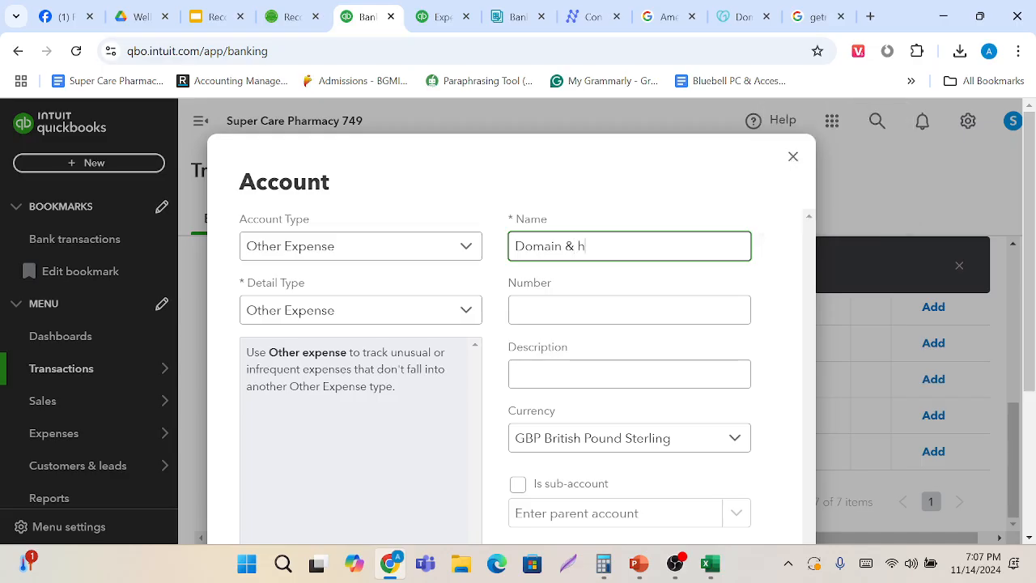
{"action": "type", "text": "osting"}
{"action": "scroll", "coordinate": [615, 356], "scroll_direction": "down", "scroll_amount": 3}
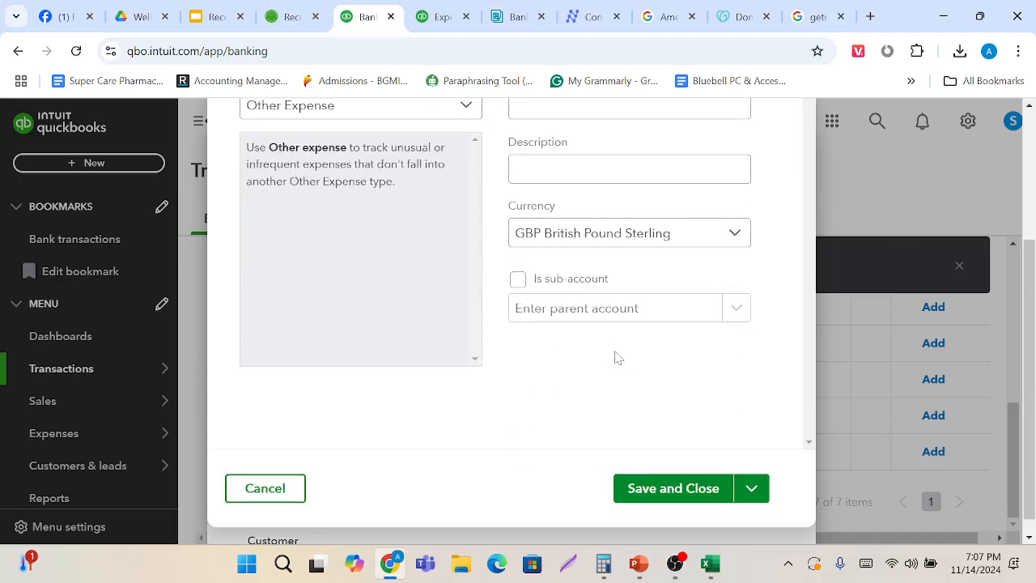
{"action": "left_click", "coordinate": [659, 485]}
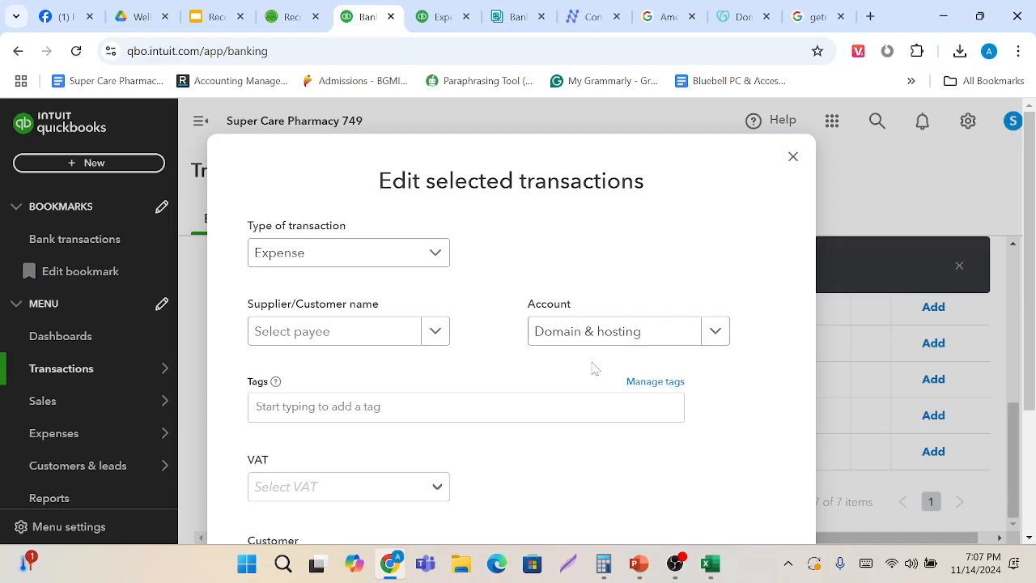
Set the GetResponse.com transaction's VAT to Exempt (0%), then apply and accept the edit.
{"action": "scroll", "coordinate": [594, 369], "scroll_direction": "down", "scroll_amount": 1}
{"action": "scroll", "coordinate": [593, 369], "scroll_direction": "down", "scroll_amount": 3}
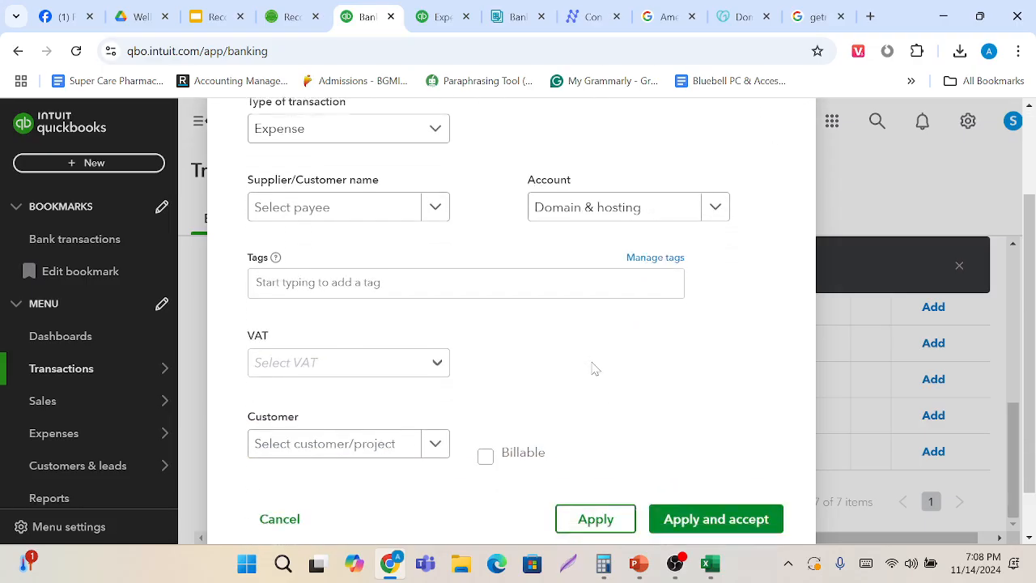
{"action": "left_click", "coordinate": [438, 352]}
{"action": "left_click", "coordinate": [372, 385]}
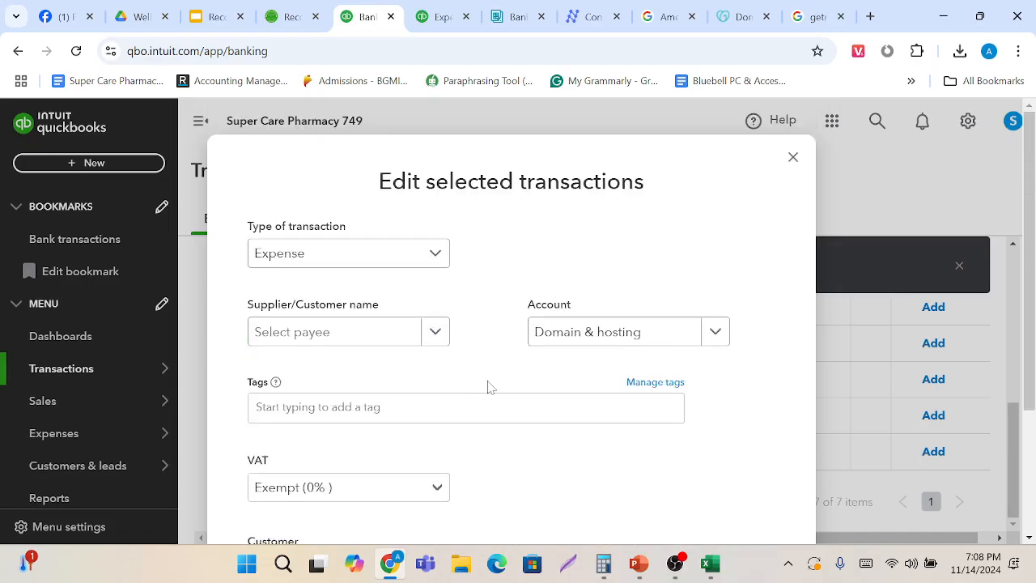
{"action": "scroll", "coordinate": [488, 387], "scroll_direction": "down", "scroll_amount": 3}
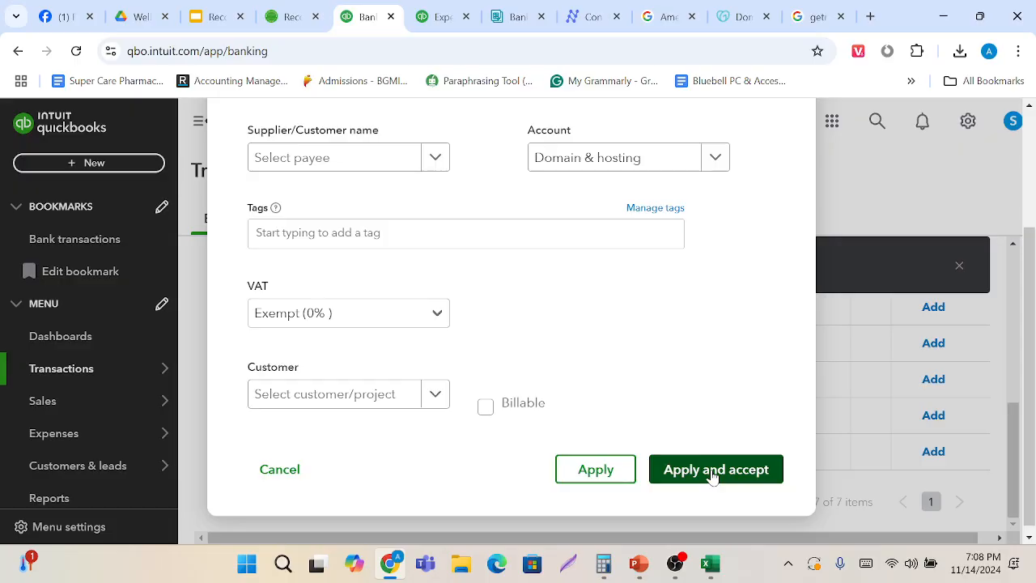
{"action": "left_click", "coordinate": [710, 474]}
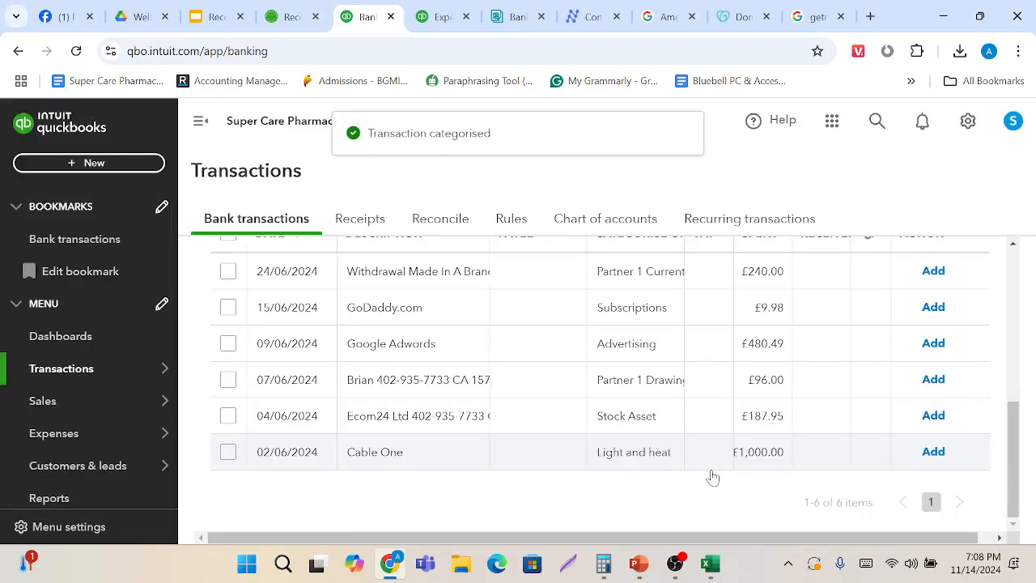
{"action": "scroll", "coordinate": [679, 420], "scroll_direction": "up", "scroll_amount": 1}
{"action": "scroll", "coordinate": [679, 420], "scroll_direction": "up", "scroll_amount": 1}
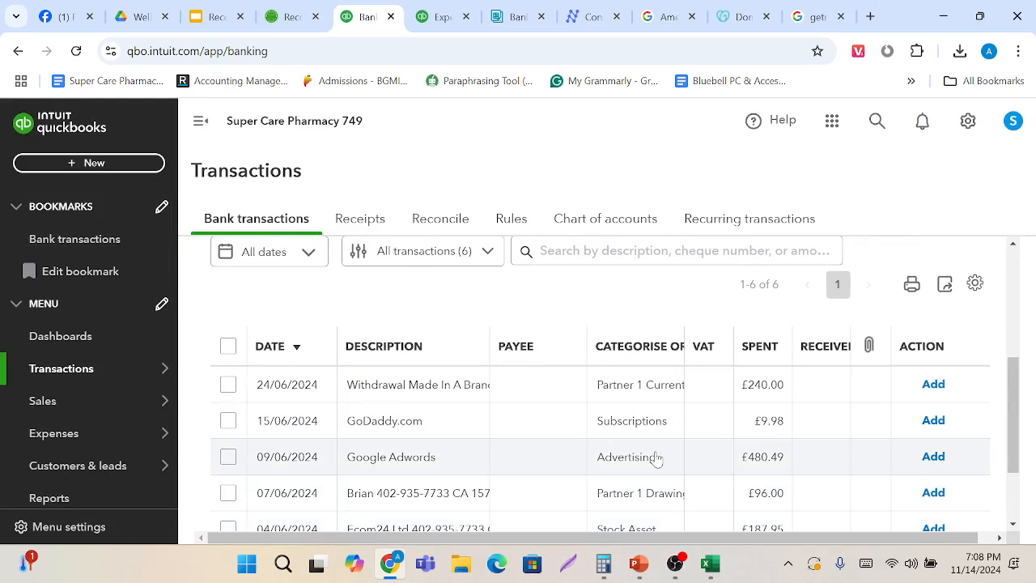
{"action": "scroll", "coordinate": [657, 459], "scroll_direction": "down", "scroll_amount": 1}
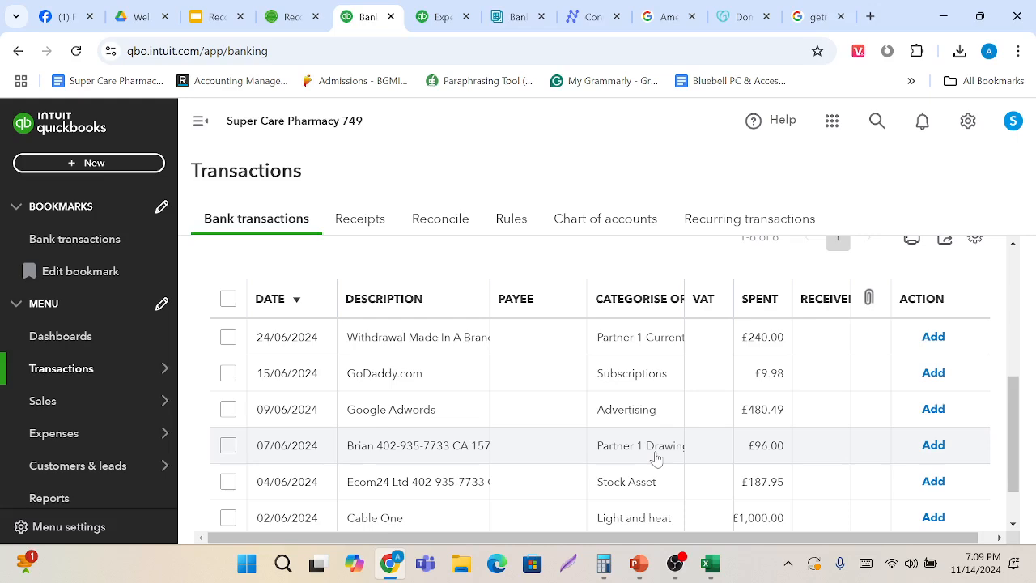
{"action": "scroll", "coordinate": [656, 458], "scroll_direction": "down", "scroll_amount": 2}
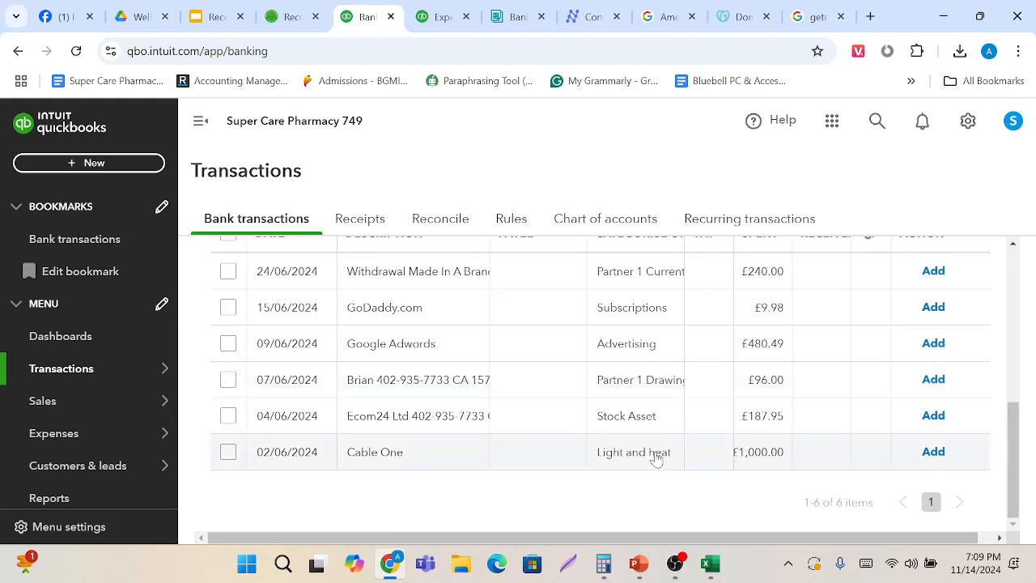
Open the 02/06/2024 Cable One transaction and examine its account, memo and bank detail alongside the other pending transactions.
{"action": "left_click", "coordinate": [389, 453]}
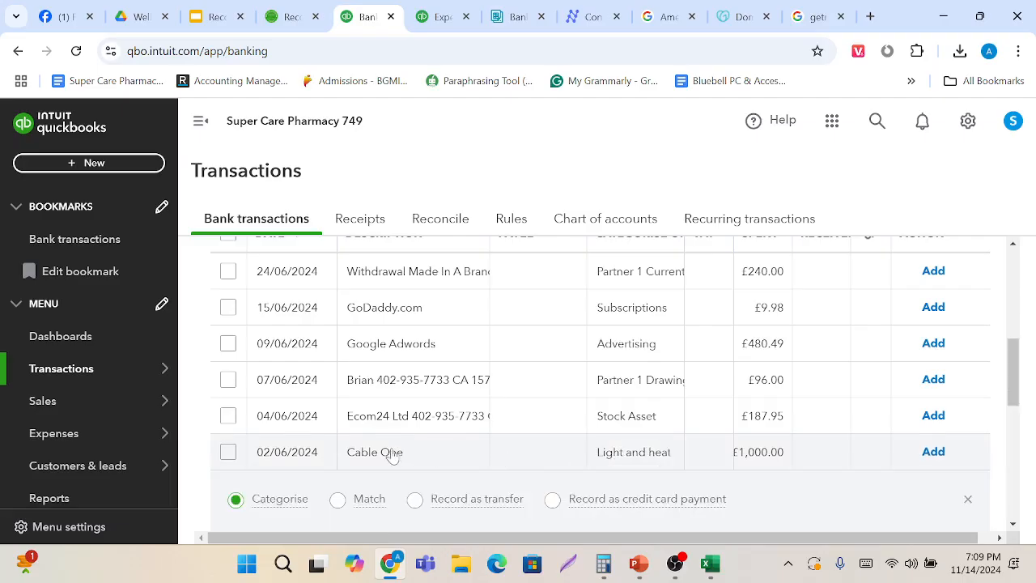
{"action": "left_click", "coordinate": [389, 455]}
{"action": "left_click", "coordinate": [390, 455]}
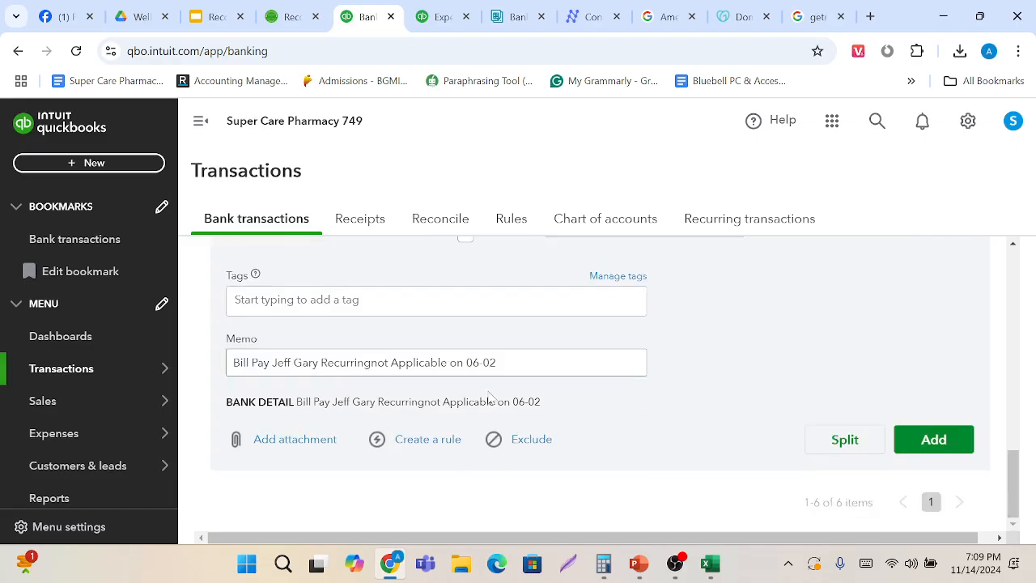
{"action": "scroll", "coordinate": [569, 392], "scroll_direction": "up", "scroll_amount": 1}
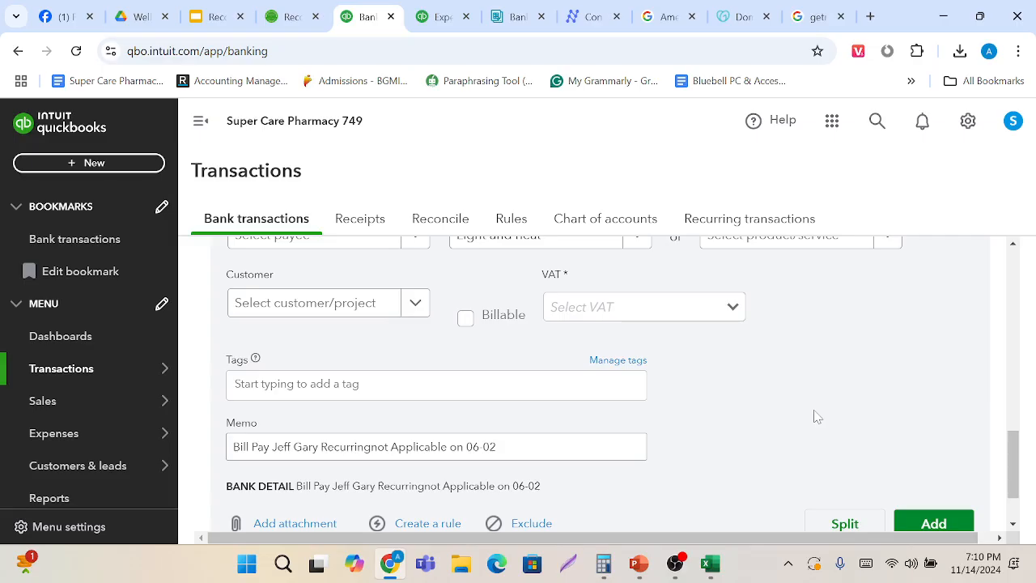
{"action": "scroll", "coordinate": [817, 416], "scroll_direction": "up", "scroll_amount": 1}
{"action": "scroll", "coordinate": [634, 455], "scroll_direction": "down", "scroll_amount": 1}
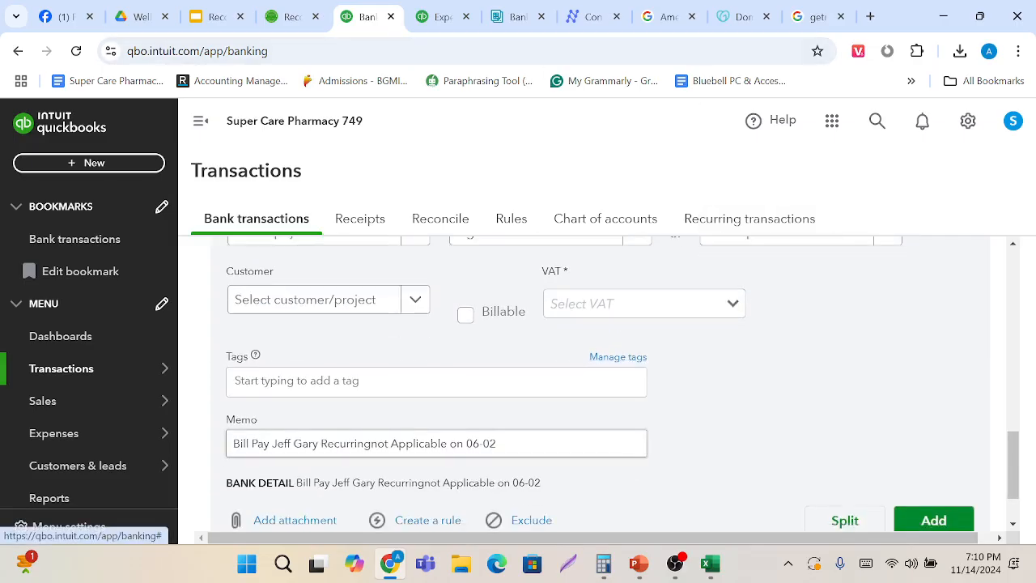
{"action": "scroll", "coordinate": [635, 459], "scroll_direction": "up", "scroll_amount": 4}
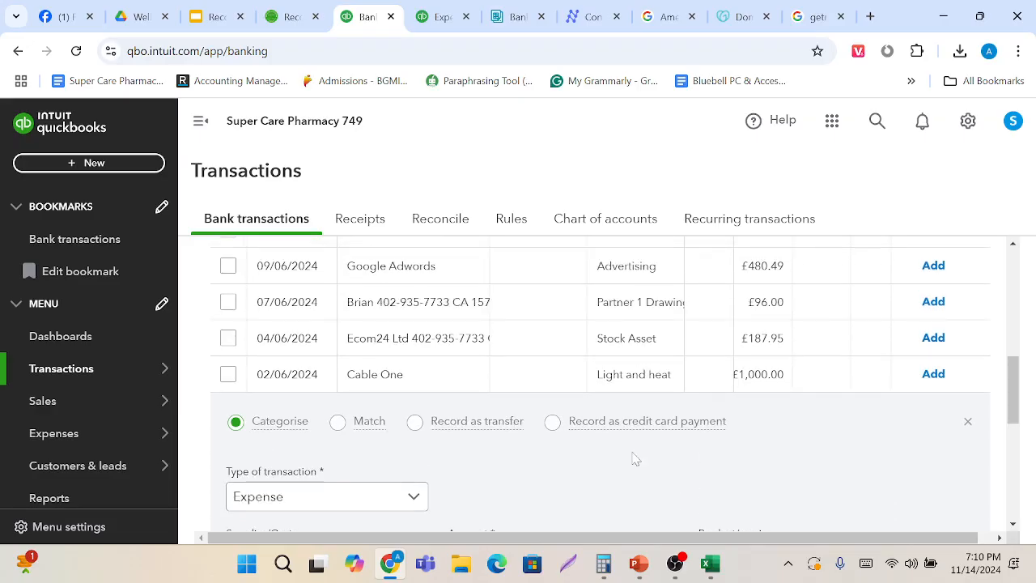
{"action": "scroll", "coordinate": [636, 459], "scroll_direction": "up", "scroll_amount": 2}
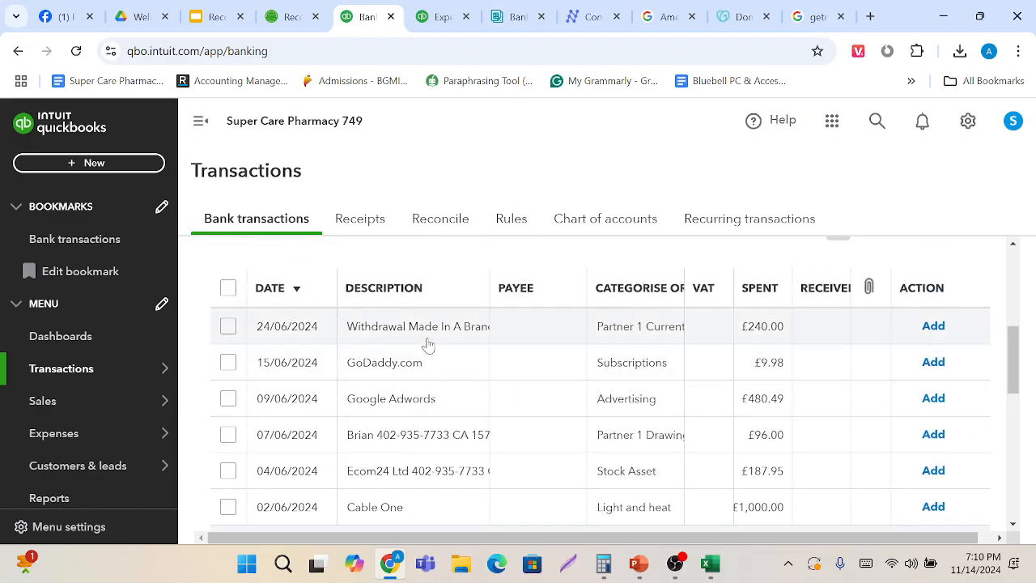
{"action": "scroll", "coordinate": [487, 372], "scroll_direction": "down", "scroll_amount": 6}
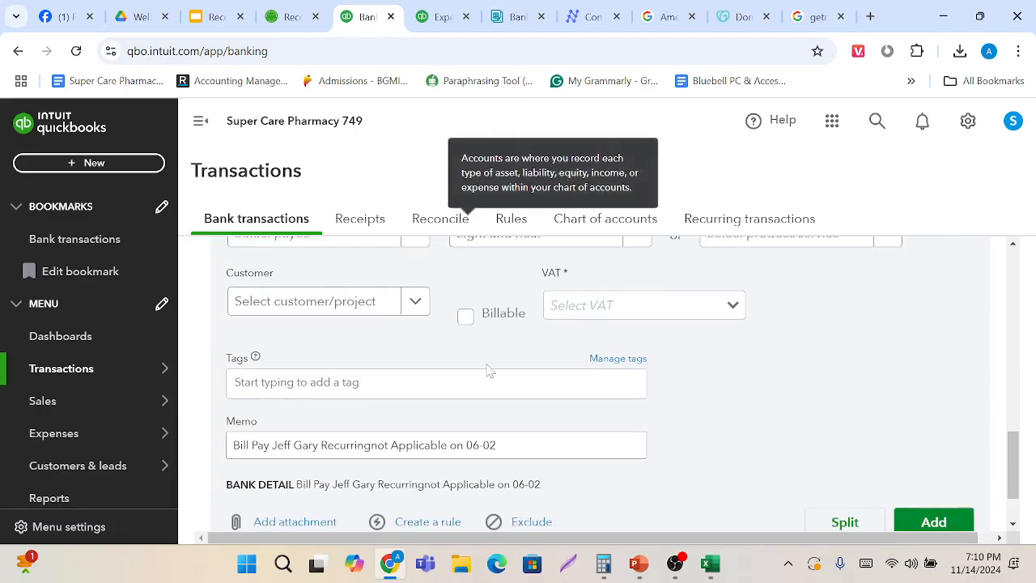
{"action": "scroll", "coordinate": [485, 370], "scroll_direction": "up", "scroll_amount": 6}
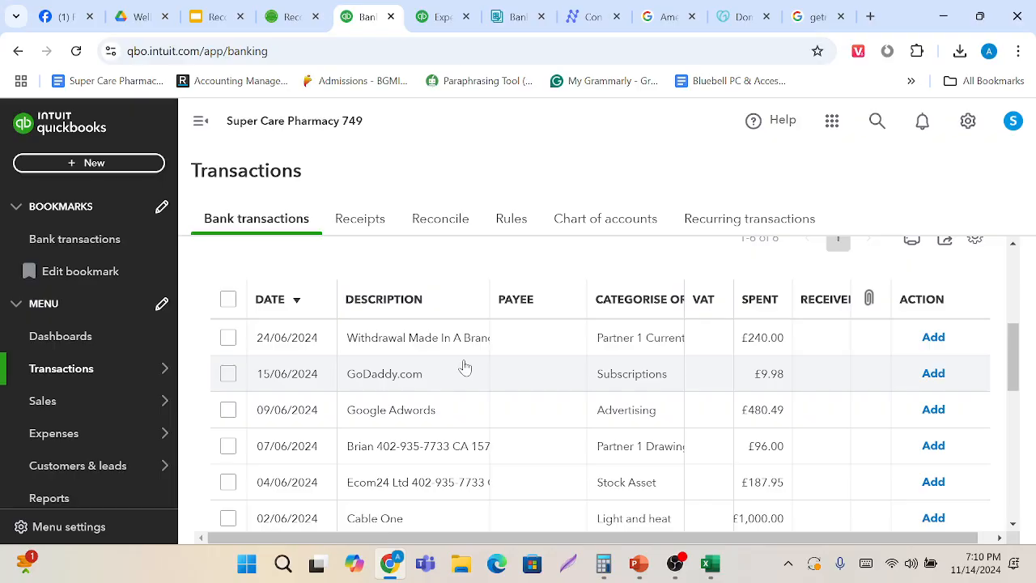
{"action": "scroll", "coordinate": [466, 368], "scroll_direction": "down", "scroll_amount": 3}
{"action": "scroll", "coordinate": [465, 368], "scroll_direction": "up", "scroll_amount": 2}
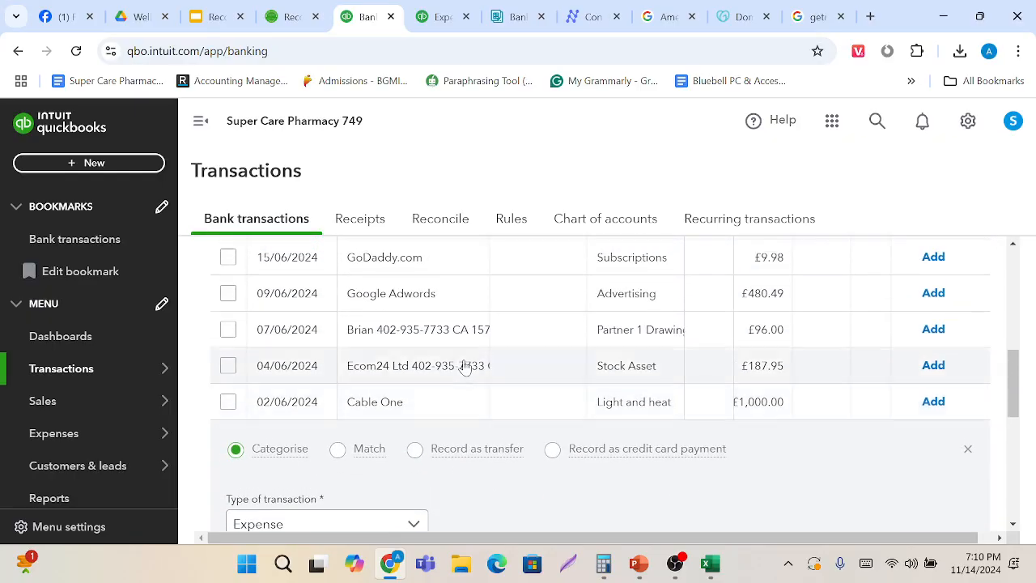
{"action": "scroll", "coordinate": [466, 368], "scroll_direction": "up", "scroll_amount": 1}
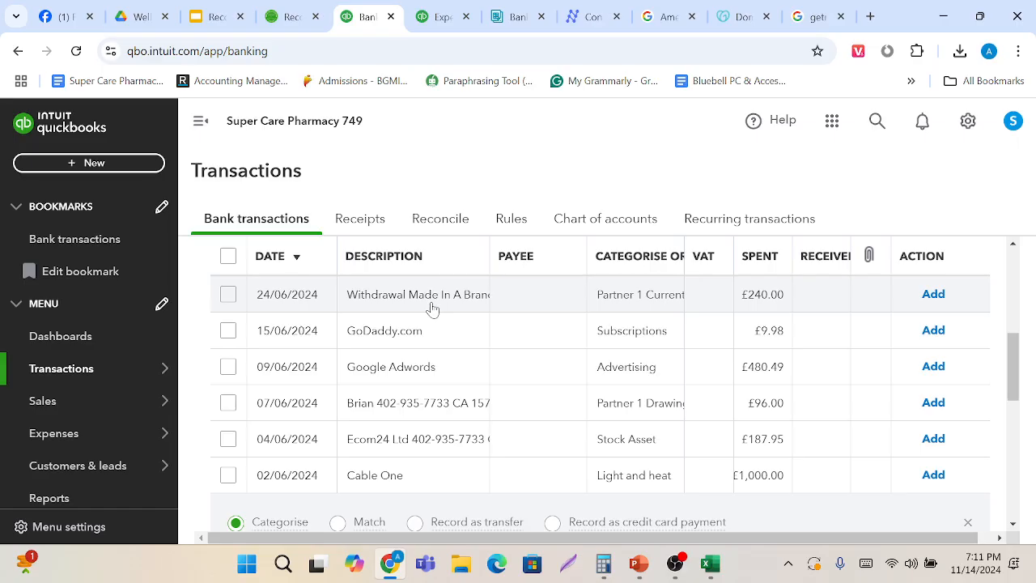
{"action": "scroll", "coordinate": [432, 308], "scroll_direction": "down", "scroll_amount": 3}
{"action": "scroll", "coordinate": [430, 308], "scroll_direction": "up", "scroll_amount": 1}
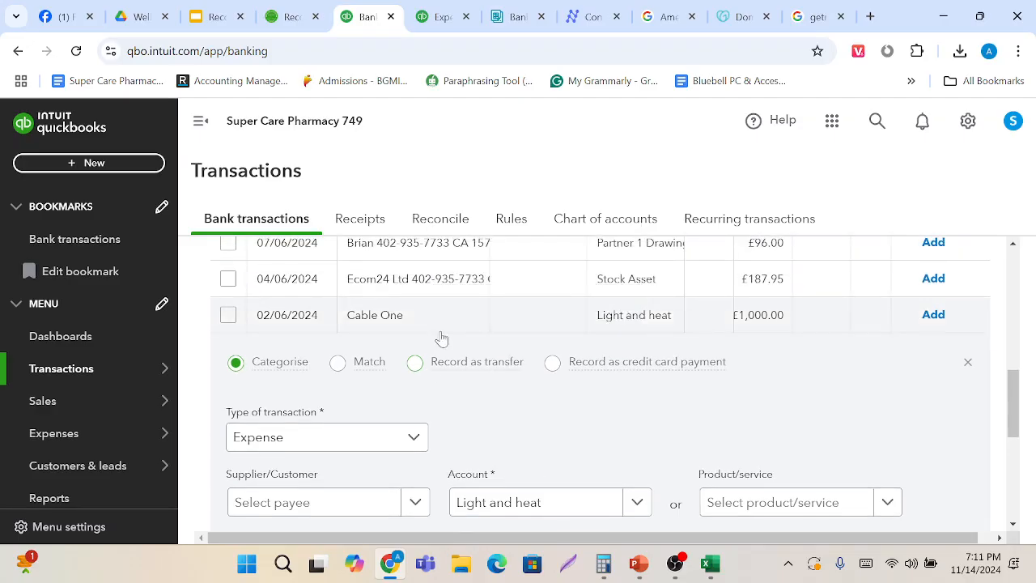
Reopen the Cable One transaction and recheck its memo and bank detail, passing through the GoDaddy.com transaction's details.
{"action": "left_click", "coordinate": [412, 328]}
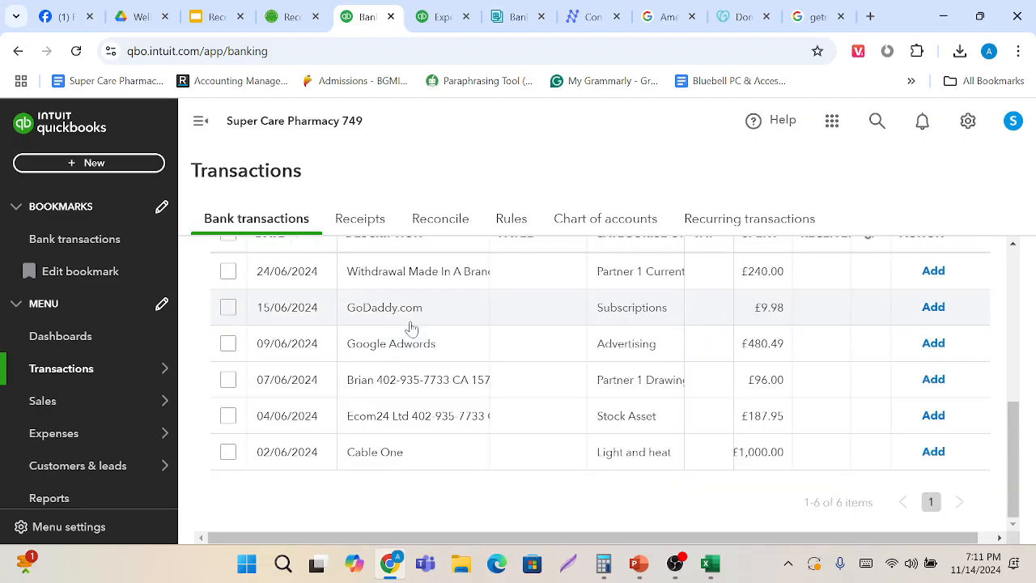
{"action": "left_click", "coordinate": [410, 460]}
{"action": "scroll", "coordinate": [410, 460], "scroll_direction": "down", "scroll_amount": 5}
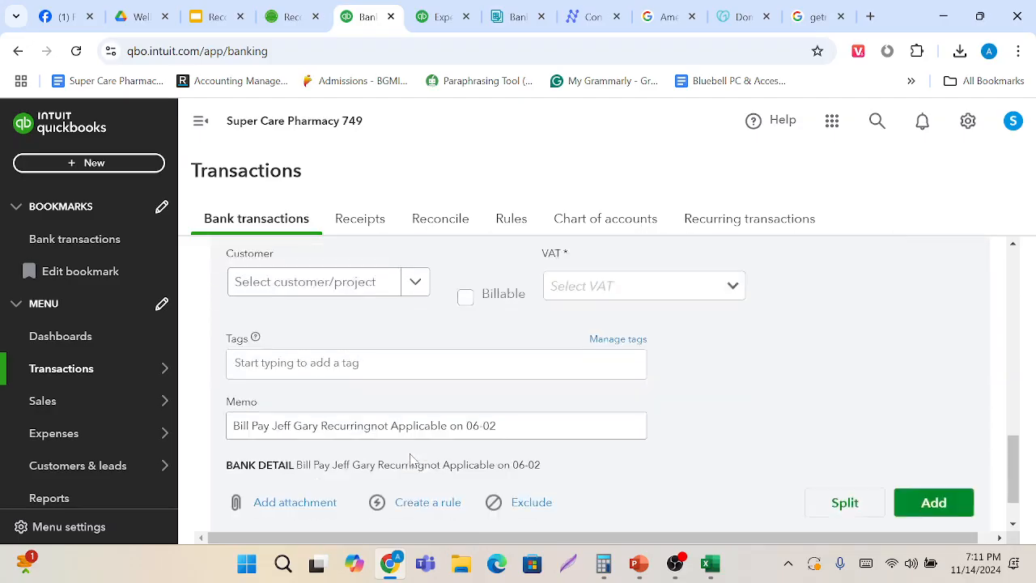
{"action": "scroll", "coordinate": [410, 459], "scroll_direction": "up", "scroll_amount": 2}
{"action": "scroll", "coordinate": [410, 459], "scroll_direction": "down", "scroll_amount": 1}
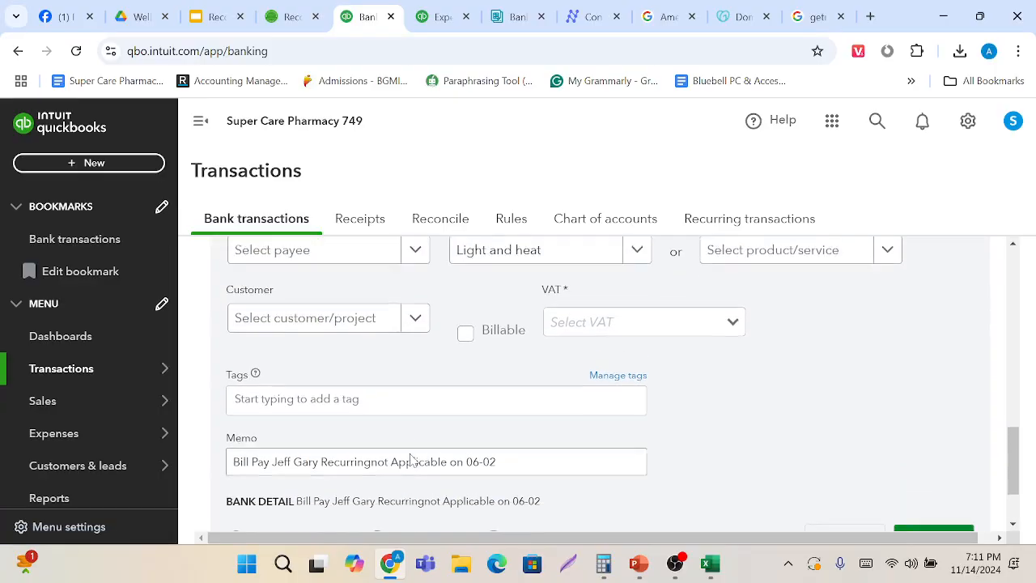
{"action": "scroll", "coordinate": [410, 460], "scroll_direction": "up", "scroll_amount": 1}
{"action": "scroll", "coordinate": [410, 459], "scroll_direction": "up", "scroll_amount": 4}
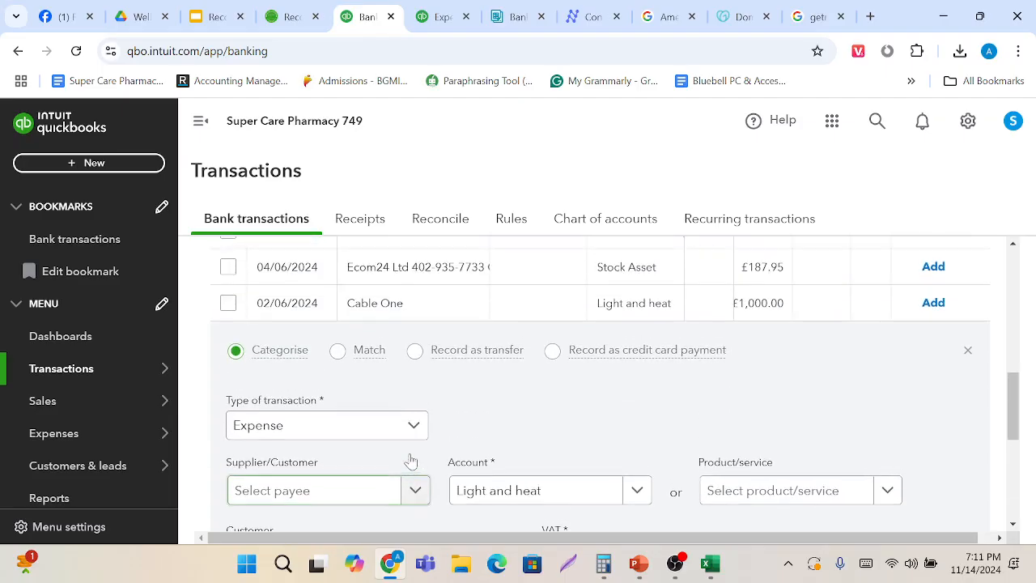
{"action": "left_click", "coordinate": [415, 306]}
{"action": "left_click", "coordinate": [416, 307]}
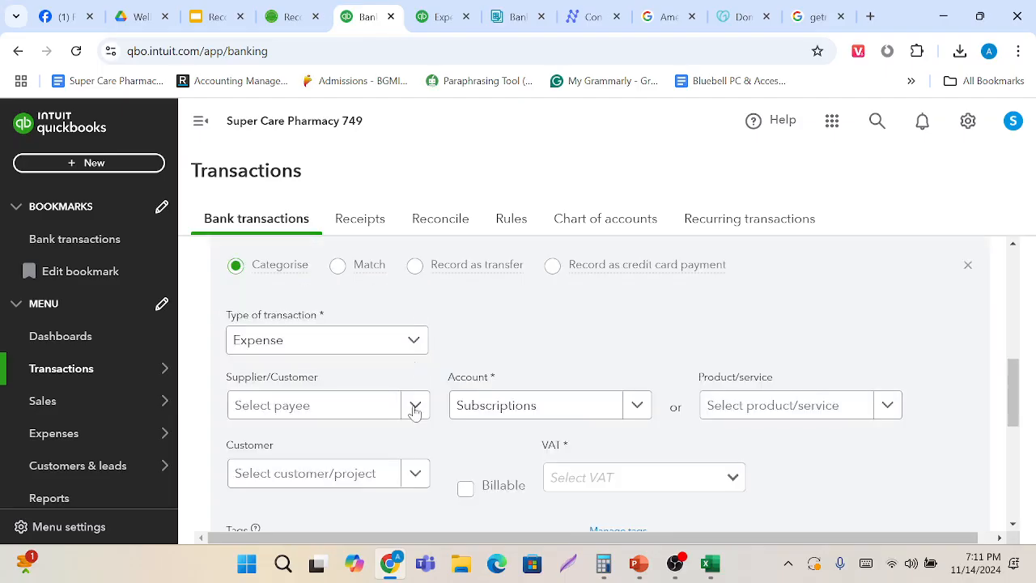
{"action": "scroll", "coordinate": [416, 411], "scroll_direction": "down", "scroll_amount": 8}
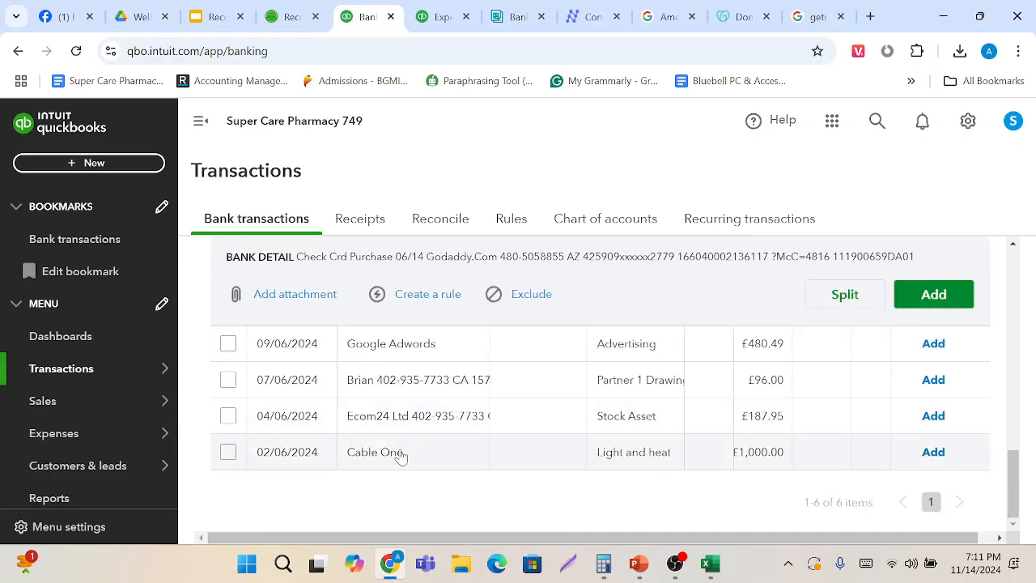
{"action": "left_click", "coordinate": [400, 451]}
{"action": "scroll", "coordinate": [400, 455], "scroll_direction": "down", "scroll_amount": 4}
{"action": "scroll", "coordinate": [401, 455], "scroll_direction": "down", "scroll_amount": 1}
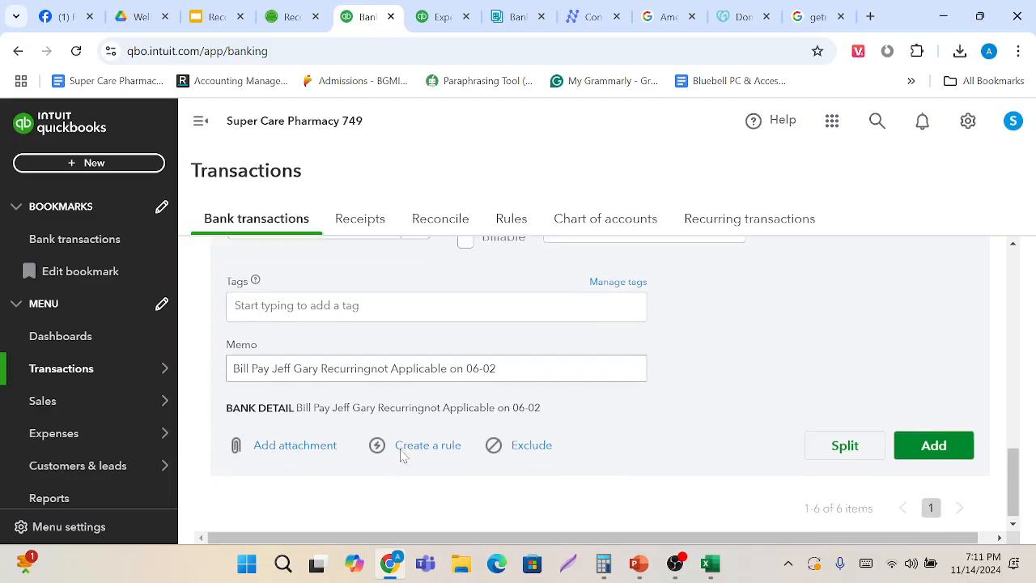
Switch to ChatGPT in a new tab and ask it for "cable one company type and details".
{"action": "left_click", "coordinate": [868, 14]}
{"action": "left_click", "coordinate": [382, 395]}
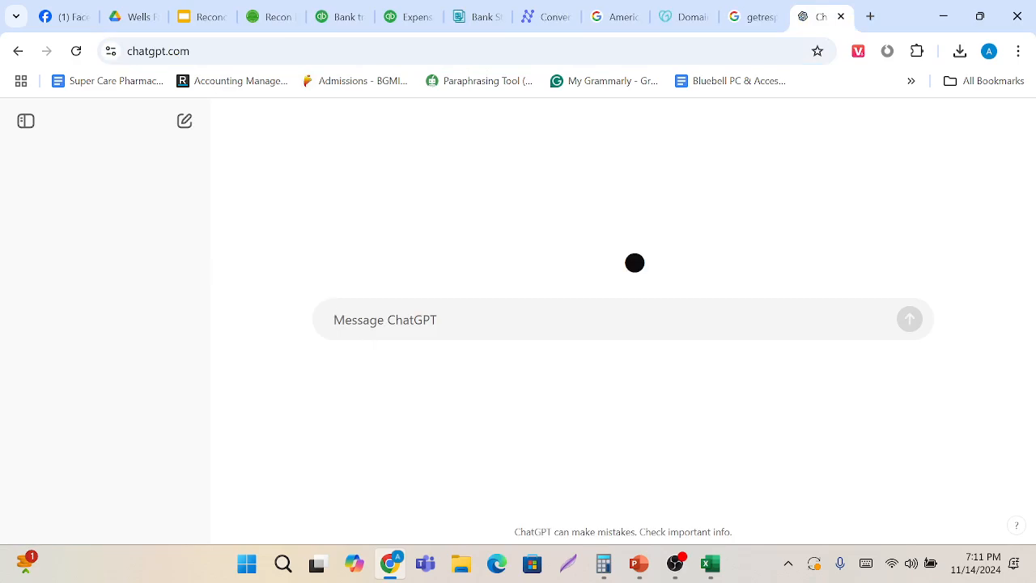
{"action": "type", "text": "ca"}
{"action": "type", "text": "ble"}
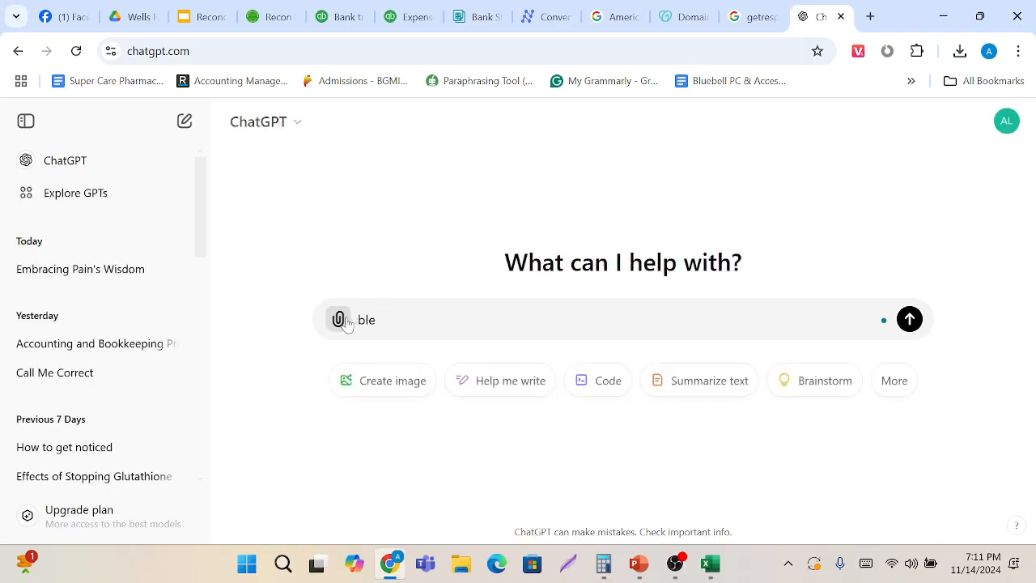
{"action": "key", "text": "BackSpace"}
{"action": "key", "text": "BackSpace"}
{"action": "key", "text": "BackSpace"}
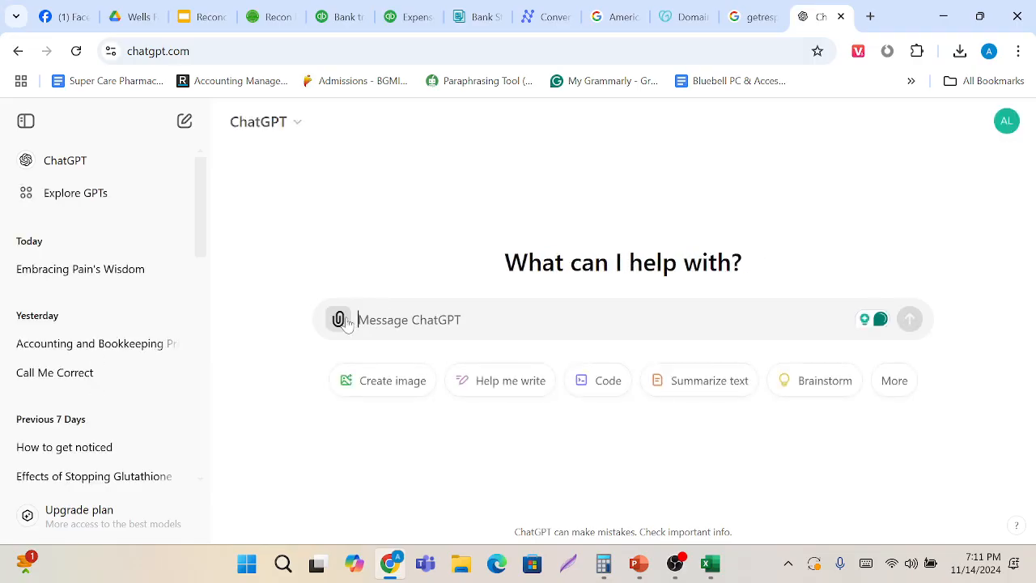
{"action": "type", "text": "c"}
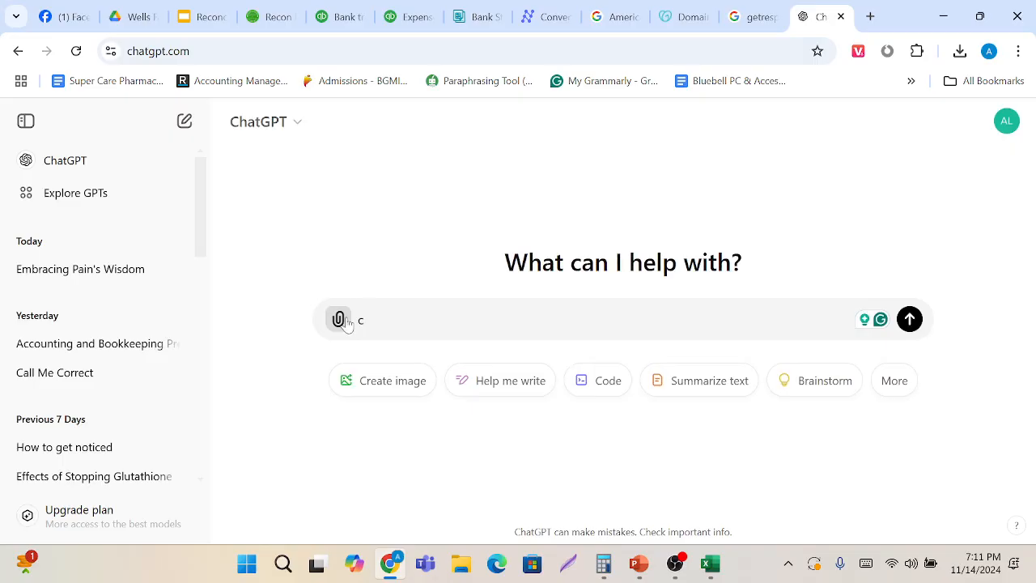
{"action": "type", "text": "ab"}
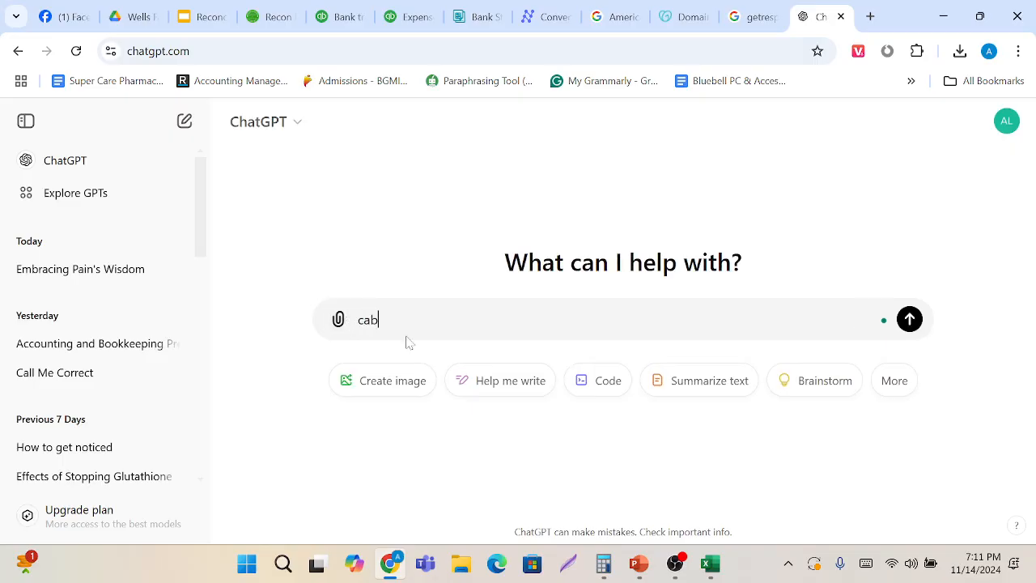
{"action": "type", "text": "le one"}
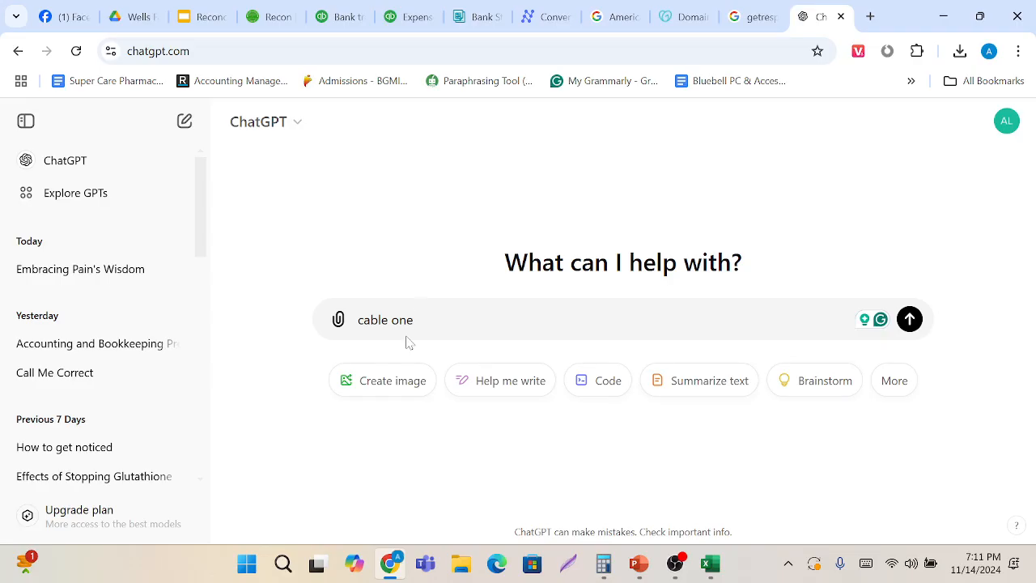
{"action": "type", "text": "company ty"}
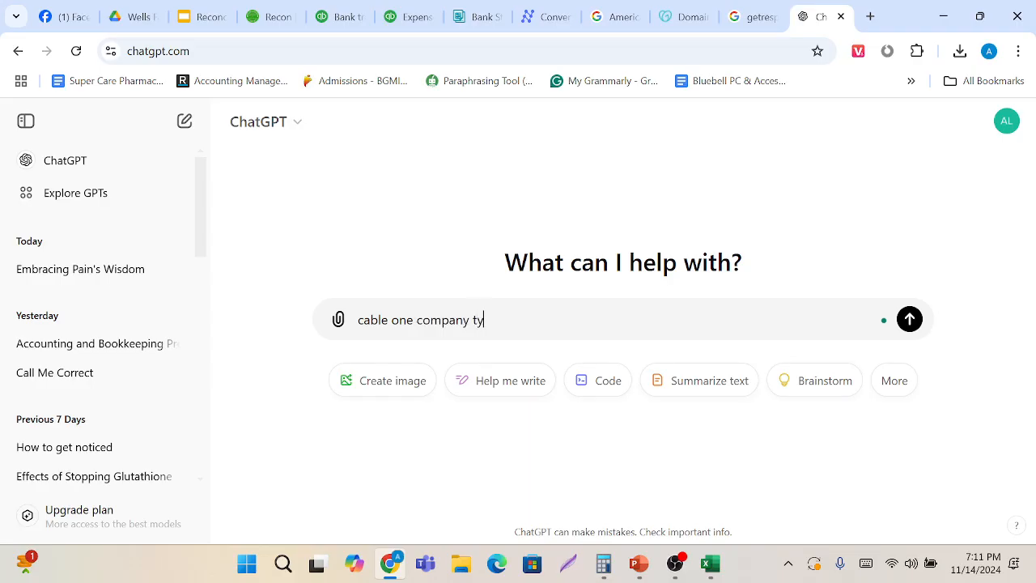
{"action": "type", "text": "pe and details"}
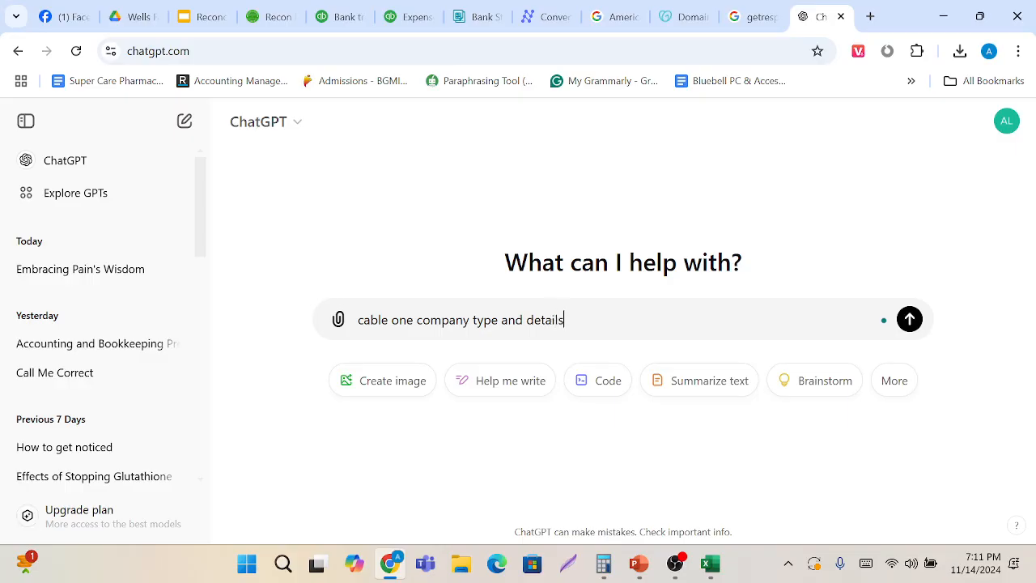
{"action": "key", "text": "Return"}
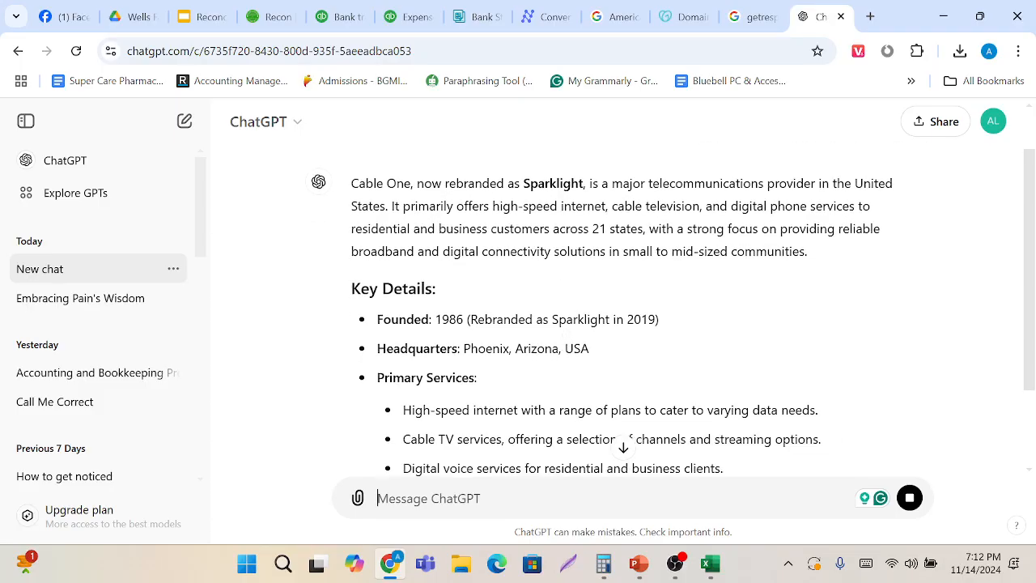
Read the answer about Cable One, checking its company description, primary services, business focus and network type.
{"action": "left_click_drag", "start_coordinate": [470, 410], "coordinate": [518, 409]}
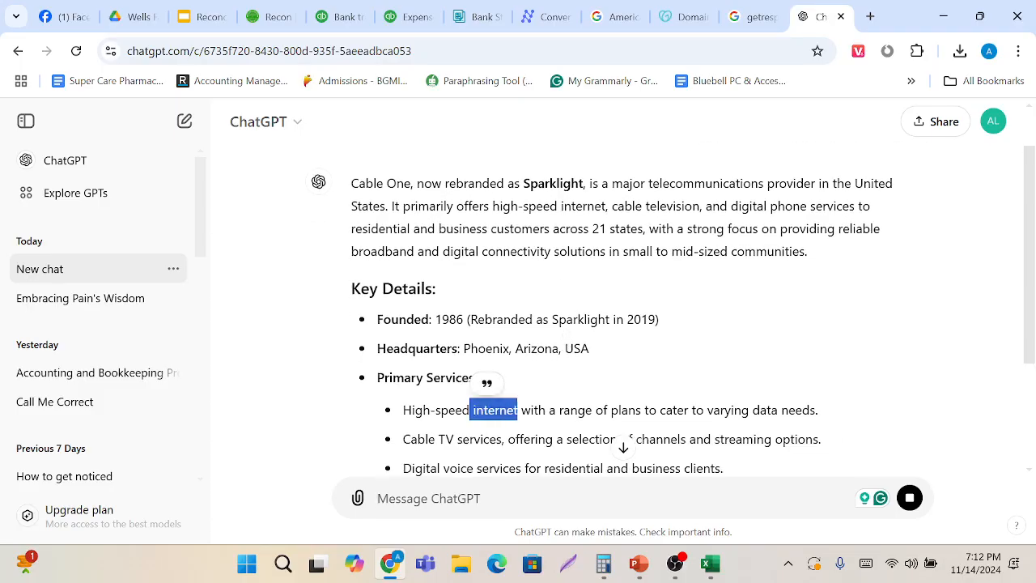
{"action": "scroll", "coordinate": [524, 400], "scroll_direction": "up", "scroll_amount": 2}
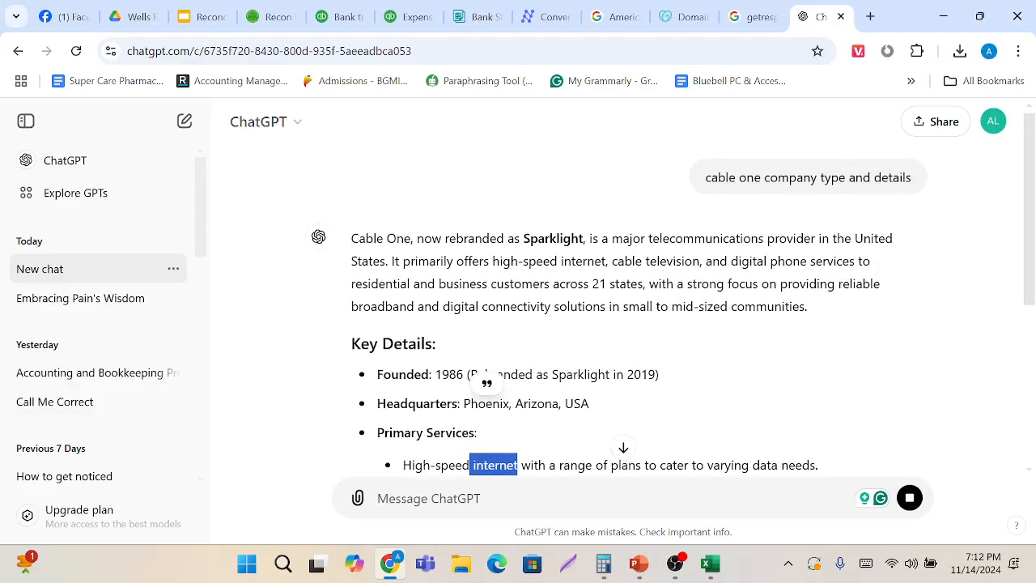
{"action": "scroll", "coordinate": [443, 283], "scroll_direction": "down", "scroll_amount": 4}
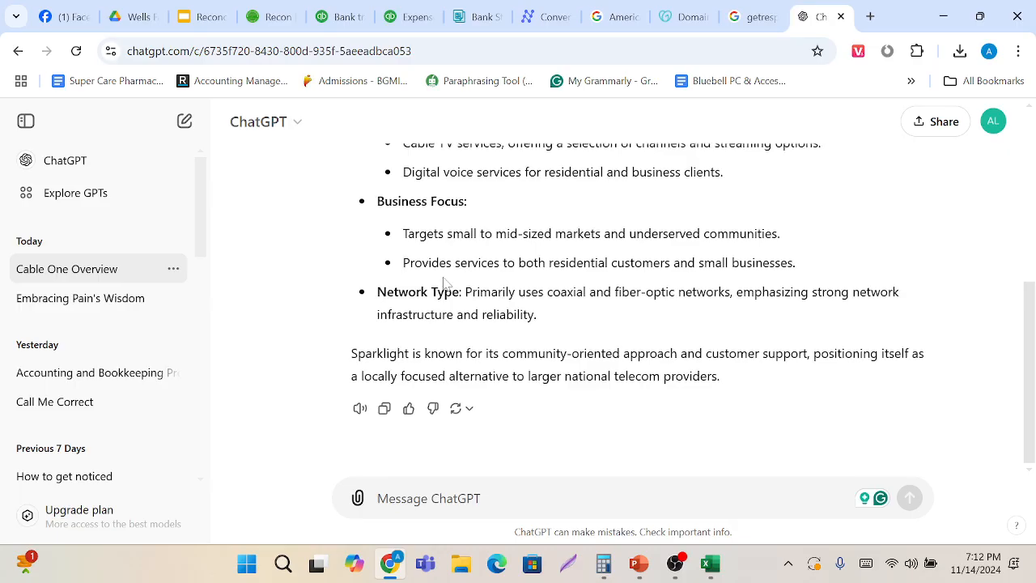
{"action": "scroll", "coordinate": [443, 284], "scroll_direction": "up", "scroll_amount": 2}
{"action": "scroll", "coordinate": [443, 283], "scroll_direction": "up", "scroll_amount": 1}
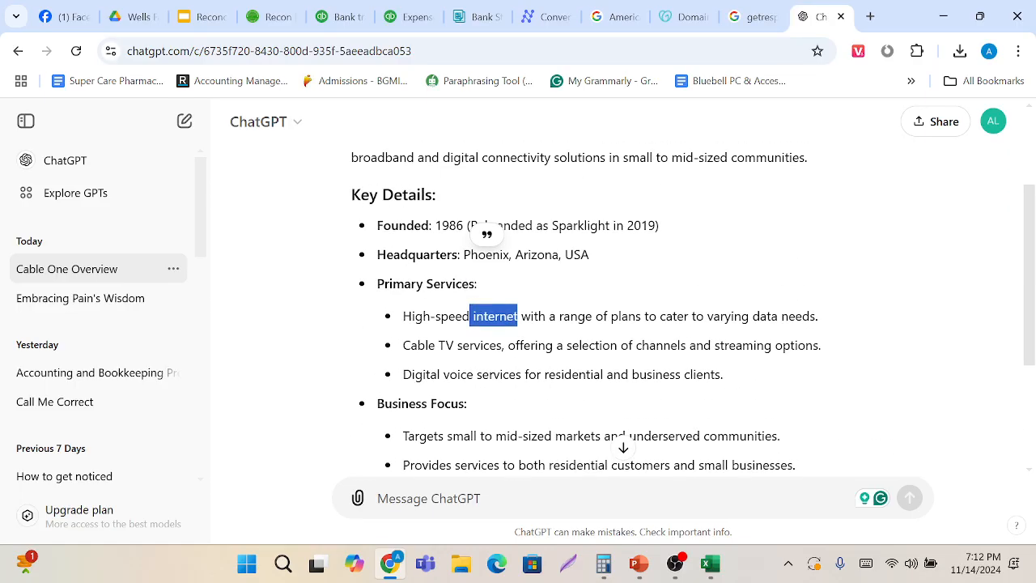
{"action": "scroll", "coordinate": [443, 283], "scroll_direction": "up", "scroll_amount": 2}
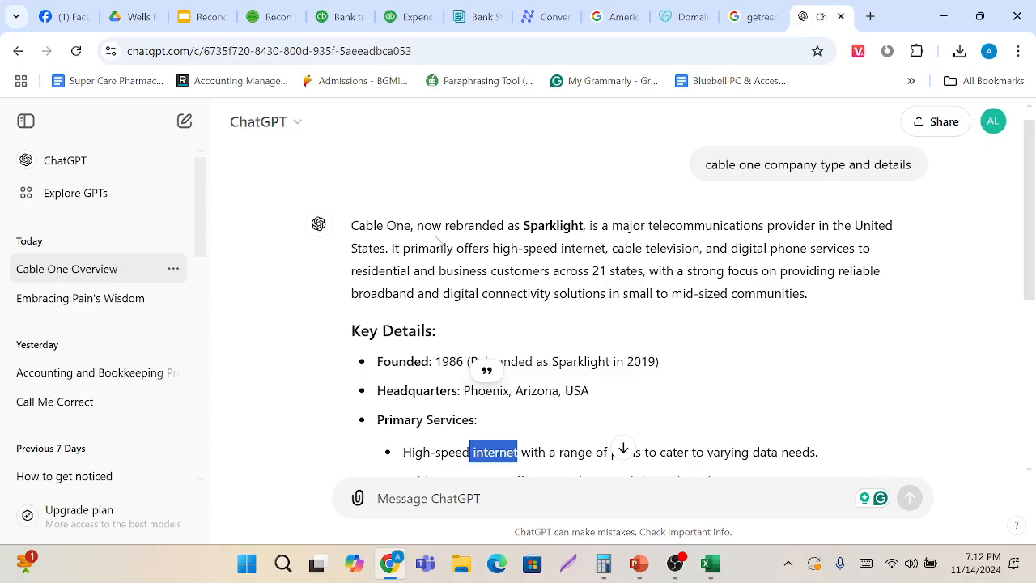
Return to the QuickBooks bank transactions and begin adding a new account named "Inter" in place of Light and heat for the Cable One transaction.
{"action": "left_click", "coordinate": [409, 12]}
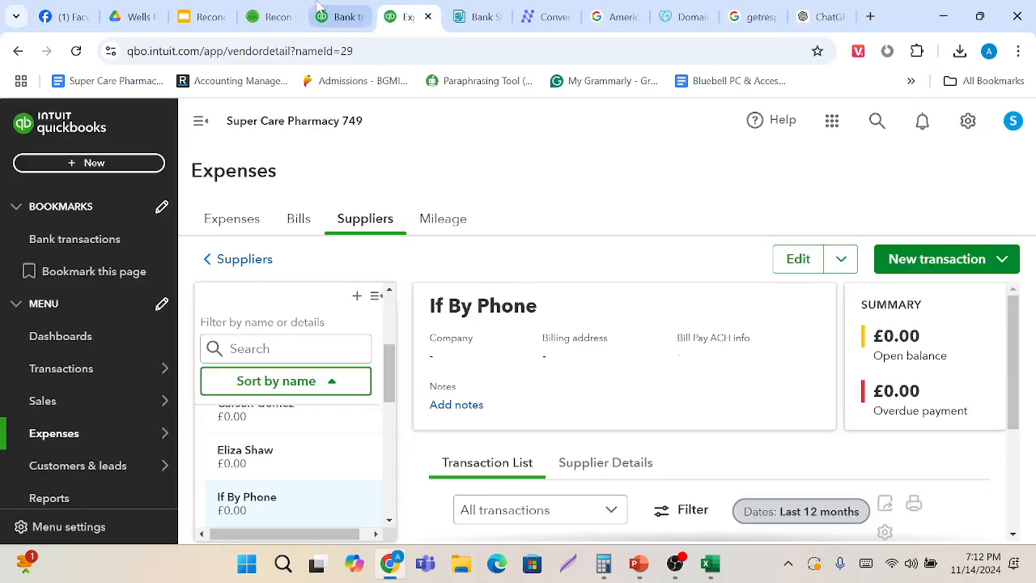
{"action": "left_click", "coordinate": [344, 11]}
{"action": "scroll", "coordinate": [497, 350], "scroll_direction": "up", "scroll_amount": 2}
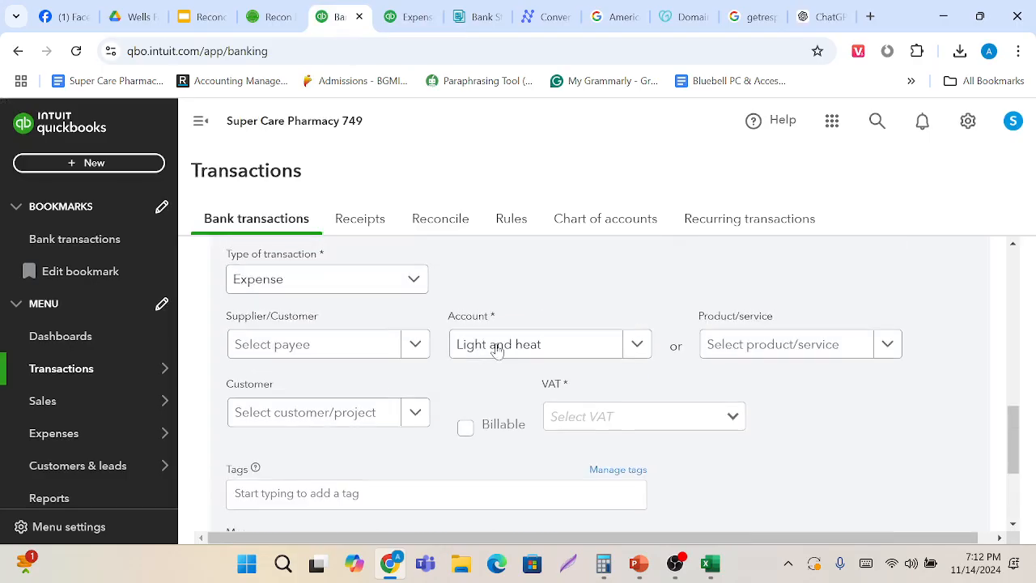
{"action": "left_click", "coordinate": [638, 351]}
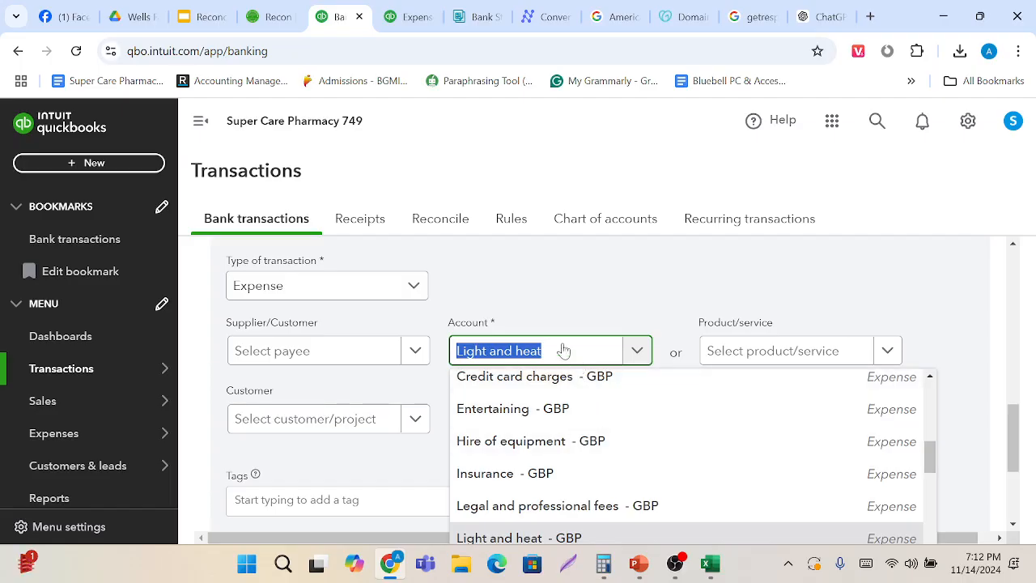
{"action": "key", "text": "BackSpace"}
{"action": "type", "text": "l"}
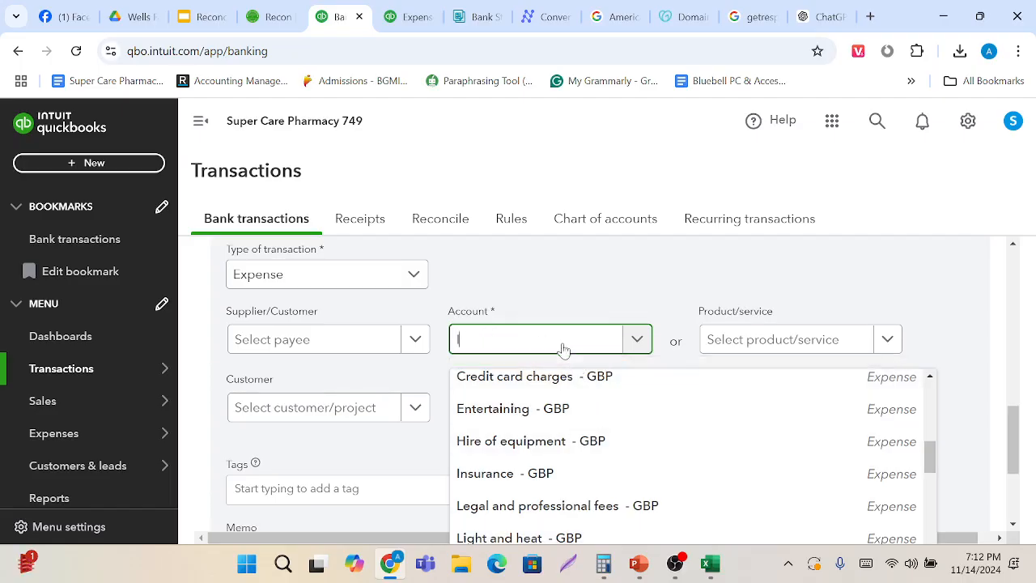
{"action": "type", "text": "nter"}
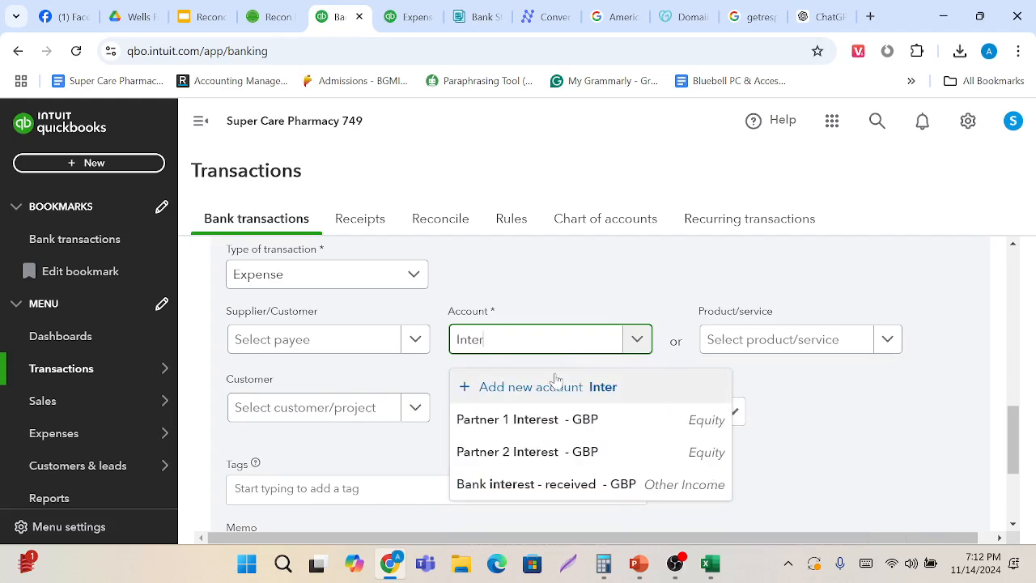
{"action": "left_click", "coordinate": [555, 386]}
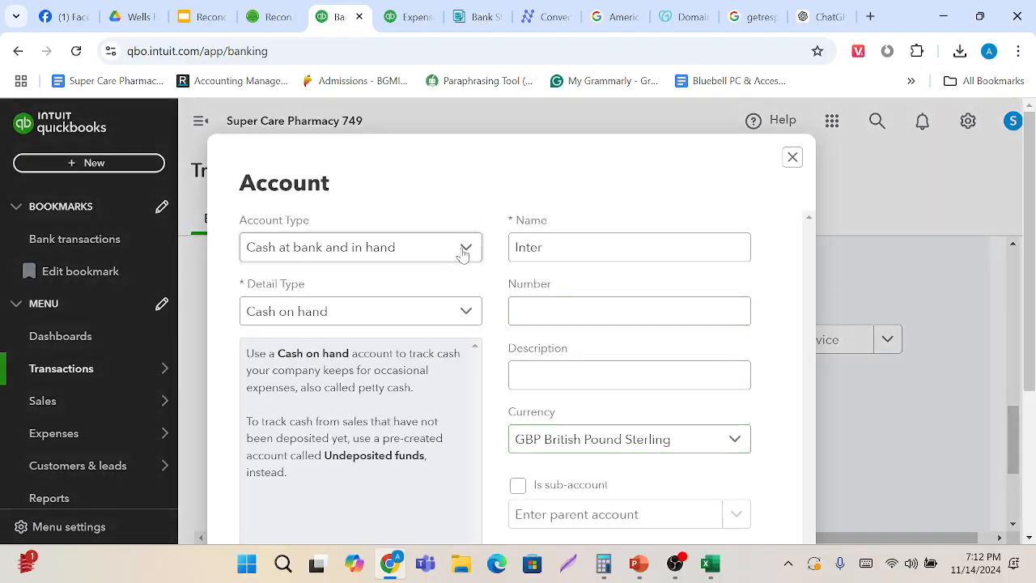
Try the Expenses account type for the new account and look through its detail types.
{"action": "left_click", "coordinate": [465, 253]}
{"action": "scroll", "coordinate": [365, 430], "scroll_direction": "down", "scroll_amount": 5}
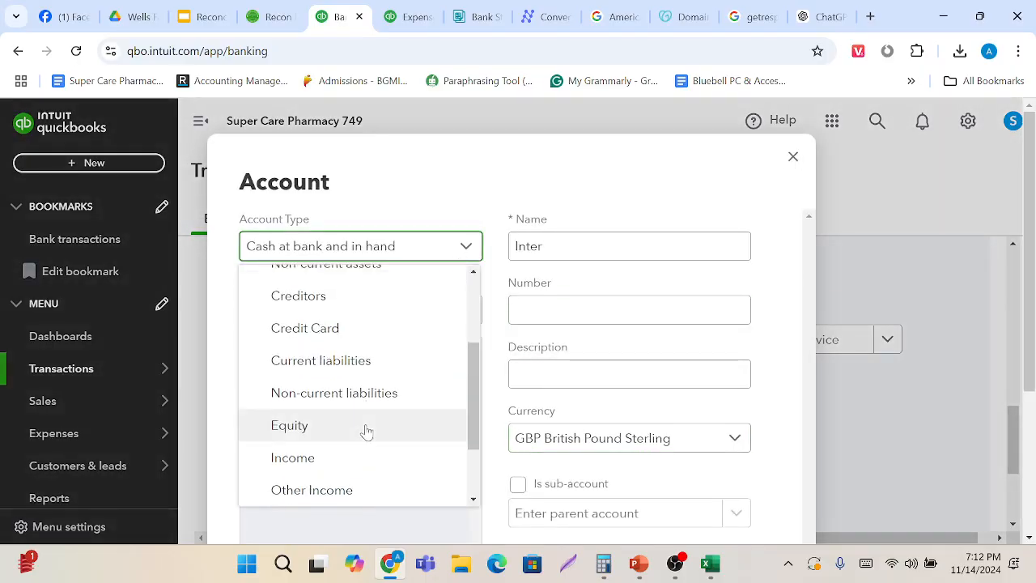
{"action": "left_click", "coordinate": [352, 466]}
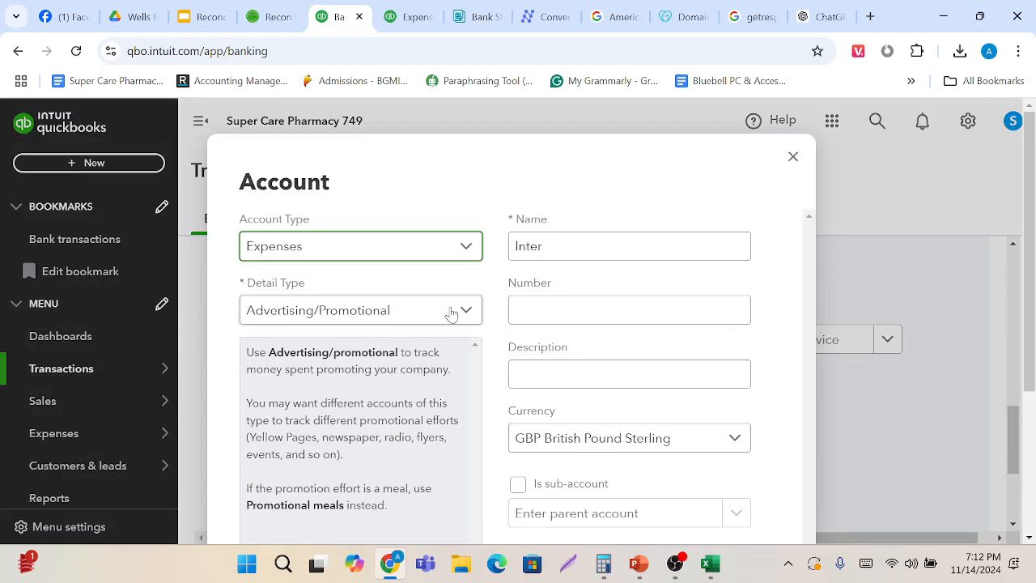
{"action": "left_click", "coordinate": [454, 311]}
{"action": "scroll", "coordinate": [405, 420], "scroll_direction": "down", "scroll_amount": 5}
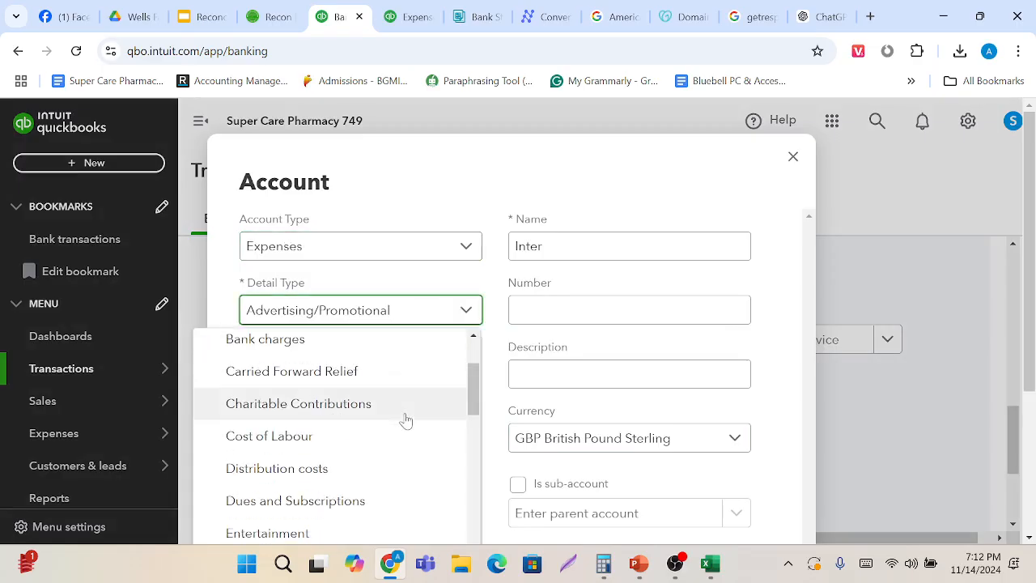
{"action": "scroll", "coordinate": [406, 420], "scroll_direction": "down", "scroll_amount": 4}
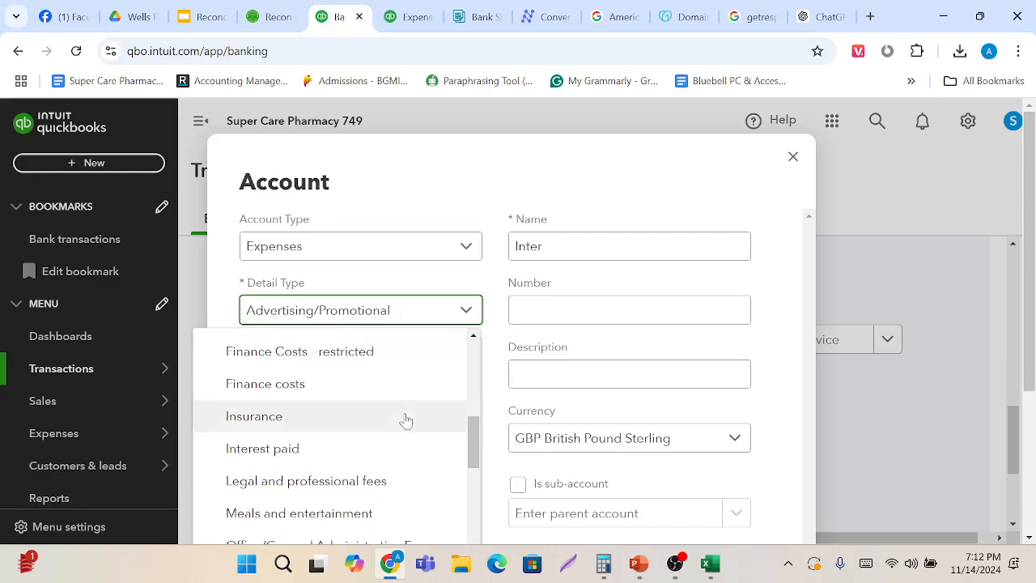
{"action": "scroll", "coordinate": [405, 420], "scroll_direction": "down", "scroll_amount": 5}
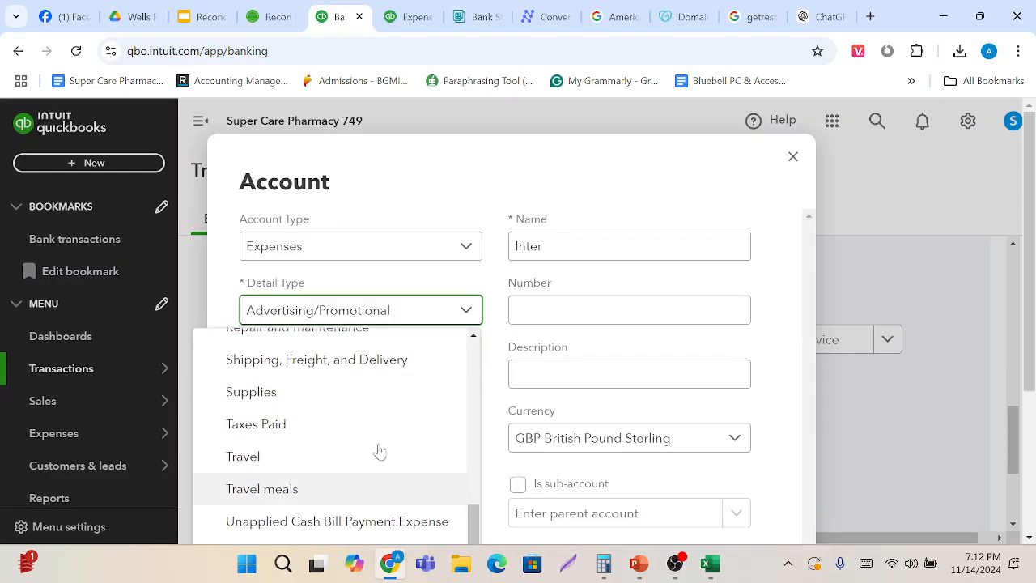
{"action": "scroll", "coordinate": [387, 404], "scroll_direction": "up", "scroll_amount": 2}
Name the new account Internet, set both its account type and detail type to Other Expense, and save it.
{"action": "left_click", "coordinate": [461, 255]}
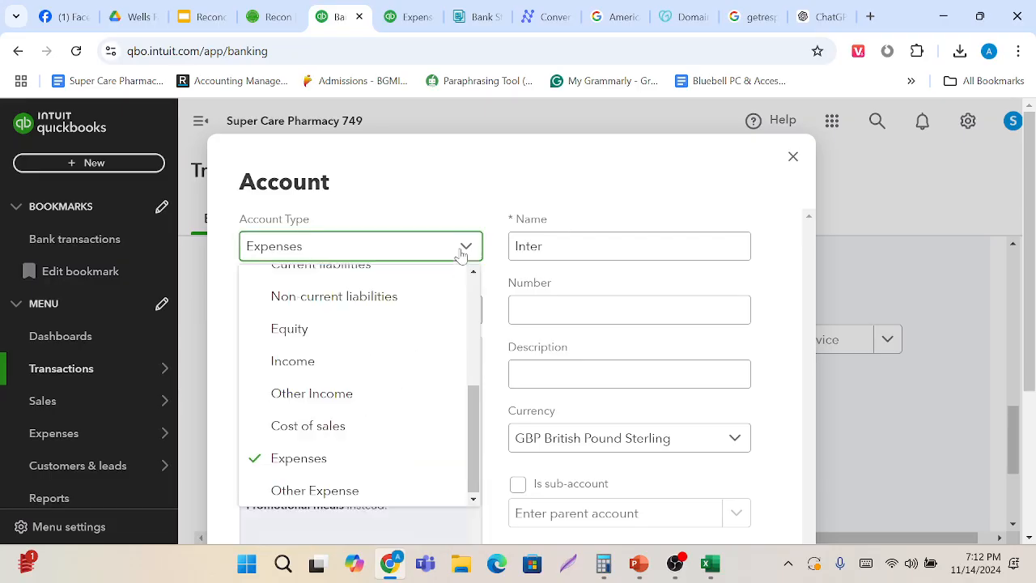
{"action": "left_click", "coordinate": [370, 491]}
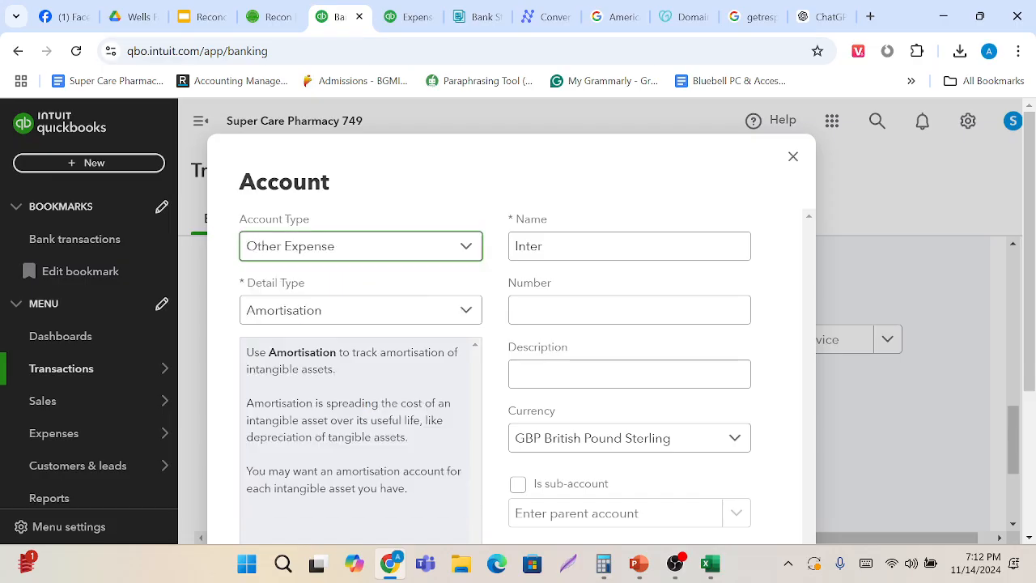
{"action": "left_click", "coordinate": [439, 309]}
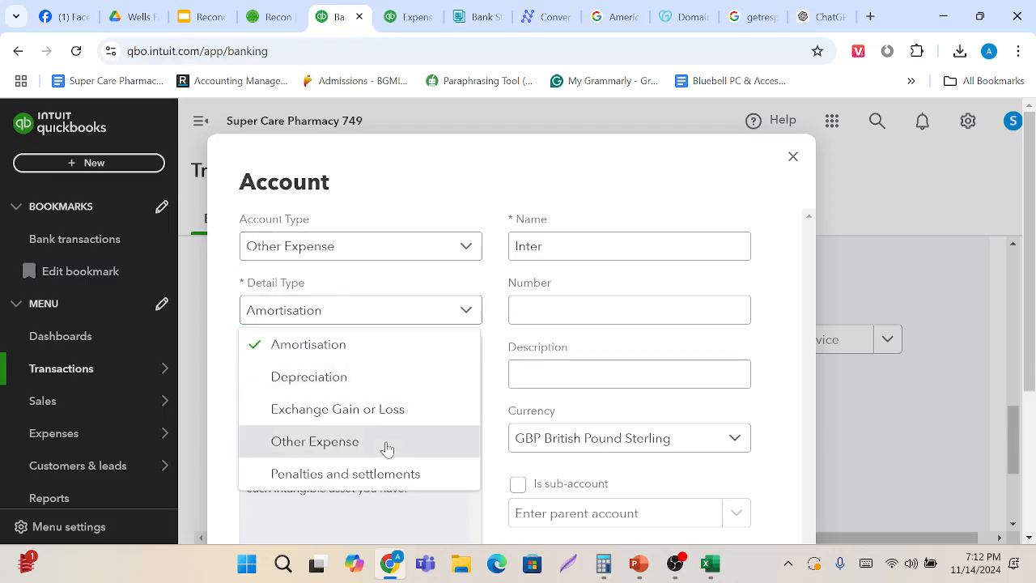
{"action": "left_click", "coordinate": [386, 447]}
{"action": "left_click", "coordinate": [571, 248]}
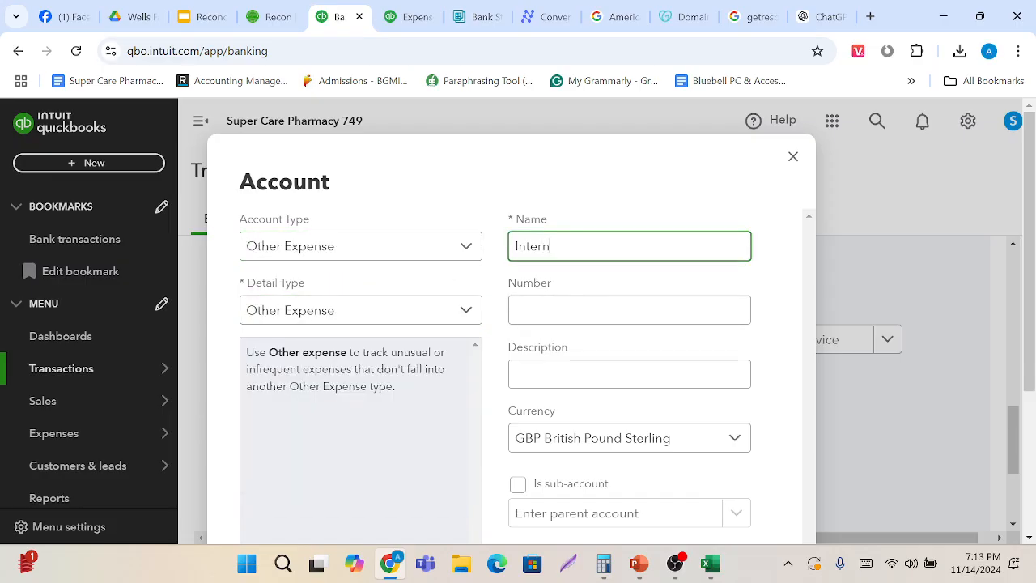
{"action": "scroll", "coordinate": [510, 364], "scroll_direction": "down", "scroll_amount": 3}
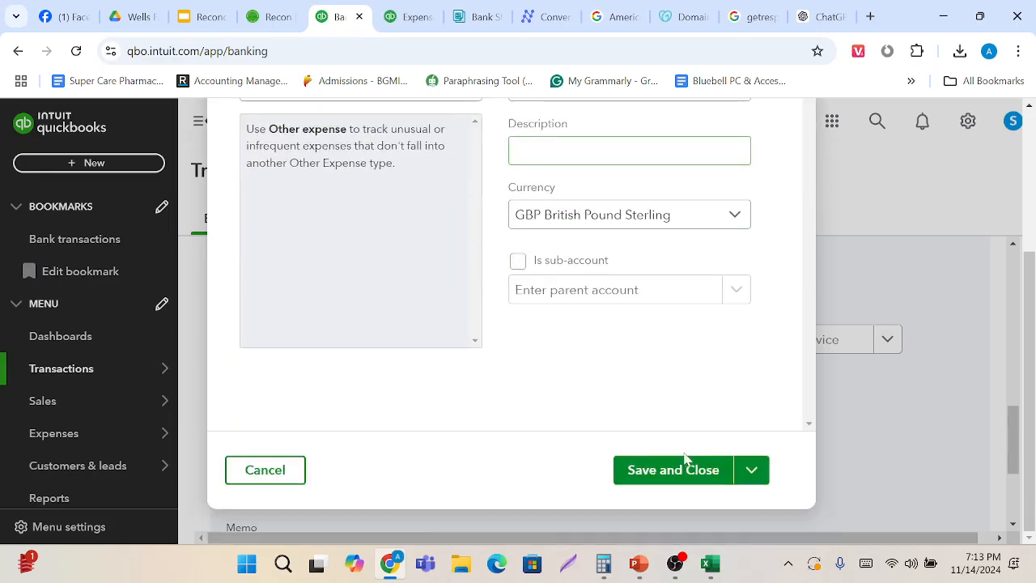
{"action": "left_click", "coordinate": [673, 471]}
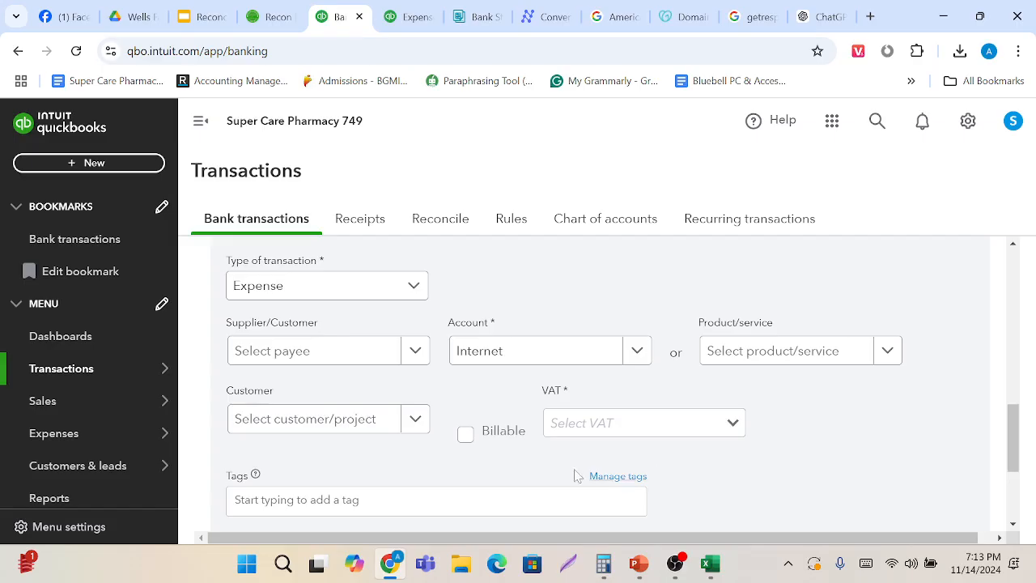
Set the VAT to Exempt (0%), accept it as the default tax code for Internet, and add the Cable One transaction.
{"action": "left_click", "coordinate": [733, 423]}
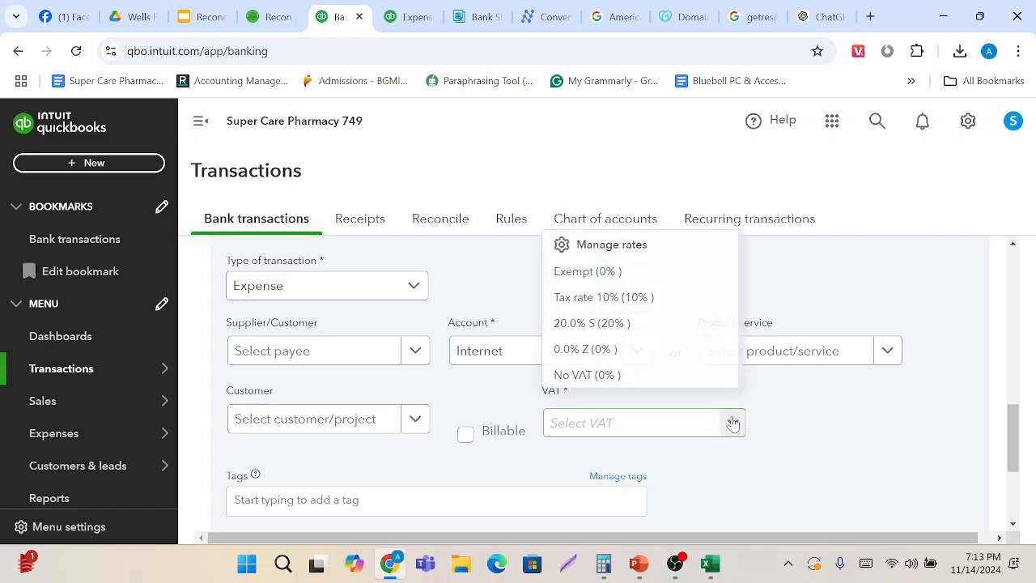
{"action": "left_click", "coordinate": [619, 273]}
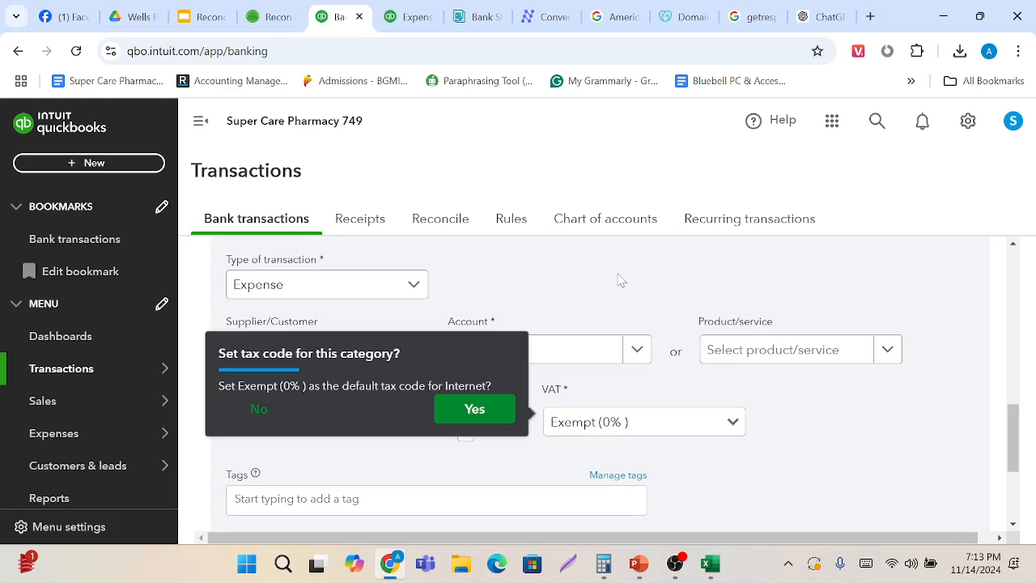
{"action": "left_click", "coordinate": [484, 415]}
{"action": "scroll", "coordinate": [569, 405], "scroll_direction": "down", "scroll_amount": 4}
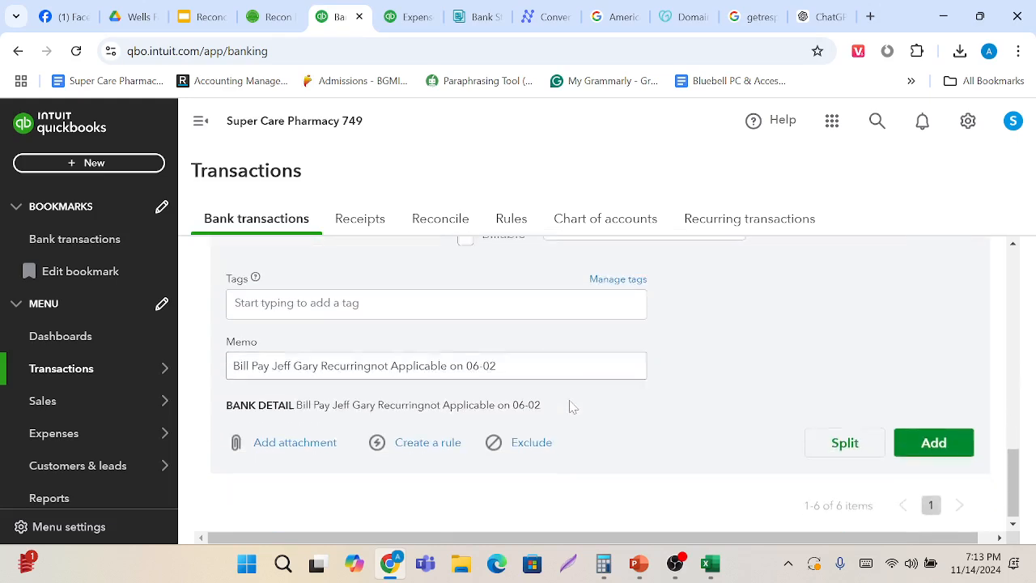
{"action": "left_click", "coordinate": [923, 440]}
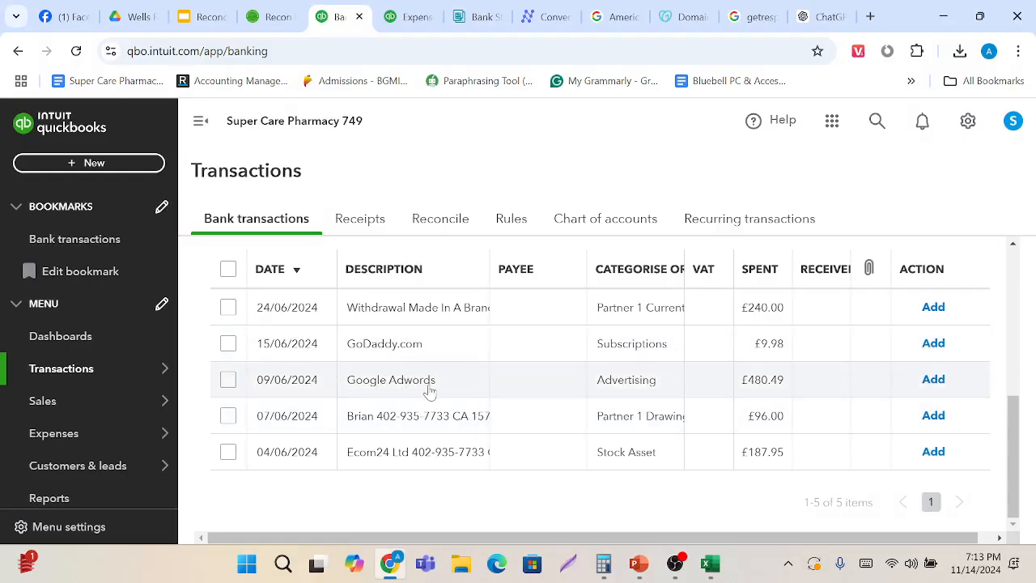
Open the 07/06/2024 PayPal transaction categorised as Partner 1 Drawings and copy its full memo text.
{"action": "left_click", "coordinate": [432, 425]}
{"action": "scroll", "coordinate": [402, 424], "scroll_direction": "down", "scroll_amount": 5}
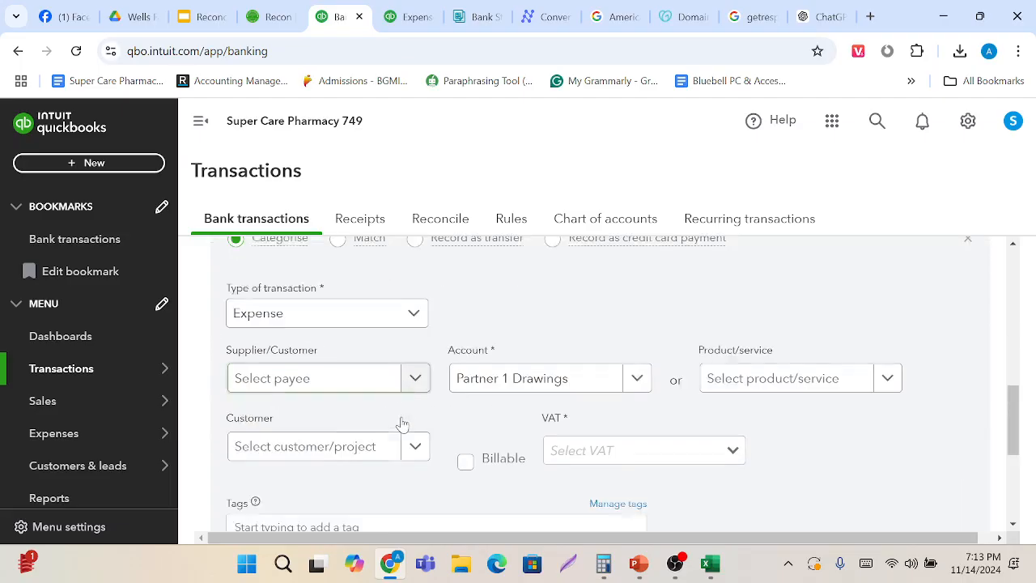
{"action": "left_click_drag", "start_coordinate": [233, 390], "coordinate": [701, 396]}
{"action": "key", "text": "ctrl+c"}
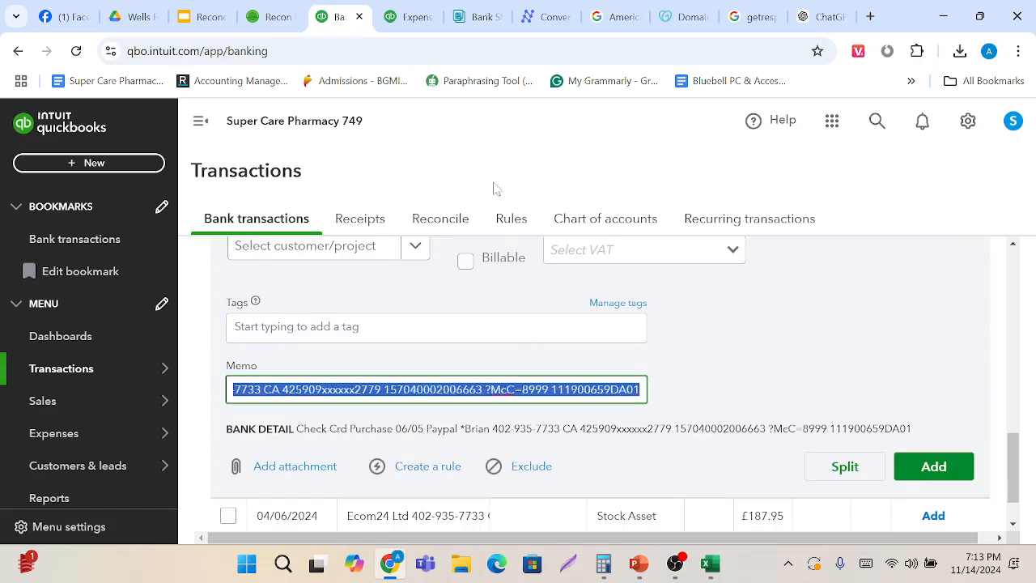
Switch to ChatGPT, ask about the copied memo followed by "this company product or service type", and read the answer.
{"action": "left_click", "coordinate": [819, 16]}
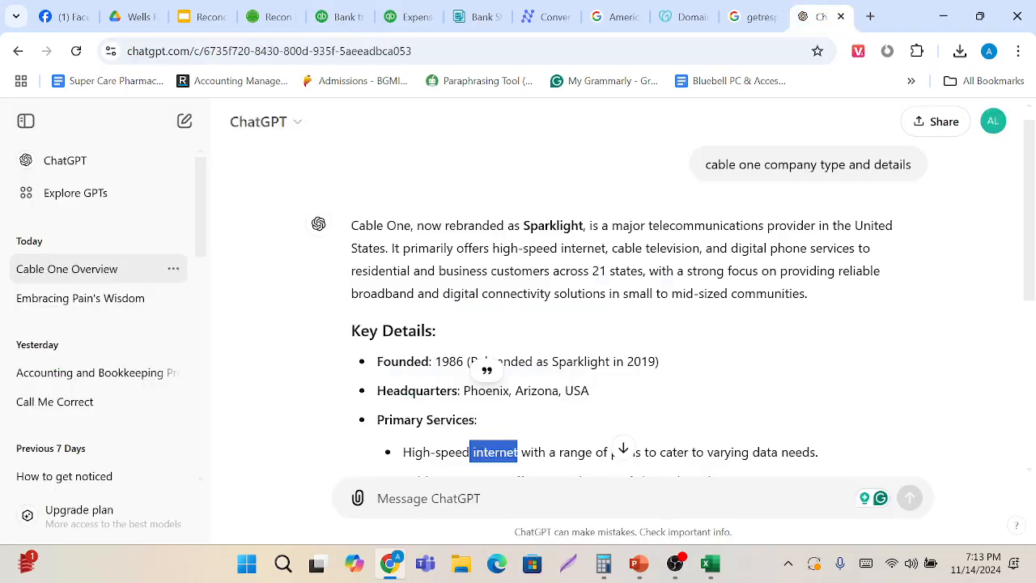
{"action": "key", "text": "ctrl+v"}
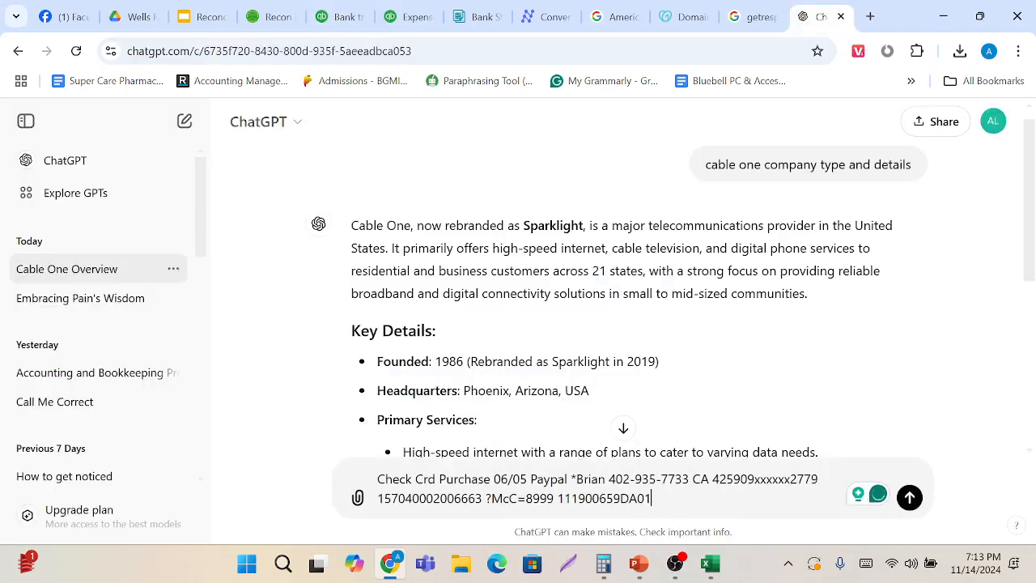
{"action": "type", "text": "this c"}
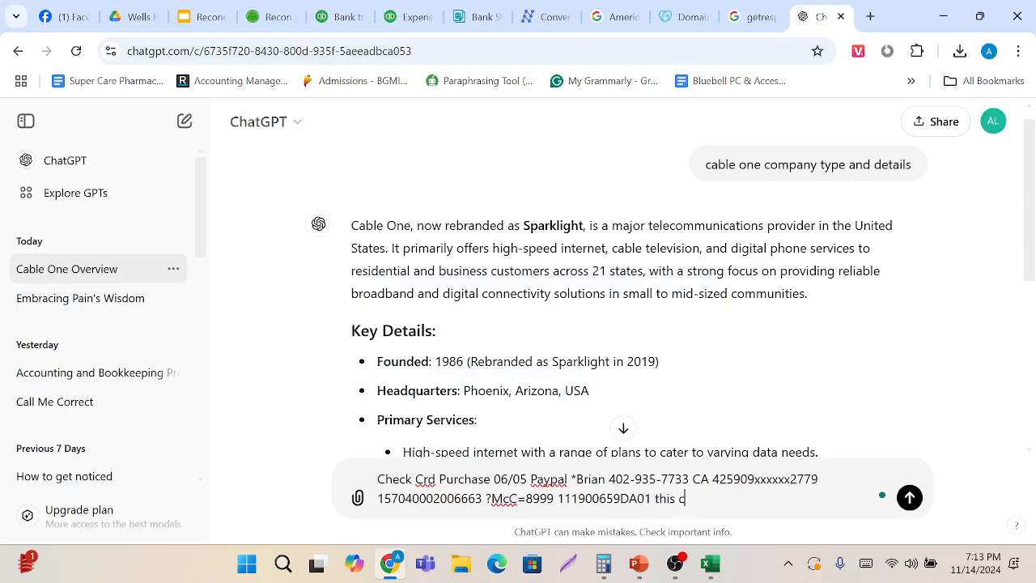
{"action": "type", "text": "ompany product or "}
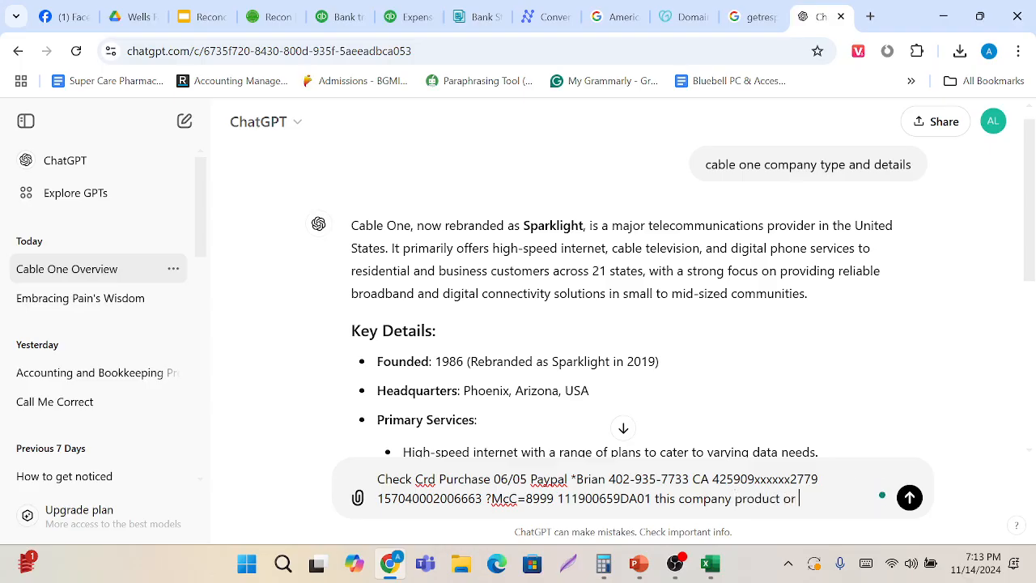
{"action": "type", "text": "service type"}
{"action": "key", "text": "Return"}
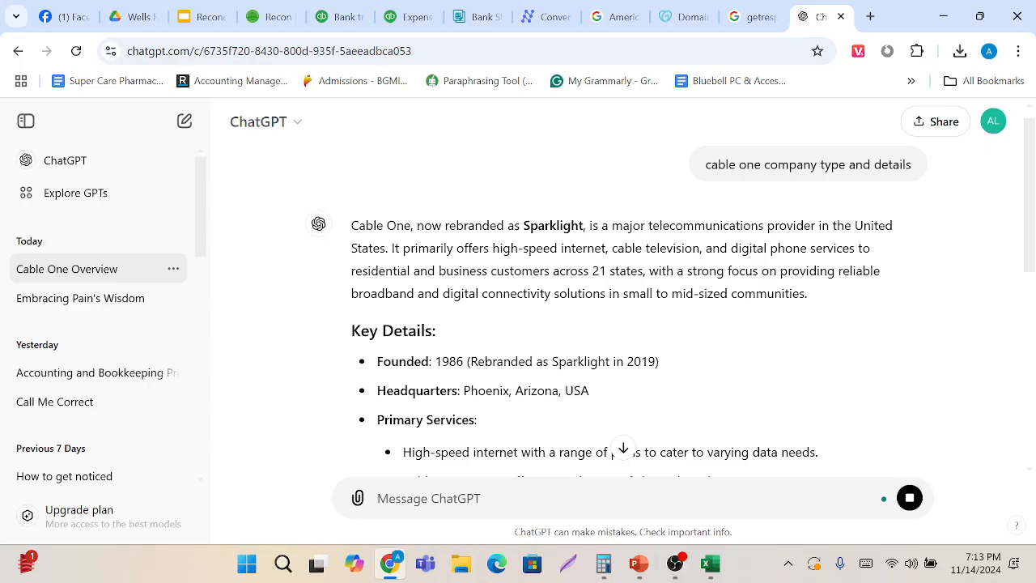
{"action": "left_click", "coordinate": [628, 454]}
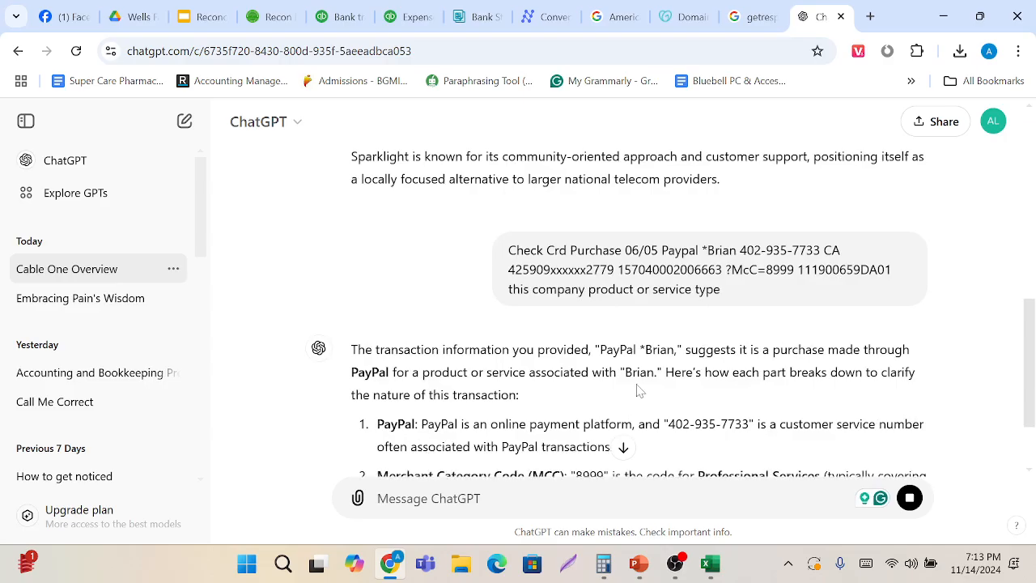
{"action": "scroll", "coordinate": [637, 390], "scroll_direction": "down", "scroll_amount": 3}
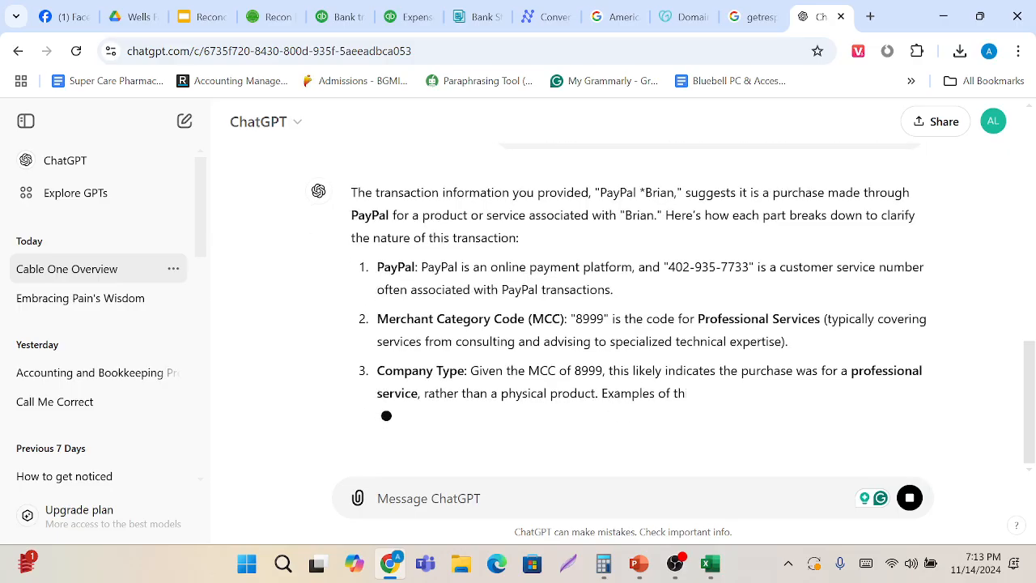
{"action": "scroll", "coordinate": [639, 379], "scroll_direction": "down", "scroll_amount": 1}
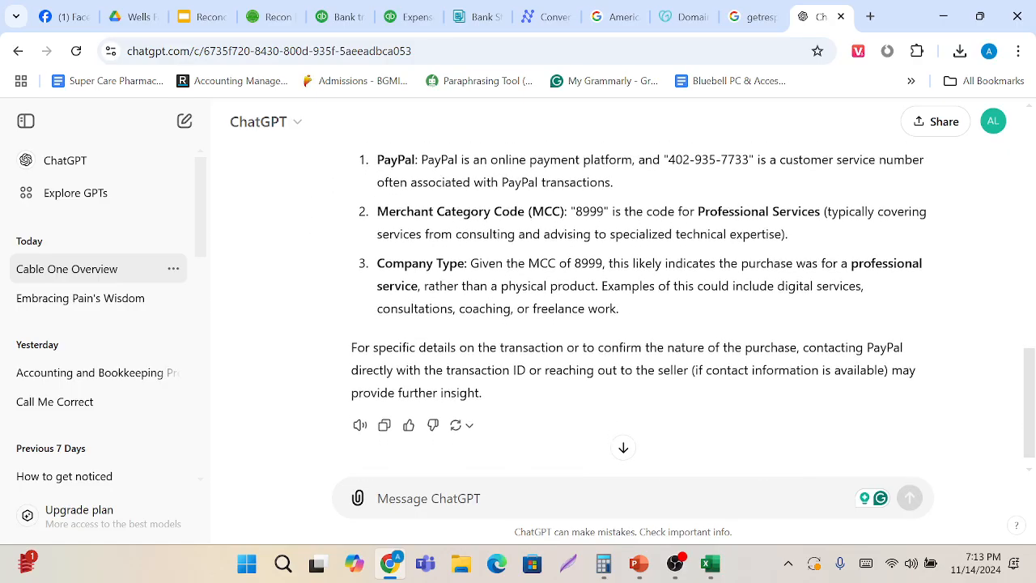
Copy the full text of the previous question about the PayPal purchase and paste it into a new message.
{"action": "scroll", "coordinate": [639, 377], "scroll_direction": "up", "scroll_amount": 1}
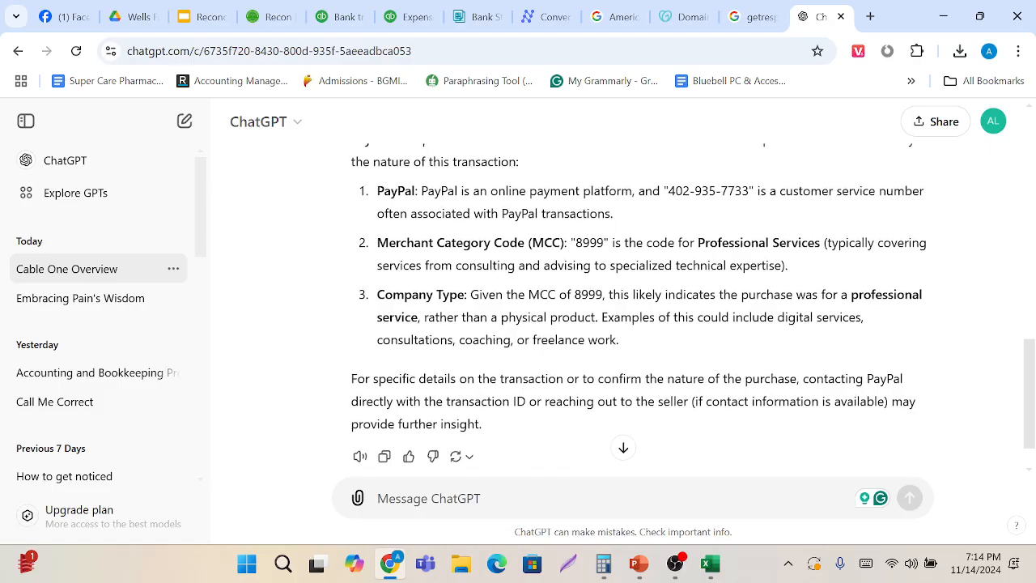
{"action": "scroll", "coordinate": [643, 379], "scroll_direction": "up", "scroll_amount": 2}
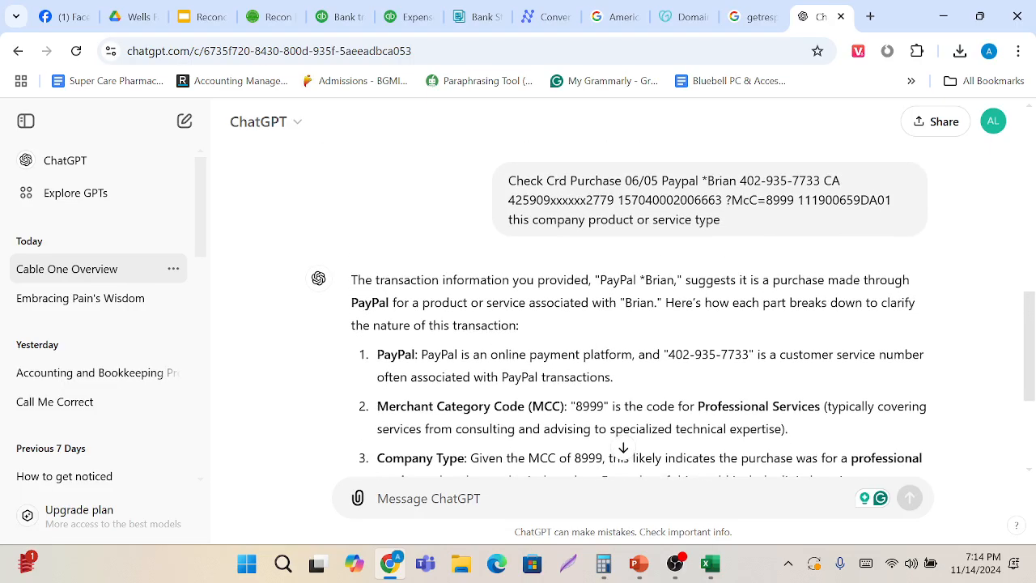
{"action": "left_click_drag", "start_coordinate": [732, 218], "coordinate": [508, 171]}
{"action": "key", "text": "ctrl+c"}
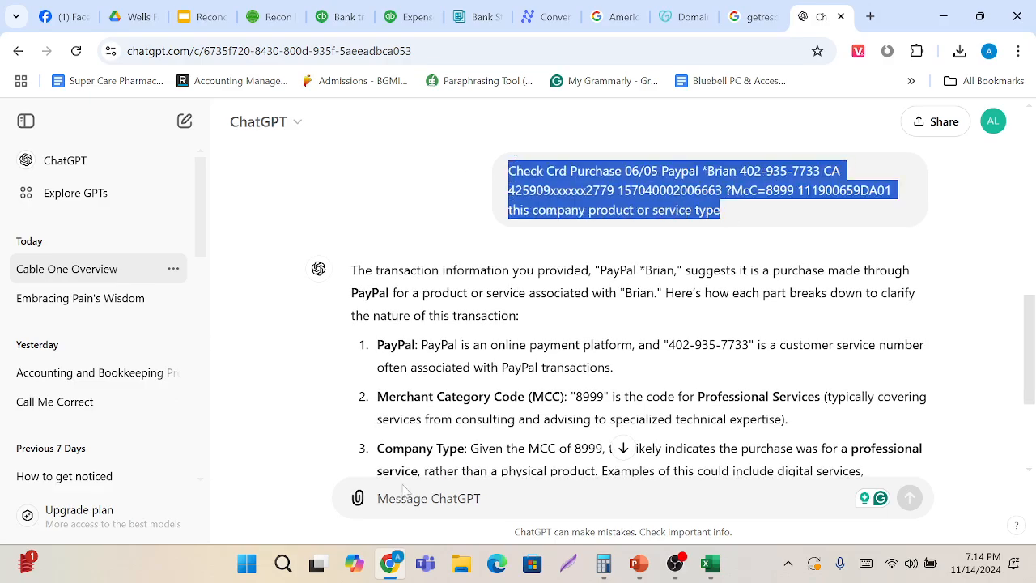
{"action": "left_click", "coordinate": [380, 497]}
{"action": "key", "text": "ctrl+v"}
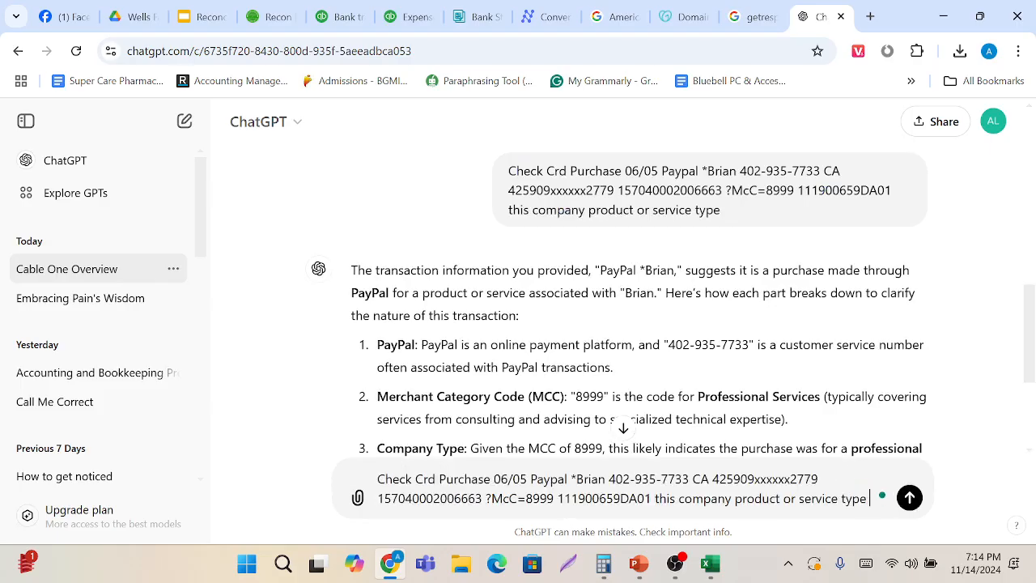
Add "and suggest me chart of account" to the question, send it, and read the suggested account categories.
{"action": "type", "text": "and sugge"}
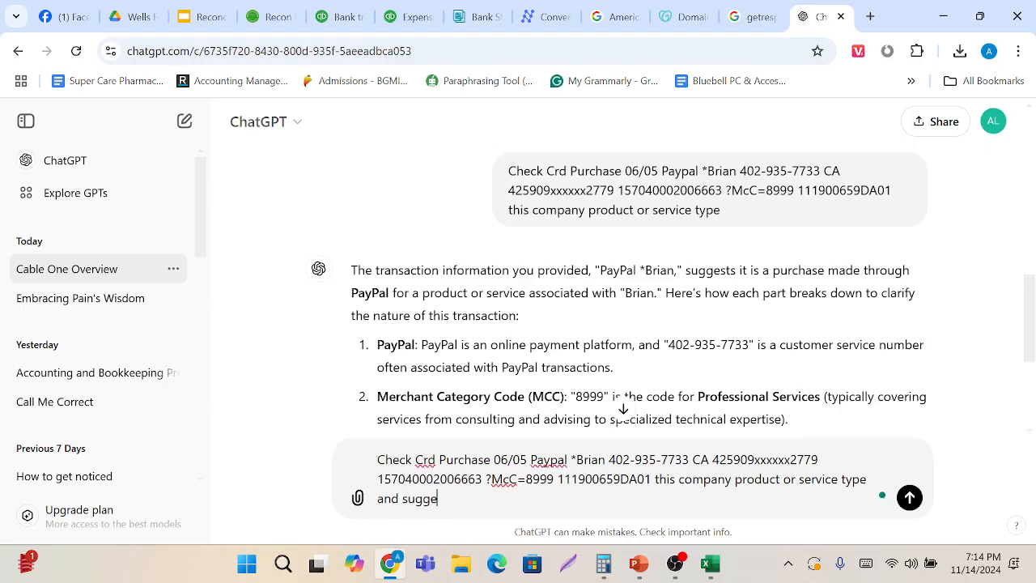
{"action": "type", "text": "st me chart of account"}
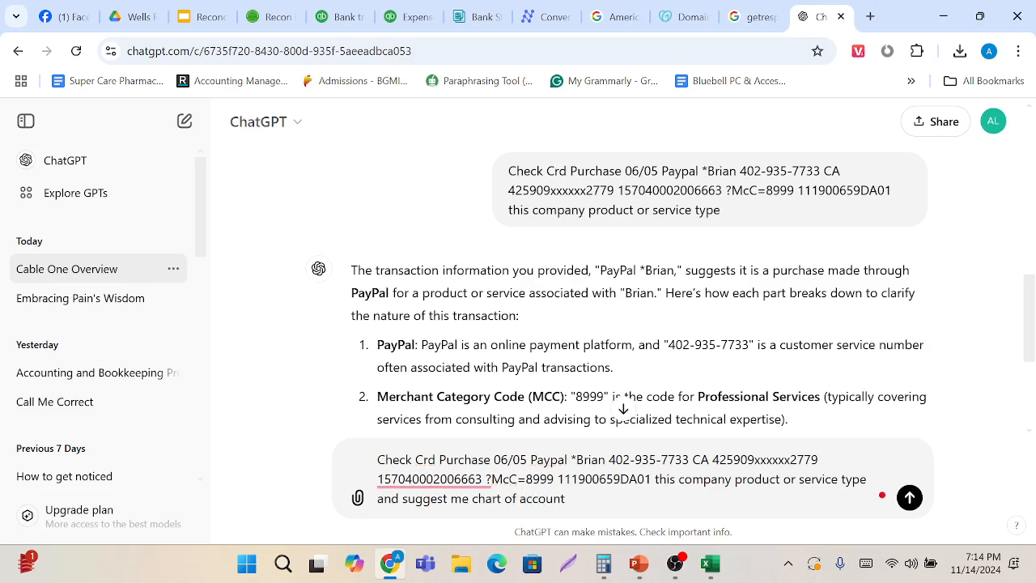
{"action": "key", "text": "Return"}
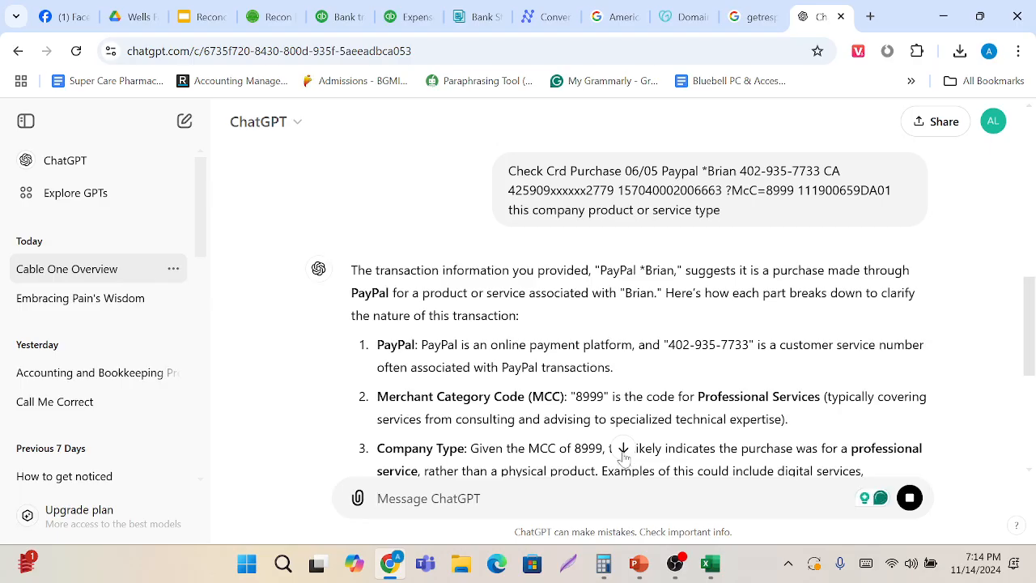
{"action": "left_click", "coordinate": [623, 448]}
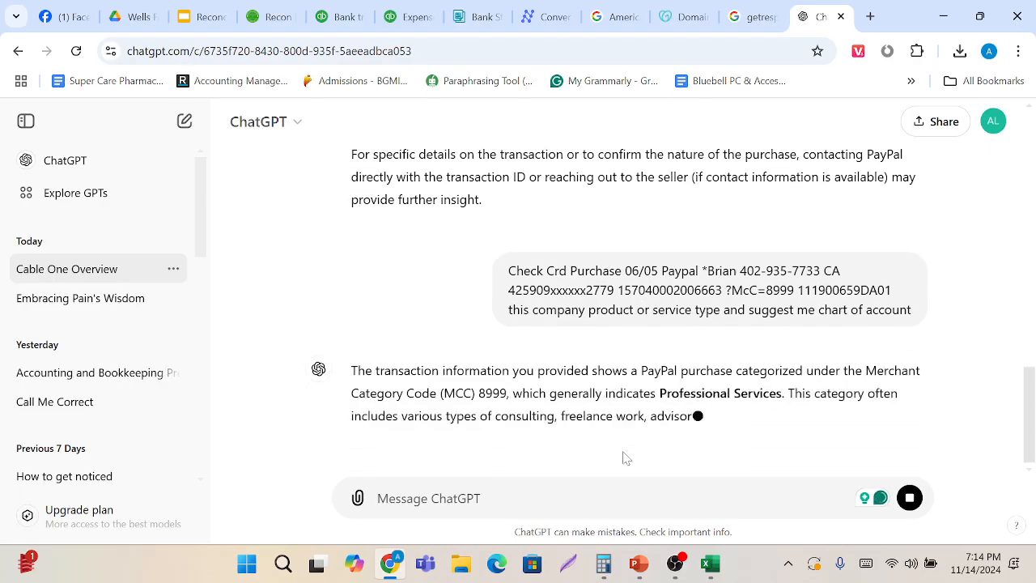
{"action": "left_click", "coordinate": [624, 449]}
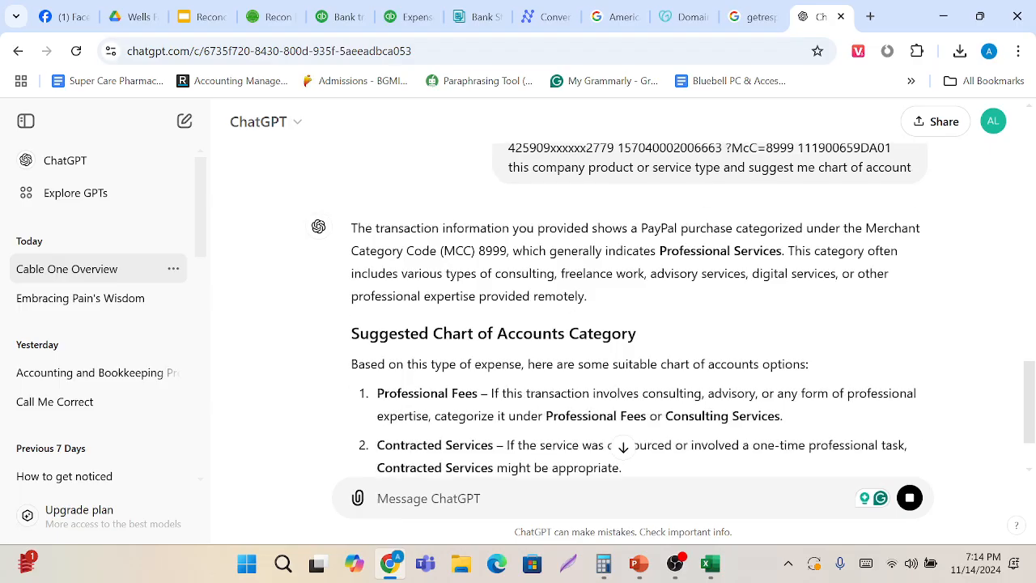
{"action": "left_click", "coordinate": [623, 447]}
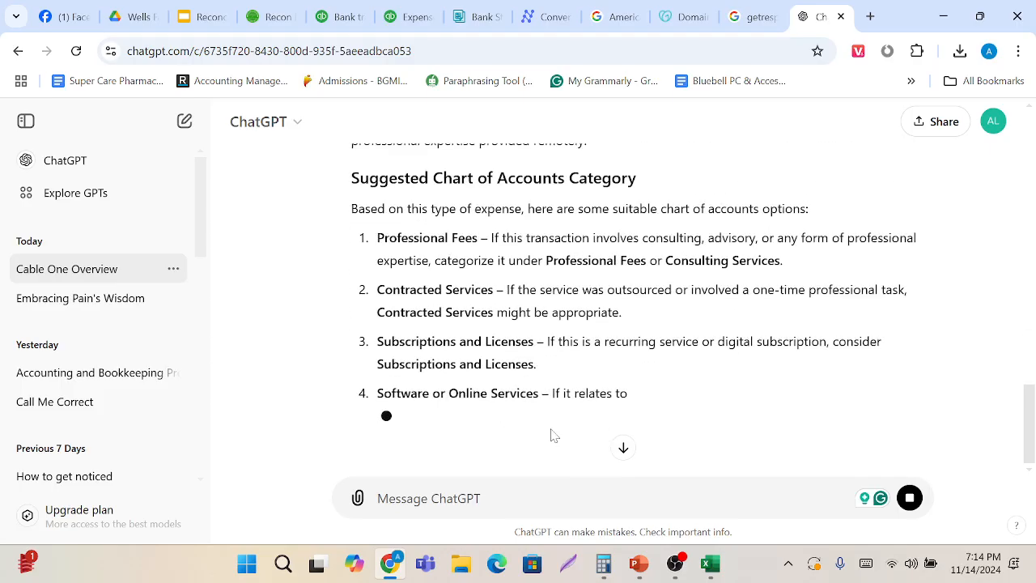
Read the suggested chart of accounts categories for the PayPal purchase and select the recommended account name, Professional Fees.
{"action": "scroll", "coordinate": [550, 435], "scroll_direction": "up", "scroll_amount": 1}
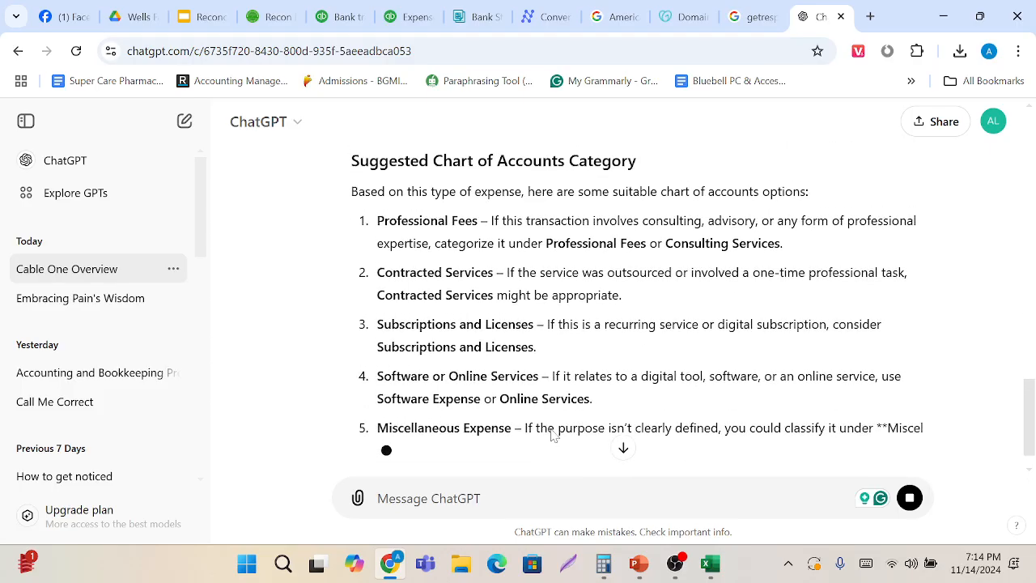
{"action": "scroll", "coordinate": [550, 436], "scroll_direction": "up", "scroll_amount": 1}
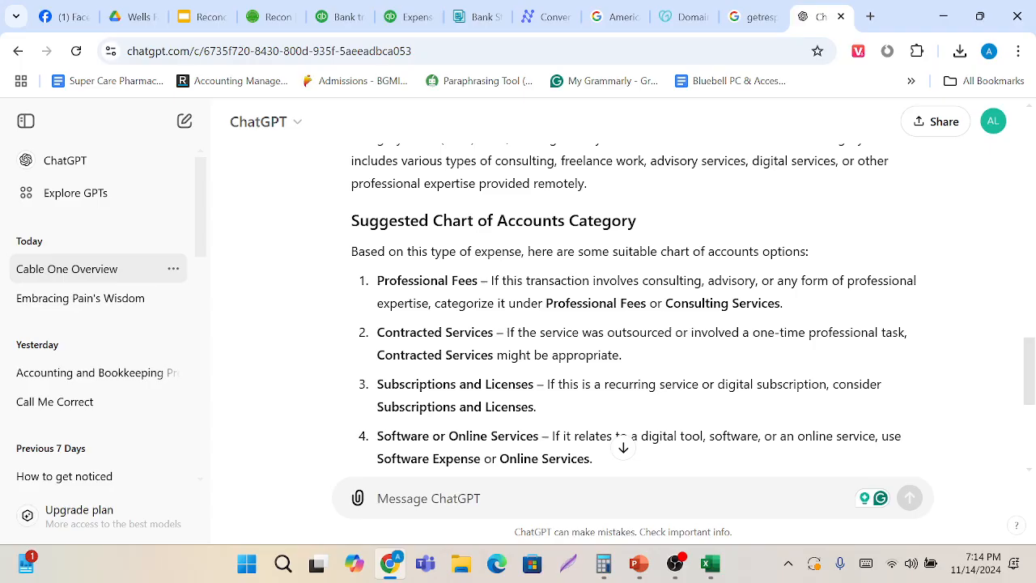
{"action": "scroll", "coordinate": [553, 434], "scroll_direction": "up", "scroll_amount": 1}
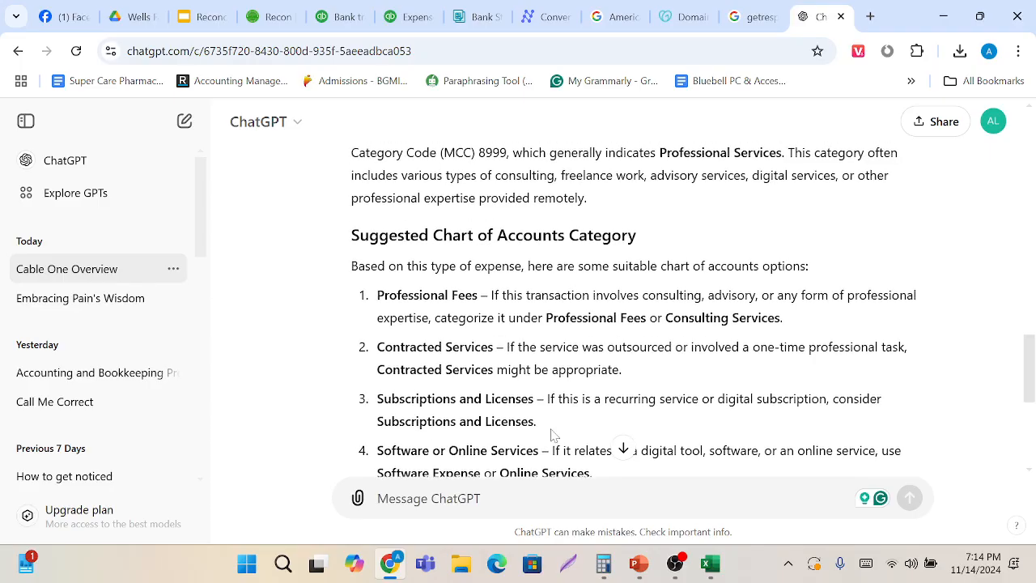
{"action": "scroll", "coordinate": [434, 433], "scroll_direction": "down", "scroll_amount": 4}
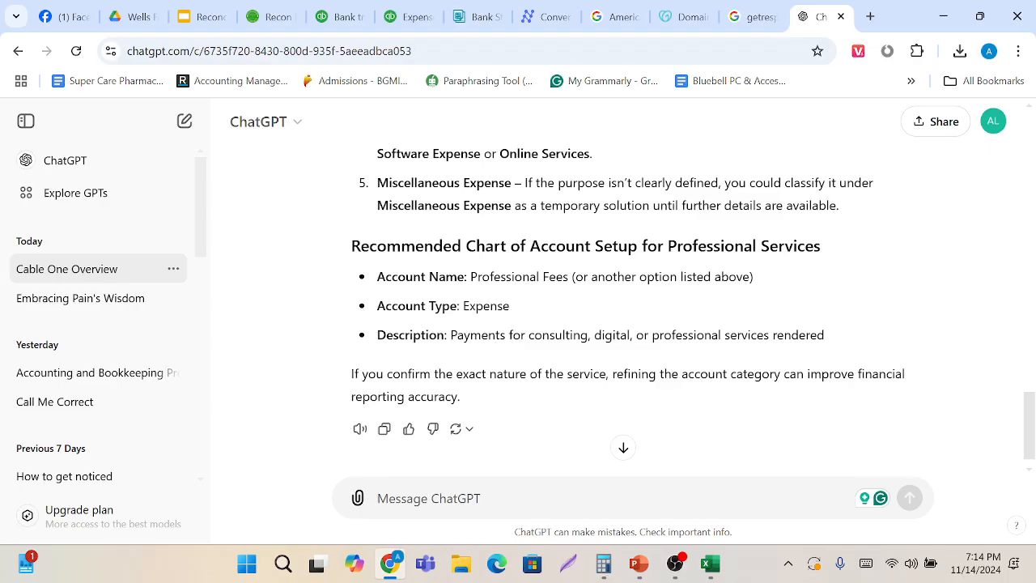
{"action": "left_click_drag", "start_coordinate": [470, 277], "coordinate": [569, 277]}
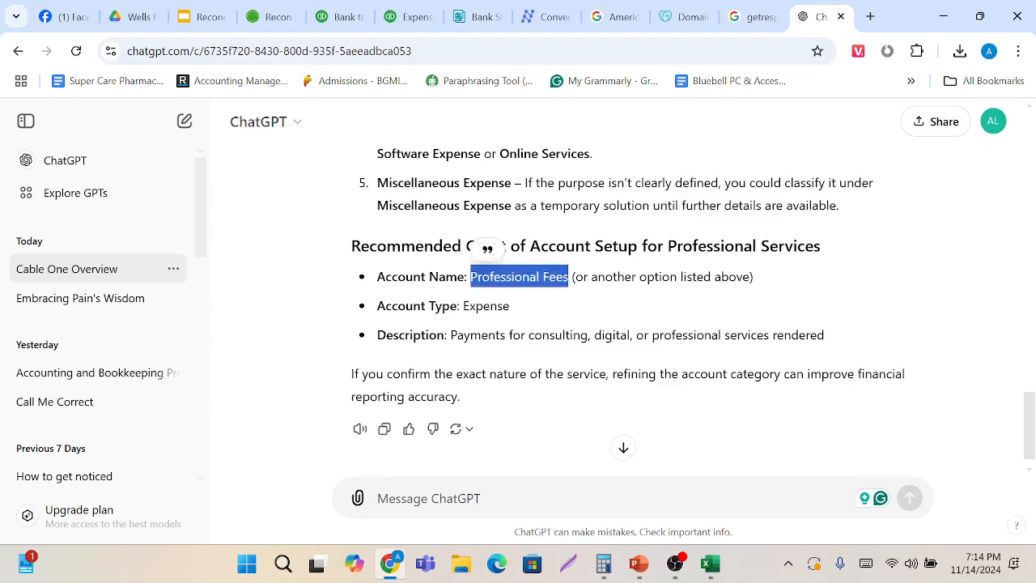
{"action": "scroll", "coordinate": [569, 277], "scroll_direction": "up", "scroll_amount": 6}
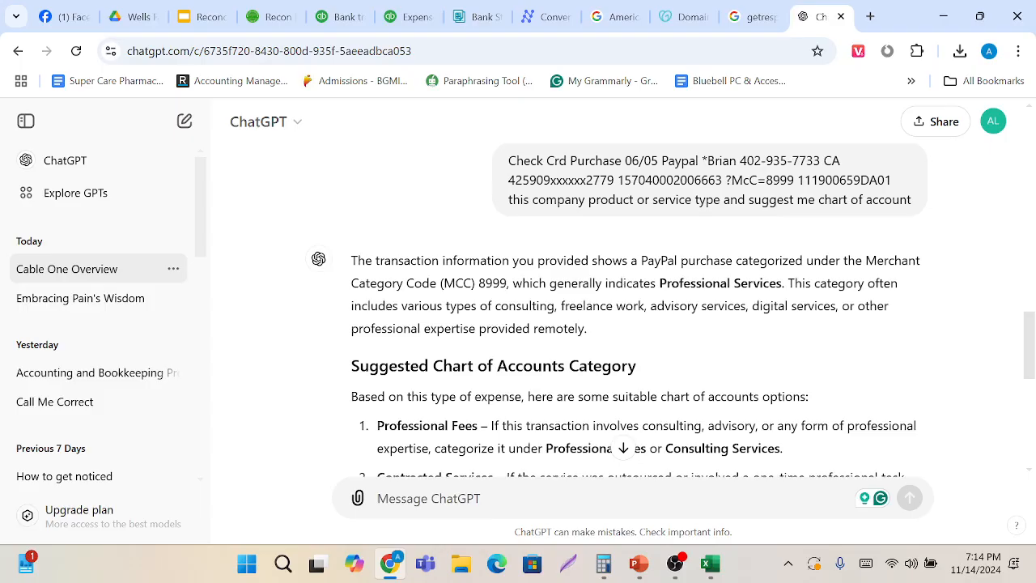
{"action": "scroll", "coordinate": [608, 325], "scroll_direction": "down", "scroll_amount": 1}
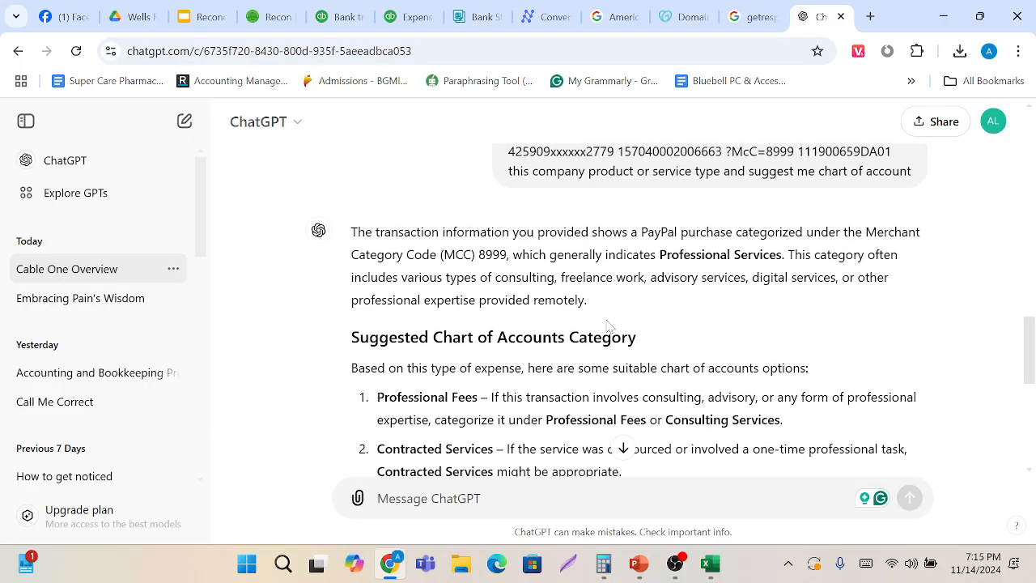
{"action": "scroll", "coordinate": [602, 304], "scroll_direction": "down", "scroll_amount": 5}
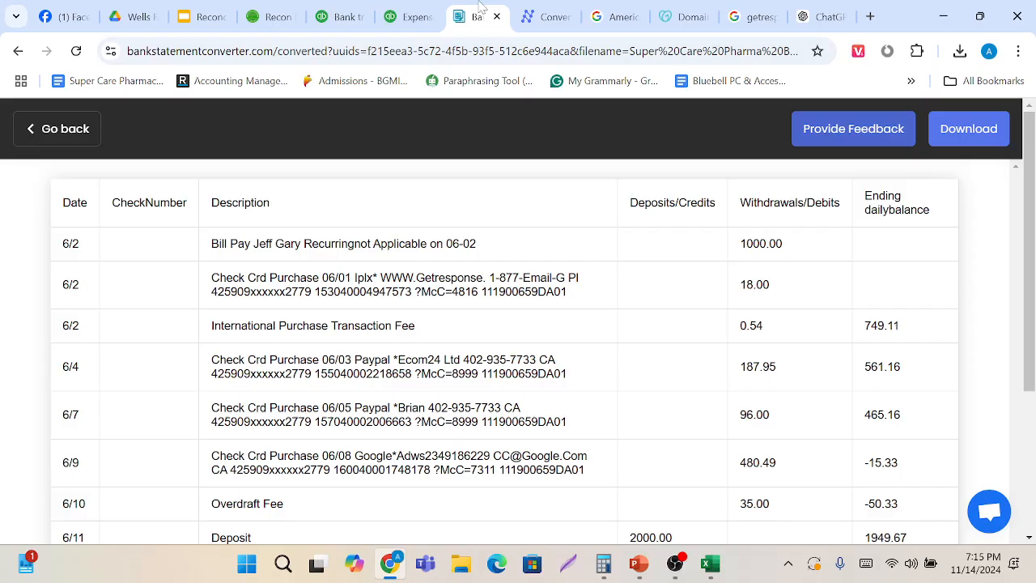
Switch to the QuickBooks bank transactions, open the selected 07/06/2024 payment of £96.00 for editing and set its type to Expense.
{"action": "left_click", "coordinate": [481, 16]}
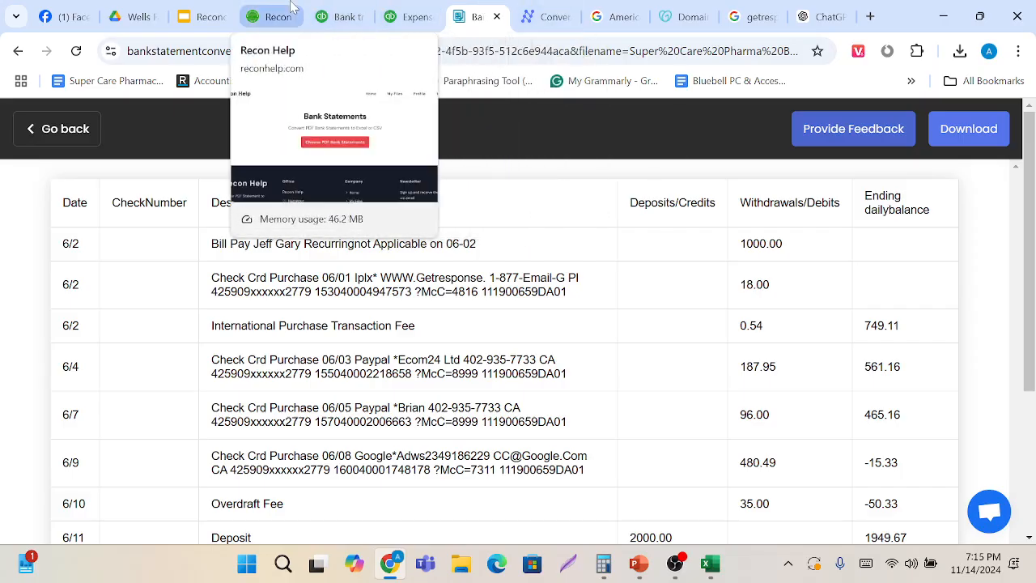
{"action": "left_click", "coordinate": [344, 16]}
{"action": "scroll", "coordinate": [435, 269], "scroll_direction": "up", "scroll_amount": 3}
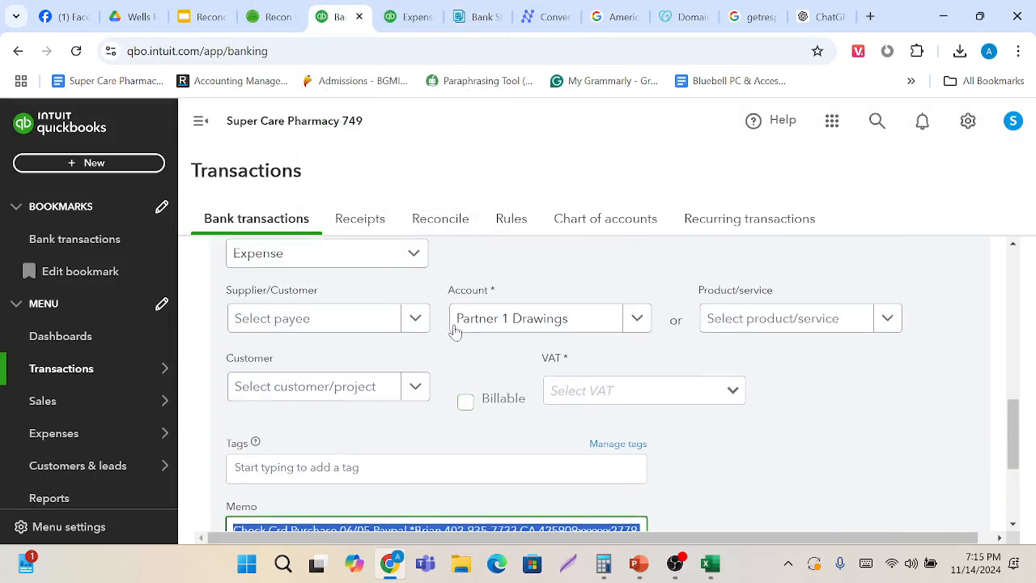
{"action": "scroll", "coordinate": [457, 331], "scroll_direction": "up", "scroll_amount": 1}
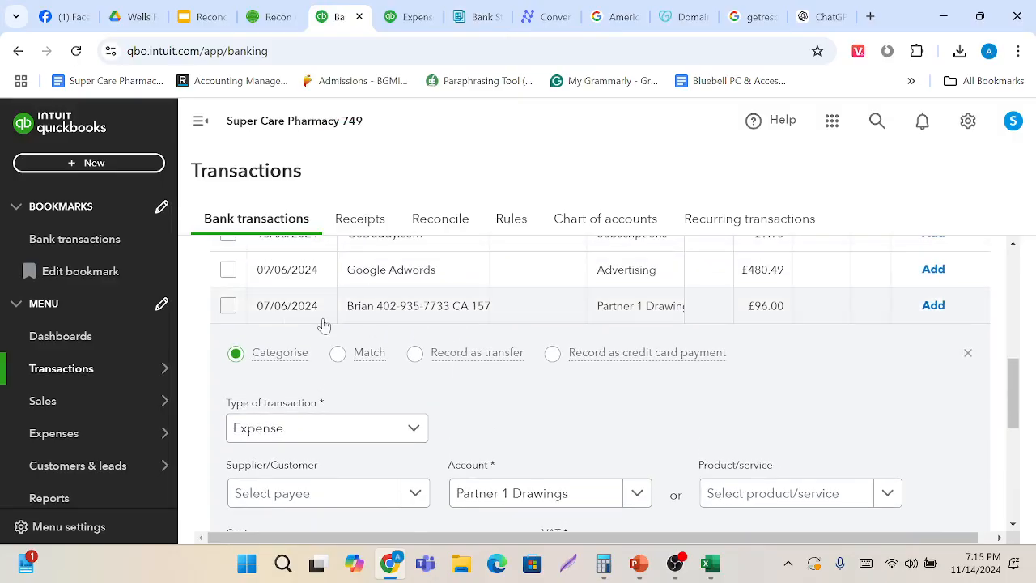
{"action": "left_click", "coordinate": [227, 306]}
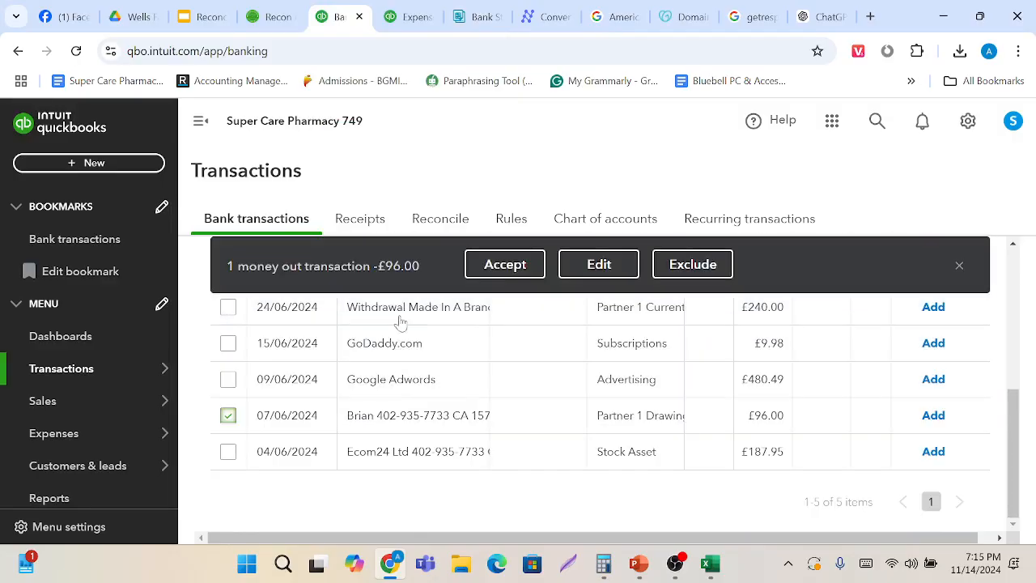
{"action": "left_click", "coordinate": [599, 267]}
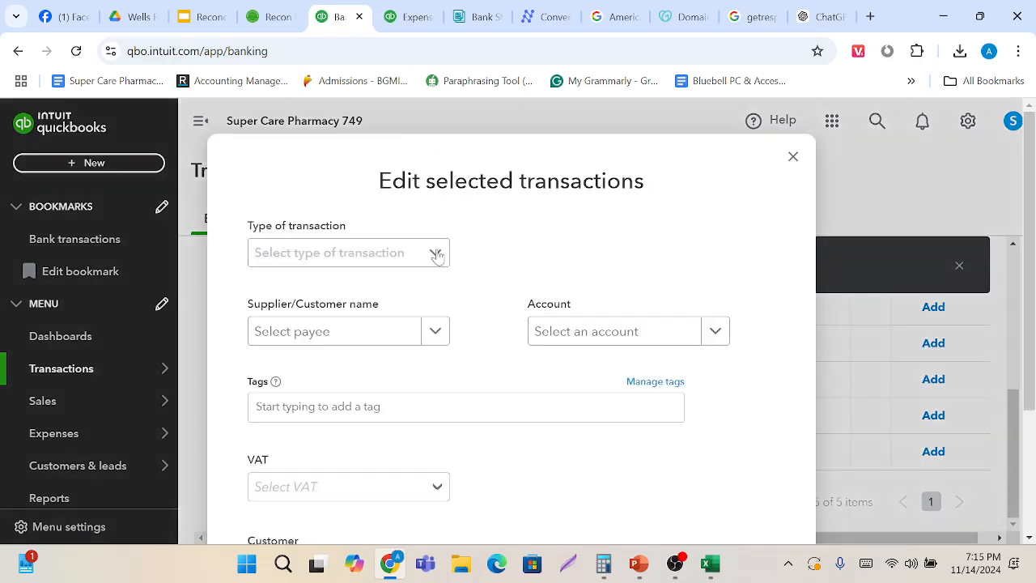
{"action": "left_click", "coordinate": [437, 255]}
{"action": "left_click", "coordinate": [384, 291]}
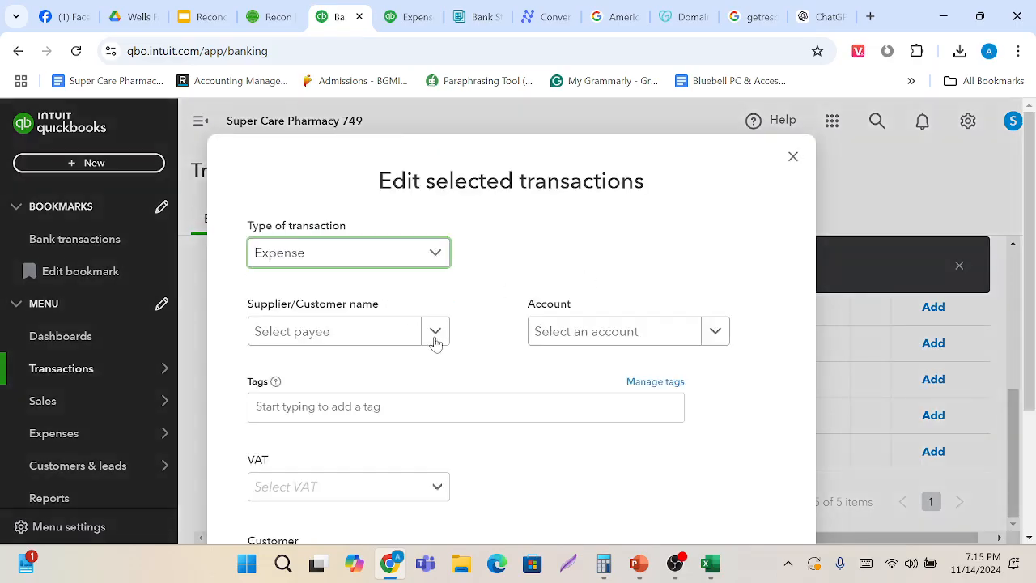
Start a new account for the transaction with both account type and detail type set to Other Expense.
{"action": "left_click", "coordinate": [639, 335]}
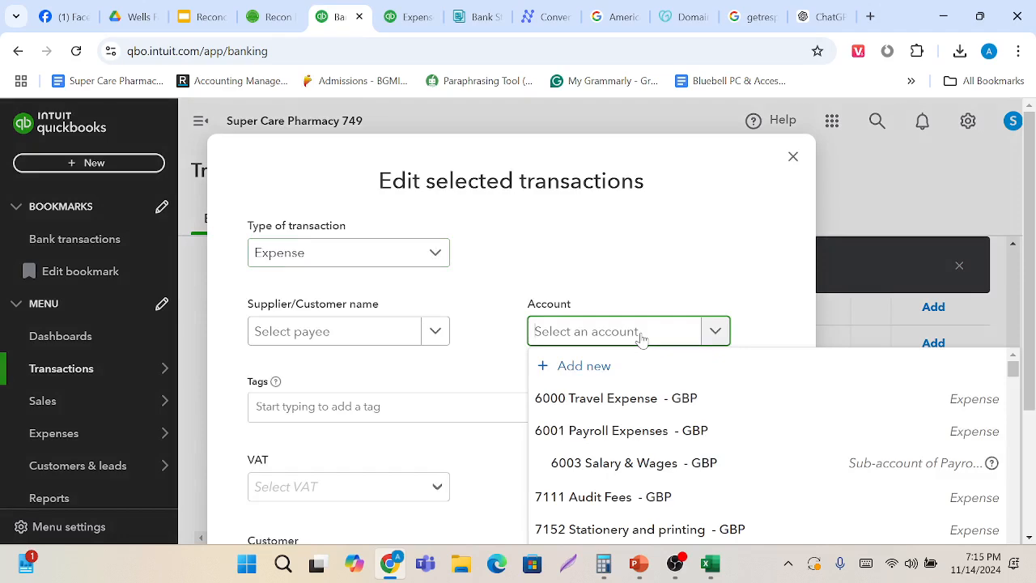
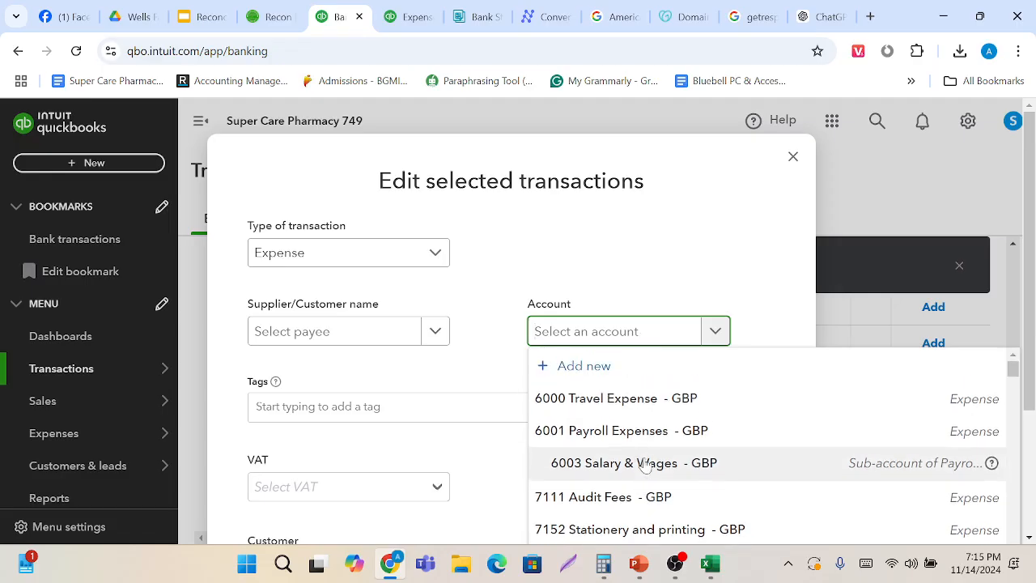
{"action": "left_click", "coordinate": [622, 368]}
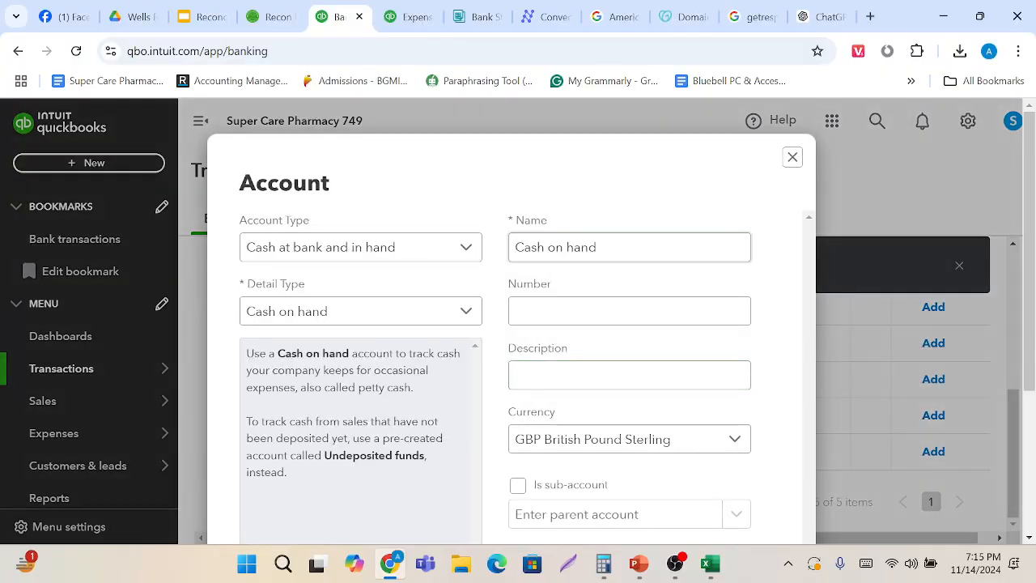
{"action": "left_click", "coordinate": [449, 251]}
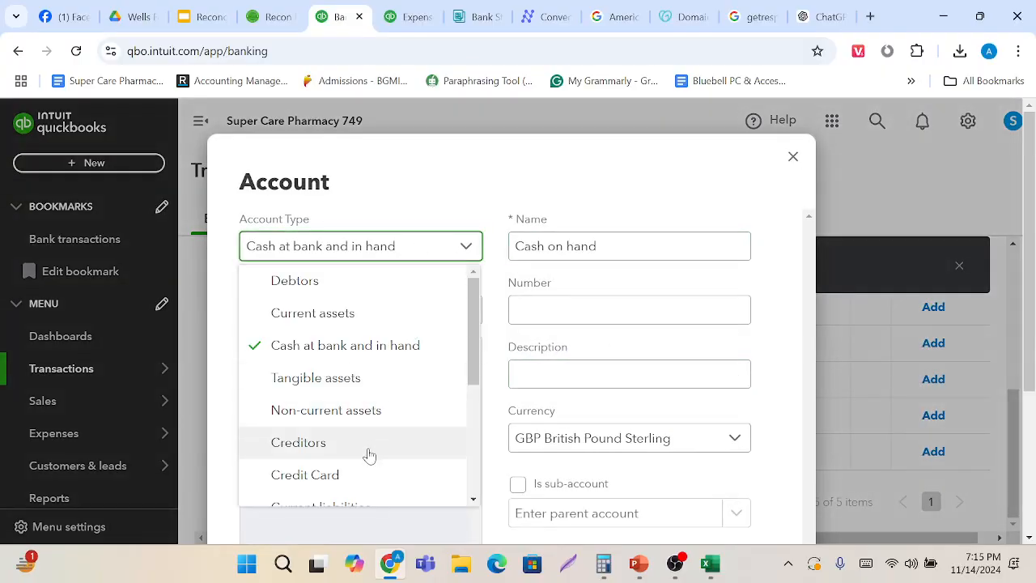
{"action": "scroll", "coordinate": [365, 456], "scroll_direction": "down", "scroll_amount": 3}
{"action": "left_click", "coordinate": [342, 491]}
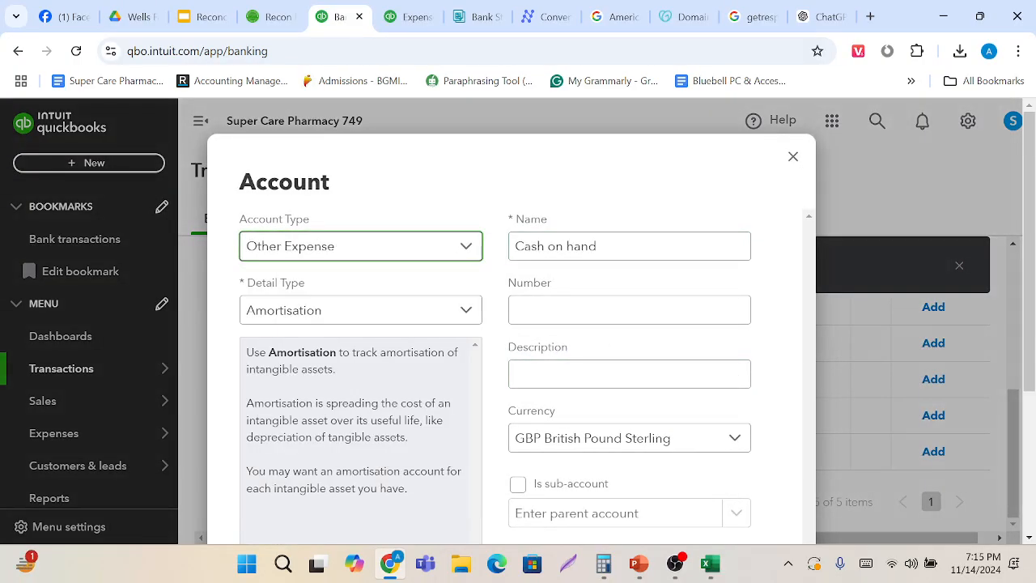
{"action": "left_click", "coordinate": [432, 312]}
{"action": "left_click", "coordinate": [371, 443]}
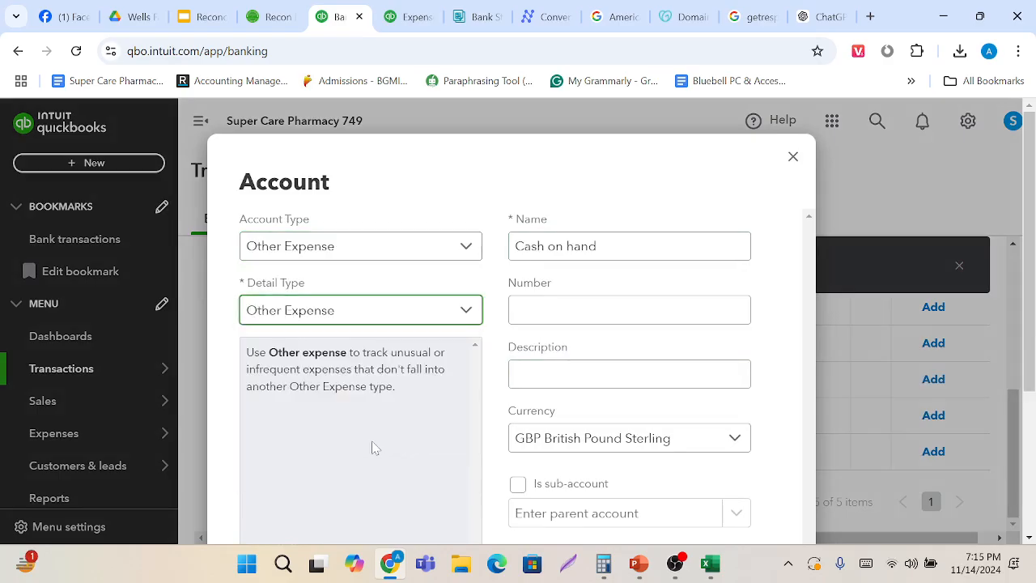
Replace the default name of the new account with Professional Fees.
{"action": "left_click", "coordinate": [607, 246]}
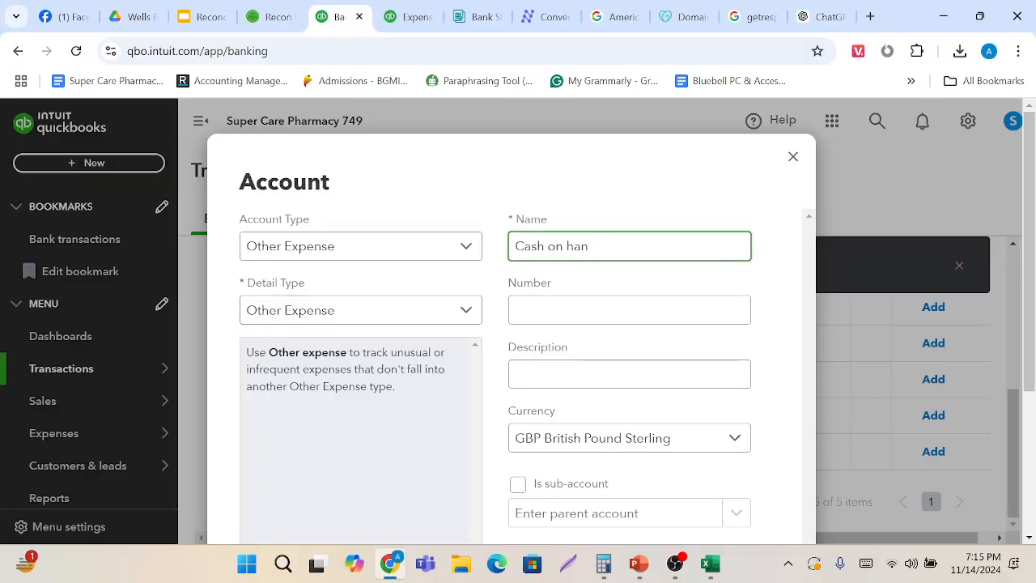
{"action": "key", "text": "BackSpace"}
{"action": "key", "text": "BackSpace"}
{"action": "key", "text": "BackSpace"}
{"action": "key", "text": "BackSpace"}
{"action": "key", "text": "BackSpace"}
{"action": "key", "text": "BackSpace"}
{"action": "key", "text": "BackSpace"}
{"action": "type", "text": "Professional Fees"}
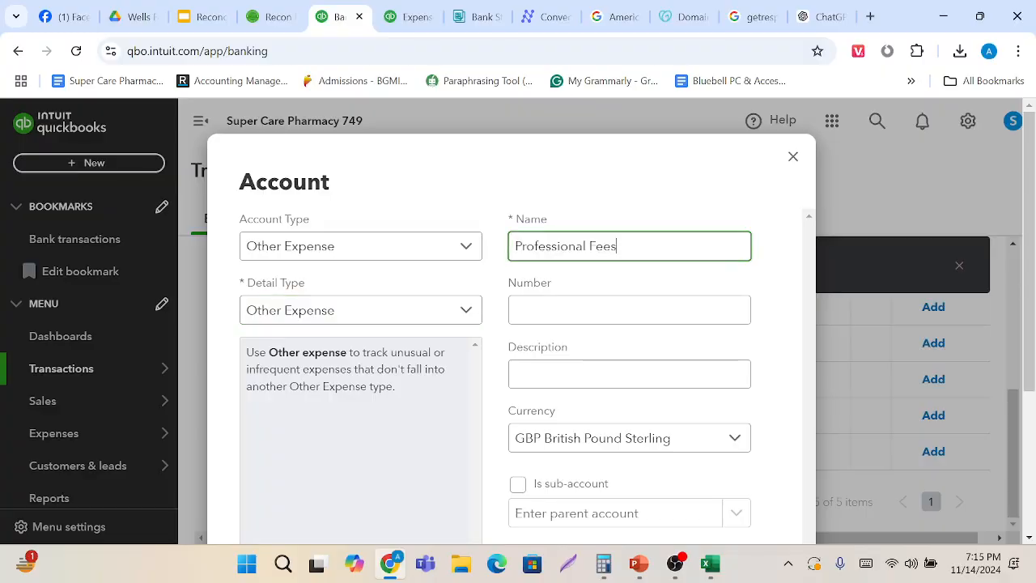
Save the new account and try to apply and accept the edited £96.00 transaction without a VAT choice.
{"action": "scroll", "coordinate": [612, 393], "scroll_direction": "down", "scroll_amount": 3}
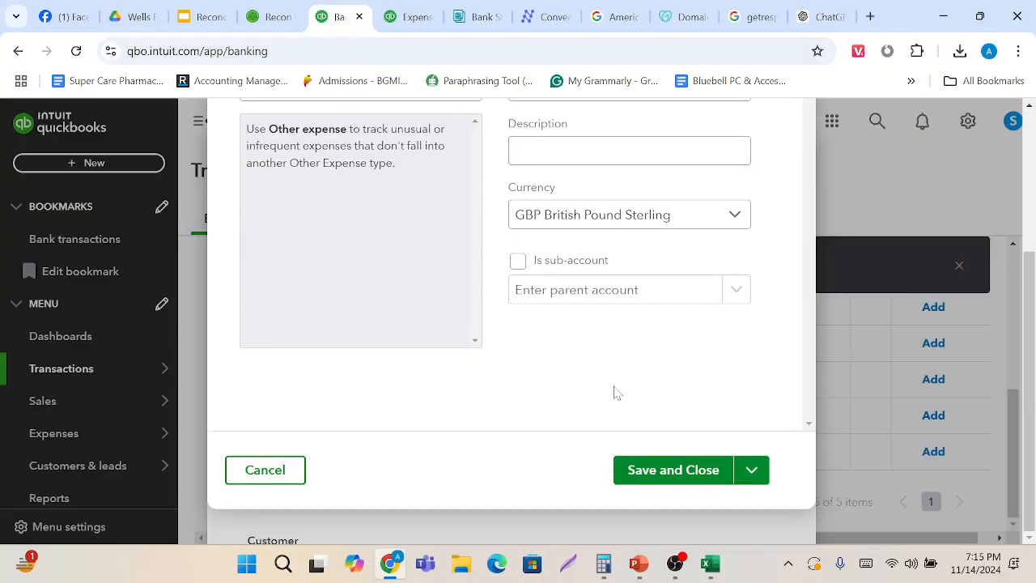
{"action": "left_click", "coordinate": [662, 472]}
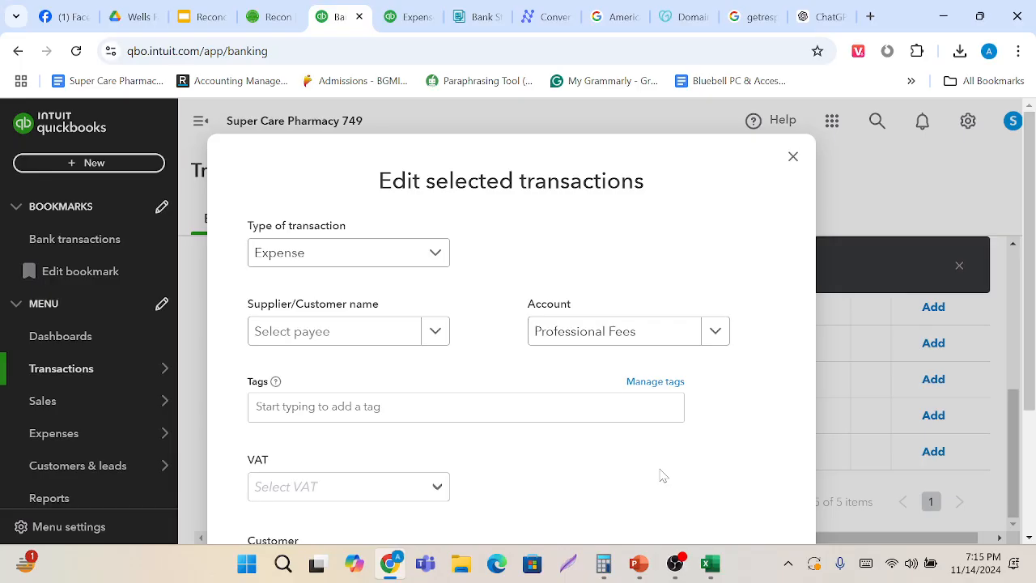
{"action": "scroll", "coordinate": [661, 321], "scroll_direction": "down", "scroll_amount": 3}
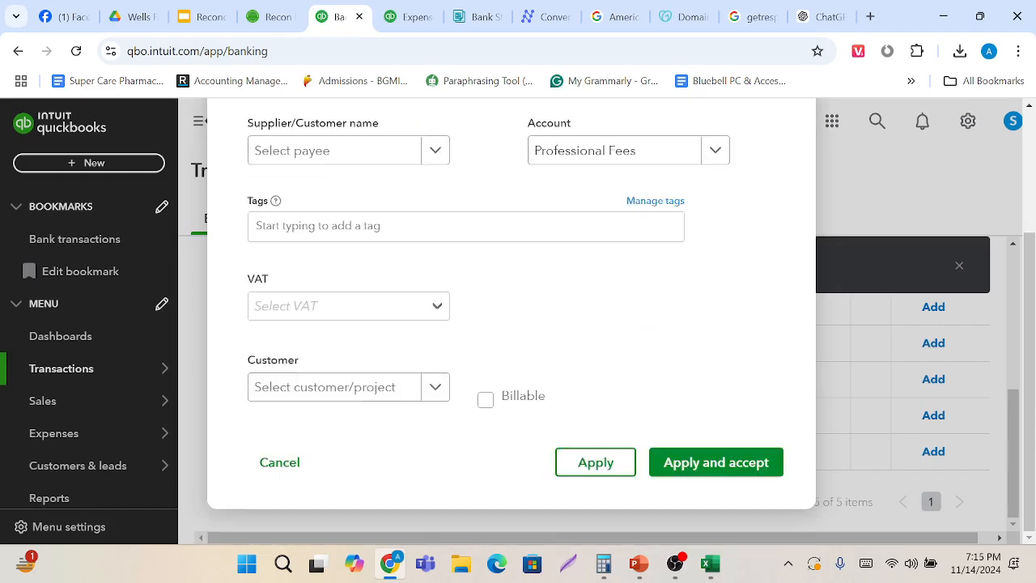
{"action": "left_click", "coordinate": [698, 465]}
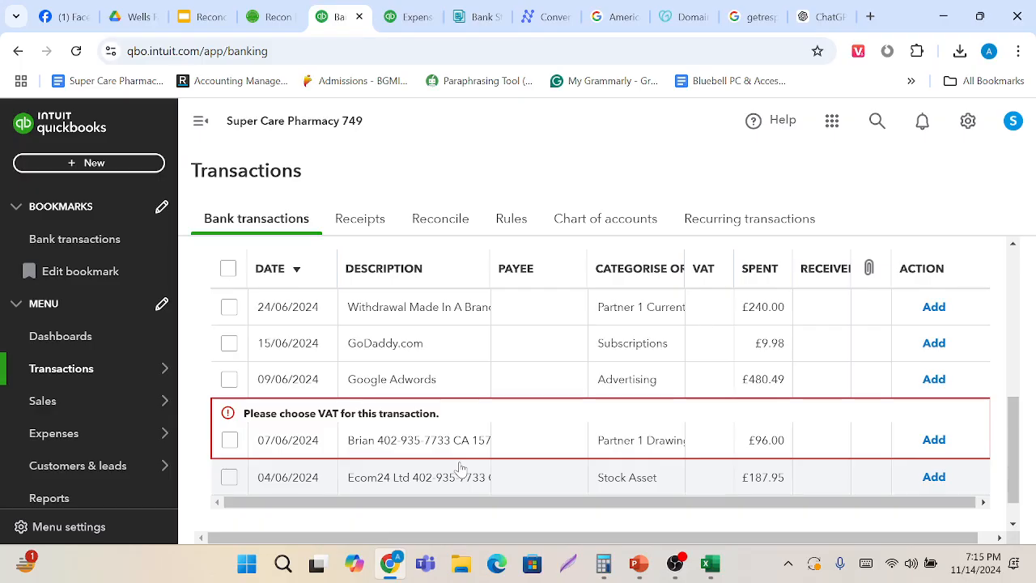
Reopen the 07/06/2024 payment of £96.00 for editing and set its transaction type to Expense.
{"action": "scroll", "coordinate": [458, 467], "scroll_direction": "down", "scroll_amount": 1}
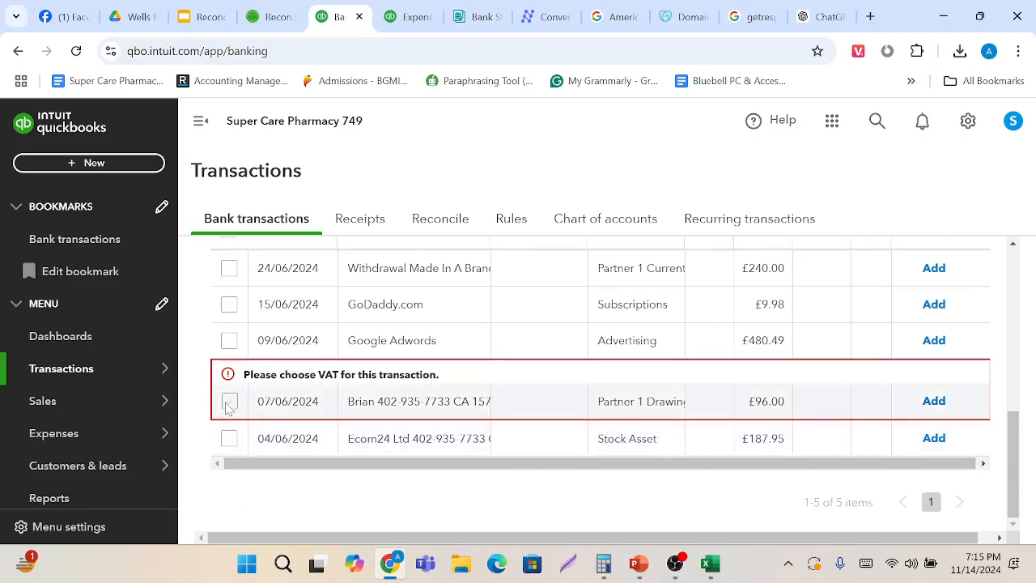
{"action": "left_click", "coordinate": [229, 403]}
{"action": "left_click", "coordinate": [595, 265]}
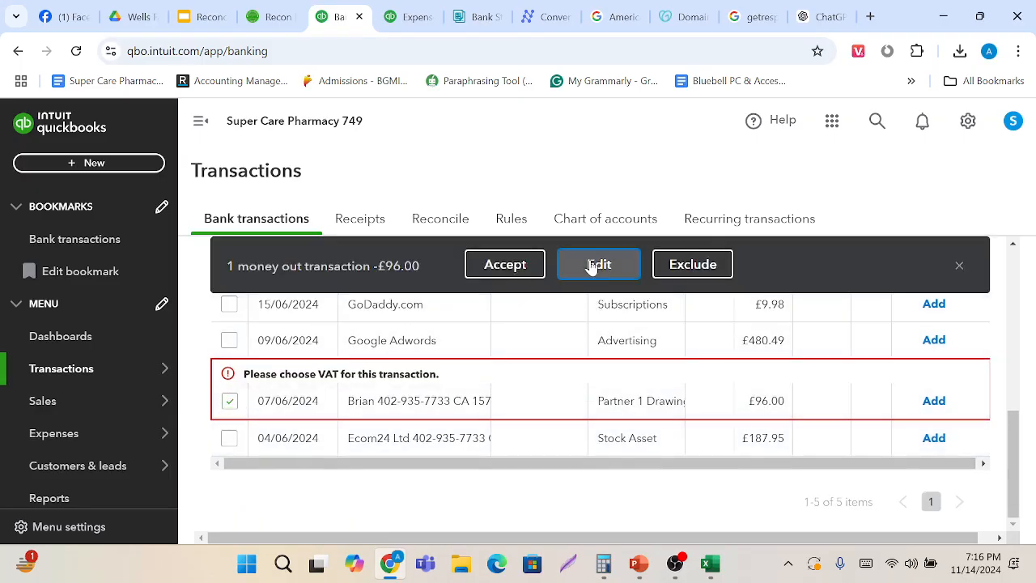
{"action": "left_click", "coordinate": [430, 253]}
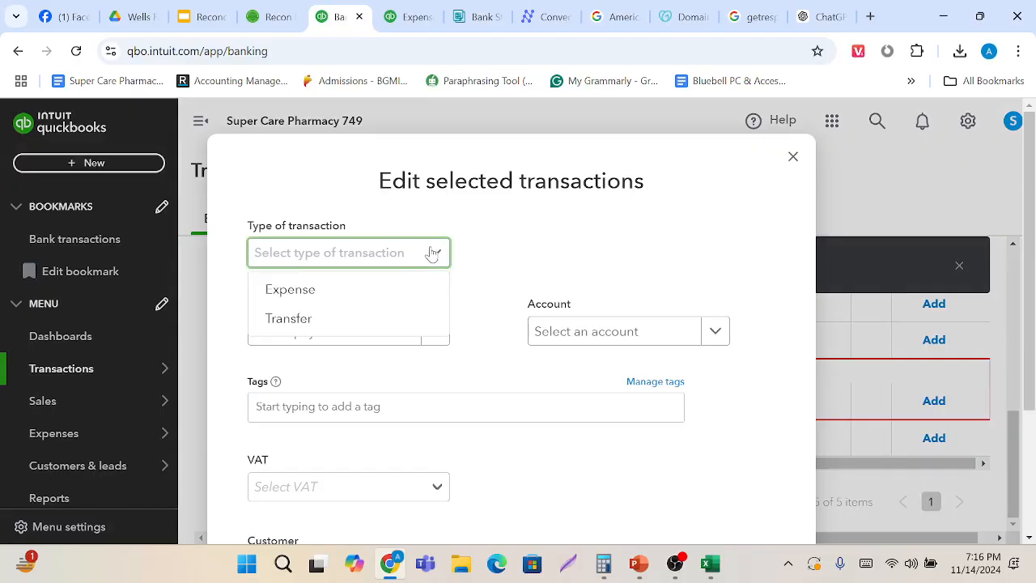
{"action": "left_click", "coordinate": [354, 297]}
{"action": "left_click", "coordinate": [436, 334]}
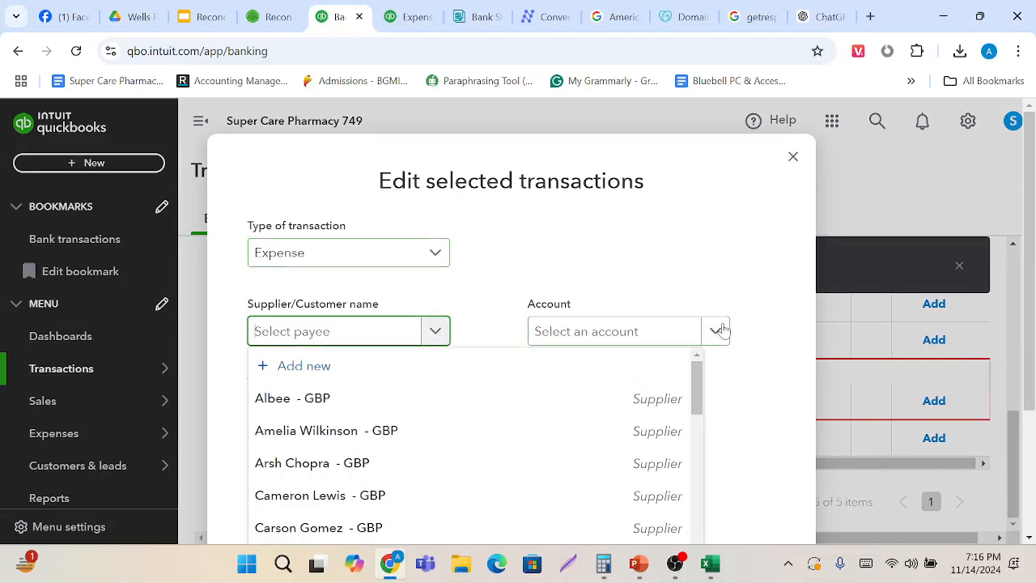
Assign the £96.00 expense to the Professional Fees account of type Other Expense.
{"action": "left_click", "coordinate": [717, 330]}
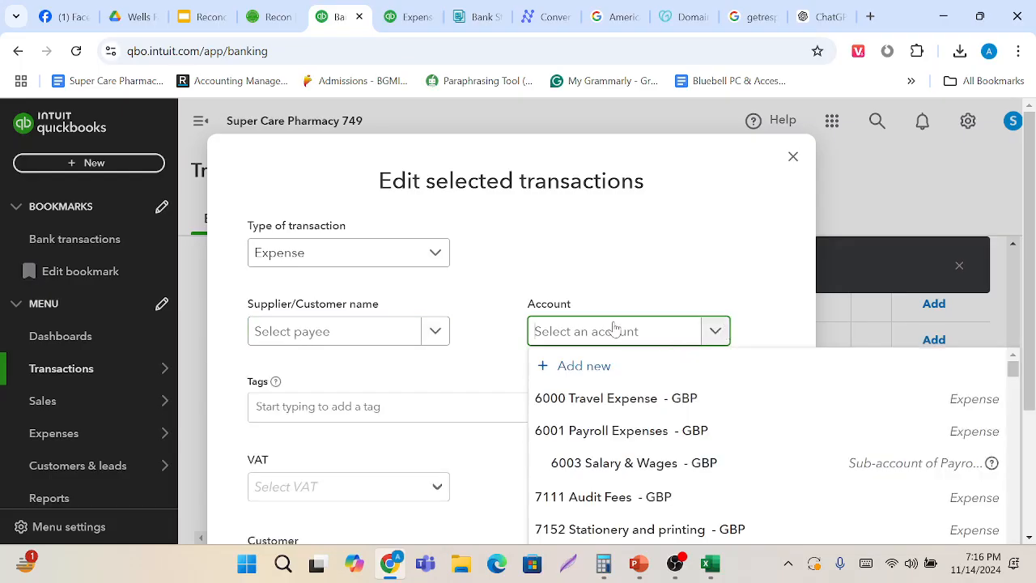
{"action": "type", "text": "pr"}
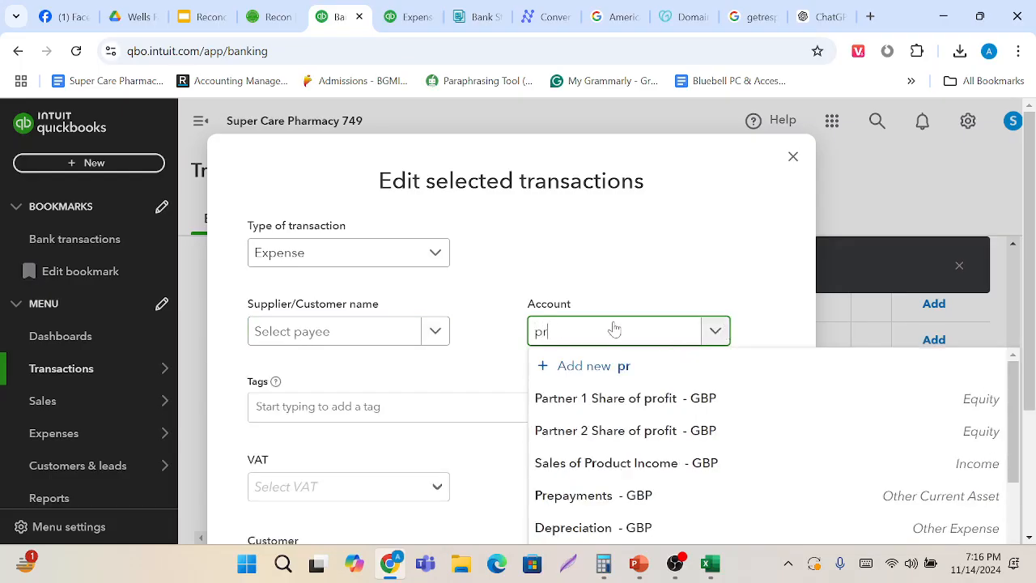
{"action": "type", "text": "o"}
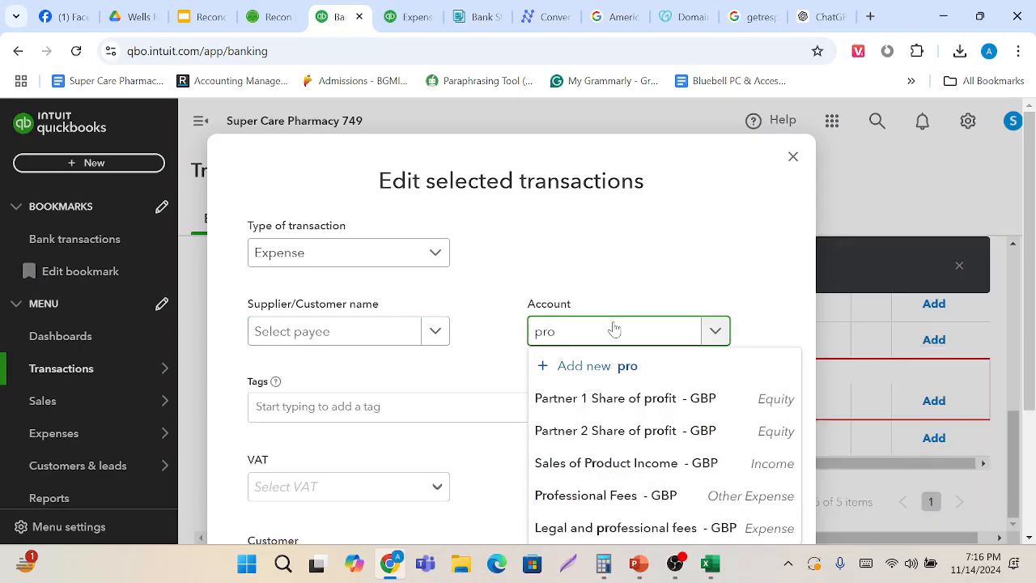
{"action": "key", "text": "BackSpace"}
{"action": "key", "text": "BackSpace"}
{"action": "key", "text": "BackSpace"}
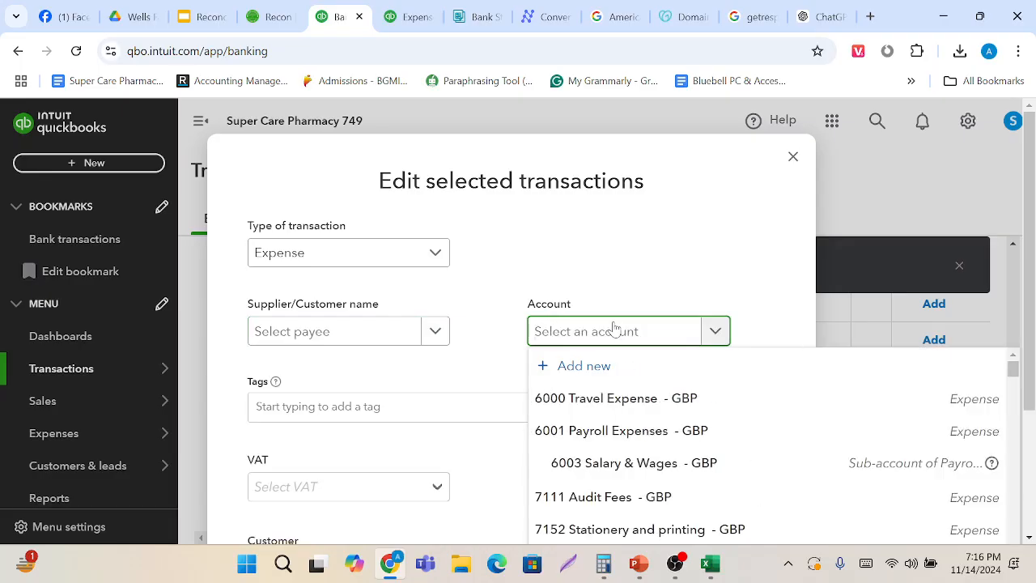
{"action": "type", "text": "Pro"}
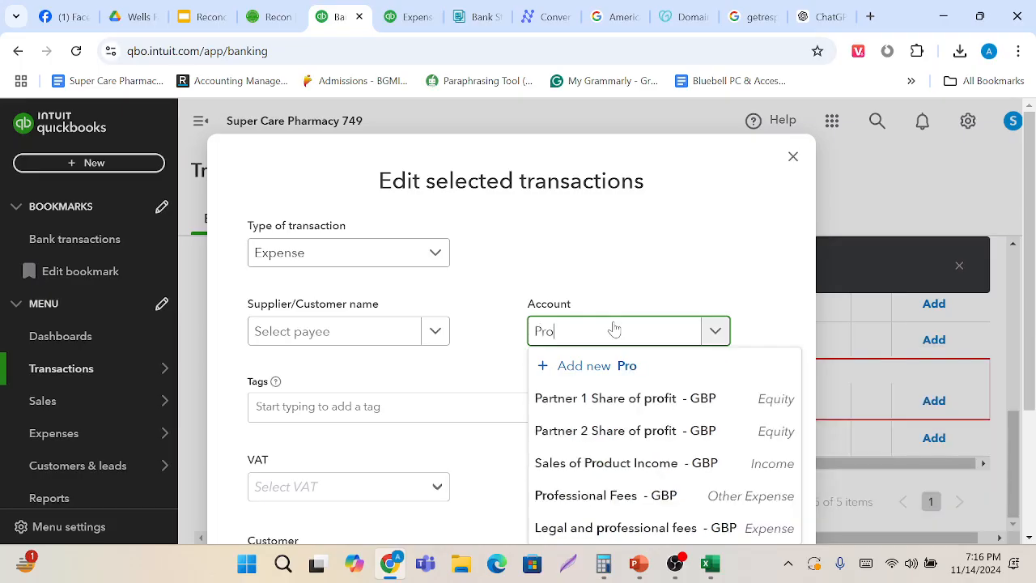
{"action": "left_click", "coordinate": [608, 497]}
Set the £96.00 expense's VAT to Exempt (0%), and apply and accept the changes.
{"action": "left_click", "coordinate": [435, 485]}
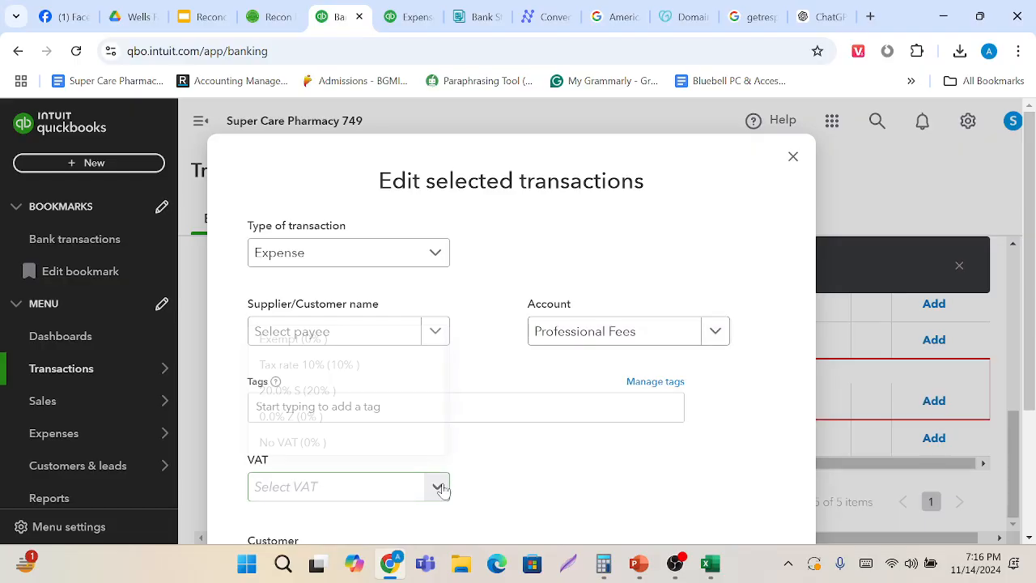
{"action": "left_click", "coordinate": [357, 339]}
{"action": "scroll", "coordinate": [354, 335], "scroll_direction": "down", "scroll_amount": 3}
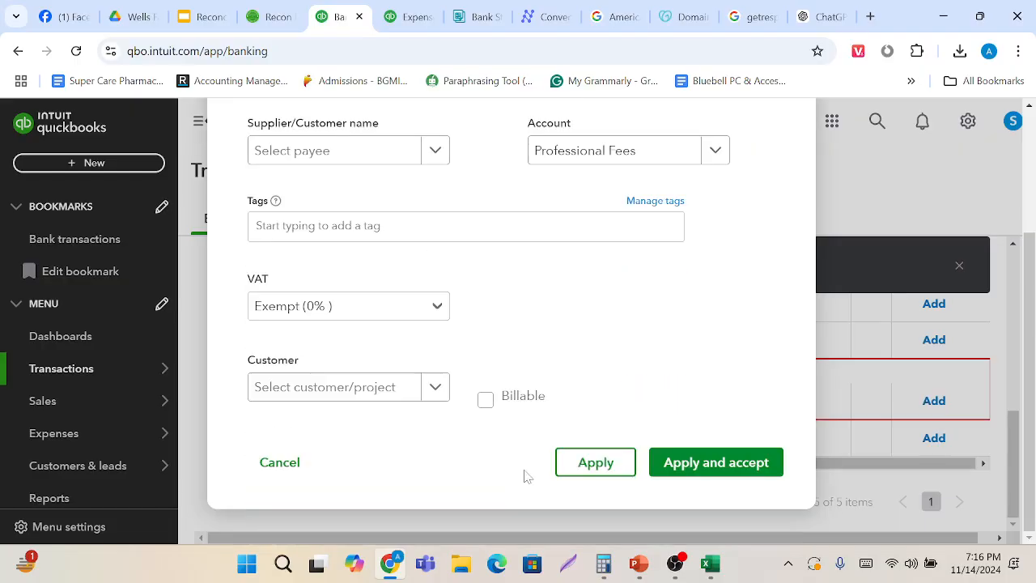
{"action": "left_click", "coordinate": [708, 462]}
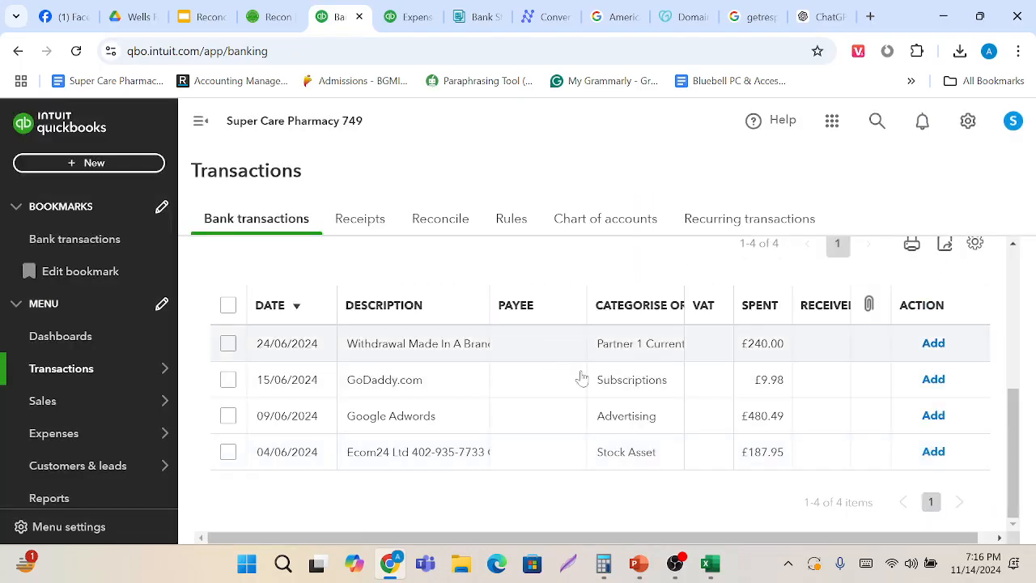
Expand the 04/06/2024 transaction of £187.95 and copy the supplier name Ecom24 Ltd from its memo.
{"action": "left_click", "coordinate": [405, 466]}
{"action": "scroll", "coordinate": [405, 468], "scroll_direction": "down", "scroll_amount": 5}
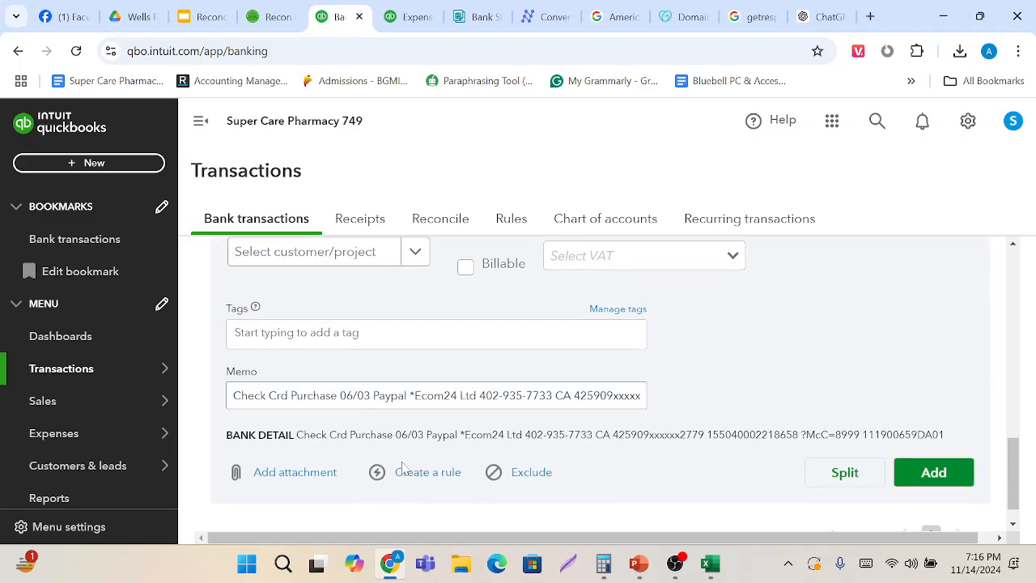
{"action": "left_click_drag", "start_coordinate": [414, 395], "coordinate": [477, 395]}
{"action": "key", "text": "ctrl+c"}
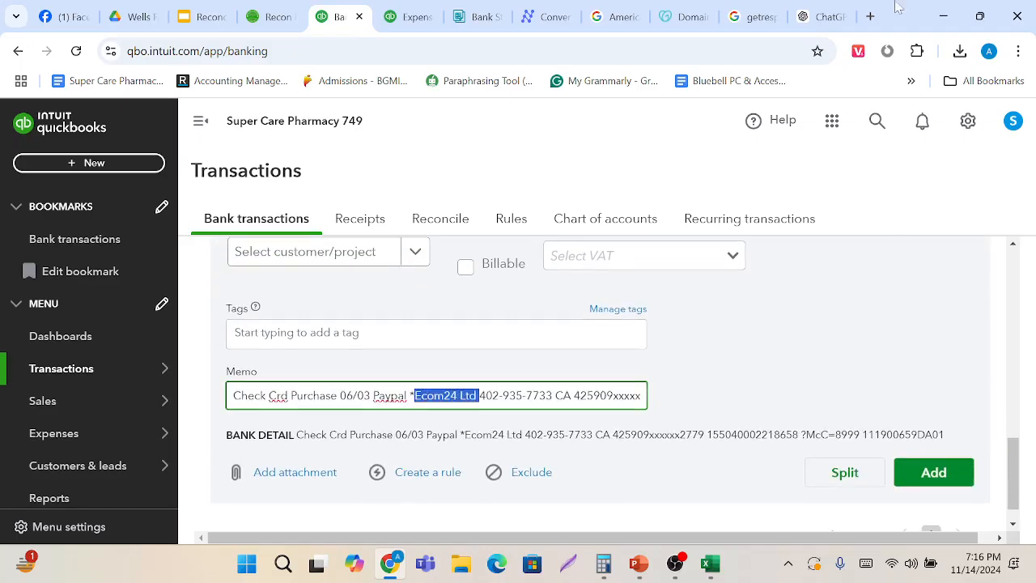
Search Google for Ecom24 Ltd in a new browser tab, decline sharing the precise location and look through the results.
{"action": "left_click", "coordinate": [870, 16]}
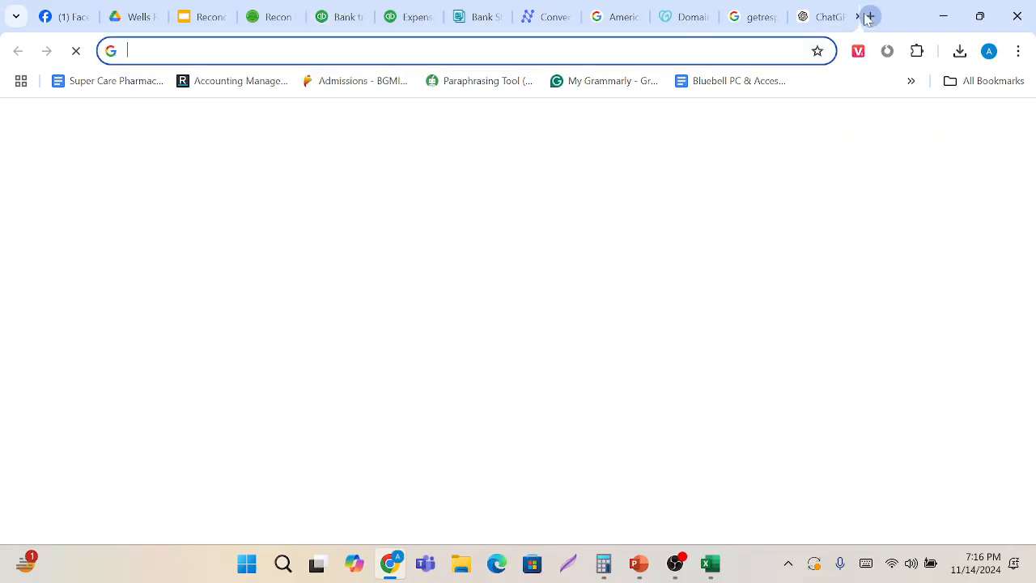
{"action": "left_click", "coordinate": [614, 47]}
{"action": "key", "text": "ctrl+v"}
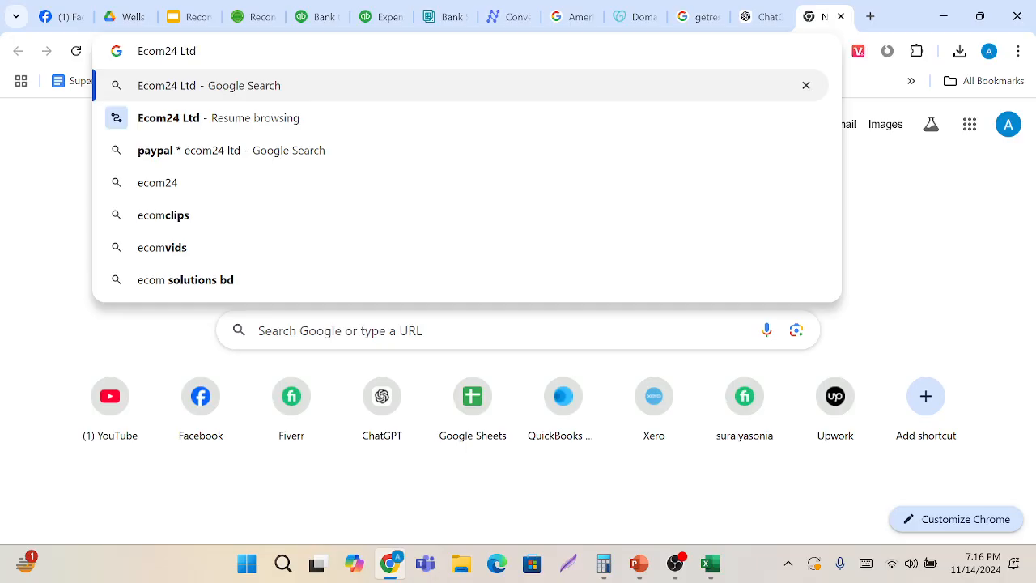
{"action": "key", "text": "Return"}
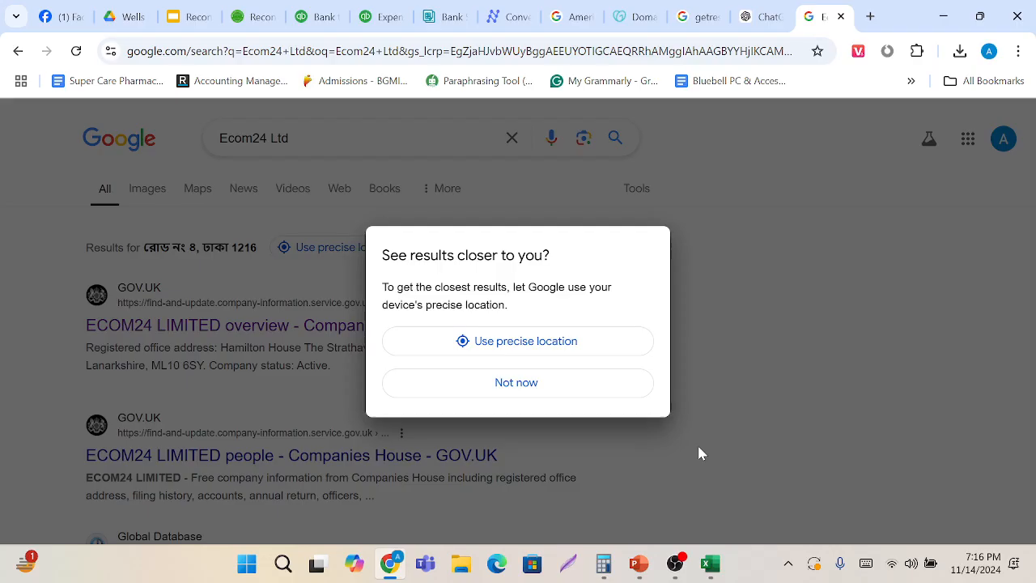
{"action": "left_click", "coordinate": [572, 392]}
{"action": "scroll", "coordinate": [421, 409], "scroll_direction": "down", "scroll_amount": 5}
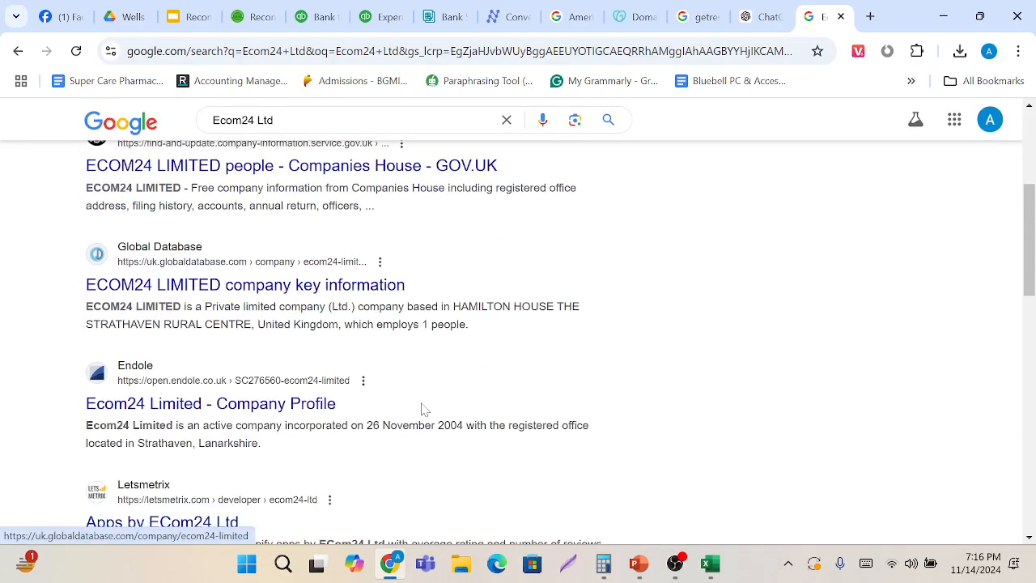
{"action": "scroll", "coordinate": [421, 410], "scroll_direction": "down", "scroll_amount": 4}
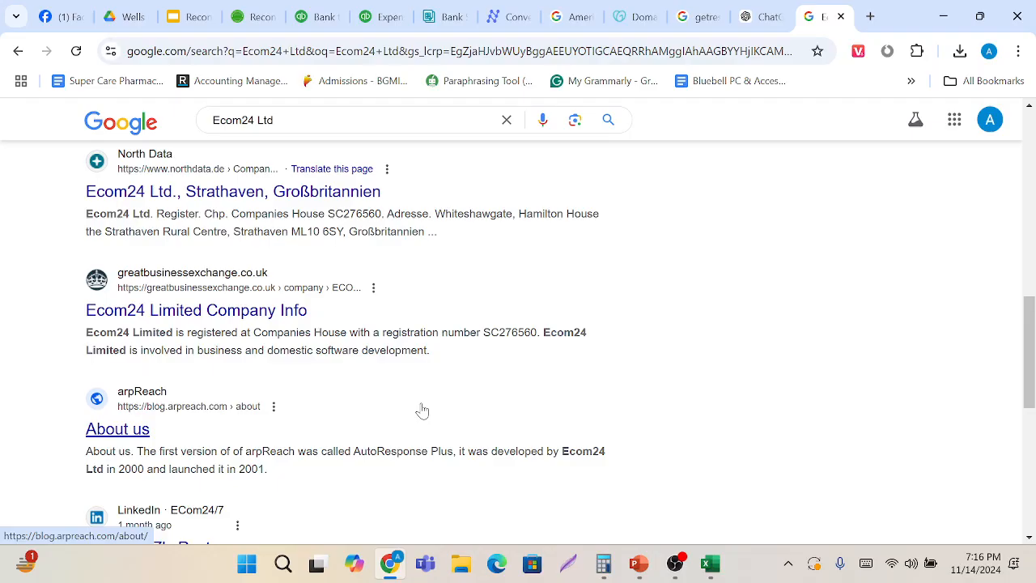
{"action": "scroll", "coordinate": [421, 410], "scroll_direction": "down", "scroll_amount": 6}
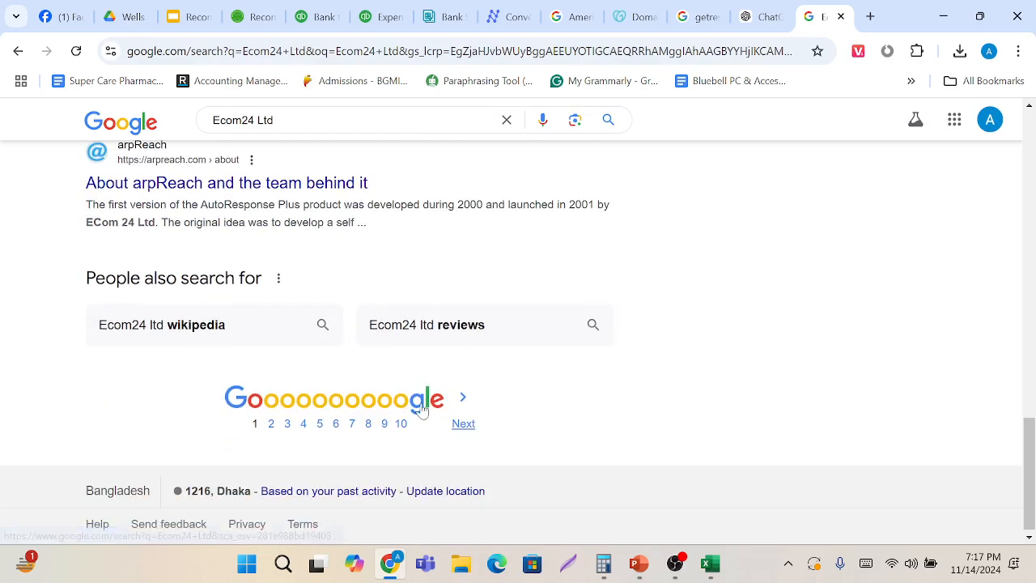
{"action": "scroll", "coordinate": [422, 410], "scroll_direction": "up", "scroll_amount": 11}
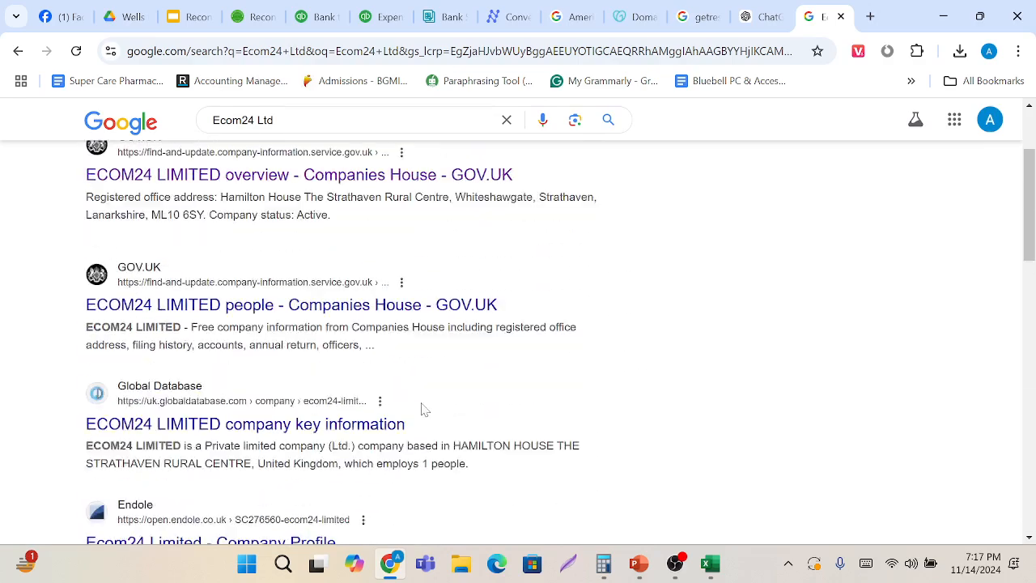
{"action": "scroll", "coordinate": [421, 410], "scroll_direction": "up", "scroll_amount": 1}
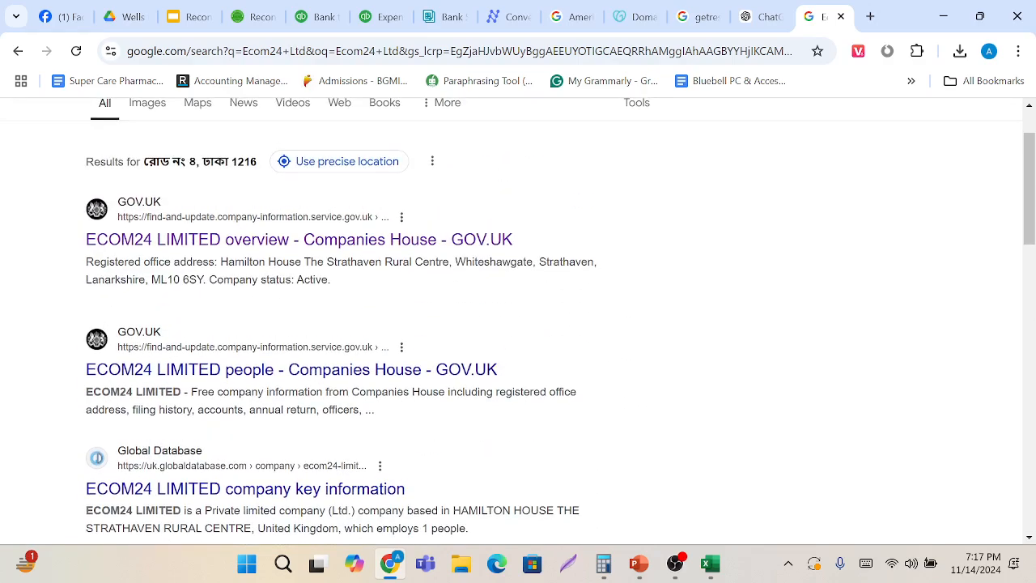
Open the Companies House overview of ECOM24 LIMITED and examine its company details and nature of business.
{"action": "left_click", "coordinate": [250, 240]}
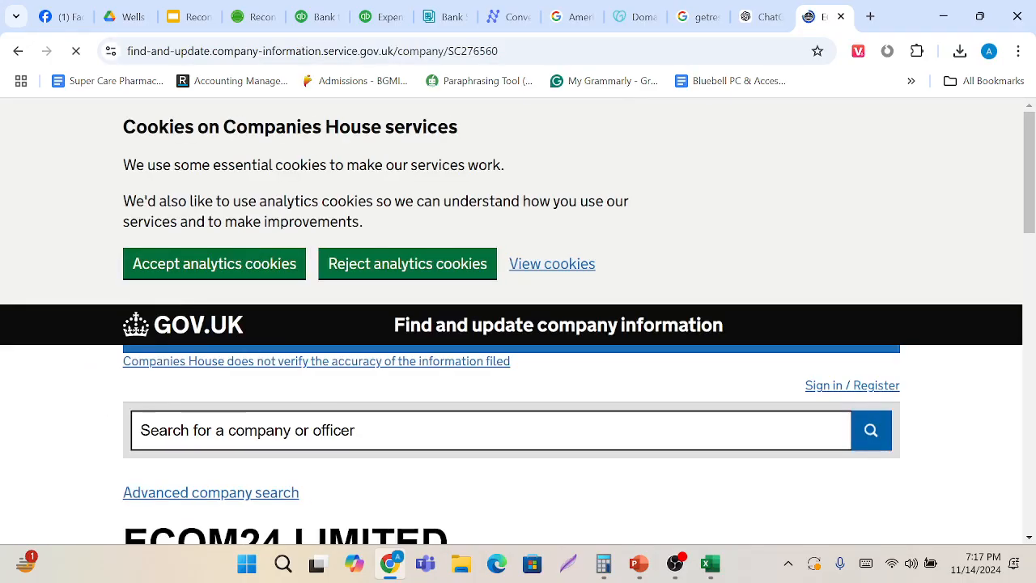
{"action": "left_click", "coordinate": [251, 252]}
{"action": "scroll", "coordinate": [343, 421], "scroll_direction": "down", "scroll_amount": 3}
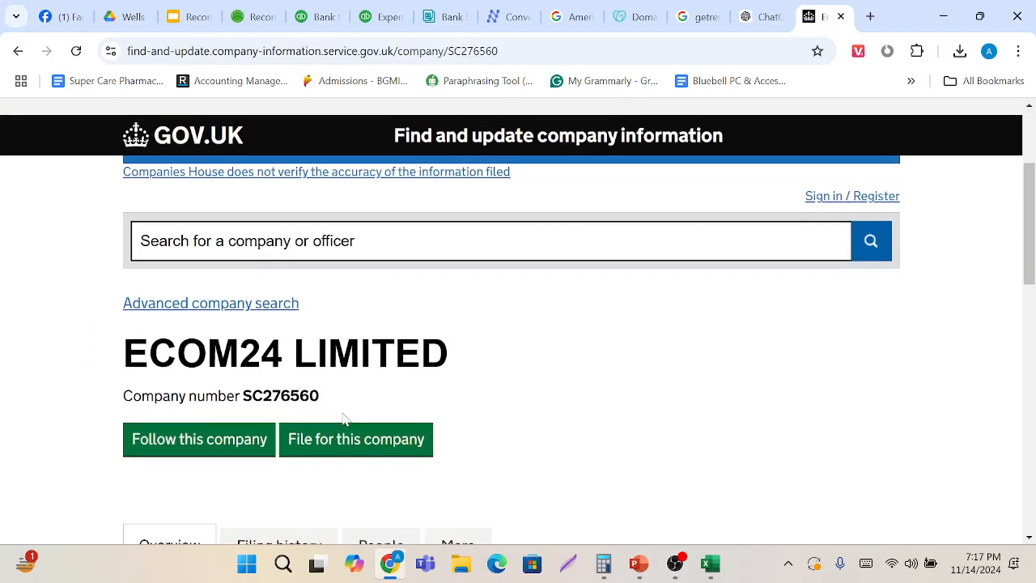
{"action": "scroll", "coordinate": [346, 419], "scroll_direction": "down", "scroll_amount": 5}
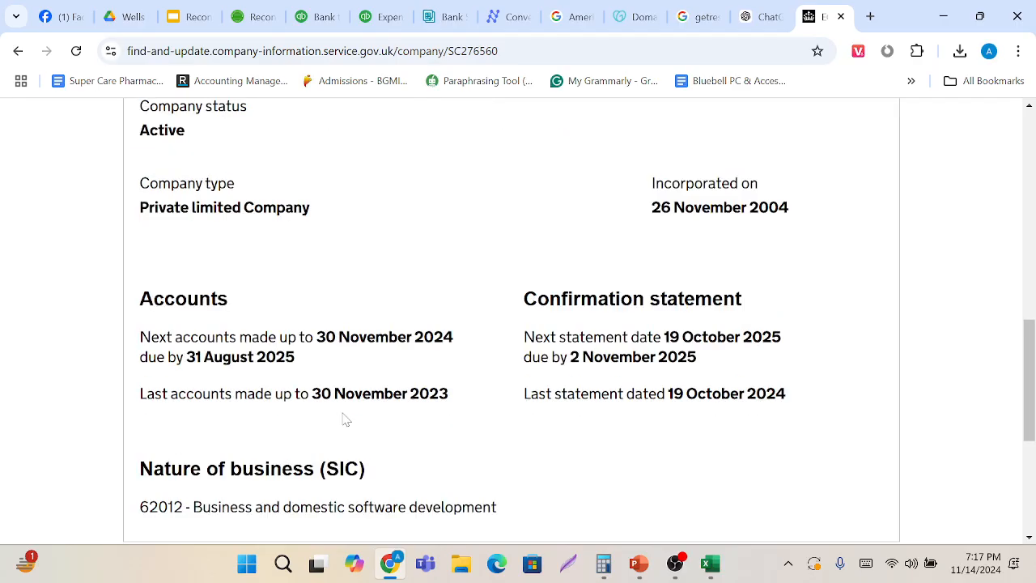
{"action": "scroll", "coordinate": [347, 419], "scroll_direction": "down", "scroll_amount": 3}
{"action": "scroll", "coordinate": [347, 418], "scroll_direction": "up", "scroll_amount": 10}
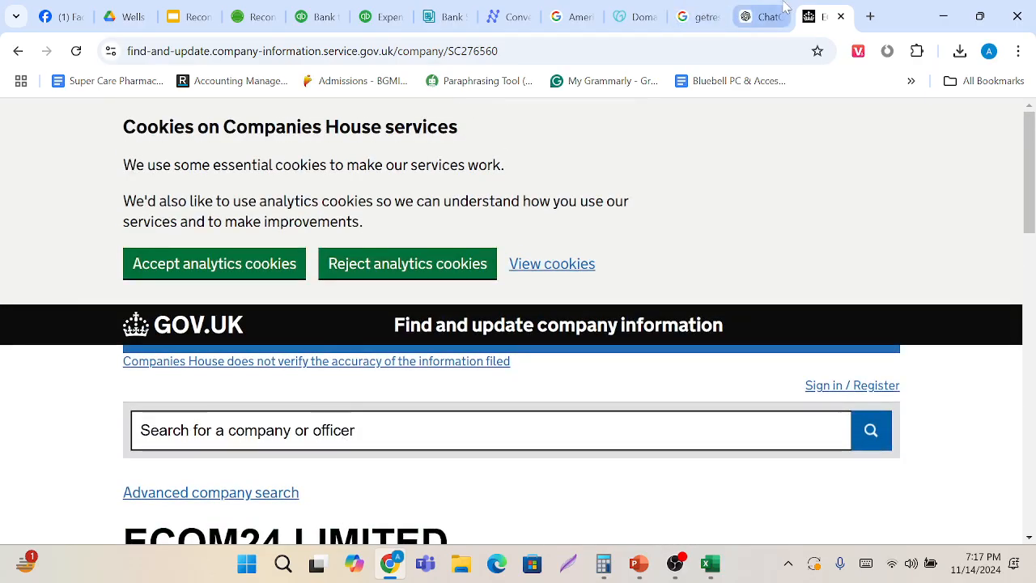
{"action": "scroll", "coordinate": [682, 370], "scroll_direction": "down", "scroll_amount": 1}
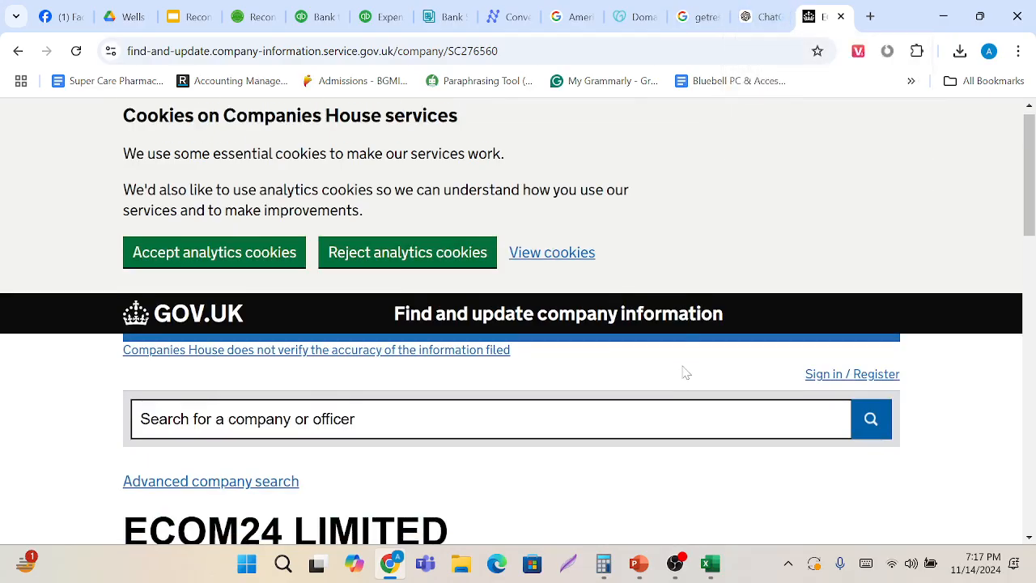
Return to the search results and read the description of the ECOM24 LIMITED people entry on Companies House.
{"action": "left_click", "coordinate": [18, 51]}
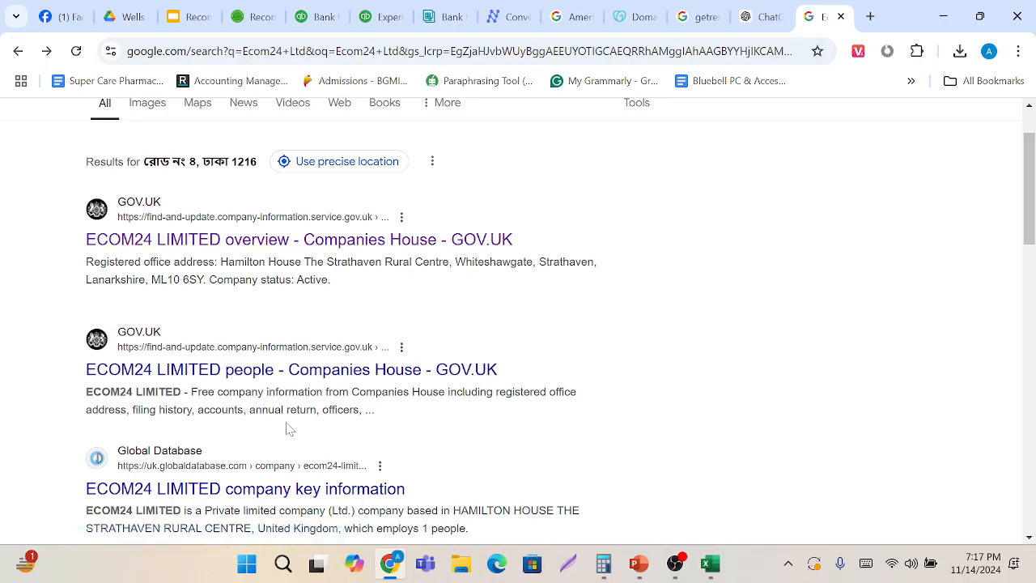
{"action": "scroll", "coordinate": [287, 429], "scroll_direction": "down", "scroll_amount": 1}
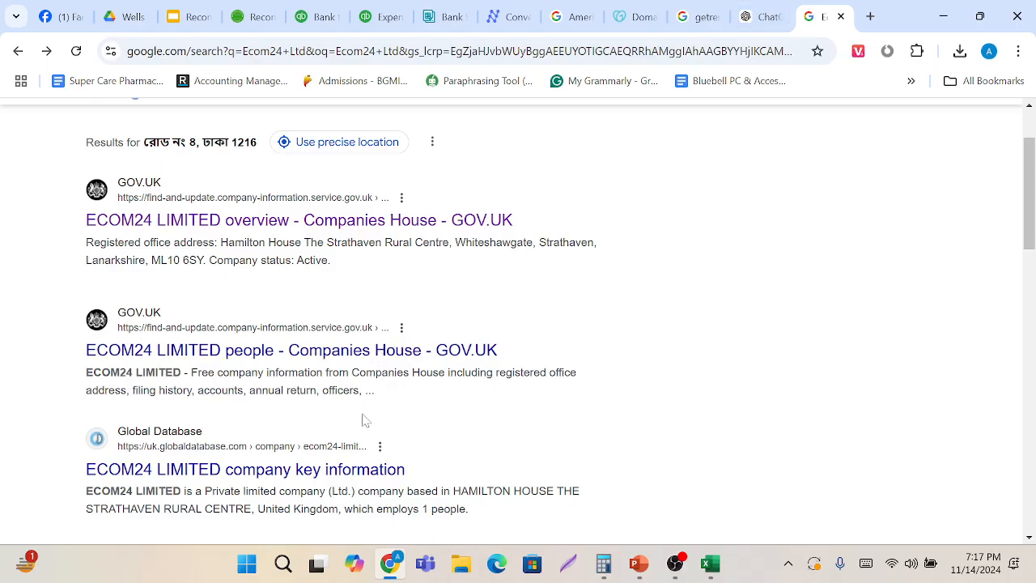
{"action": "left_click_drag", "start_coordinate": [234, 390], "coordinate": [343, 390]}
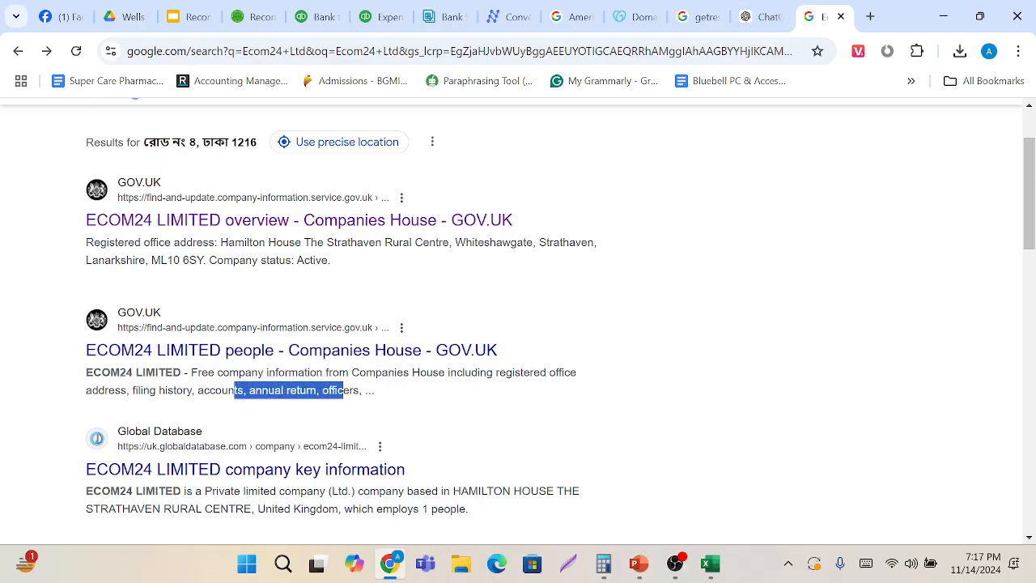
{"action": "left_click_drag", "start_coordinate": [129, 390], "coordinate": [349, 390]}
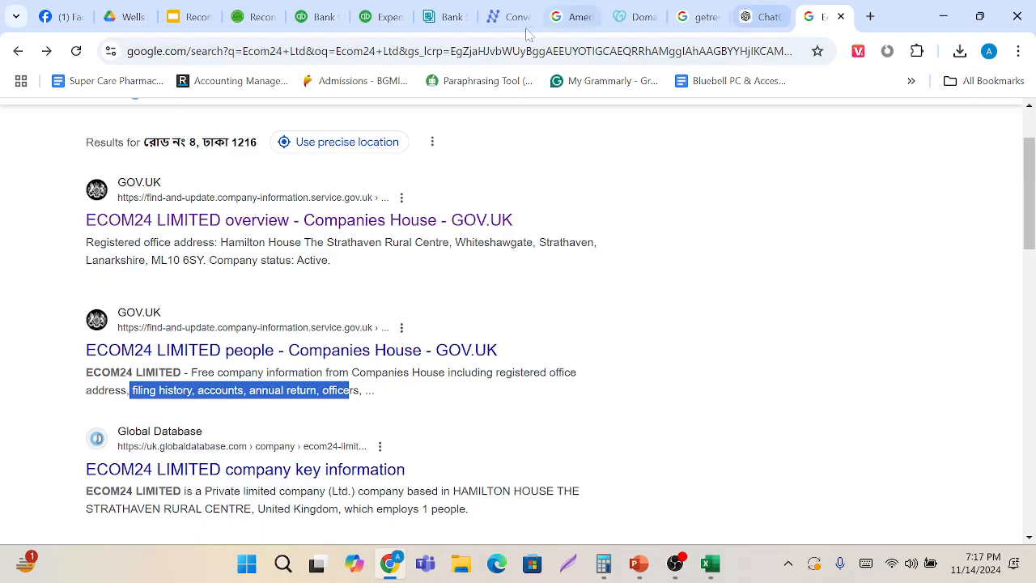
Switch back to QuickBooks, select the 04/06/2024 Ecom24 Ltd transaction for editing and set its transaction type to Expense.
{"action": "left_click", "coordinate": [324, 9]}
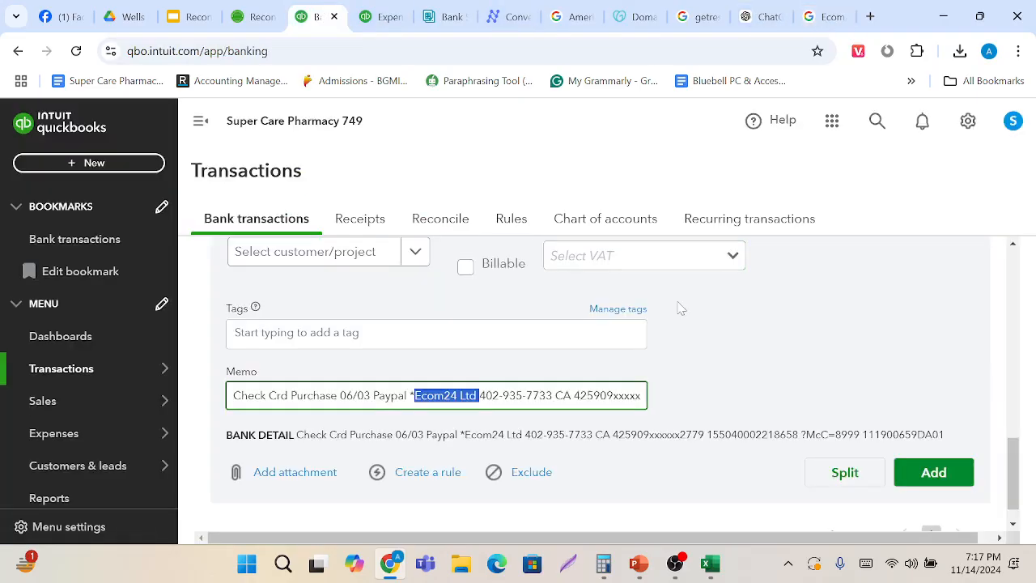
{"action": "scroll", "coordinate": [677, 308], "scroll_direction": "up", "scroll_amount": 2}
{"action": "scroll", "coordinate": [637, 300], "scroll_direction": "up", "scroll_amount": 3}
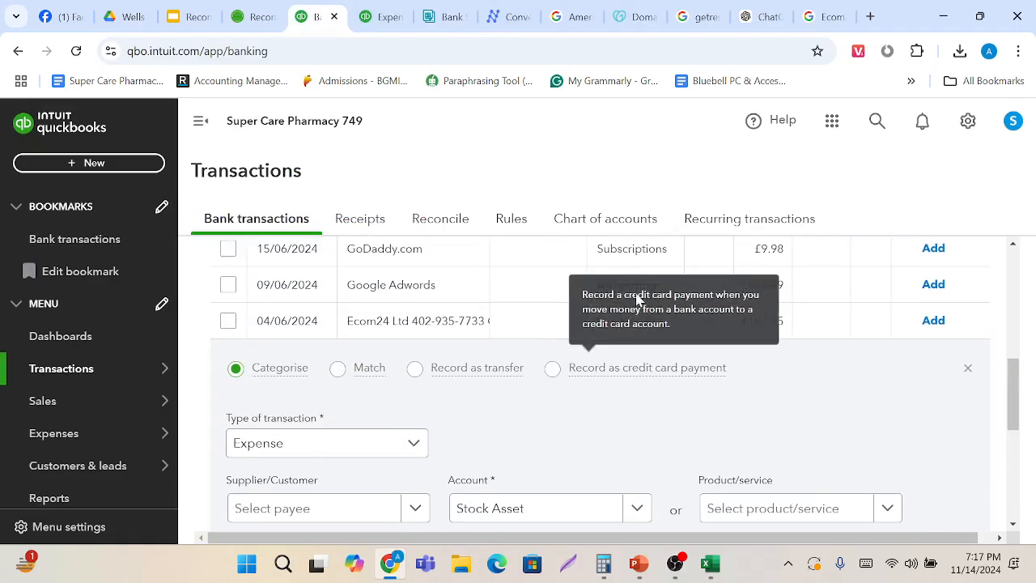
{"action": "left_click", "coordinate": [227, 325]}
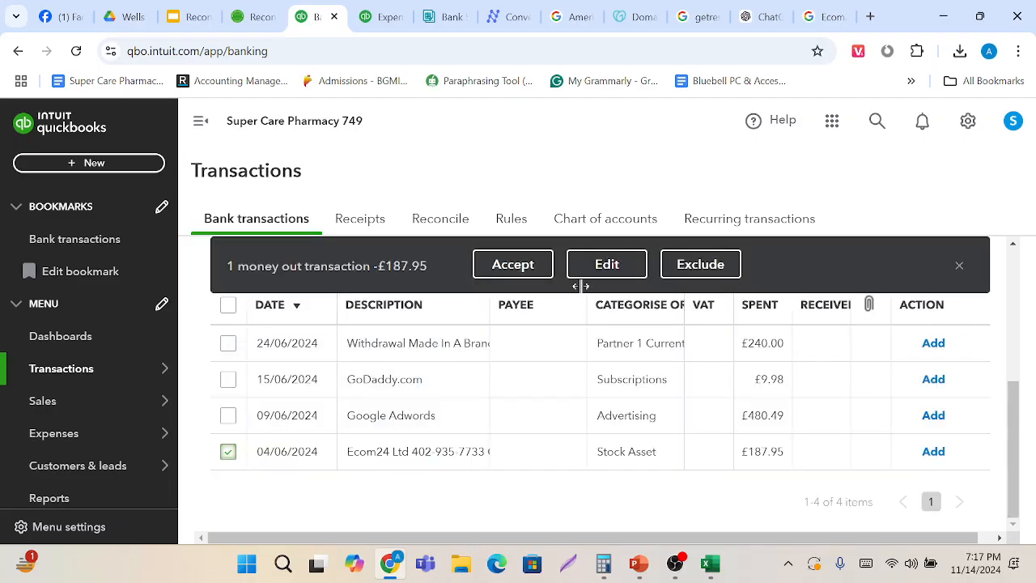
{"action": "left_click", "coordinate": [607, 264]}
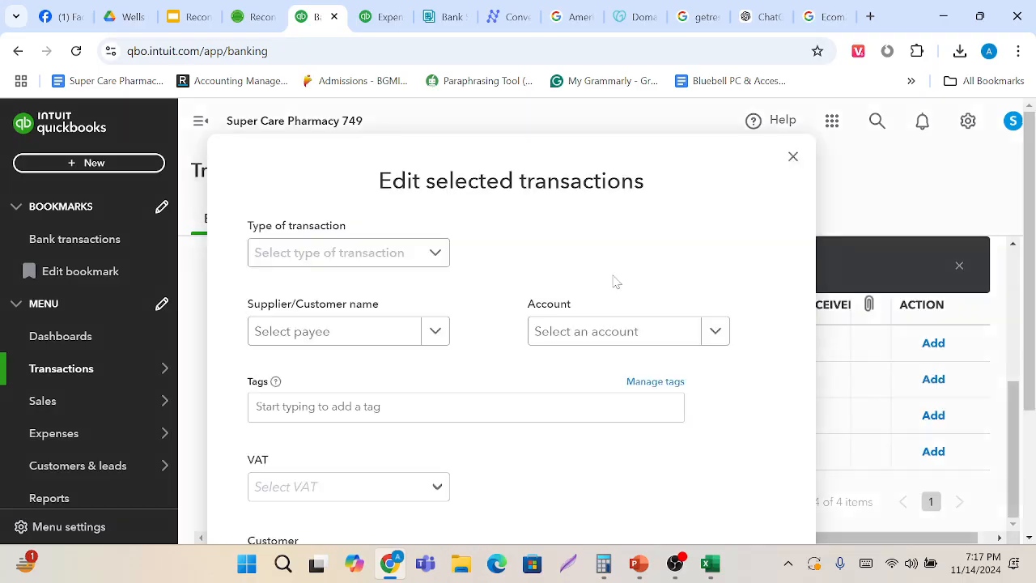
{"action": "left_click", "coordinate": [429, 251]}
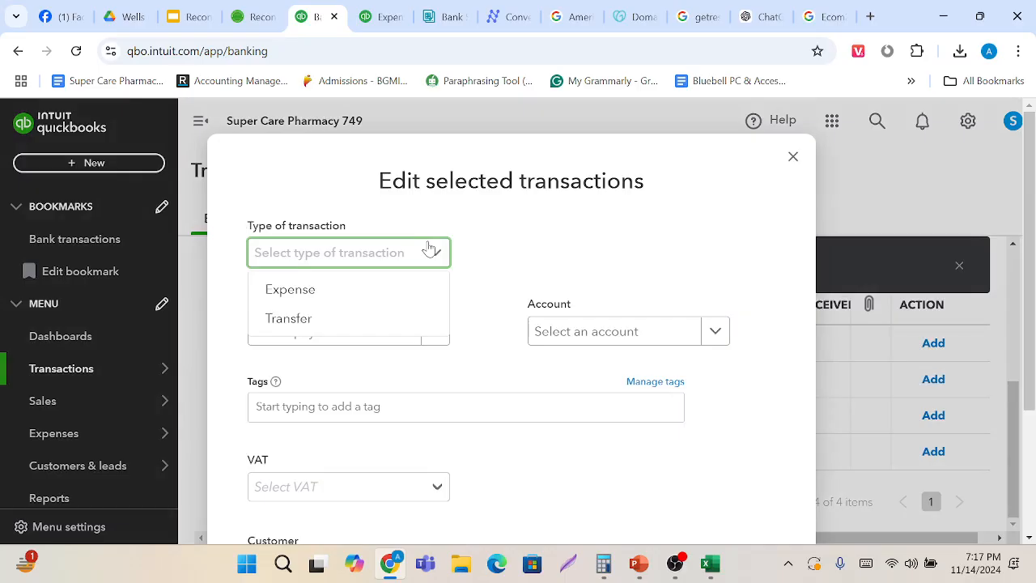
{"action": "left_click", "coordinate": [421, 288]}
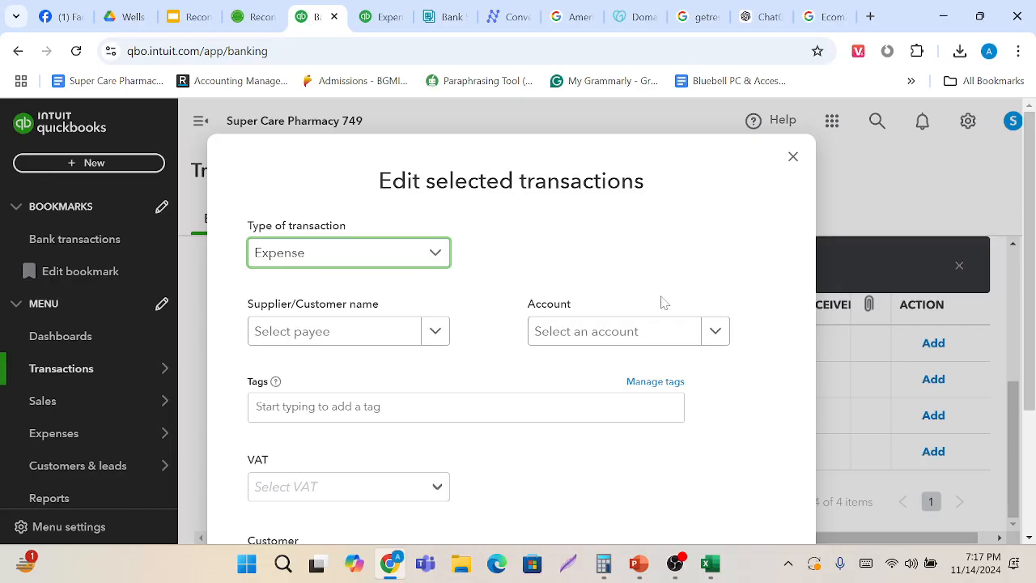
Assign the Ecom24 Ltd expense to the Professional Fees account with Exempt (0%) VAT, and apply and accept it.
{"action": "left_click", "coordinate": [714, 343]}
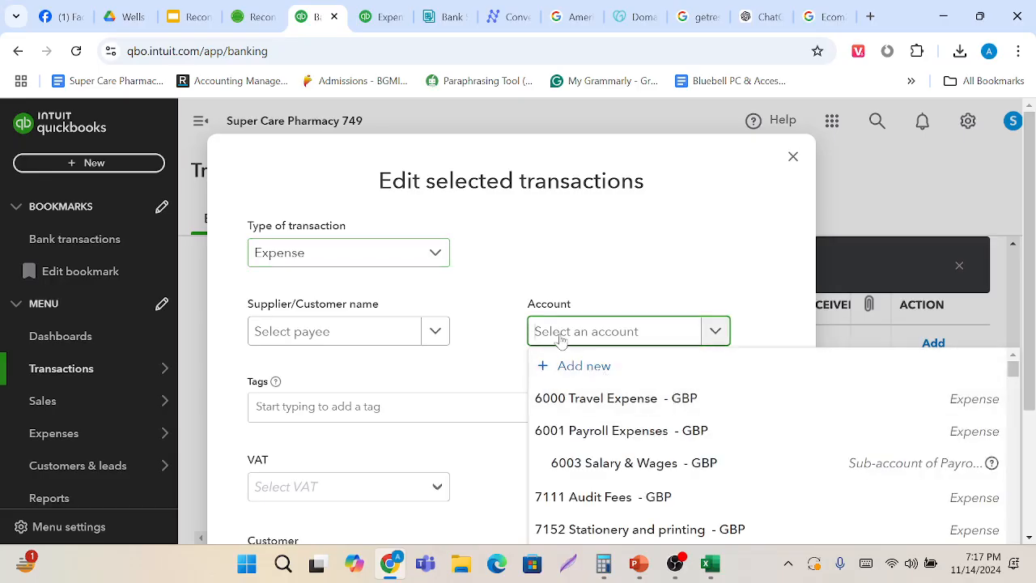
{"action": "type", "text": "Pro"}
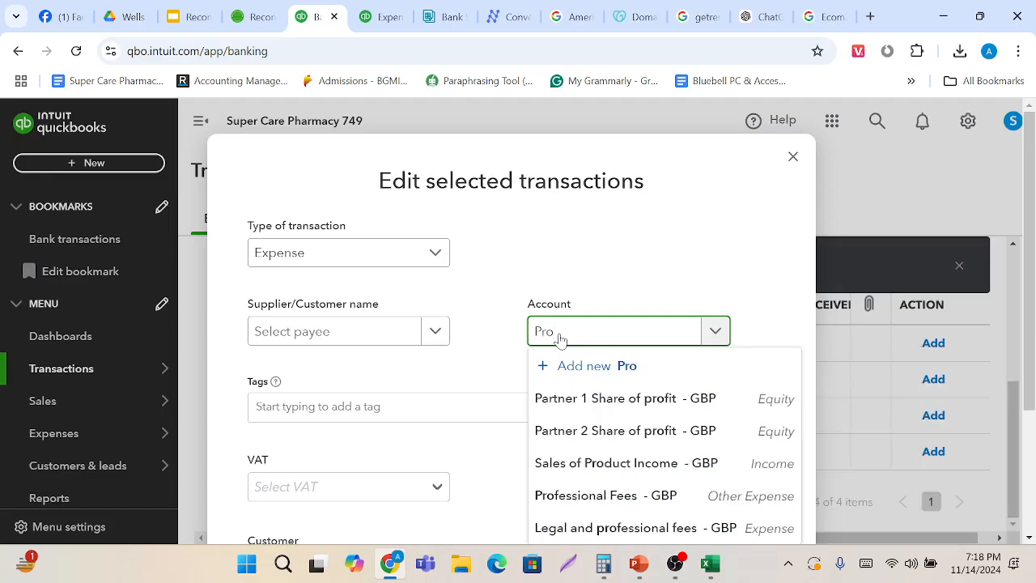
{"action": "left_click", "coordinate": [589, 495]}
{"action": "scroll", "coordinate": [530, 483], "scroll_direction": "down", "scroll_amount": 1}
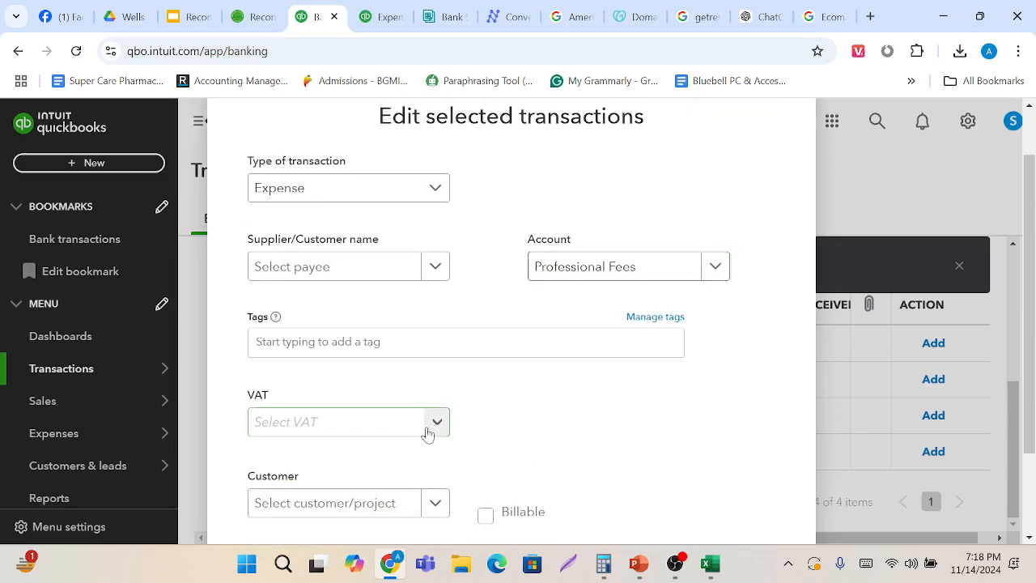
{"action": "left_click", "coordinate": [425, 428]}
{"action": "left_click", "coordinate": [330, 274]}
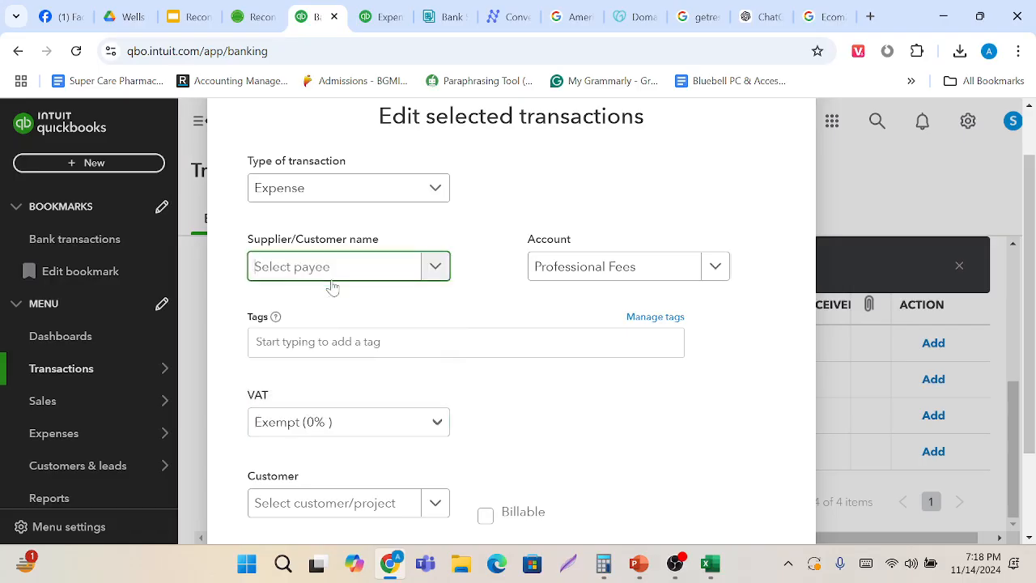
{"action": "scroll", "coordinate": [532, 435], "scroll_direction": "down", "scroll_amount": 2}
{"action": "left_click", "coordinate": [705, 459]}
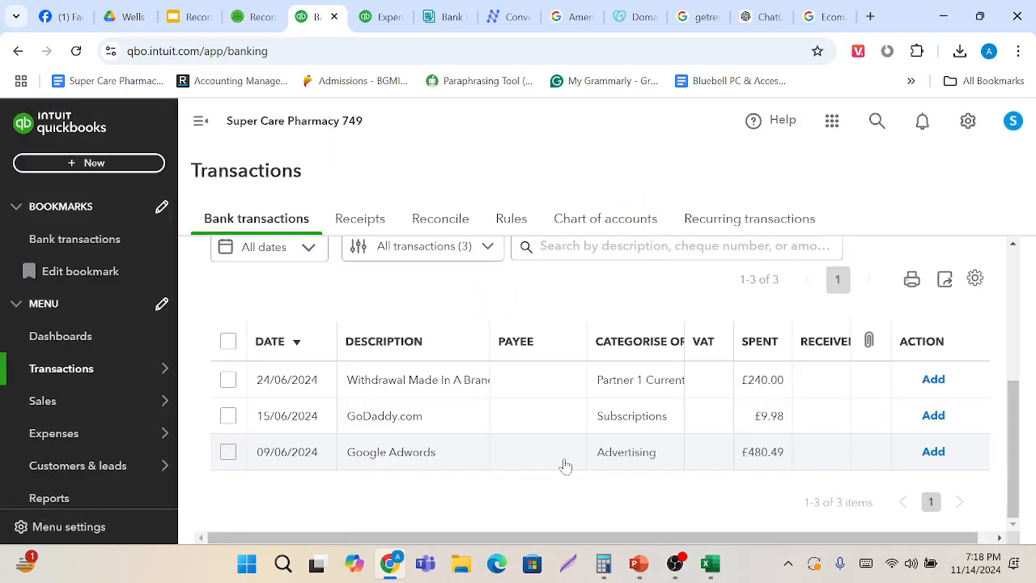
Select the 15/06/2024 GoDaddy.com transaction for editing and set its transaction type to Expense.
{"action": "left_click", "coordinate": [228, 416]}
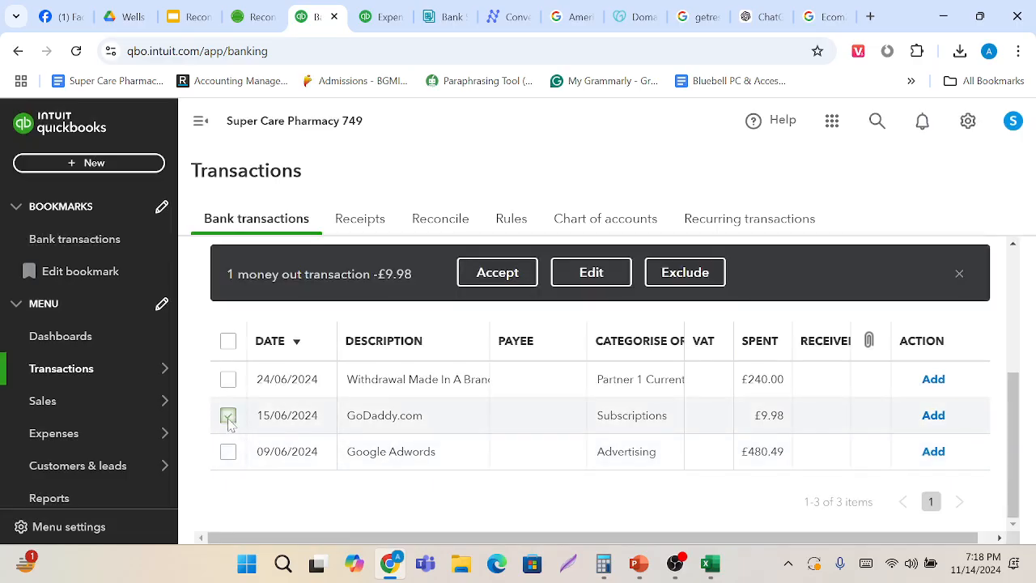
{"action": "left_click", "coordinate": [592, 287]}
{"action": "left_click", "coordinate": [436, 253]}
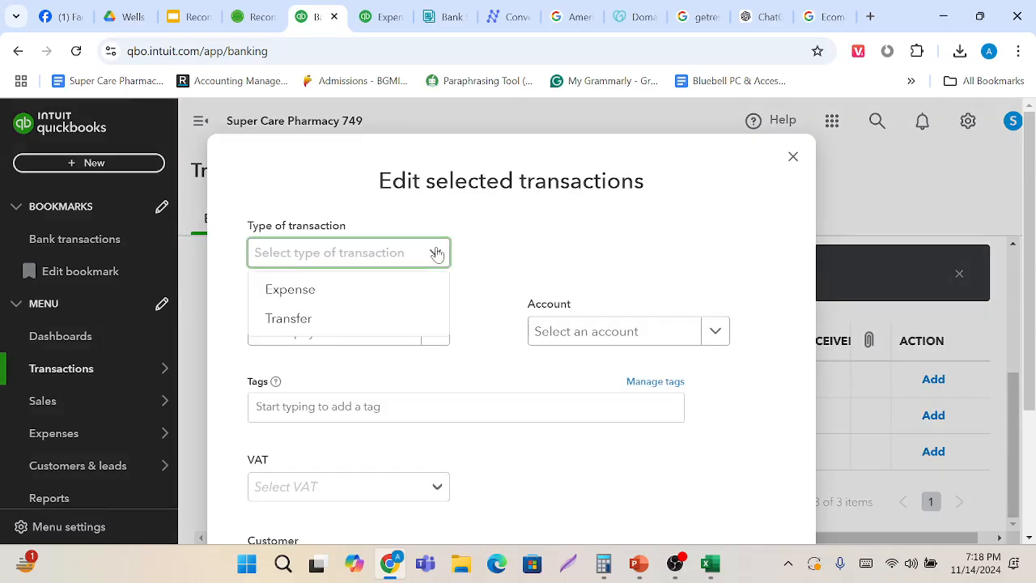
{"action": "left_click", "coordinate": [385, 293]}
Find the Subscriptions account and assign it to the GoDaddy.com expense.
{"action": "left_click", "coordinate": [716, 332]}
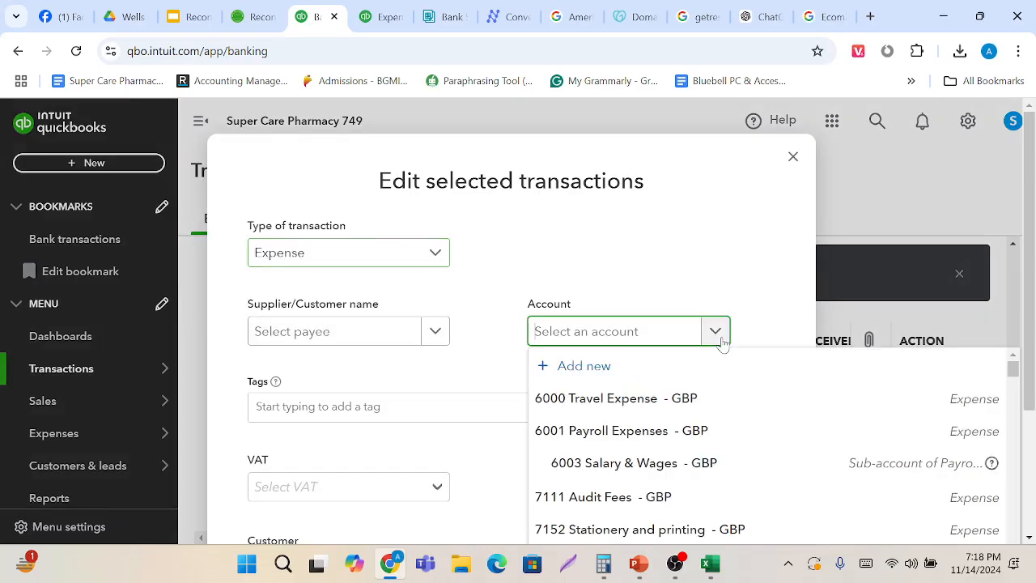
{"action": "type", "text": "S"}
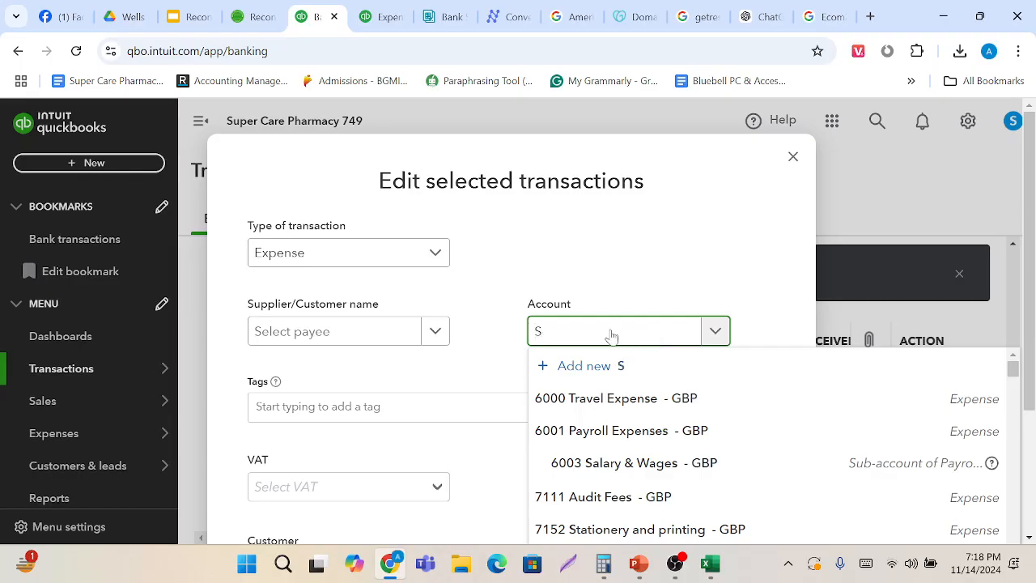
{"action": "type", "text": "ubs"}
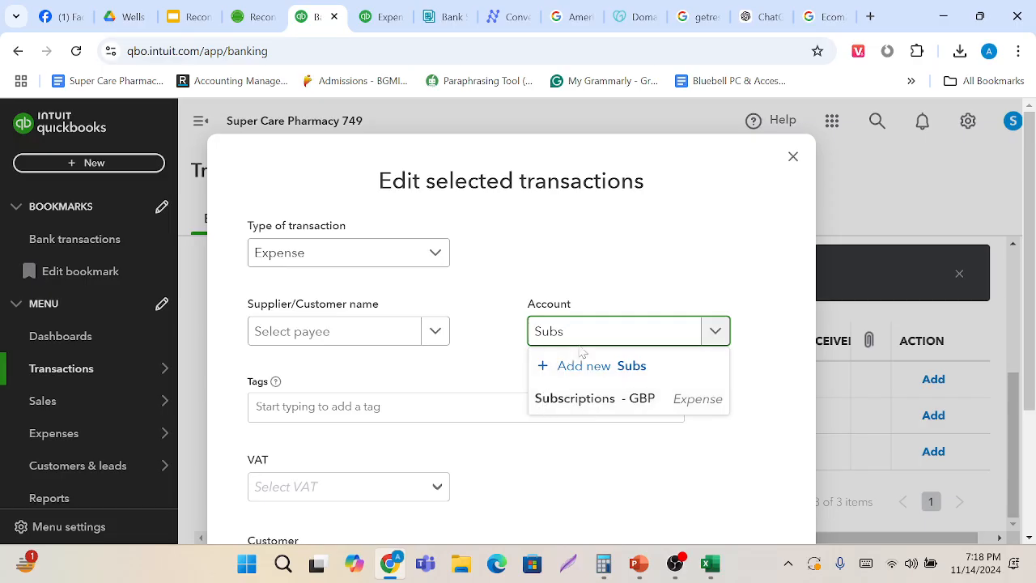
{"action": "key", "text": "BackSpace"}
{"action": "key", "text": "BackSpace"}
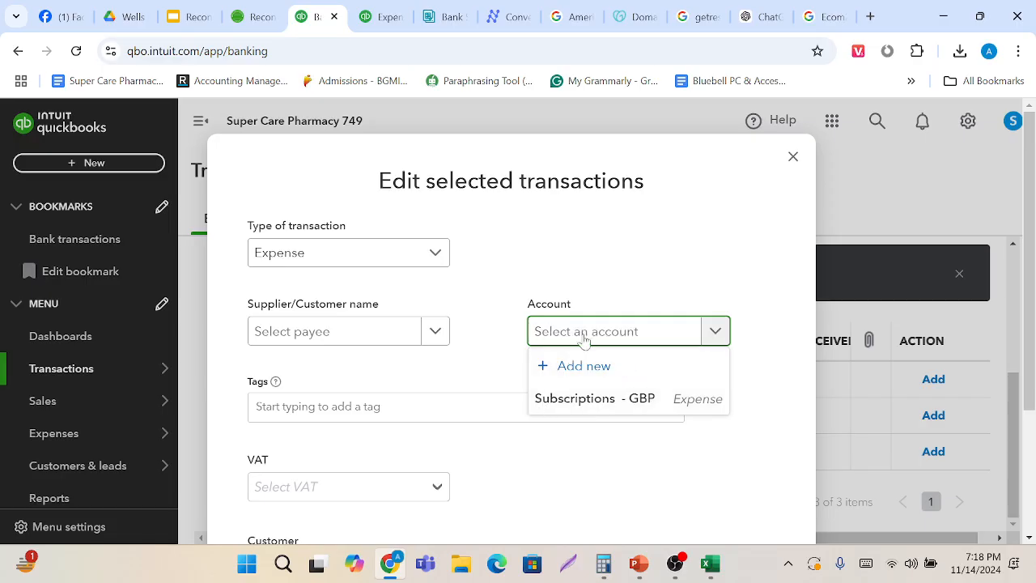
{"action": "type", "text": "Su"}
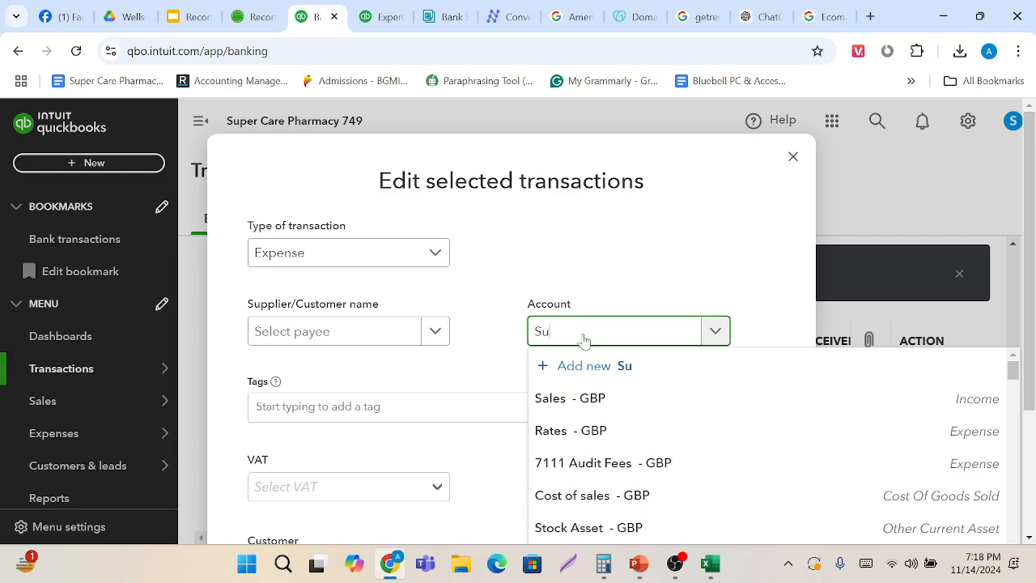
{"action": "type", "text": "b"}
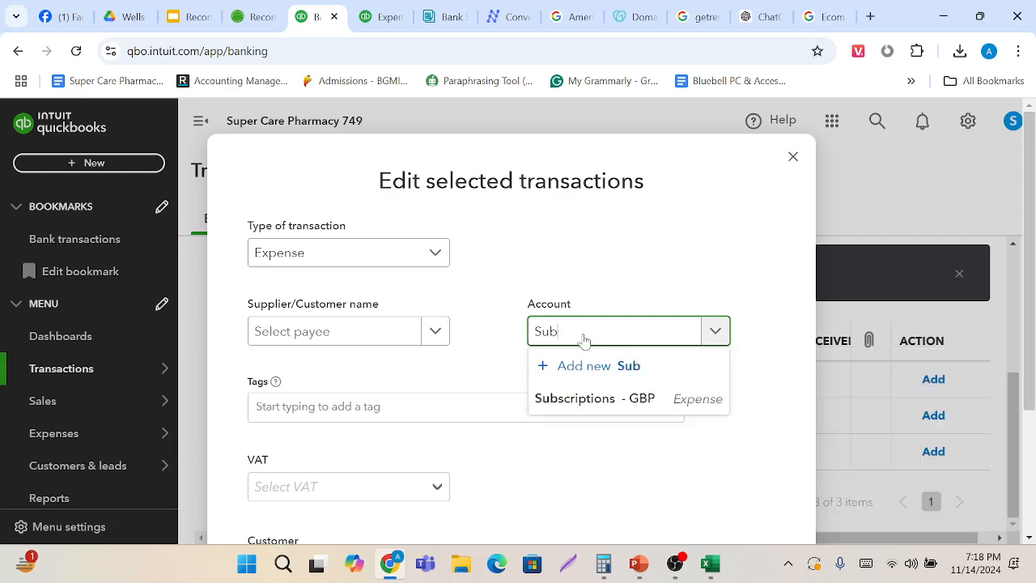
{"action": "left_click", "coordinate": [598, 399]}
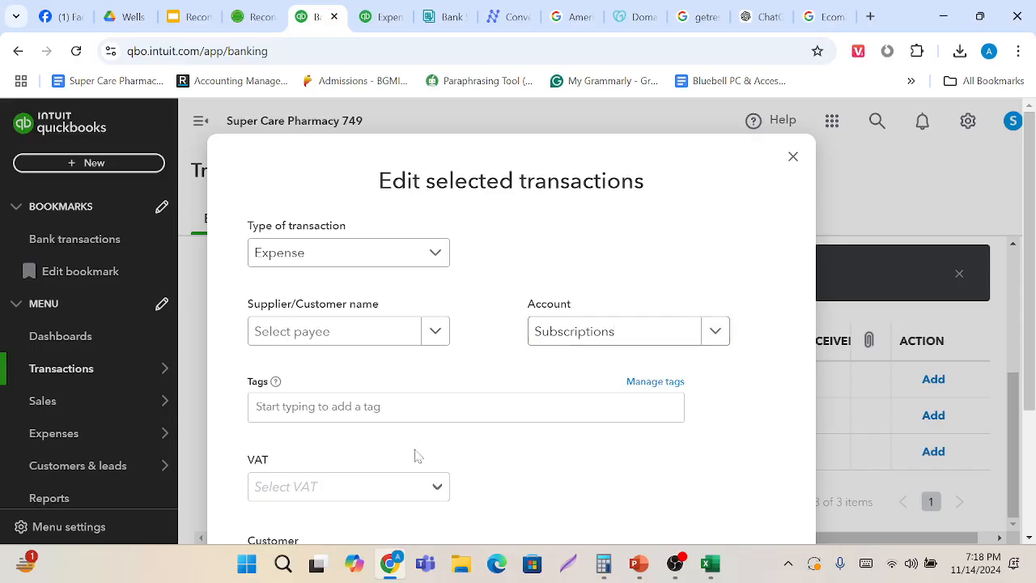
Set the GoDaddy.com expense's VAT to Exempt (0%), and apply and accept the changes.
{"action": "scroll", "coordinate": [416, 456], "scroll_direction": "down", "scroll_amount": 2}
{"action": "left_click", "coordinate": [437, 372]}
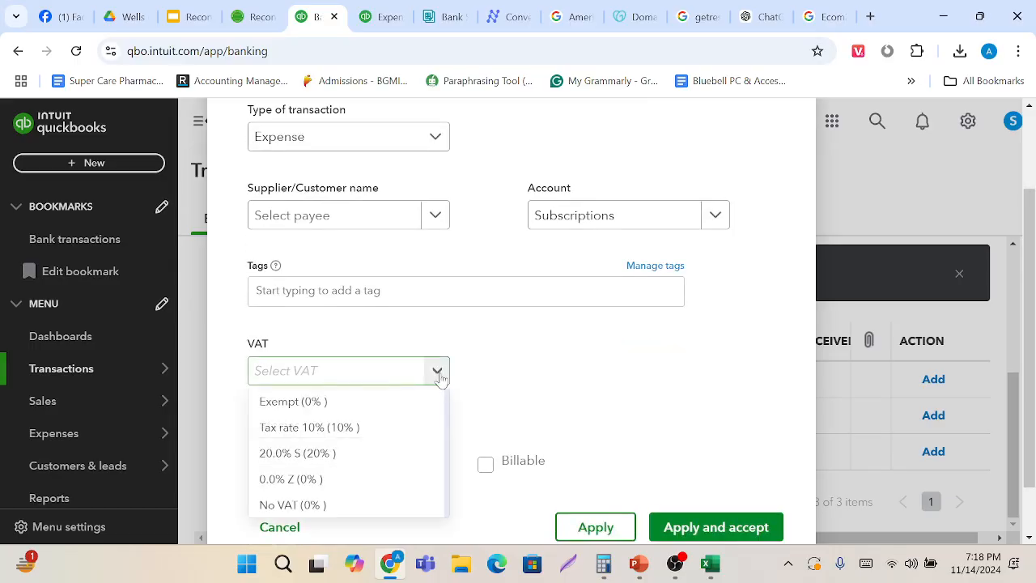
{"action": "left_click", "coordinate": [374, 405]}
{"action": "scroll", "coordinate": [513, 464], "scroll_direction": "down", "scroll_amount": 3}
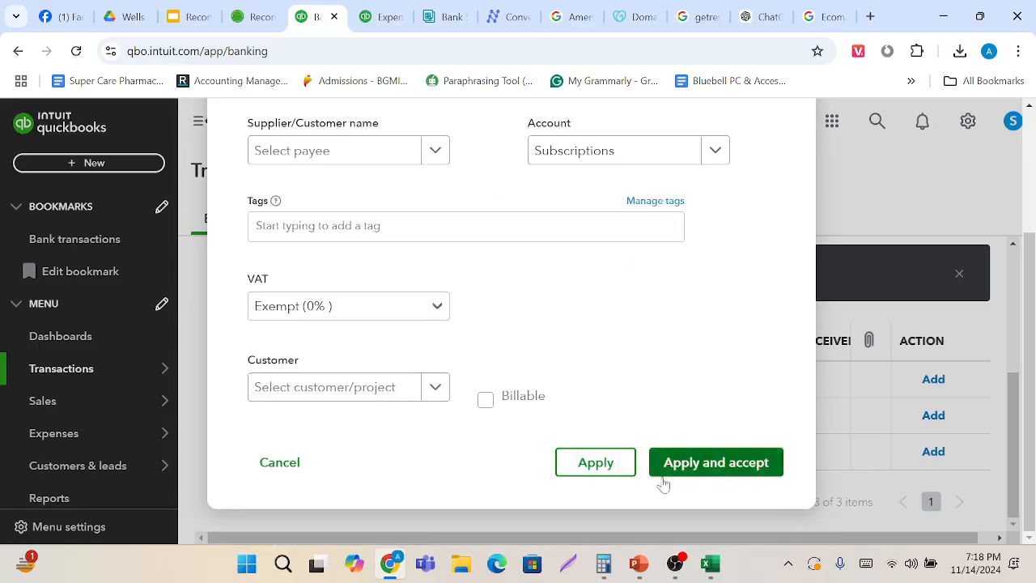
{"action": "left_click", "coordinate": [712, 470]}
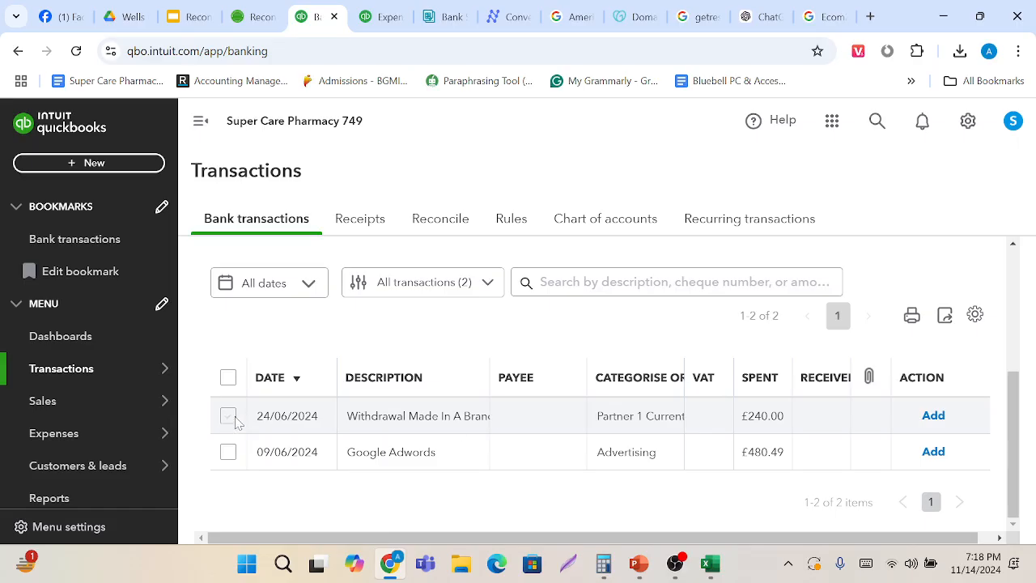
Widen the Description column and switch the 24/06/2024 branch/store withdrawal to Record as transfer.
{"action": "left_click_drag", "start_coordinate": [490, 374], "coordinate": [542, 376]}
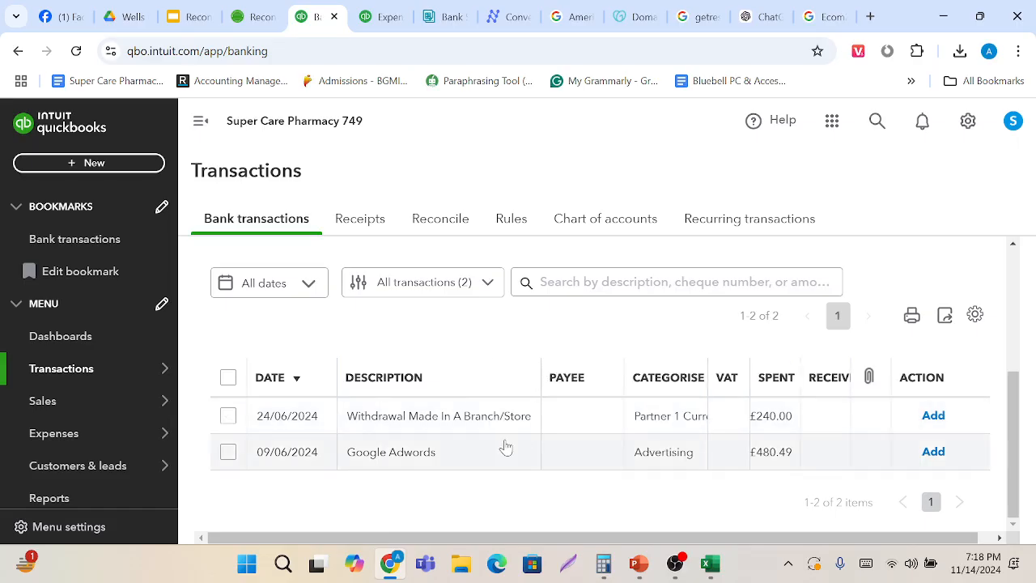
{"action": "left_click", "coordinate": [501, 421]}
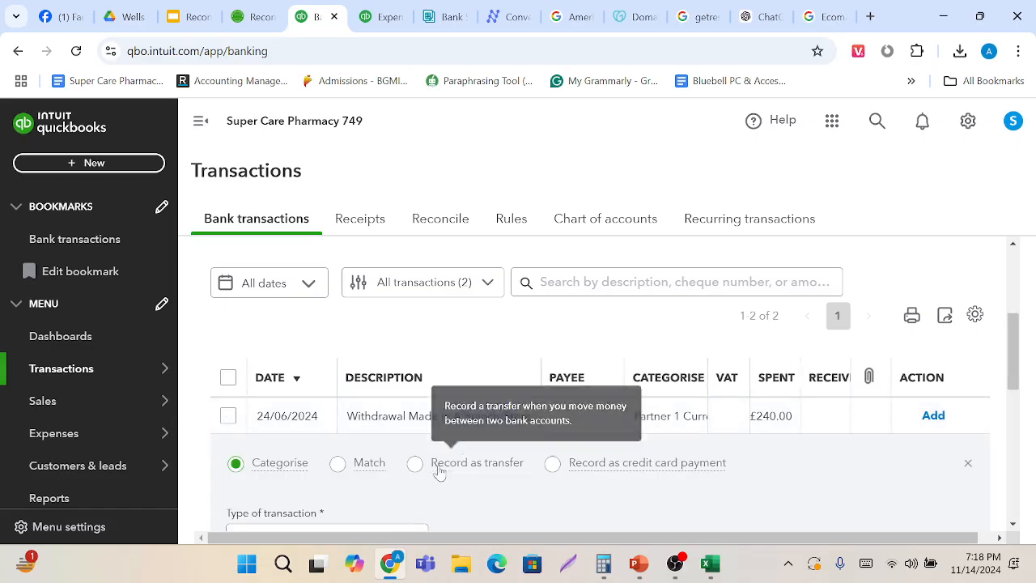
{"action": "scroll", "coordinate": [437, 470], "scroll_direction": "down", "scroll_amount": 1}
{"action": "scroll", "coordinate": [464, 410], "scroll_direction": "down", "scroll_amount": 1}
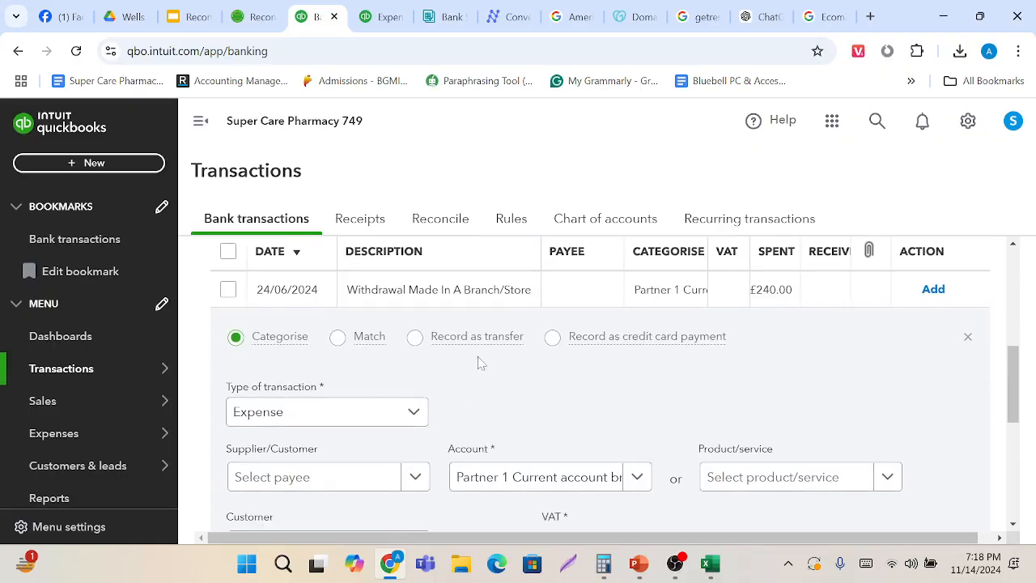
{"action": "left_click", "coordinate": [416, 339]}
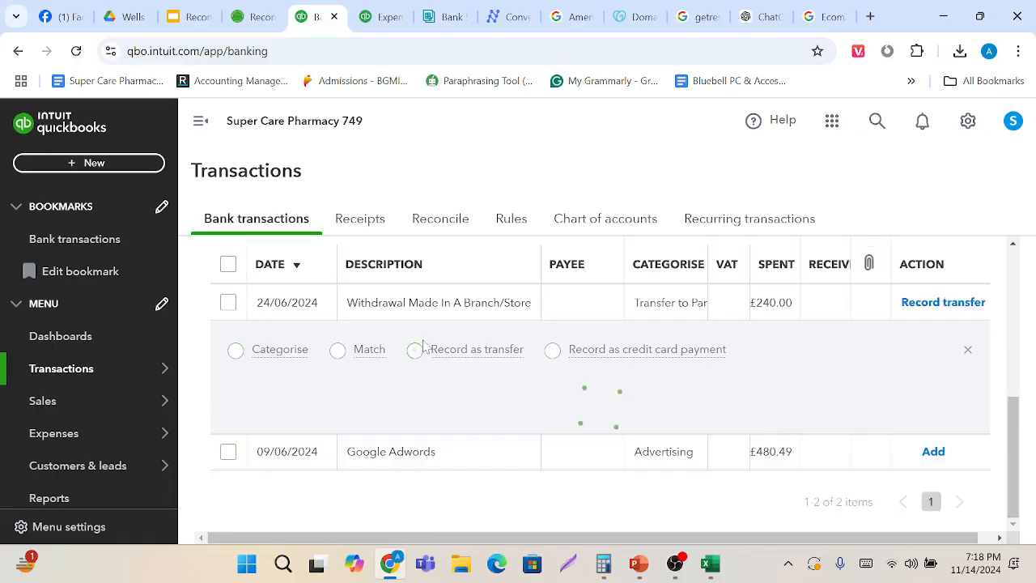
{"action": "scroll", "coordinate": [476, 395], "scroll_direction": "down", "scroll_amount": 2}
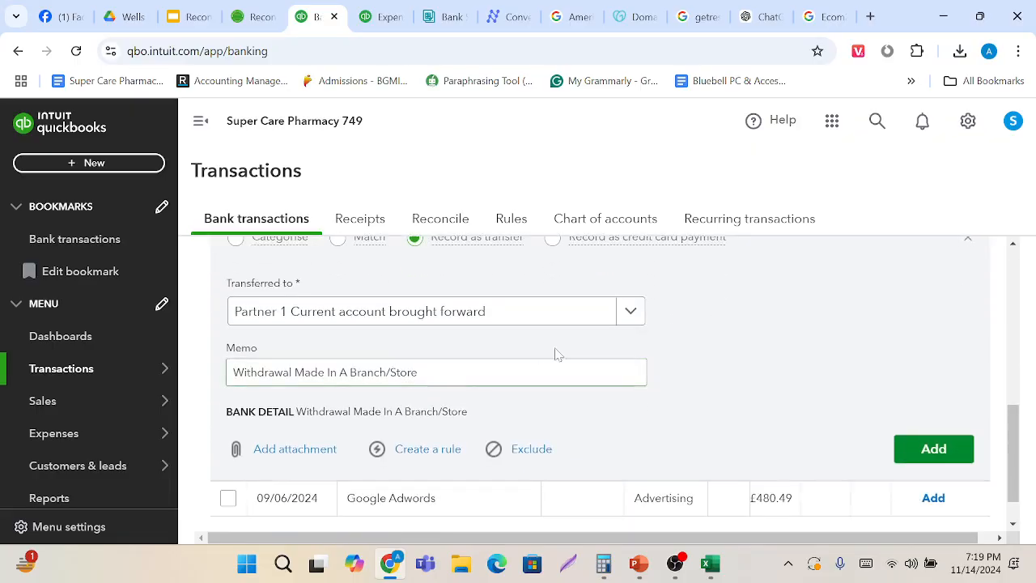
Look through the accounts available as the withdrawal's transfer destination, keeping Partner 1 Current account brought forward.
{"action": "left_click", "coordinate": [635, 316]}
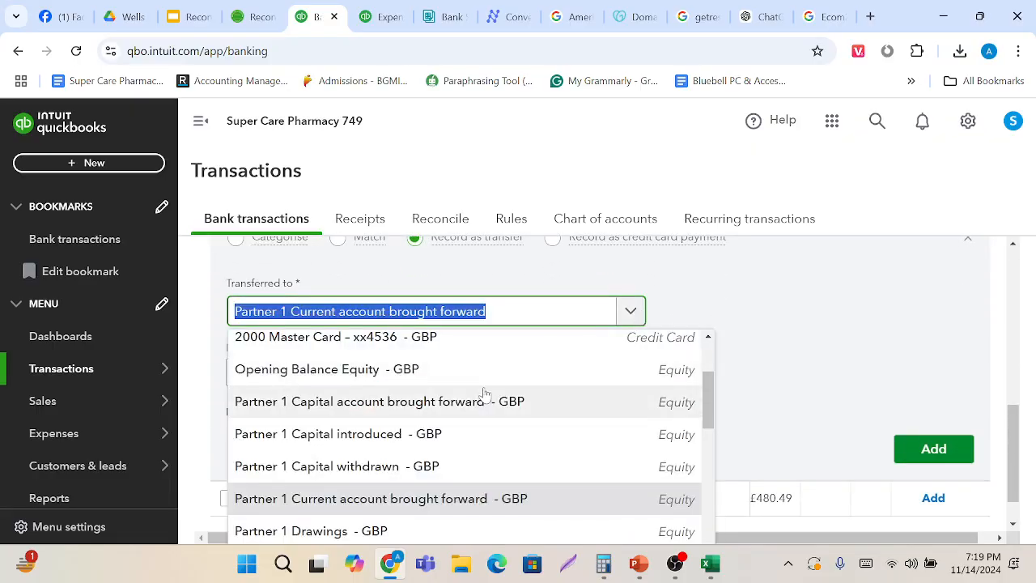
{"action": "scroll", "coordinate": [483, 394], "scroll_direction": "down", "scroll_amount": 1}
{"action": "scroll", "coordinate": [484, 394], "scroll_direction": "down", "scroll_amount": 8}
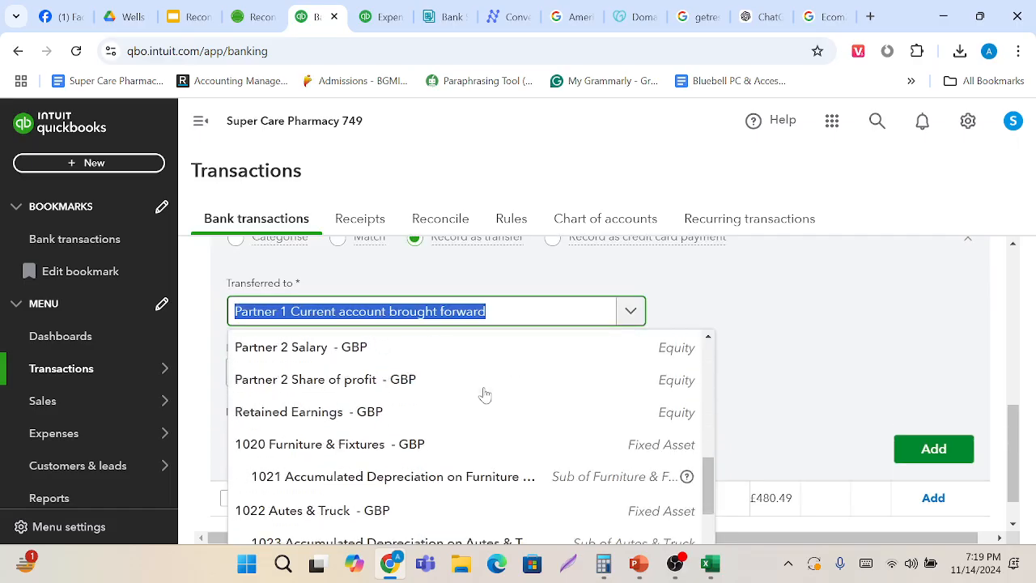
{"action": "scroll", "coordinate": [484, 394], "scroll_direction": "down", "scroll_amount": 1}
{"action": "scroll", "coordinate": [483, 394], "scroll_direction": "up", "scroll_amount": 10}
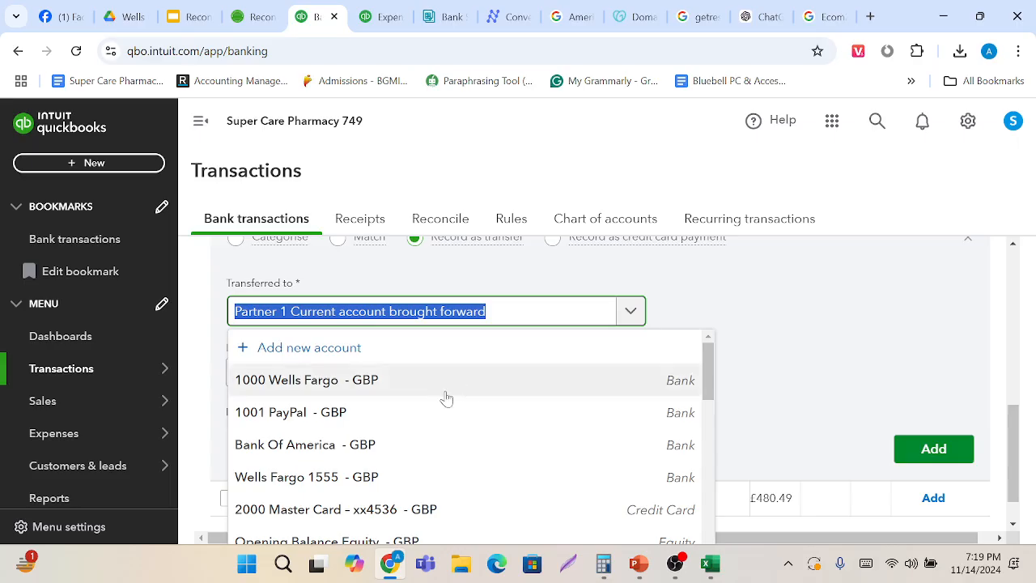
{"action": "scroll", "coordinate": [407, 469], "scroll_direction": "down", "scroll_amount": 4}
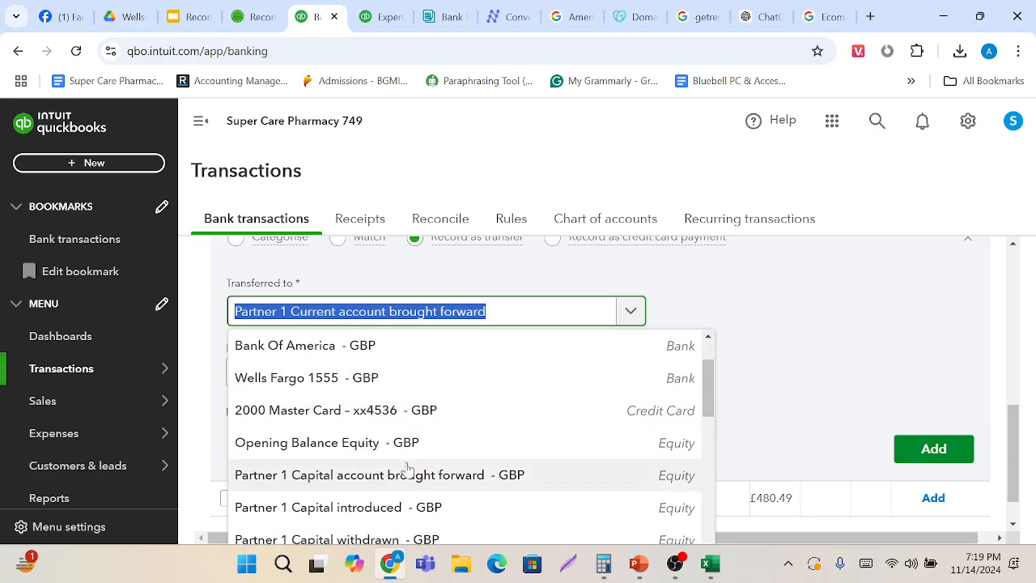
{"action": "scroll", "coordinate": [405, 469], "scroll_direction": "down", "scroll_amount": 1}
{"action": "scroll", "coordinate": [404, 468], "scroll_direction": "up", "scroll_amount": 1}
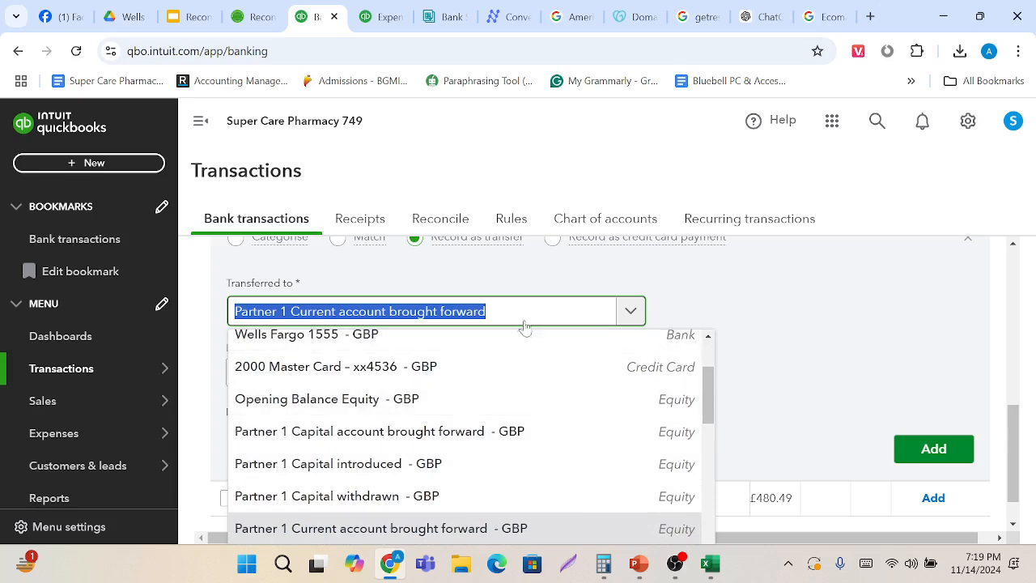
{"action": "scroll", "coordinate": [441, 456], "scroll_direction": "down", "scroll_amount": 5}
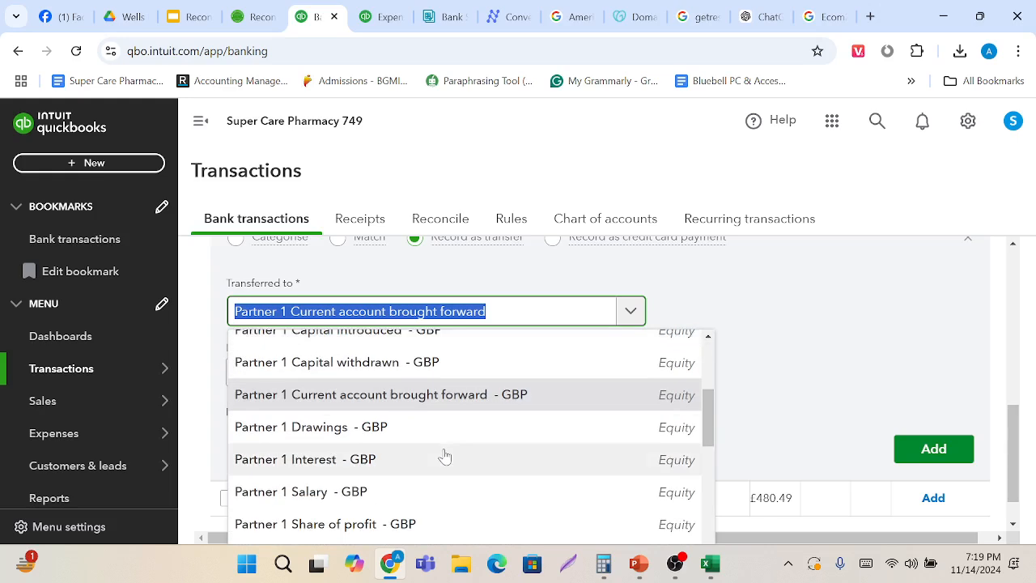
{"action": "scroll", "coordinate": [445, 457], "scroll_direction": "down", "scroll_amount": 3}
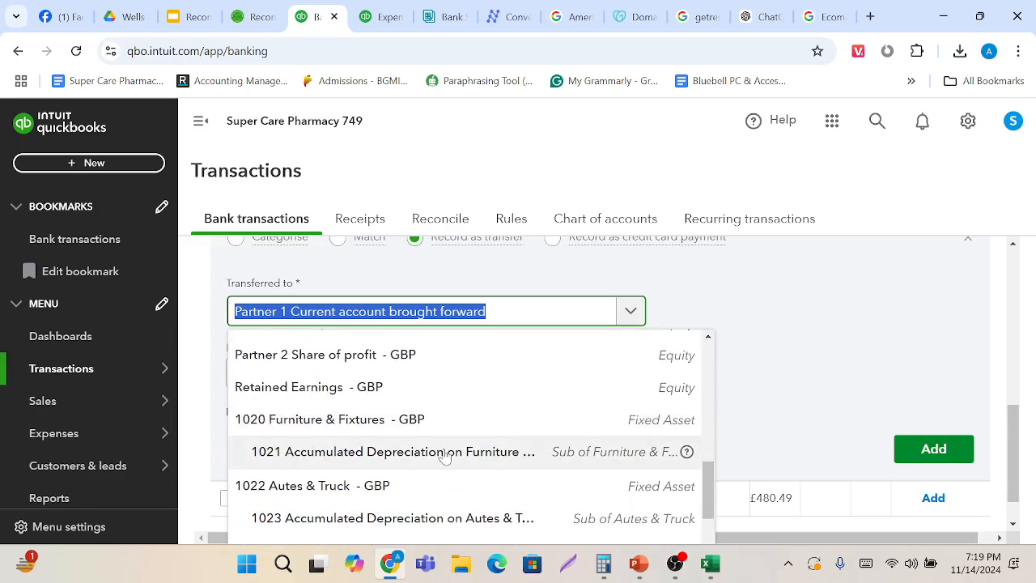
{"action": "scroll", "coordinate": [445, 456], "scroll_direction": "up", "scroll_amount": 7}
{"action": "scroll", "coordinate": [444, 455], "scroll_direction": "up", "scroll_amount": 2}
{"action": "left_click", "coordinate": [773, 319]}
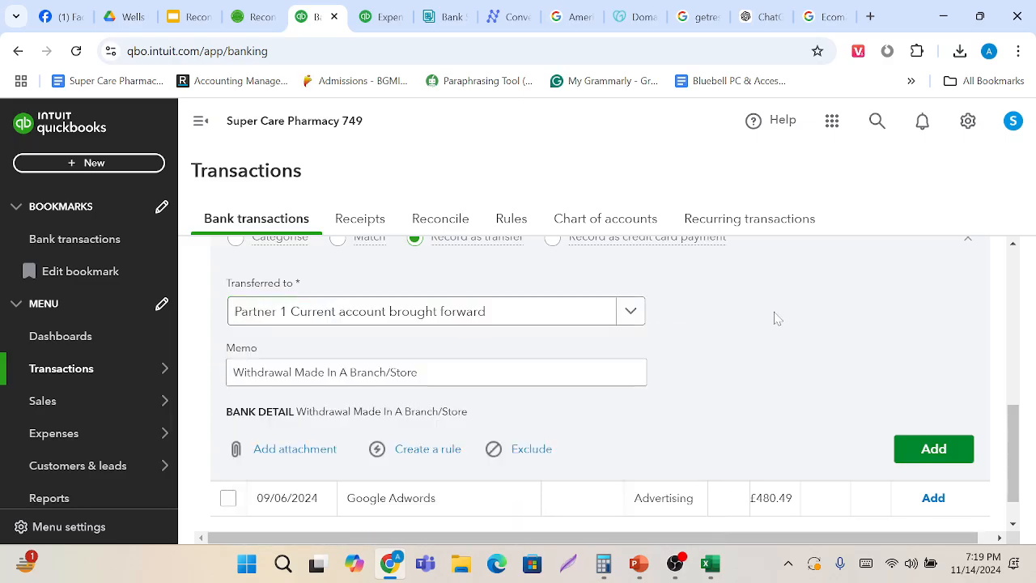
Check the withdrawal's transfer details and add it as a transfer to Partner 1 Current account brought forward.
{"action": "scroll", "coordinate": [669, 355], "scroll_direction": "up", "scroll_amount": 3}
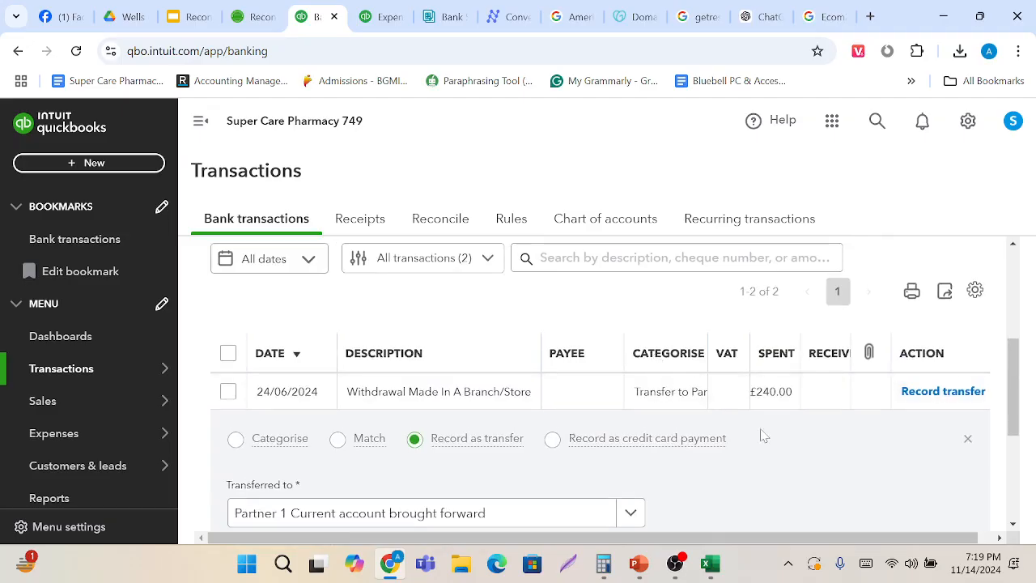
{"action": "scroll", "coordinate": [766, 438], "scroll_direction": "down", "scroll_amount": 3}
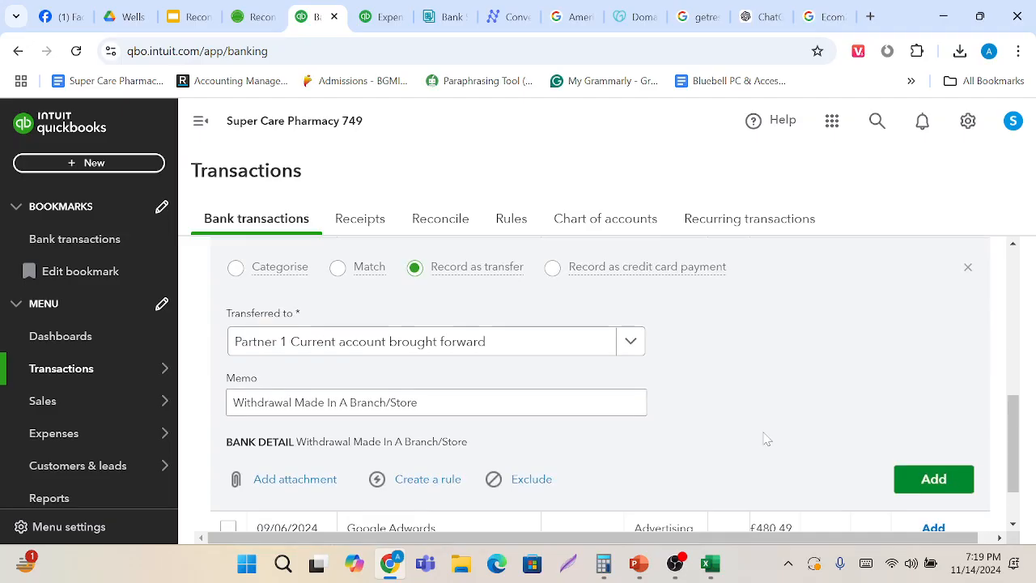
{"action": "left_click", "coordinate": [910, 476]}
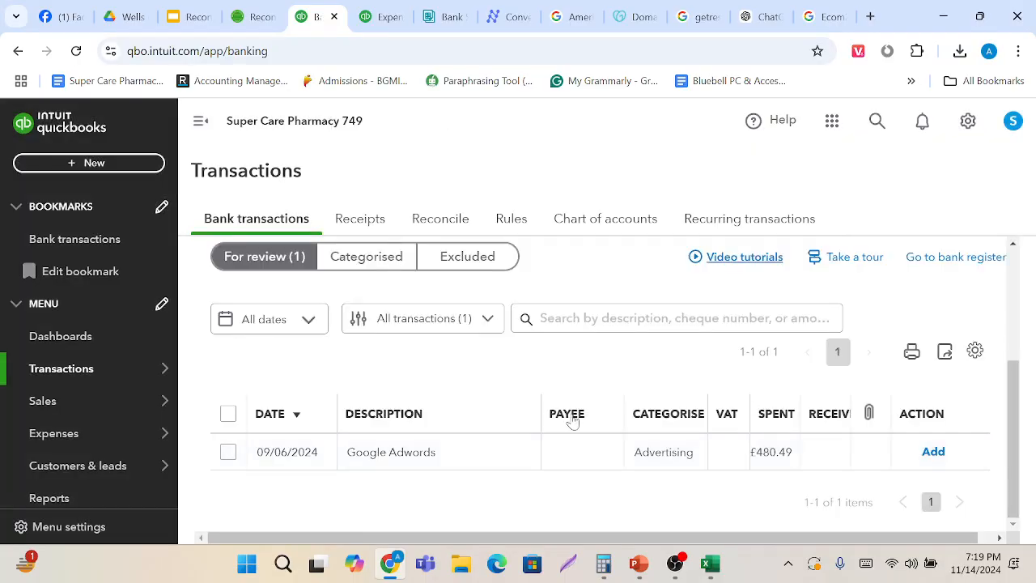
Edit the £480.49 Google Adwords transaction, setting its transaction type to Expense and its account to Advertising.
{"action": "left_click", "coordinate": [227, 452]}
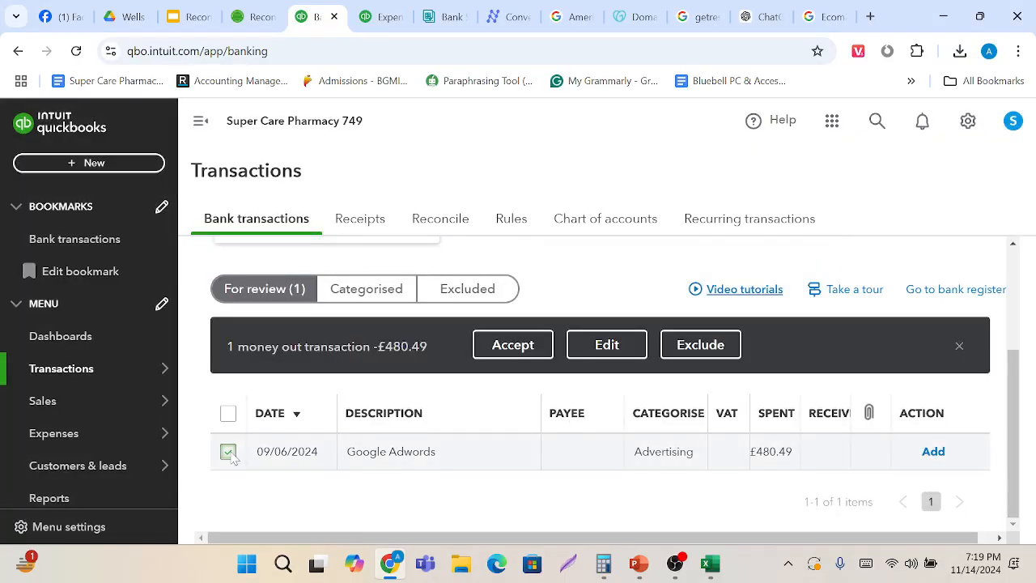
{"action": "left_click", "coordinate": [607, 347]}
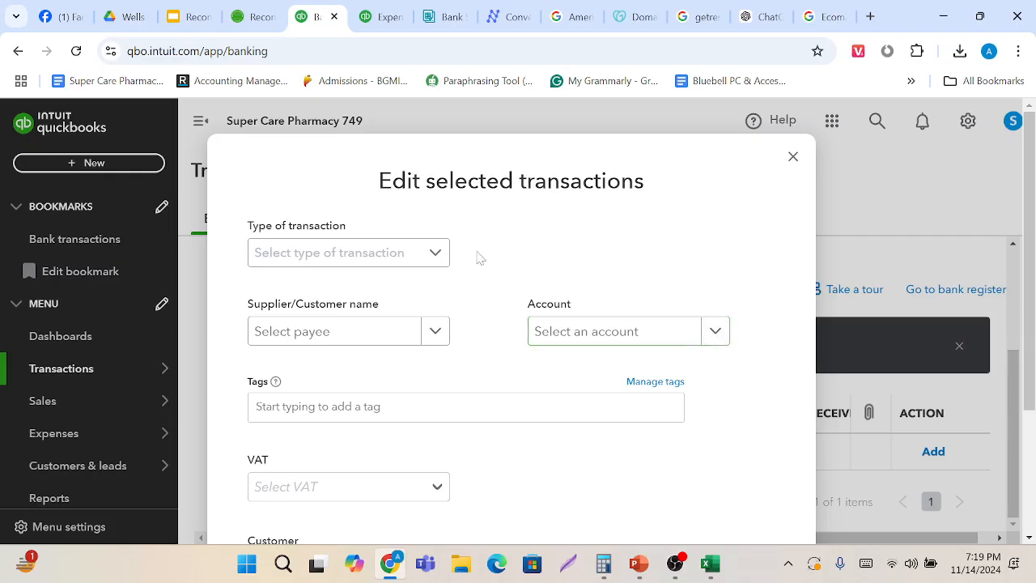
{"action": "left_click", "coordinate": [432, 257]}
{"action": "left_click", "coordinate": [375, 289]}
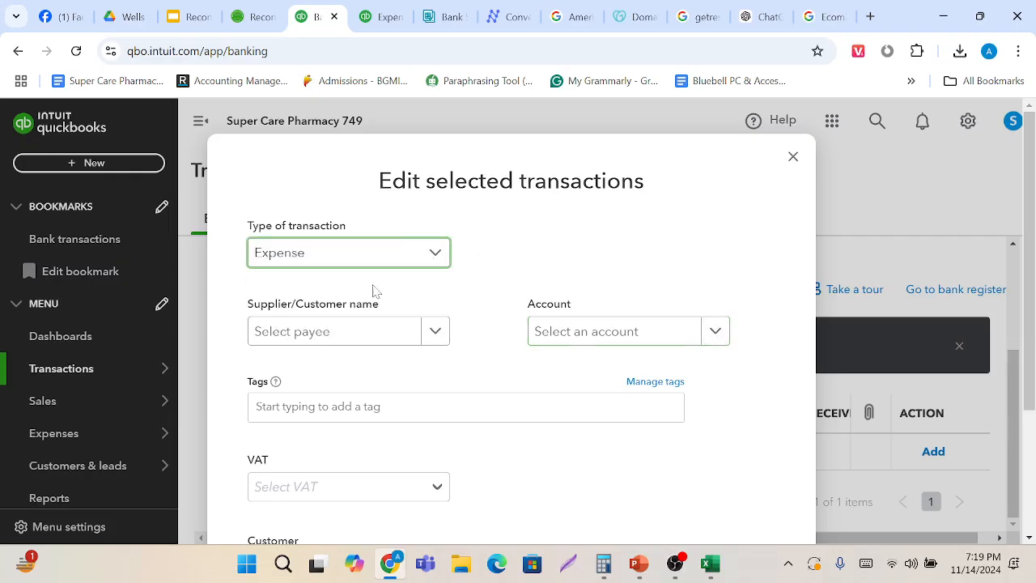
{"action": "left_click", "coordinate": [588, 333]}
{"action": "type", "text": "Ad"}
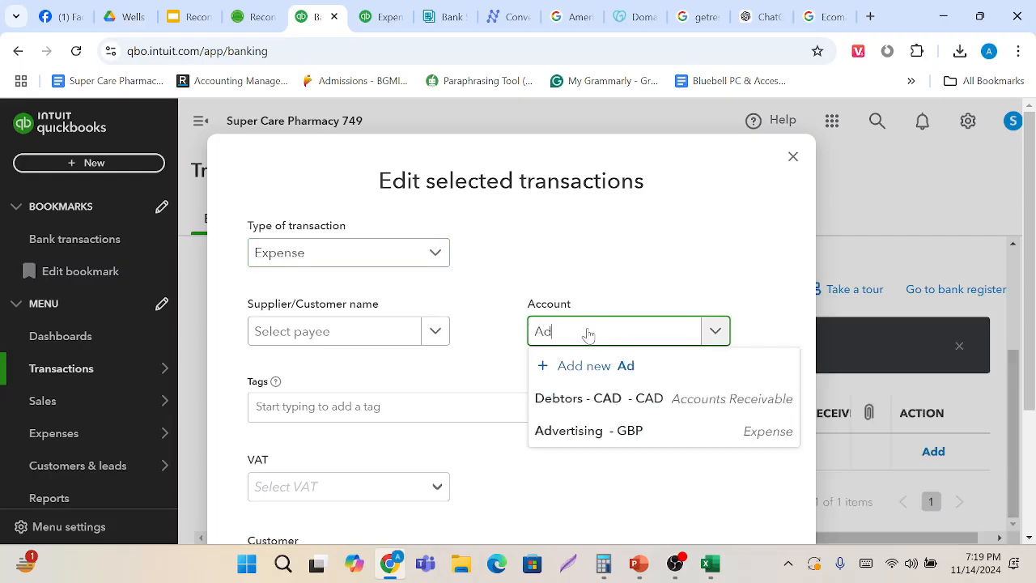
{"action": "left_click", "coordinate": [613, 445]}
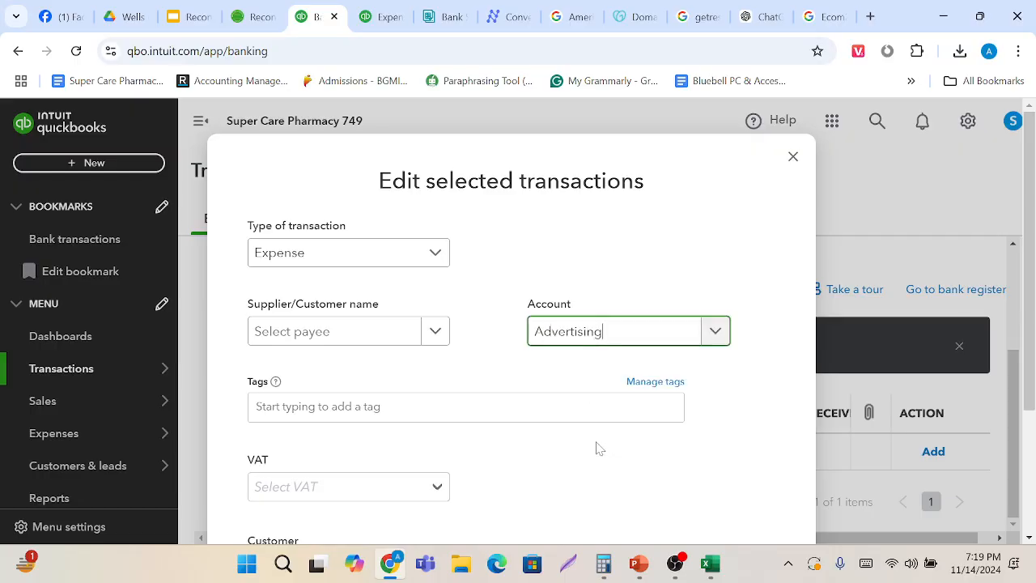
Set the Google Adwords expense's VAT to Exempt (0%), and apply and accept the changes.
{"action": "scroll", "coordinate": [519, 474], "scroll_direction": "down", "scroll_amount": 2}
{"action": "left_click", "coordinate": [437, 334]}
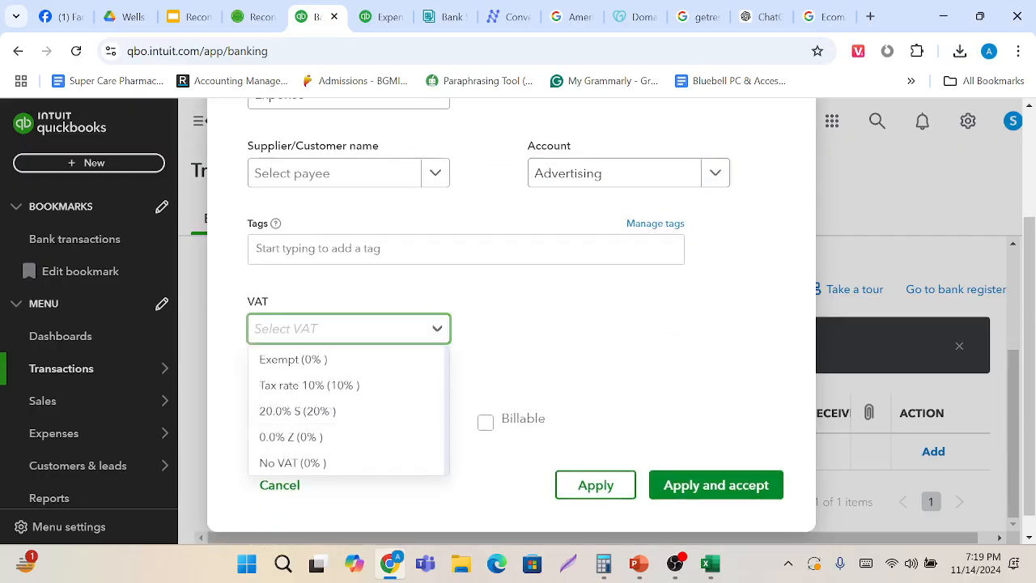
{"action": "left_click", "coordinate": [346, 360]}
{"action": "scroll", "coordinate": [348, 364], "scroll_direction": "up", "scroll_amount": 2}
{"action": "scroll", "coordinate": [534, 402], "scroll_direction": "down", "scroll_amount": 3}
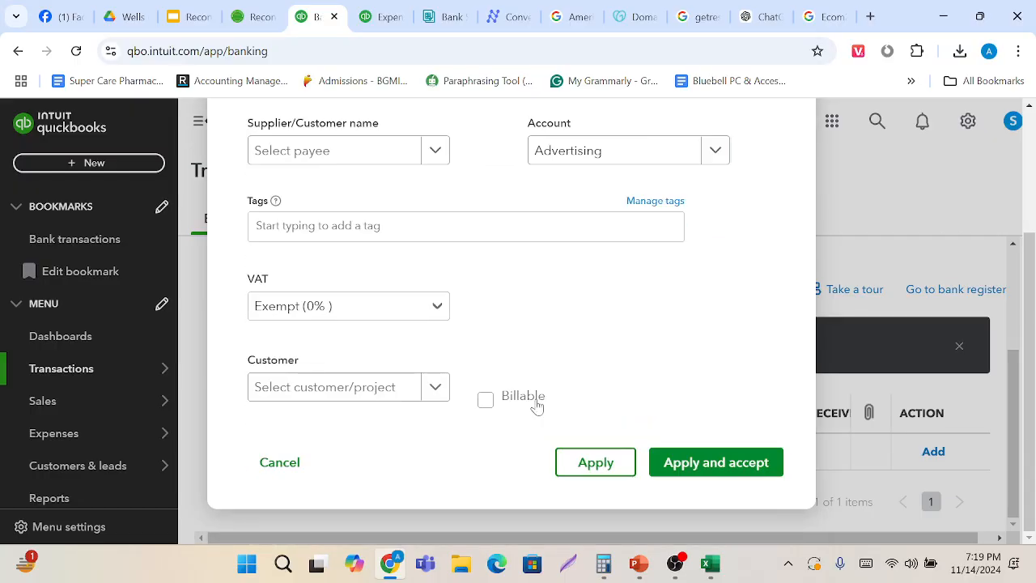
{"action": "left_click", "coordinate": [730, 472]}
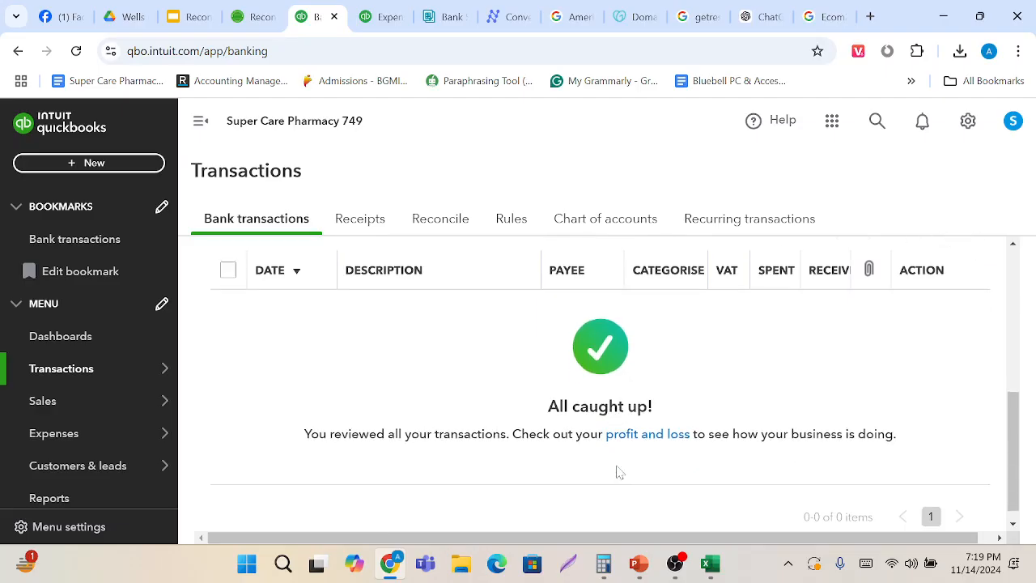
Open the bank reconciliation setup, get started and dismiss its introduction.
{"action": "scroll", "coordinate": [619, 472], "scroll_direction": "up", "scroll_amount": 2}
{"action": "scroll", "coordinate": [616, 471], "scroll_direction": "up", "scroll_amount": 2}
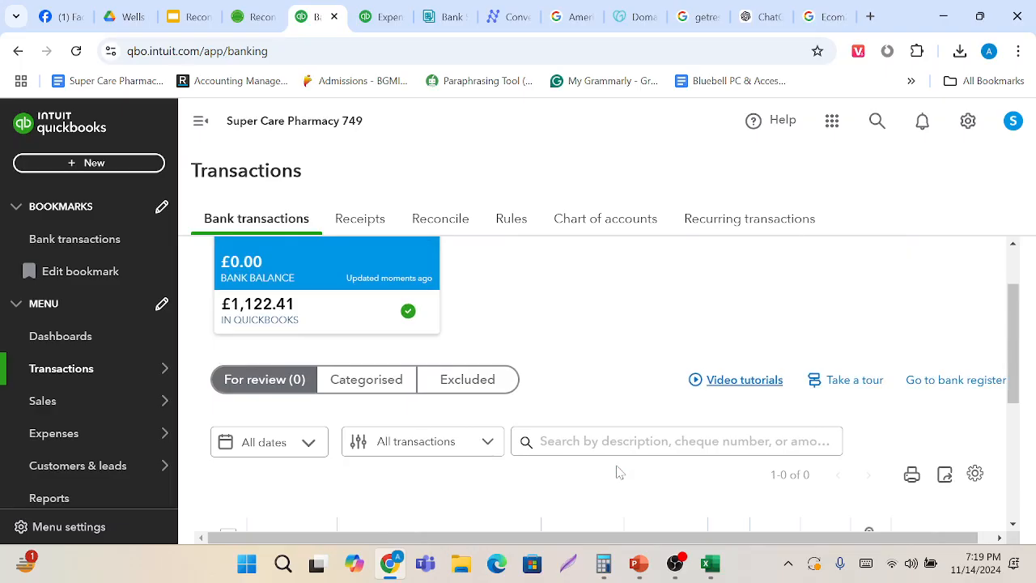
{"action": "left_click", "coordinate": [446, 223]}
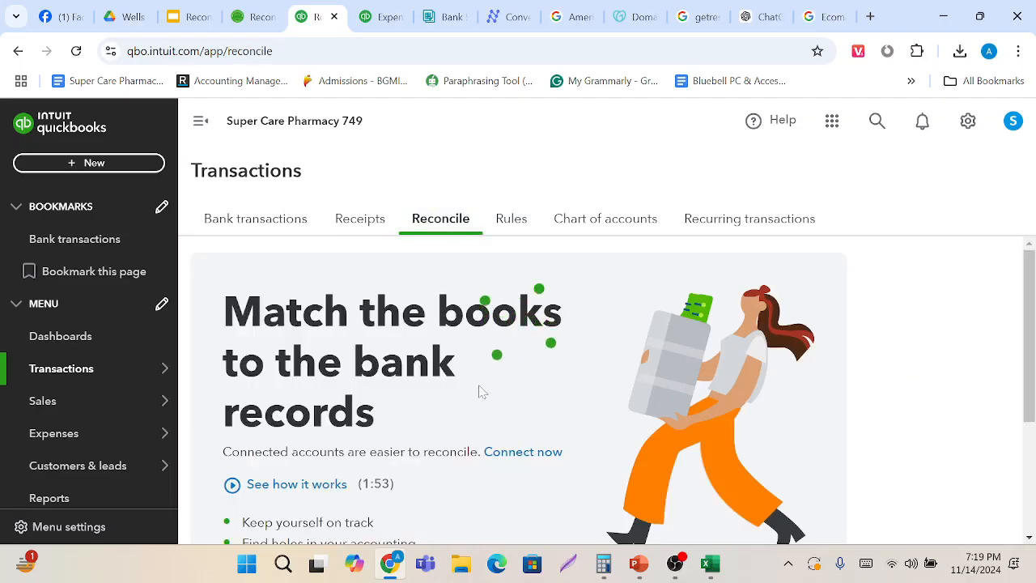
{"action": "scroll", "coordinate": [479, 392], "scroll_direction": "down", "scroll_amount": 3}
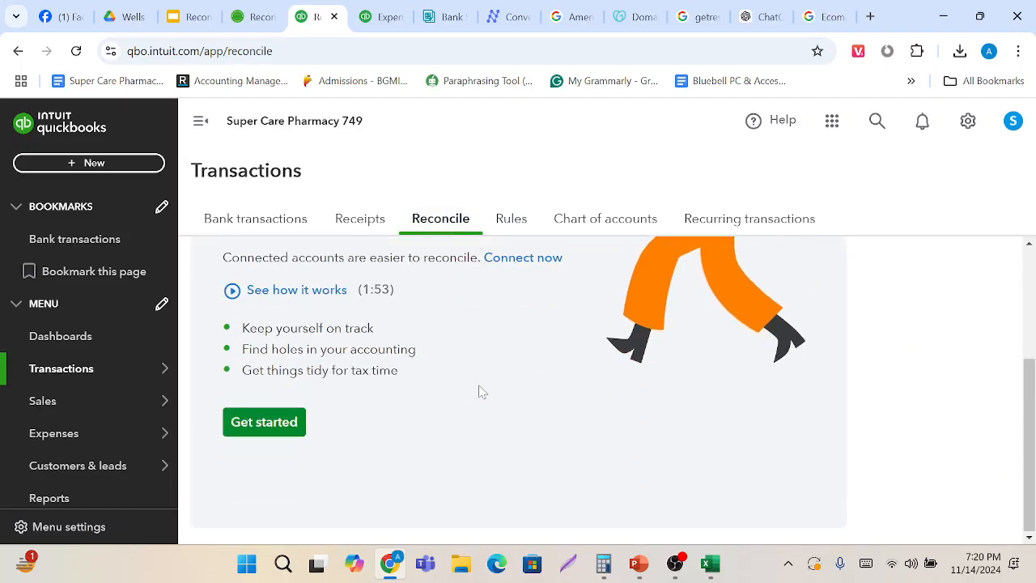
{"action": "left_click", "coordinate": [265, 422]}
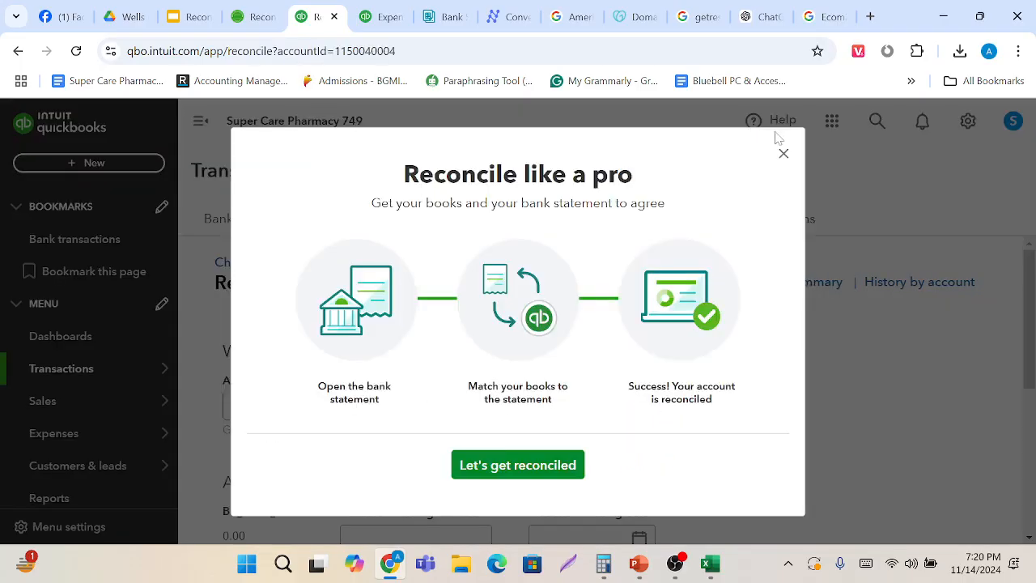
{"action": "left_click", "coordinate": [782, 154]}
Choose Wells Fargo 1555 as the account to reconcile.
{"action": "scroll", "coordinate": [590, 378], "scroll_direction": "down", "scroll_amount": 1}
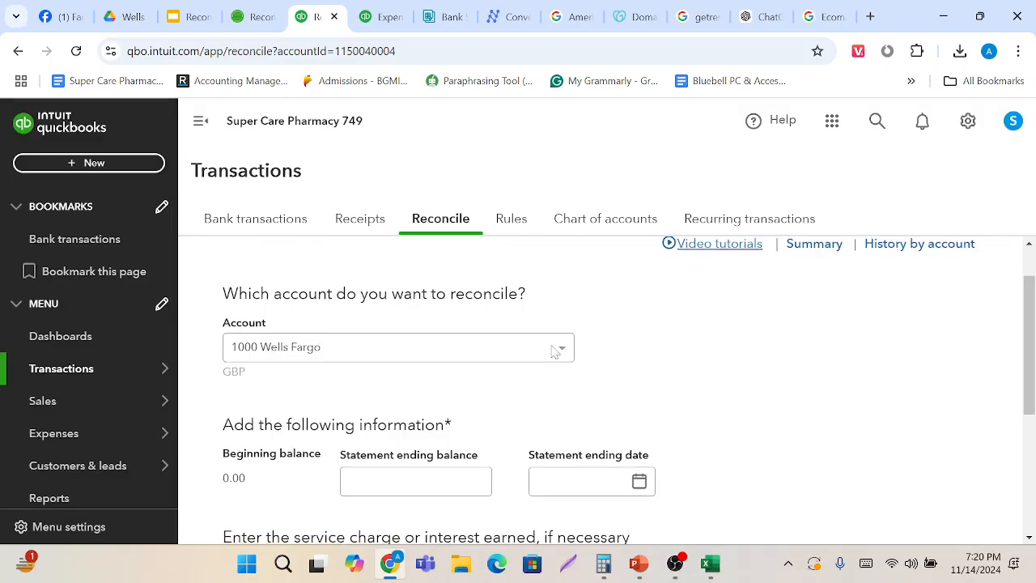
{"action": "left_click", "coordinate": [560, 352]}
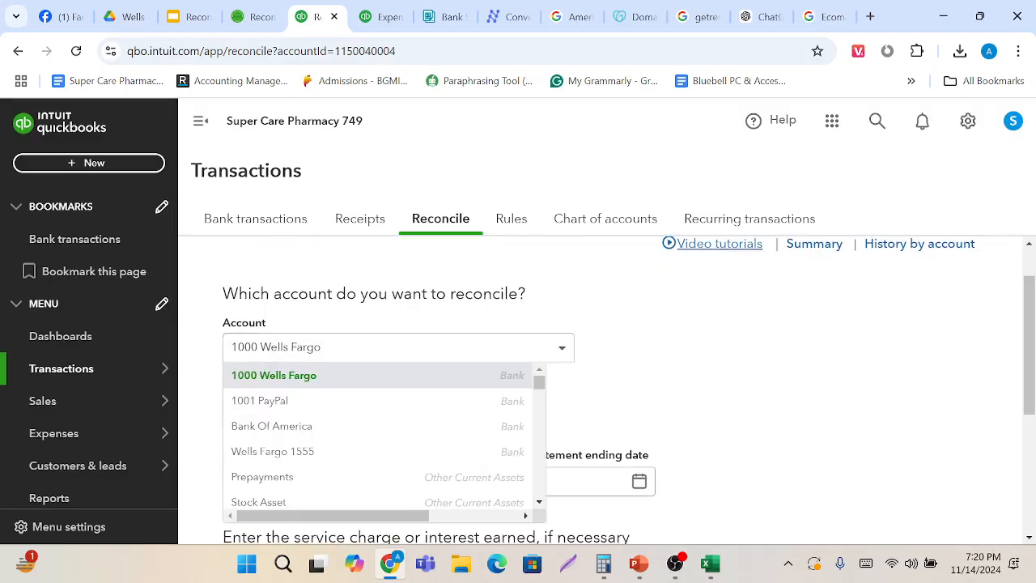
{"action": "left_click", "coordinate": [365, 451]}
{"action": "scroll", "coordinate": [432, 446], "scroll_direction": "down", "scroll_amount": 1}
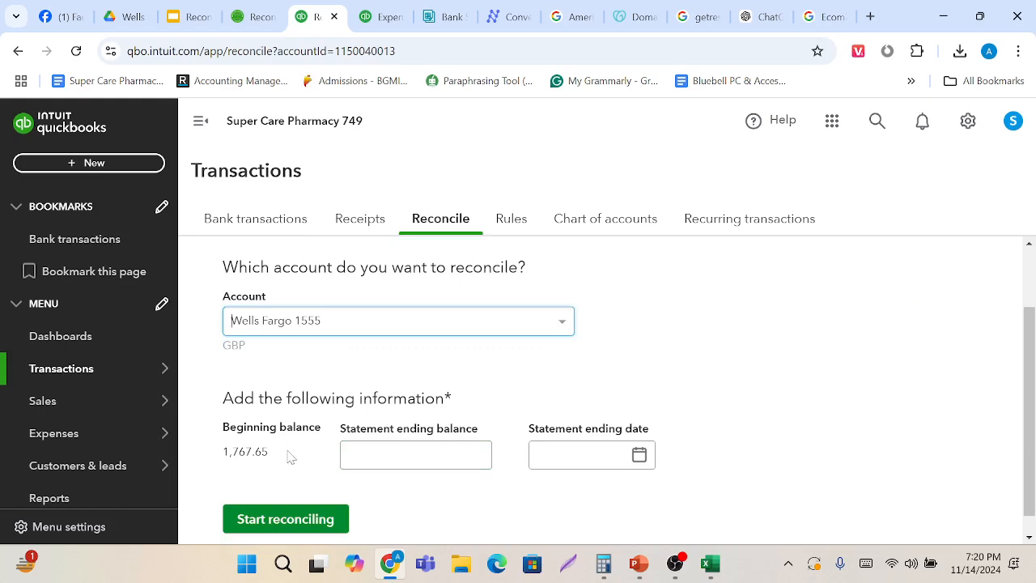
Look up the 6/30 ending balance in the activity summary of the bank statement PDF in Google Drive.
{"action": "left_click", "coordinate": [364, 455]}
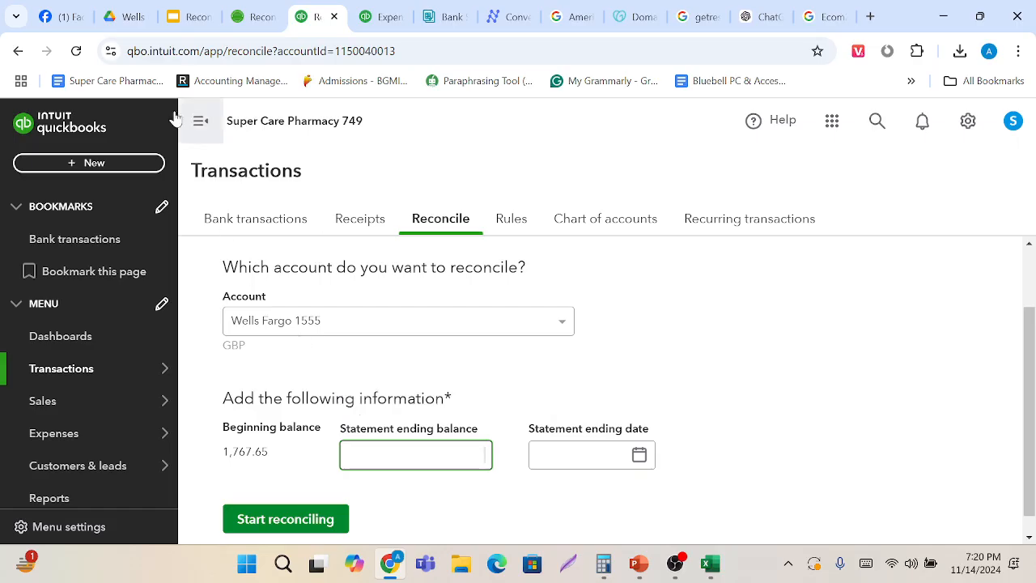
{"action": "left_click", "coordinate": [125, 17]}
{"action": "scroll", "coordinate": [518, 323], "scroll_direction": "up", "scroll_amount": 7}
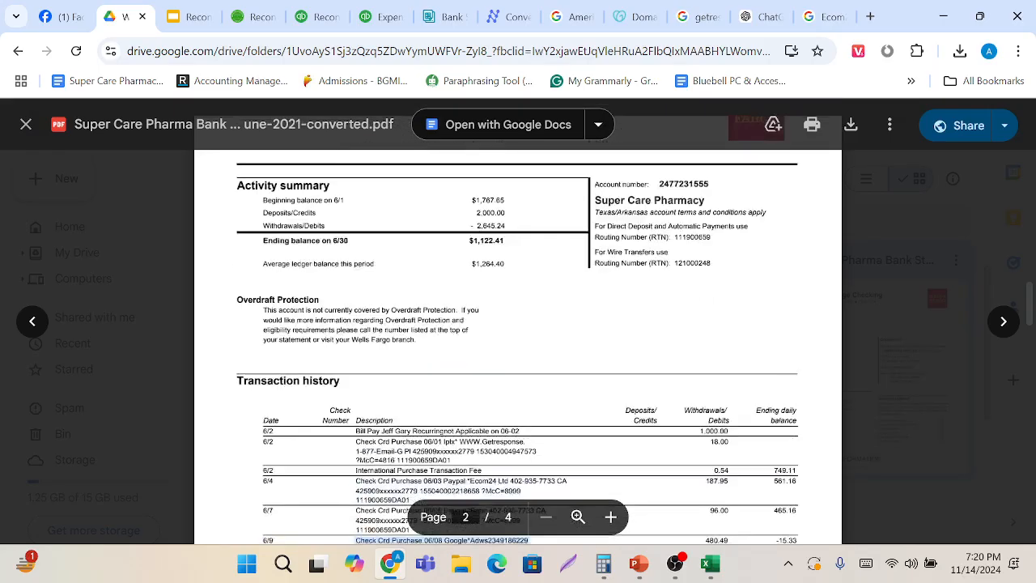
{"action": "scroll", "coordinate": [517, 324], "scroll_direction": "down", "scroll_amount": 4}
{"action": "scroll", "coordinate": [518, 324], "scroll_direction": "down", "scroll_amount": 1}
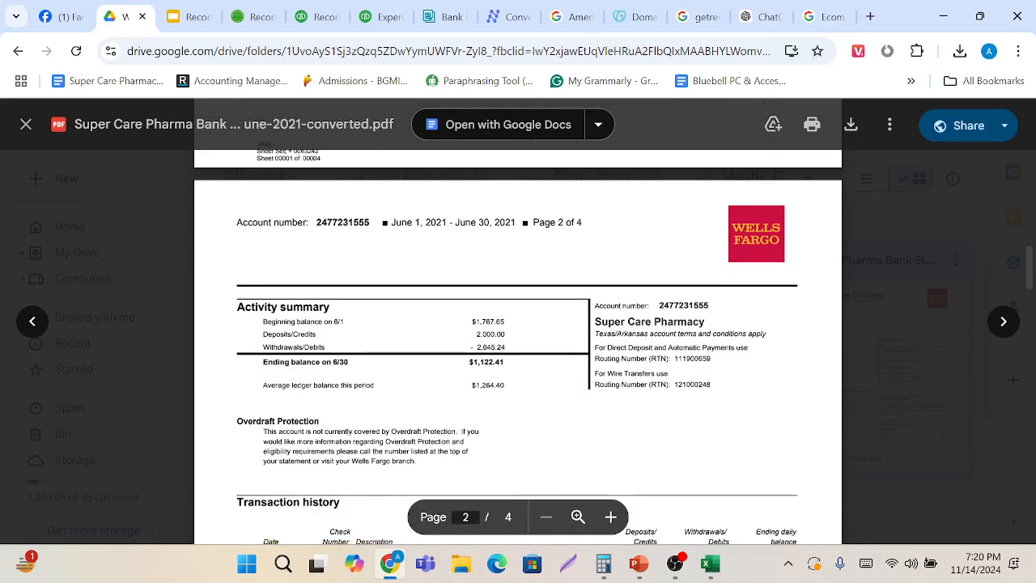
{"action": "double_click", "coordinate": [486, 363]}
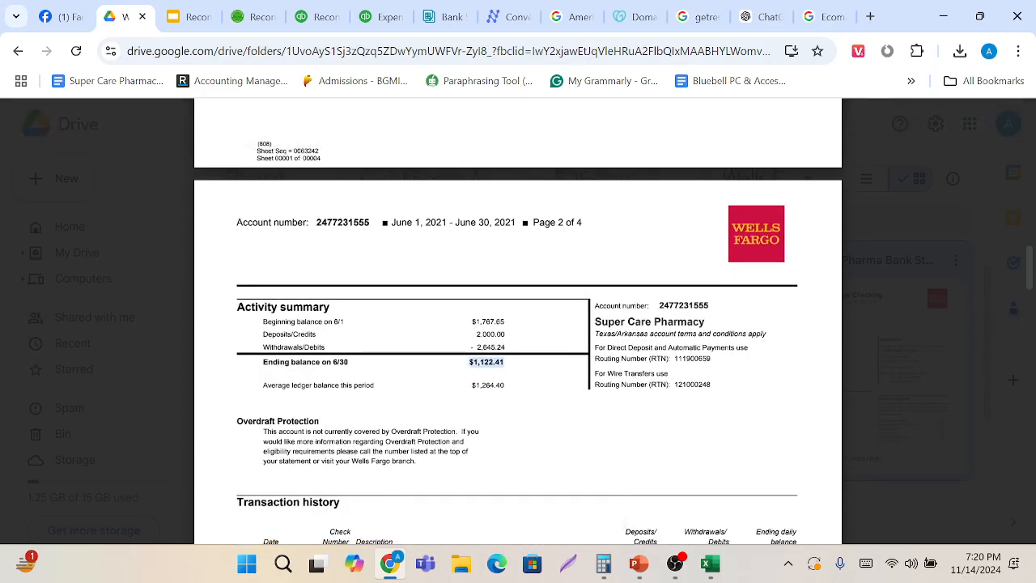
Return to QuickBooks and enter 1122.41 as the statement ending balance.
{"action": "left_click", "coordinate": [320, 12]}
{"action": "type", "text": "Ecom24 Ltd"}
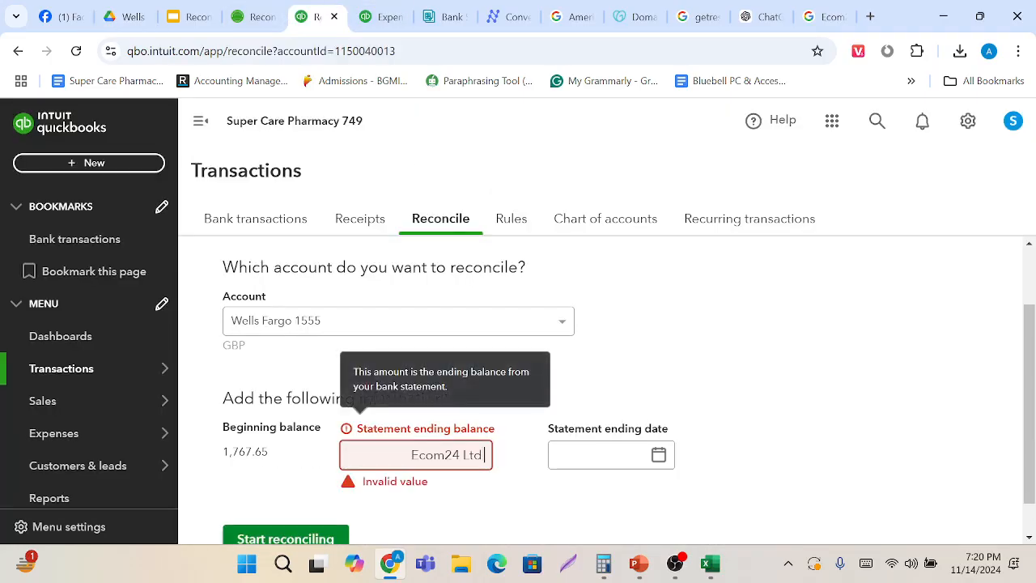
{"action": "key", "text": "ctrl+z"}
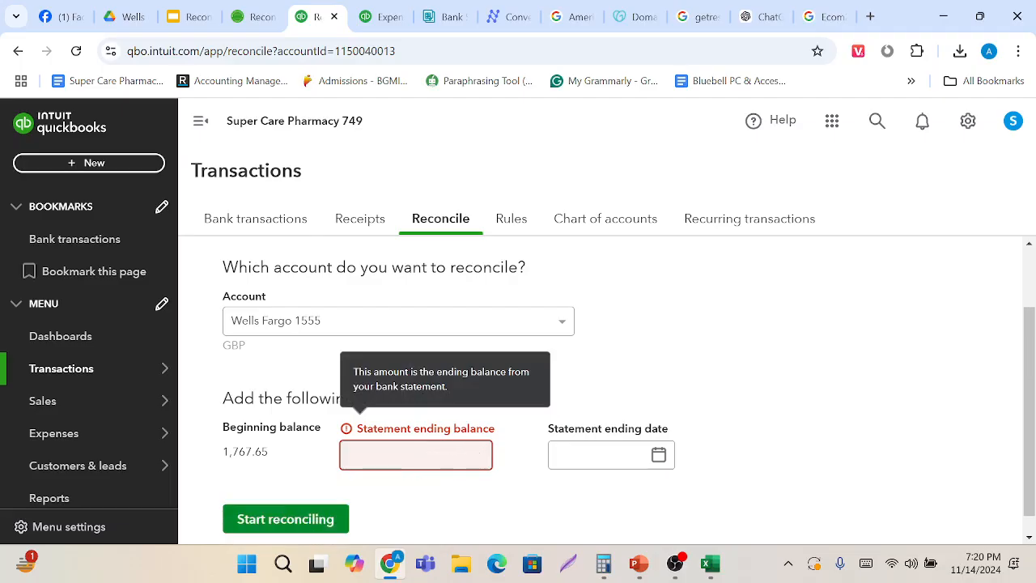
{"action": "type", "text": "1122.41"}
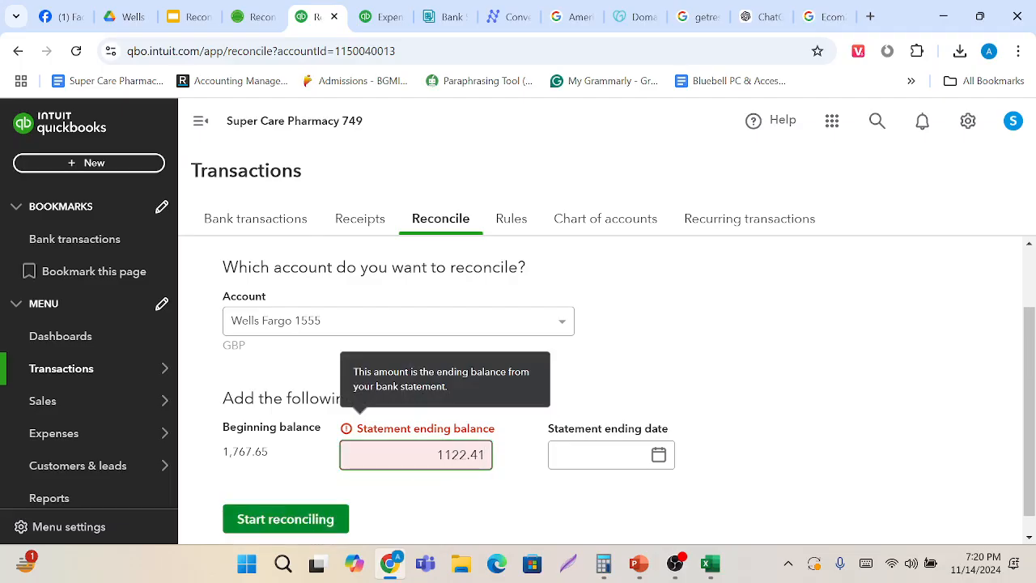
{"action": "key", "text": "Tab"}
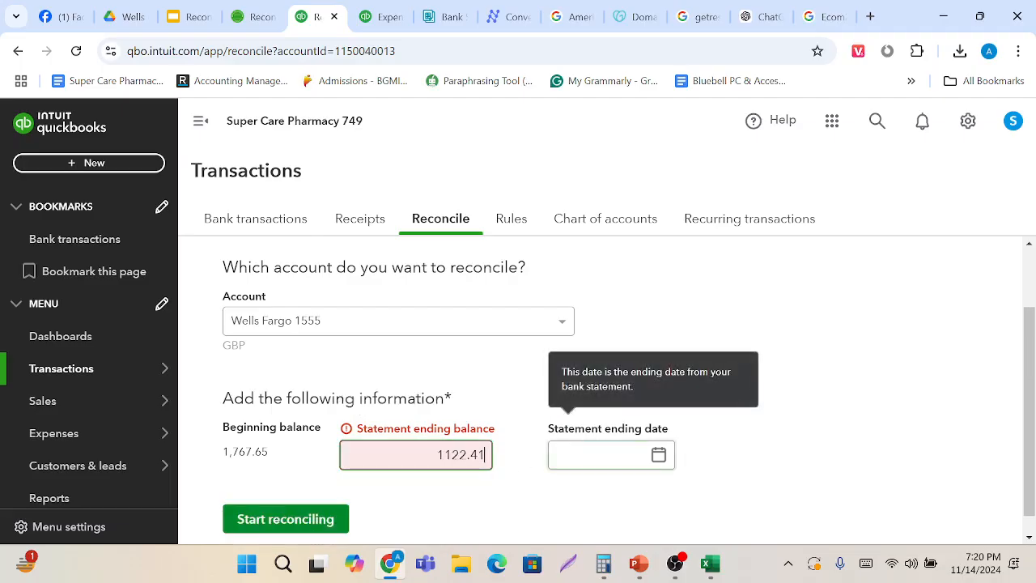
Check the end date of the statement period in the bank statement PDF in Google Drive and return to QuickBooks.
{"action": "left_click", "coordinate": [130, 16]}
{"action": "left_click_drag", "start_coordinate": [455, 222], "coordinate": [516, 222]}
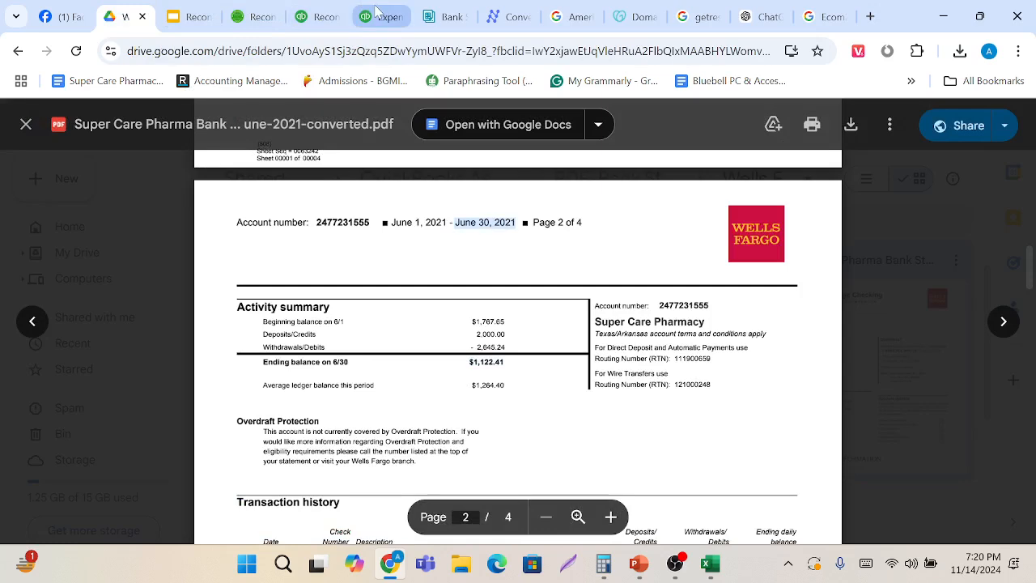
{"action": "left_click", "coordinate": [312, 15]}
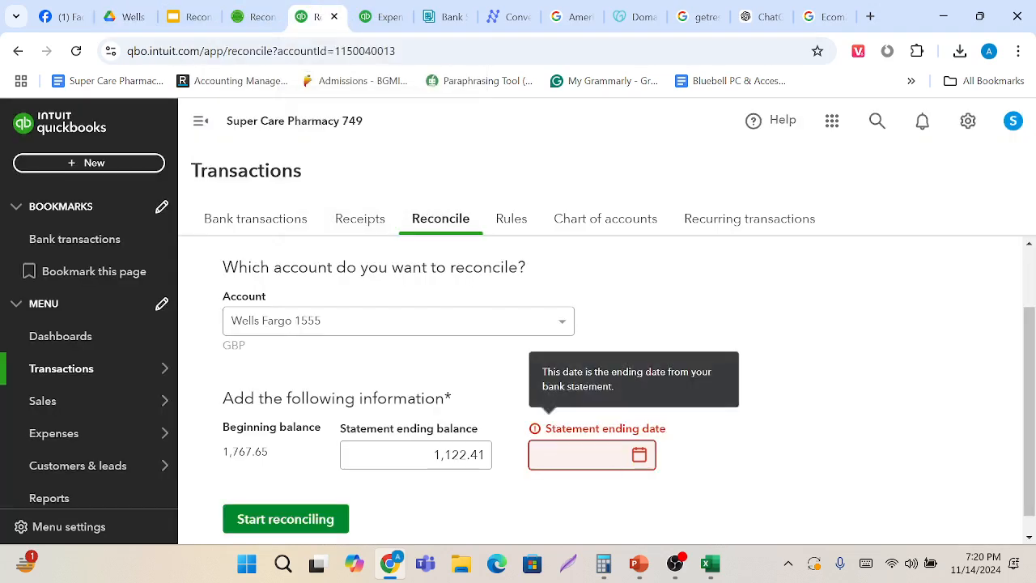
Set the statement ending date to 30/06/2024 and start reconciling the account.
{"action": "left_click", "coordinate": [638, 454]}
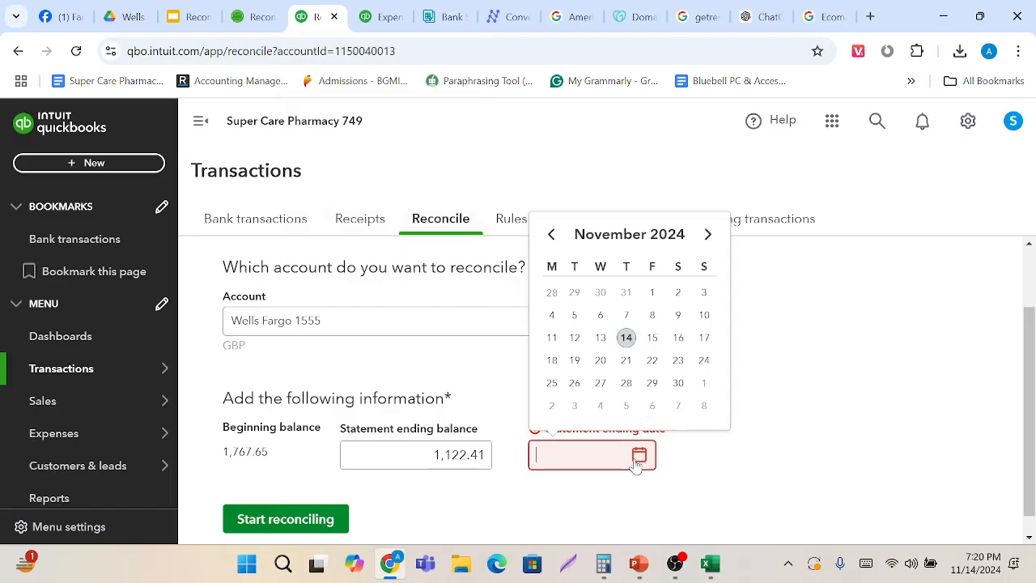
{"action": "left_click", "coordinate": [552, 235]}
{"action": "left_click", "coordinate": [552, 234]}
{"action": "left_click", "coordinate": [552, 235]}
{"action": "left_click", "coordinate": [552, 234]}
{"action": "left_click", "coordinate": [552, 235]}
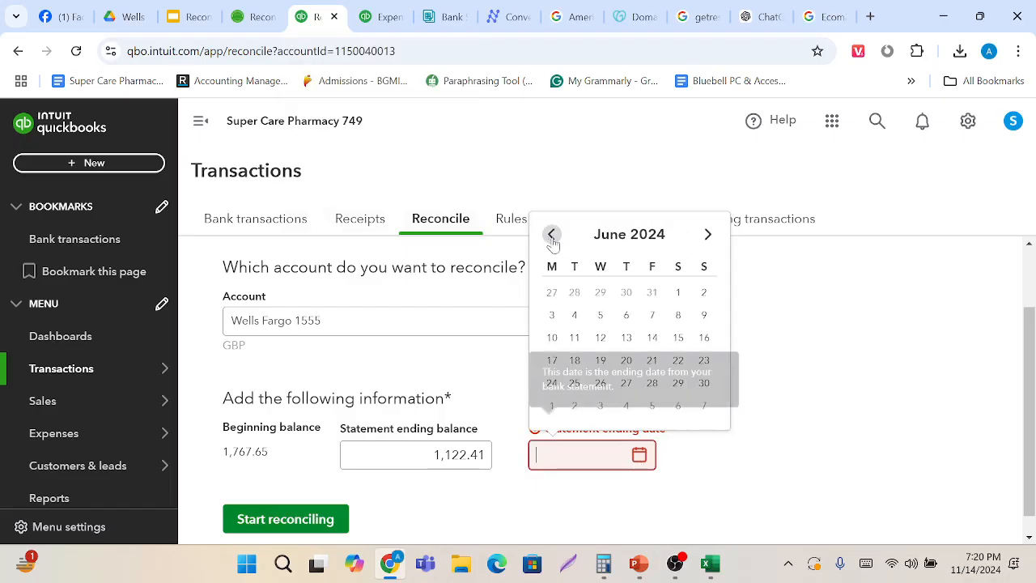
{"action": "left_click", "coordinate": [552, 235]}
{"action": "left_click", "coordinate": [706, 236]}
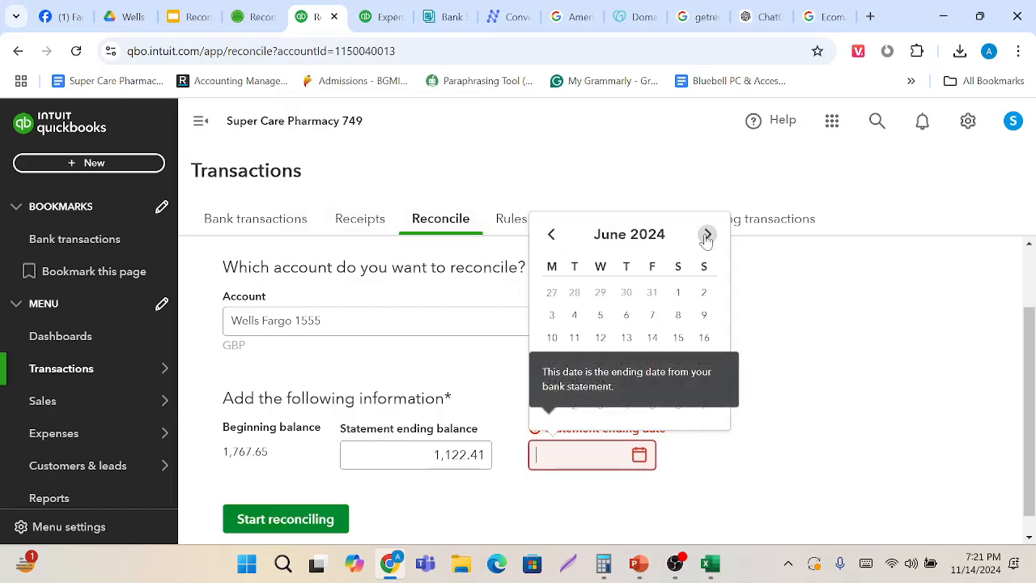
{"action": "left_click", "coordinate": [703, 385]}
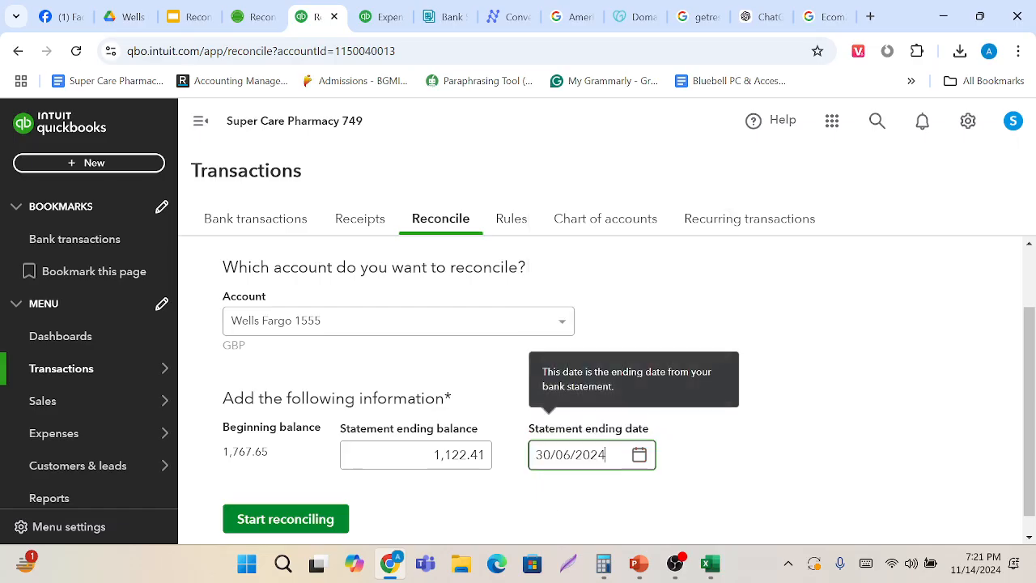
{"action": "scroll", "coordinate": [547, 504], "scroll_direction": "down", "scroll_amount": 1}
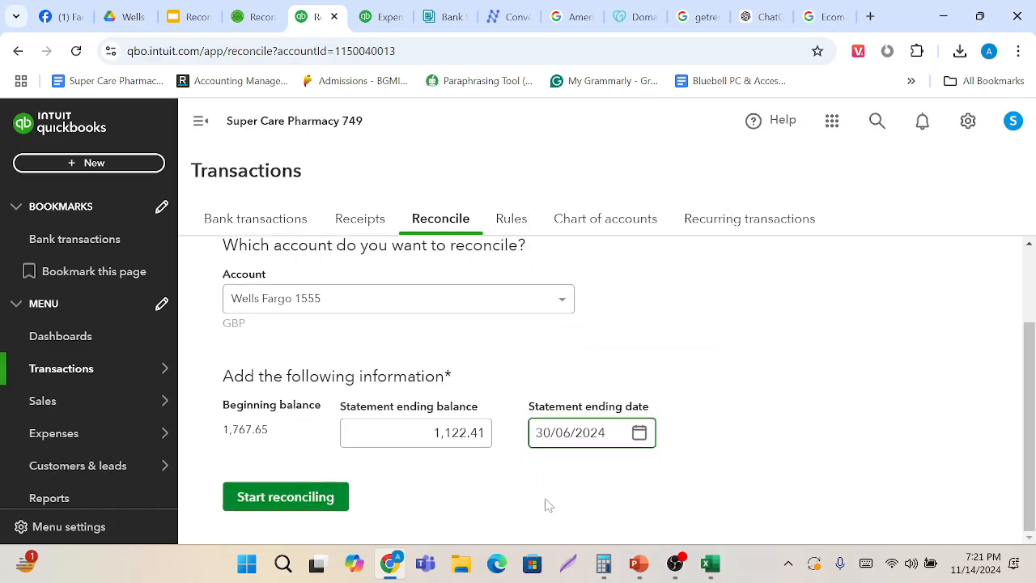
{"action": "left_click", "coordinate": [293, 498]}
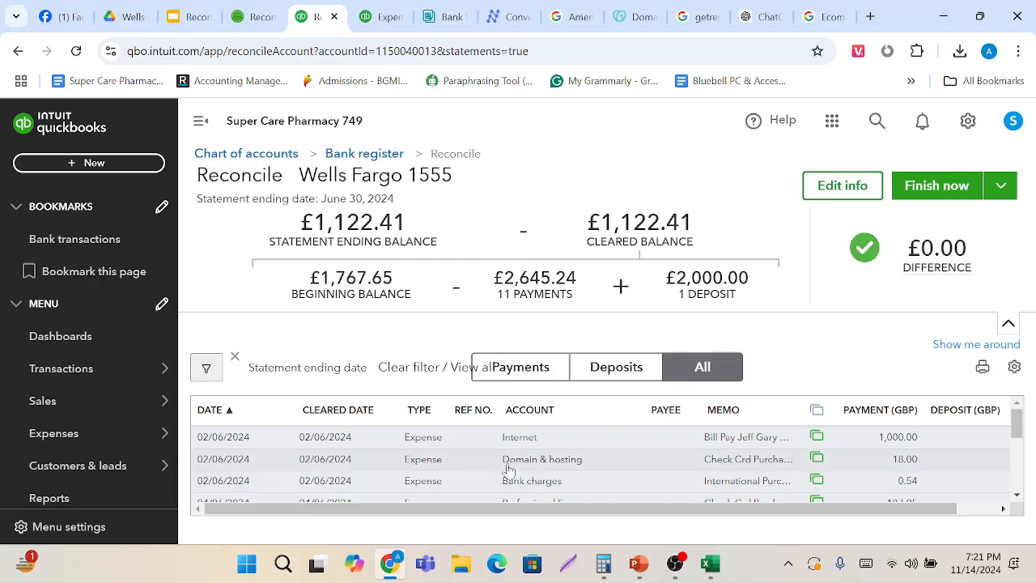
Review the reconciliation's transaction list and its difference, and filter the list to payments.
{"action": "scroll", "coordinate": [505, 472], "scroll_direction": "down", "scroll_amount": 5}
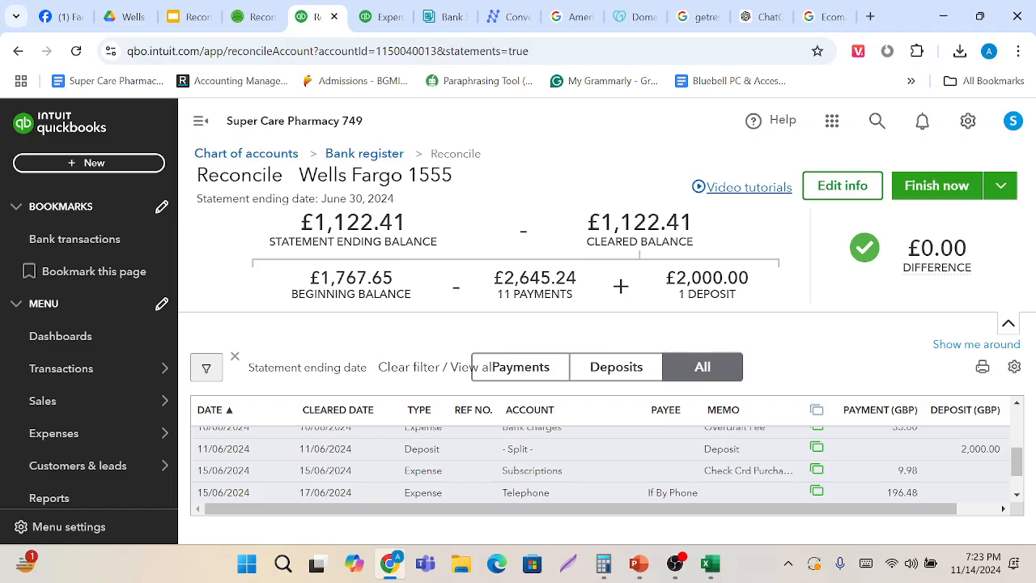
{"action": "scroll", "coordinate": [537, 485], "scroll_direction": "up", "scroll_amount": 5}
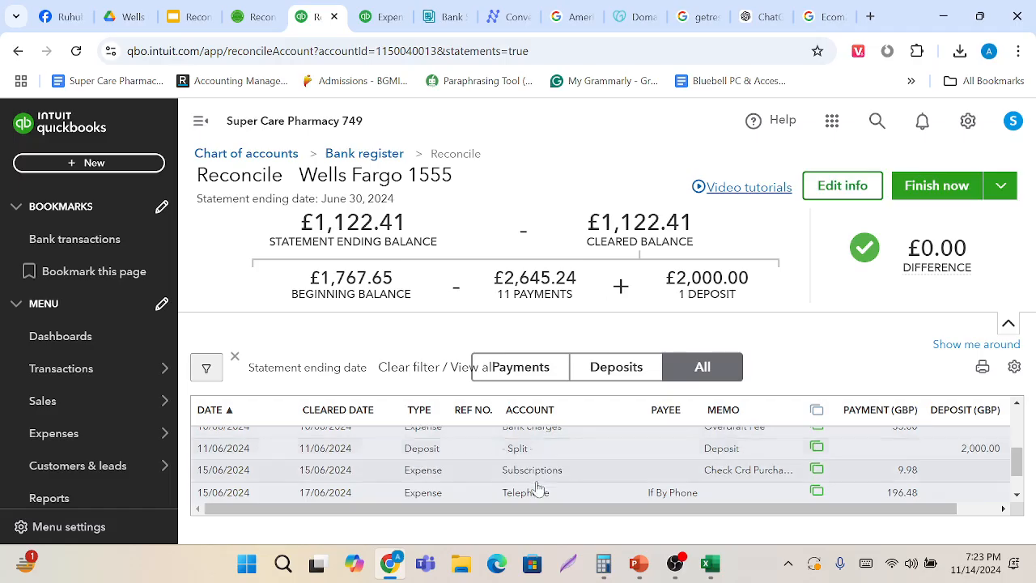
{"action": "mouse_move", "coordinate": [926, 274]}
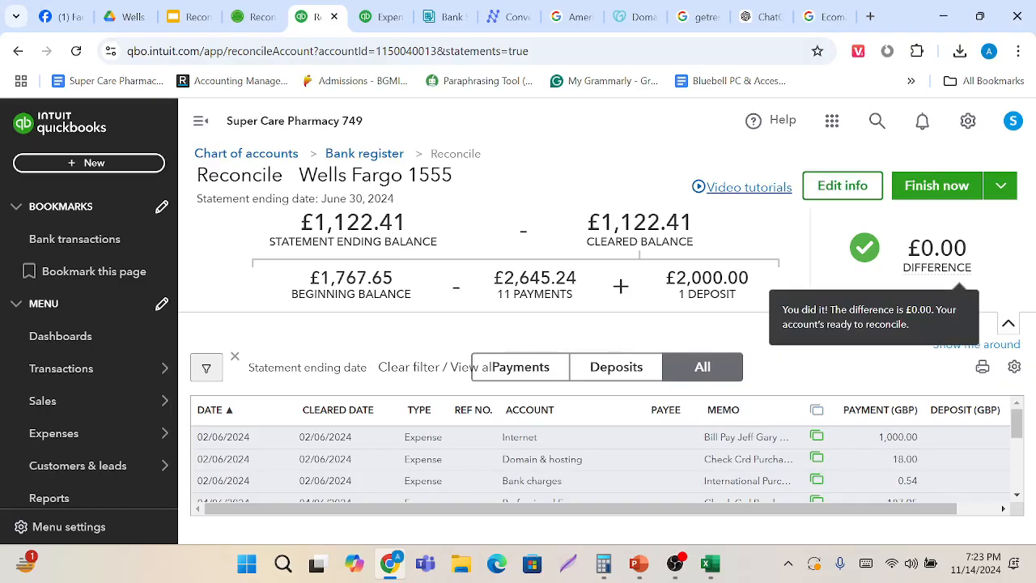
{"action": "left_click", "coordinate": [559, 368]}
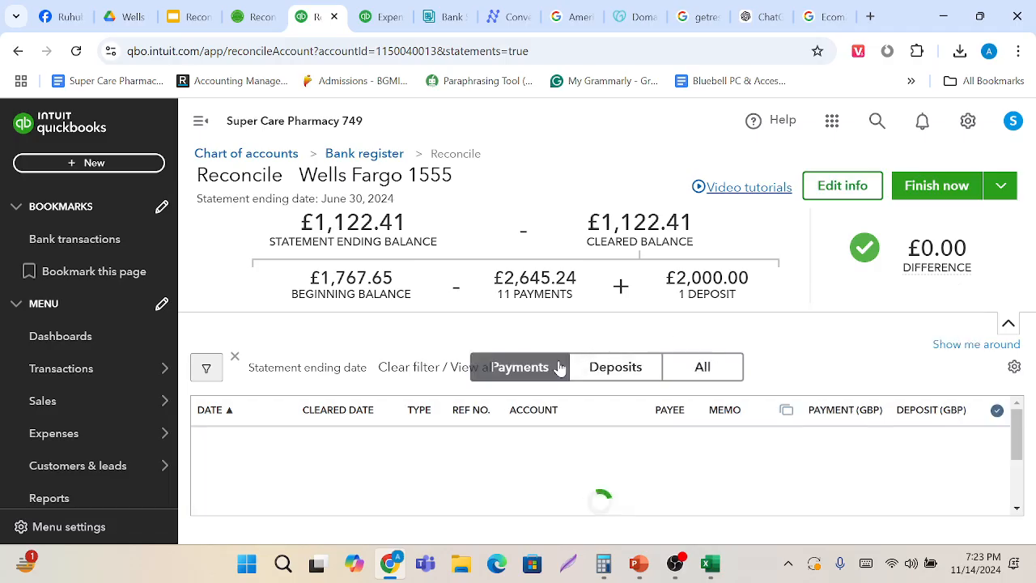
Unmark the 18.00 Domain & hosting payment to check its effect on the difference, and mark it cleared again.
{"action": "scroll", "coordinate": [707, 476], "scroll_direction": "right", "scroll_amount": 1}
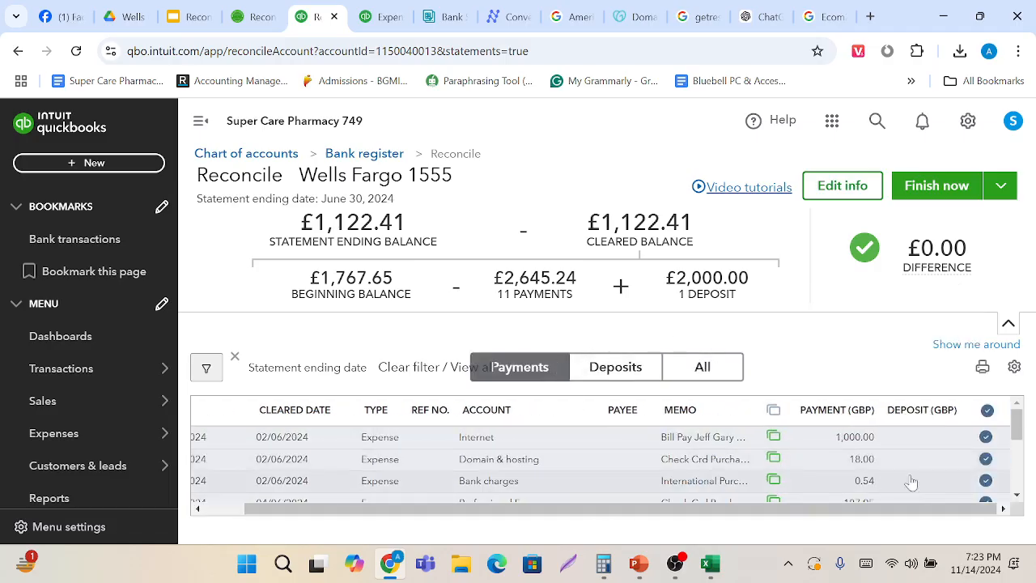
{"action": "left_click", "coordinate": [986, 459]}
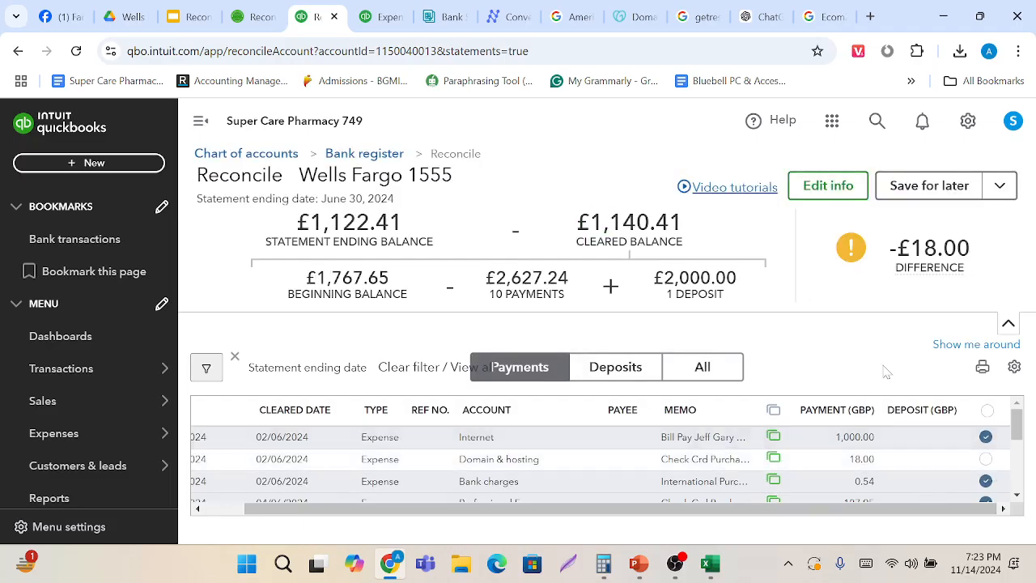
{"action": "left_click", "coordinate": [985, 461]}
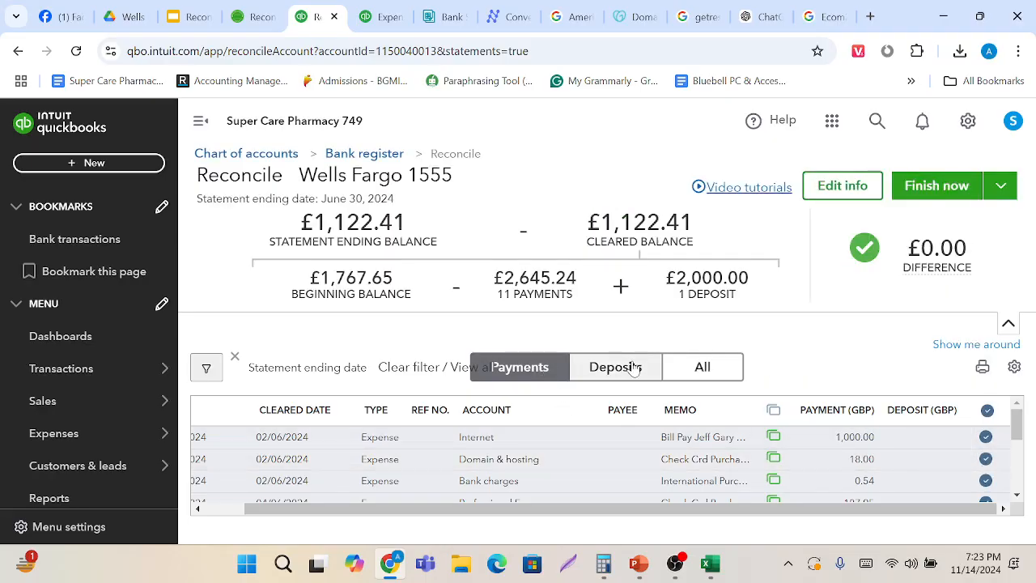
Filter the reconciliation list to deposits, switch it back to all transactions and review them.
{"action": "left_click", "coordinate": [634, 369]}
{"action": "left_click", "coordinate": [714, 374]}
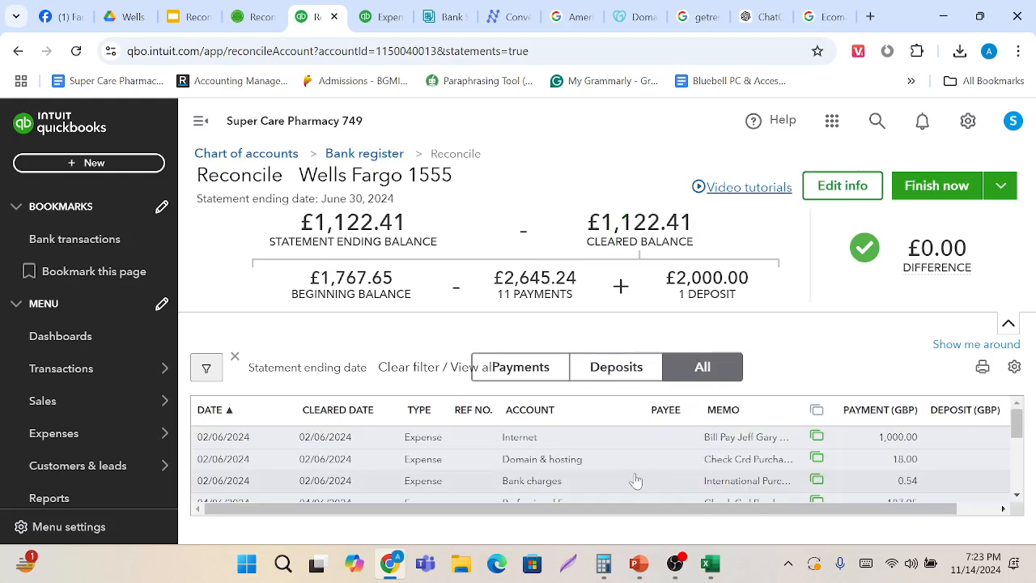
{"action": "scroll", "coordinate": [635, 478], "scroll_direction": "down", "scroll_amount": 5}
{"action": "scroll", "coordinate": [635, 478], "scroll_direction": "up", "scroll_amount": 5}
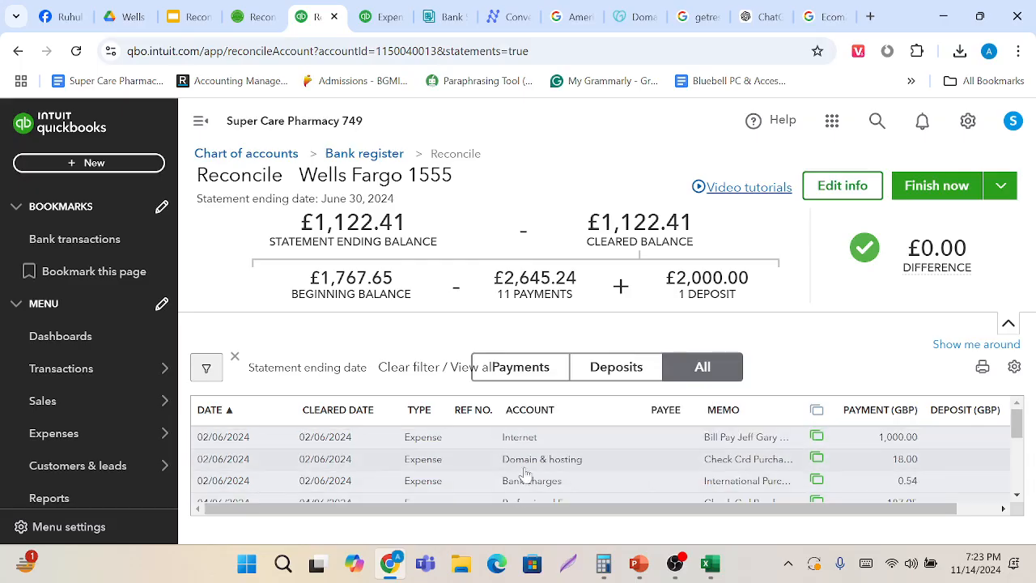
Check the entered statement information without changing it and finish the Wells Fargo 1555 reconciliation.
{"action": "left_click", "coordinate": [1001, 187]}
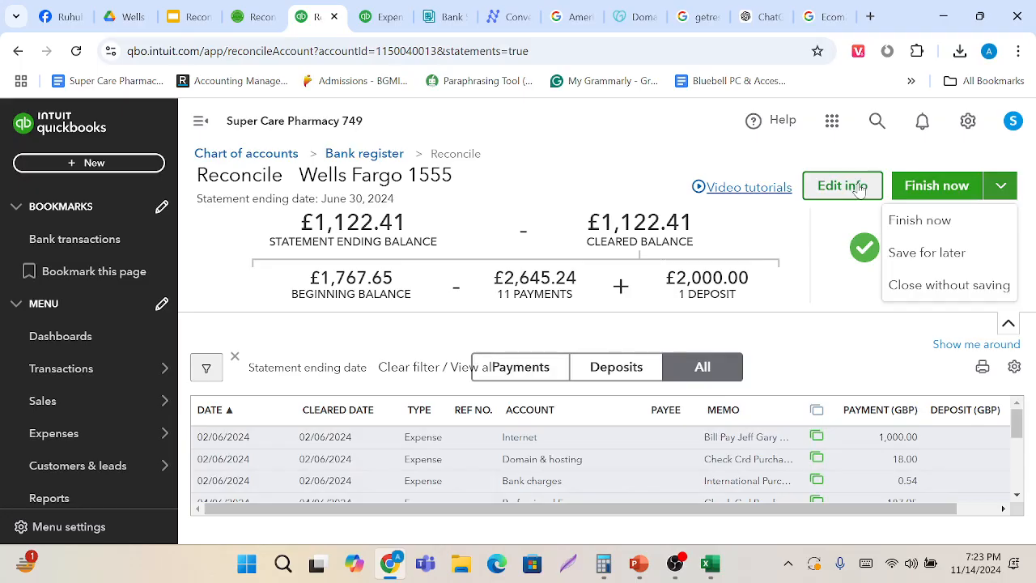
{"action": "left_click", "coordinate": [854, 186]}
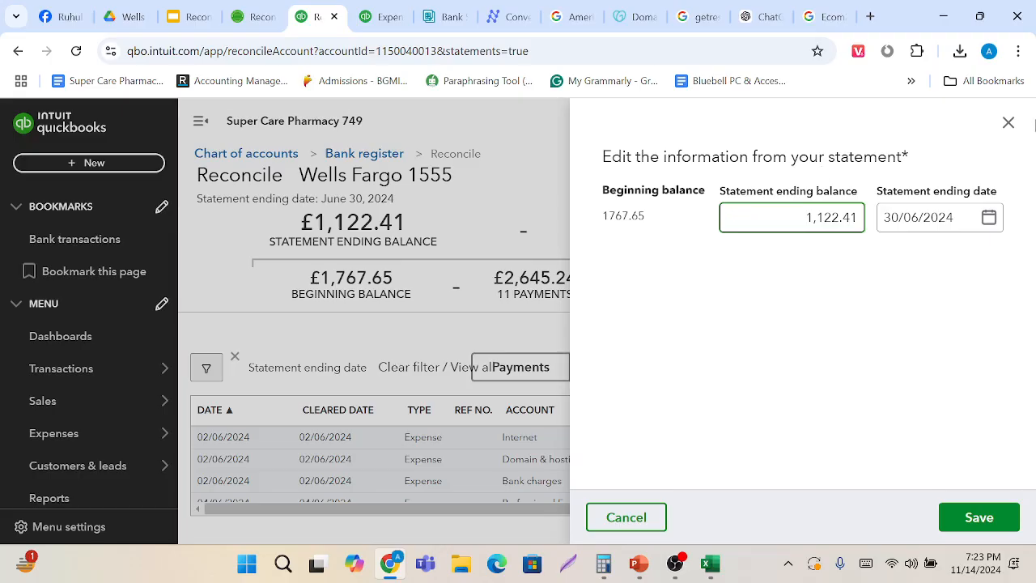
{"action": "left_click", "coordinate": [1007, 123]}
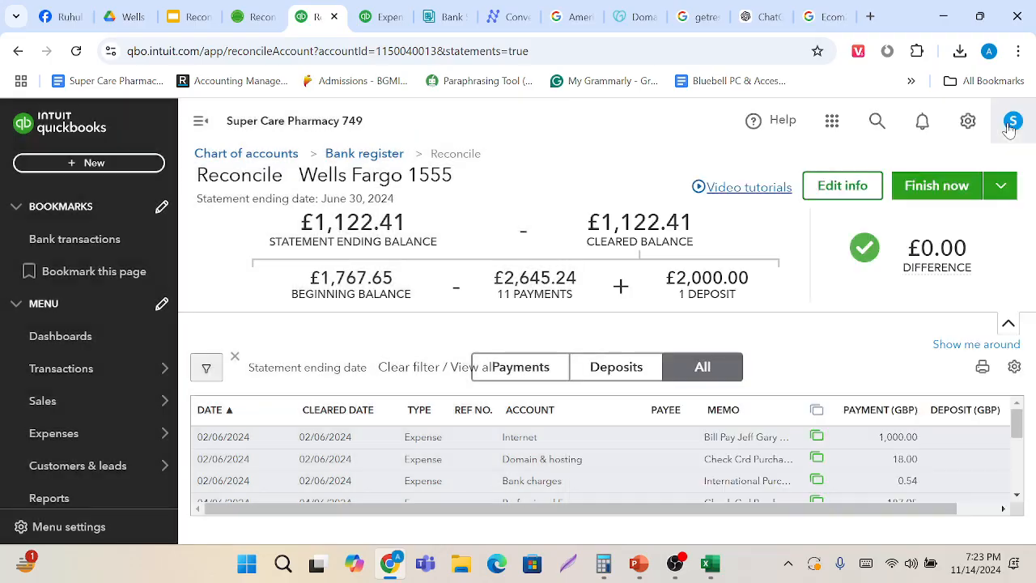
{"action": "left_click", "coordinate": [937, 187]}
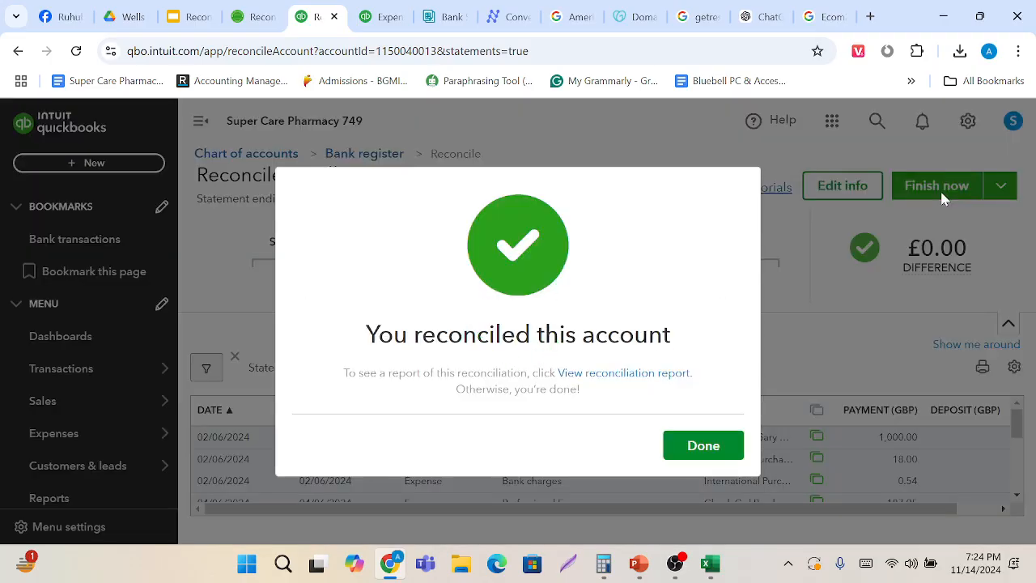
{"action": "left_click", "coordinate": [717, 451]}
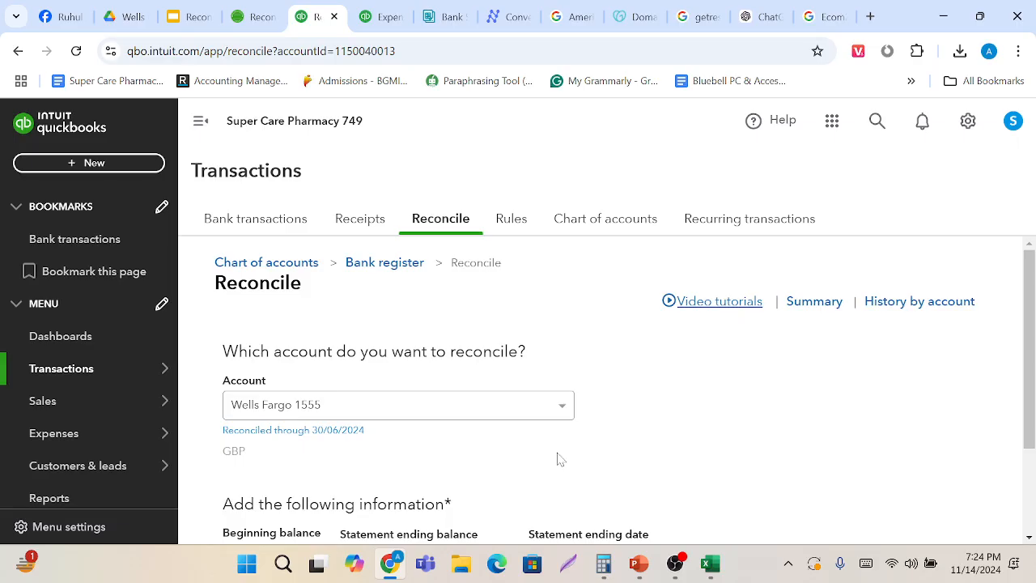
Check the reconciled-through date and the new beginning balance of Wells Fargo 1555.
{"action": "scroll", "coordinate": [557, 457], "scroll_direction": "down", "scroll_amount": 1}
{"action": "scroll", "coordinate": [326, 343], "scroll_direction": "up", "scroll_amount": 1}
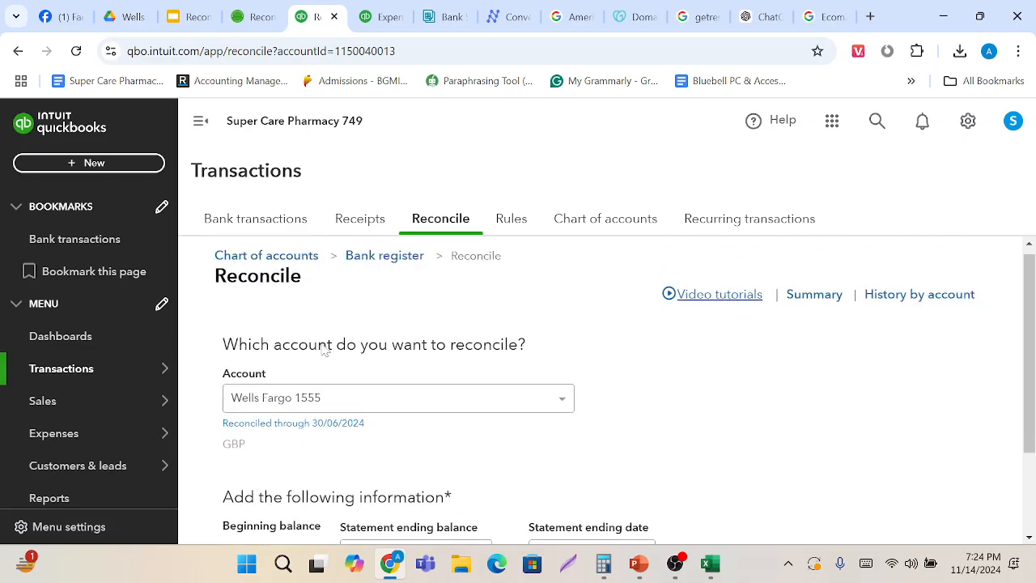
{"action": "scroll", "coordinate": [607, 396], "scroll_direction": "down", "scroll_amount": 2}
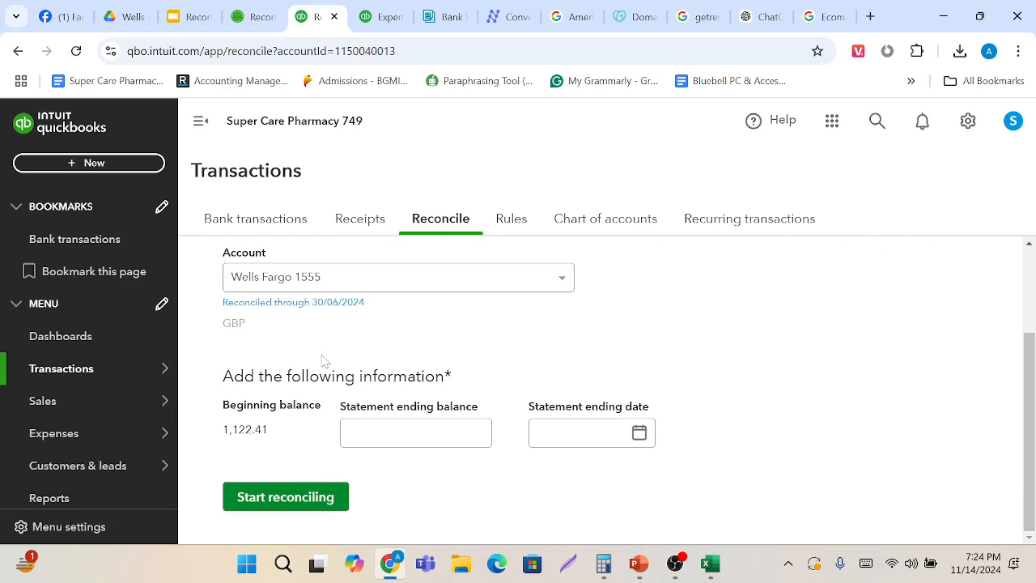
{"action": "left_click_drag", "start_coordinate": [219, 427], "coordinate": [273, 429]}
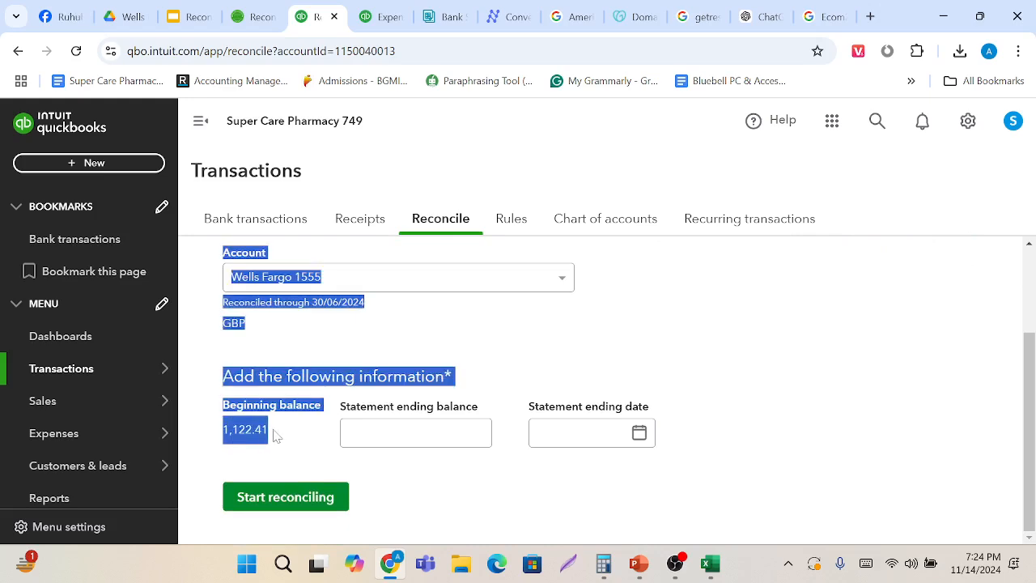
{"action": "left_click", "coordinate": [273, 430]}
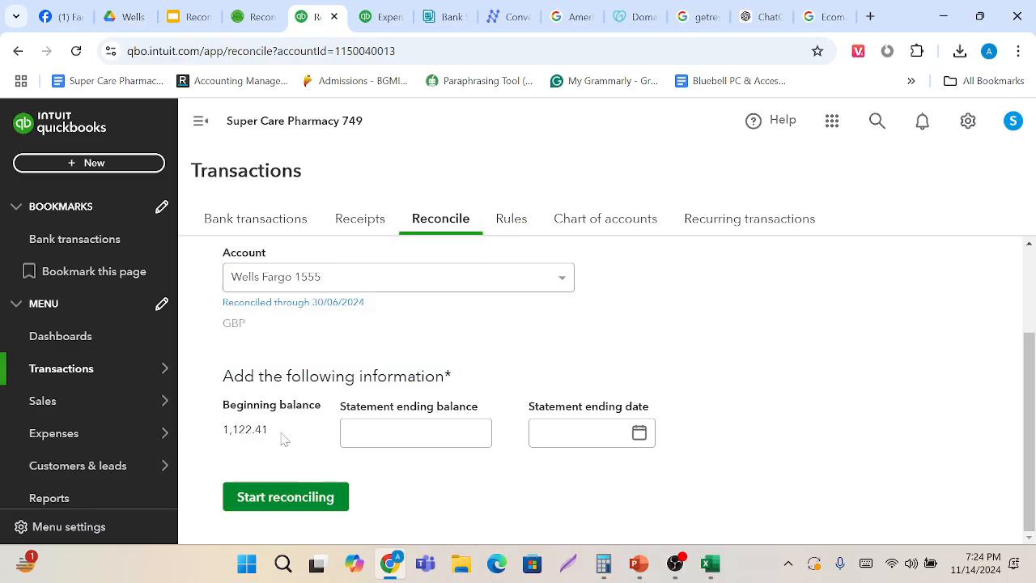
Search the reports for "Reco" and open Reconciliation Reports.
{"action": "scroll", "coordinate": [127, 407], "scroll_direction": "down", "scroll_amount": 1}
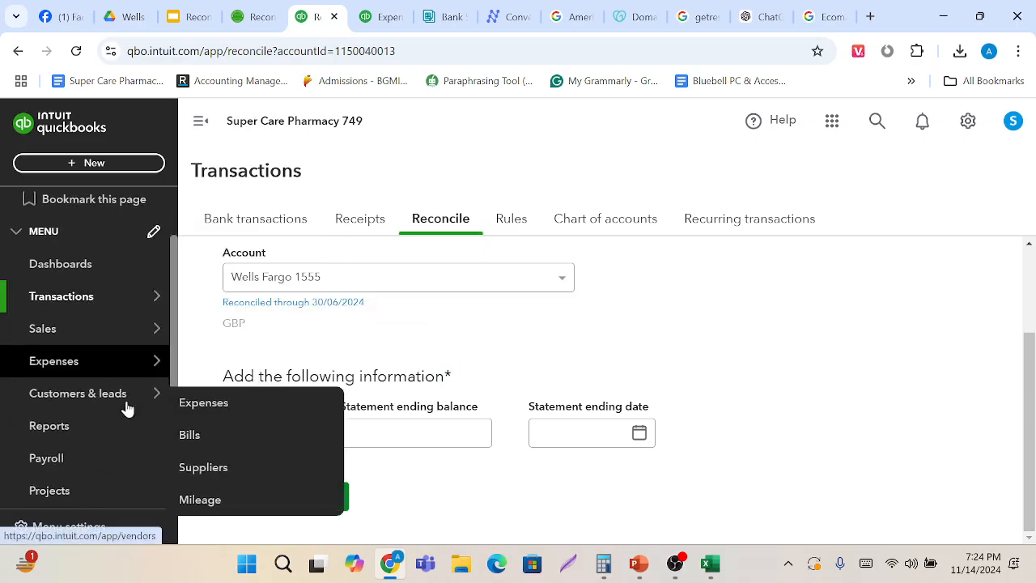
{"action": "left_click", "coordinate": [81, 432]}
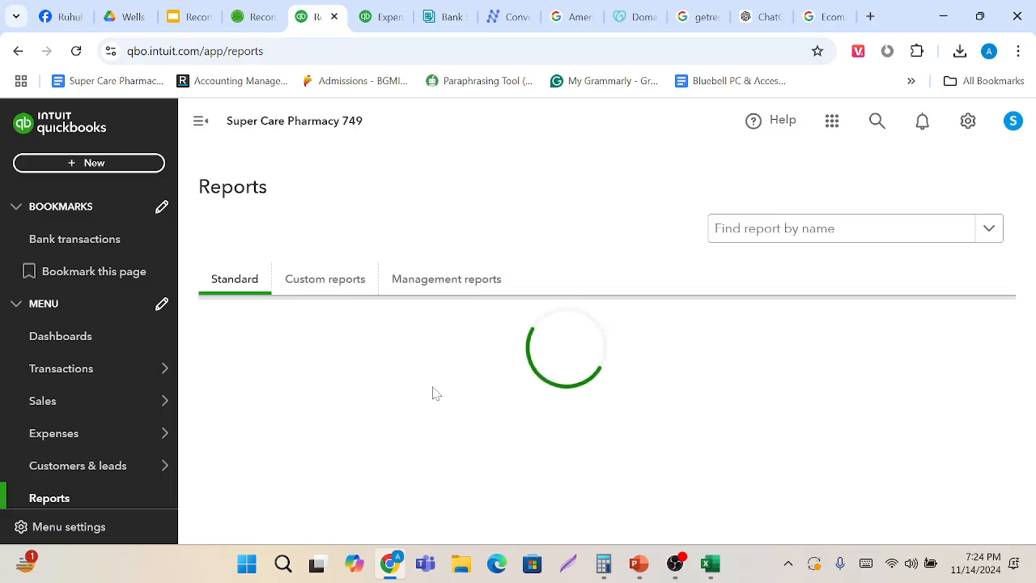
{"action": "left_click", "coordinate": [741, 233]}
{"action": "type", "text": "Reco"}
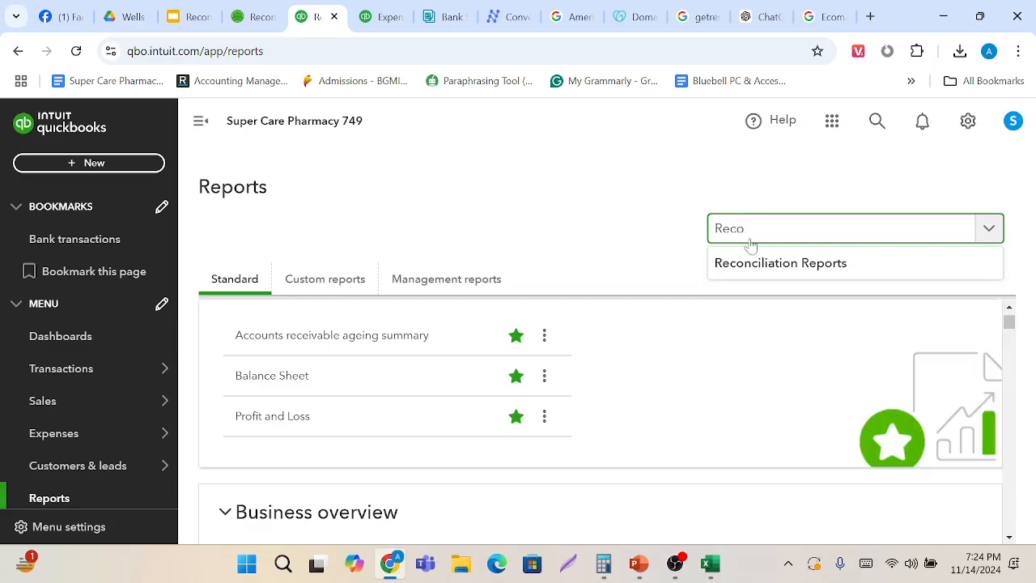
{"action": "left_click", "coordinate": [761, 263]}
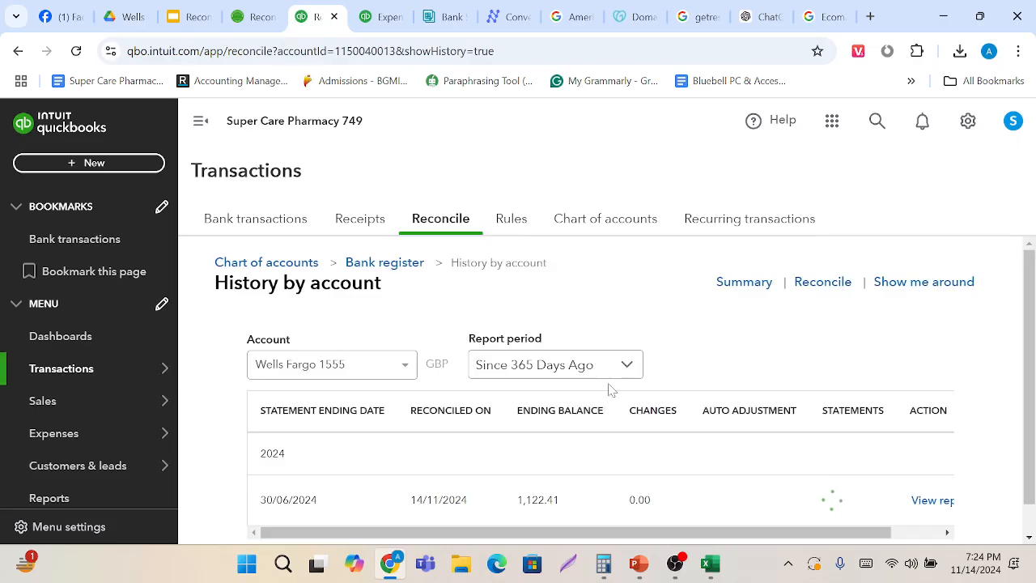
Look over the Wells Fargo 1555 reconciliation history and set its report period to All Dates.
{"action": "scroll", "coordinate": [611, 390], "scroll_direction": "down", "scroll_amount": 1}
{"action": "scroll", "coordinate": [752, 446], "scroll_direction": "right", "scroll_amount": 1}
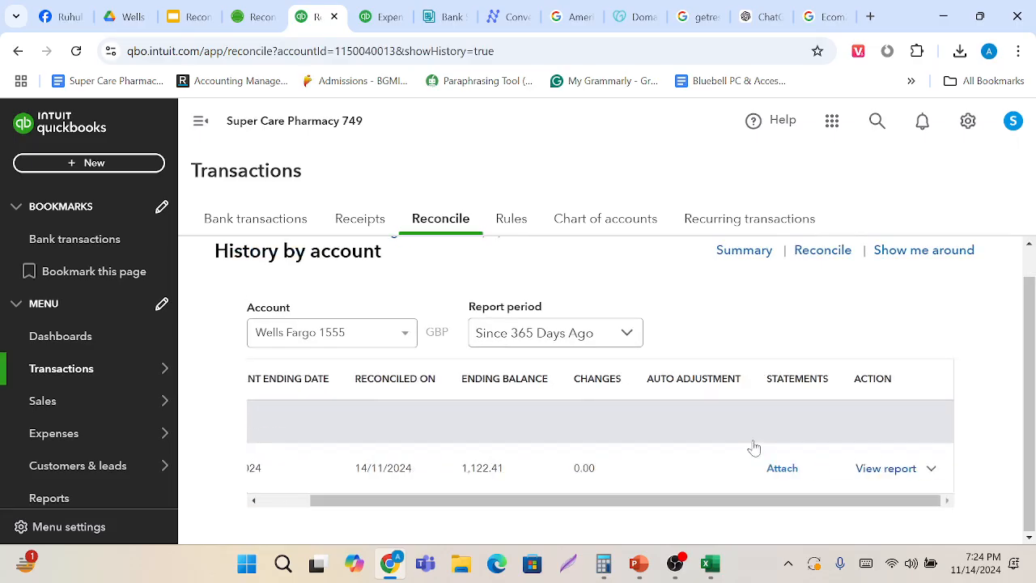
{"action": "scroll", "coordinate": [499, 464], "scroll_direction": "left", "scroll_amount": 1}
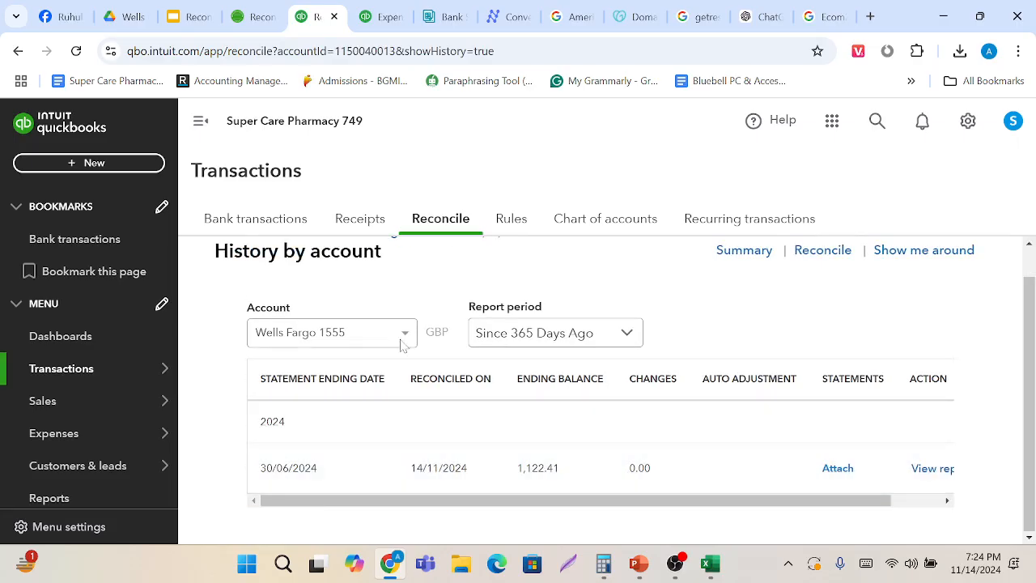
{"action": "left_click", "coordinate": [624, 334]}
{"action": "left_click", "coordinate": [575, 369]}
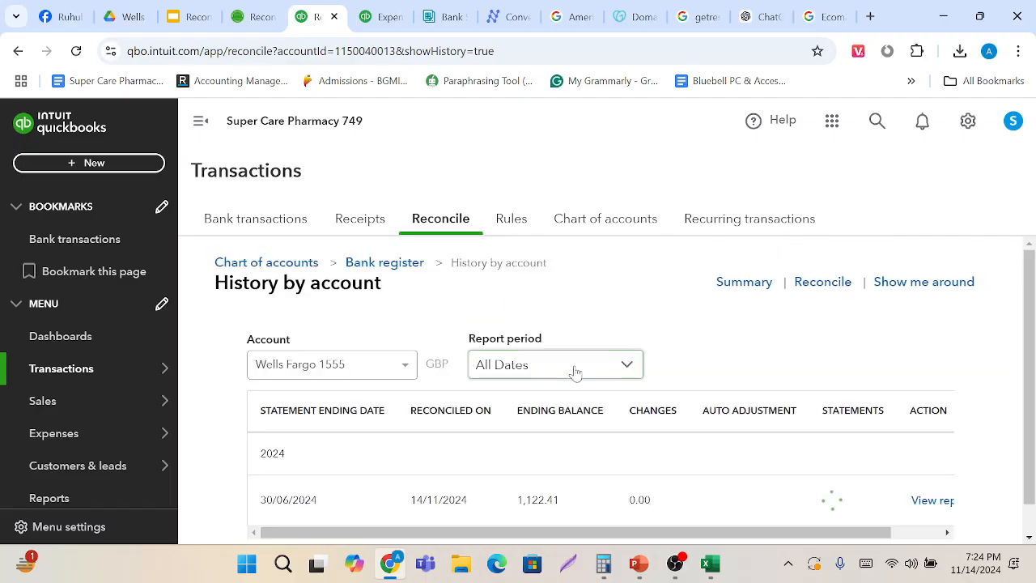
{"action": "scroll", "coordinate": [444, 441], "scroll_direction": "down", "scroll_amount": 1}
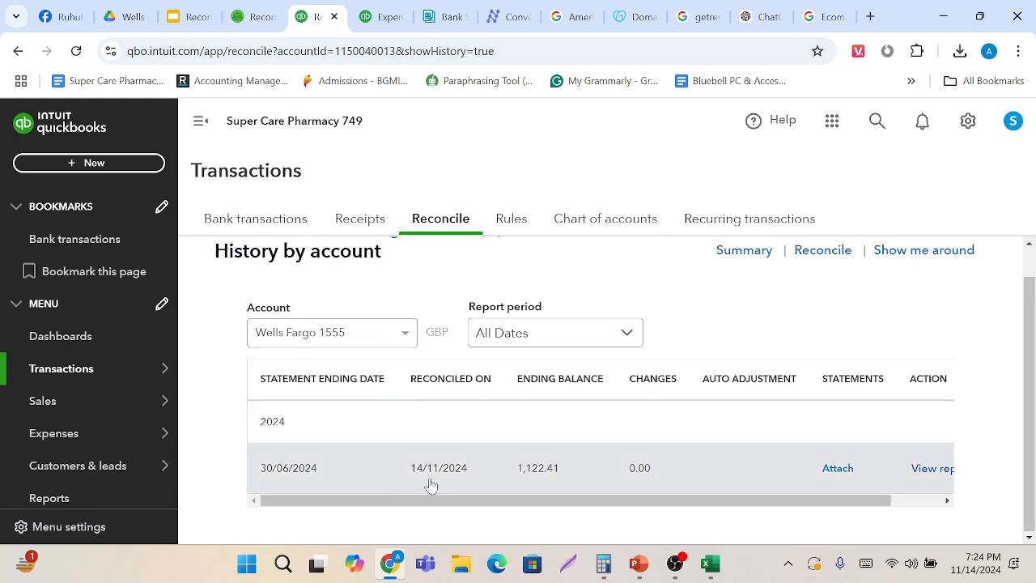
View the reconciliation history of 1000 Wells Fargo and switch back to the Wells Fargo 1555 account.
{"action": "left_click", "coordinate": [405, 337]}
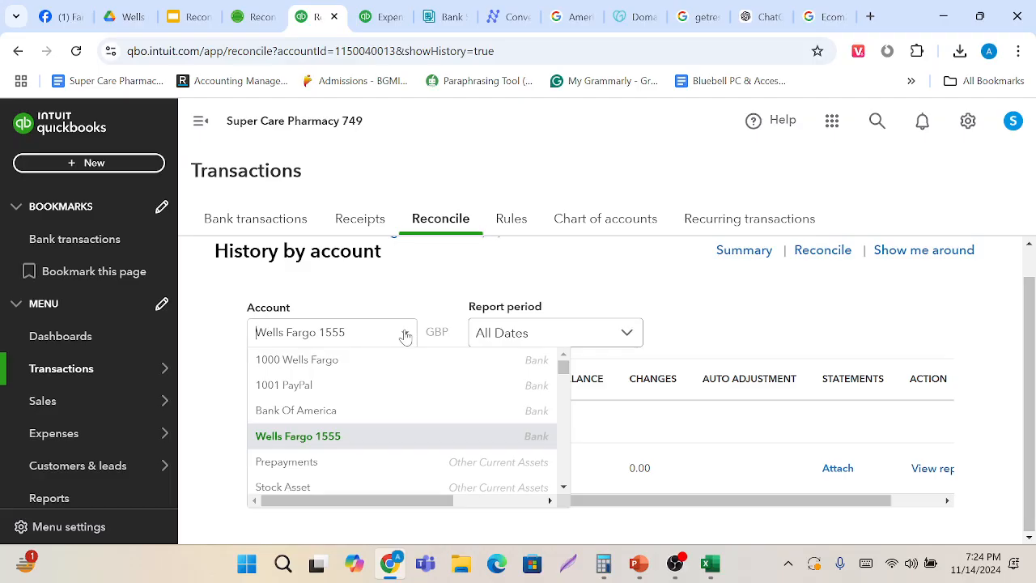
{"action": "left_click", "coordinate": [383, 361]}
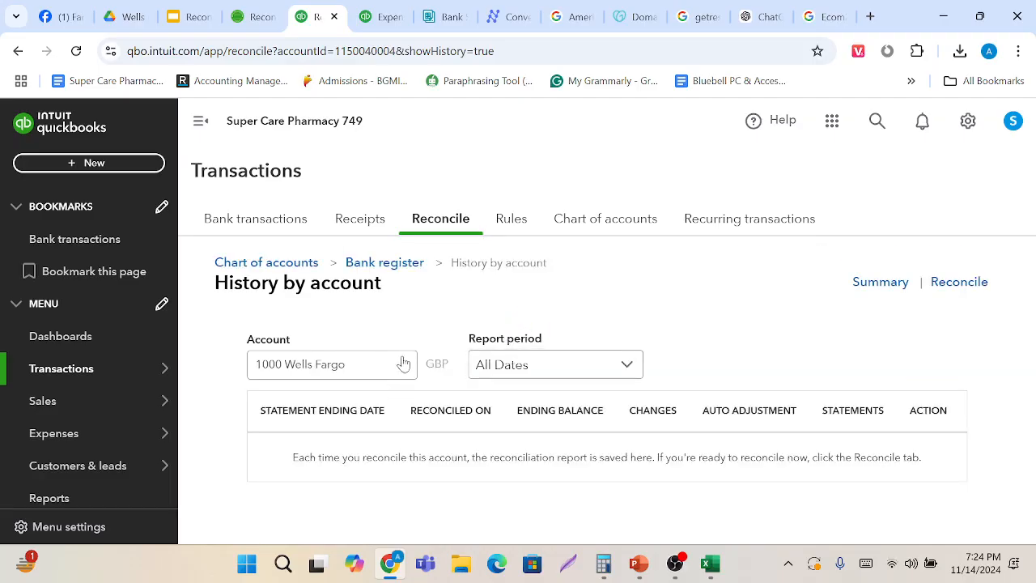
{"action": "left_click", "coordinate": [405, 366]}
{"action": "left_click", "coordinate": [359, 477]}
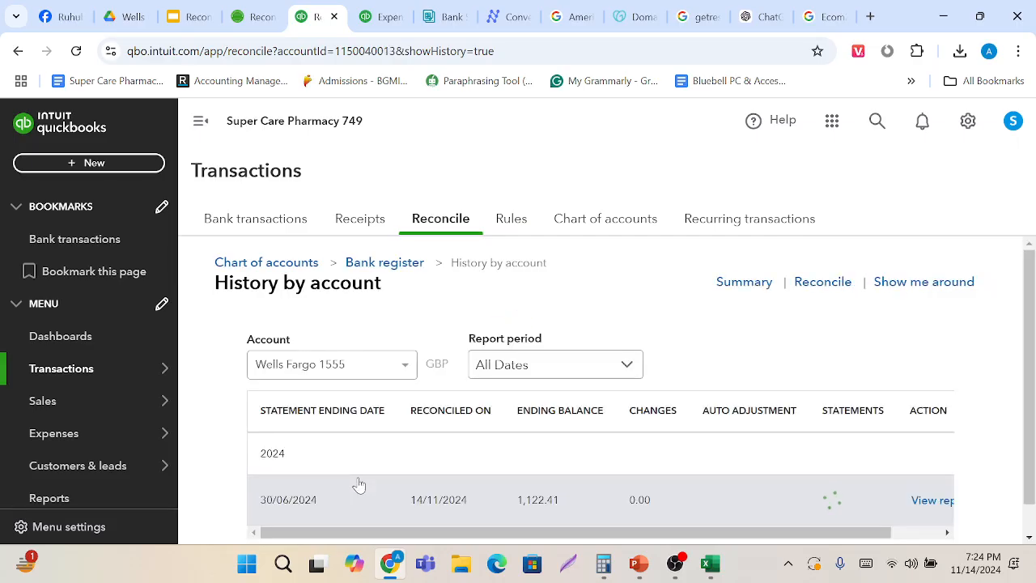
Open the 30/06/2024 reconciliation report and review its summary, cleared payments and deposits.
{"action": "scroll", "coordinate": [601, 495], "scroll_direction": "right", "scroll_amount": 1}
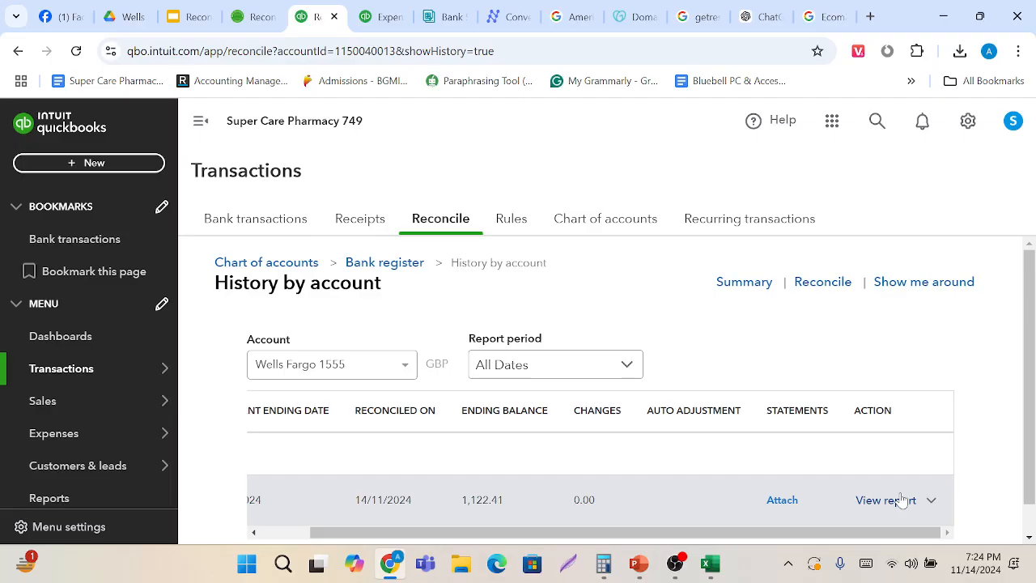
{"action": "left_click", "coordinate": [893, 499]}
{"action": "scroll", "coordinate": [760, 478], "scroll_direction": "down", "scroll_amount": 4}
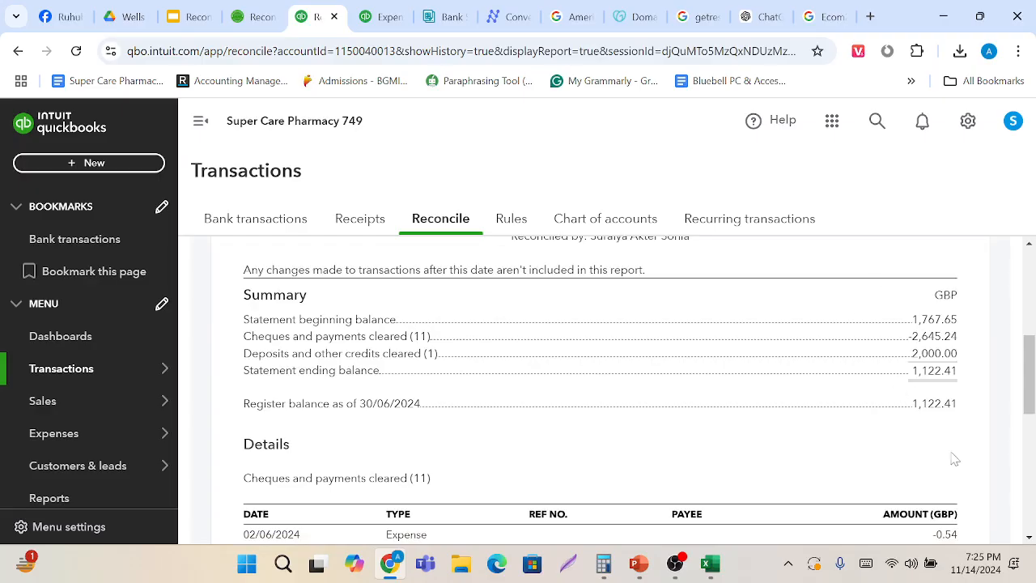
{"action": "scroll", "coordinate": [777, 457], "scroll_direction": "down", "scroll_amount": 6}
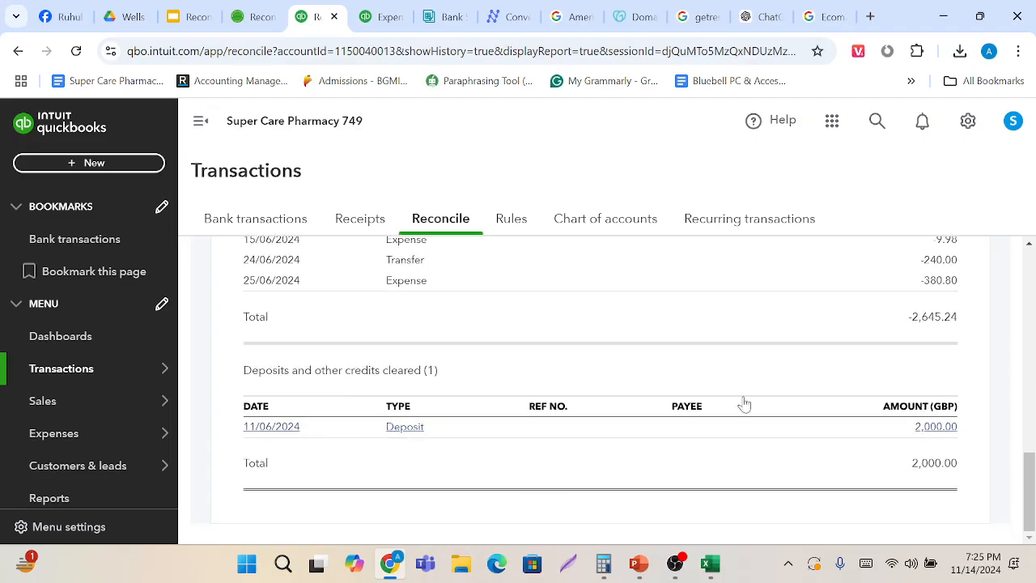
{"action": "scroll", "coordinate": [742, 404], "scroll_direction": "up", "scroll_amount": 3}
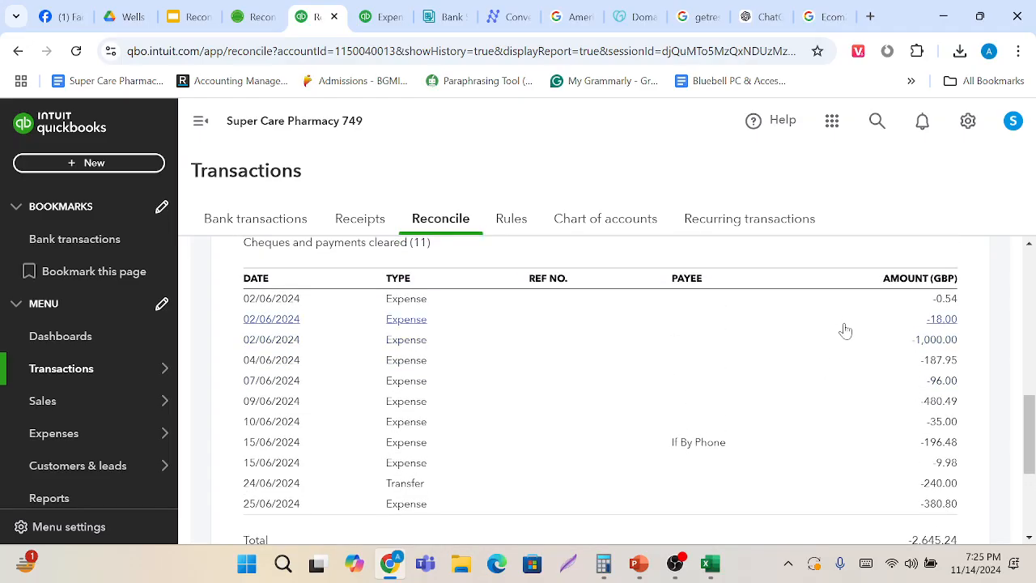
{"action": "scroll", "coordinate": [839, 447], "scroll_direction": "up", "scroll_amount": 3}
{"action": "scroll", "coordinate": [839, 447], "scroll_direction": "up", "scroll_amount": 5}
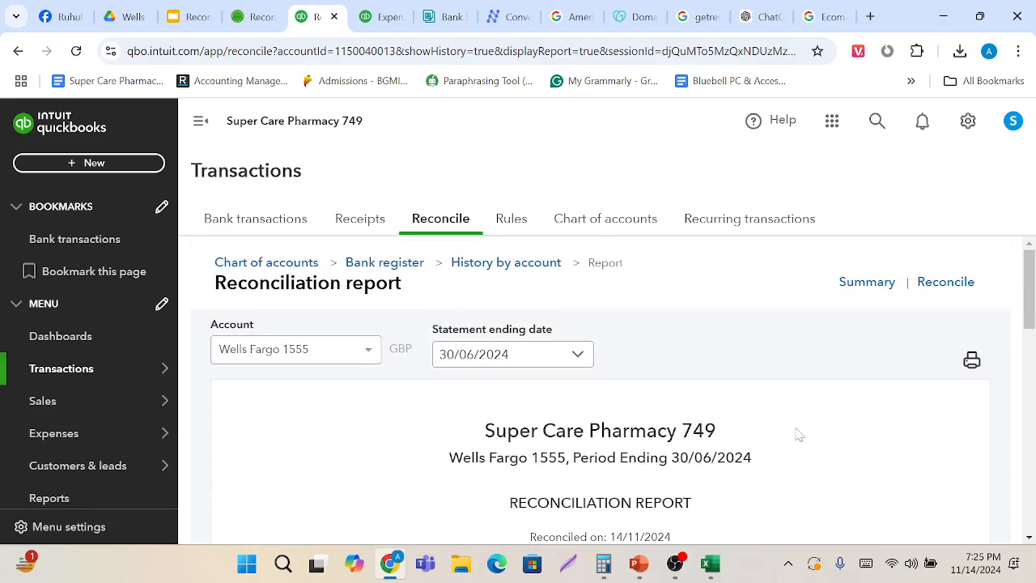
Open the print version of the reconciliation report and try saving it as a PDF.
{"action": "left_click", "coordinate": [972, 363]}
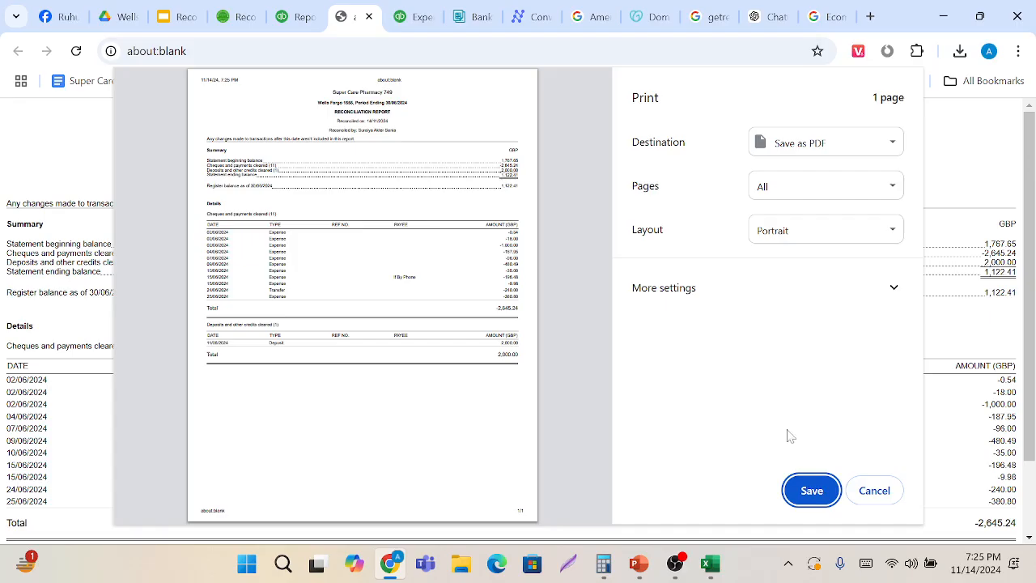
{"action": "left_click", "coordinate": [807, 489]}
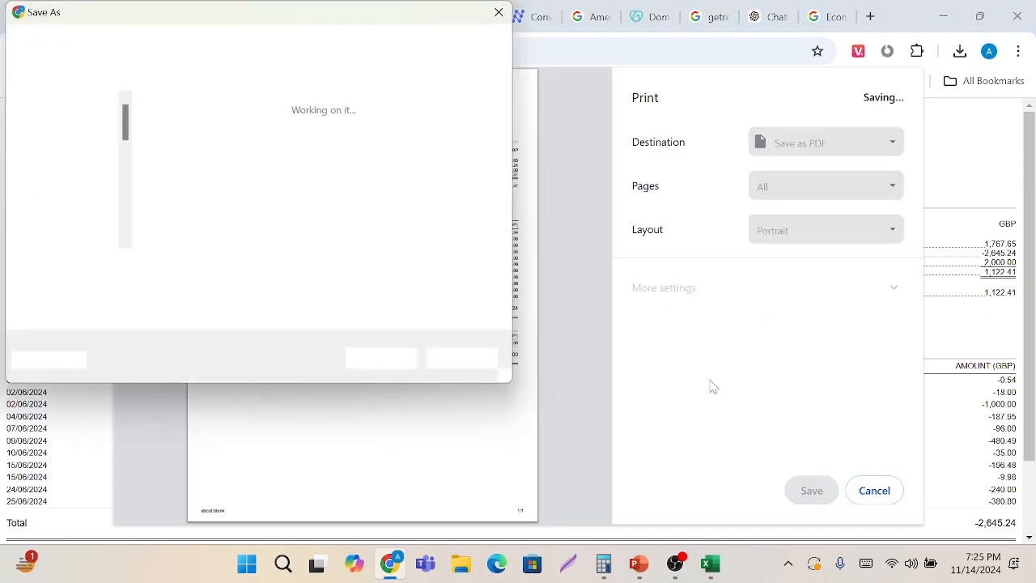
{"action": "left_click", "coordinate": [499, 12]}
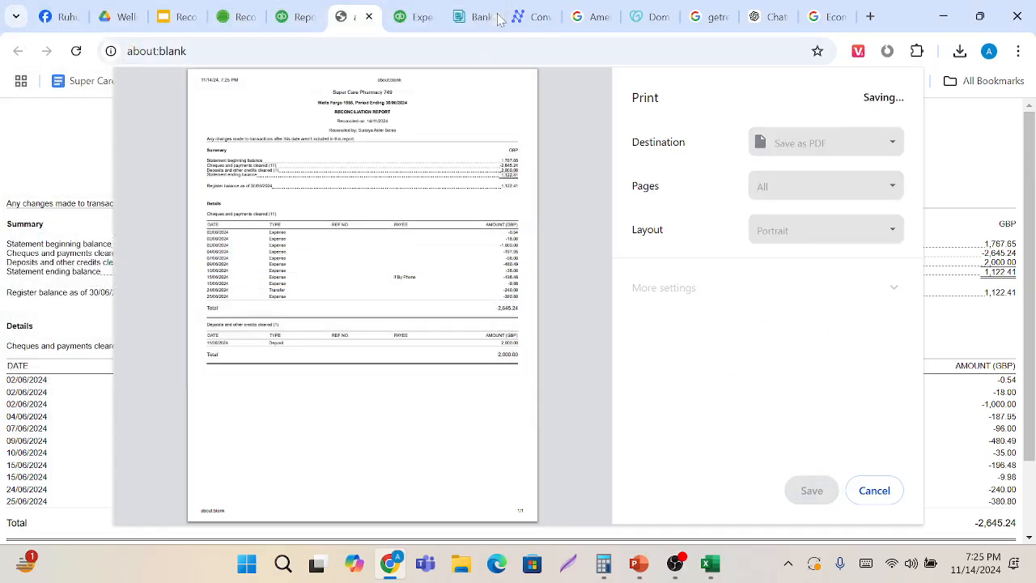
{"action": "left_click", "coordinate": [874, 491]}
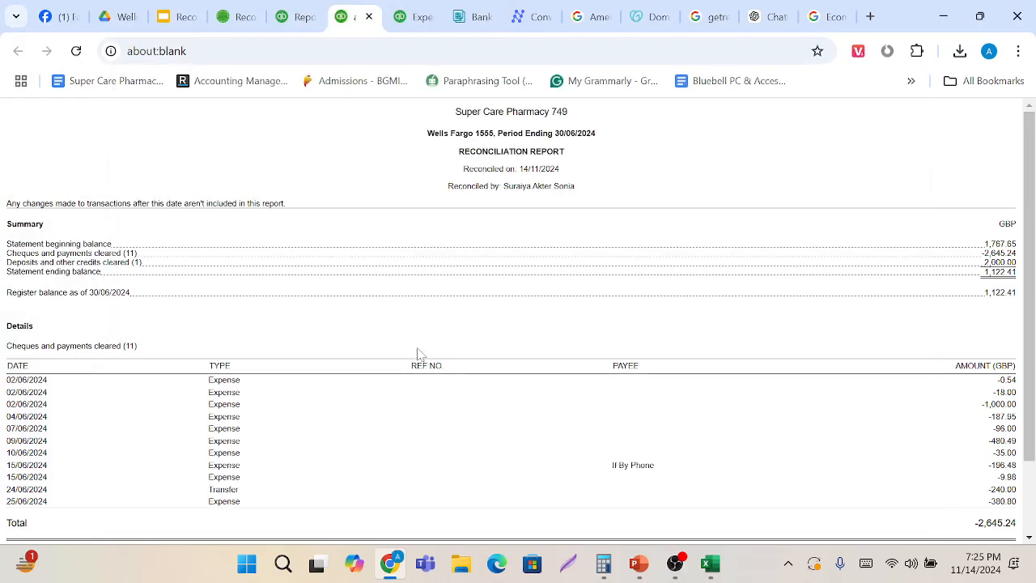
Look through the printable reconciliation report and return to the report in QuickBooks.
{"action": "scroll", "coordinate": [416, 354], "scroll_direction": "down", "scroll_amount": 2}
{"action": "scroll", "coordinate": [418, 354], "scroll_direction": "up", "scroll_amount": 2}
{"action": "left_click", "coordinate": [296, 8]}
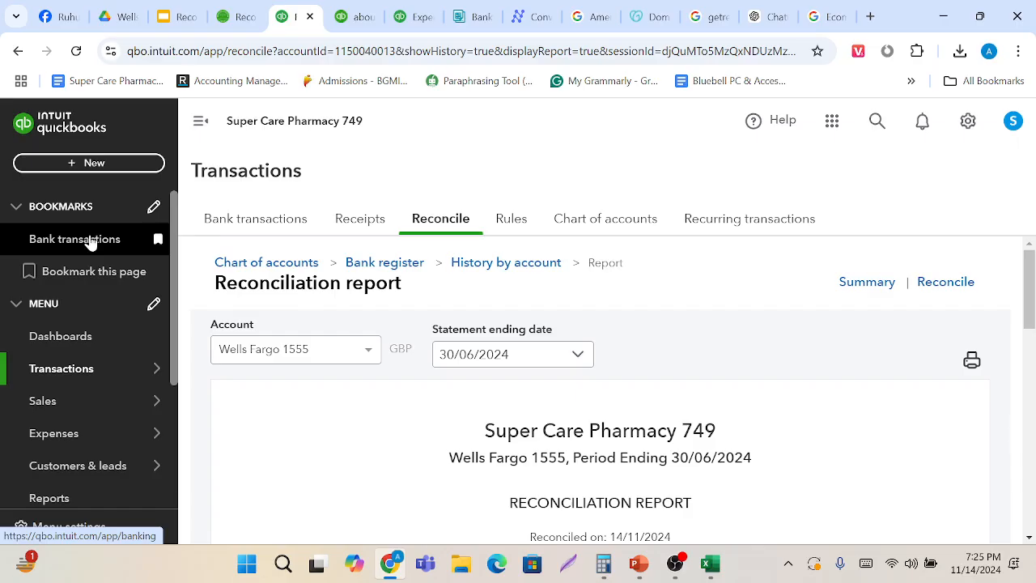
Open the account history of Wells Fargo 1555 from the chart of accounts and dismiss the introductory tip.
{"action": "left_click", "coordinate": [614, 225]}
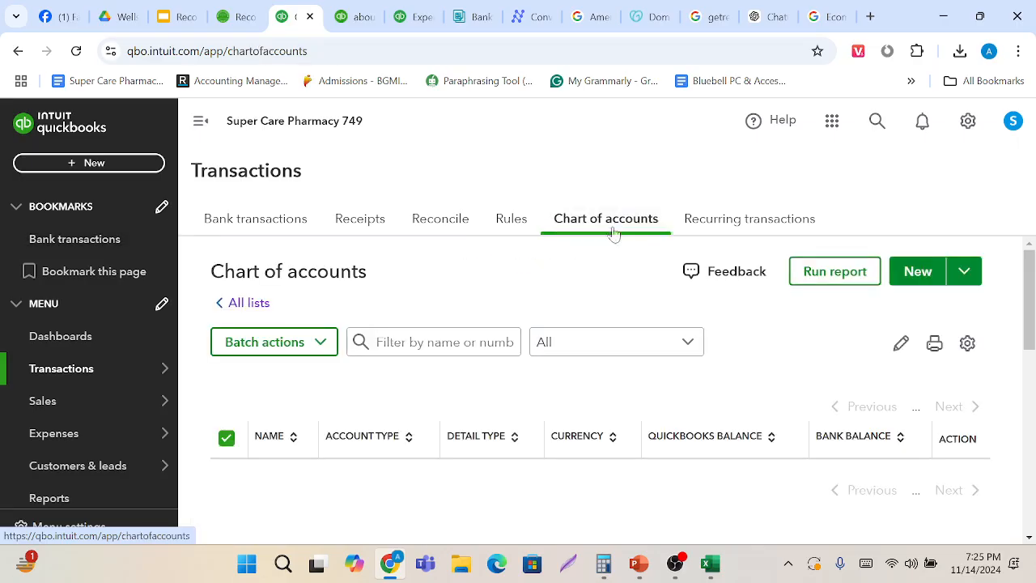
{"action": "scroll", "coordinate": [569, 416], "scroll_direction": "down", "scroll_amount": 1}
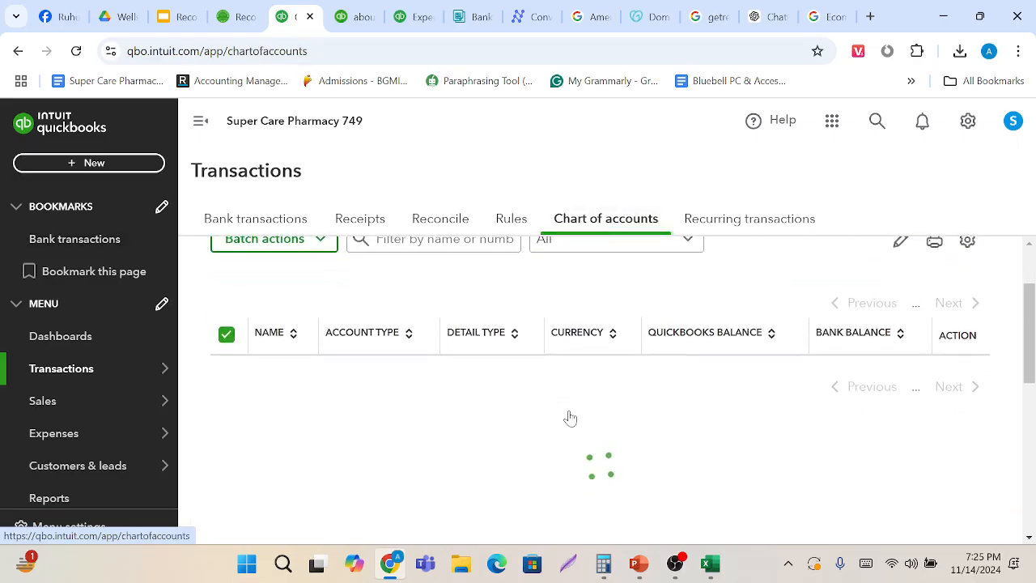
{"action": "scroll", "coordinate": [570, 414], "scroll_direction": "down", "scroll_amount": 1}
{"action": "scroll", "coordinate": [452, 493], "scroll_direction": "down", "scroll_amount": 1}
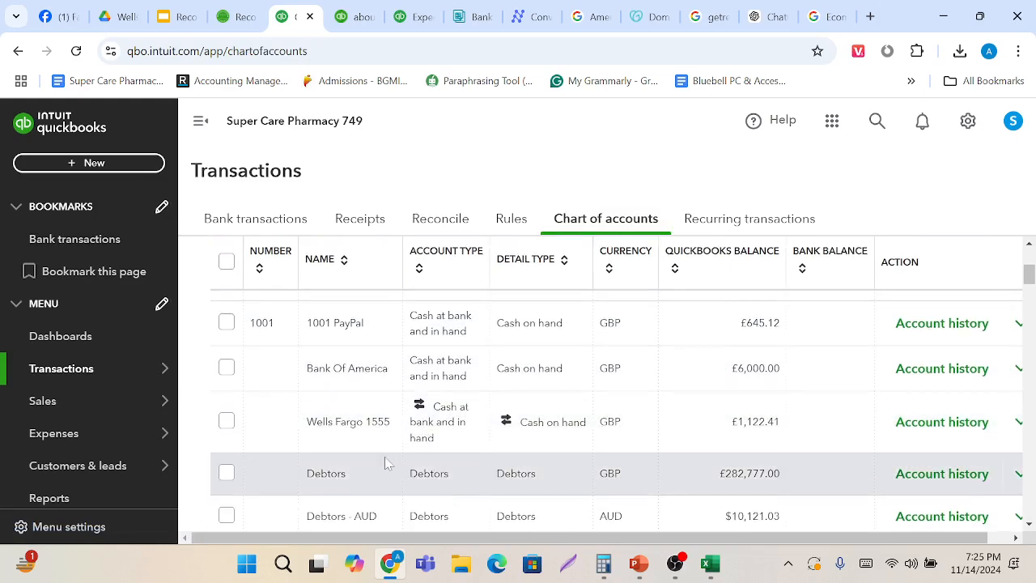
{"action": "left_click", "coordinate": [929, 432]}
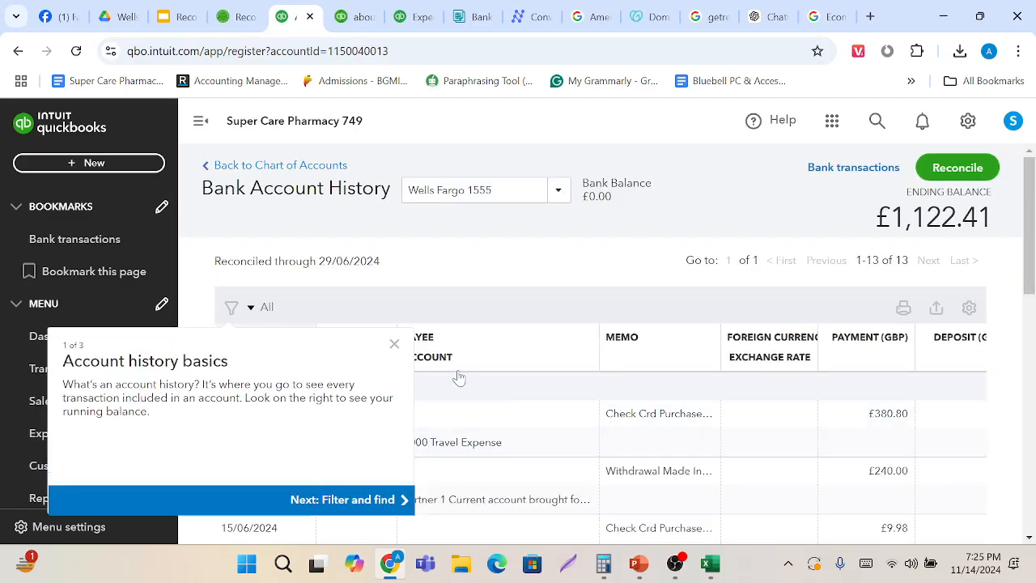
{"action": "left_click", "coordinate": [393, 345]}
Review the transactions in the Wells Fargo 1555 history and check their reconciliation status column.
{"action": "scroll", "coordinate": [529, 461], "scroll_direction": "down", "scroll_amount": 4}
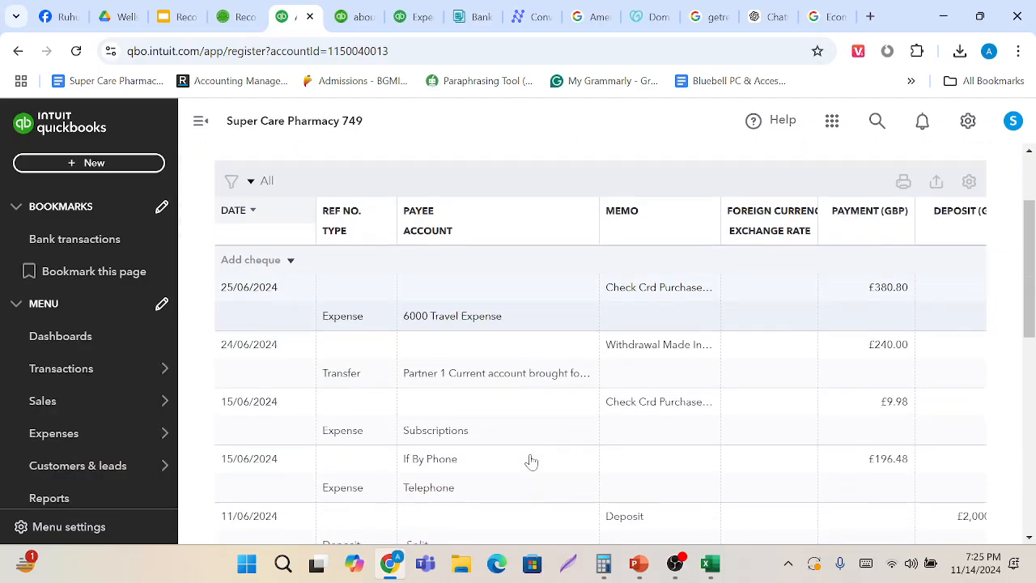
{"action": "scroll", "coordinate": [531, 461], "scroll_direction": "down", "scroll_amount": 3}
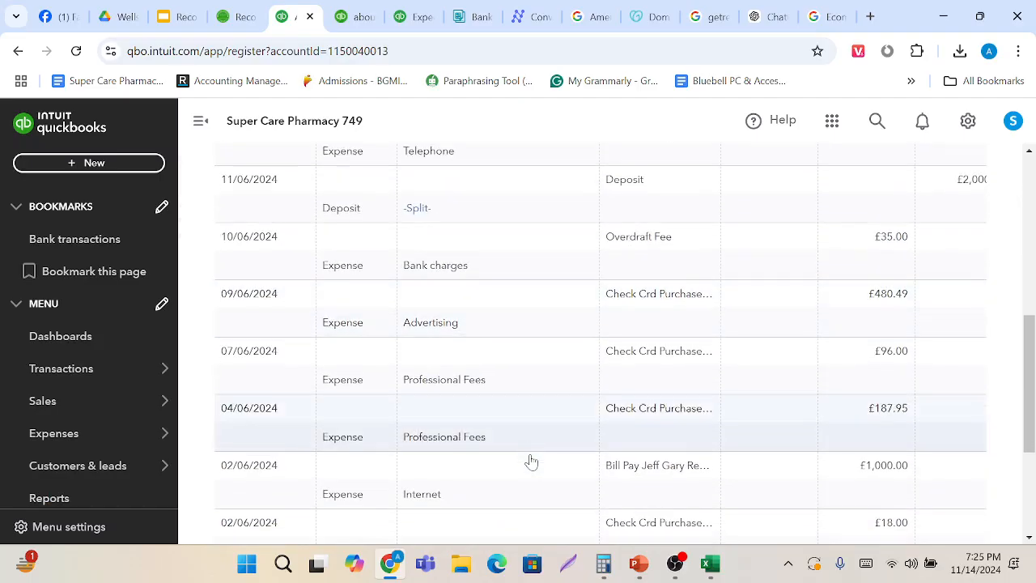
{"action": "scroll", "coordinate": [530, 461], "scroll_direction": "up", "scroll_amount": 5}
{"action": "scroll", "coordinate": [529, 459], "scroll_direction": "up", "scroll_amount": 3}
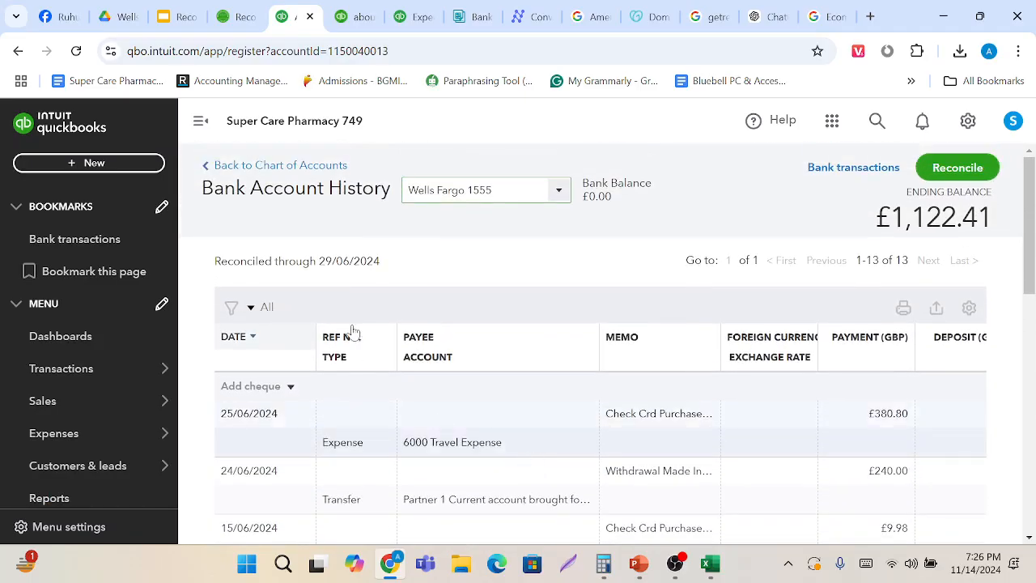
{"action": "scroll", "coordinate": [551, 414], "scroll_direction": "down", "scroll_amount": 2}
{"action": "scroll", "coordinate": [550, 415], "scroll_direction": "right", "scroll_amount": 6}
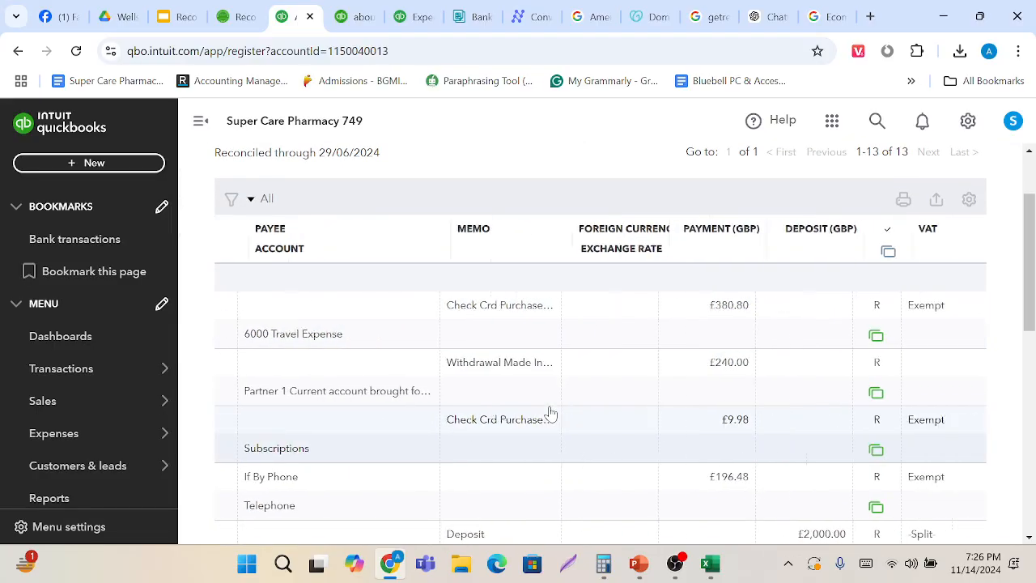
{"action": "mouse_move", "coordinate": [800, 316]}
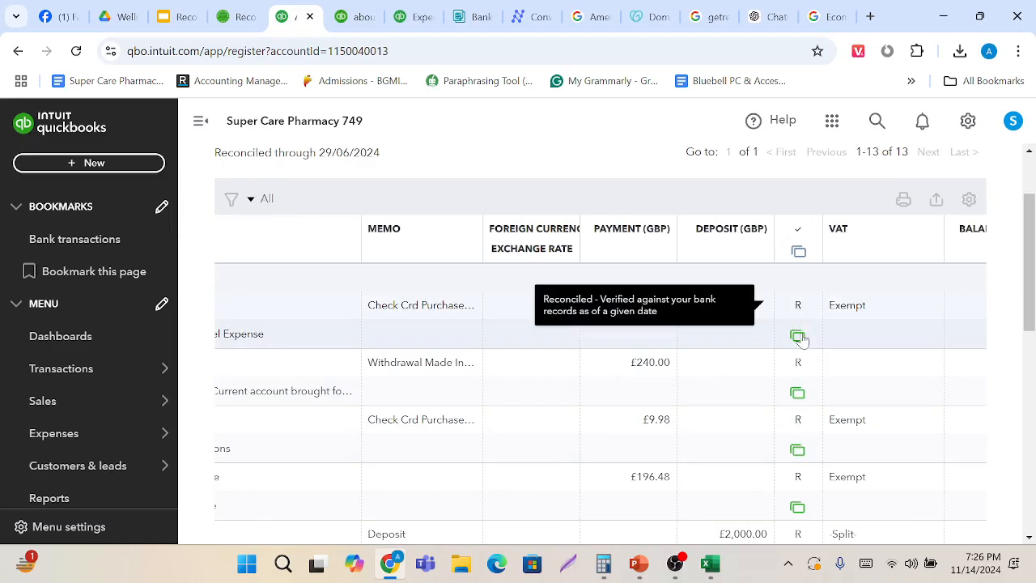
{"action": "scroll", "coordinate": [798, 427], "scroll_direction": "down", "scroll_amount": 3}
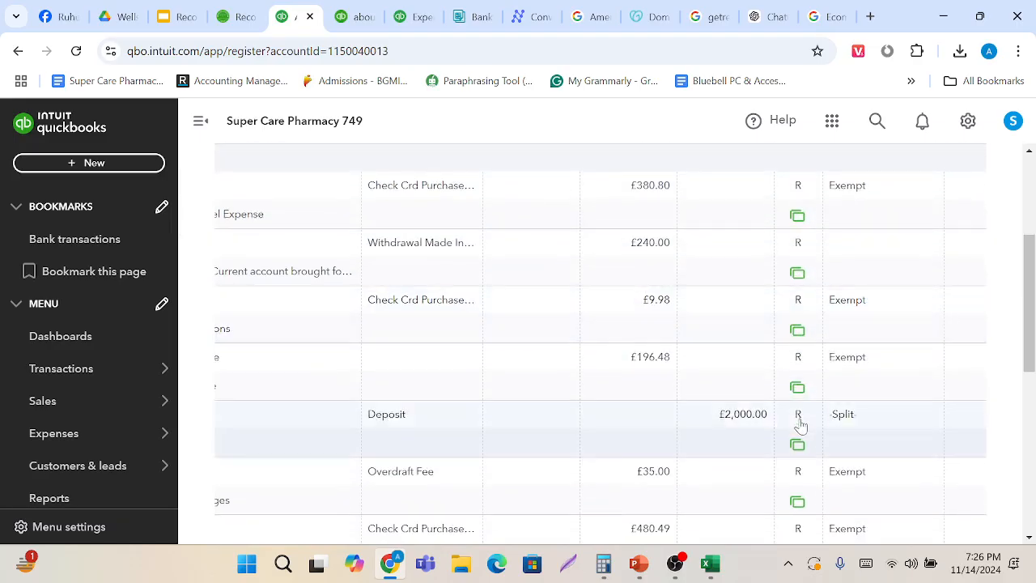
{"action": "scroll", "coordinate": [798, 427], "scroll_direction": "up", "scroll_amount": 3}
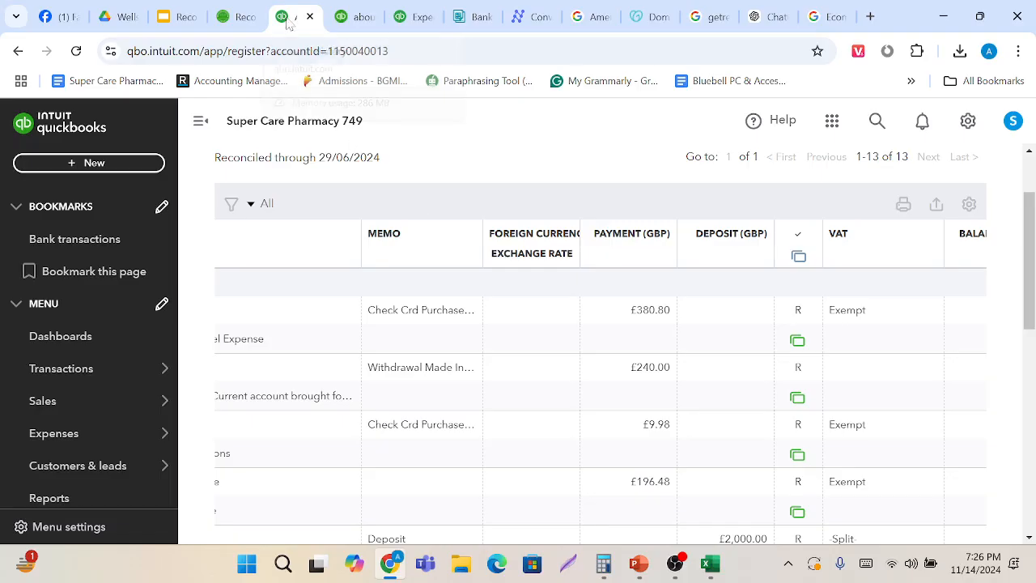
Duplicate the browser tab and open the account history of 1000 Wells Fargo in it, dismissing the introductory tip.
{"action": "right_click", "coordinate": [286, 22]}
{"action": "left_click", "coordinate": [361, 168]}
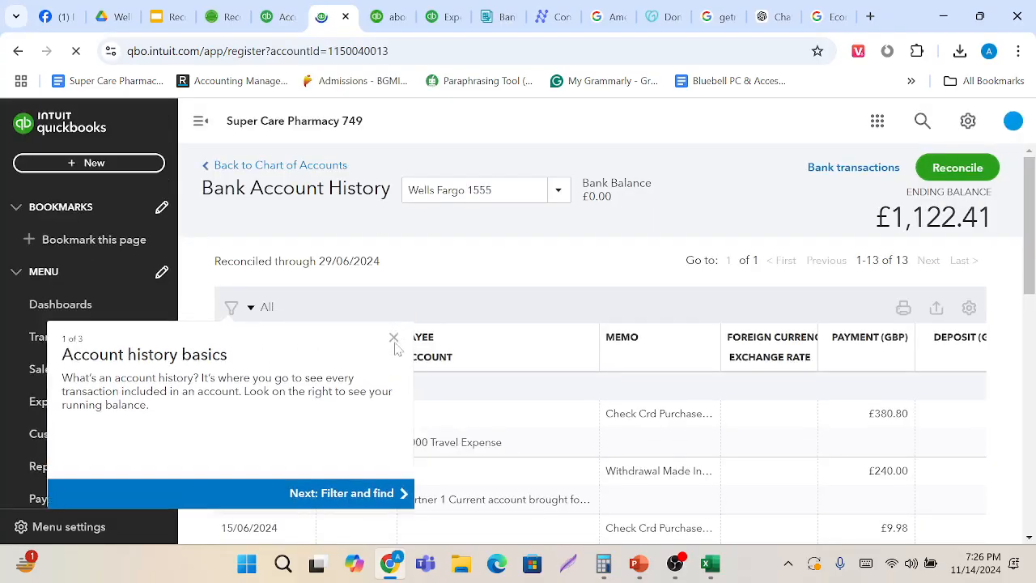
{"action": "left_click", "coordinate": [267, 165]}
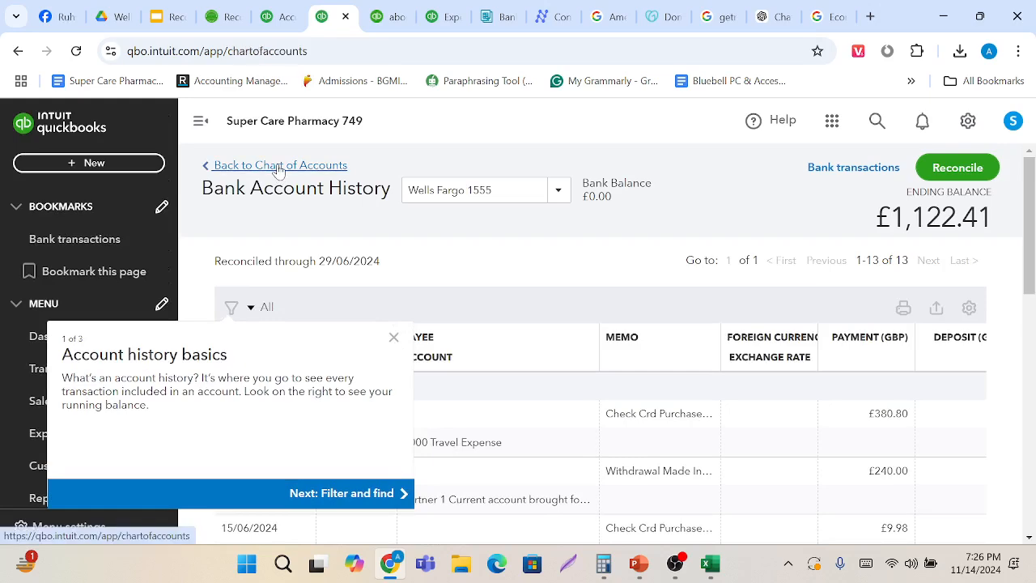
{"action": "scroll", "coordinate": [396, 423], "scroll_direction": "down", "scroll_amount": 2}
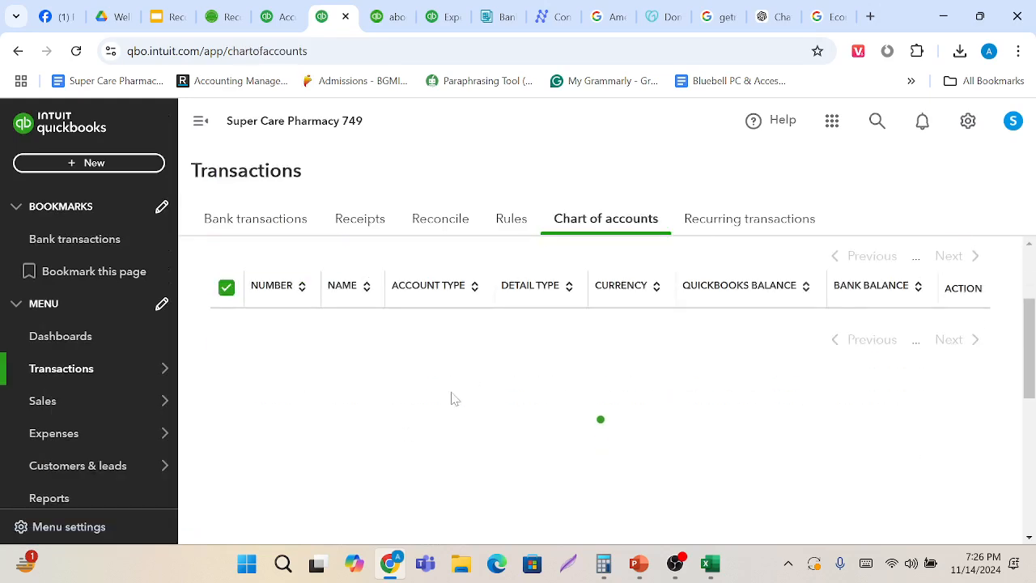
{"action": "scroll", "coordinate": [454, 398], "scroll_direction": "up", "scroll_amount": 3}
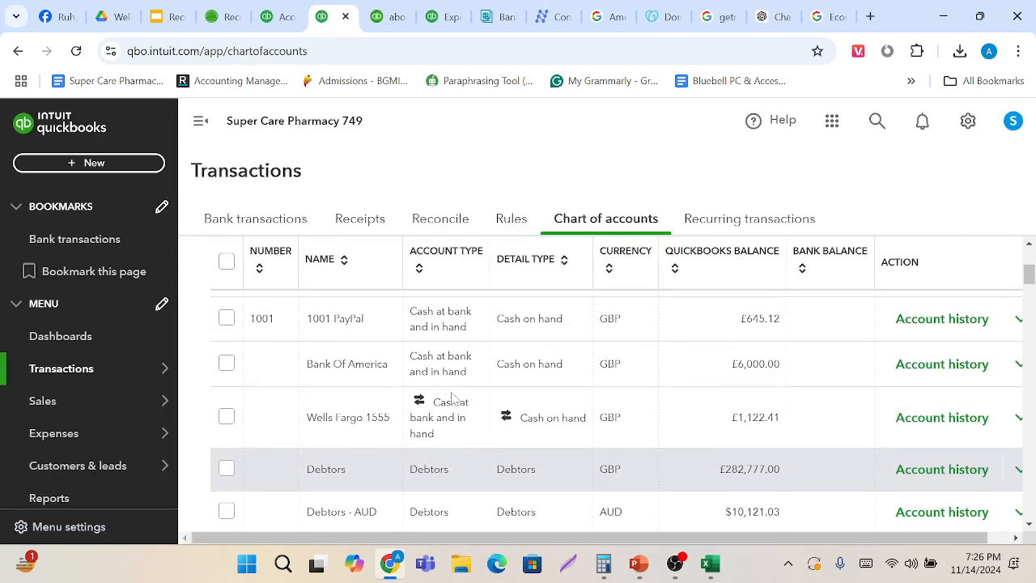
{"action": "scroll", "coordinate": [451, 397], "scroll_direction": "up", "scroll_amount": 2}
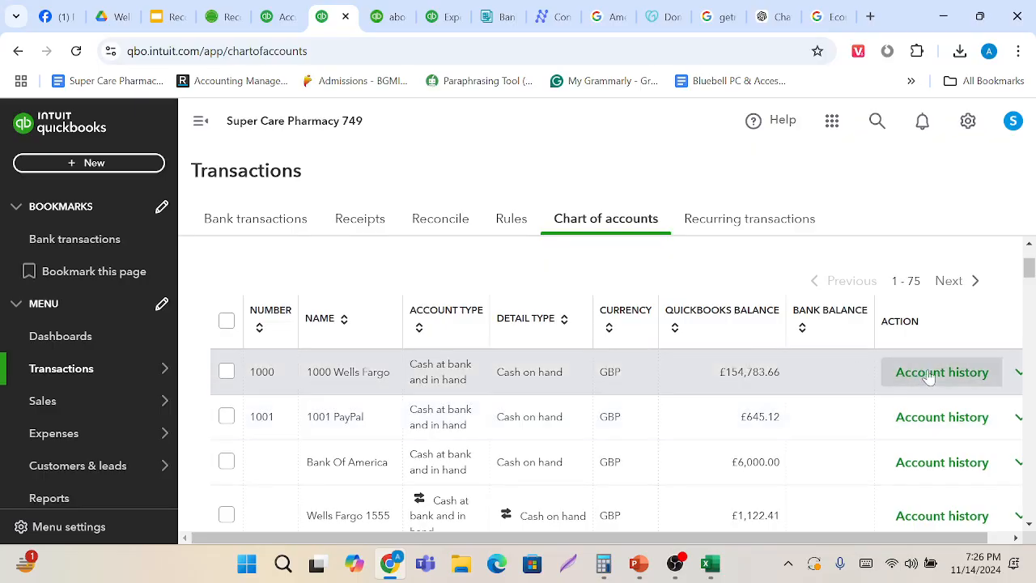
{"action": "left_click", "coordinate": [939, 372]}
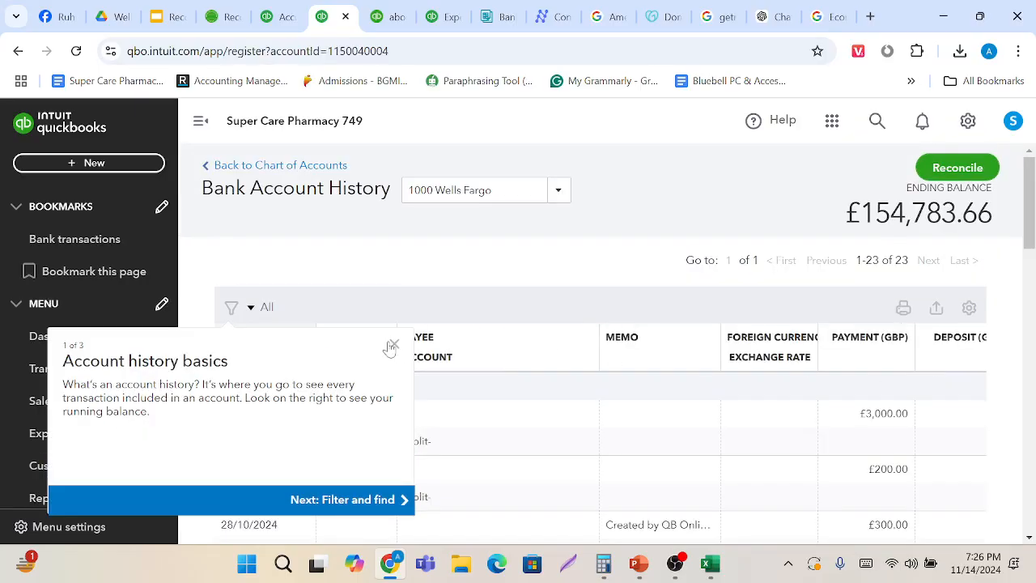
{"action": "left_click", "coordinate": [392, 345]}
Examine the reconciliation status column across the 1000 Wells Fargo transactions.
{"action": "scroll", "coordinate": [824, 458], "scroll_direction": "right", "scroll_amount": 5}
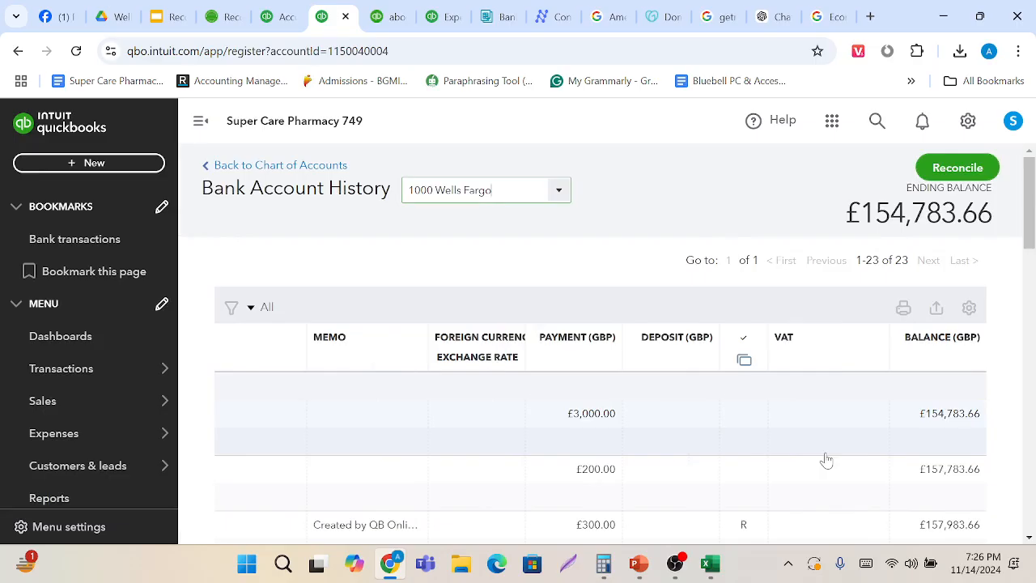
{"action": "scroll", "coordinate": [824, 459], "scroll_direction": "down", "scroll_amount": 3}
{"action": "scroll", "coordinate": [823, 458], "scroll_direction": "up", "scroll_amount": 3}
{"action": "scroll", "coordinate": [748, 458], "scroll_direction": "down", "scroll_amount": 5}
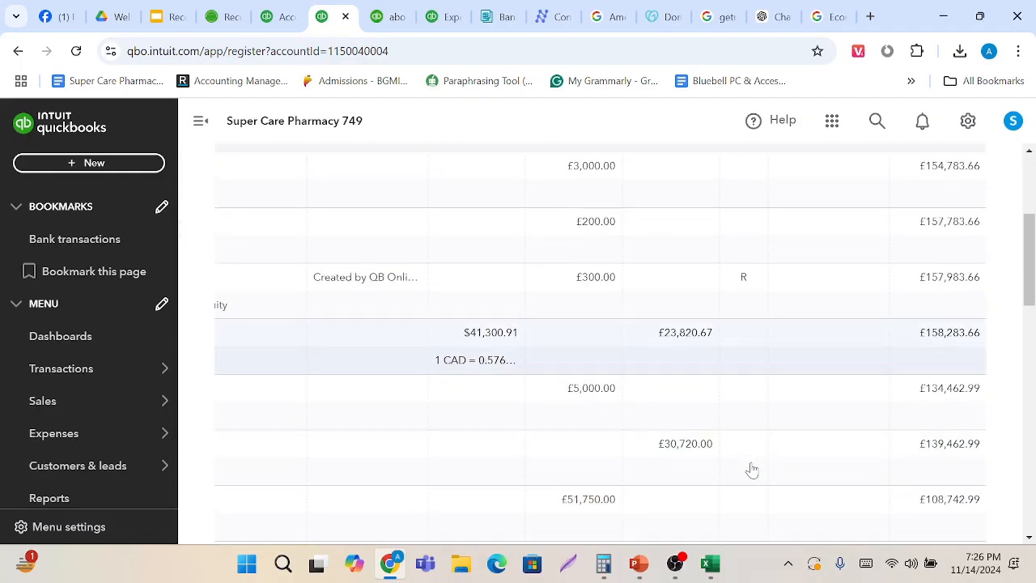
{"action": "scroll", "coordinate": [750, 470], "scroll_direction": "down", "scroll_amount": 3}
{"action": "scroll", "coordinate": [749, 469], "scroll_direction": "up", "scroll_amount": 2}
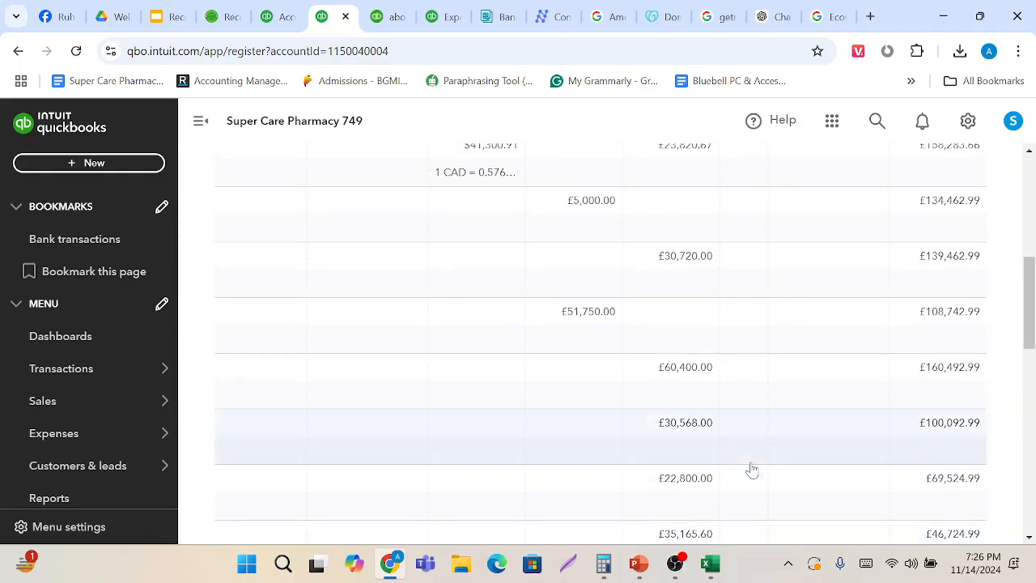
{"action": "scroll", "coordinate": [749, 382], "scroll_direction": "up", "scroll_amount": 5}
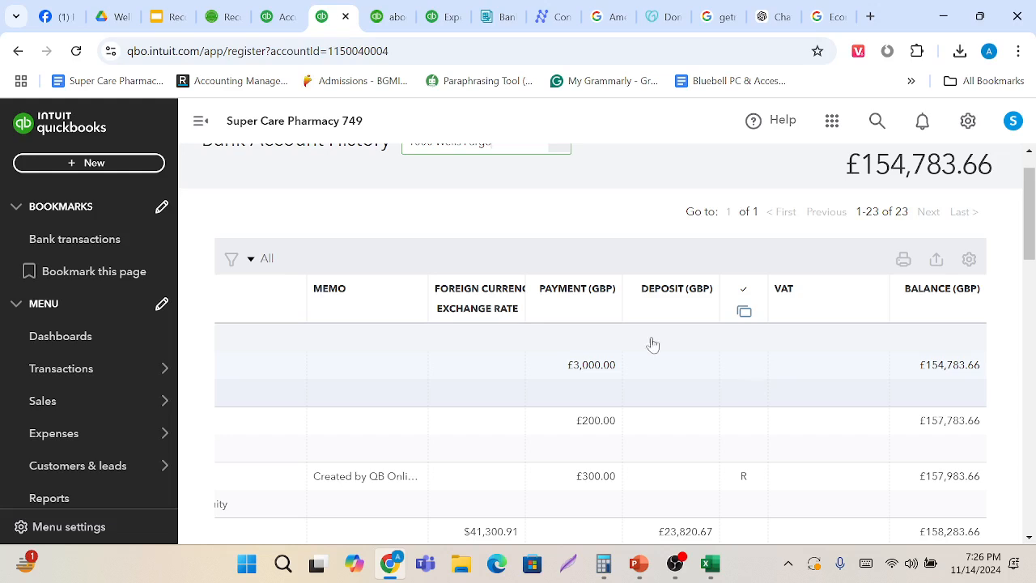
Return to the Wells Fargo 1555 history and inspect the reconciliation status and bank feed markers of its transactions.
{"action": "left_click", "coordinate": [275, 17]}
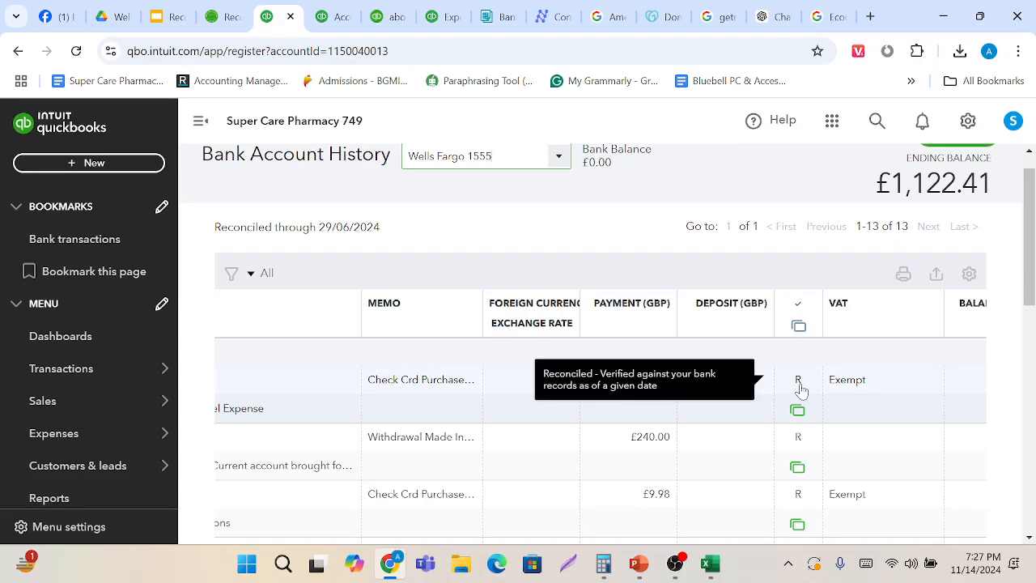
{"action": "scroll", "coordinate": [800, 390], "scroll_direction": "down", "scroll_amount": 1}
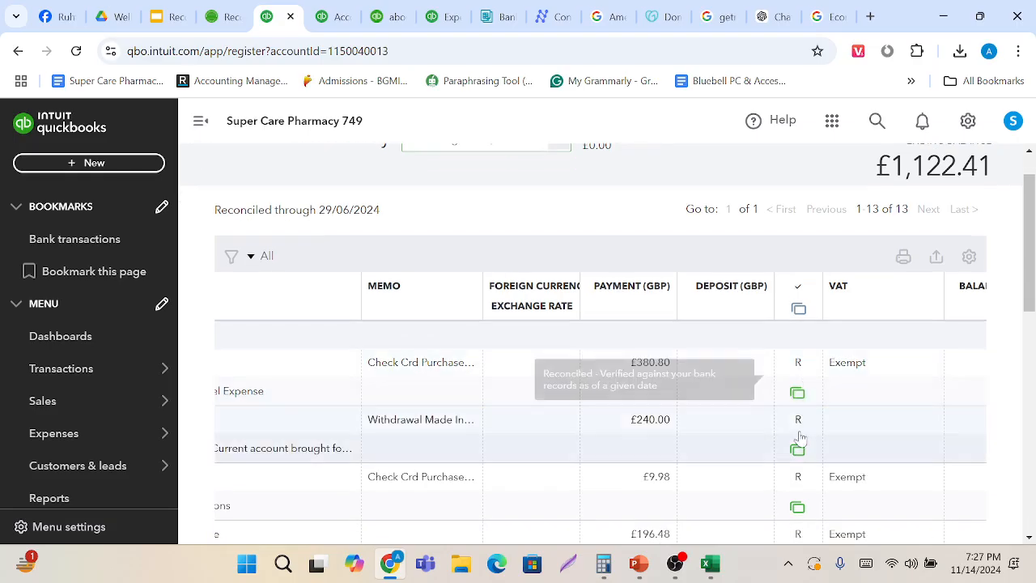
{"action": "scroll", "coordinate": [800, 441], "scroll_direction": "down", "scroll_amount": 6}
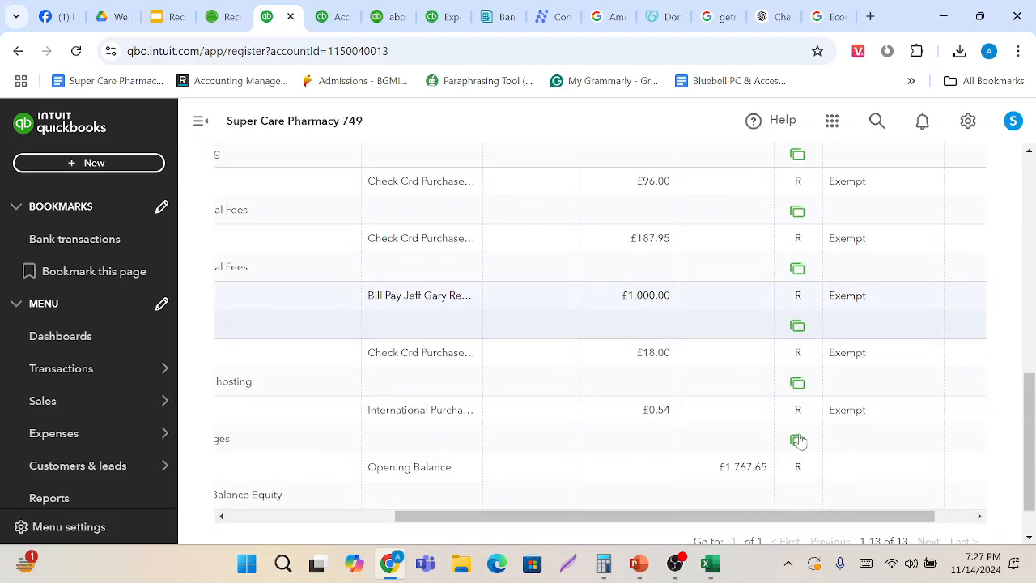
{"action": "mouse_move", "coordinate": [799, 440]}
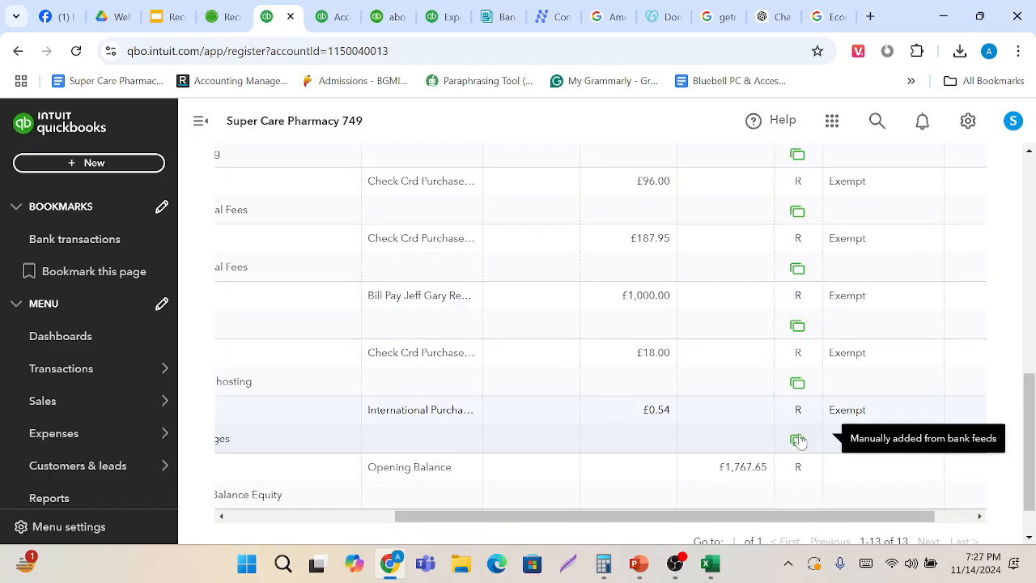
{"action": "scroll", "coordinate": [799, 440], "scroll_direction": "up", "scroll_amount": 3}
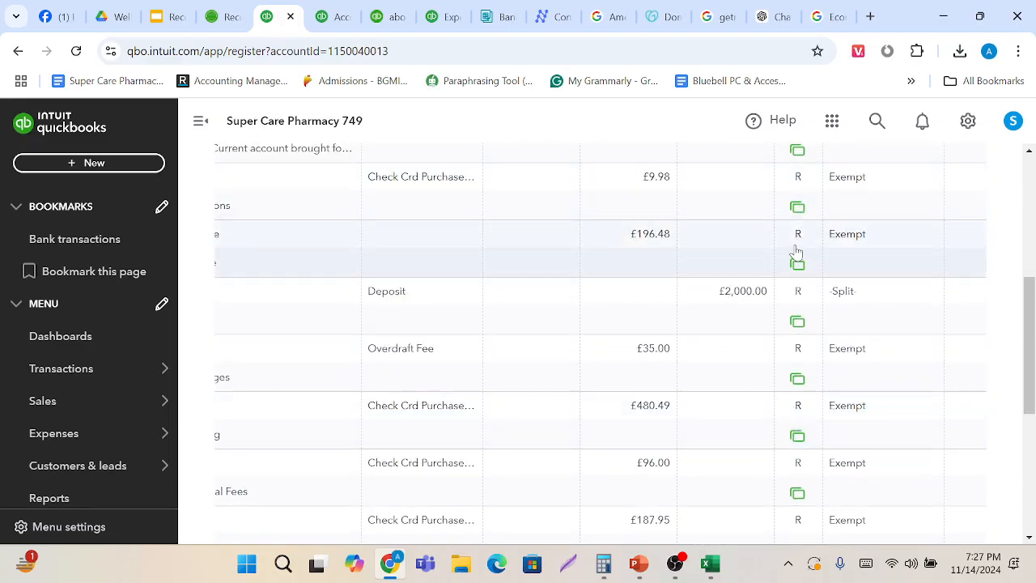
{"action": "mouse_move", "coordinate": [798, 252]}
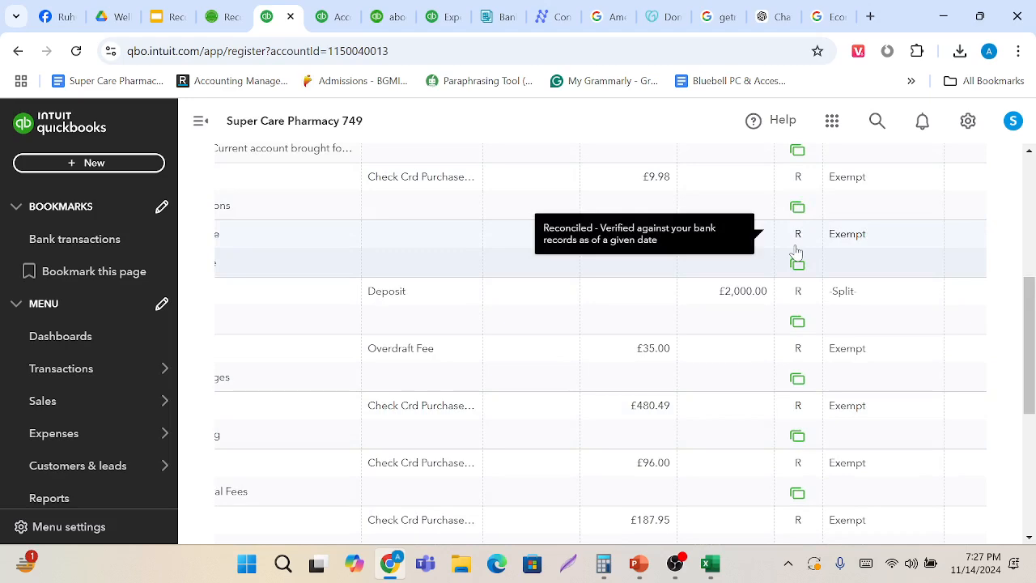
{"action": "scroll", "coordinate": [793, 243], "scroll_direction": "up", "scroll_amount": 1}
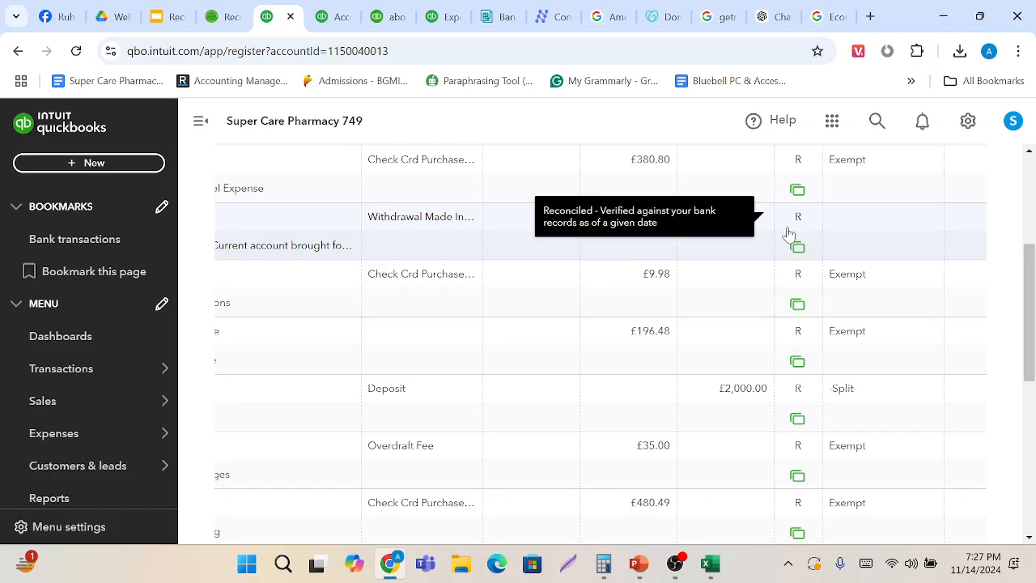
{"action": "scroll", "coordinate": [788, 234], "scroll_direction": "up", "scroll_amount": 1}
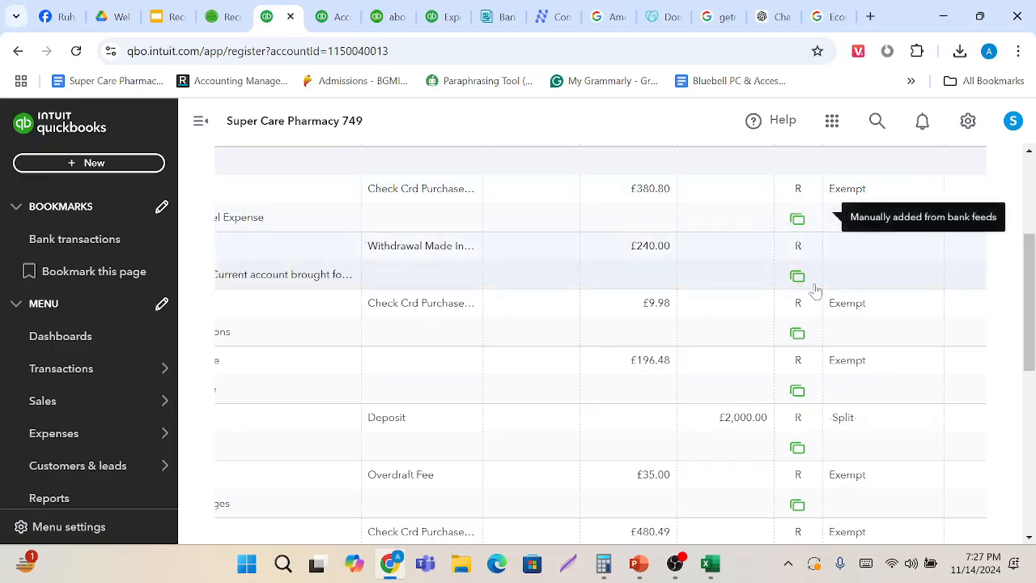
{"action": "scroll", "coordinate": [810, 394], "scroll_direction": "down", "scroll_amount": 5}
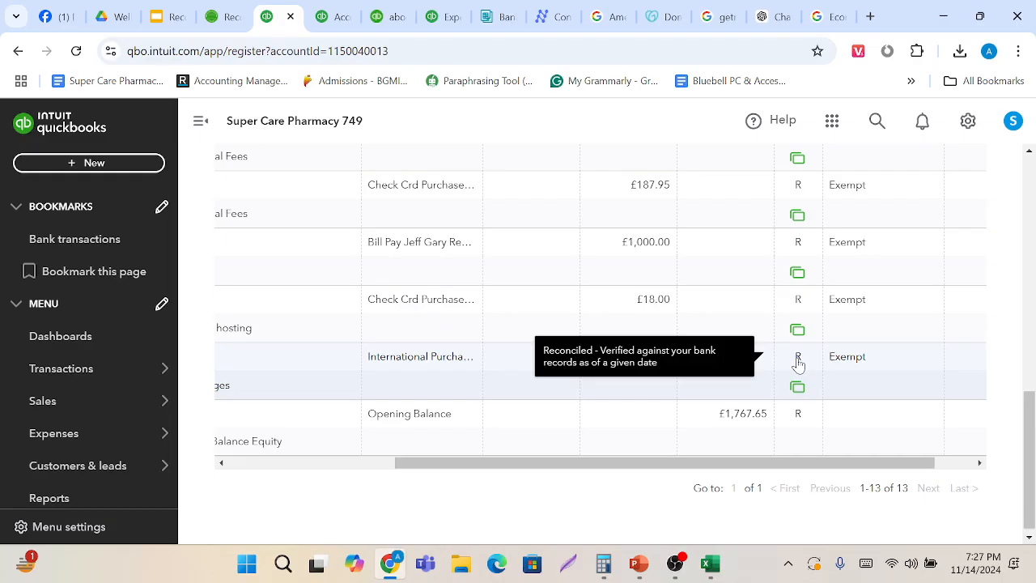
{"action": "scroll", "coordinate": [797, 364], "scroll_direction": "up", "scroll_amount": 10}
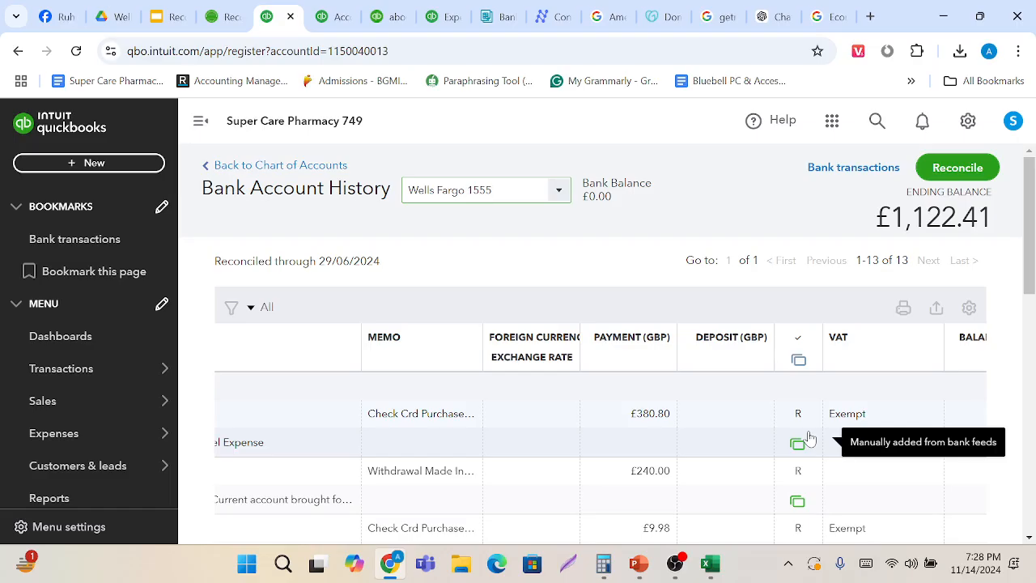
Change the reconciliation status of the £380.80 payment in the Wells Fargo 1555 history to C.
{"action": "scroll", "coordinate": [809, 438], "scroll_direction": "down", "scroll_amount": 1}
{"action": "scroll", "coordinate": [797, 413], "scroll_direction": "right", "scroll_amount": 1}
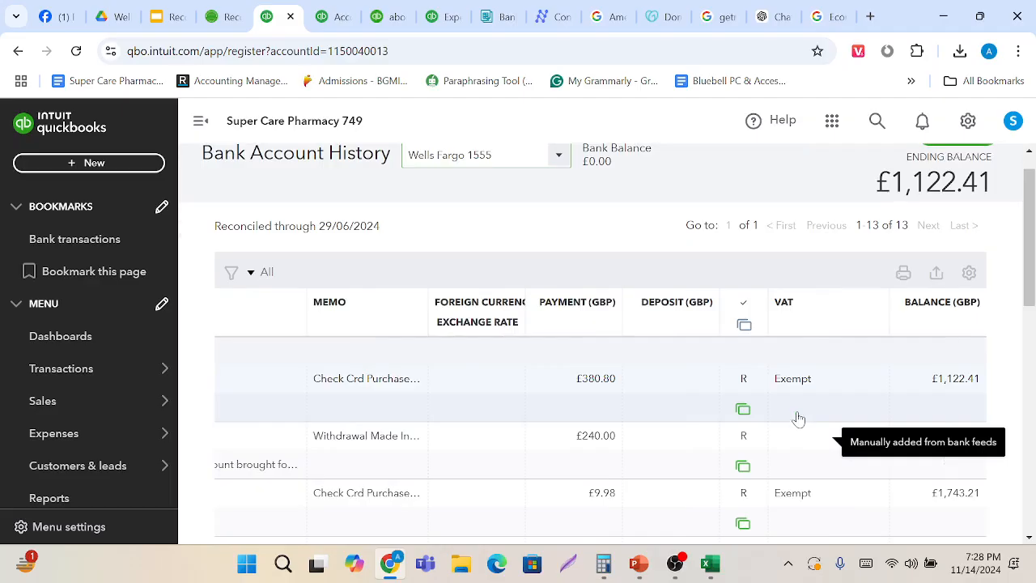
{"action": "left_click", "coordinate": [748, 381]}
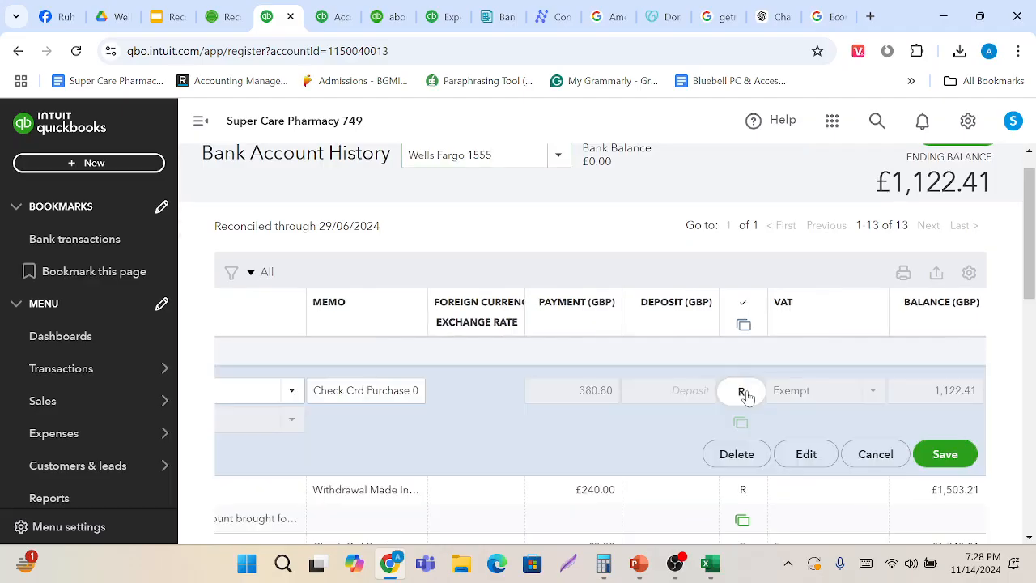
{"action": "left_click", "coordinate": [746, 394]}
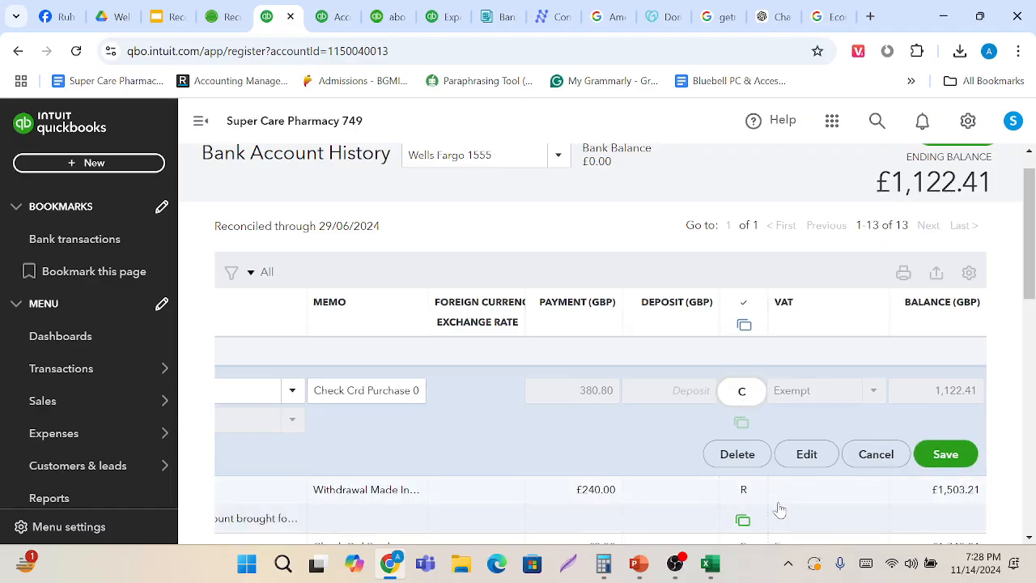
{"action": "mouse_move", "coordinate": [747, 509]}
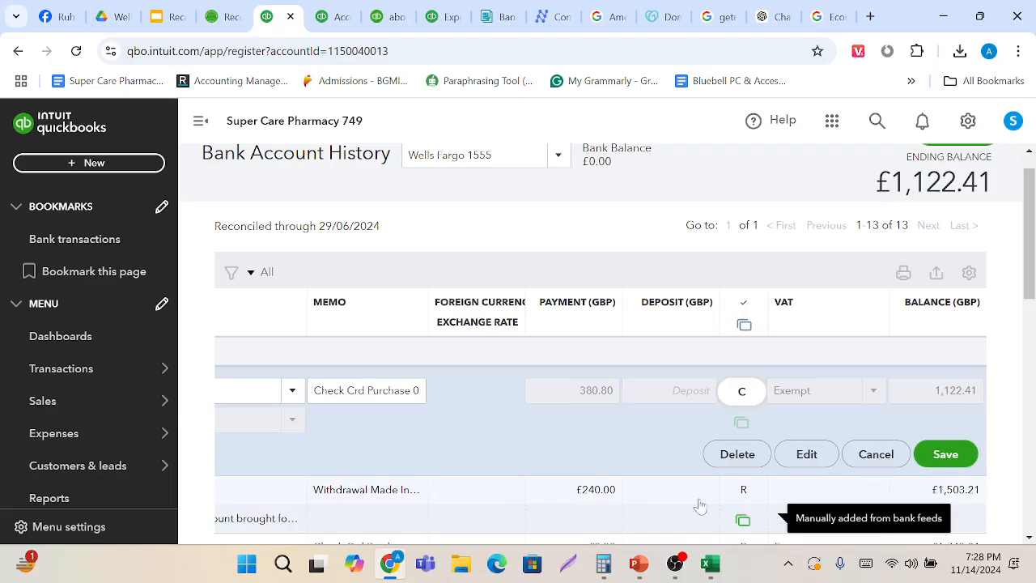
Set the £380.80 payment's status back to R, save the reconciled transaction with confirmation, and check its status.
{"action": "left_click", "coordinate": [746, 394]}
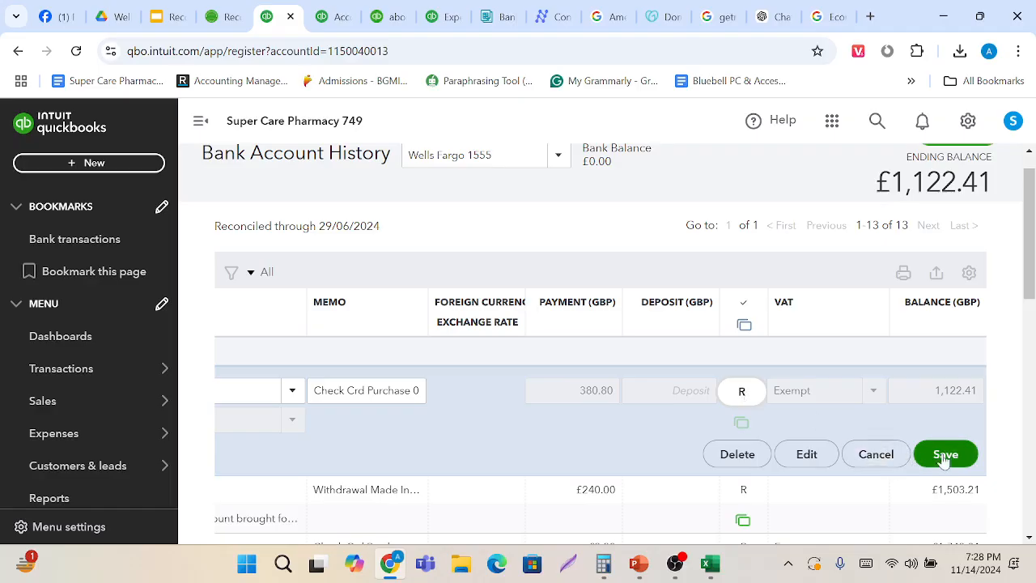
{"action": "left_click", "coordinate": [943, 456]}
{"action": "left_click", "coordinate": [671, 372]}
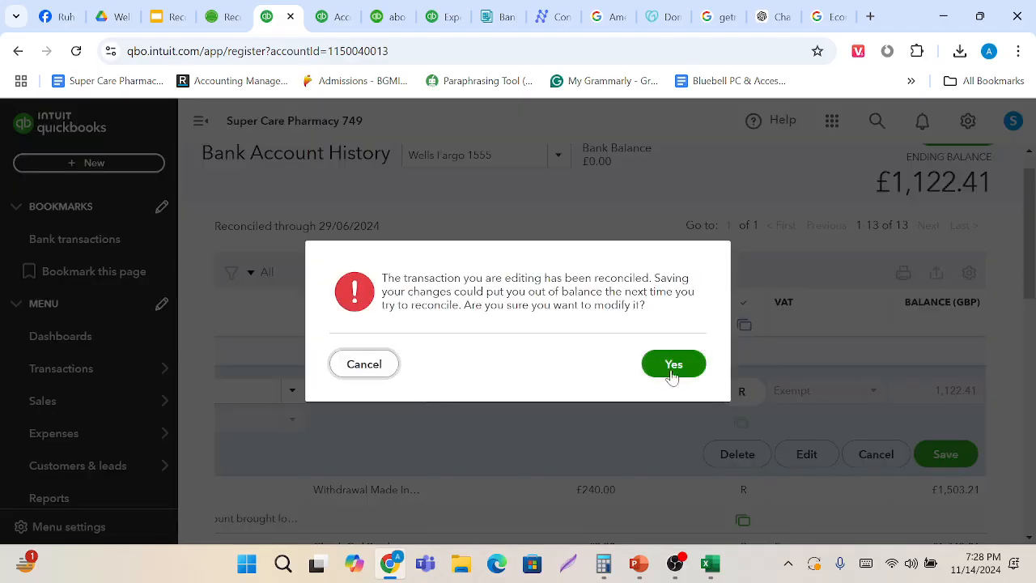
{"action": "left_click", "coordinate": [671, 374]}
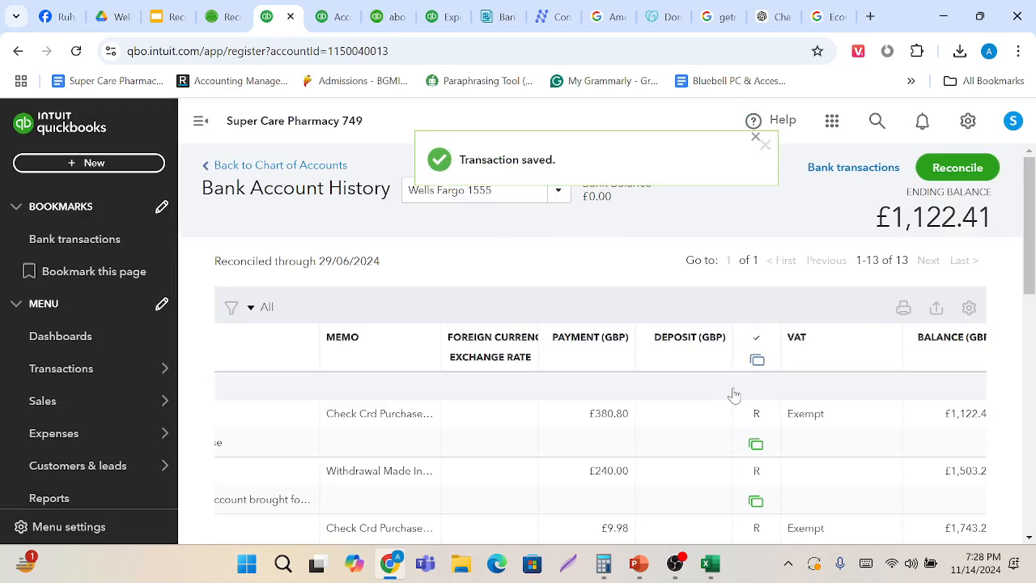
{"action": "mouse_move", "coordinate": [757, 419]}
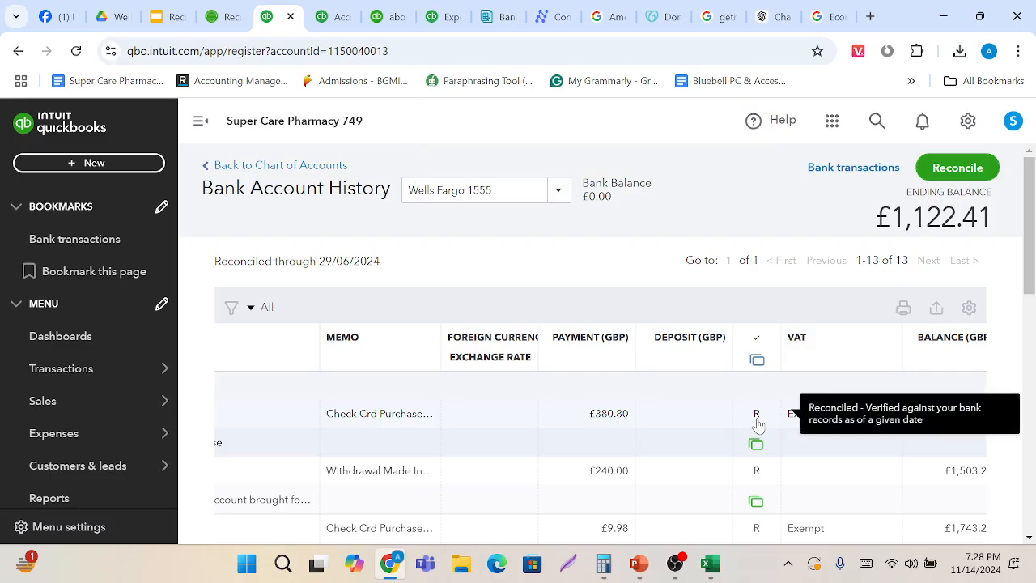
{"action": "scroll", "coordinate": [757, 421], "scroll_direction": "down", "scroll_amount": 1}
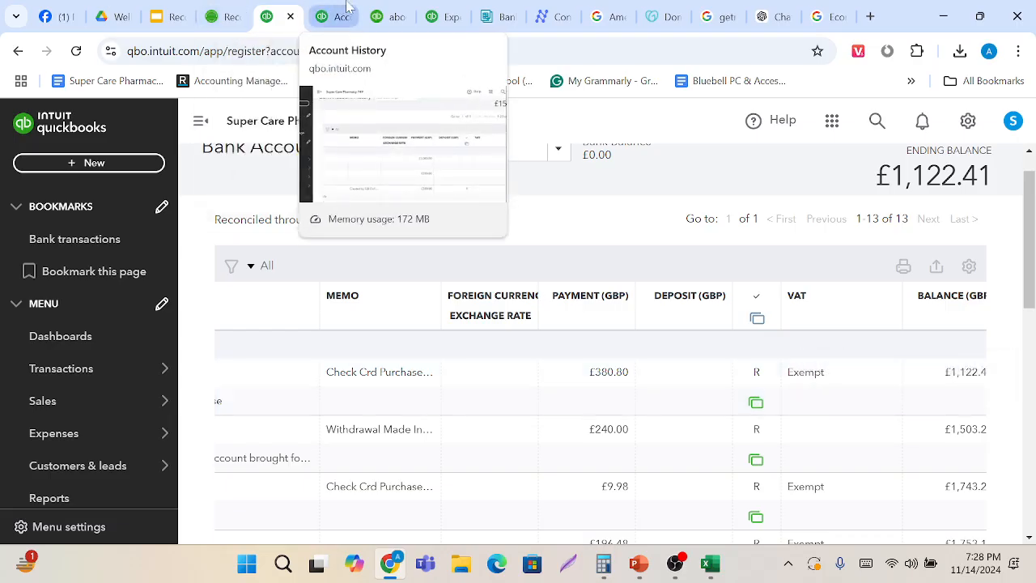
Switch to Google Drive and look through the Wells Fargo statement PDFs, opening the May 2021 and August 2021 ones.
{"action": "left_click", "coordinate": [149, 9]}
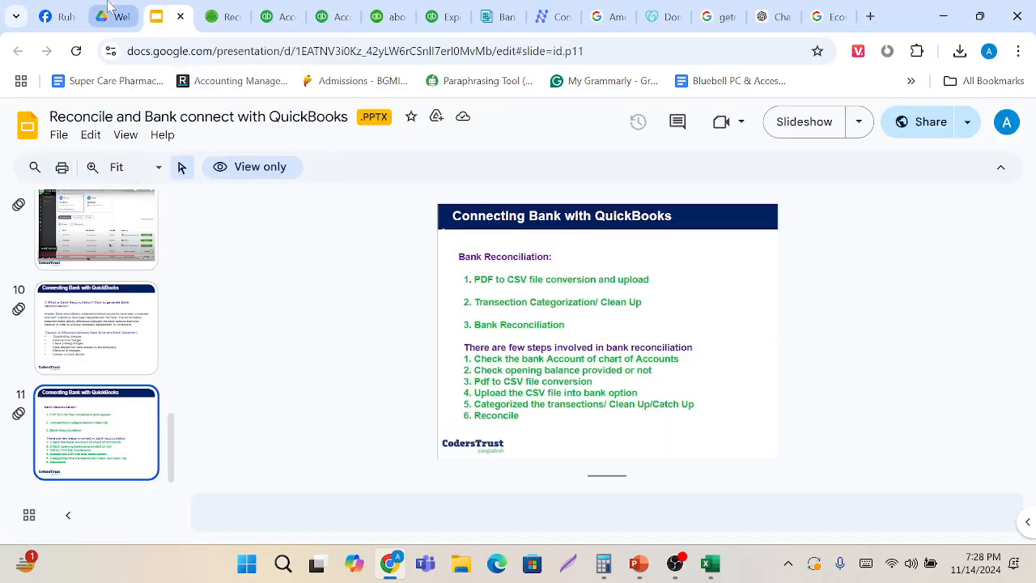
{"action": "left_click", "coordinate": [121, 14]}
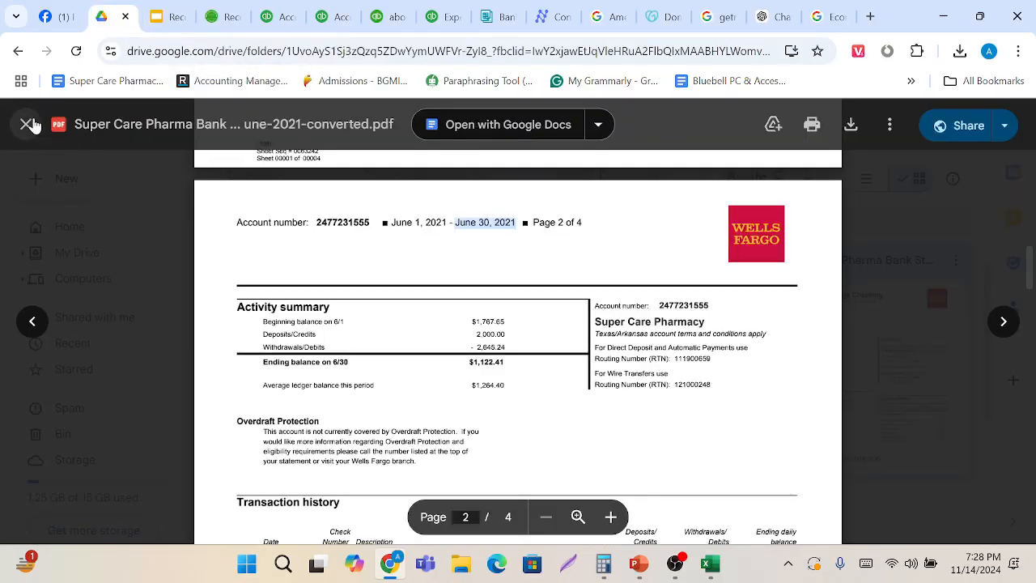
{"action": "left_click", "coordinate": [26, 124]}
{"action": "scroll", "coordinate": [499, 298], "scroll_direction": "down", "scroll_amount": 2}
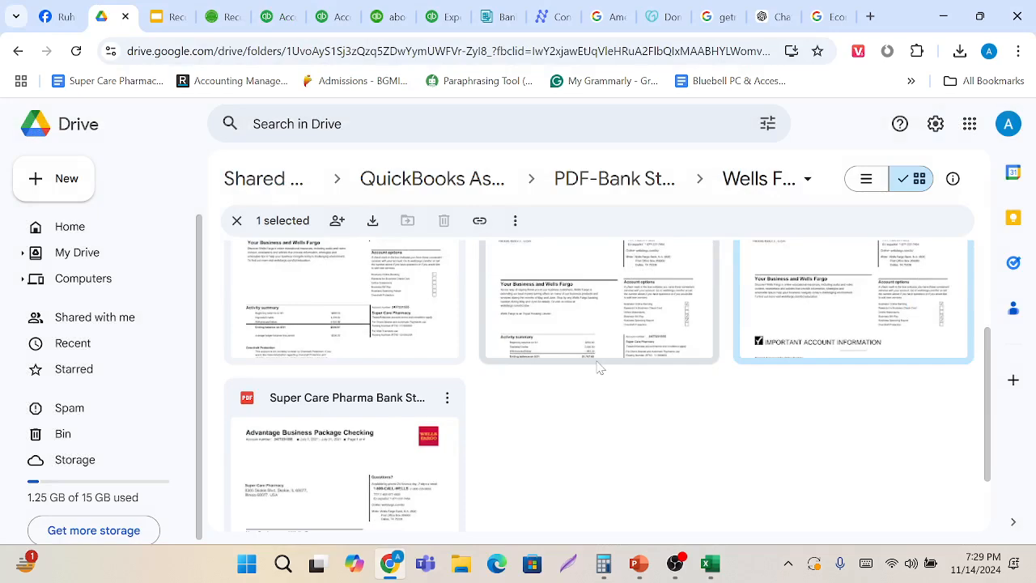
{"action": "scroll", "coordinate": [599, 365], "scroll_direction": "up", "scroll_amount": 3}
{"action": "double_click", "coordinate": [526, 349]}
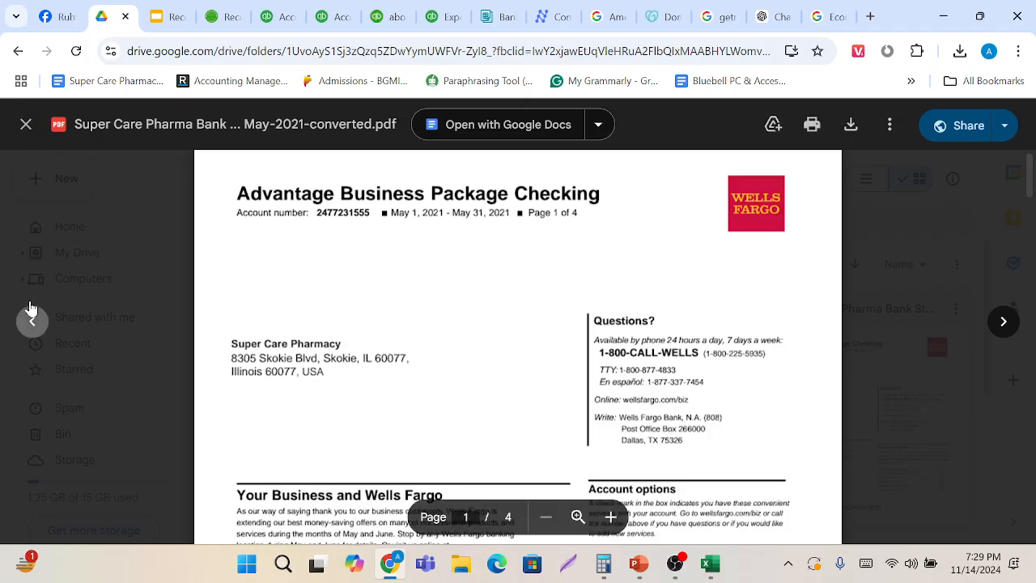
{"action": "left_click", "coordinate": [31, 319]}
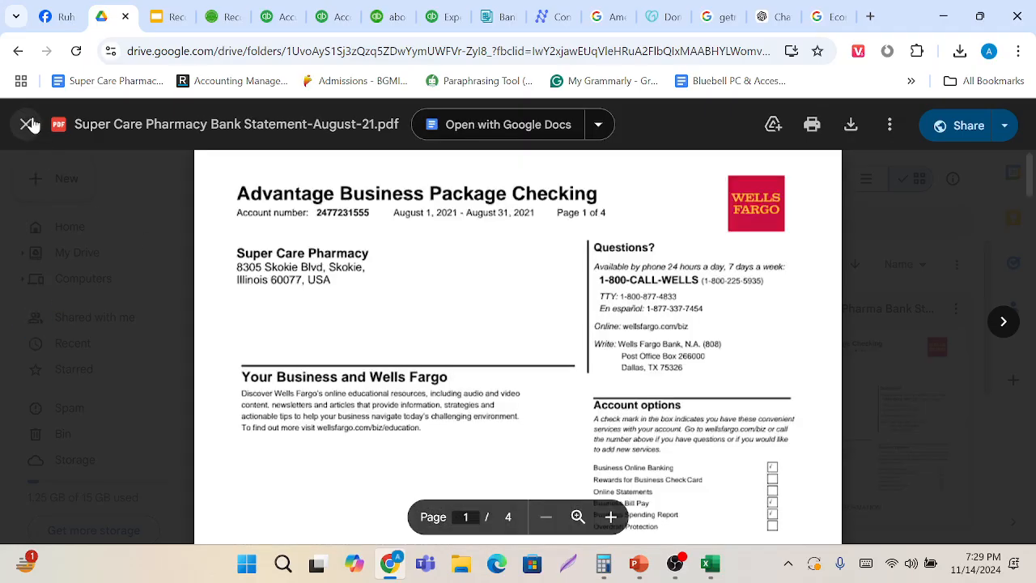
{"action": "left_click", "coordinate": [26, 124]}
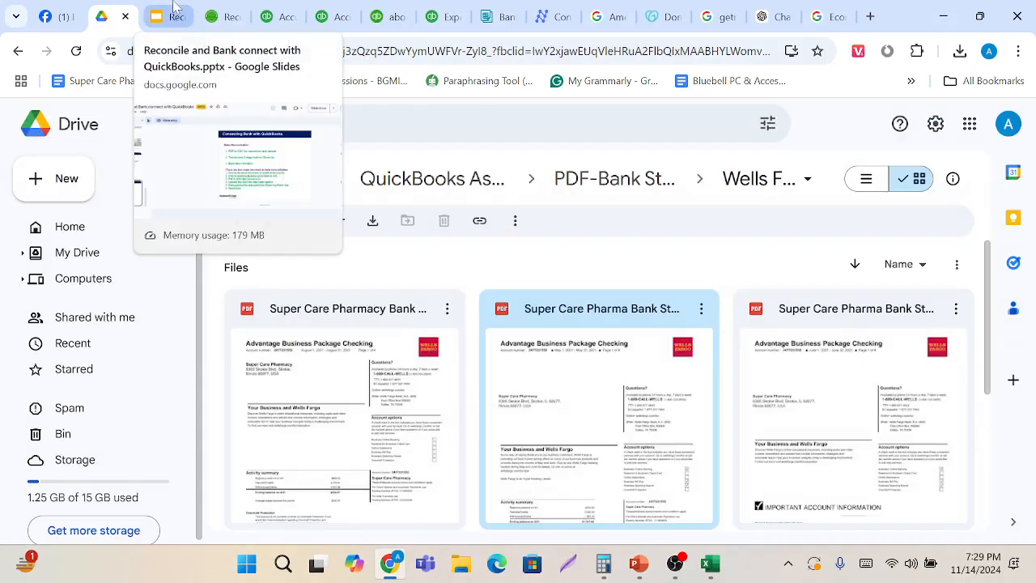
Look over the statements in the Bank of America folder and return to the parent folder of PDF bank statements.
{"action": "left_click", "coordinate": [18, 51]}
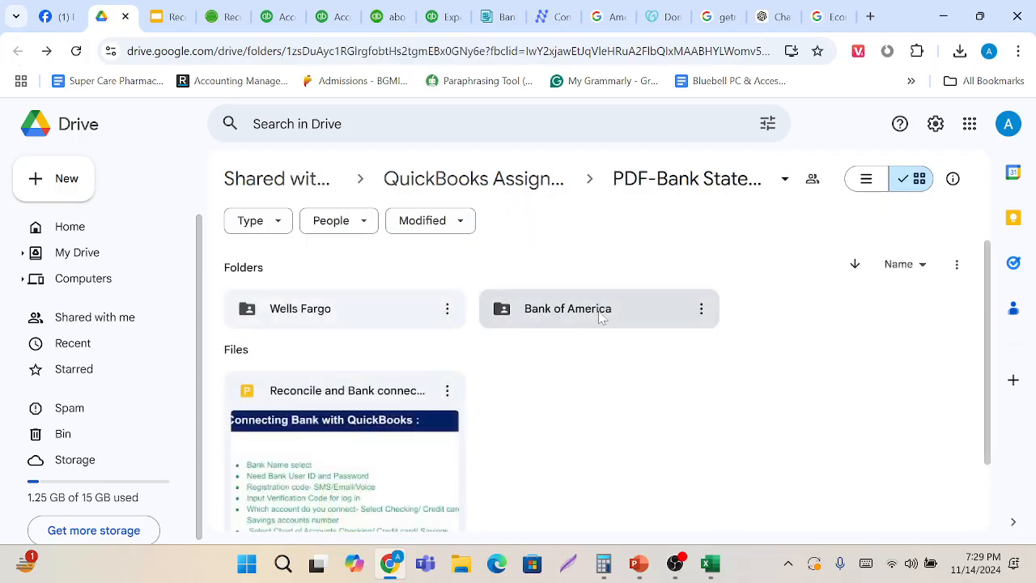
{"action": "double_click", "coordinate": [599, 315]}
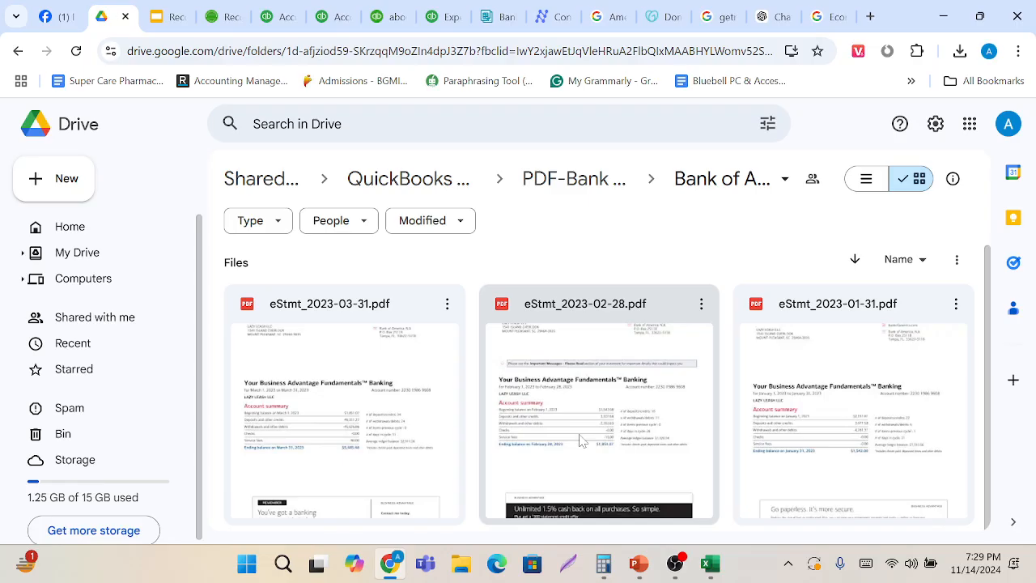
{"action": "left_click", "coordinate": [18, 50]}
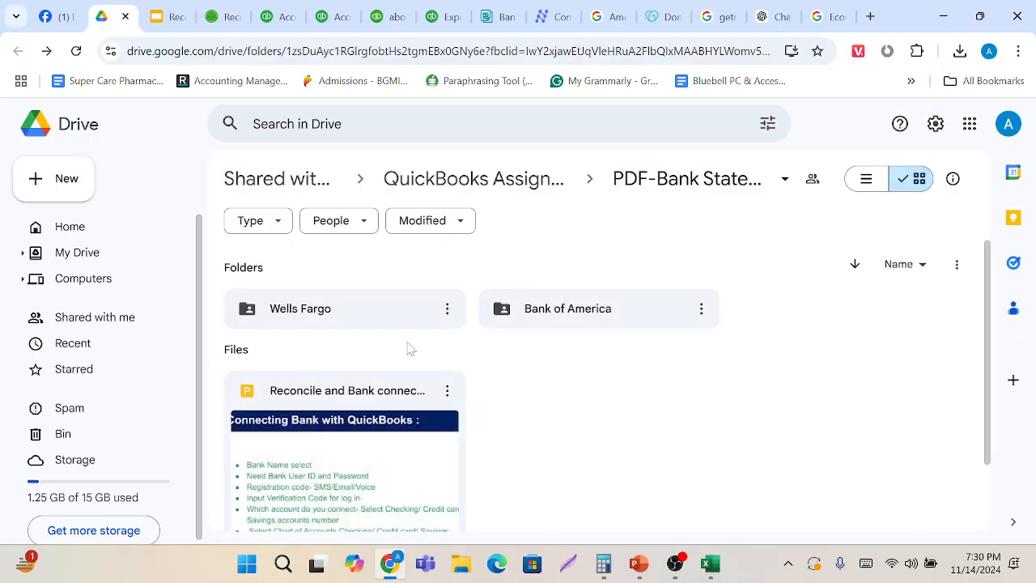
Review the account summary in the Bank of America statement eStmt_2023-02-28.pdf, close it, and return to the parent folder.
{"action": "left_click", "coordinate": [569, 318]}
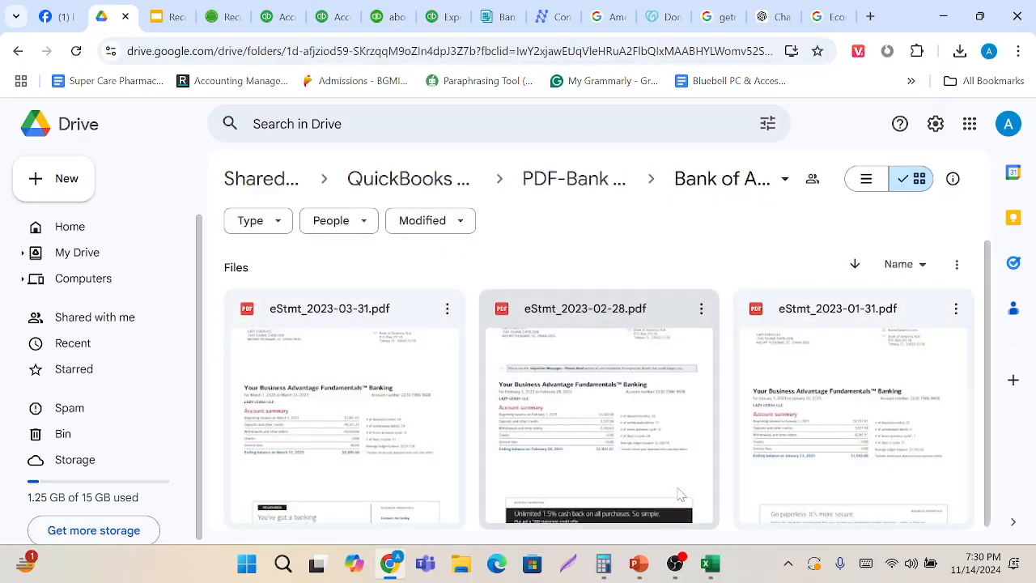
{"action": "double_click", "coordinate": [619, 443]}
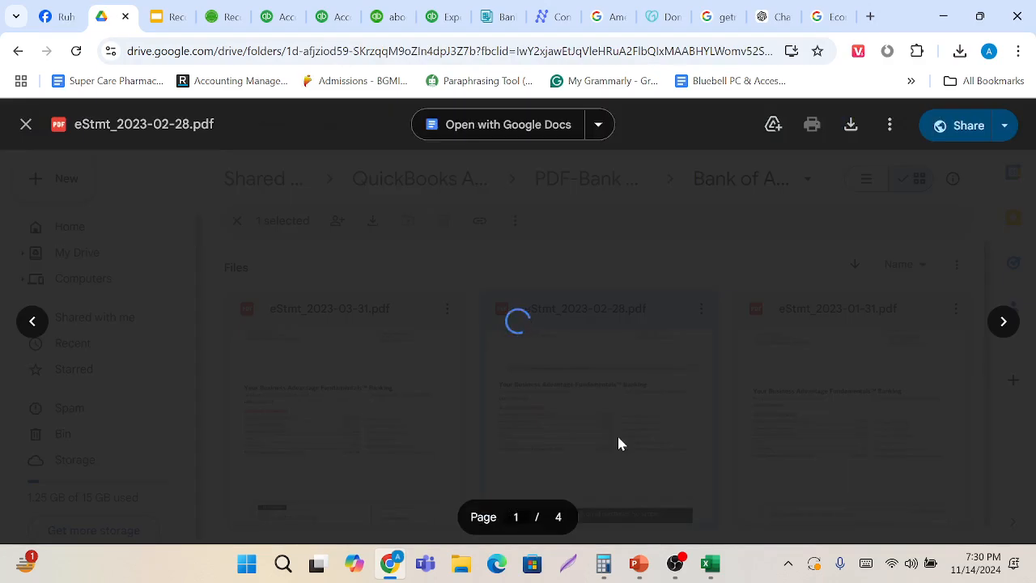
{"action": "scroll", "coordinate": [618, 444], "scroll_direction": "down", "scroll_amount": 5}
{"action": "scroll", "coordinate": [518, 323], "scroll_direction": "up", "scroll_amount": 1}
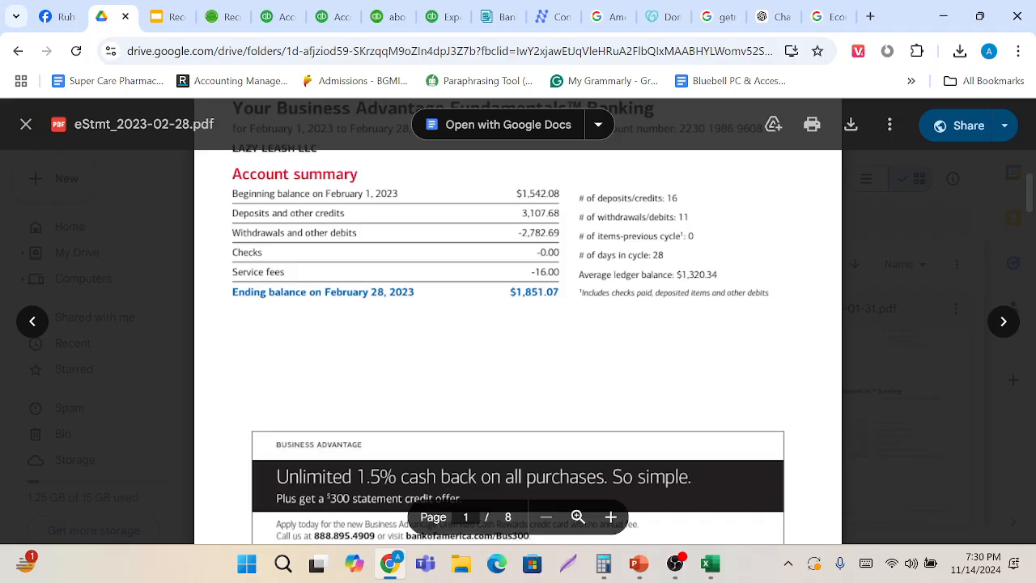
{"action": "scroll", "coordinate": [518, 323], "scroll_direction": "up", "scroll_amount": 1}
{"action": "scroll", "coordinate": [518, 324], "scroll_direction": "down", "scroll_amount": 9}
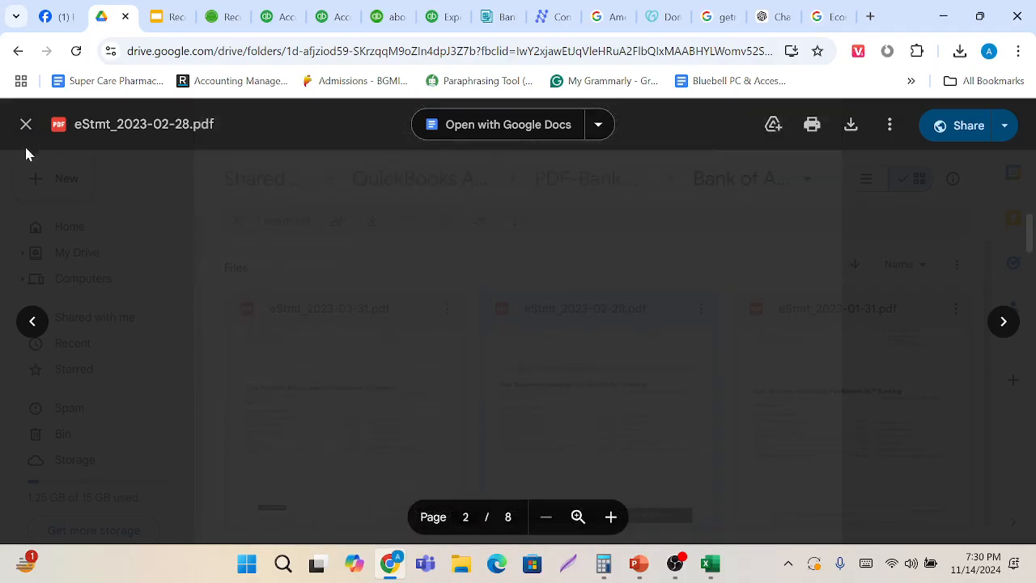
{"action": "left_click", "coordinate": [26, 124]}
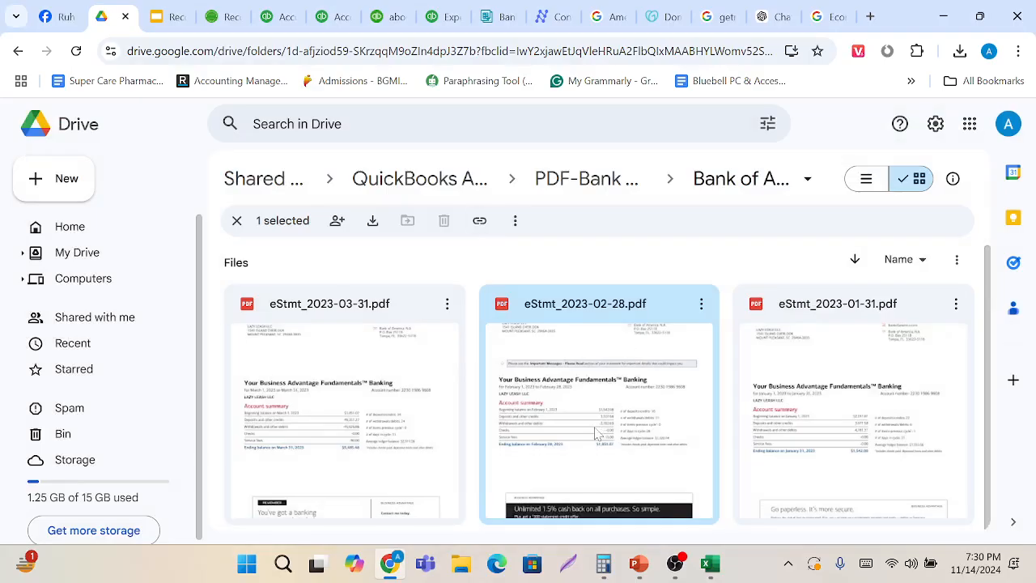
{"action": "left_click", "coordinate": [16, 52]}
{"action": "scroll", "coordinate": [443, 392], "scroll_direction": "down", "scroll_amount": 3}
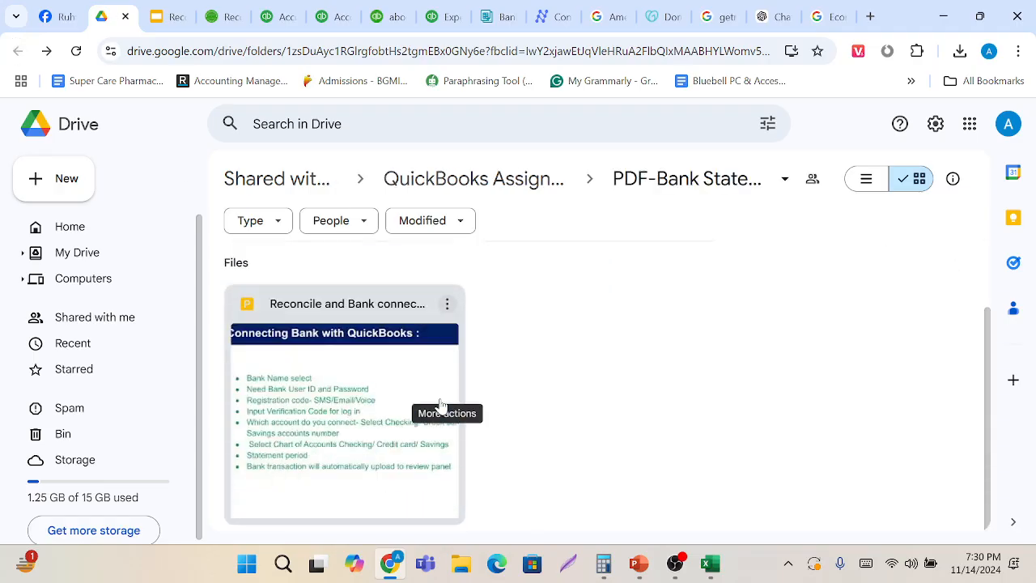
{"action": "scroll", "coordinate": [611, 395], "scroll_direction": "up", "scroll_amount": 1}
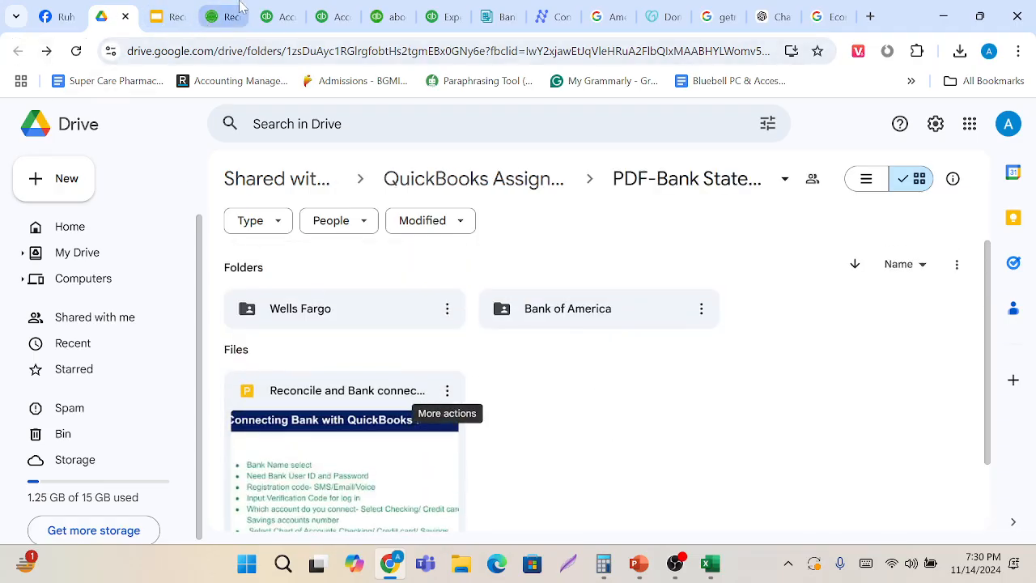
Return to QuickBooks and view the account histories of Wells Fargo 1555 and 1000 Wells Fargo.
{"action": "left_click", "coordinate": [272, 6]}
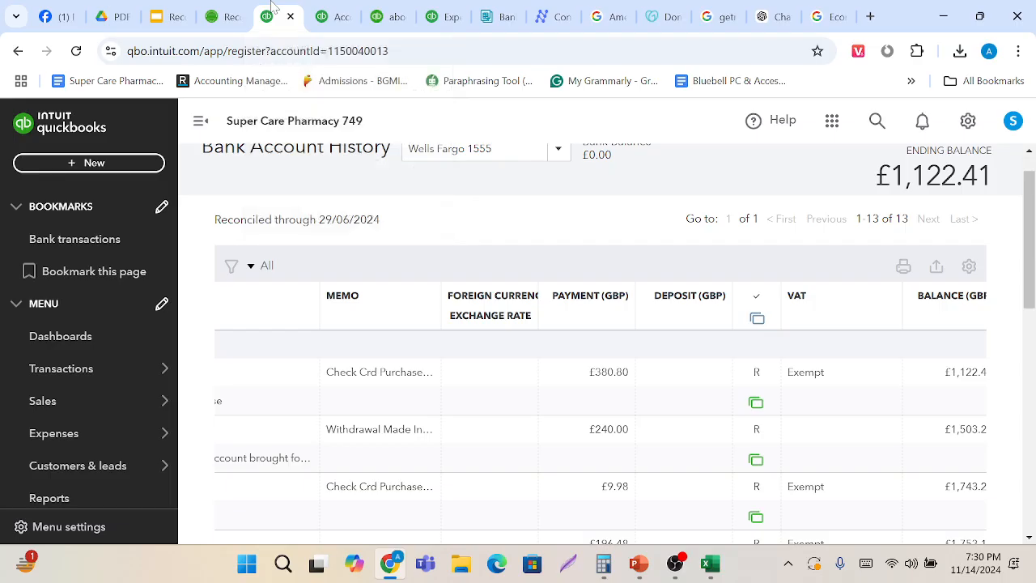
{"action": "left_click", "coordinate": [327, 13]}
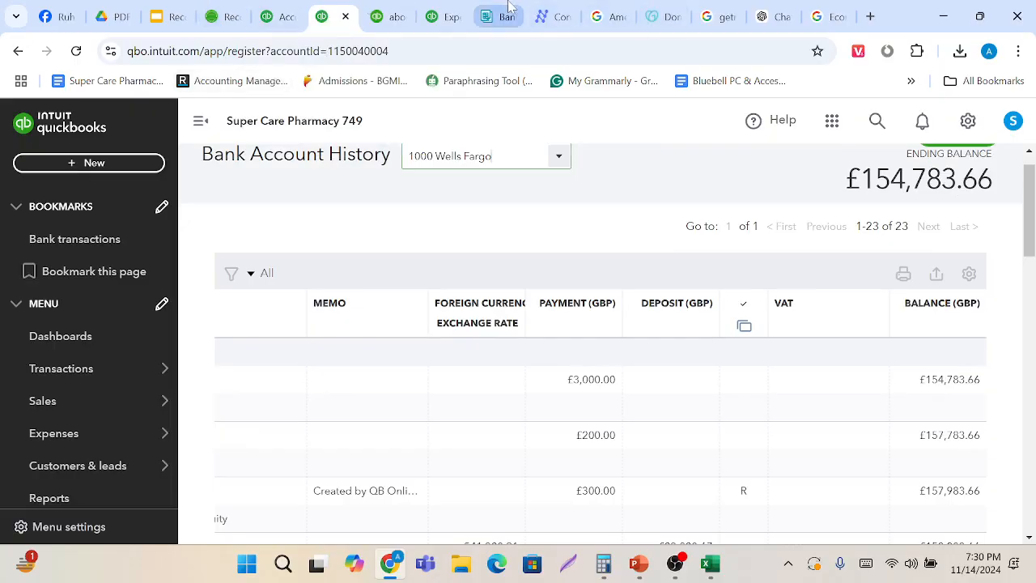
{"action": "mouse_move", "coordinate": [675, 564]}
{"action": "left_click", "coordinate": [664, 501]}
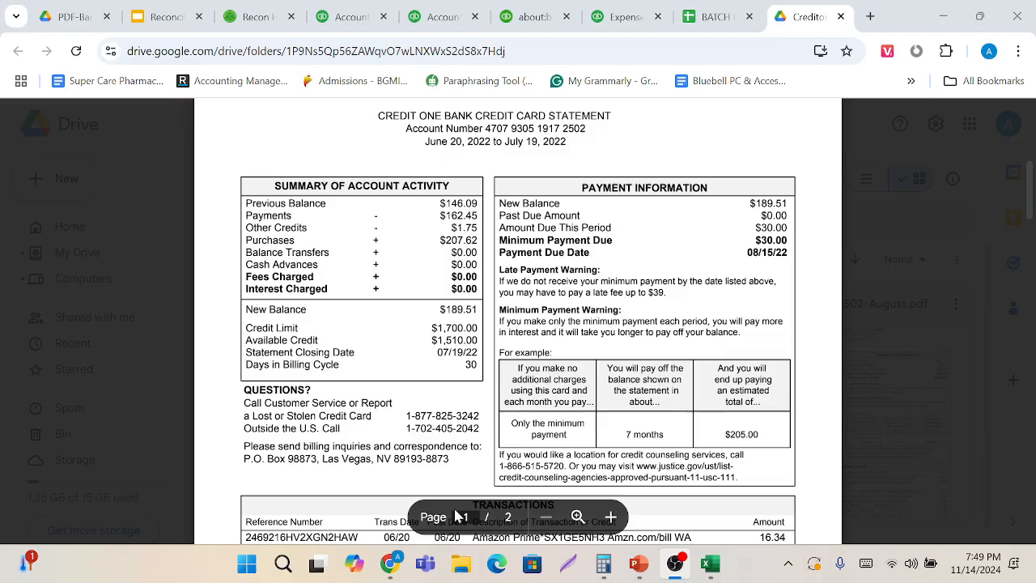
Examine the bank name, account number, statement period, and account activity summary in the credit card statement Creditone-2502-July.pdf.
{"action": "mouse_move", "coordinate": [389, 564]}
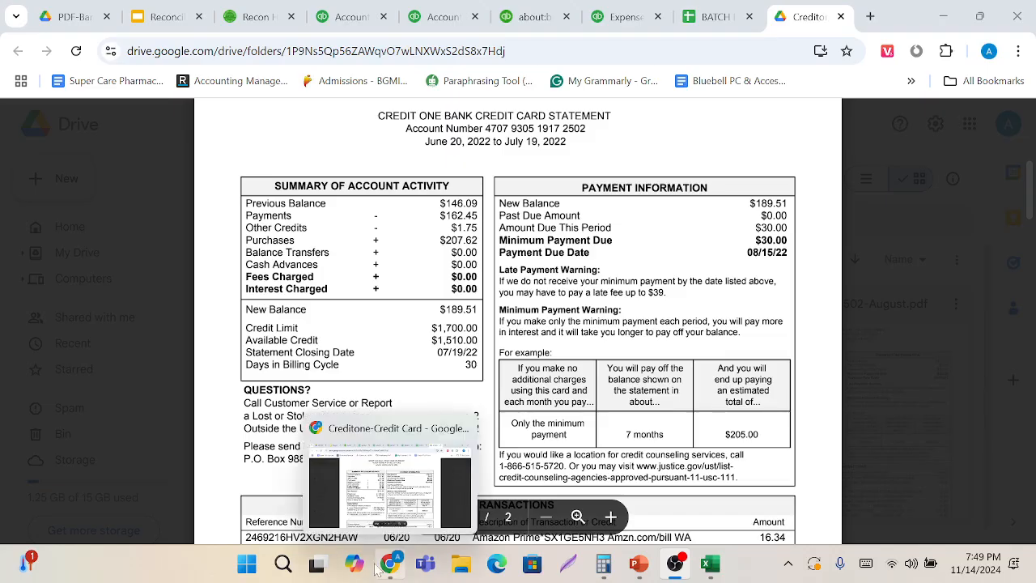
{"action": "left_click", "coordinate": [370, 496]}
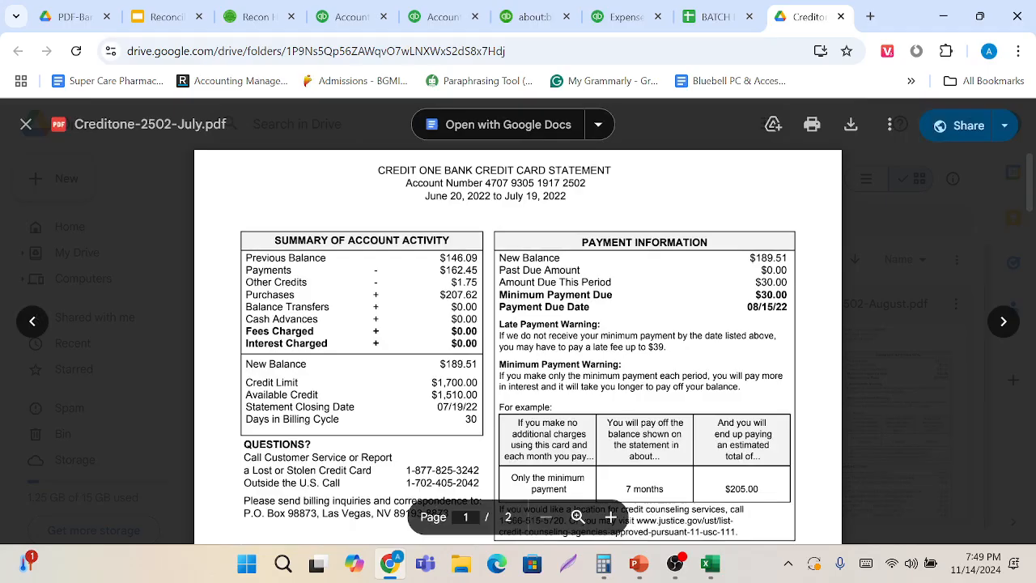
{"action": "left_click_drag", "start_coordinate": [377, 170], "coordinate": [611, 170]}
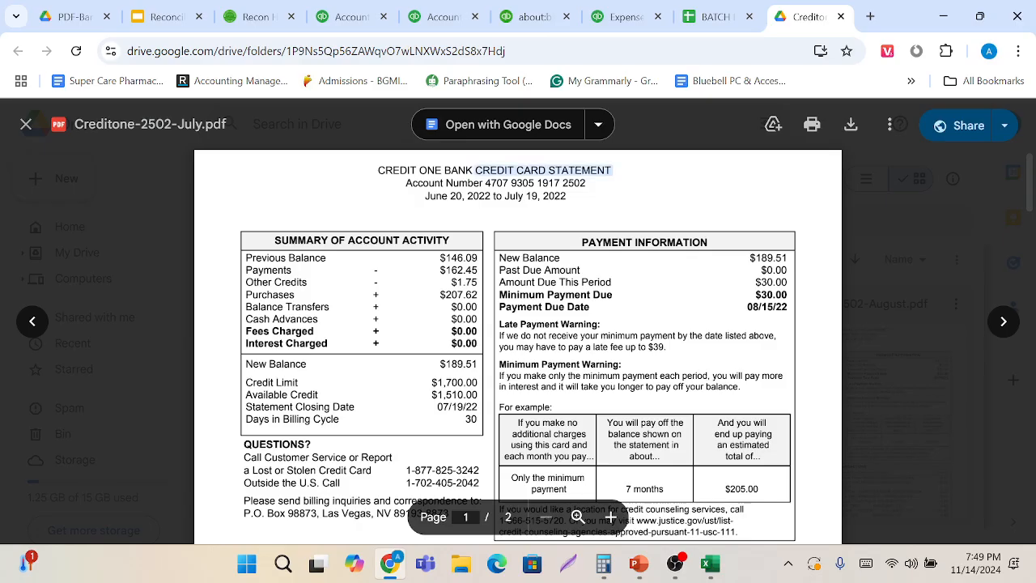
{"action": "left_click_drag", "start_coordinate": [445, 183], "coordinate": [585, 183]}
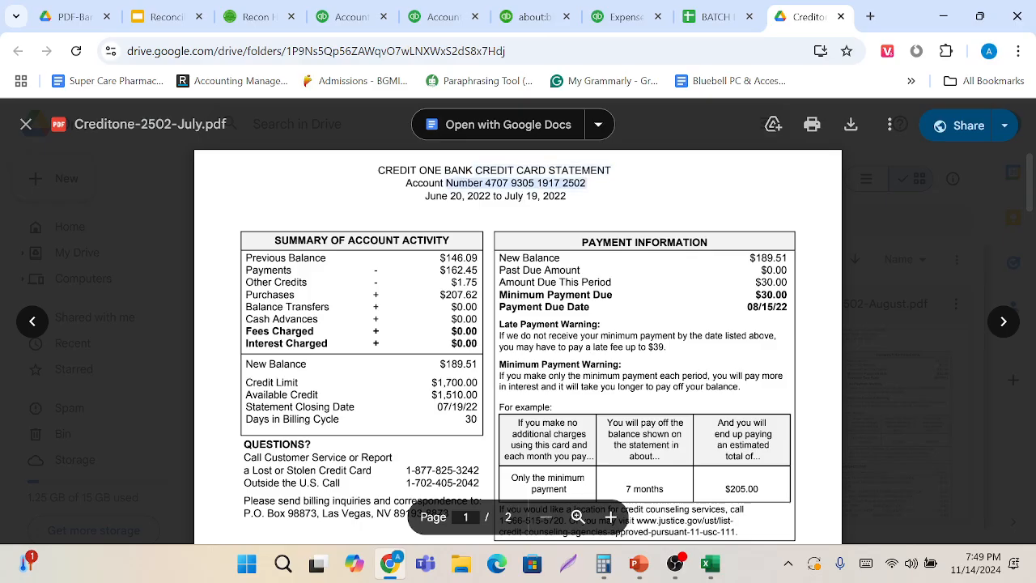
{"action": "left_click_drag", "start_coordinate": [424, 196], "coordinate": [565, 196]}
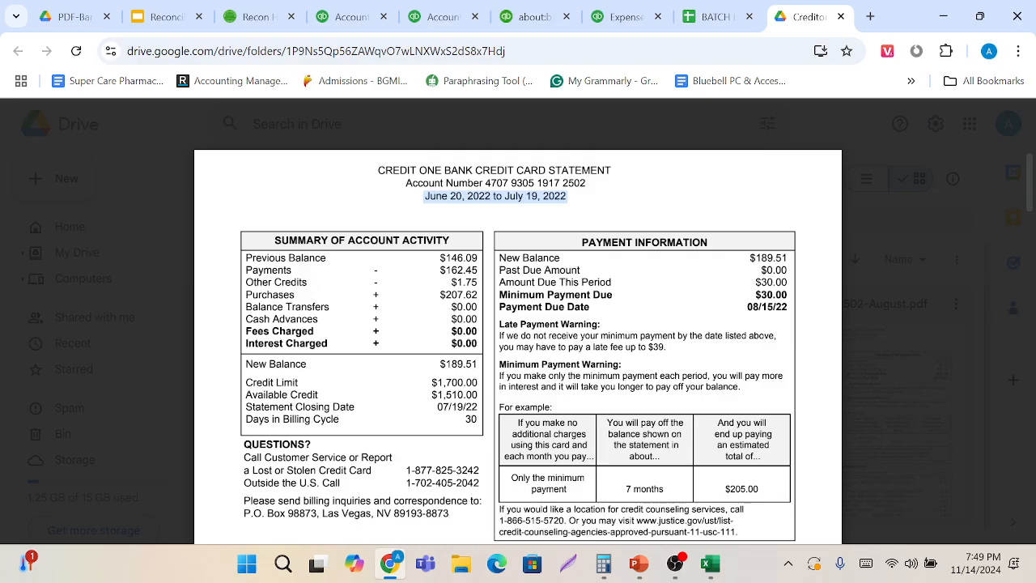
{"action": "left_click_drag", "start_coordinate": [440, 258], "coordinate": [479, 295]}
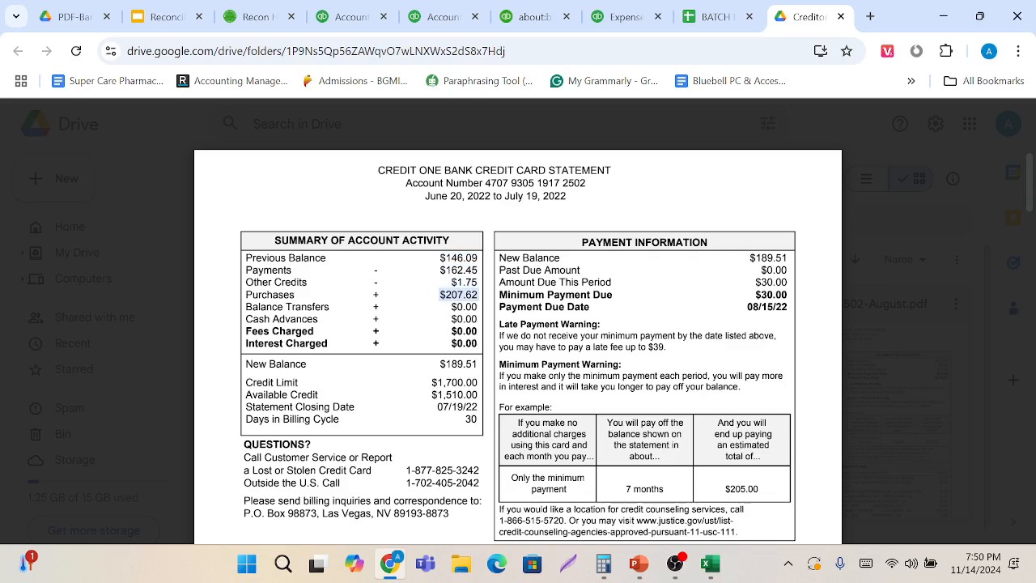
{"action": "scroll", "coordinate": [518, 343], "scroll_direction": "down", "scroll_amount": 1}
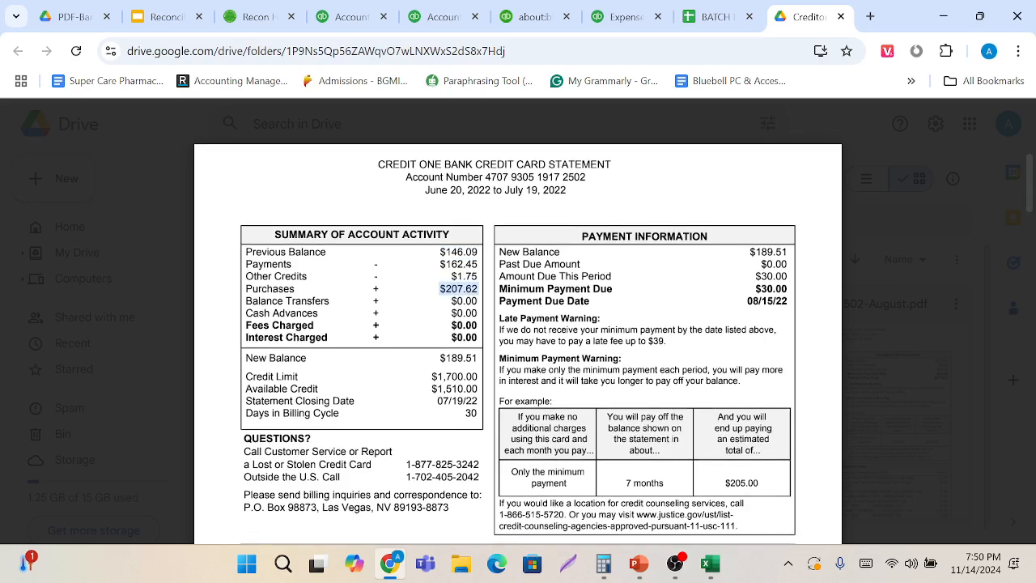
Examine the payments, other credits, purchases, balance transfers, cash advances, fees, and interest lines in the July statement's account activity summary.
{"action": "left_click_drag", "start_coordinate": [439, 265], "coordinate": [478, 265]}
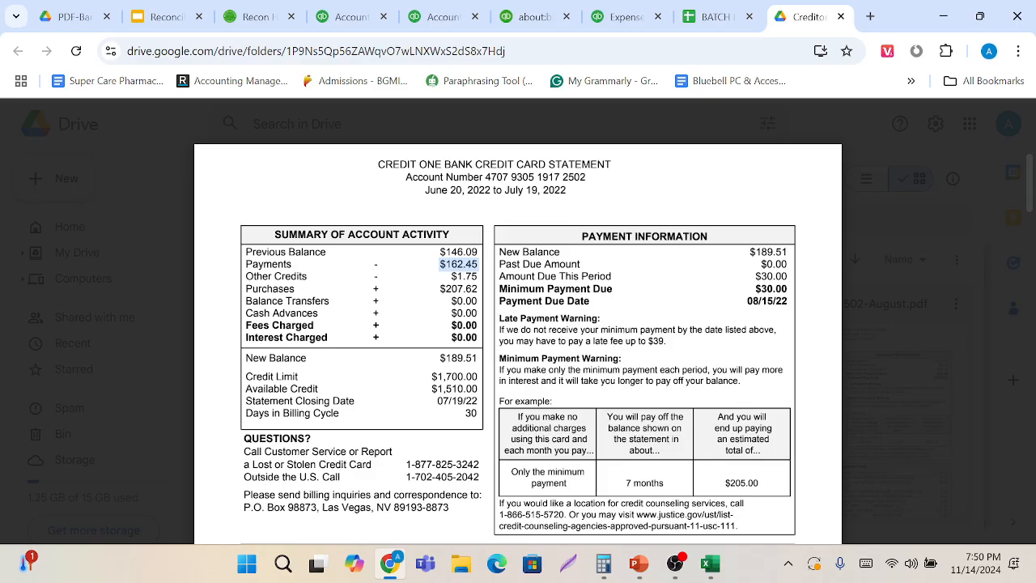
{"action": "double_click", "coordinate": [270, 289]}
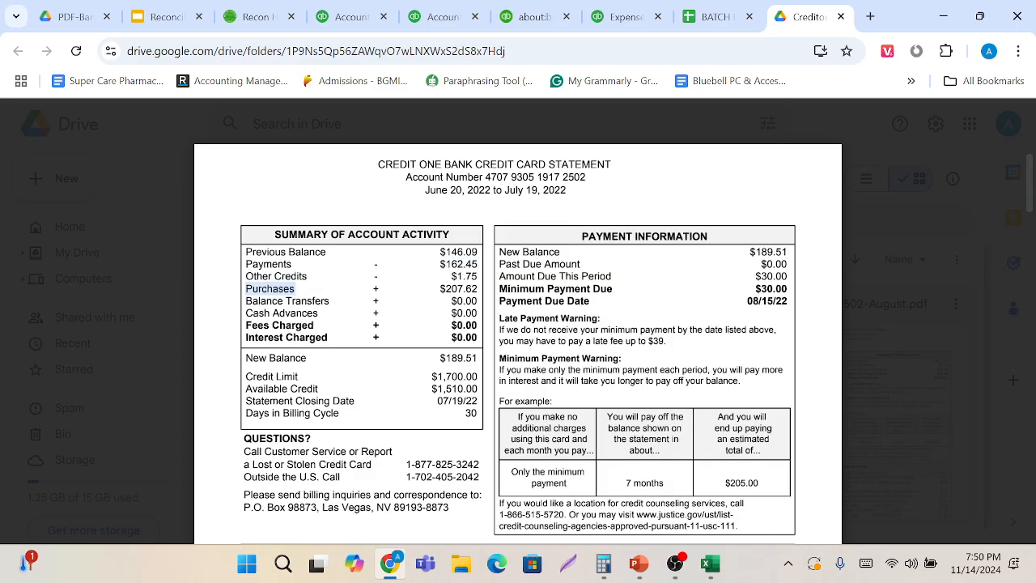
{"action": "double_click", "coordinate": [459, 289]}
{"action": "left_click", "coordinate": [459, 289]}
{"action": "triple_click", "coordinate": [287, 301]}
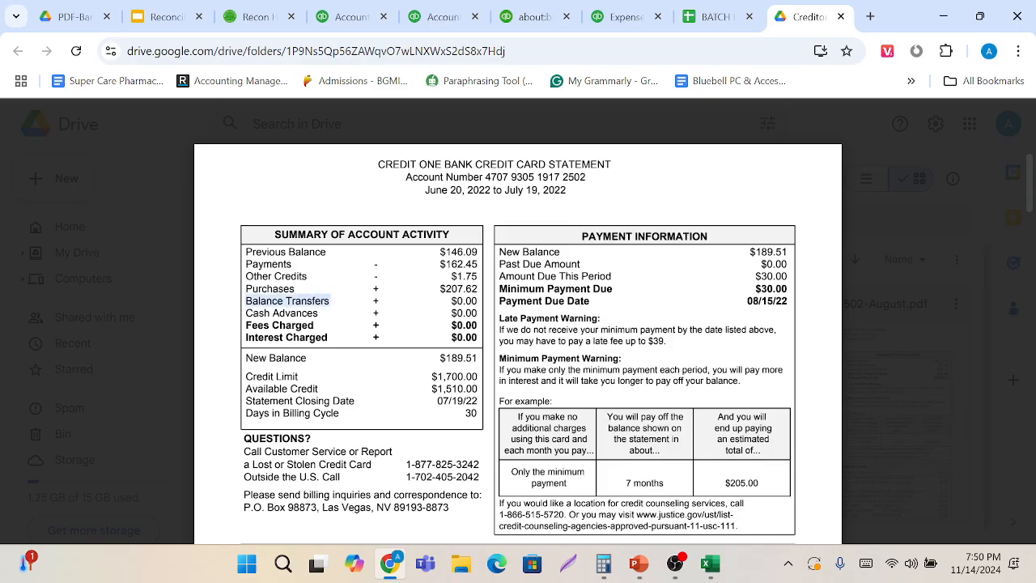
{"action": "left_click_drag", "start_coordinate": [451, 301], "coordinate": [543, 301]}
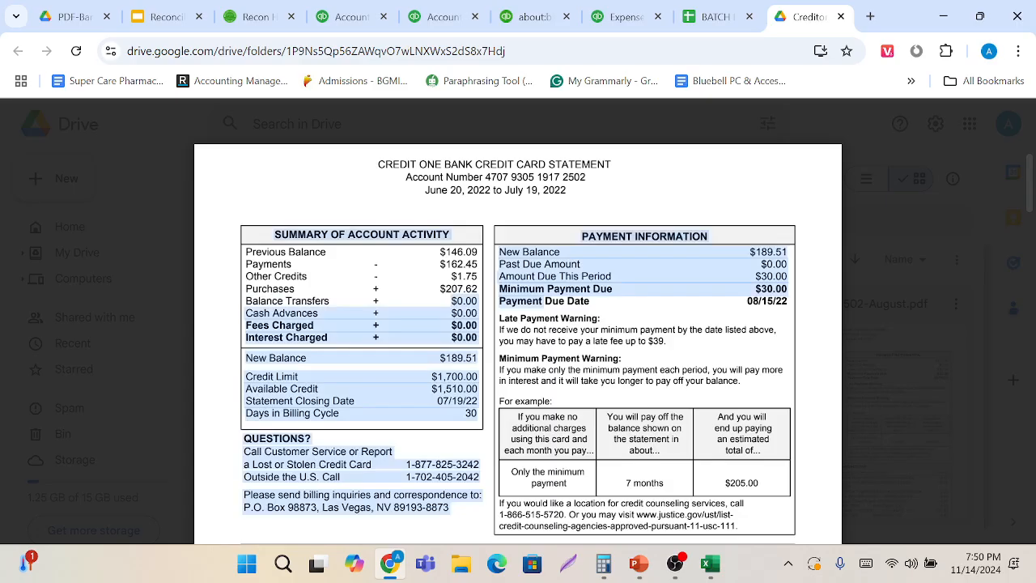
{"action": "left_click", "coordinate": [543, 302]}
{"action": "triple_click", "coordinate": [282, 313]}
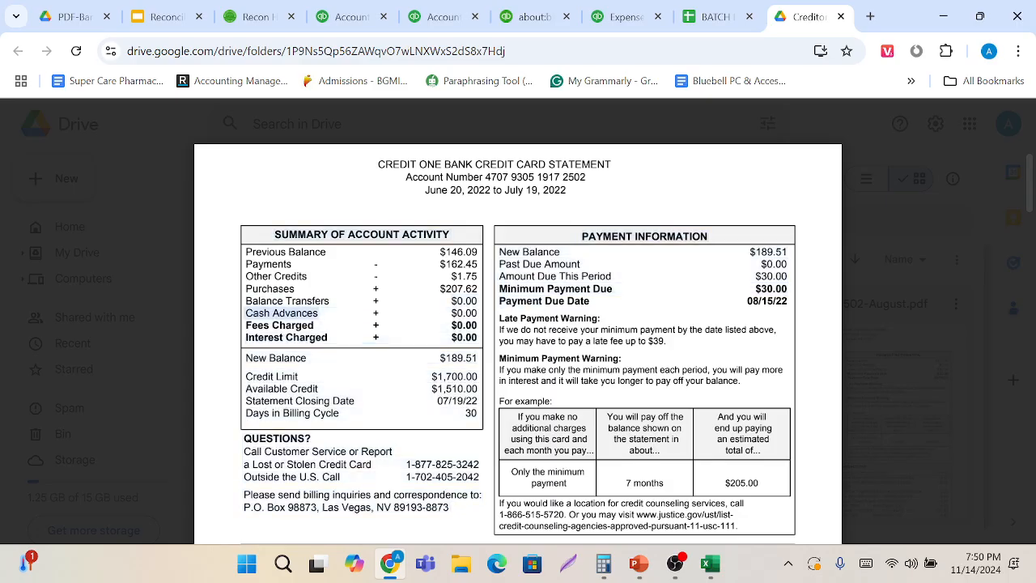
{"action": "triple_click", "coordinate": [280, 325]}
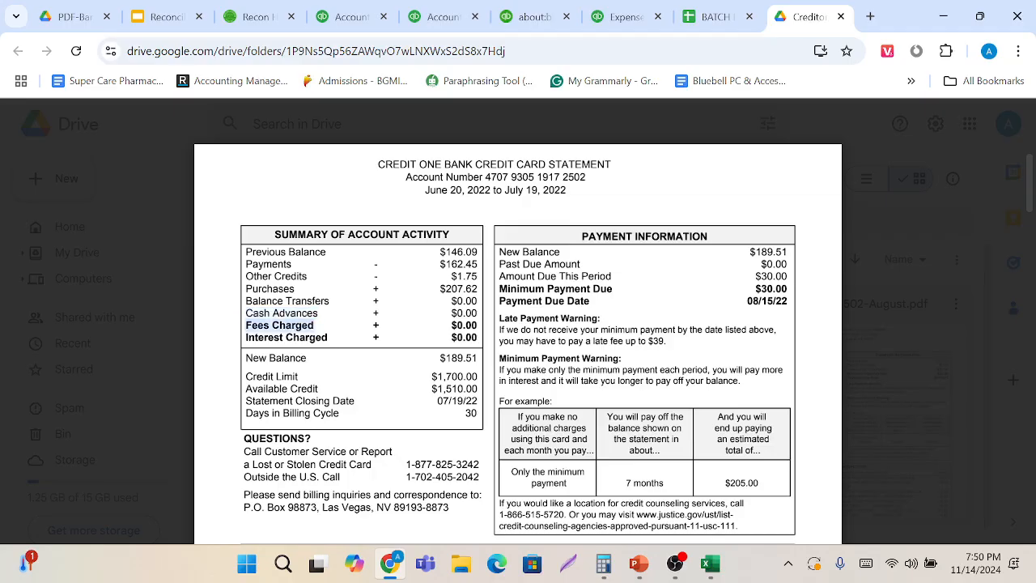
{"action": "triple_click", "coordinate": [286, 338]}
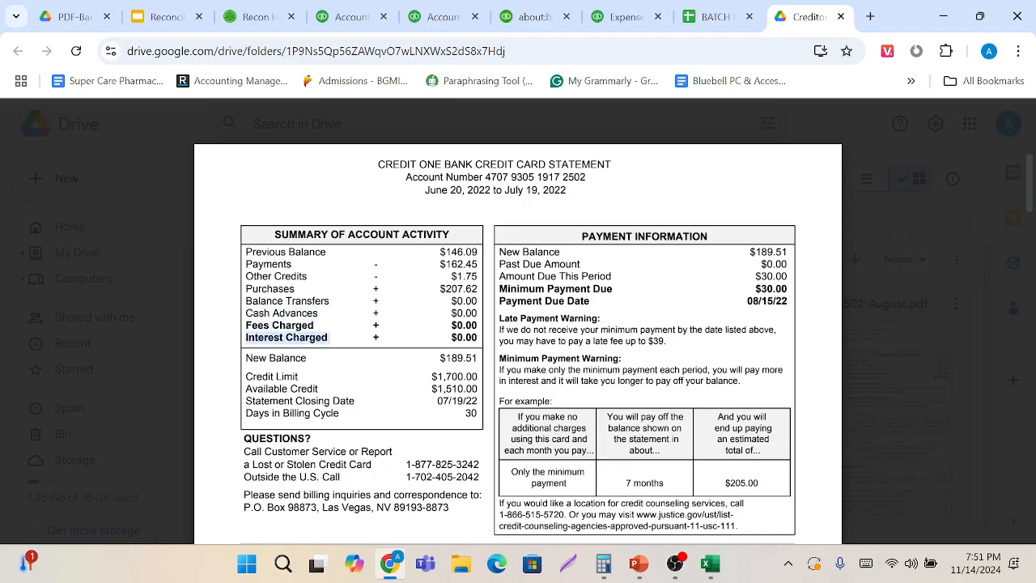
{"action": "left_click_drag", "start_coordinate": [372, 289], "coordinate": [378, 326]}
{"action": "left_click", "coordinate": [379, 326]}
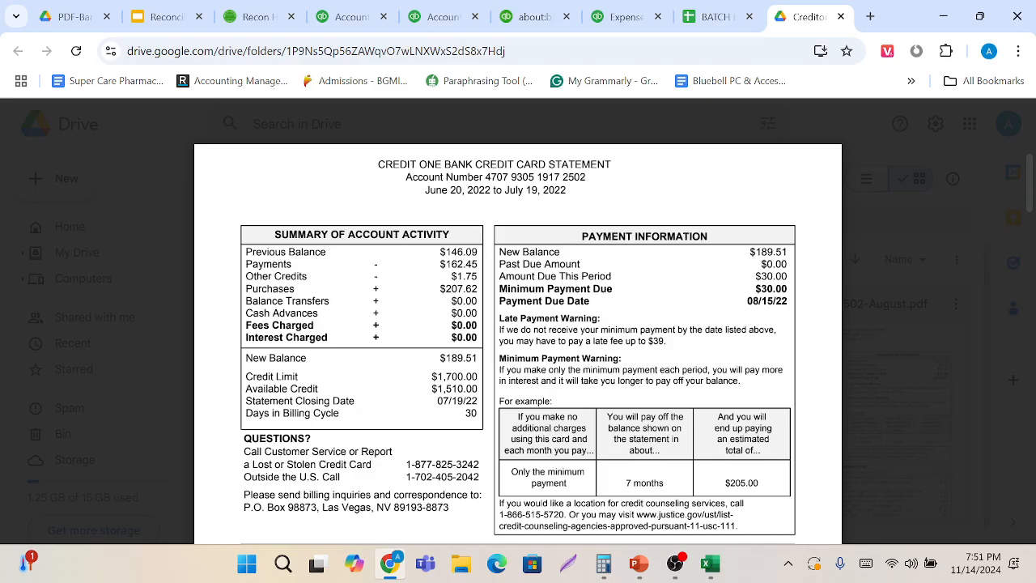
{"action": "double_click", "coordinate": [459, 265]}
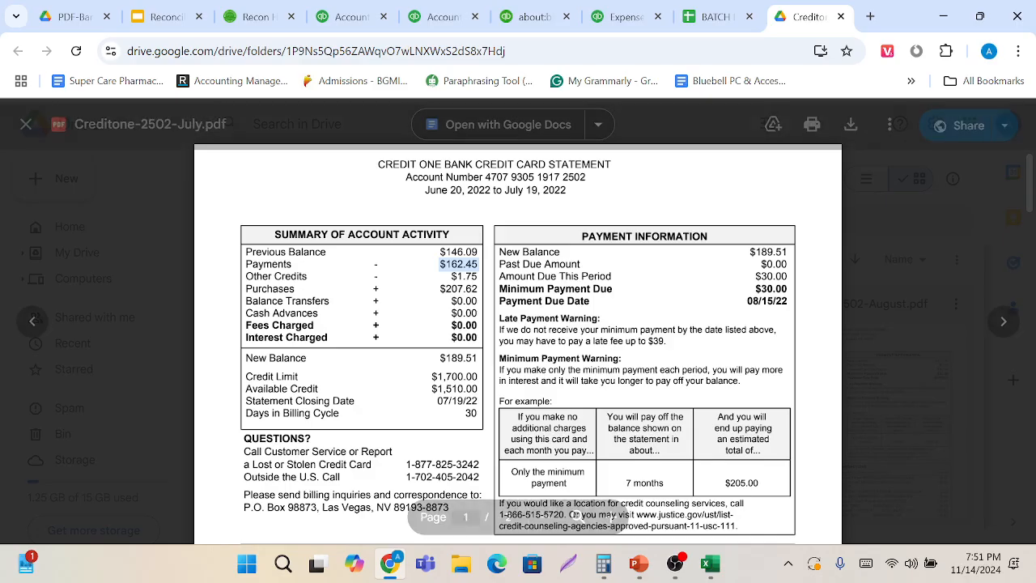
{"action": "double_click", "coordinate": [464, 277]}
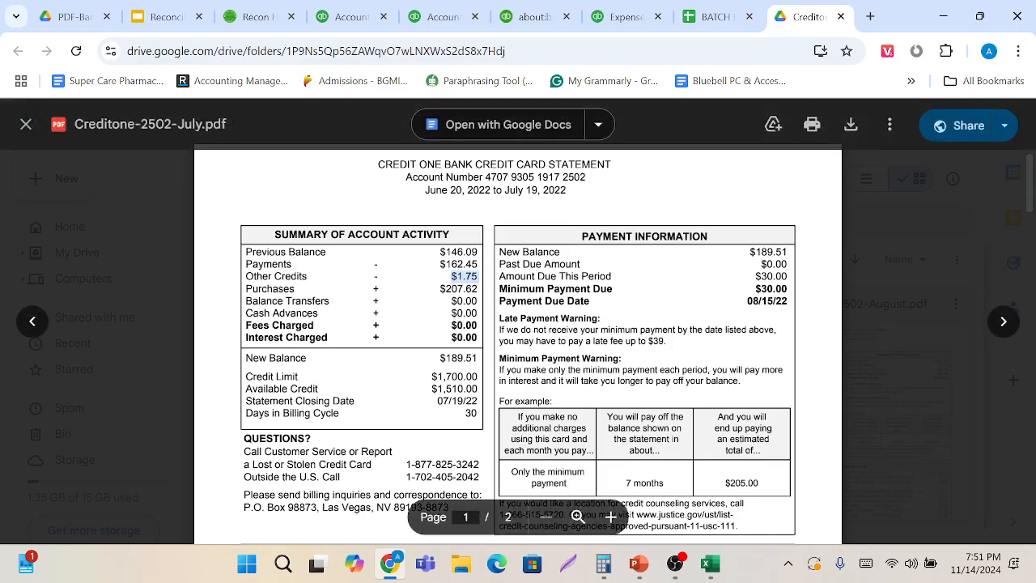
Examine the new balance, credit limit, available credit, days in billing cycle, and late payment warning in the statement.
{"action": "scroll", "coordinate": [518, 323], "scroll_direction": "down", "scroll_amount": 1}
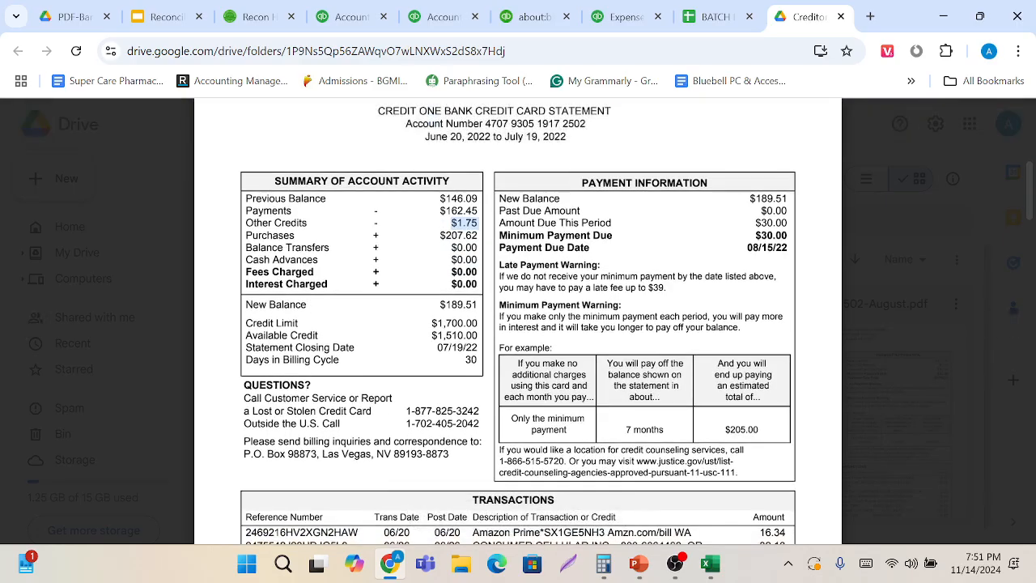
{"action": "double_click", "coordinate": [459, 306]}
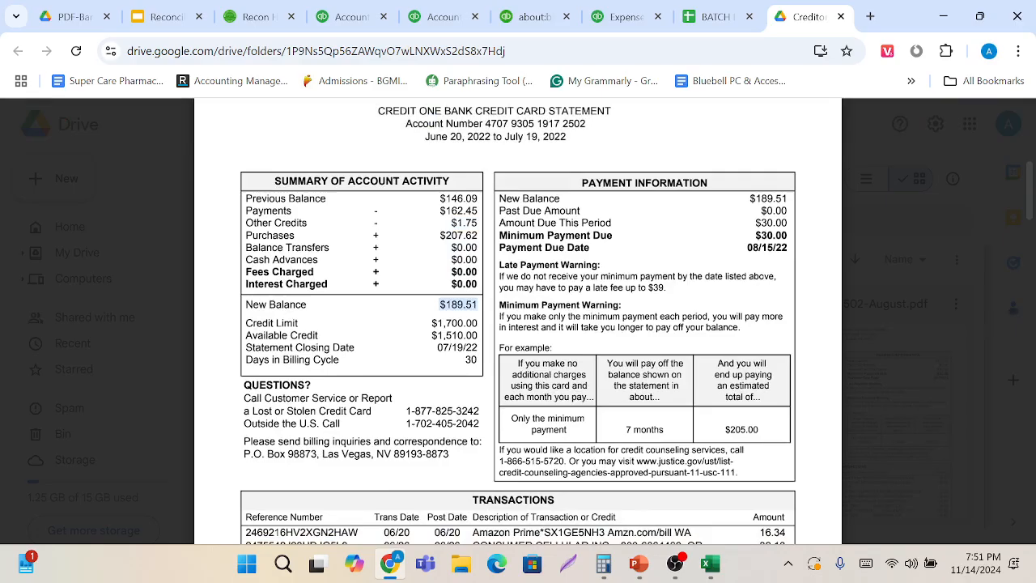
{"action": "double_click", "coordinate": [470, 360]}
{"action": "double_click", "coordinate": [455, 324]}
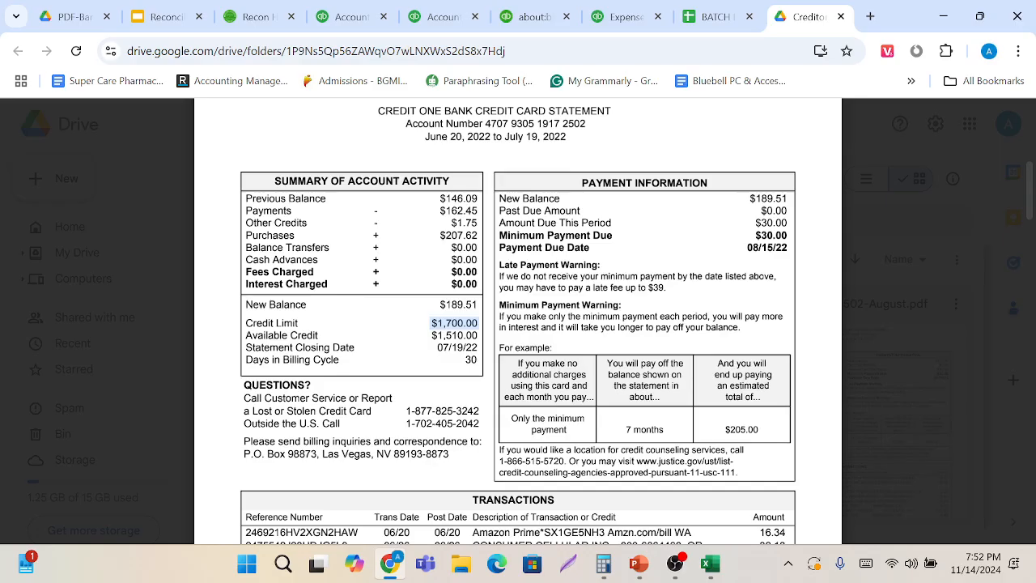
{"action": "left_click", "coordinate": [454, 335]}
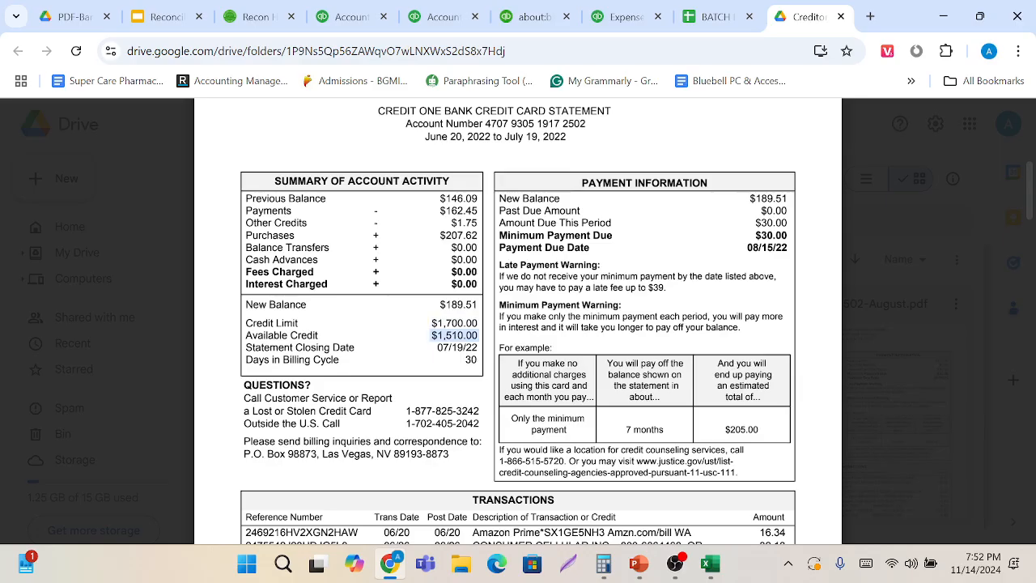
{"action": "left_click", "coordinate": [470, 360]}
{"action": "left_click_drag", "start_coordinate": [569, 288], "coordinate": [667, 288]}
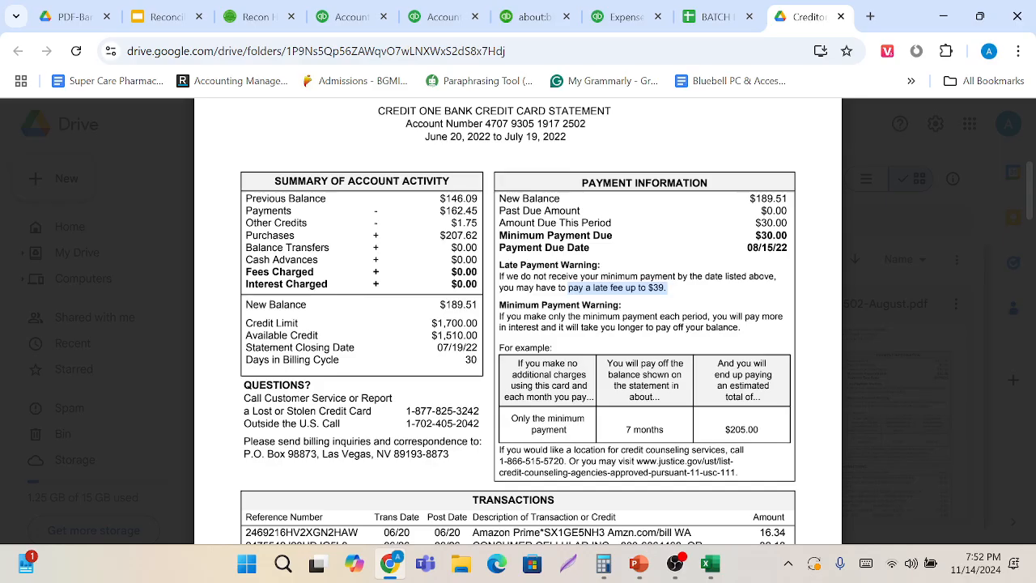
{"action": "left_click_drag", "start_coordinate": [429, 323], "coordinate": [478, 323]}
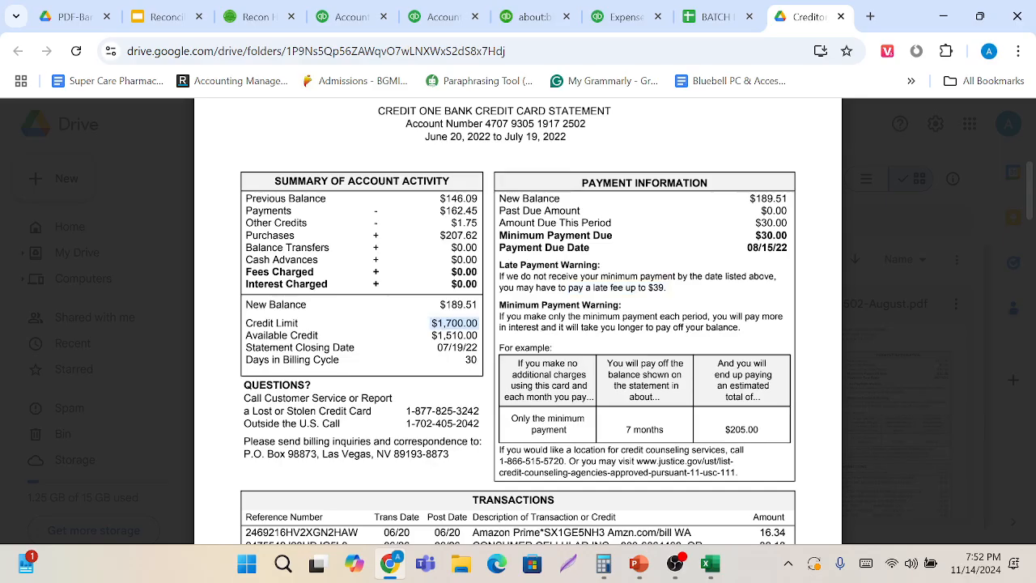
{"action": "left_click_drag", "start_coordinate": [430, 335], "coordinate": [478, 335]}
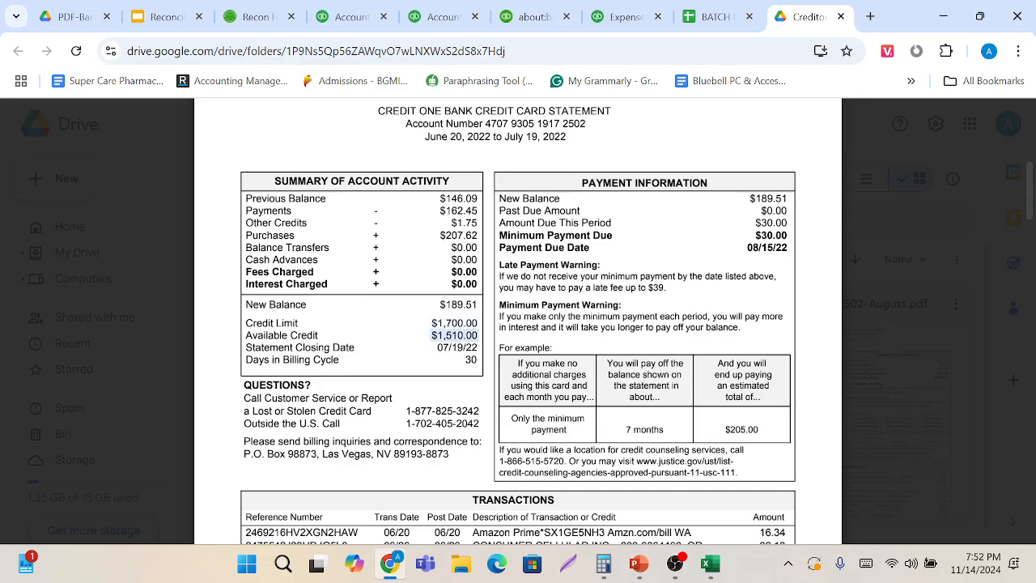
{"action": "left_click_drag", "start_coordinate": [463, 360], "coordinate": [479, 360]}
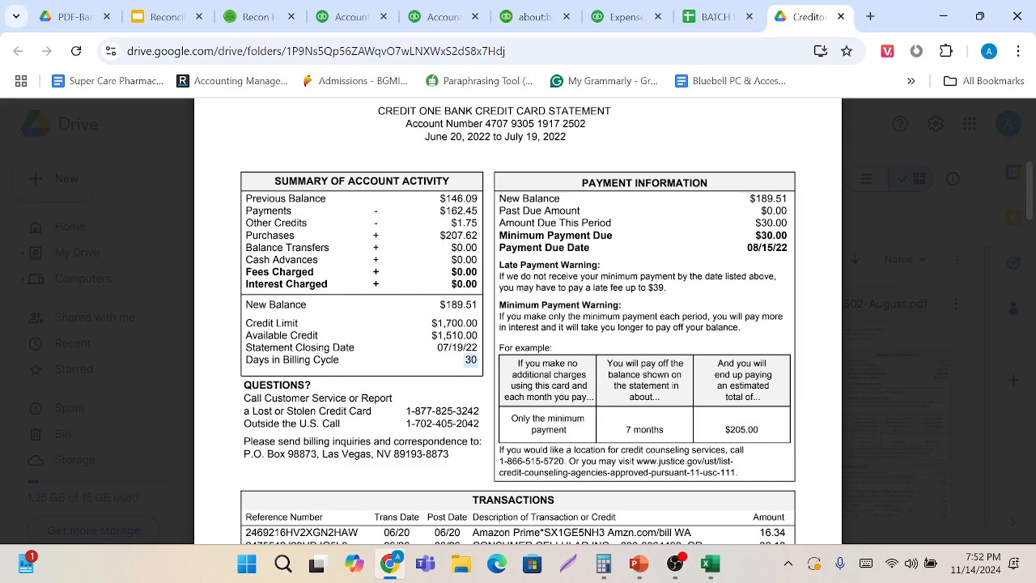
Review the payment due date, minimum payment due, late fee warning, and the added-charge lines of the account summary.
{"action": "left_click", "coordinate": [766, 247]}
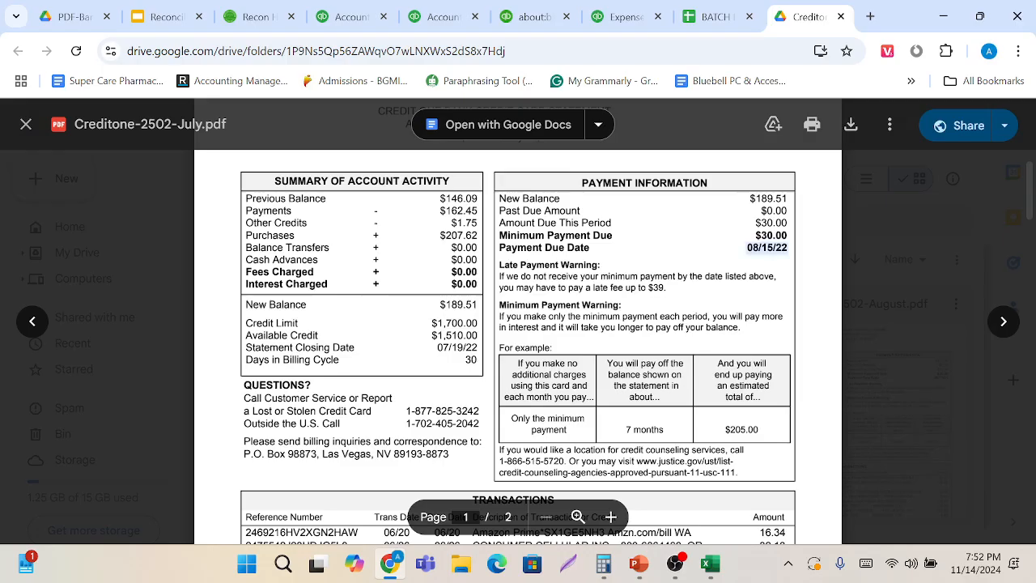
{"action": "left_click", "coordinate": [770, 236]}
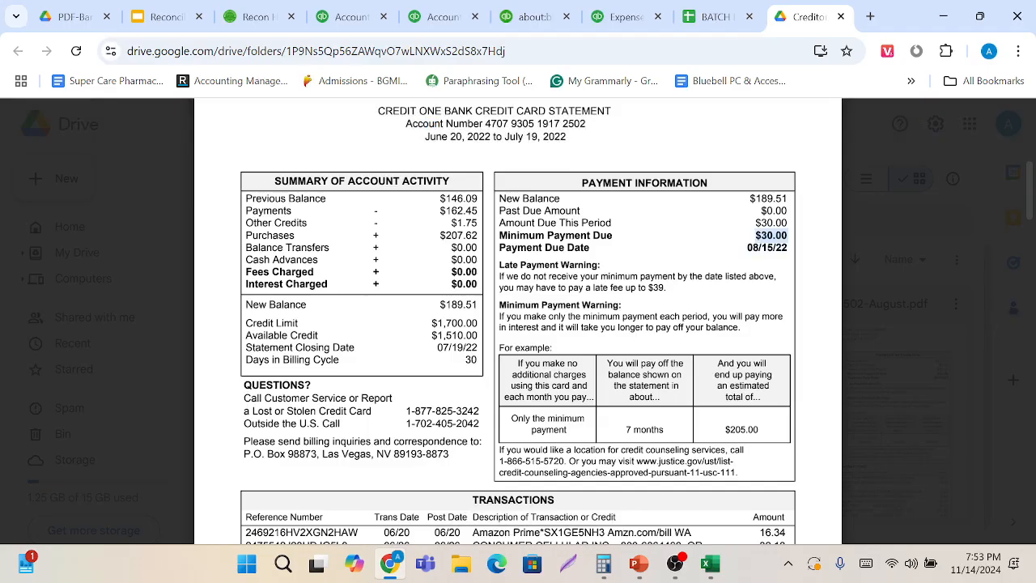
{"action": "left_click_drag", "start_coordinate": [568, 288], "coordinate": [666, 288]}
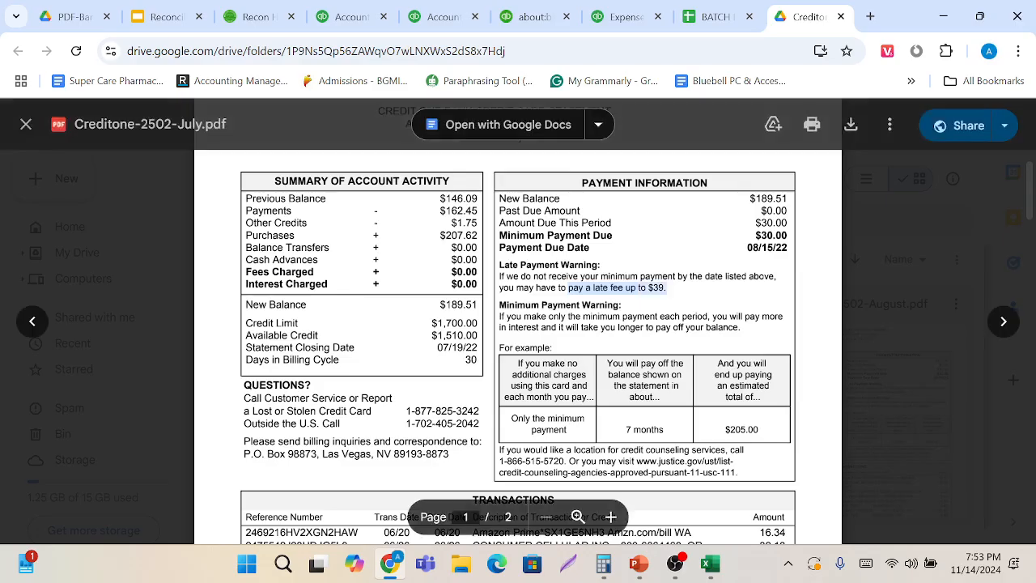
{"action": "key", "text": "ctrl+a"}
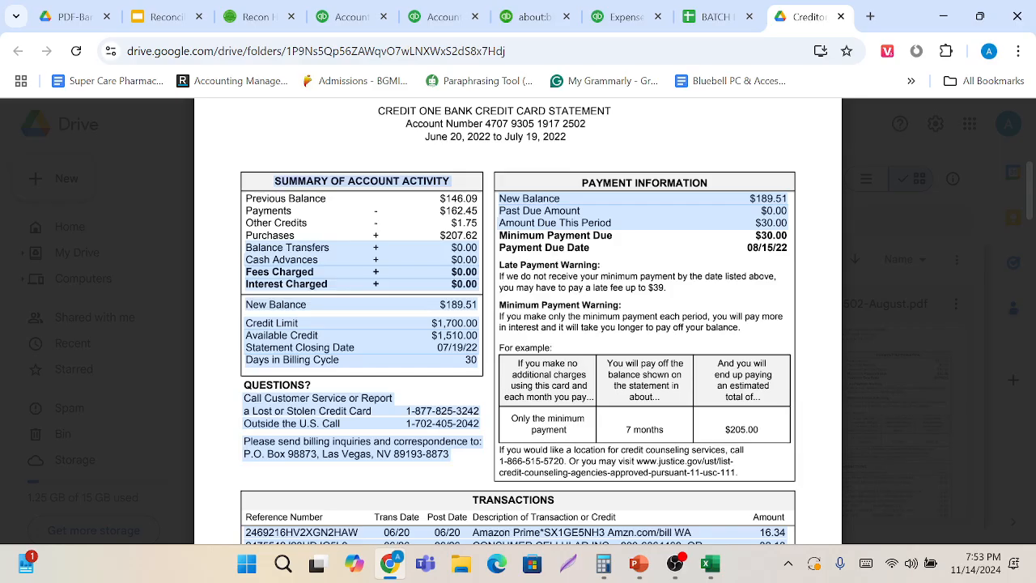
{"action": "left_click_drag", "start_coordinate": [373, 235], "coordinate": [380, 284]}
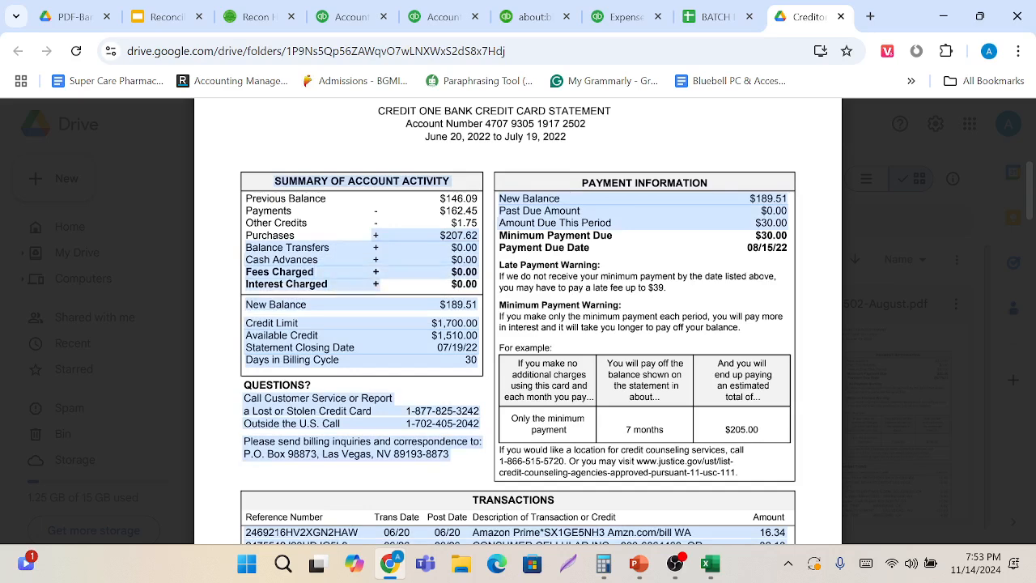
{"action": "left_click", "coordinate": [380, 284]}
Outline the Reference Number, Description, Trans Date, Post Date, and Amount columns of the transactions table with red screenshot-markup rectangles, then close the markup.
{"action": "scroll", "coordinate": [518, 320], "scroll_direction": "down", "scroll_amount": 3}
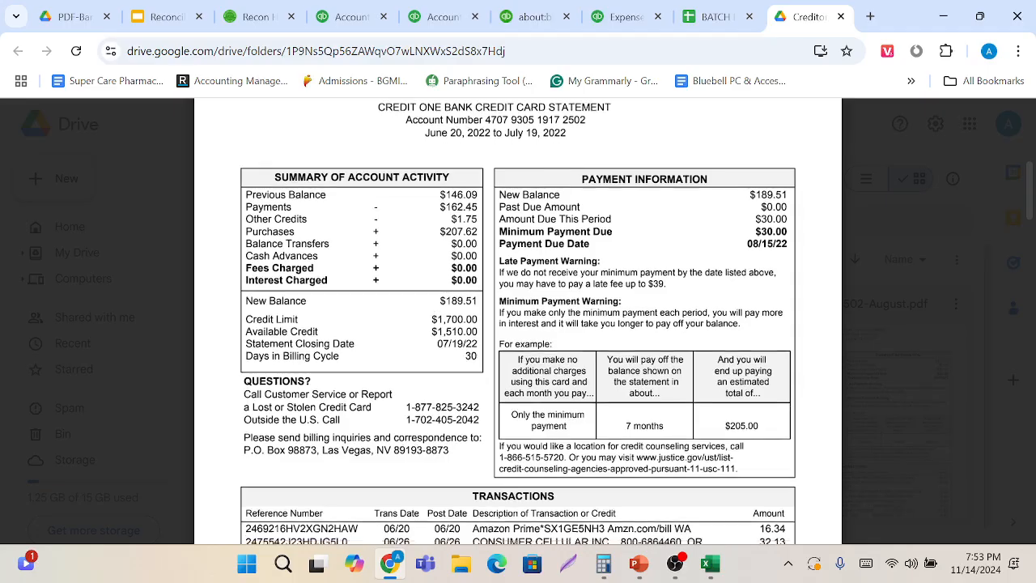
{"action": "scroll", "coordinate": [518, 321], "scroll_direction": "up", "scroll_amount": 4}
{"action": "scroll", "coordinate": [518, 320], "scroll_direction": "up", "scroll_amount": 1}
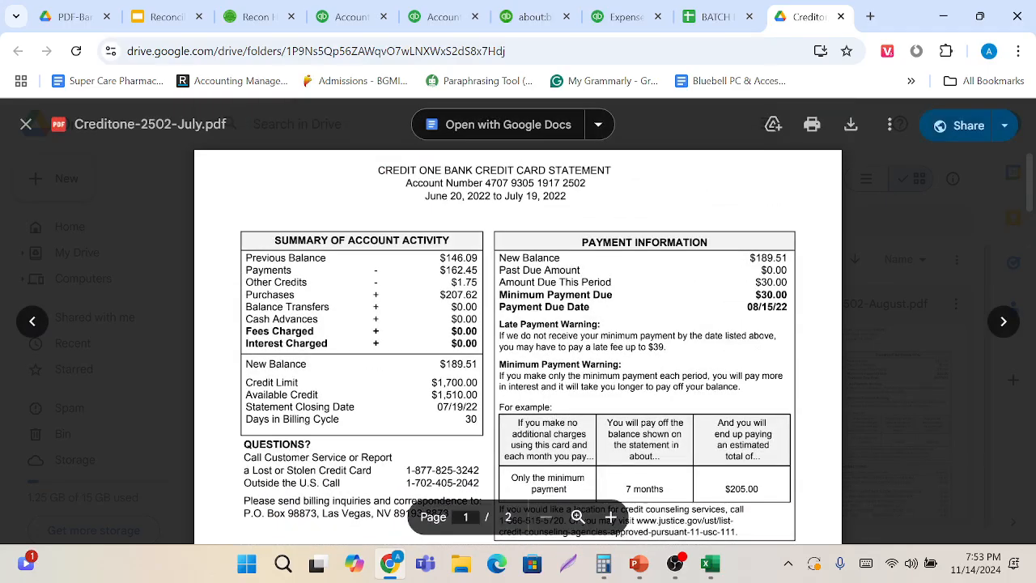
{"action": "scroll", "coordinate": [518, 321], "scroll_direction": "down", "scroll_amount": 2}
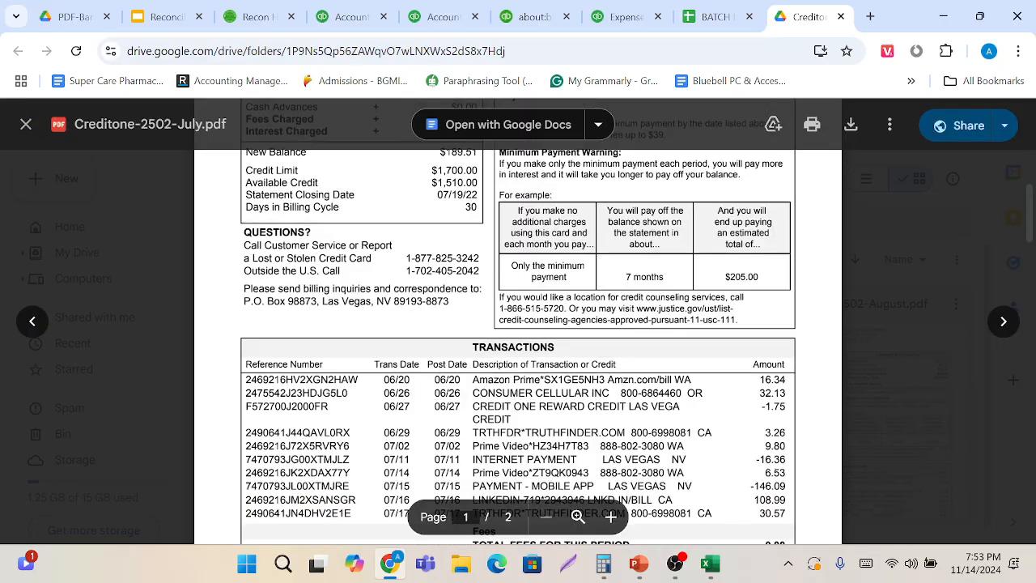
{"action": "scroll", "coordinate": [518, 321], "scroll_direction": "down", "scroll_amount": 3}
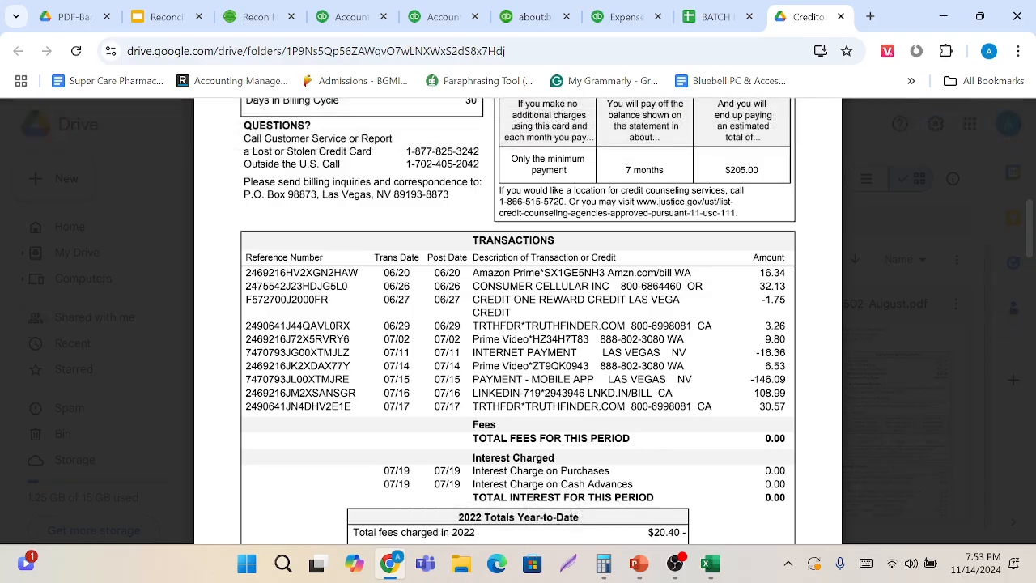
{"action": "left_click", "coordinate": [787, 563]}
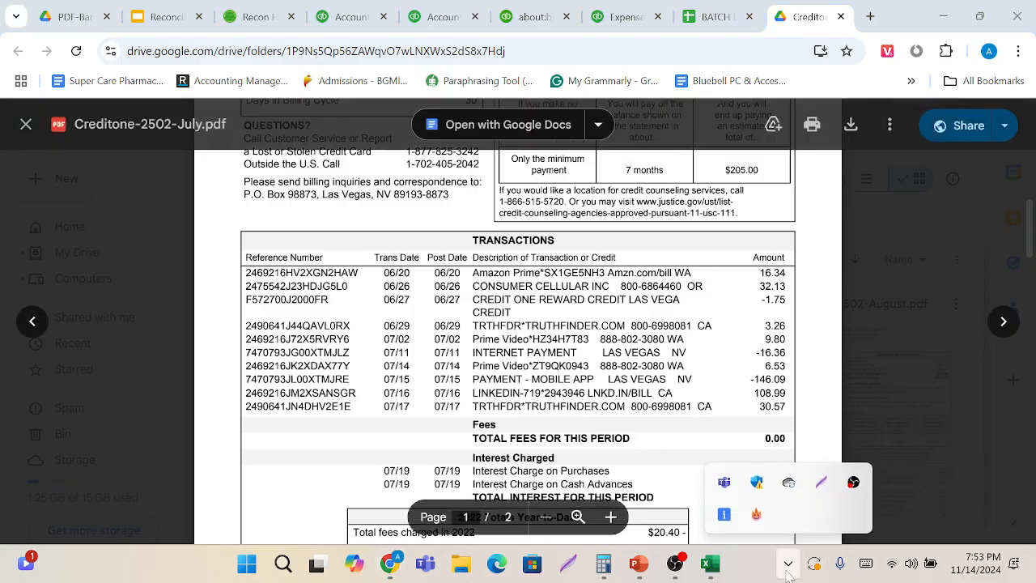
{"action": "left_click", "coordinate": [821, 483]}
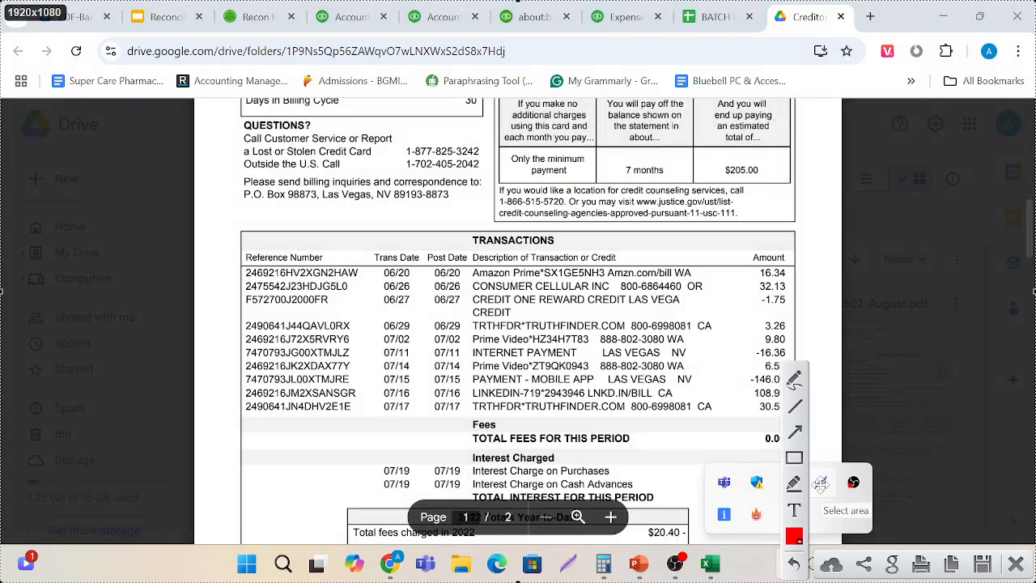
{"action": "left_click", "coordinate": [794, 460]}
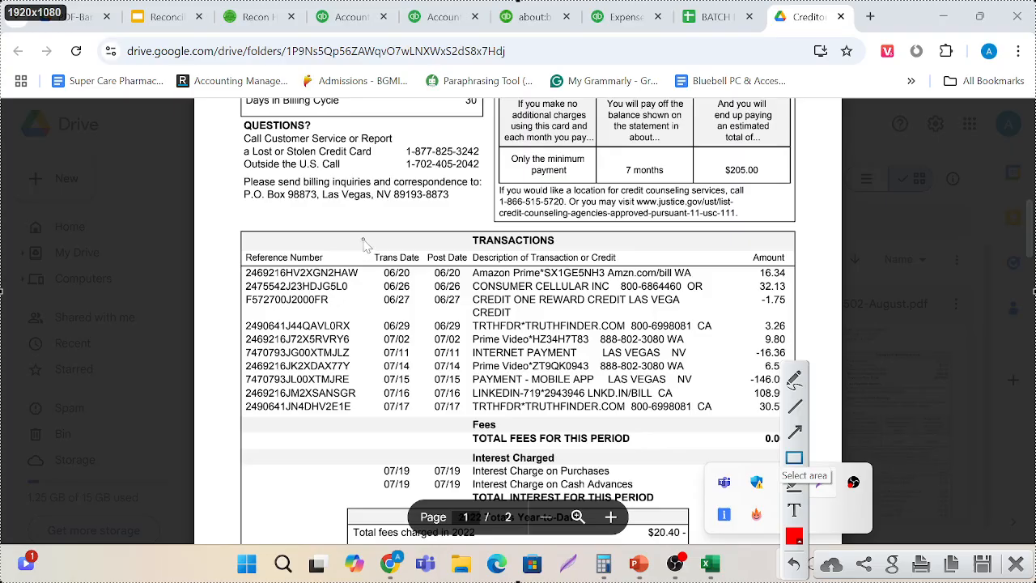
{"action": "mouse_move", "coordinate": [234, 242]}
{"action": "left_mouse_down"}
{"action": "mouse_move", "coordinate": [343, 334]}
{"action": "mouse_move", "coordinate": [361, 425]}
{"action": "left_mouse_up"}
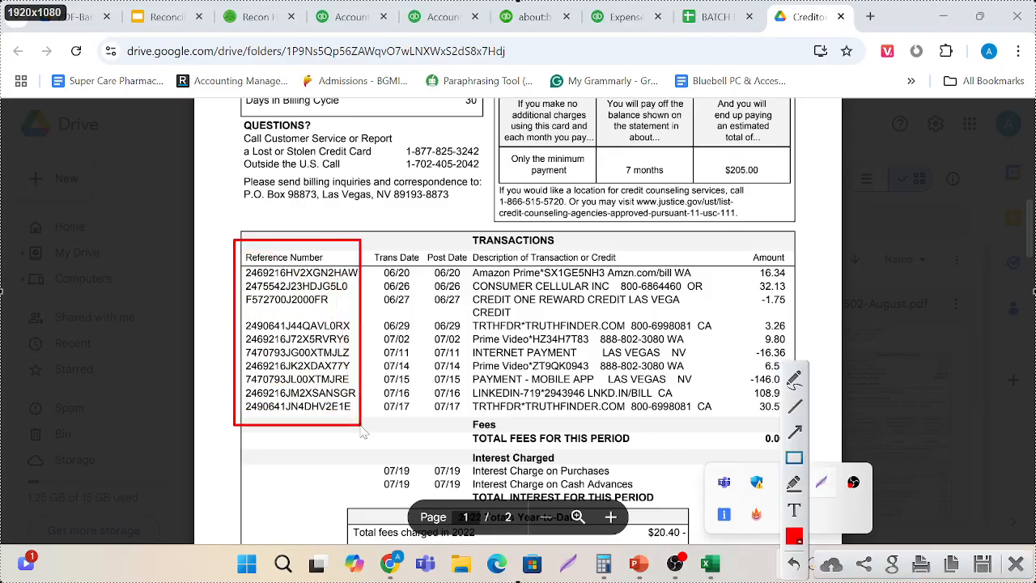
{"action": "mouse_move", "coordinate": [473, 238]}
{"action": "left_mouse_down"}
{"action": "mouse_move", "coordinate": [670, 431]}
{"action": "mouse_move", "coordinate": [685, 416]}
{"action": "left_mouse_up"}
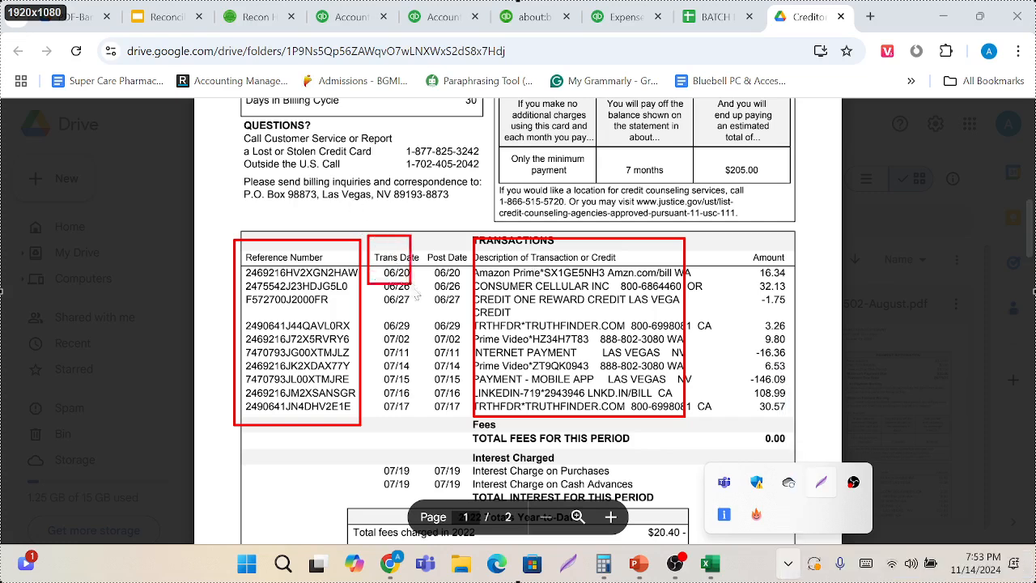
{"action": "left_click_drag", "start_coordinate": [367, 236], "coordinate": [420, 409]}
{"action": "mouse_move", "coordinate": [425, 234]}
{"action": "left_mouse_down"}
{"action": "mouse_move", "coordinate": [475, 358]}
{"action": "mouse_move", "coordinate": [476, 451]}
{"action": "mouse_move", "coordinate": [475, 438]}
{"action": "left_mouse_up"}
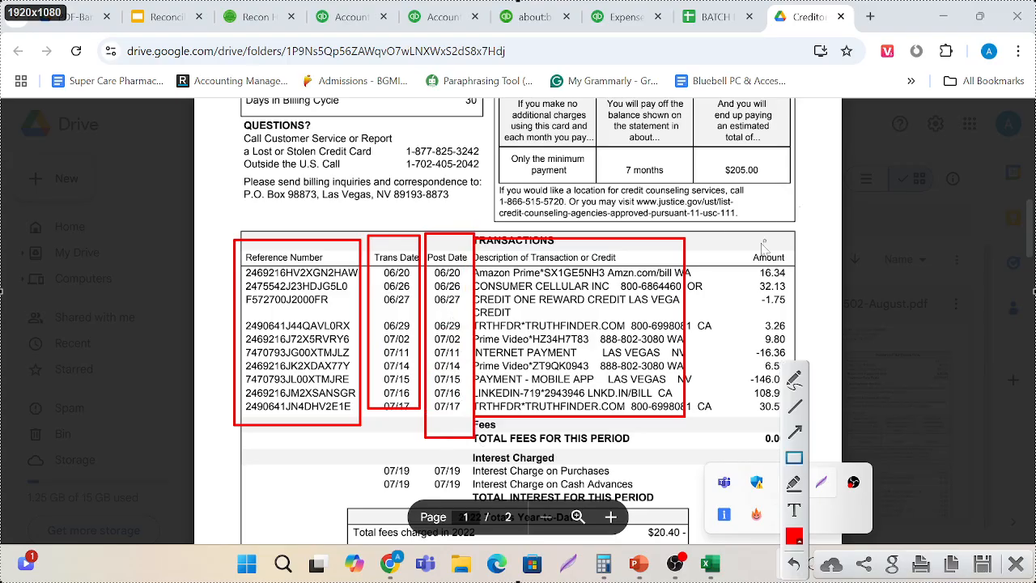
{"action": "mouse_move", "coordinate": [732, 241]}
{"action": "left_mouse_down"}
{"action": "mouse_move", "coordinate": [756, 263]}
{"action": "mouse_move", "coordinate": [801, 433]}
{"action": "left_mouse_up"}
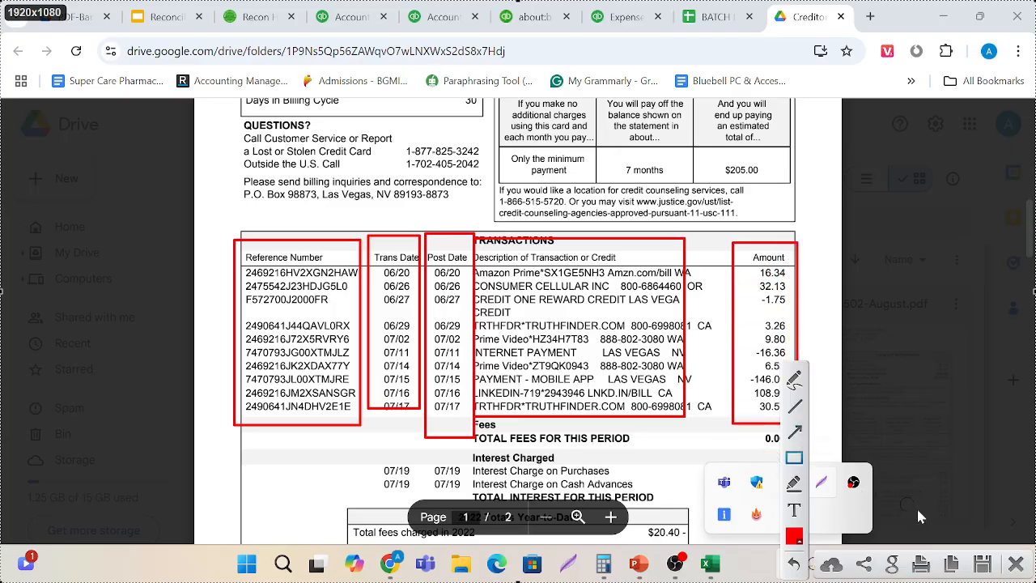
{"action": "left_click", "coordinate": [1015, 564]}
Review the July statement's transactions, fees, interest charged, and 2022 year-to-date totals sections.
{"action": "scroll", "coordinate": [518, 324], "scroll_direction": "down", "scroll_amount": 10}
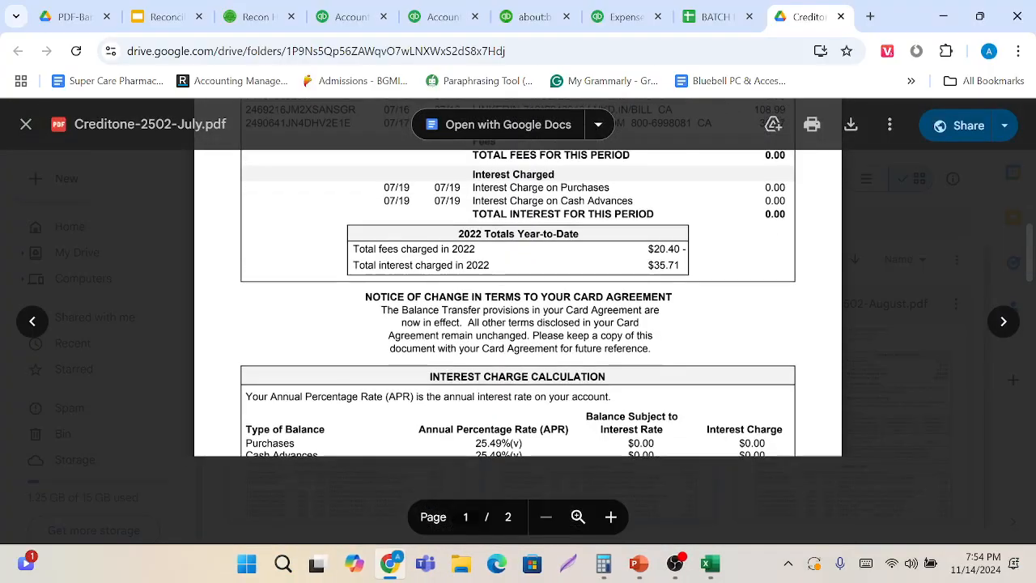
{"action": "scroll", "coordinate": [518, 324], "scroll_direction": "down", "scroll_amount": 15}
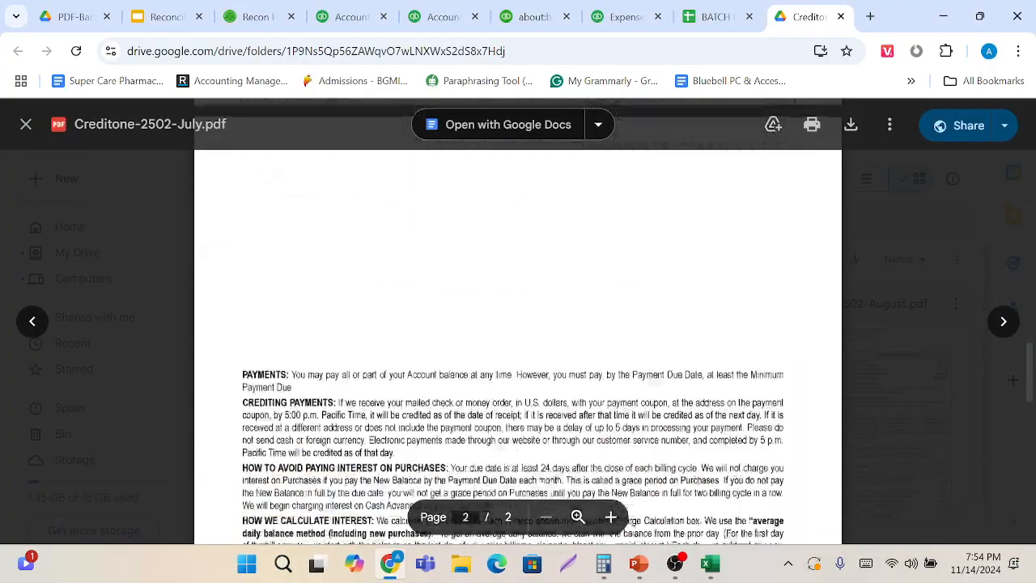
{"action": "scroll", "coordinate": [518, 324], "scroll_direction": "up", "scroll_amount": 20}
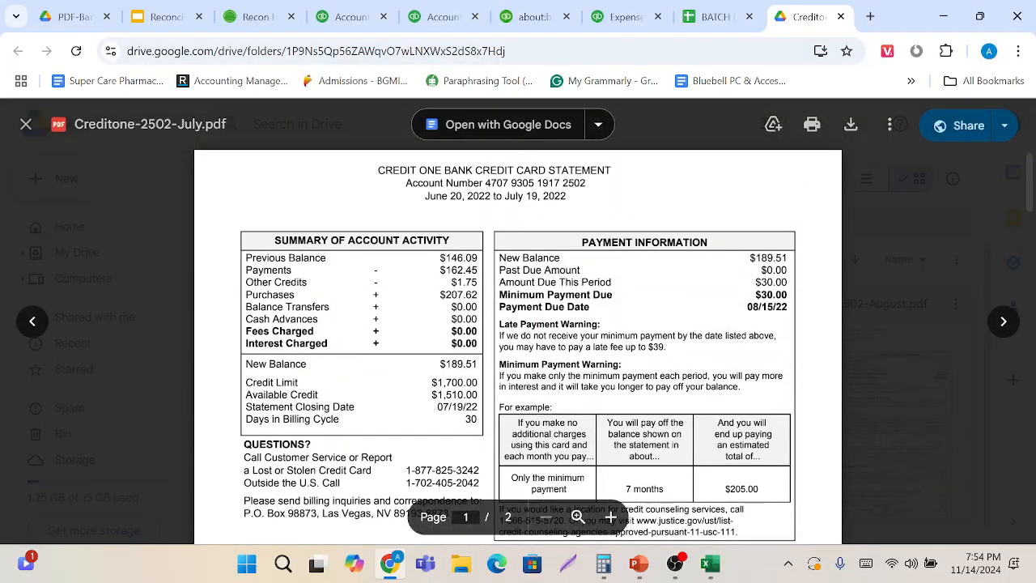
{"action": "scroll", "coordinate": [518, 324], "scroll_direction": "down", "scroll_amount": 6}
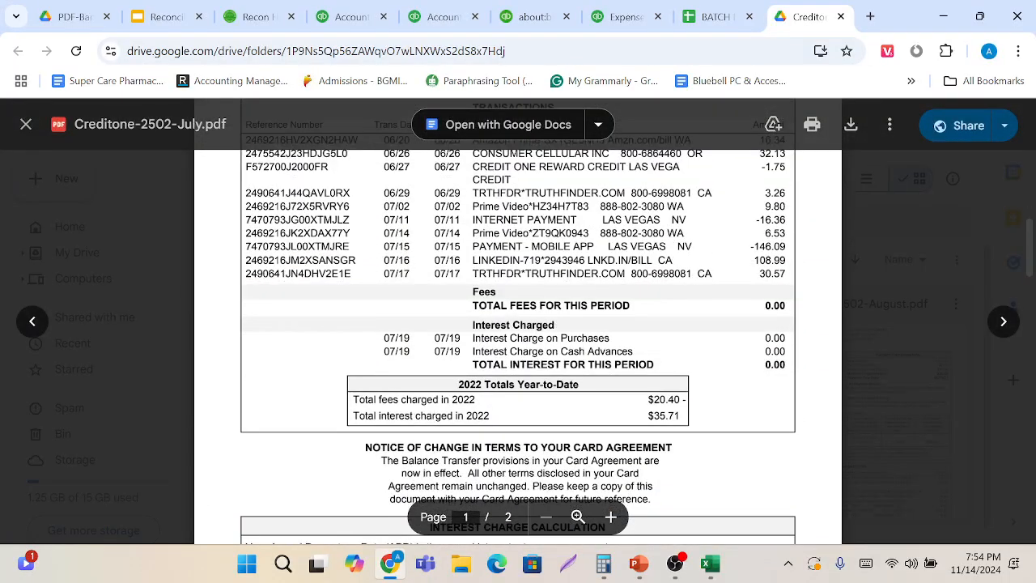
{"action": "scroll", "coordinate": [518, 324], "scroll_direction": "up", "scroll_amount": 3}
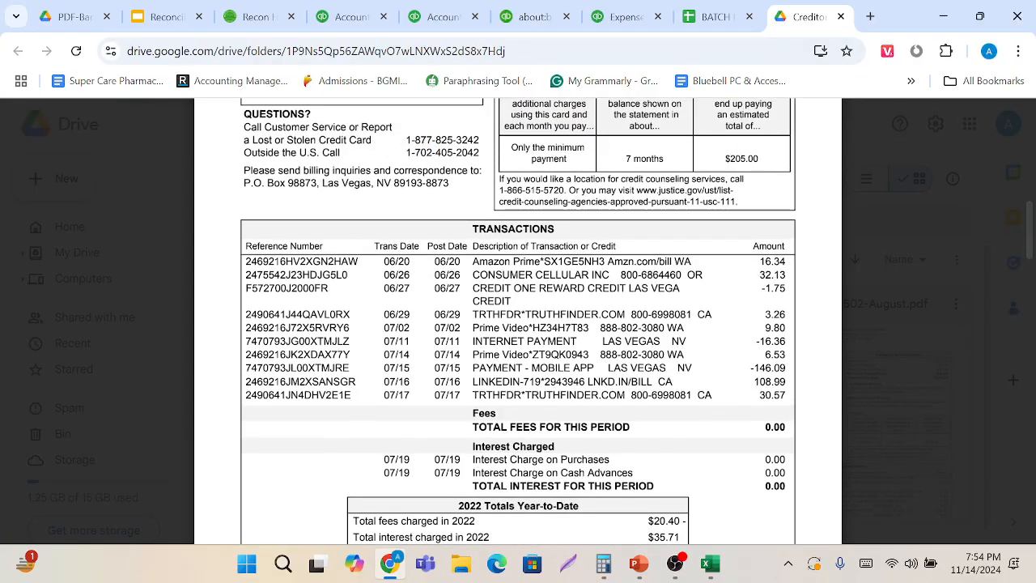
{"action": "scroll", "coordinate": [518, 320], "scroll_direction": "down", "scroll_amount": 1}
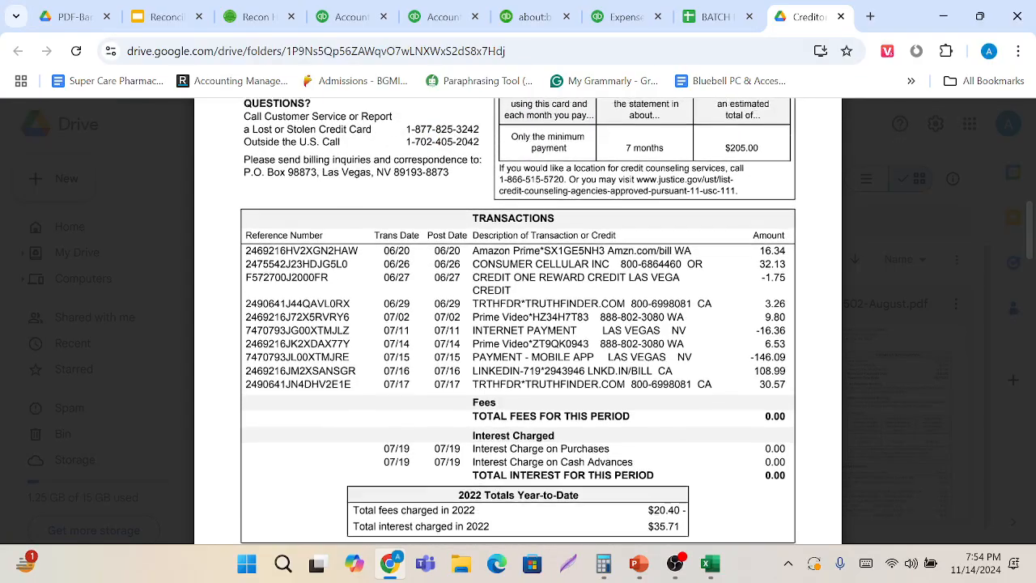
{"action": "scroll", "coordinate": [518, 321], "scroll_direction": "down", "scroll_amount": 1}
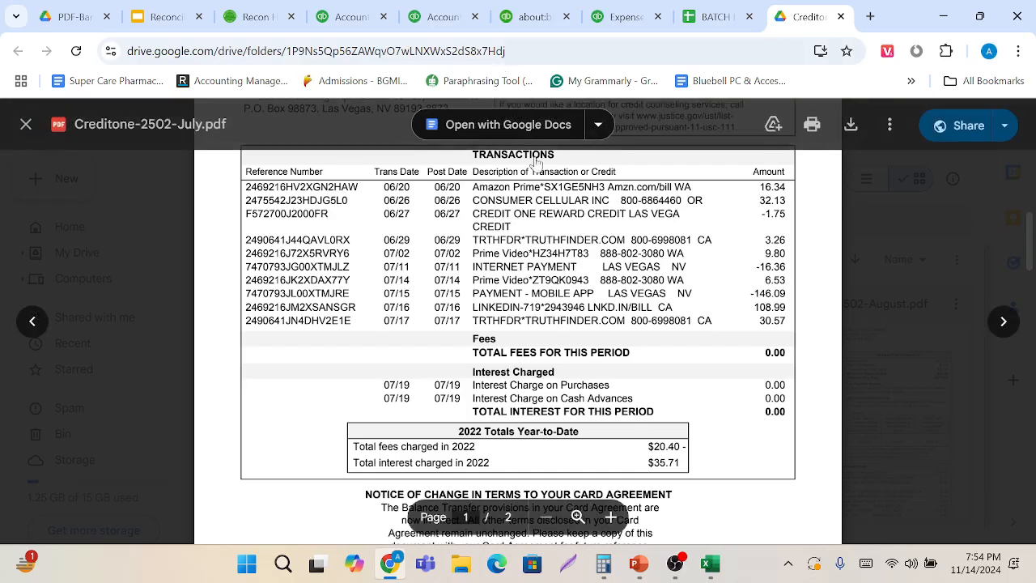
Download Creditone-2502-July.pdf from Drive, open it, and save a copy as a PDF named Creditone-2502-July (12) in the customer's folder.
{"action": "left_click", "coordinate": [850, 130]}
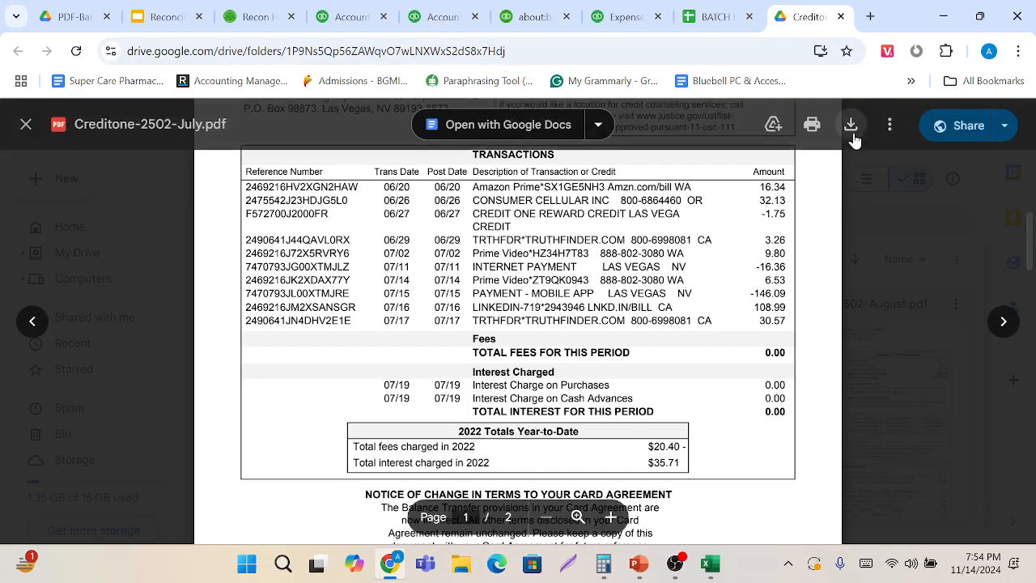
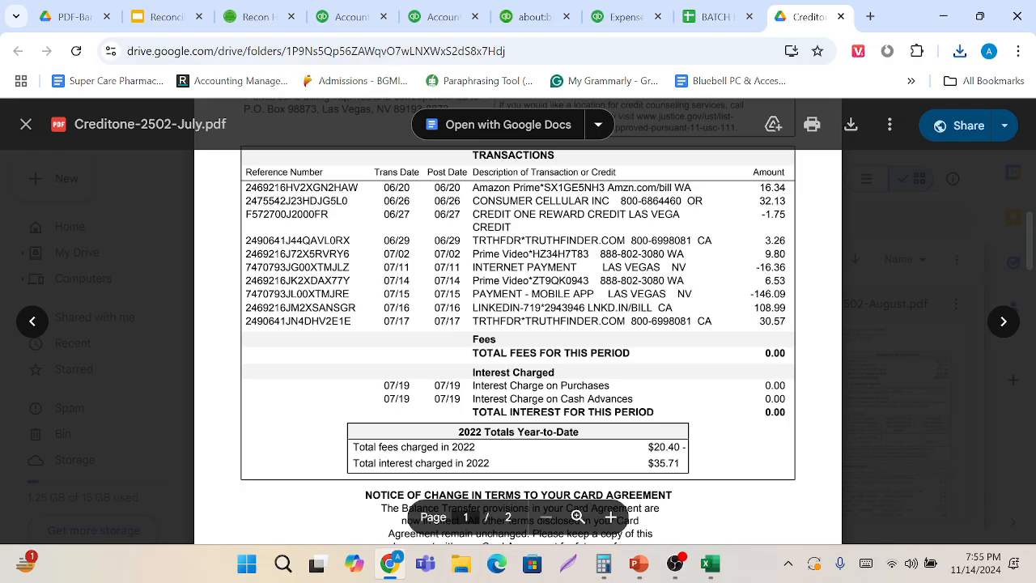
{"action": "left_click", "coordinate": [960, 51]}
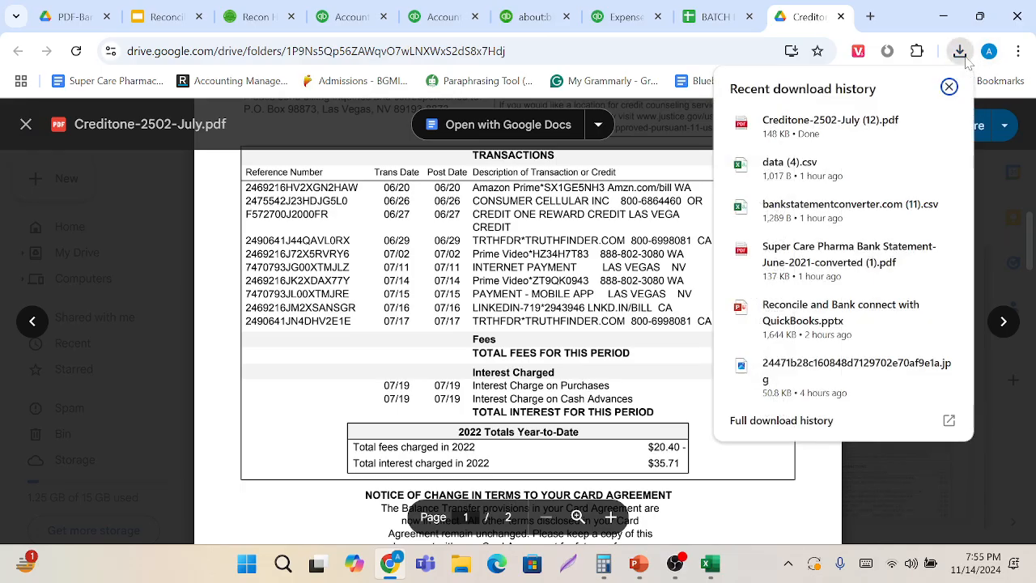
{"action": "left_click", "coordinate": [857, 130]}
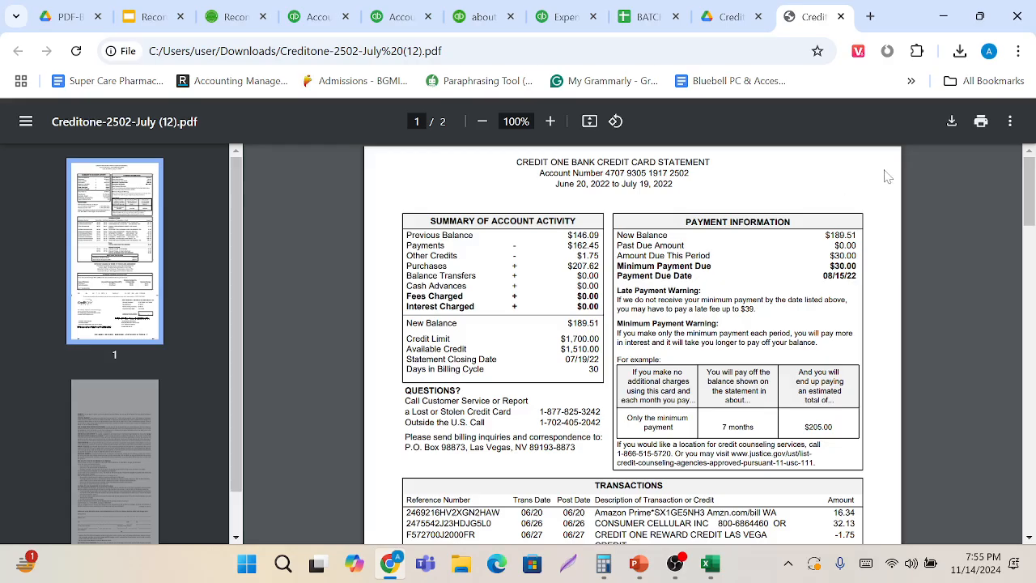
{"action": "left_click", "coordinate": [952, 121]}
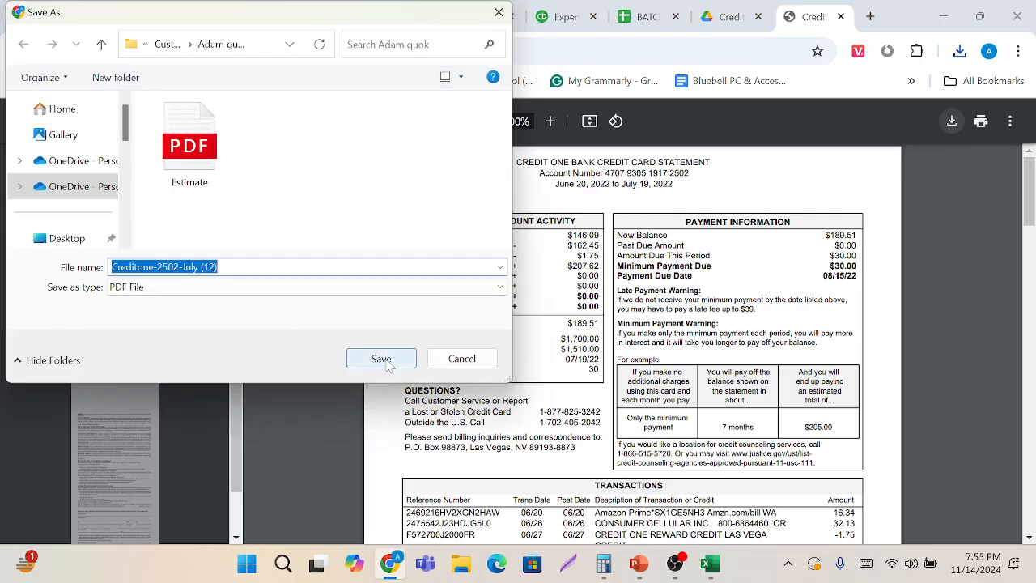
{"action": "left_click", "coordinate": [387, 364]}
Upload Creditone-2502-July (12).pdf to the Card Statements converter on the Recon Help site.
{"action": "left_click", "coordinate": [245, 4]}
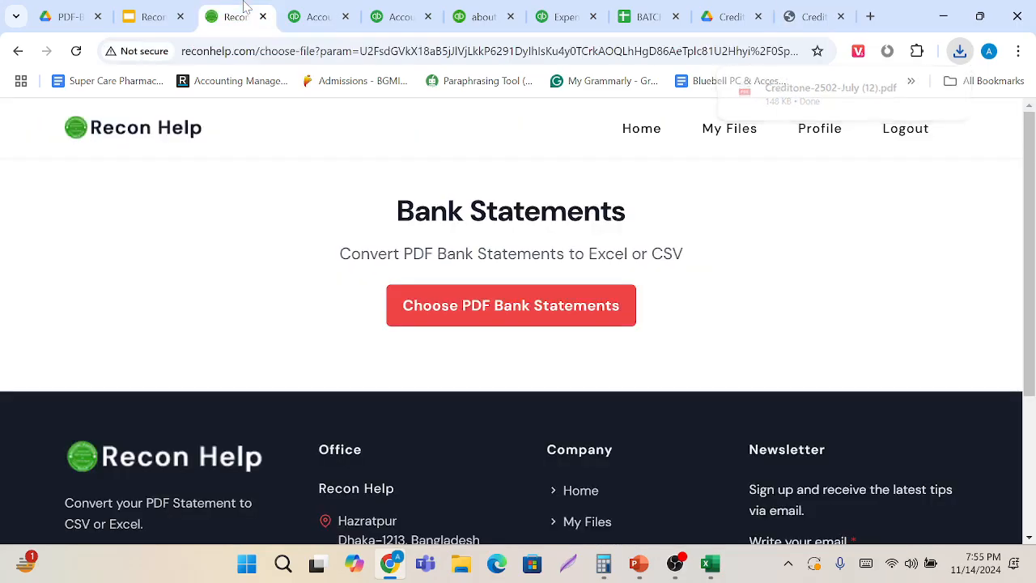
{"action": "left_click", "coordinate": [17, 51]}
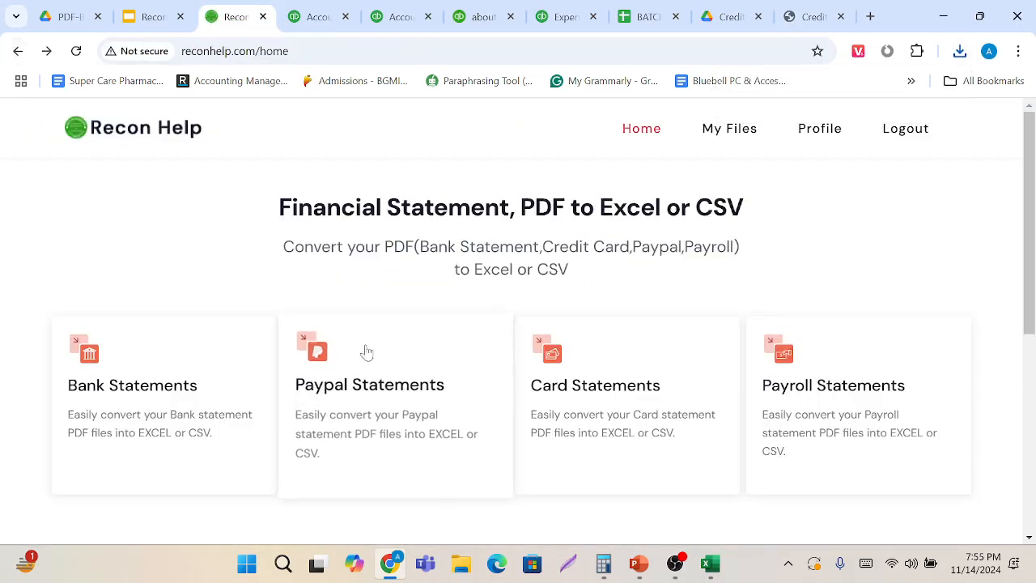
{"action": "scroll", "coordinate": [368, 349], "scroll_direction": "down", "scroll_amount": 1}
{"action": "left_click", "coordinate": [603, 374]}
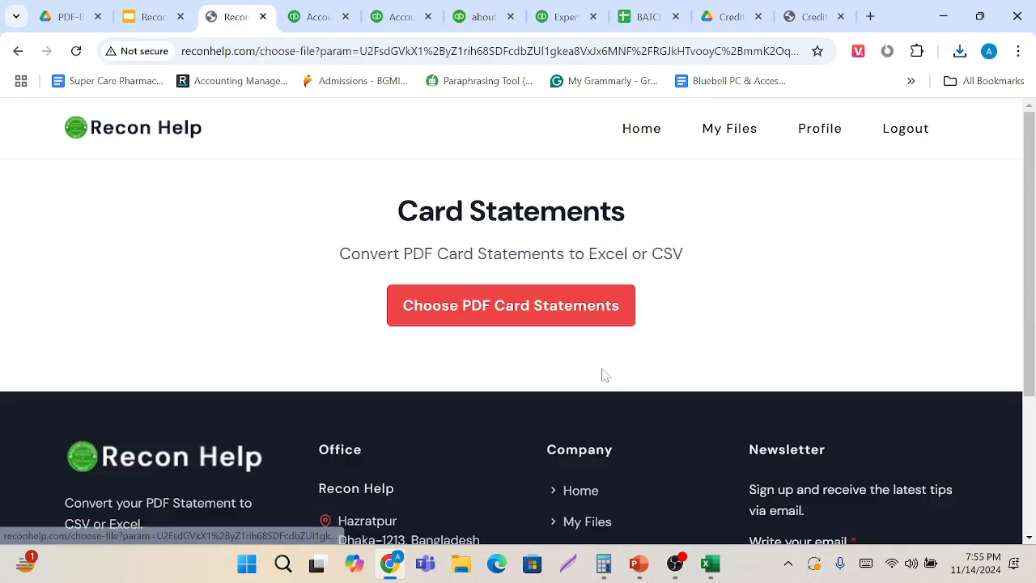
{"action": "left_click", "coordinate": [543, 302]}
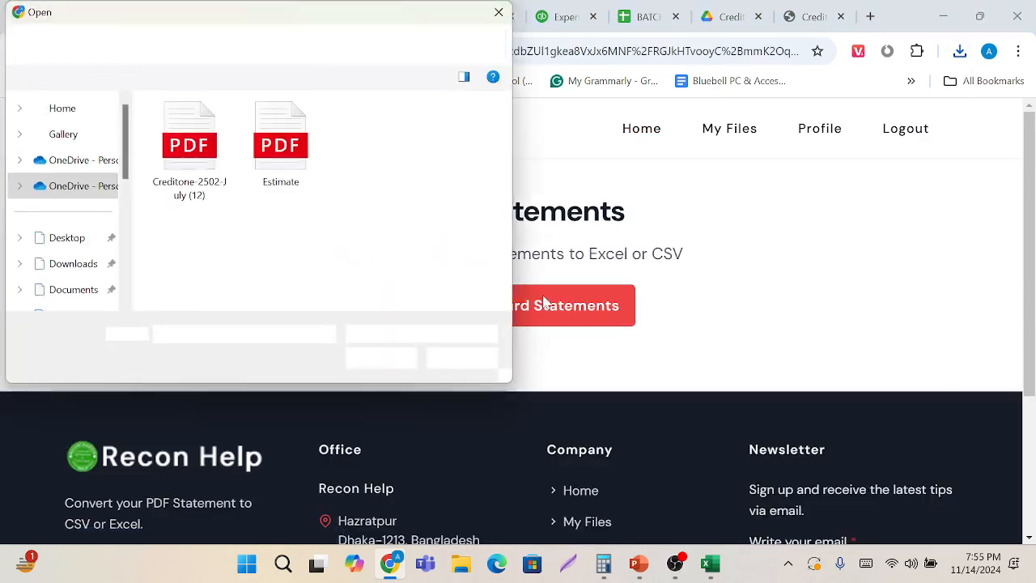
{"action": "left_click", "coordinate": [189, 185]}
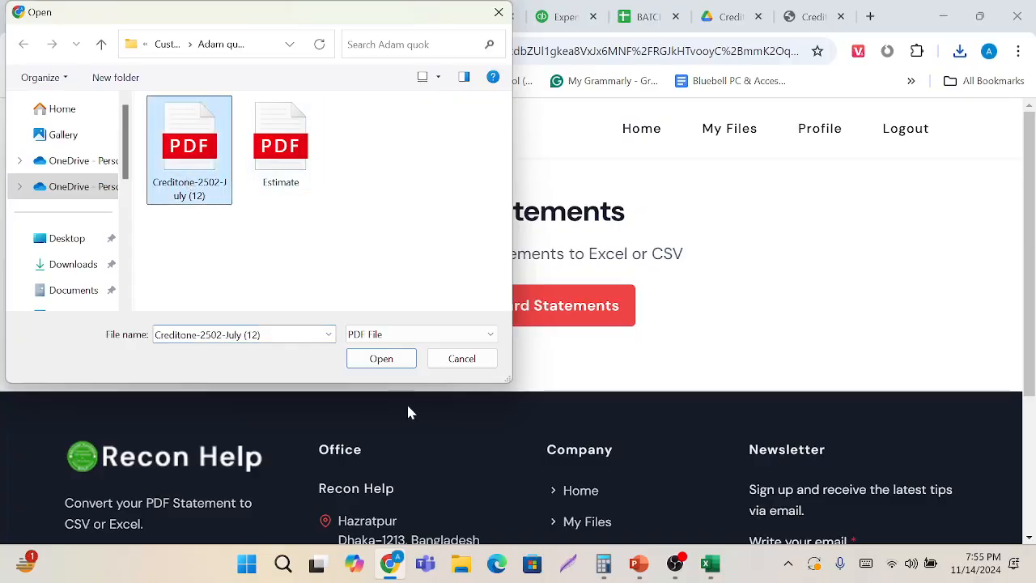
{"action": "left_click", "coordinate": [377, 364]}
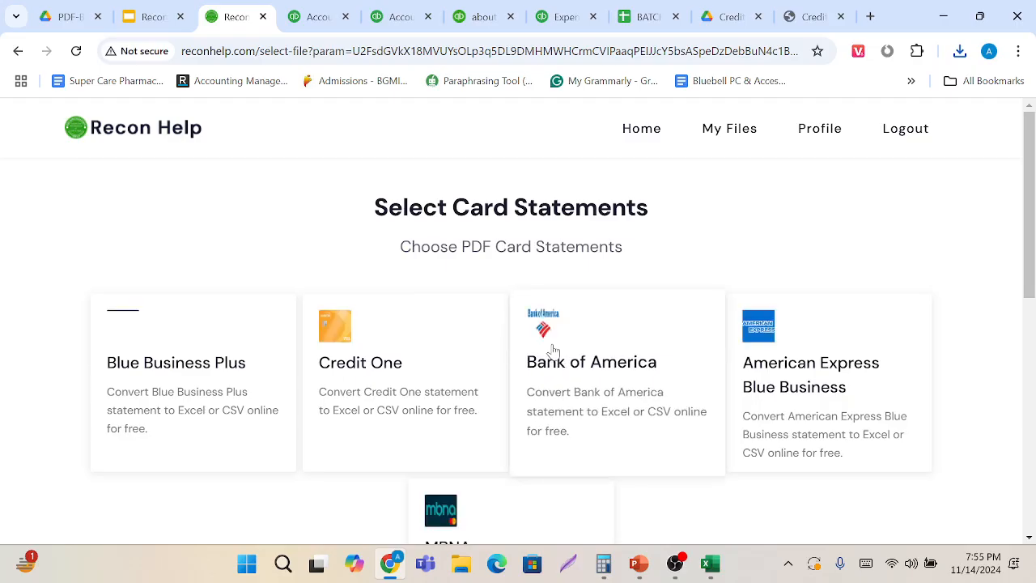
Convert the uploaded statement using the Credit One format, then download the result as CSV and open it in Excel.
{"action": "scroll", "coordinate": [553, 348], "scroll_direction": "down", "scroll_amount": 1}
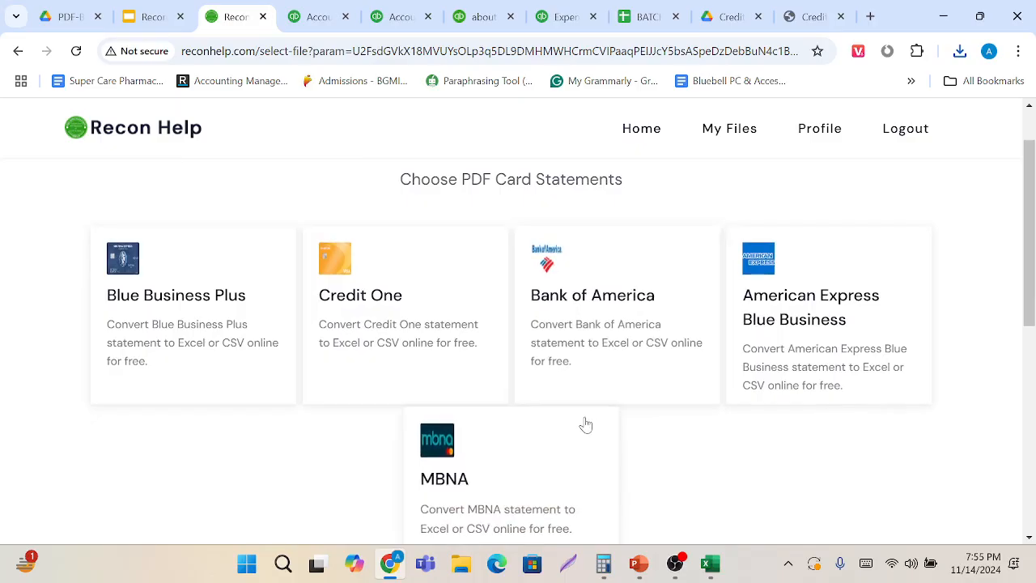
{"action": "scroll", "coordinate": [586, 425], "scroll_direction": "down", "scroll_amount": 1}
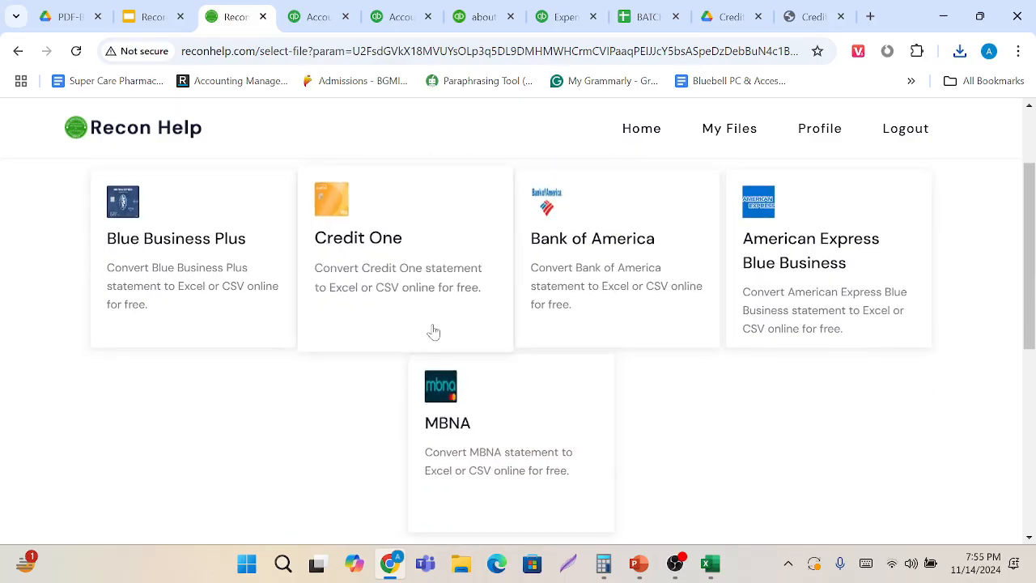
{"action": "scroll", "coordinate": [433, 332], "scroll_direction": "up", "scroll_amount": 2}
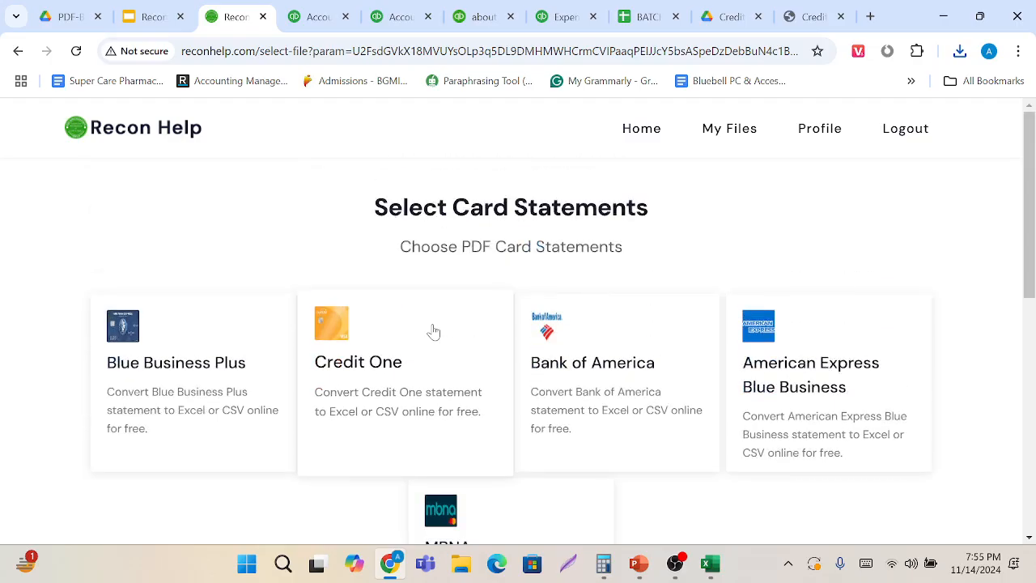
{"action": "left_click", "coordinate": [386, 383]}
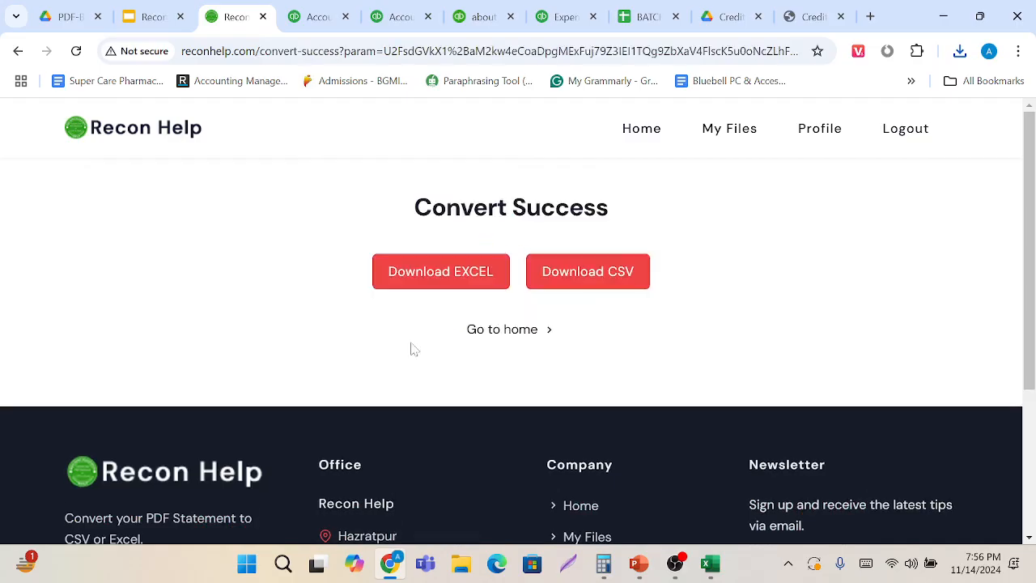
{"action": "left_click", "coordinate": [579, 288]}
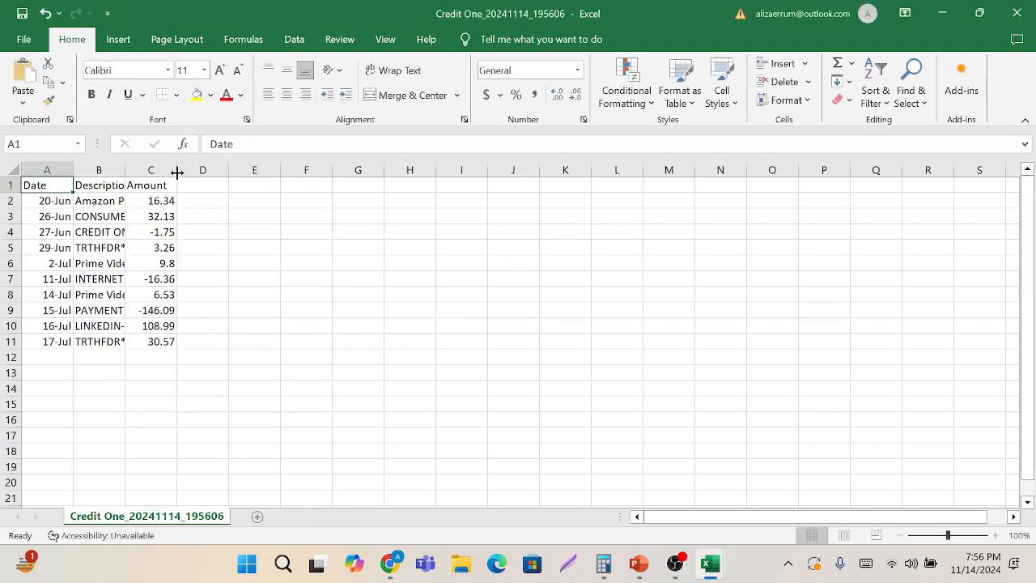
Widen the Date, Description, and Amount columns of the Credit One CSV so their contents can be read.
{"action": "left_click_drag", "start_coordinate": [176, 172], "coordinate": [349, 173]}
{"action": "left_click_drag", "start_coordinate": [126, 173], "coordinate": [294, 172]}
{"action": "left_click_drag", "start_coordinate": [74, 172], "coordinate": [189, 170]}
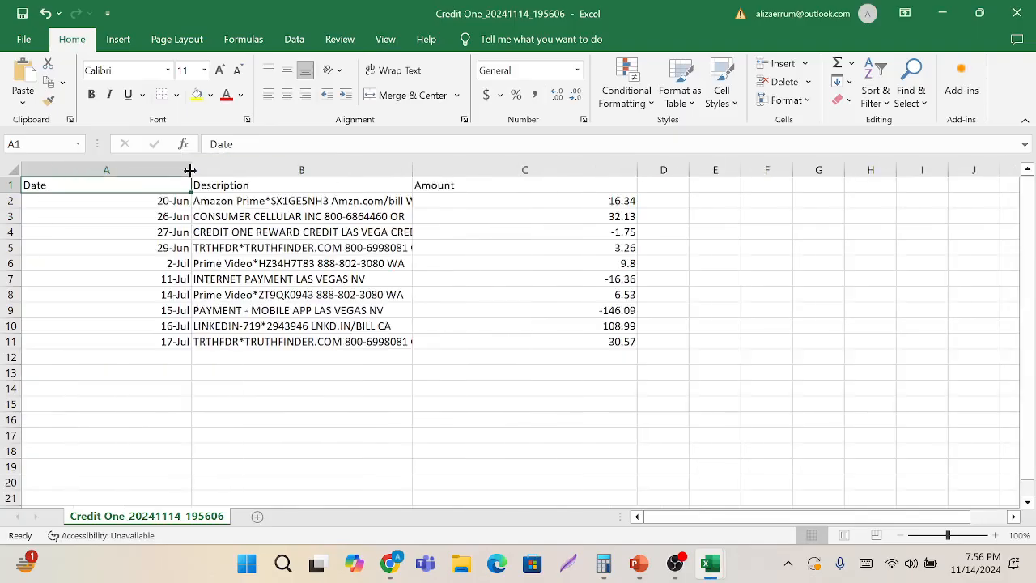
Examine the transaction entries in the Description column of the converted Credit One file.
{"action": "left_click", "coordinate": [262, 212]}
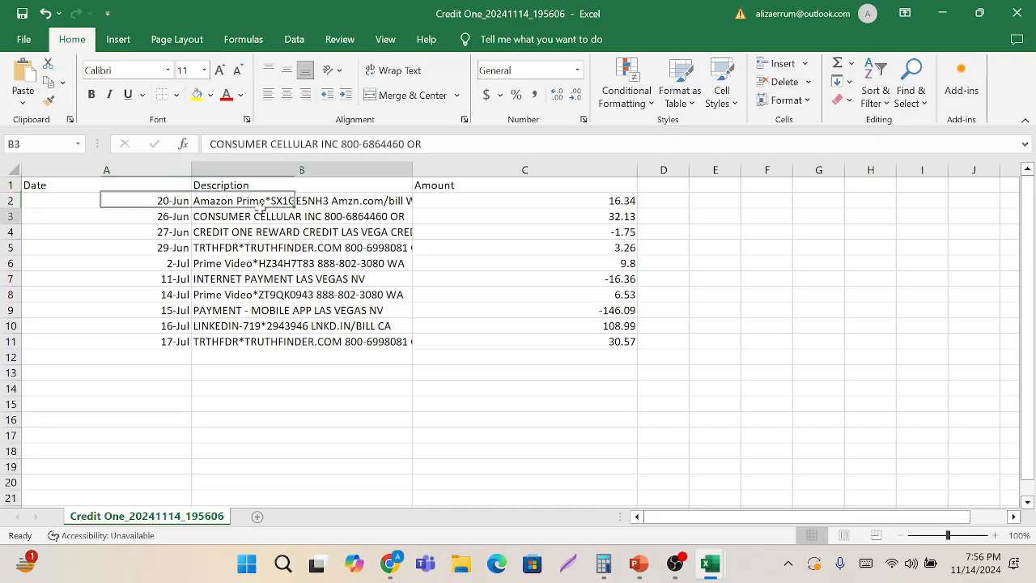
{"action": "left_click", "coordinate": [271, 248]}
{"action": "left_click", "coordinate": [277, 297]}
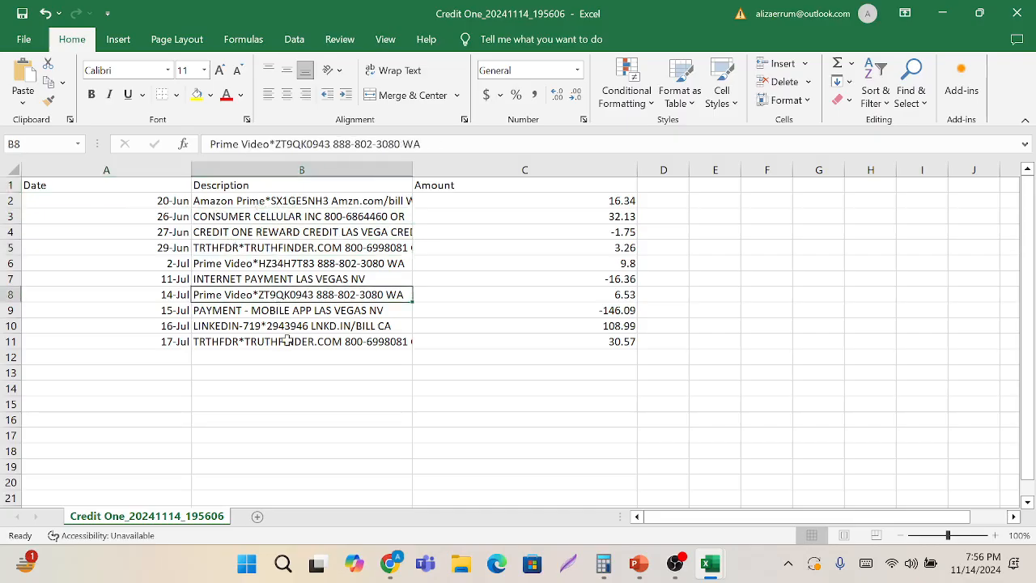
{"action": "left_click", "coordinate": [287, 341]}
{"action": "left_click", "coordinate": [263, 199]}
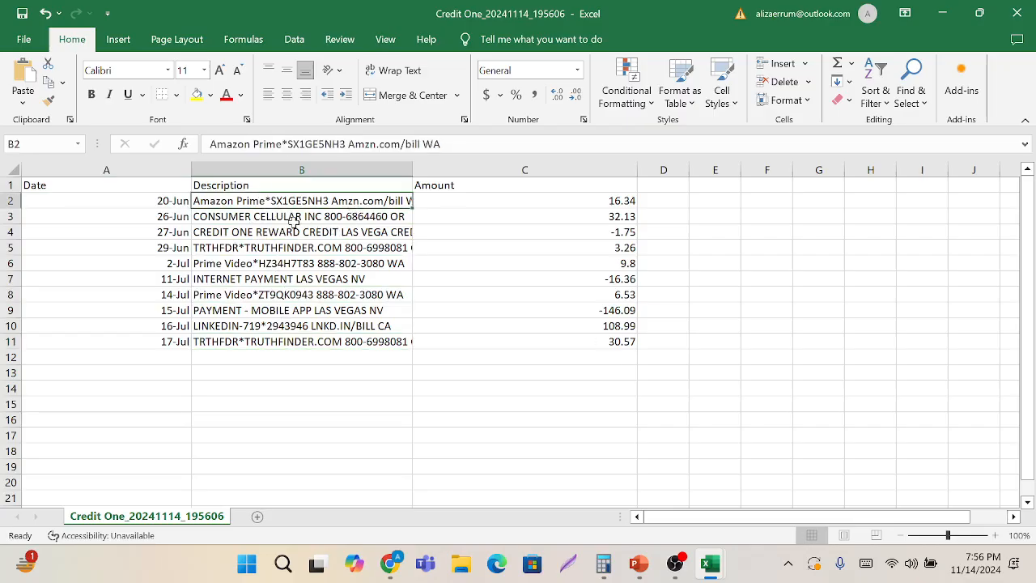
{"action": "left_click", "coordinate": [293, 221]}
{"action": "left_click", "coordinate": [296, 232]}
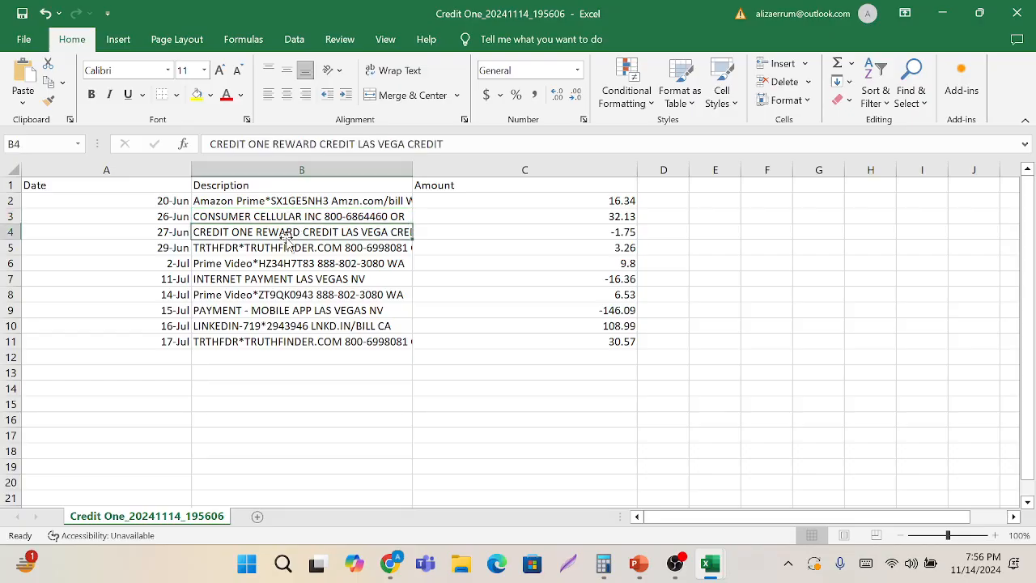
{"action": "left_click", "coordinate": [297, 263]}
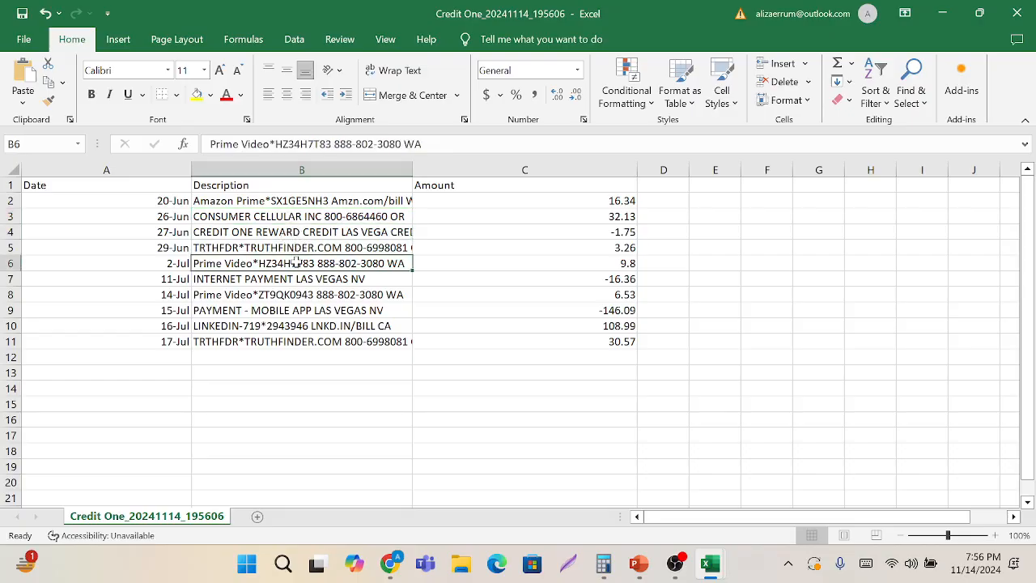
{"action": "left_click", "coordinate": [288, 278]}
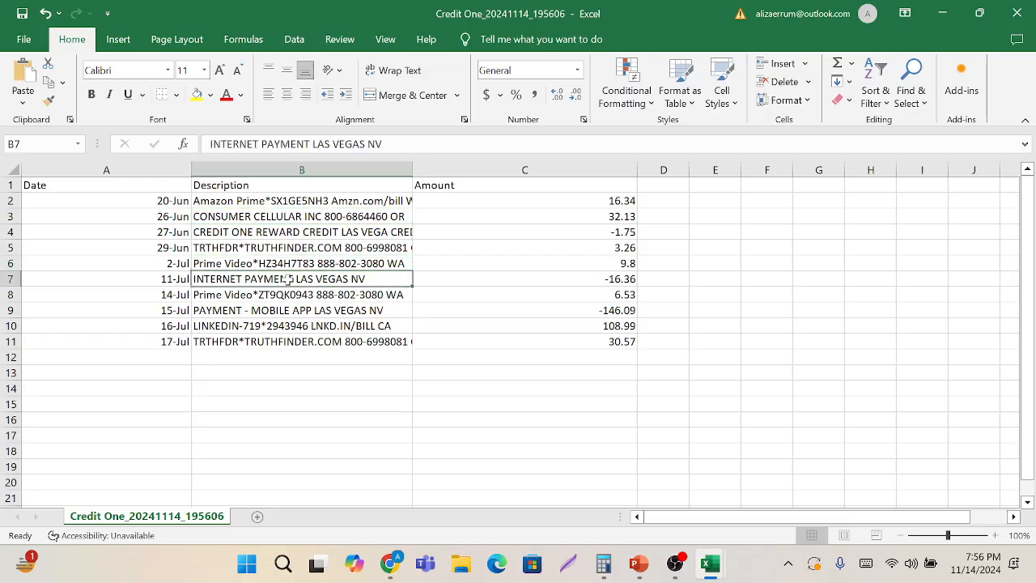
Check the values in the Date column and select the dates in A2:A11.
{"action": "left_click", "coordinate": [150, 201]}
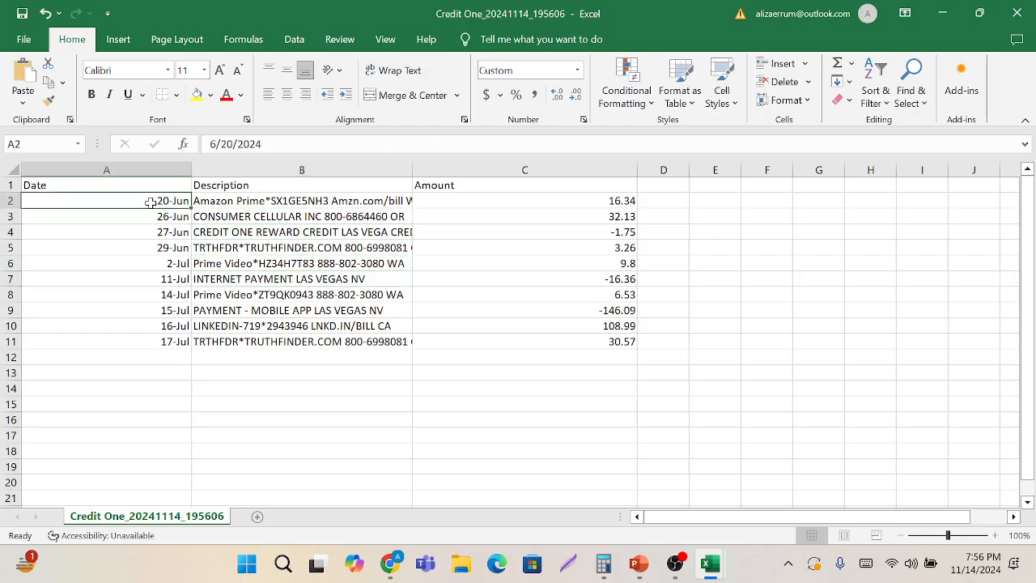
{"action": "left_click", "coordinate": [145, 215]}
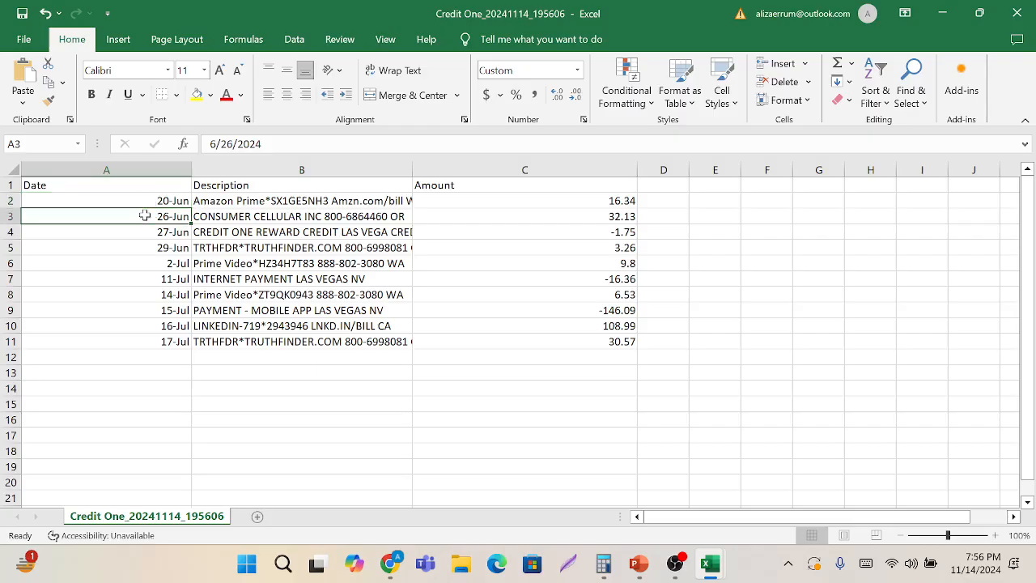
{"action": "left_click", "coordinate": [148, 198]}
{"action": "left_click_drag", "start_coordinate": [148, 199], "coordinate": [143, 339]}
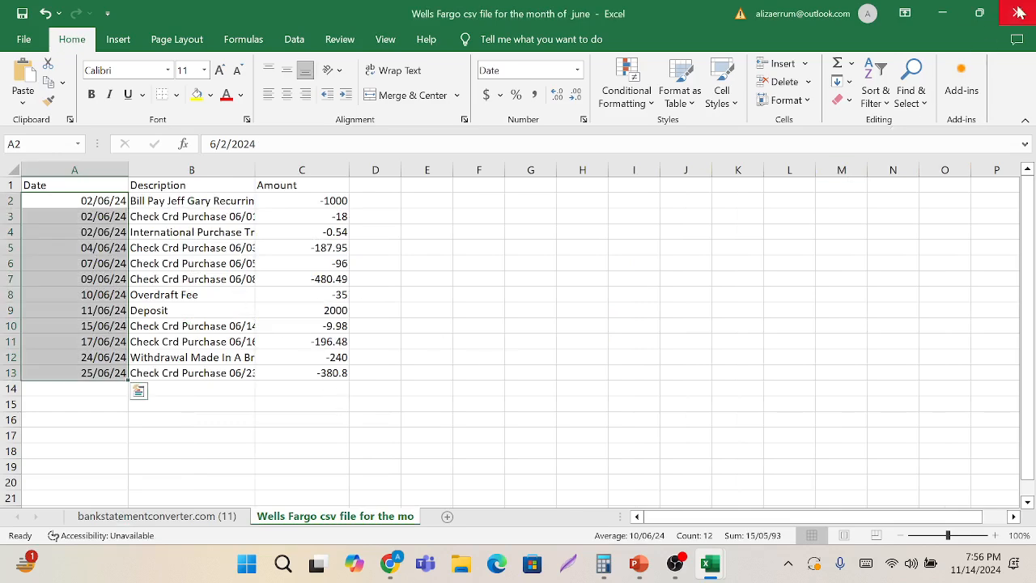
Close the Wells Fargo June CSV workbook without saving its changes.
{"action": "left_click", "coordinate": [1018, 13]}
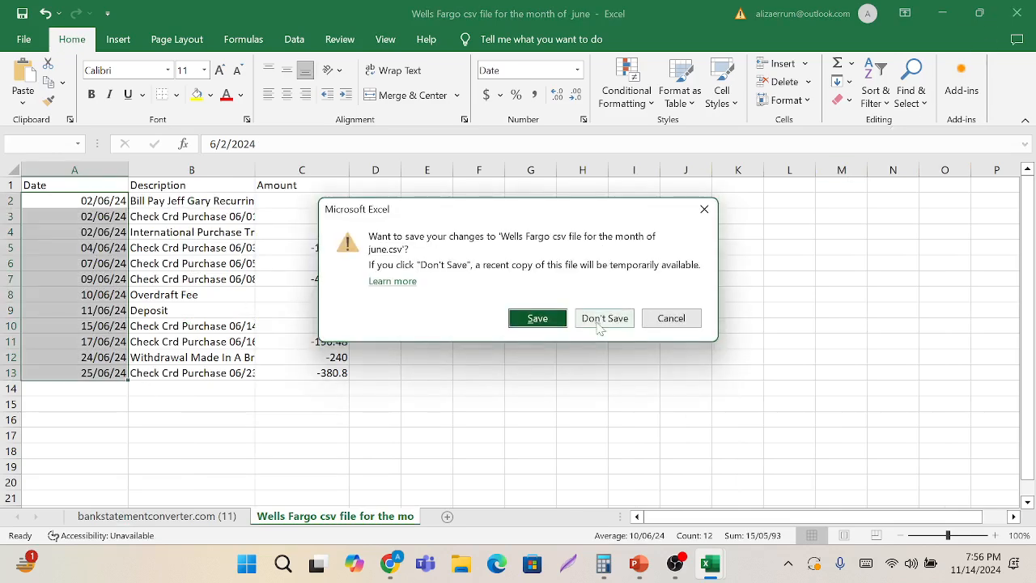
{"action": "left_click", "coordinate": [604, 318]}
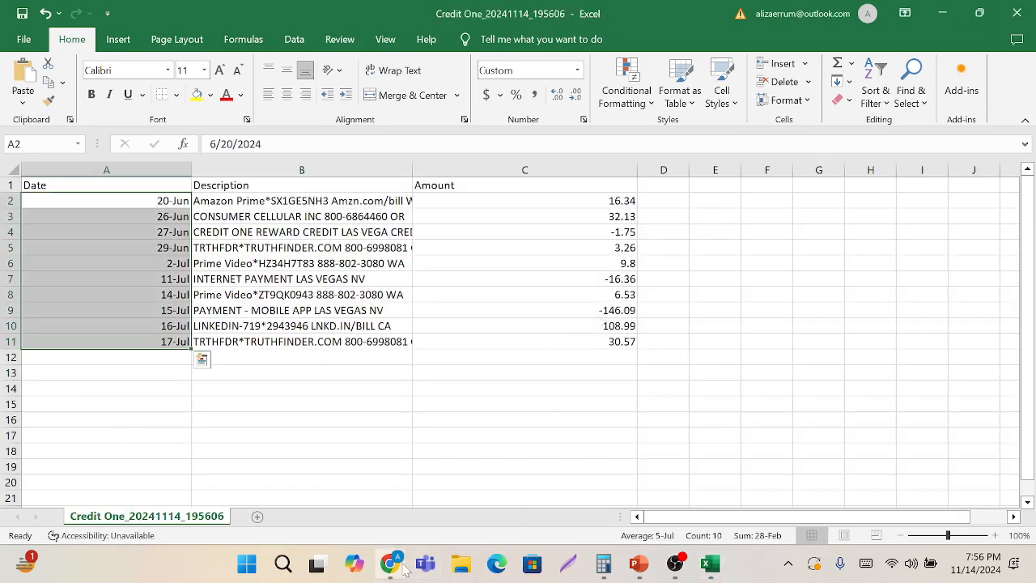
Switch to the browser and check the statement period's year in the Creditone-2502-July PDF.
{"action": "left_click", "coordinate": [403, 569]}
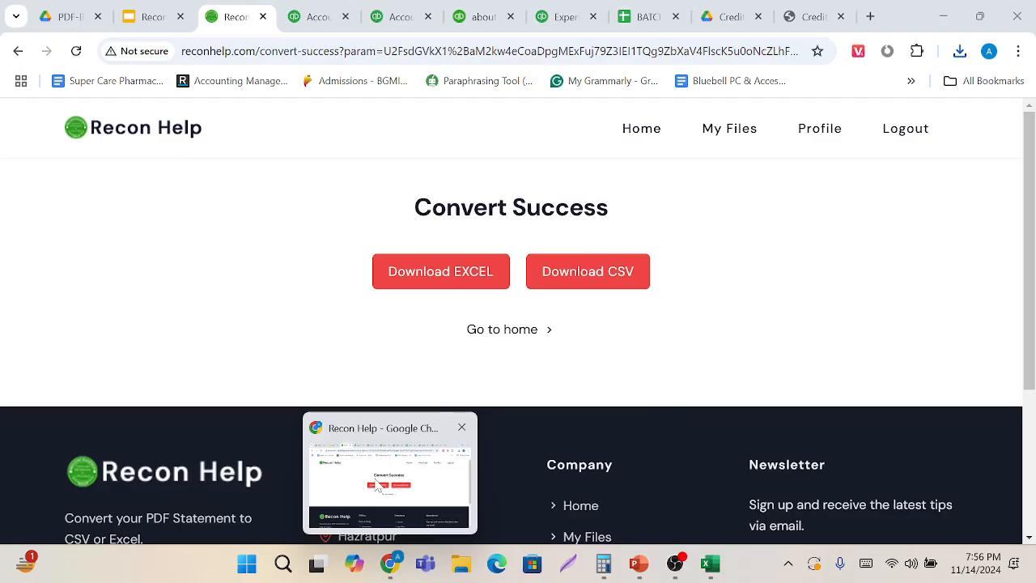
{"action": "left_click", "coordinate": [344, 8]}
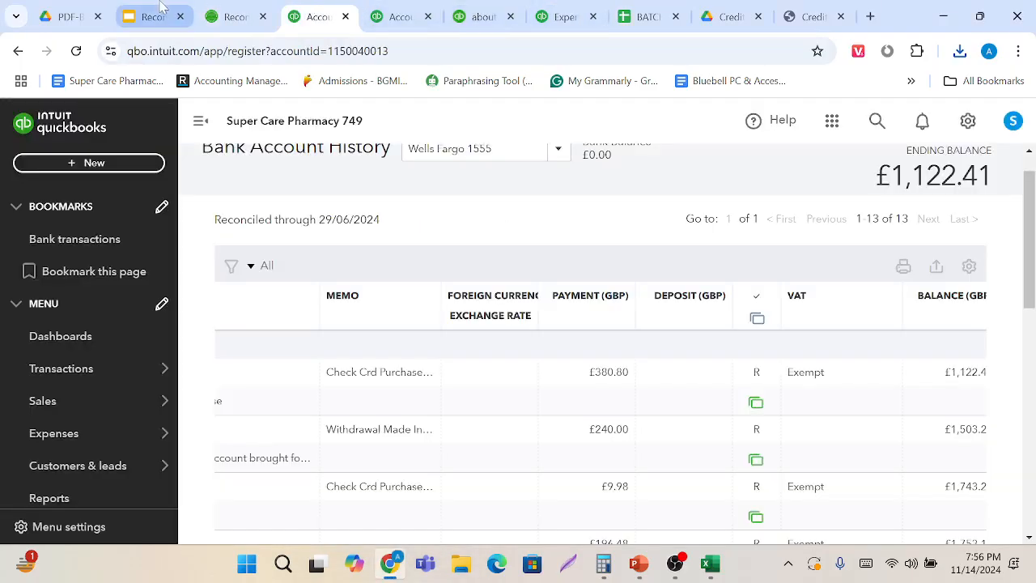
{"action": "left_click", "coordinate": [743, 7]}
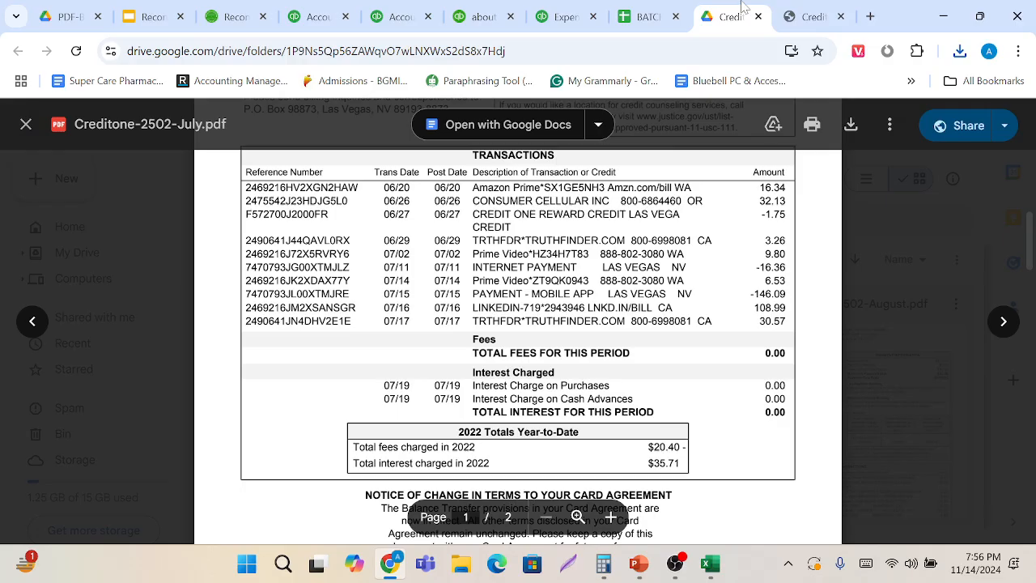
{"action": "scroll", "coordinate": [518, 340], "scroll_direction": "up", "scroll_amount": 5}
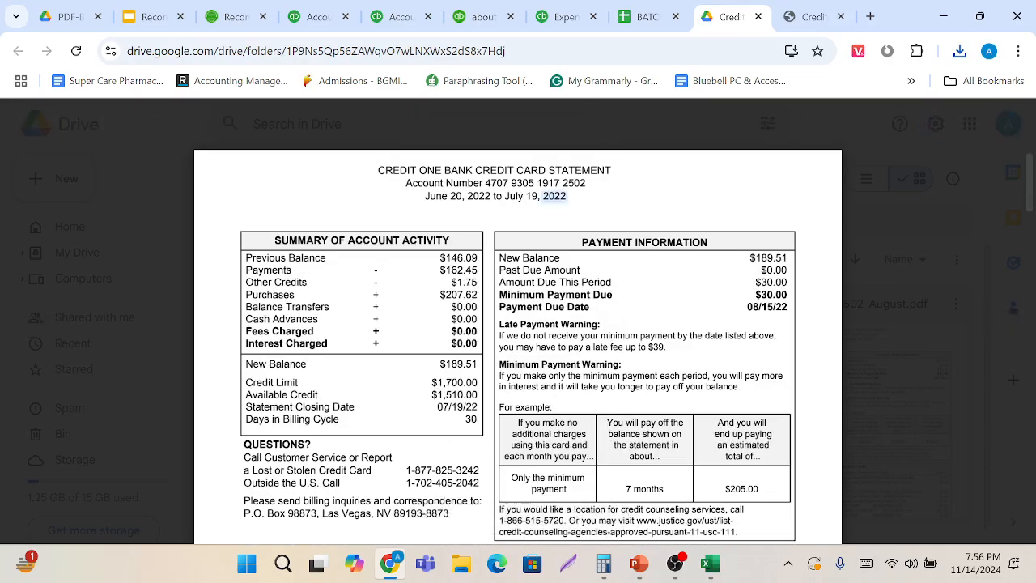
Switch to Excel and format the dates in A2:A11 with the 14/03/12 date type for English (United Kingdom).
{"action": "left_click", "coordinate": [711, 563]}
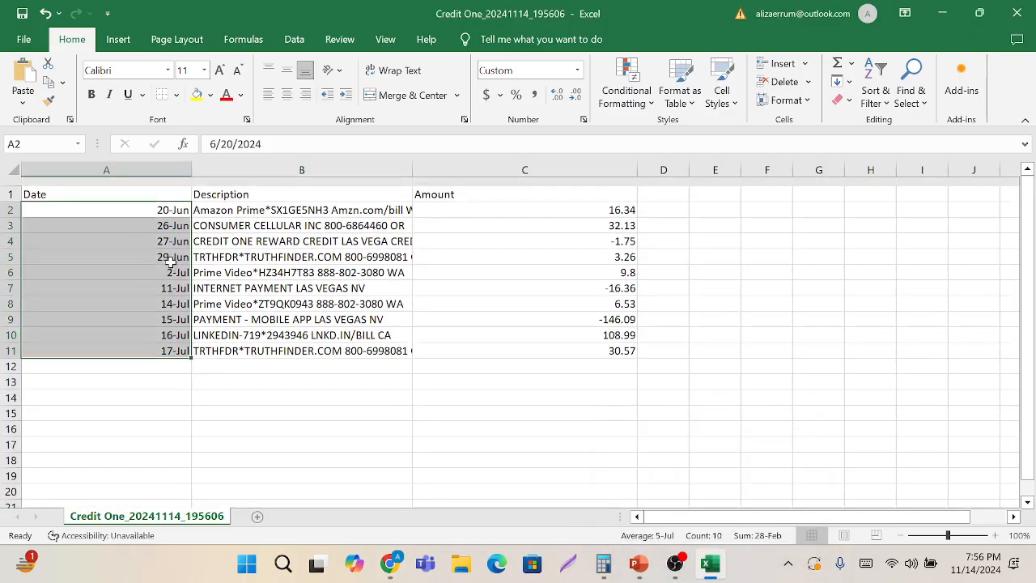
{"action": "left_click", "coordinate": [577, 71]}
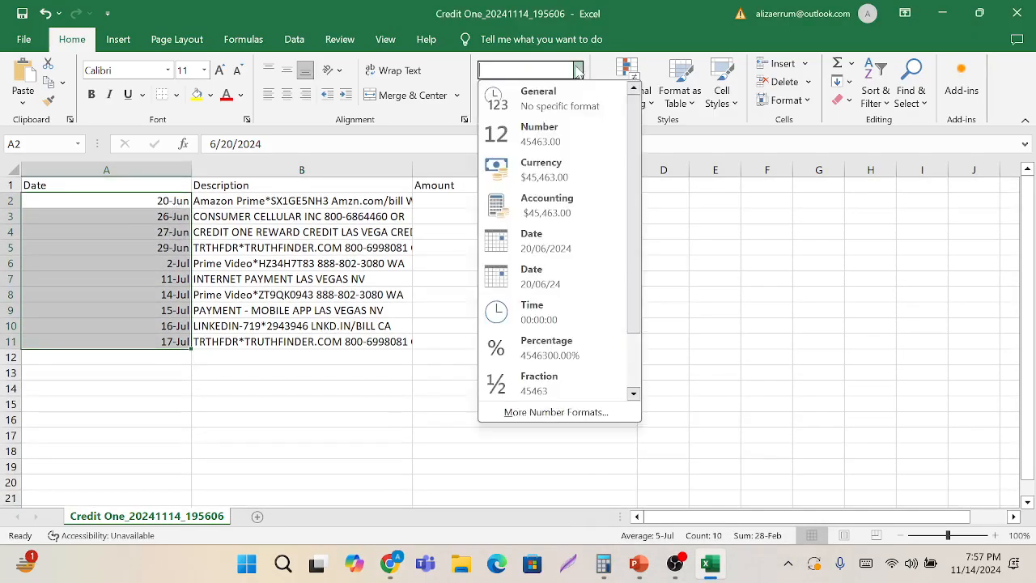
{"action": "left_click", "coordinate": [538, 412]}
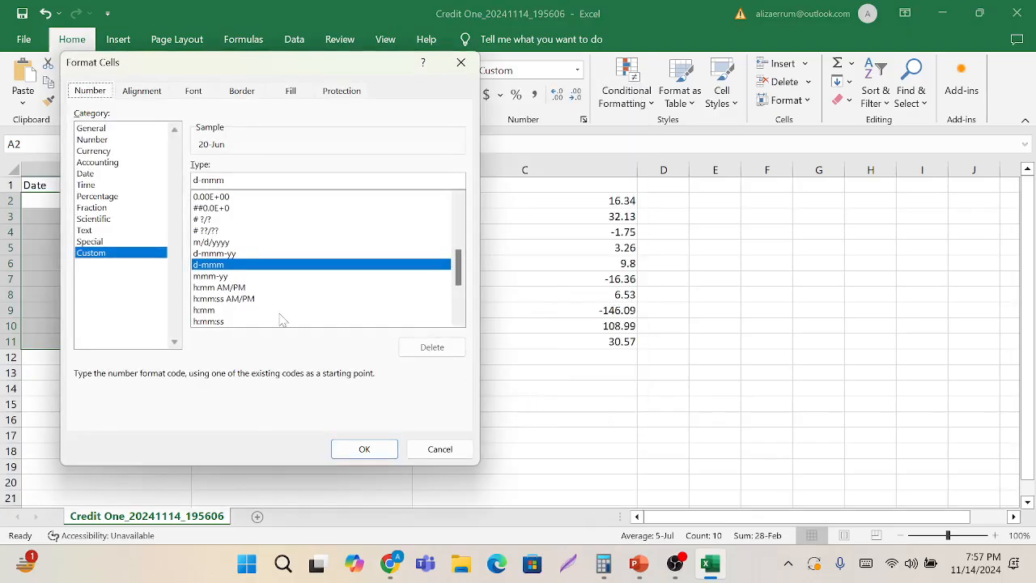
{"action": "left_click", "coordinate": [112, 173]}
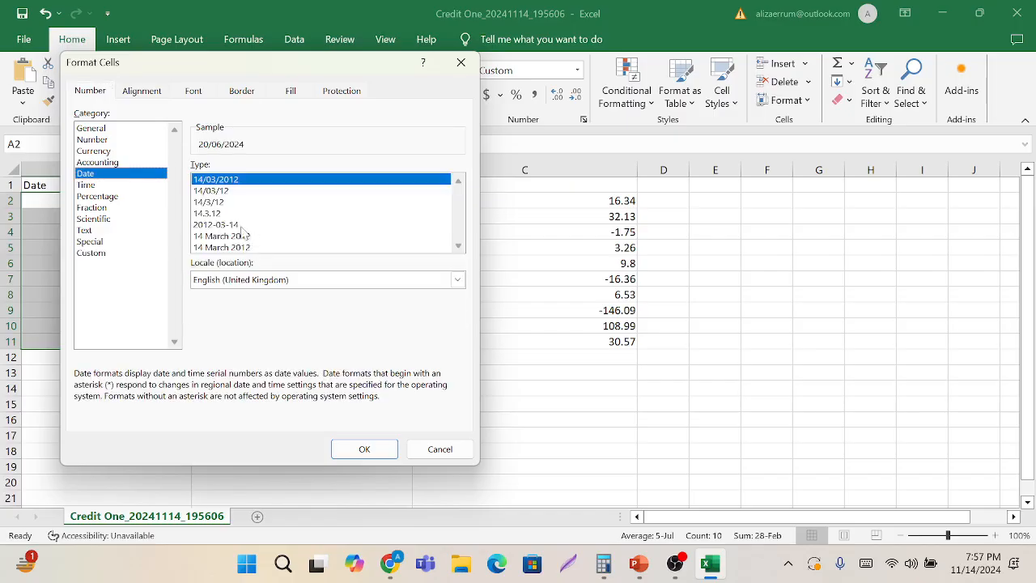
{"action": "left_click", "coordinate": [236, 191]}
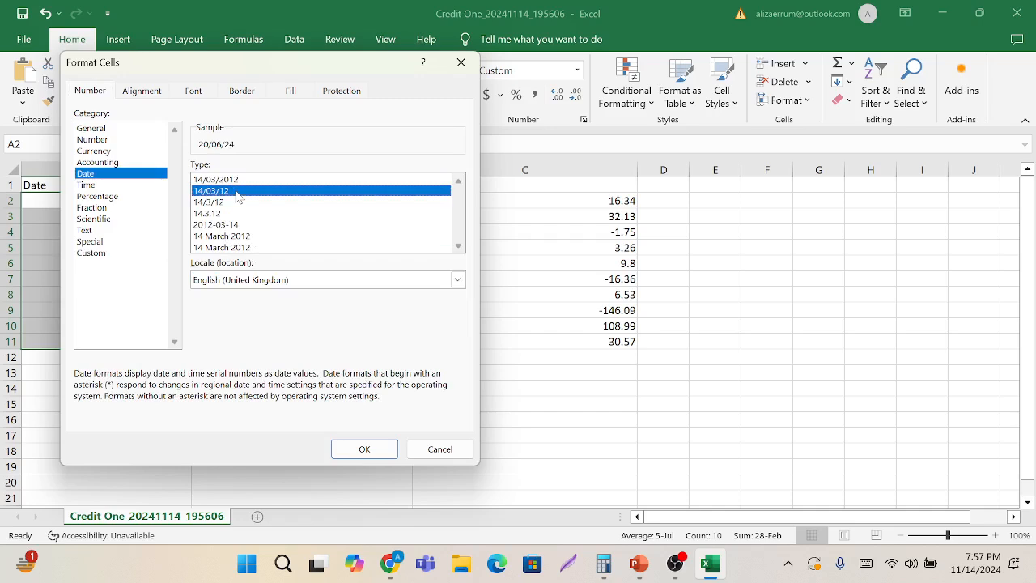
{"action": "left_click", "coordinate": [388, 449]}
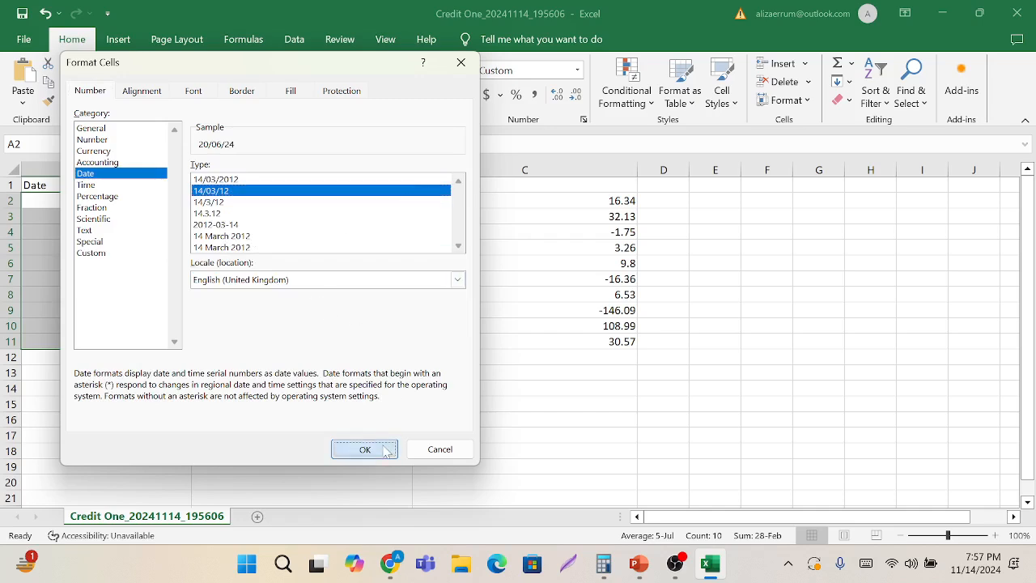
{"action": "left_click", "coordinate": [306, 450]}
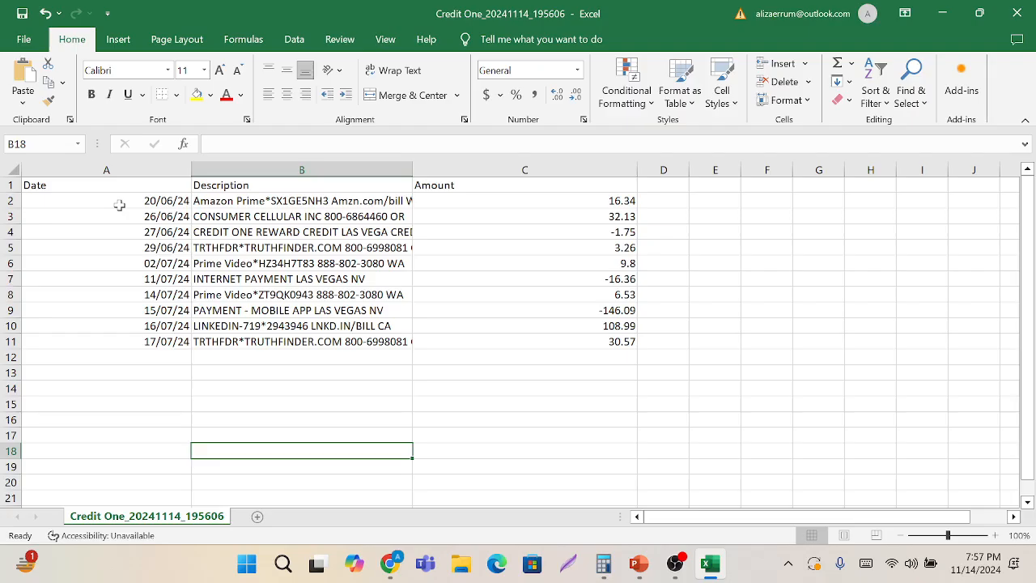
Replace every 2024 with 2022 in the dates in A2:A11.
{"action": "left_click_drag", "start_coordinate": [153, 200], "coordinate": [165, 340]}
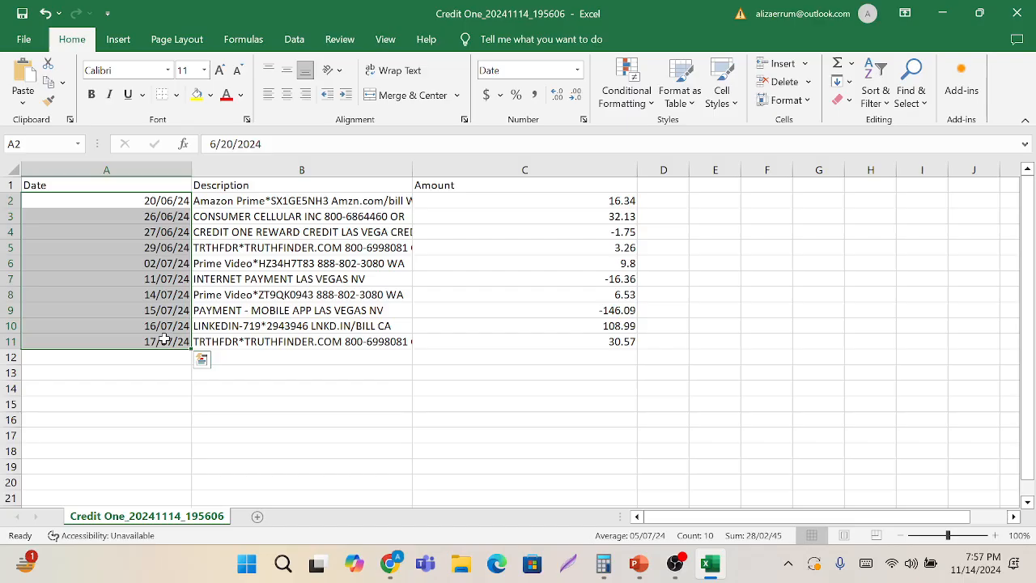
{"action": "key", "text": "ctrl+c"}
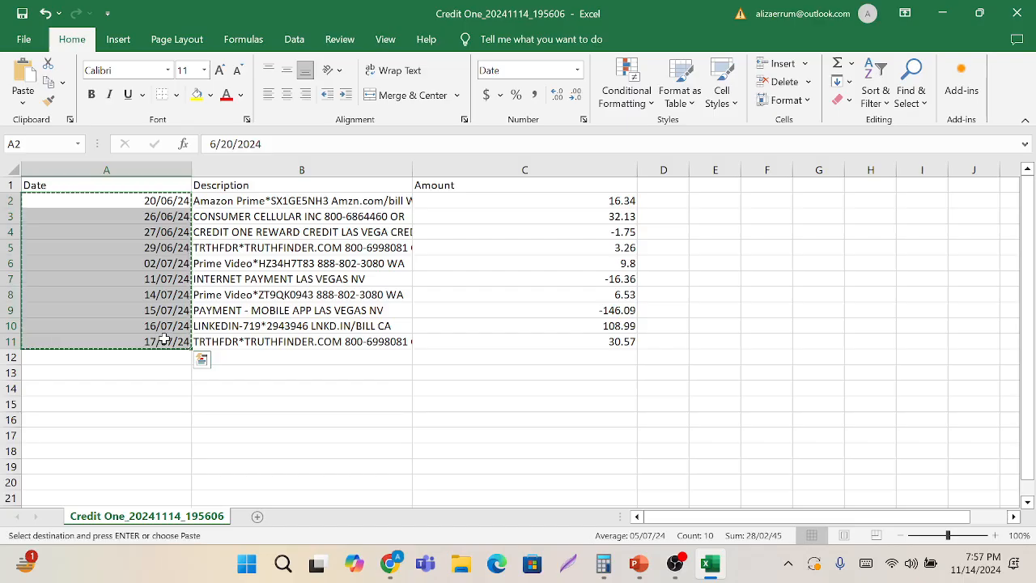
{"action": "key", "text": "ctrl+f"}
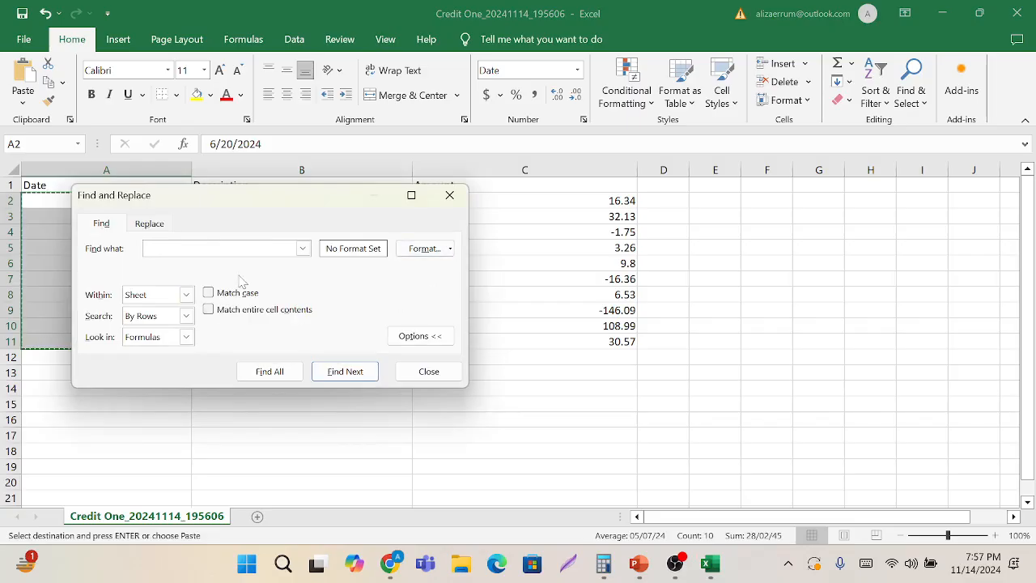
{"action": "left_click", "coordinate": [151, 224]}
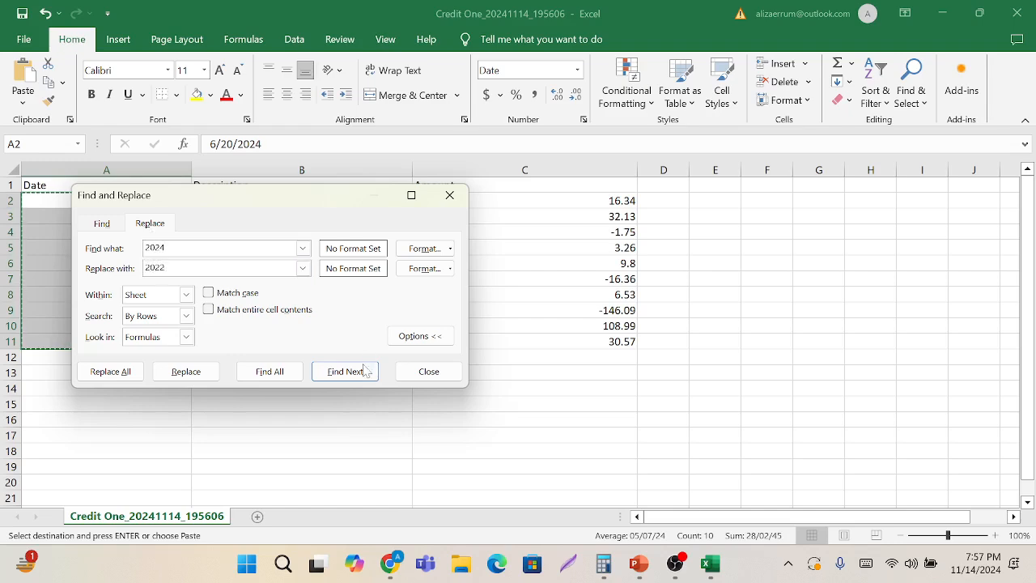
{"action": "left_click", "coordinate": [119, 378]}
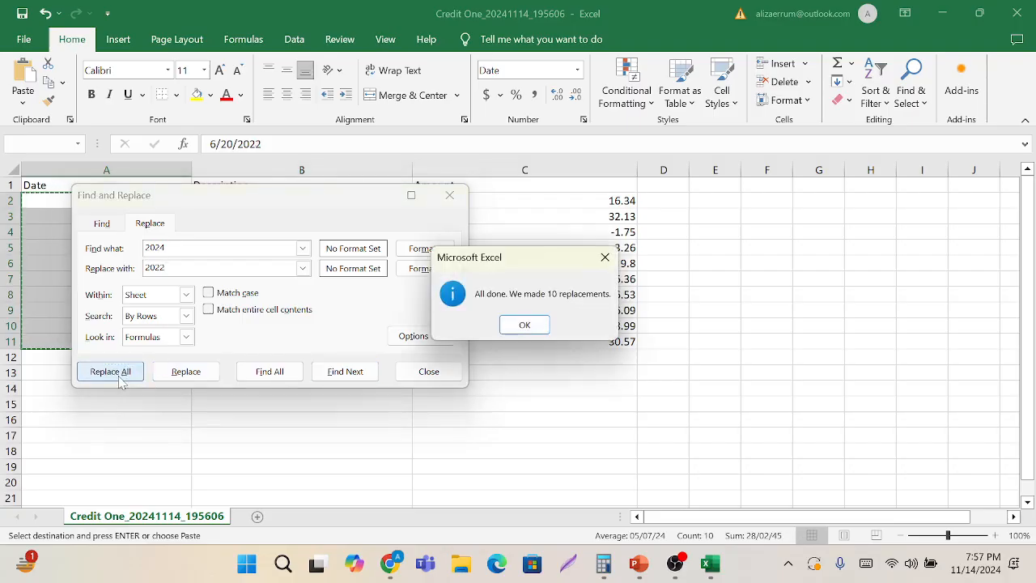
{"action": "left_click", "coordinate": [534, 323]}
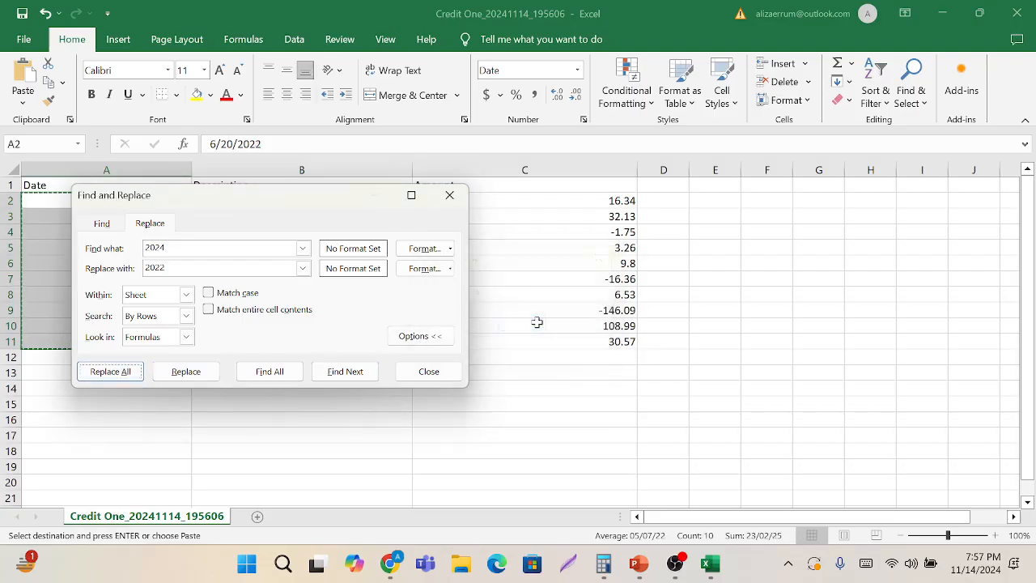
{"action": "left_click", "coordinate": [450, 195]}
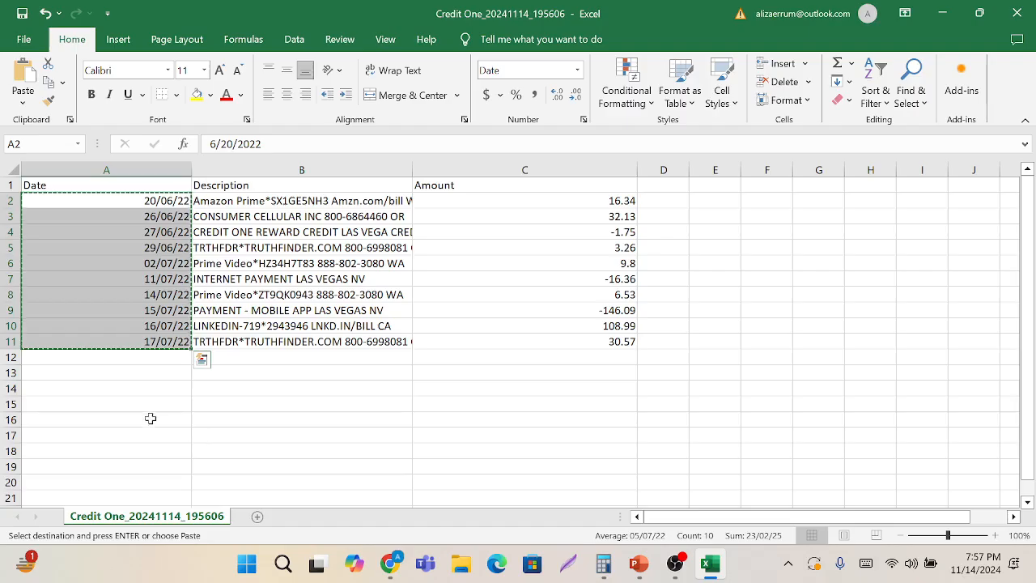
{"action": "key", "text": "ctrl+f"}
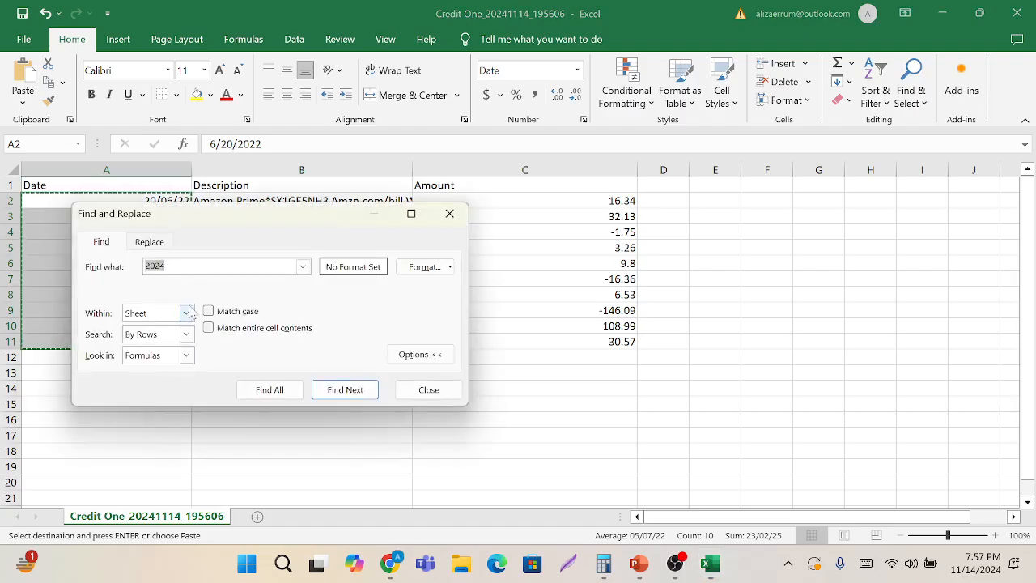
{"action": "left_click", "coordinate": [150, 242]}
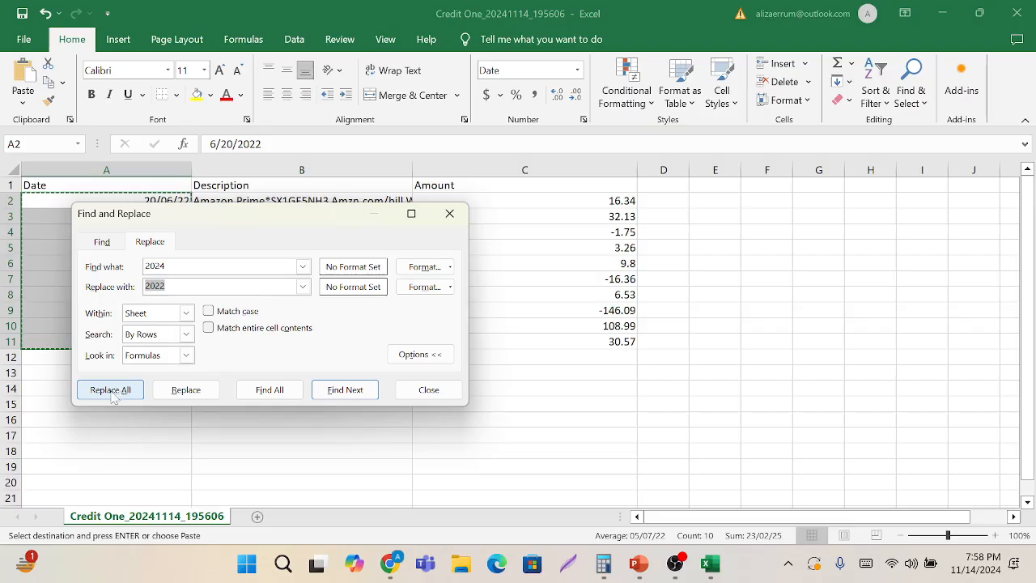
{"action": "left_click", "coordinate": [429, 392]}
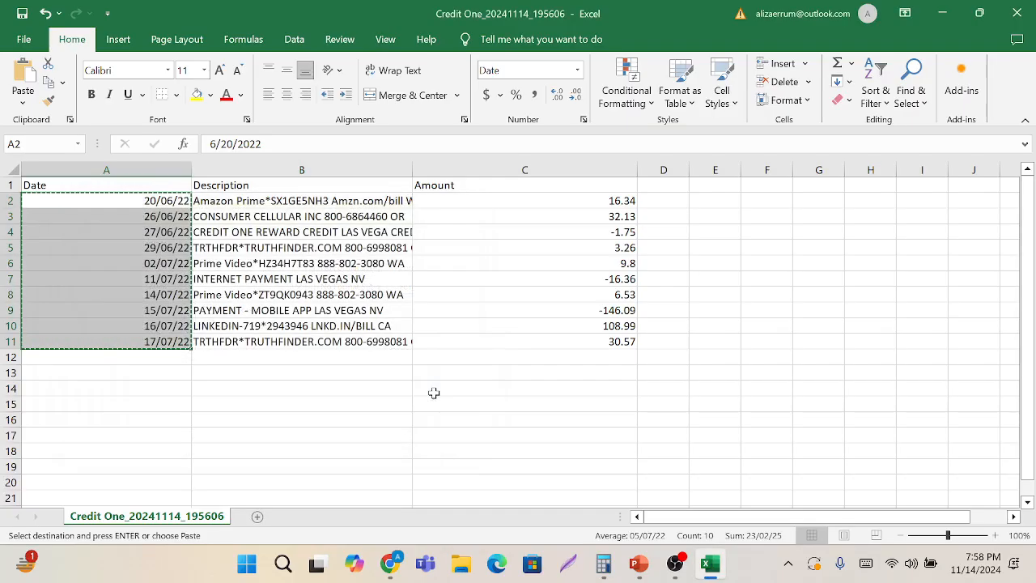
{"action": "left_click", "coordinate": [509, 420]}
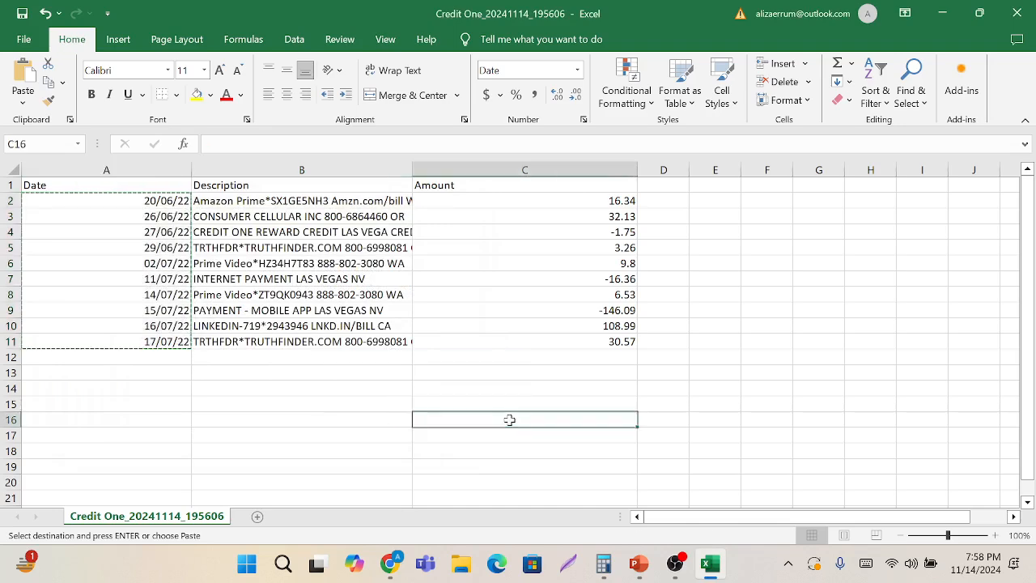
Review the description and amount of the Amazon Prime transaction in row 2.
{"action": "left_click", "coordinate": [331, 202]}
{"action": "left_click", "coordinate": [615, 201]}
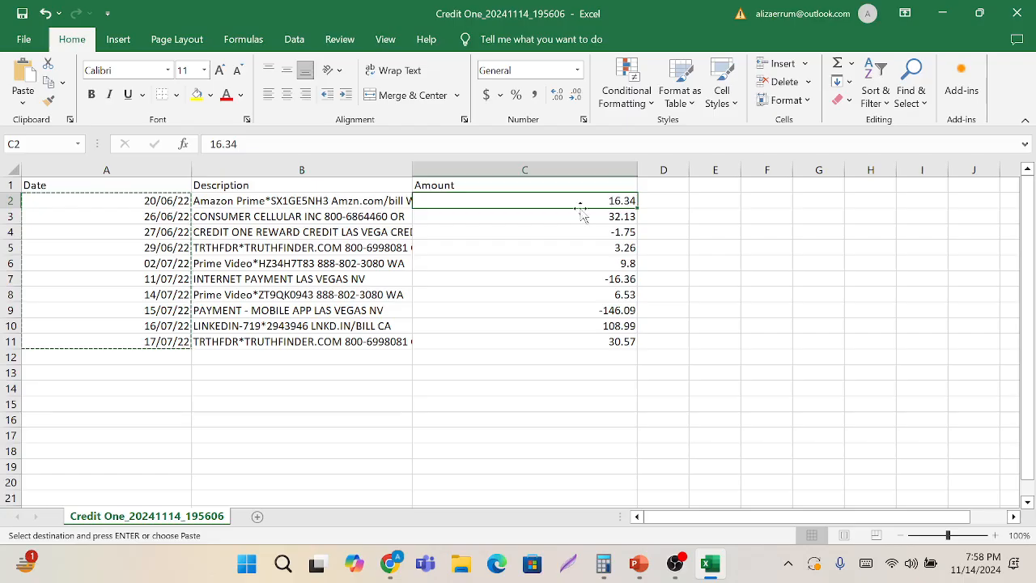
{"action": "left_click", "coordinate": [325, 202]}
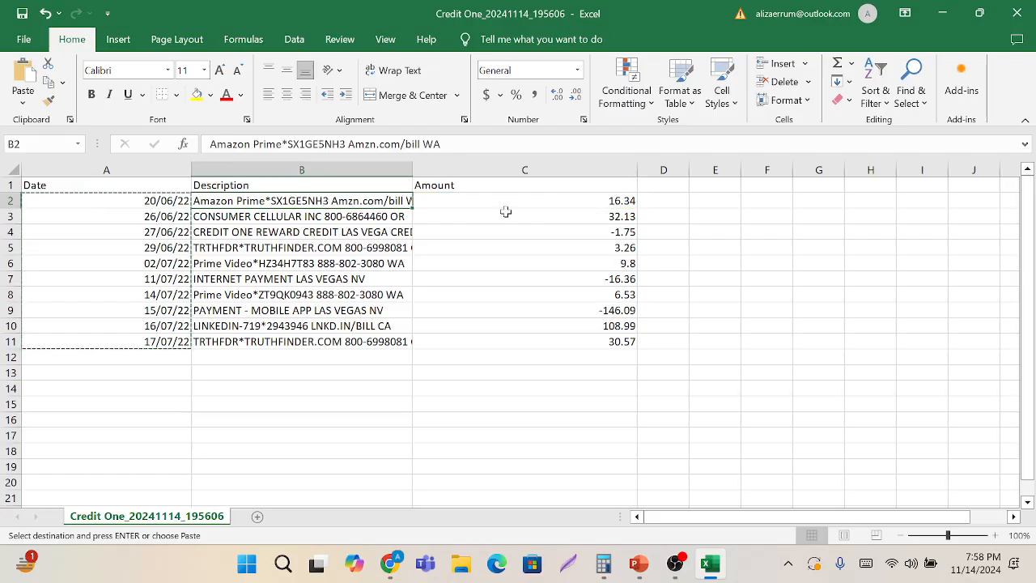
{"action": "left_click", "coordinate": [555, 204]}
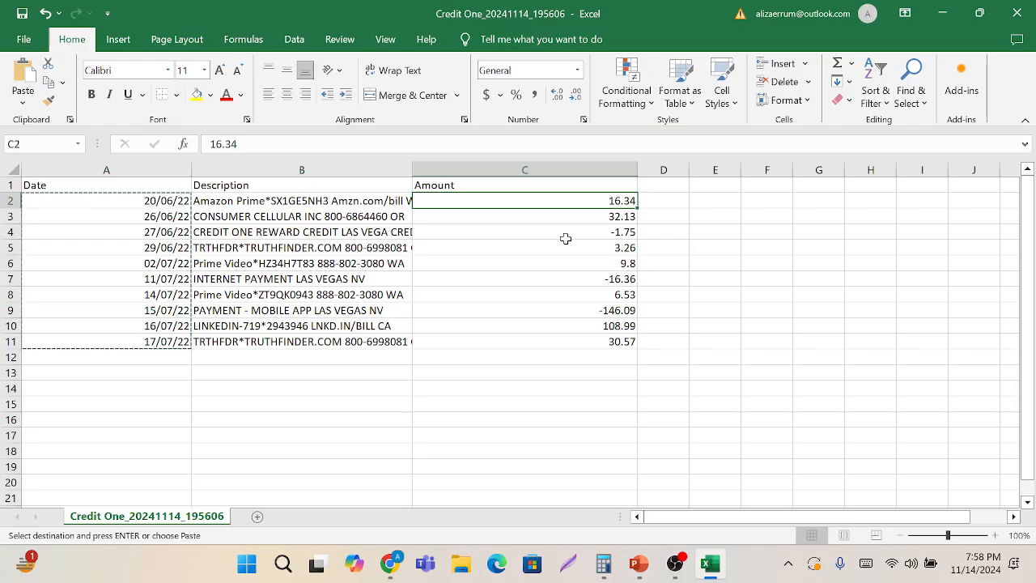
Look up the new and previous balances in the July statement PDF and enter the previous balance, 146.09, in C13 of the workbook.
{"action": "key", "text": "alt+Tab"}
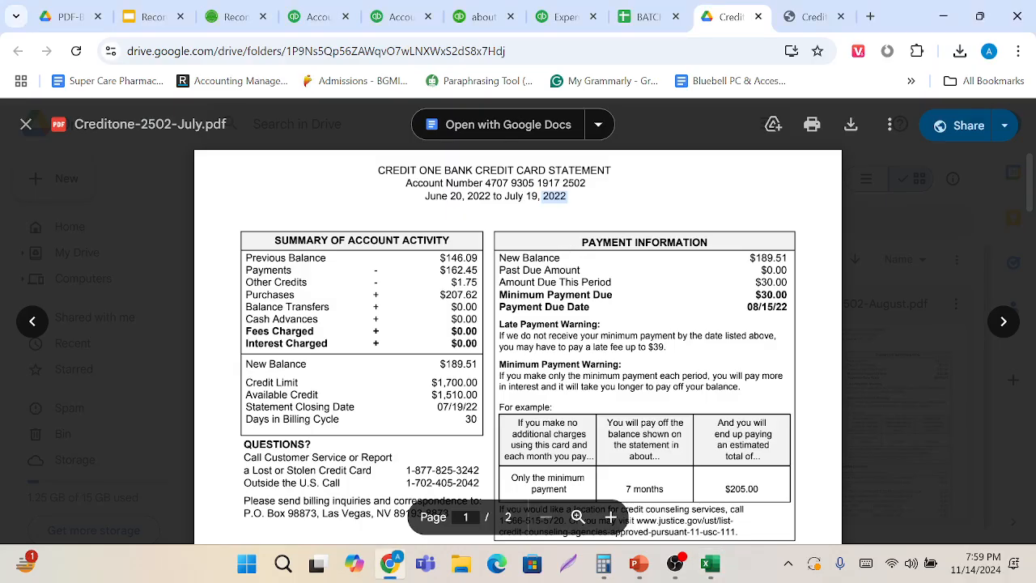
{"action": "double_click", "coordinate": [459, 364]}
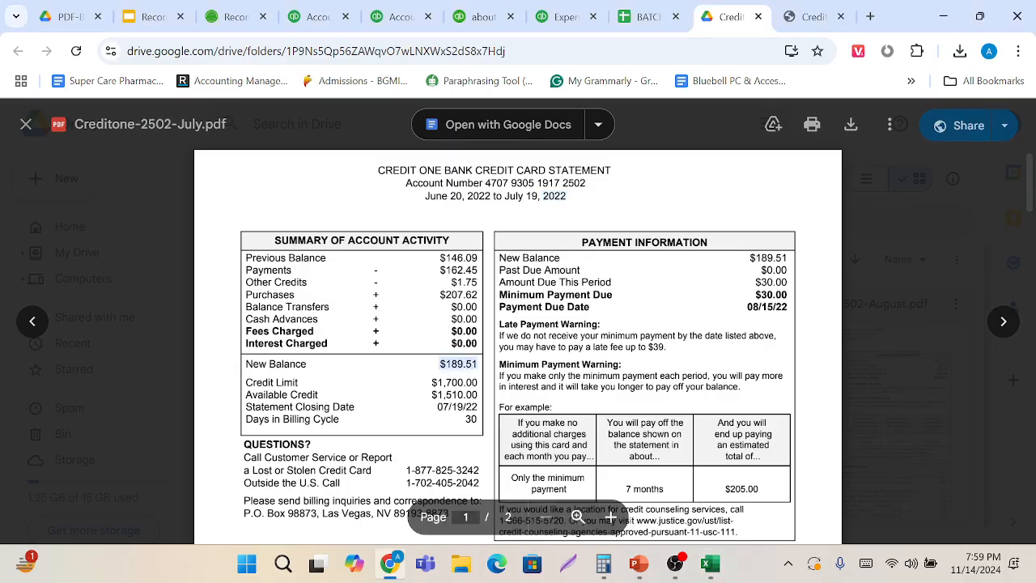
{"action": "double_click", "coordinate": [458, 258]}
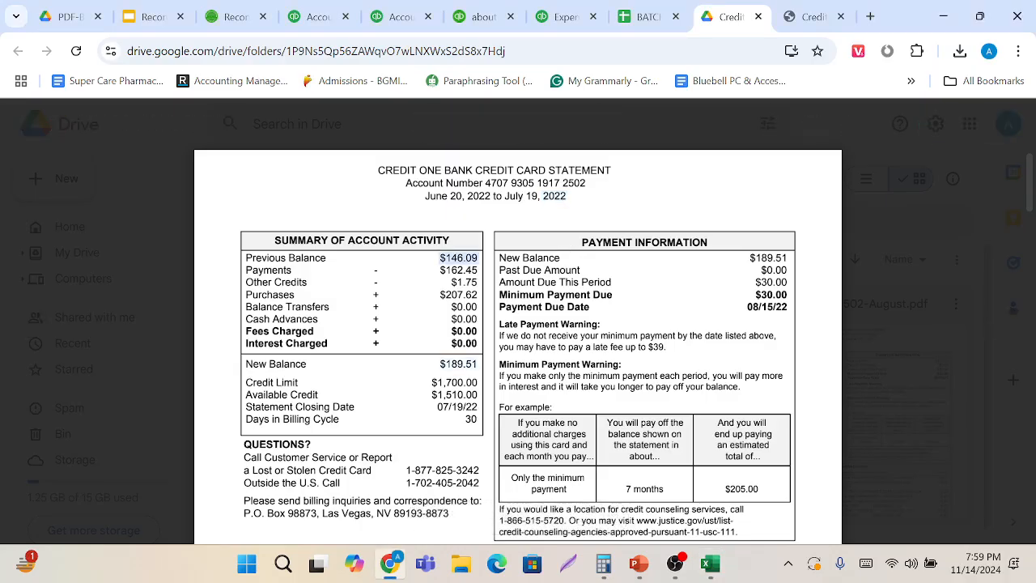
{"action": "key", "text": "alt+Tab"}
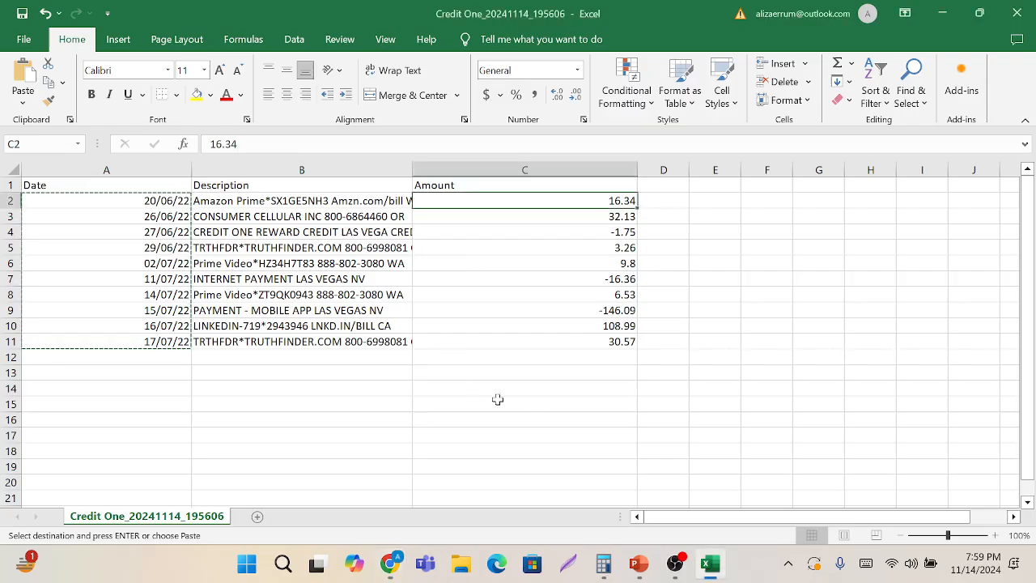
{"action": "left_click", "coordinate": [562, 377]}
{"action": "type", "text": "14"}
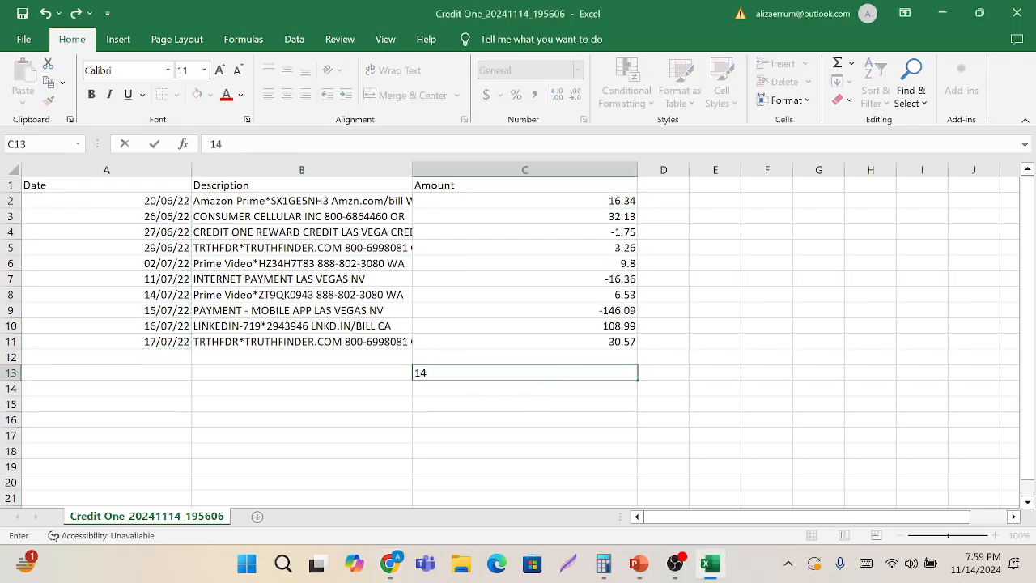
{"action": "type", "text": "6.09"}
{"action": "key", "text": "Return"}
Sum the amounts and previous balance in C2:C13 with AutoSum, placing the total in C14.
{"action": "left_click_drag", "start_coordinate": [597, 201], "coordinate": [597, 370]}
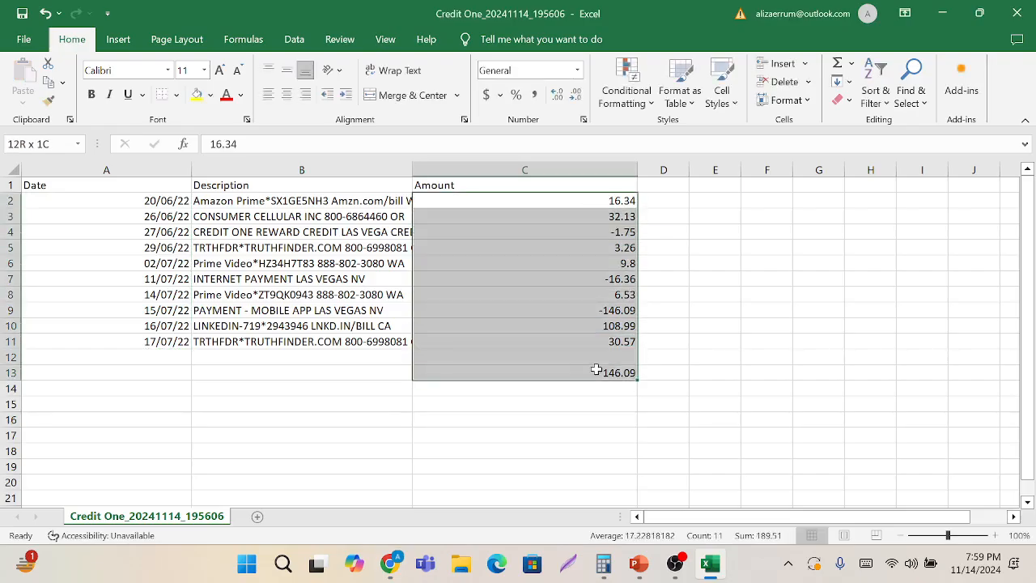
{"action": "left_click", "coordinate": [839, 65]}
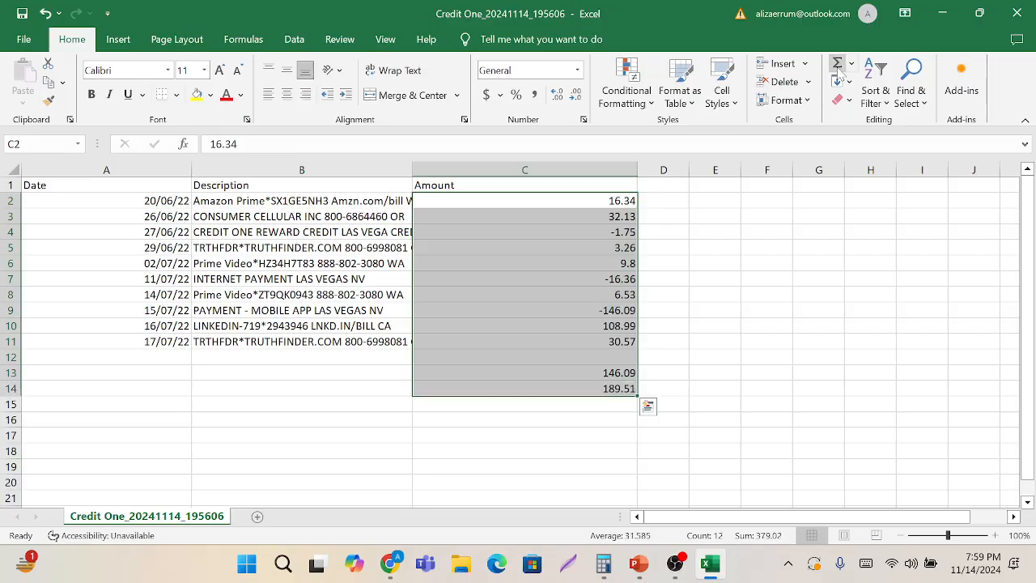
{"action": "left_click", "coordinate": [735, 276]}
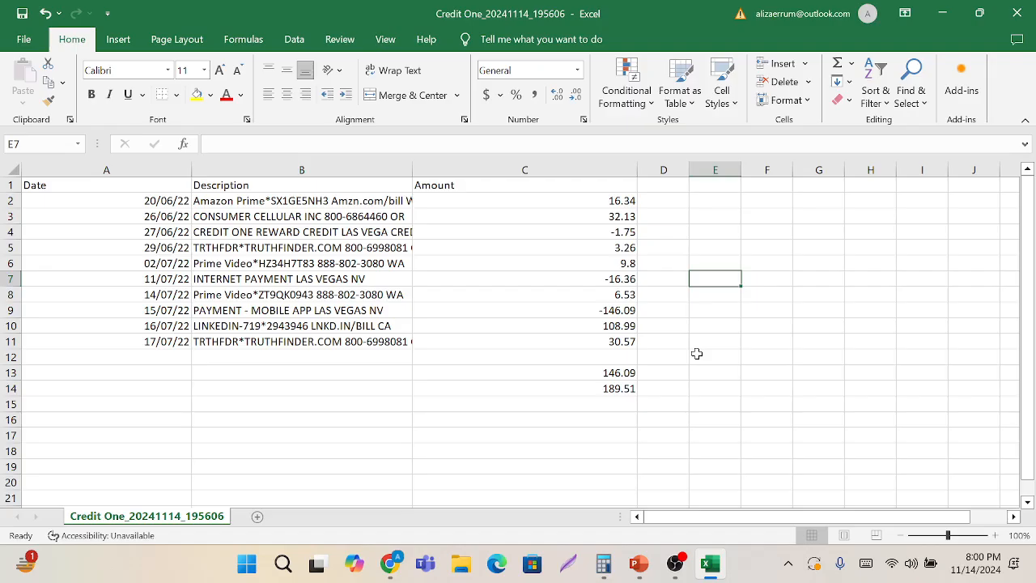
Check the SUM formula in C14 and compare its total with the New Balance on the July statement PDF.
{"action": "left_click_drag", "start_coordinate": [586, 374], "coordinate": [592, 388]}
{"action": "left_click", "coordinate": [604, 387]}
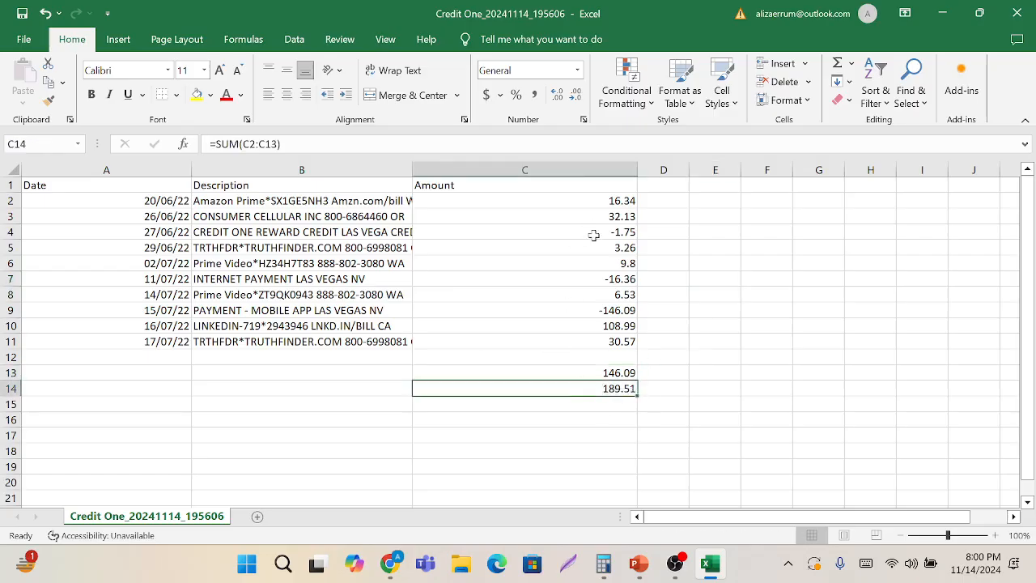
{"action": "key", "text": "alt+Tab"}
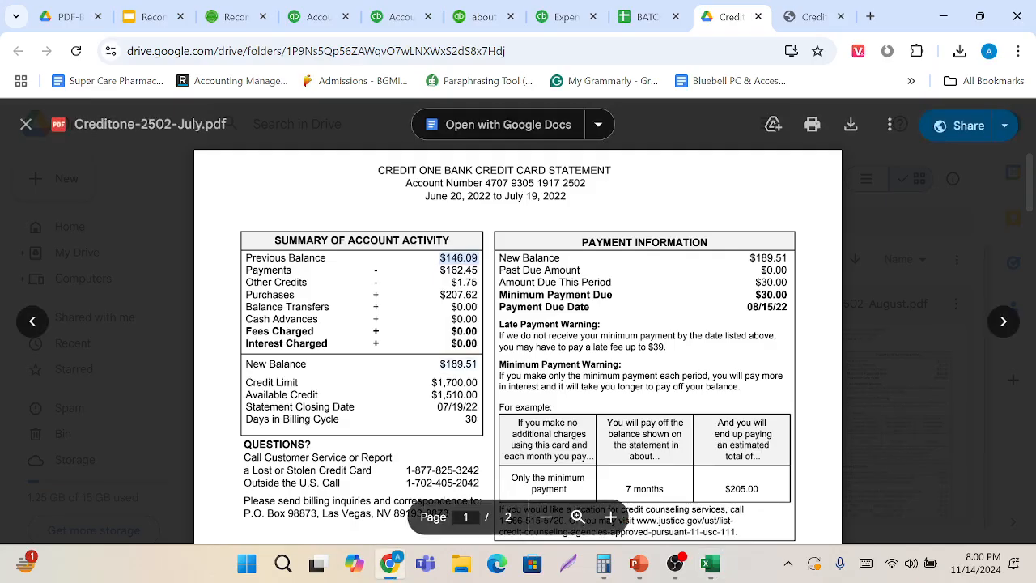
Clear the previous balance and check total from C13:C15 of the Credit One workbook.
{"action": "key", "text": "alt+Tab"}
{"action": "left_click_drag", "start_coordinate": [538, 367], "coordinate": [539, 396]}
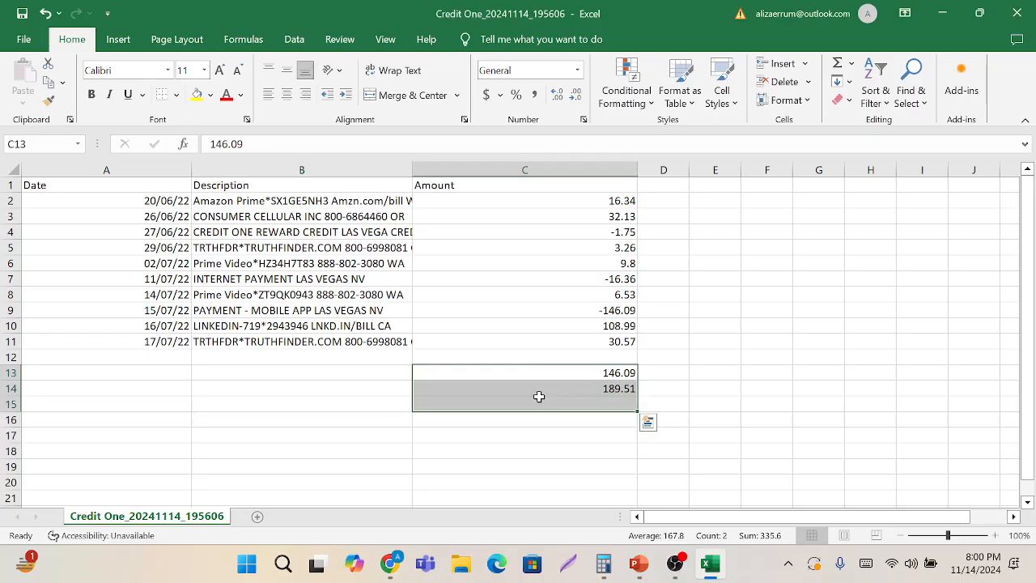
{"action": "key", "text": "Delete"}
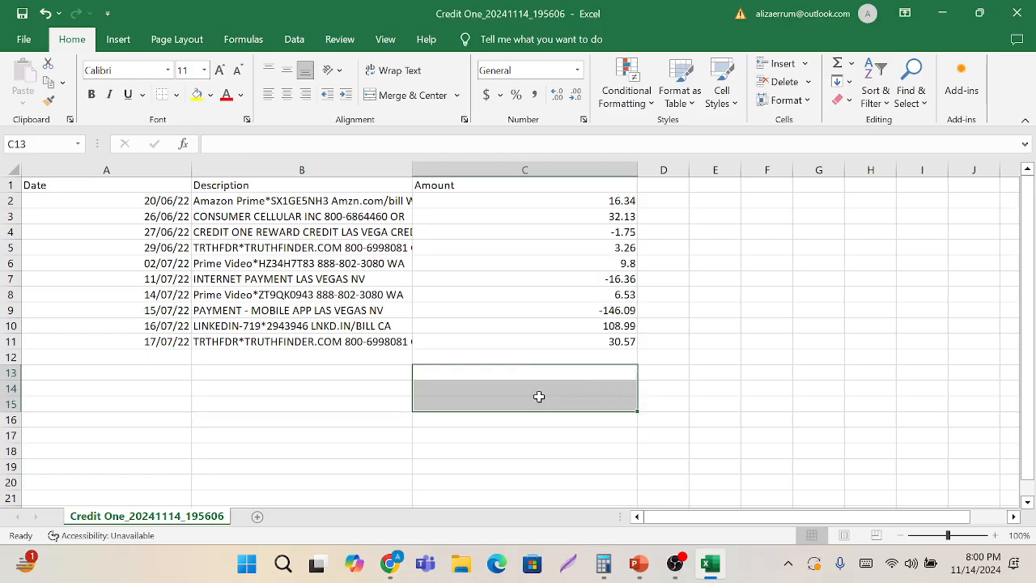
{"action": "left_click", "coordinate": [328, 429]}
Save a copy of the file as Credit One_20241114_195606 in CSV UTF-8 format in the customer's recently used assignment folder.
{"action": "left_click", "coordinate": [25, 39]}
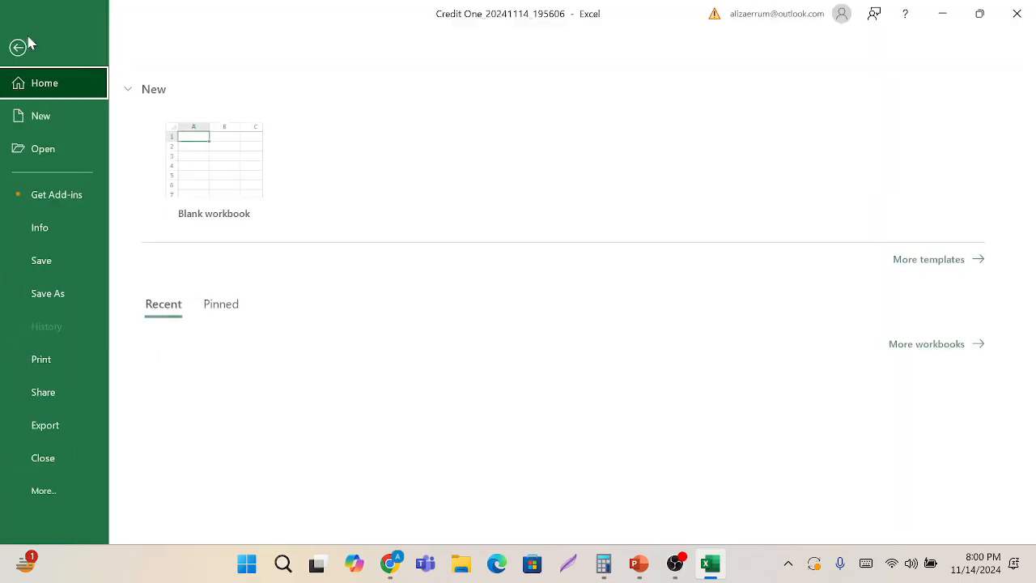
{"action": "left_click", "coordinate": [53, 294]}
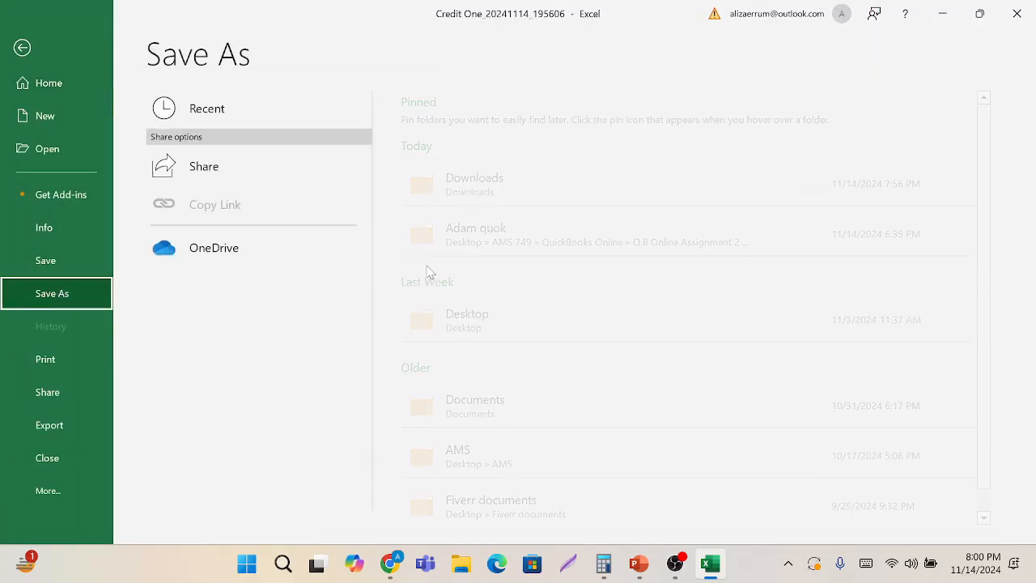
{"action": "scroll", "coordinate": [493, 453], "scroll_direction": "down", "scroll_amount": 1}
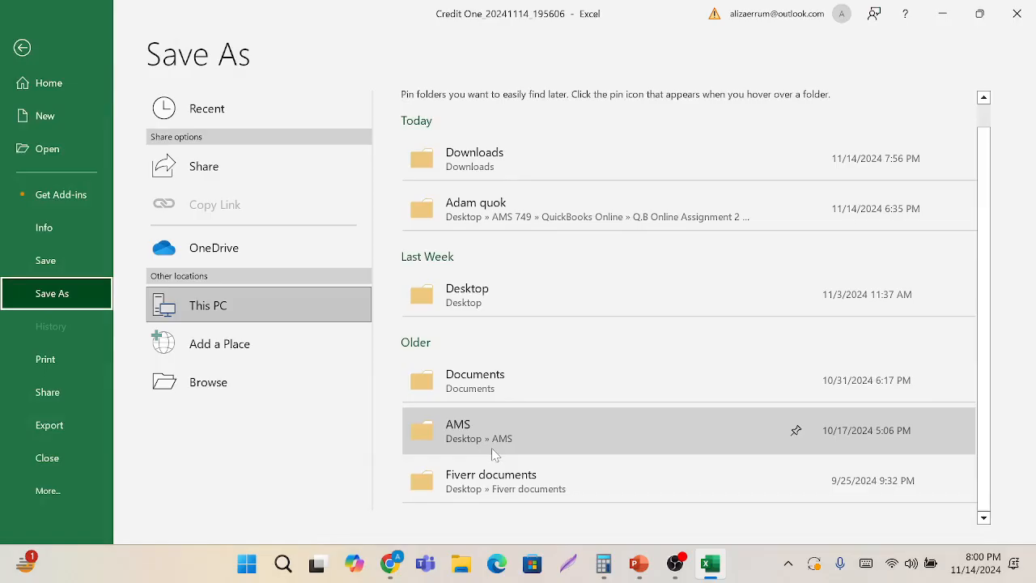
{"action": "left_click", "coordinate": [526, 217]}
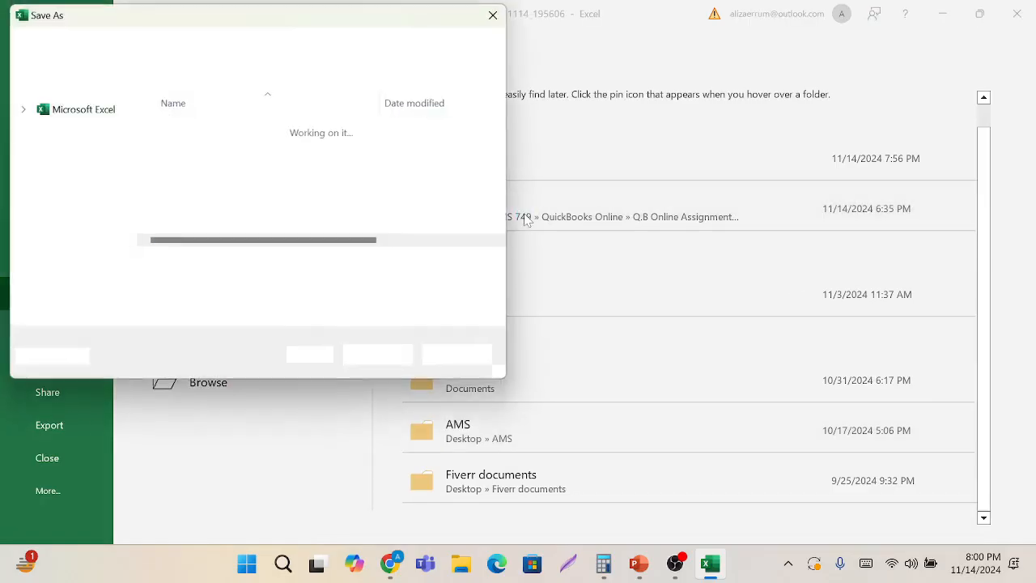
{"action": "left_click", "coordinate": [257, 267]}
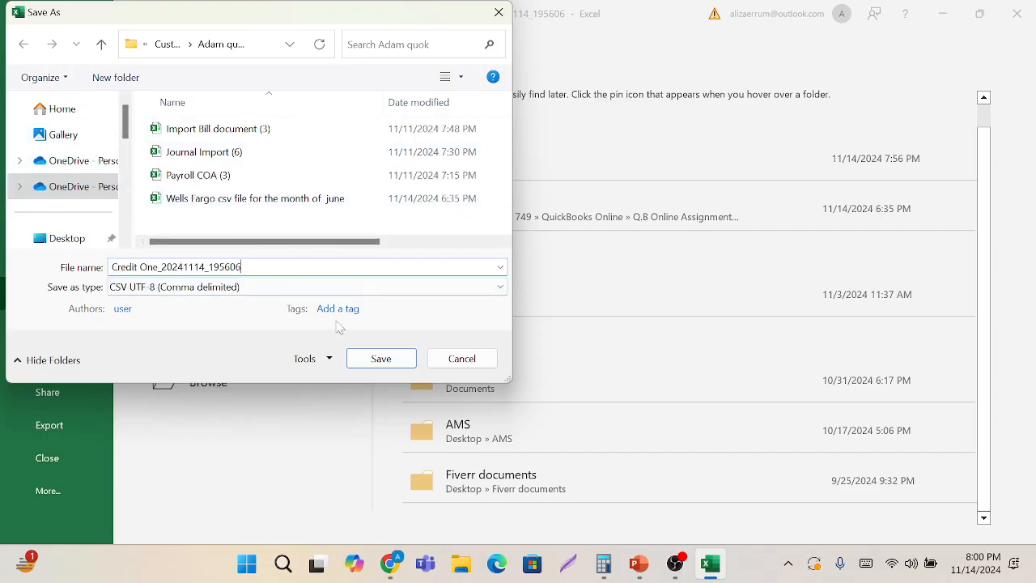
{"action": "left_click", "coordinate": [368, 360]}
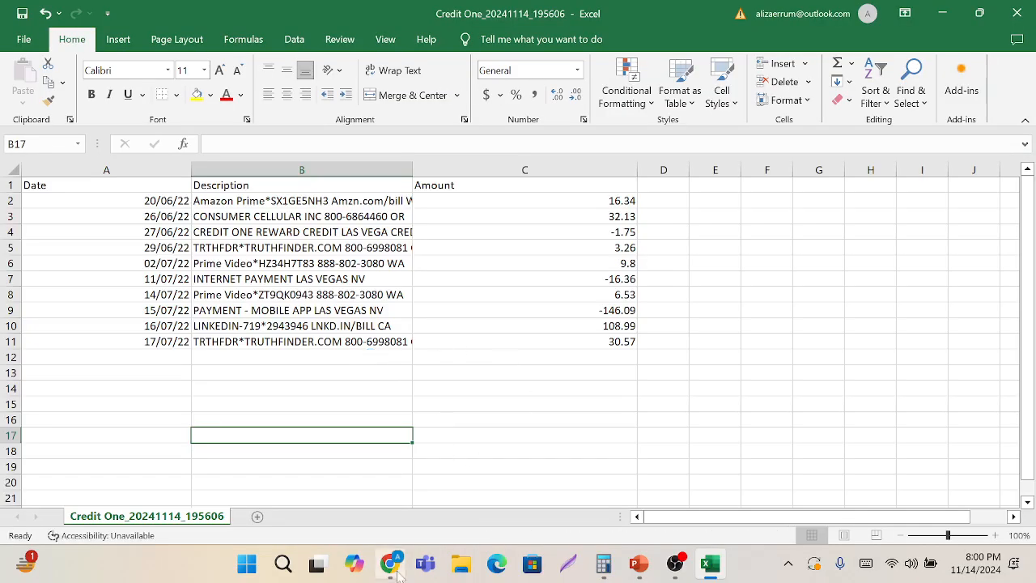
Check the bank name on the July statement PDF in Chrome, and filter the QuickBooks chart of accounts by "Cr".
{"action": "left_click", "coordinate": [397, 559]}
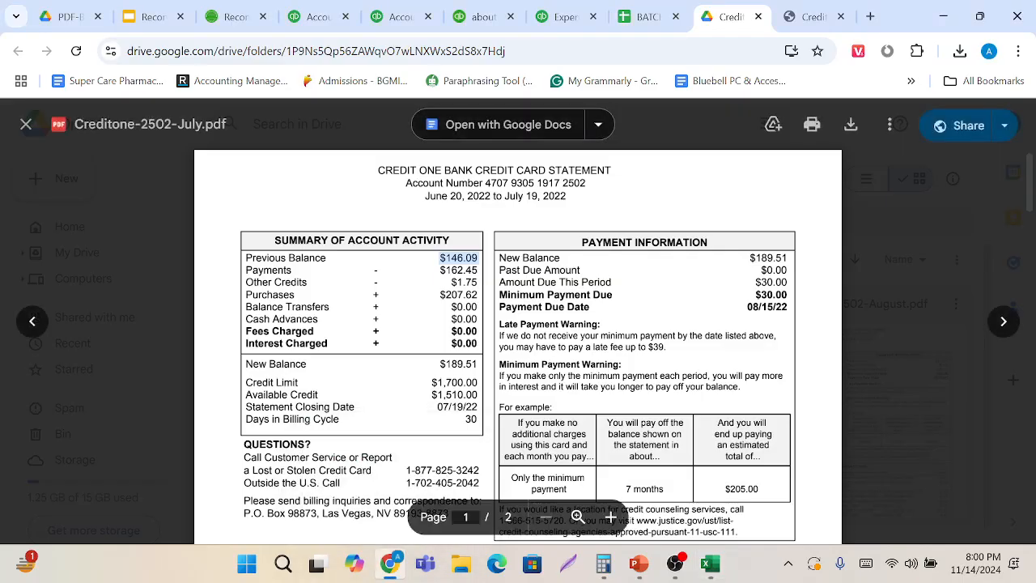
{"action": "left_click_drag", "start_coordinate": [377, 170], "coordinate": [473, 170]}
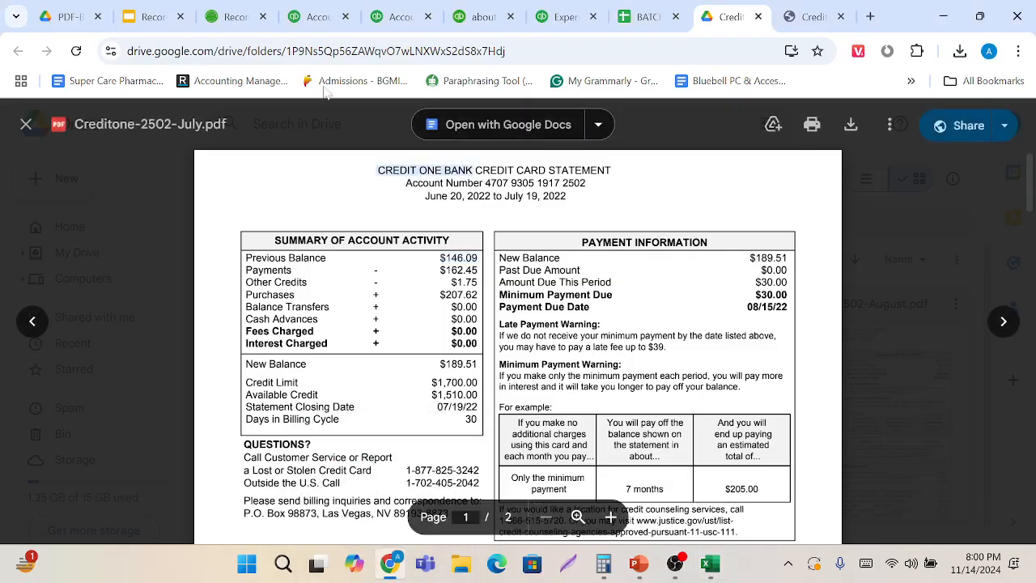
{"action": "left_click", "coordinate": [318, 16]}
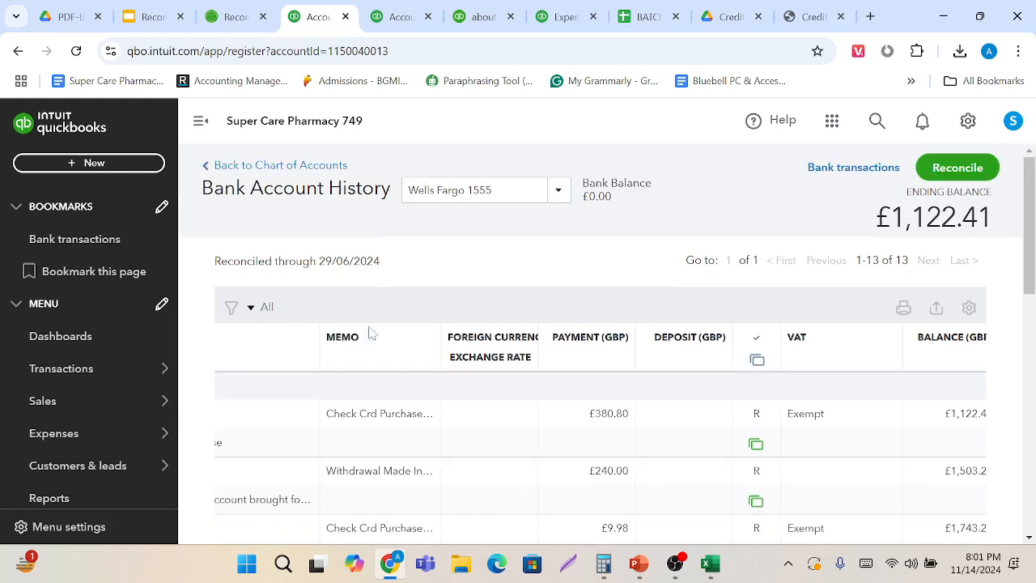
{"action": "left_click", "coordinate": [285, 166]}
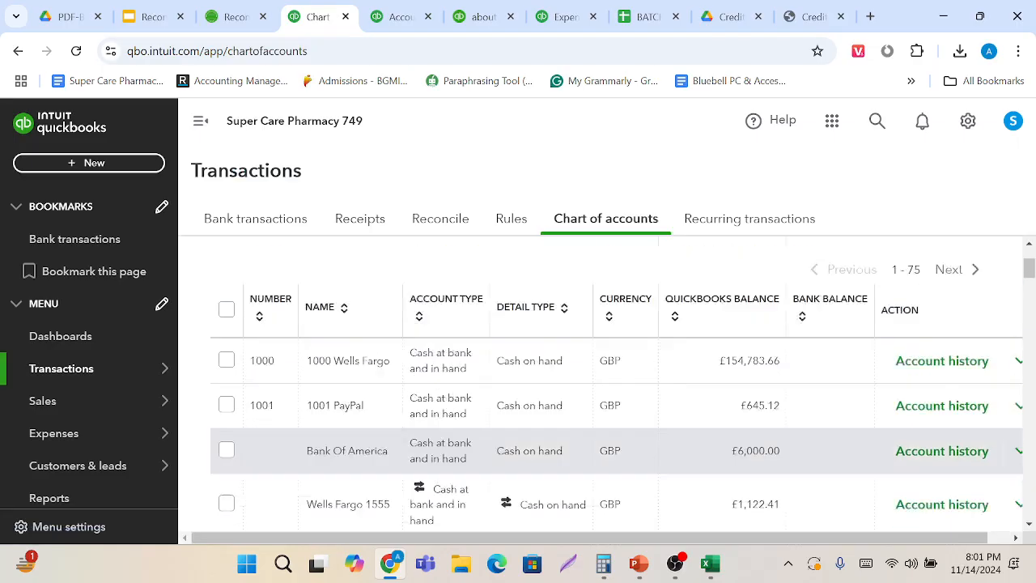
{"action": "left_click", "coordinate": [434, 342]}
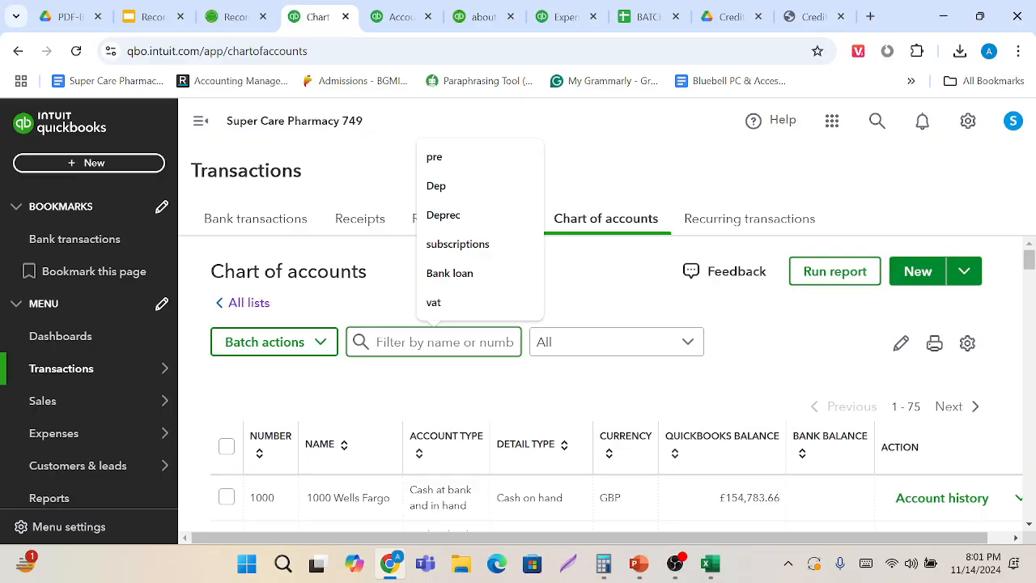
{"action": "type", "text": "Cr"}
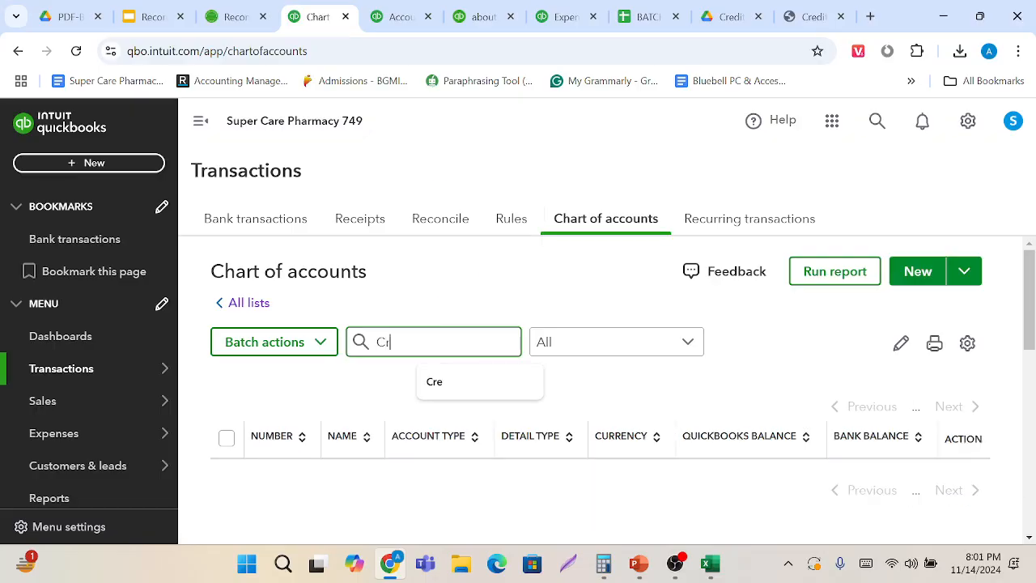
Filter the chart of accounts by "Cre" and start a new account with the account type Credit Card.
{"action": "type", "text": "e"}
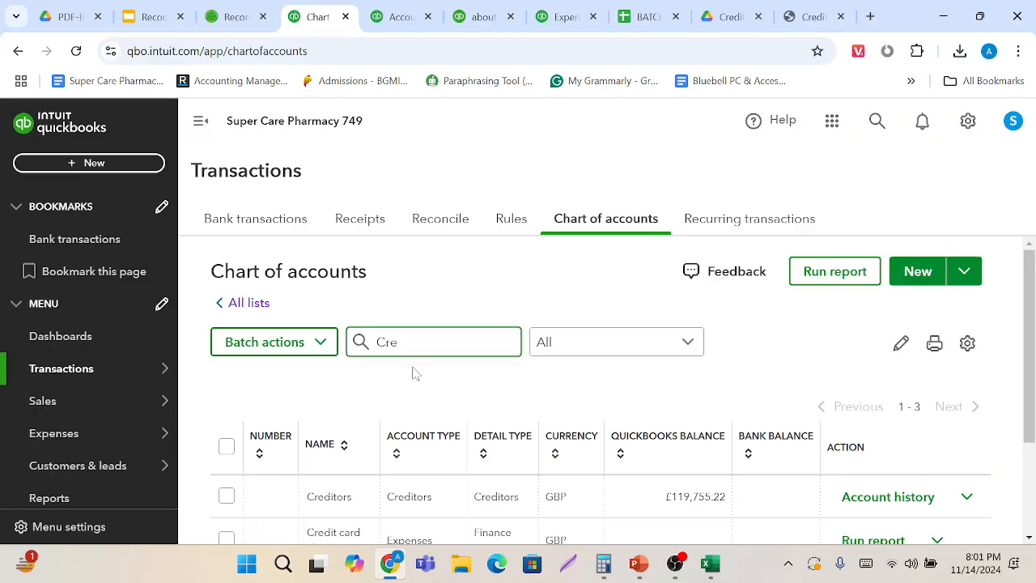
{"action": "left_click", "coordinate": [917, 273]}
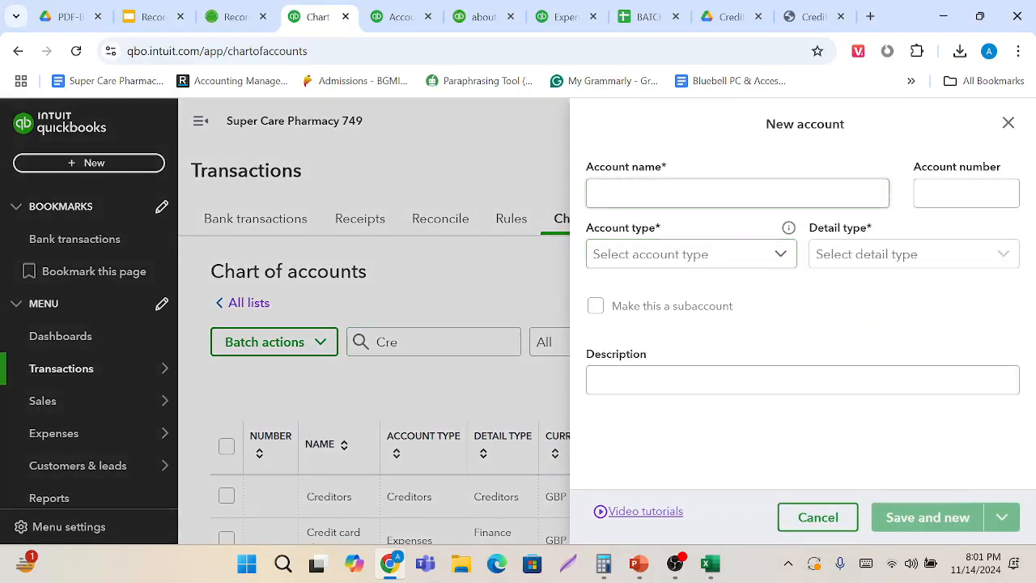
{"action": "left_click", "coordinate": [776, 254]}
{"action": "scroll", "coordinate": [691, 446], "scroll_direction": "down", "scroll_amount": 1}
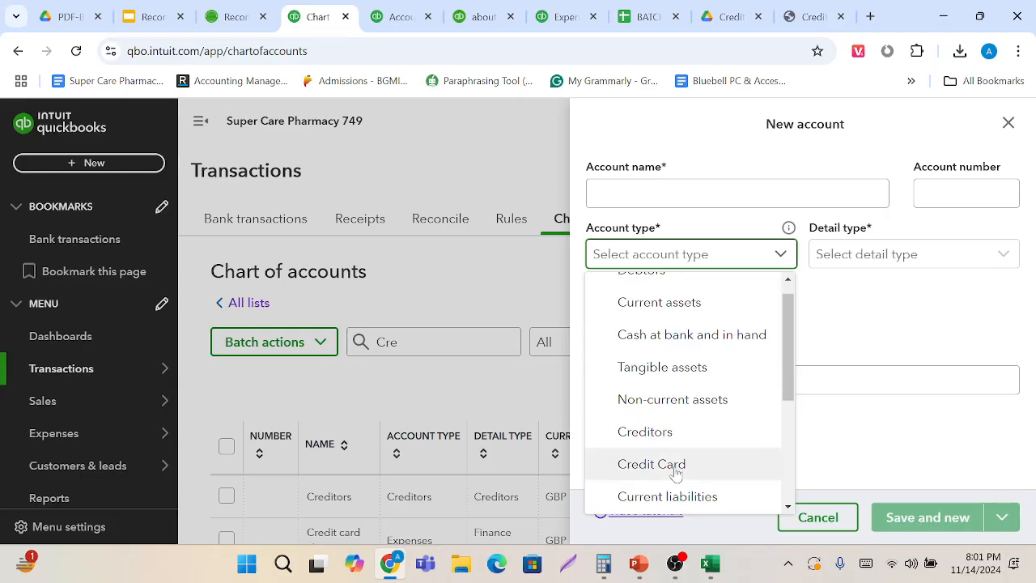
{"action": "left_click", "coordinate": [676, 465]}
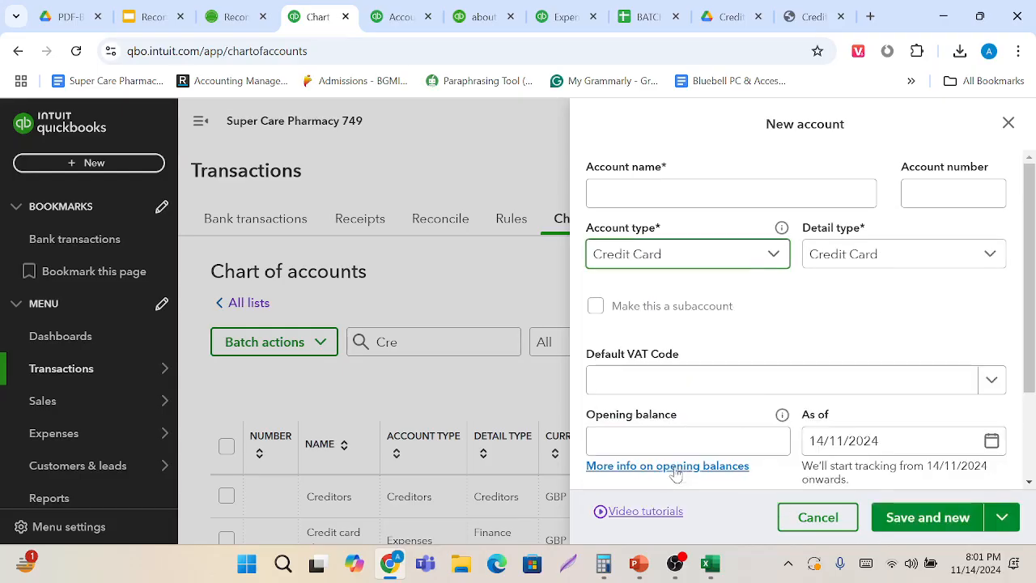
{"action": "mouse_move", "coordinate": [782, 229]}
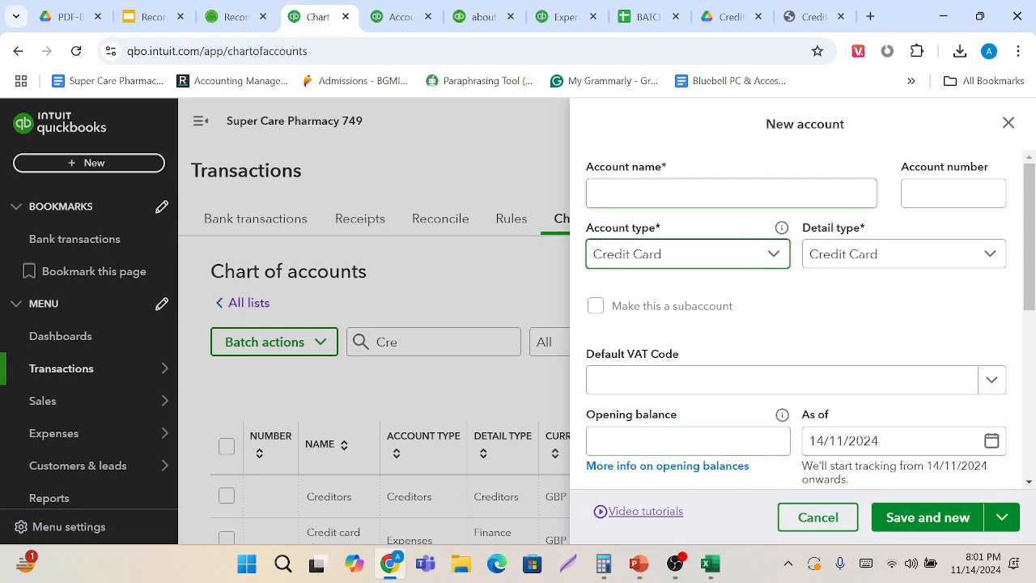
Name the new account CREDIT ONE, copying the bank name from the July credit card statement and removing the word BANK.
{"action": "left_click", "coordinate": [730, 194]}
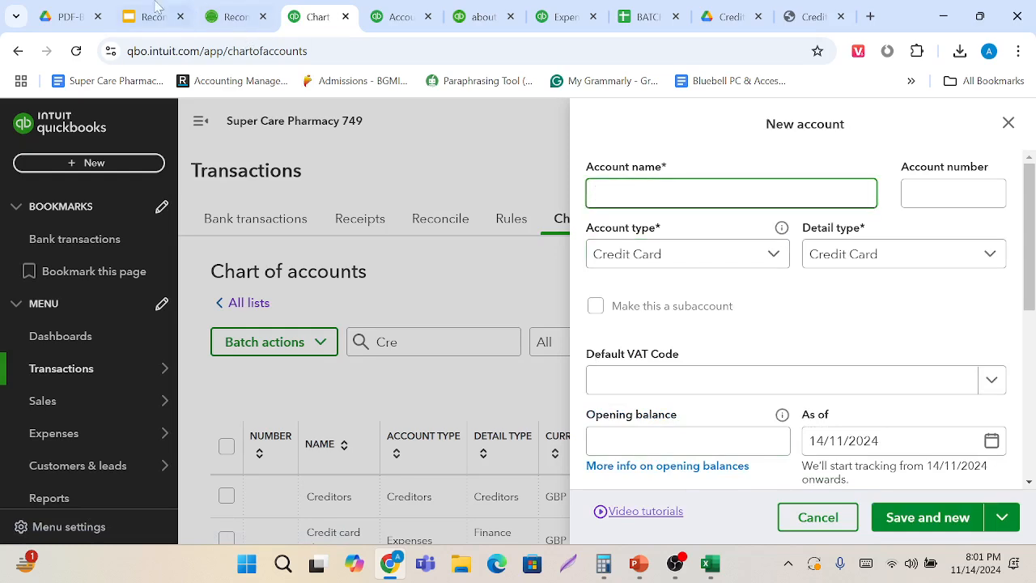
{"action": "left_click", "coordinate": [732, 8]}
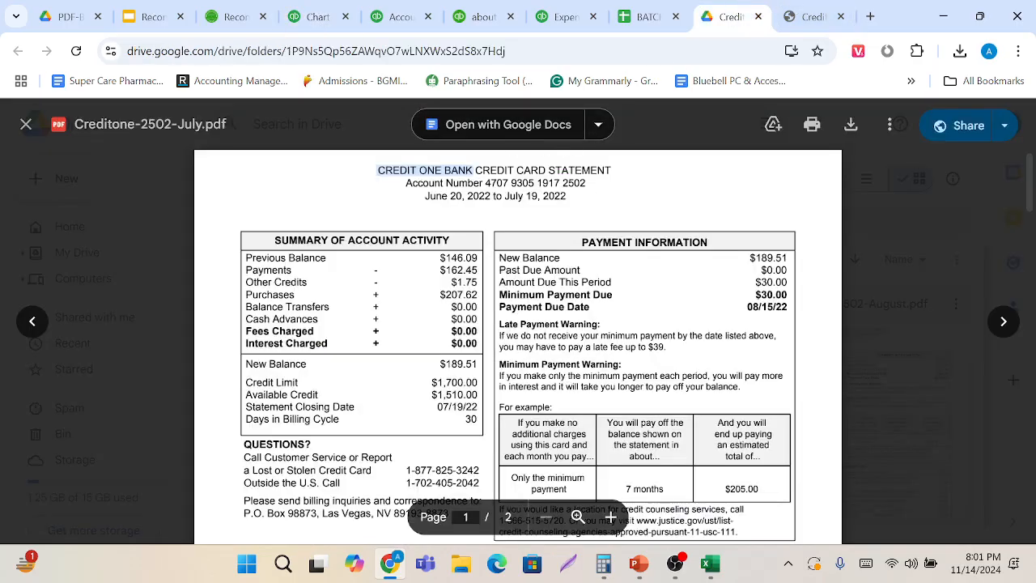
{"action": "left_click", "coordinate": [473, 171]}
{"action": "left_click_drag", "start_coordinate": [378, 170], "coordinate": [473, 171]}
{"action": "left_click", "coordinate": [317, 16]}
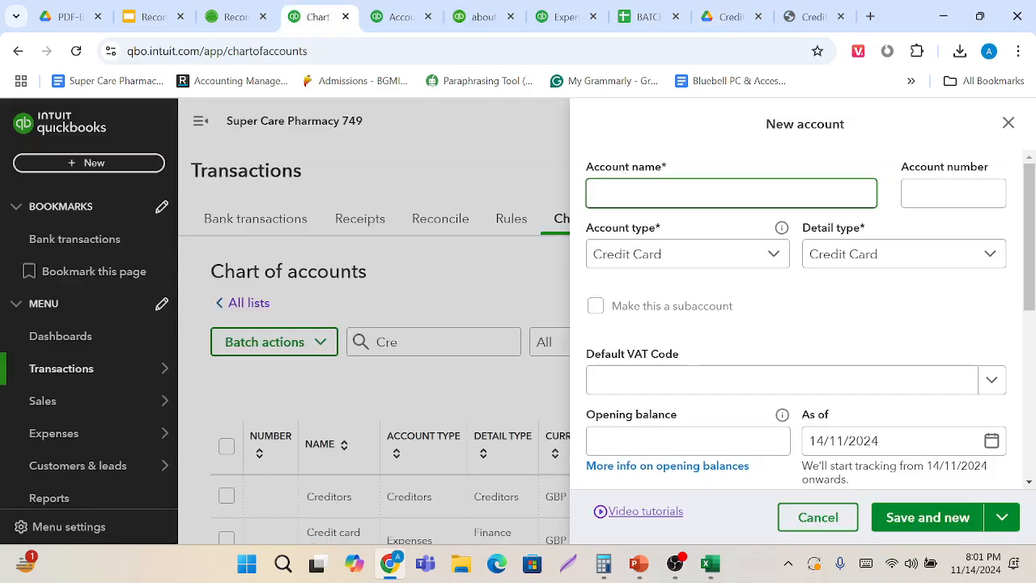
{"action": "type", "text": "CREDIT ONE BANK"}
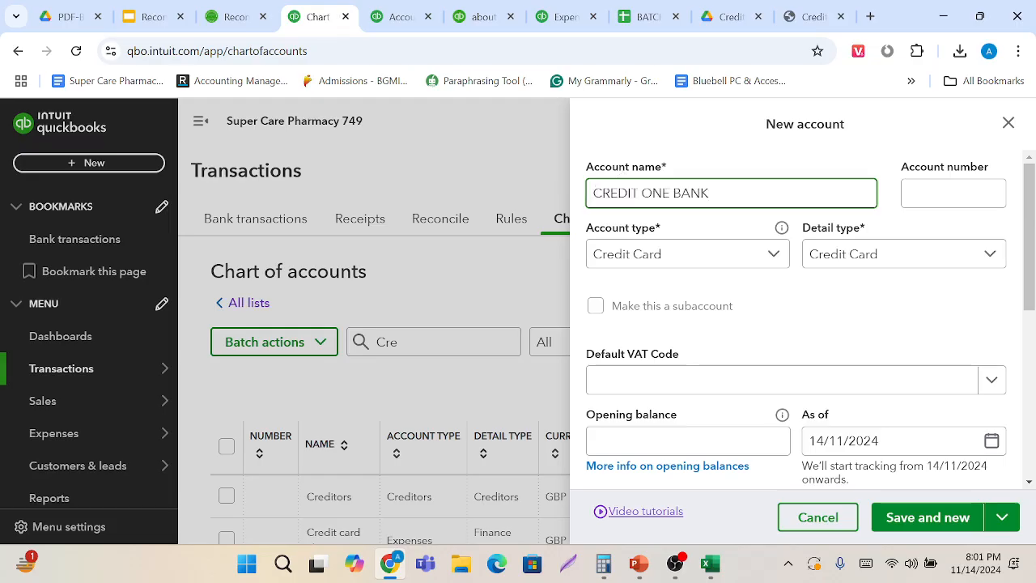
{"action": "key", "text": "BackSpace"}
{"action": "key", "text": "BackSpace"}
{"action": "key", "text": "BackSpace"}
{"action": "key", "text": "BackSpace"}
Close the four browser tabs between the chart of accounts and the credit card statement.
{"action": "left_click", "coordinate": [428, 17]}
{"action": "left_click", "coordinate": [428, 16]}
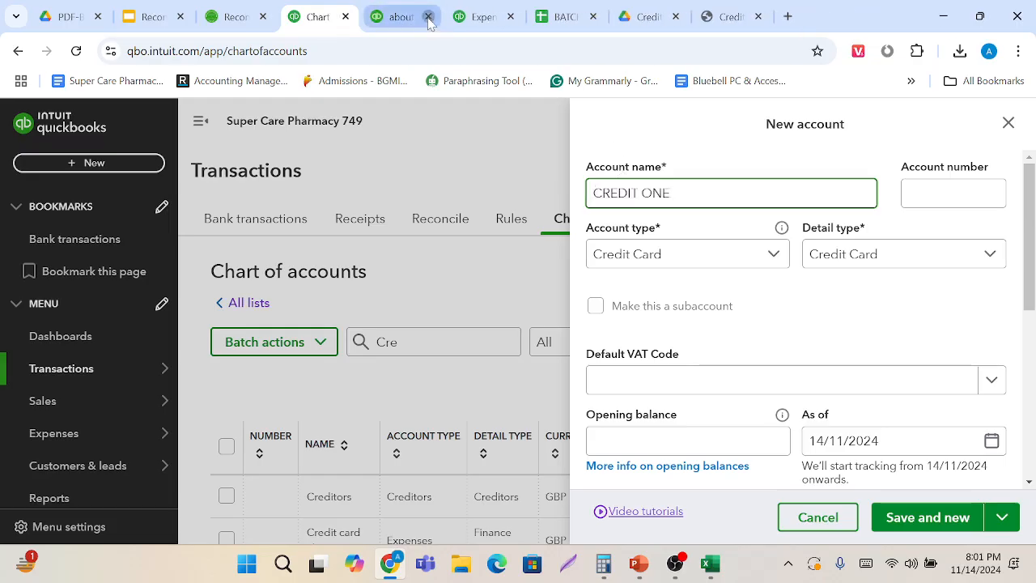
{"action": "left_click", "coordinate": [428, 16]}
{"action": "left_click", "coordinate": [428, 16]}
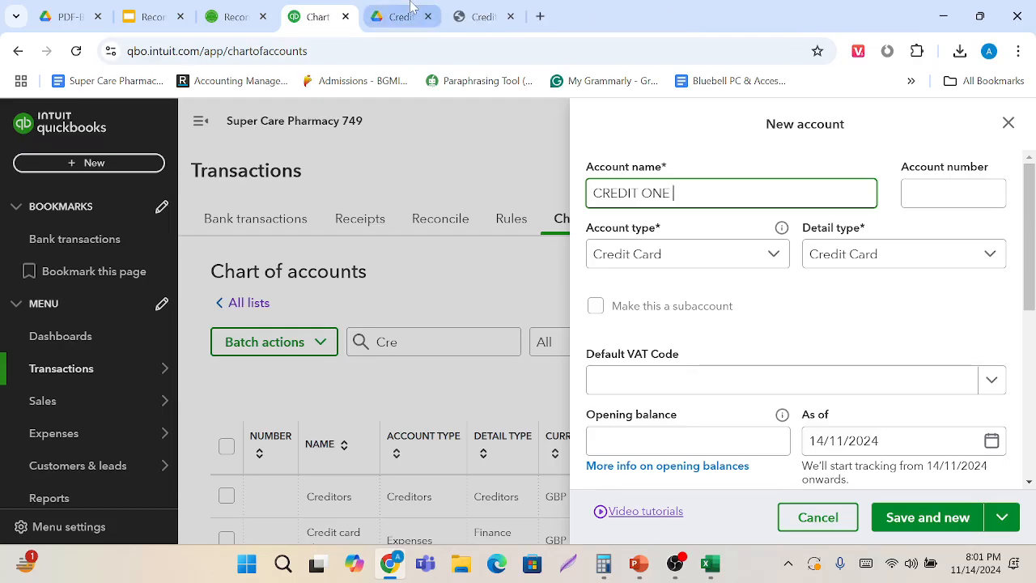
Add the last four digits of the statement's card account number to the new account's name.
{"action": "left_click", "coordinate": [412, 10]}
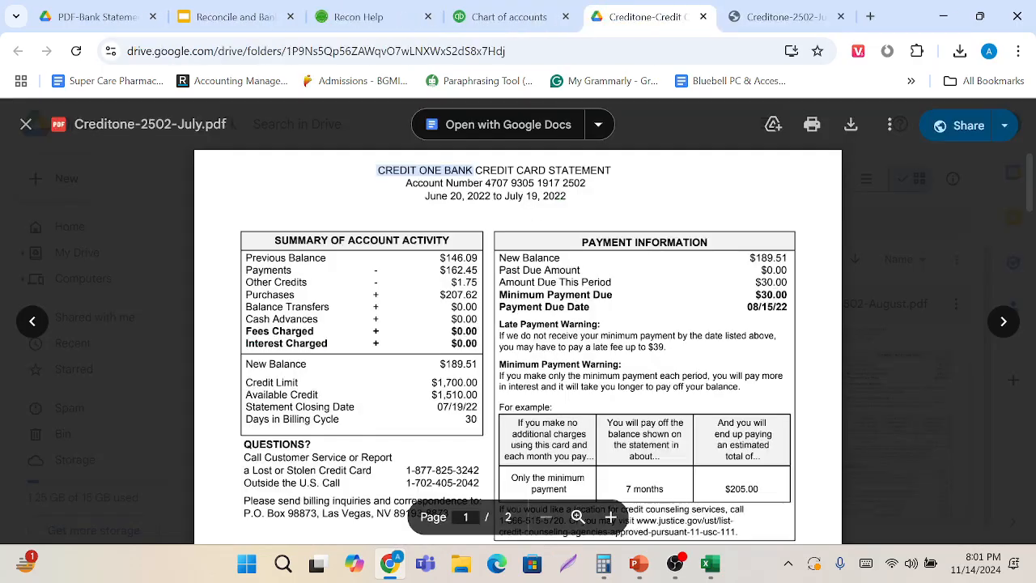
{"action": "left_click_drag", "start_coordinate": [586, 184], "coordinate": [538, 184]}
{"action": "key", "text": "ctrl+c"}
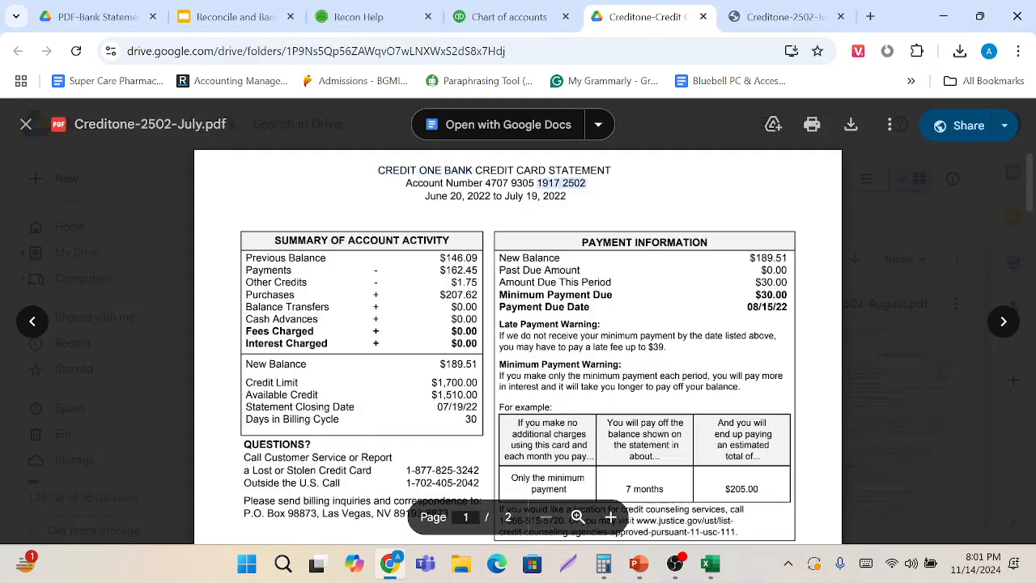
{"action": "left_click", "coordinate": [506, 17]}
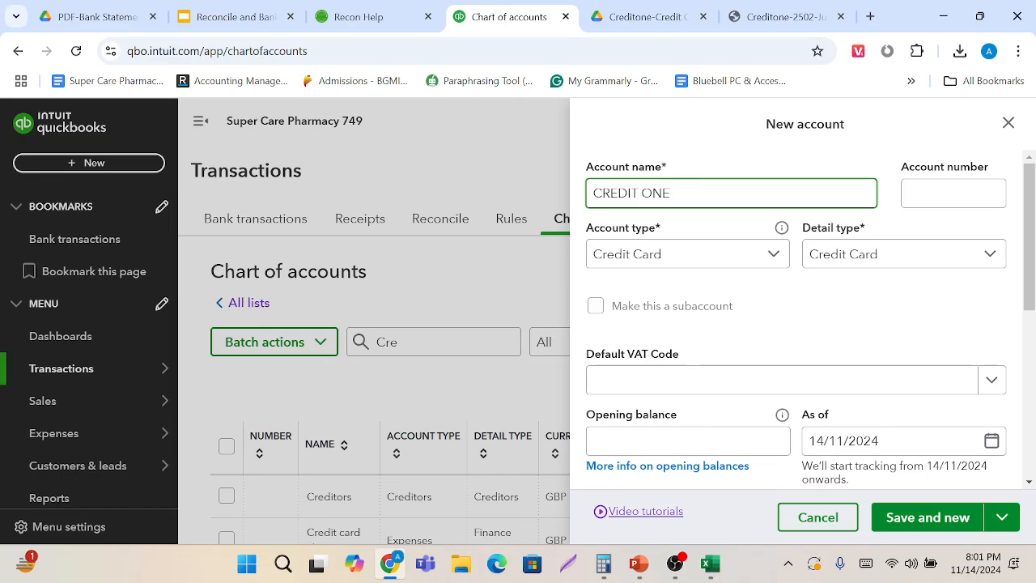
{"action": "key", "text": "ctrl+v"}
{"action": "left_click", "coordinate": [703, 193]}
{"action": "key", "text": "BackSpace"}
{"action": "key", "text": "BackSpace"}
{"action": "key", "text": "BackSpace"}
{"action": "key", "text": "BackSpace"}
Set the new account's opening balance to 146.09, the previous balance on the credit card statement.
{"action": "scroll", "coordinate": [755, 321], "scroll_direction": "down", "scroll_amount": 1}
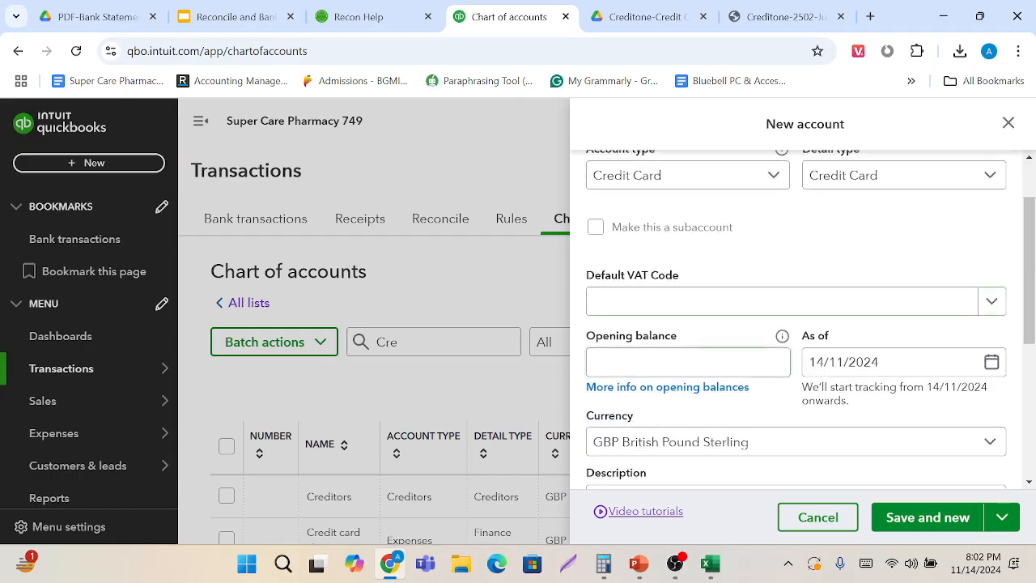
{"action": "left_click", "coordinate": [692, 363]}
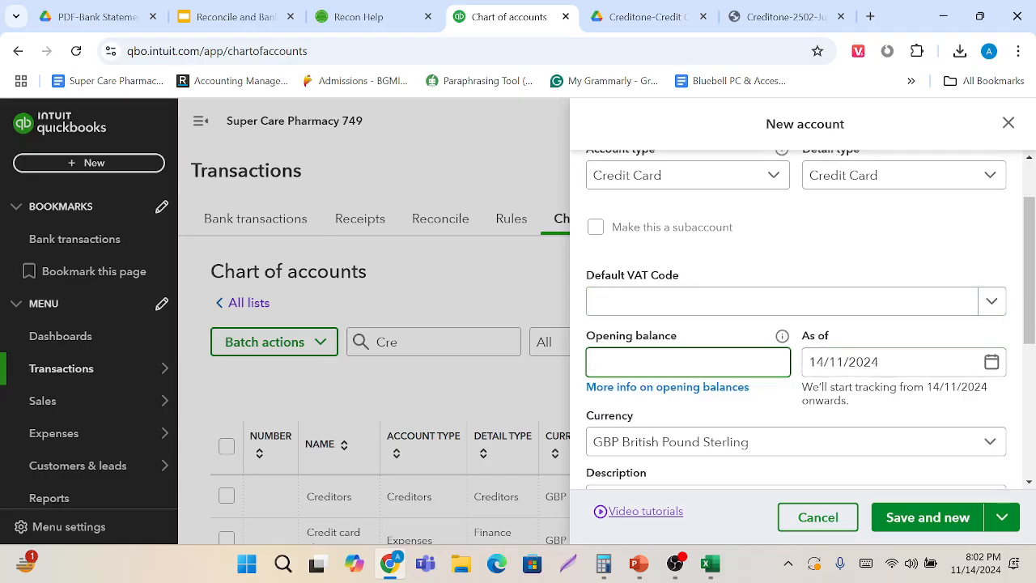
{"action": "left_click", "coordinate": [639, 16]}
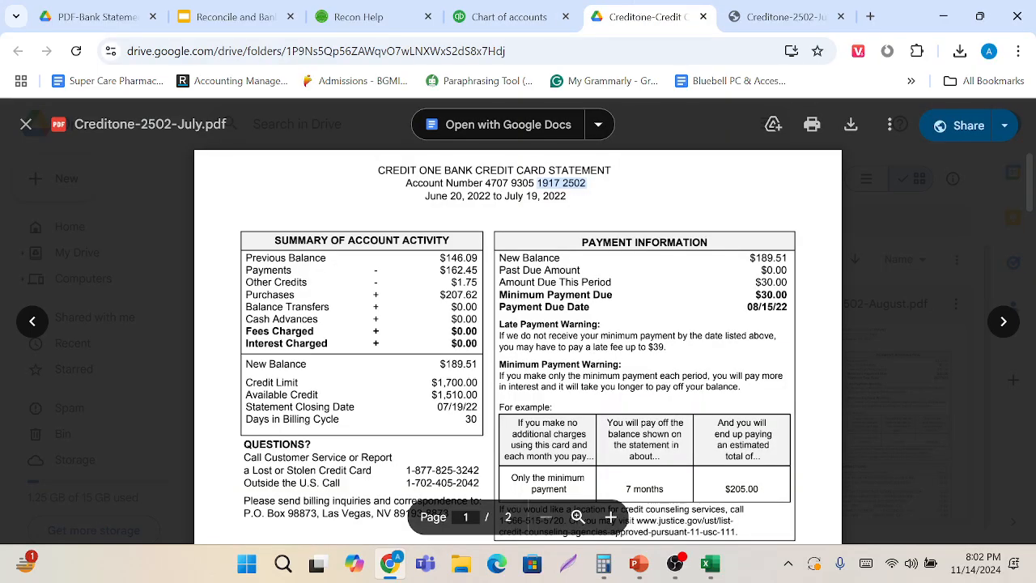
{"action": "double_click", "coordinate": [459, 258]}
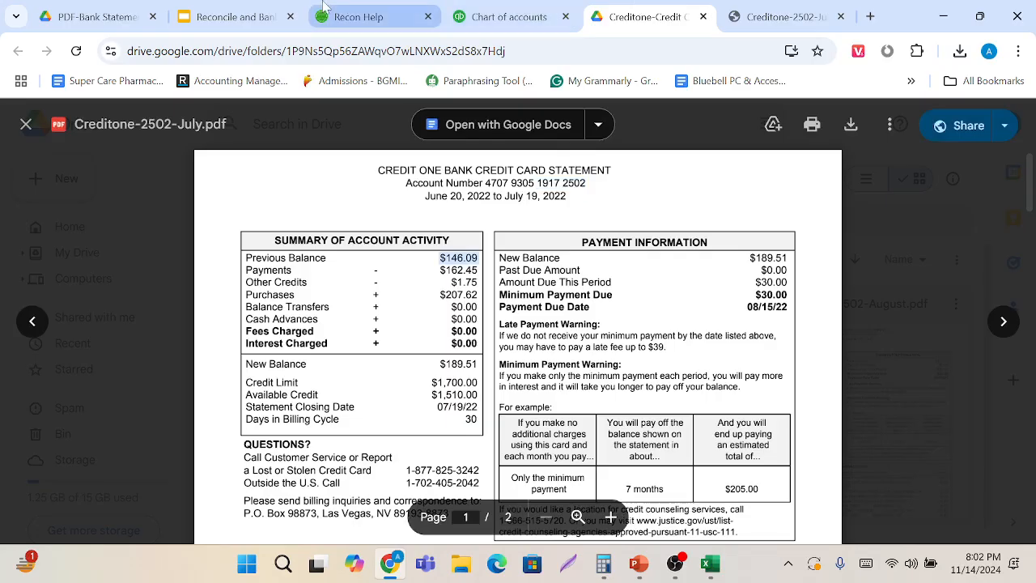
{"action": "left_click", "coordinate": [485, 13]}
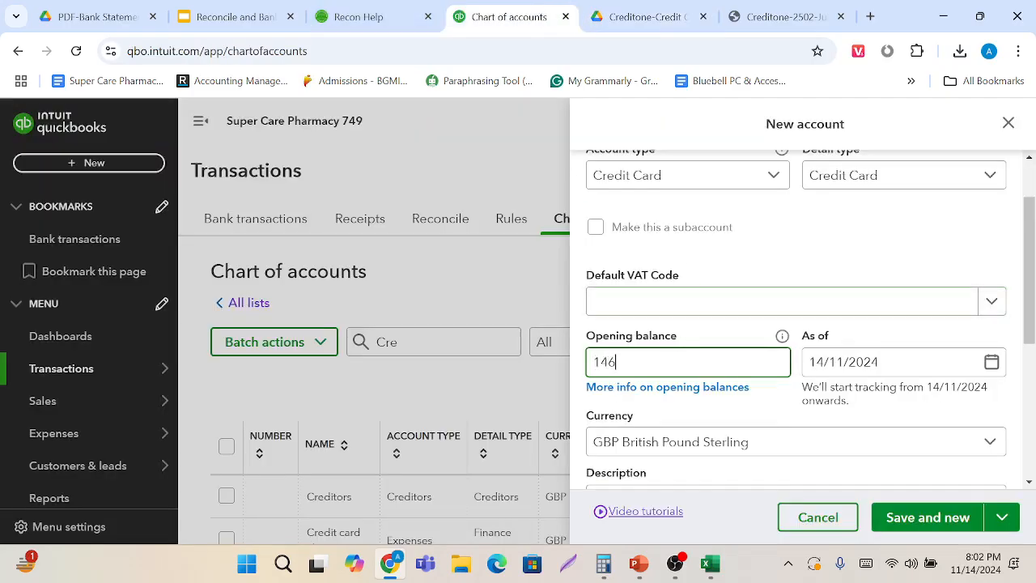
{"action": "type", "text": ".09"}
Set the opening balance's as-of date to 20/06/2022, the first day of the statement period.
{"action": "left_click", "coordinate": [361, 16]}
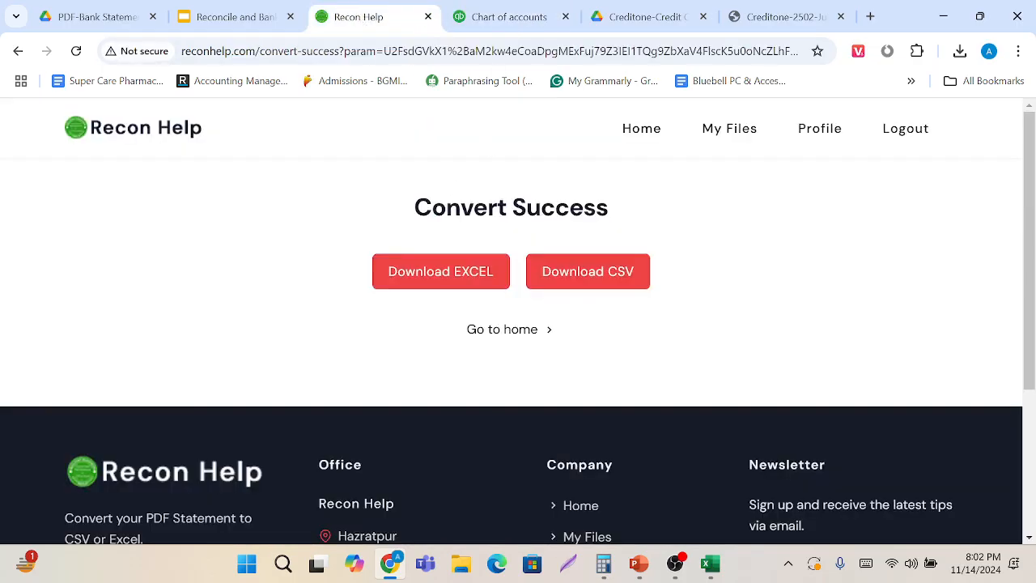
{"action": "left_click", "coordinate": [628, 8]}
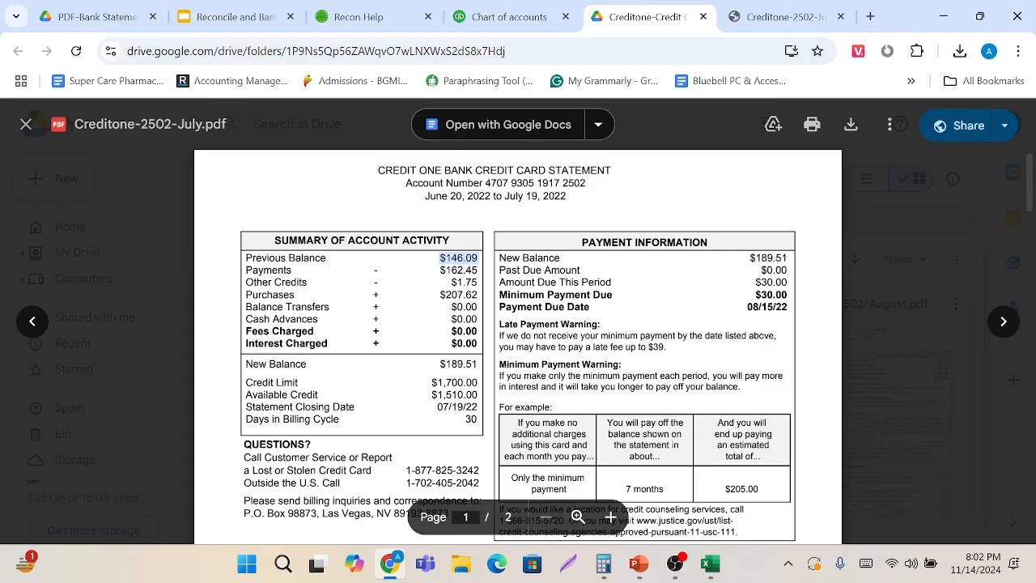
{"action": "left_click_drag", "start_coordinate": [424, 196], "coordinate": [502, 196]}
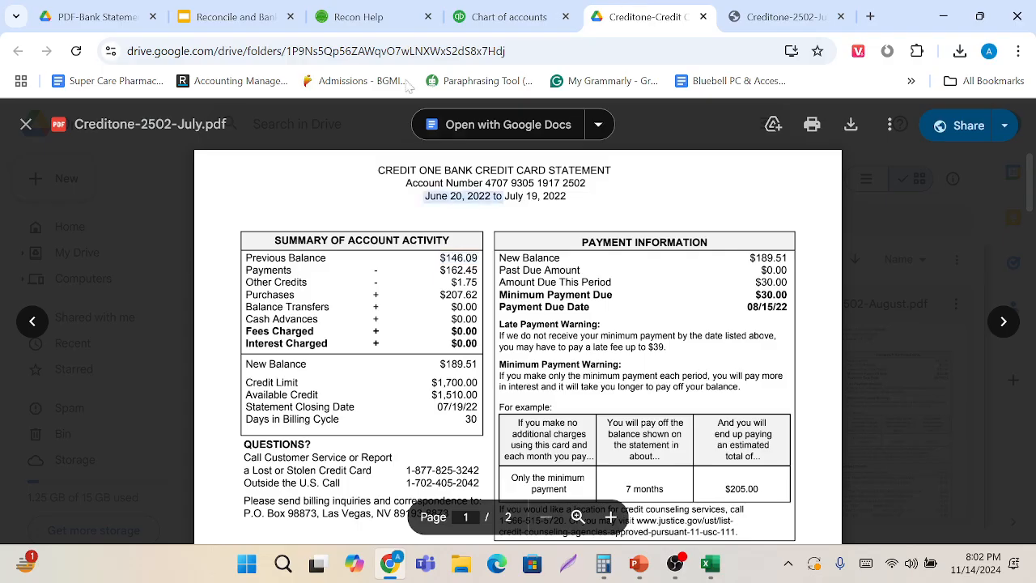
{"action": "left_click", "coordinate": [508, 16]}
{"action": "mouse_move", "coordinate": [782, 335]}
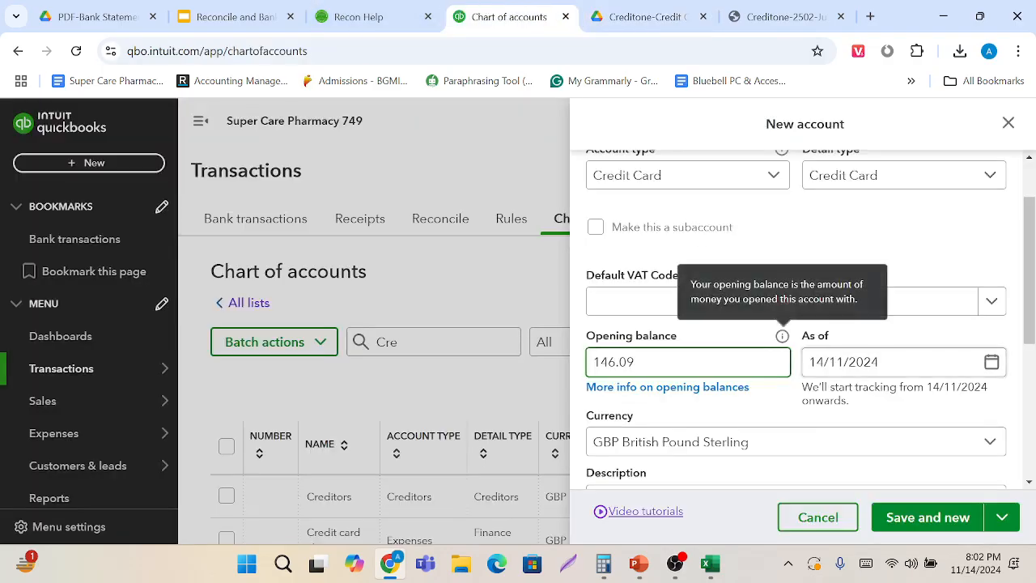
{"action": "key", "text": "Tab"}
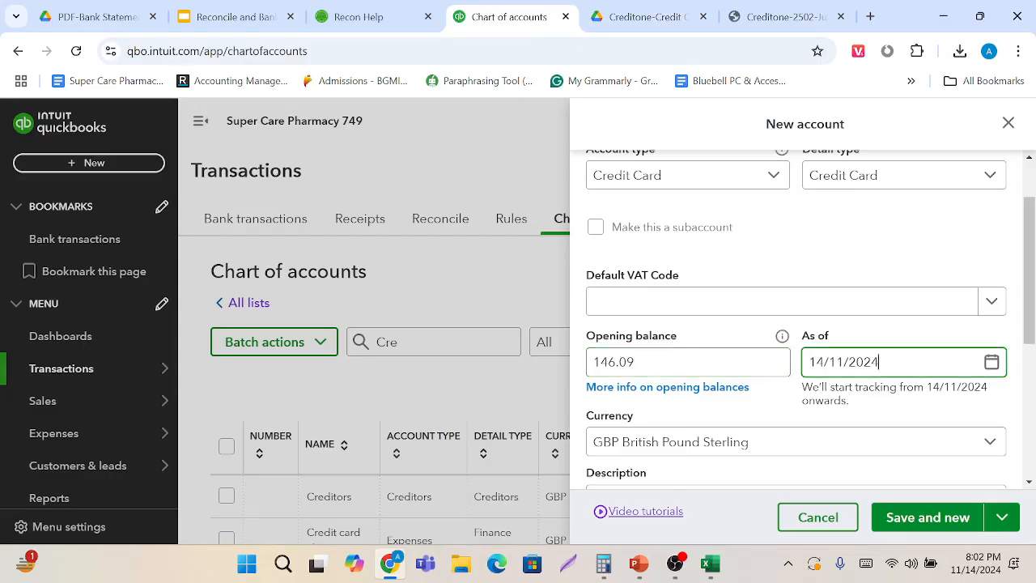
{"action": "left_click", "coordinate": [991, 362]}
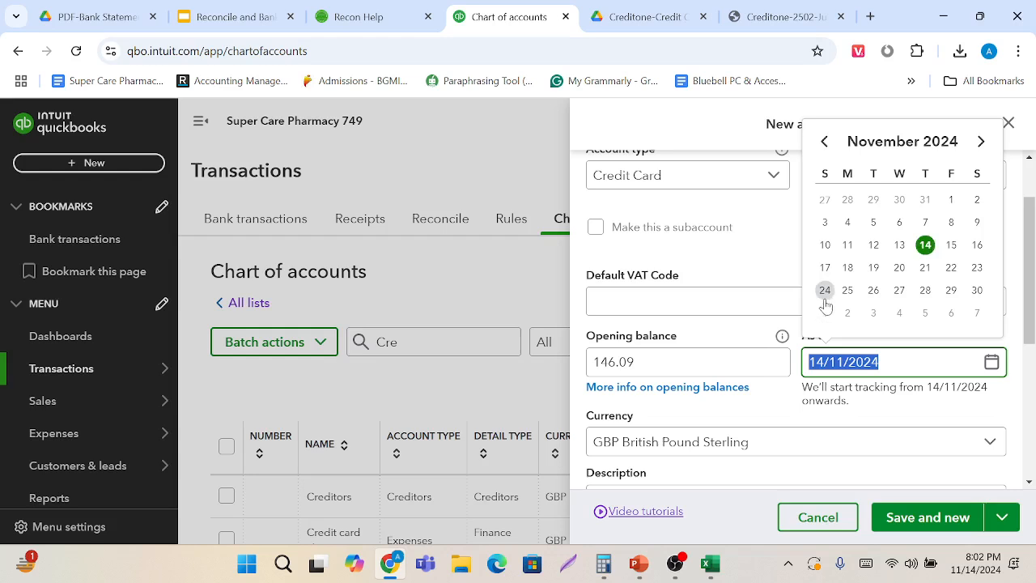
{"action": "left_click", "coordinate": [826, 142]}
{"action": "double_click", "coordinate": [825, 141]}
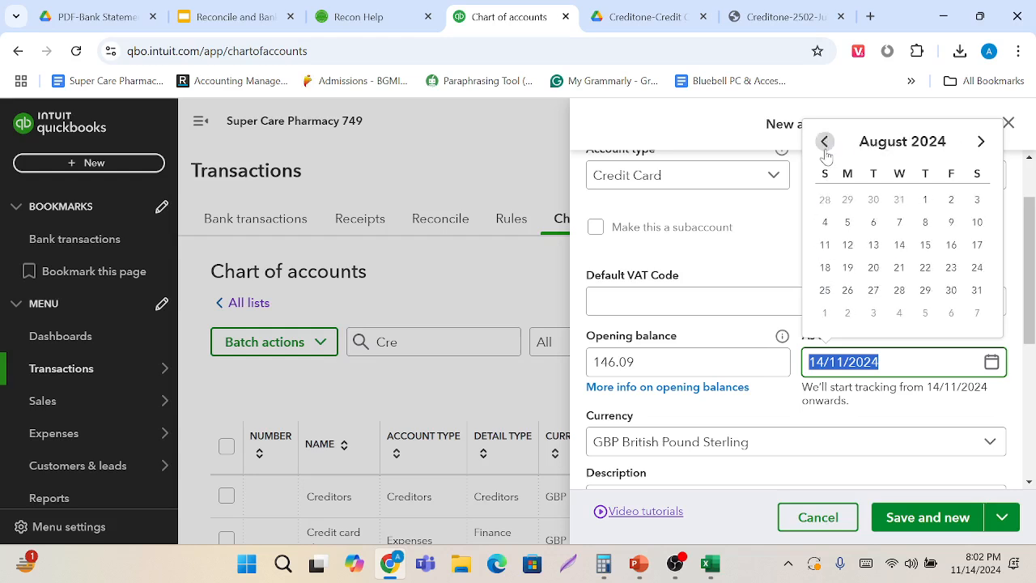
{"action": "triple_click", "coordinate": [825, 141]}
{"action": "triple_click", "coordinate": [825, 142]}
{"action": "triple_click", "coordinate": [825, 142]}
{"action": "triple_click", "coordinate": [825, 141]}
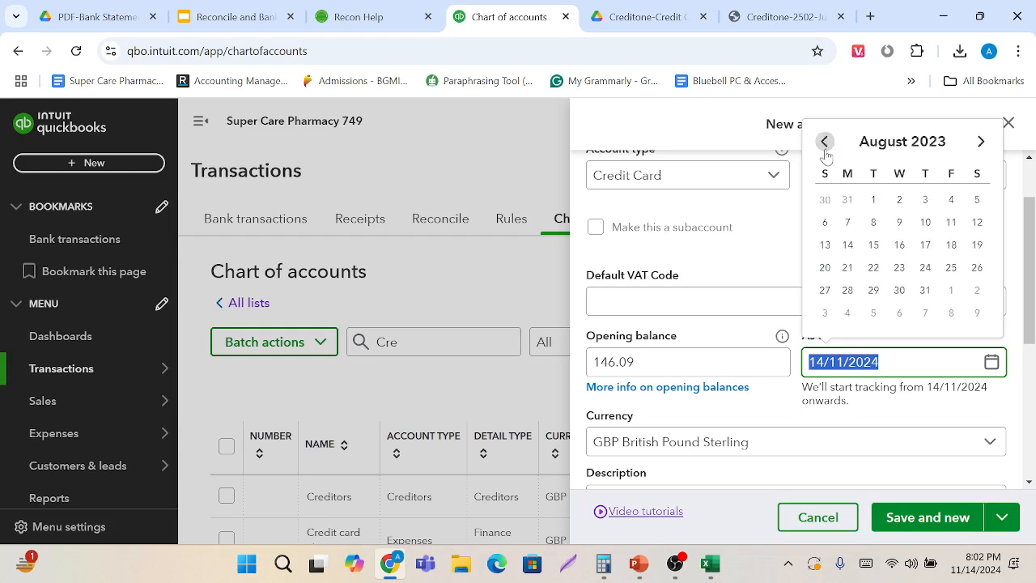
{"action": "double_click", "coordinate": [826, 141]}
{"action": "triple_click", "coordinate": [826, 142]}
{"action": "triple_click", "coordinate": [826, 142]}
{"action": "double_click", "coordinate": [825, 141]}
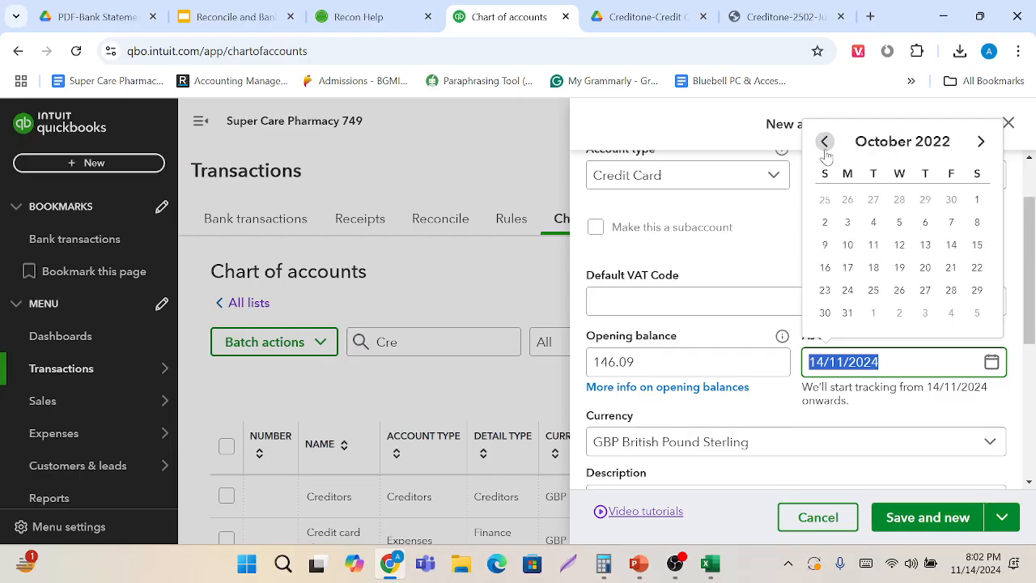
{"action": "left_click", "coordinate": [825, 141]}
{"action": "left_click", "coordinate": [824, 150]}
{"action": "left_click", "coordinate": [825, 151]}
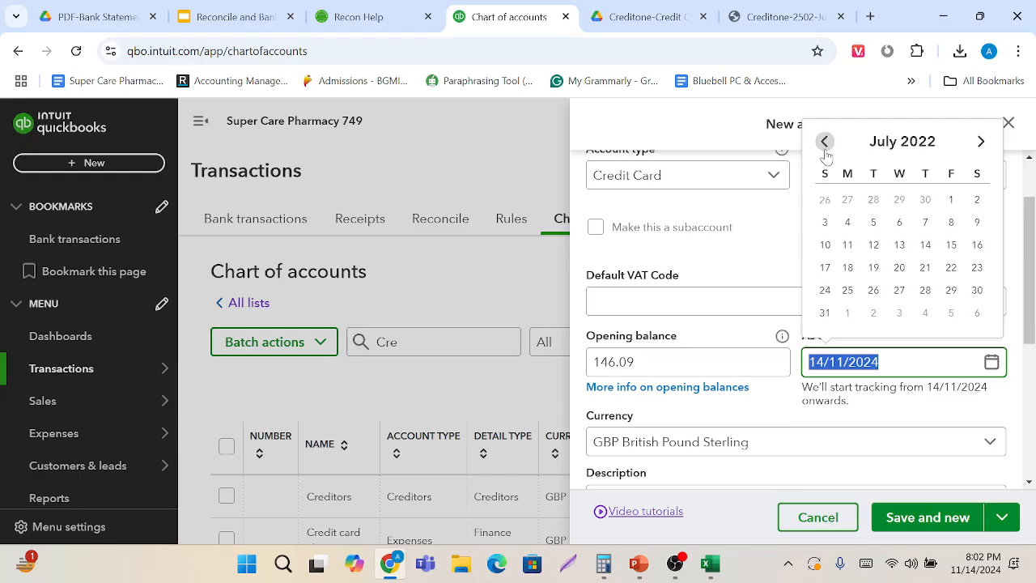
{"action": "left_click", "coordinate": [825, 151]}
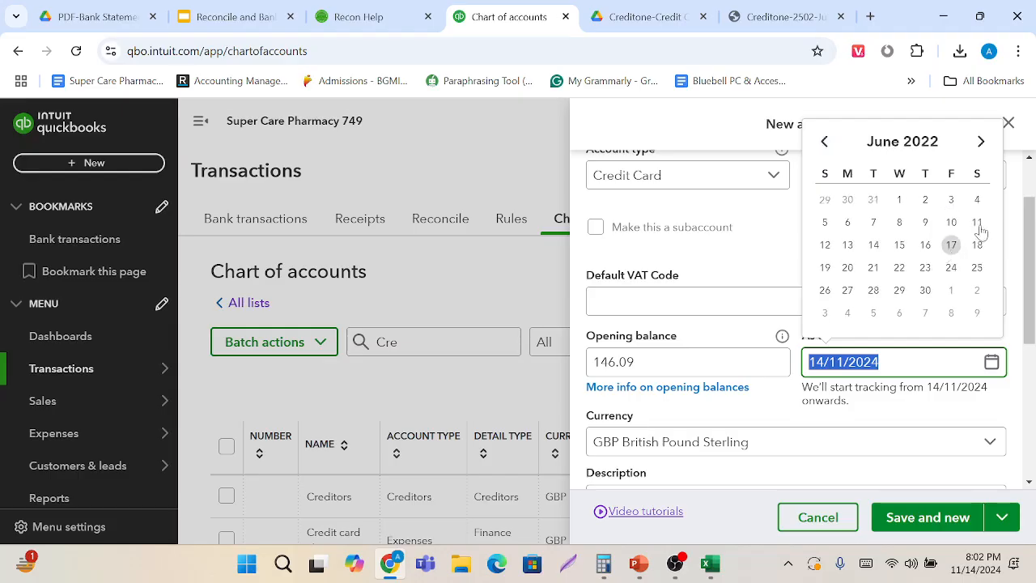
{"action": "left_click", "coordinate": [849, 267]}
Save the new credit card account and close the blank new account form to return to the chart of accounts.
{"action": "scroll", "coordinate": [823, 263], "scroll_direction": "up", "scroll_amount": 1}
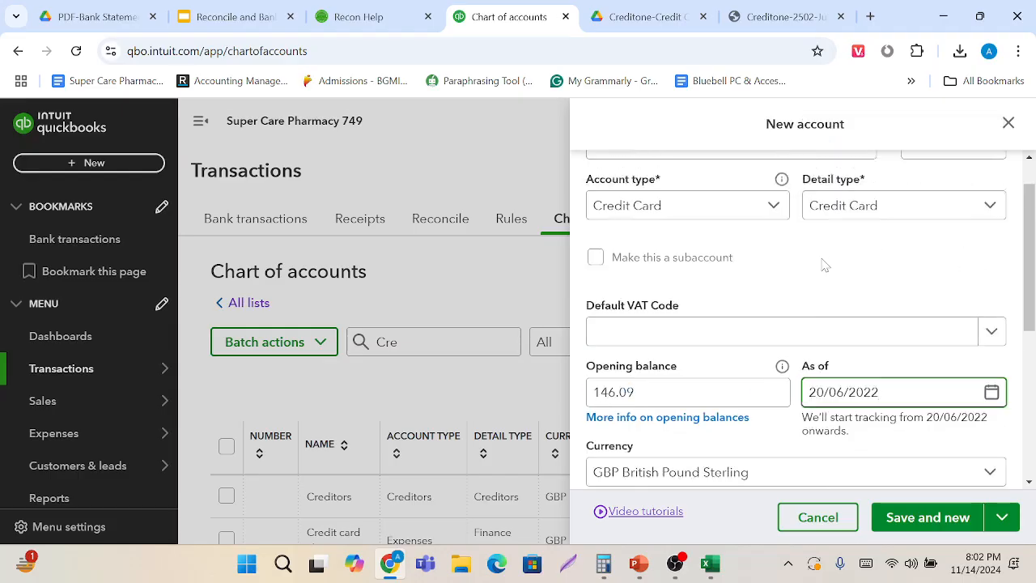
{"action": "scroll", "coordinate": [823, 263], "scroll_direction": "down", "scroll_amount": 3}
{"action": "scroll", "coordinate": [867, 397], "scroll_direction": "up", "scroll_amount": 3}
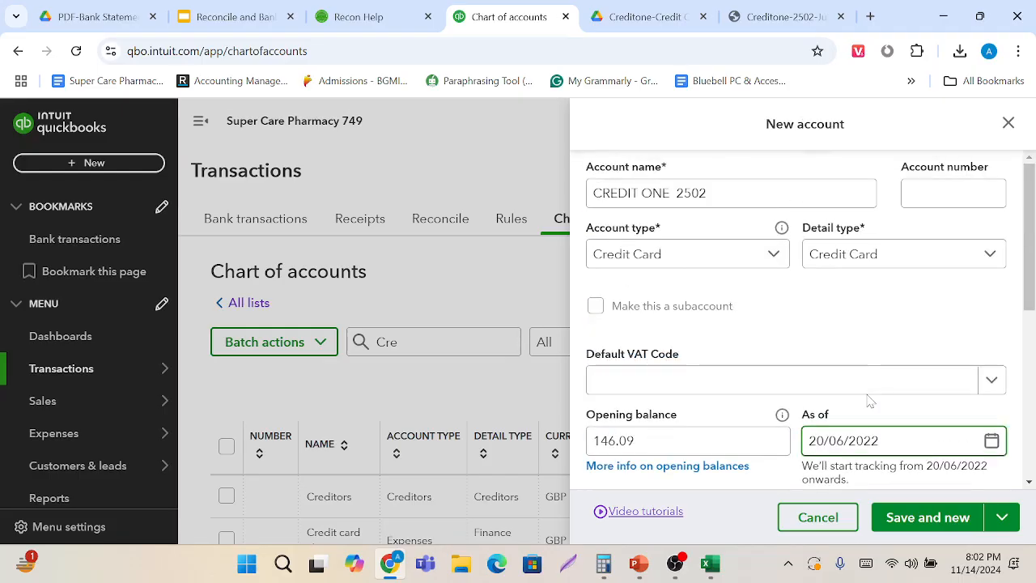
{"action": "left_click", "coordinate": [928, 518]}
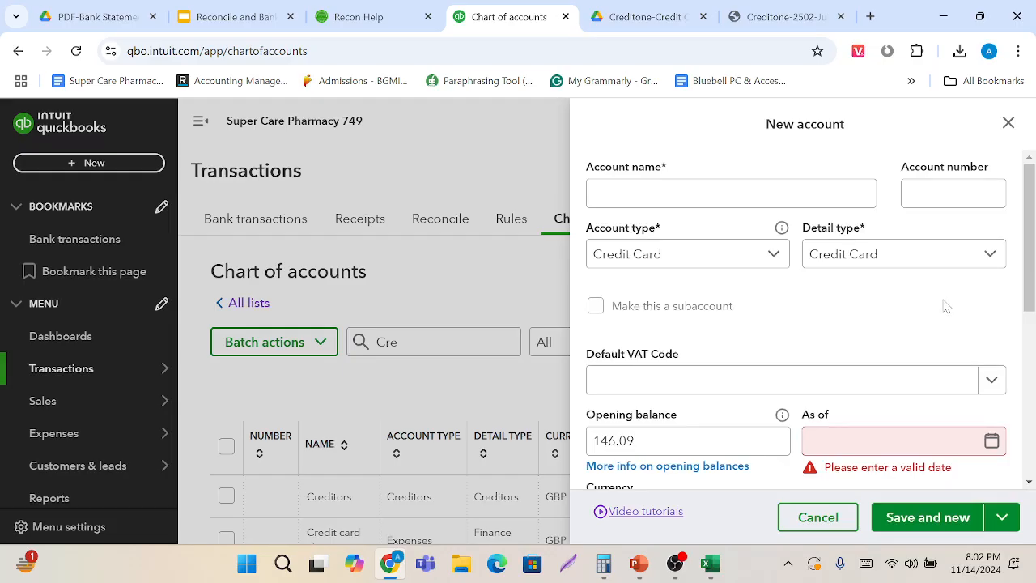
{"action": "scroll", "coordinate": [874, 332], "scroll_direction": "down", "scroll_amount": 3}
{"action": "scroll", "coordinate": [874, 332], "scroll_direction": "up", "scroll_amount": 3}
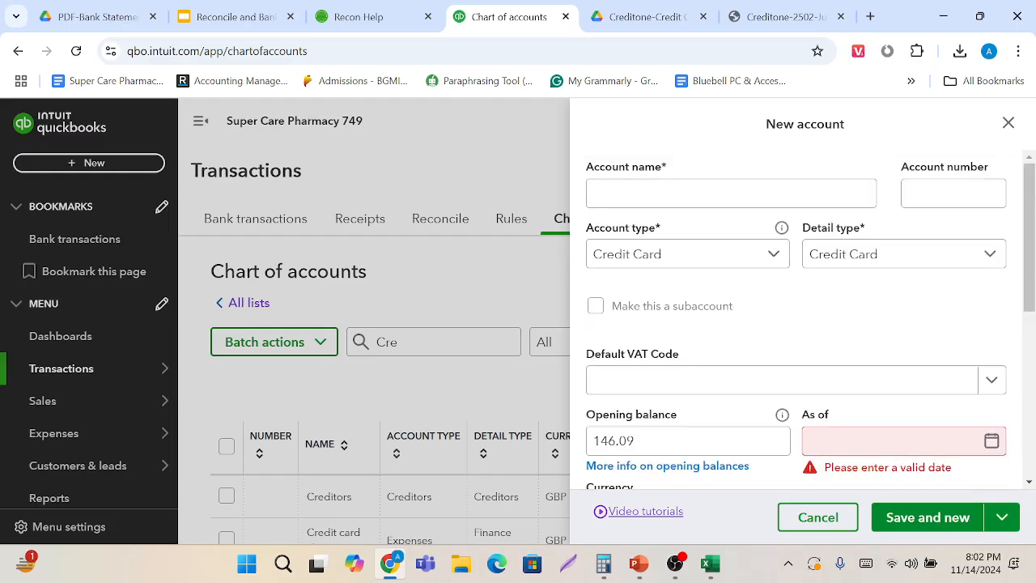
{"action": "left_click", "coordinate": [1007, 123]}
{"action": "scroll", "coordinate": [477, 405], "scroll_direction": "down", "scroll_amount": 2}
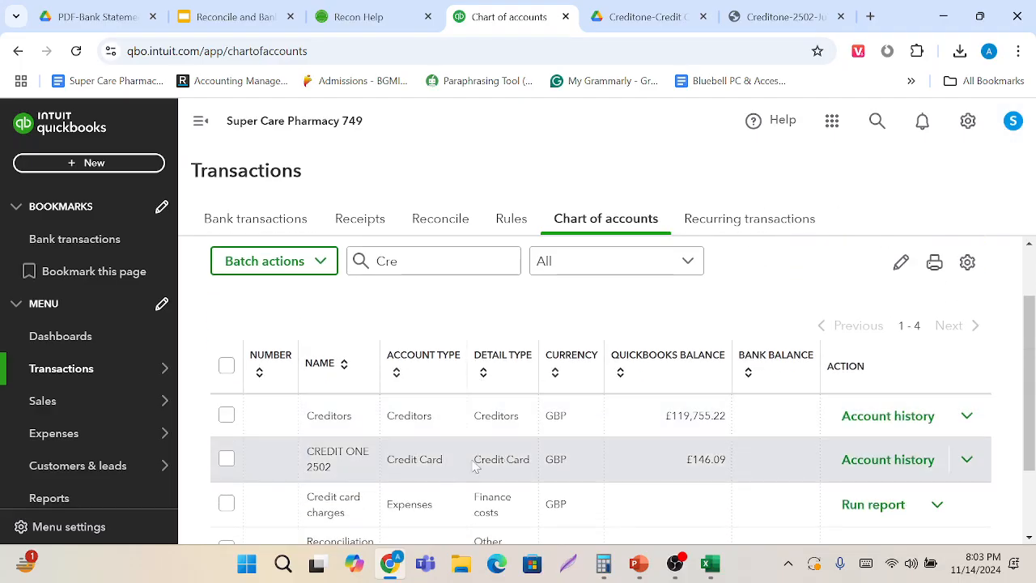
Go to the bank transactions page and start importing transactions from a file.
{"action": "scroll", "coordinate": [462, 333], "scroll_direction": "up", "scroll_amount": 2}
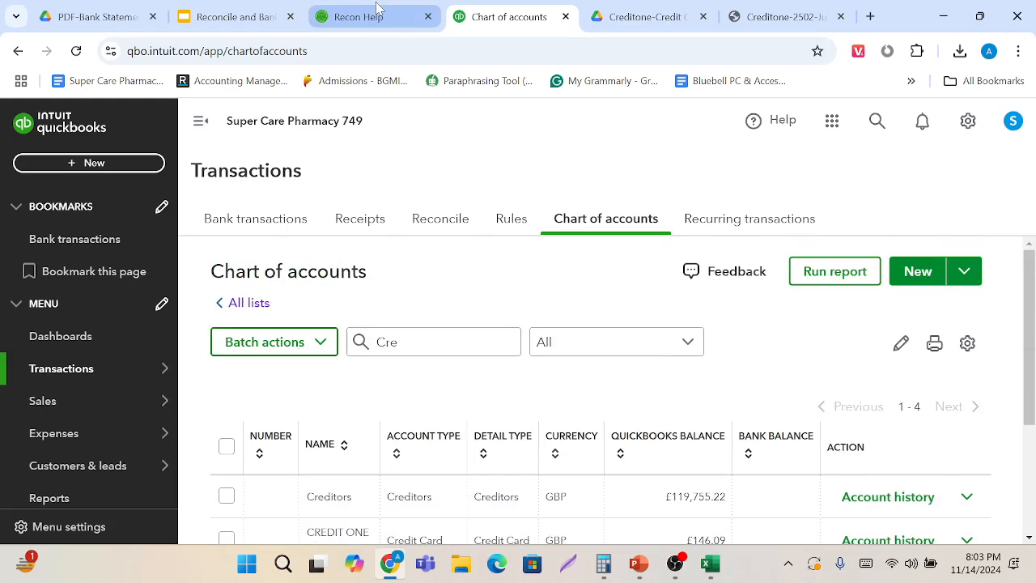
{"action": "scroll", "coordinate": [475, 398], "scroll_direction": "down", "scroll_amount": 1}
{"action": "scroll", "coordinate": [475, 398], "scroll_direction": "up", "scroll_amount": 1}
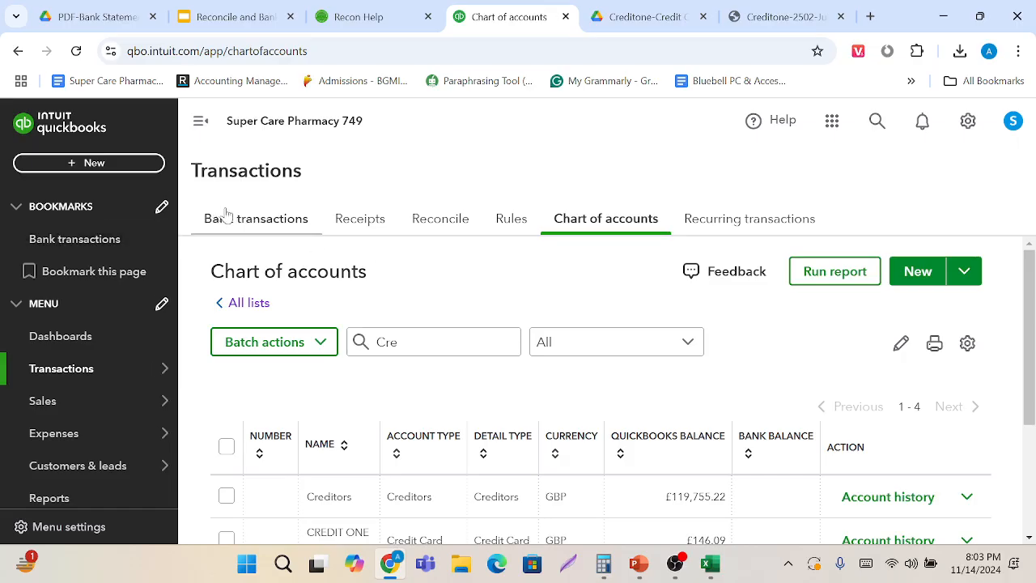
{"action": "left_click", "coordinate": [259, 223]}
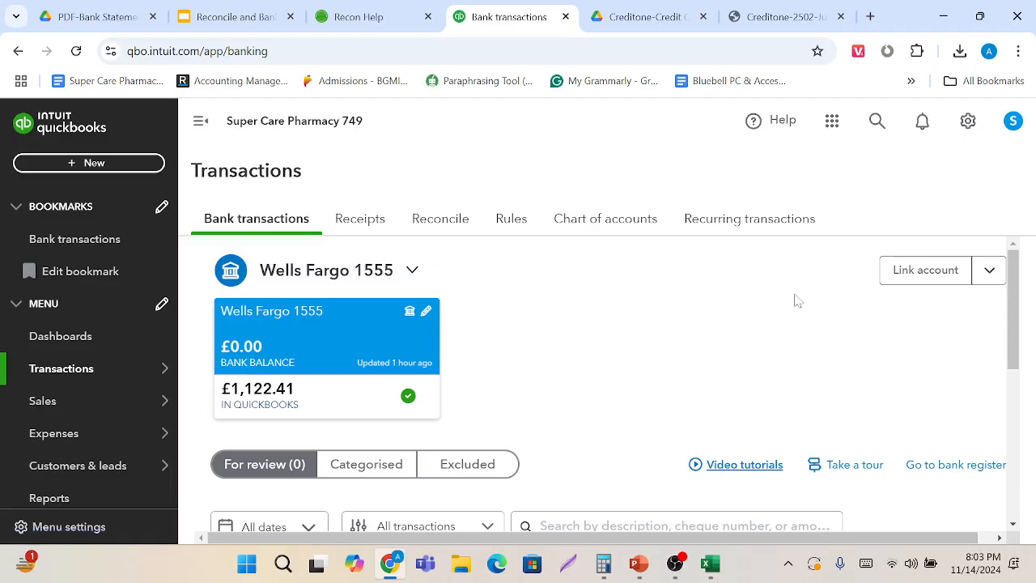
{"action": "left_click", "coordinate": [987, 274]}
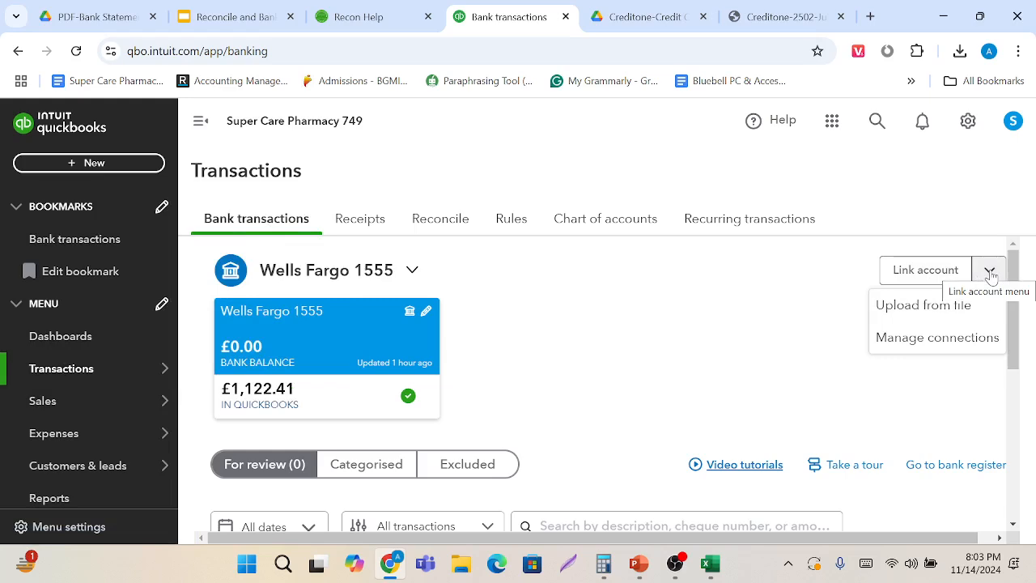
{"action": "left_click", "coordinate": [939, 314]}
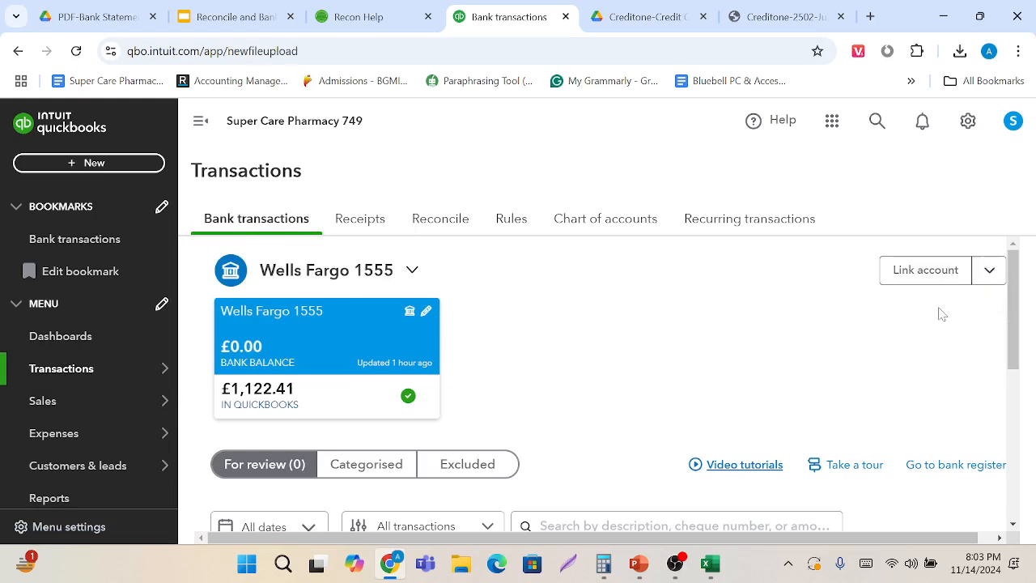
Upload the file Credit One_20241114_195606.csv and proceed to choosing its account.
{"action": "scroll", "coordinate": [350, 392], "scroll_direction": "down", "scroll_amount": 3}
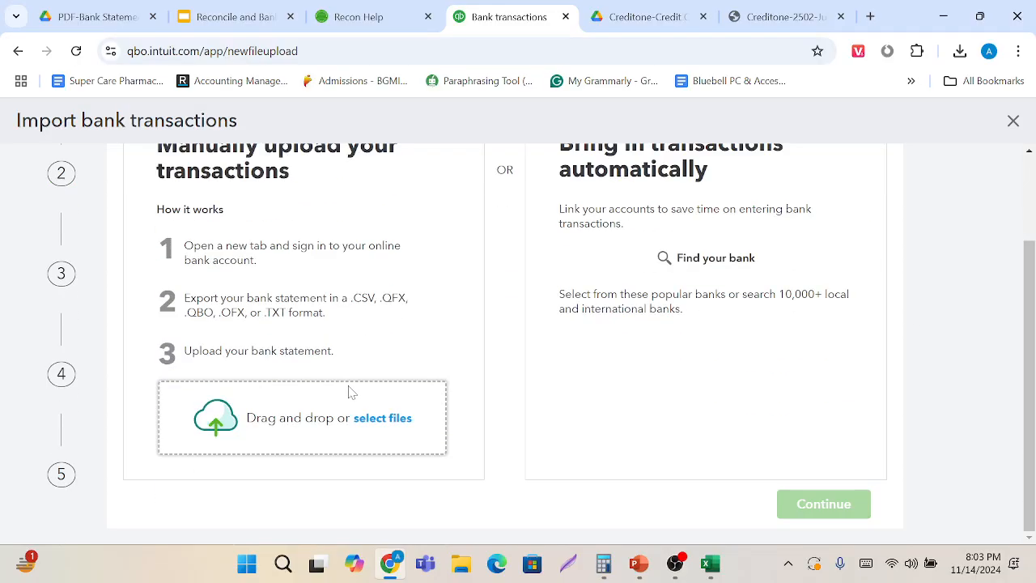
{"action": "left_click", "coordinate": [379, 421]}
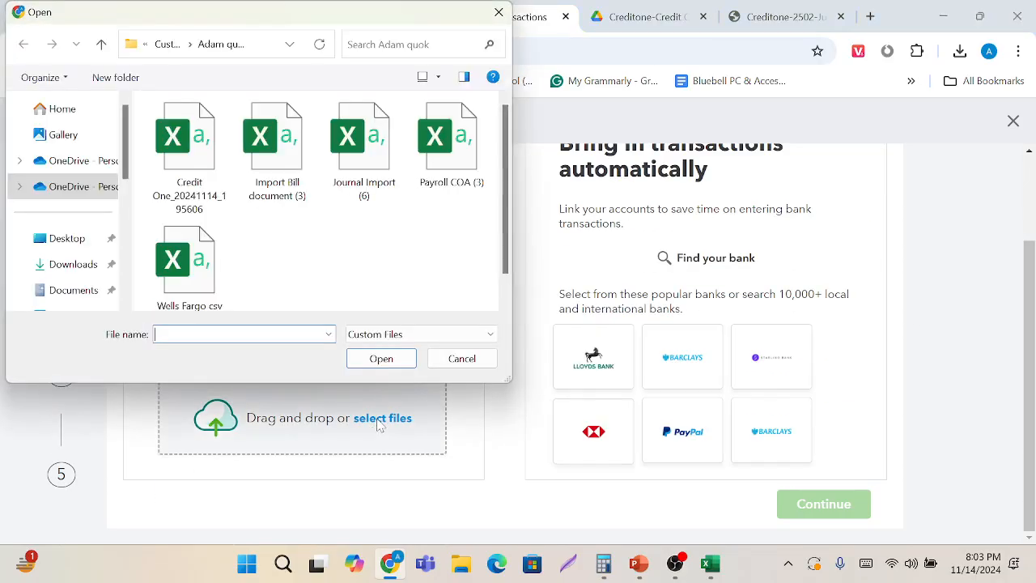
{"action": "scroll", "coordinate": [217, 284], "scroll_direction": "down", "scroll_amount": 1}
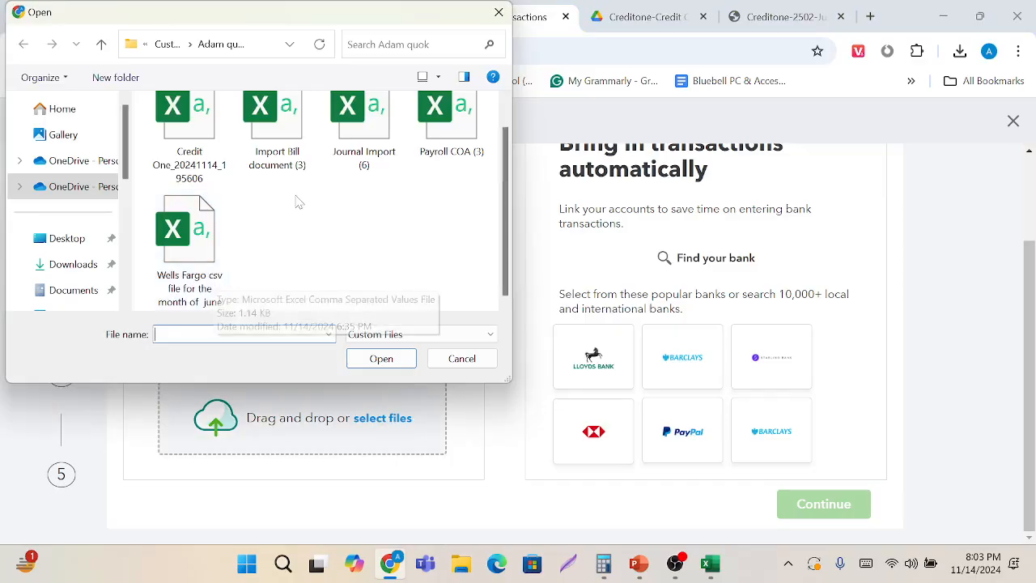
{"action": "left_click", "coordinate": [194, 139]}
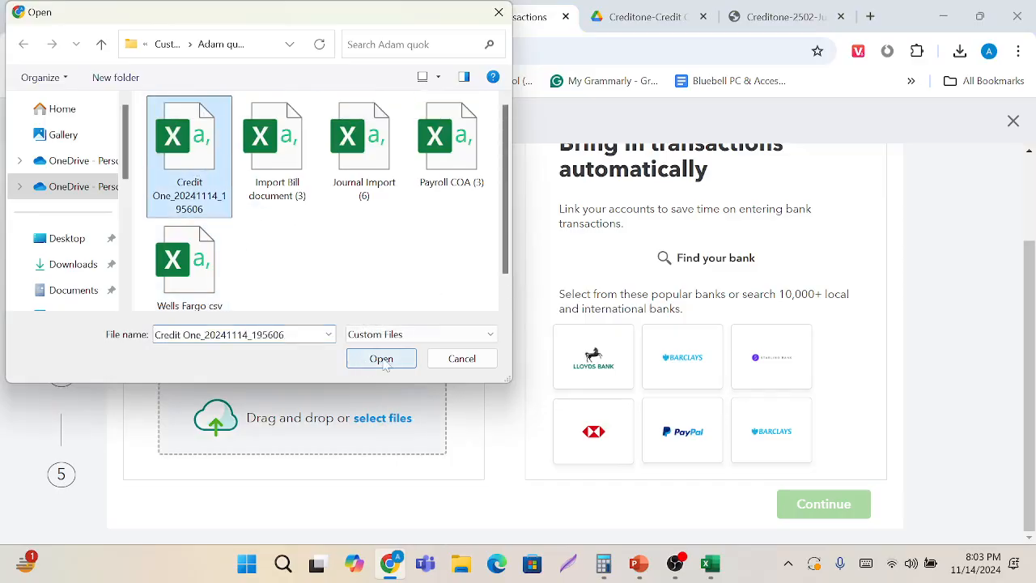
{"action": "left_click", "coordinate": [384, 361]}
{"action": "scroll", "coordinate": [481, 393], "scroll_direction": "down", "scroll_amount": 1}
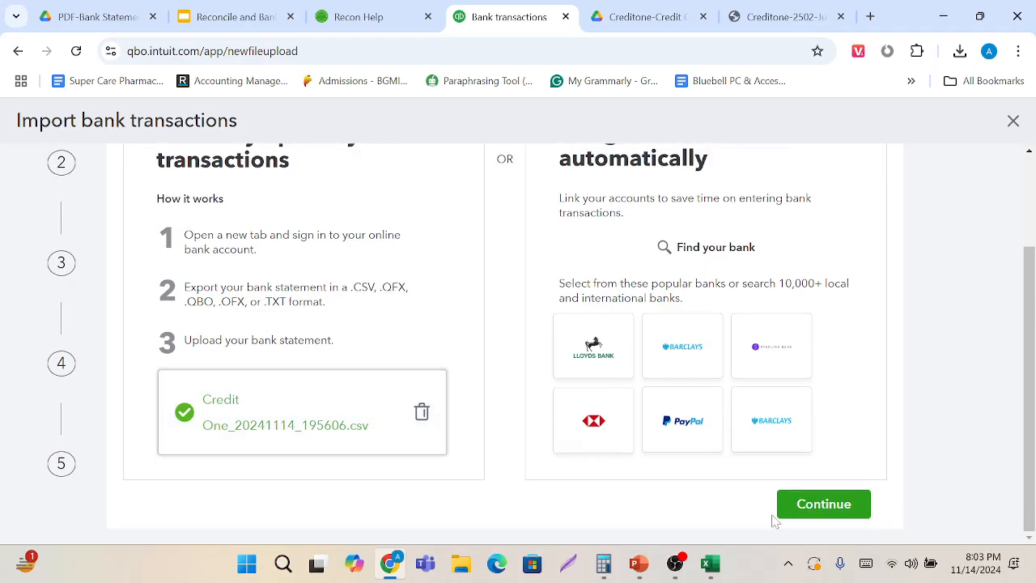
{"action": "left_click", "coordinate": [806, 513]}
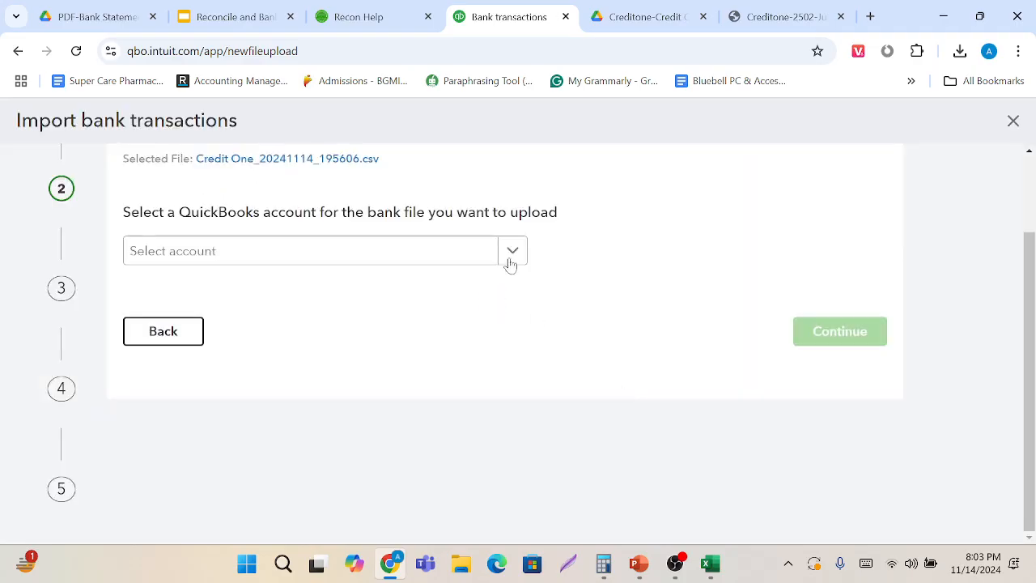
Assign the uploaded file to the Credit One credit card account and proceed to the file format setup.
{"action": "left_click", "coordinate": [509, 259]}
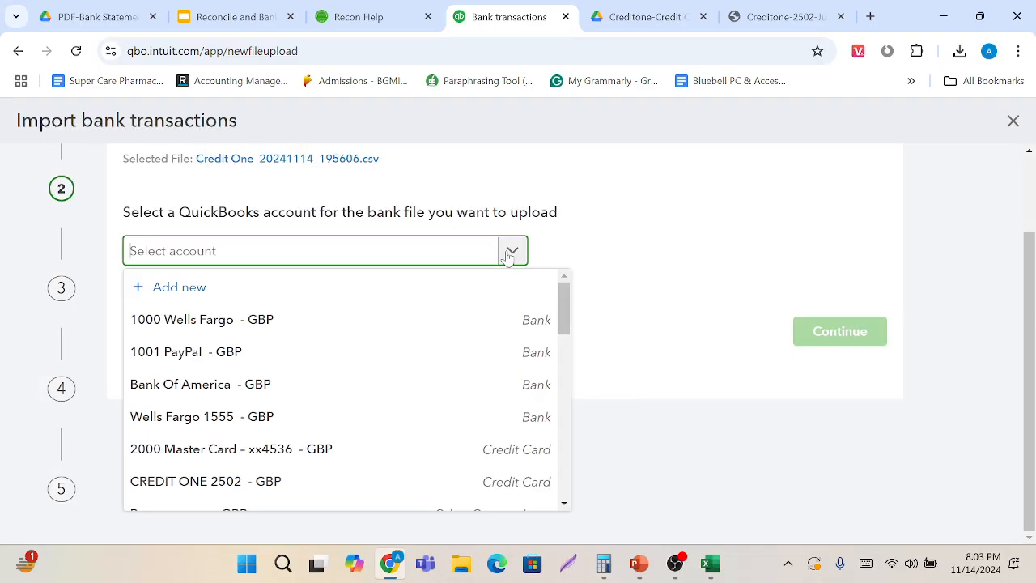
{"action": "left_click", "coordinate": [326, 483]}
{"action": "left_click", "coordinate": [819, 332]}
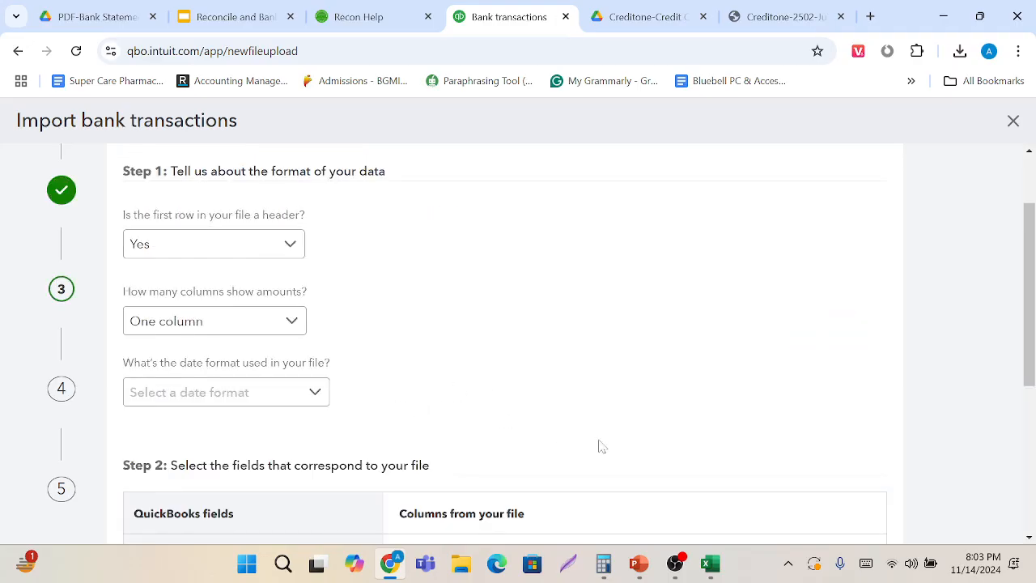
Check how dates are written in the Date column of the Credit One CSV in Excel, and return to the import in Chrome.
{"action": "mouse_move", "coordinate": [711, 564]}
{"action": "left_click", "coordinate": [710, 510]}
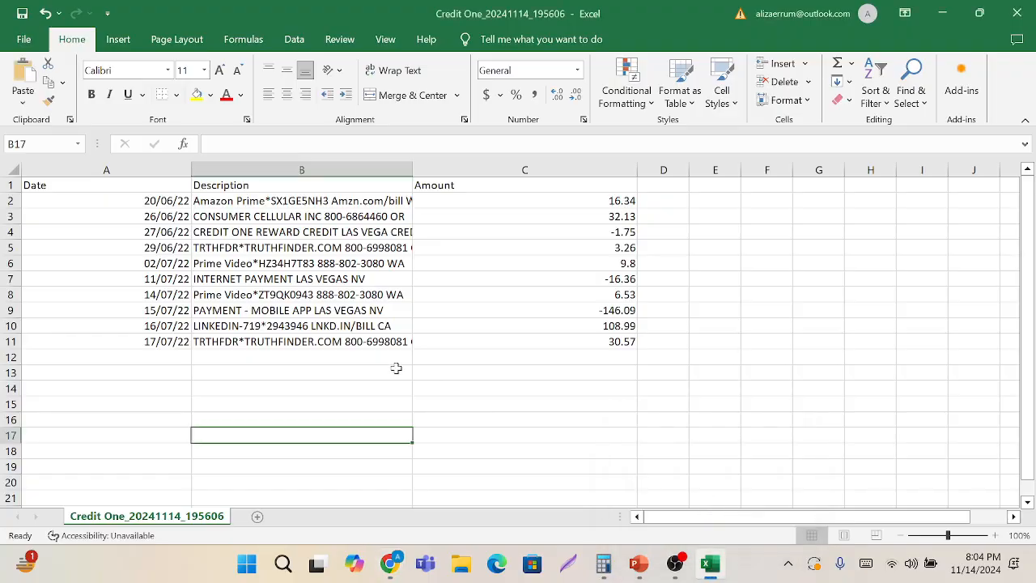
{"action": "left_click", "coordinate": [144, 204]}
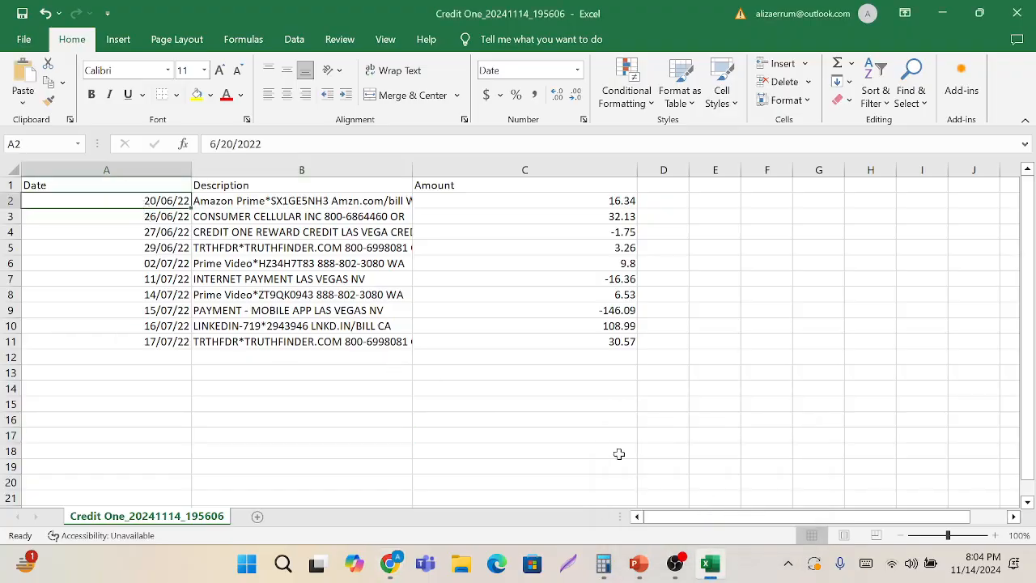
{"action": "mouse_move", "coordinate": [389, 564]}
{"action": "left_click", "coordinate": [388, 490]}
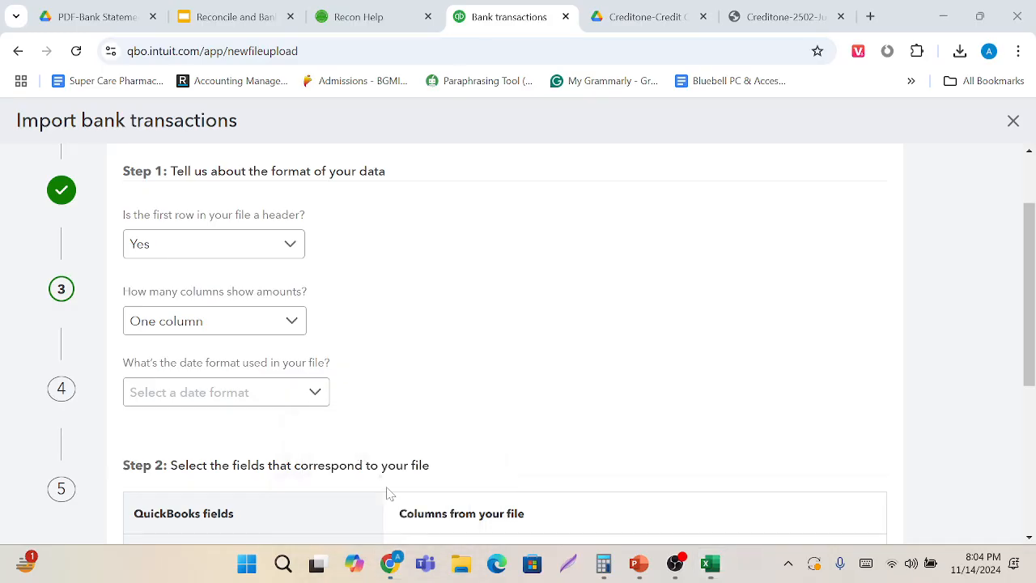
Set the file's date format to dd/MM/yyyy, review the column mapping and proceed to the transaction list.
{"action": "left_click", "coordinate": [324, 401]}
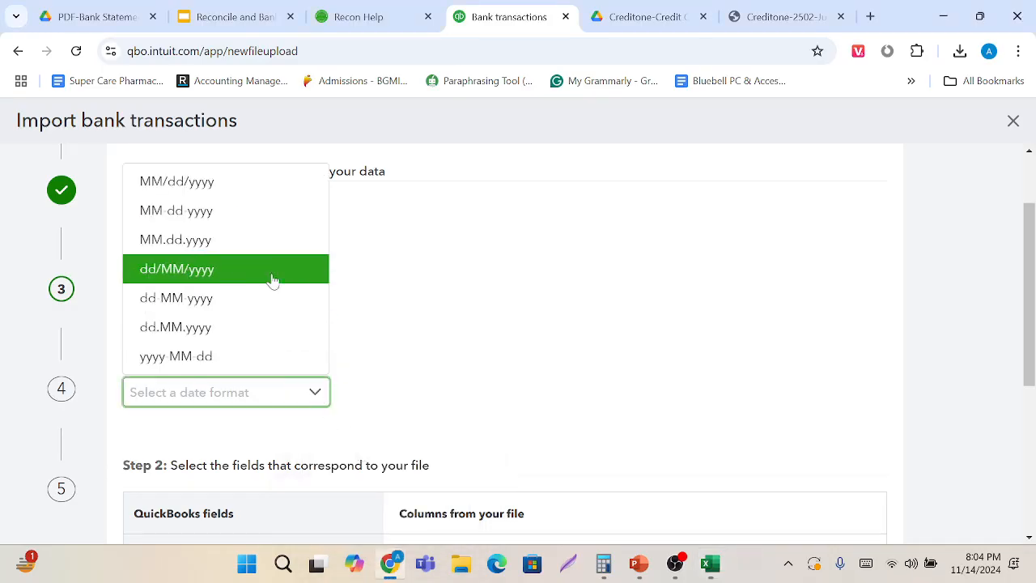
{"action": "left_click", "coordinate": [250, 273]}
{"action": "scroll", "coordinate": [446, 381], "scroll_direction": "down", "scroll_amount": 3}
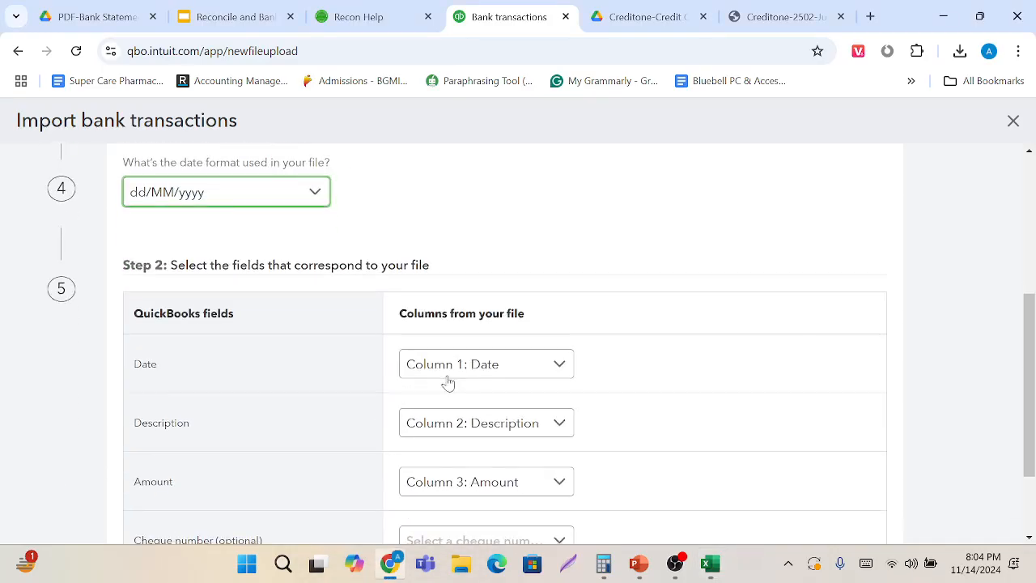
{"action": "scroll", "coordinate": [446, 382], "scroll_direction": "down", "scroll_amount": 2}
{"action": "scroll", "coordinate": [536, 388], "scroll_direction": "up", "scroll_amount": 4}
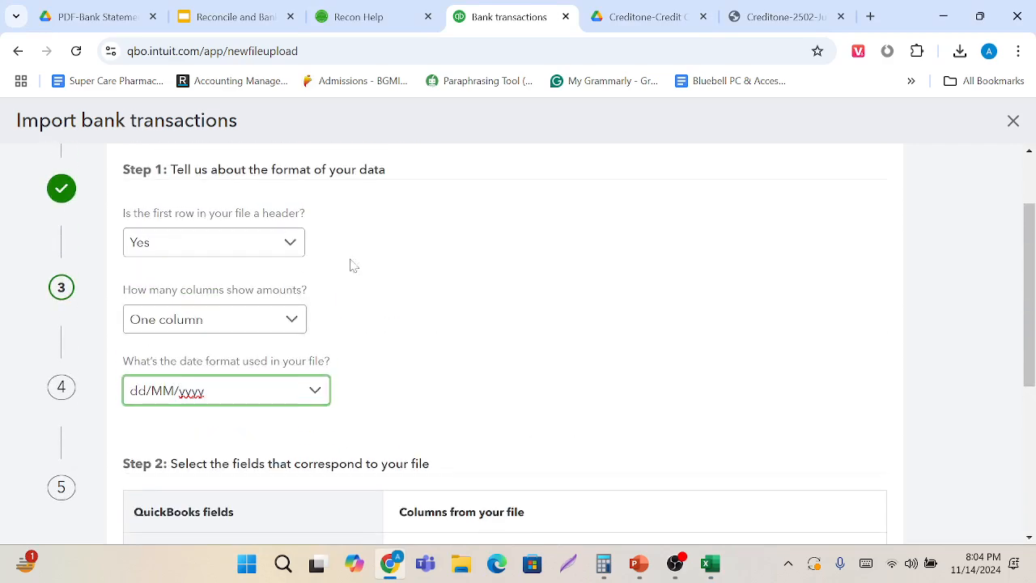
{"action": "scroll", "coordinate": [423, 358], "scroll_direction": "up", "scroll_amount": 2}
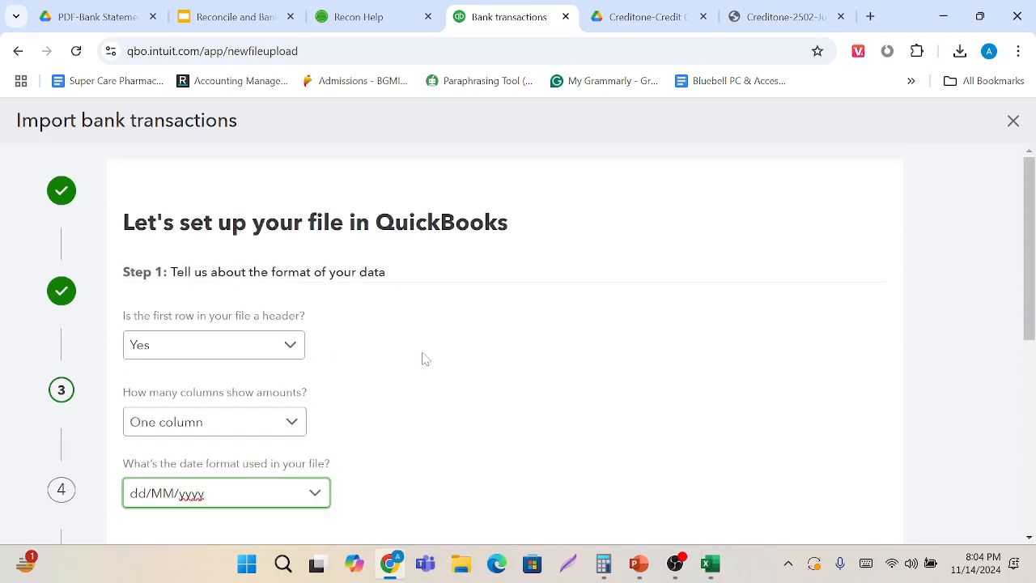
{"action": "scroll", "coordinate": [420, 361], "scroll_direction": "down", "scroll_amount": 5}
{"action": "left_click", "coordinate": [839, 497]}
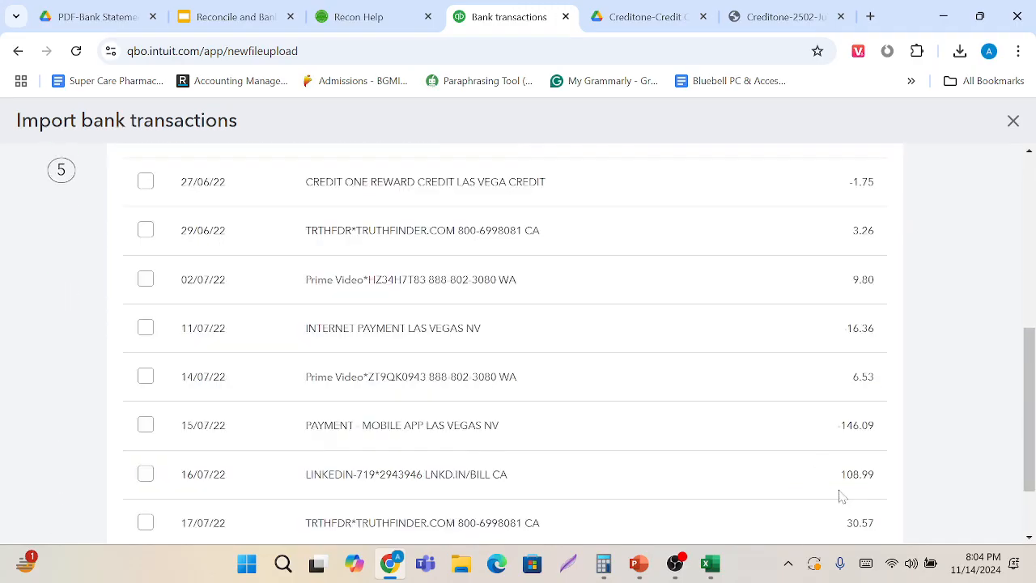
Import all the listed Credit One transactions with the Reverse all values option.
{"action": "scroll", "coordinate": [715, 429], "scroll_direction": "up", "scroll_amount": 5}
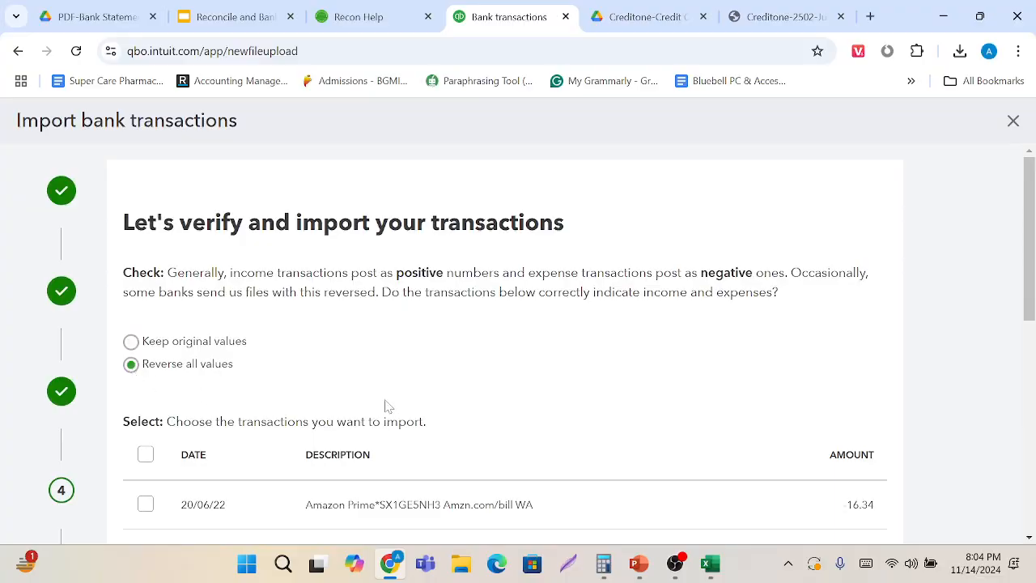
{"action": "scroll", "coordinate": [386, 405], "scroll_direction": "down", "scroll_amount": 1}
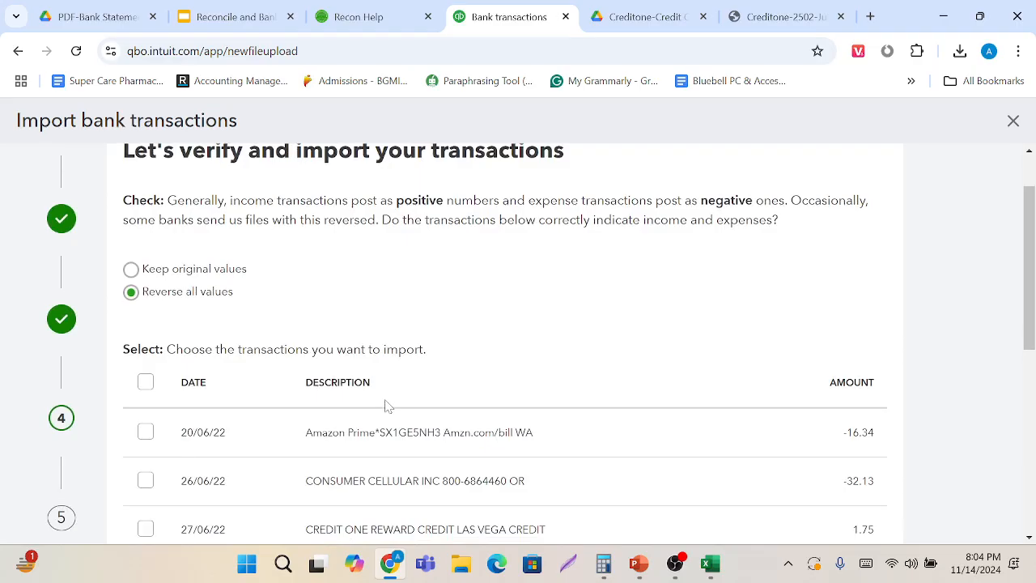
{"action": "left_click", "coordinate": [145, 392]}
{"action": "scroll", "coordinate": [224, 397], "scroll_direction": "down", "scroll_amount": 10}
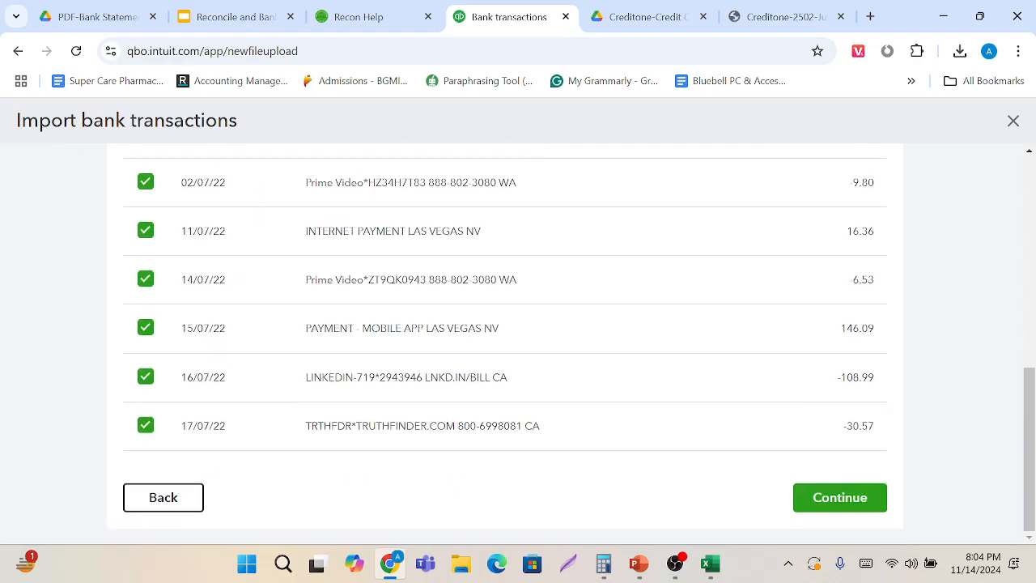
{"action": "left_click", "coordinate": [806, 501]}
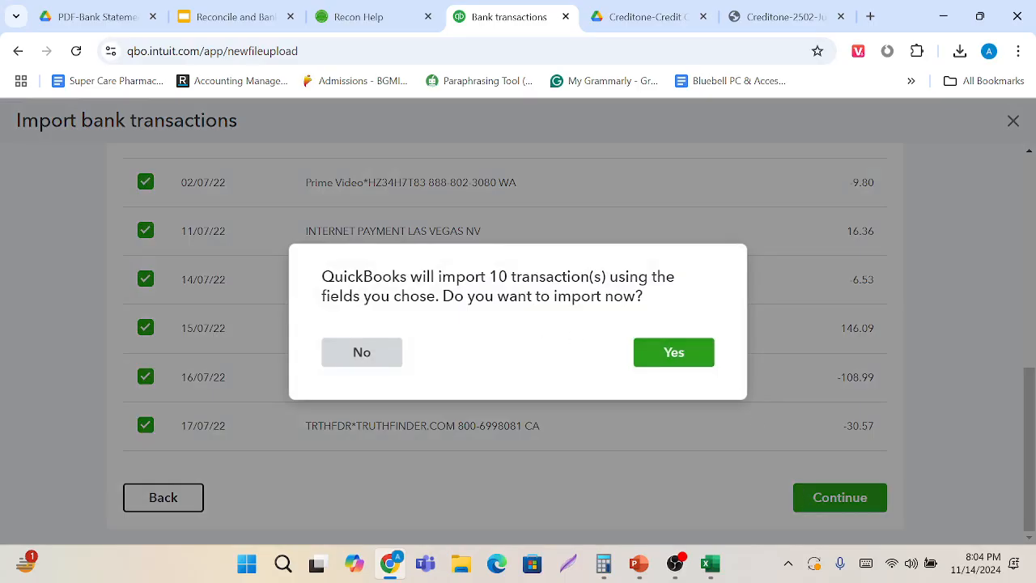
{"action": "left_click", "coordinate": [671, 351]}
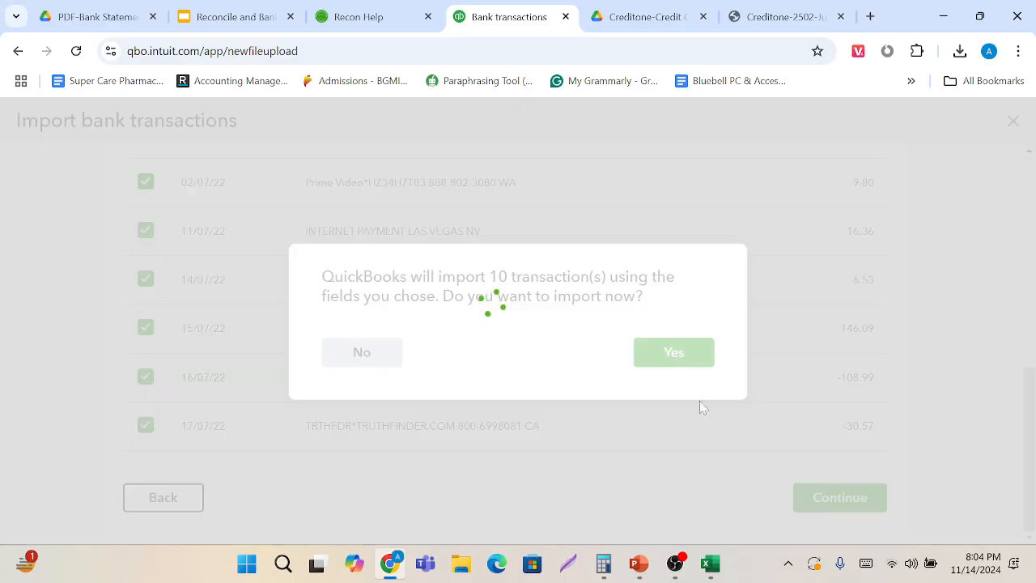
Look over the transaction descriptions in B2:B11 of the Credit One CSV in Excel, and return to the import in Chrome.
{"action": "mouse_move", "coordinate": [709, 566]}
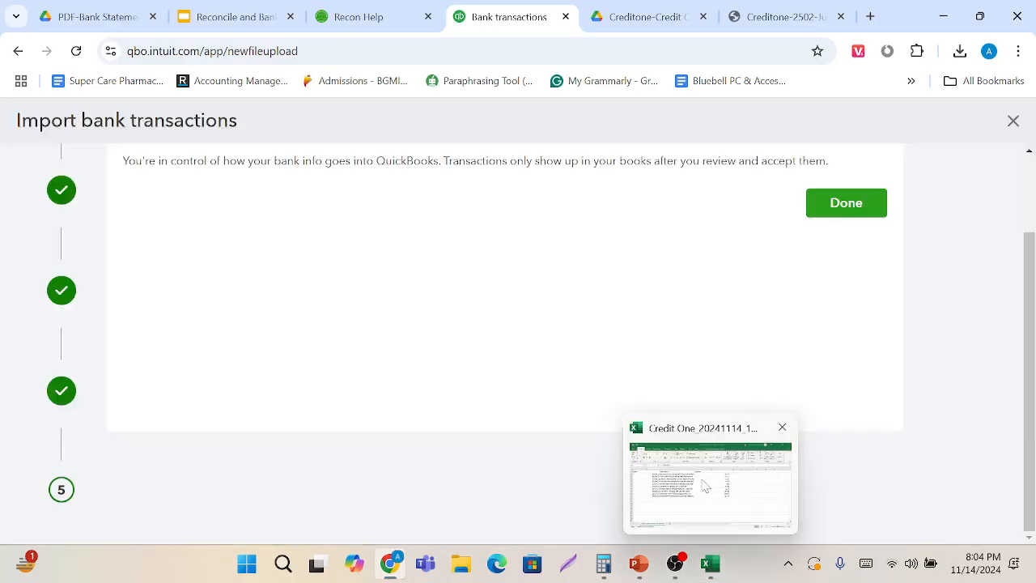
{"action": "left_click", "coordinate": [696, 478]}
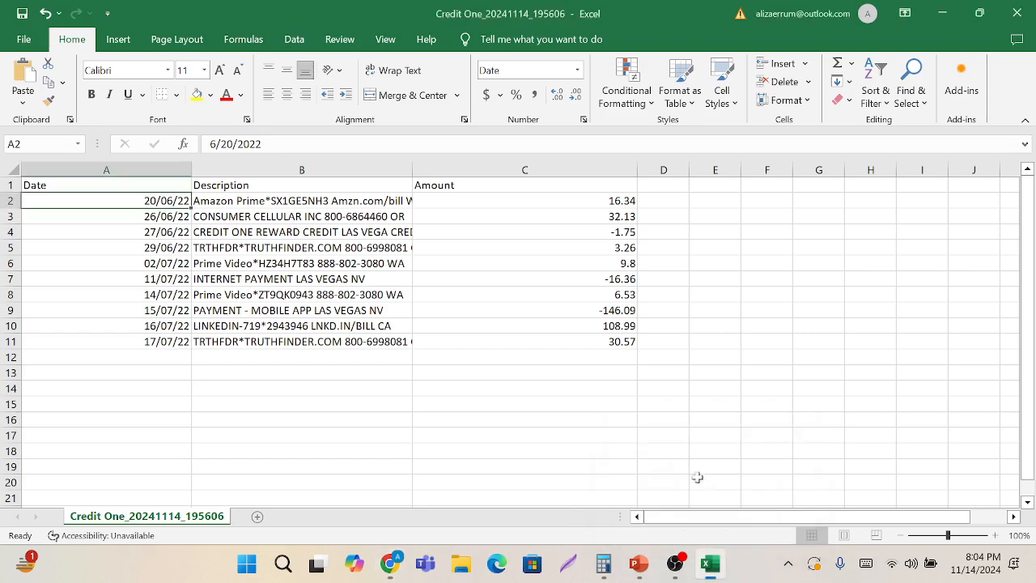
{"action": "left_click_drag", "start_coordinate": [229, 202], "coordinate": [238, 340]}
{"action": "mouse_move", "coordinate": [389, 565]}
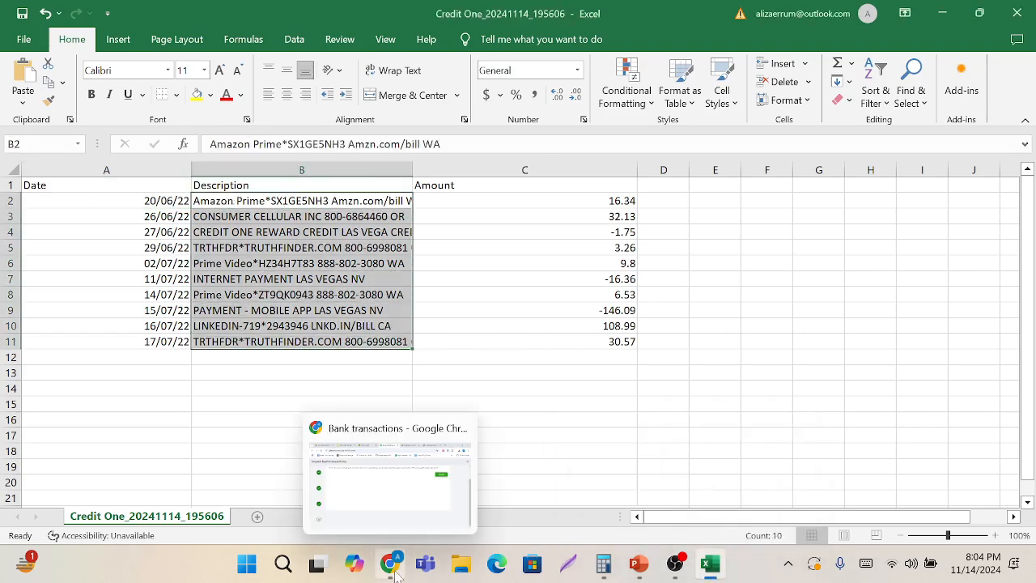
{"action": "left_click", "coordinate": [374, 478]}
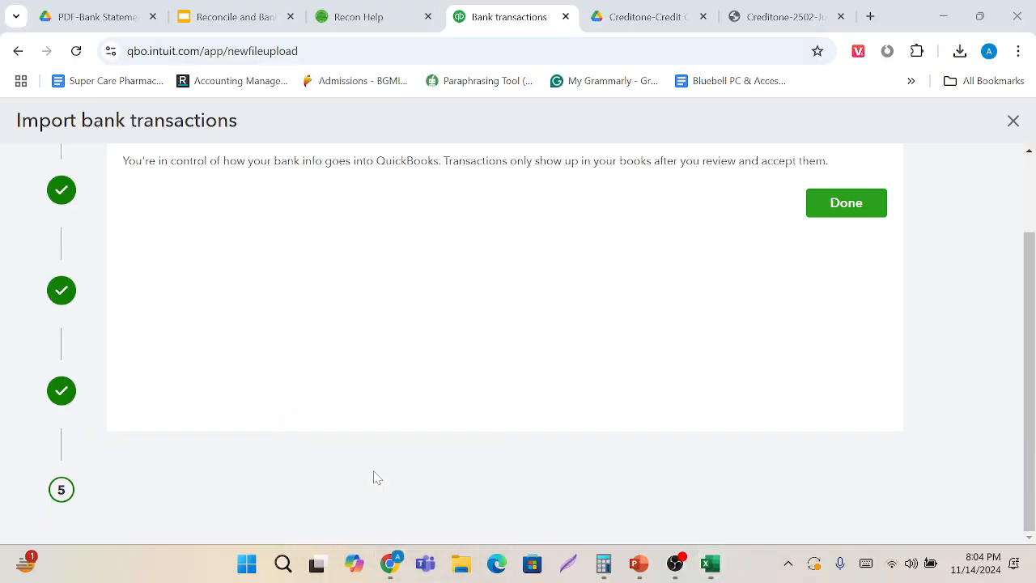
Finish the import and open the Credit One account's transactions for review, down to the oldest entries.
{"action": "left_click", "coordinate": [845, 205]}
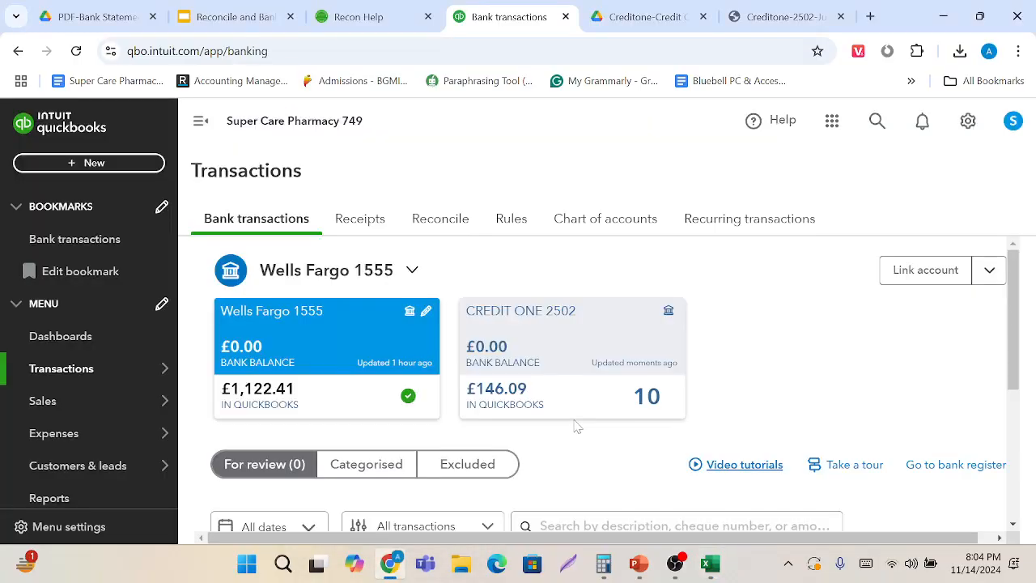
{"action": "scroll", "coordinate": [577, 426], "scroll_direction": "down", "scroll_amount": 5}
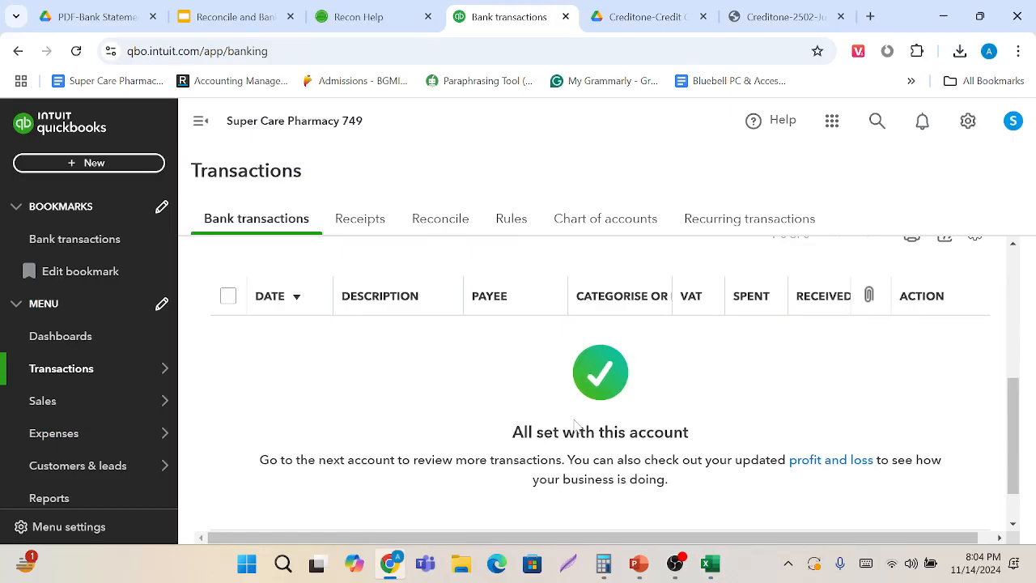
{"action": "scroll", "coordinate": [576, 423], "scroll_direction": "up", "scroll_amount": 4}
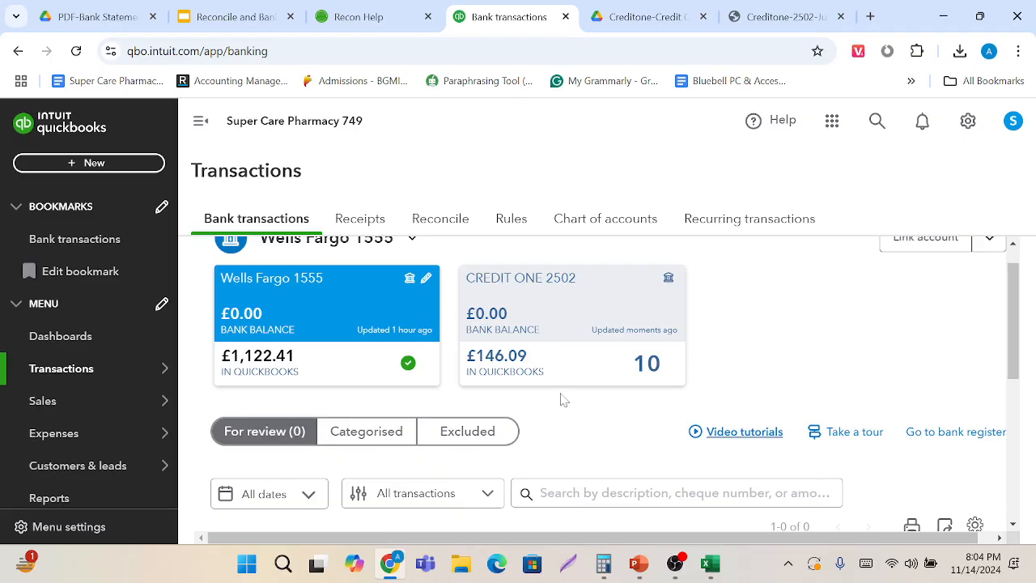
{"action": "left_click", "coordinate": [586, 346]}
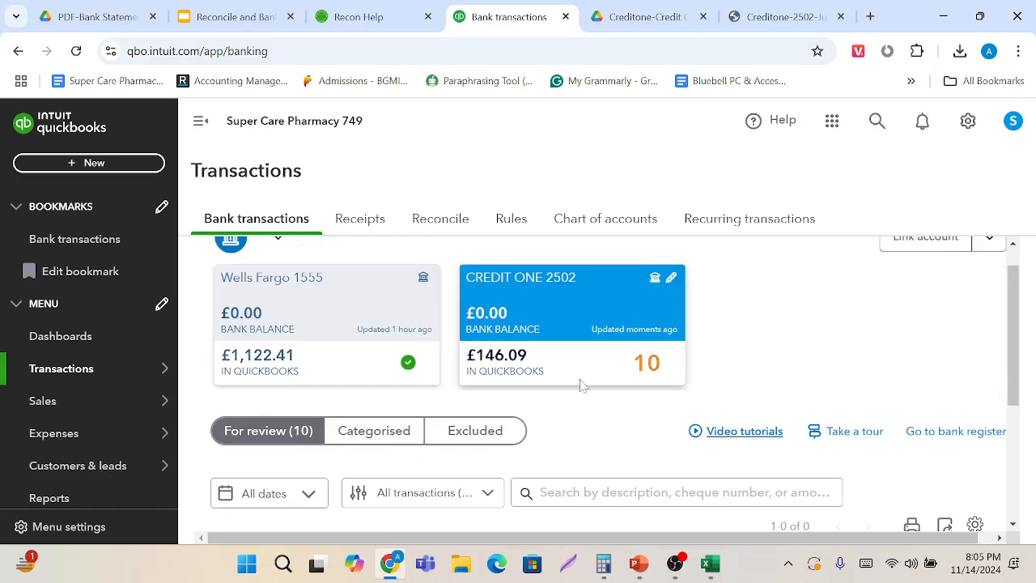
{"action": "scroll", "coordinate": [581, 405], "scroll_direction": "down", "scroll_amount": 5}
{"action": "scroll", "coordinate": [583, 444], "scroll_direction": "down", "scroll_amount": 3}
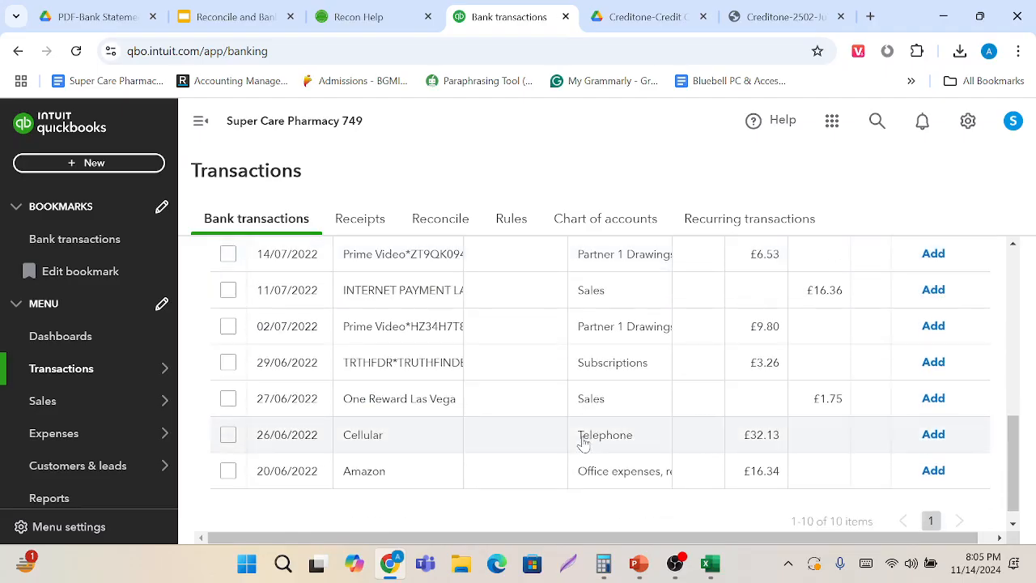
Widen the Description column of the Credit One transactions awaiting review.
{"action": "scroll", "coordinate": [583, 443], "scroll_direction": "up", "scroll_amount": 3}
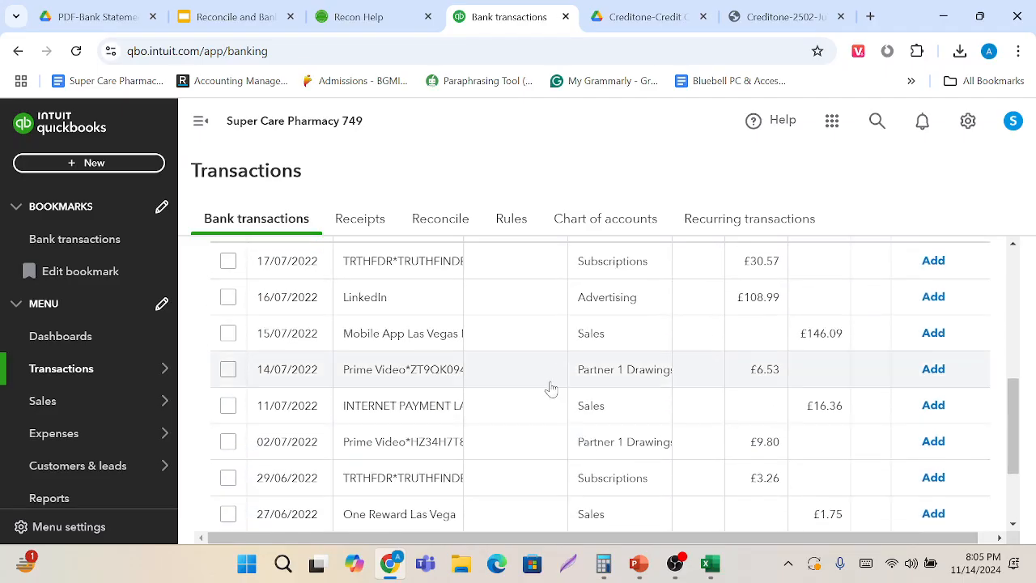
{"action": "left_click_drag", "start_coordinate": [461, 342], "coordinate": [502, 343]}
{"action": "scroll", "coordinate": [503, 343], "scroll_direction": "up", "scroll_amount": 2}
{"action": "scroll", "coordinate": [503, 344], "scroll_direction": "up", "scroll_amount": 1}
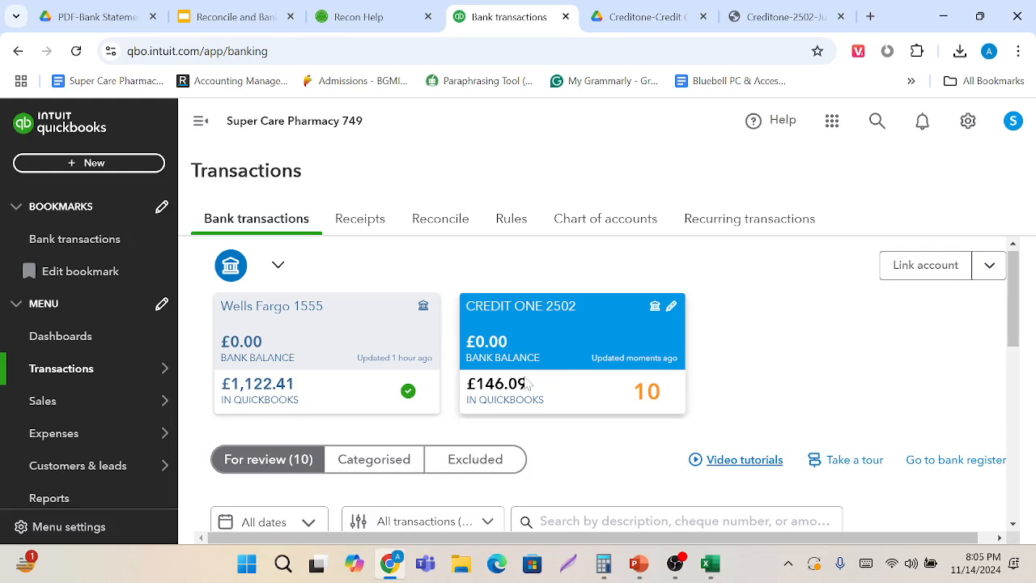
Check the Wells Fargo 1555 account's review list and return to the CREDIT ONE 2502 account.
{"action": "left_click", "coordinate": [348, 353]}
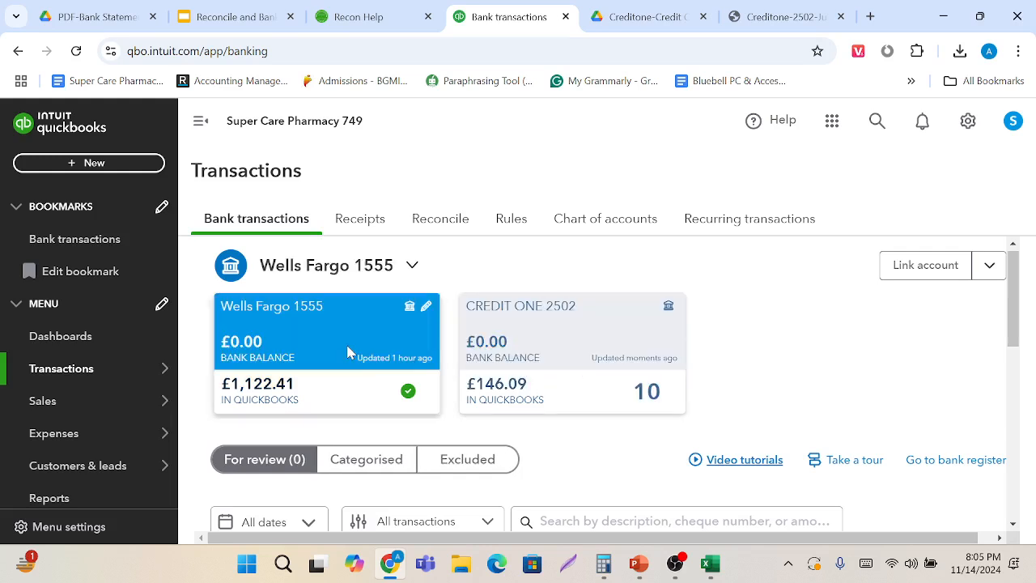
{"action": "scroll", "coordinate": [313, 435], "scroll_direction": "down", "scroll_amount": 2}
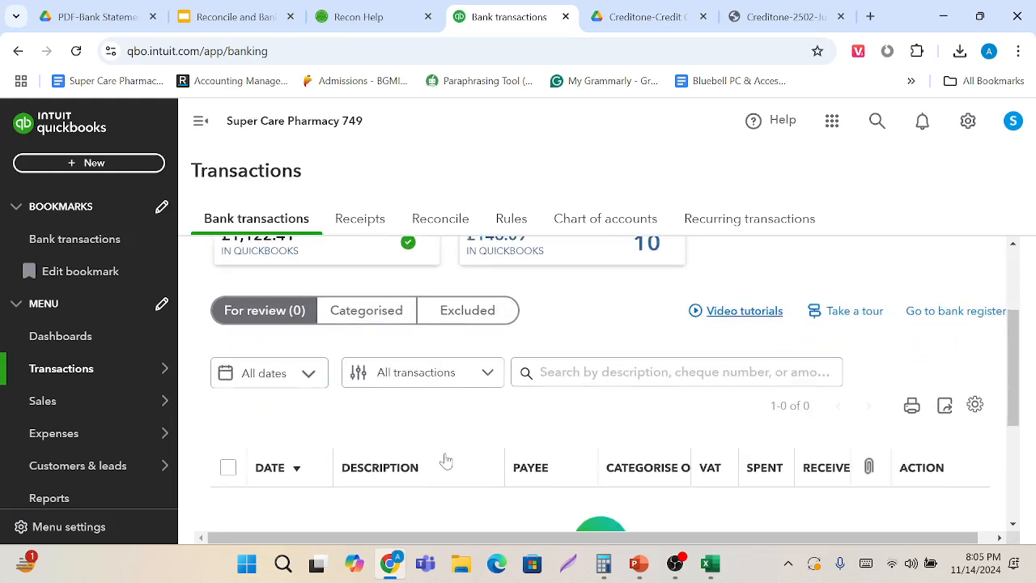
{"action": "scroll", "coordinate": [445, 460], "scroll_direction": "up", "scroll_amount": 2}
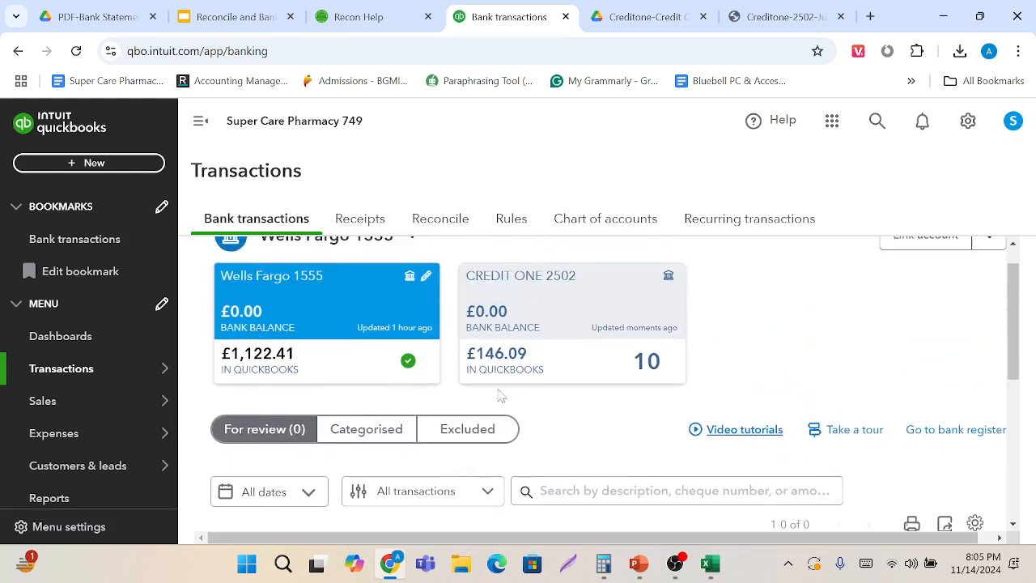
{"action": "left_click", "coordinate": [583, 324]}
{"action": "scroll", "coordinate": [602, 398], "scroll_direction": "down", "scroll_amount": 3}
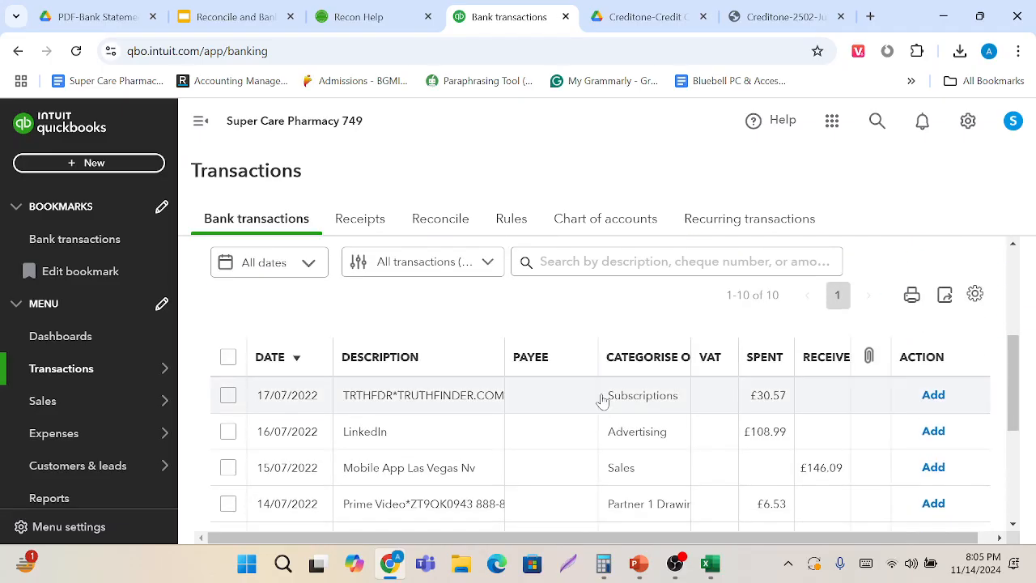
{"action": "scroll", "coordinate": [602, 397], "scroll_direction": "up", "scroll_amount": 3}
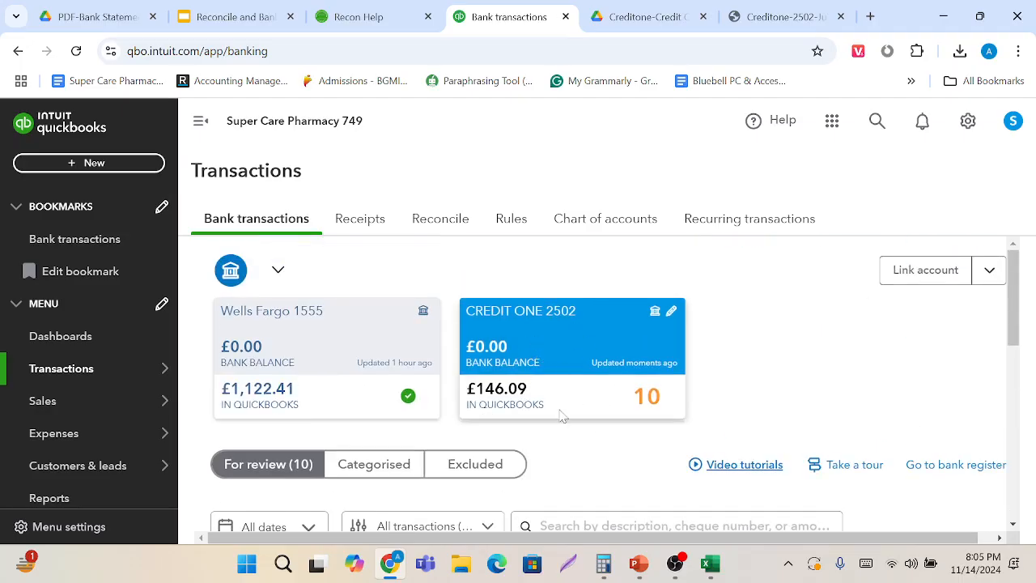
Filter the Credit One transactions for review to Money out only.
{"action": "scroll", "coordinate": [559, 416], "scroll_direction": "down", "scroll_amount": 5}
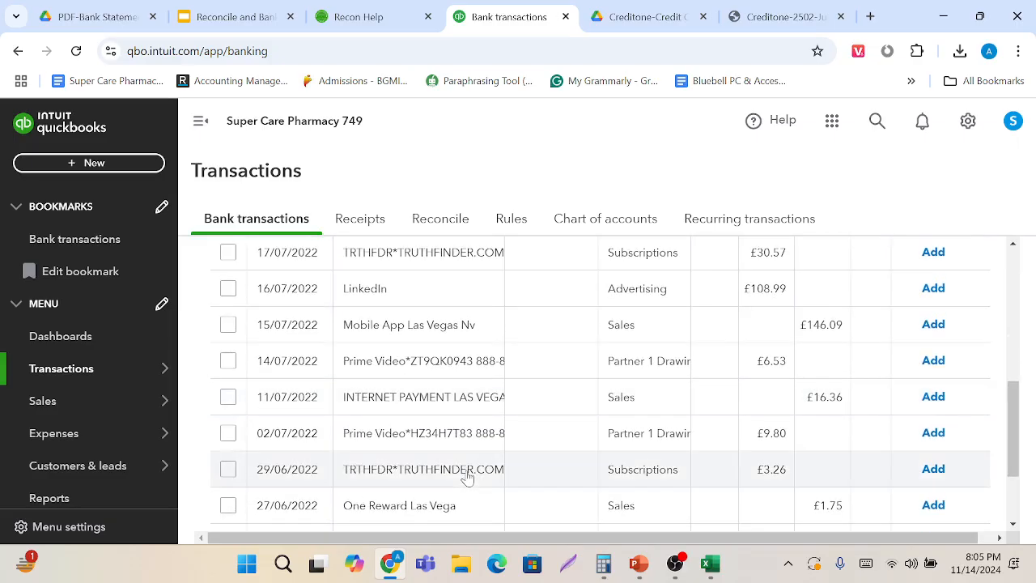
{"action": "scroll", "coordinate": [467, 477], "scroll_direction": "up", "scroll_amount": 1}
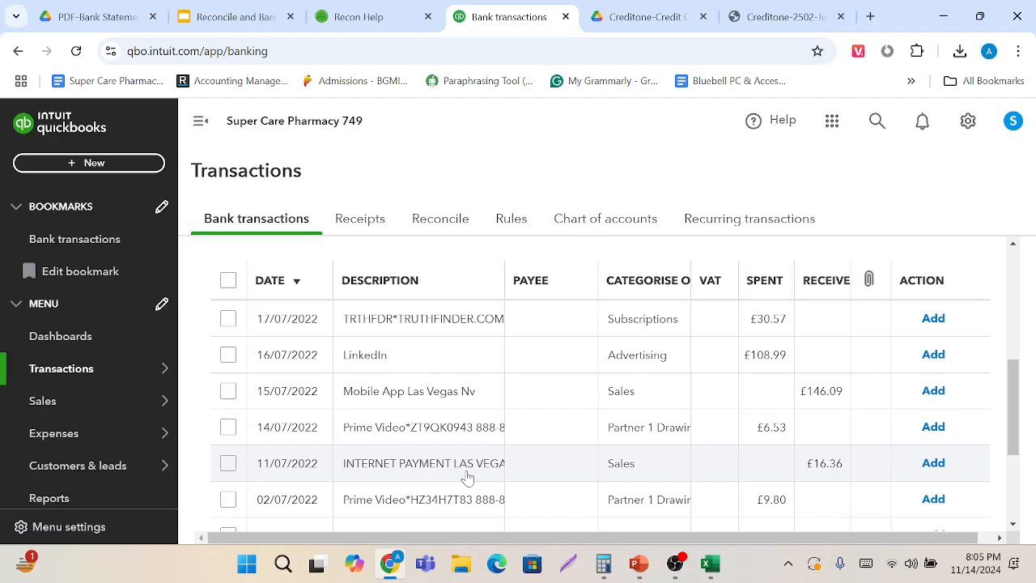
{"action": "scroll", "coordinate": [467, 477], "scroll_direction": "up", "scroll_amount": 2}
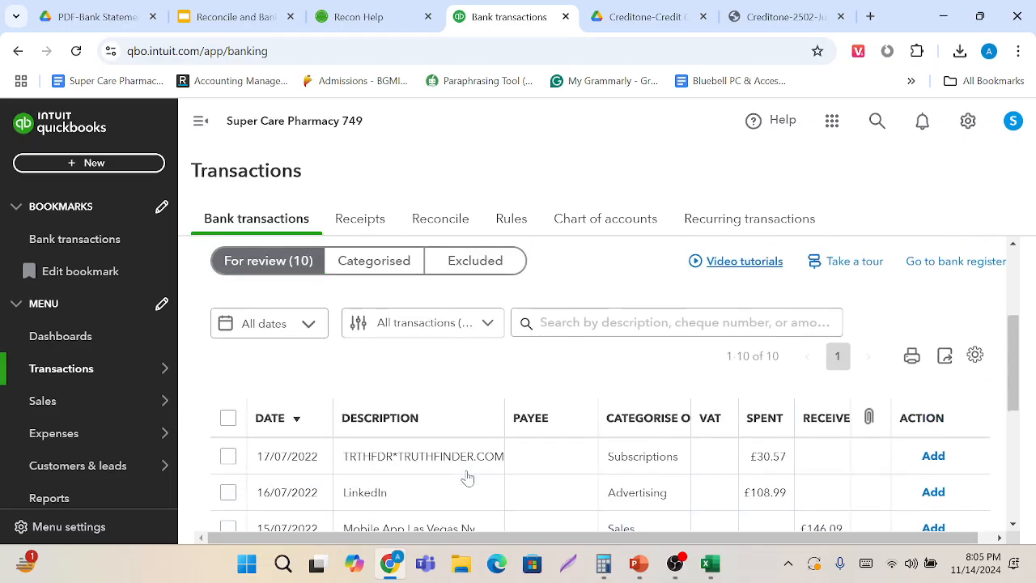
{"action": "left_click", "coordinate": [493, 333]}
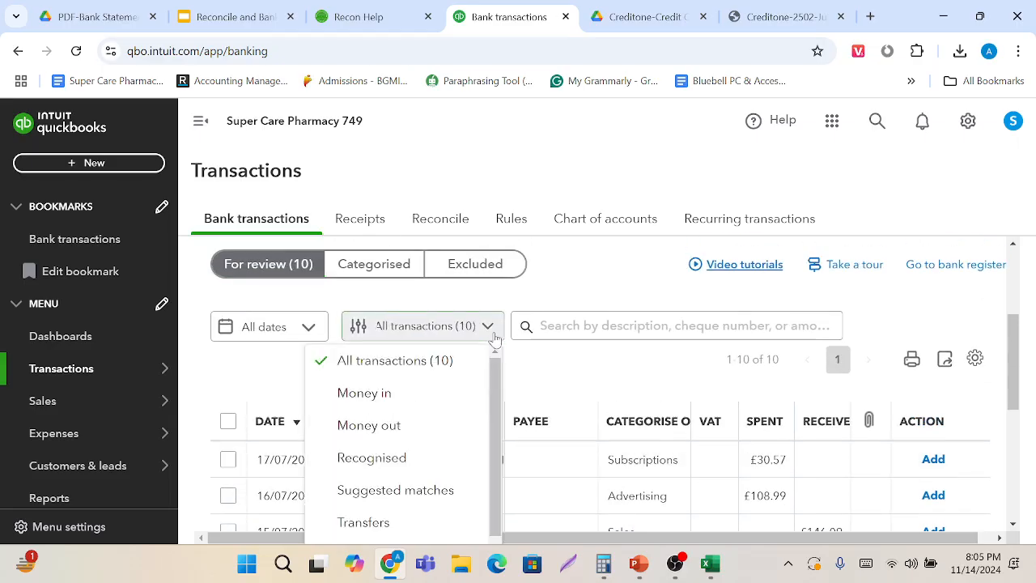
{"action": "left_click", "coordinate": [407, 422]}
{"action": "scroll", "coordinate": [405, 421], "scroll_direction": "down", "scroll_amount": 3}
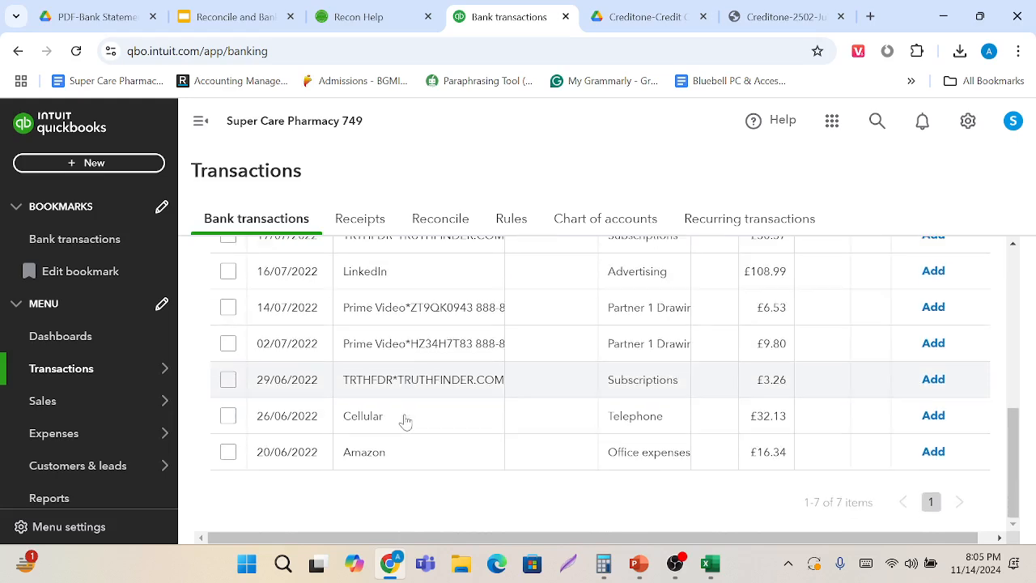
Look over the suggested categories, VAT and spent amounts of the money-out transactions.
{"action": "scroll", "coordinate": [503, 389], "scroll_direction": "up", "scroll_amount": 3}
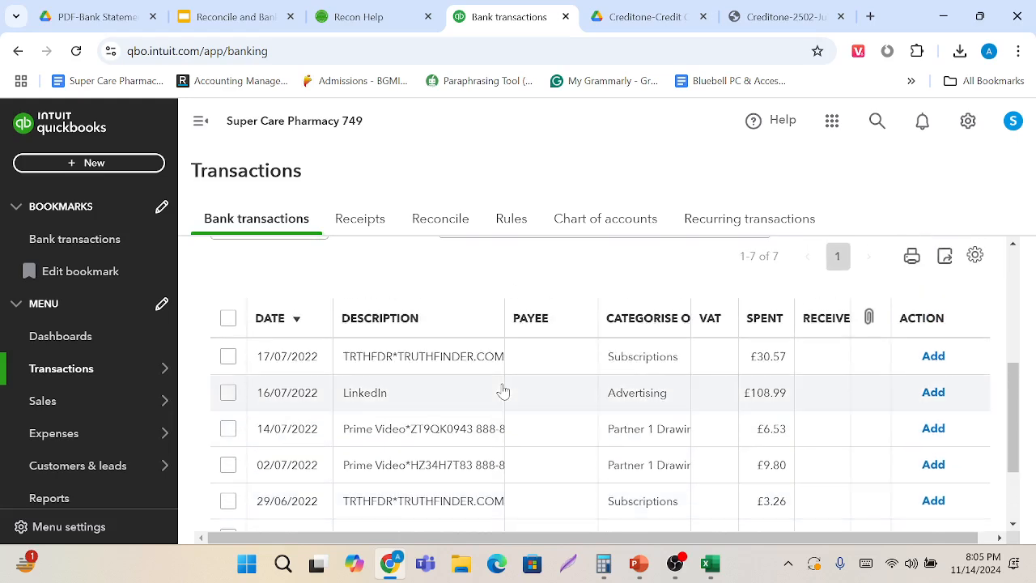
{"action": "scroll", "coordinate": [652, 505], "scroll_direction": "down", "scroll_amount": 1}
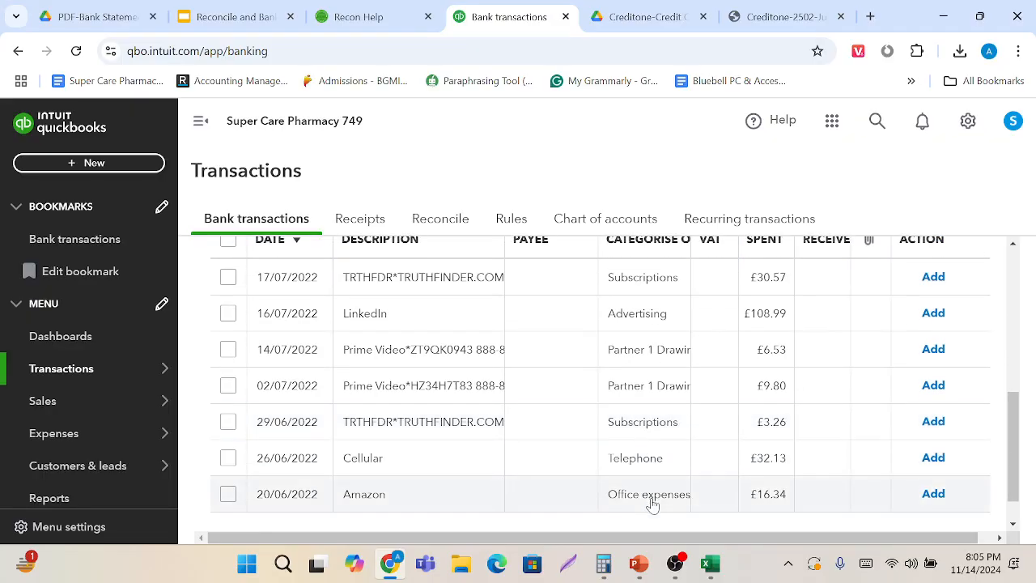
{"action": "scroll", "coordinate": [707, 342], "scroll_direction": "up", "scroll_amount": 1}
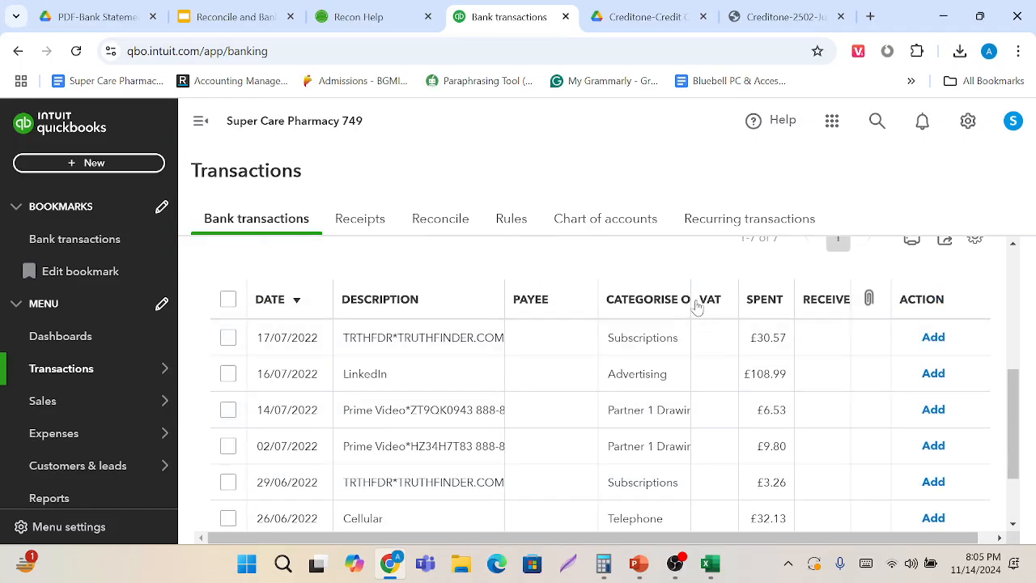
{"action": "left_click_drag", "start_coordinate": [694, 298], "coordinate": [707, 299]}
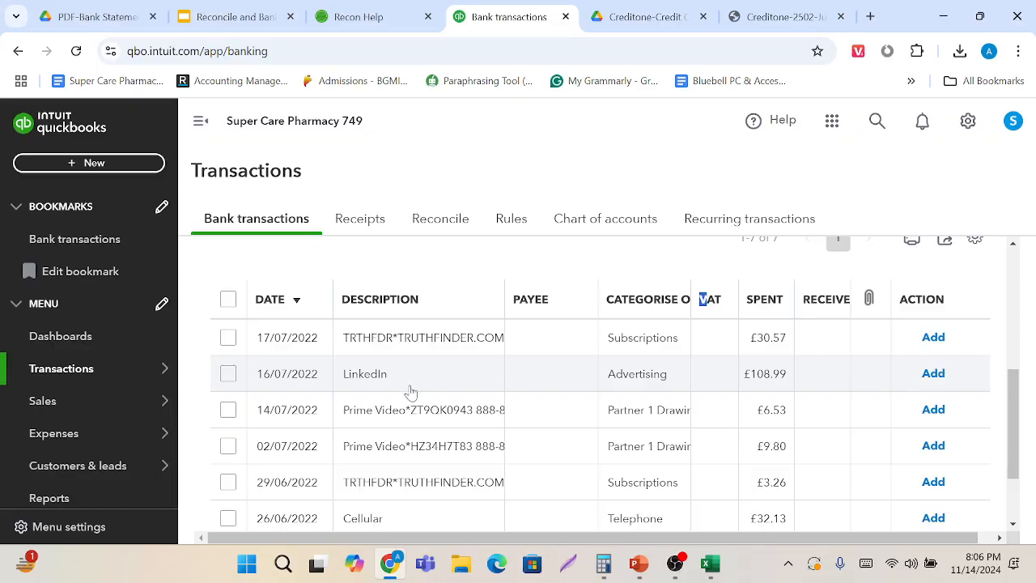
{"action": "scroll", "coordinate": [409, 392], "scroll_direction": "down", "scroll_amount": 2}
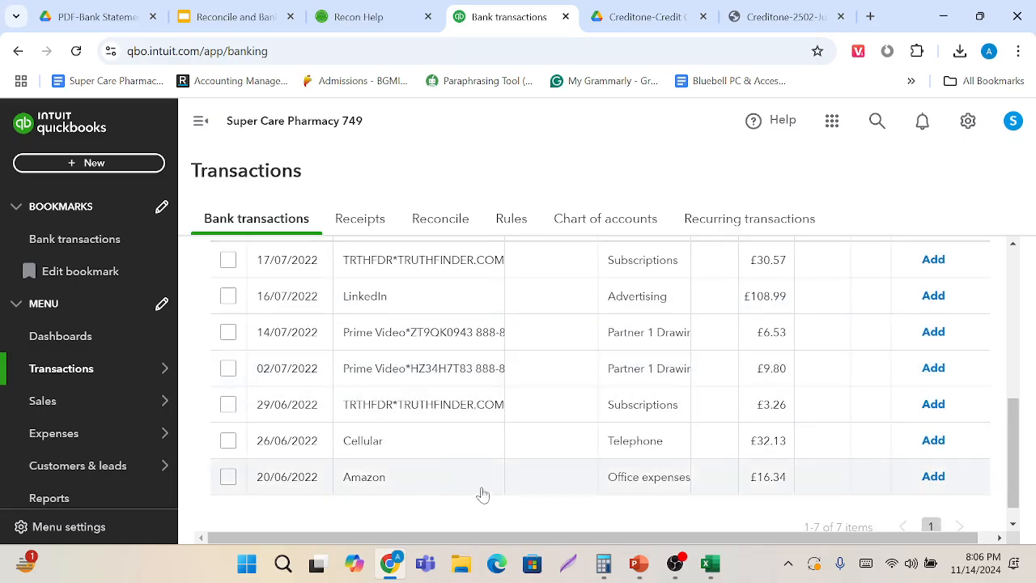
{"action": "scroll", "coordinate": [503, 484], "scroll_direction": "up", "scroll_amount": 1}
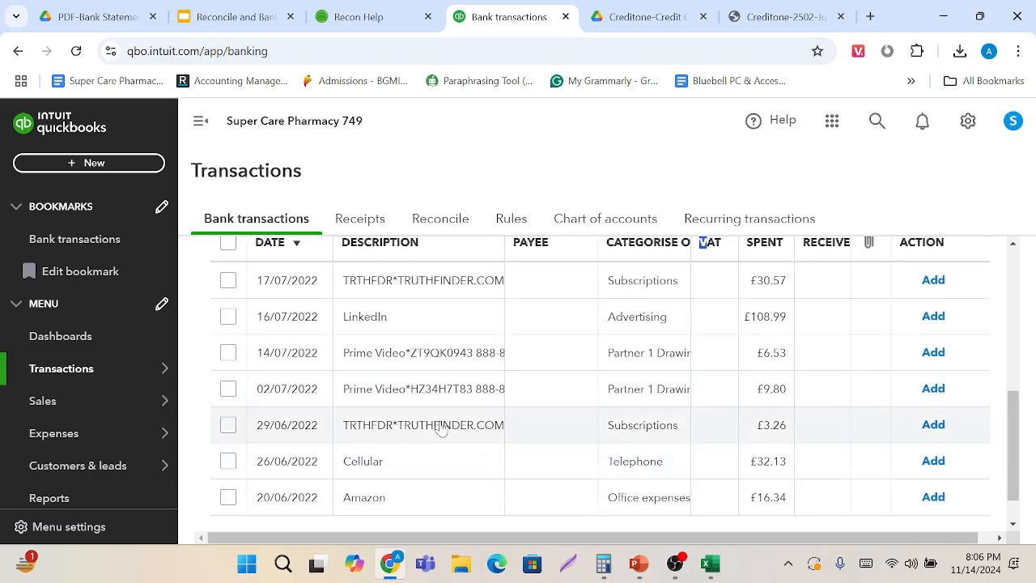
Select the two TRTHFDR*TRUTHFINDER.COM and two Prime Video transactions for a bulk edit.
{"action": "double_click", "coordinate": [217, 283]}
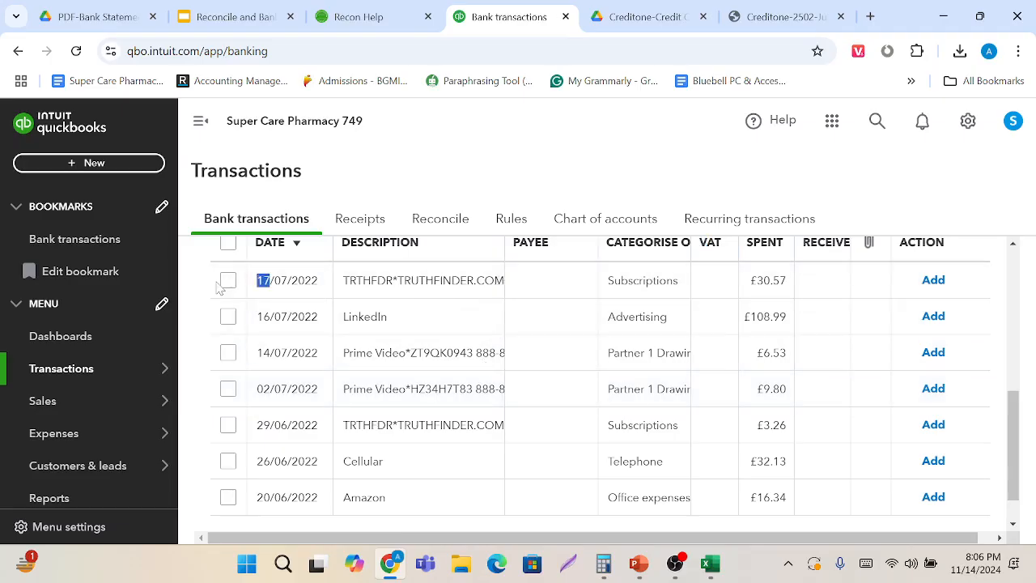
{"action": "left_click", "coordinate": [227, 425]}
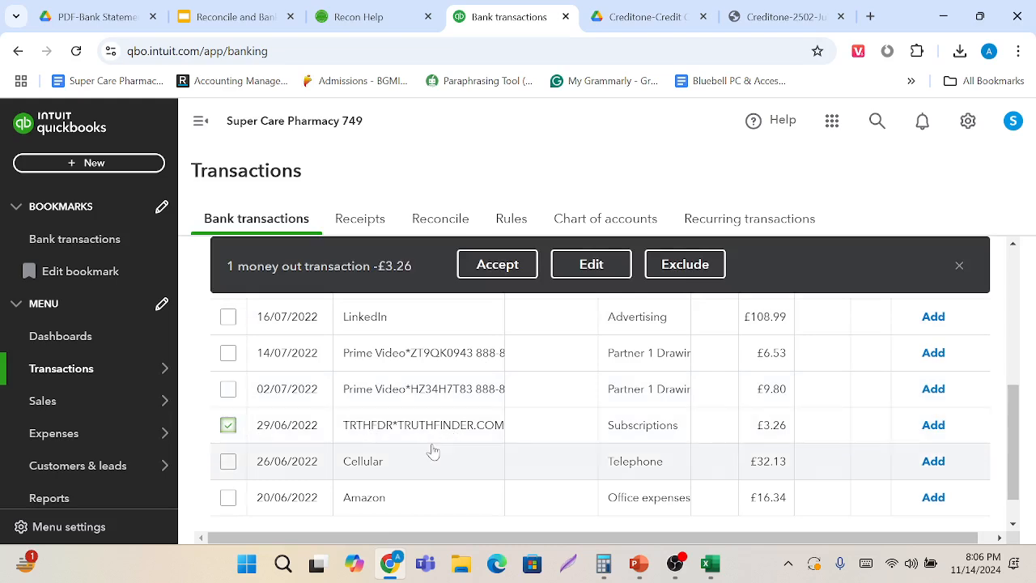
{"action": "scroll", "coordinate": [430, 451], "scroll_direction": "up", "scroll_amount": 2}
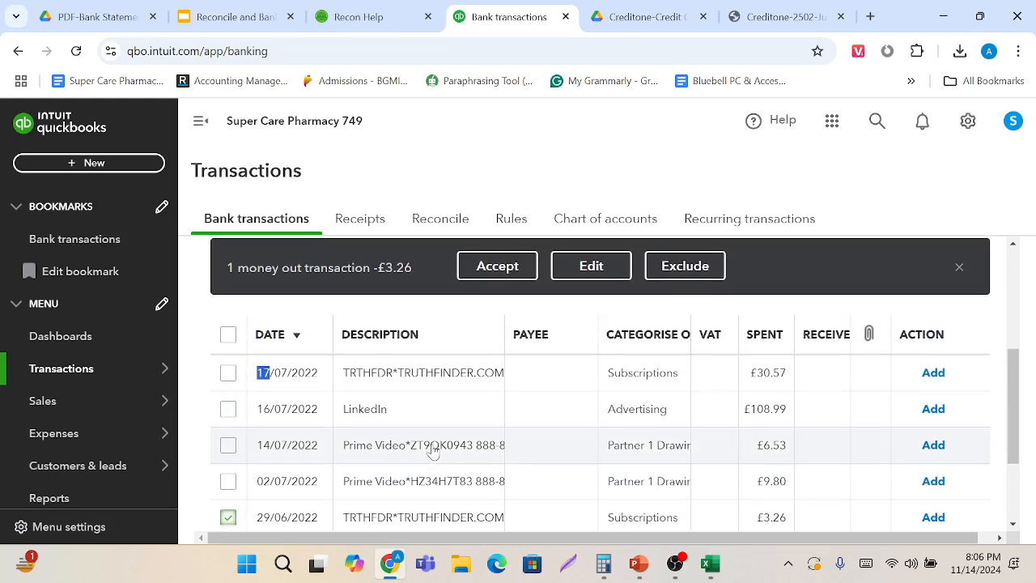
{"action": "scroll", "coordinate": [433, 451], "scroll_direction": "down", "scroll_amount": 1}
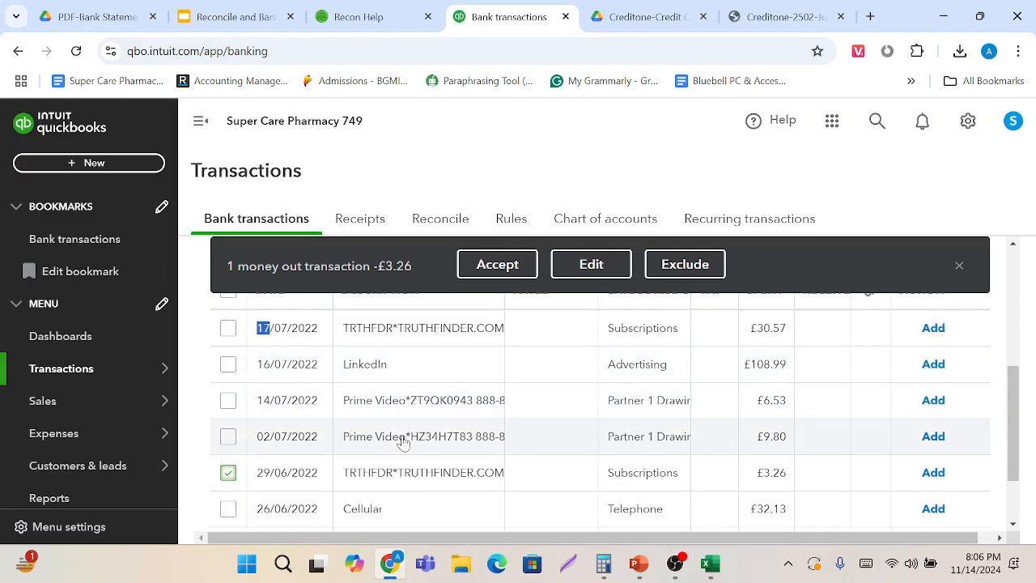
{"action": "left_click", "coordinate": [228, 436]}
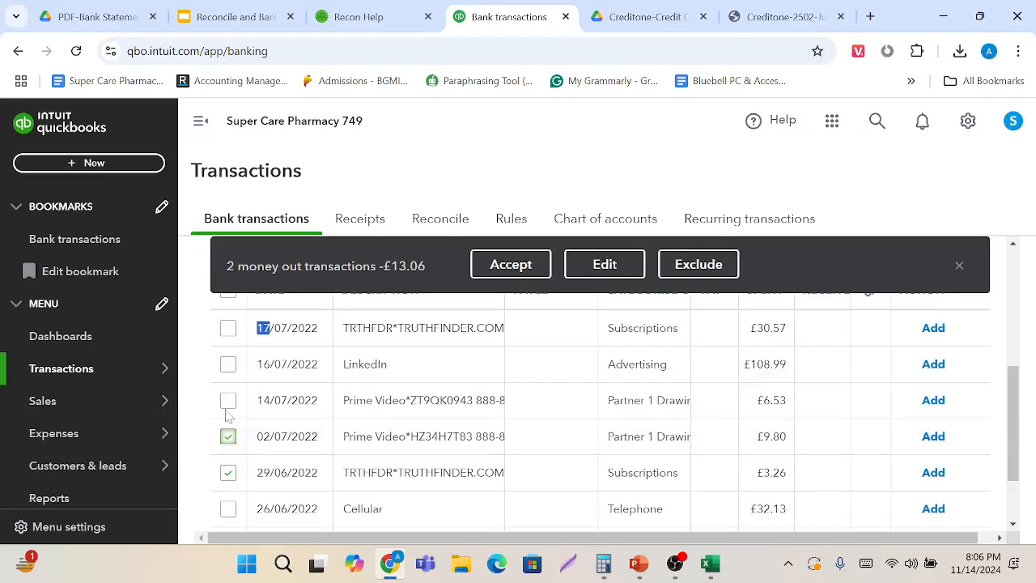
{"action": "left_click", "coordinate": [228, 400]}
{"action": "scroll", "coordinate": [228, 404], "scroll_direction": "up", "scroll_amount": 2}
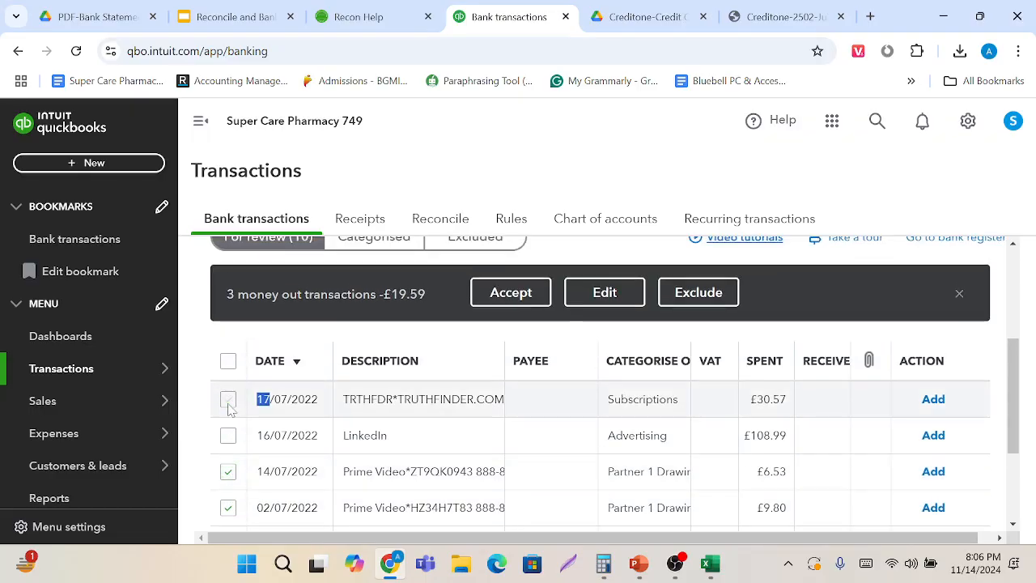
{"action": "left_click", "coordinate": [227, 399]}
{"action": "scroll", "coordinate": [228, 404], "scroll_direction": "down", "scroll_amount": 3}
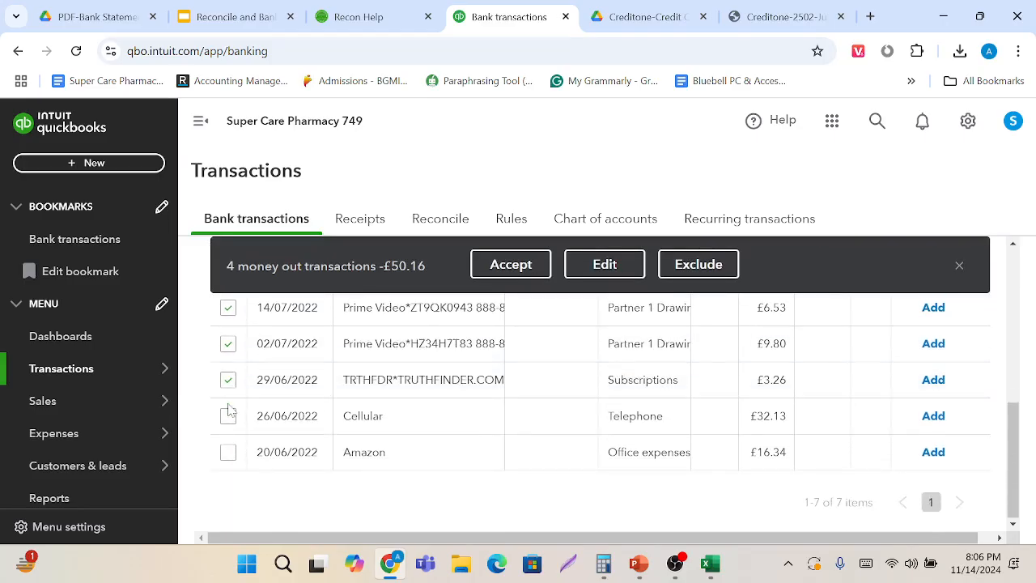
Edit the selected transactions together, setting their type to Expense and their account to Subscriptions.
{"action": "left_click", "coordinate": [581, 275]}
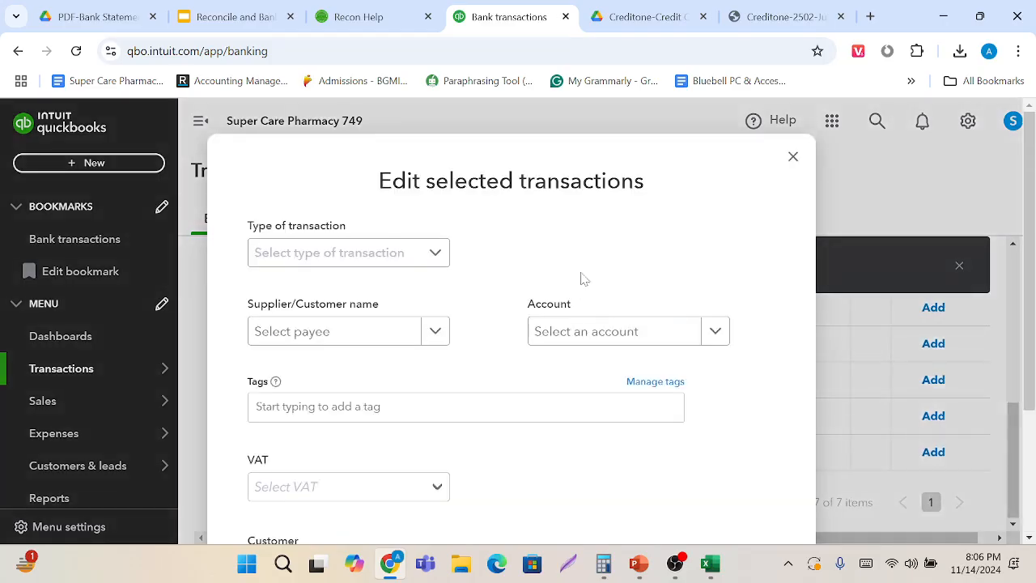
{"action": "left_click", "coordinate": [445, 258]}
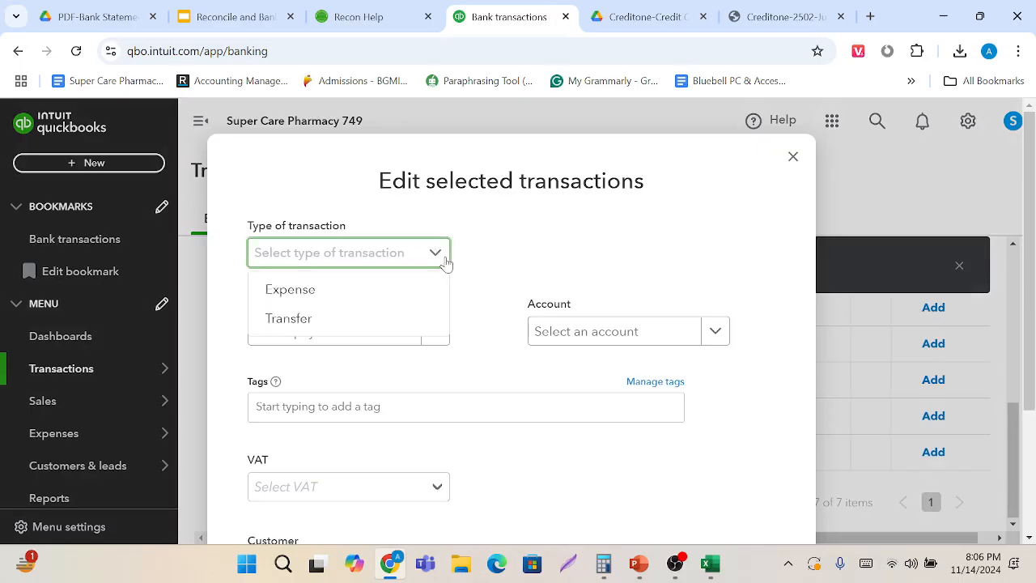
{"action": "left_click", "coordinate": [384, 298]}
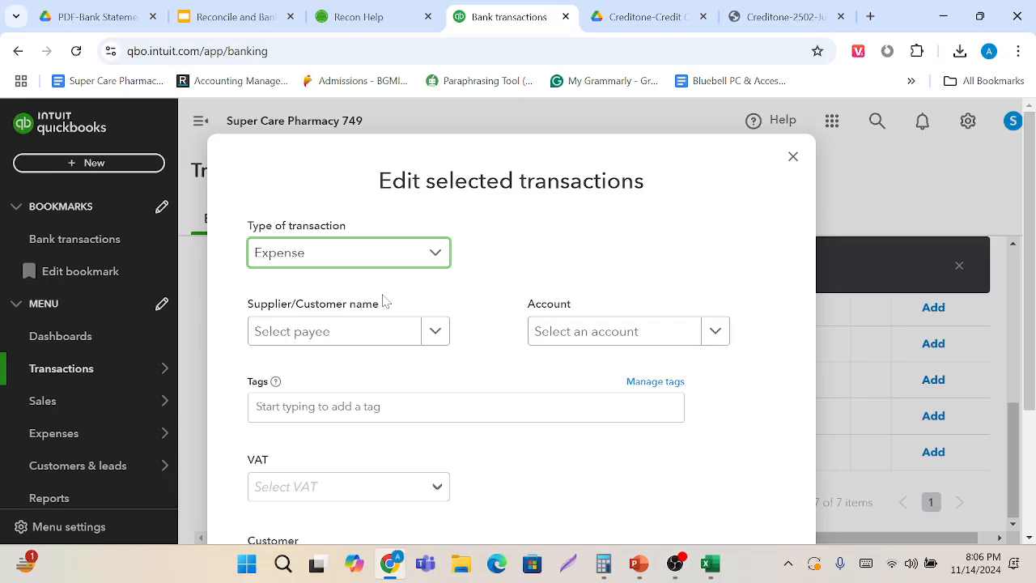
{"action": "left_click", "coordinate": [724, 335]}
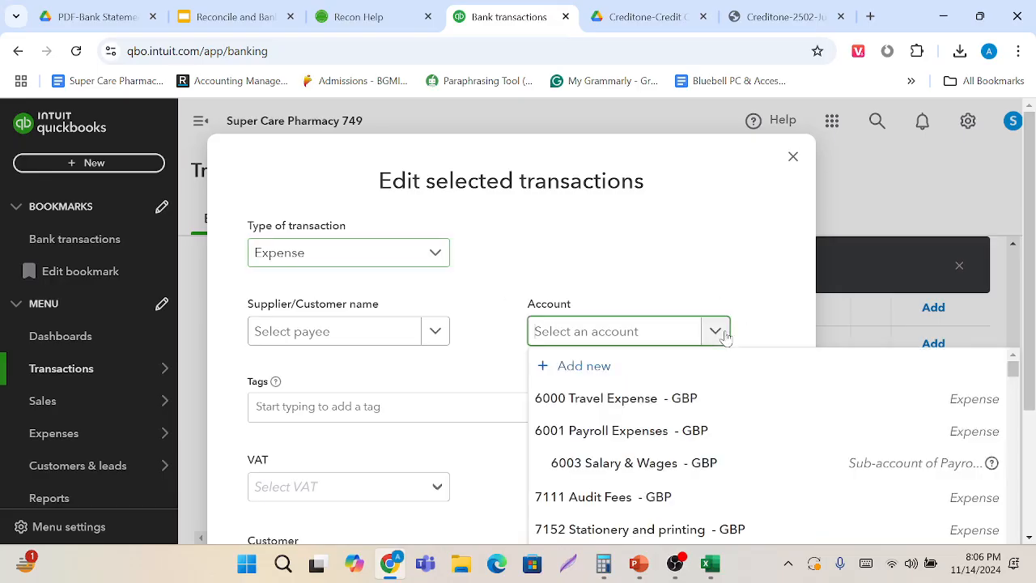
{"action": "type", "text": "su"}
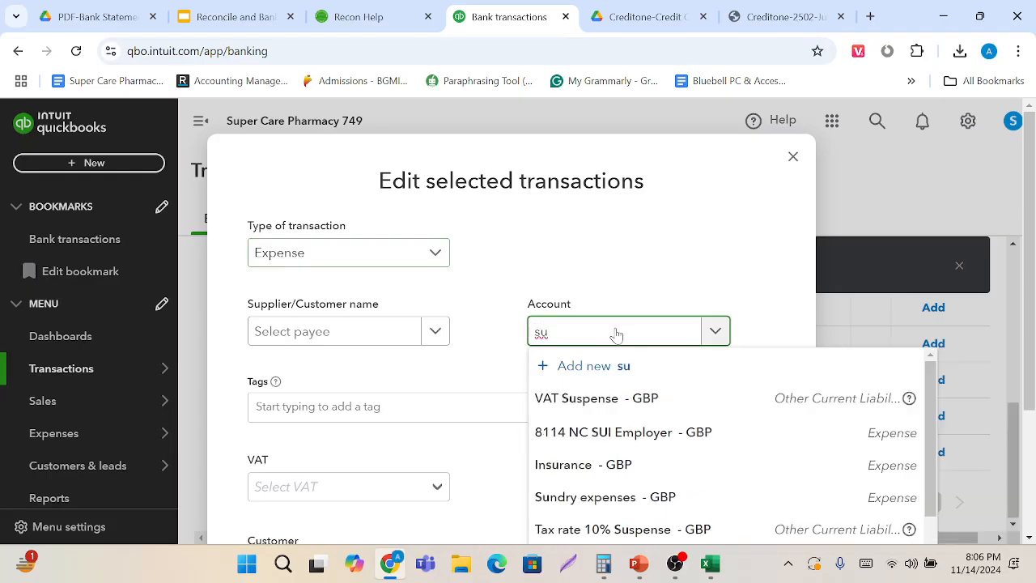
{"action": "type", "text": "b"}
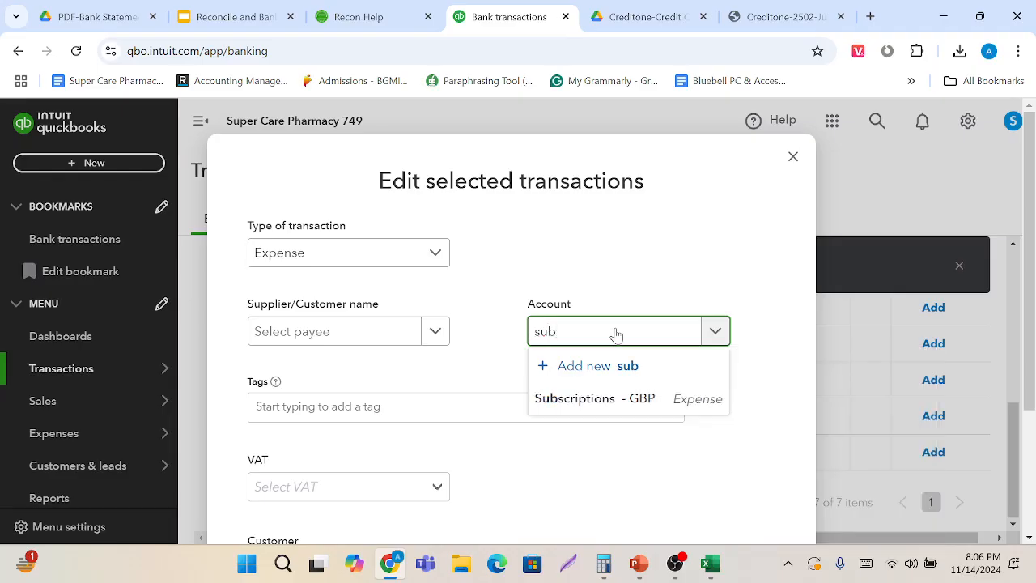
{"action": "left_click", "coordinate": [612, 397]}
Set the VAT to Exempt (0%) and apply the bulk edit, accepting the selected transactions.
{"action": "left_click", "coordinate": [437, 491]}
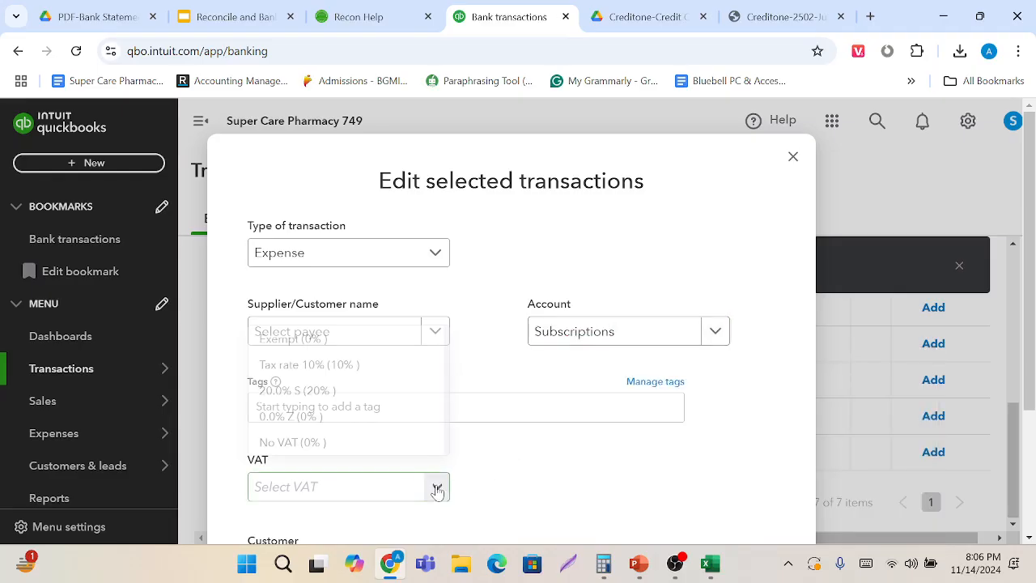
{"action": "left_click", "coordinate": [366, 344]}
{"action": "scroll", "coordinate": [366, 348], "scroll_direction": "down", "scroll_amount": 3}
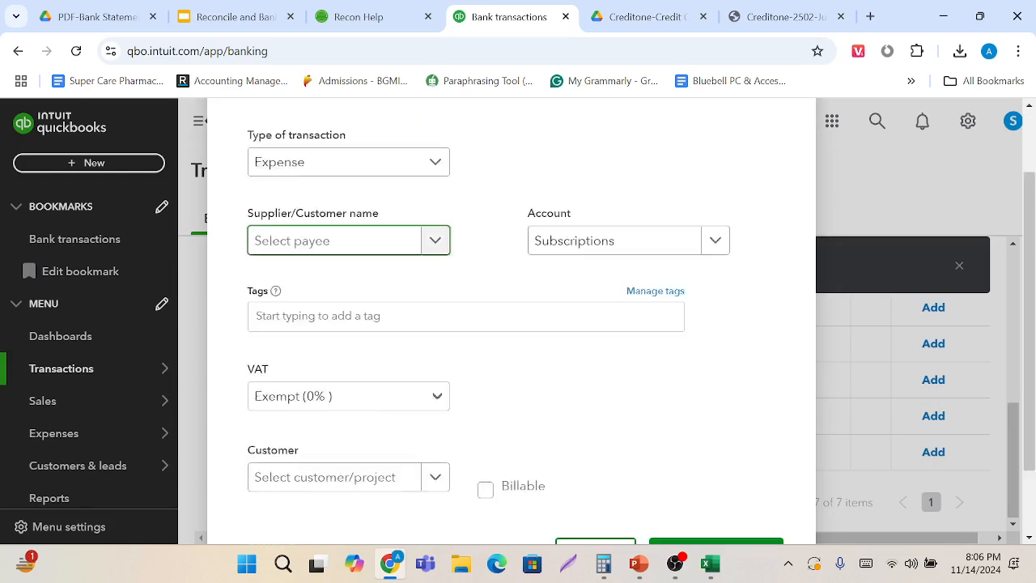
{"action": "left_click", "coordinate": [699, 462]}
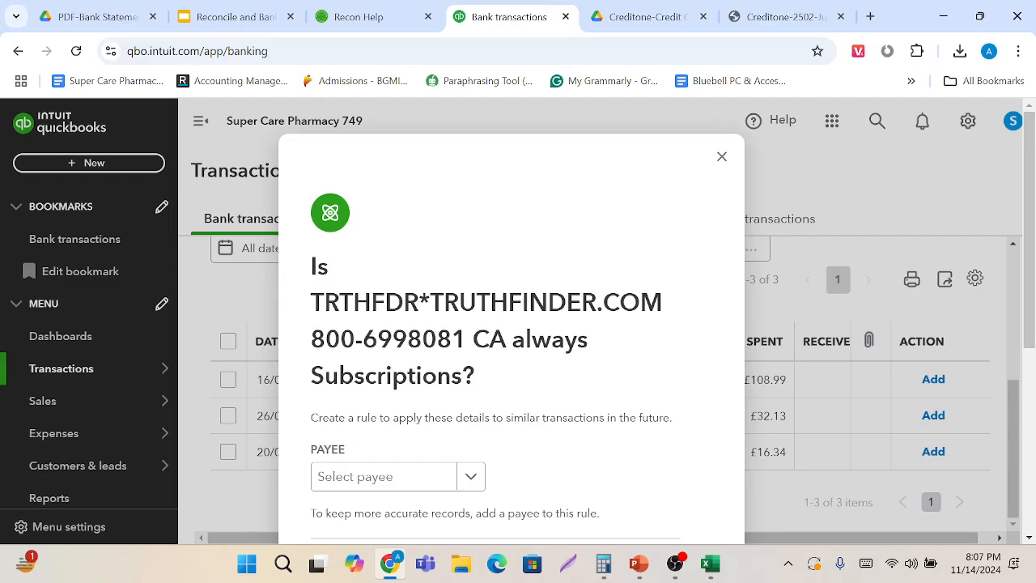
Turn off Auto-add and create the rule categorising TRTHFDR*TRUTHFINDER.COM transactions as Subscriptions with Exempt (0%) VAT.
{"action": "scroll", "coordinate": [622, 424], "scroll_direction": "down", "scroll_amount": 5}
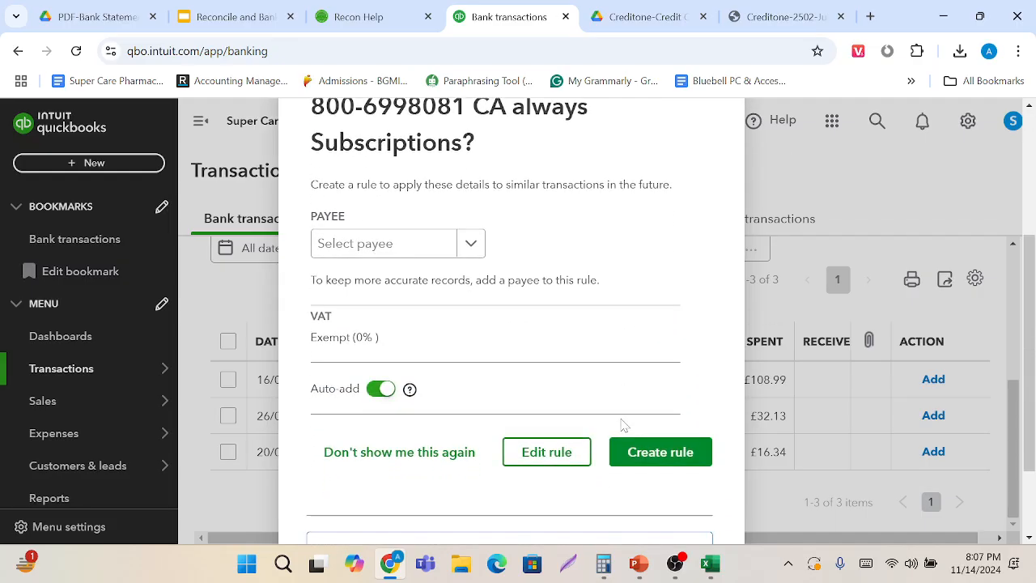
{"action": "scroll", "coordinate": [623, 424], "scroll_direction": "down", "scroll_amount": 2}
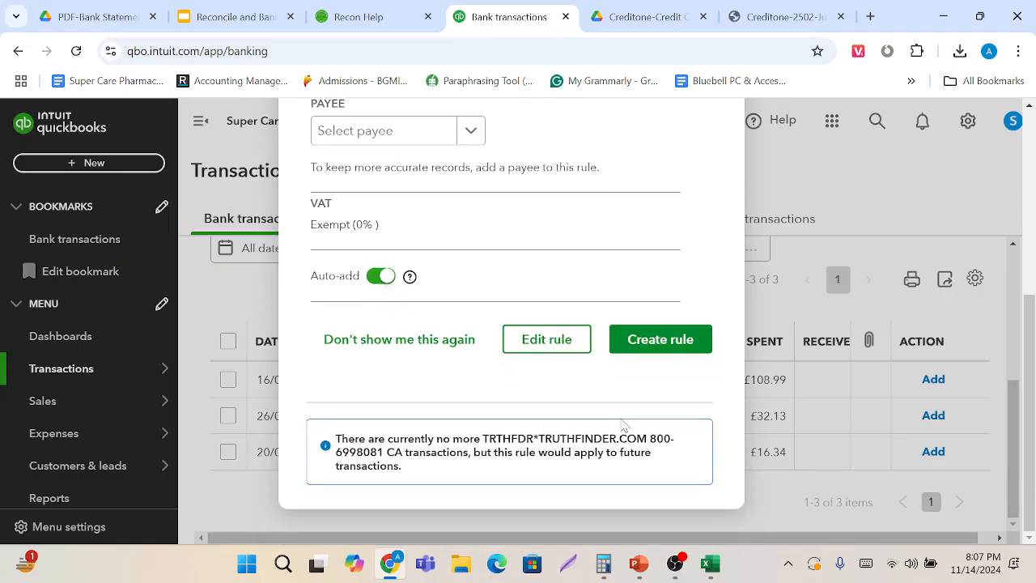
{"action": "scroll", "coordinate": [622, 425], "scroll_direction": "up", "scroll_amount": 1}
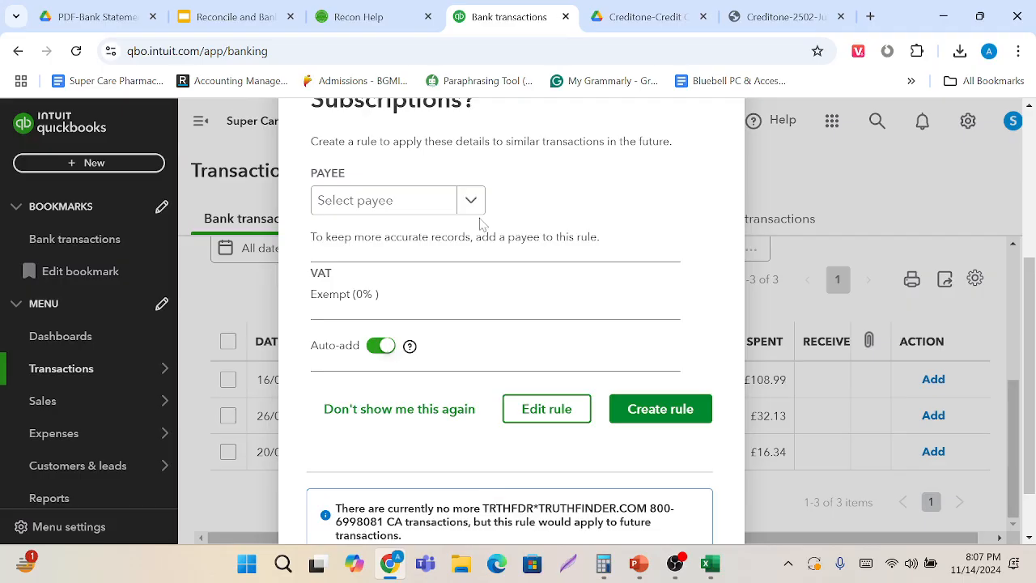
{"action": "left_click", "coordinate": [388, 355]}
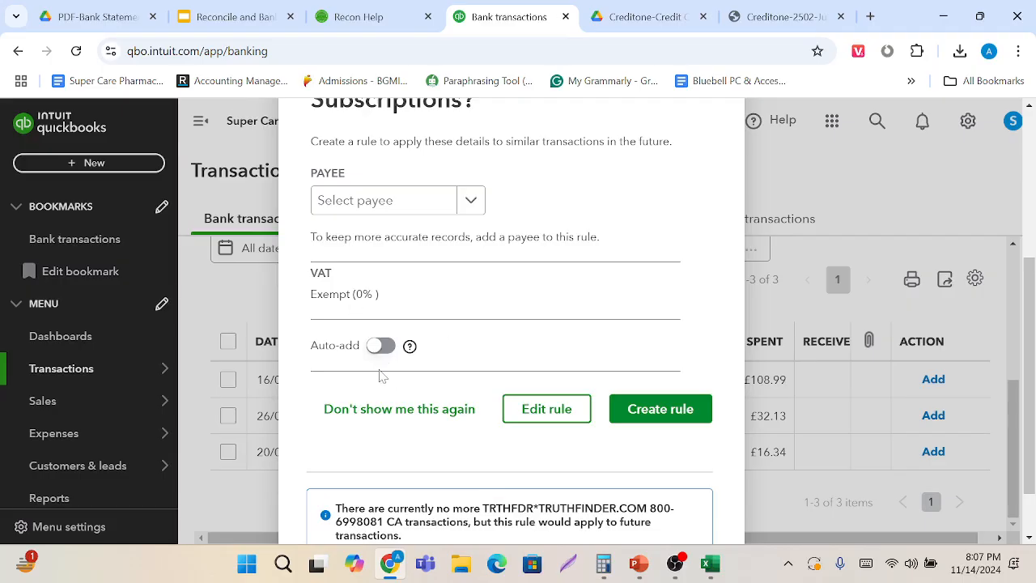
{"action": "left_click", "coordinate": [657, 410]}
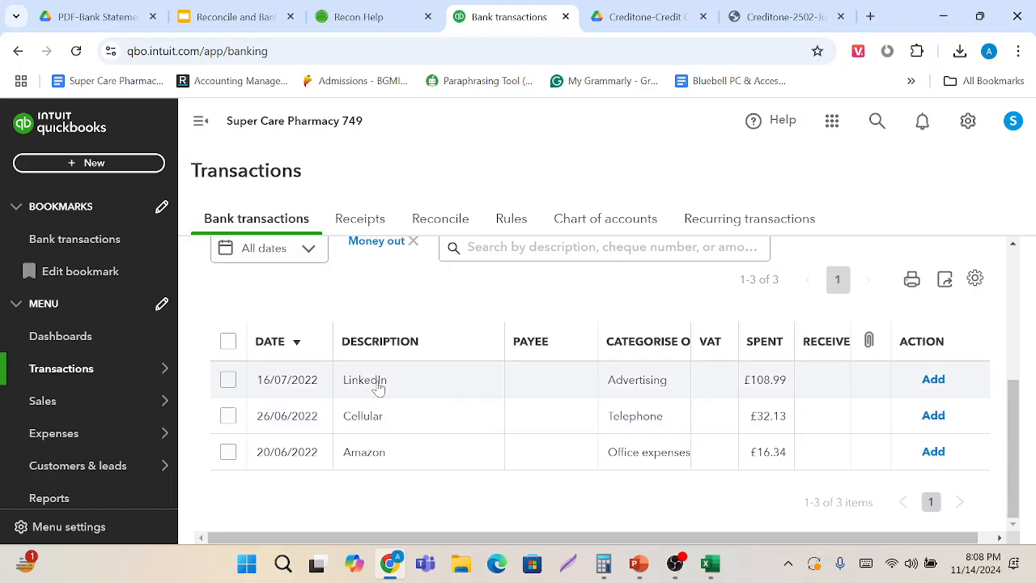
Edit the LinkedIn transaction of 16/07/2022, setting its type to Expense and its account to Advertising.
{"action": "left_click", "coordinate": [229, 382]}
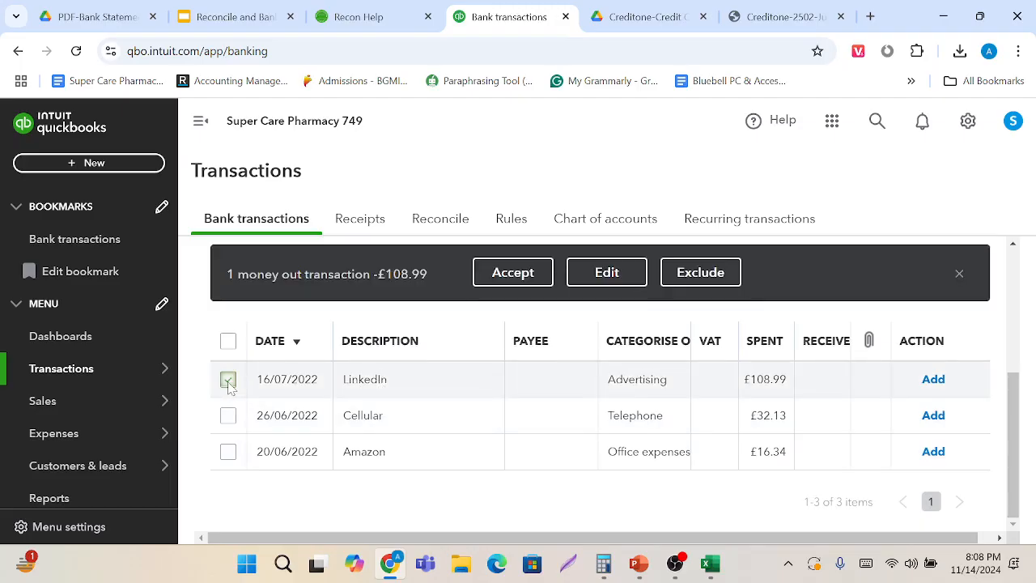
{"action": "left_click", "coordinate": [591, 279]}
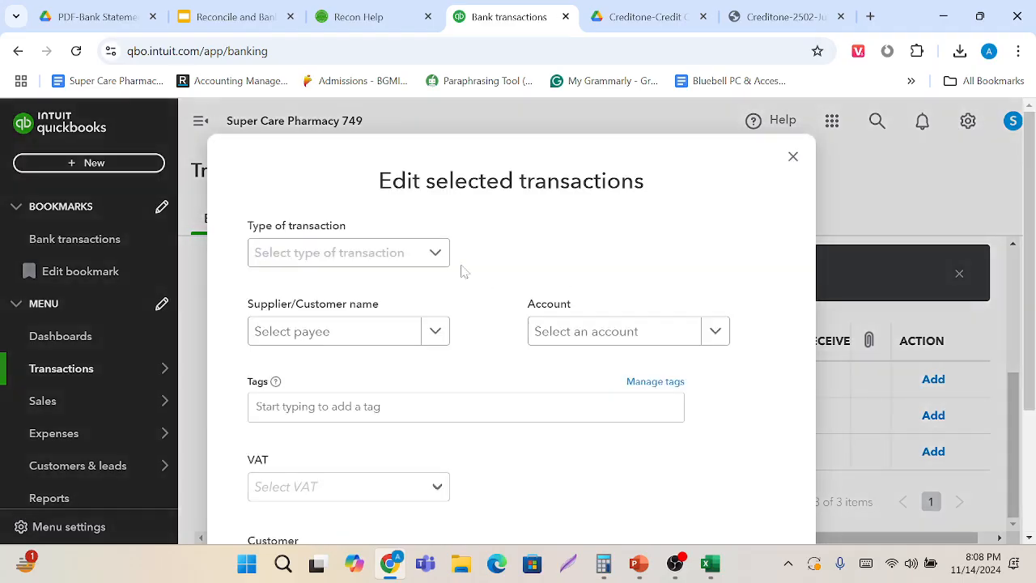
{"action": "left_click", "coordinate": [437, 255]}
{"action": "left_click", "coordinate": [383, 296]}
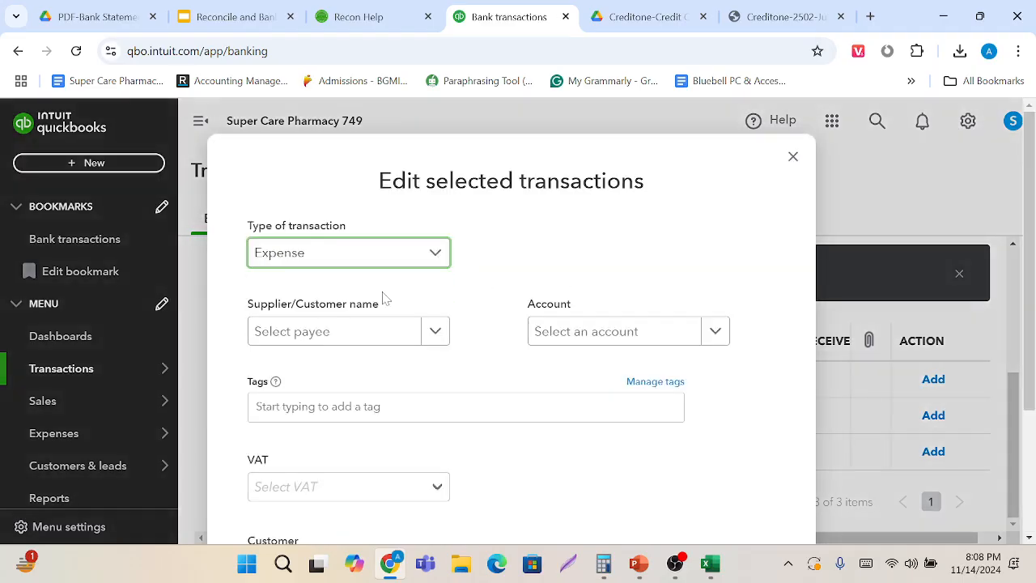
{"action": "left_click", "coordinate": [600, 344]}
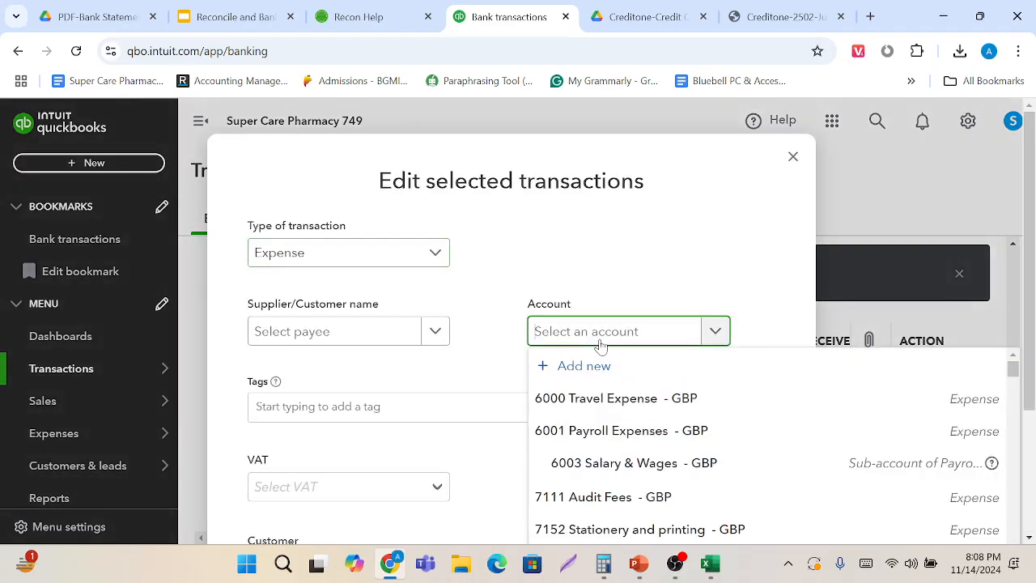
{"action": "type", "text": "Ad"}
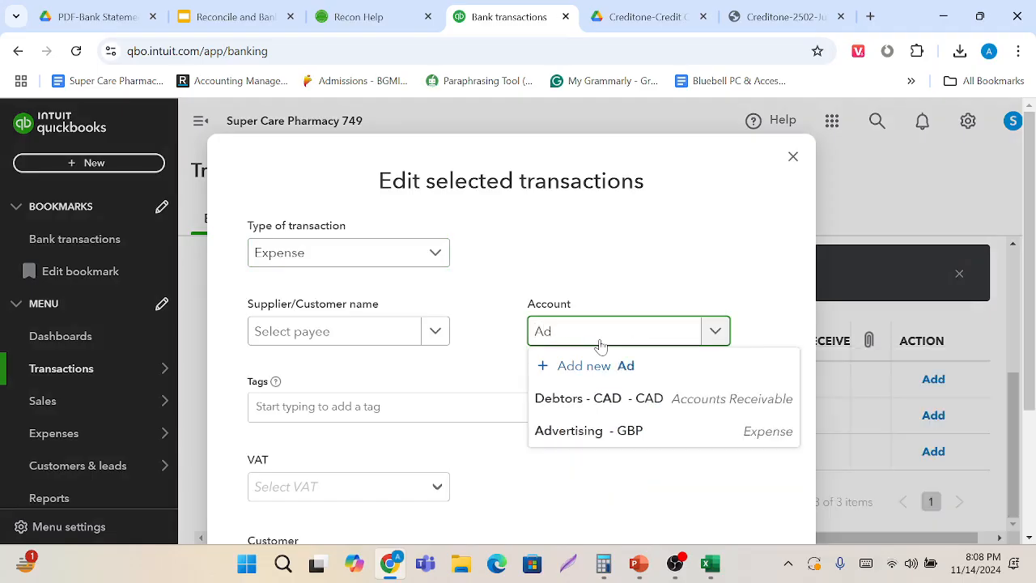
{"action": "left_click", "coordinate": [624, 437]}
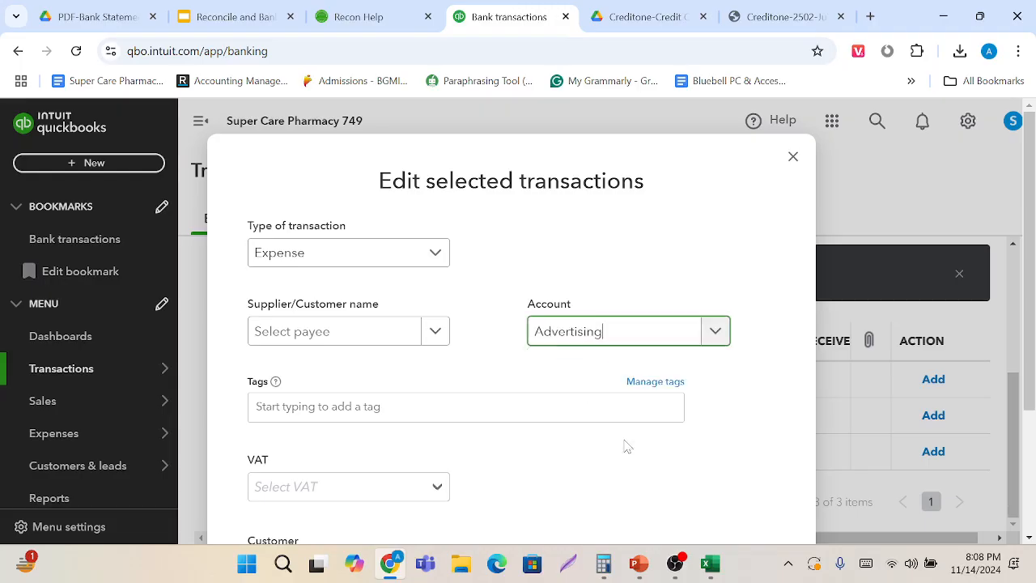
Set the LinkedIn transaction's VAT to Exempt (0%), then apply the edit and accept it.
{"action": "left_click", "coordinate": [438, 488]}
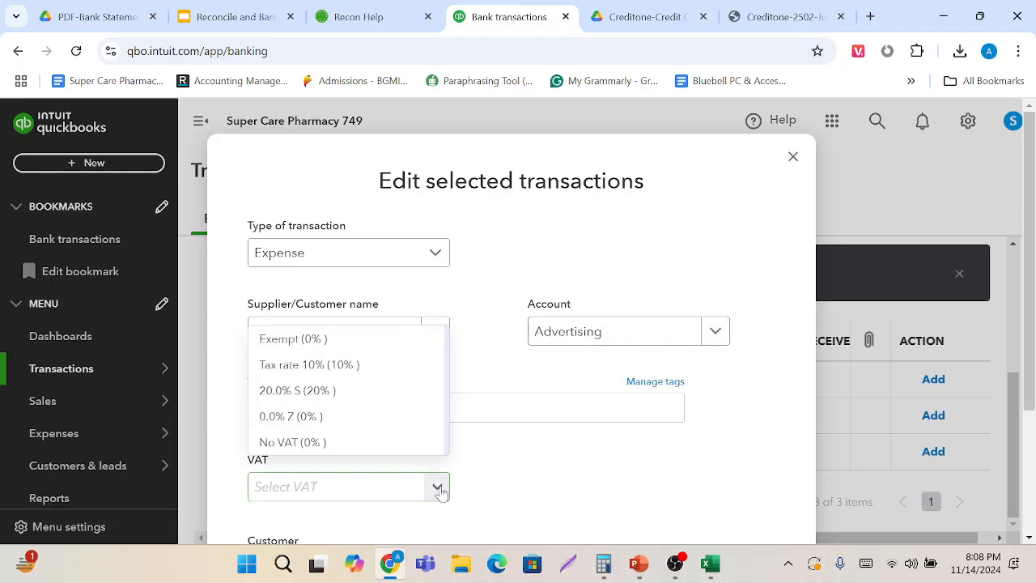
{"action": "left_click", "coordinate": [378, 339]}
{"action": "scroll", "coordinate": [518, 453], "scroll_direction": "down", "scroll_amount": 3}
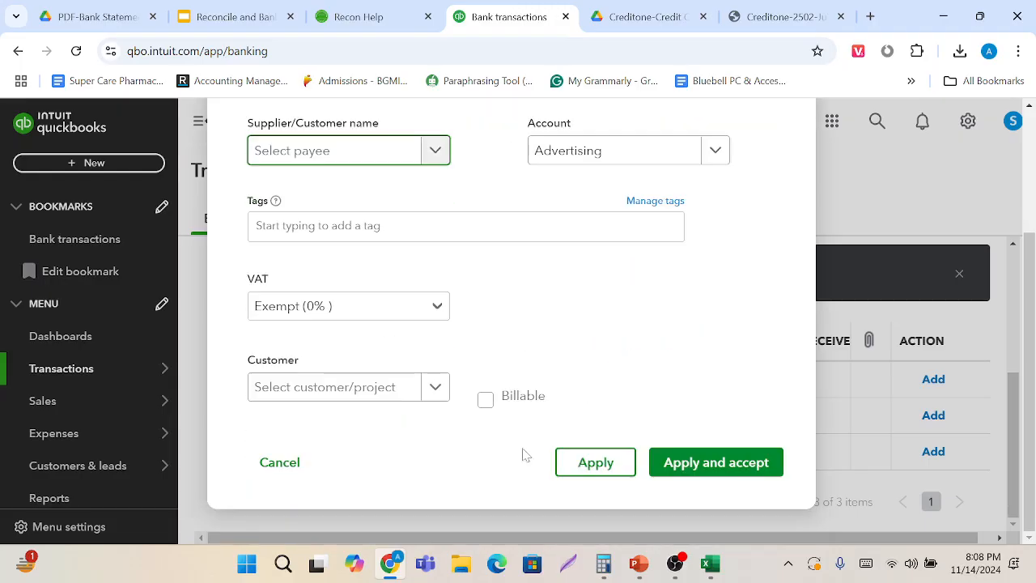
{"action": "left_click", "coordinate": [721, 477]}
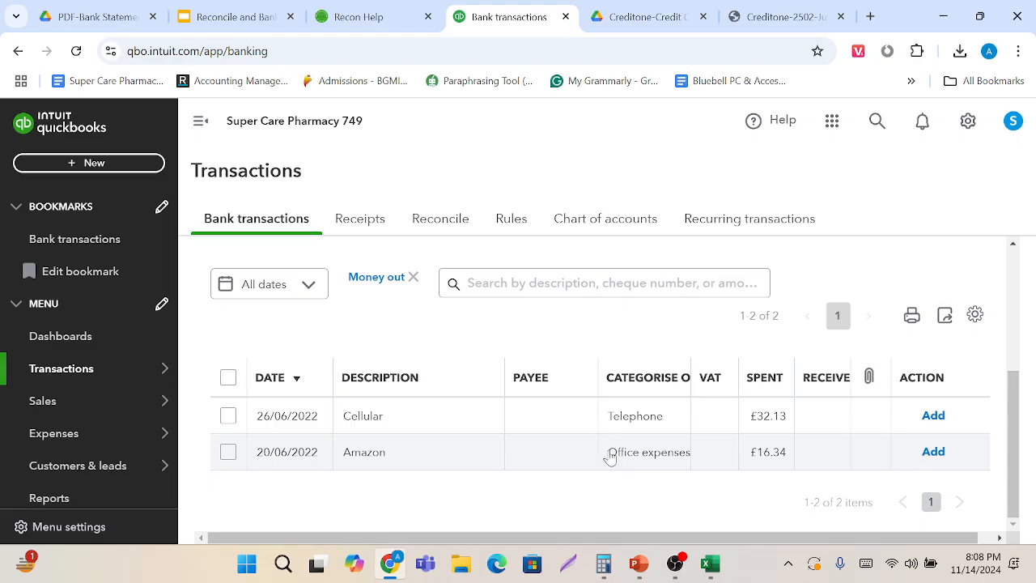
Edit the Cellular transaction of 26/06/2022, setting its type to Expense and its account to Telephone.
{"action": "left_click", "coordinate": [228, 416]}
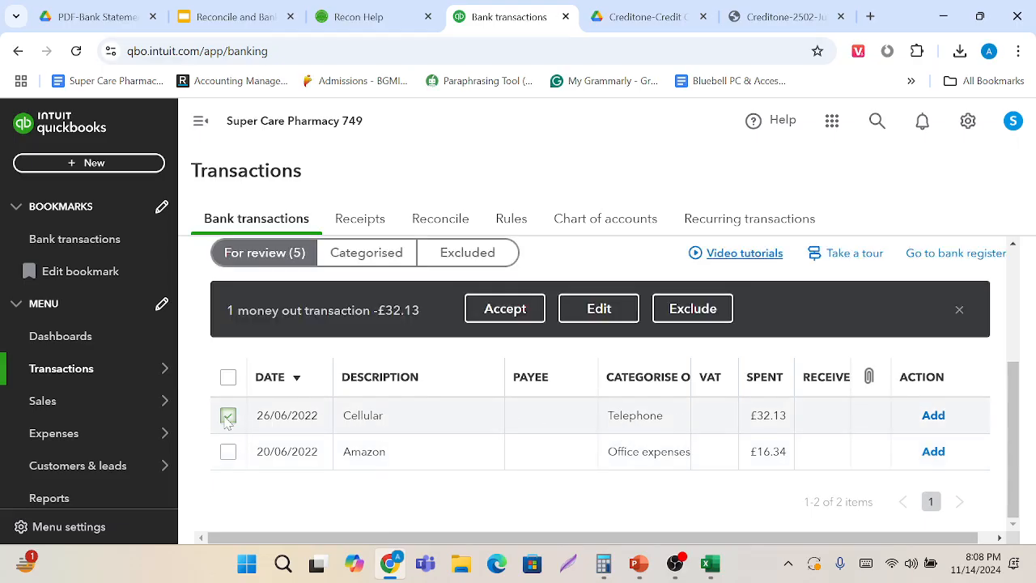
{"action": "left_click", "coordinate": [593, 318]}
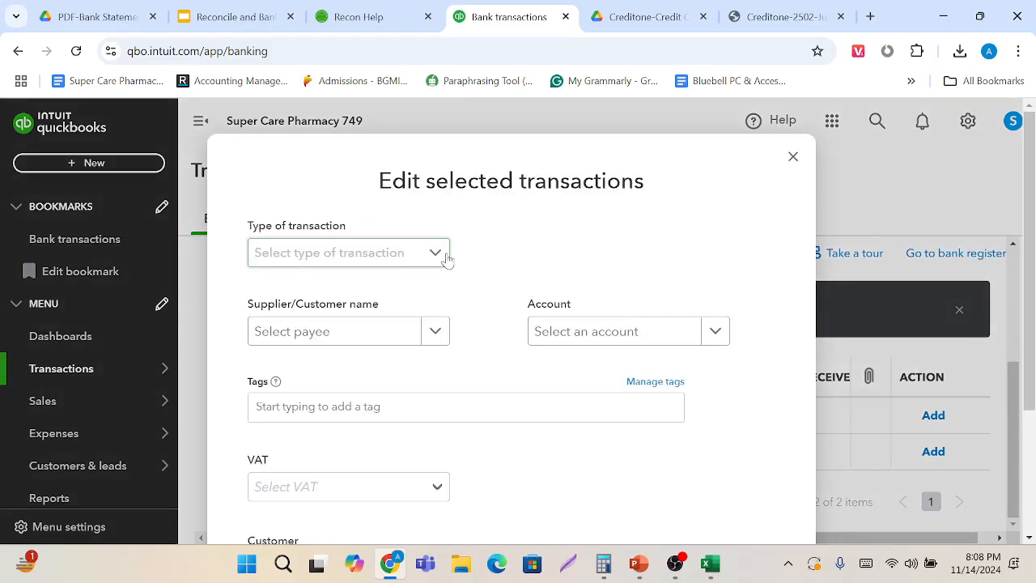
{"action": "left_click", "coordinate": [446, 256]}
{"action": "left_click", "coordinate": [380, 296]}
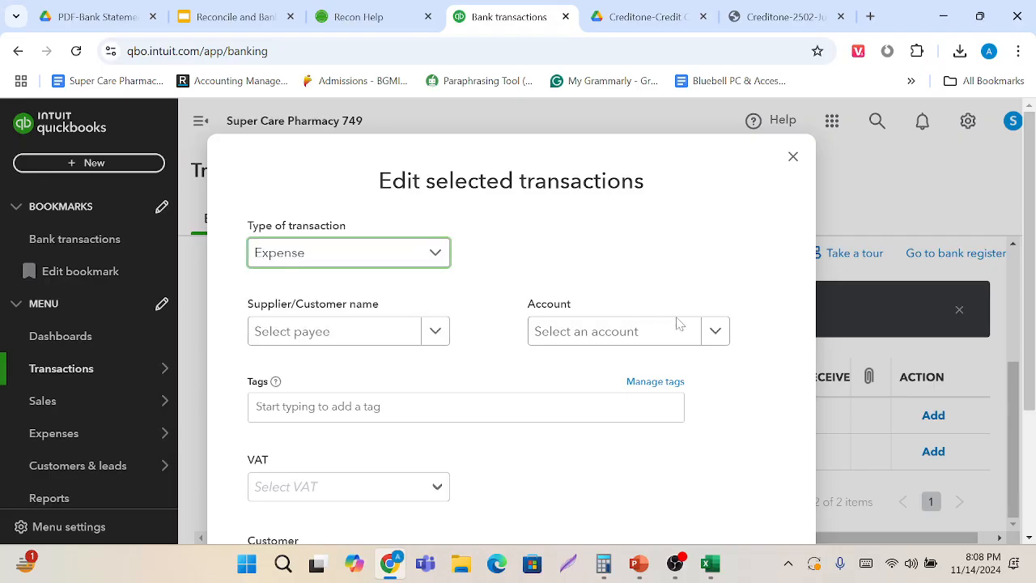
{"action": "left_click", "coordinate": [712, 332]}
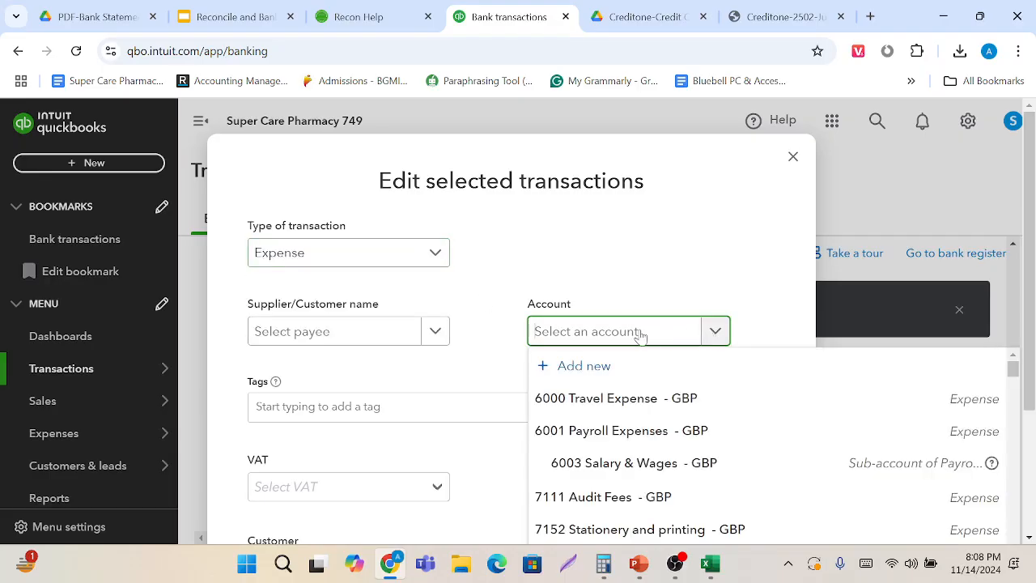
{"action": "type", "text": "Tele"}
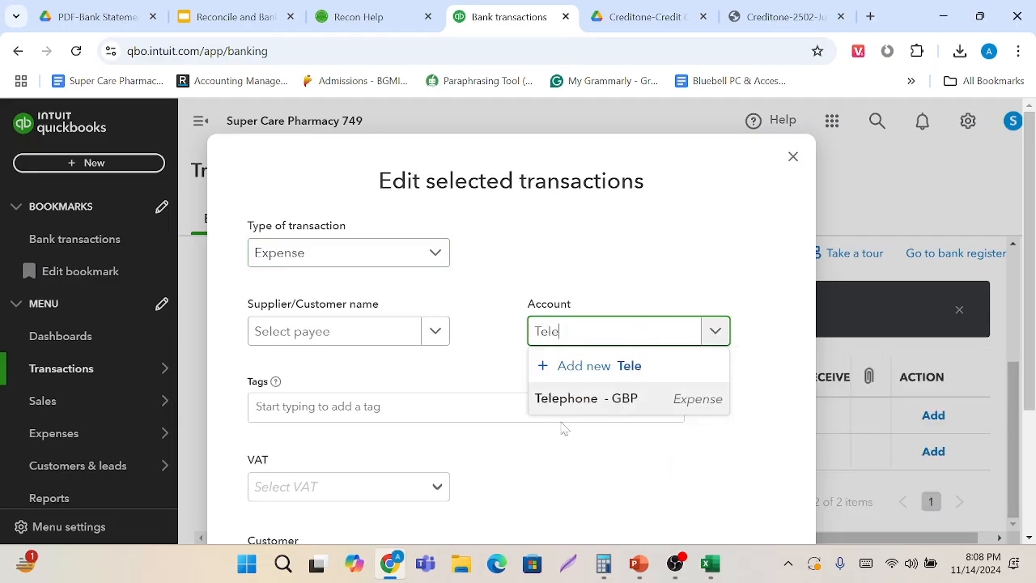
{"action": "left_click", "coordinate": [588, 401]}
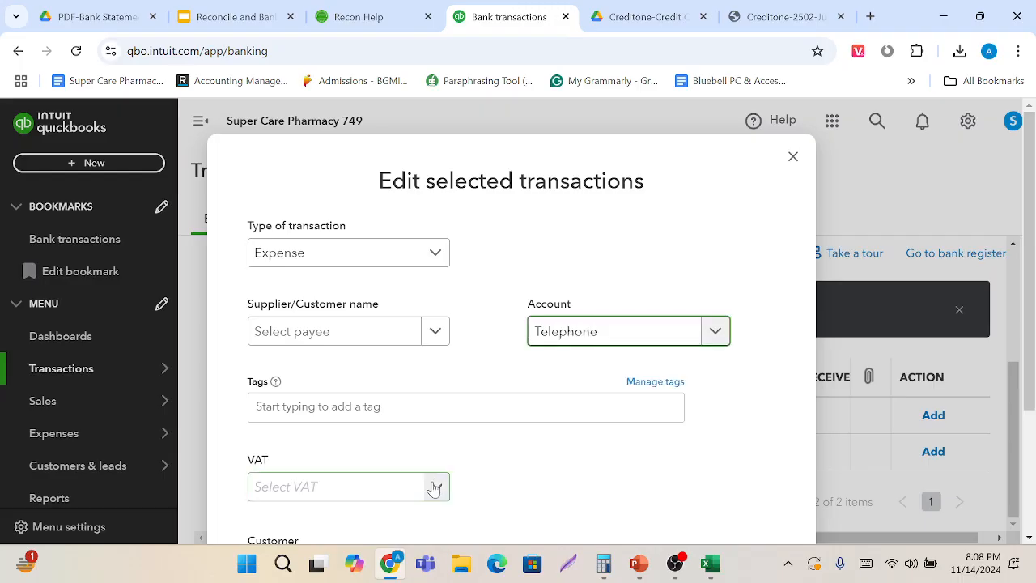
Set the Cellular transaction's VAT to Exempt (0%), then apply the edit and accept it.
{"action": "left_click", "coordinate": [377, 340]}
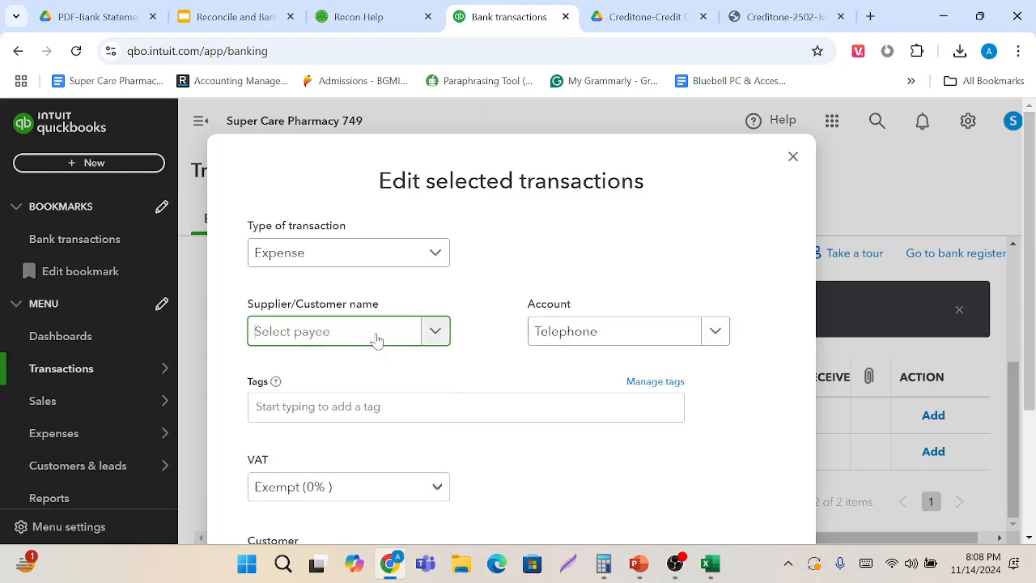
{"action": "scroll", "coordinate": [498, 462], "scroll_direction": "down", "scroll_amount": 3}
{"action": "left_click", "coordinate": [720, 473]}
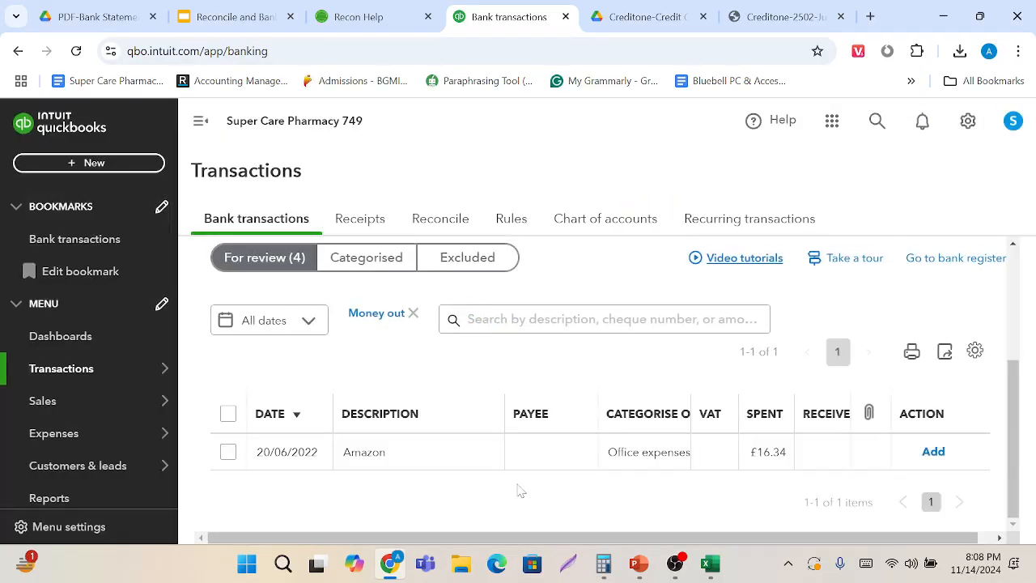
Expand the Amazon transaction of 20/06/2022 and copy its full memo text.
{"action": "left_click", "coordinate": [390, 468]}
{"action": "scroll", "coordinate": [495, 461], "scroll_direction": "down", "scroll_amount": 5}
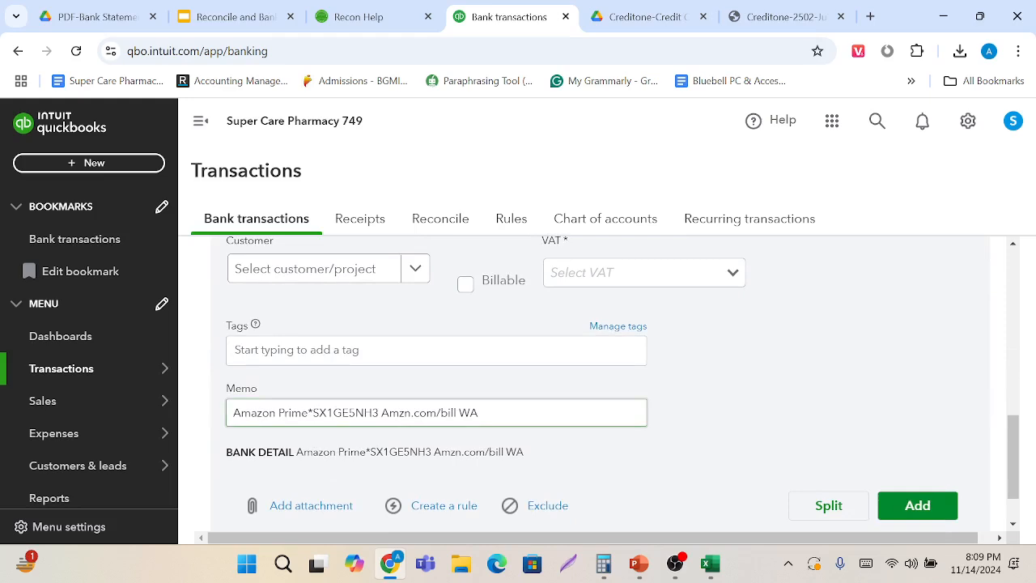
{"action": "left_click_drag", "start_coordinate": [484, 413], "coordinate": [232, 413]}
{"action": "key", "text": "ctrl+c"}
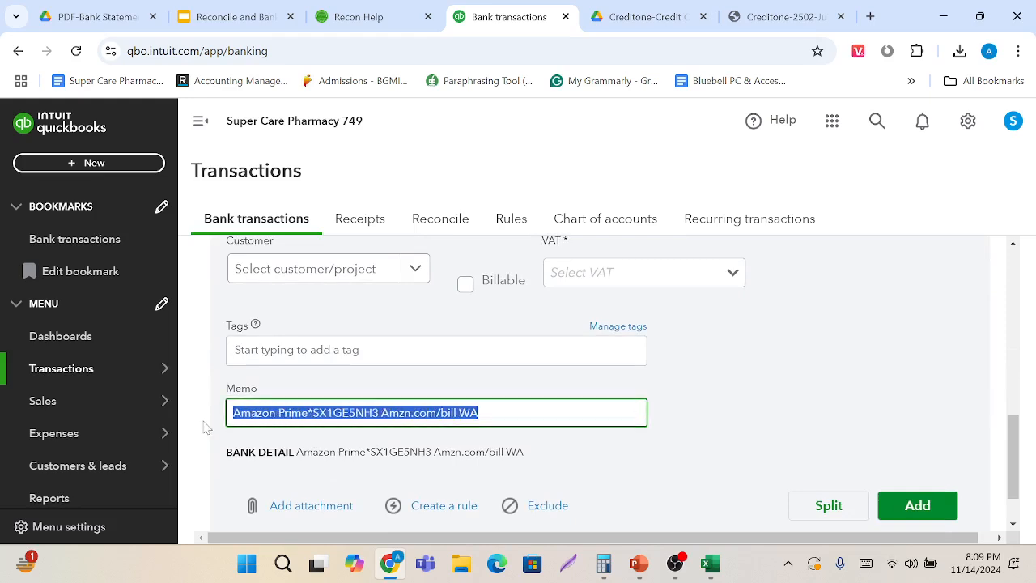
Open ChatGPT in a new browser tab and ask it to suggest an expense category for the pasted Amazon Prime memo.
{"action": "left_click", "coordinate": [868, 15]}
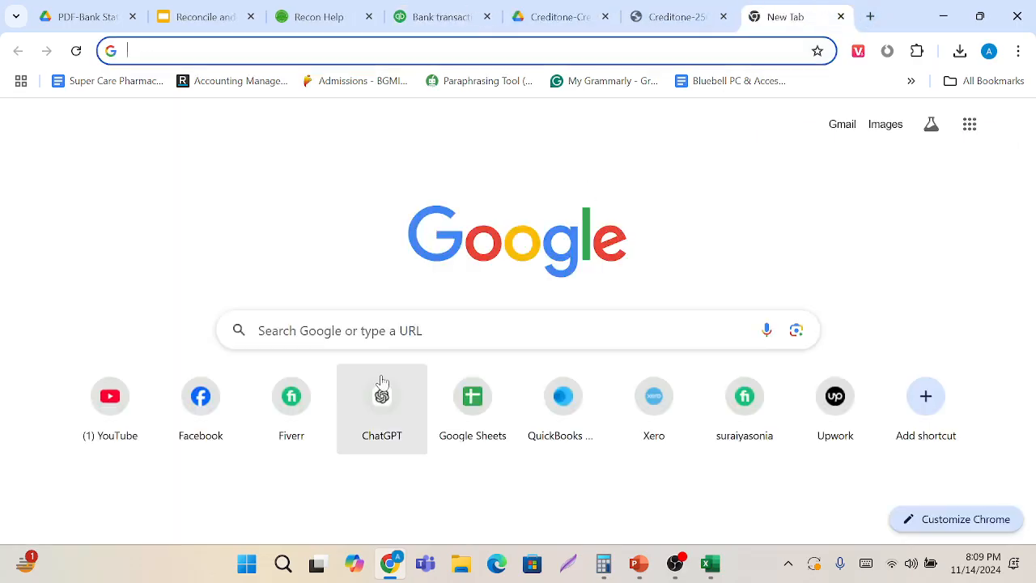
{"action": "left_click", "coordinate": [382, 394]}
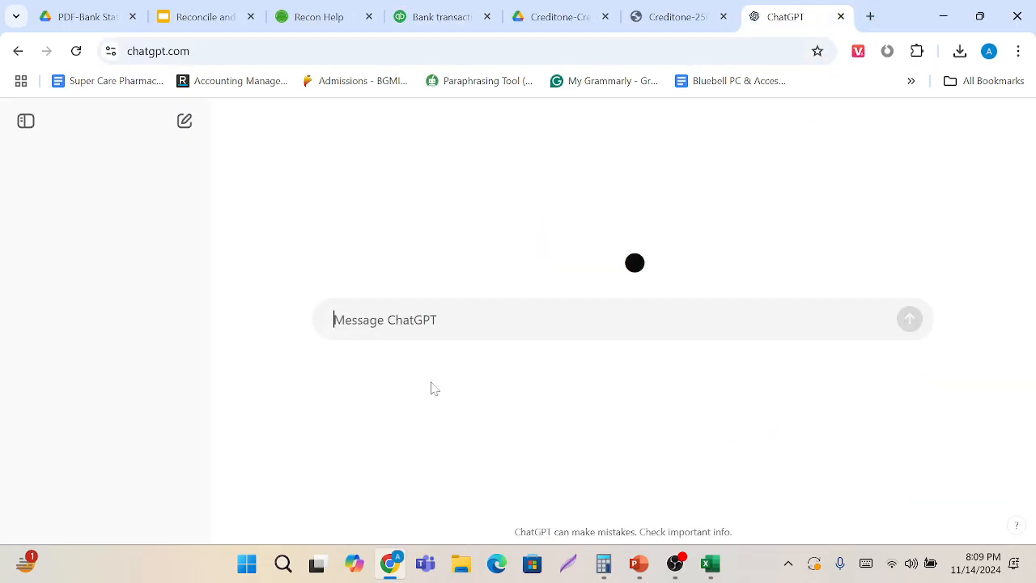
{"action": "key", "text": "ctrl+v"}
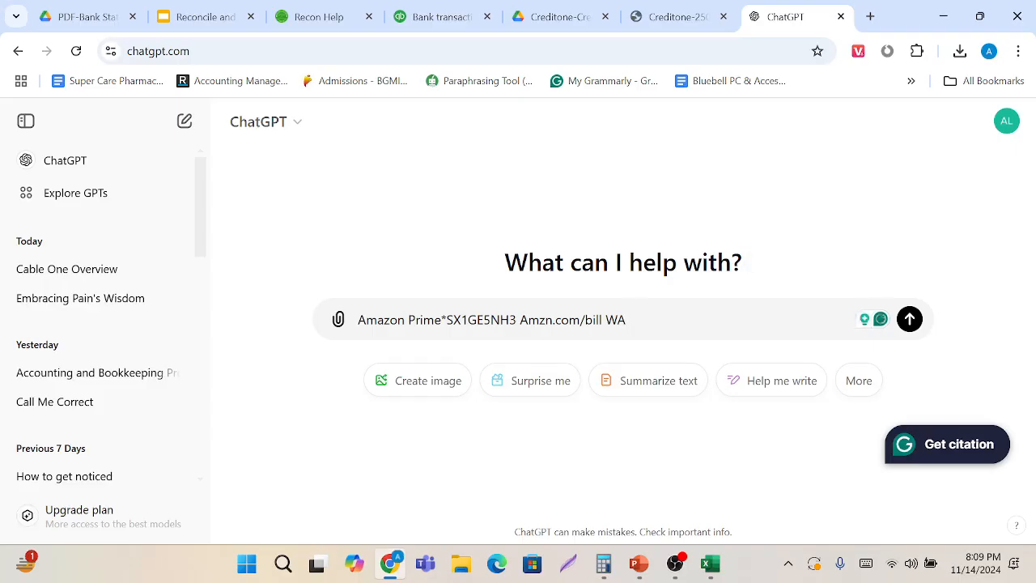
{"action": "type", "text": "suggest me expense"}
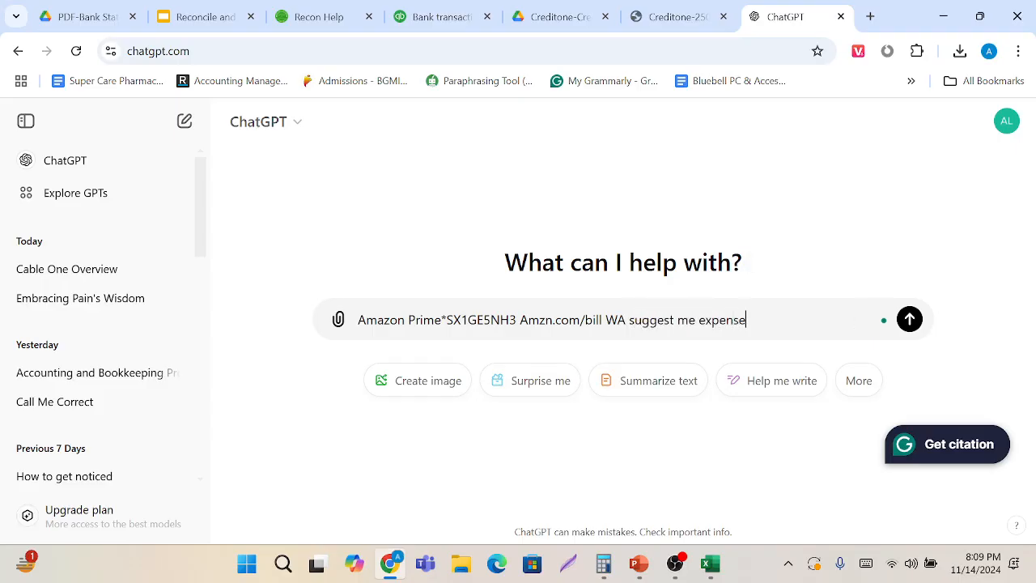
{"action": "type", "text": " category"}
{"action": "key", "text": "Return"}
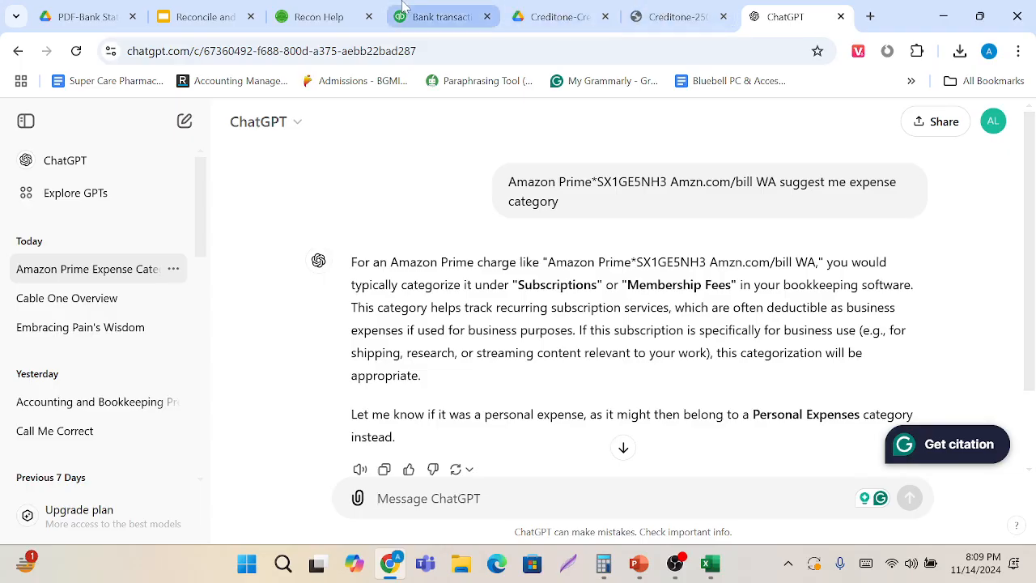
Return to the QuickBooks bank transactions and look through the account choices for the Amazon transaction of 20/06/2022.
{"action": "left_click", "coordinate": [320, 10]}
{"action": "left_click", "coordinate": [429, 13]}
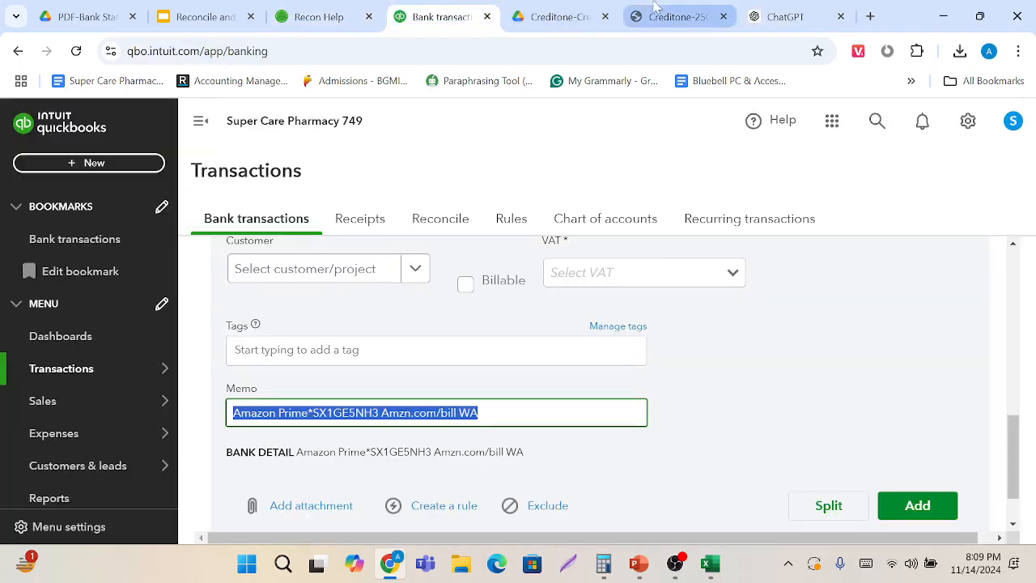
{"action": "scroll", "coordinate": [488, 370], "scroll_direction": "up", "scroll_amount": 2}
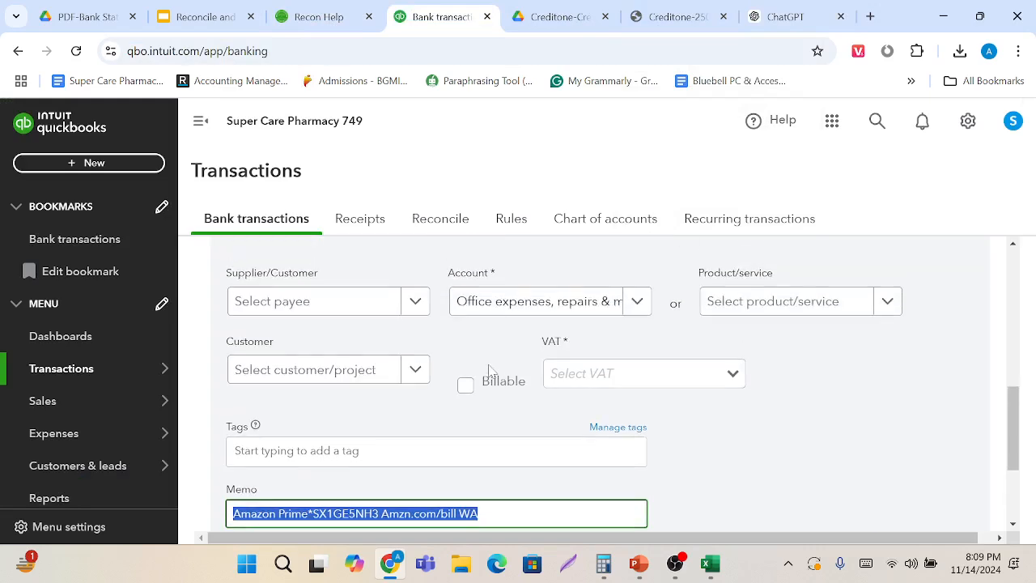
{"action": "scroll", "coordinate": [488, 370], "scroll_direction": "up", "scroll_amount": 1}
{"action": "scroll", "coordinate": [498, 368], "scroll_direction": "down", "scroll_amount": 2}
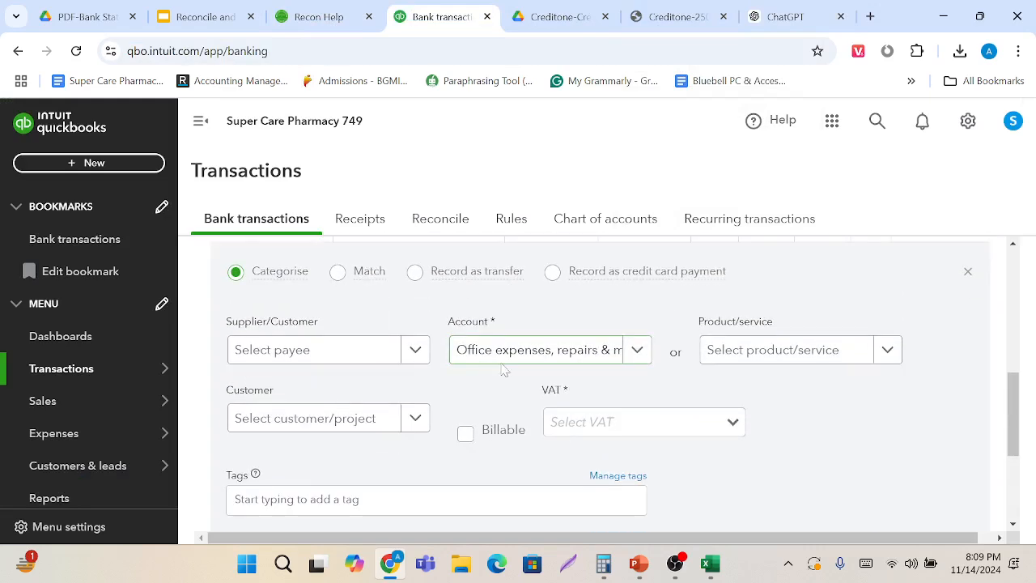
{"action": "left_click", "coordinate": [638, 350]}
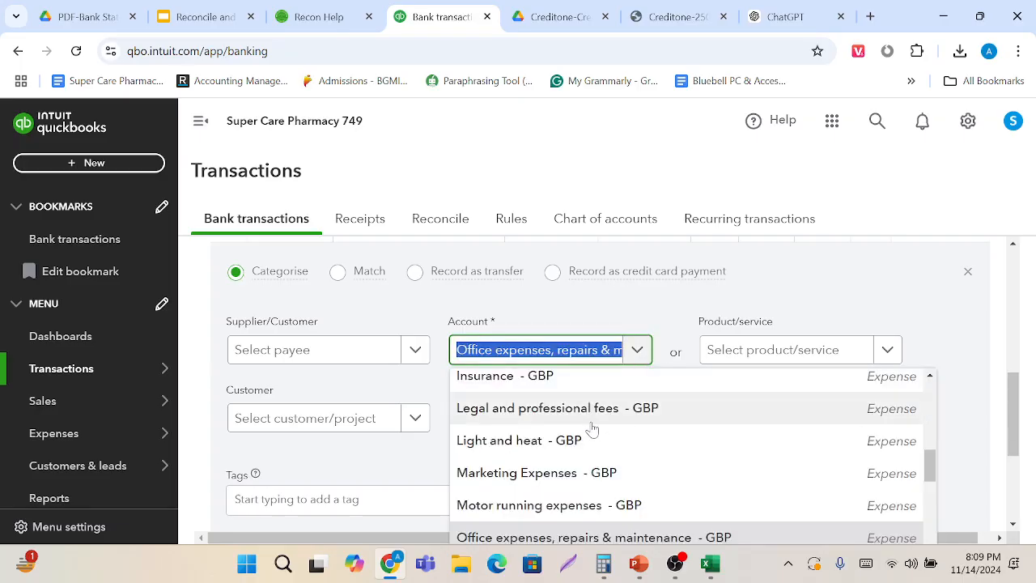
{"action": "scroll", "coordinate": [434, 306], "scroll_direction": "up", "scroll_amount": 1}
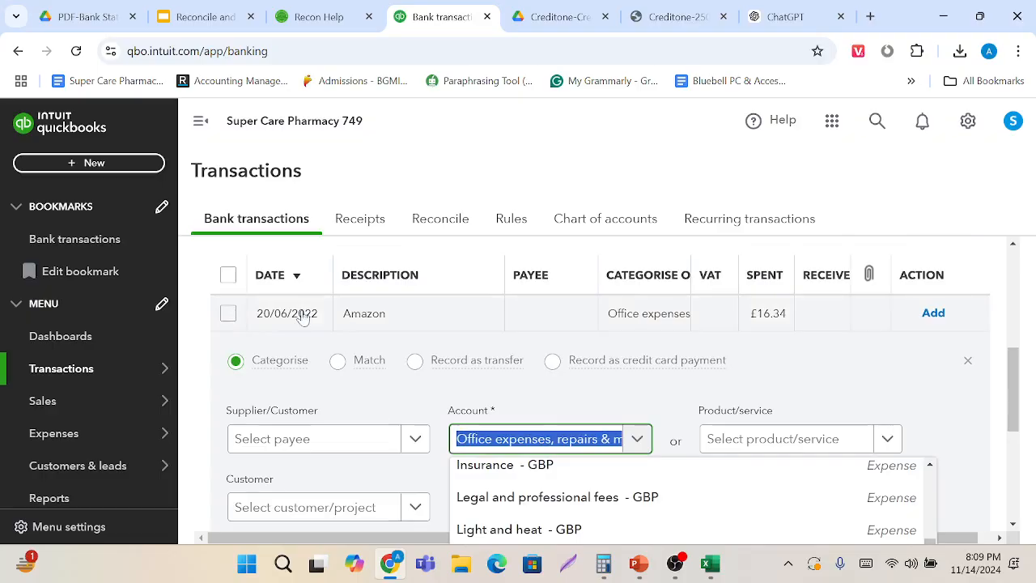
Edit the selected Amazon transaction of 20/06/2022, setting its type to Expense and its account to Subscriptions.
{"action": "left_click", "coordinate": [228, 310]}
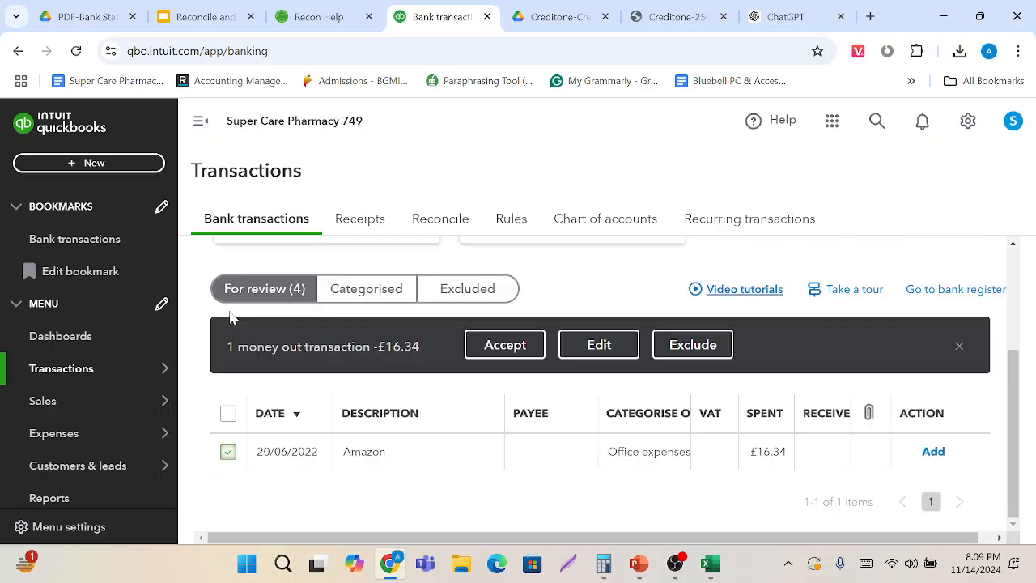
{"action": "left_click", "coordinate": [590, 346]}
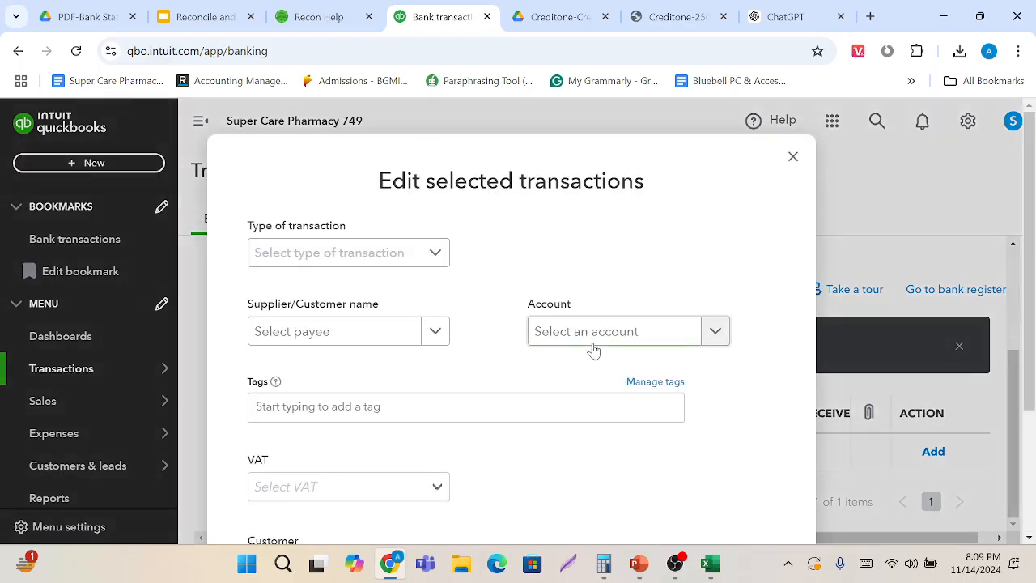
{"action": "left_click", "coordinate": [434, 258]}
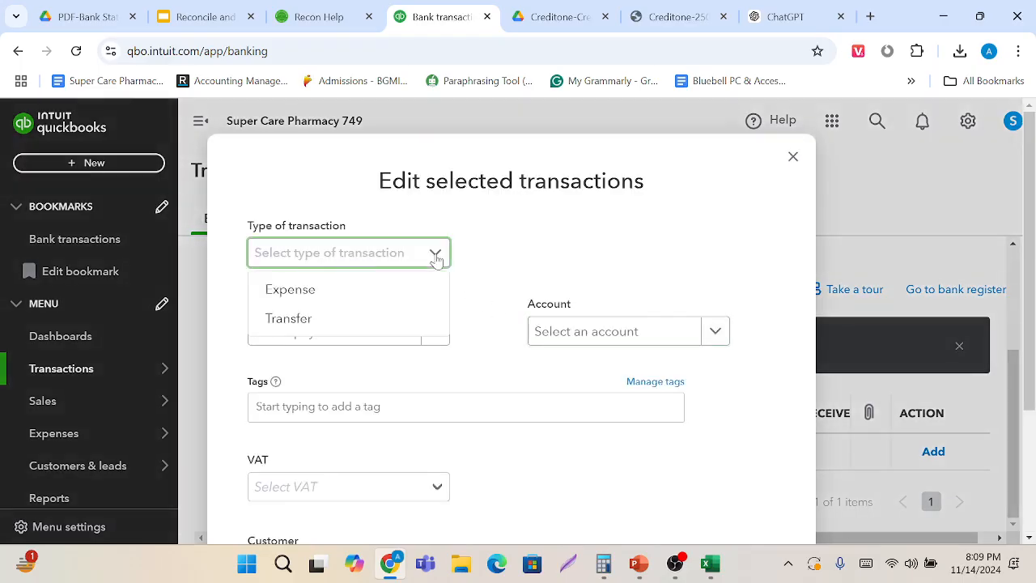
{"action": "left_click", "coordinate": [397, 292]}
{"action": "left_click", "coordinate": [588, 338]}
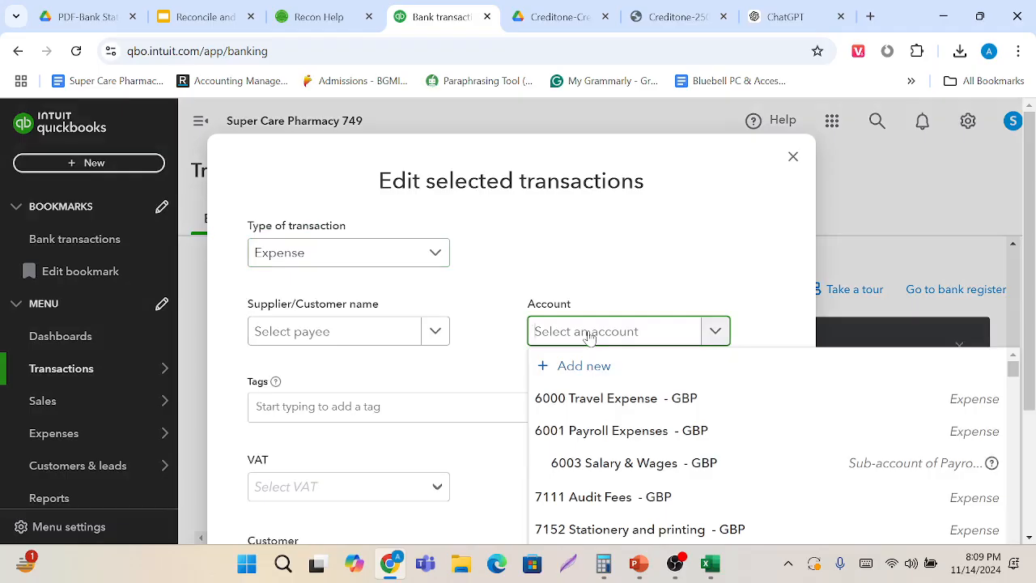
{"action": "type", "text": "Subs"}
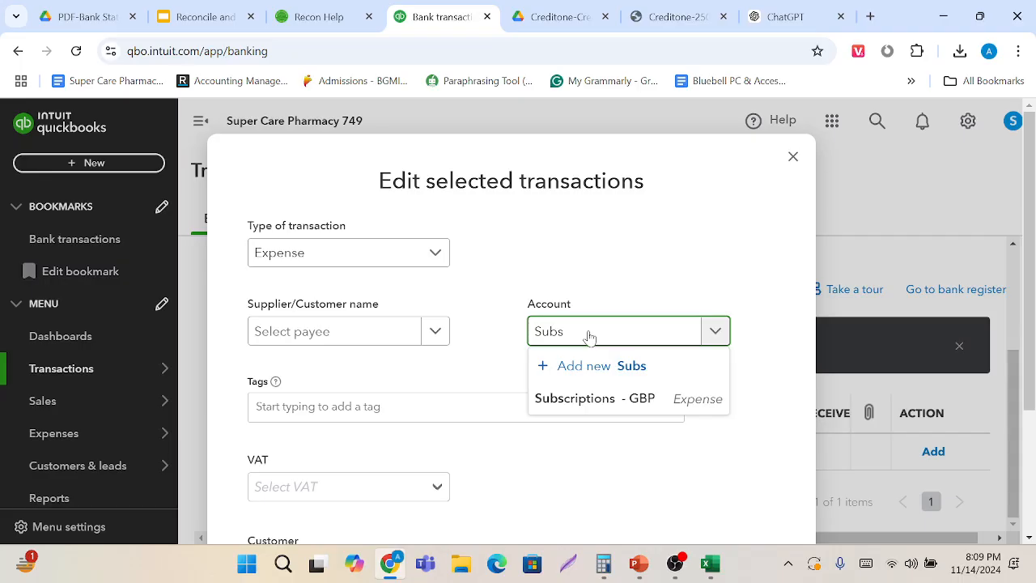
{"action": "left_click", "coordinate": [596, 399]}
Set the Amazon transaction's VAT to Exempt (0%), then apply the edit and accept it.
{"action": "left_click", "coordinate": [437, 489]}
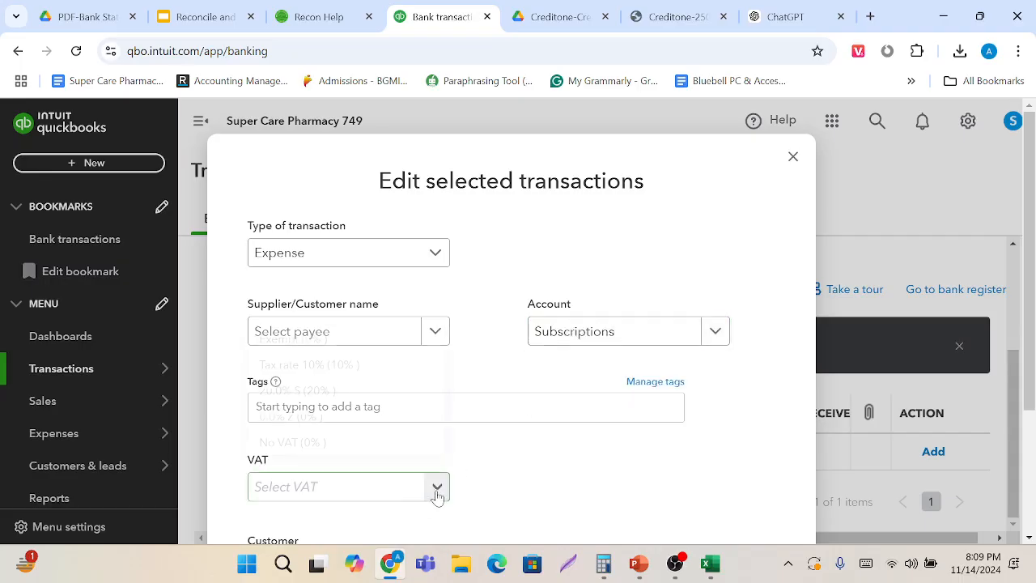
{"action": "left_click", "coordinate": [395, 346]}
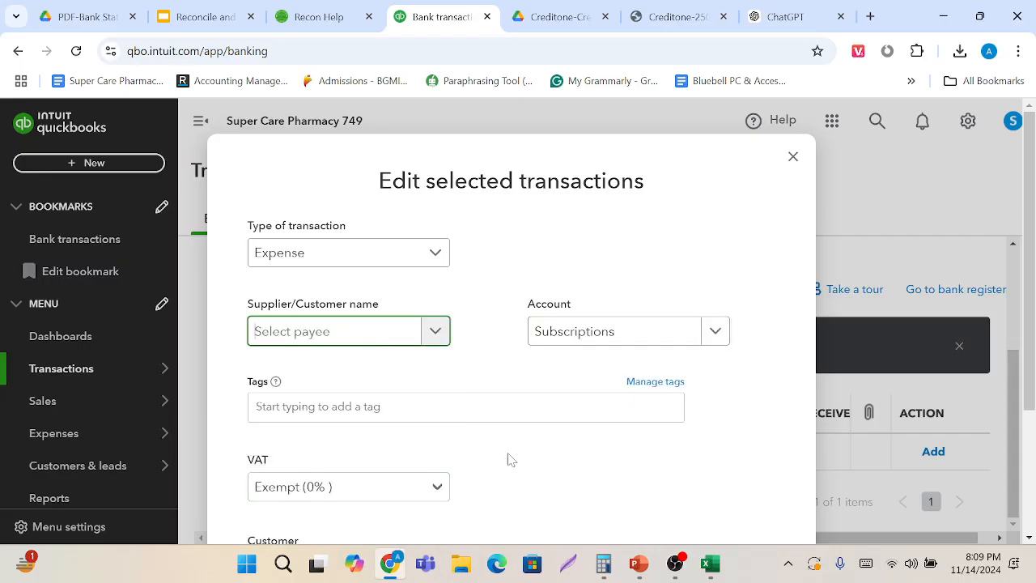
{"action": "scroll", "coordinate": [508, 458], "scroll_direction": "down", "scroll_amount": 2}
{"action": "left_click", "coordinate": [691, 466]}
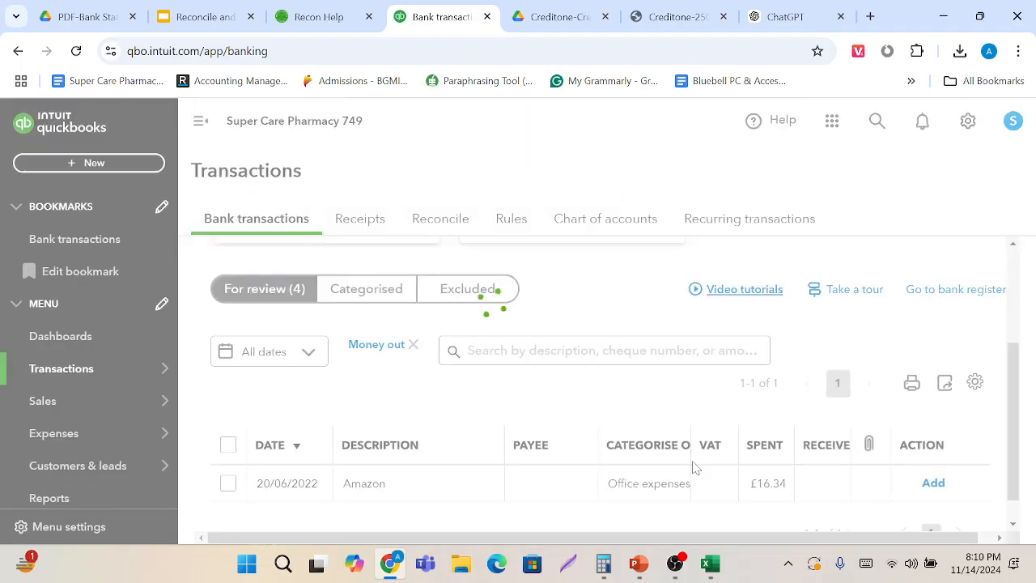
Remove the Money out filter so all transactions still awaiting review are listed.
{"action": "scroll", "coordinate": [600, 397], "scroll_direction": "down", "scroll_amount": 1}
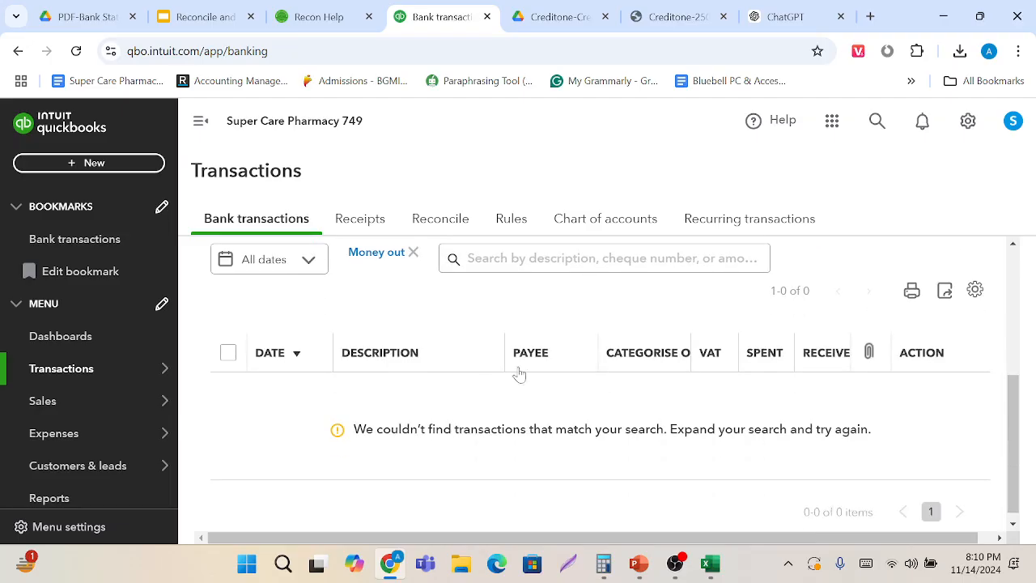
{"action": "scroll", "coordinate": [486, 364], "scroll_direction": "up", "scroll_amount": 2}
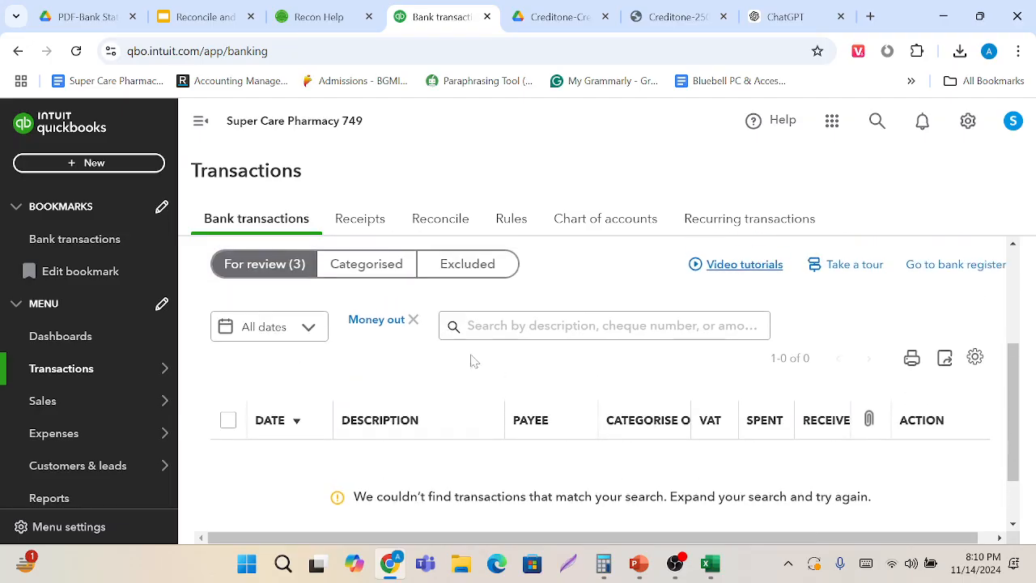
{"action": "left_click", "coordinate": [413, 321]}
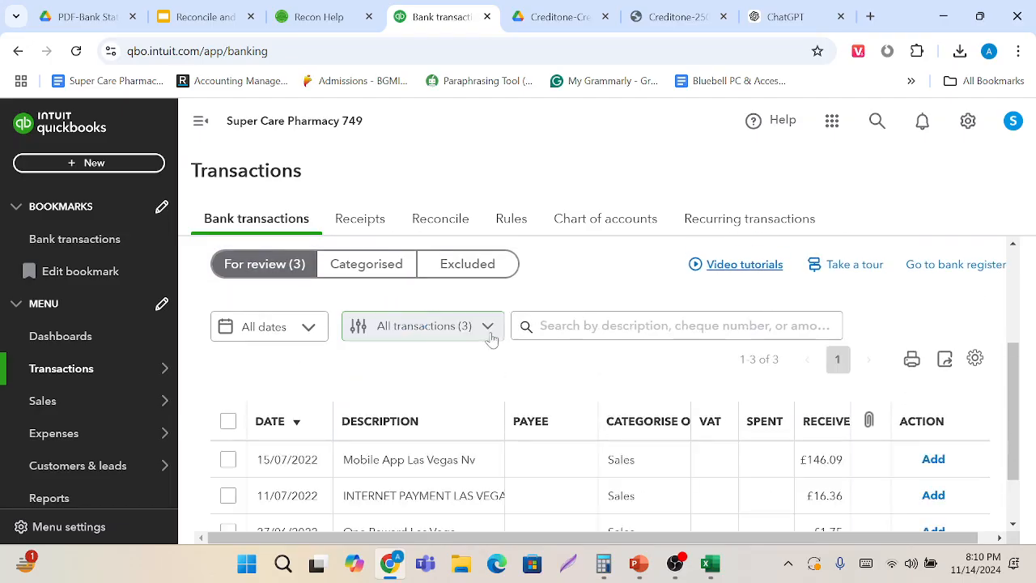
{"action": "scroll", "coordinate": [485, 439], "scroll_direction": "down", "scroll_amount": 2}
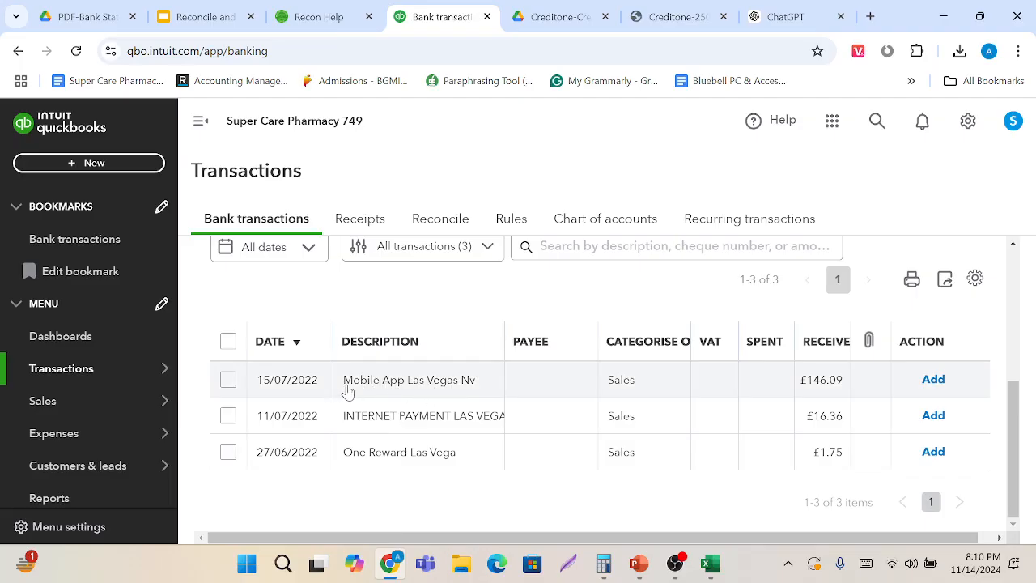
{"action": "left_click", "coordinate": [227, 378]}
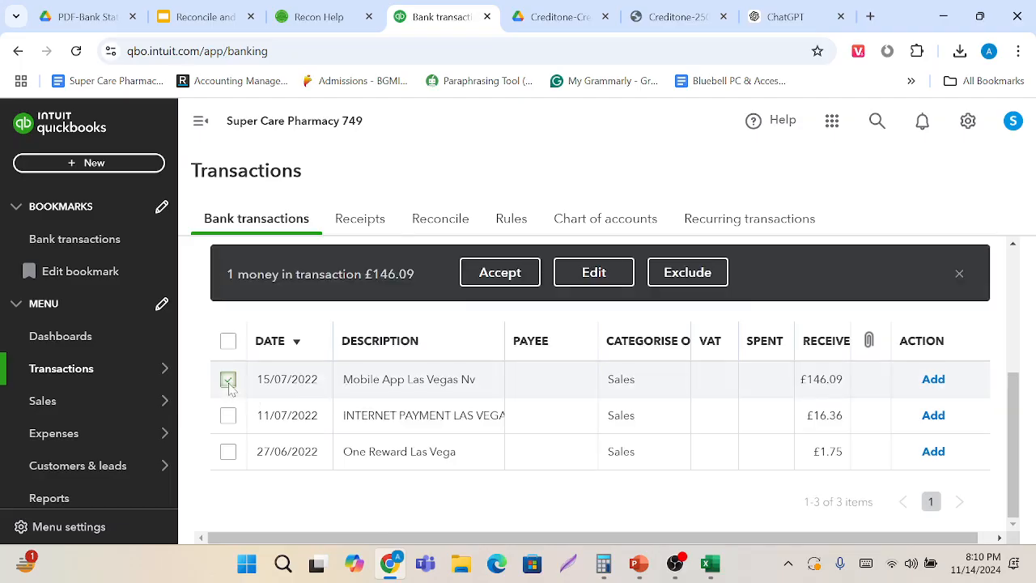
{"action": "left_click", "coordinate": [593, 273]}
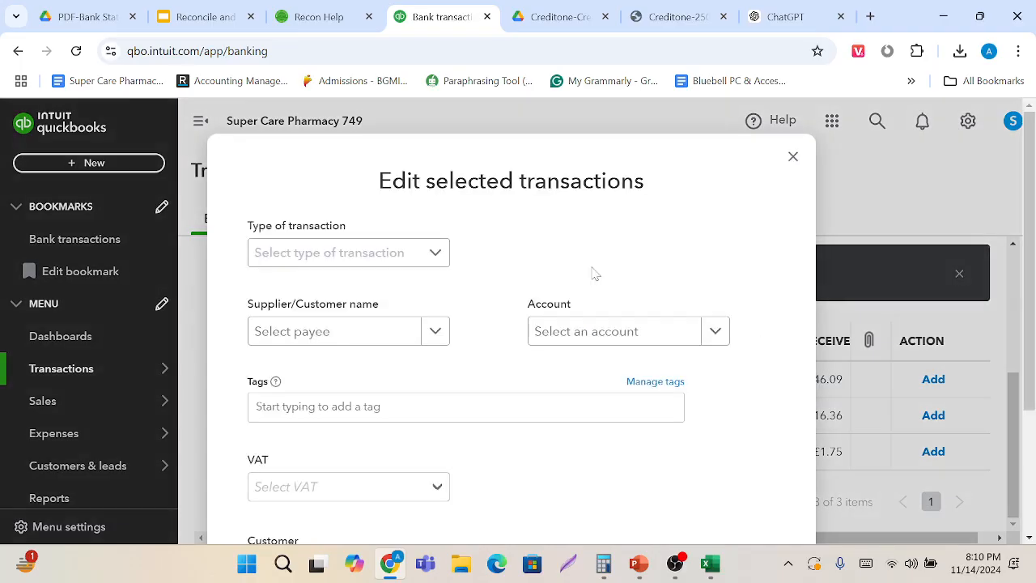
{"action": "left_click", "coordinate": [441, 255]}
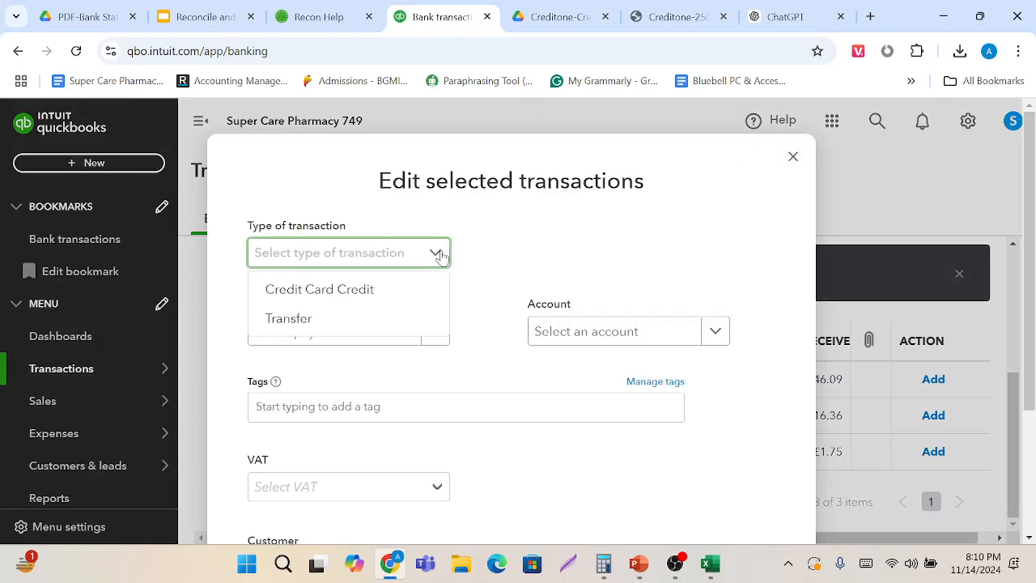
{"action": "left_click", "coordinate": [385, 318]}
{"action": "left_click", "coordinate": [715, 331]}
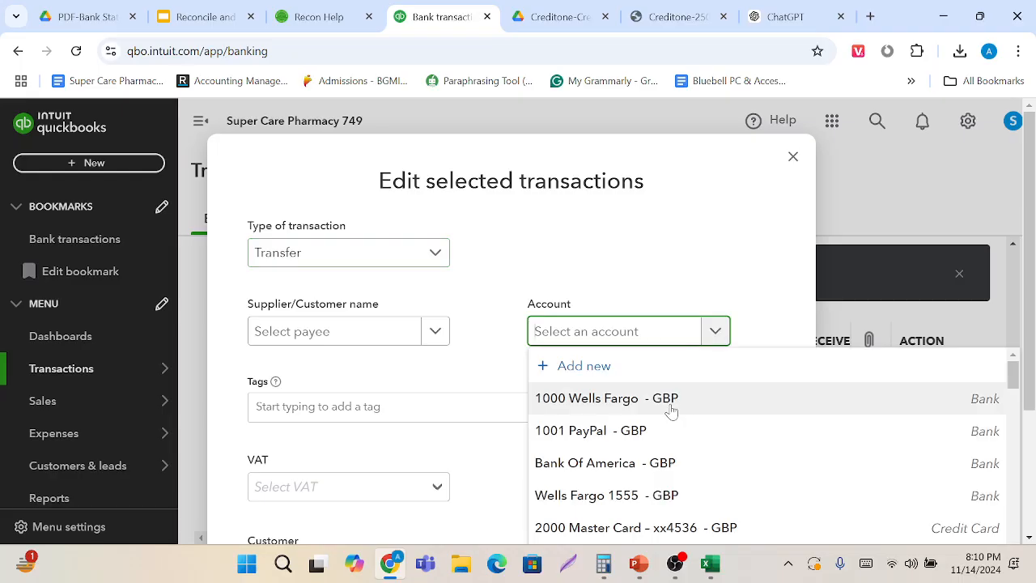
{"action": "left_click", "coordinate": [624, 411]}
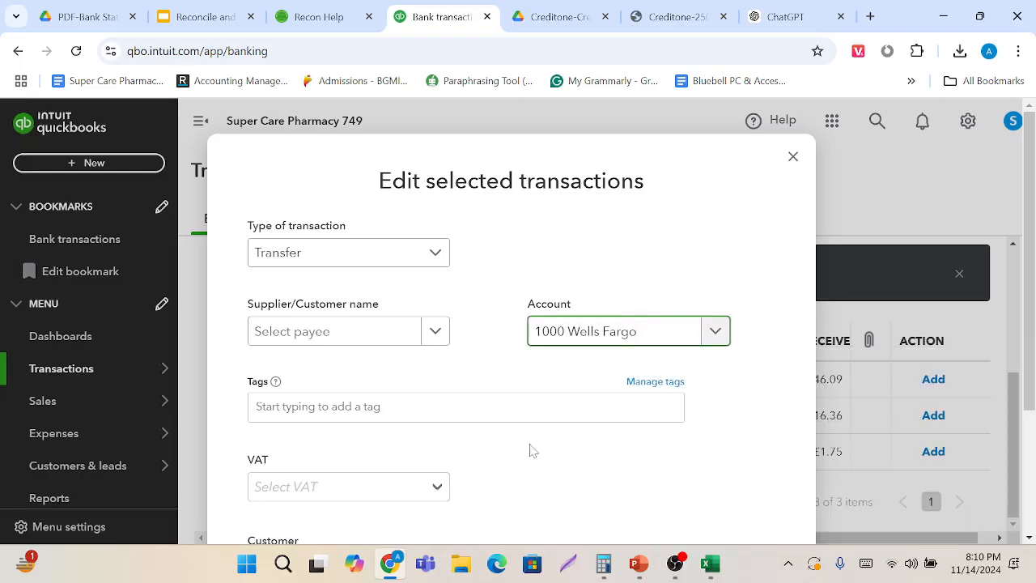
{"action": "scroll", "coordinate": [533, 451], "scroll_direction": "down", "scroll_amount": 2}
{"action": "scroll", "coordinate": [533, 451], "scroll_direction": "up", "scroll_amount": 2}
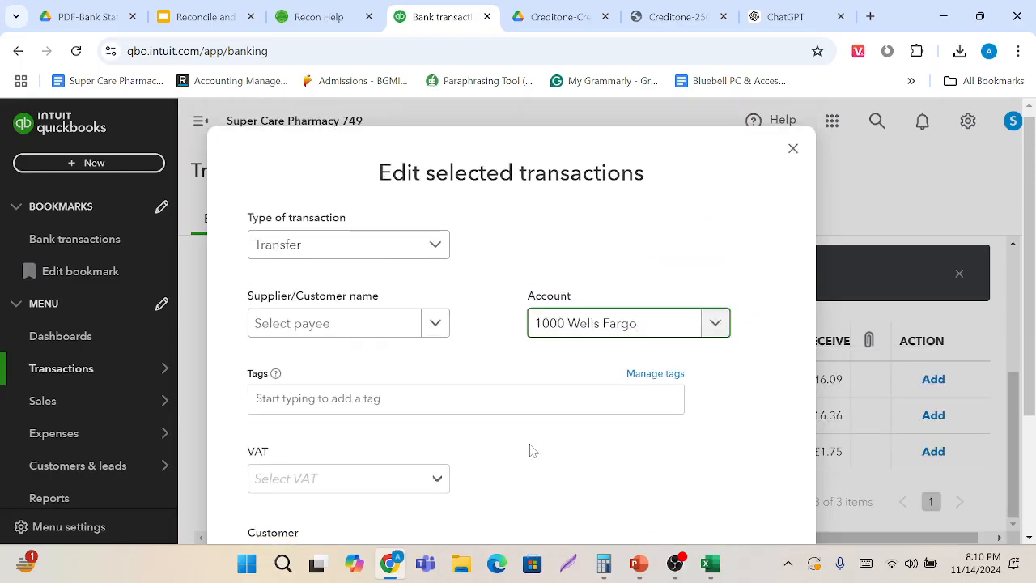
{"action": "scroll", "coordinate": [533, 451], "scroll_direction": "down", "scroll_amount": 2}
{"action": "scroll", "coordinate": [532, 451], "scroll_direction": "up", "scroll_amount": 2}
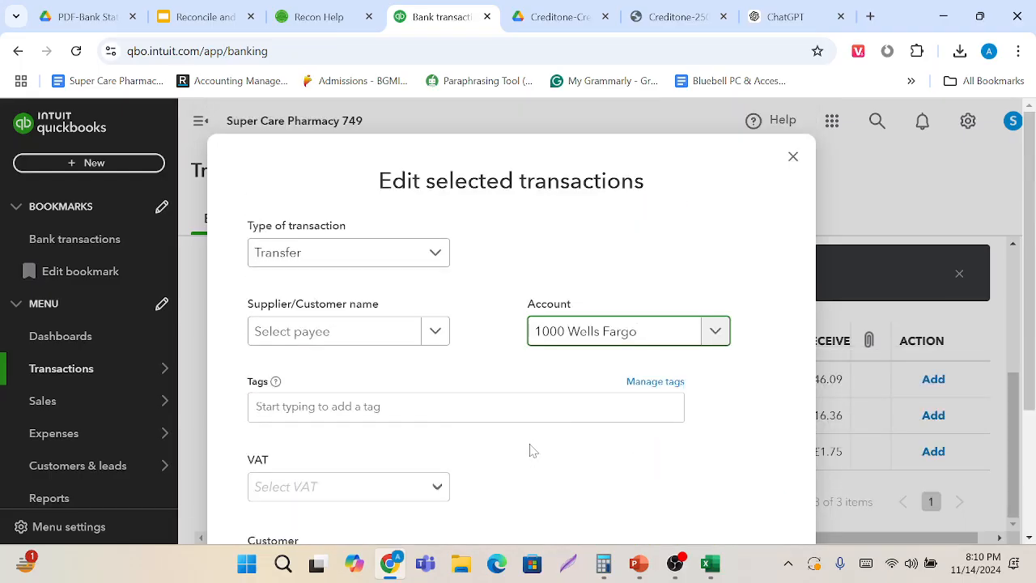
{"action": "left_click", "coordinate": [793, 156]}
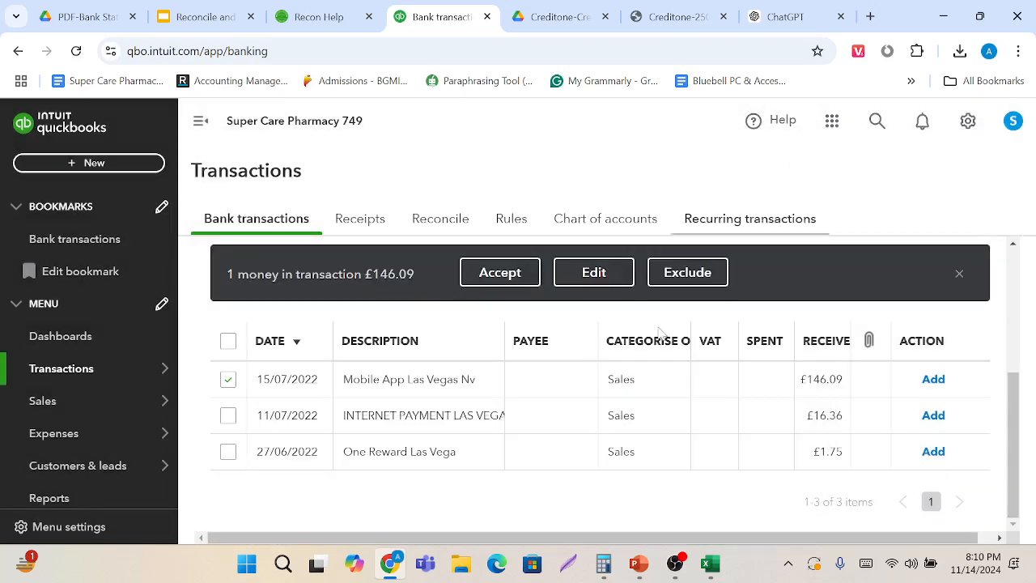
Record the Mobile App Las Vegas Nv transaction of 15/07/2022 as a credit card payment from 1000 Wells Fargo and add it.
{"action": "left_click", "coordinate": [437, 385]}
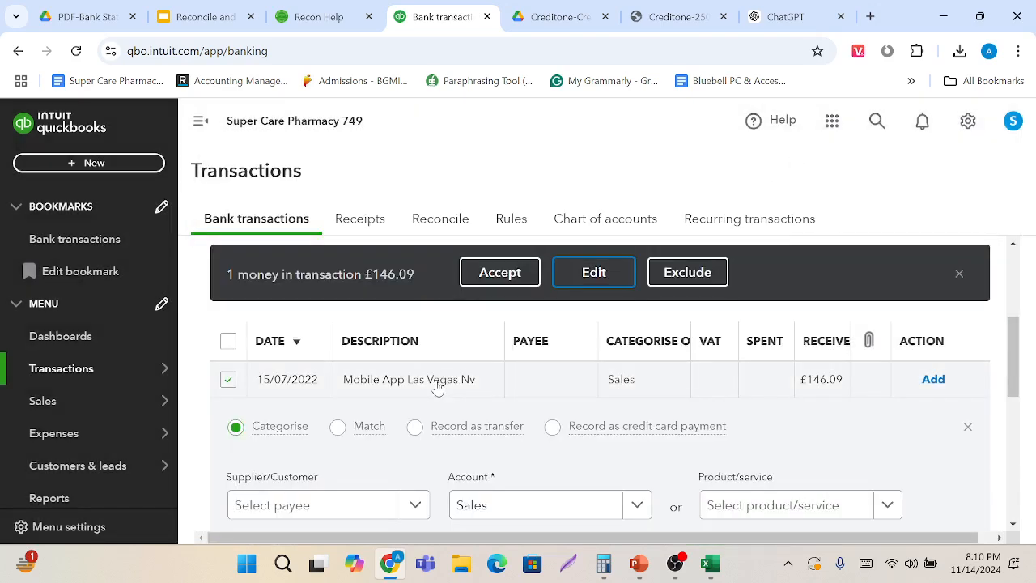
{"action": "left_click", "coordinate": [553, 427]}
{"action": "scroll", "coordinate": [557, 432], "scroll_direction": "down", "scroll_amount": 2}
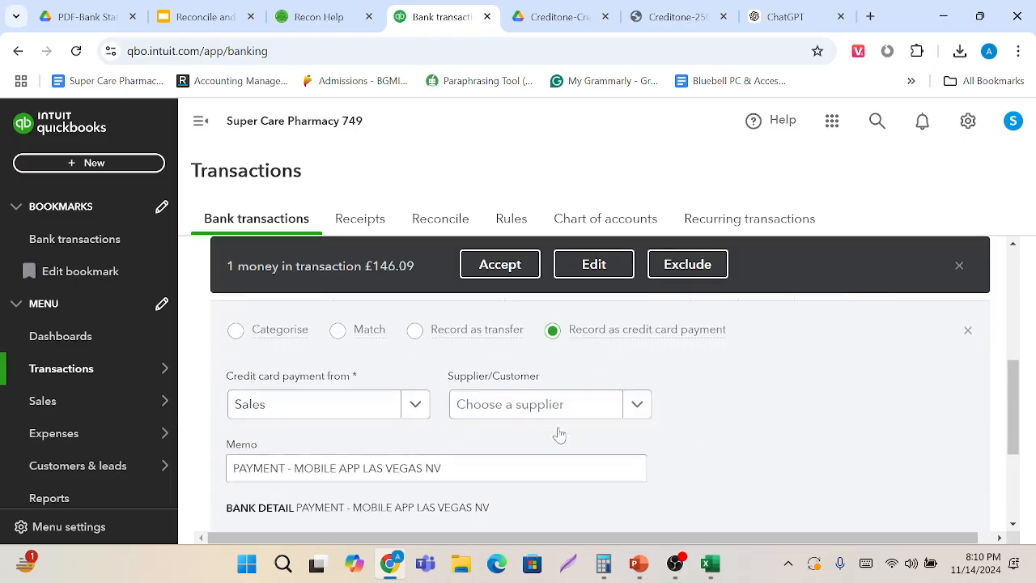
{"action": "left_click", "coordinate": [421, 405]}
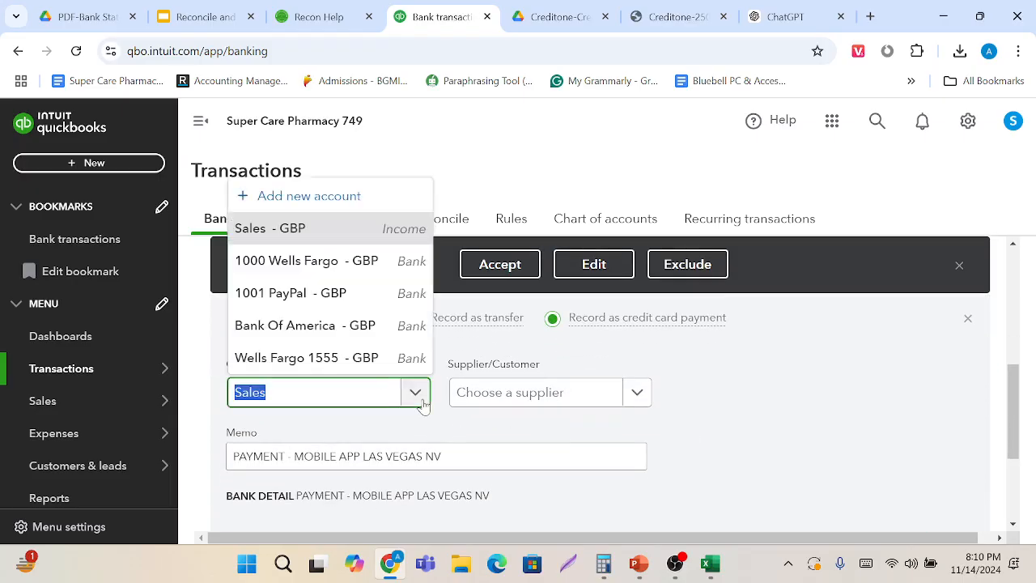
{"action": "left_click", "coordinate": [356, 271]}
{"action": "scroll", "coordinate": [532, 492], "scroll_direction": "down", "scroll_amount": 3}
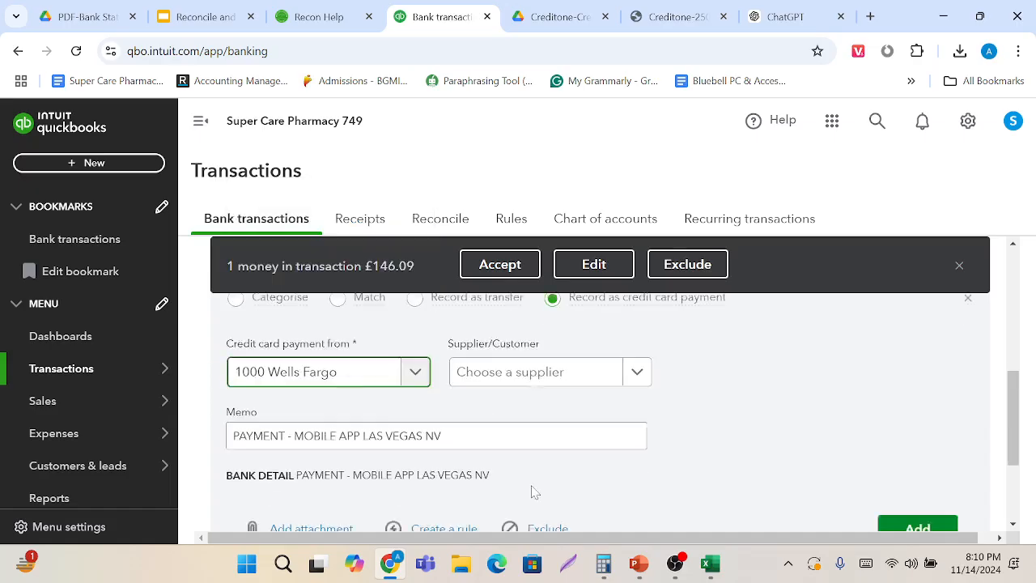
{"action": "scroll", "coordinate": [532, 492], "scroll_direction": "up", "scroll_amount": 1}
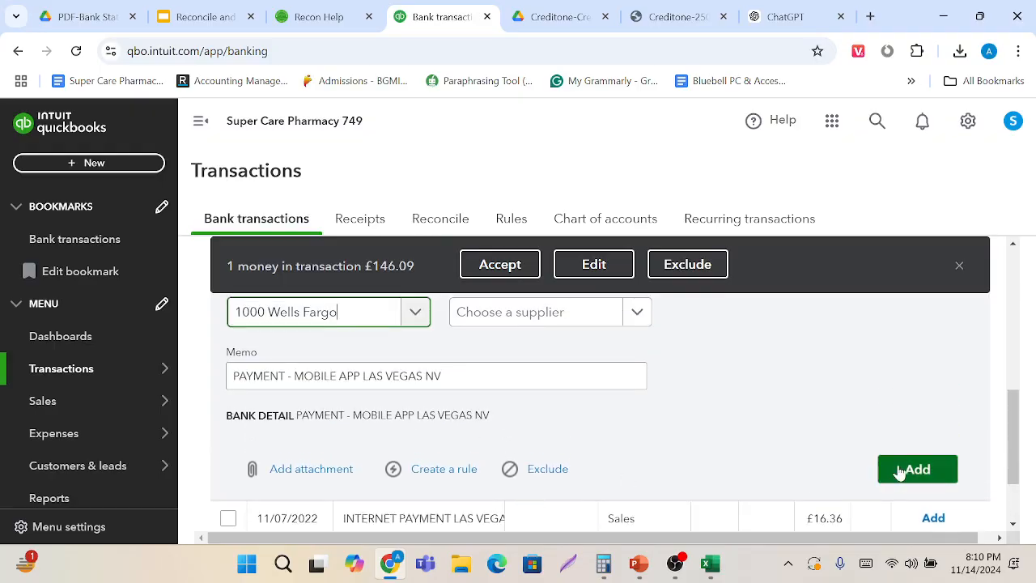
{"action": "scroll", "coordinate": [705, 389], "scroll_direction": "up", "scroll_amount": 1}
{"action": "scroll", "coordinate": [705, 389], "scroll_direction": "down", "scroll_amount": 1}
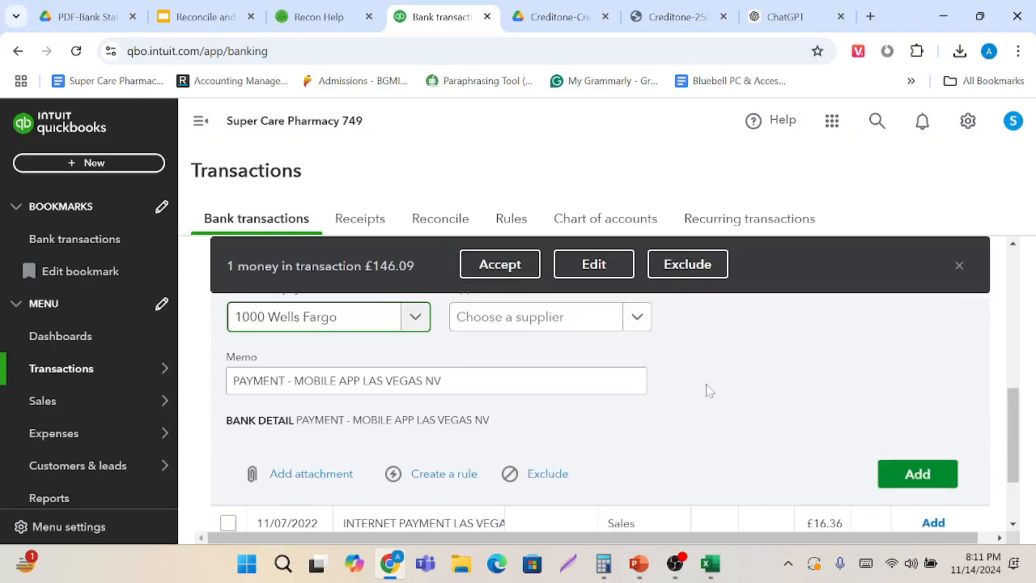
{"action": "left_click", "coordinate": [915, 478]}
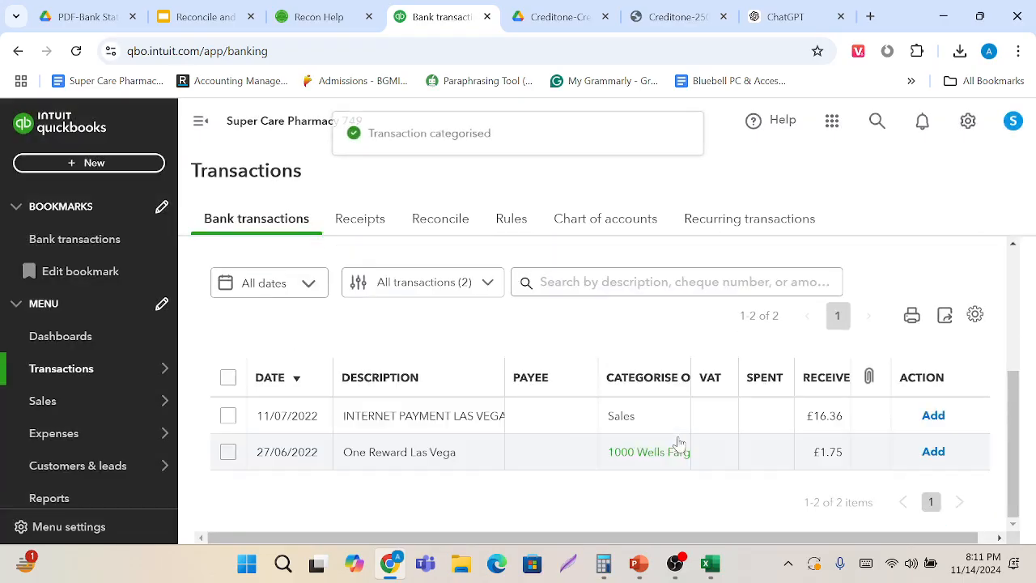
{"action": "left_click", "coordinate": [227, 416]}
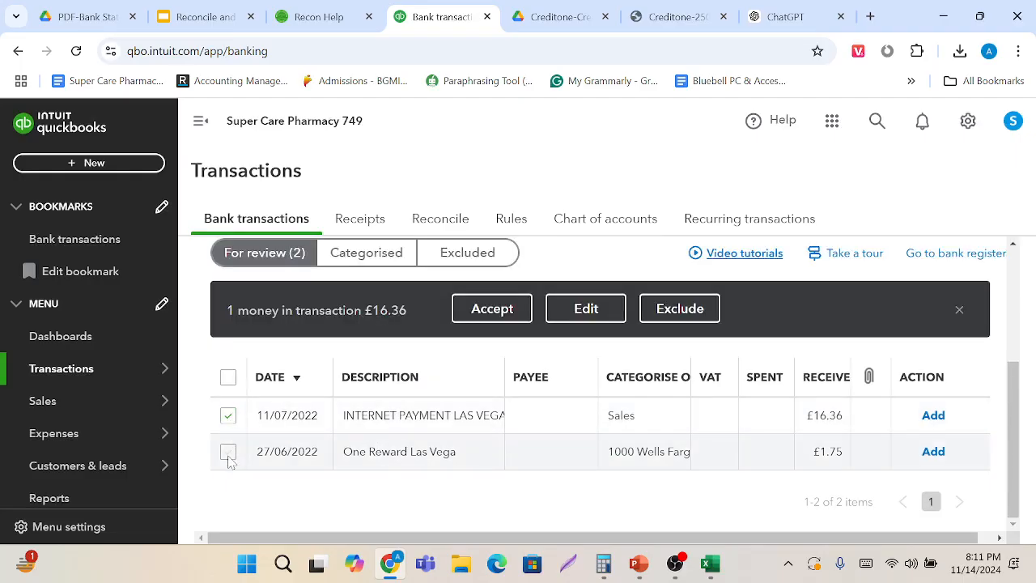
{"action": "left_click", "coordinate": [227, 453]}
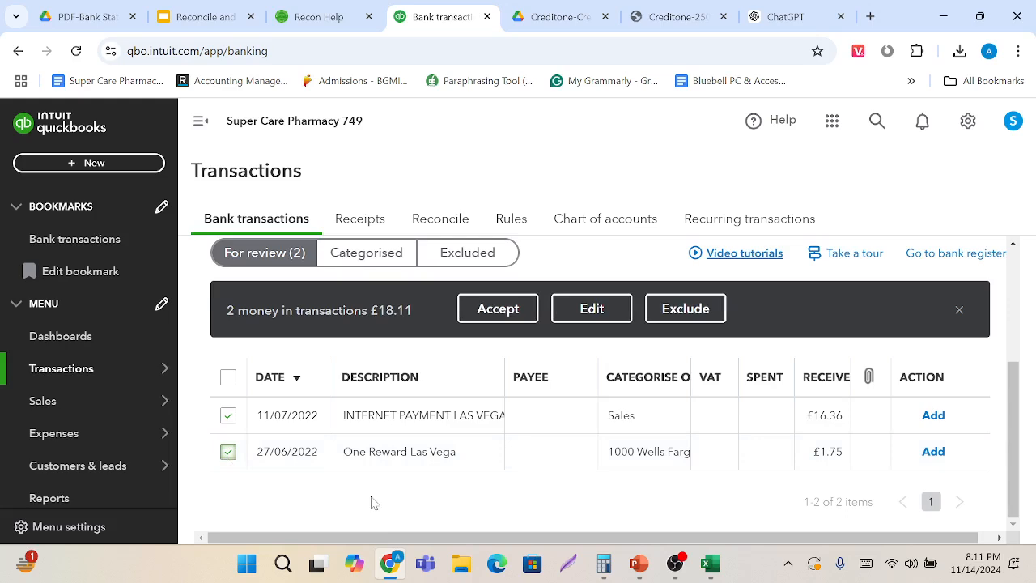
{"action": "left_click", "coordinate": [593, 311]}
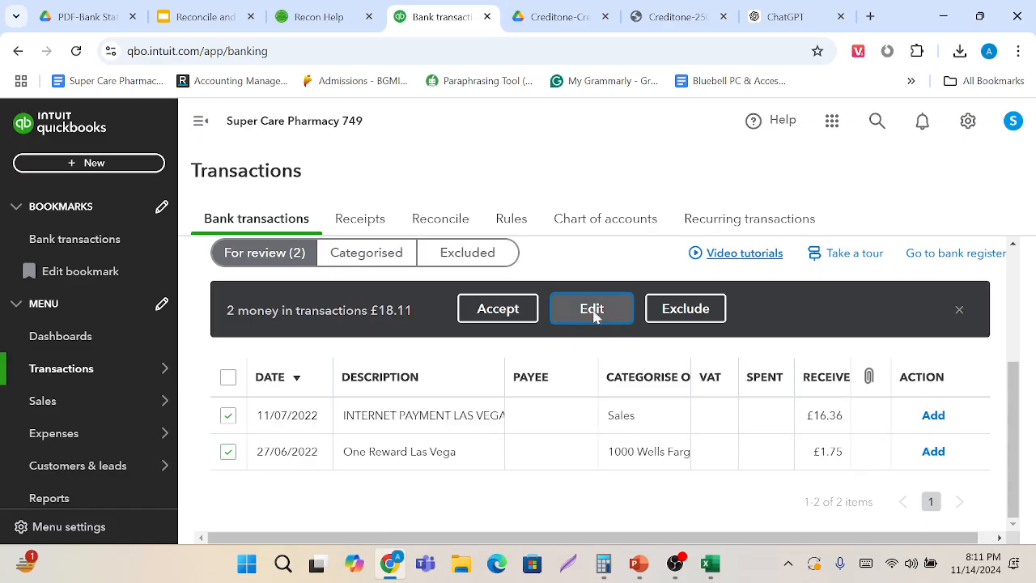
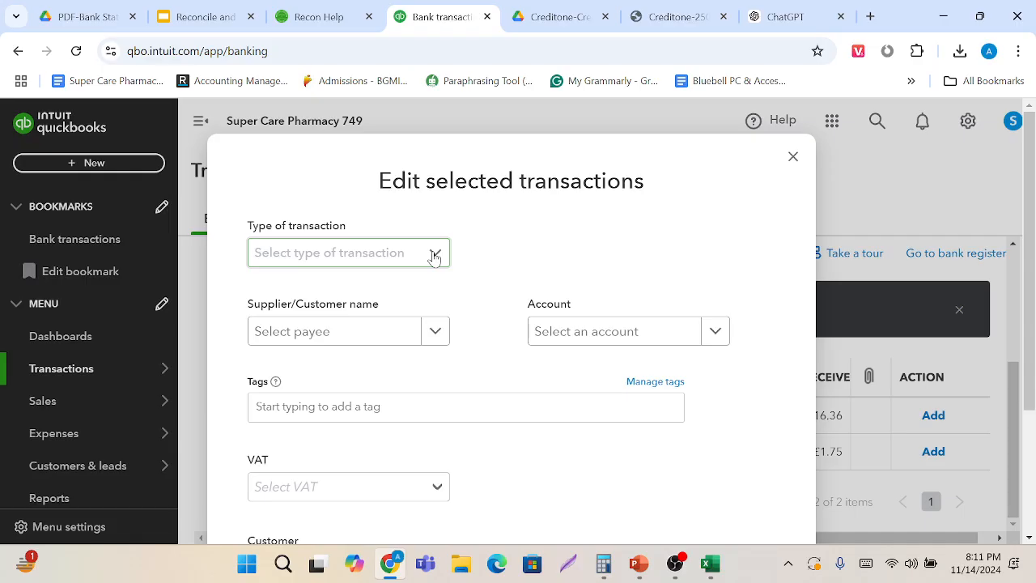
{"action": "left_click", "coordinate": [434, 254]}
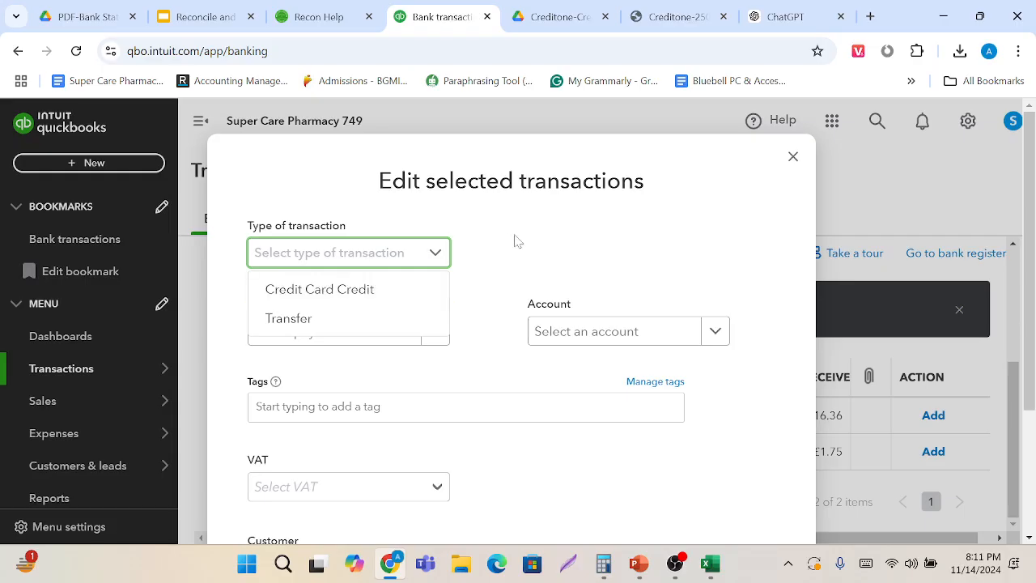
{"action": "left_click", "coordinate": [365, 318]}
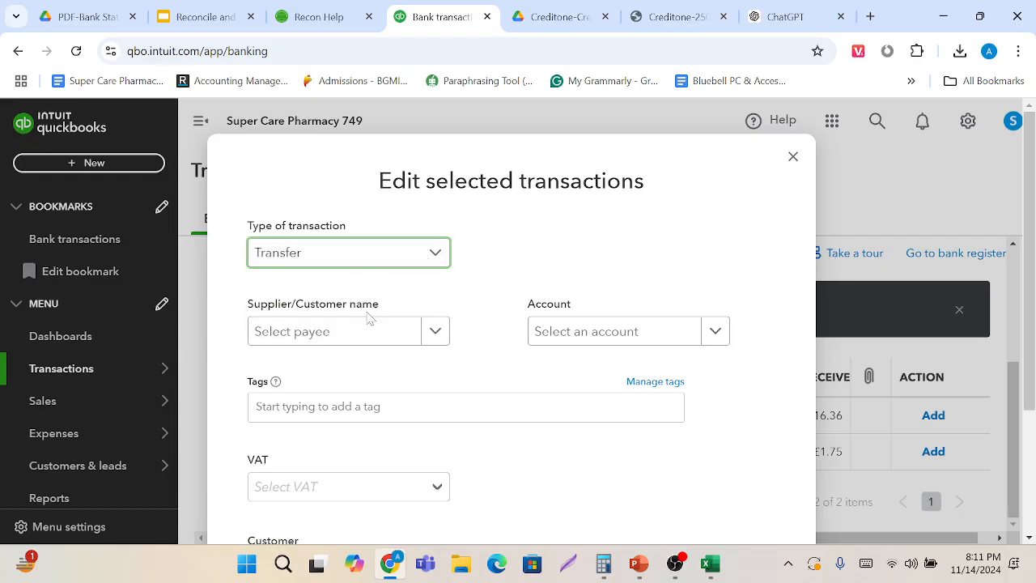
{"action": "left_click", "coordinate": [715, 333]}
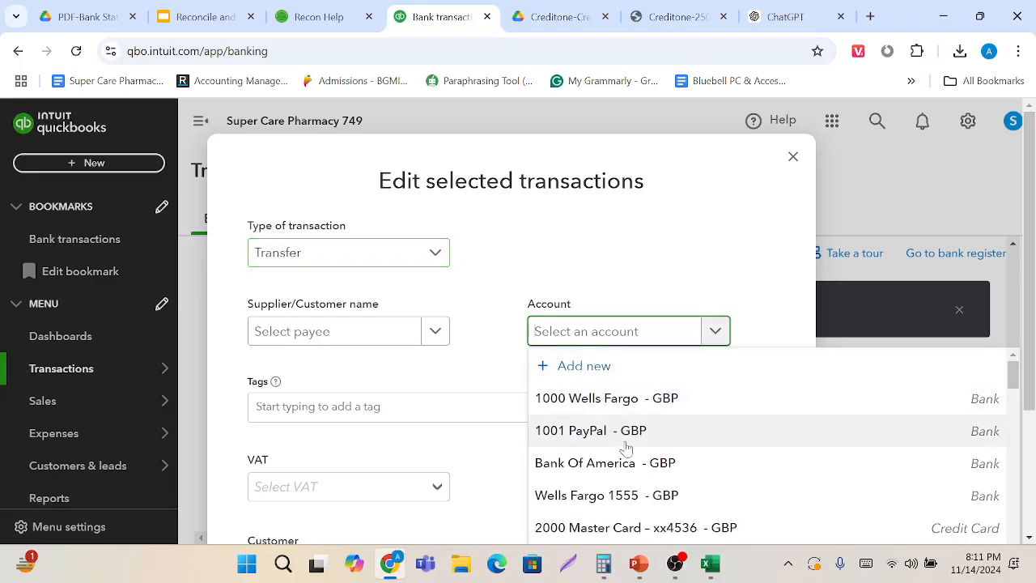
{"action": "scroll", "coordinate": [626, 448], "scroll_direction": "down", "scroll_amount": 6}
{"action": "scroll", "coordinate": [626, 448], "scroll_direction": "up", "scroll_amount": 6}
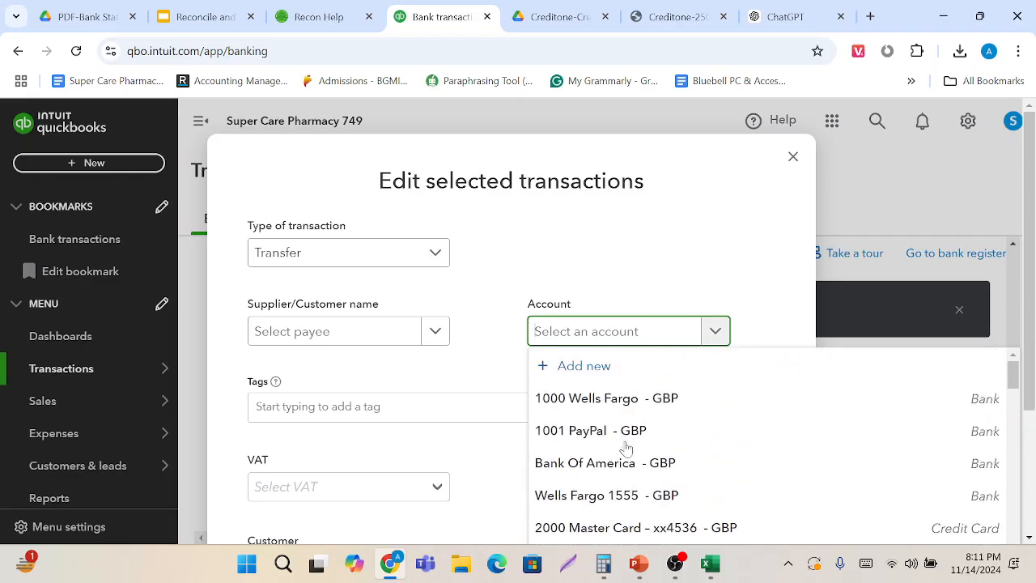
{"action": "left_click", "coordinate": [581, 369]}
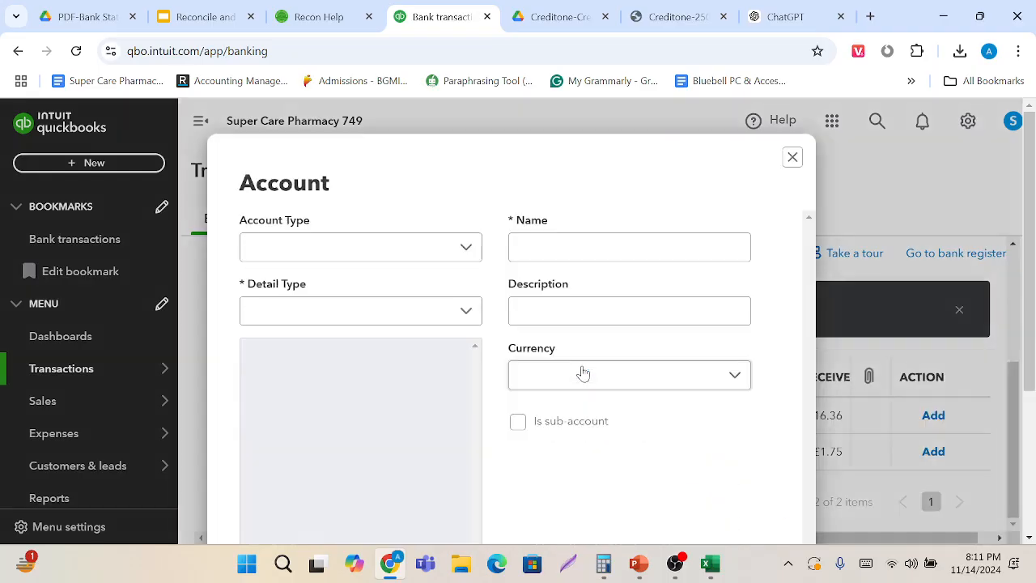
{"action": "left_click", "coordinate": [459, 249]}
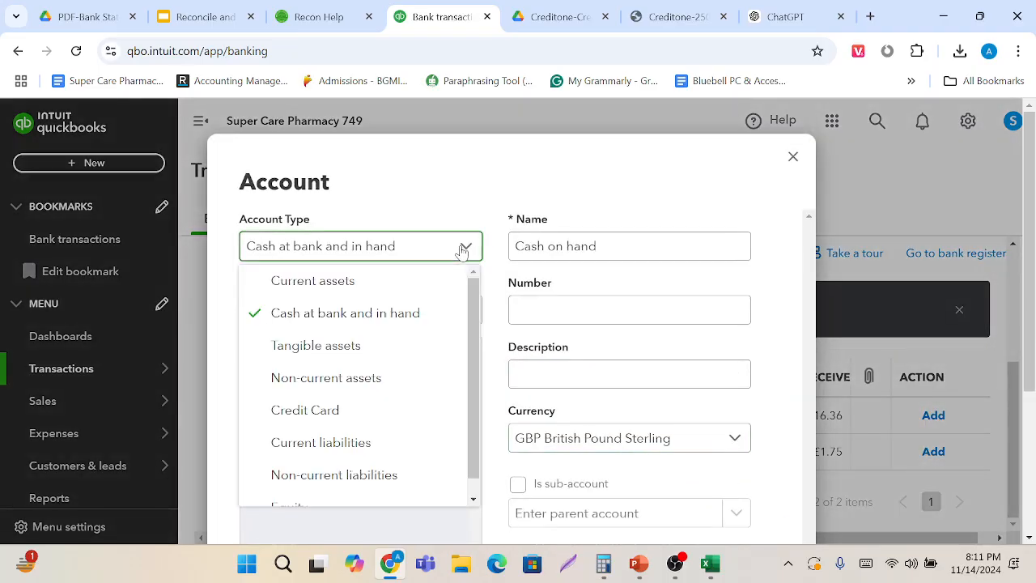
{"action": "scroll", "coordinate": [364, 435], "scroll_direction": "down", "scroll_amount": 1}
{"action": "scroll", "coordinate": [364, 435], "scroll_direction": "up", "scroll_amount": 1}
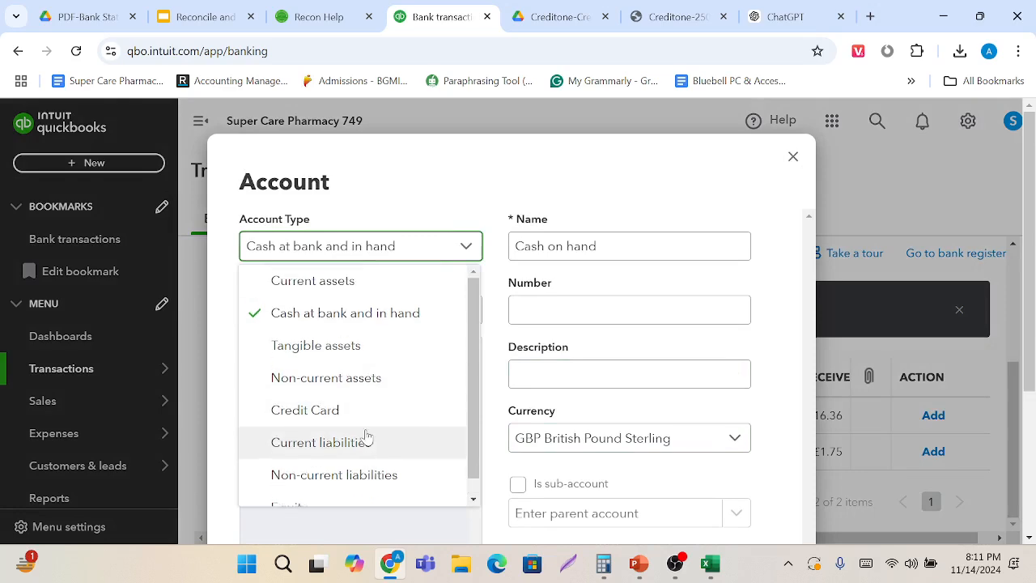
{"action": "left_click", "coordinate": [791, 158]}
{"action": "left_click", "coordinate": [790, 158]}
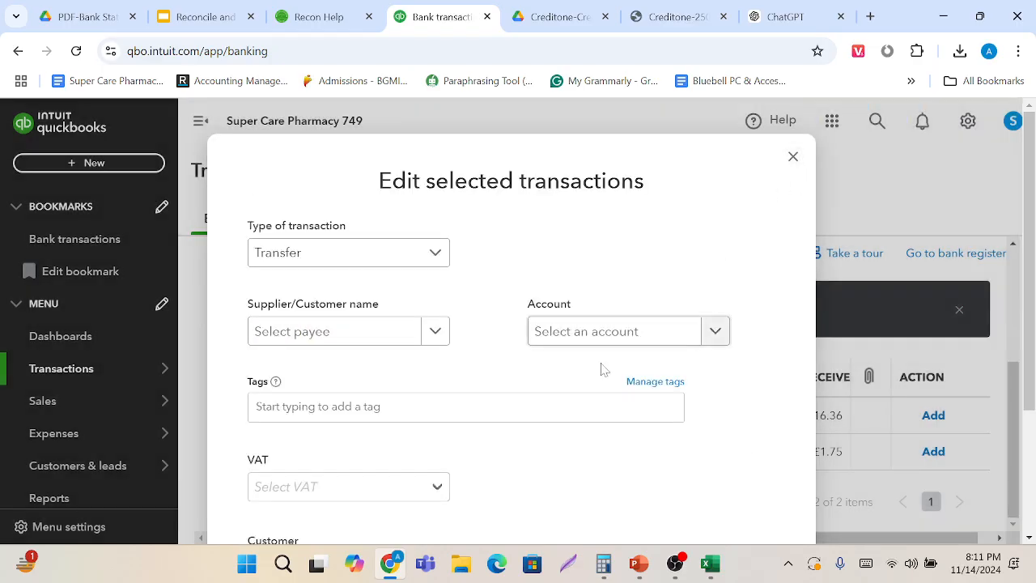
{"action": "left_click", "coordinate": [791, 158]}
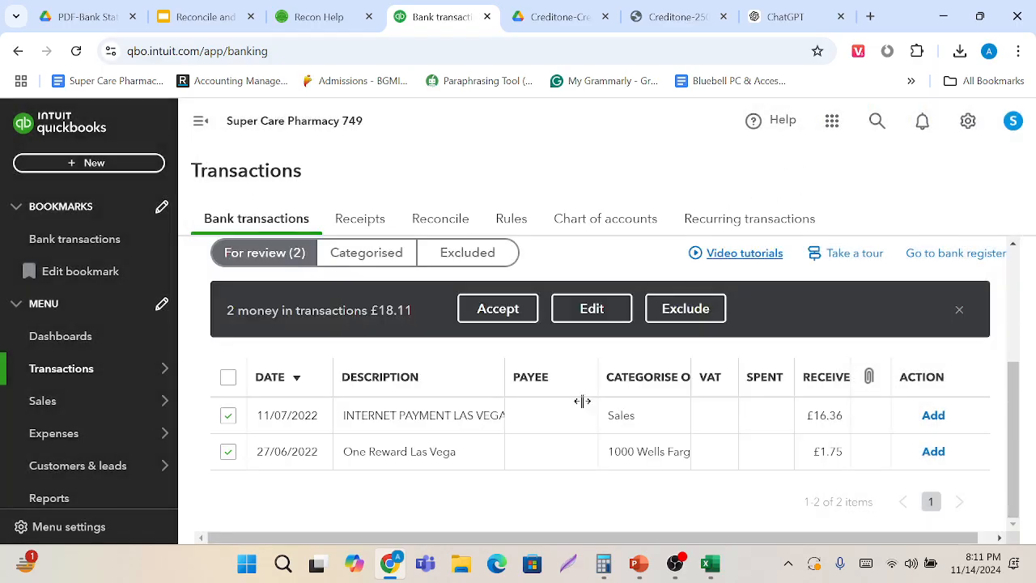
{"action": "left_click", "coordinate": [629, 451]}
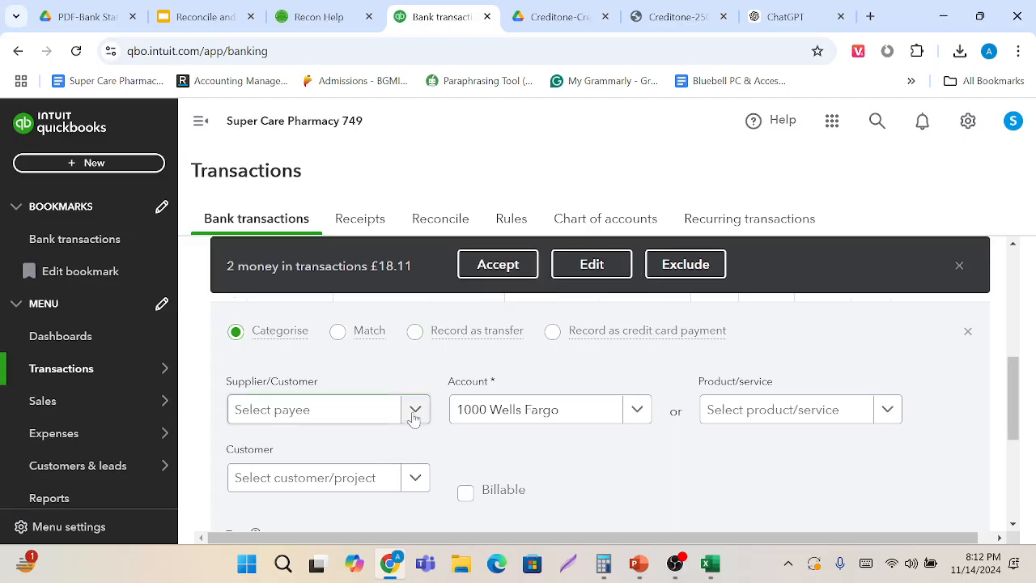
{"action": "scroll", "coordinate": [412, 412], "scroll_direction": "up", "scroll_amount": 2}
{"action": "scroll", "coordinate": [527, 461], "scroll_direction": "down", "scroll_amount": 1}
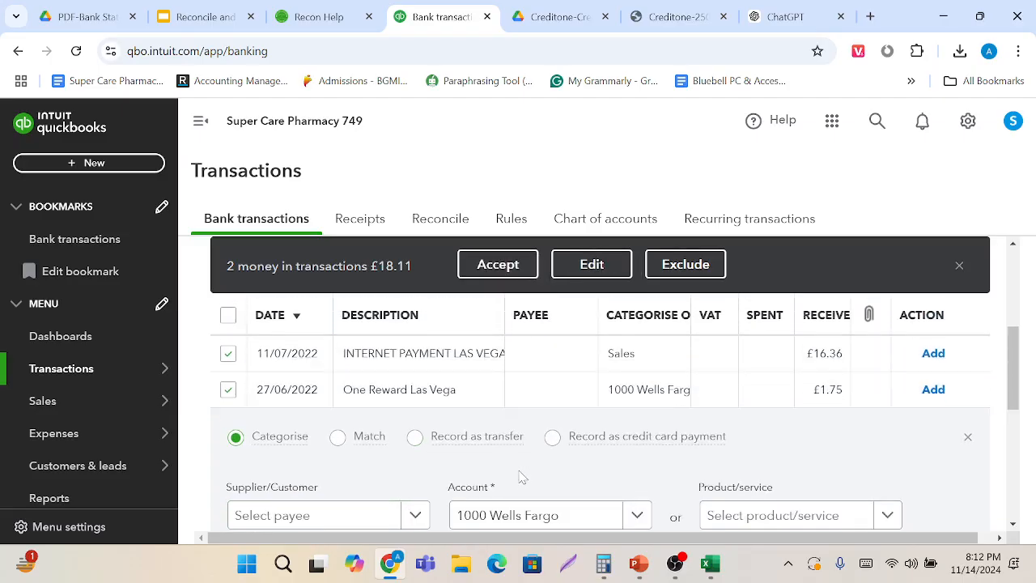
{"action": "left_click", "coordinate": [229, 384]}
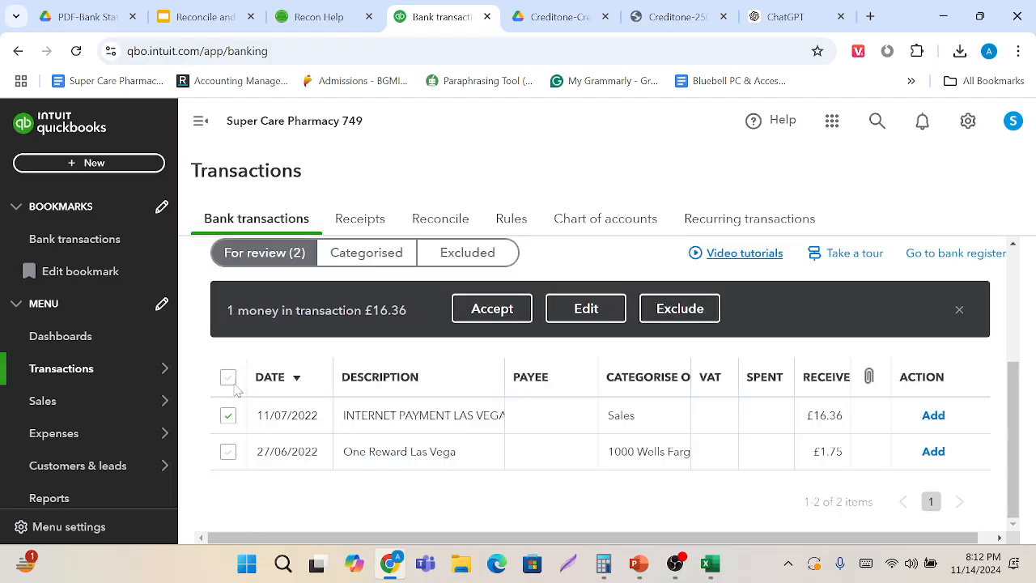
Record the INTERNET PAYMENT LAS VEGAS NV transaction of 11/07/2022 as a credit card payment from 1000 Wells Fargo and add it.
{"action": "left_click", "coordinate": [622, 415]}
{"action": "scroll", "coordinate": [518, 473], "scroll_direction": "down", "scroll_amount": 1}
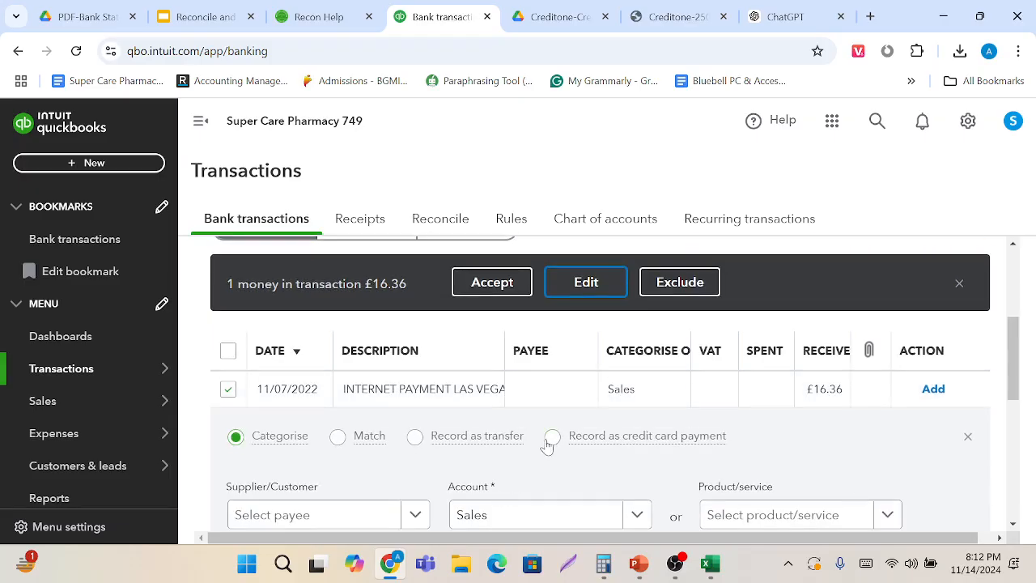
{"action": "left_click", "coordinate": [553, 438]}
{"action": "scroll", "coordinate": [637, 456], "scroll_direction": "down", "scroll_amount": 1}
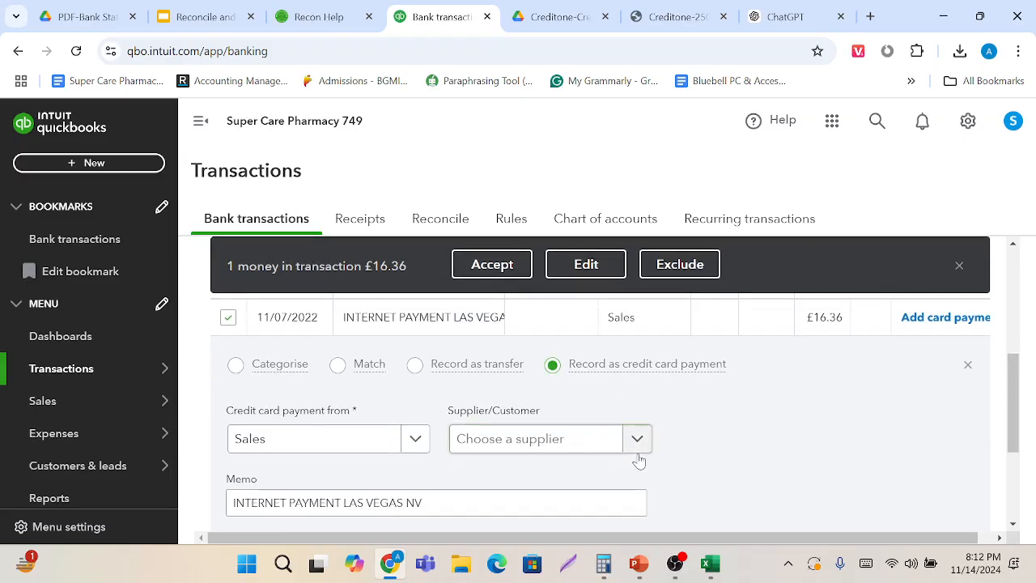
{"action": "left_click", "coordinate": [635, 439]}
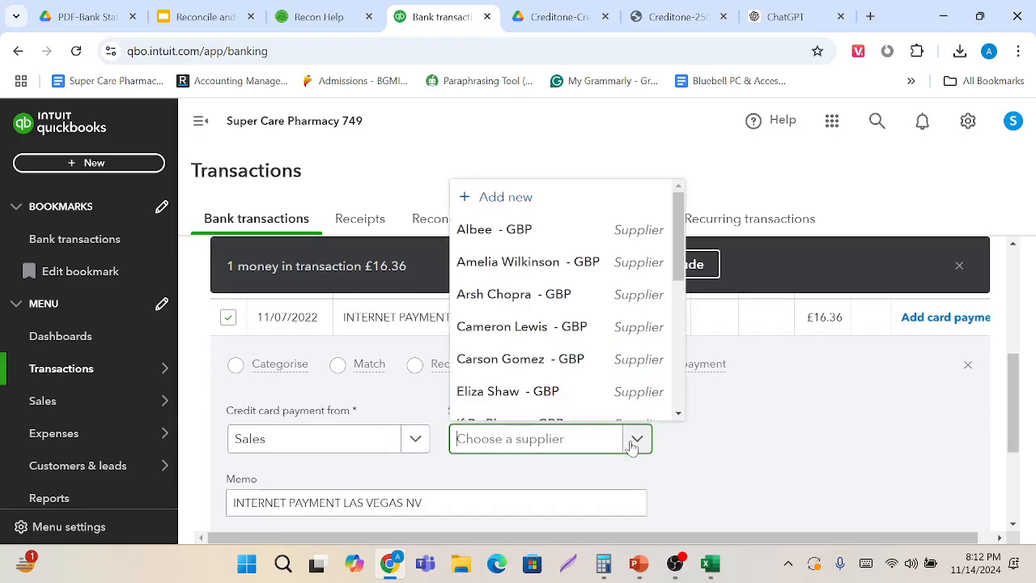
{"action": "left_click", "coordinate": [465, 476]}
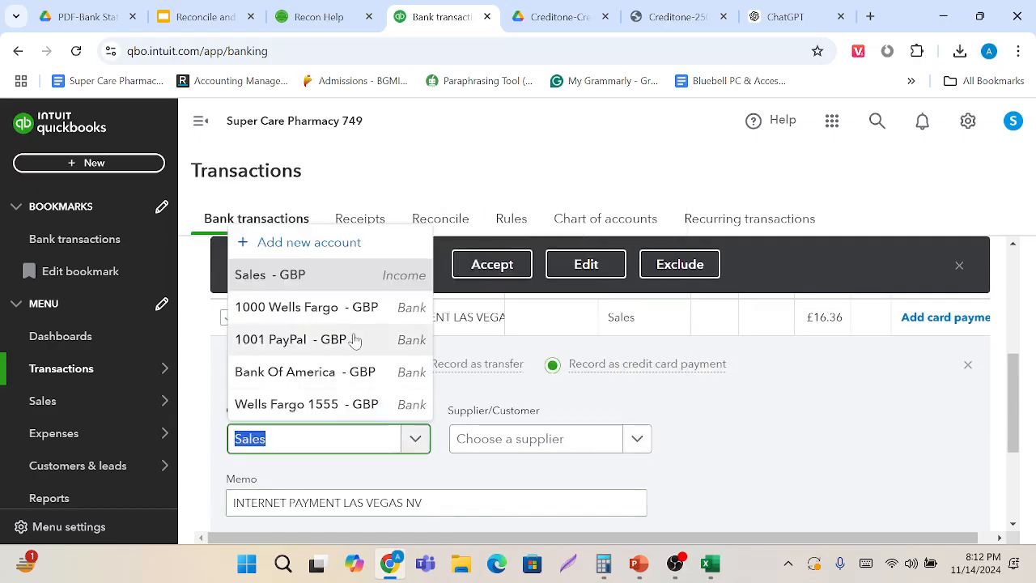
{"action": "left_click", "coordinate": [335, 306]}
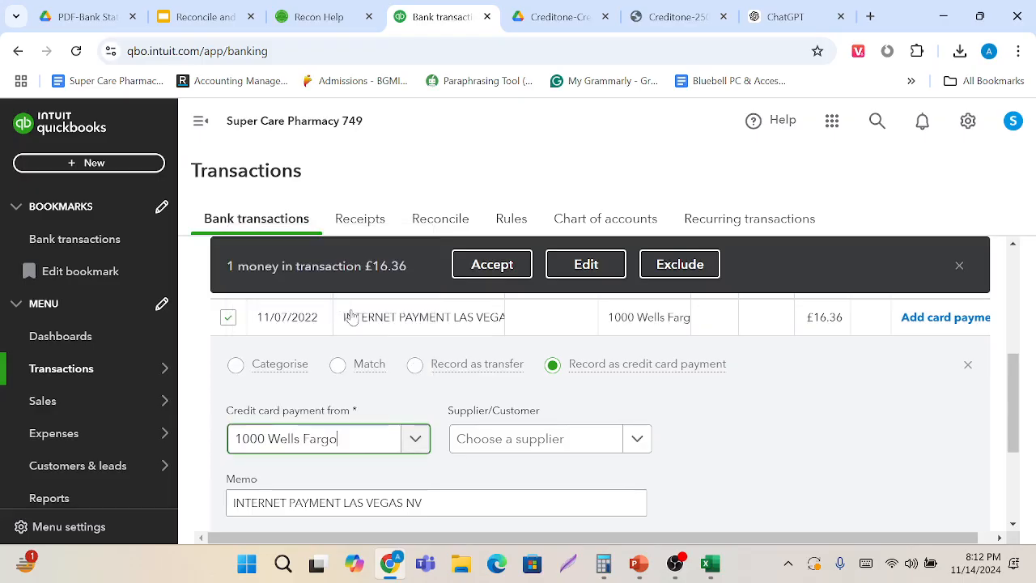
{"action": "scroll", "coordinate": [529, 435], "scroll_direction": "down", "scroll_amount": 2}
{"action": "left_click", "coordinate": [898, 448]}
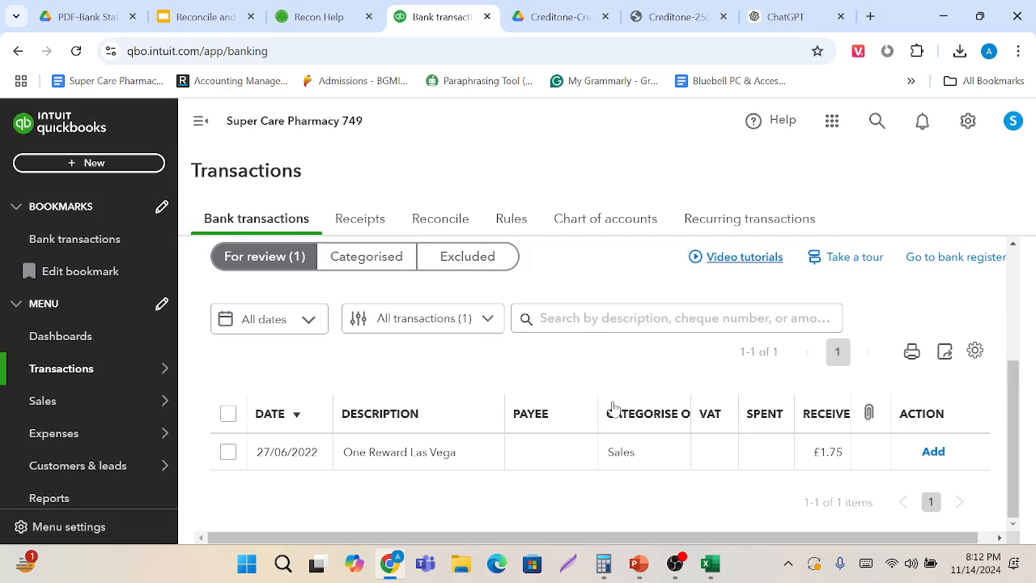
Edit the One Reward Las Vega transaction of 27/06/2022 and start a new account for it with account type Other Income.
{"action": "left_click", "coordinate": [229, 454]}
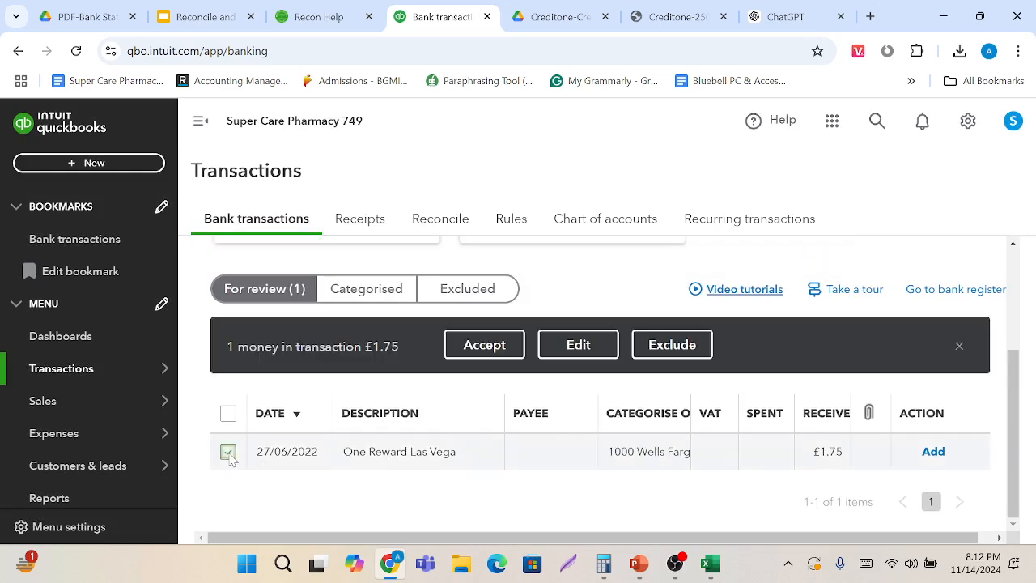
{"action": "left_click", "coordinate": [570, 351]}
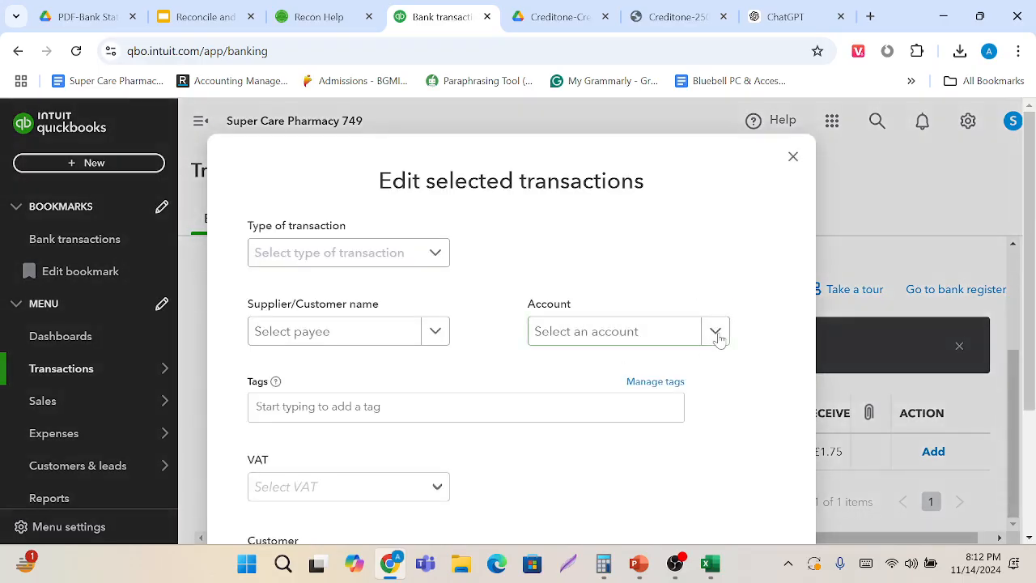
{"action": "left_click", "coordinate": [719, 338]}
{"action": "left_click", "coordinate": [624, 372]}
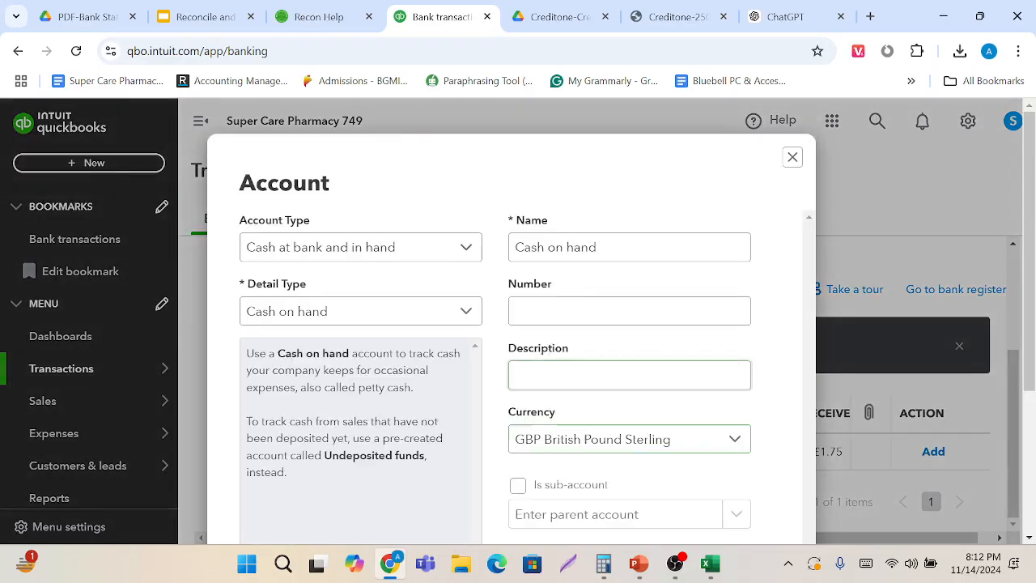
{"action": "left_click", "coordinate": [472, 247]}
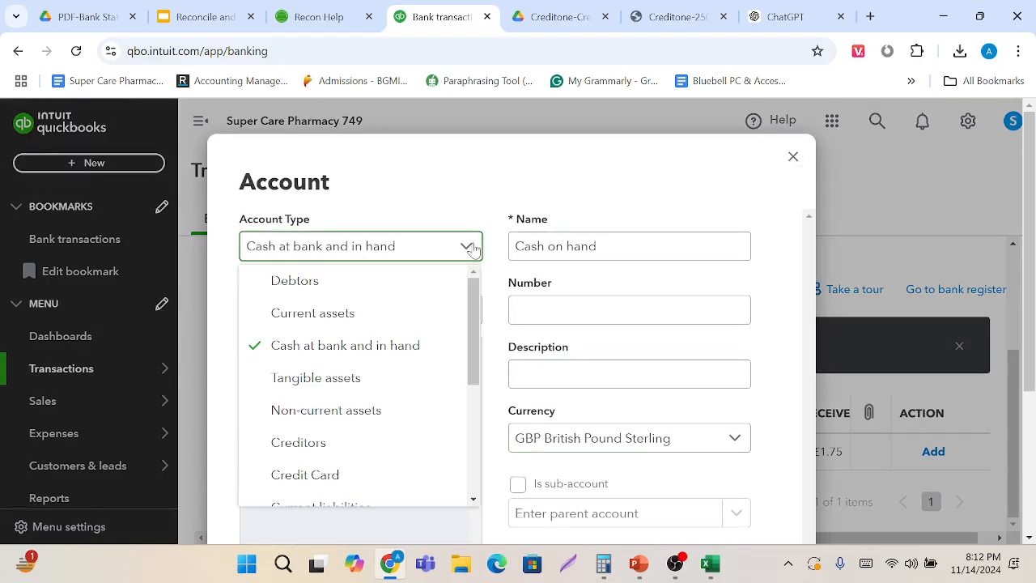
{"action": "scroll", "coordinate": [394, 432], "scroll_direction": "down", "scroll_amount": 3}
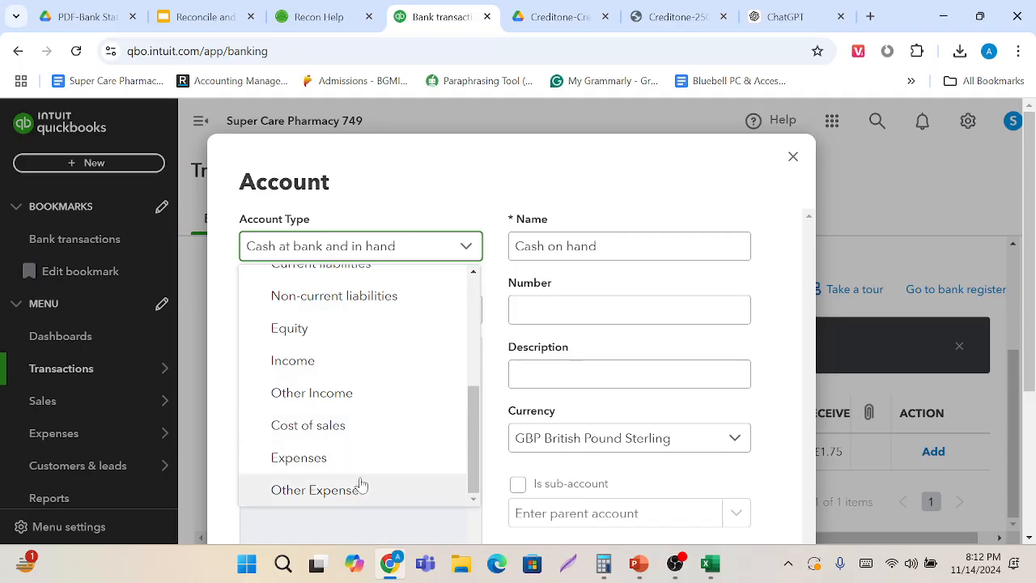
{"action": "left_click", "coordinate": [369, 394]}
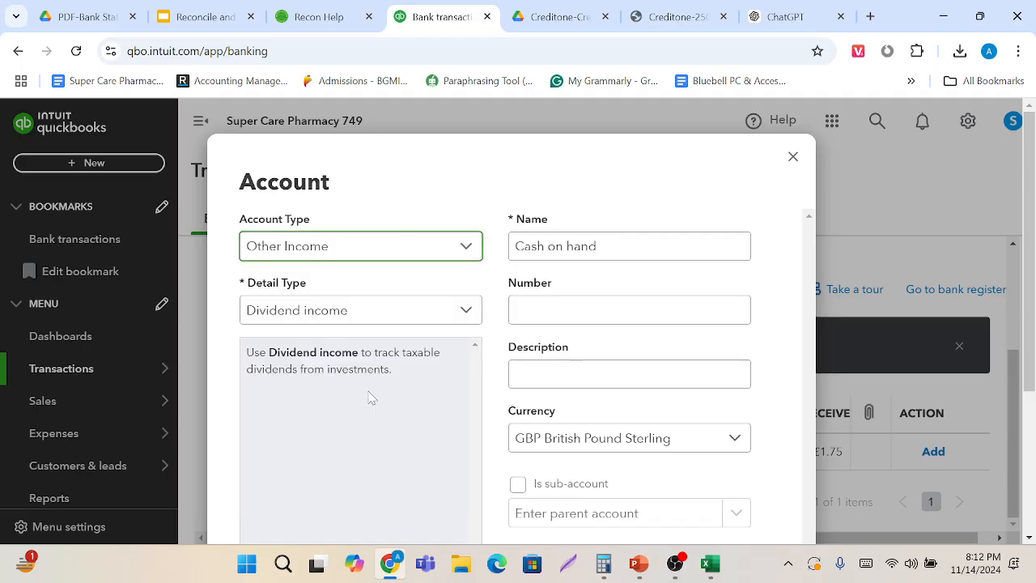
Give the new account the detail type Interest earned and the name Other income, and save it.
{"action": "left_click", "coordinate": [430, 322]}
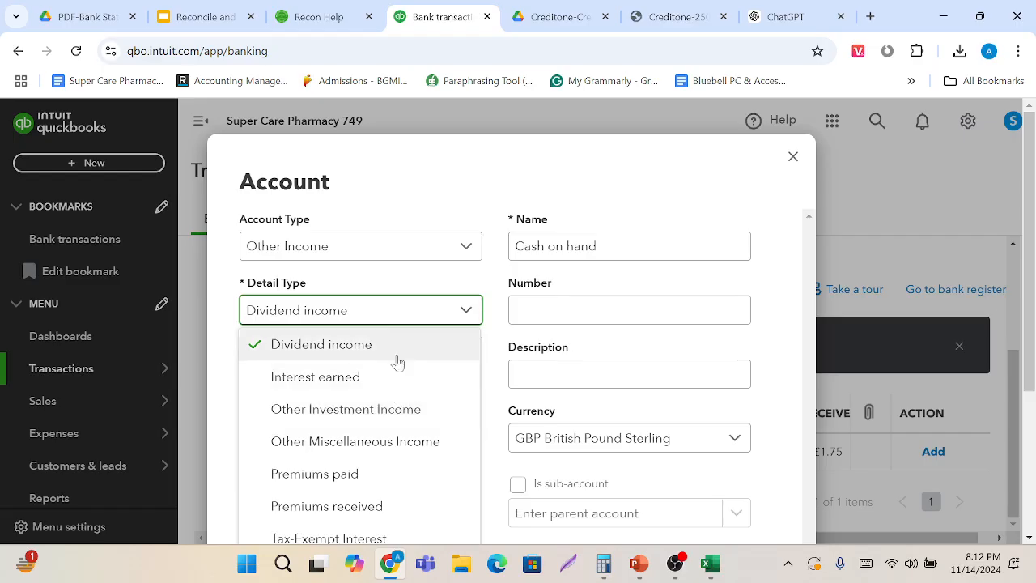
{"action": "left_click", "coordinate": [390, 379]}
{"action": "left_click", "coordinate": [601, 246]}
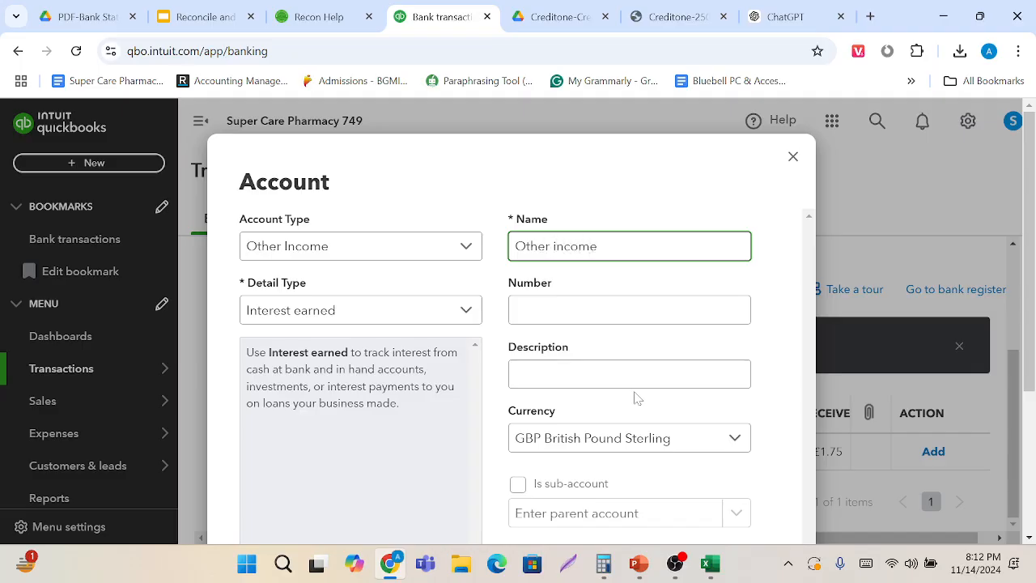
{"action": "scroll", "coordinate": [635, 397], "scroll_direction": "down", "scroll_amount": 3}
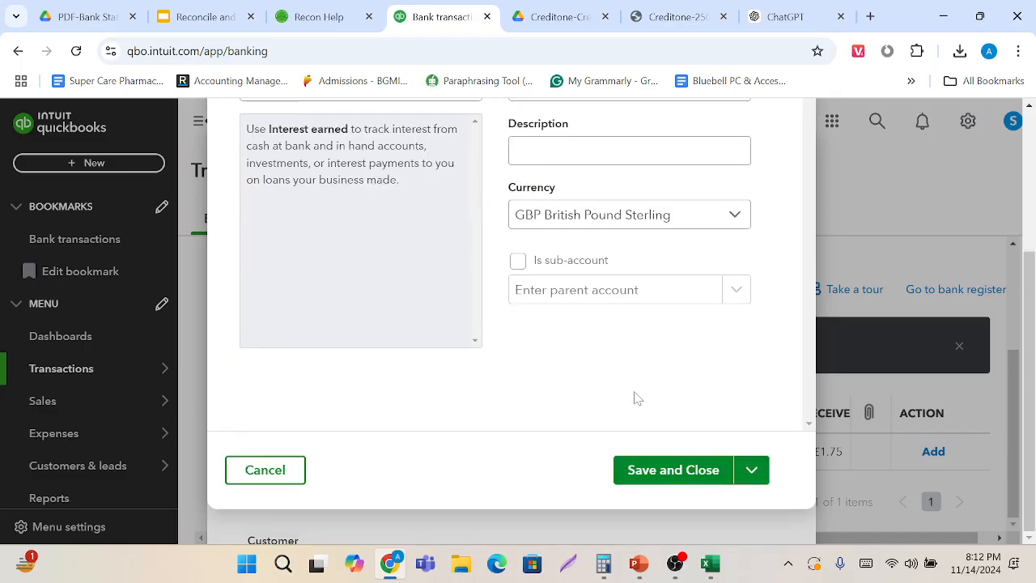
{"action": "left_click", "coordinate": [662, 470]}
Try to accept the One Reward Las Vega transaction as a Credit Card Credit to the Other income account.
{"action": "scroll", "coordinate": [581, 475], "scroll_direction": "down", "scroll_amount": 2}
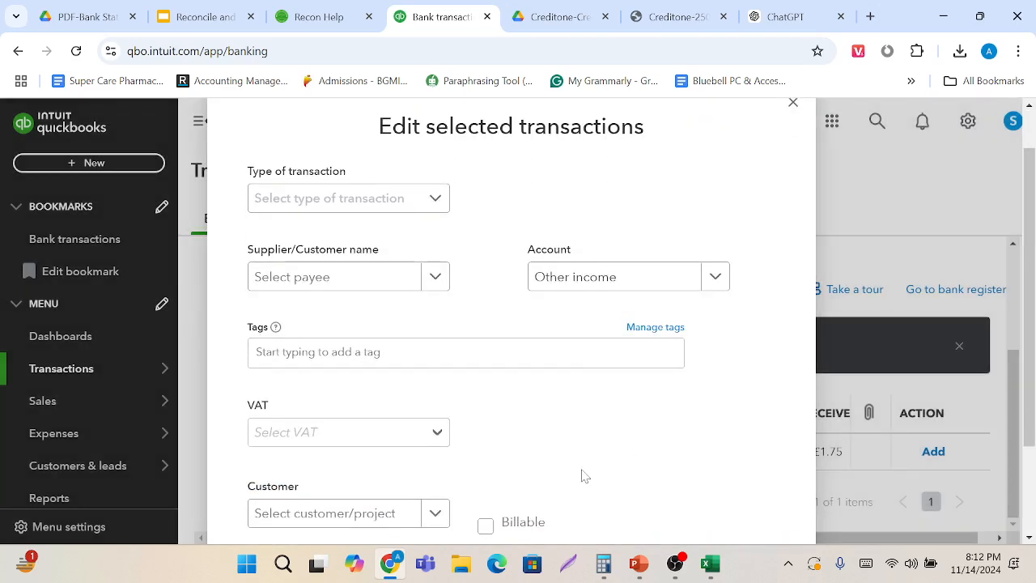
{"action": "scroll", "coordinate": [542, 356], "scroll_direction": "up", "scroll_amount": 1}
{"action": "scroll", "coordinate": [542, 349], "scroll_direction": "down", "scroll_amount": 1}
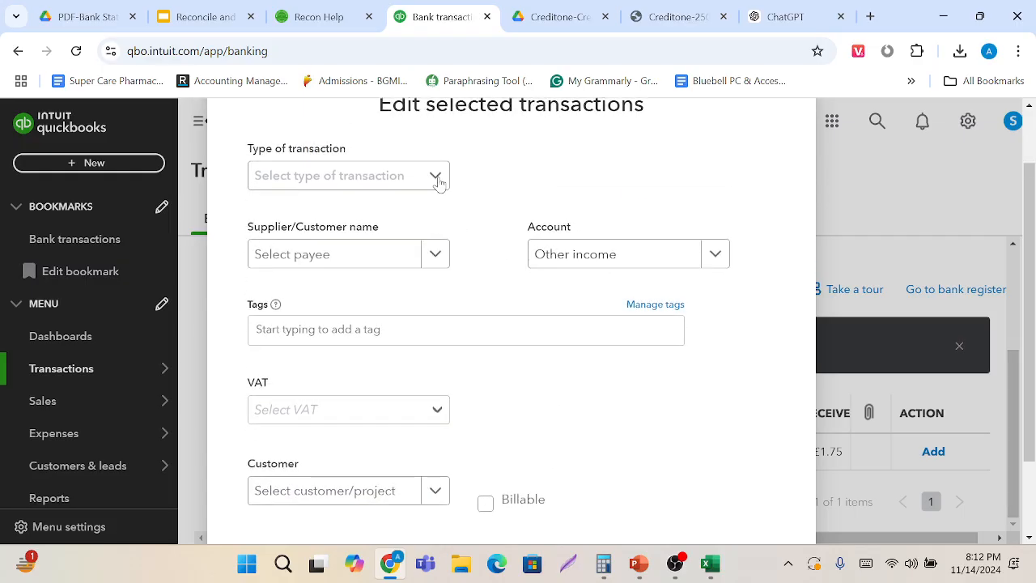
{"action": "left_click", "coordinate": [438, 181]}
{"action": "left_click", "coordinate": [388, 238]}
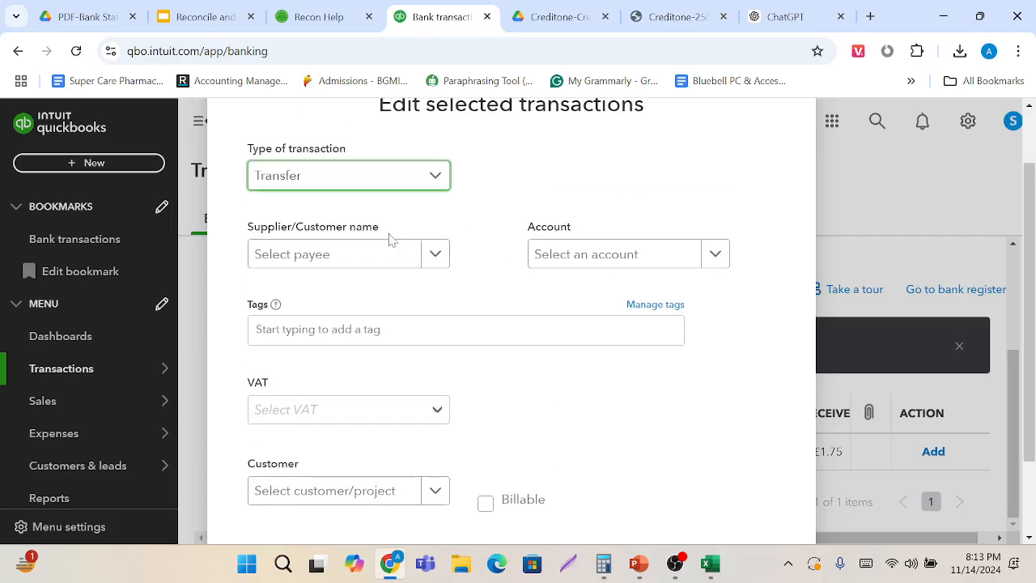
{"action": "left_click", "coordinate": [431, 182]}
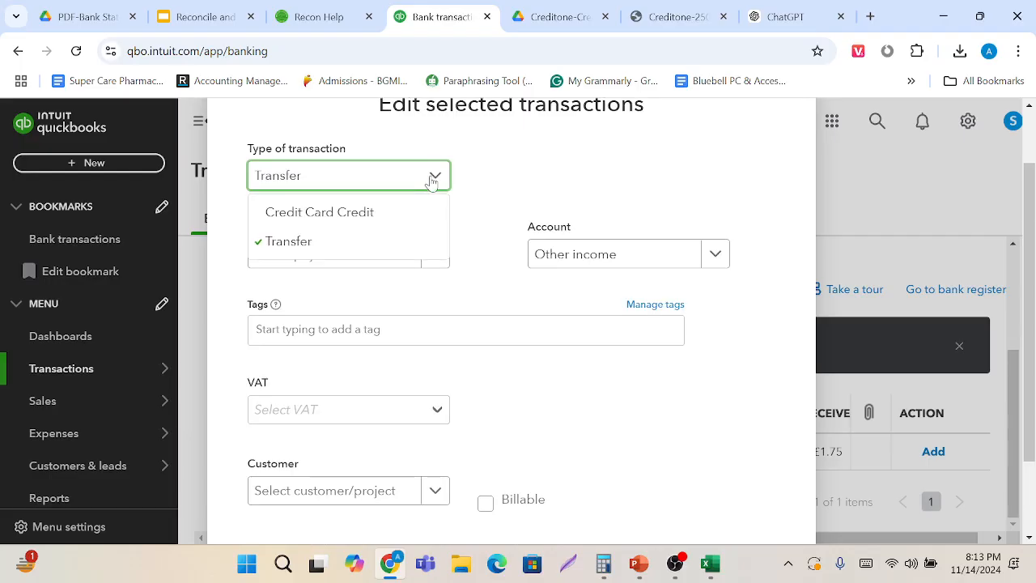
{"action": "left_click", "coordinate": [398, 214]}
{"action": "left_click", "coordinate": [712, 254]}
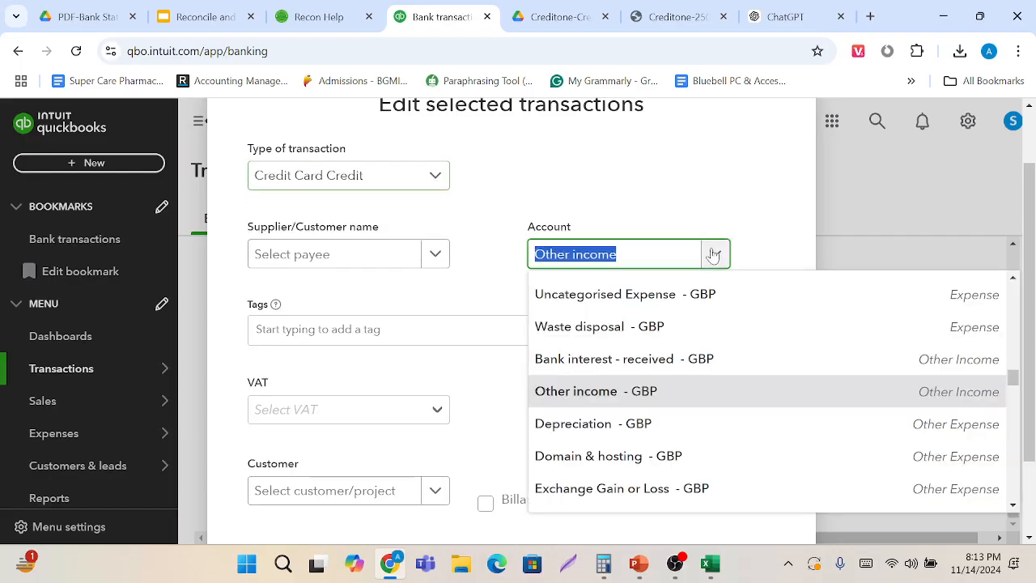
{"action": "left_click", "coordinate": [612, 393]}
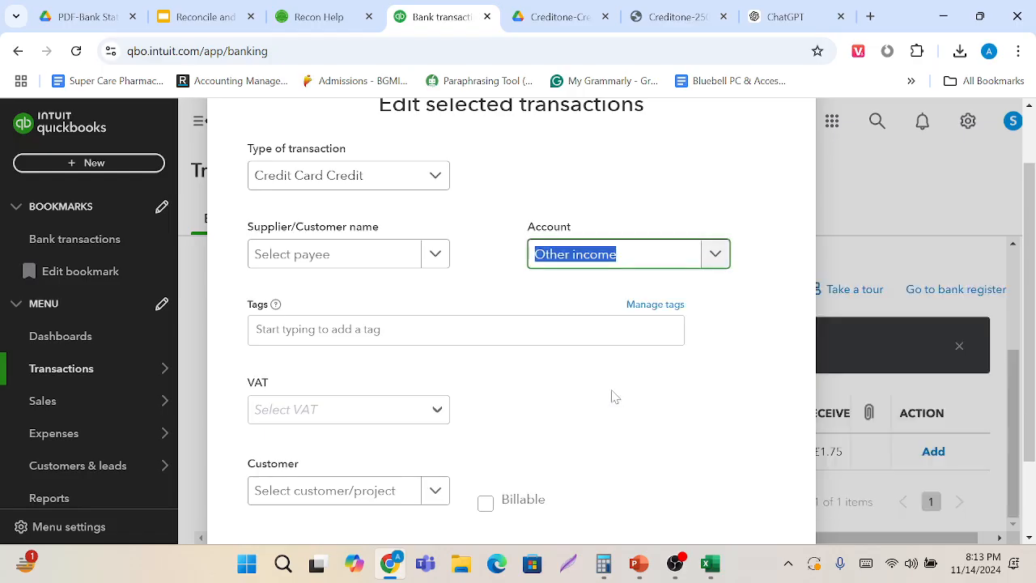
{"action": "scroll", "coordinate": [603, 409], "scroll_direction": "down", "scroll_amount": 2}
{"action": "left_click", "coordinate": [717, 464]}
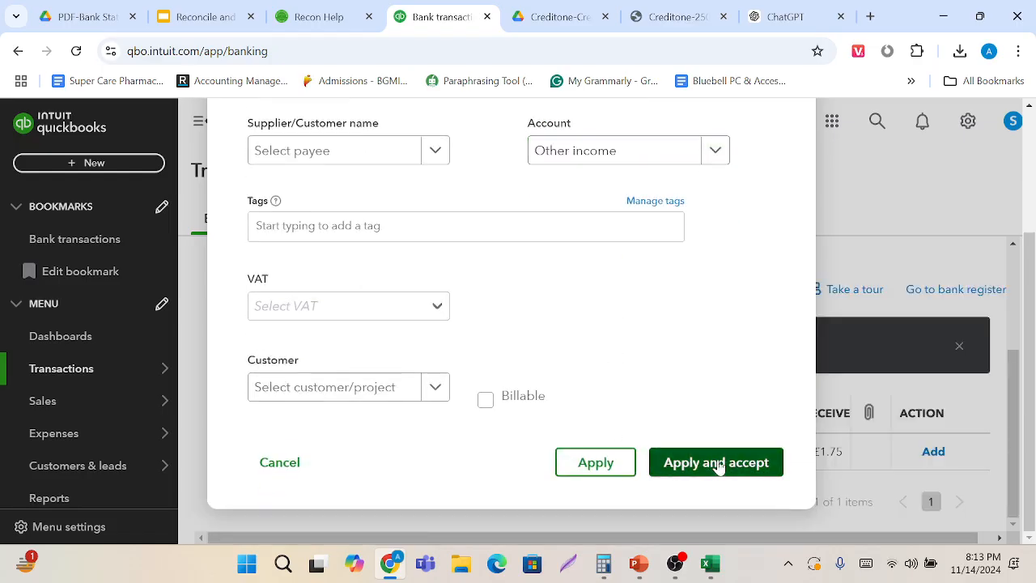
{"action": "scroll", "coordinate": [547, 460], "scroll_direction": "down", "scroll_amount": 2}
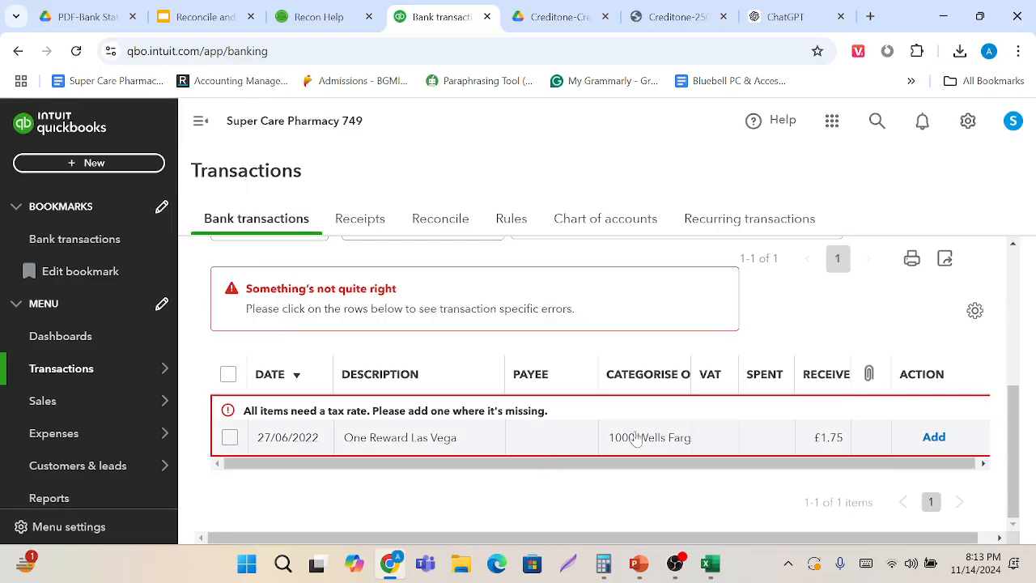
Edit the One Reward Las Vega transaction of 27/06/2022 with VAT Exempt (0%) and transaction type Credit Card Credit.
{"action": "left_click", "coordinate": [230, 438]}
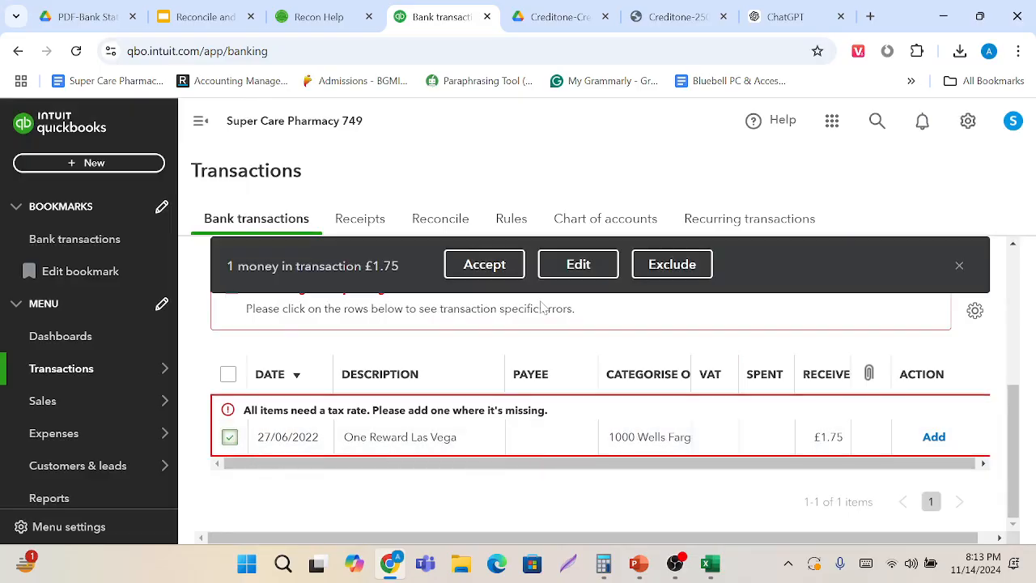
{"action": "left_click", "coordinate": [575, 262]}
{"action": "scroll", "coordinate": [453, 446], "scroll_direction": "down", "scroll_amount": 1}
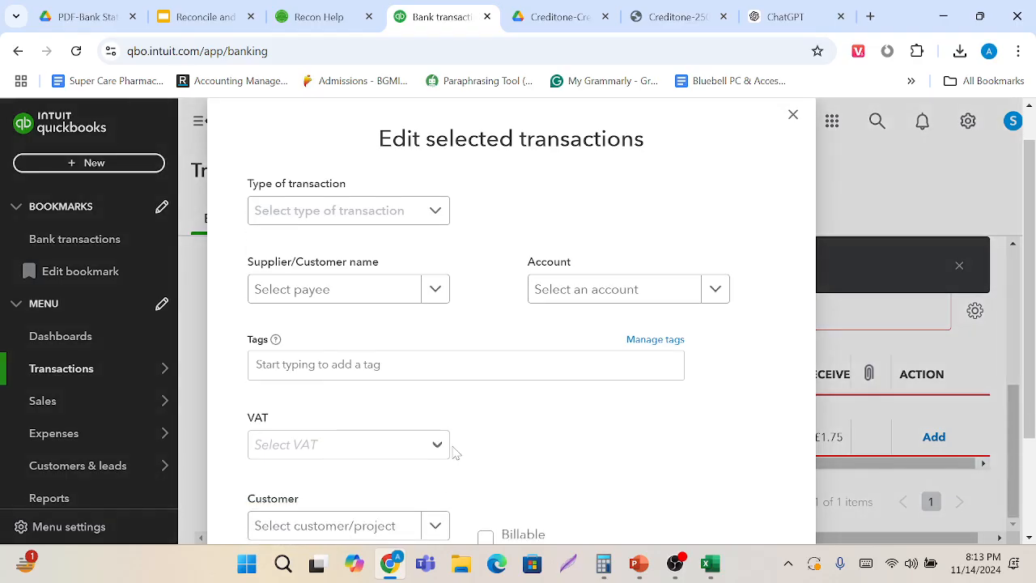
{"action": "left_click", "coordinate": [441, 450]}
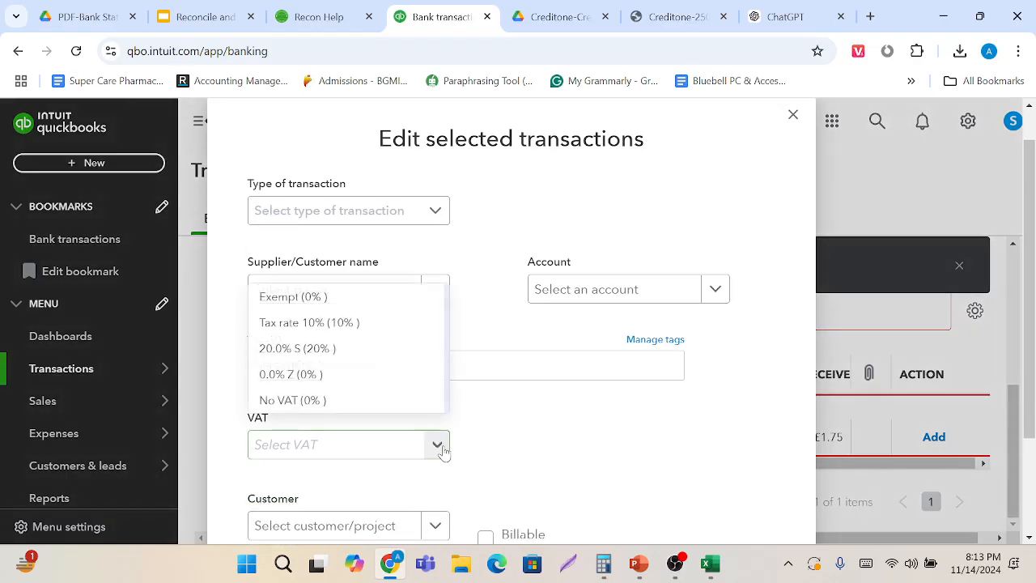
{"action": "left_click", "coordinate": [376, 301]}
{"action": "left_click", "coordinate": [437, 210]}
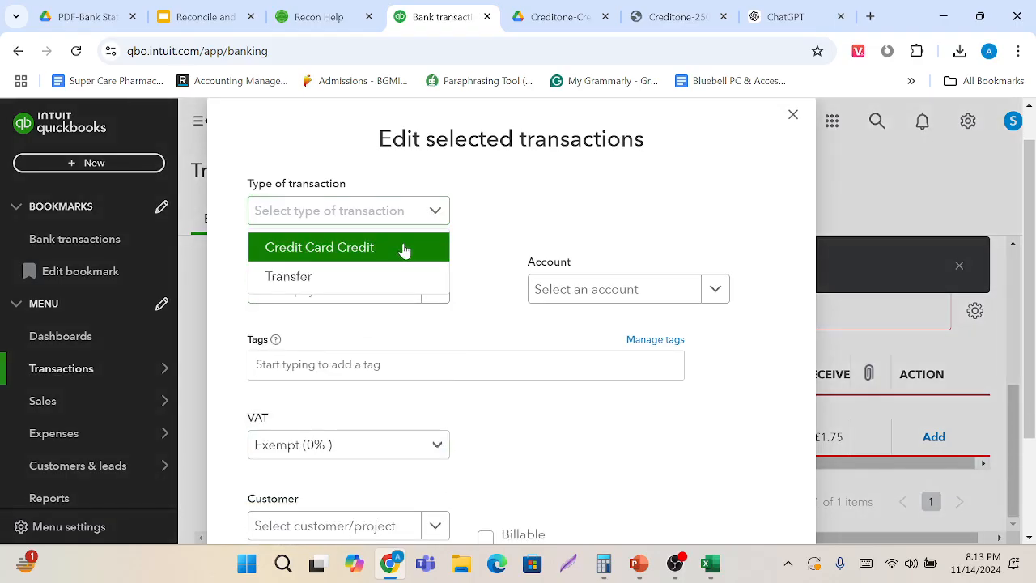
{"action": "left_click", "coordinate": [404, 247]}
Assign the transaction to the Other income account, and apply and accept it.
{"action": "left_click", "coordinate": [708, 291]}
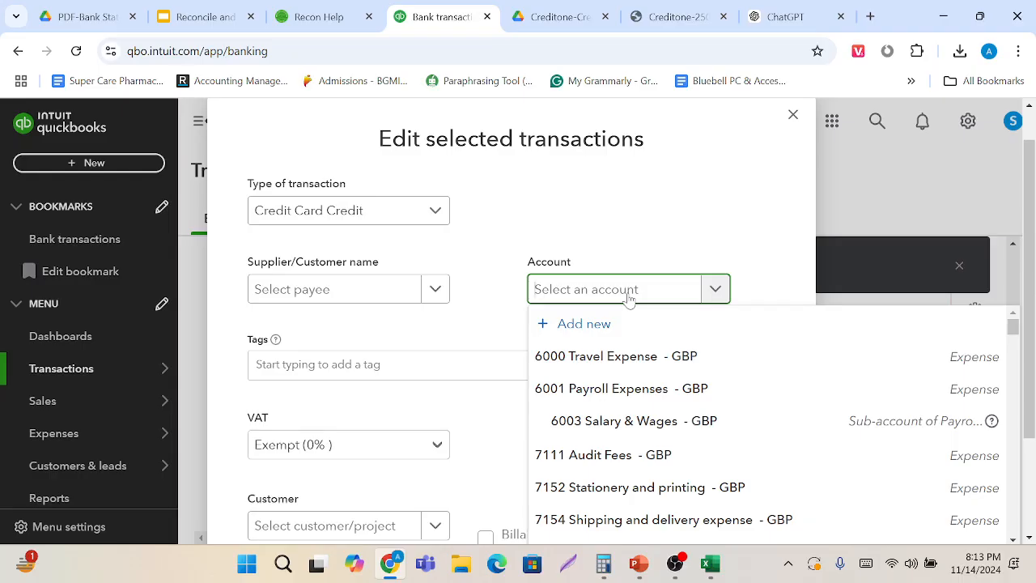
{"action": "type", "text": "ot"}
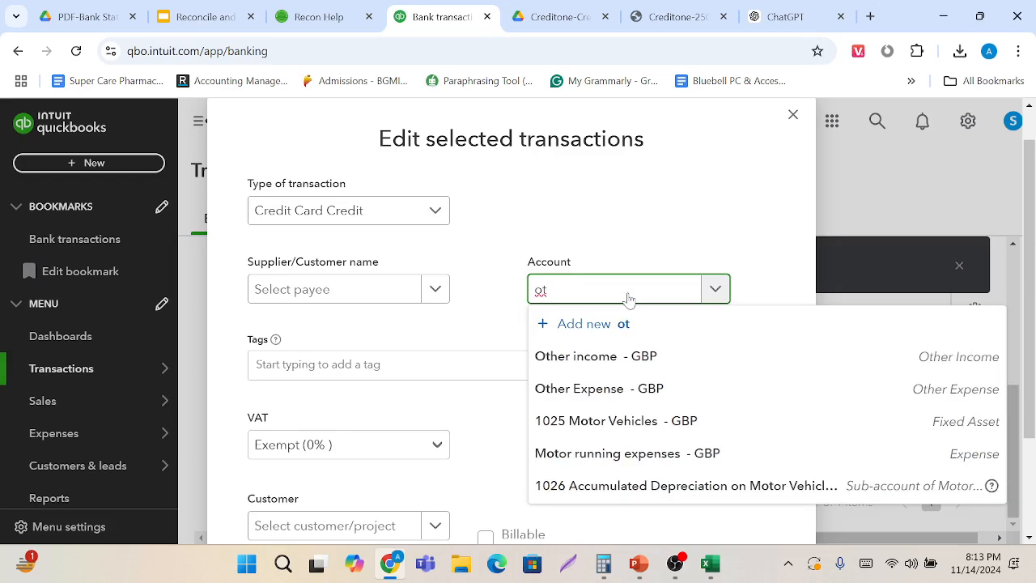
{"action": "left_click", "coordinate": [624, 356]}
{"action": "scroll", "coordinate": [555, 453], "scroll_direction": "down", "scroll_amount": 2}
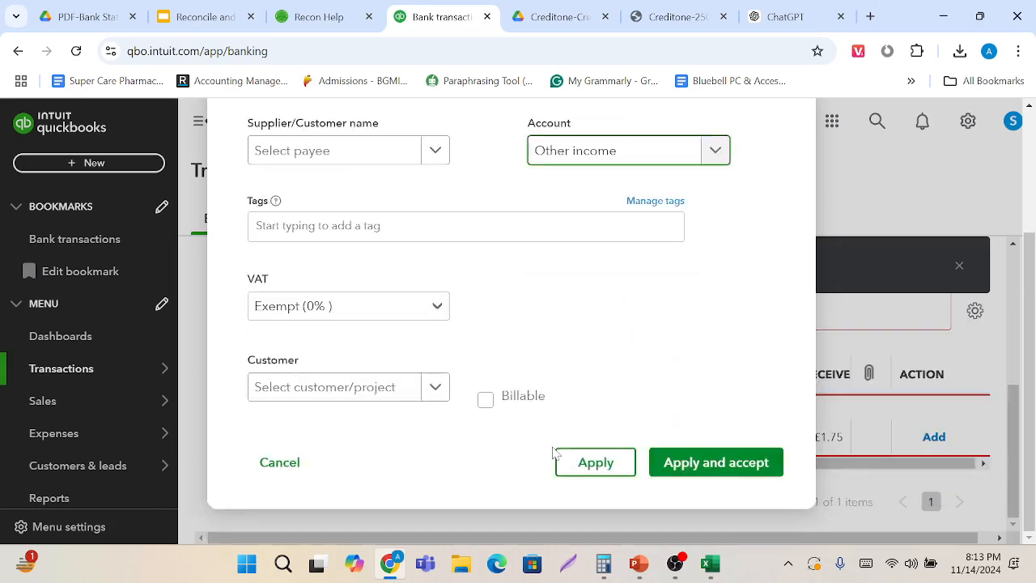
{"action": "left_click", "coordinate": [699, 474]}
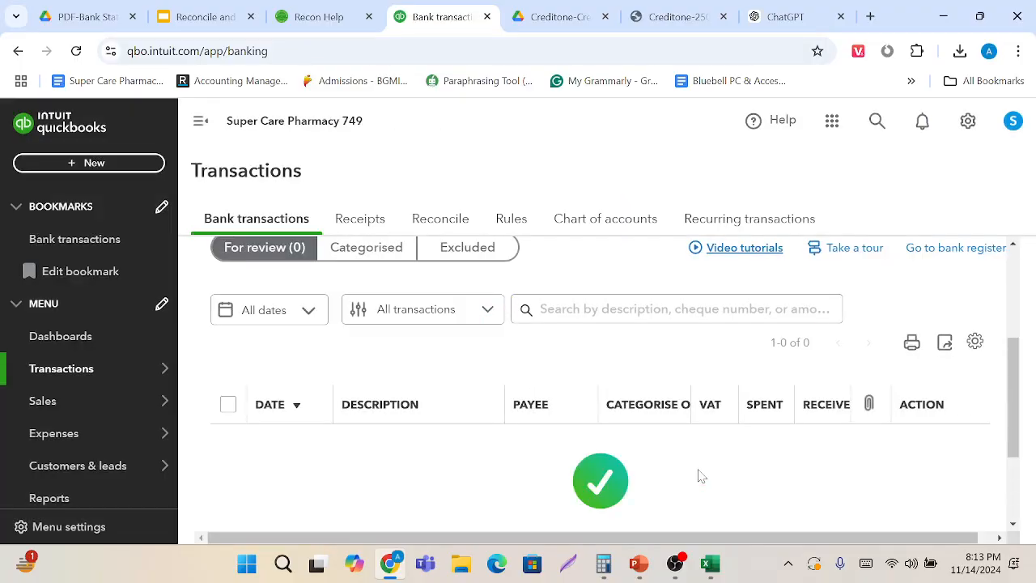
Check the Credit One card's balance in QuickBooks and open the reconciliation page.
{"action": "scroll", "coordinate": [701, 475], "scroll_direction": "up", "scroll_amount": 3}
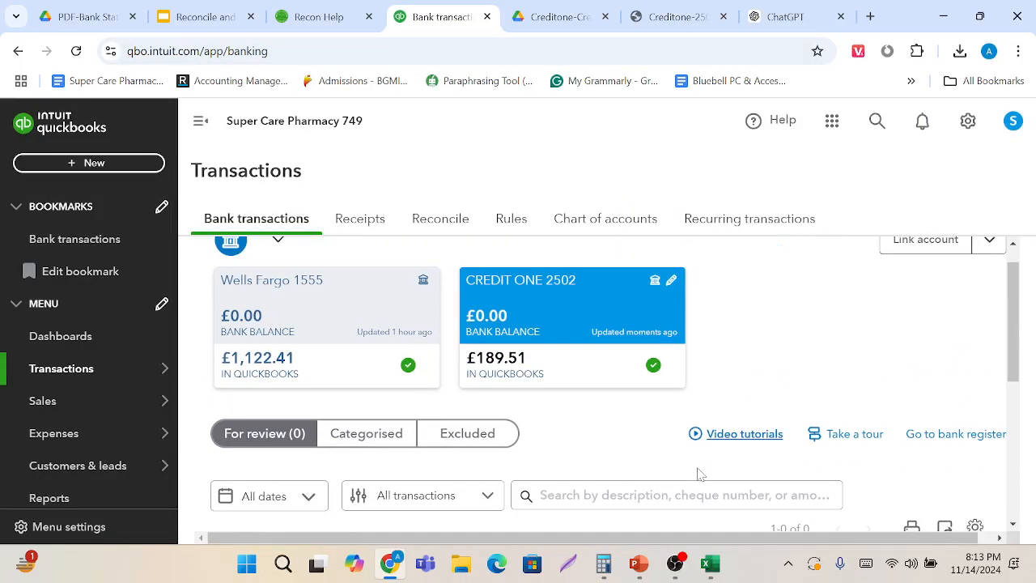
{"action": "scroll", "coordinate": [631, 410], "scroll_direction": "up", "scroll_amount": 1}
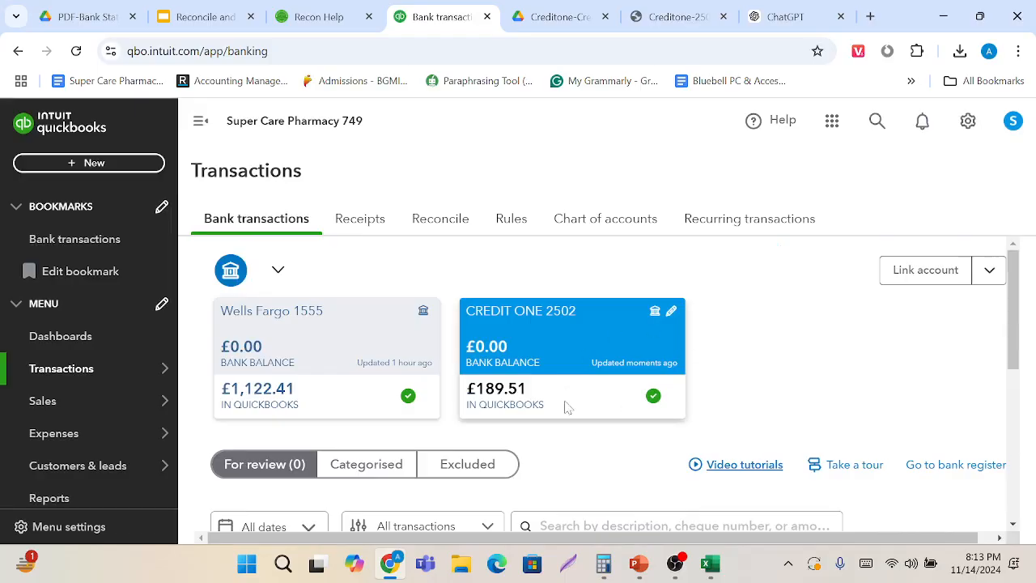
{"action": "left_click", "coordinate": [458, 230]}
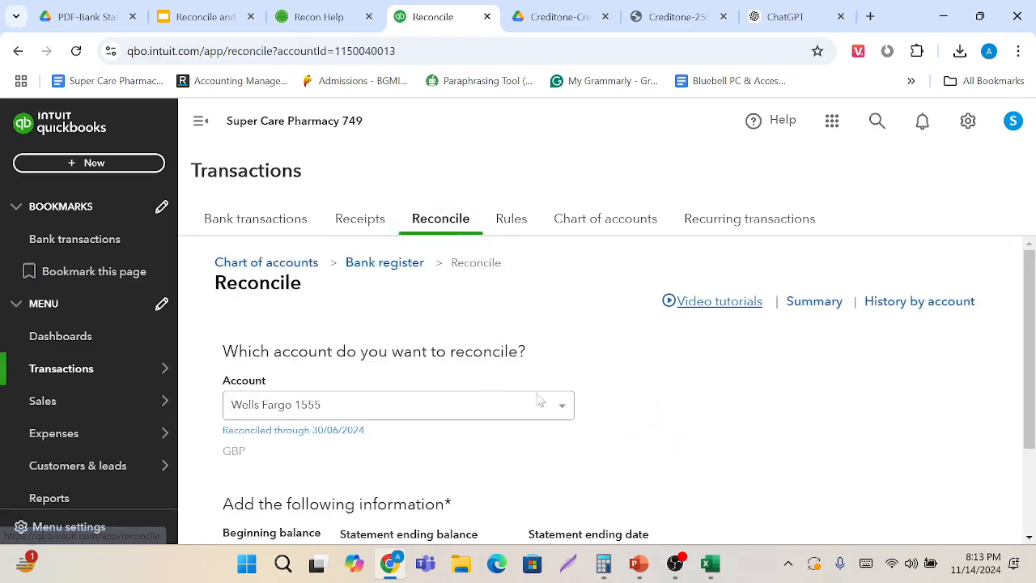
Look through the accounts available for reconciliation for the Credit One credit card account.
{"action": "left_click", "coordinate": [566, 412]}
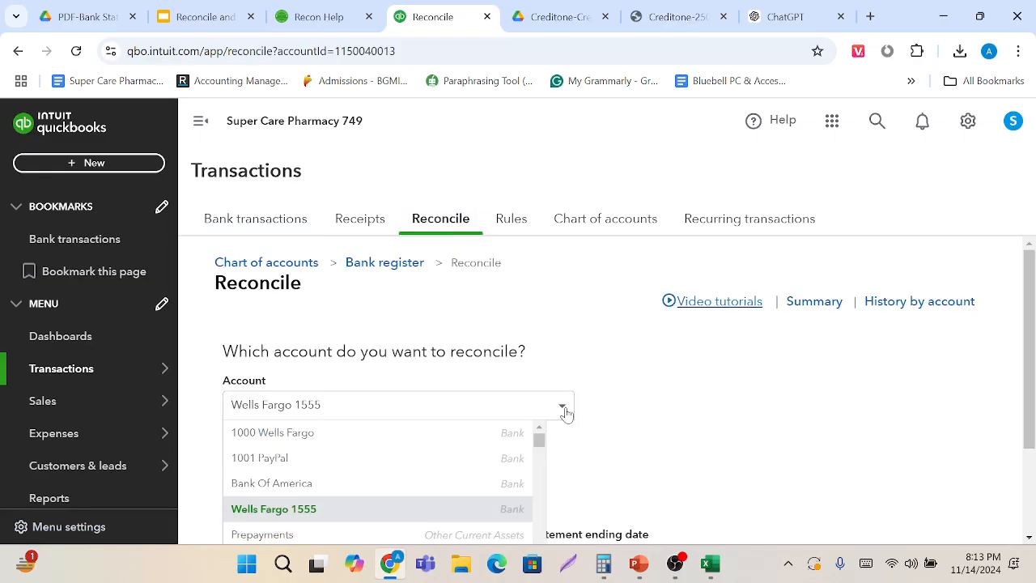
{"action": "scroll", "coordinate": [446, 458], "scroll_direction": "down", "scroll_amount": 2}
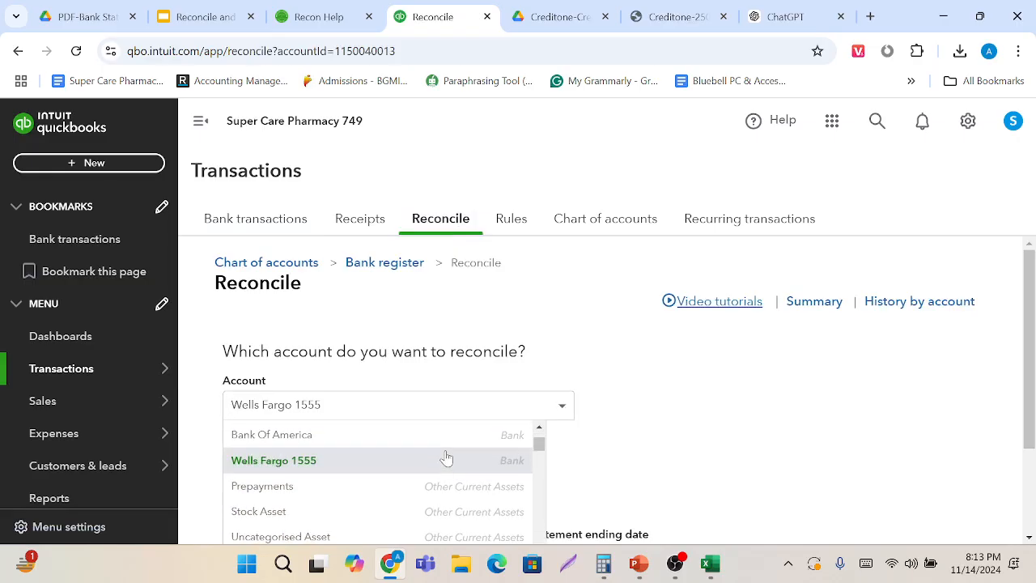
{"action": "scroll", "coordinate": [446, 456], "scroll_direction": "up", "scroll_amount": 2}
{"action": "scroll", "coordinate": [407, 492], "scroll_direction": "down", "scroll_amount": 6}
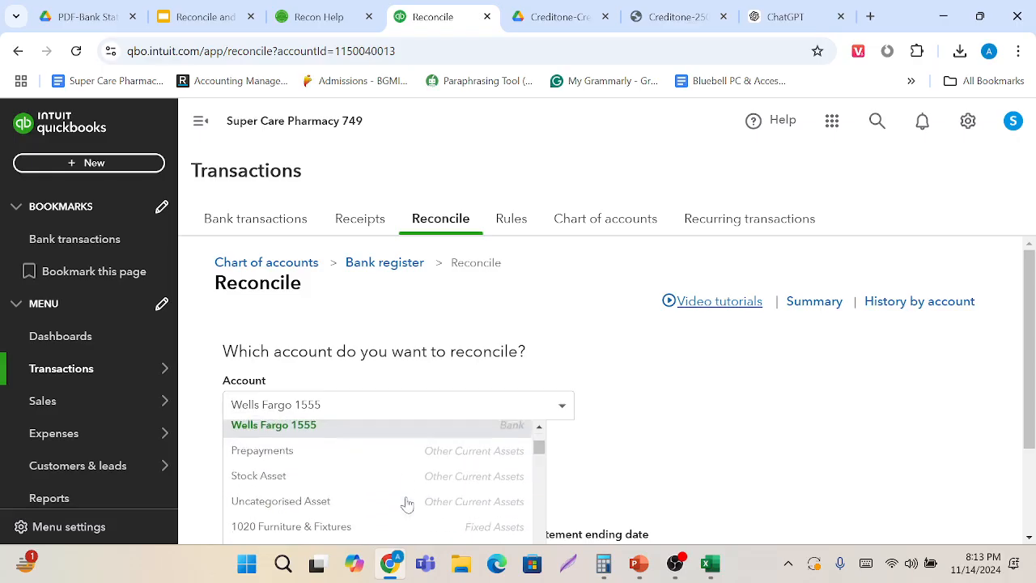
{"action": "scroll", "coordinate": [407, 502], "scroll_direction": "down", "scroll_amount": 8}
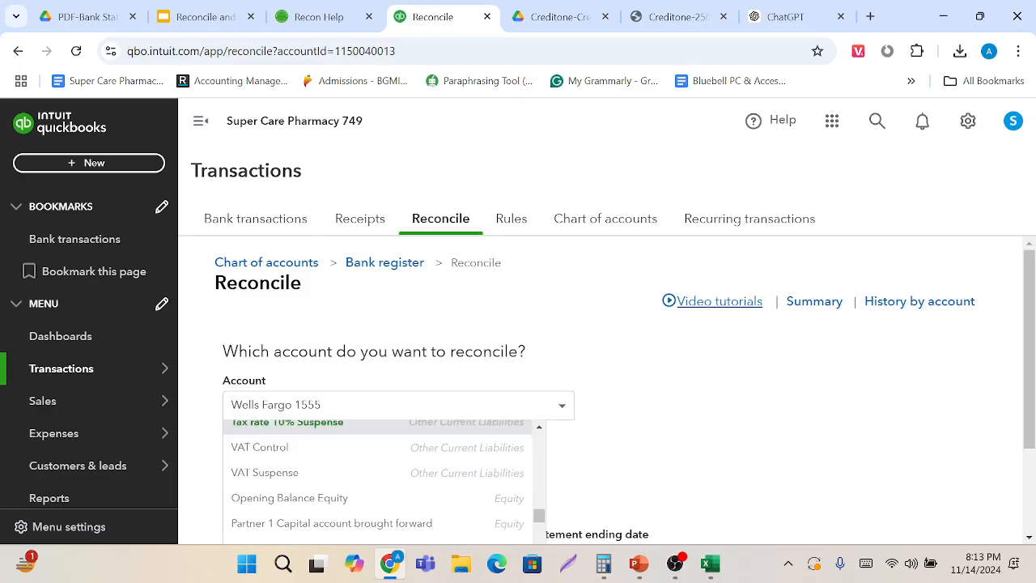
{"action": "scroll", "coordinate": [377, 479], "scroll_direction": "up", "scroll_amount": 14}
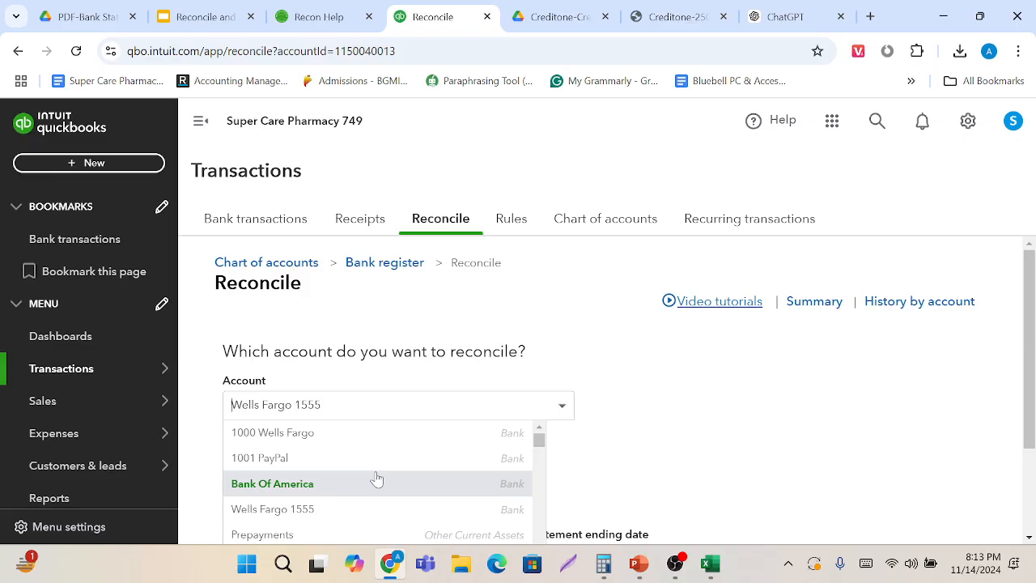
{"action": "scroll", "coordinate": [376, 479], "scroll_direction": "down", "scroll_amount": 1}
{"action": "scroll", "coordinate": [680, 407], "scroll_direction": "down", "scroll_amount": 2}
{"action": "scroll", "coordinate": [441, 373], "scroll_direction": "up", "scroll_amount": 1}
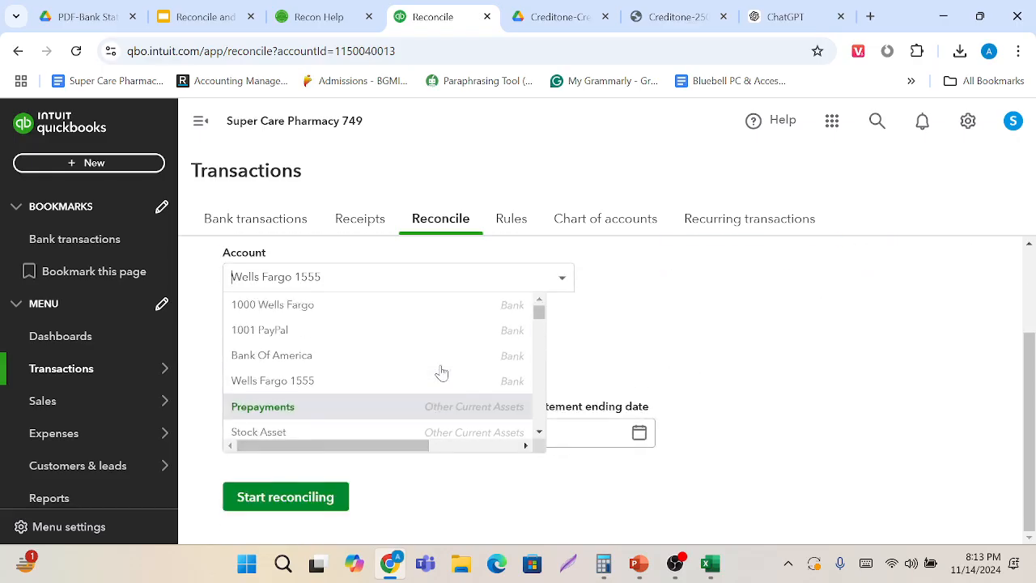
{"action": "scroll", "coordinate": [410, 340], "scroll_direction": "up", "scroll_amount": 1}
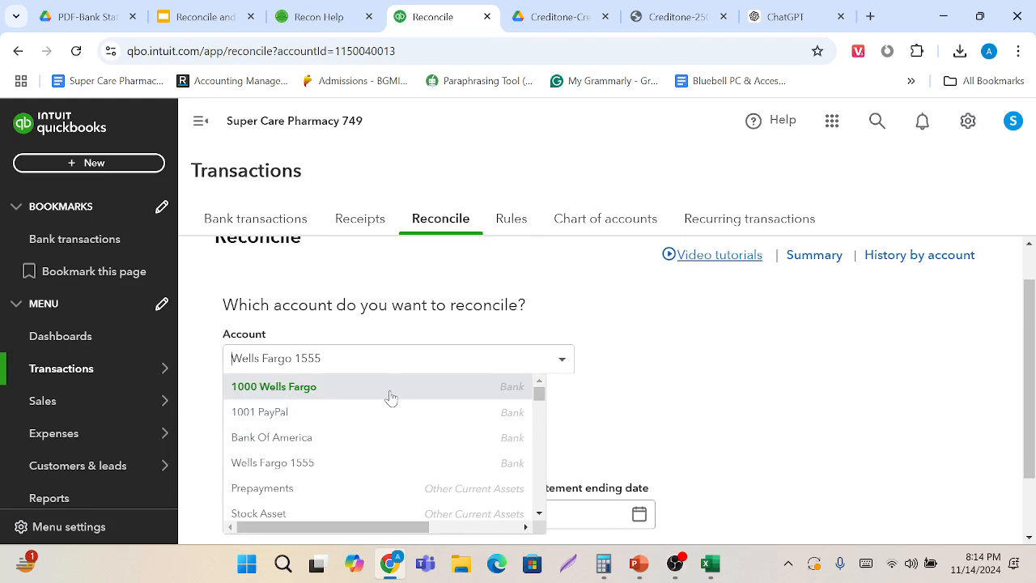
{"action": "scroll", "coordinate": [391, 396], "scroll_direction": "down", "scroll_amount": 6}
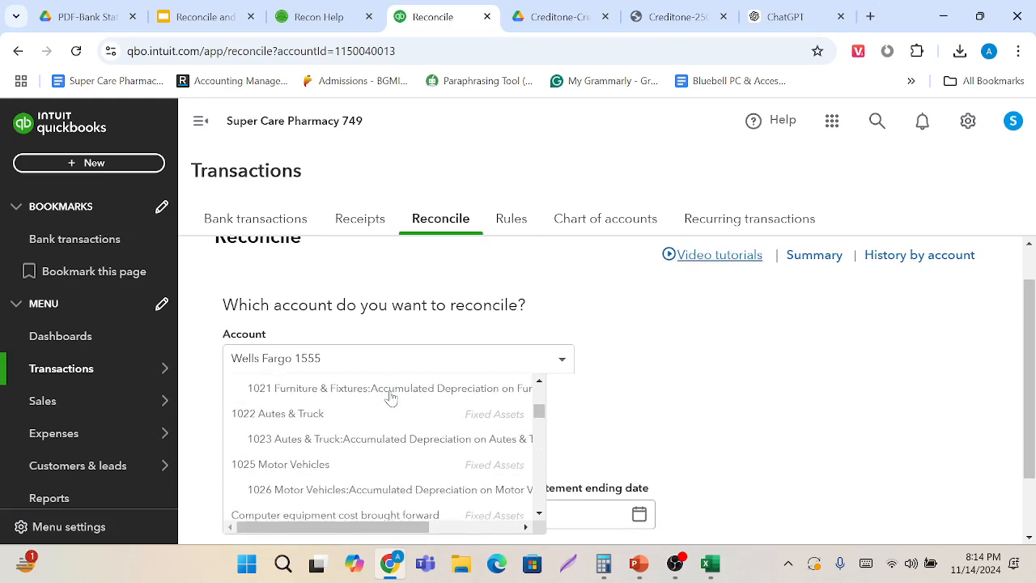
{"action": "scroll", "coordinate": [391, 397], "scroll_direction": "down", "scroll_amount": 2}
Reload the reconciliation page and choose the Credit One credit card as the account to reconcile.
{"action": "left_click", "coordinate": [76, 51]}
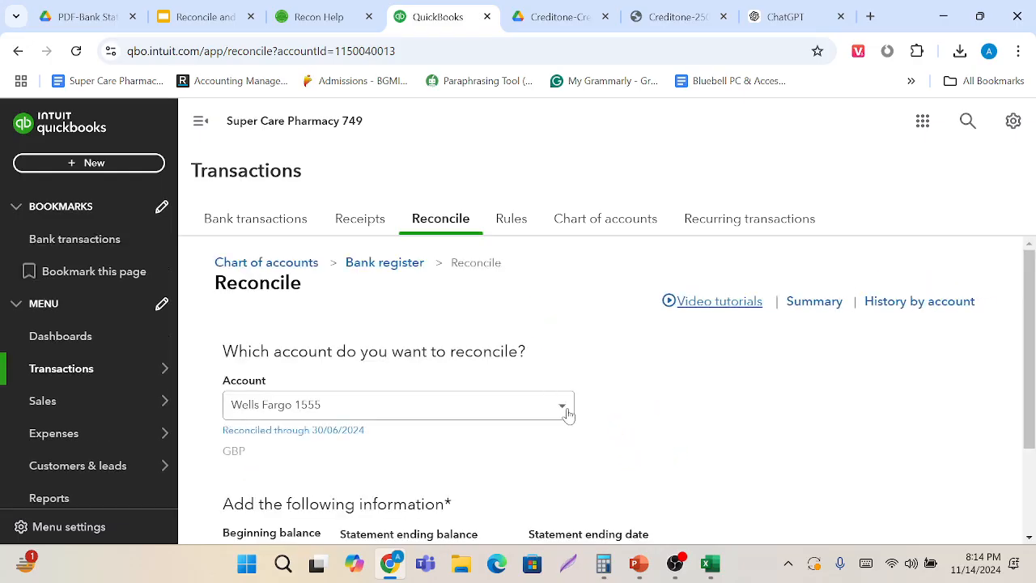
{"action": "left_click", "coordinate": [566, 411]}
{"action": "scroll", "coordinate": [413, 479], "scroll_direction": "down", "scroll_amount": 1}
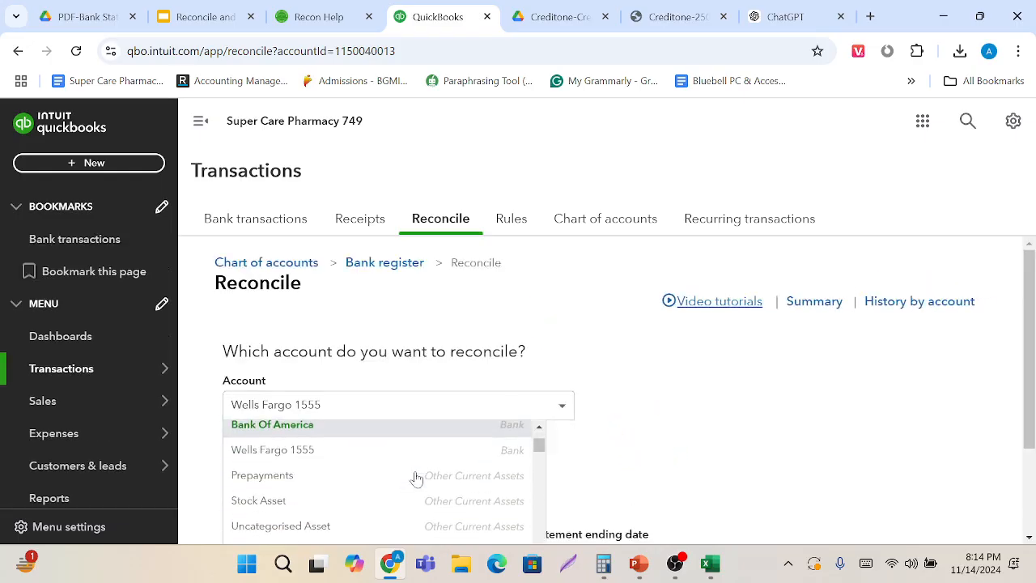
{"action": "scroll", "coordinate": [415, 479], "scroll_direction": "up", "scroll_amount": 1}
{"action": "scroll", "coordinate": [415, 478], "scroll_direction": "down", "scroll_amount": 3}
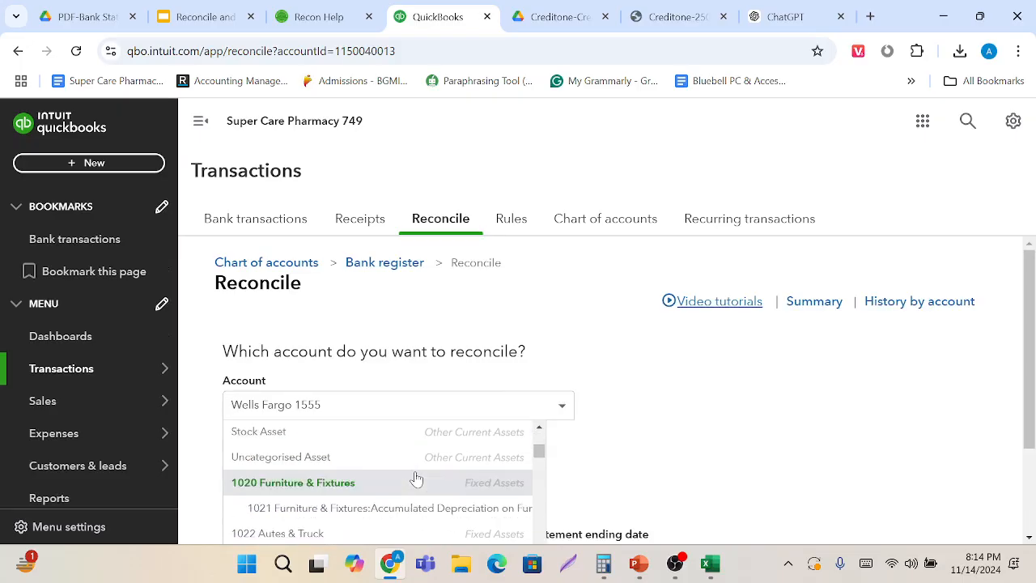
{"action": "scroll", "coordinate": [415, 478], "scroll_direction": "down", "scroll_amount": 5}
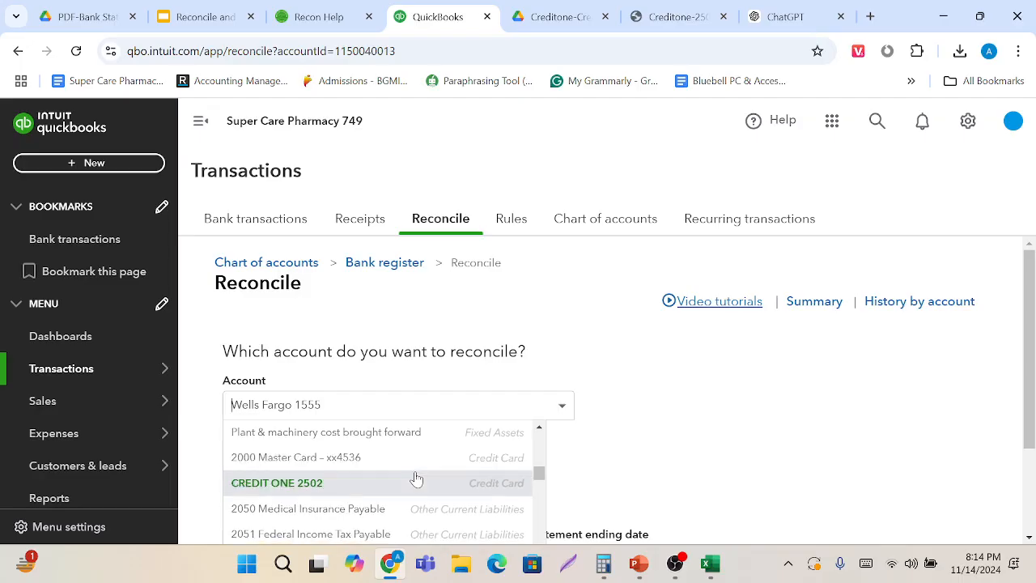
{"action": "left_click", "coordinate": [415, 479]}
Set the Credit One account's statement ending balance to 189.51, taken from the new balance on the July statement.
{"action": "scroll", "coordinate": [462, 455], "scroll_direction": "down", "scroll_amount": 1}
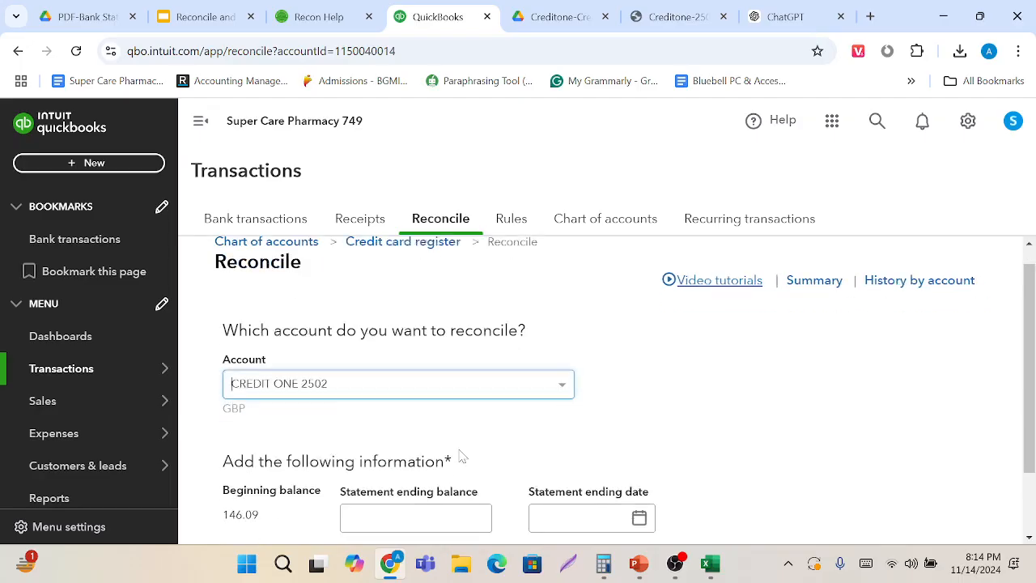
{"action": "scroll", "coordinate": [461, 456], "scroll_direction": "down", "scroll_amount": 1}
{"action": "left_click", "coordinate": [484, 433]}
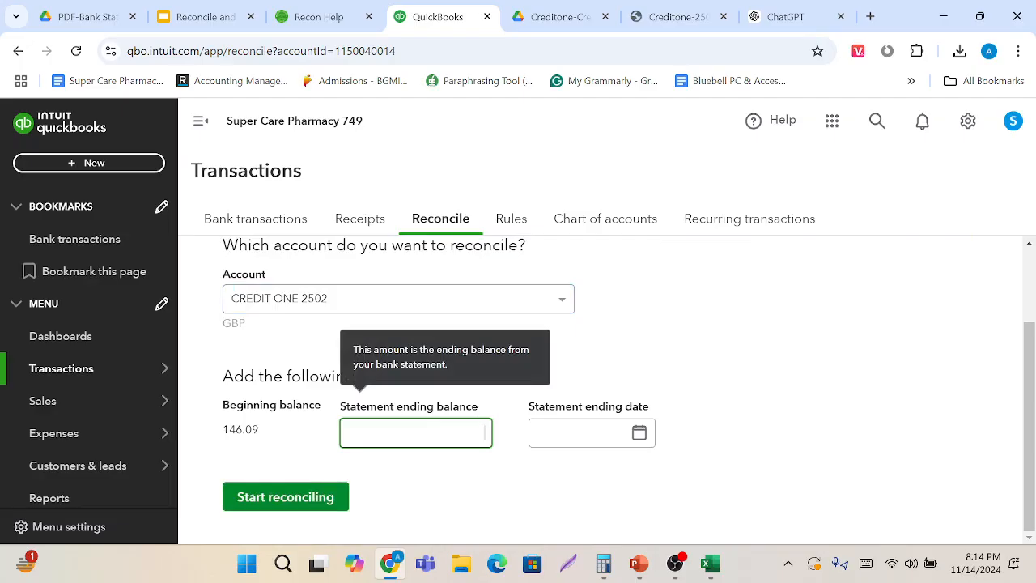
{"action": "left_click", "coordinate": [562, 15]}
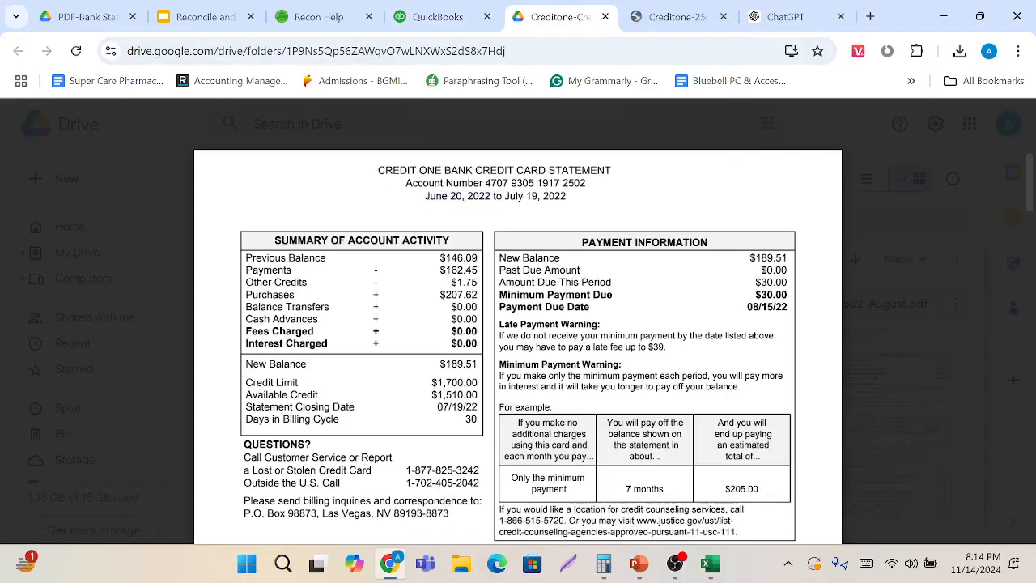
{"action": "key", "text": "alt+Tab"}
{"action": "key", "text": "alt+Tab"}
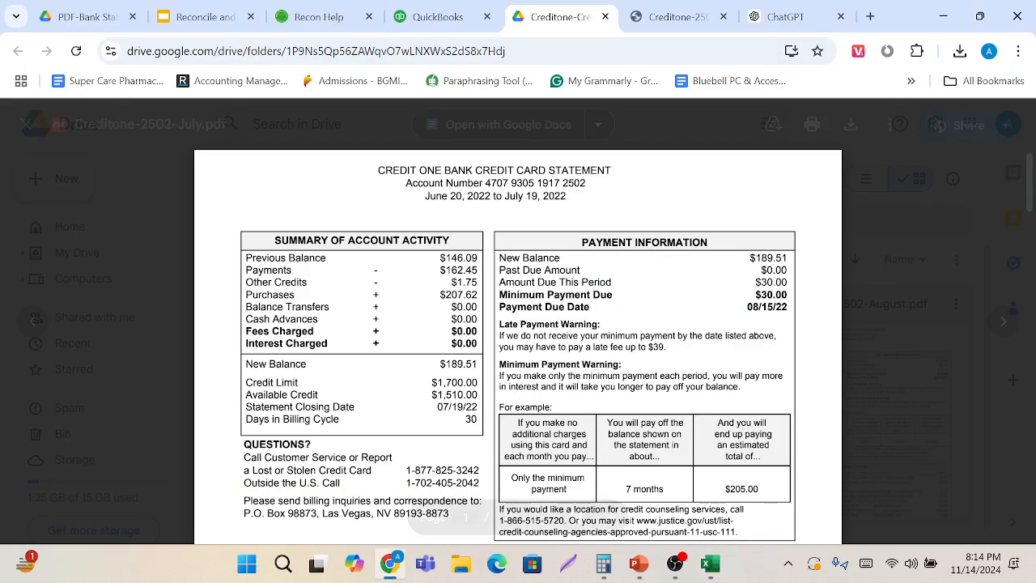
{"action": "left_click", "coordinate": [437, 16]}
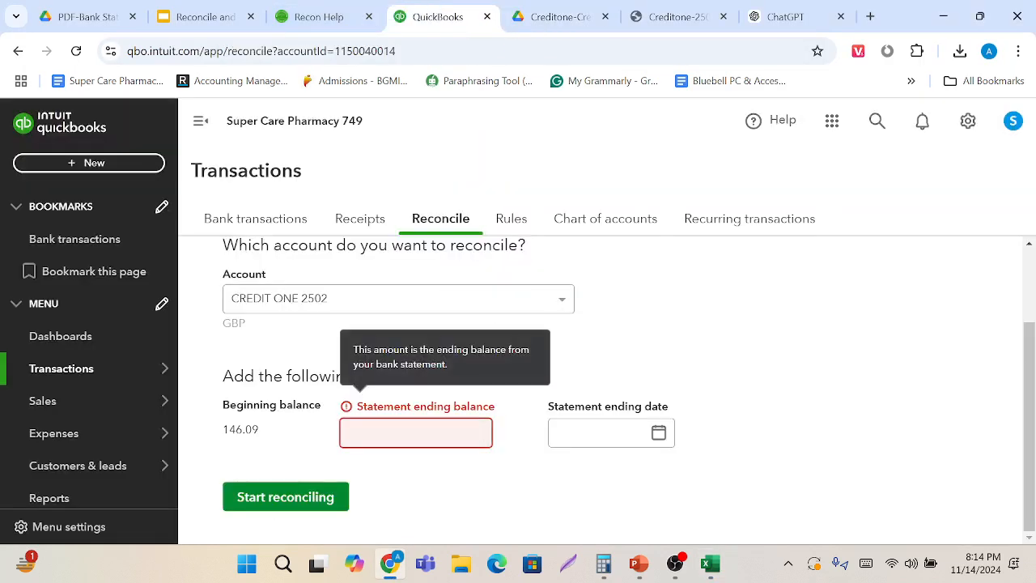
{"action": "type", "text": "189.51"}
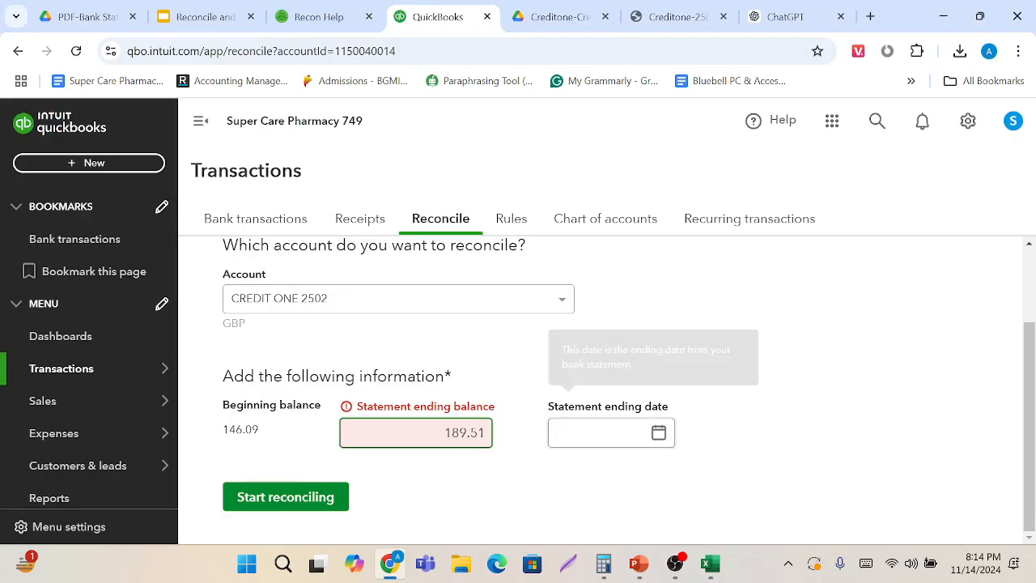
{"action": "key", "text": "Tab"}
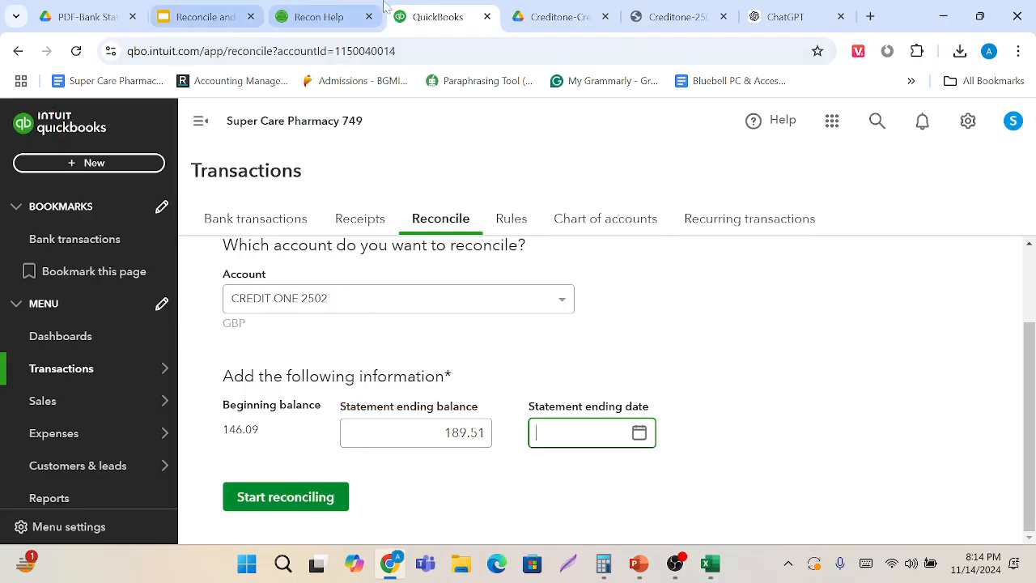
Set the statement ending date to 19/07/2022, matching the statement's closing date, and start reconciling.
{"action": "left_click", "coordinate": [702, 8]}
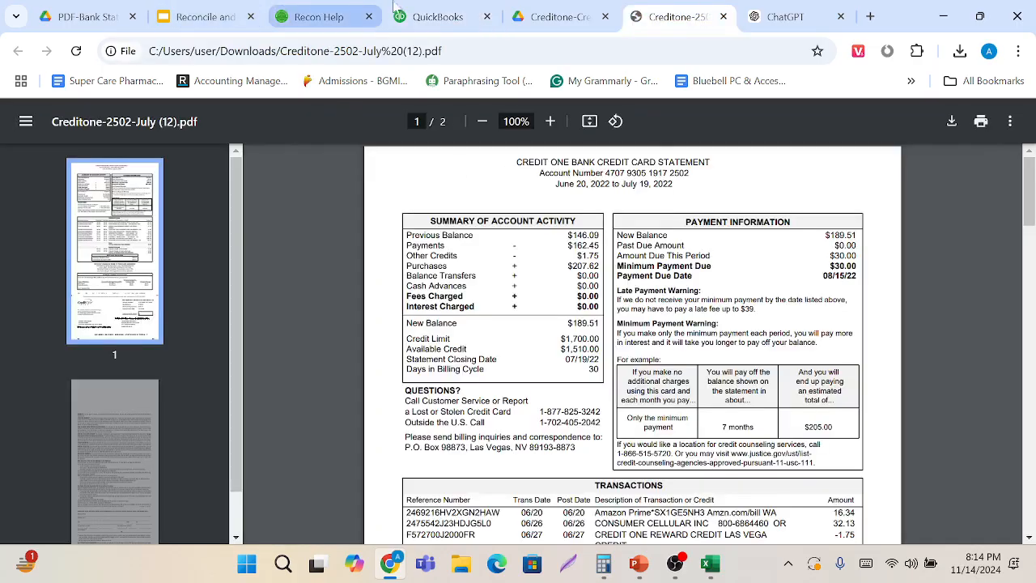
{"action": "left_click", "coordinate": [429, 9]}
{"action": "left_click", "coordinate": [640, 434]}
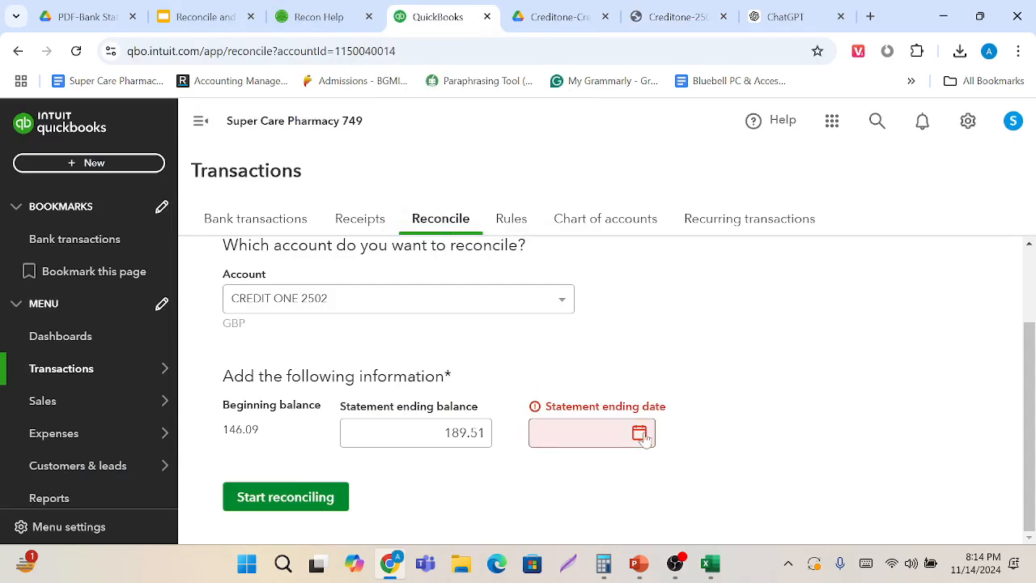
{"action": "left_click", "coordinate": [551, 213]}
{"action": "left_click", "coordinate": [551, 213]}
{"action": "left_click", "coordinate": [551, 214]}
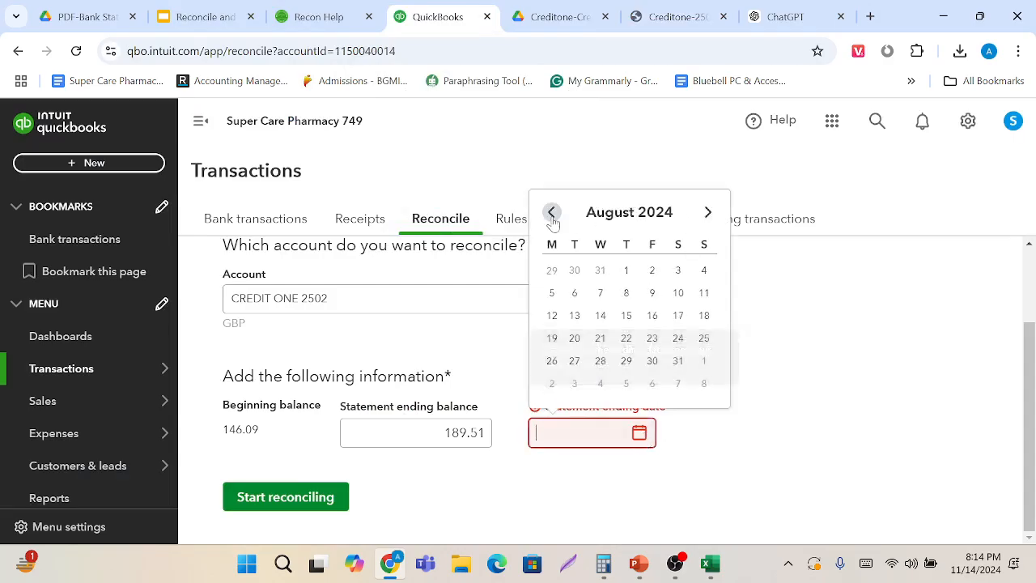
{"action": "left_click", "coordinate": [551, 214]}
{"action": "left_click", "coordinate": [551, 213]}
{"action": "left_click", "coordinate": [552, 213]}
{"action": "left_click", "coordinate": [551, 214]}
{"action": "left_click", "coordinate": [551, 214]}
{"action": "left_click", "coordinate": [551, 214]}
{"action": "left_click", "coordinate": [551, 213]}
{"action": "left_click", "coordinate": [551, 214]}
{"action": "left_click", "coordinate": [551, 214]}
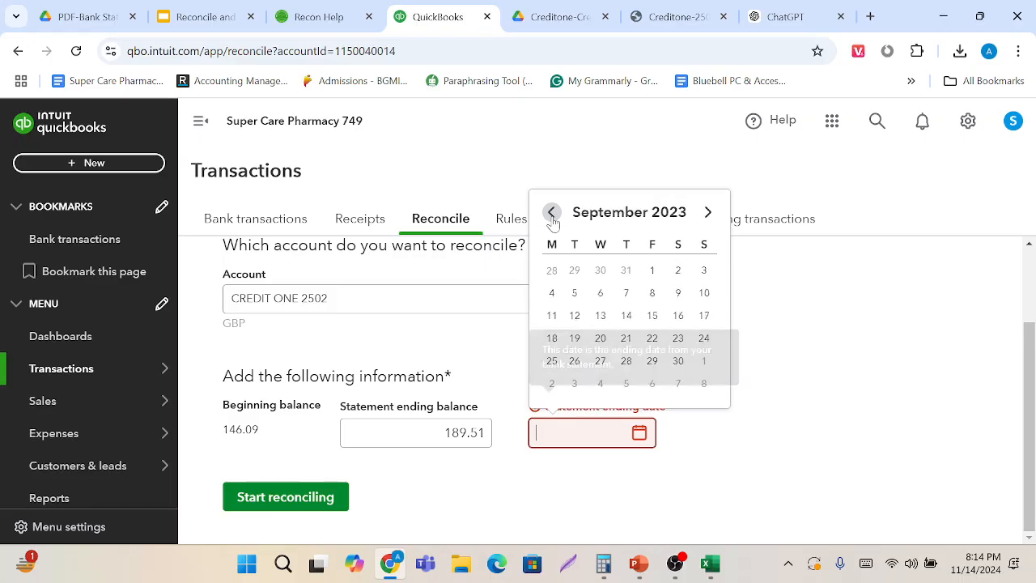
{"action": "left_click", "coordinate": [551, 214]}
{"action": "left_click", "coordinate": [551, 214]}
{"action": "left_click", "coordinate": [551, 214]}
{"action": "left_click", "coordinate": [551, 214]}
{"action": "left_click", "coordinate": [551, 214]}
{"action": "left_click", "coordinate": [552, 214]}
{"action": "left_click", "coordinate": [552, 213]}
{"action": "left_click", "coordinate": [551, 214]}
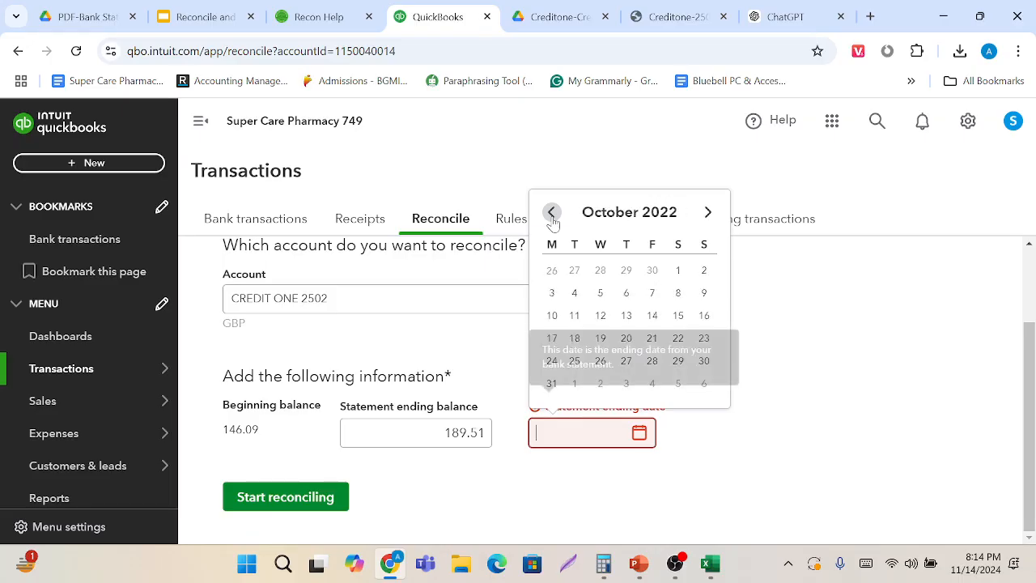
{"action": "left_click", "coordinate": [551, 214]}
{"action": "left_click", "coordinate": [551, 214]}
{"action": "left_click", "coordinate": [551, 213]}
{"action": "left_click", "coordinate": [551, 214]}
{"action": "left_click", "coordinate": [551, 213]}
{"action": "left_click", "coordinate": [551, 214]}
{"action": "left_click", "coordinate": [551, 213]}
{"action": "left_click", "coordinate": [551, 214]}
{"action": "left_click", "coordinate": [551, 213]}
{"action": "left_click", "coordinate": [551, 214]}
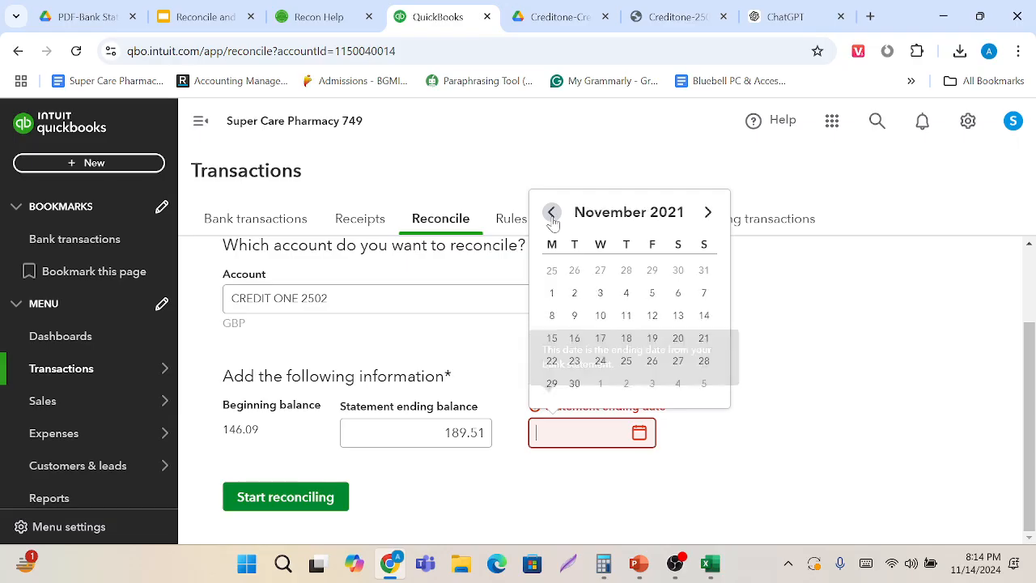
{"action": "left_click", "coordinate": [551, 214]}
{"action": "left_click", "coordinate": [551, 214]}
{"action": "left_click", "coordinate": [551, 213]}
{"action": "left_click", "coordinate": [551, 213]}
{"action": "left_click", "coordinate": [551, 214]}
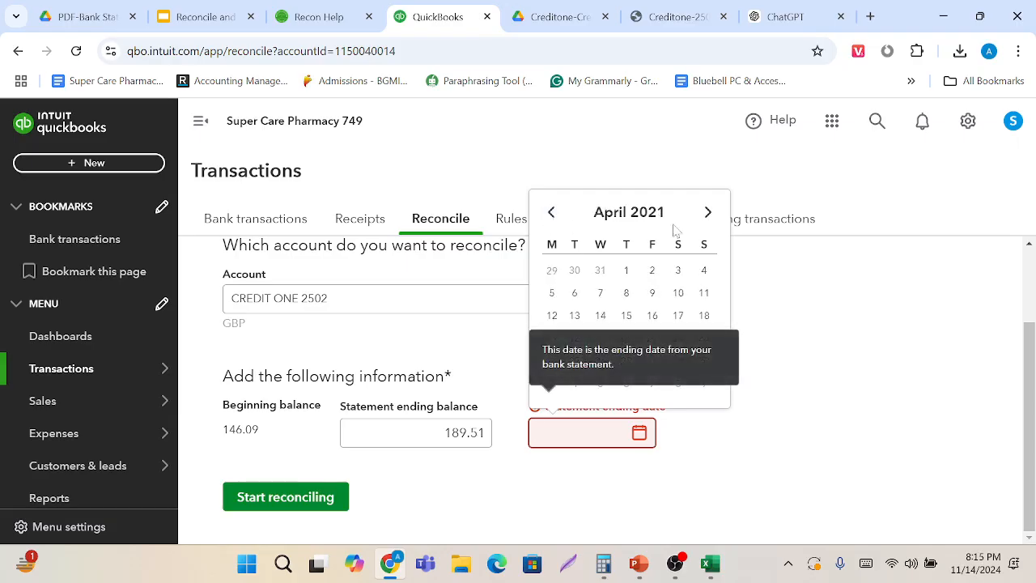
{"action": "left_click", "coordinate": [706, 214]}
{"action": "left_click", "coordinate": [707, 214]}
{"action": "left_click", "coordinate": [707, 214]}
{"action": "left_click", "coordinate": [706, 213]}
{"action": "left_click", "coordinate": [706, 214]}
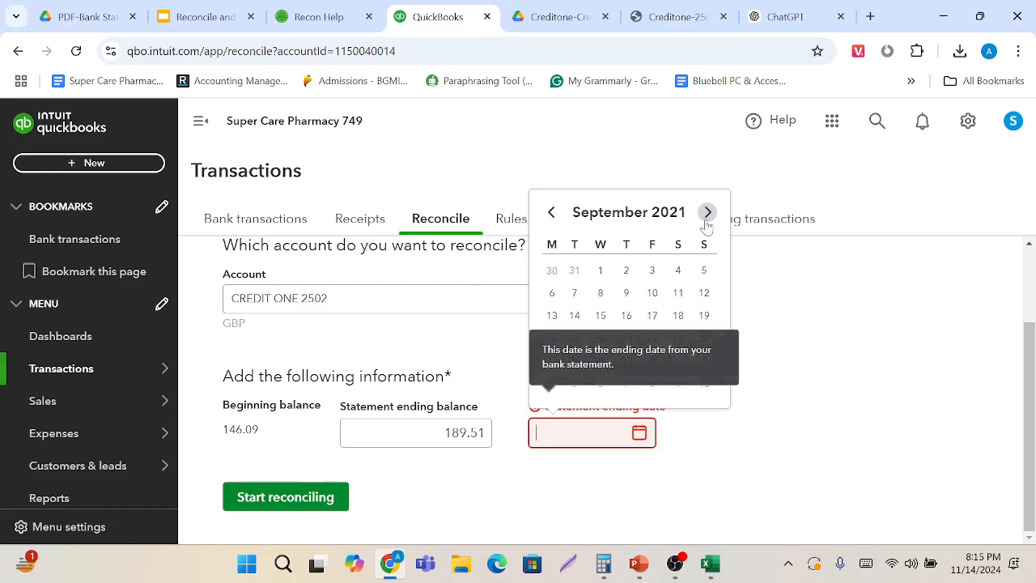
{"action": "left_click", "coordinate": [707, 214]}
{"action": "left_click", "coordinate": [707, 214]}
{"action": "left_click", "coordinate": [707, 214]}
{"action": "left_click", "coordinate": [706, 214]}
{"action": "left_click", "coordinate": [707, 214]}
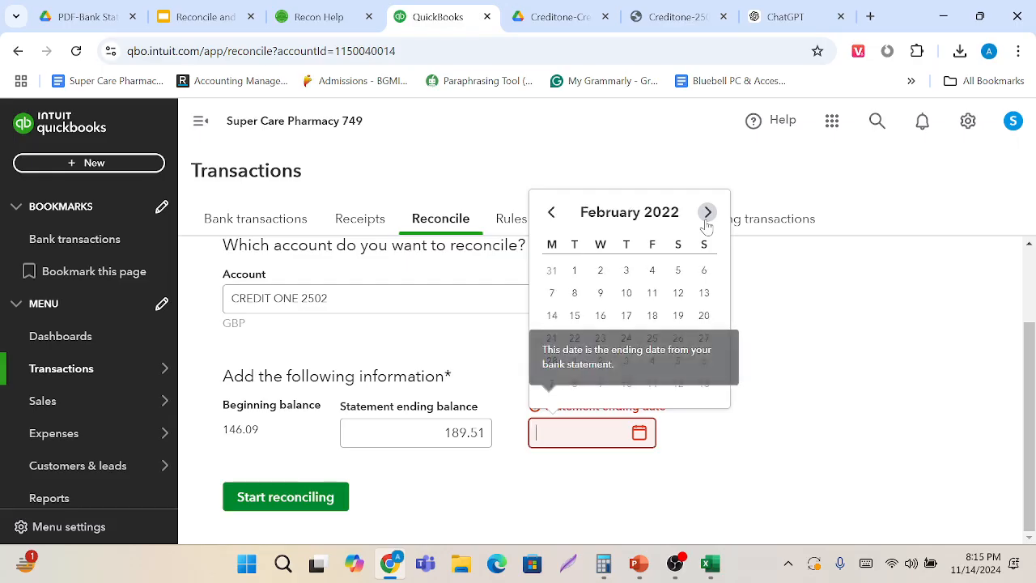
{"action": "left_click", "coordinate": [706, 213]}
{"action": "left_click", "coordinate": [706, 214]}
{"action": "left_click", "coordinate": [706, 214]}
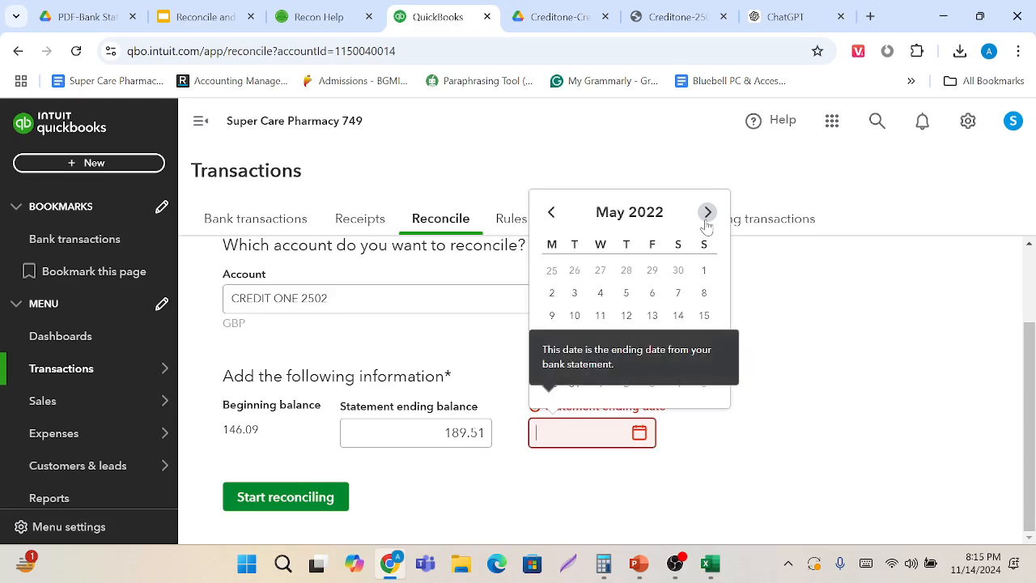
{"action": "left_click", "coordinate": [706, 213]}
{"action": "left_click", "coordinate": [707, 213]}
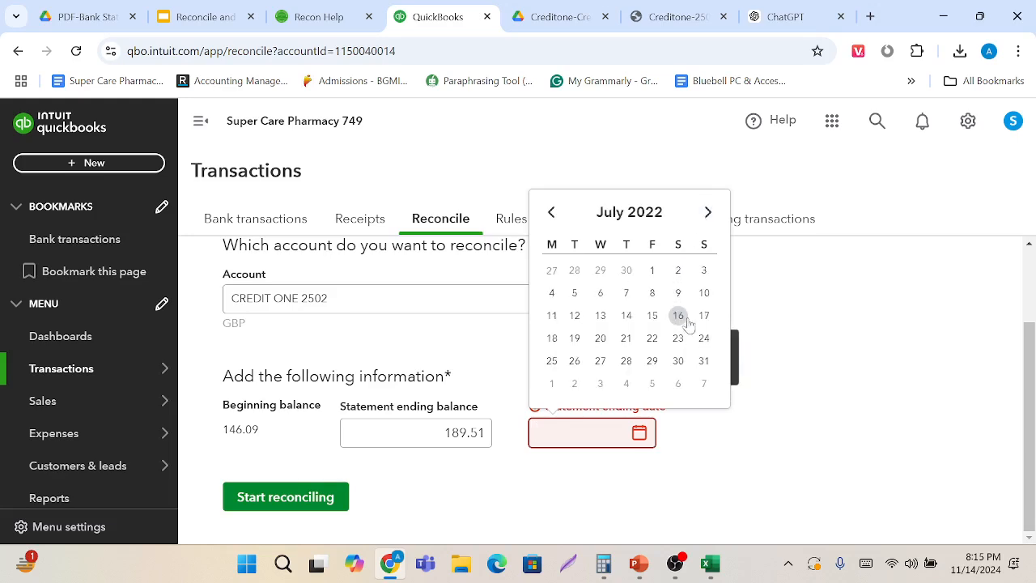
{"action": "left_click", "coordinate": [574, 340]}
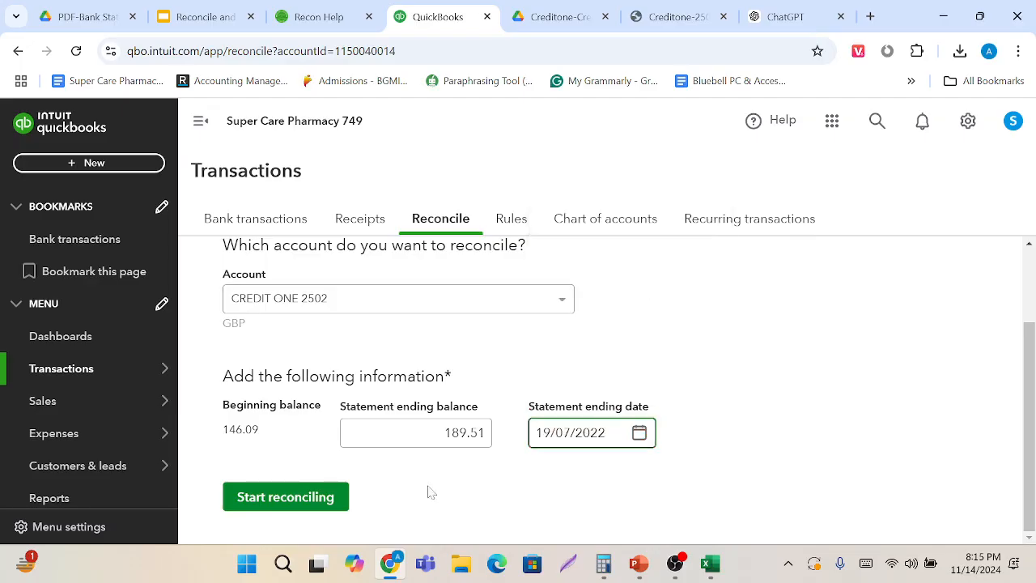
{"action": "left_click", "coordinate": [303, 503]}
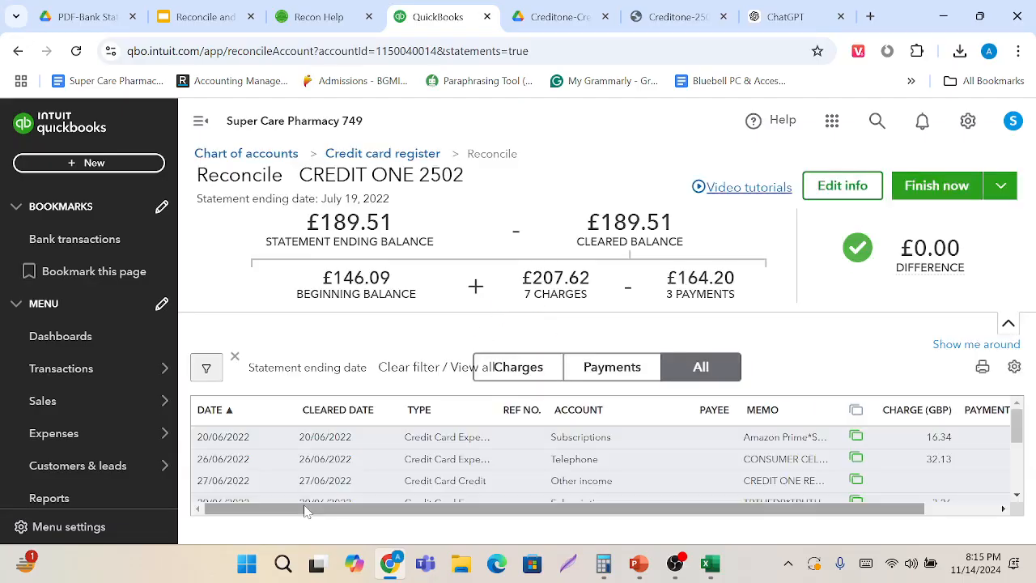
Unmark the 1.75 credit of 27/06/2022 to check its effect on the difference, and mark it as cleared again.
{"action": "mouse_move", "coordinate": [896, 301]}
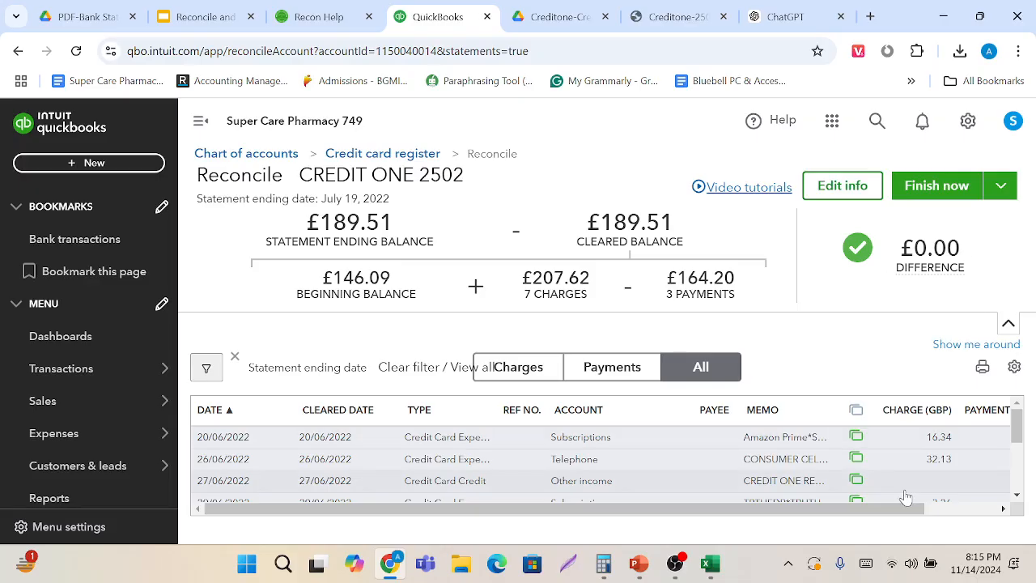
{"action": "scroll", "coordinate": [904, 492], "scroll_direction": "right", "scroll_amount": 2}
{"action": "left_click", "coordinate": [986, 483]}
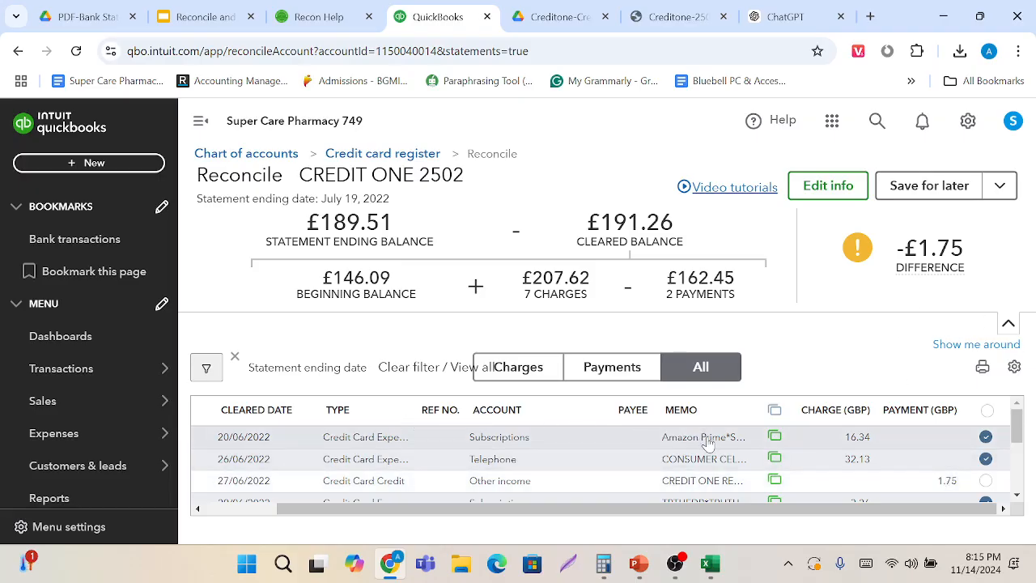
{"action": "left_click", "coordinate": [508, 374]}
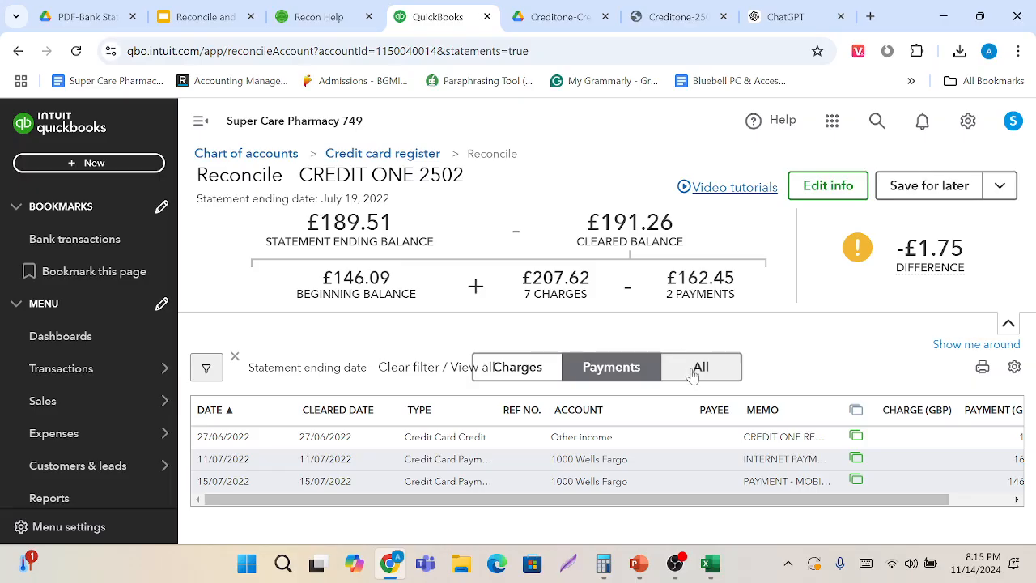
{"action": "left_click", "coordinate": [701, 367]}
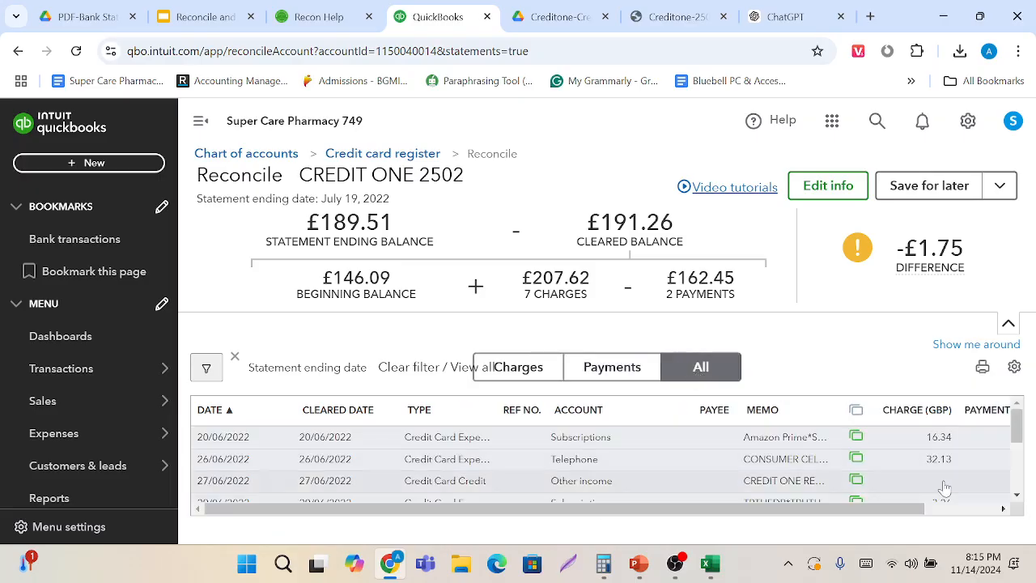
{"action": "scroll", "coordinate": [945, 488], "scroll_direction": "right", "scroll_amount": 2}
{"action": "left_click", "coordinate": [986, 480]}
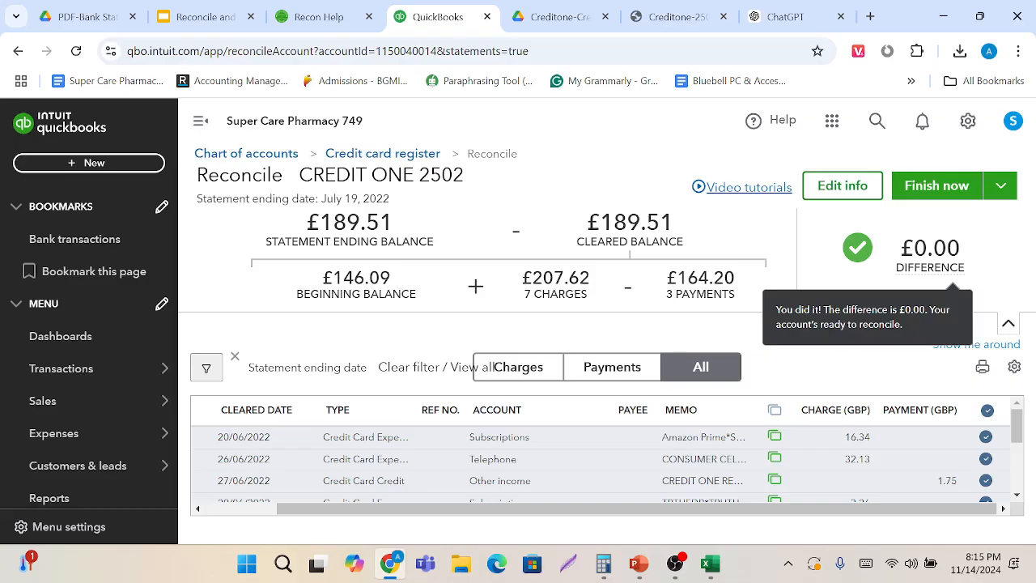
Finish the Credit One reconciliation and close the completion dialog.
{"action": "left_click", "coordinate": [939, 194]}
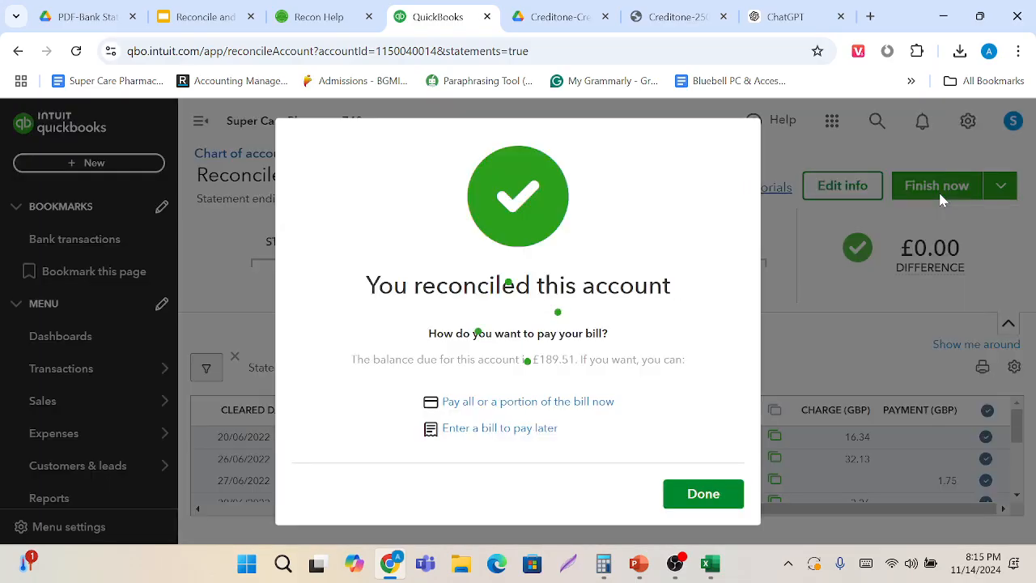
{"action": "left_click", "coordinate": [729, 492]}
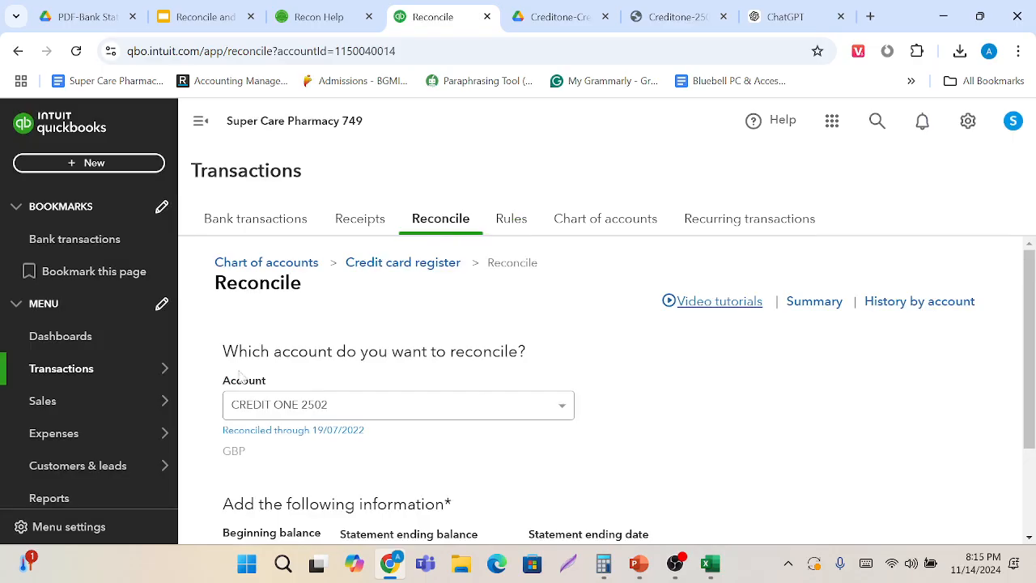
Open the Credit One reconciliation report for 19/07/2022 and examine its cleared charges, payments and credits.
{"action": "mouse_move", "coordinate": [74, 469]}
{"action": "scroll", "coordinate": [74, 469], "scroll_direction": "down", "scroll_amount": 1}
{"action": "scroll", "coordinate": [74, 469], "scroll_direction": "up", "scroll_amount": 1}
{"action": "mouse_move", "coordinate": [115, 442]}
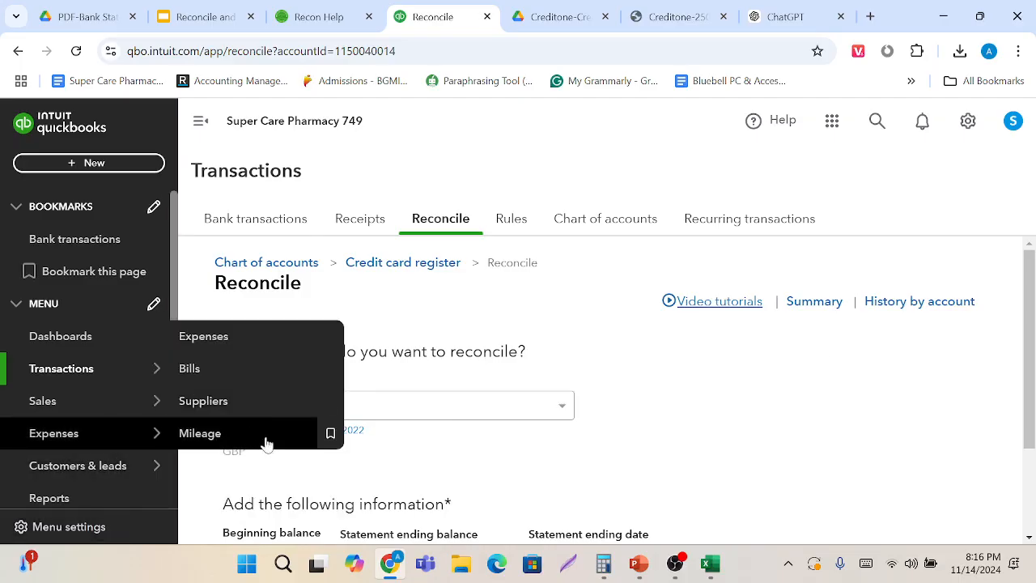
{"action": "left_click", "coordinate": [329, 433]}
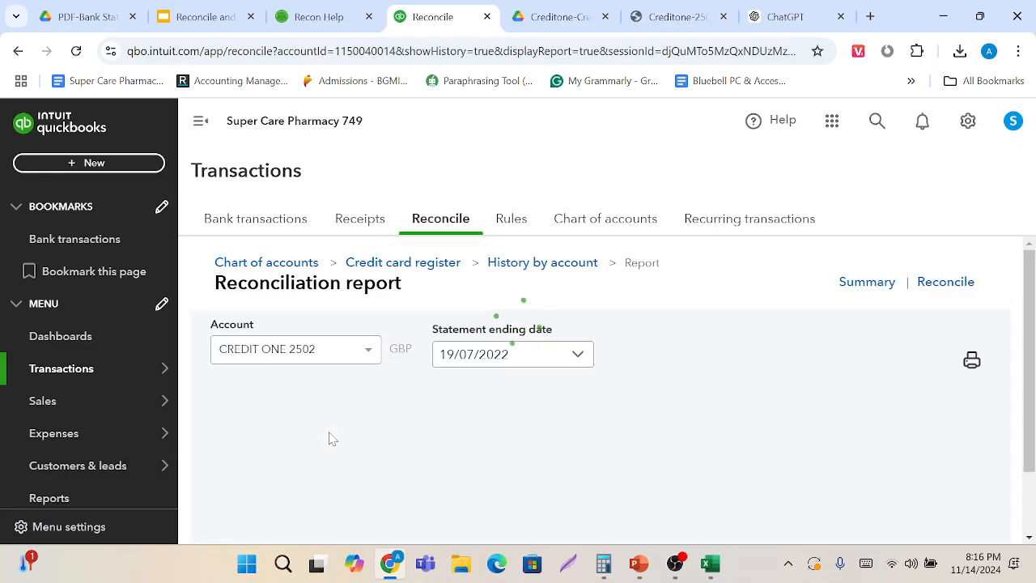
{"action": "scroll", "coordinate": [481, 436], "scroll_direction": "down", "scroll_amount": 10}
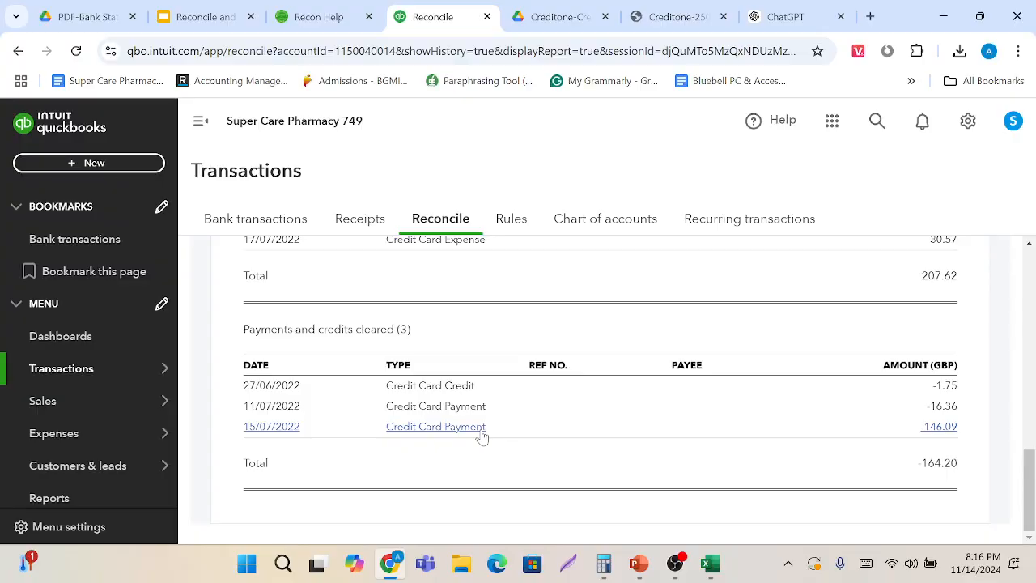
{"action": "scroll", "coordinate": [567, 483], "scroll_direction": "up", "scroll_amount": 5}
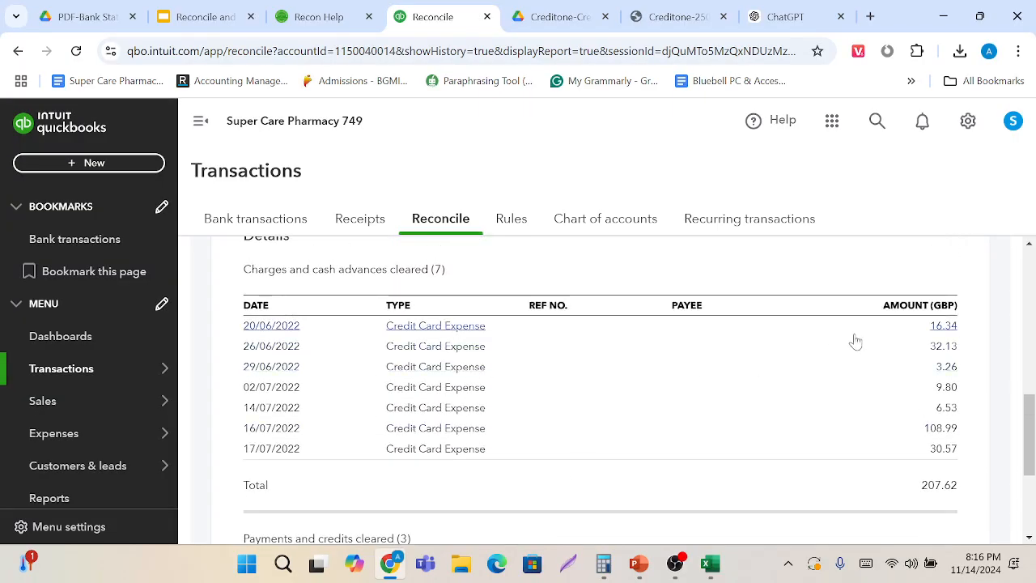
{"action": "scroll", "coordinate": [855, 342], "scroll_direction": "up", "scroll_amount": 2}
{"action": "scroll", "coordinate": [856, 342], "scroll_direction": "down", "scroll_amount": 4}
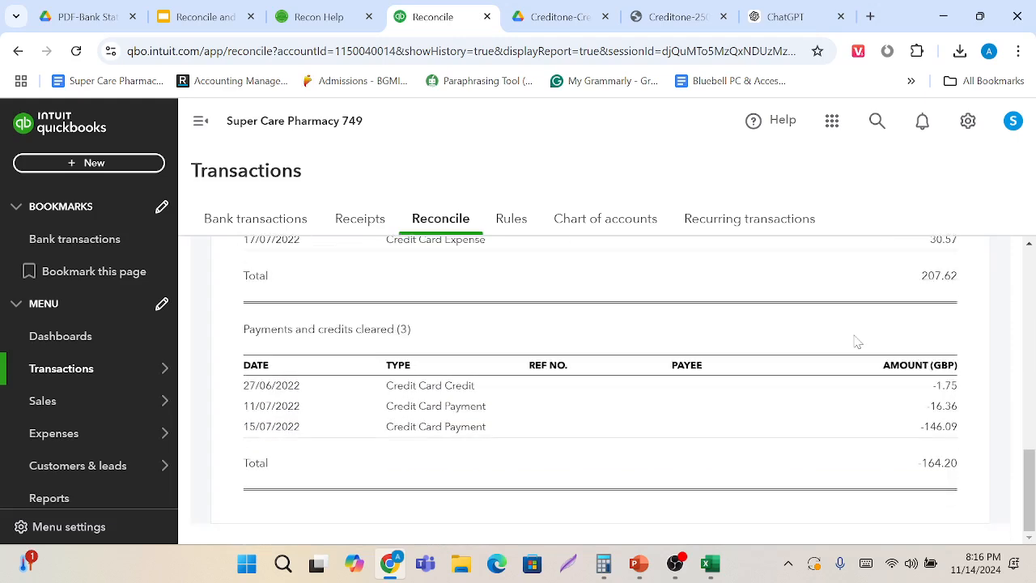
{"action": "scroll", "coordinate": [858, 342], "scroll_direction": "up", "scroll_amount": 1}
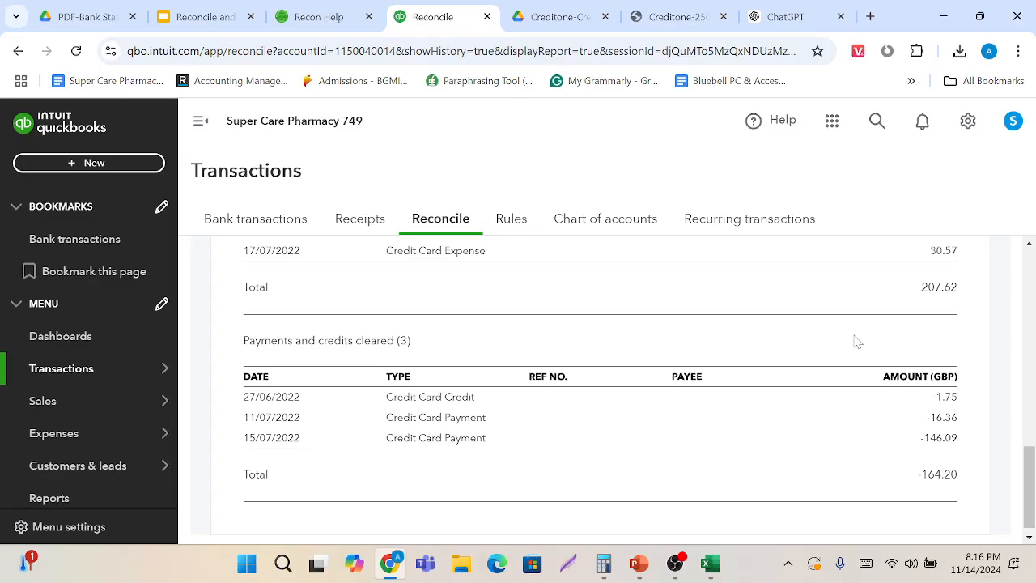
{"action": "scroll", "coordinate": [856, 341], "scroll_direction": "up", "scroll_amount": 3}
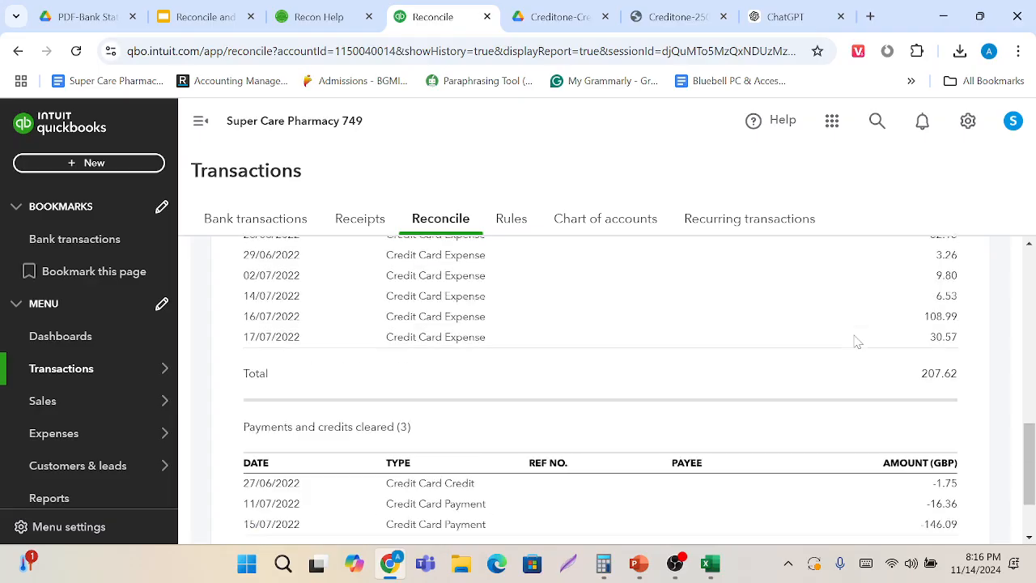
{"action": "scroll", "coordinate": [882, 364], "scroll_direction": "up", "scroll_amount": 1}
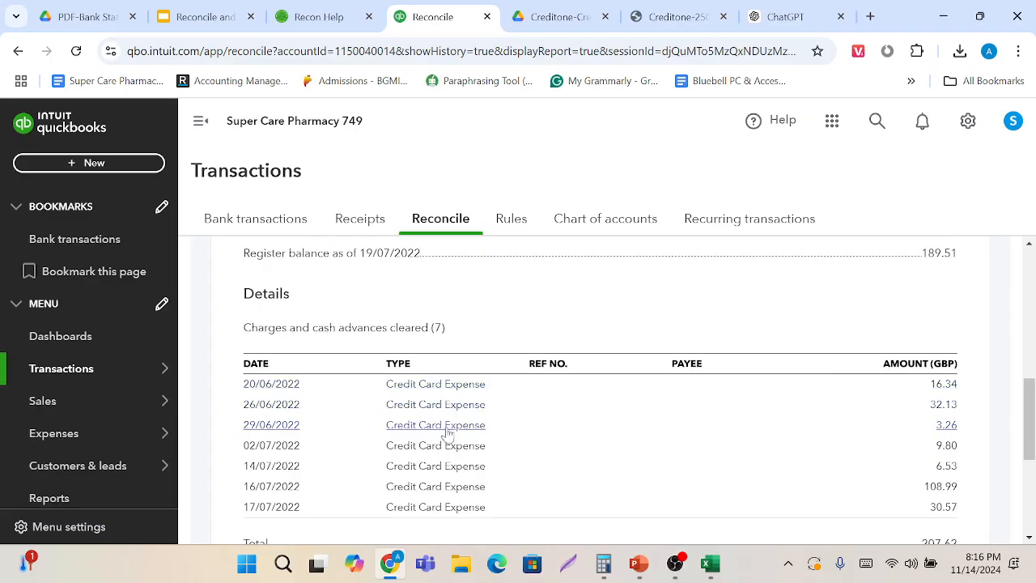
Review the reconciliation report's summary and cleared transactions, preview its printout, and cancel printing.
{"action": "scroll", "coordinate": [443, 415], "scroll_direction": "down", "scroll_amount": 4}
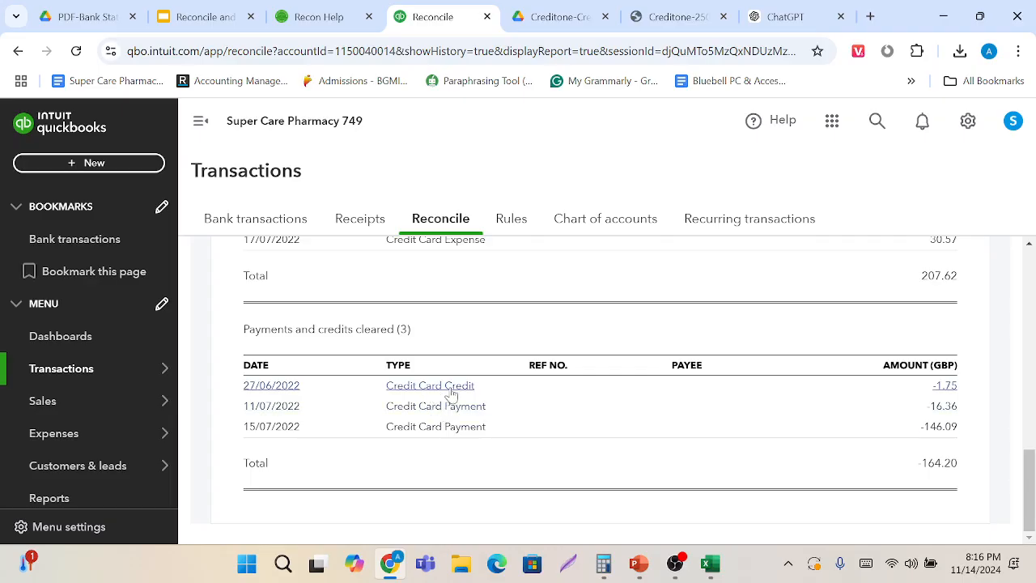
{"action": "scroll", "coordinate": [450, 395], "scroll_direction": "up", "scroll_amount": 10}
{"action": "scroll", "coordinate": [451, 395], "scroll_direction": "down", "scroll_amount": 5}
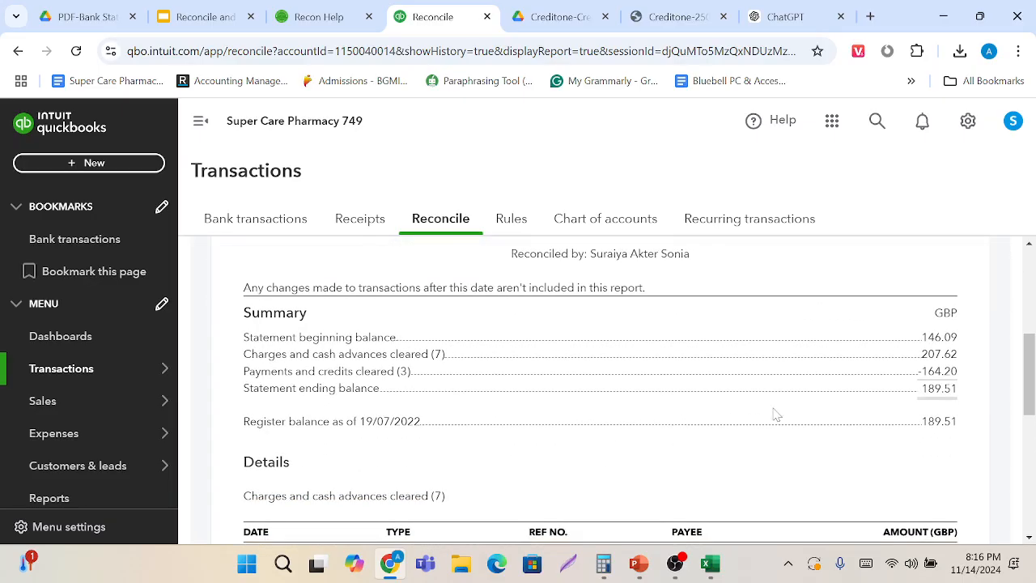
{"action": "scroll", "coordinate": [774, 416], "scroll_direction": "up", "scroll_amount": 4}
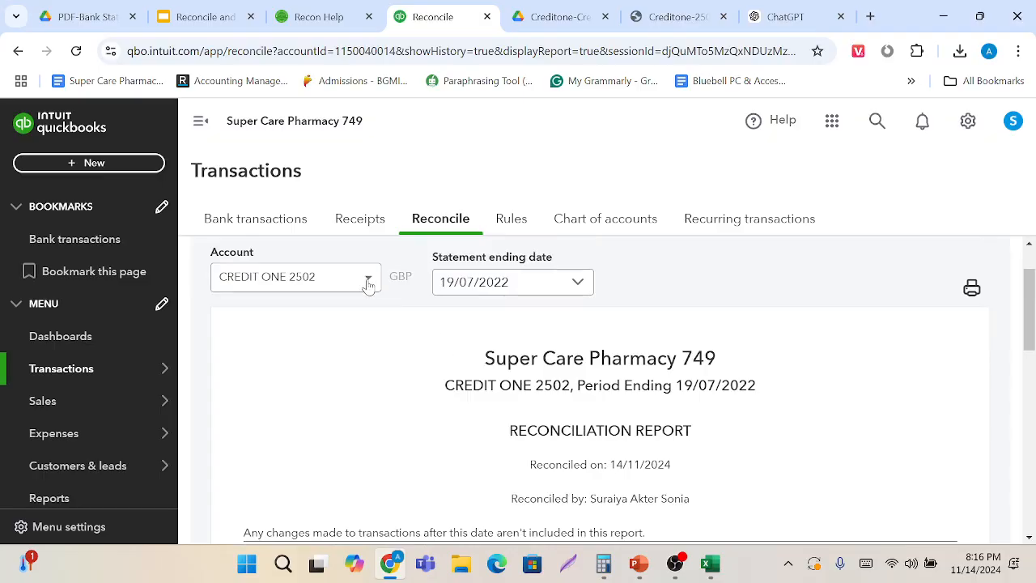
{"action": "left_click", "coordinate": [971, 290]}
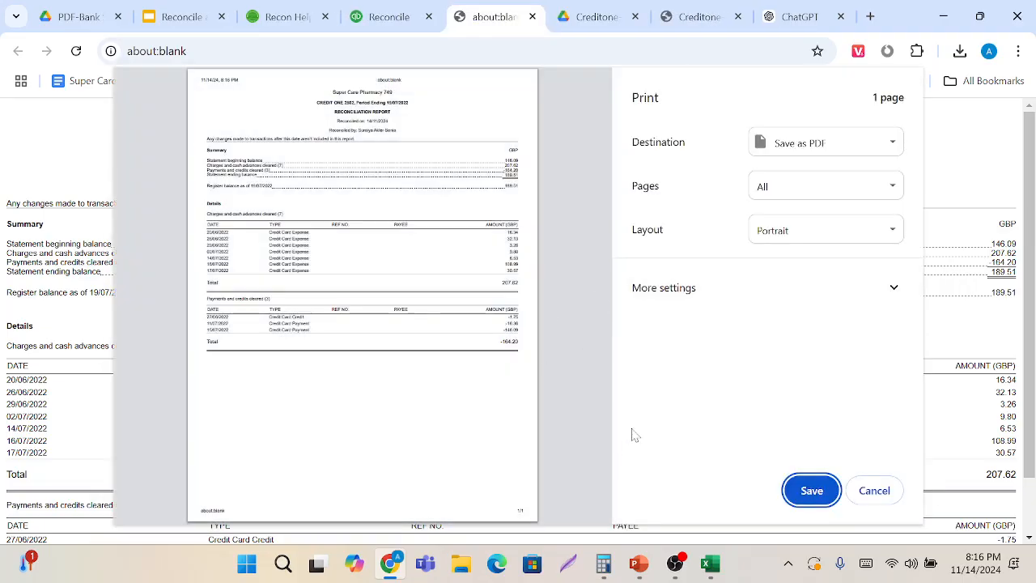
{"action": "left_click", "coordinate": [874, 491]}
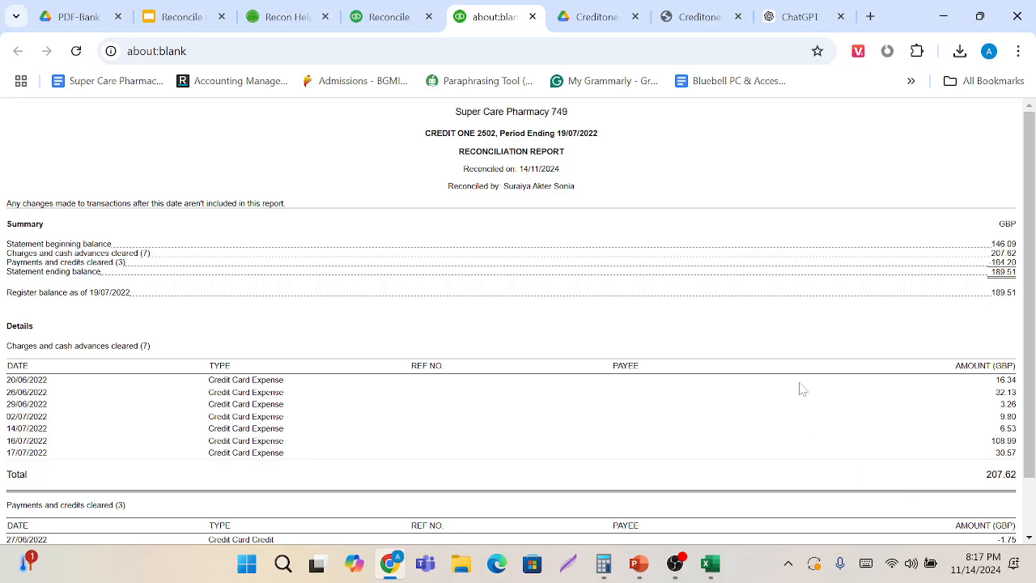
Return to the reconciliation report's cleared payments, and close the Creditone-2502-July.pdf statement in Drive to view the Credit One statement folder.
{"action": "left_click", "coordinate": [356, 16]}
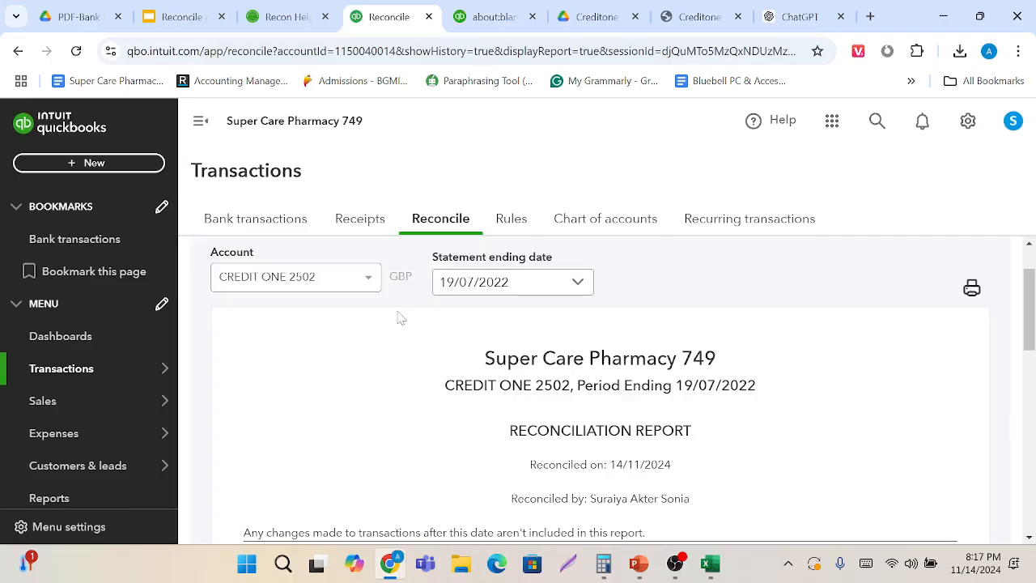
{"action": "scroll", "coordinate": [398, 318], "scroll_direction": "down", "scroll_amount": 15}
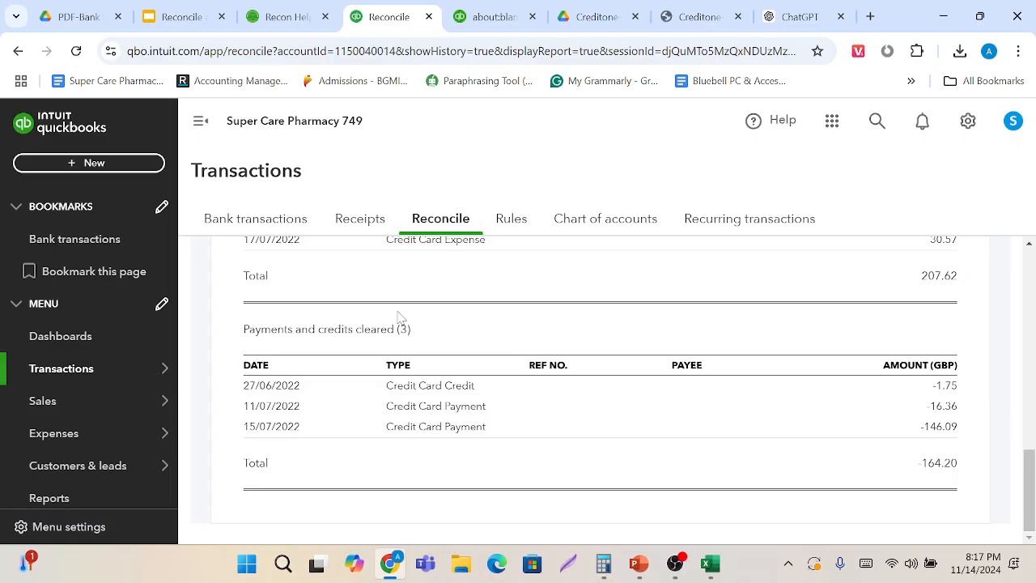
{"action": "left_click", "coordinate": [292, 17]}
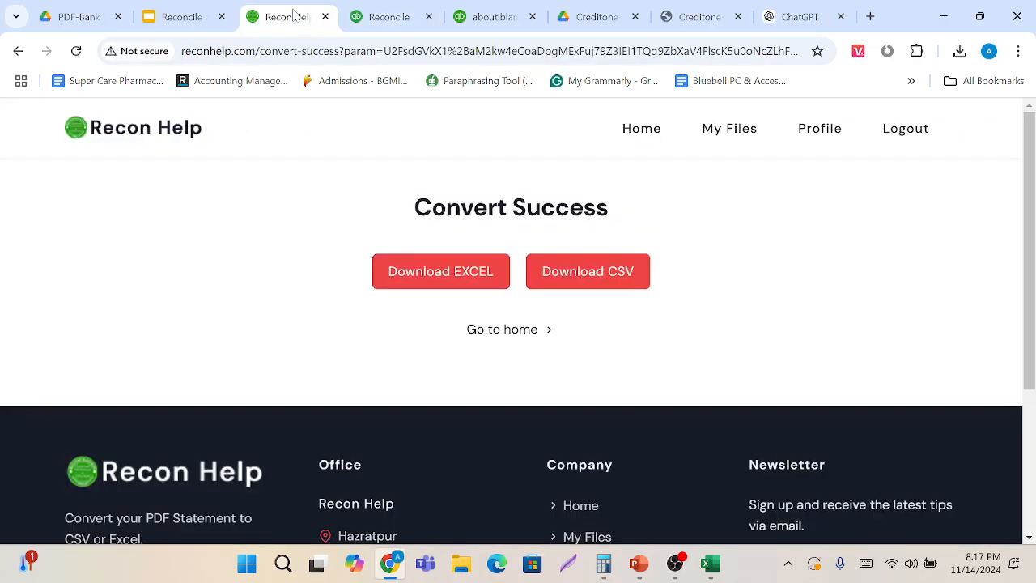
{"action": "left_click", "coordinate": [559, 12]}
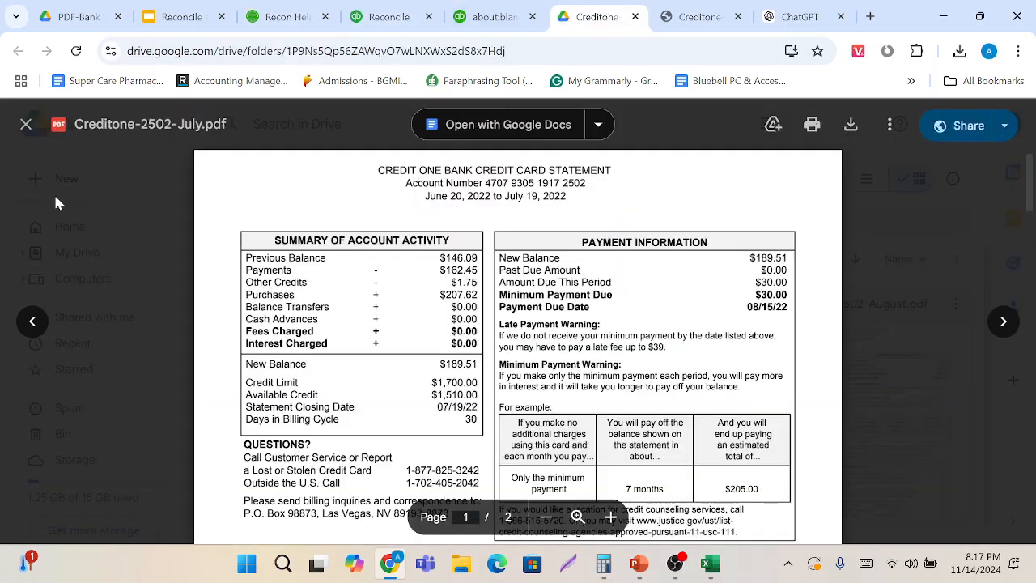
{"action": "left_click", "coordinate": [26, 124]}
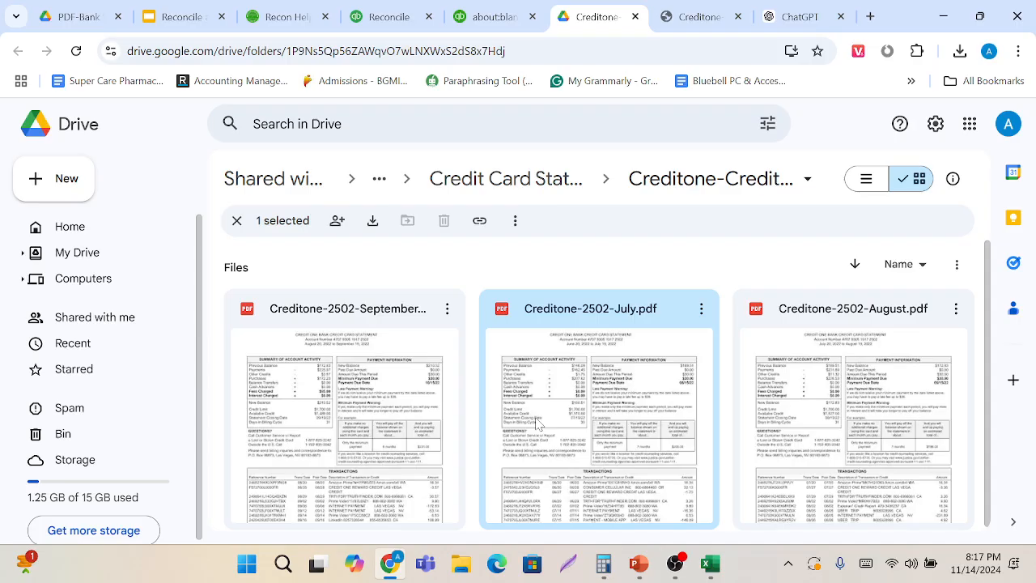
{"action": "scroll", "coordinate": [538, 424], "scroll_direction": "down", "scroll_amount": 1}
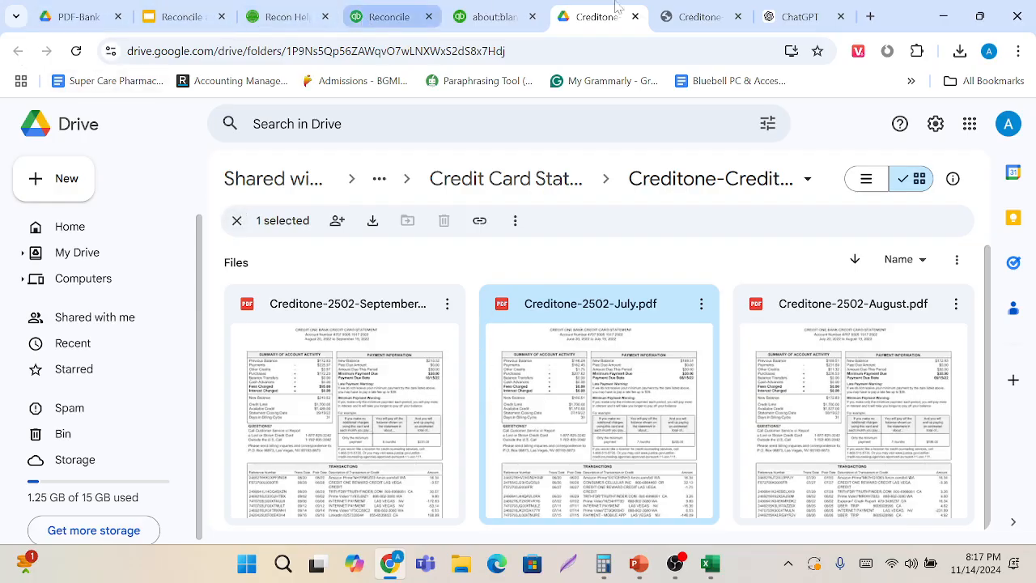
Open the BATCH DOCUMENT -AMS spreadsheet in a new tab and follow its Capital One link to the Capital One-2022 folder.
{"action": "left_click", "coordinate": [869, 16]}
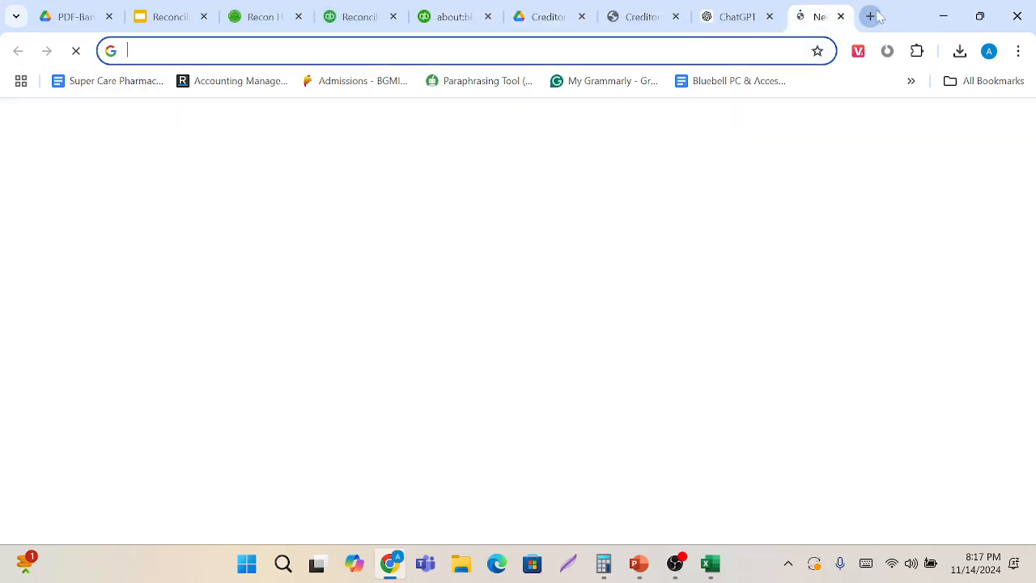
{"action": "left_click", "coordinate": [478, 417]}
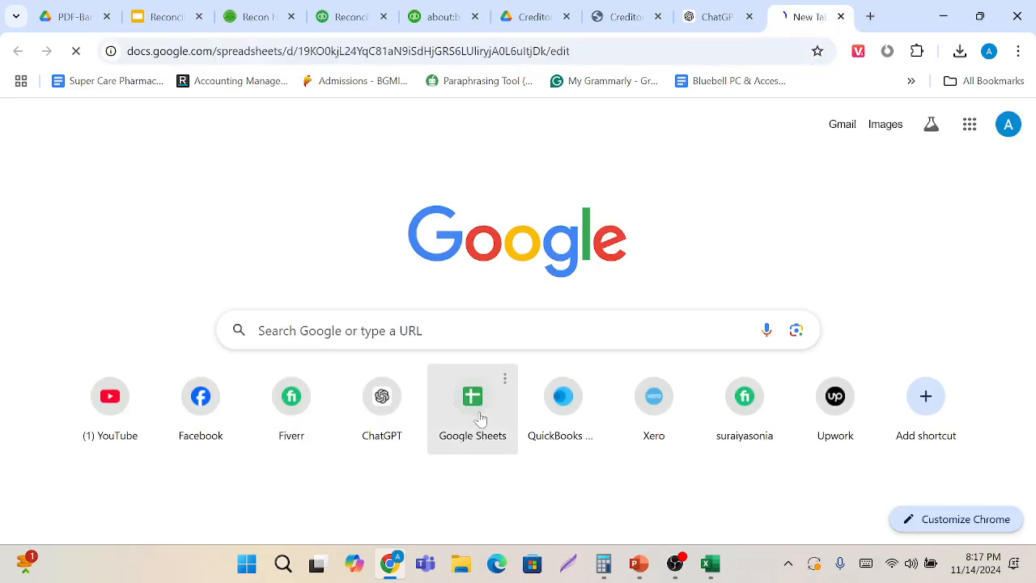
{"action": "scroll", "coordinate": [308, 484], "scroll_direction": "down", "scroll_amount": 4}
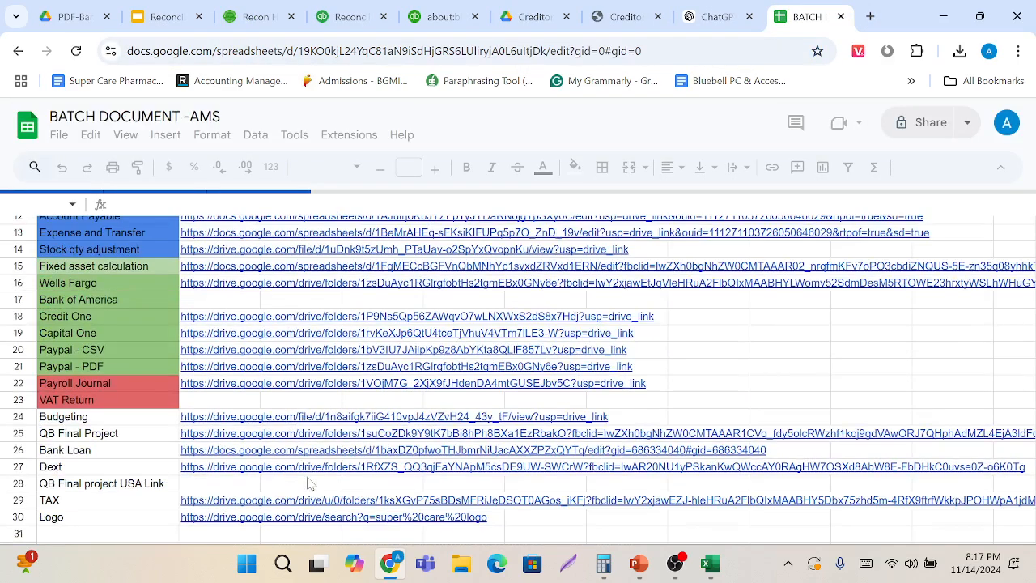
{"action": "scroll", "coordinate": [308, 484], "scroll_direction": "up", "scroll_amount": 1}
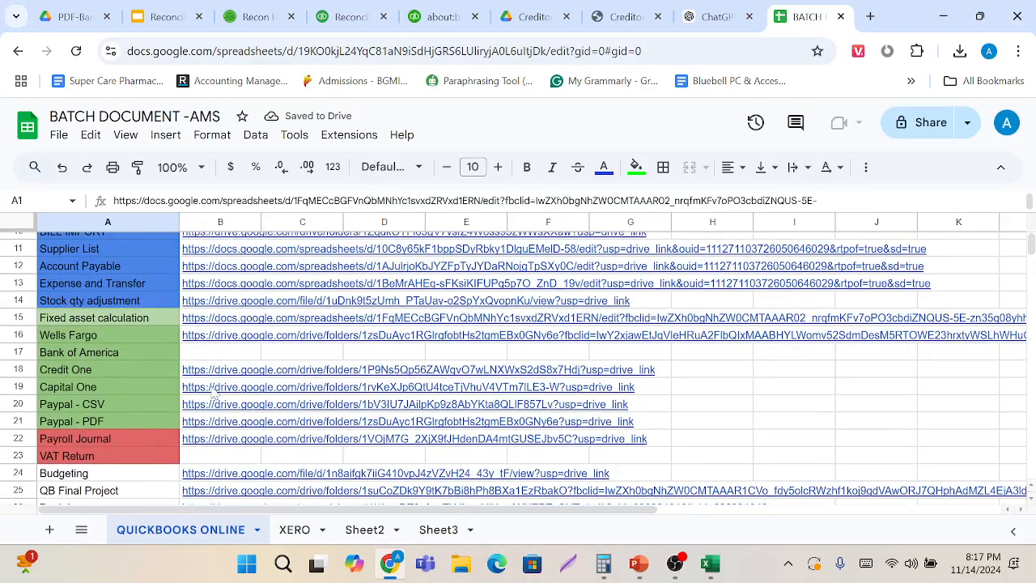
{"action": "left_click", "coordinate": [212, 388]}
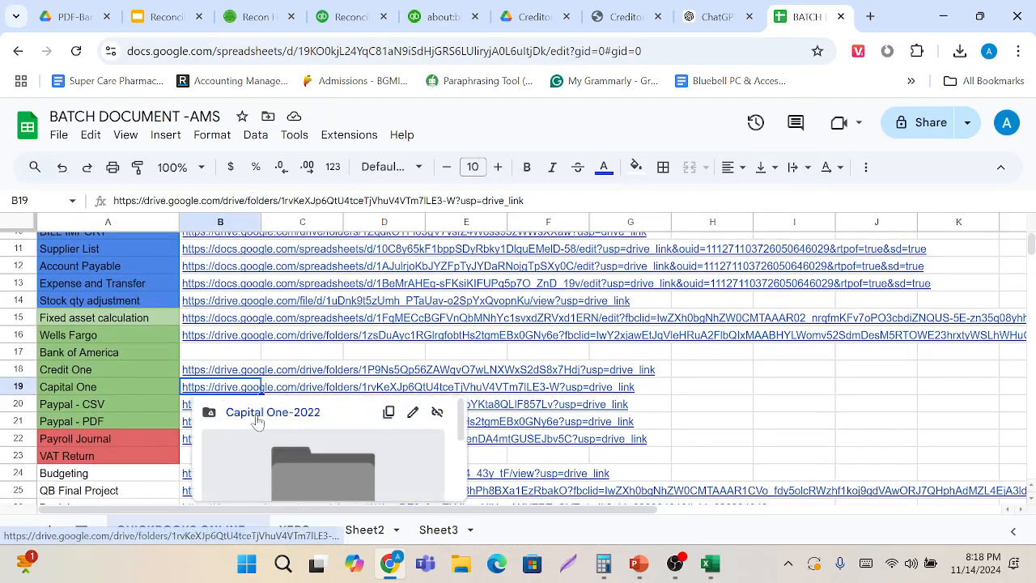
{"action": "left_click", "coordinate": [257, 419]}
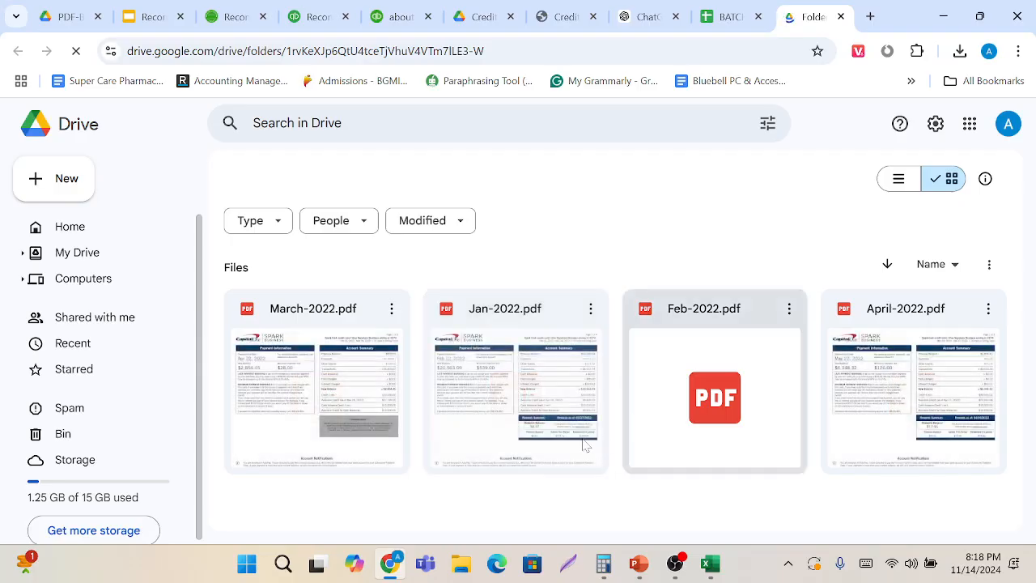
Open the Jan-2022.pdf Capital One statement and examine its account summary, transactions, fees and interest charges.
{"action": "double_click", "coordinate": [532, 409]}
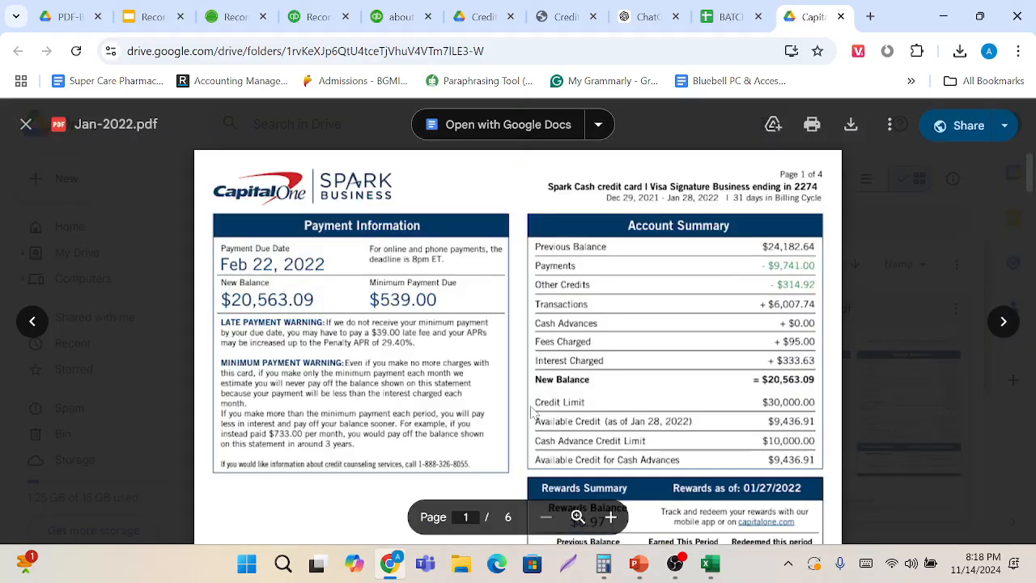
{"action": "scroll", "coordinate": [532, 412], "scroll_direction": "down", "scroll_amount": 8}
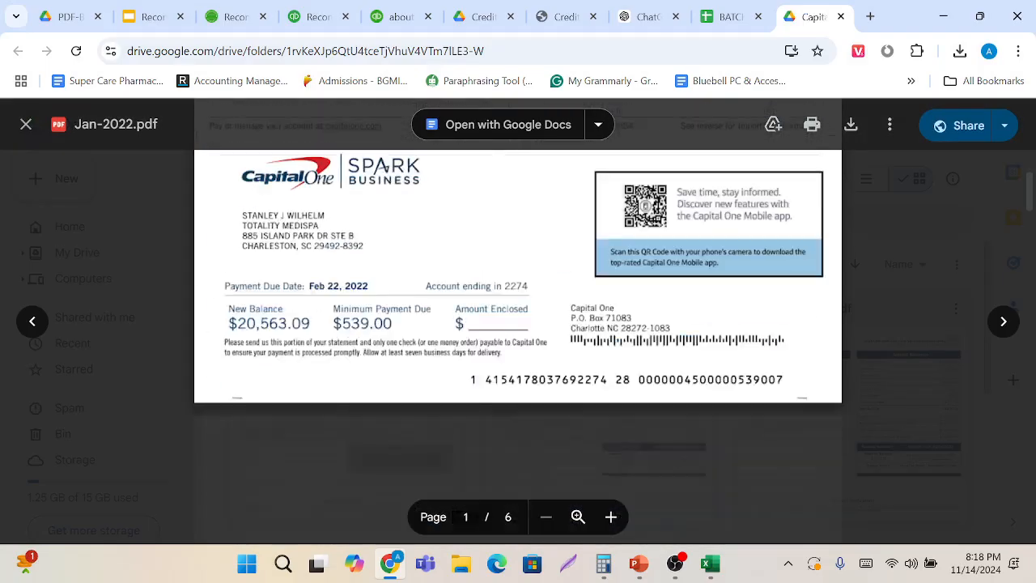
{"action": "scroll", "coordinate": [518, 324], "scroll_direction": "up", "scroll_amount": 5}
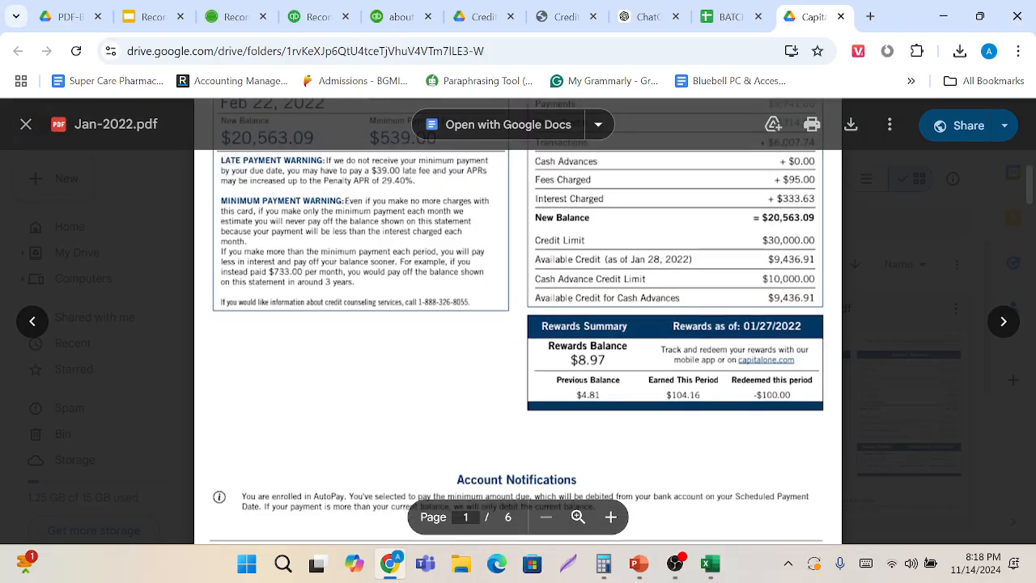
{"action": "scroll", "coordinate": [518, 323], "scroll_direction": "down", "scroll_amount": 5}
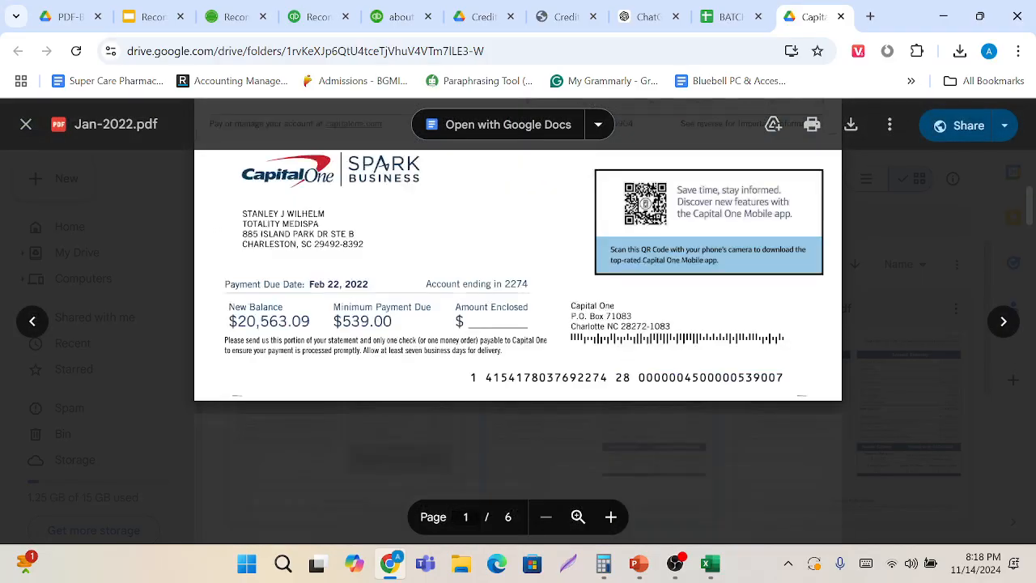
{"action": "scroll", "coordinate": [375, 425], "scroll_direction": "down", "scroll_amount": 10}
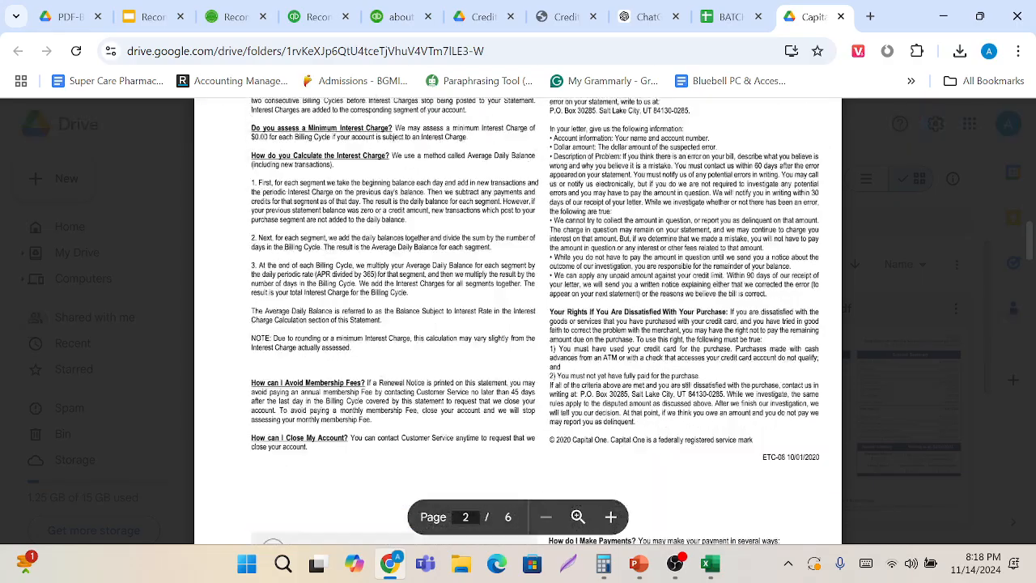
{"action": "scroll", "coordinate": [375, 425], "scroll_direction": "down", "scroll_amount": 7}
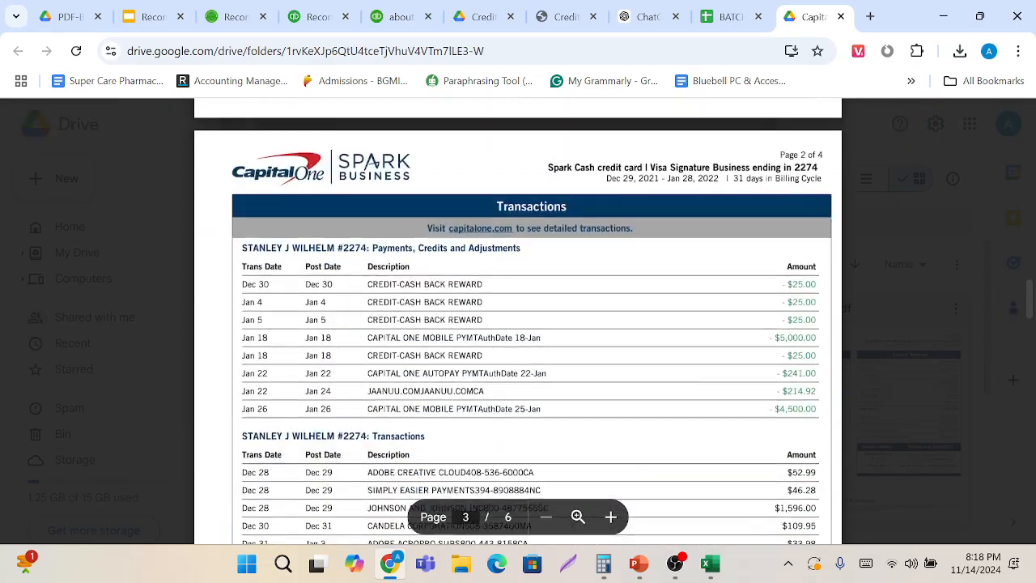
{"action": "scroll", "coordinate": [375, 172], "scroll_direction": "down", "scroll_amount": 10}
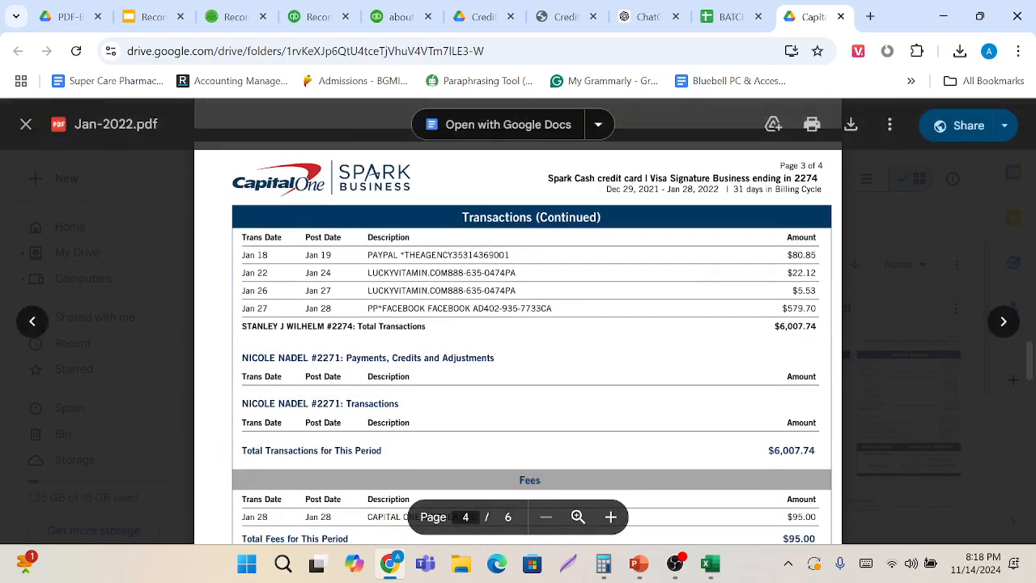
{"action": "scroll", "coordinate": [375, 171], "scroll_direction": "down", "scroll_amount": 3}
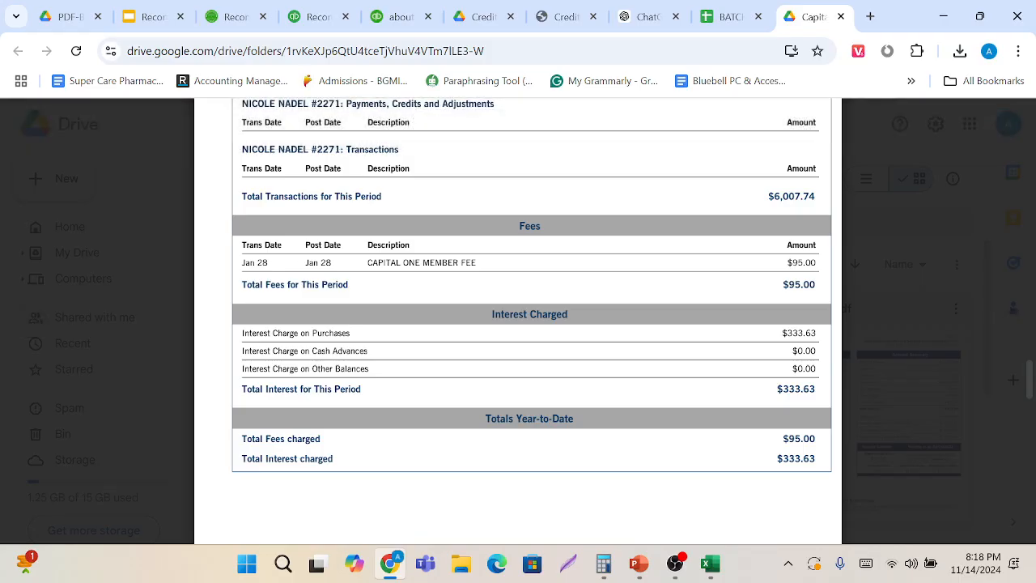
{"action": "scroll", "coordinate": [354, 183], "scroll_direction": "up", "scroll_amount": 20}
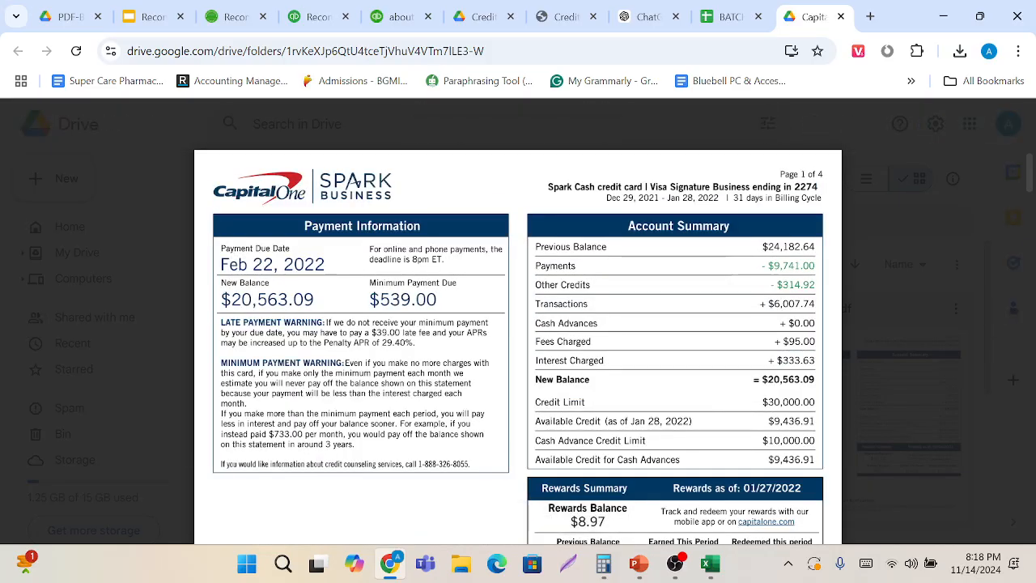
Recheck the January statement's summary against its fees and interest sections, close it, and look over the other monthly statements in the folder.
{"action": "scroll", "coordinate": [518, 340], "scroll_direction": "down", "scroll_amount": 4}
{"action": "scroll", "coordinate": [518, 340], "scroll_direction": "up", "scroll_amount": 4}
{"action": "scroll", "coordinate": [518, 340], "scroll_direction": "up", "scroll_amount": 1}
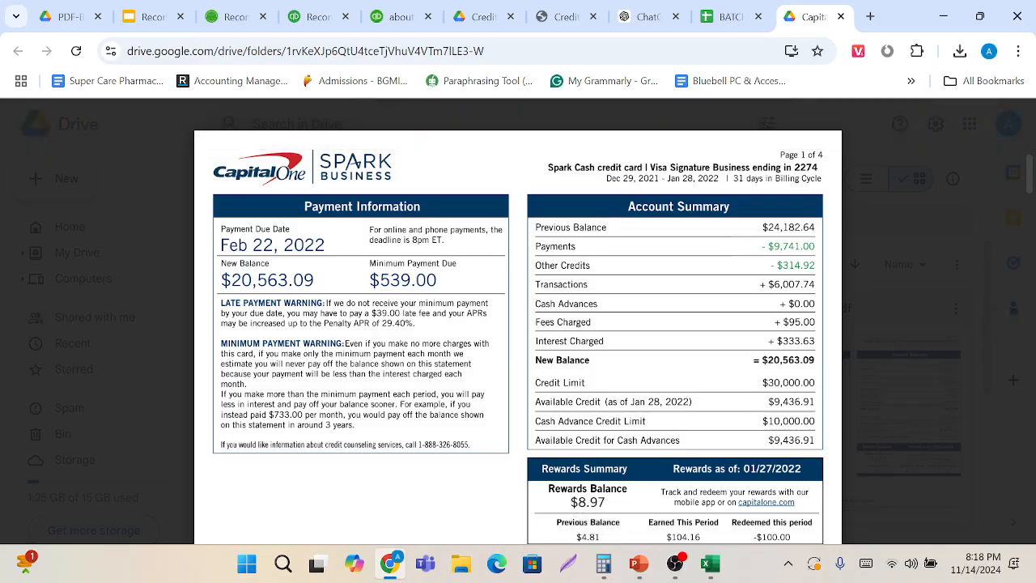
{"action": "scroll", "coordinate": [356, 162], "scroll_direction": "down", "scroll_amount": 20}
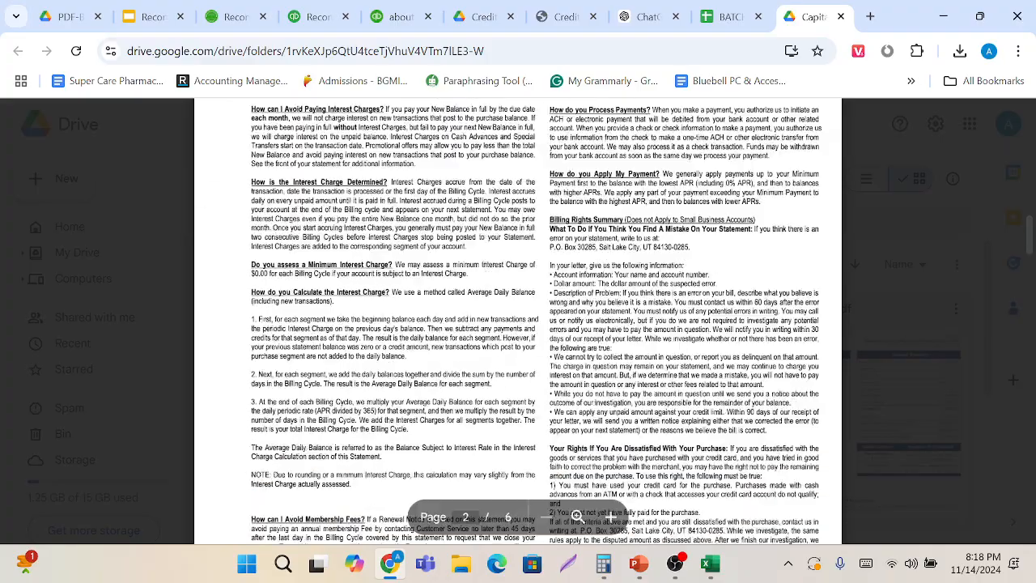
{"action": "scroll", "coordinate": [518, 324], "scroll_direction": "down", "scroll_amount": 8}
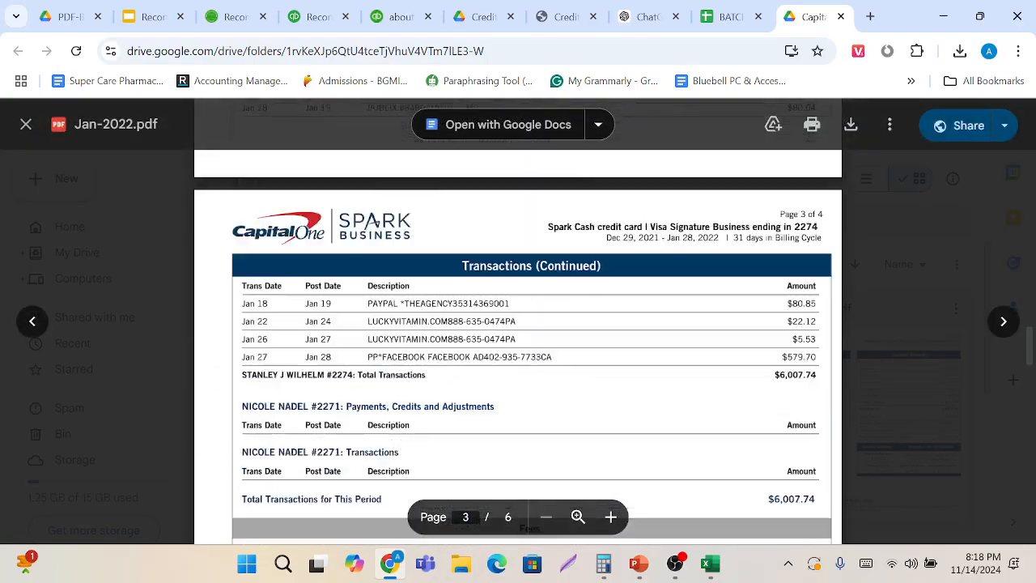
{"action": "scroll", "coordinate": [531, 324], "scroll_direction": "down", "scroll_amount": 3}
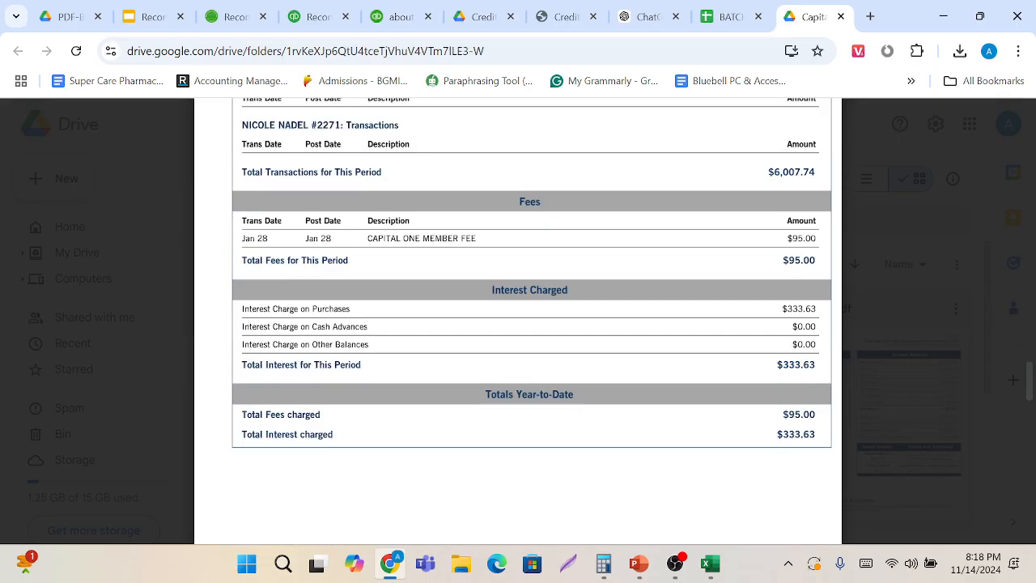
{"action": "scroll", "coordinate": [192, 198], "scroll_direction": "up", "scroll_amount": 20}
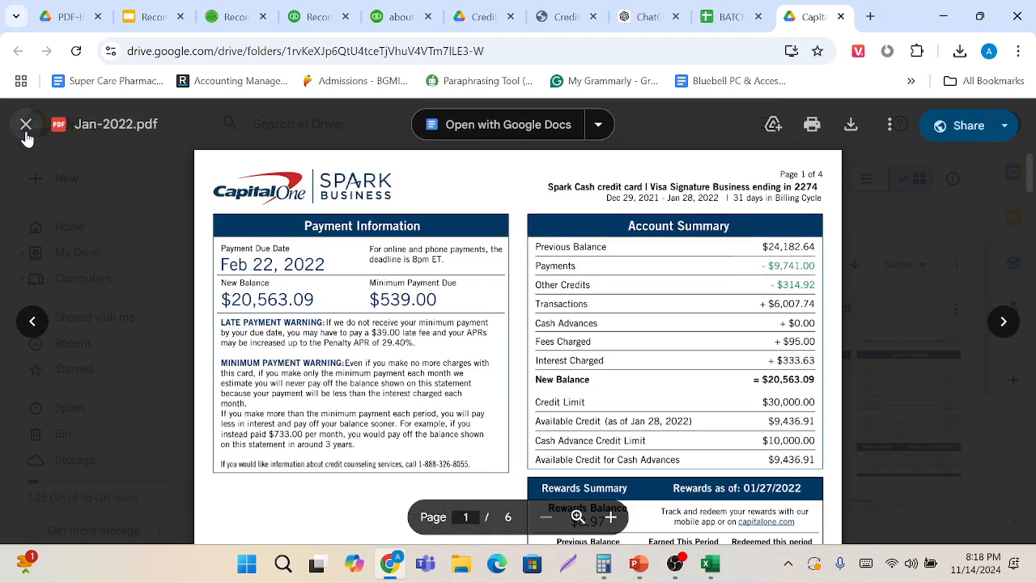
{"action": "left_click", "coordinate": [25, 134]}
{"action": "scroll", "coordinate": [513, 423], "scroll_direction": "down", "scroll_amount": 3}
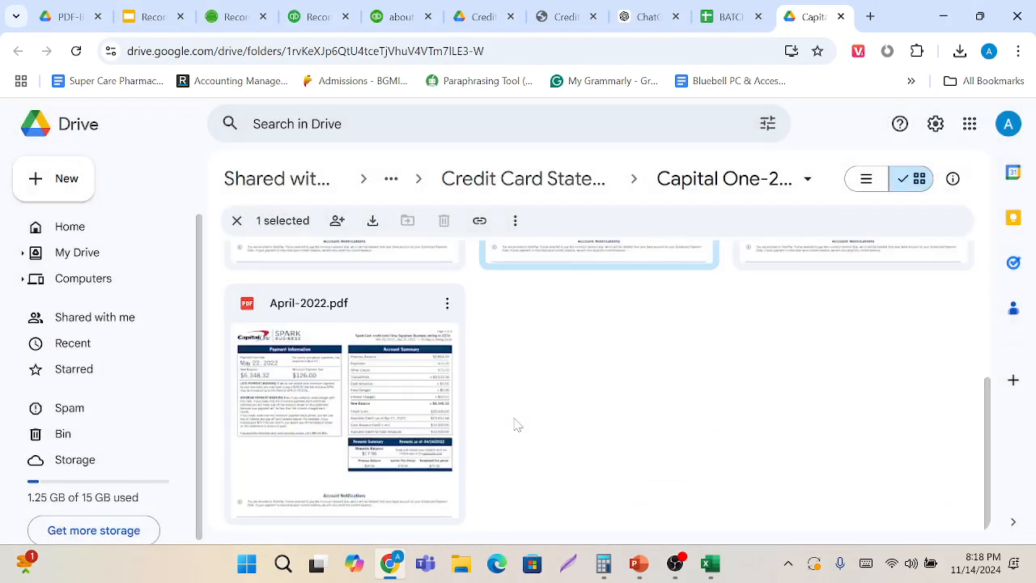
{"action": "scroll", "coordinate": [517, 425], "scroll_direction": "up", "scroll_amount": 3}
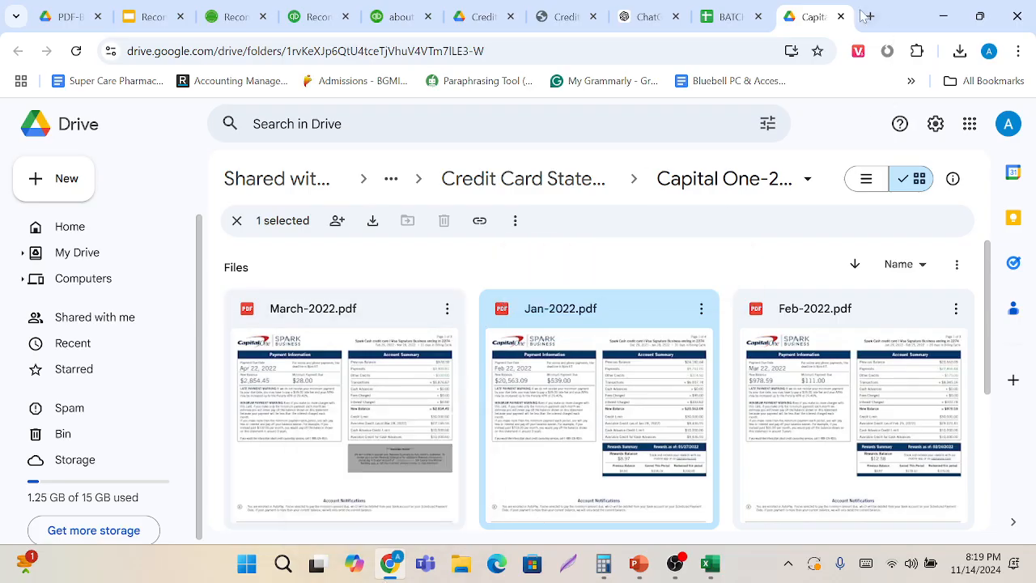
Switch to the Team (coderstrustbd.com) Chrome profile in a new browser window.
{"action": "left_click", "coordinate": [989, 52]}
{"action": "scroll", "coordinate": [812, 453], "scroll_direction": "down", "scroll_amount": 3}
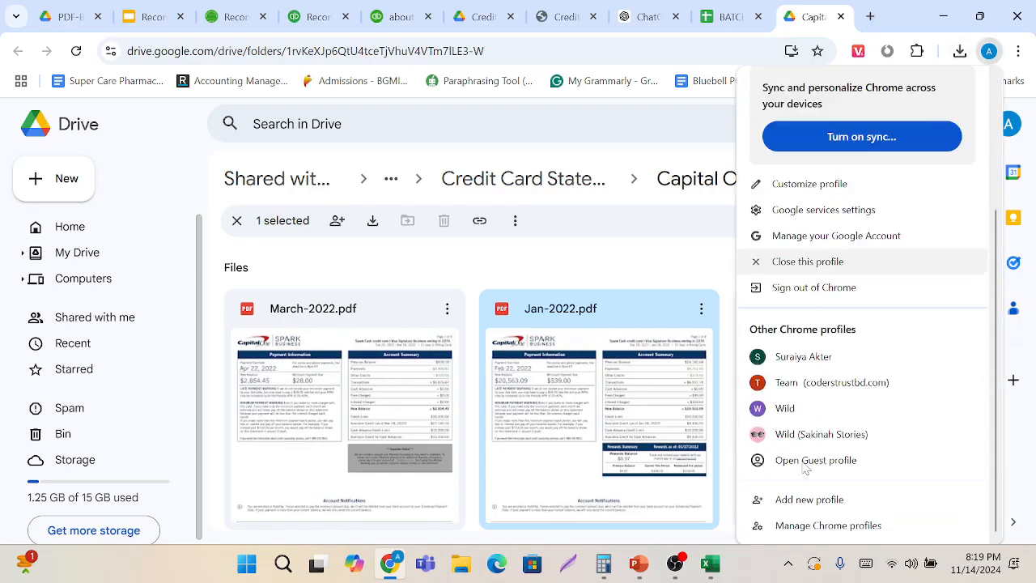
{"action": "left_click", "coordinate": [821, 384]}
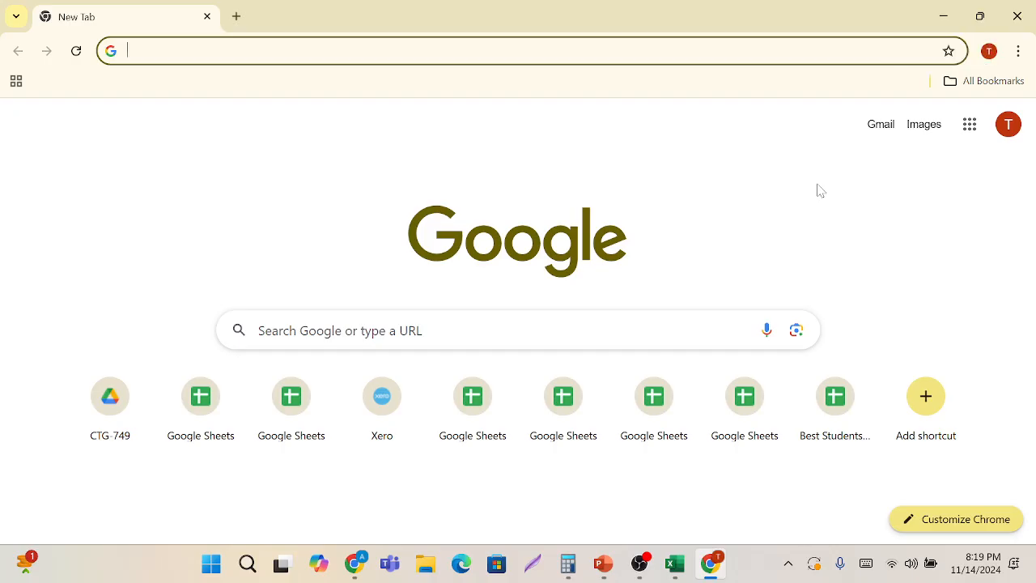
Open the bookmarked CTG-749 Drive folder, open Attendance Sheet of CTG-749 (AMS), and look across its class date columns.
{"action": "left_click", "coordinate": [994, 82]}
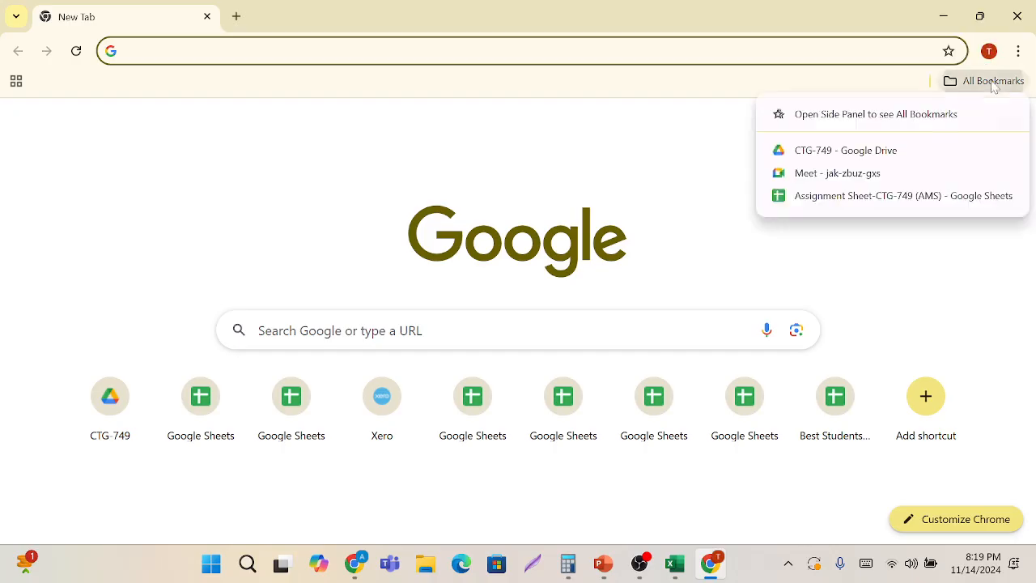
{"action": "left_click", "coordinate": [845, 151]}
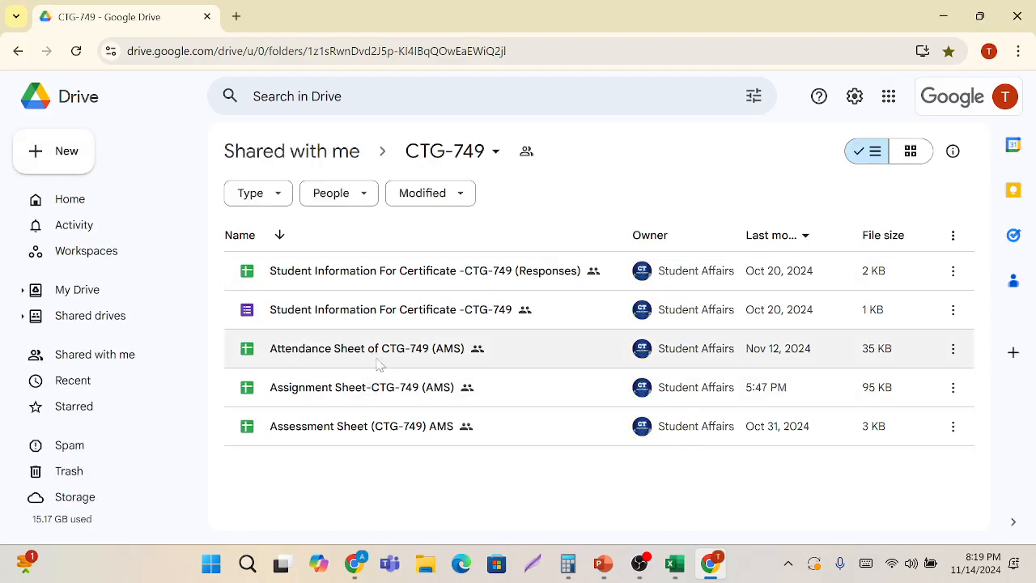
{"action": "double_click", "coordinate": [377, 363]}
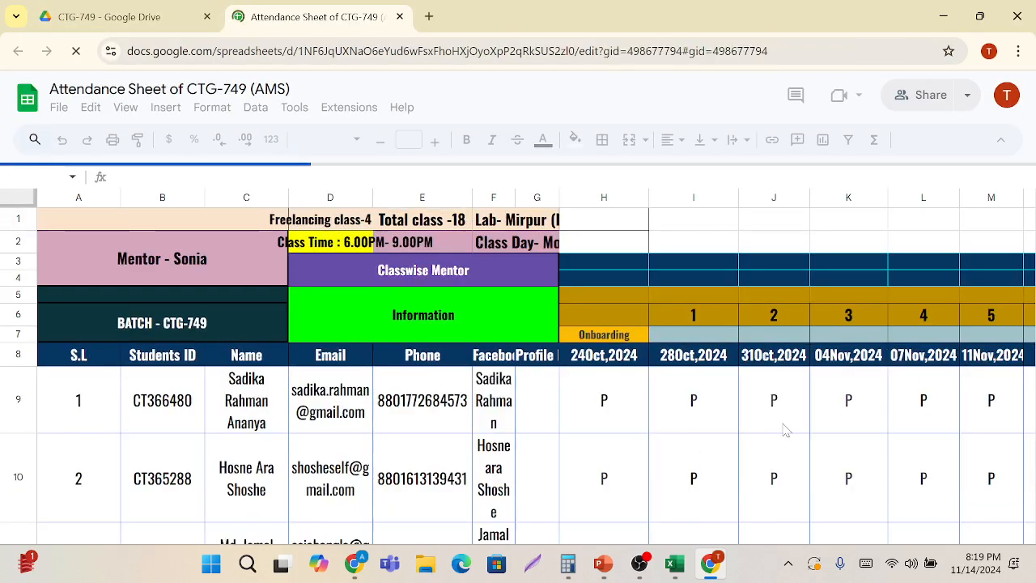
{"action": "scroll", "coordinate": [786, 430], "scroll_direction": "right", "scroll_amount": 4}
{"action": "scroll", "coordinate": [785, 430], "scroll_direction": "left", "scroll_amount": 1}
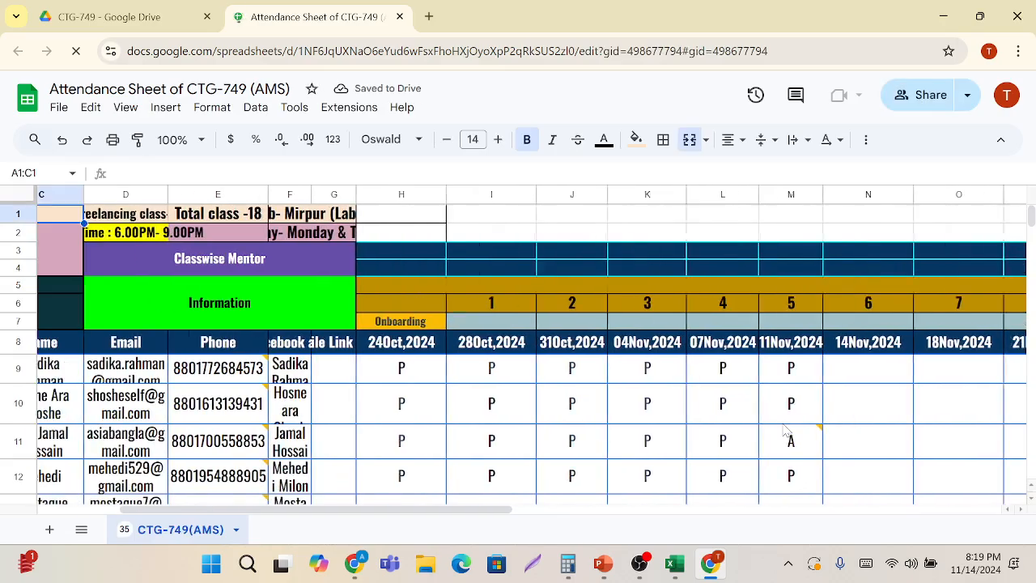
{"action": "scroll", "coordinate": [786, 431], "scroll_direction": "left", "scroll_amount": 3}
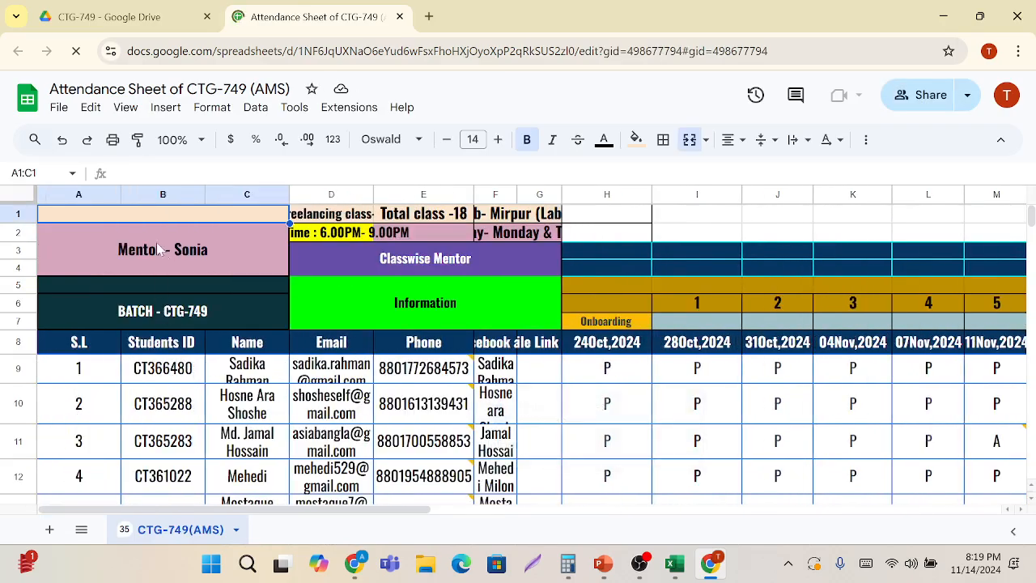
Try to freeze the attendance sheet's columns up to column F.
{"action": "left_click_drag", "start_coordinate": [81, 198], "coordinate": [496, 247]}
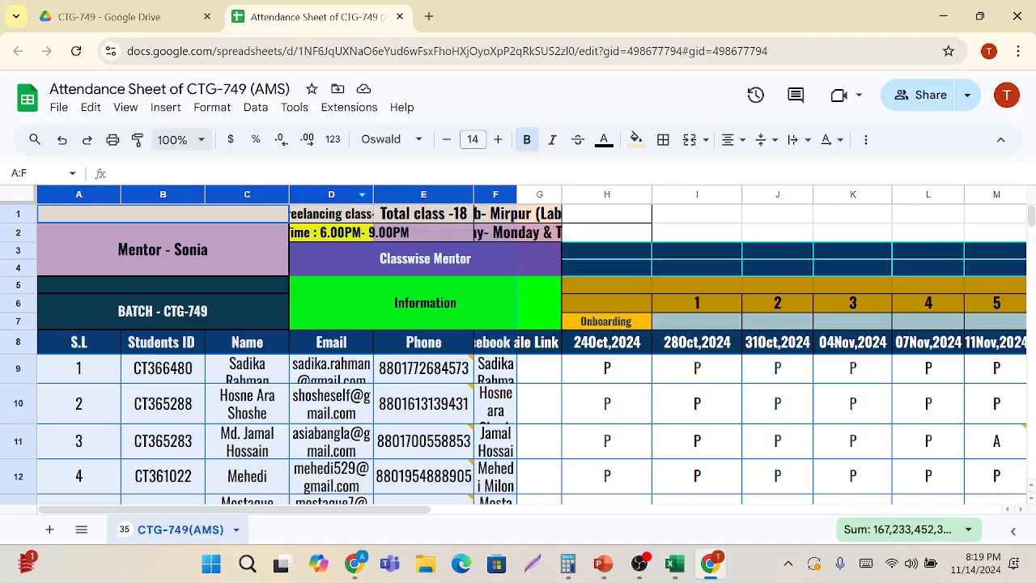
{"action": "left_click", "coordinate": [62, 110]}
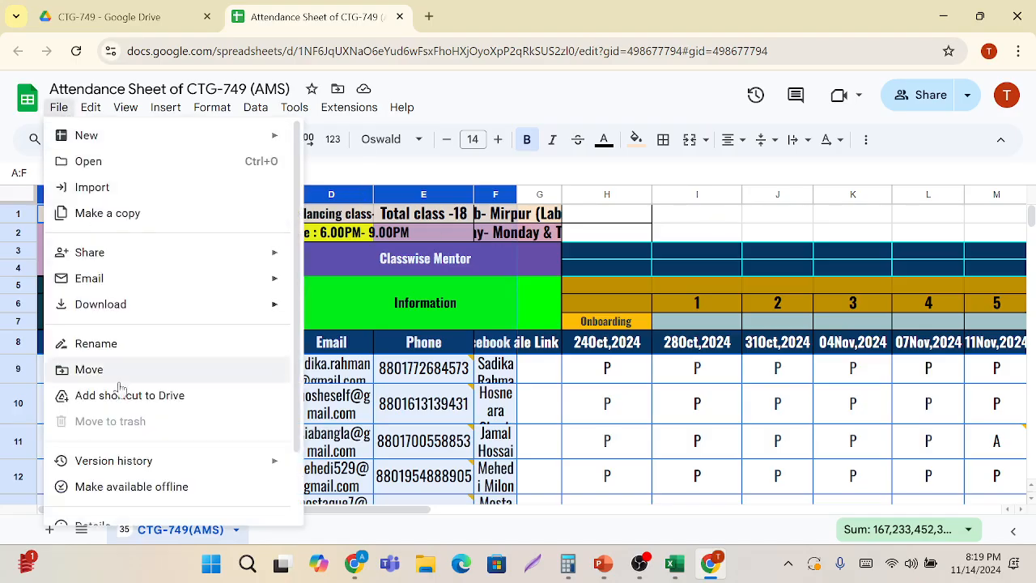
{"action": "scroll", "coordinate": [121, 388], "scroll_direction": "down", "scroll_amount": 2}
{"action": "left_click", "coordinate": [91, 110]}
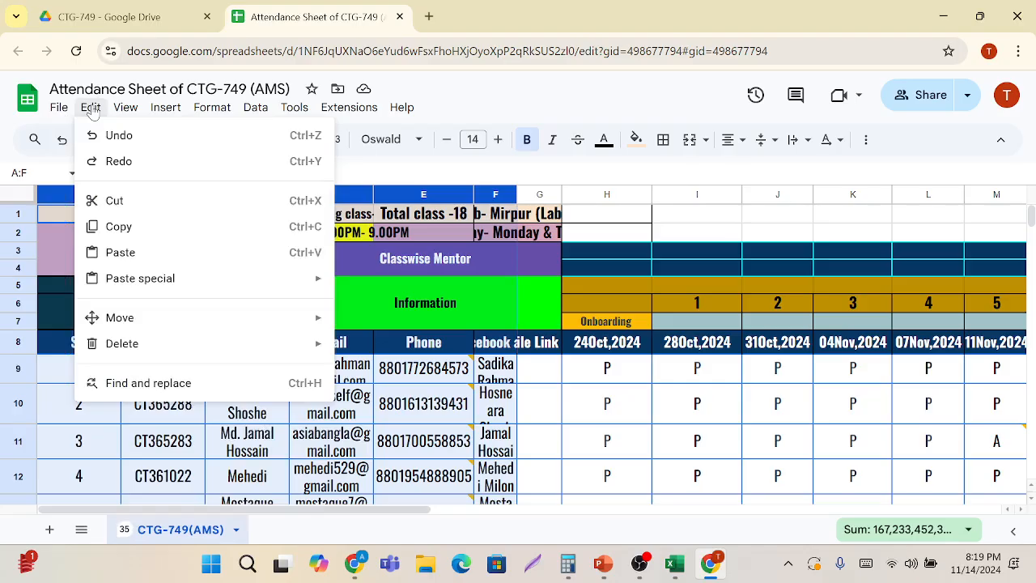
{"action": "left_click", "coordinate": [125, 108]}
{"action": "mouse_move", "coordinate": [154, 163]}
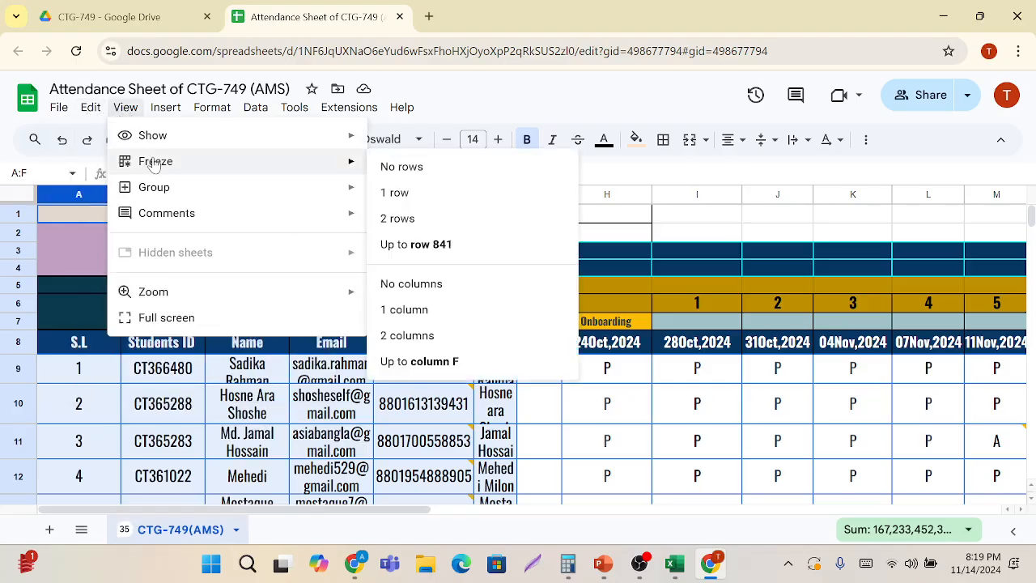
{"action": "left_click", "coordinate": [423, 361]}
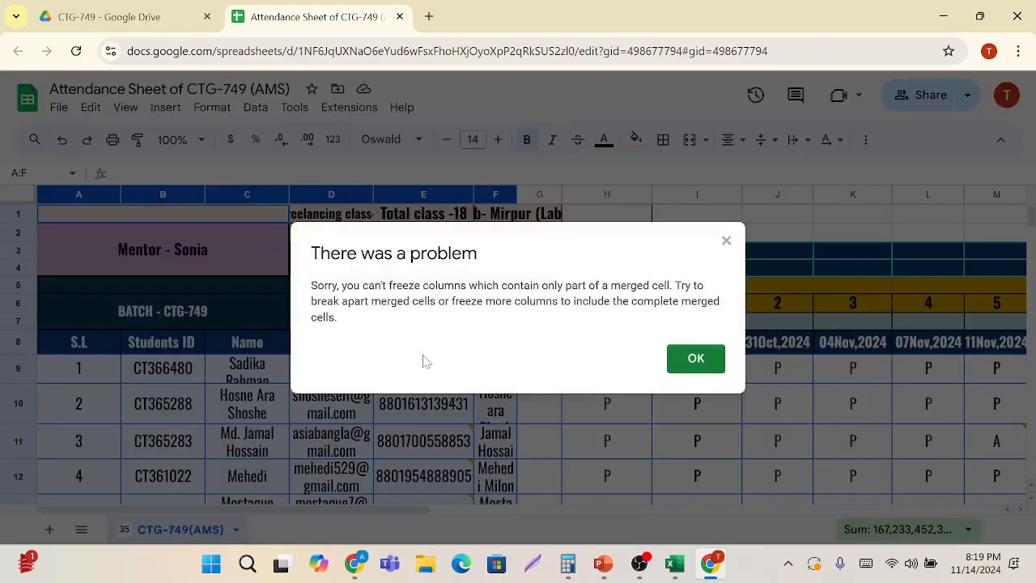
{"action": "left_click", "coordinate": [680, 366]}
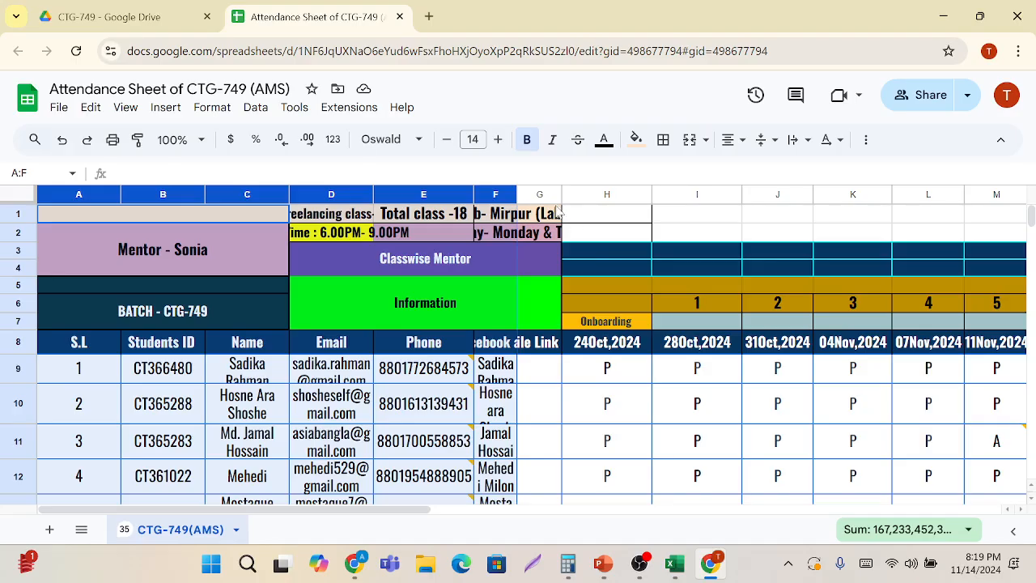
Widen columns A through F of the attendance sheet to one equal width.
{"action": "left_click_drag", "start_coordinate": [557, 195], "coordinate": [566, 196]}
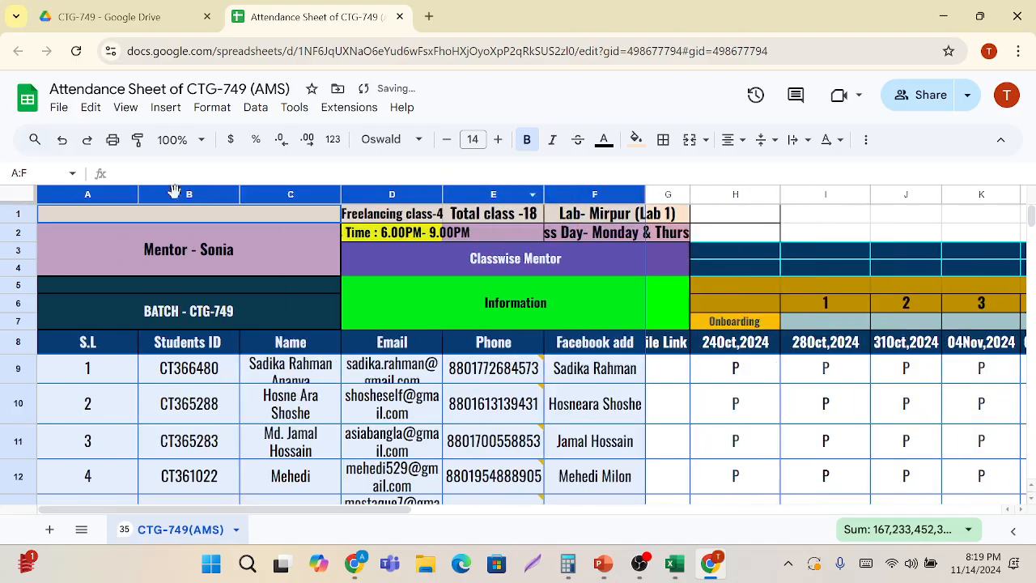
{"action": "left_click_drag", "start_coordinate": [167, 194], "coordinate": [202, 192]}
{"action": "left_click", "coordinate": [201, 191]}
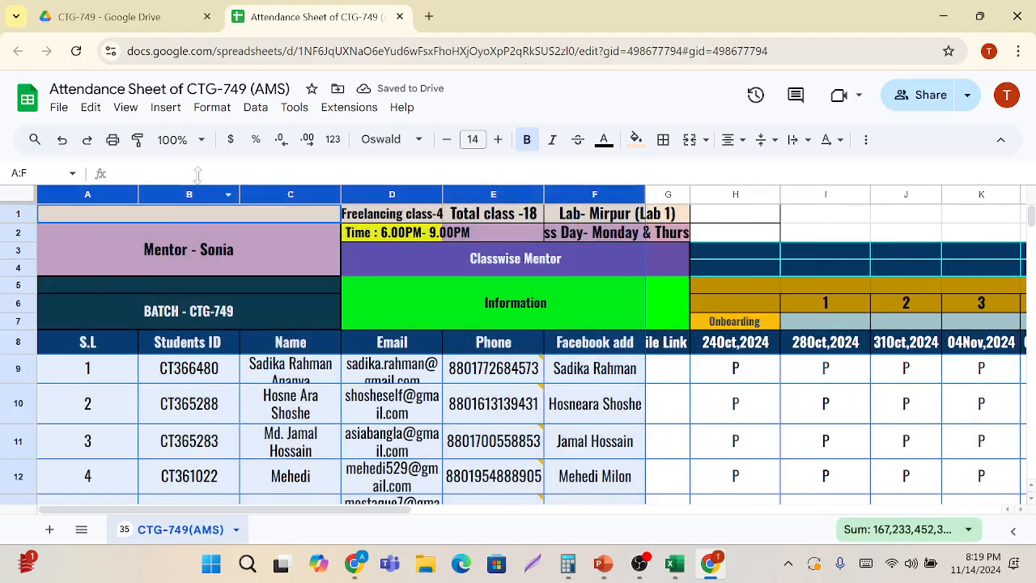
{"action": "left_click", "coordinate": [197, 174]}
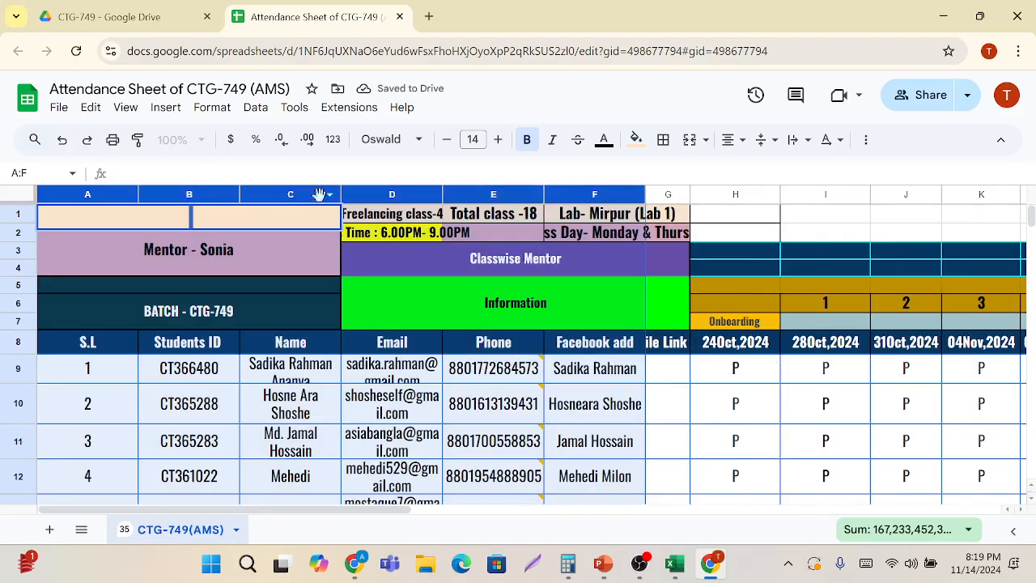
{"action": "left_click", "coordinate": [668, 400]}
Freeze the attendance sheet's columns up to column C, keeping the serial number, student ID and name columns in view.
{"action": "scroll", "coordinate": [668, 401], "scroll_direction": "right", "scroll_amount": 4}
{"action": "scroll", "coordinate": [668, 400], "scroll_direction": "left", "scroll_amount": 2}
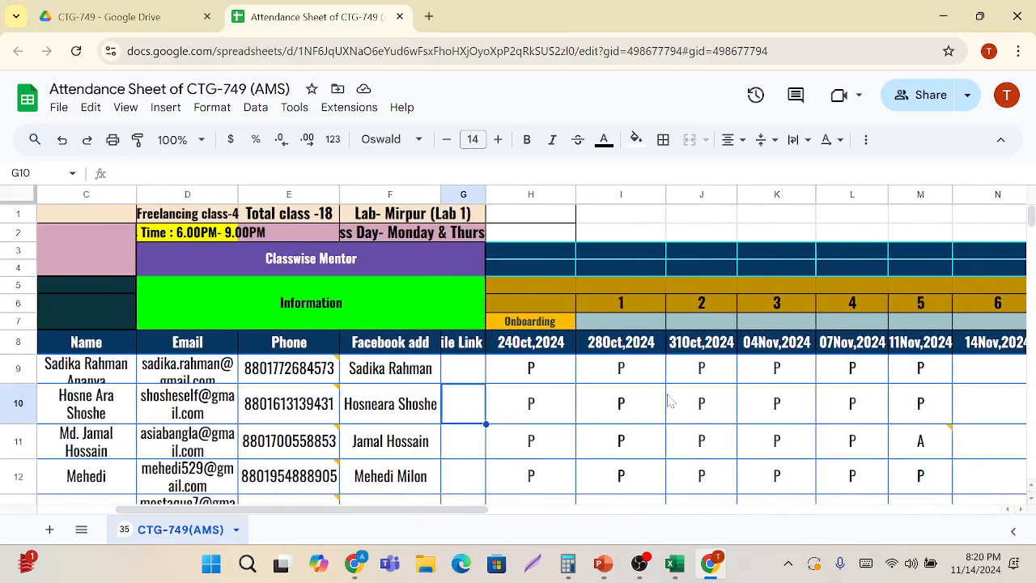
{"action": "scroll", "coordinate": [463, 366], "scroll_direction": "left", "scroll_amount": 2}
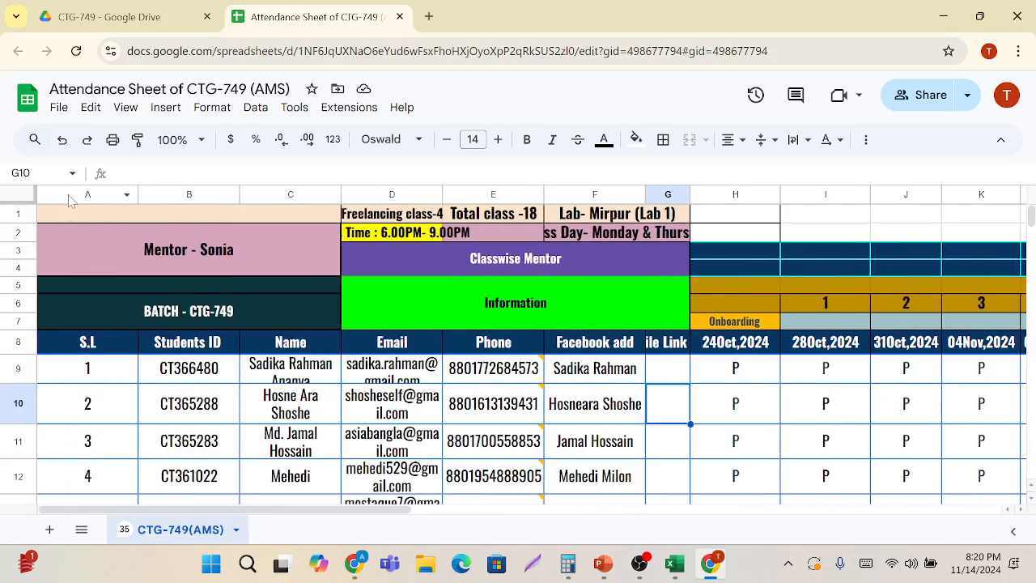
{"action": "left_click_drag", "start_coordinate": [73, 199], "coordinate": [287, 229]}
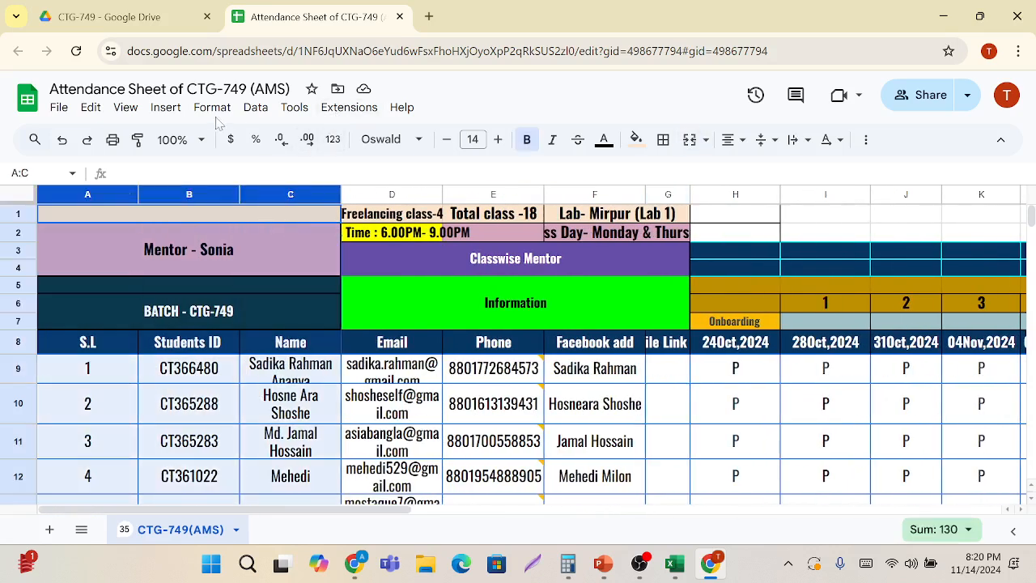
{"action": "left_click", "coordinate": [124, 110]}
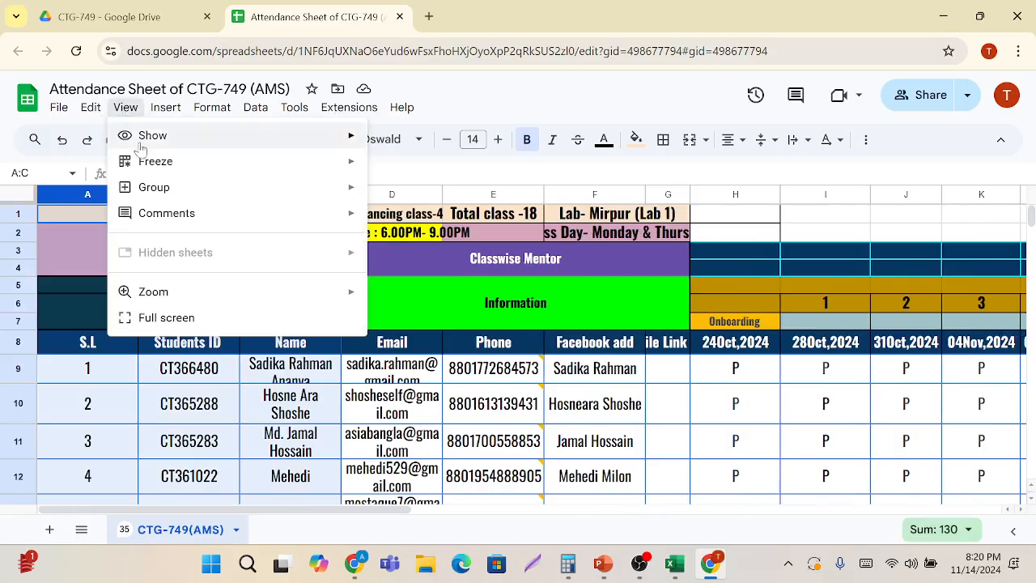
{"action": "mouse_move", "coordinate": [179, 170]}
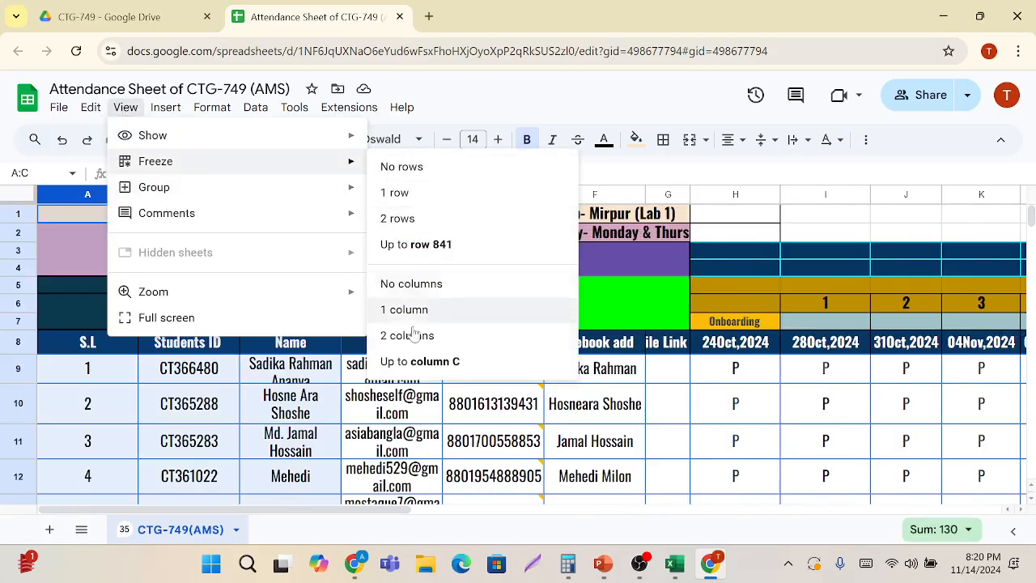
{"action": "left_click", "coordinate": [411, 366]}
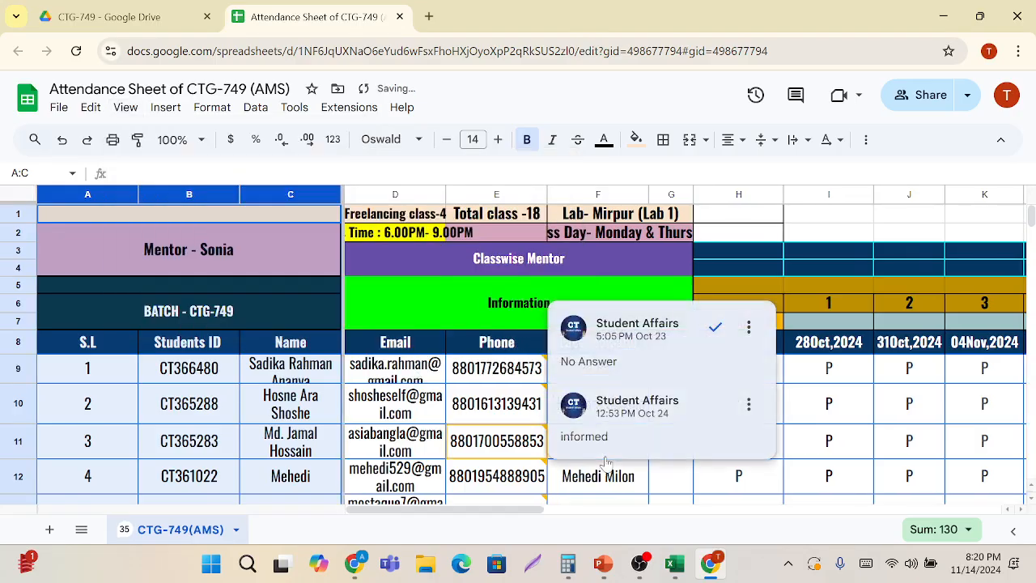
Widen the frozen columns A to C equally so that the full student names fit on one line.
{"action": "scroll", "coordinate": [696, 491], "scroll_direction": "right", "scroll_amount": 3}
{"action": "scroll", "coordinate": [698, 491], "scroll_direction": "right", "scroll_amount": 5}
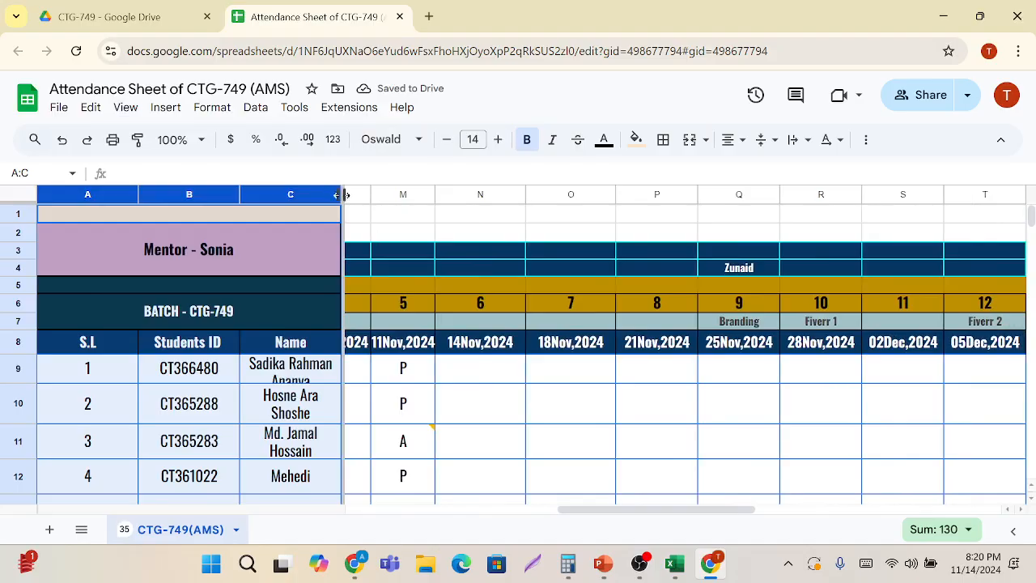
{"action": "left_click_drag", "start_coordinate": [340, 194], "coordinate": [420, 194]}
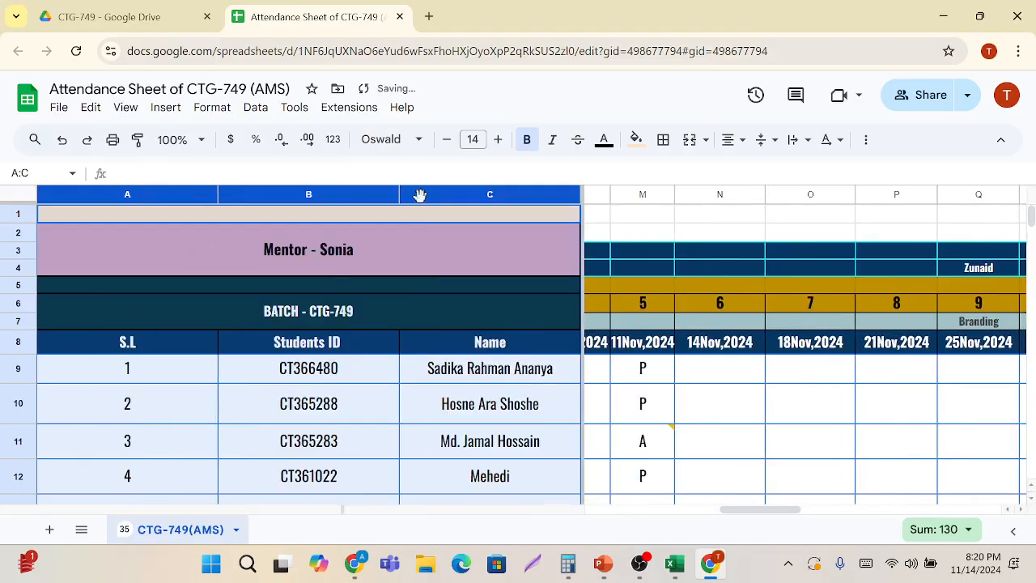
Mark students 1 to 3 present with P in the 14Nov,2024 column, cells N9 to N11.
{"action": "left_click", "coordinate": [723, 376]}
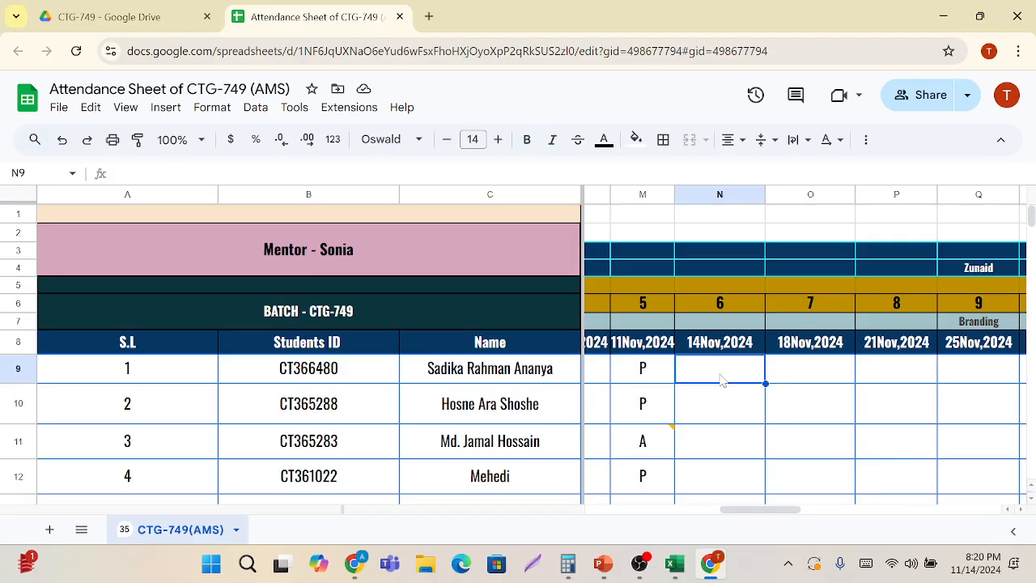
{"action": "type", "text": "P"}
{"action": "left_click", "coordinate": [715, 413]}
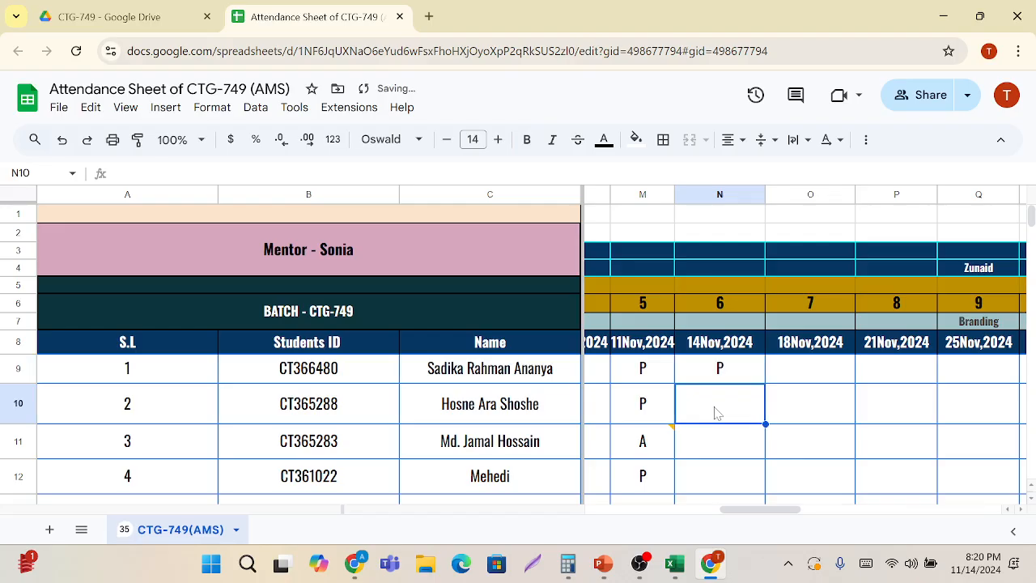
{"action": "type", "text": "P"}
{"action": "left_click", "coordinate": [717, 445]}
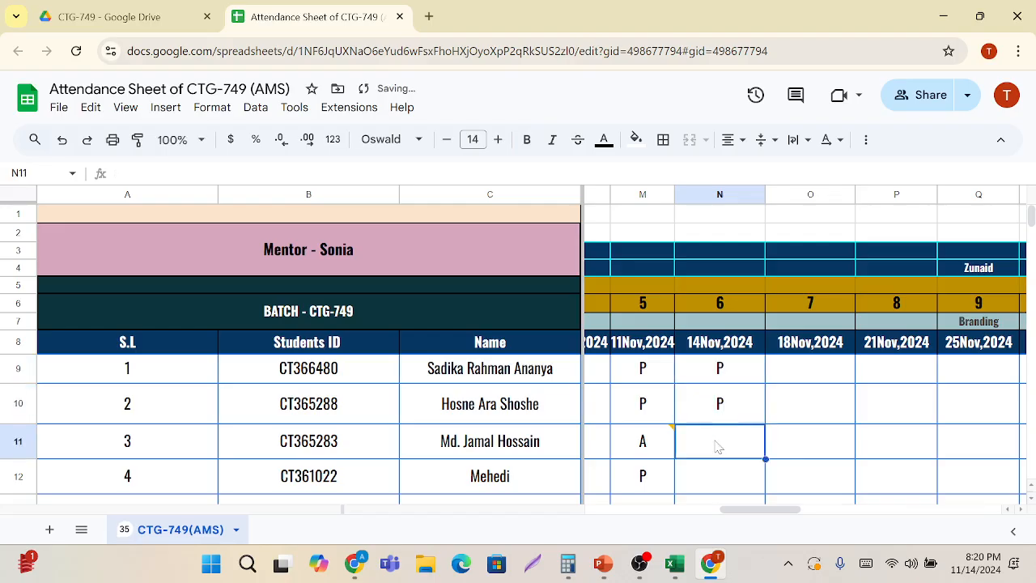
{"action": "type", "text": "P"}
Mark students 4 to 6 present with P in the 14Nov,2024 column, cells N12 to N14.
{"action": "left_click", "coordinate": [717, 485]}
{"action": "scroll", "coordinate": [717, 485], "scroll_direction": "down", "scroll_amount": 2}
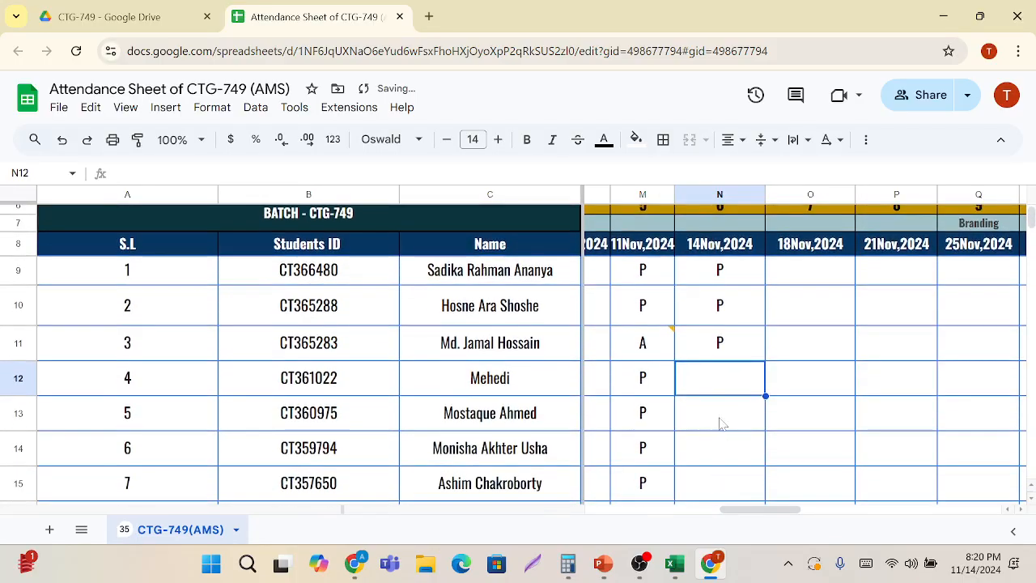
{"action": "type", "text": "P"}
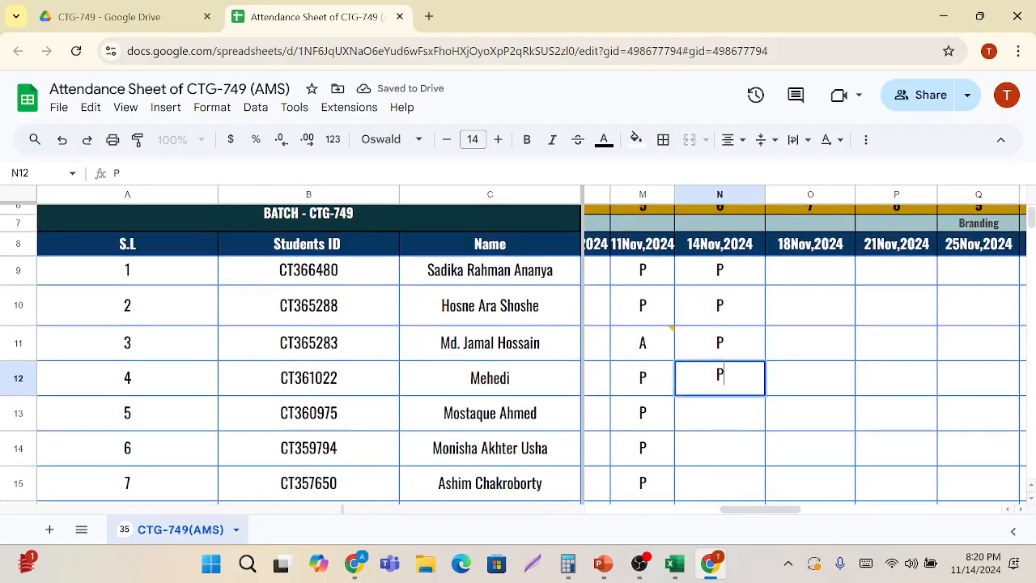
{"action": "left_click", "coordinate": [723, 414]}
{"action": "type", "text": "P"}
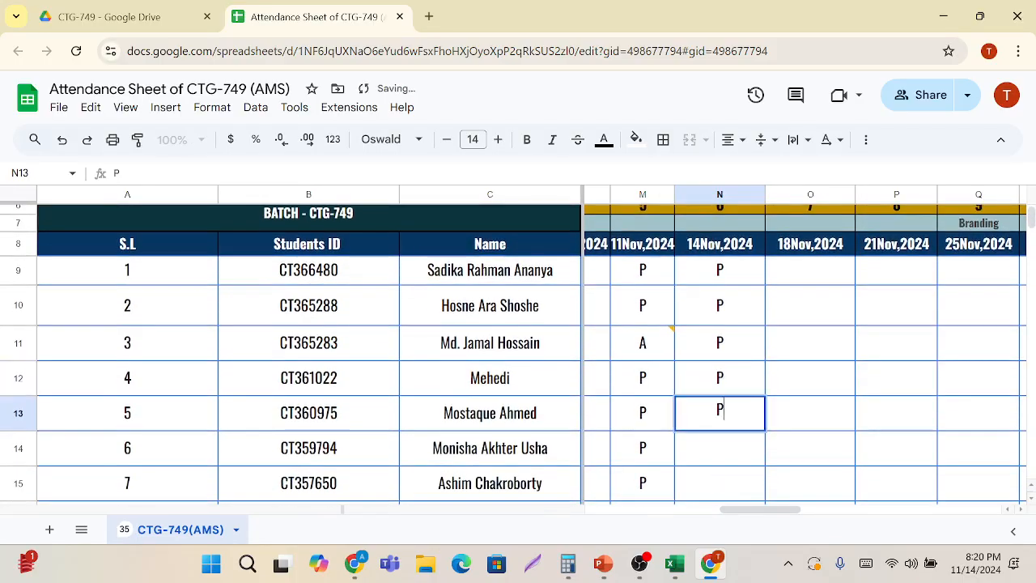
{"action": "left_click", "coordinate": [722, 453]}
{"action": "scroll", "coordinate": [723, 451], "scroll_direction": "down", "scroll_amount": 1}
{"action": "type", "text": "P"}
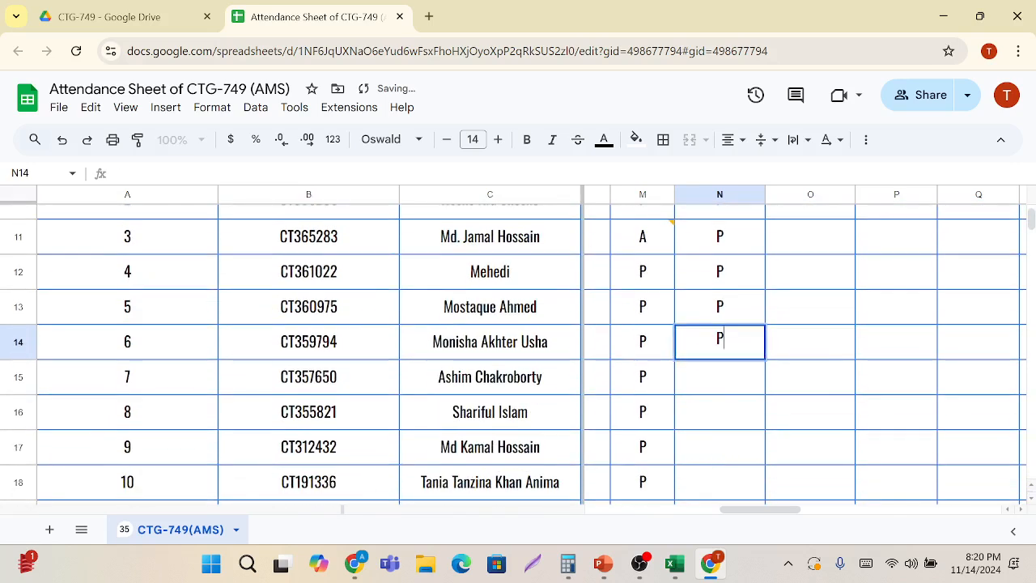
Enter A for student 7 in N15 and P for student 8 in N16, and re-enter A in N15.
{"action": "left_click", "coordinate": [720, 380]}
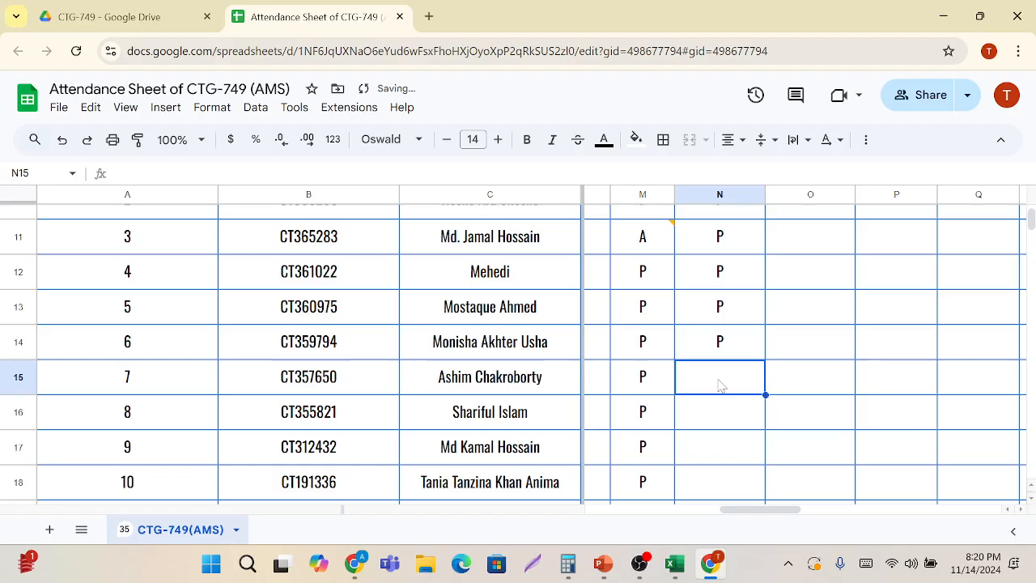
{"action": "type", "text": "A"}
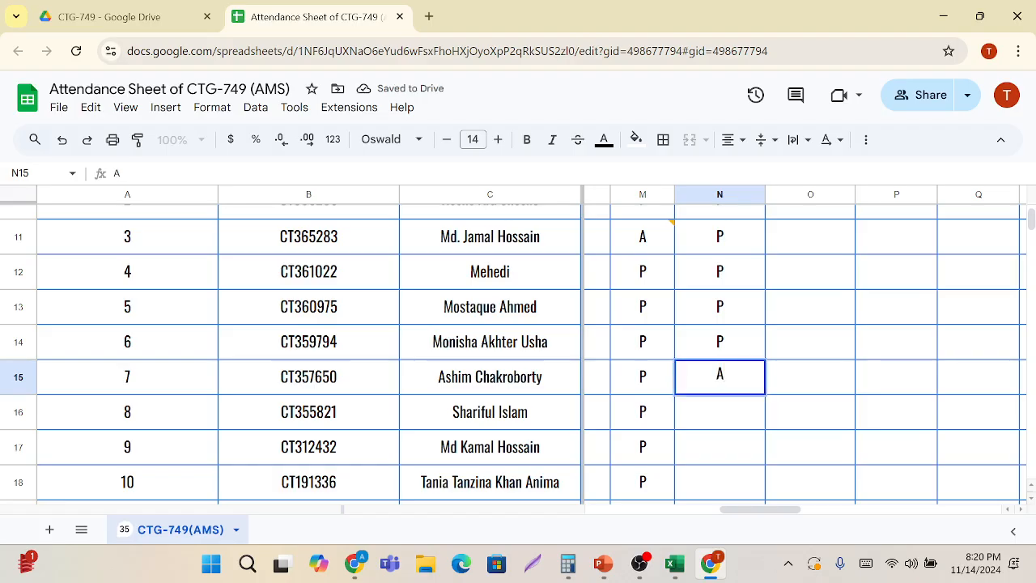
{"action": "left_click", "coordinate": [719, 419]}
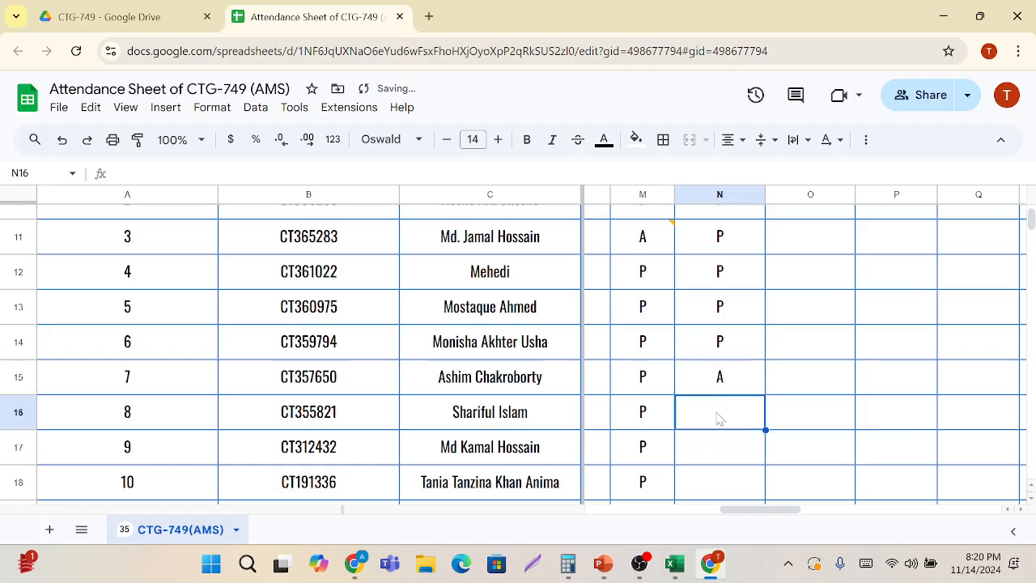
{"action": "type", "text": "P"}
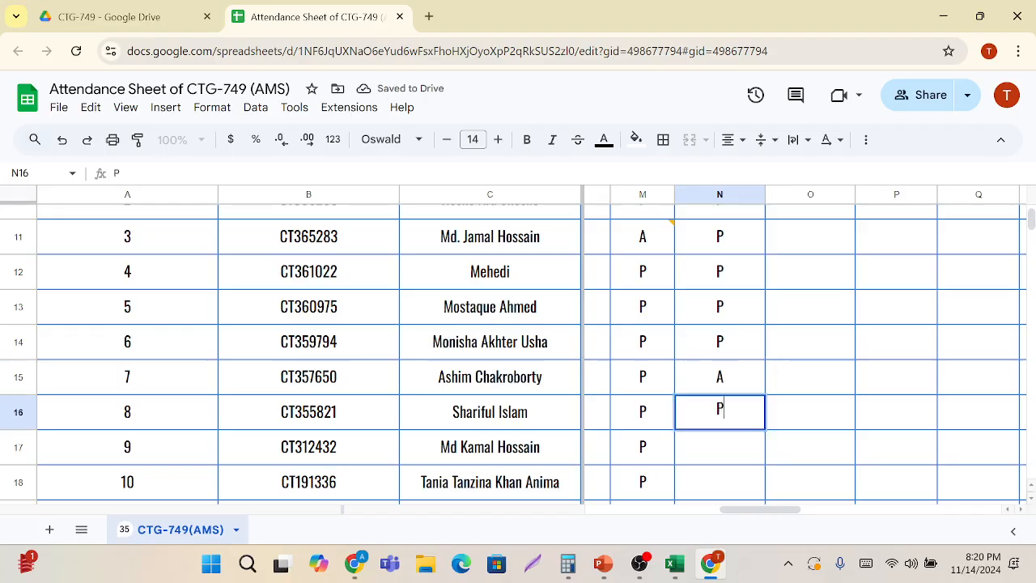
{"action": "left_click", "coordinate": [746, 372]}
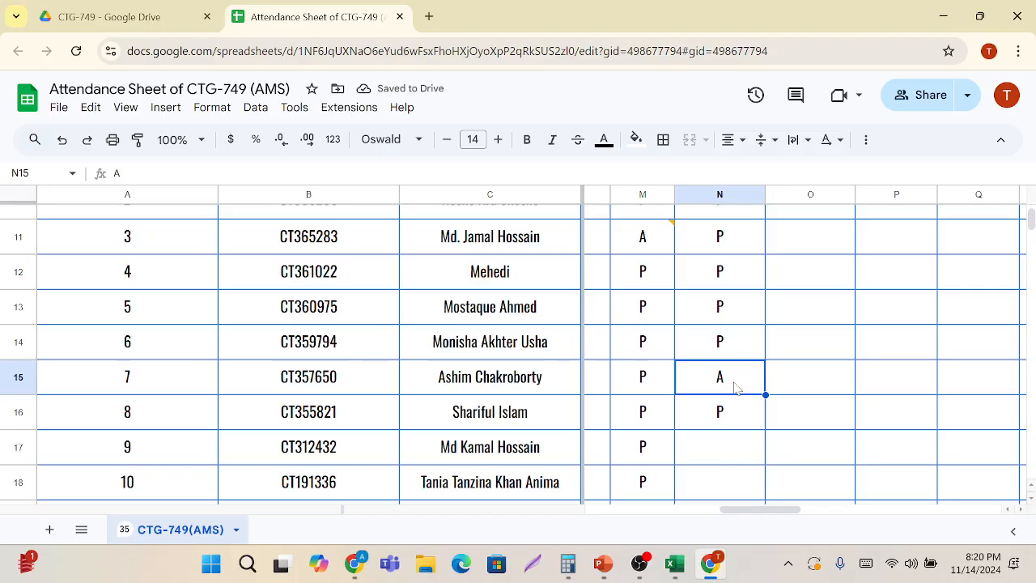
{"action": "type", "text": "A"}
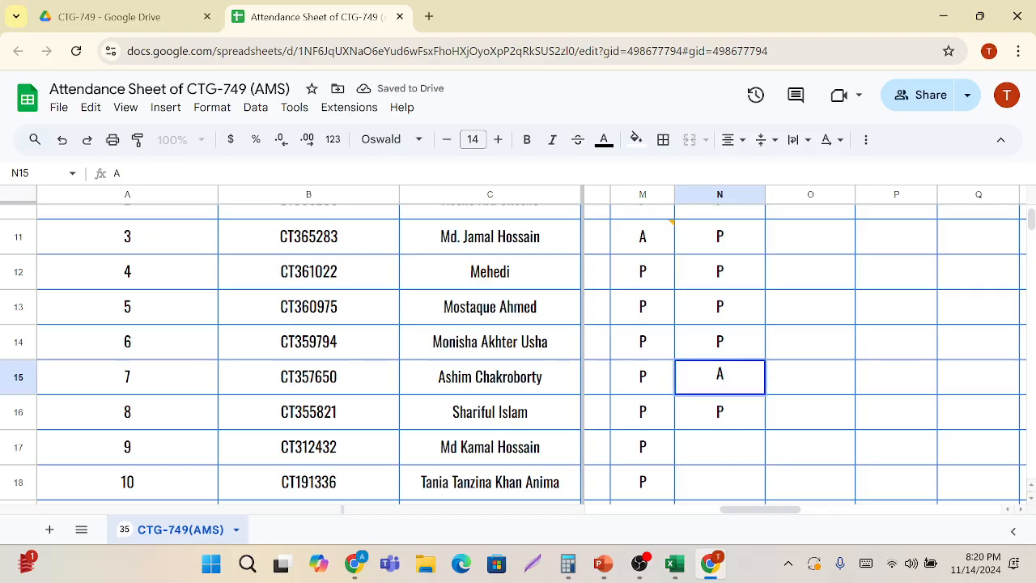
Change student 7's mark in N15 to P and mark students 9 and 10 present with P in N17 and N18.
{"action": "key", "text": "BackSpace"}
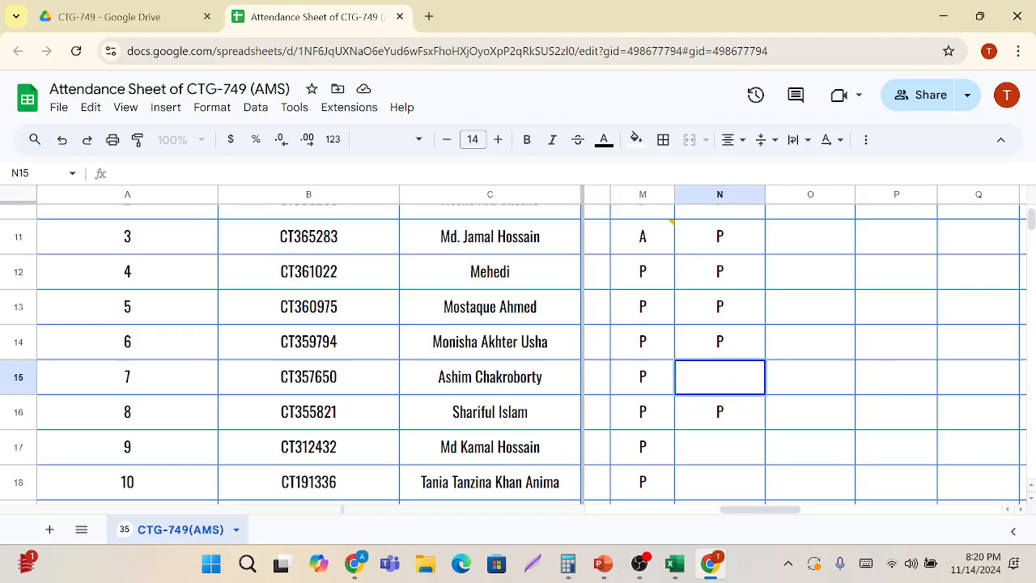
{"action": "type", "text": "P"}
{"action": "left_click", "coordinate": [736, 444]}
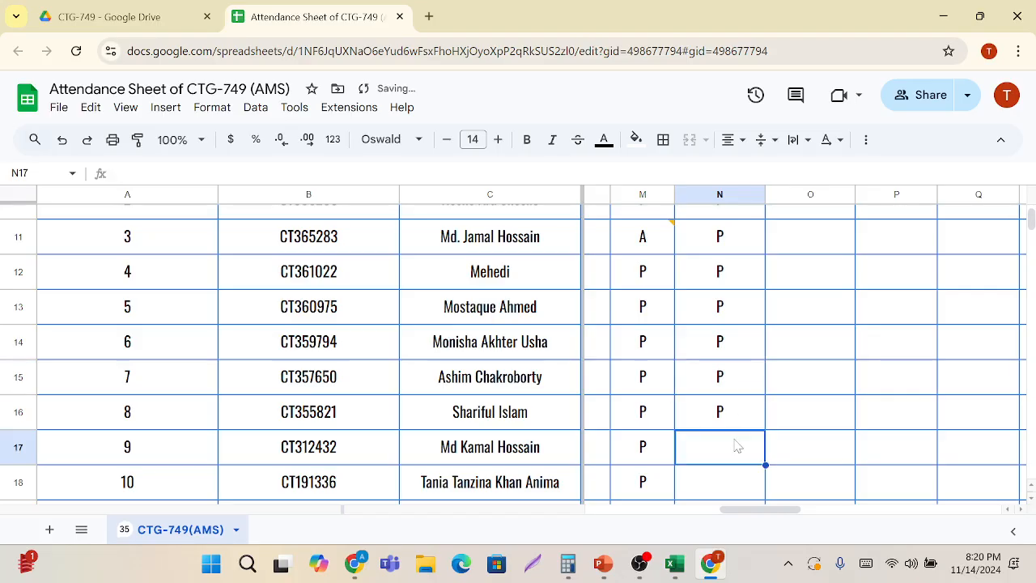
{"action": "scroll", "coordinate": [735, 444], "scroll_direction": "down", "scroll_amount": 1}
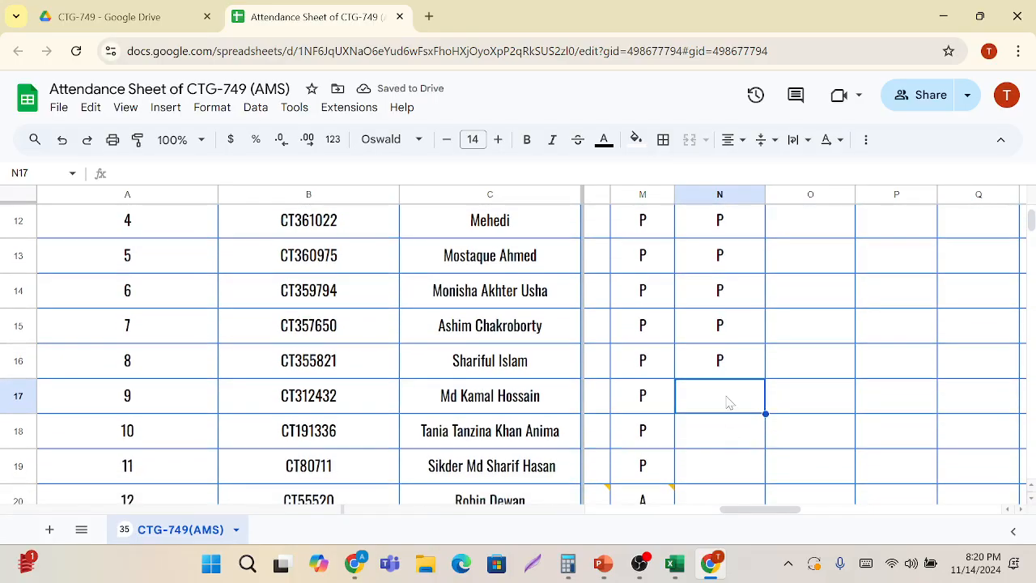
{"action": "type", "text": "P"}
{"action": "left_click", "coordinate": [725, 437]}
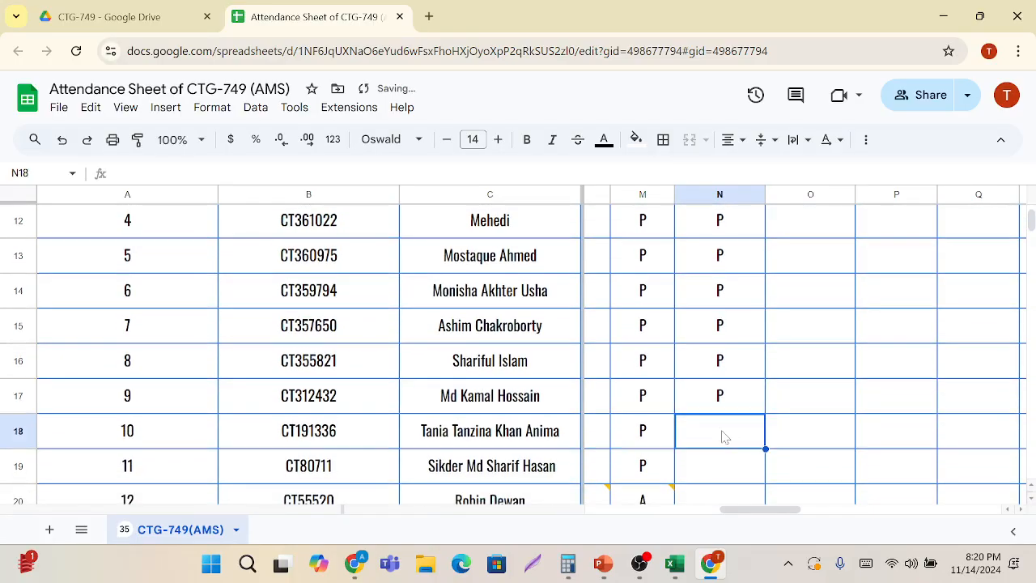
{"action": "type", "text": "P"}
Enter P for student 11 in N19 and A for student 12 in N20 of the 14Nov,2024 column.
{"action": "left_click", "coordinate": [724, 469]}
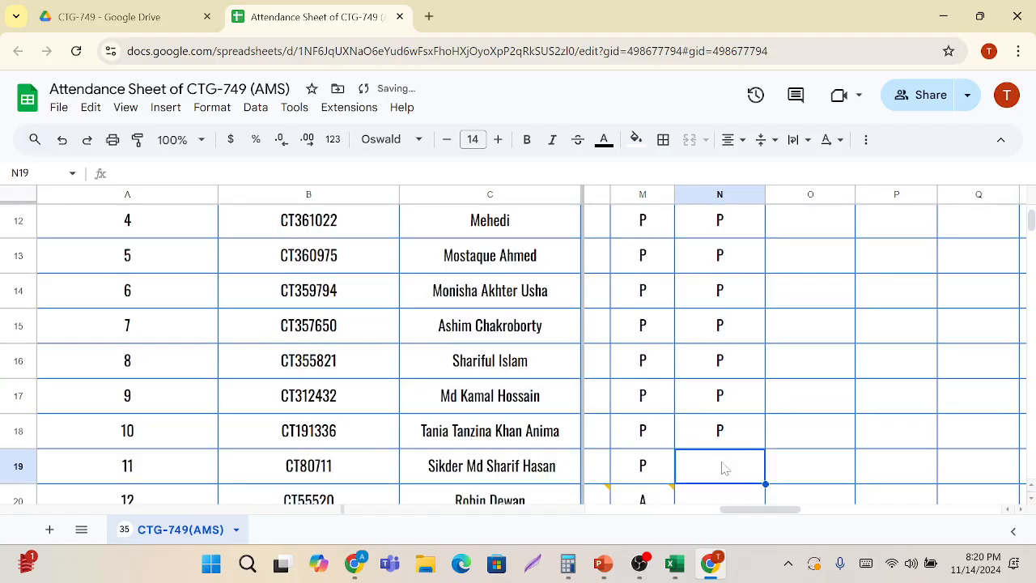
{"action": "scroll", "coordinate": [724, 468], "scroll_direction": "down", "scroll_amount": 1}
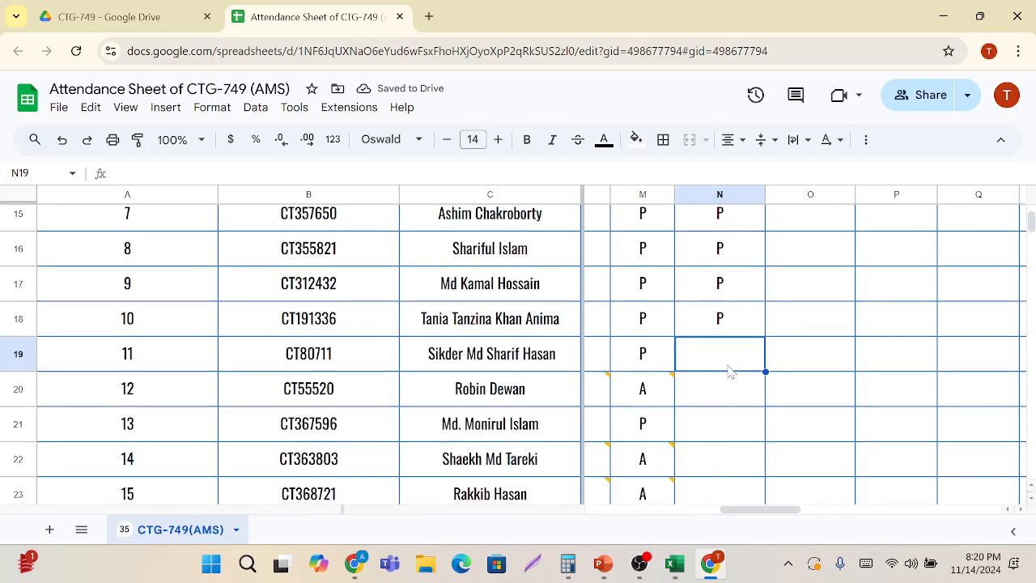
{"action": "type", "text": "P"}
{"action": "left_click", "coordinate": [730, 403]}
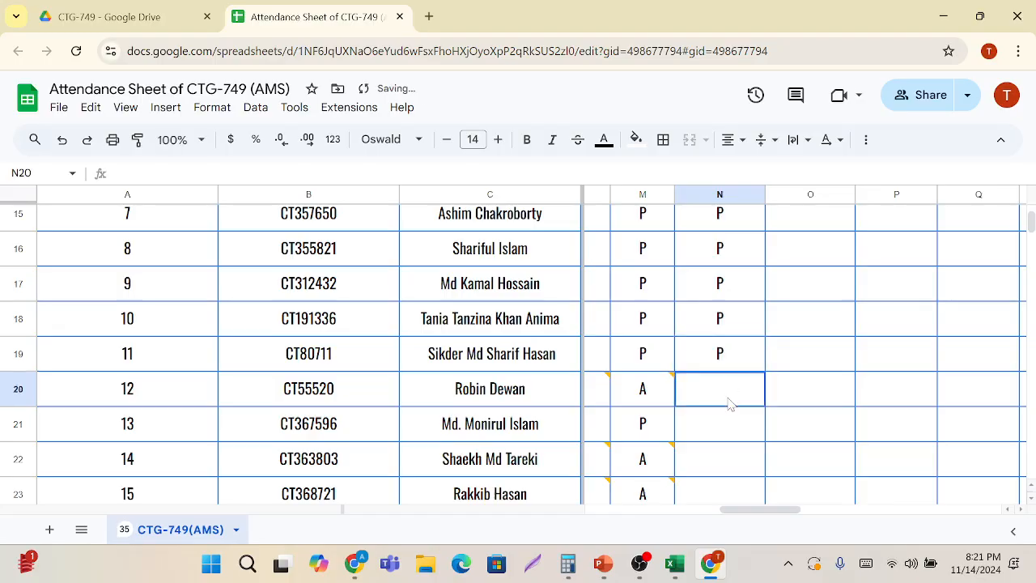
{"action": "type", "text": "A"}
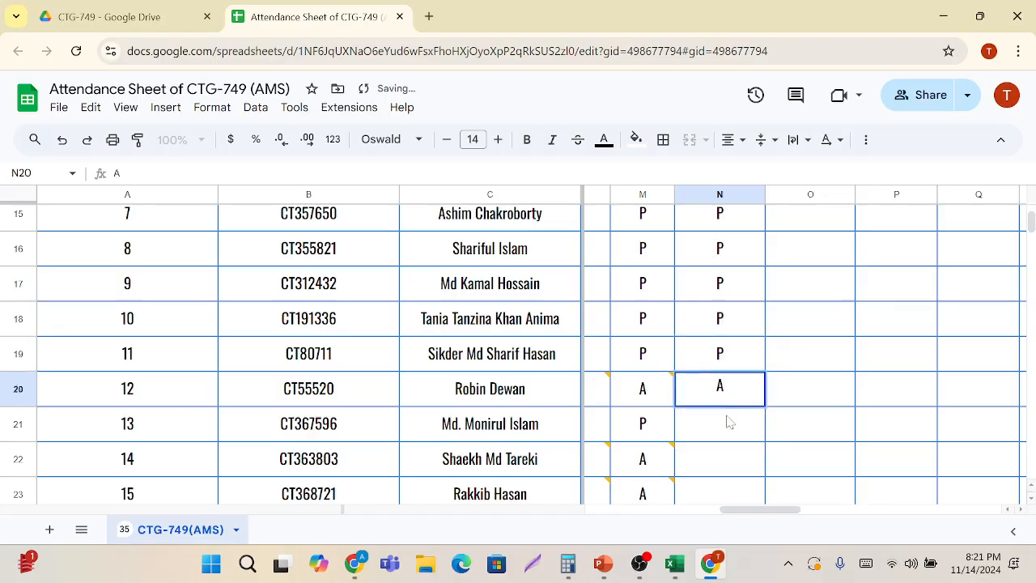
Mark students 13 and 14 present with P in the 14Nov,2024 column, cells N21 and N22.
{"action": "left_click", "coordinate": [726, 427]}
{"action": "scroll", "coordinate": [726, 427], "scroll_direction": "down", "scroll_amount": 1}
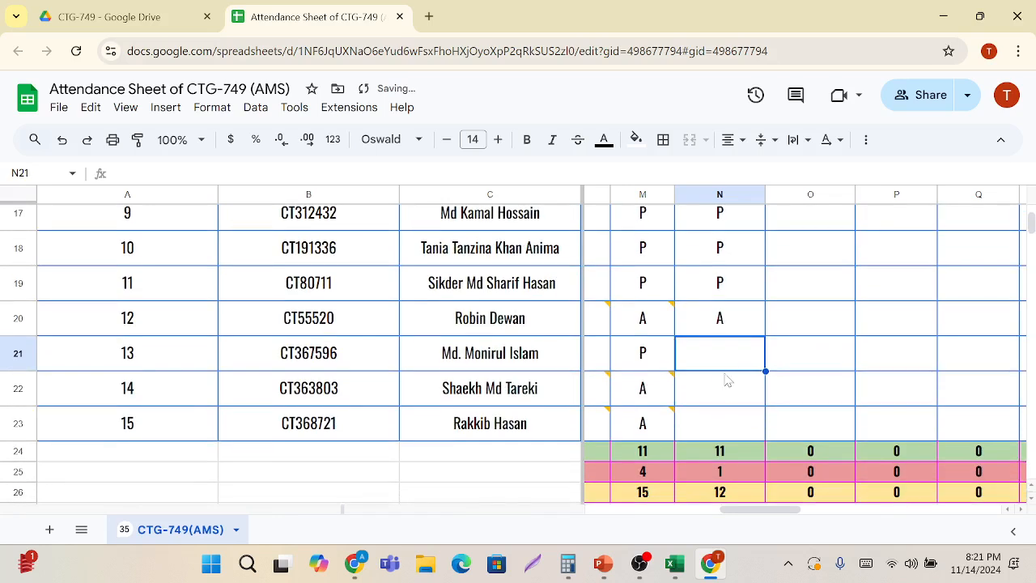
{"action": "type", "text": "P"}
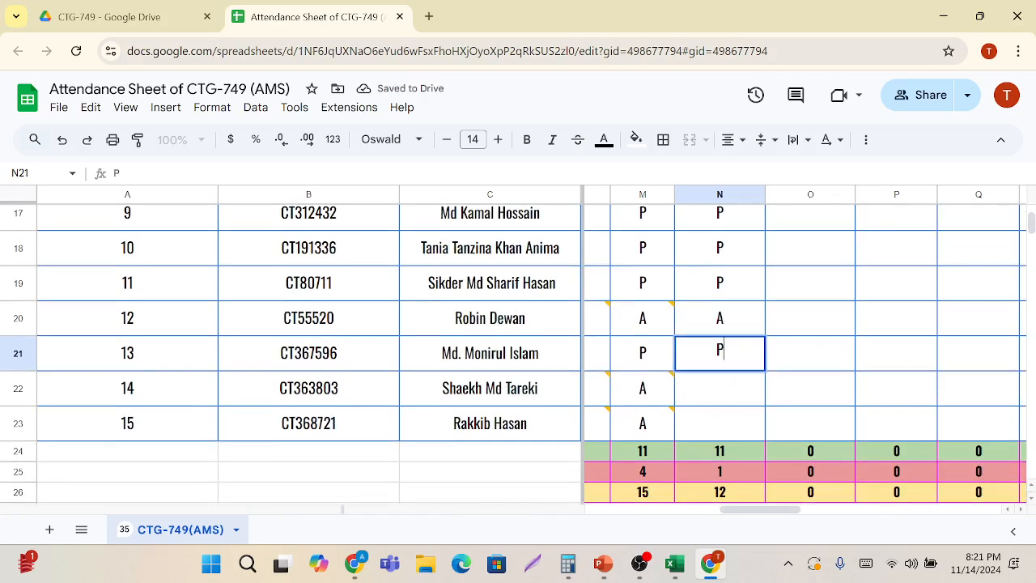
{"action": "left_click", "coordinate": [725, 403]}
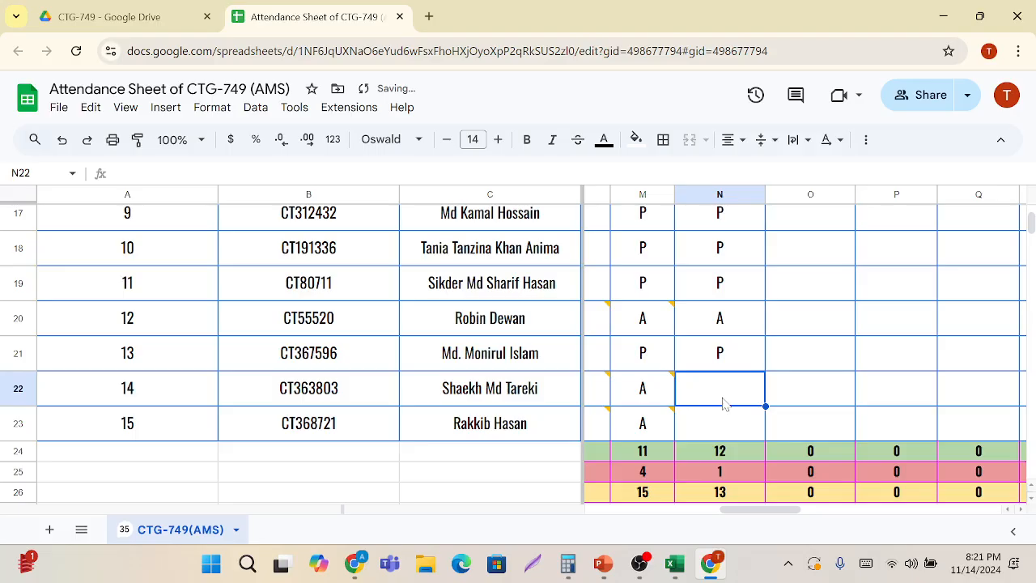
{"action": "type", "text": "P"}
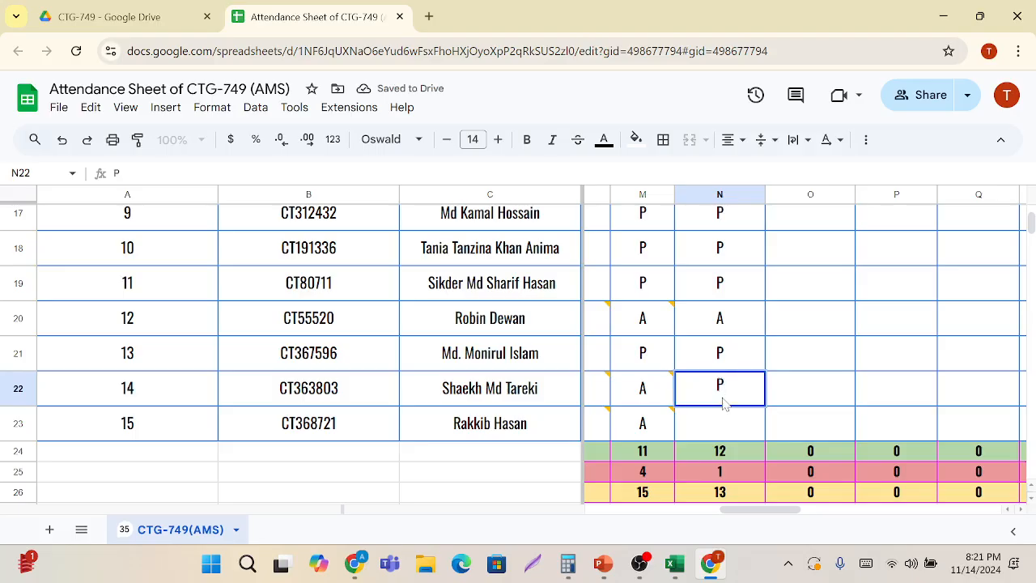
{"action": "key", "text": "Return"}
Review the marks and daily totals in the 14Nov,2024 column alongside the earlier class dates, including student 15's row.
{"action": "scroll", "coordinate": [688, 437], "scroll_direction": "left", "scroll_amount": 2}
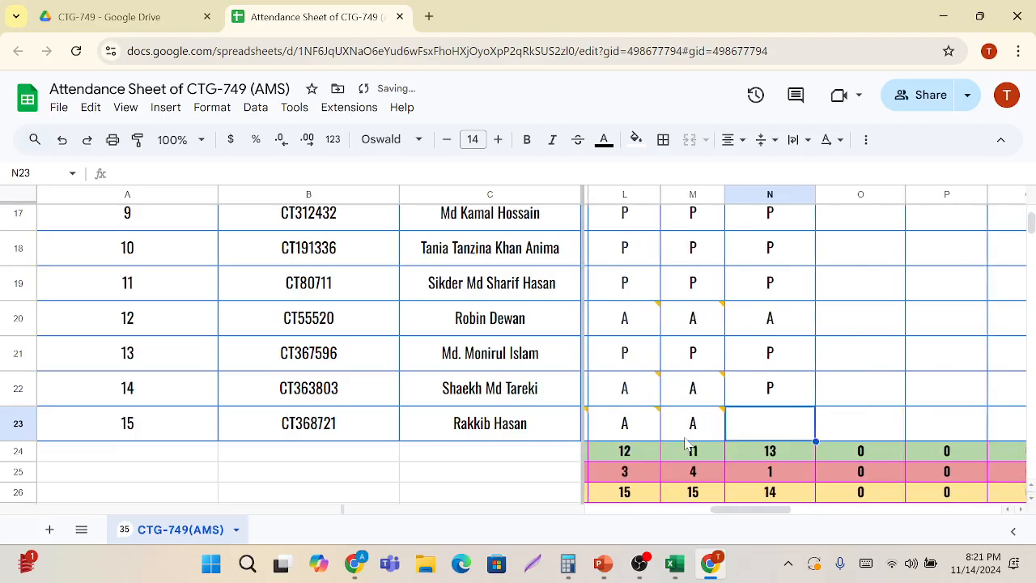
{"action": "mouse_move", "coordinate": [709, 399]}
{"action": "scroll", "coordinate": [709, 399], "scroll_direction": "left", "scroll_amount": 1}
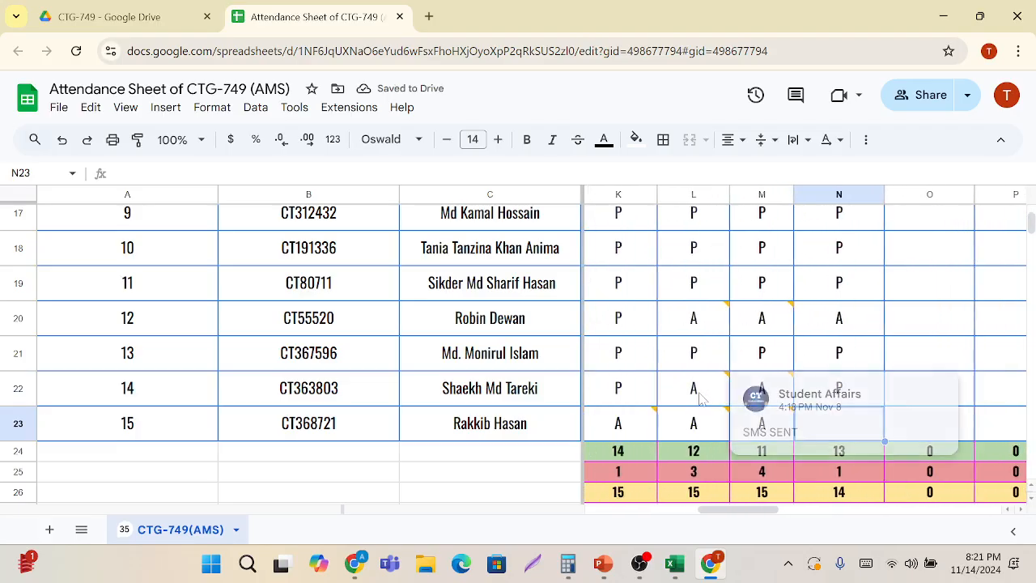
{"action": "scroll", "coordinate": [890, 344], "scroll_direction": "right", "scroll_amount": 1}
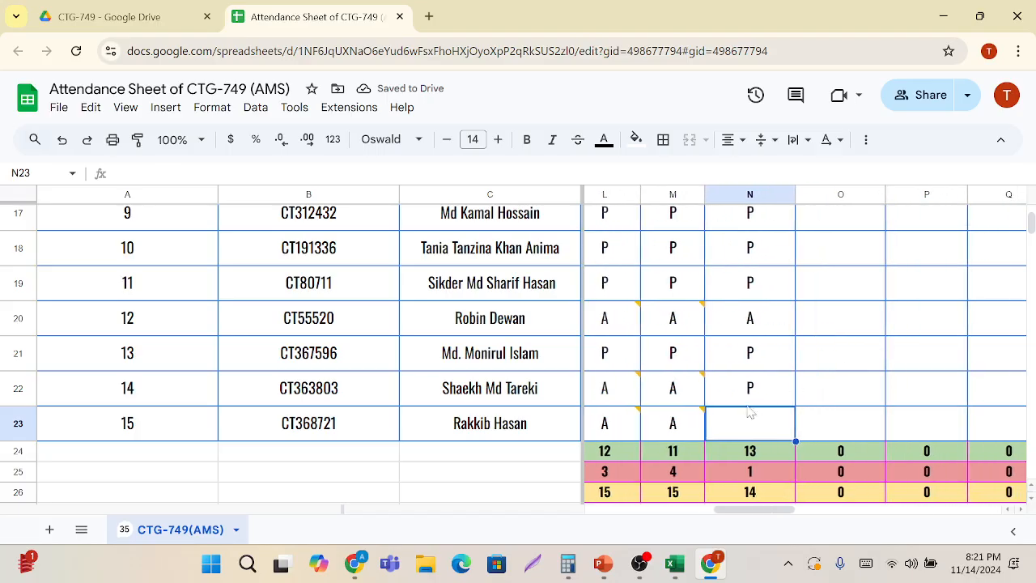
{"action": "scroll", "coordinate": [750, 412], "scroll_direction": "down", "scroll_amount": 3}
{"action": "scroll", "coordinate": [750, 413], "scroll_direction": "up", "scroll_amount": 5}
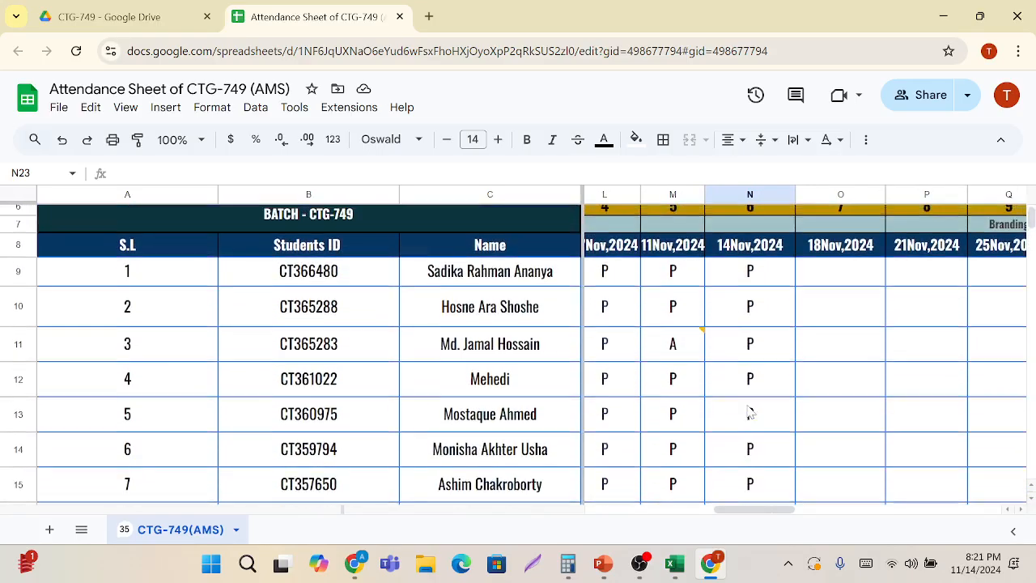
{"action": "scroll", "coordinate": [750, 413], "scroll_direction": "down", "scroll_amount": 2}
{"action": "scroll", "coordinate": [750, 413], "scroll_direction": "down", "scroll_amount": 5}
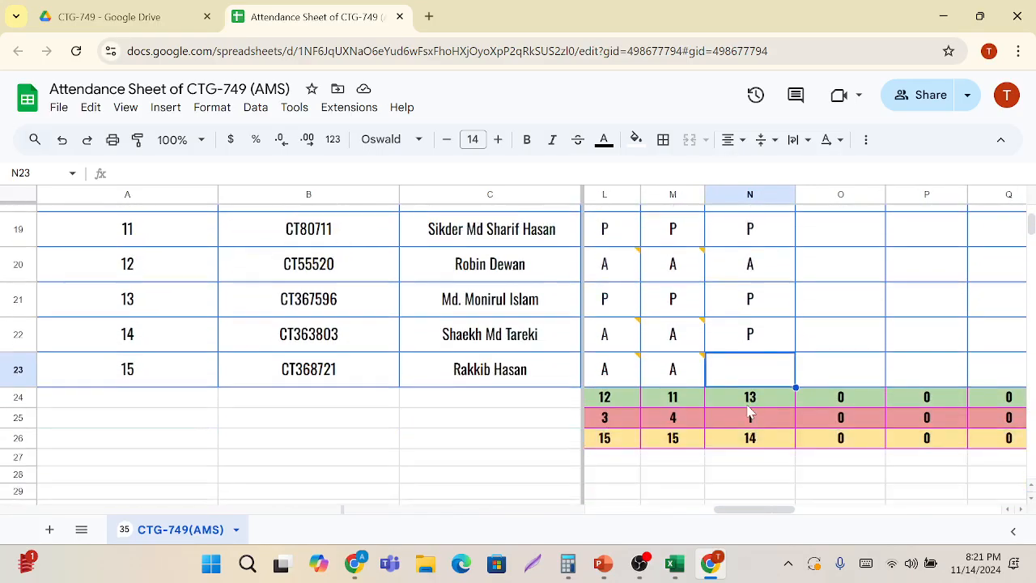
{"action": "scroll", "coordinate": [750, 412], "scroll_direction": "left", "scroll_amount": 4}
{"action": "scroll", "coordinate": [751, 411], "scroll_direction": "right", "scroll_amount": 5}
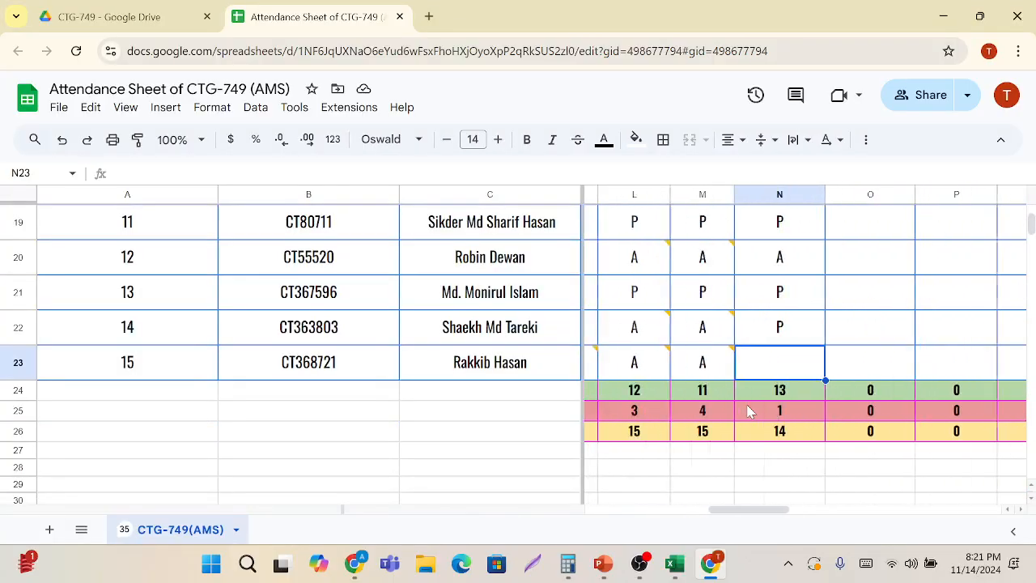
{"action": "scroll", "coordinate": [716, 361], "scroll_direction": "up", "scroll_amount": 6}
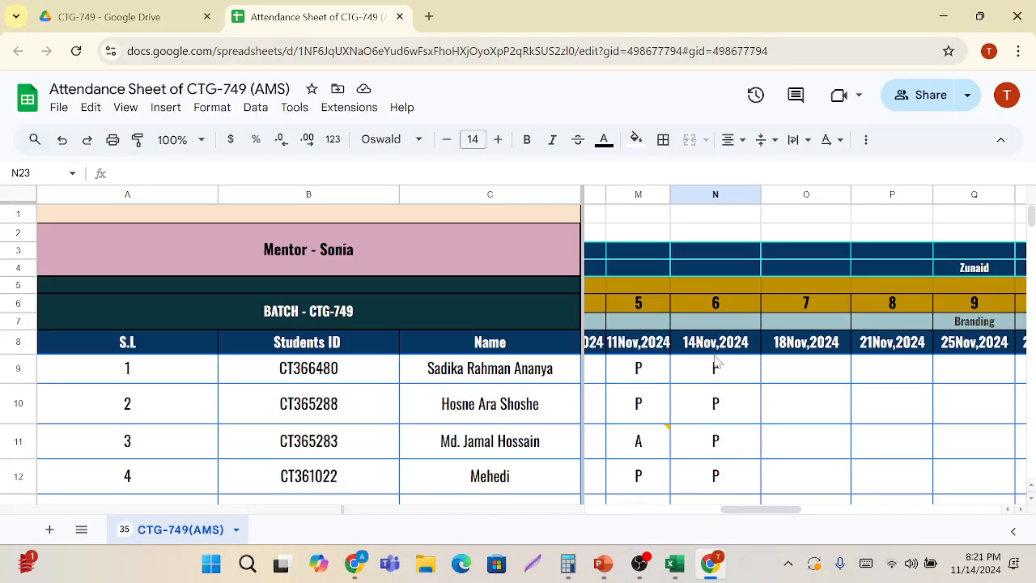